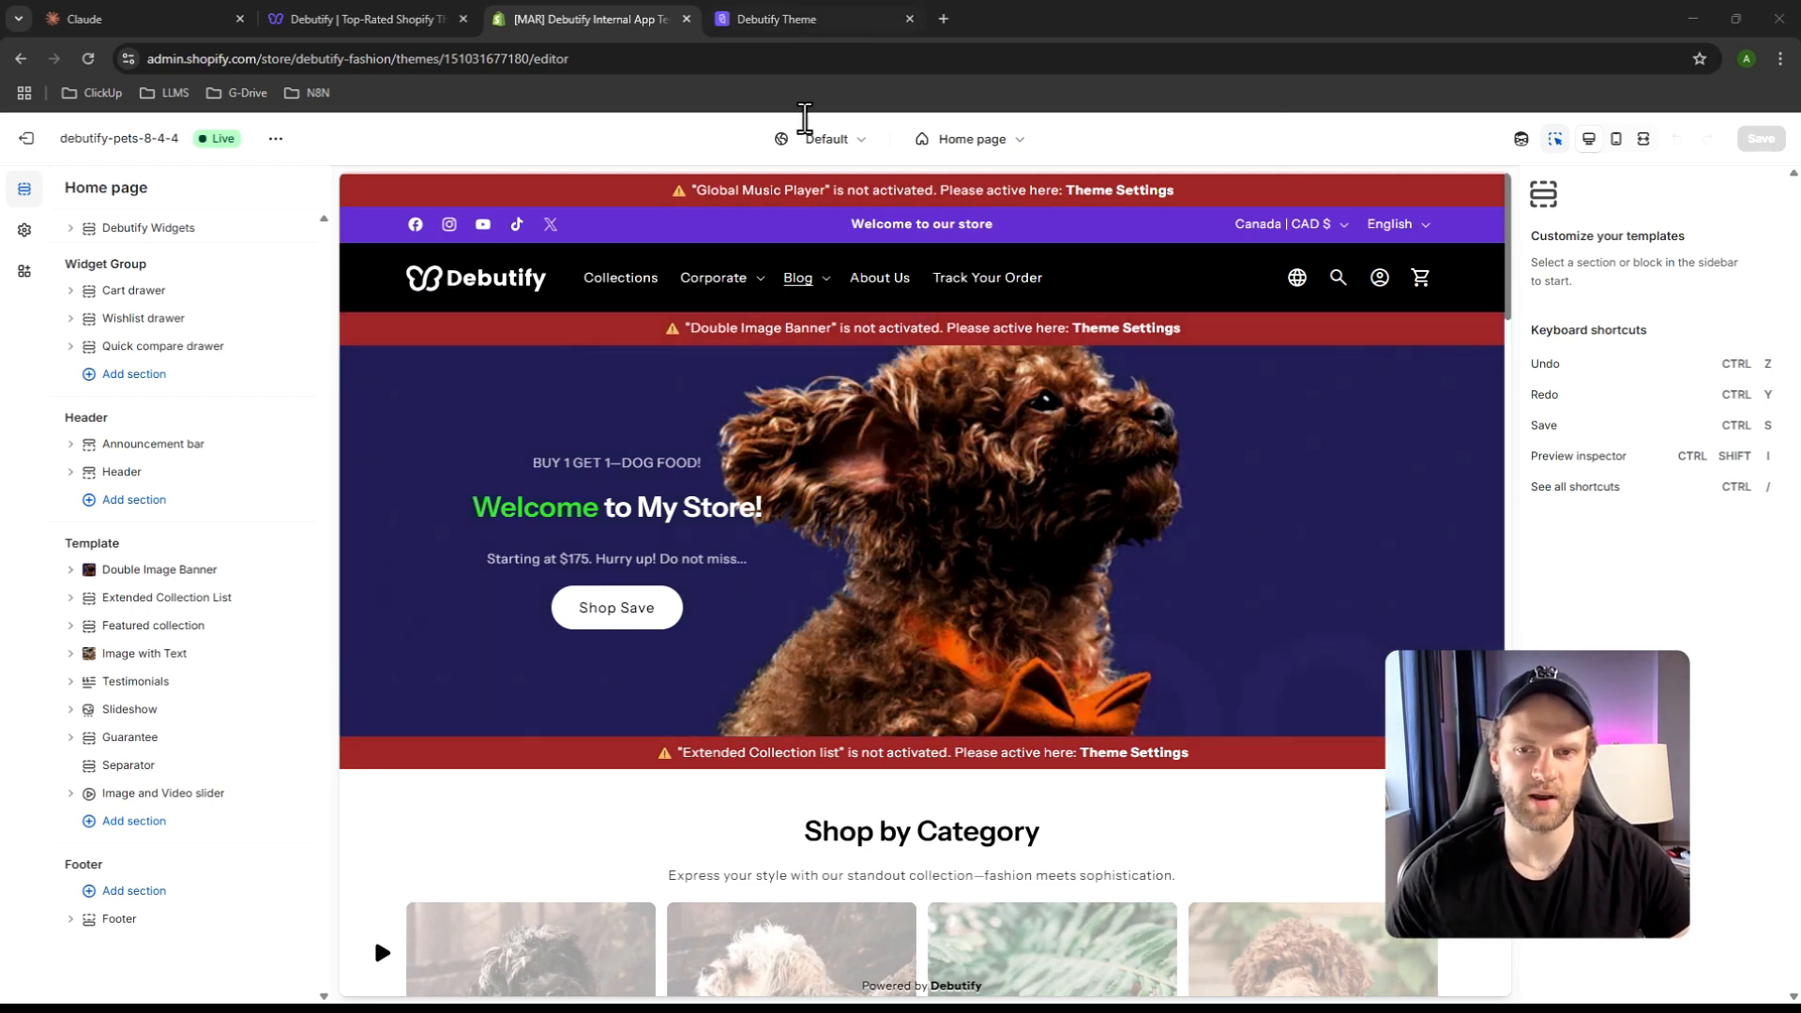
Switch to the Debutify Theme dashboard and open the AI Store Builder page
click(784, 19)
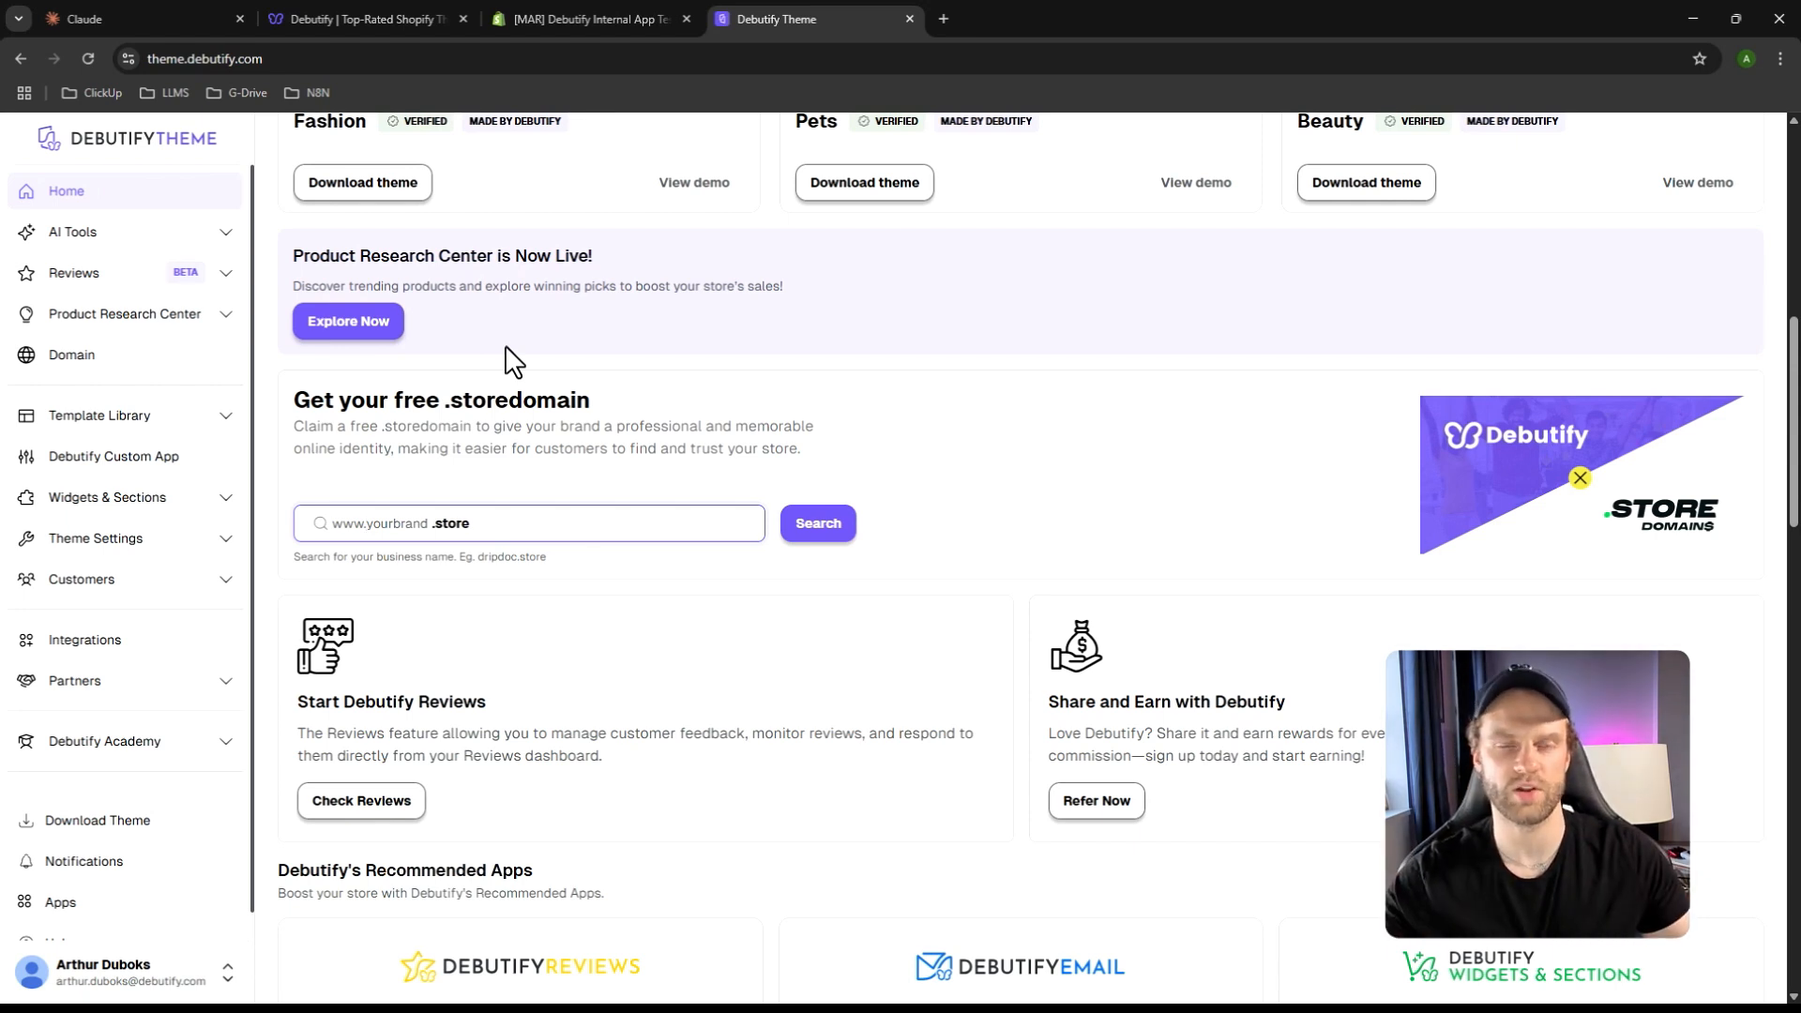
click(178, 233)
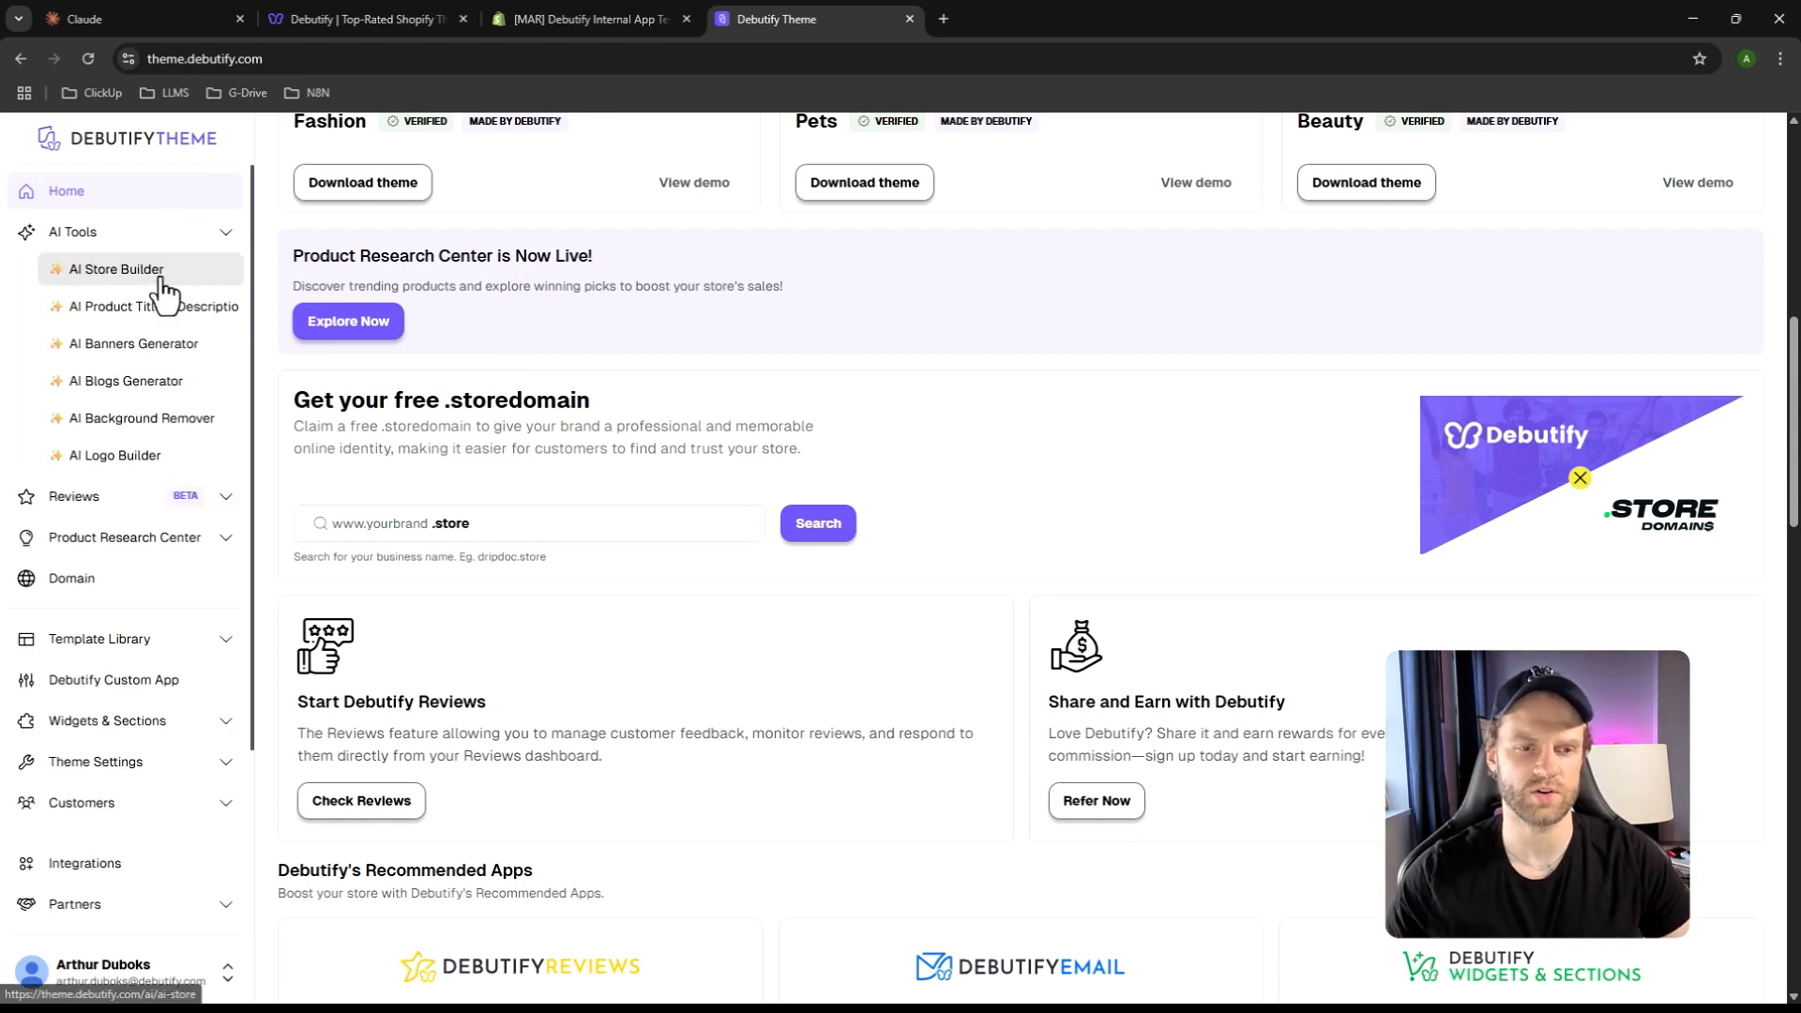
click(155, 271)
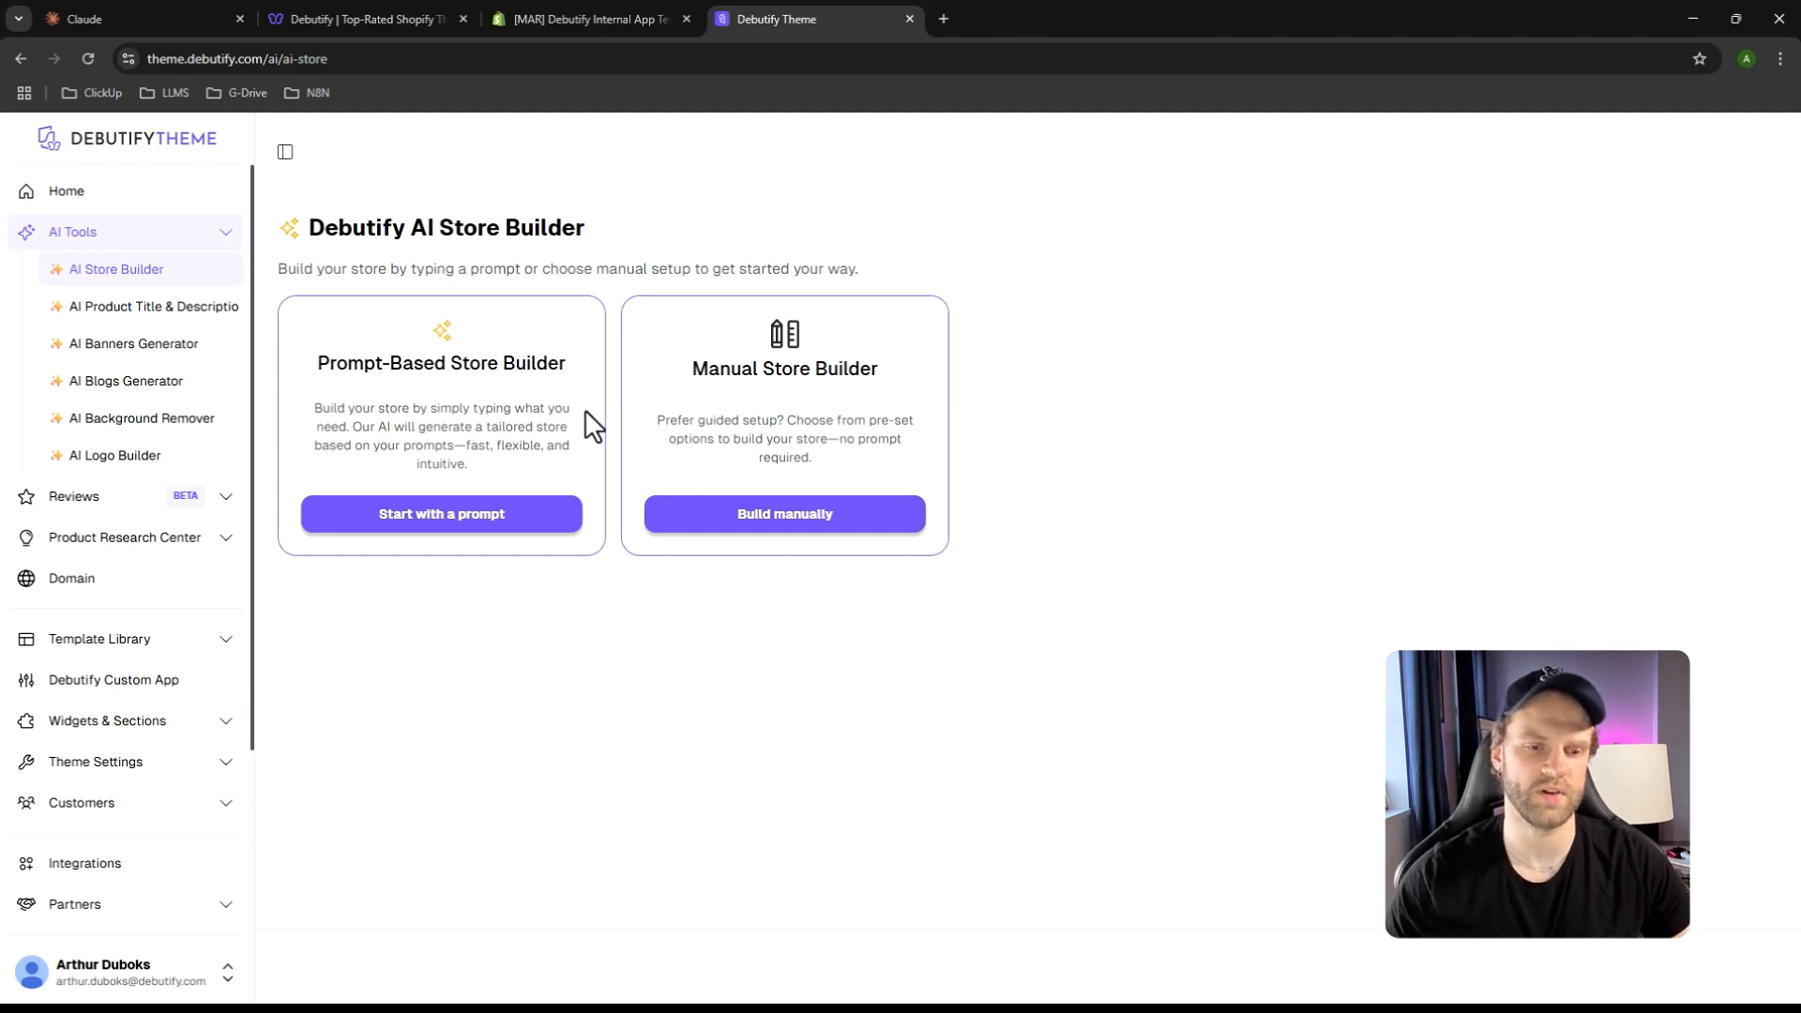
Browse all designs in the Debutify template library and download the Fashion theme
click(155, 639)
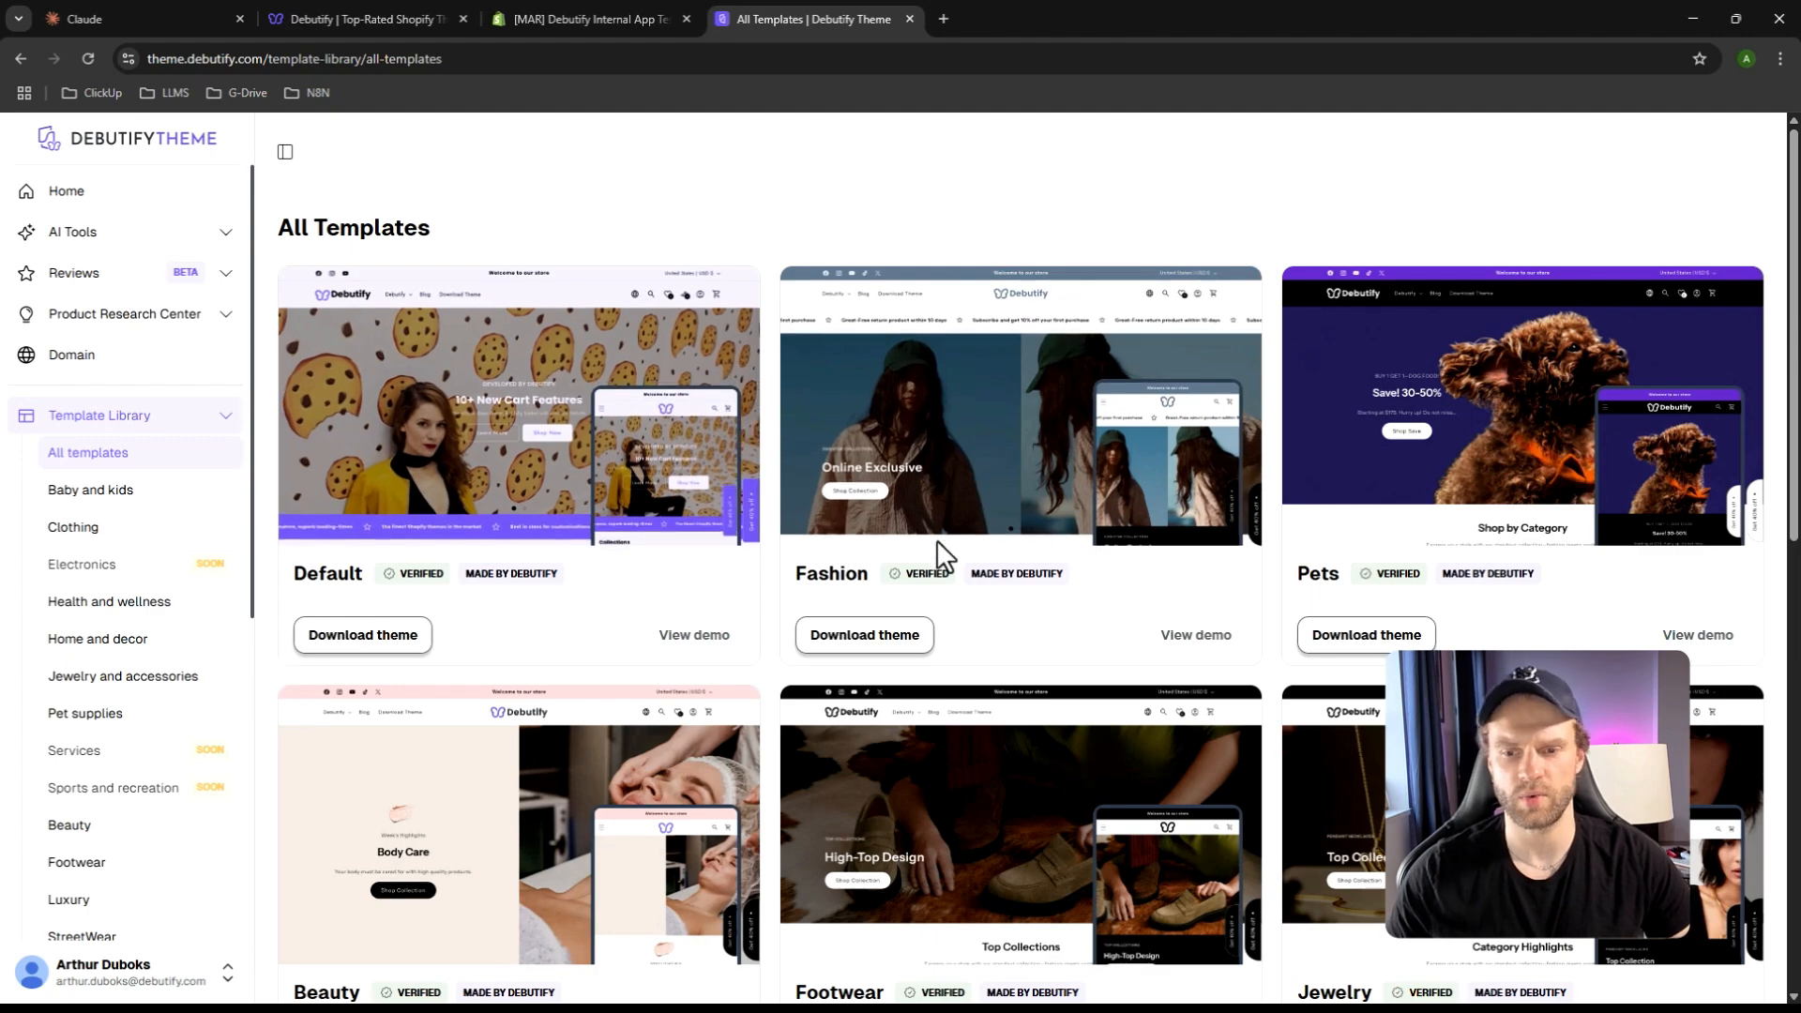
scroll(926, 576, down, 4)
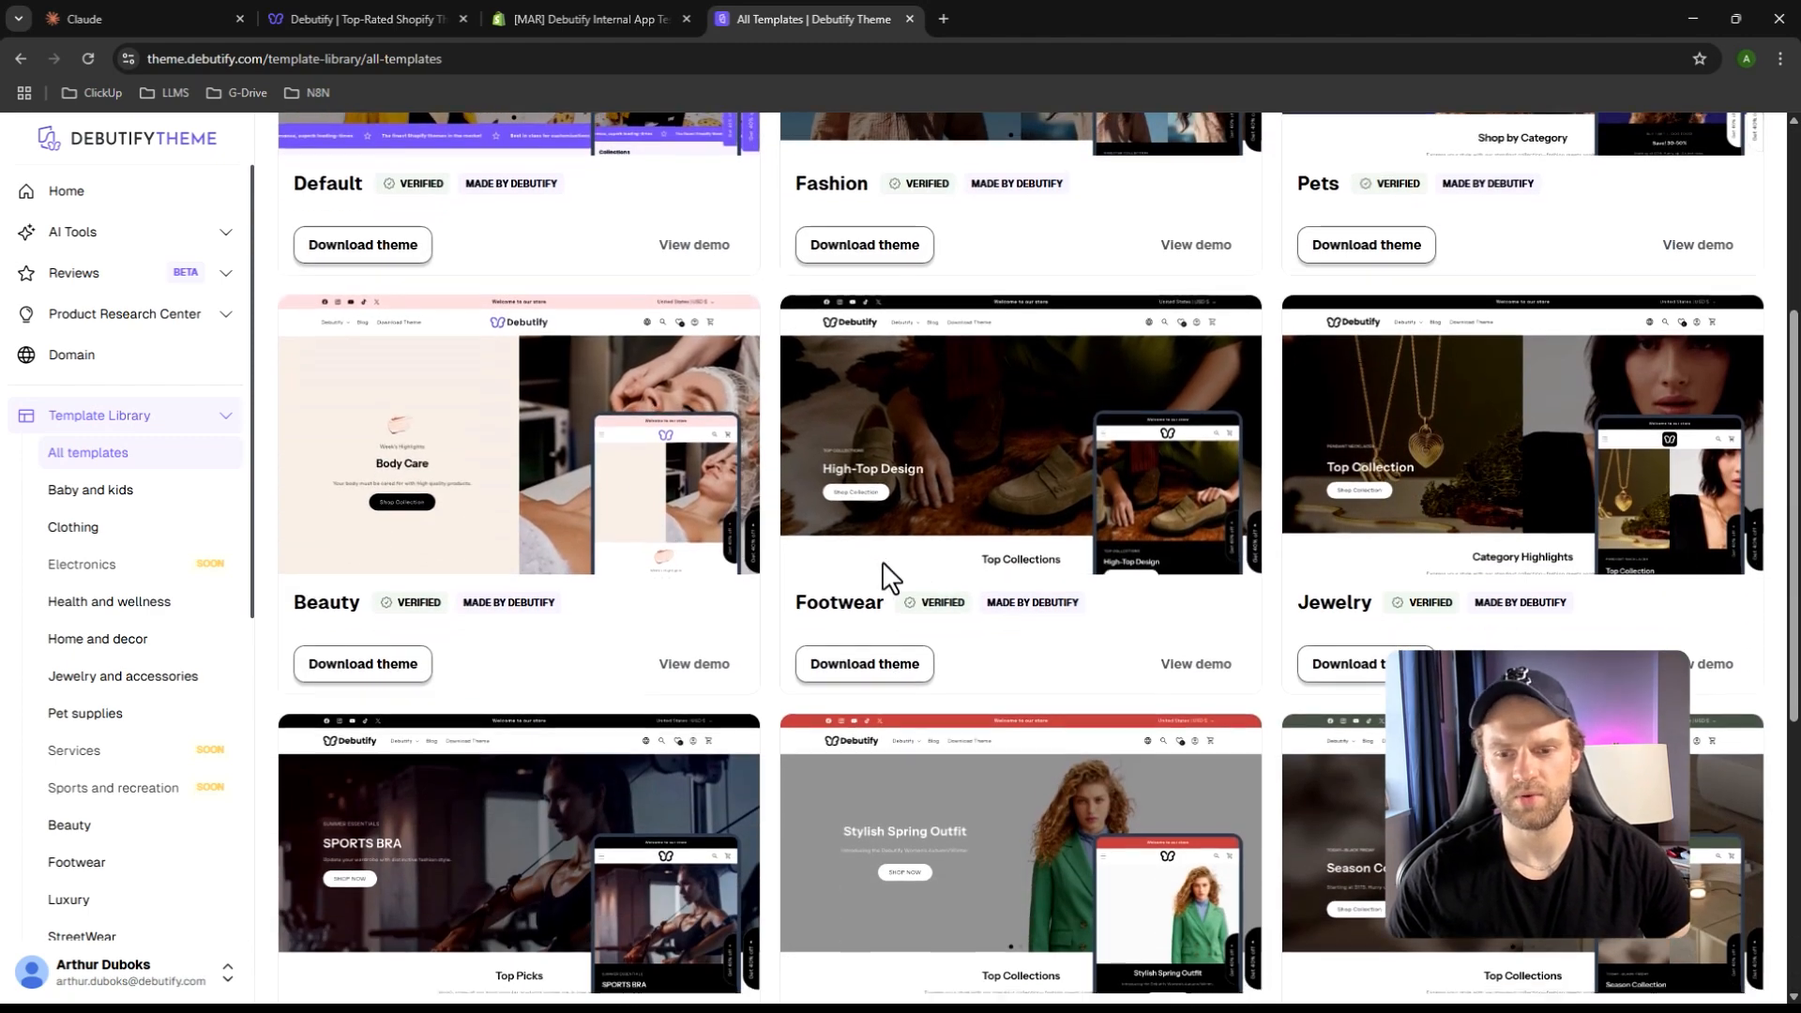
scroll(891, 571, down, 4)
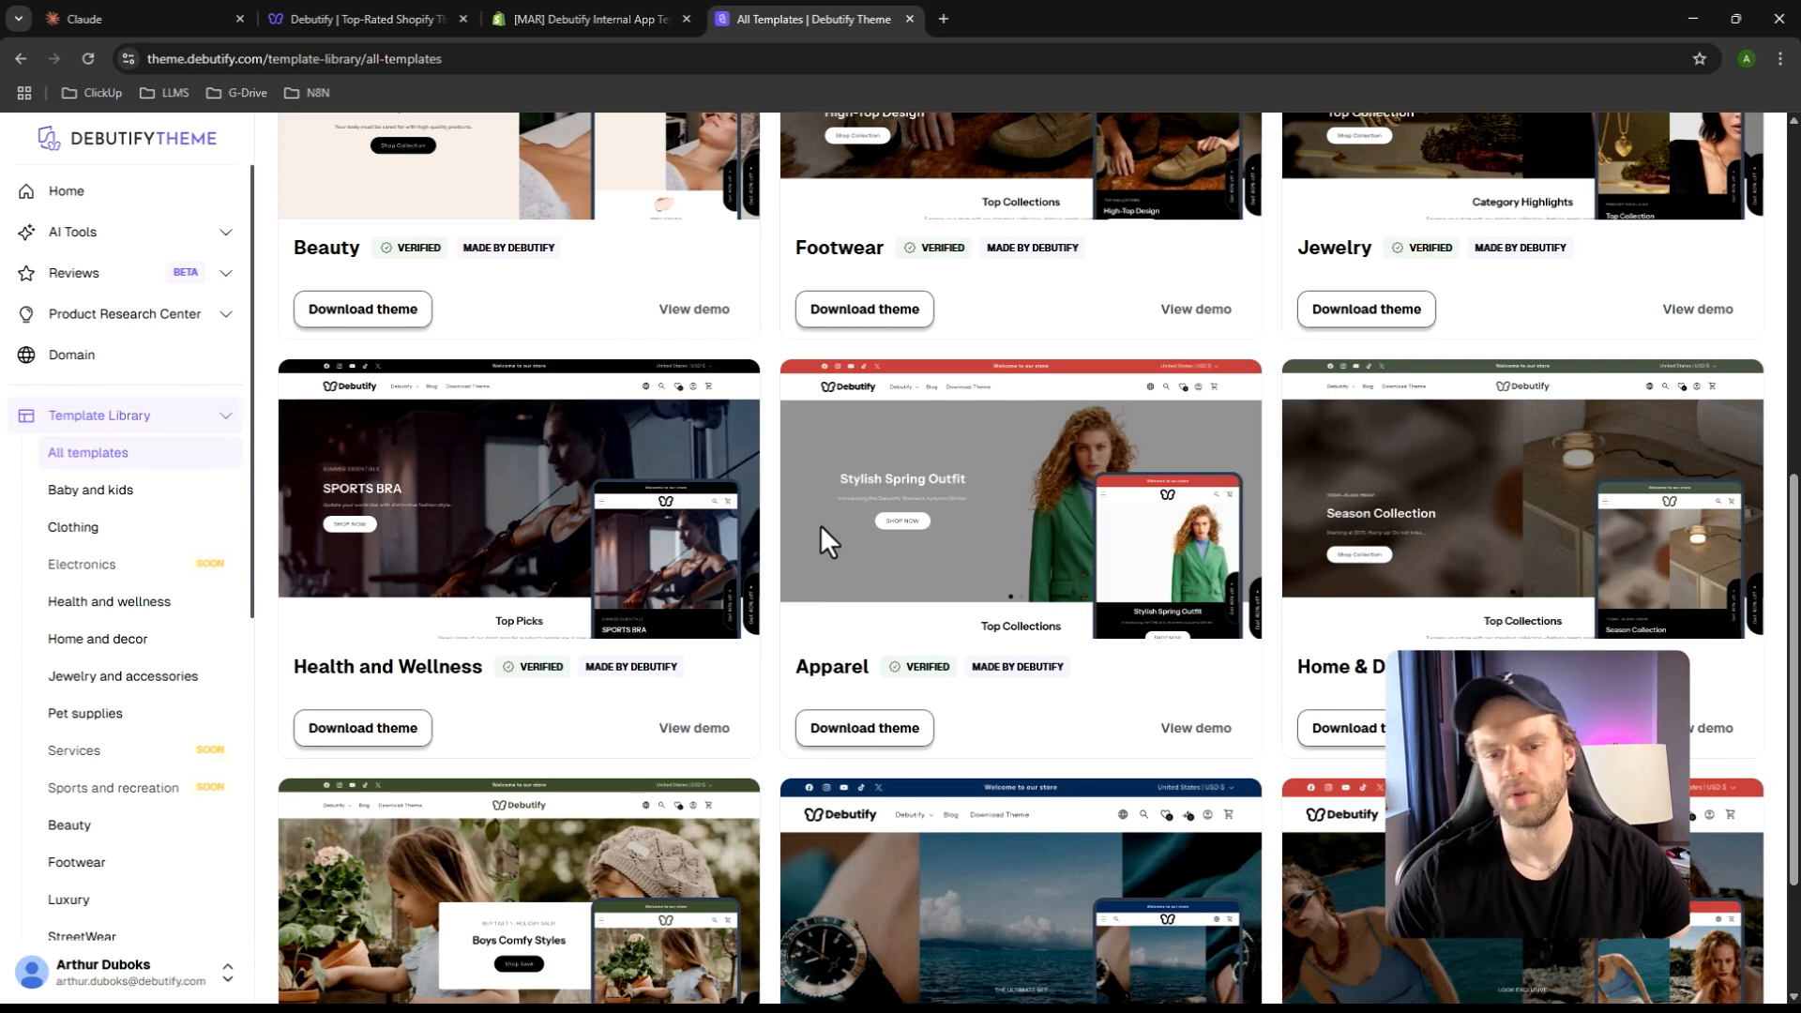
scroll(643, 525, down, 2)
scroll(622, 533, up, 6)
scroll(605, 572, up, 2)
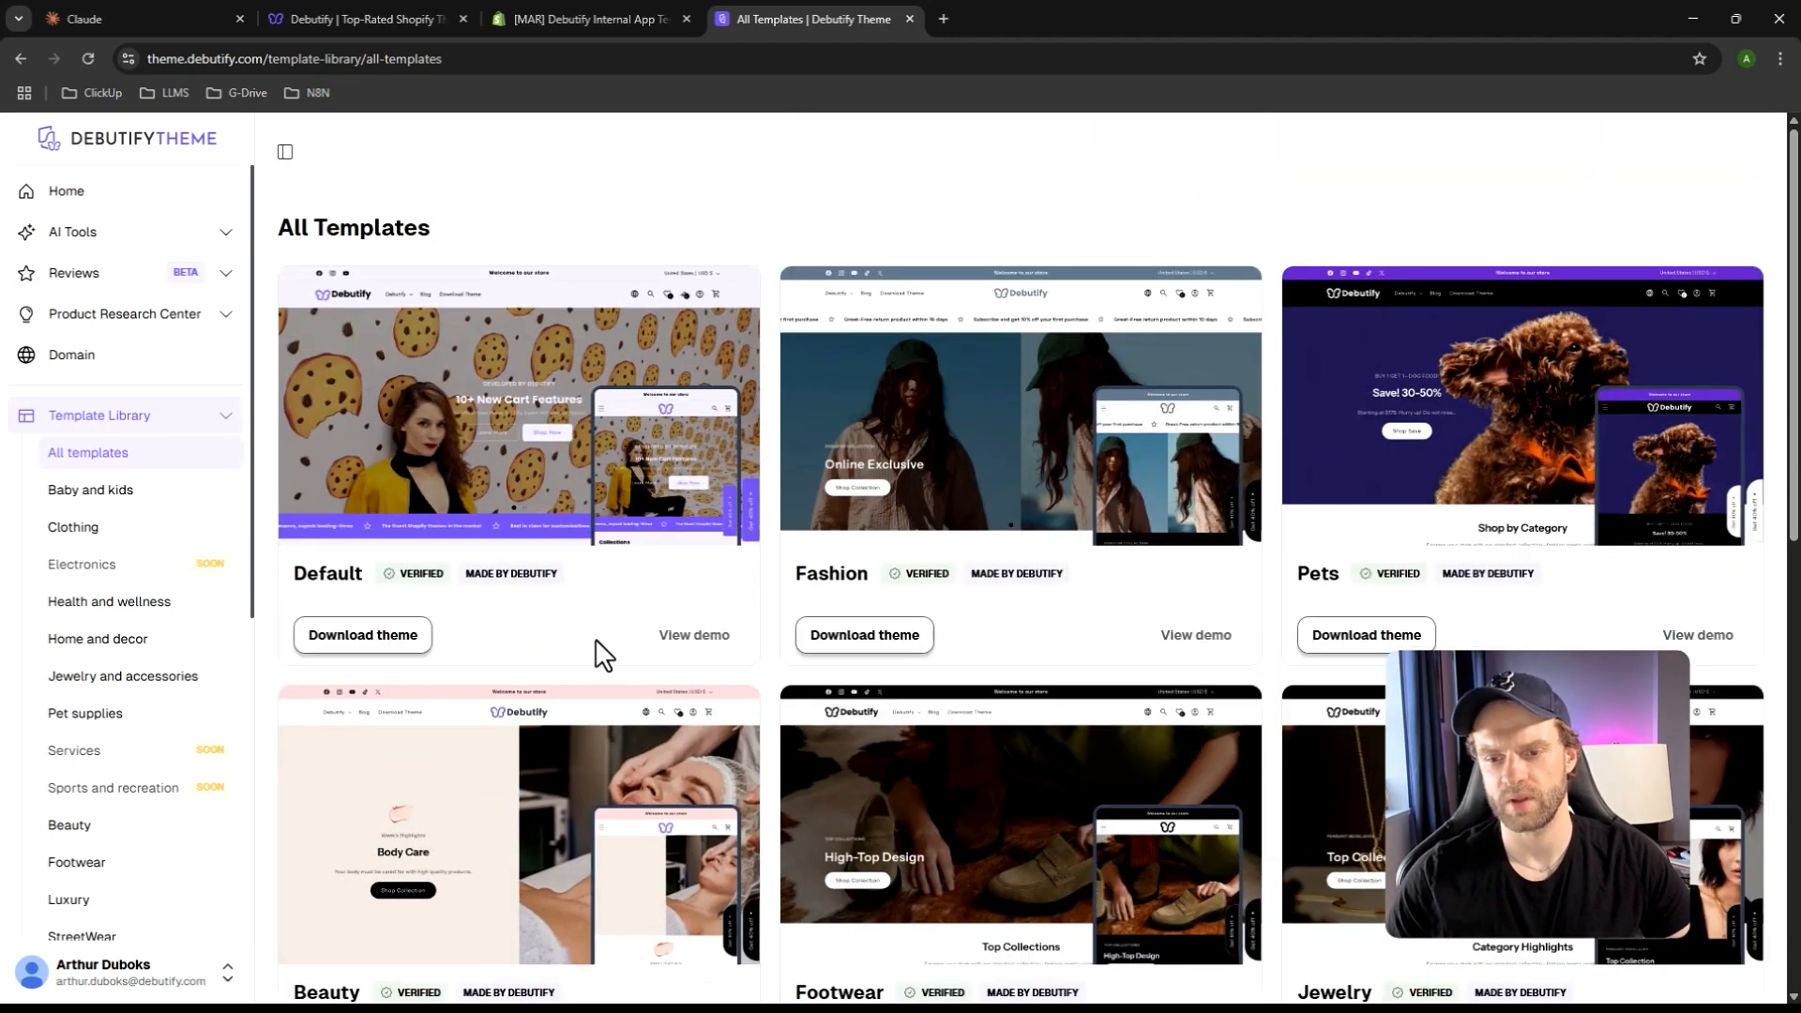
scroll(595, 638, down, 1)
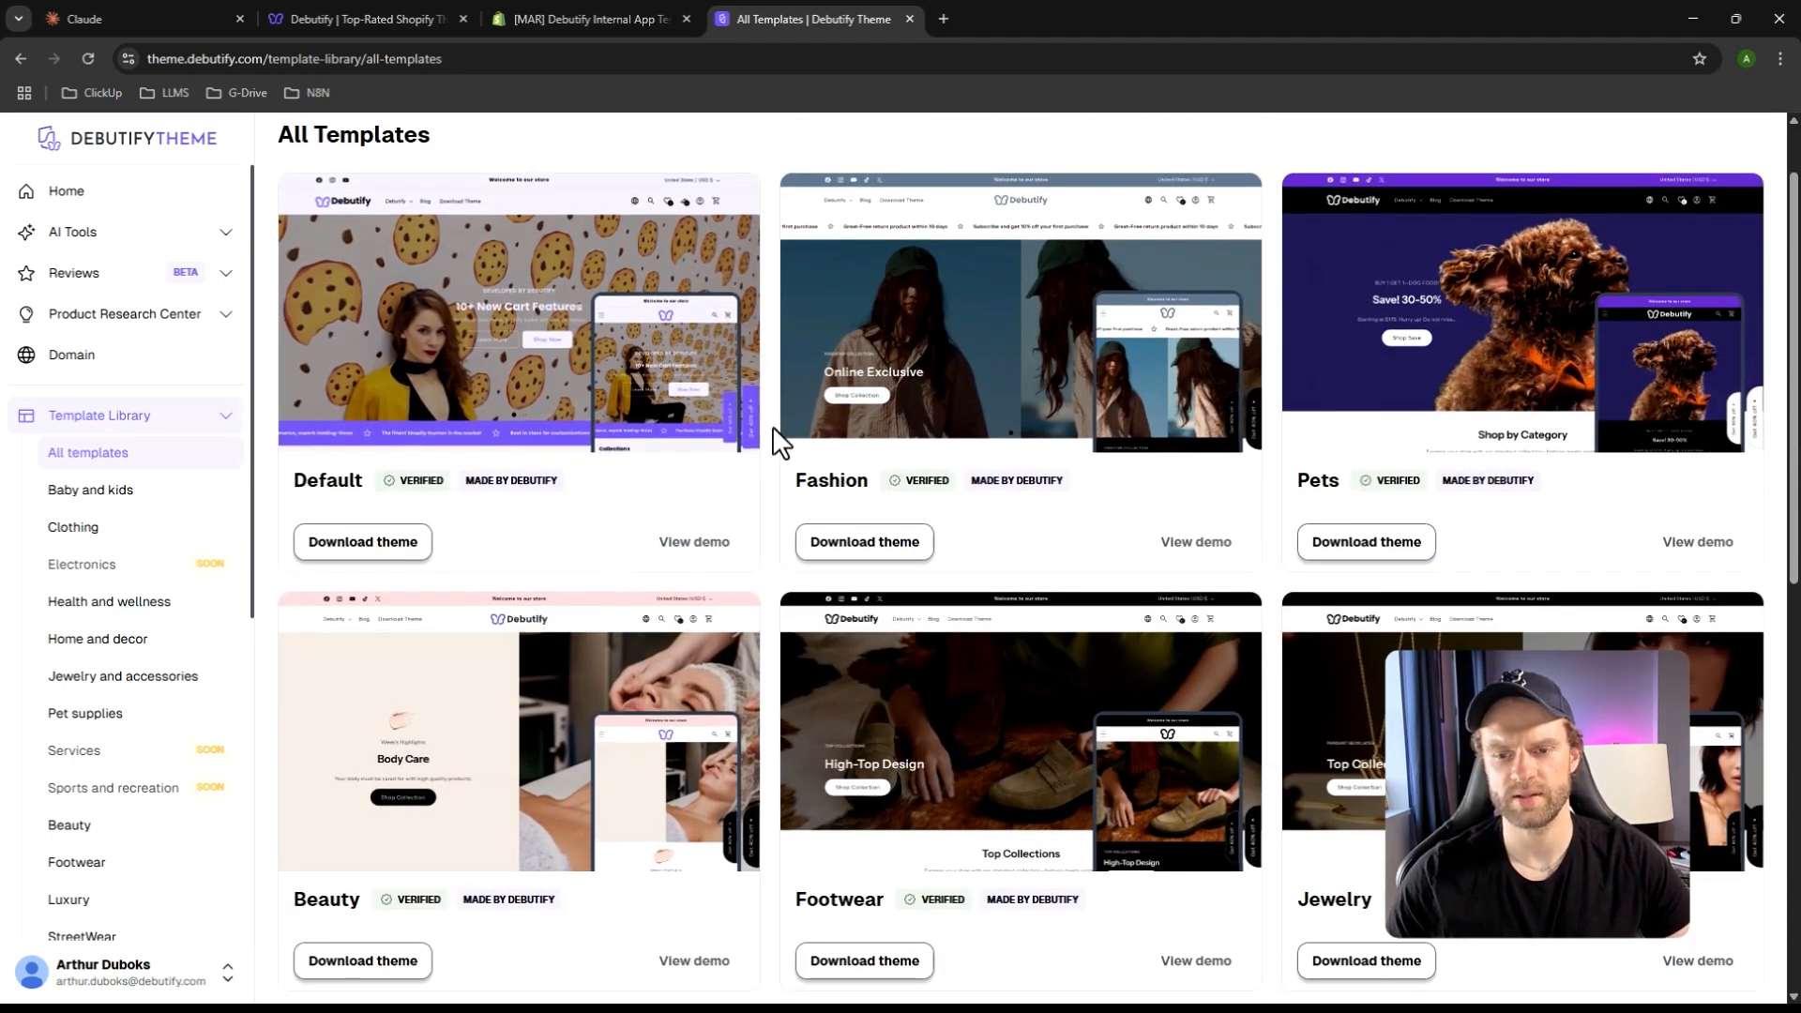
click(856, 544)
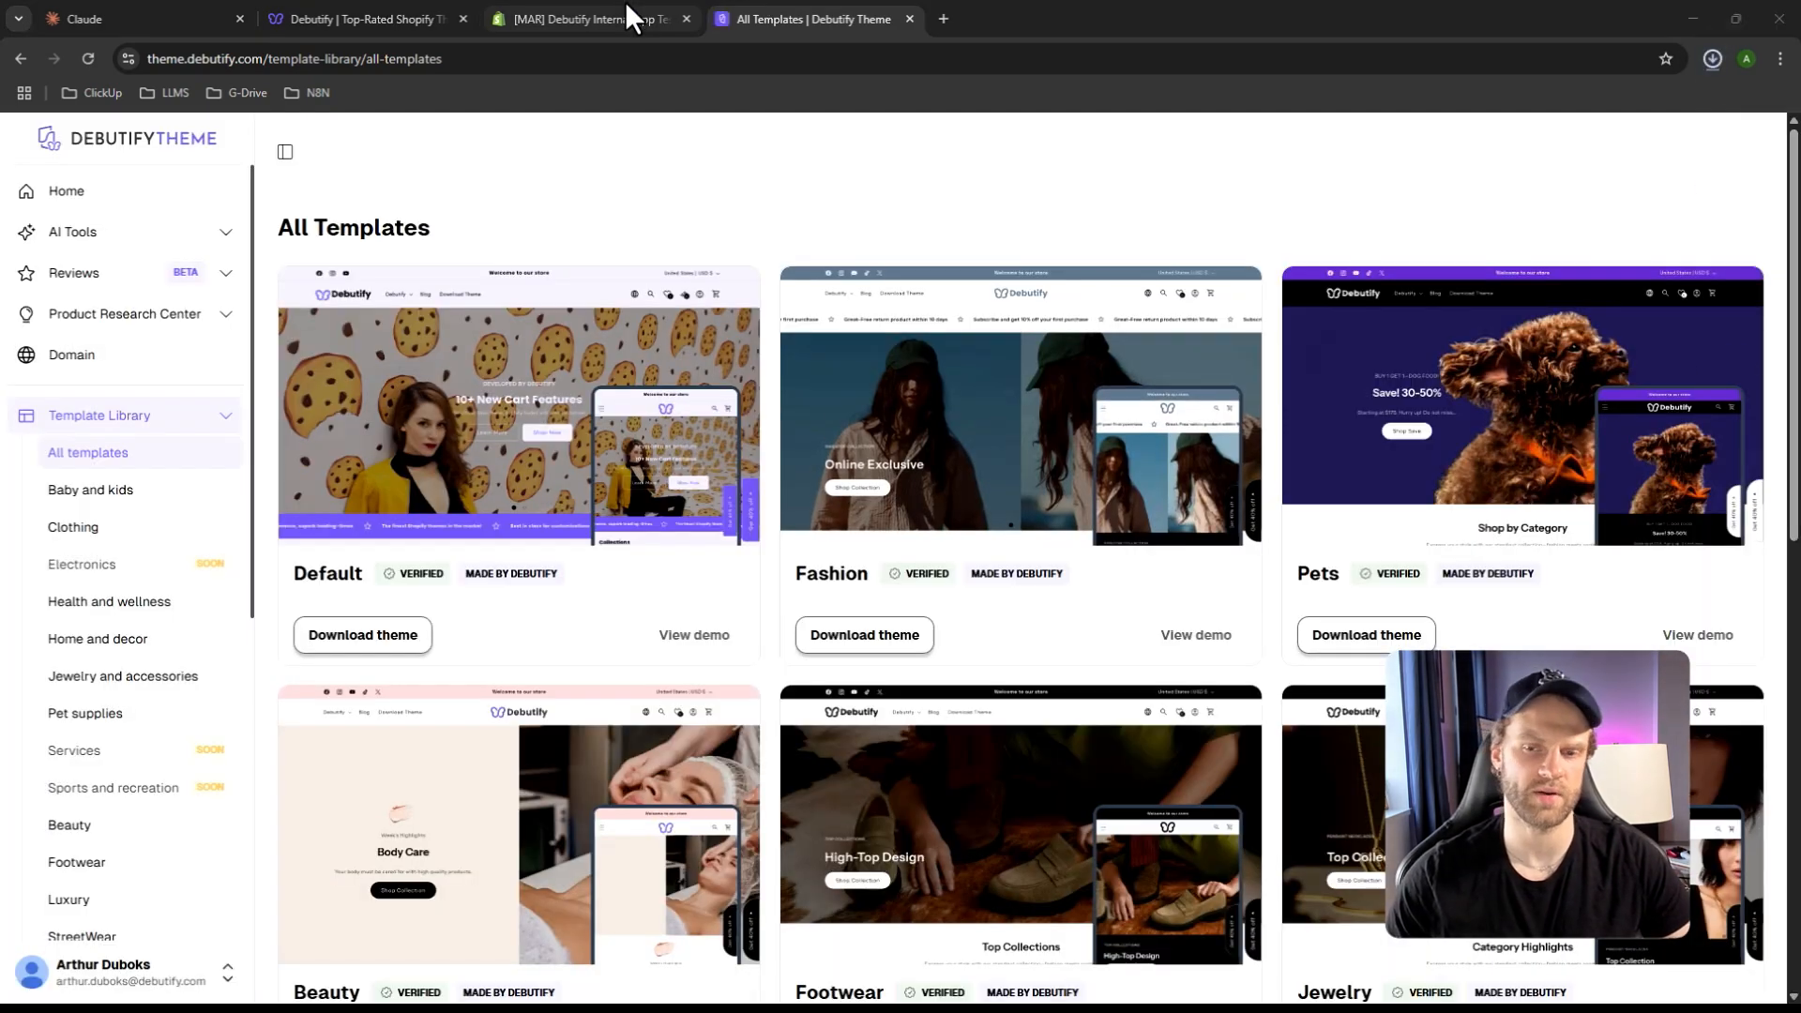
Switch to the Shopify admin, exit the theme editor and upload debutify-fashion-8.4.zip to the theme library
click(565, 15)
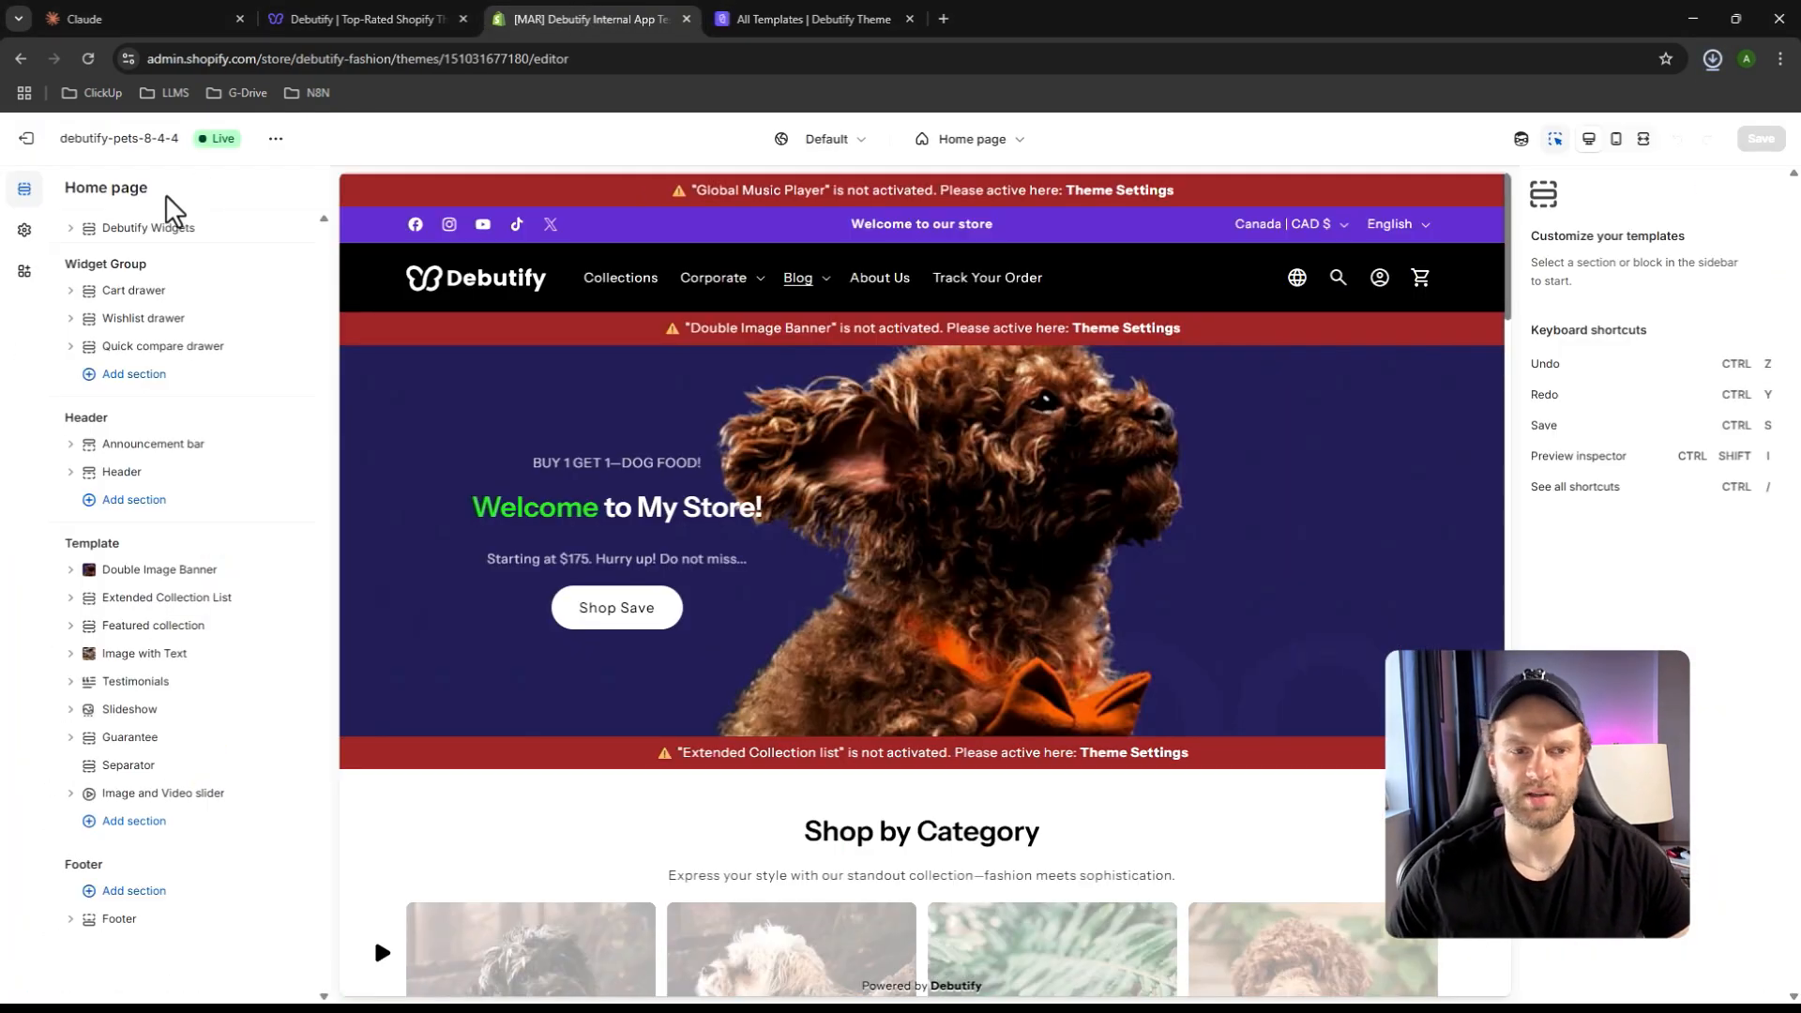
click(26, 143)
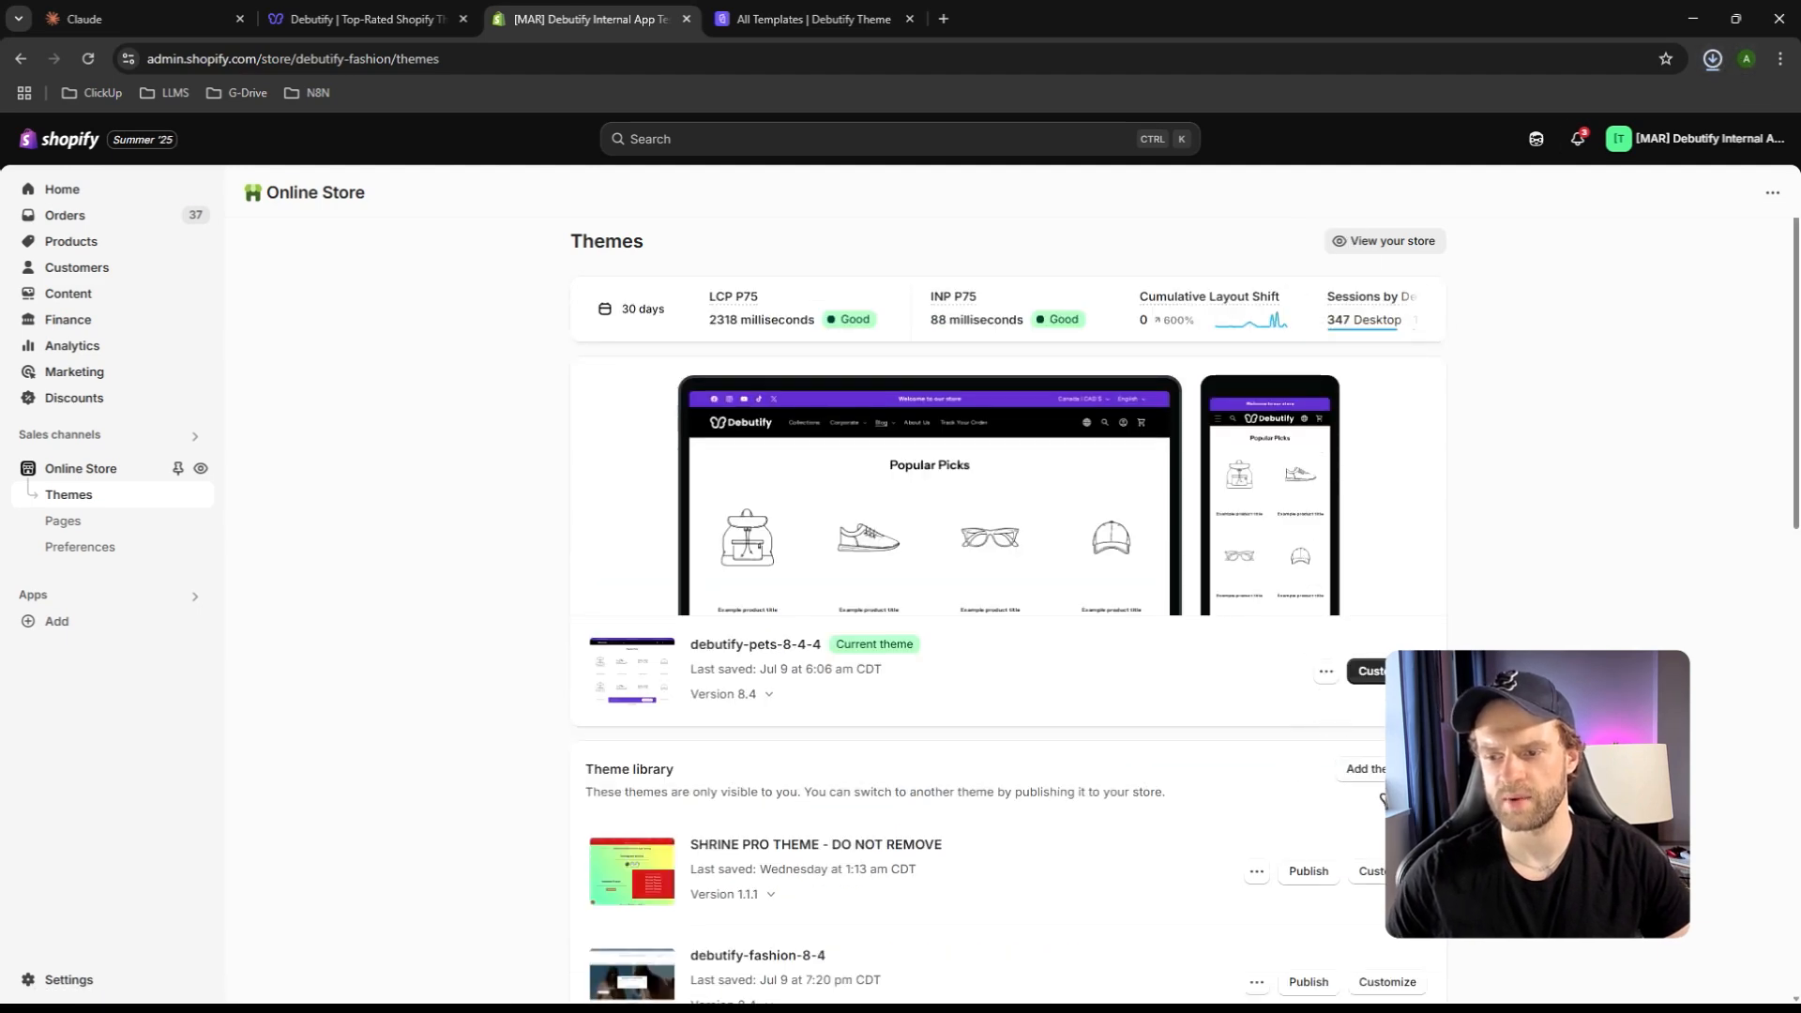
click(1357, 768)
click(1337, 845)
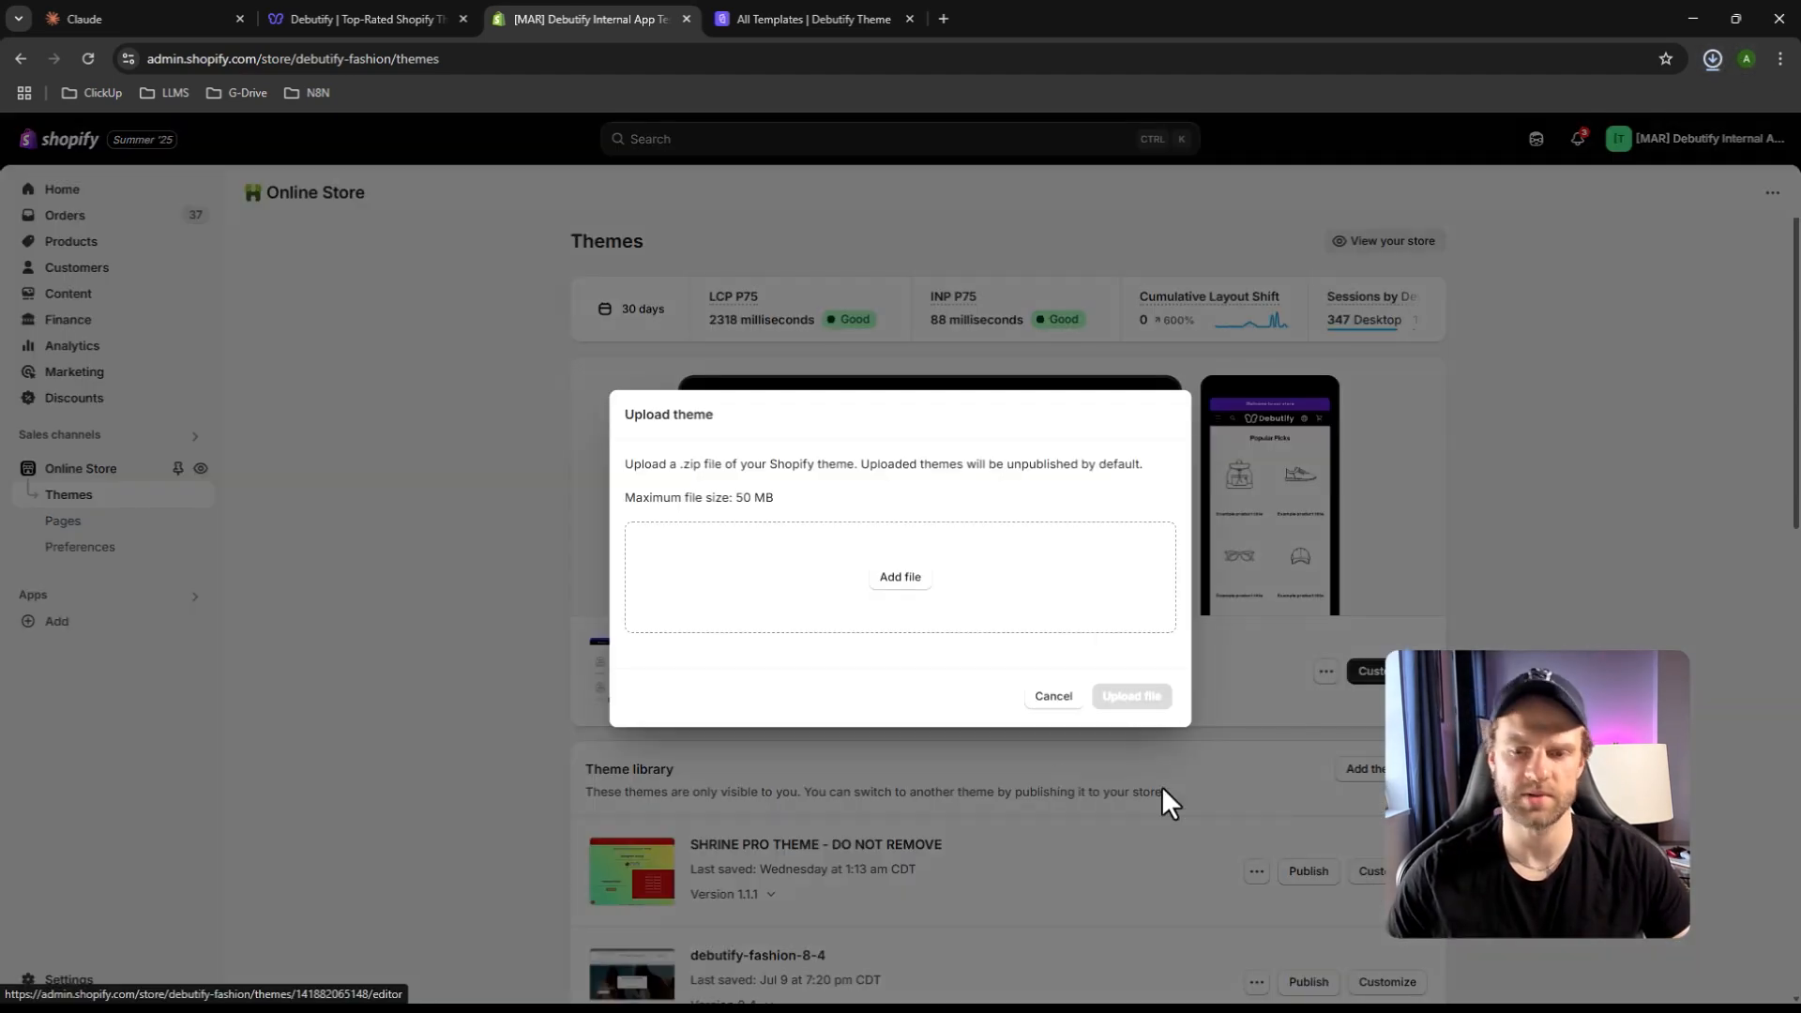
click(921, 607)
click(277, 175)
click(737, 464)
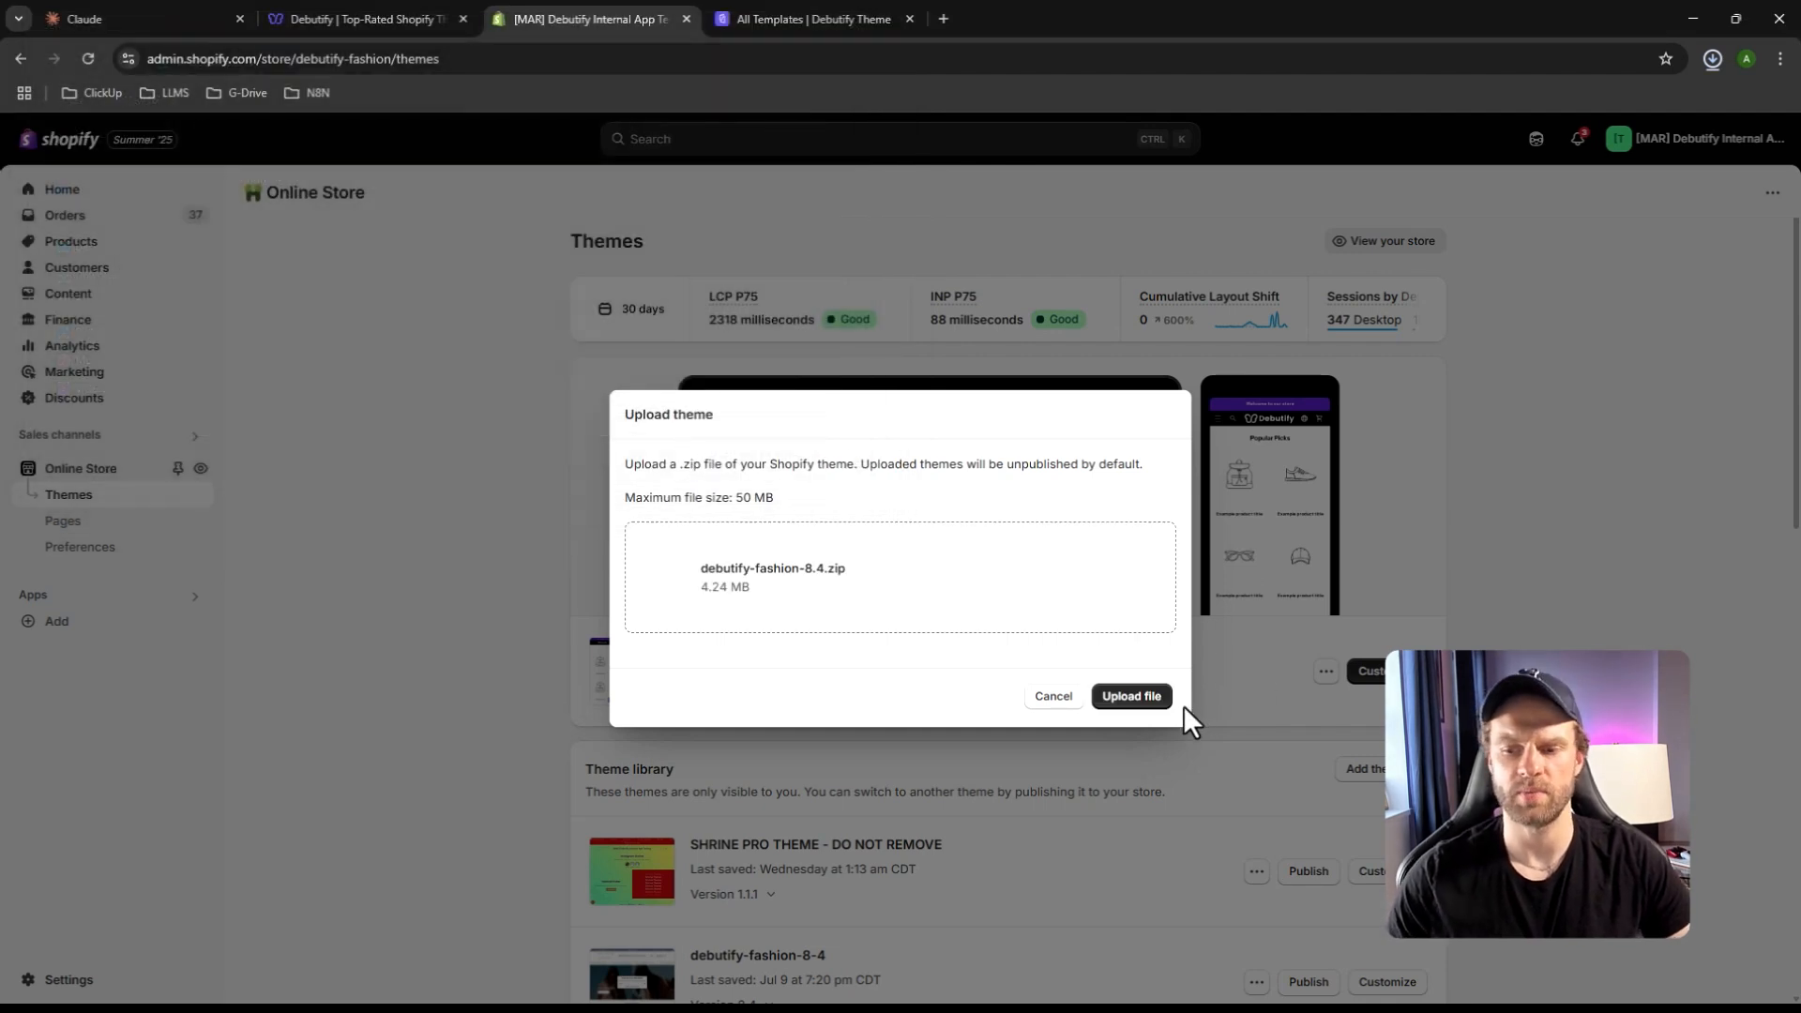
click(1144, 699)
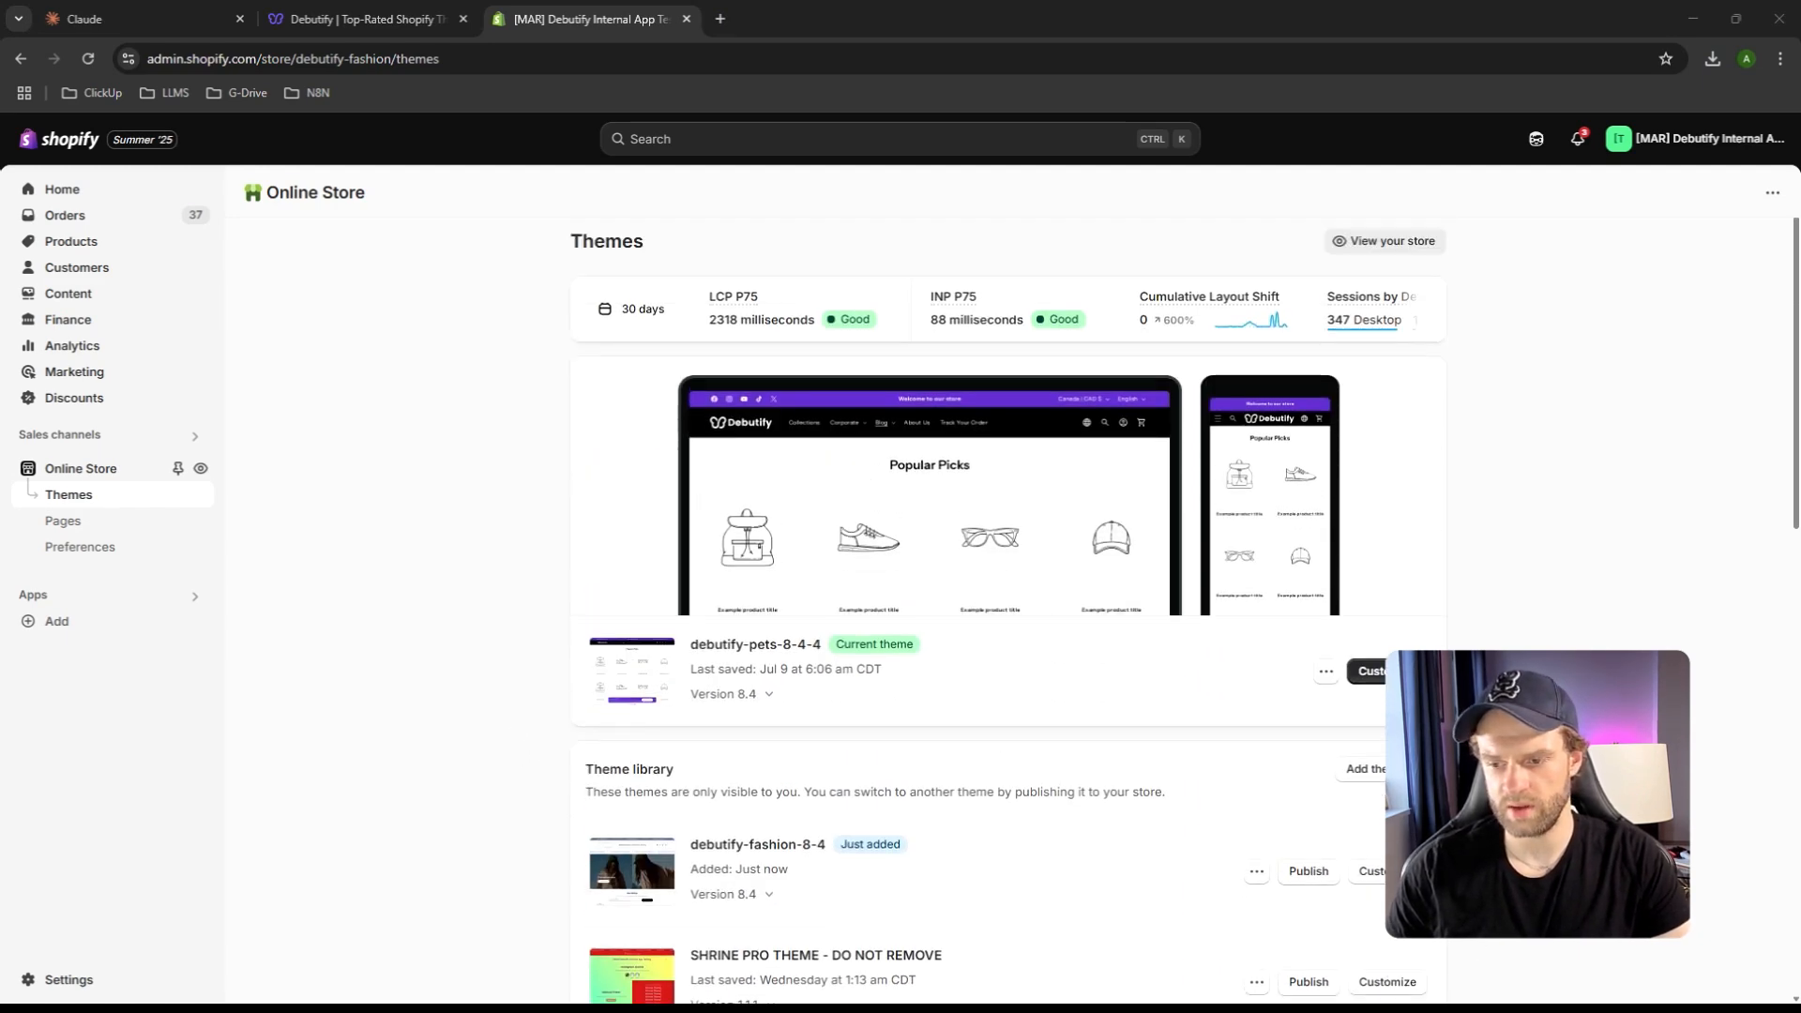
Open the newly added debutify-fashion-8-4 theme for customization and switch the preview to the Default product template
click(1379, 871)
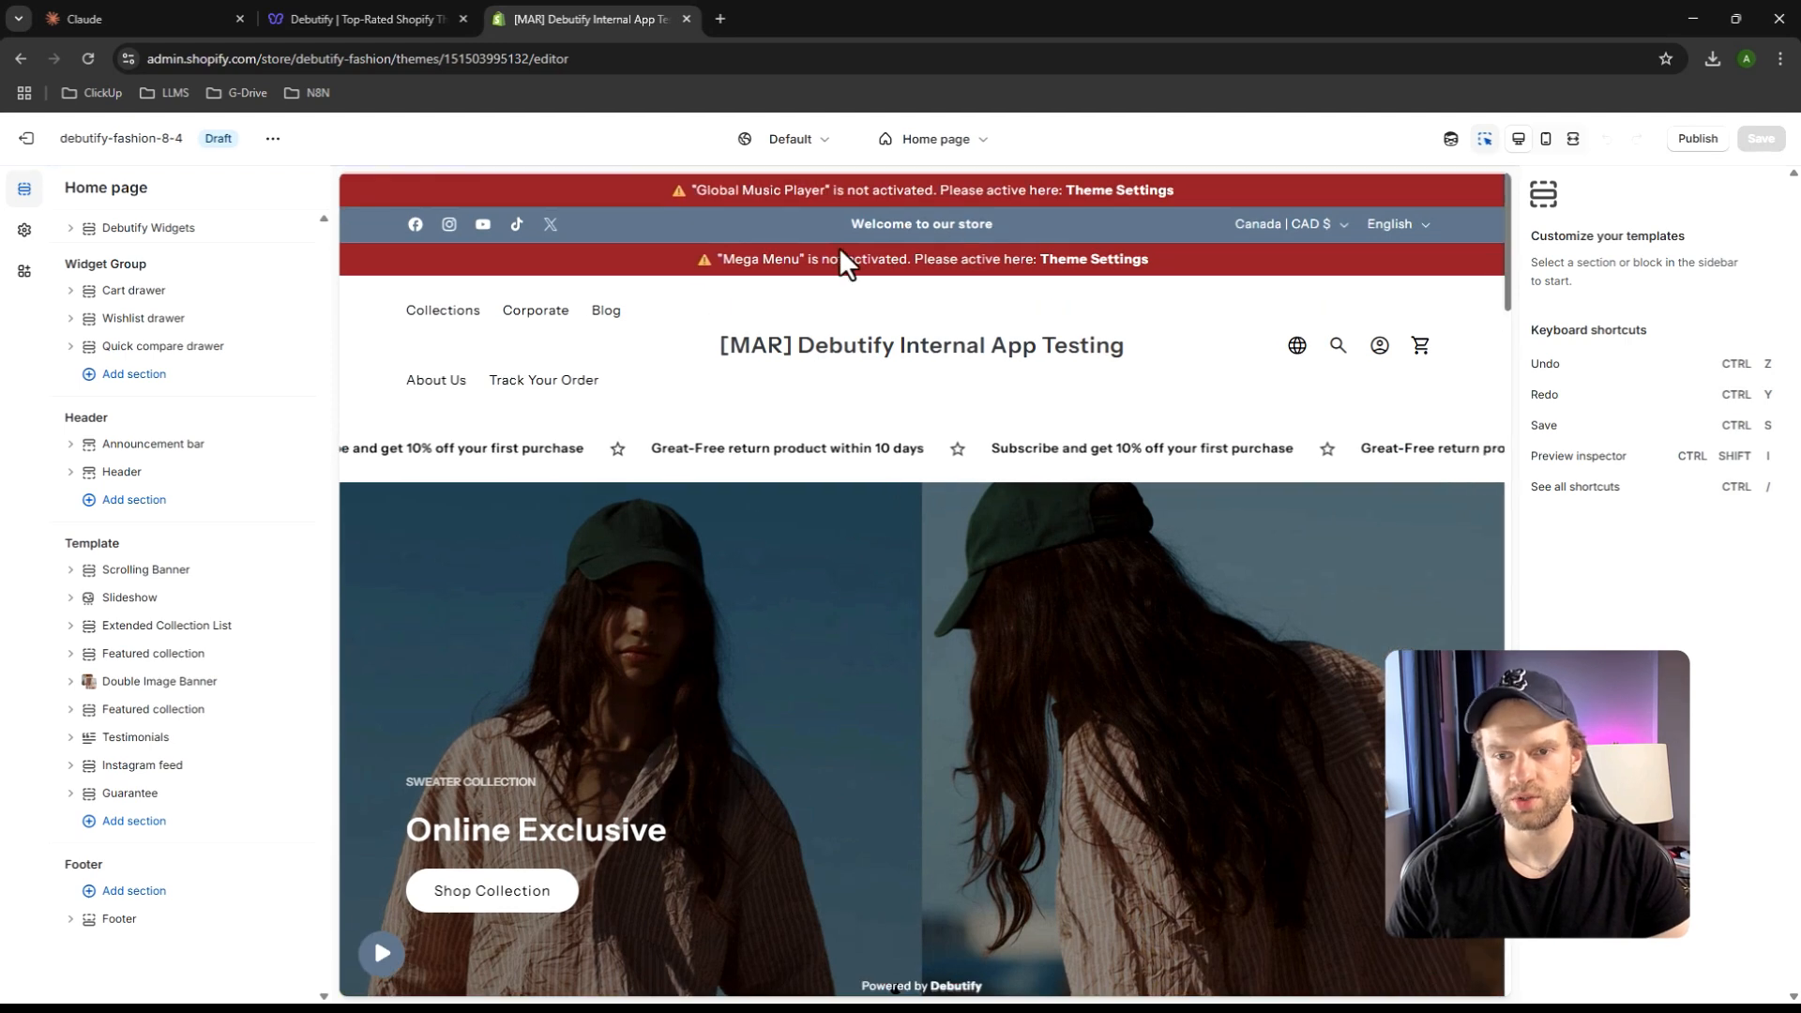
click(934, 146)
click(936, 246)
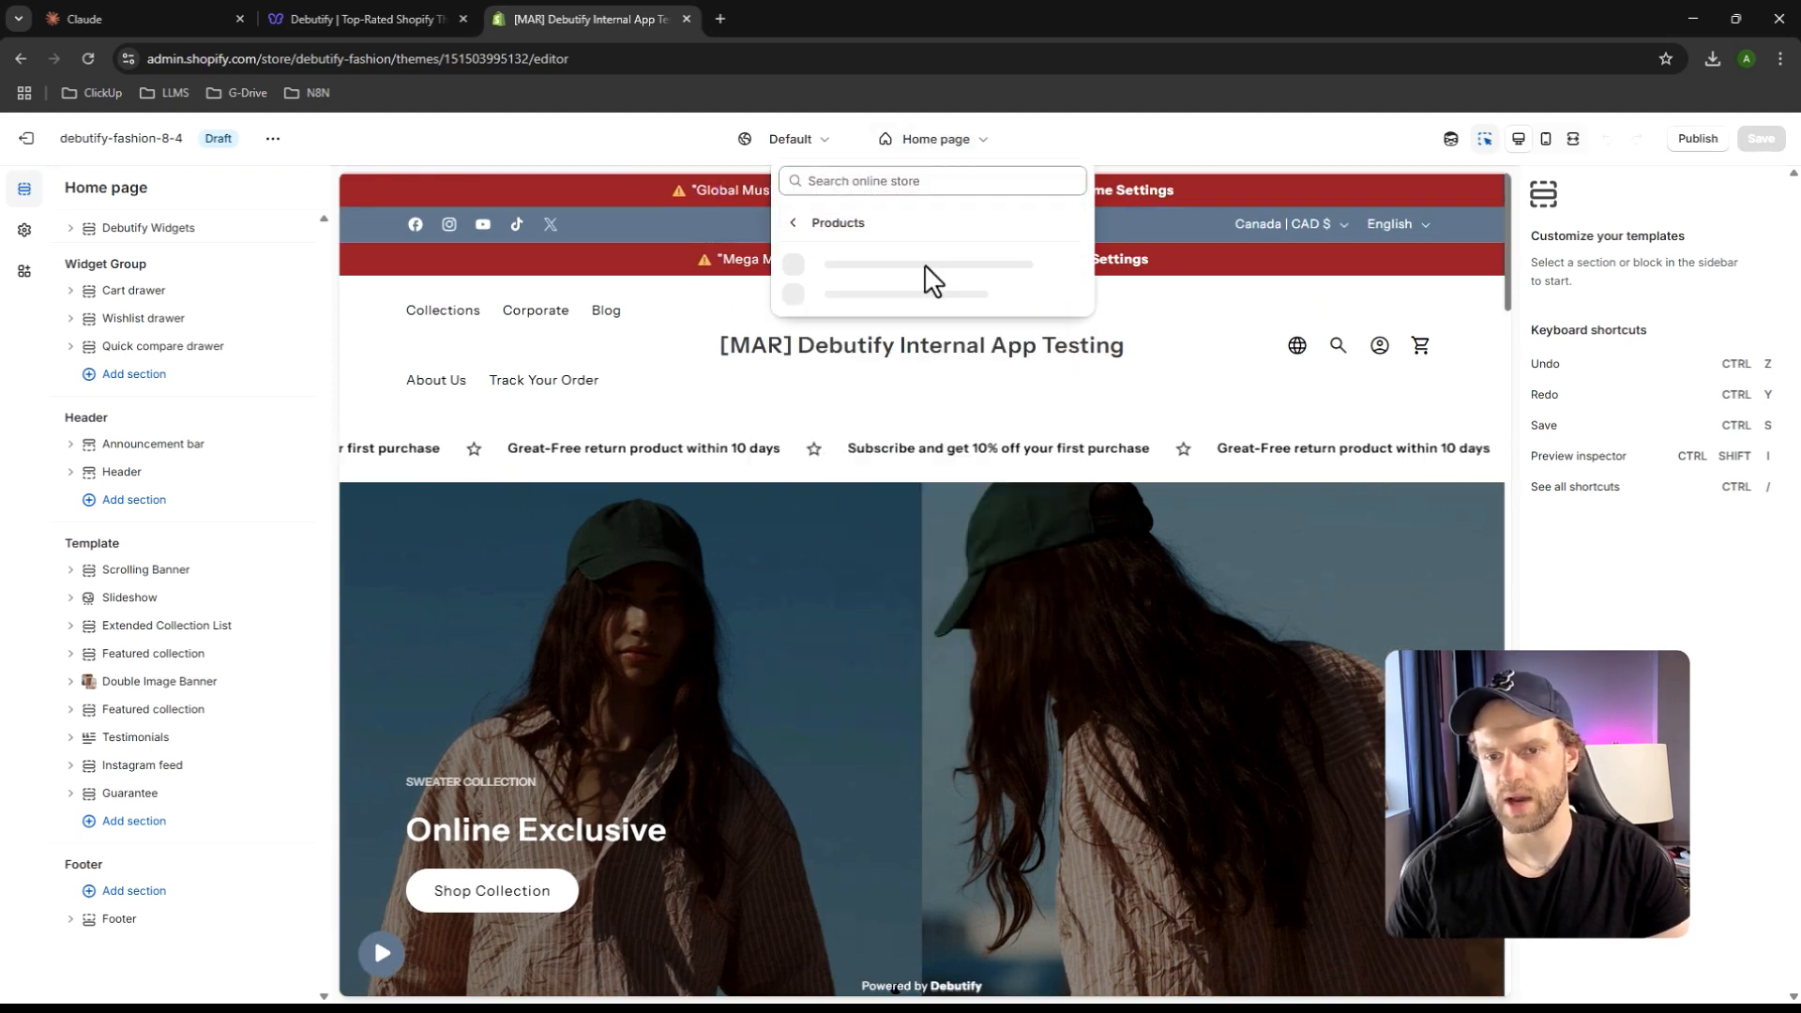
click(882, 284)
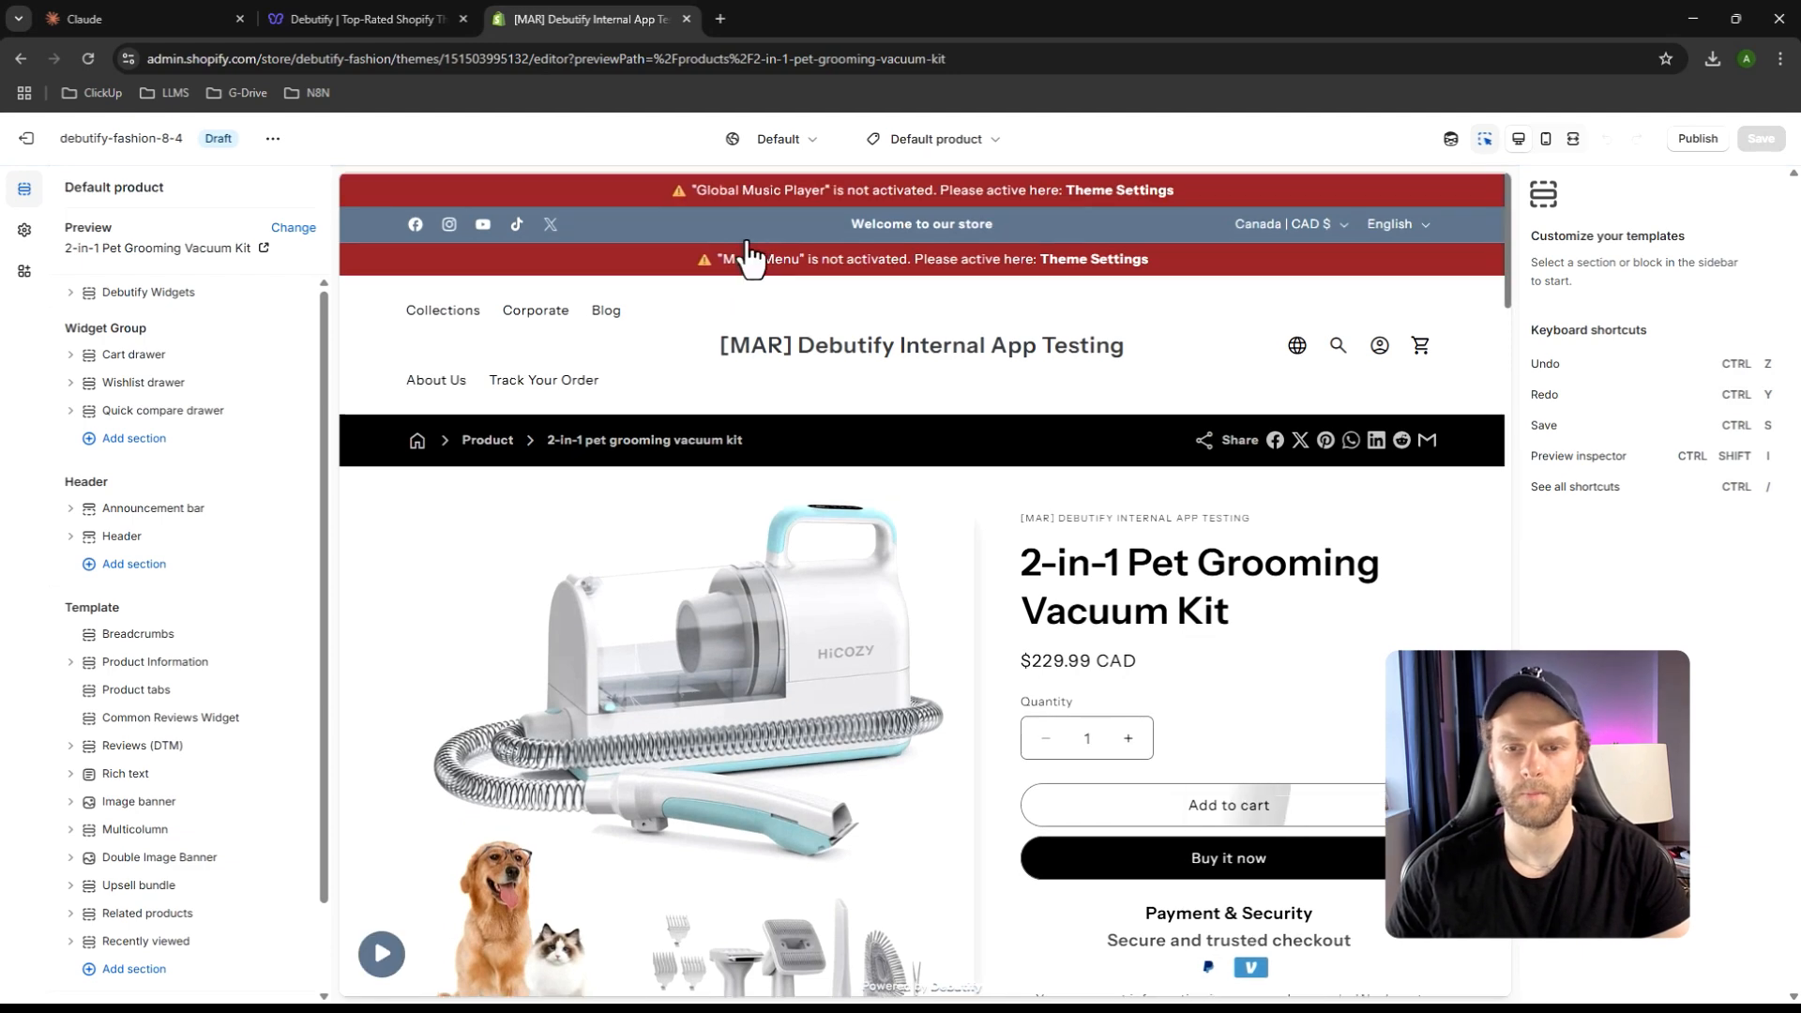
Look over the product page preview and open the theme settings linked in the Global Music Player activation notice
scroll(876, 510, down, 3)
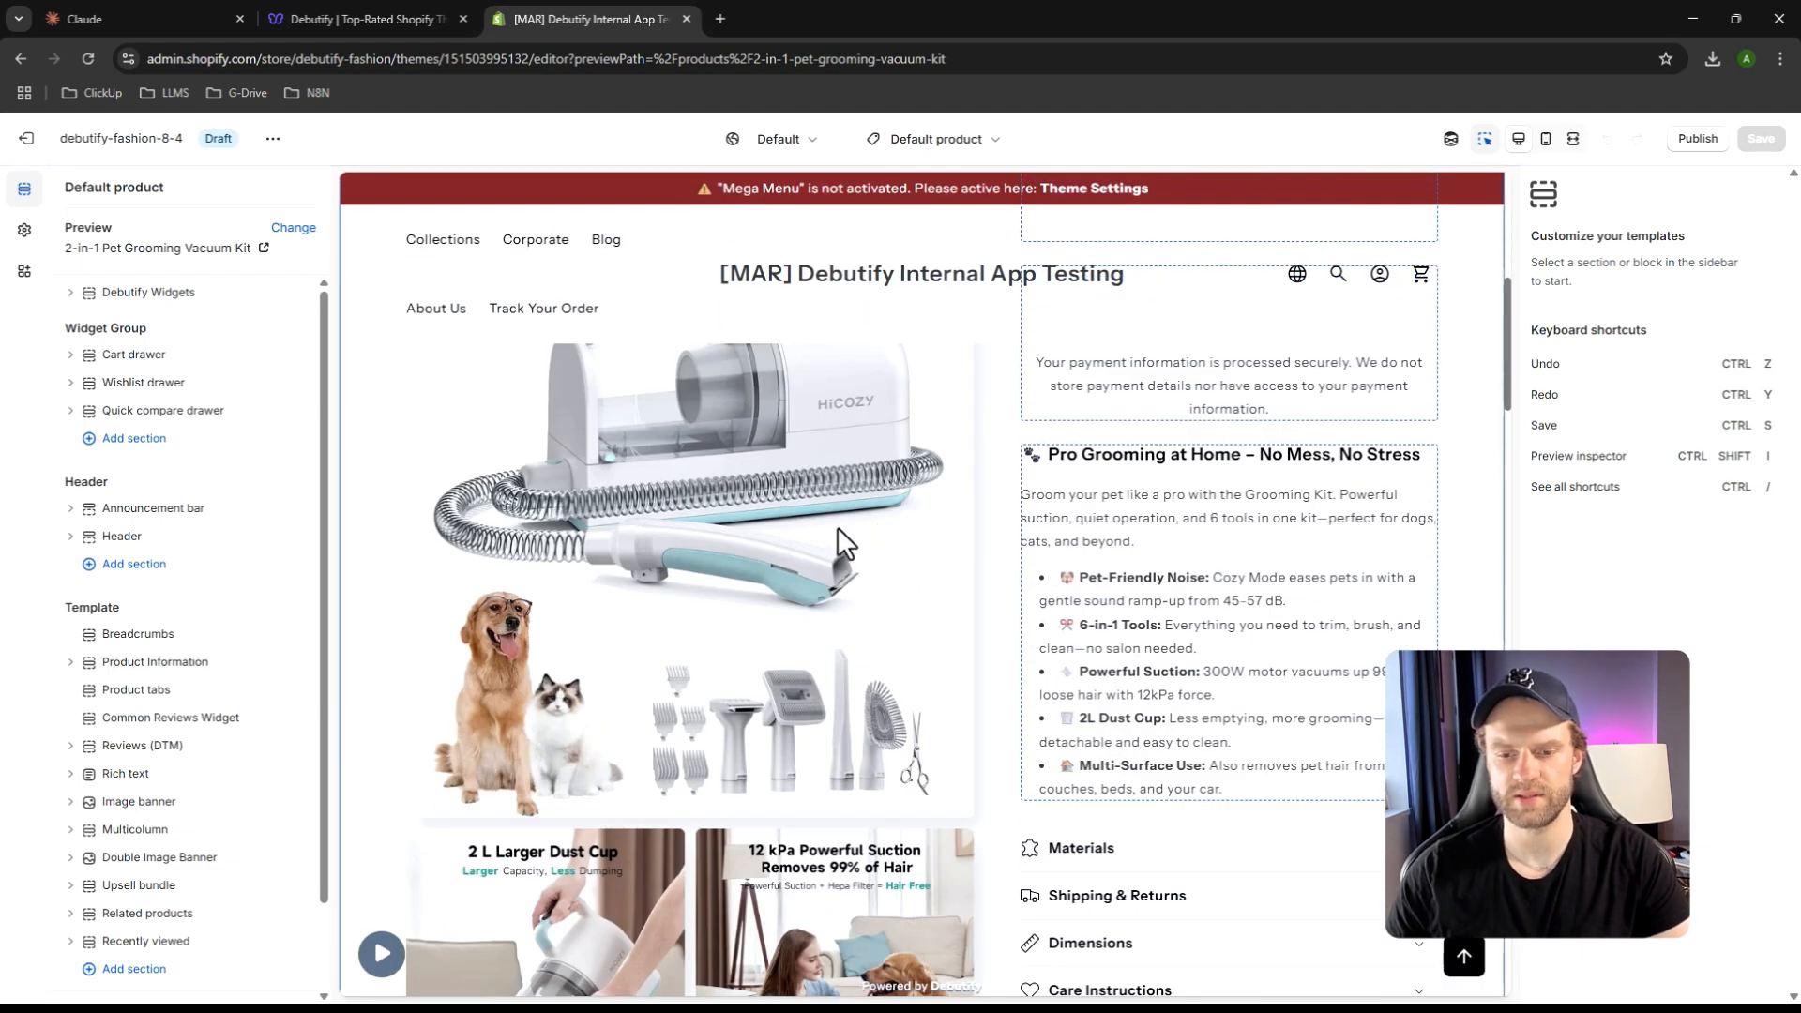
scroll(836, 526, up, 5)
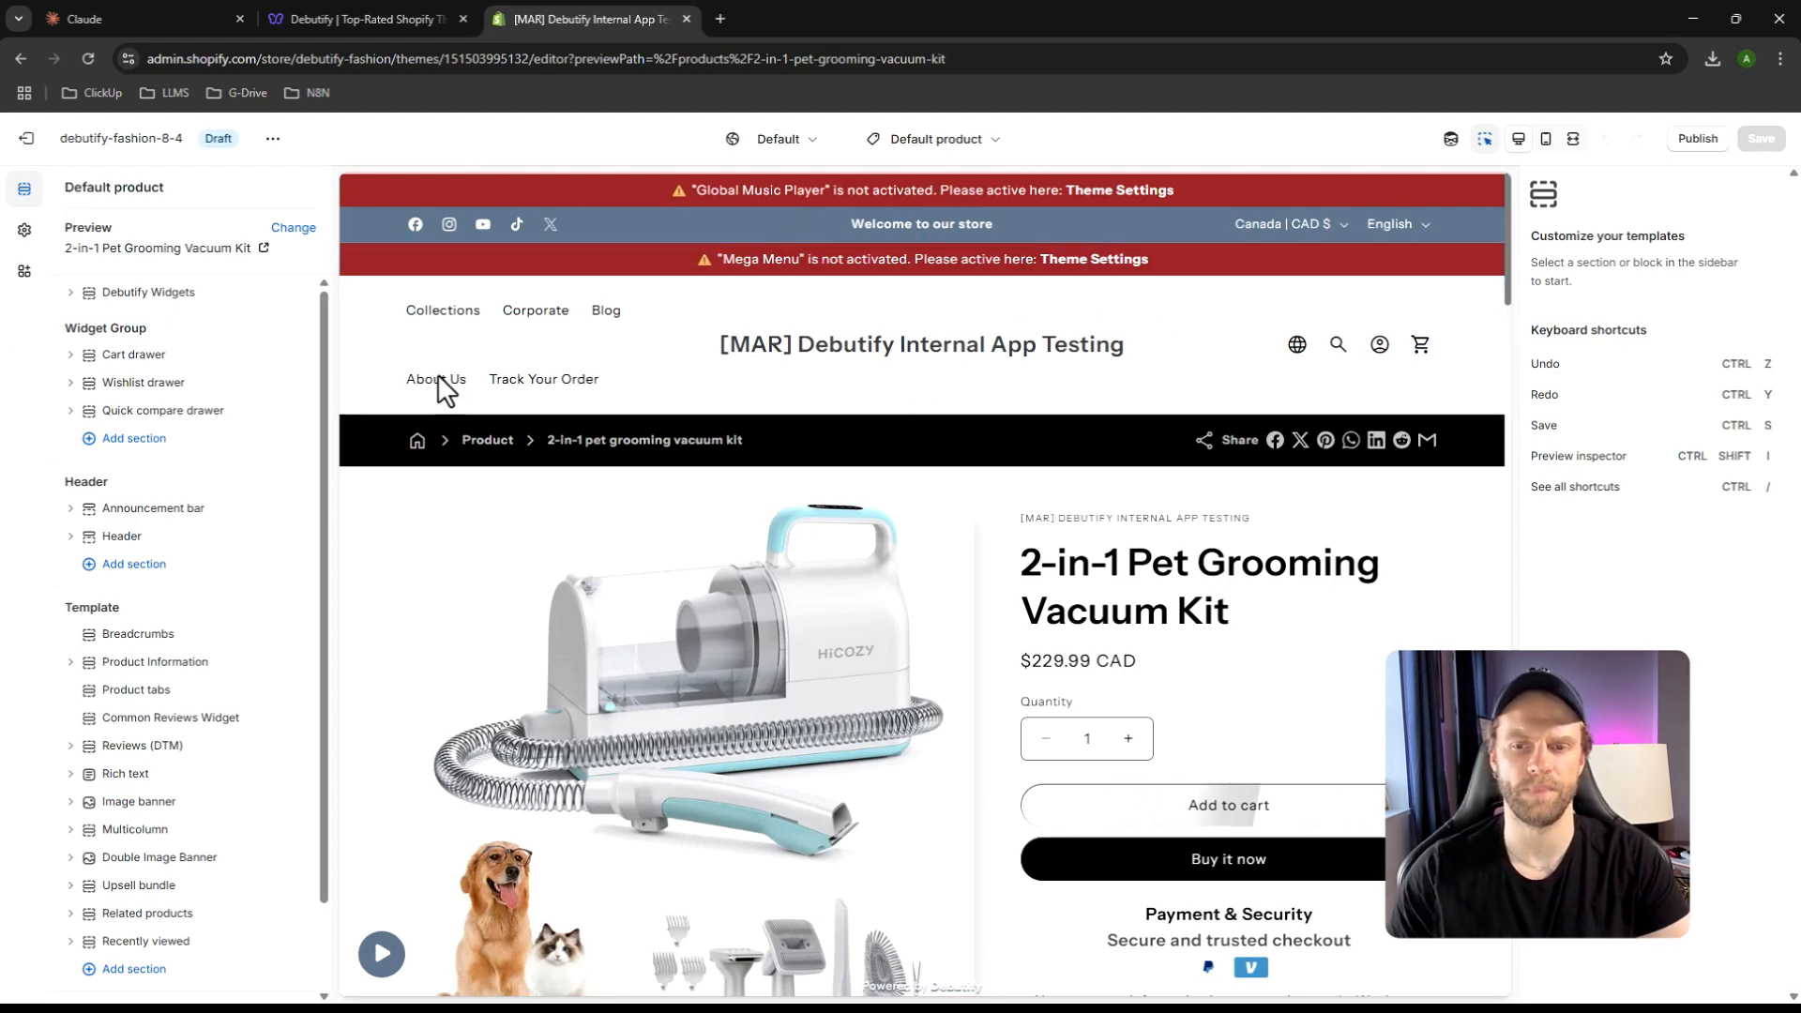
click(1119, 189)
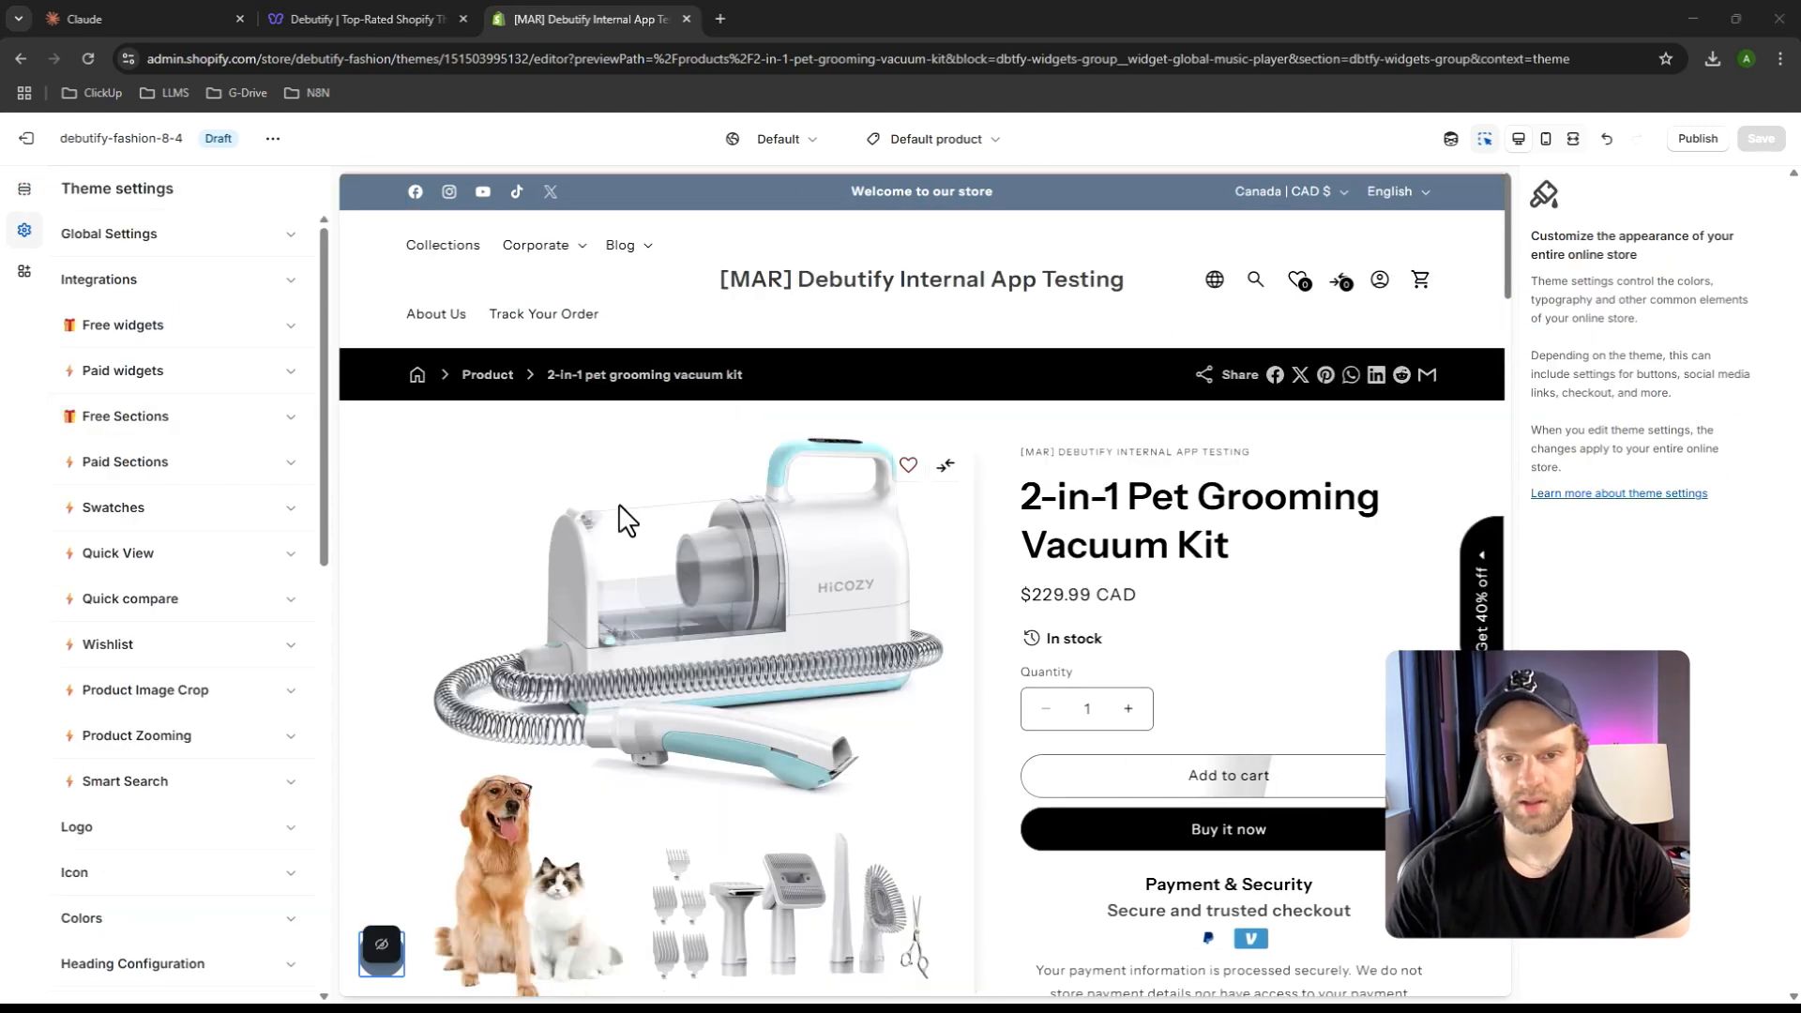
Select the header, expand the Logo theme settings and browse the store's files for a desktop logo image
click(914, 294)
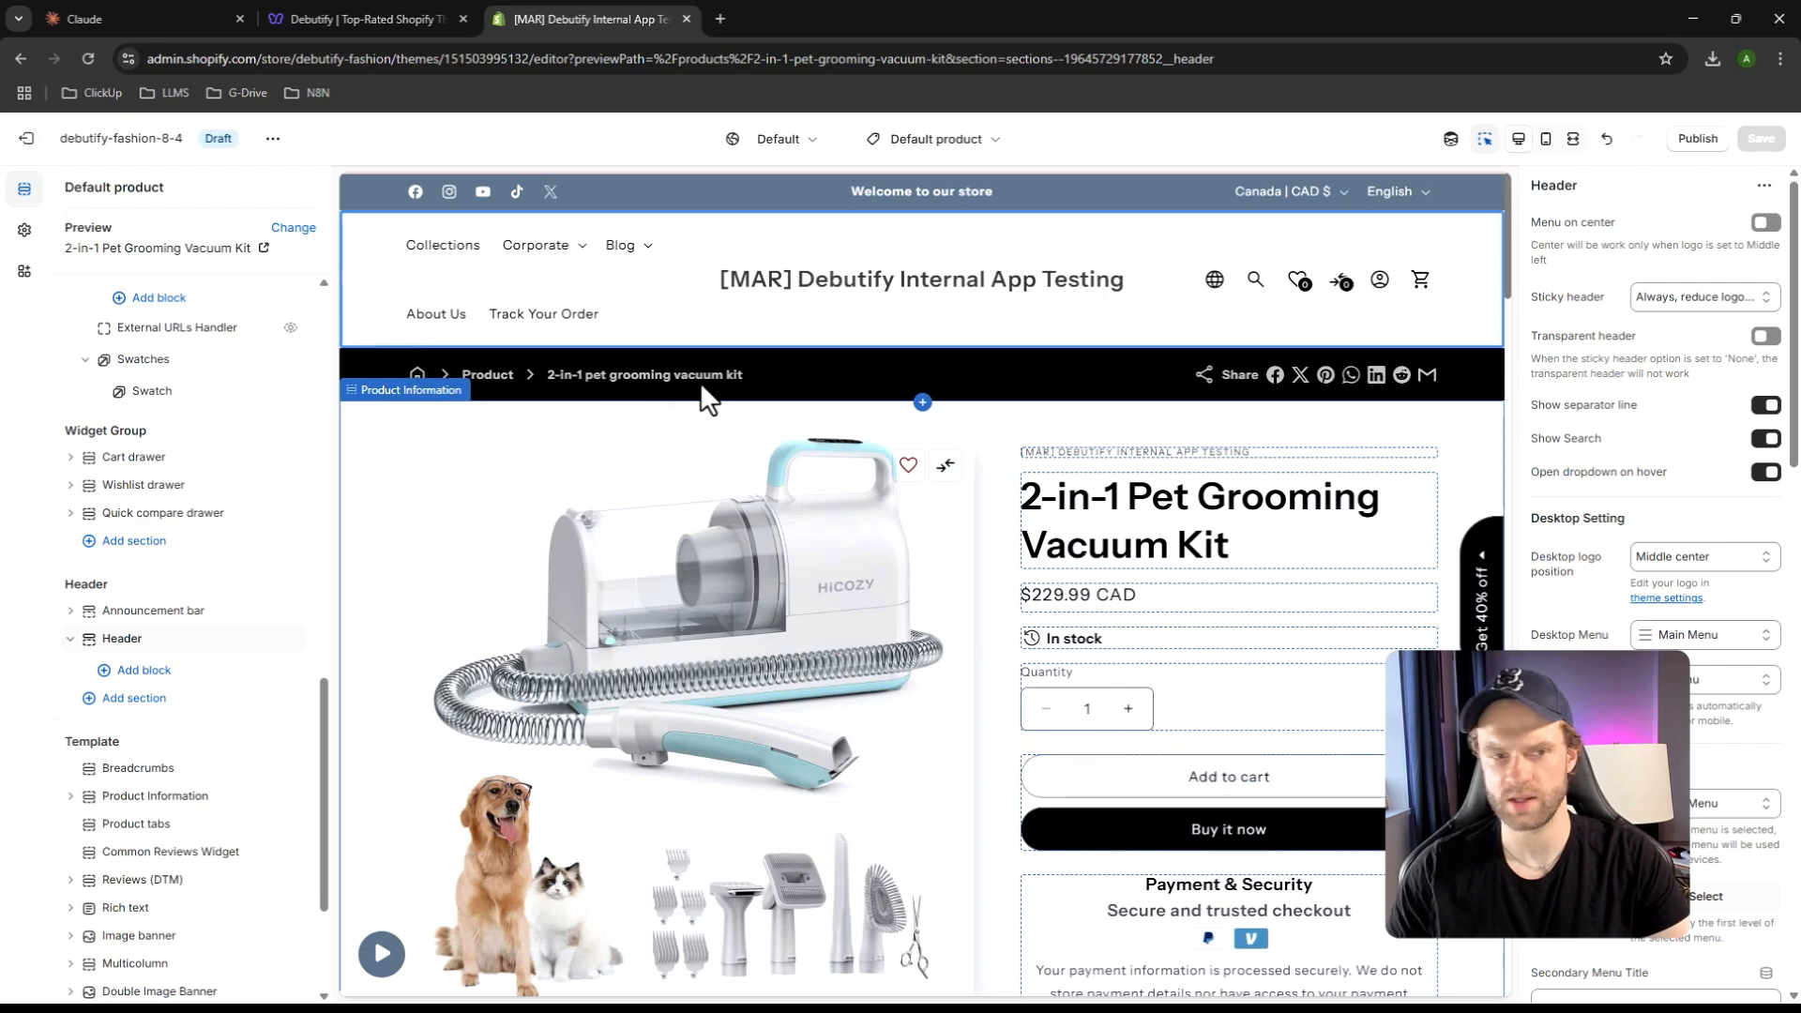
click(29, 244)
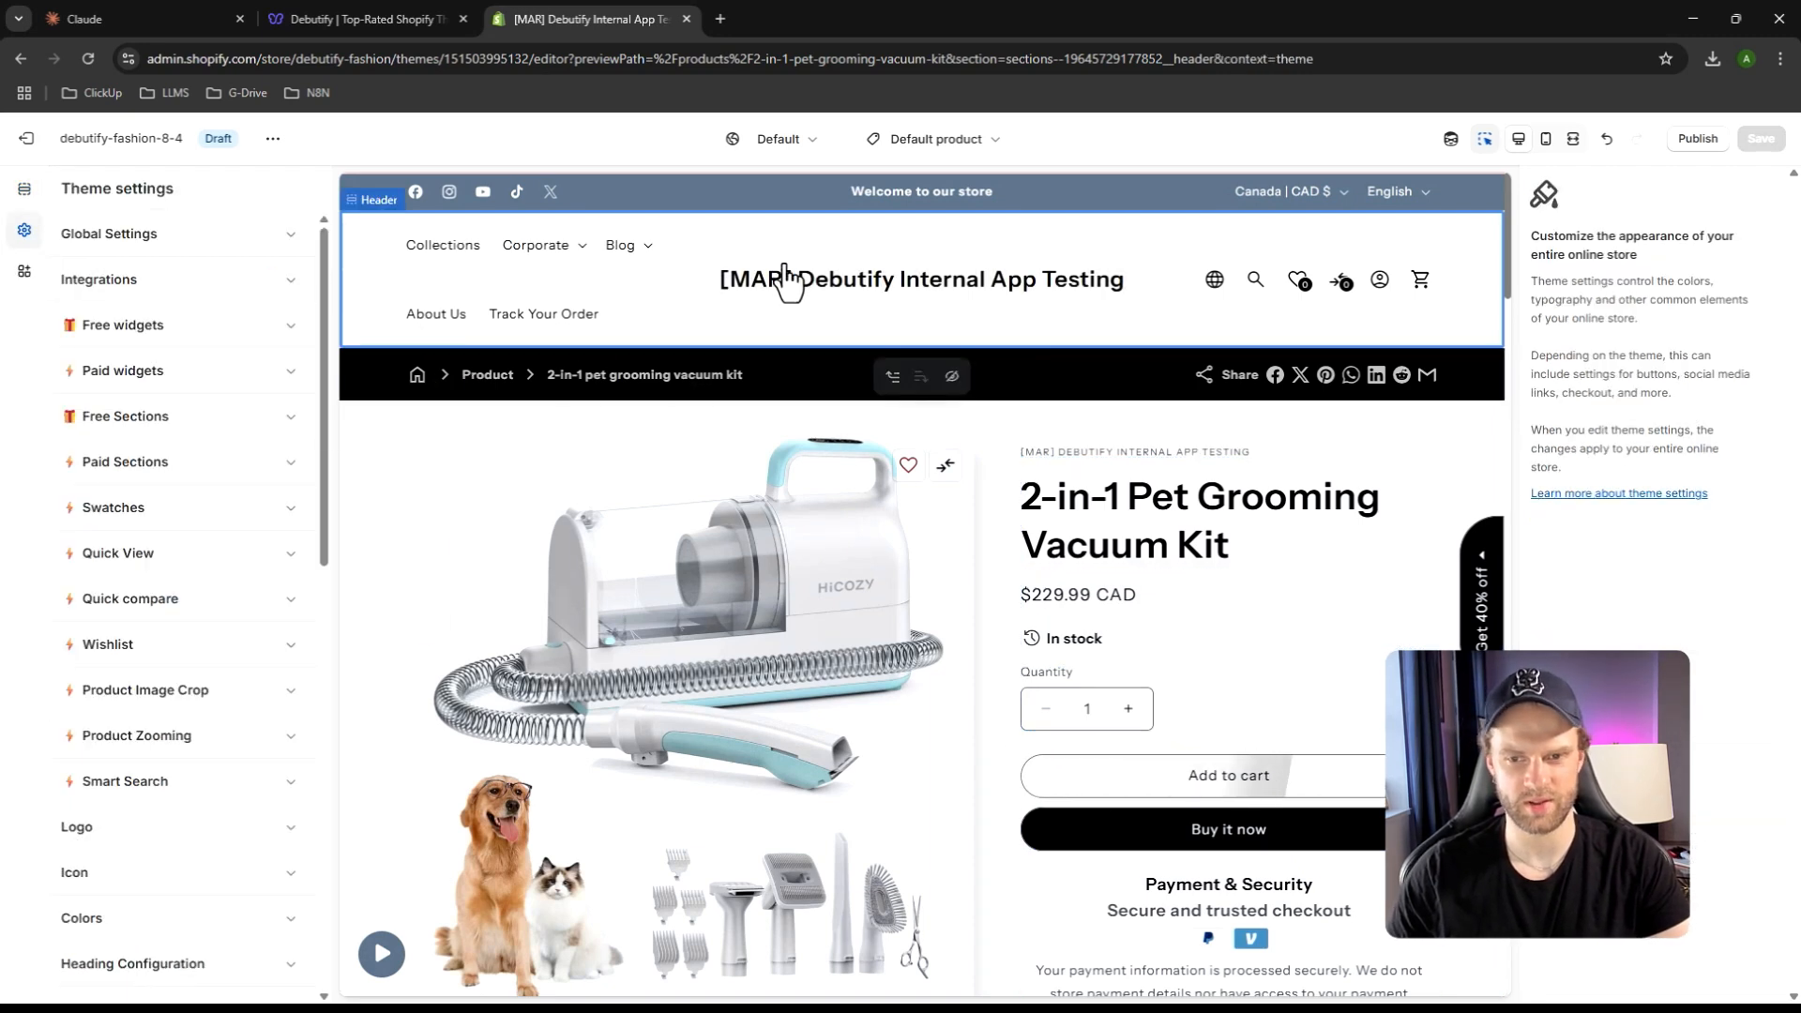
click(192, 826)
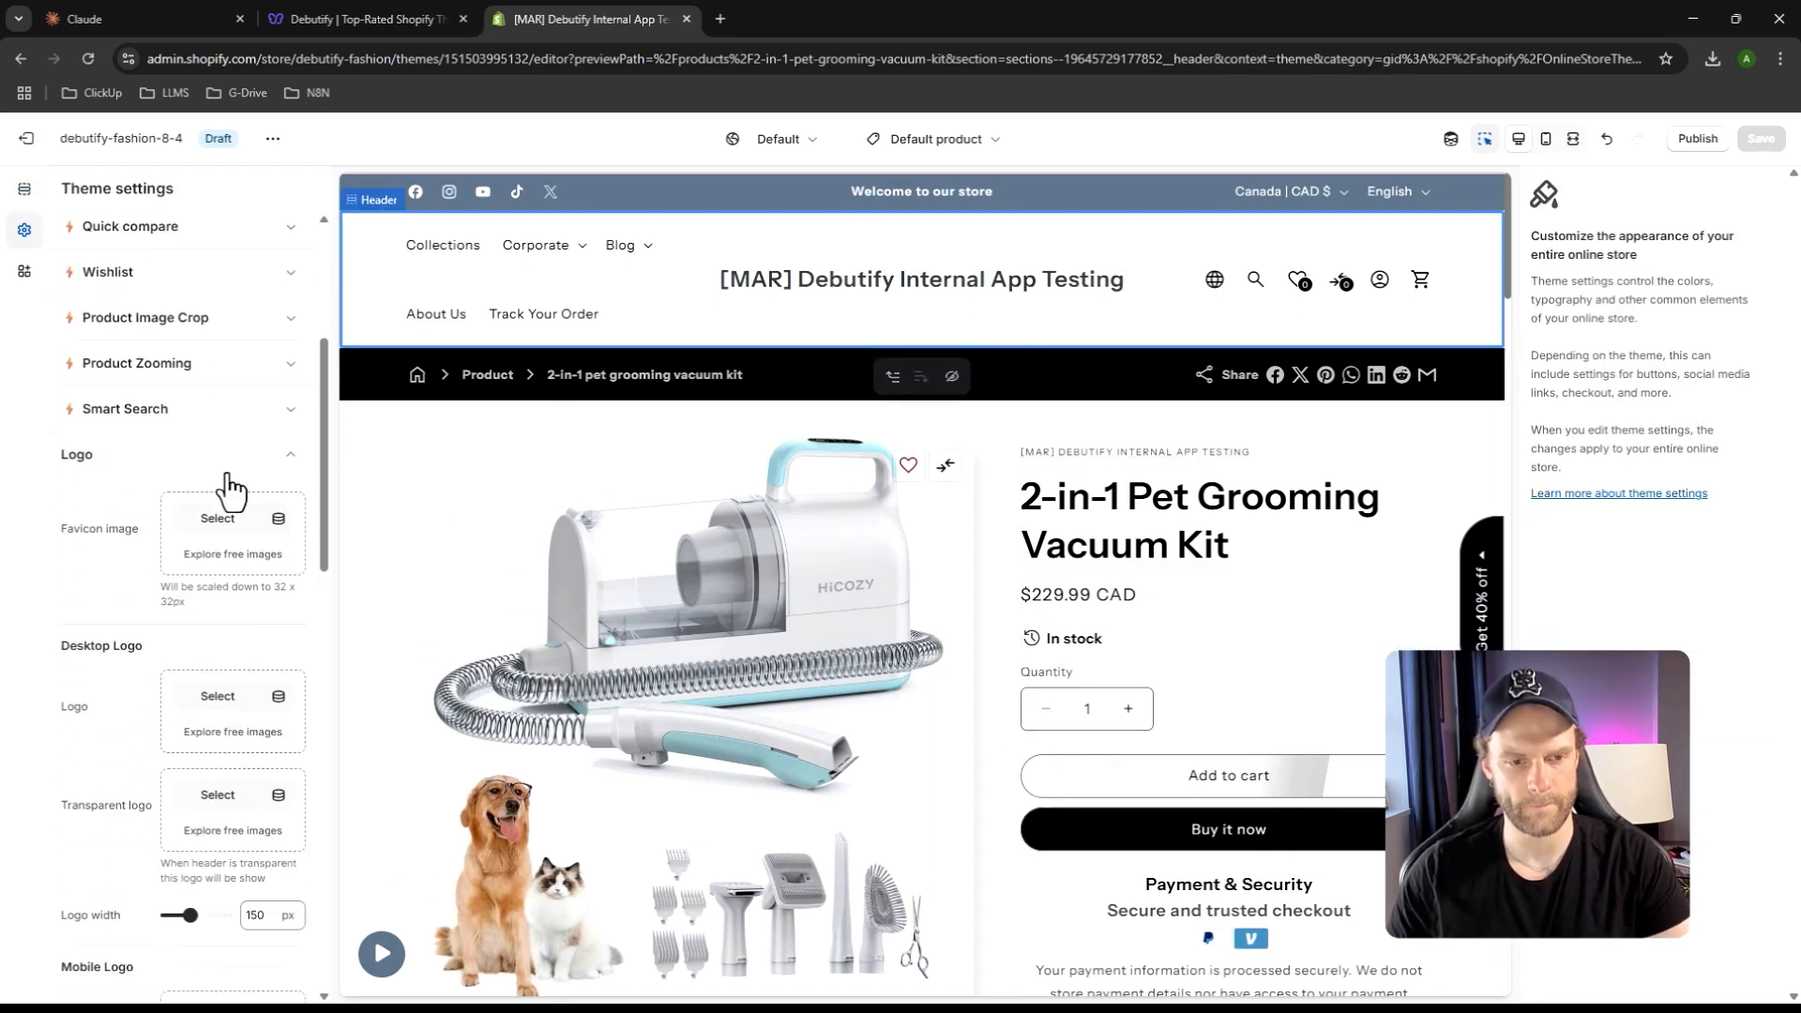
click(219, 697)
scroll(764, 570, down, 10)
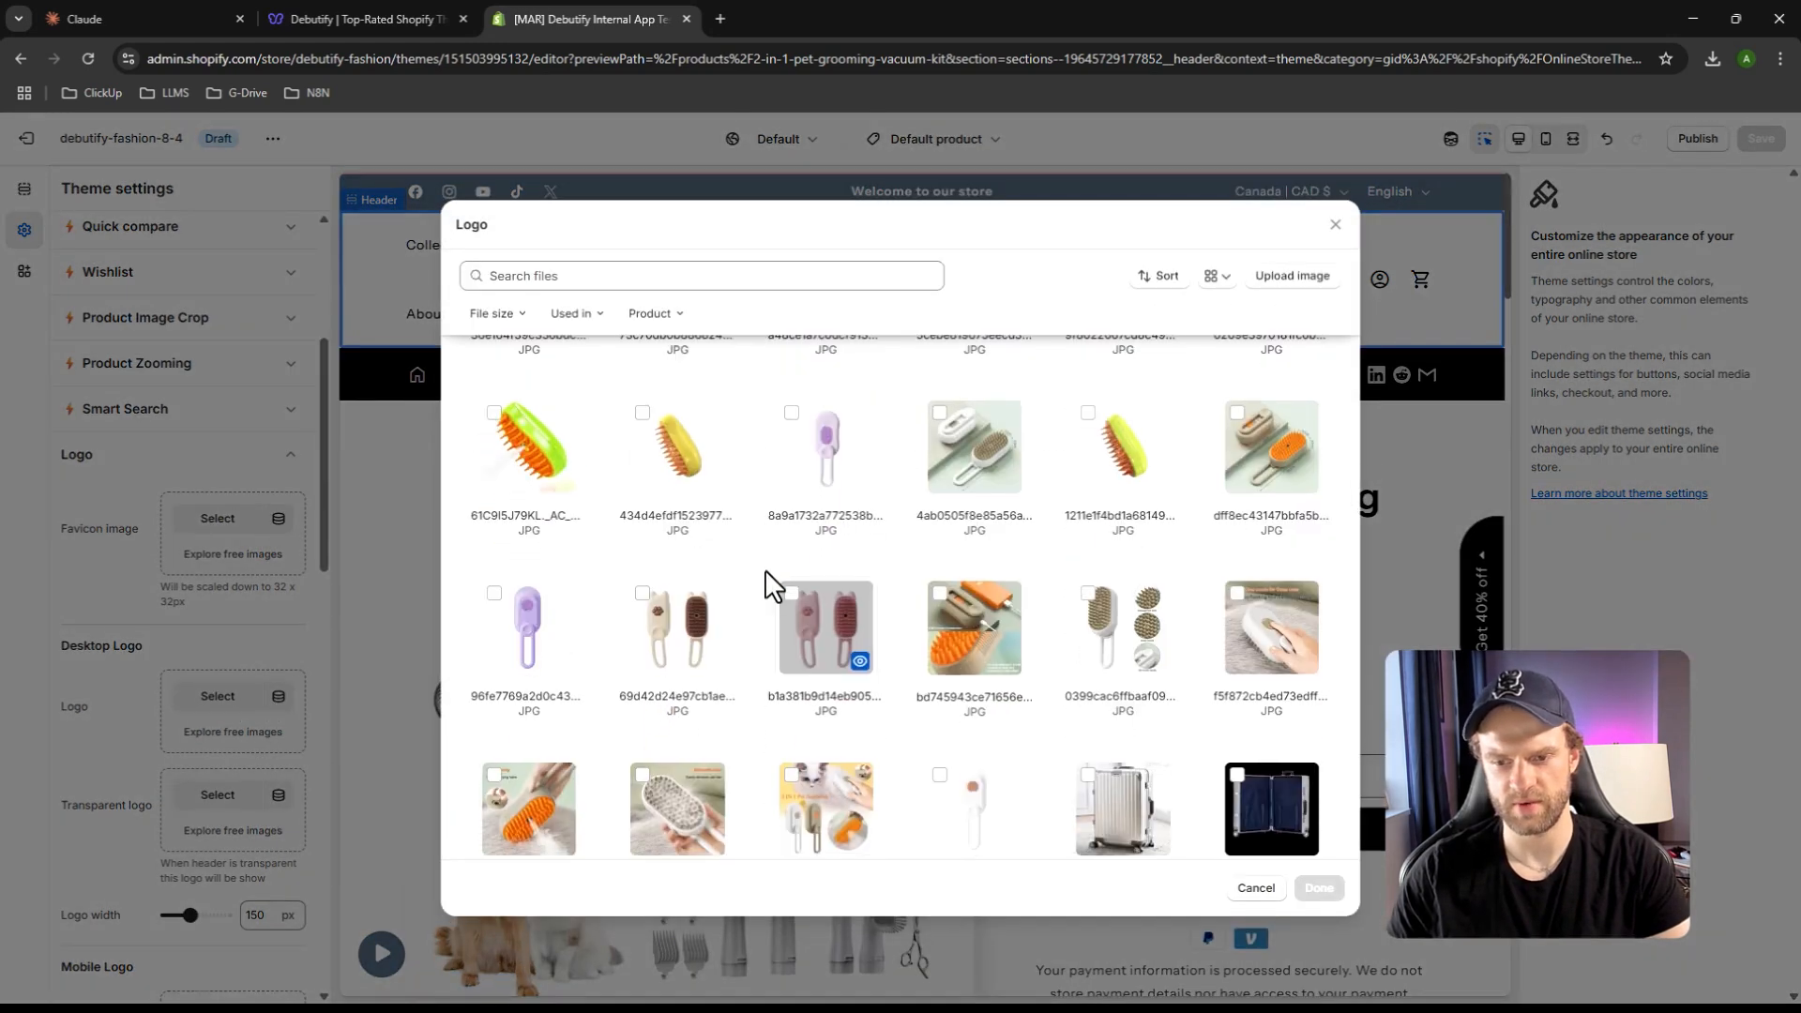
scroll(783, 563, down, 10)
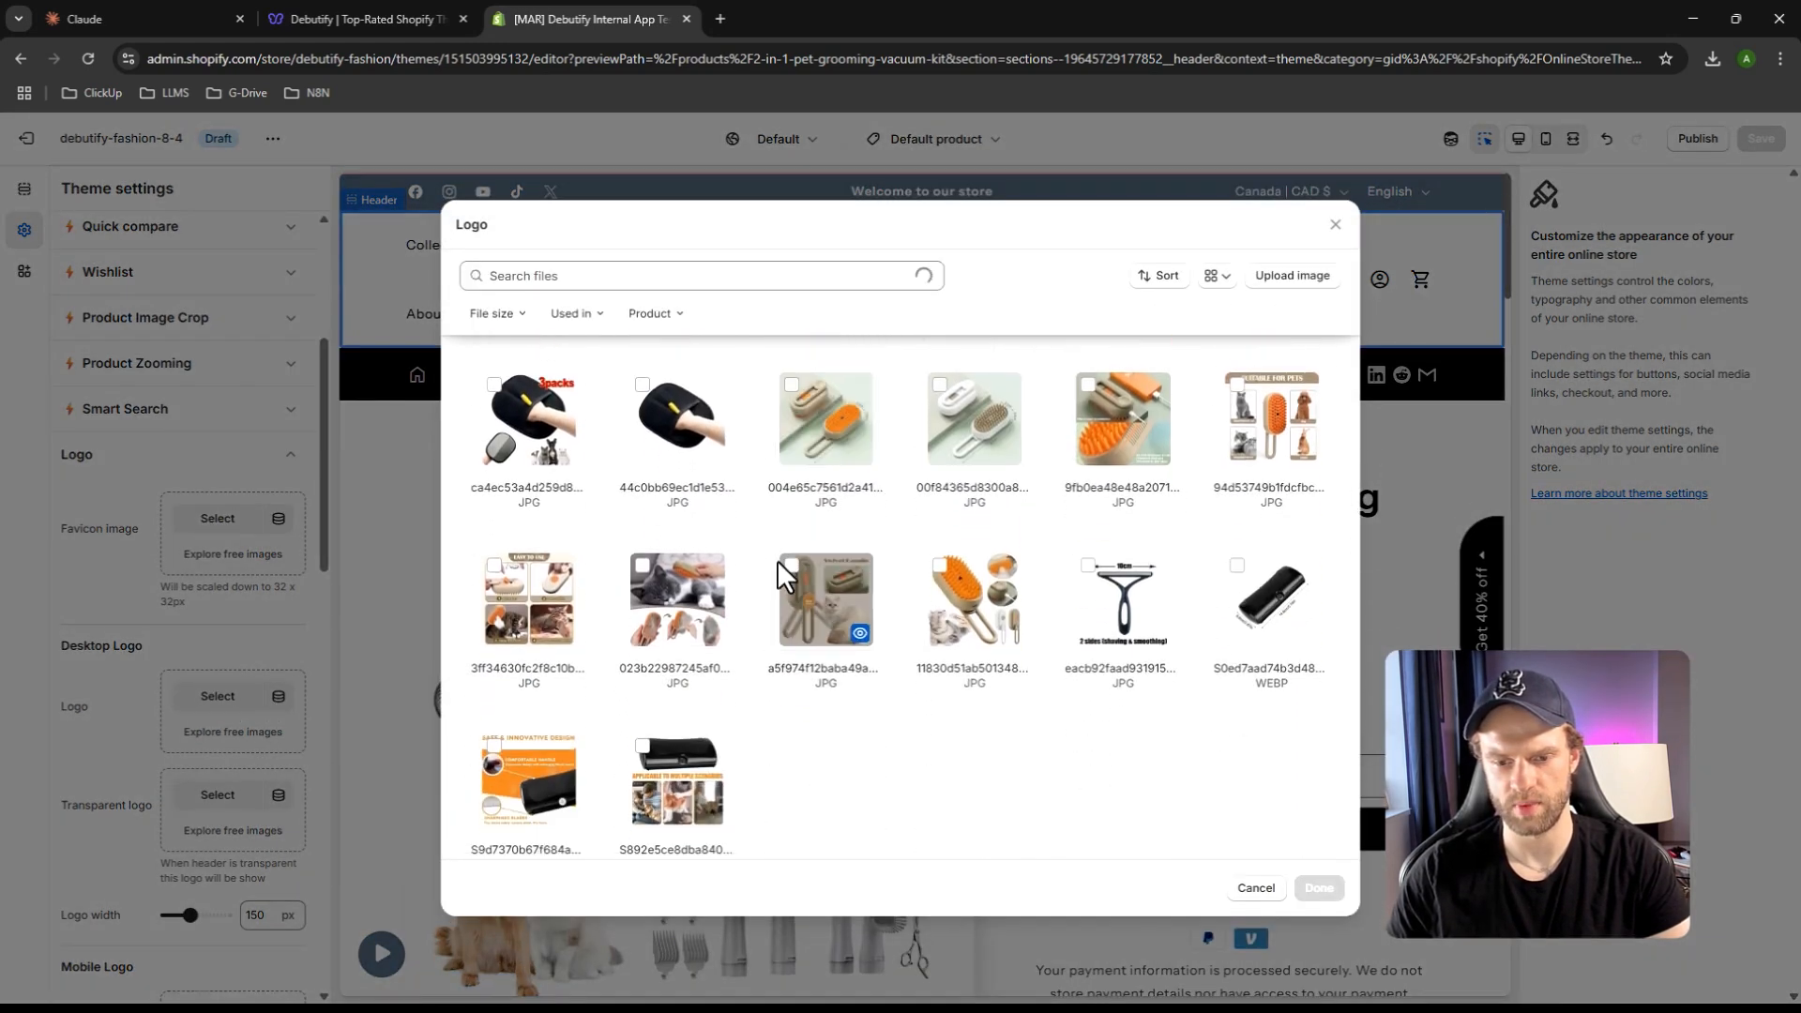
scroll(785, 549, down, 10)
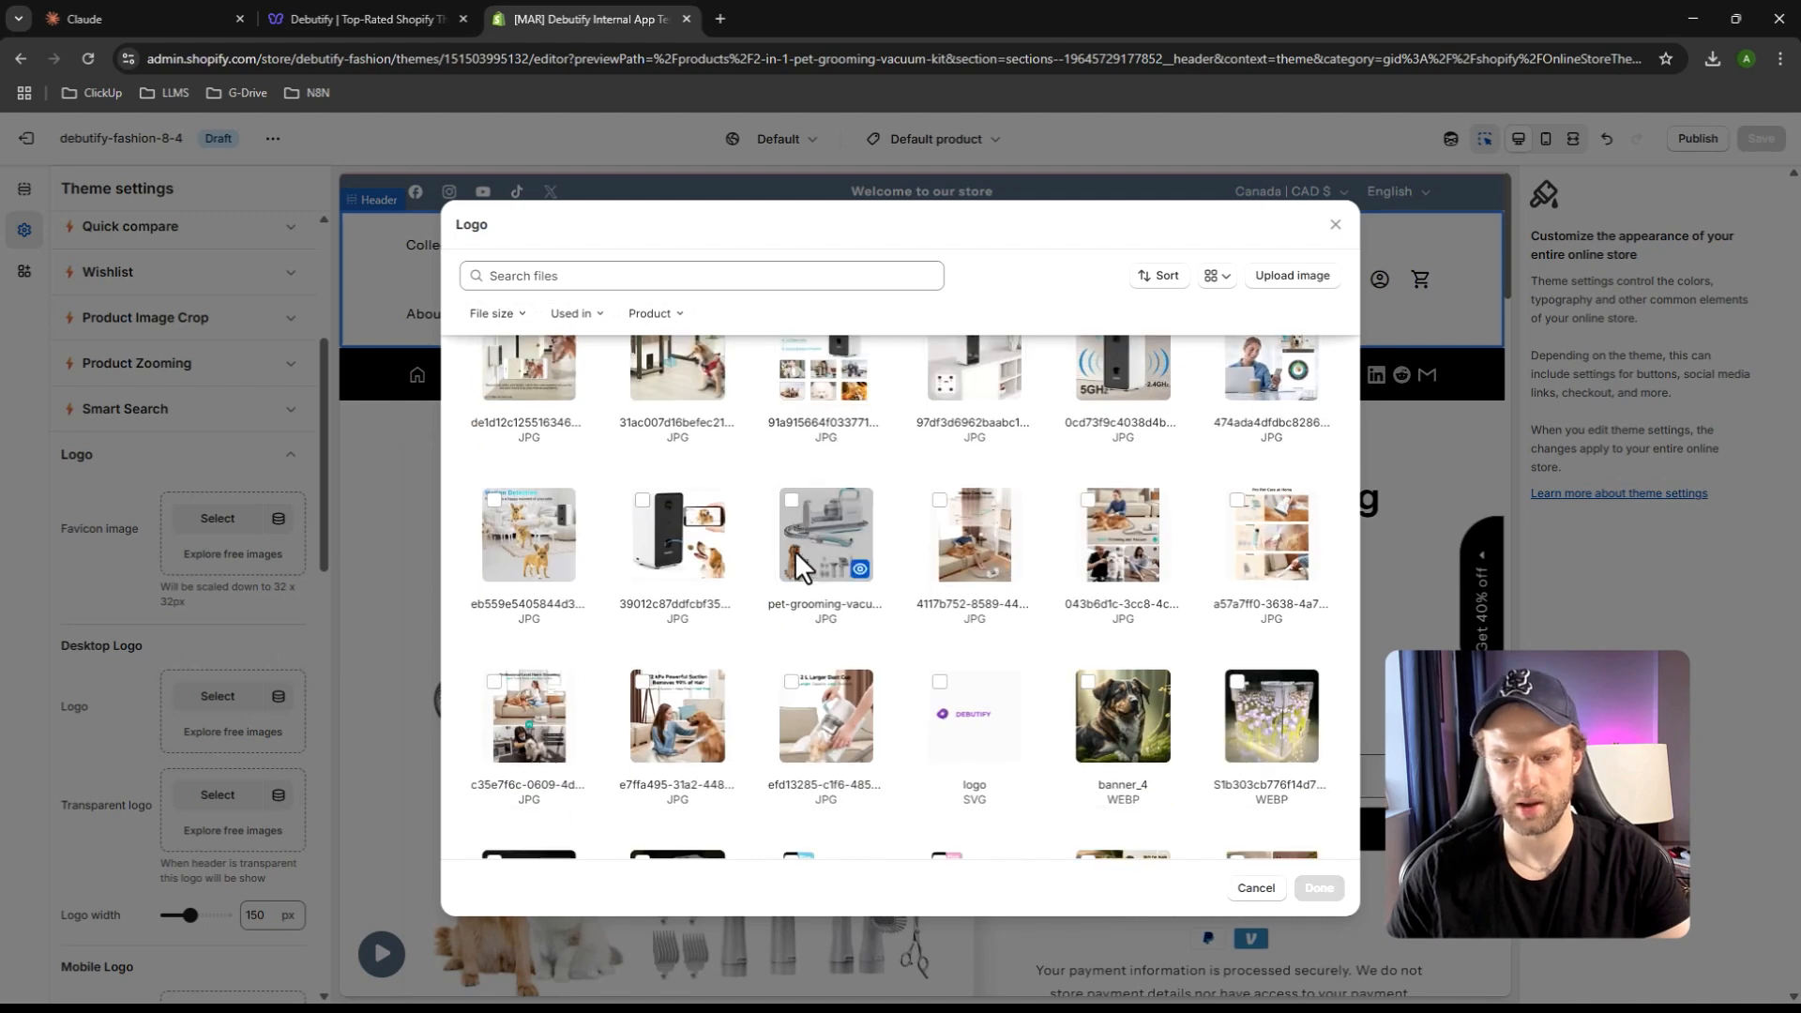
scroll(796, 574, down, 3)
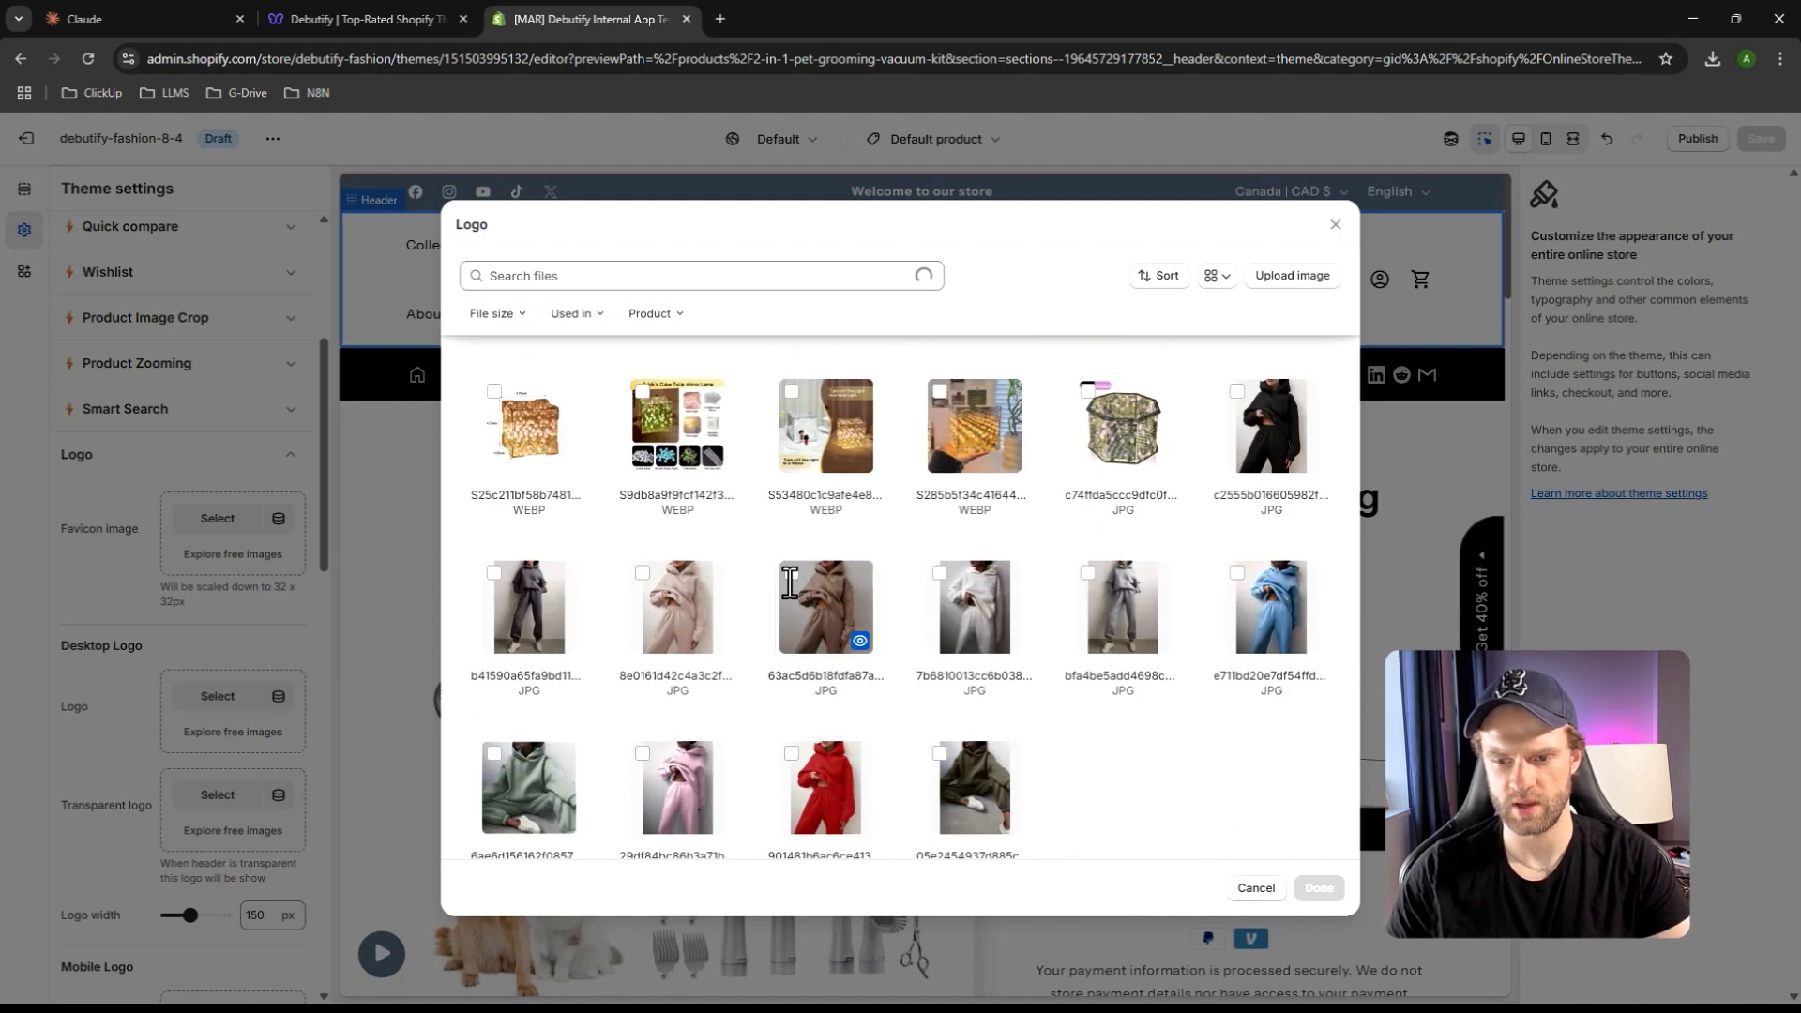
Search the store files for "logo" and set debutify-light-logo as the desktop logo
click(763, 277)
text(logo)
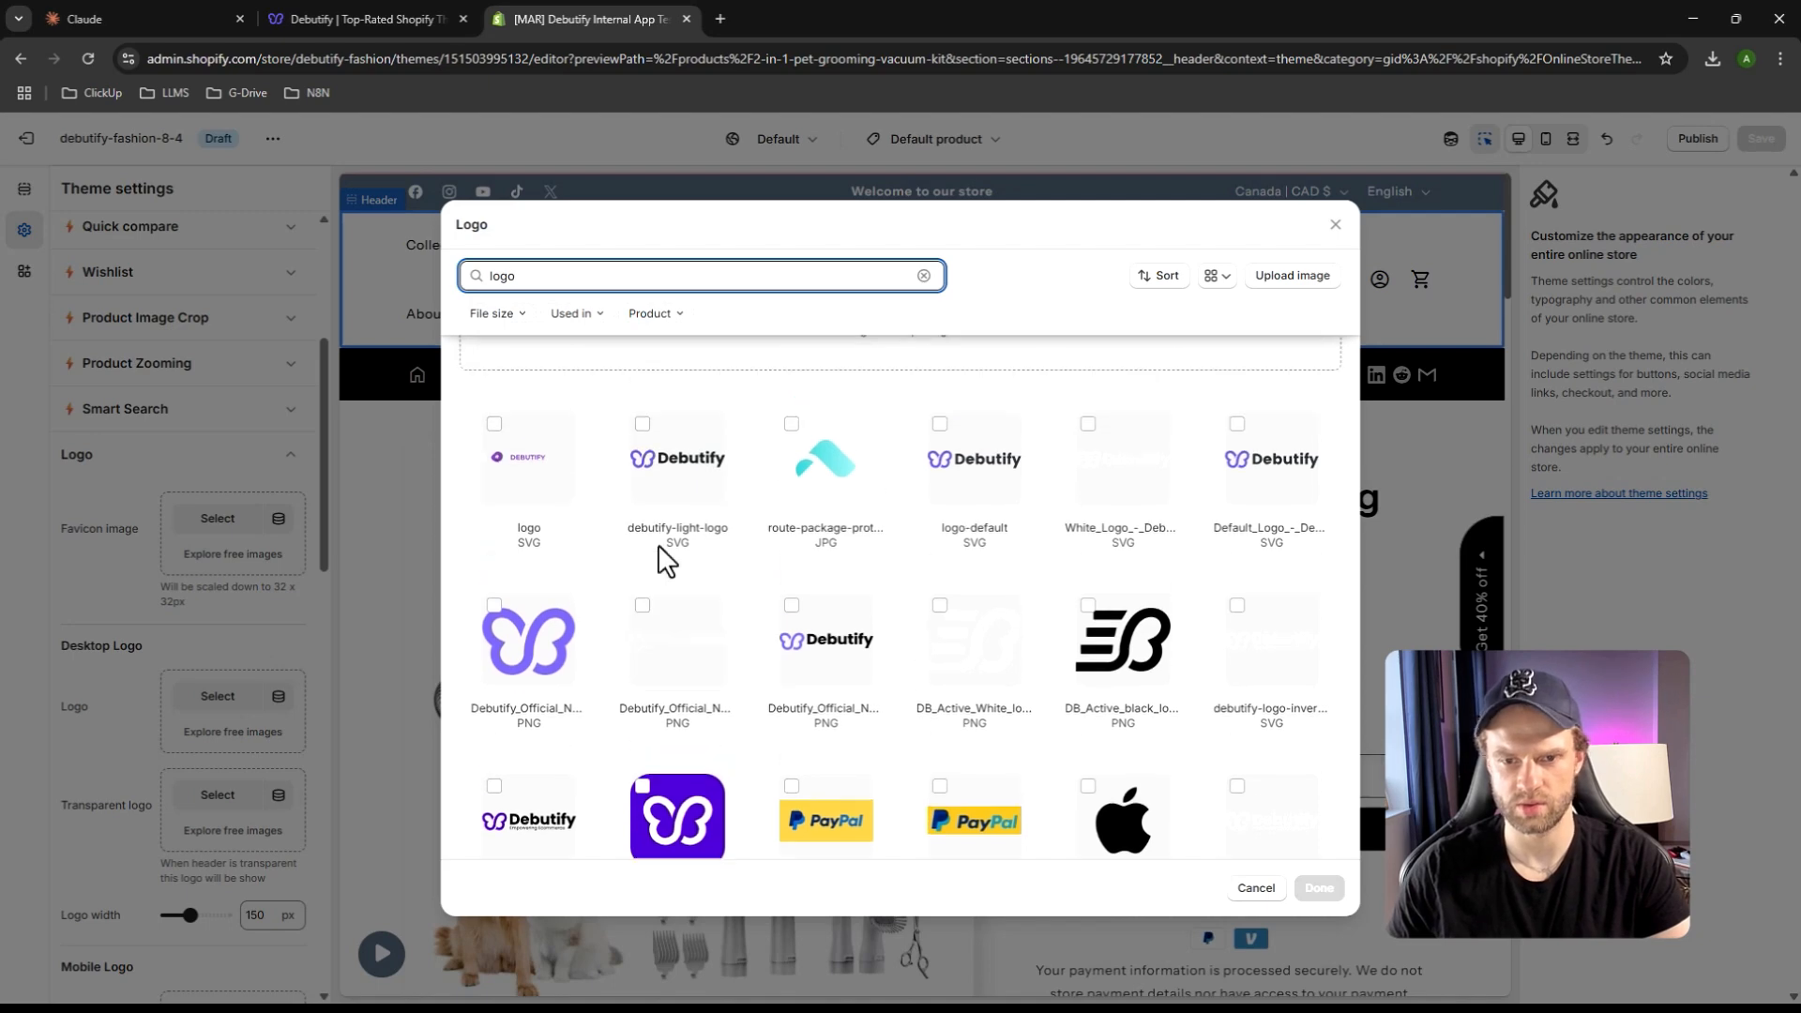
scroll(657, 544, up, 2)
click(678, 478)
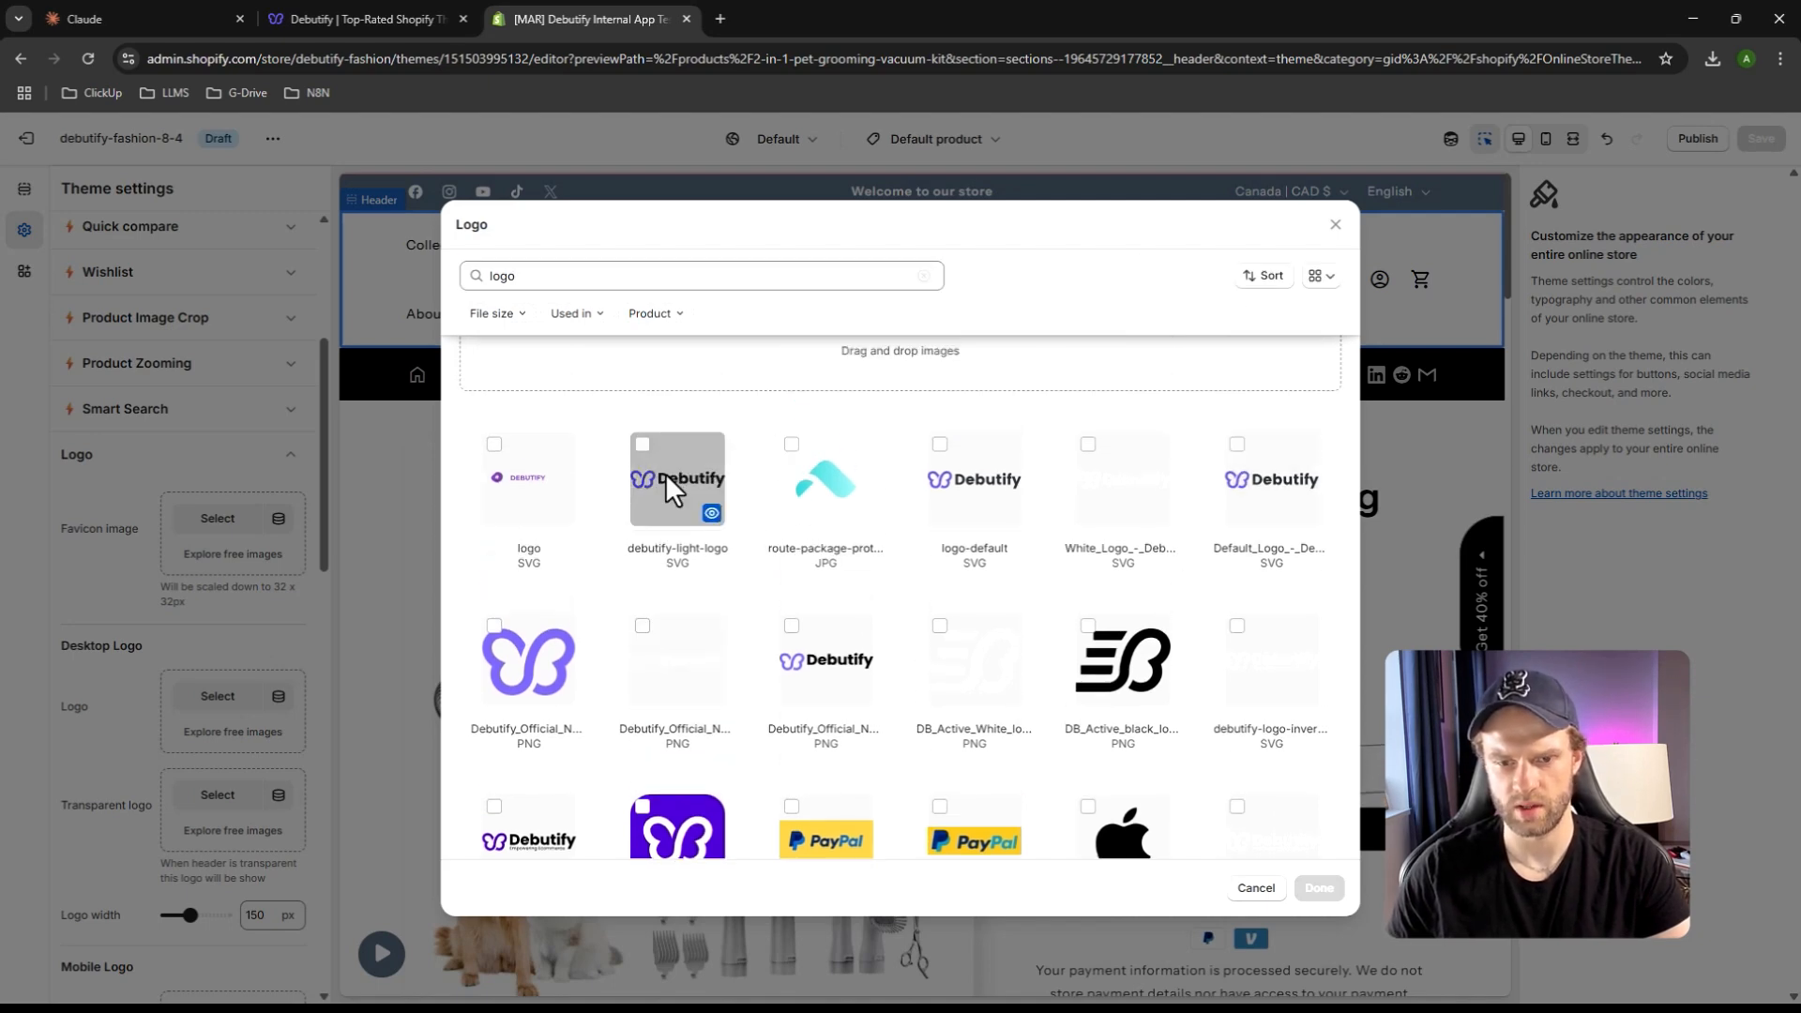
click(1317, 888)
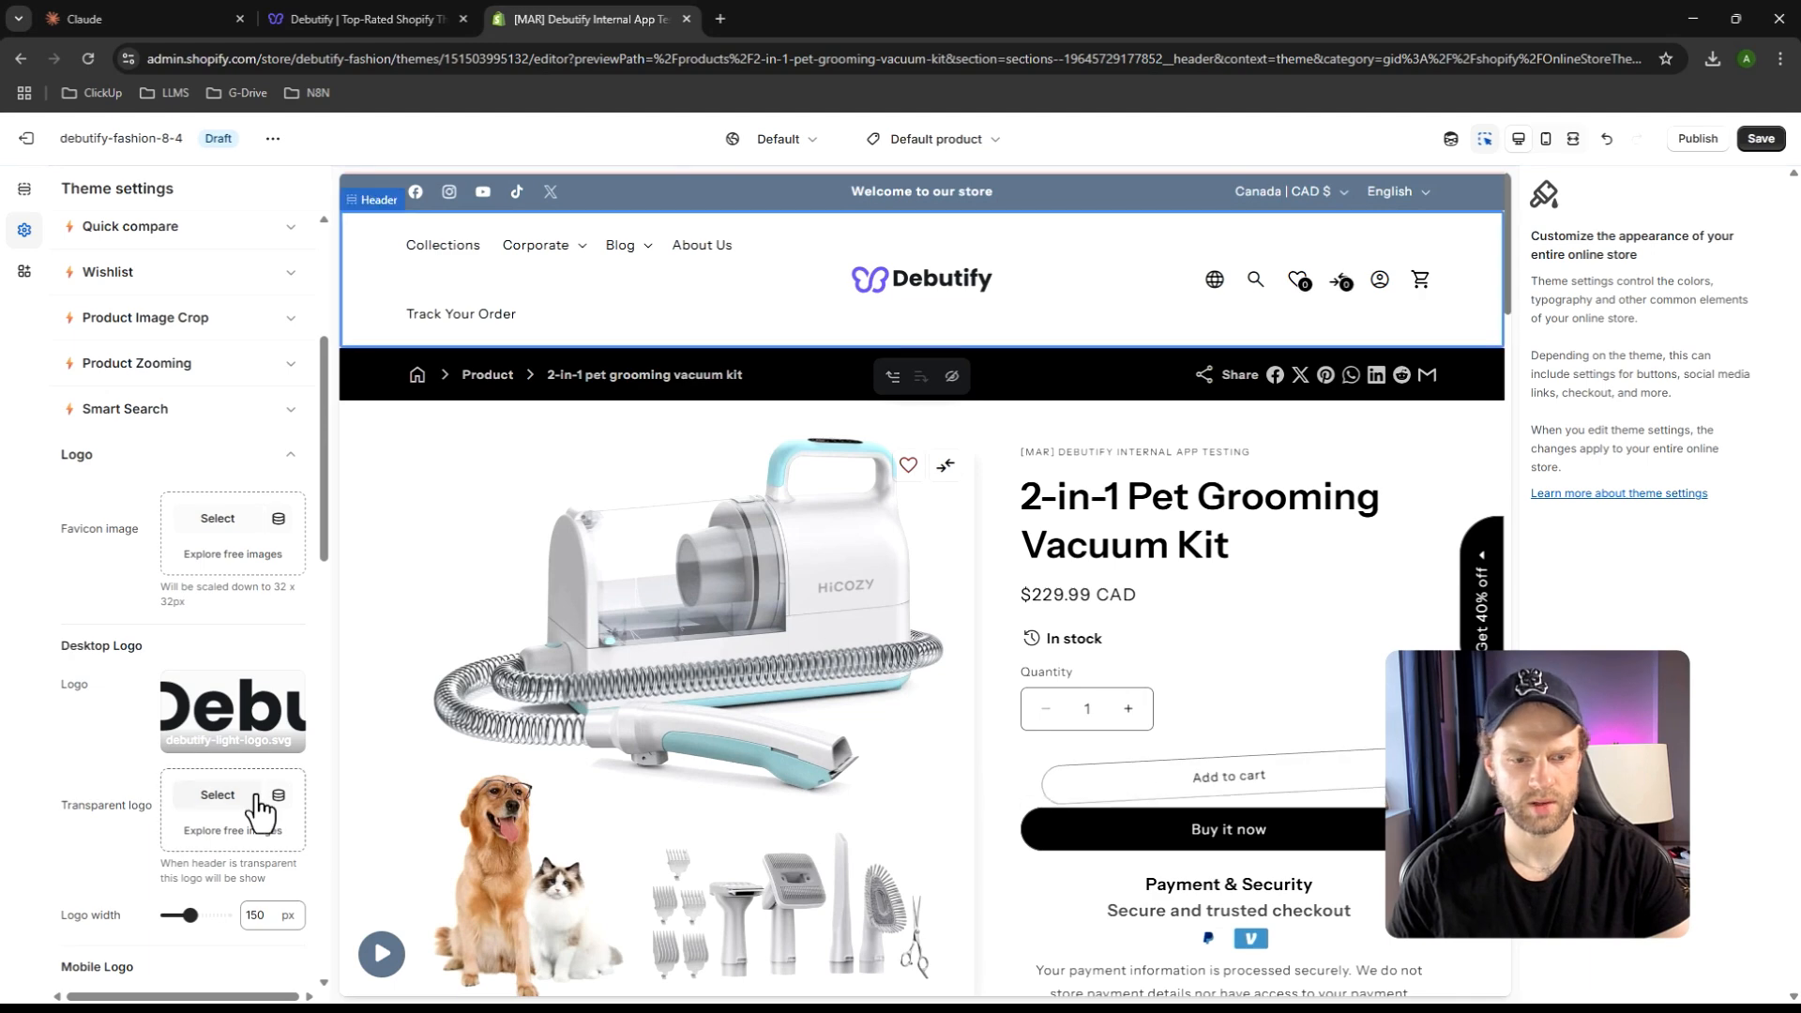
Check the new logo in the mobile preview, return to the desktop preview and save the theme changes
scroll(261, 796, down, 1)
click(1547, 152)
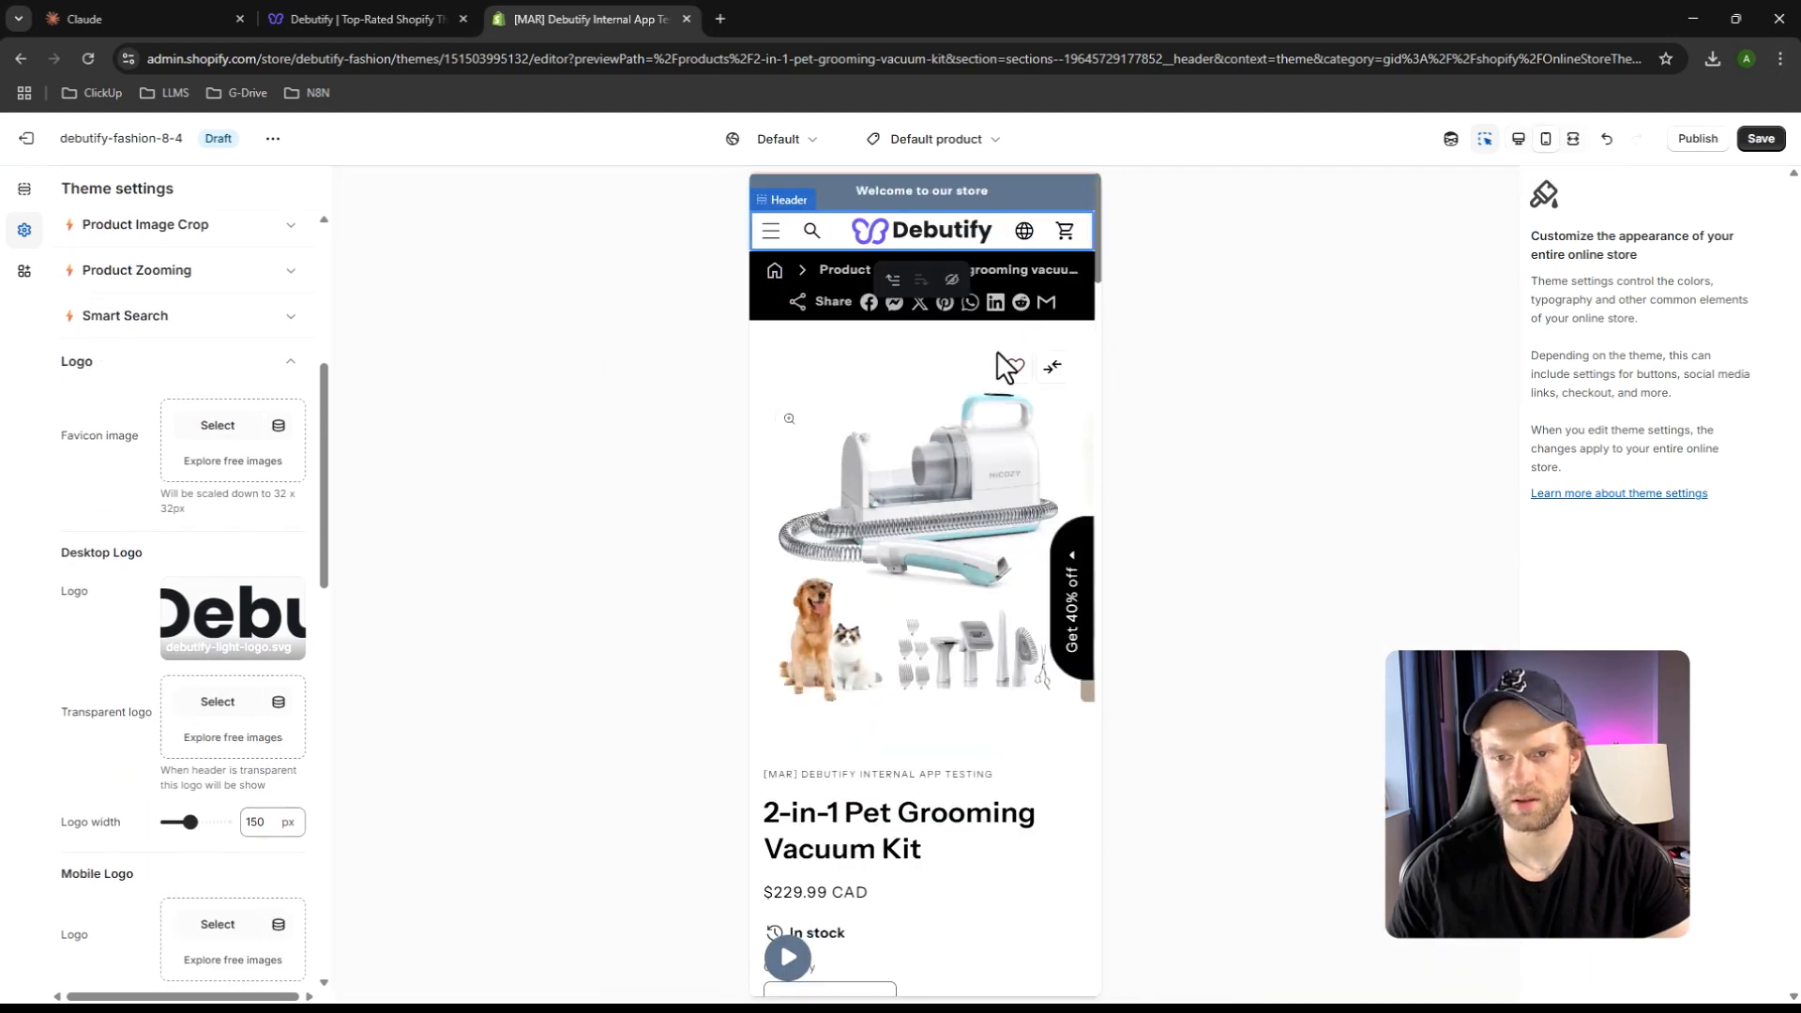
click(1518, 138)
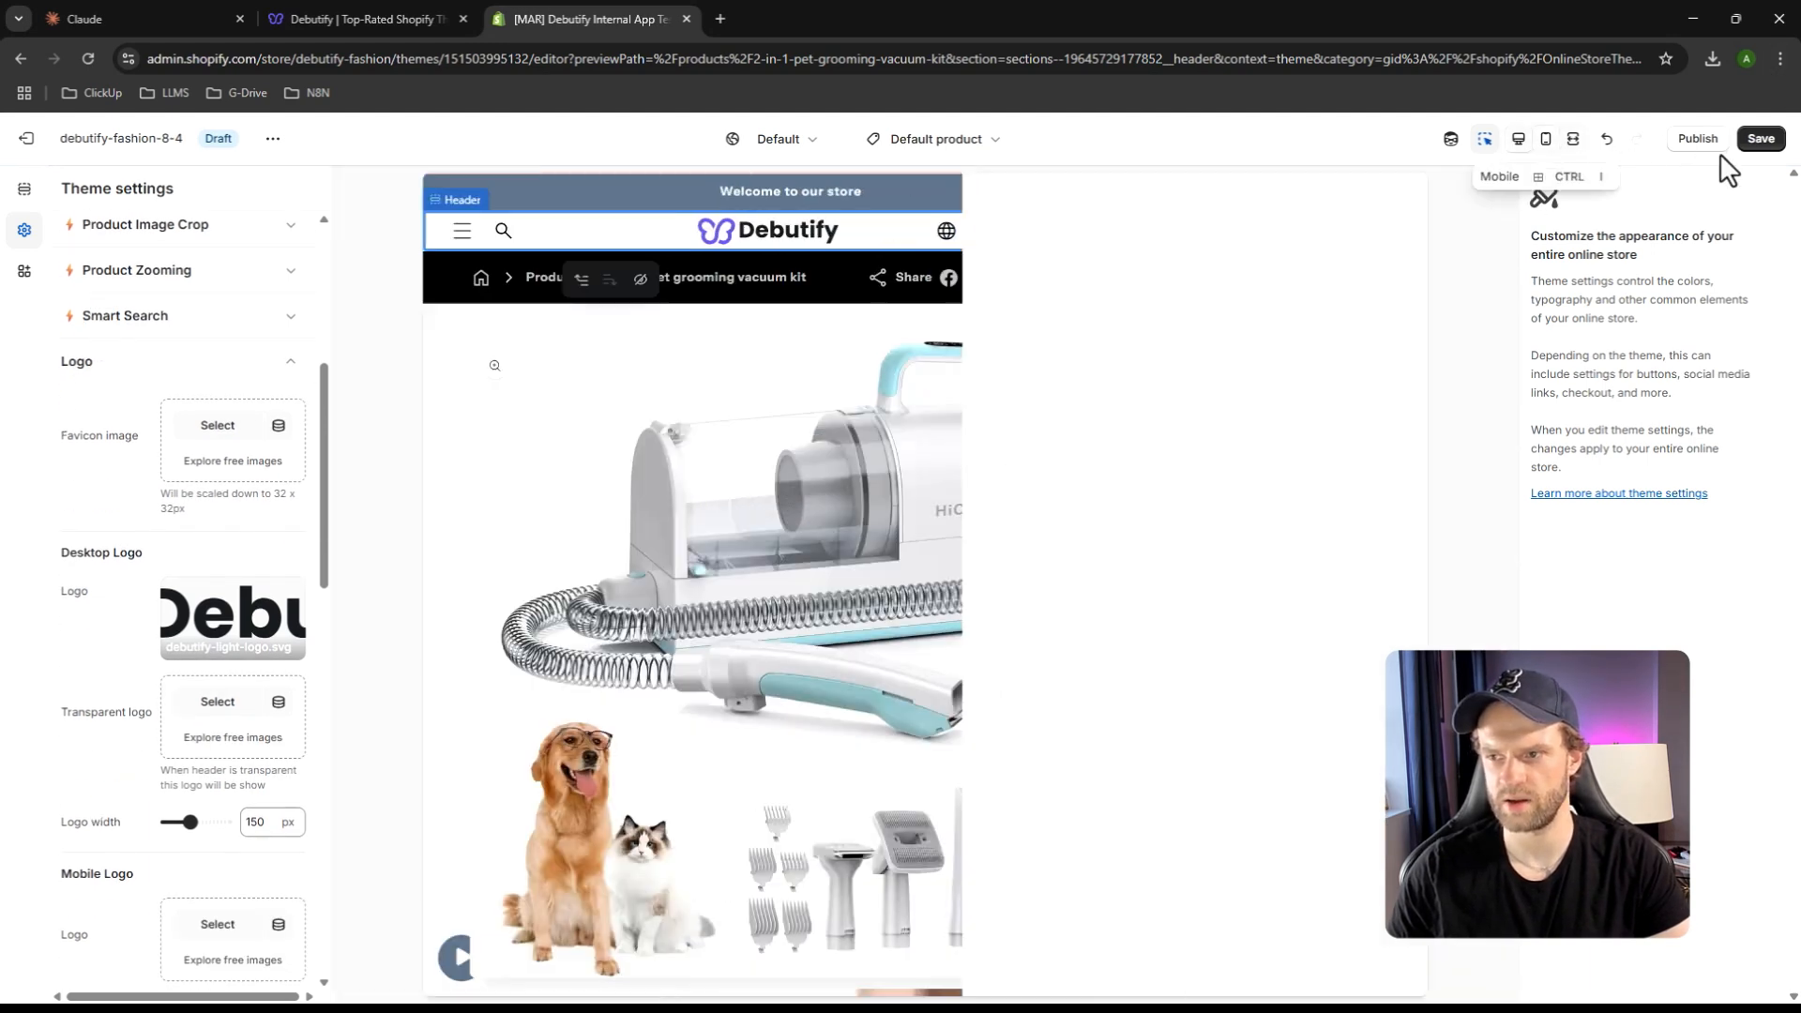
click(1760, 139)
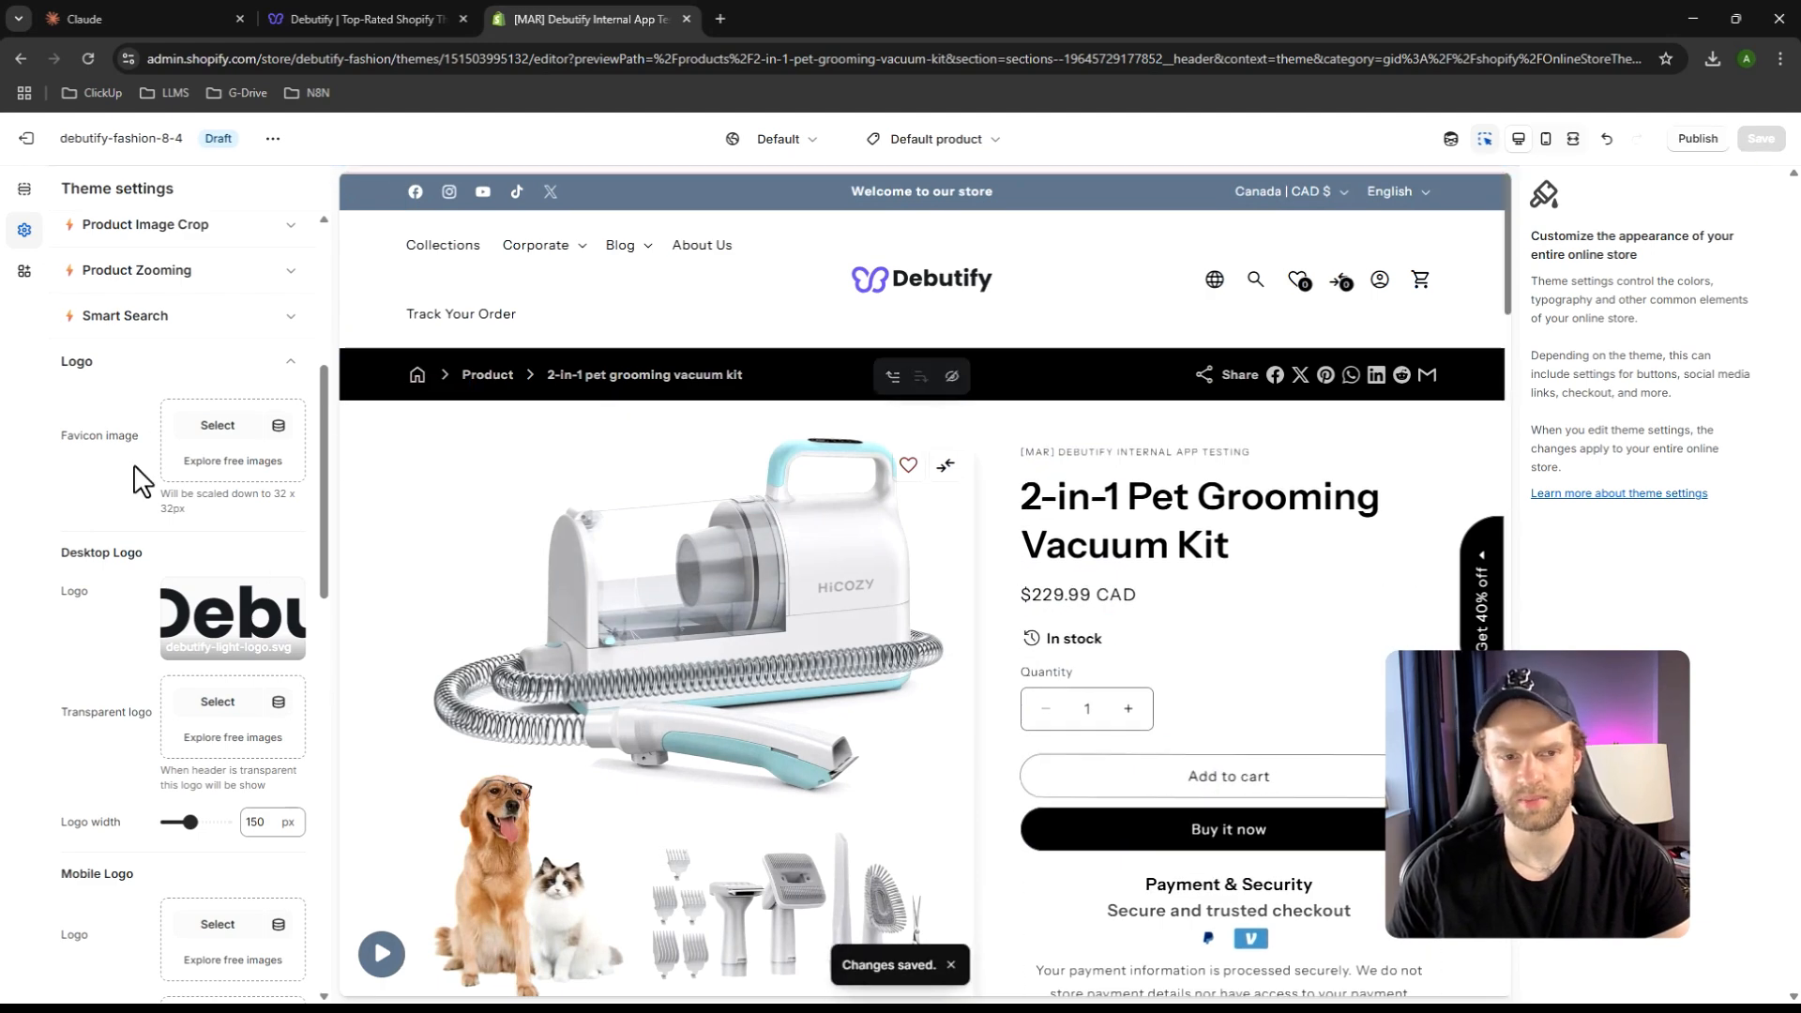
Leave the theme settings and return to the section list of the Default product template
scroll(136, 476, up, 5)
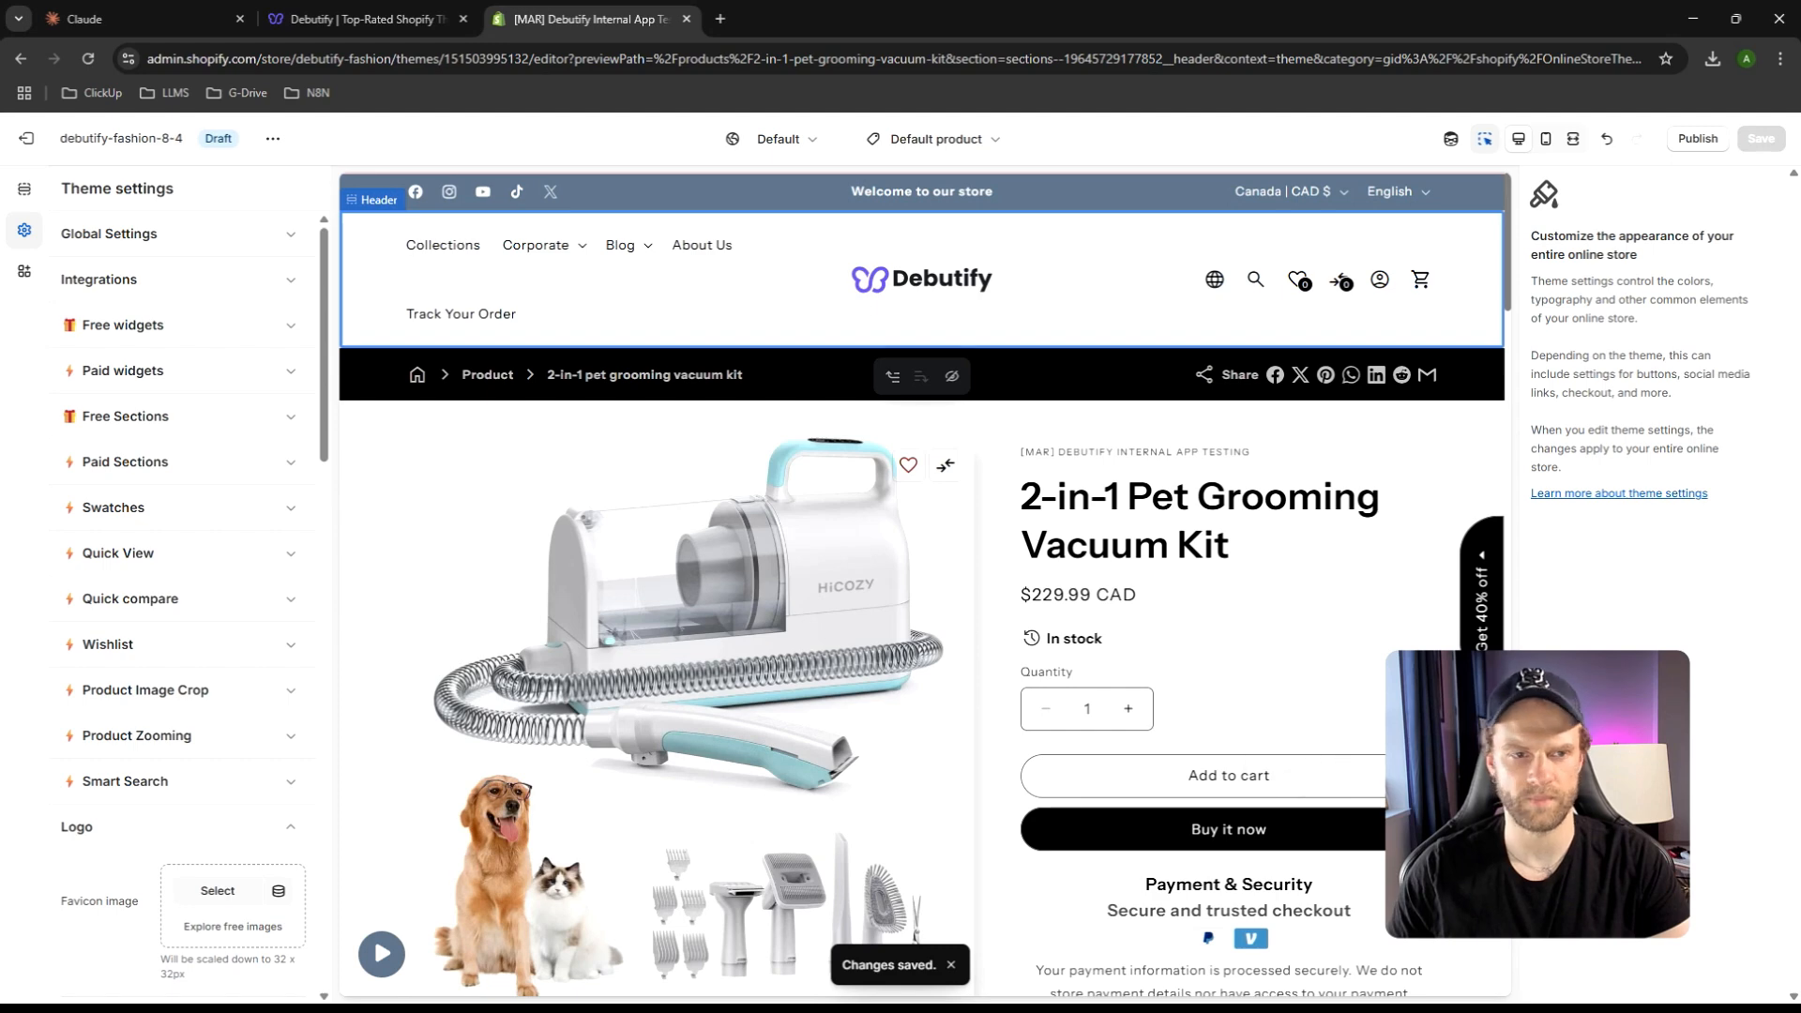
click(25, 189)
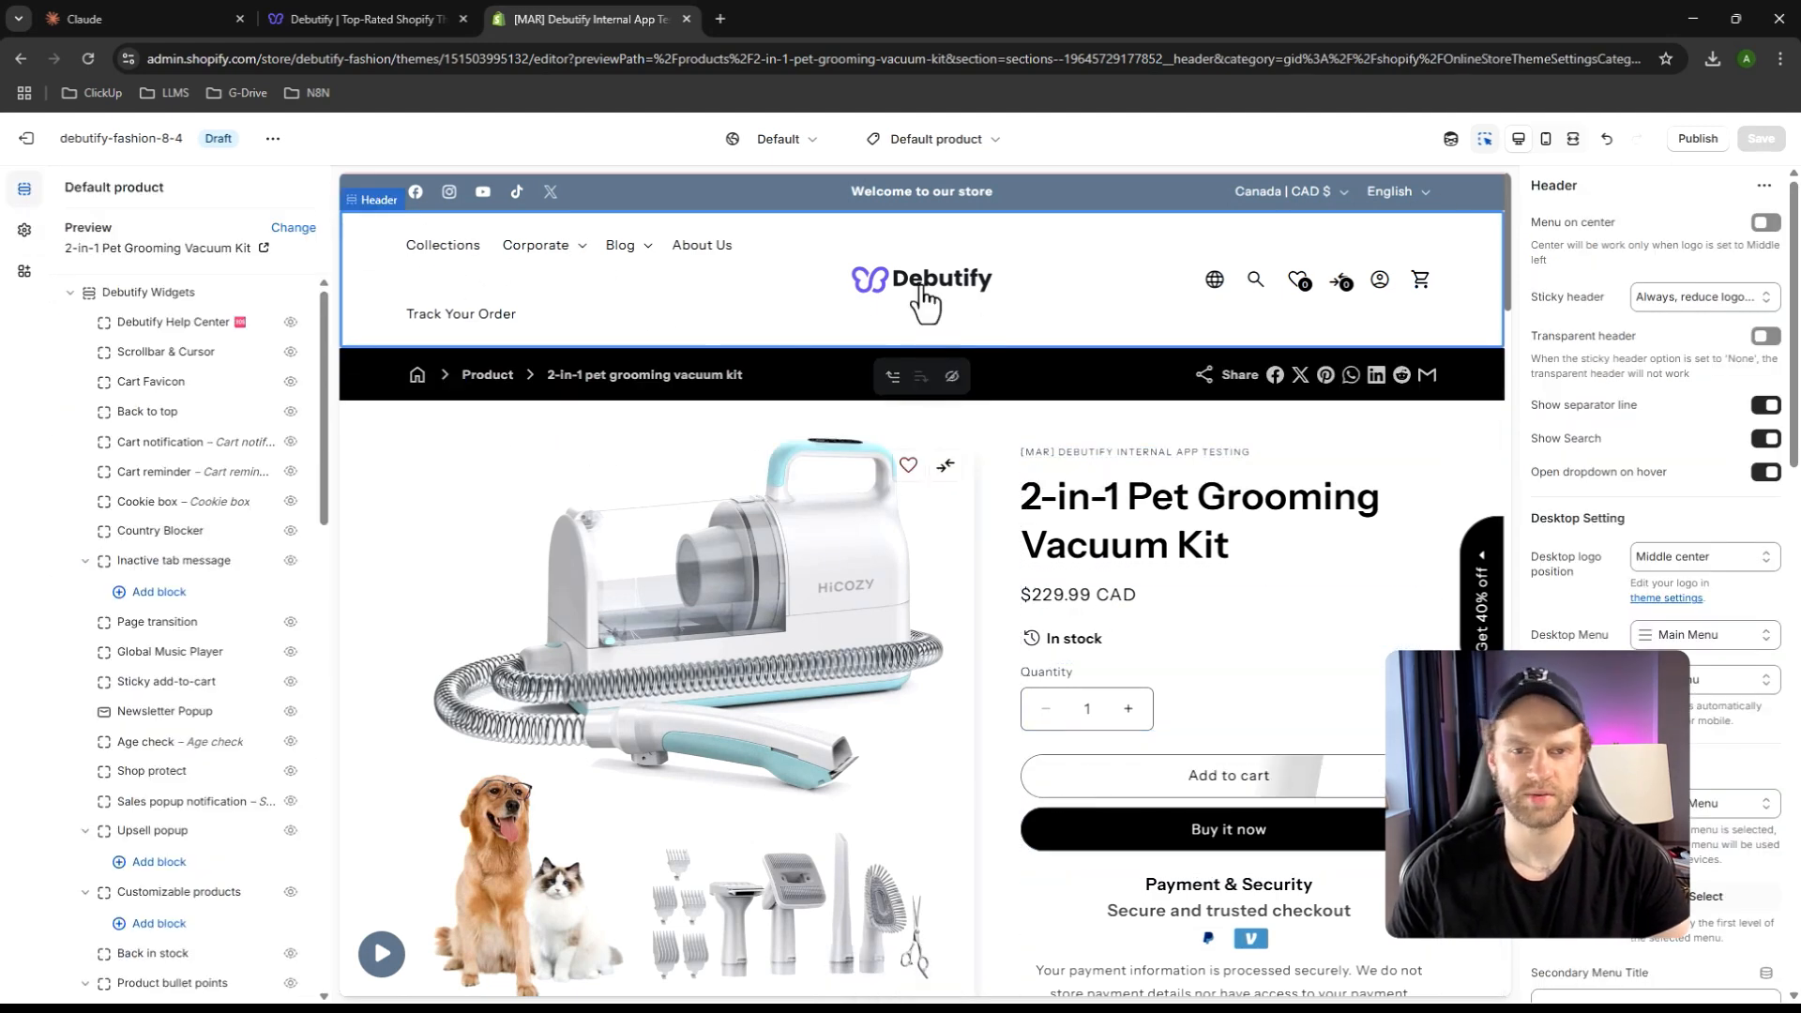
Check the product page with its header logo in the mobile preview and return to the desktop preview
click(1545, 138)
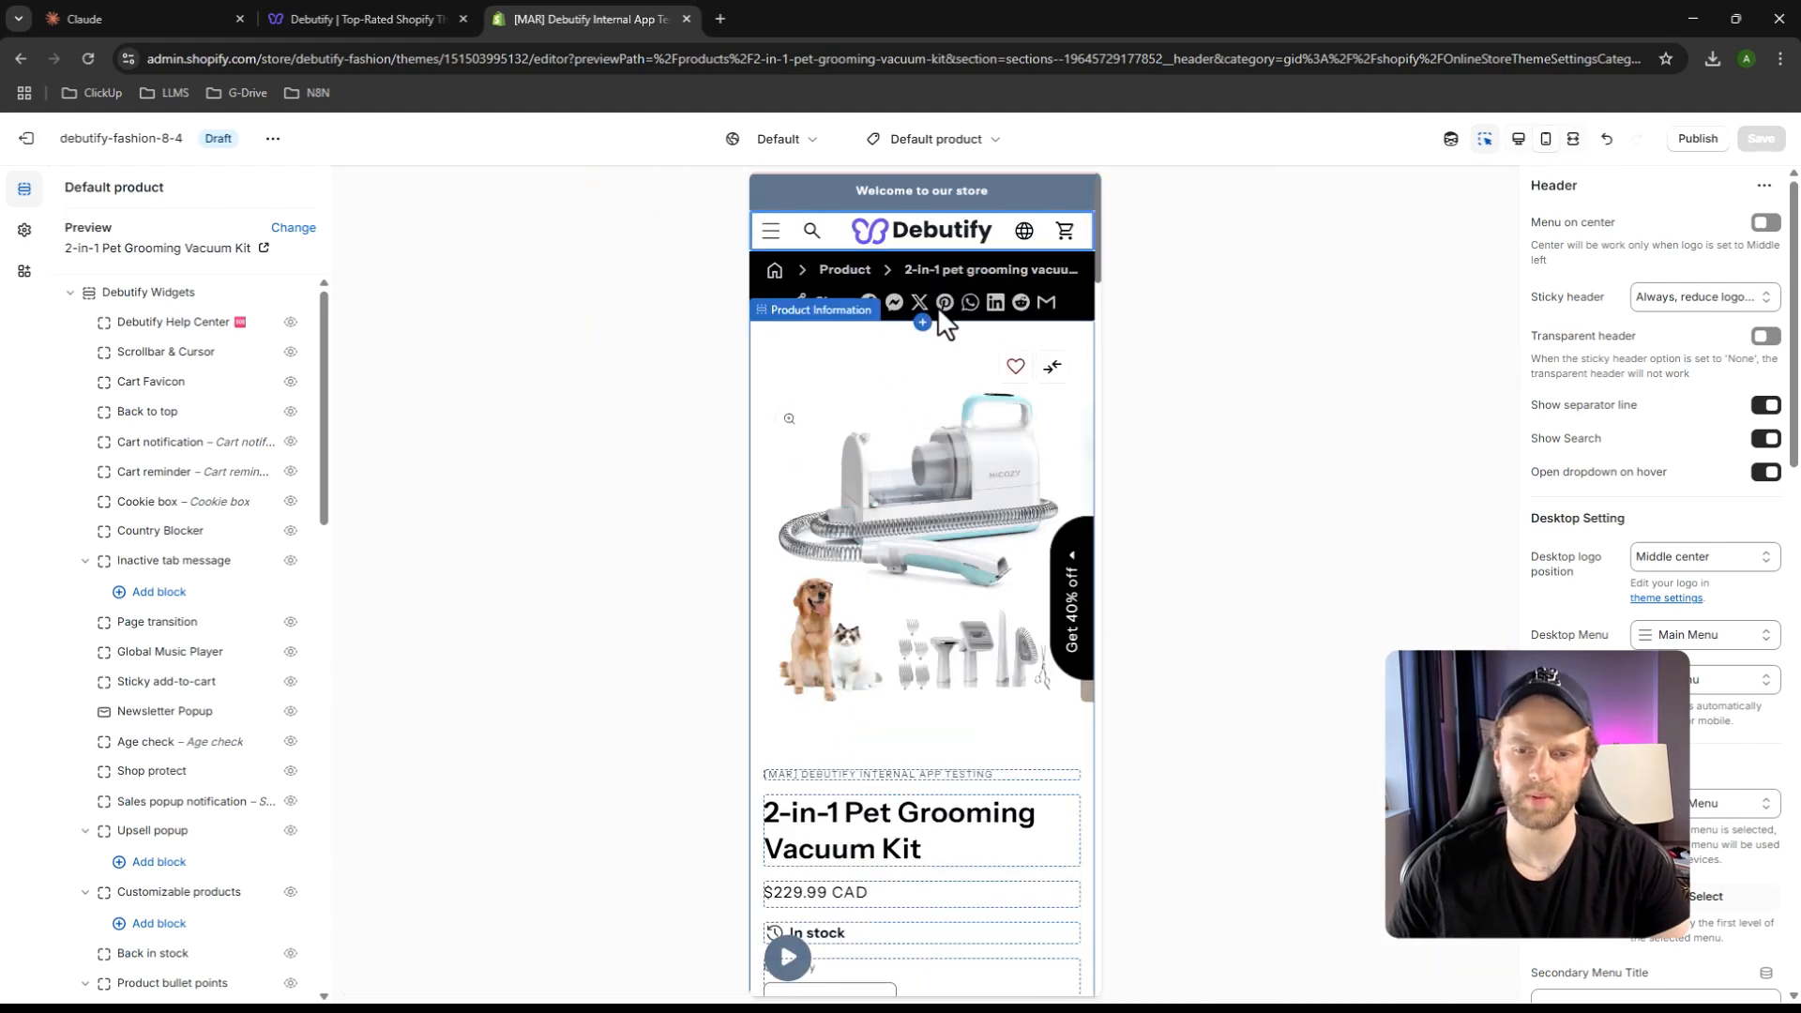
scroll(987, 610, down, 3)
scroll(985, 618, up, 5)
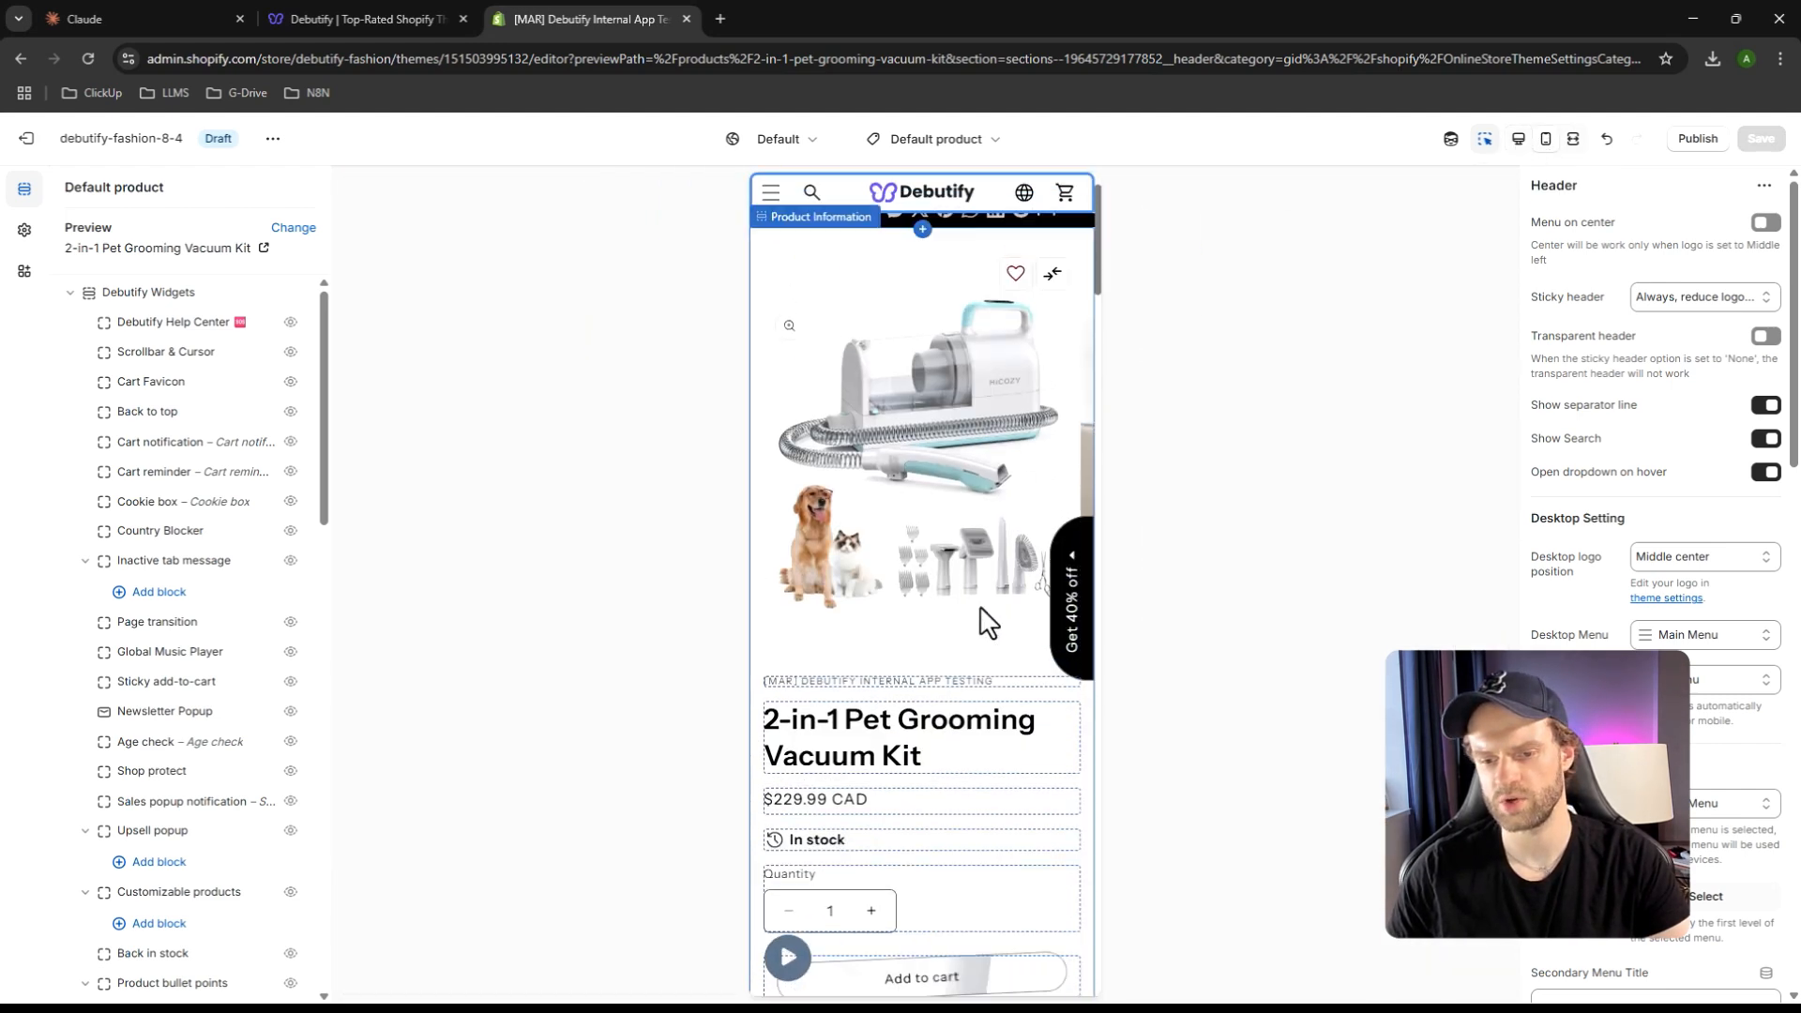
scroll(928, 764, down, 1)
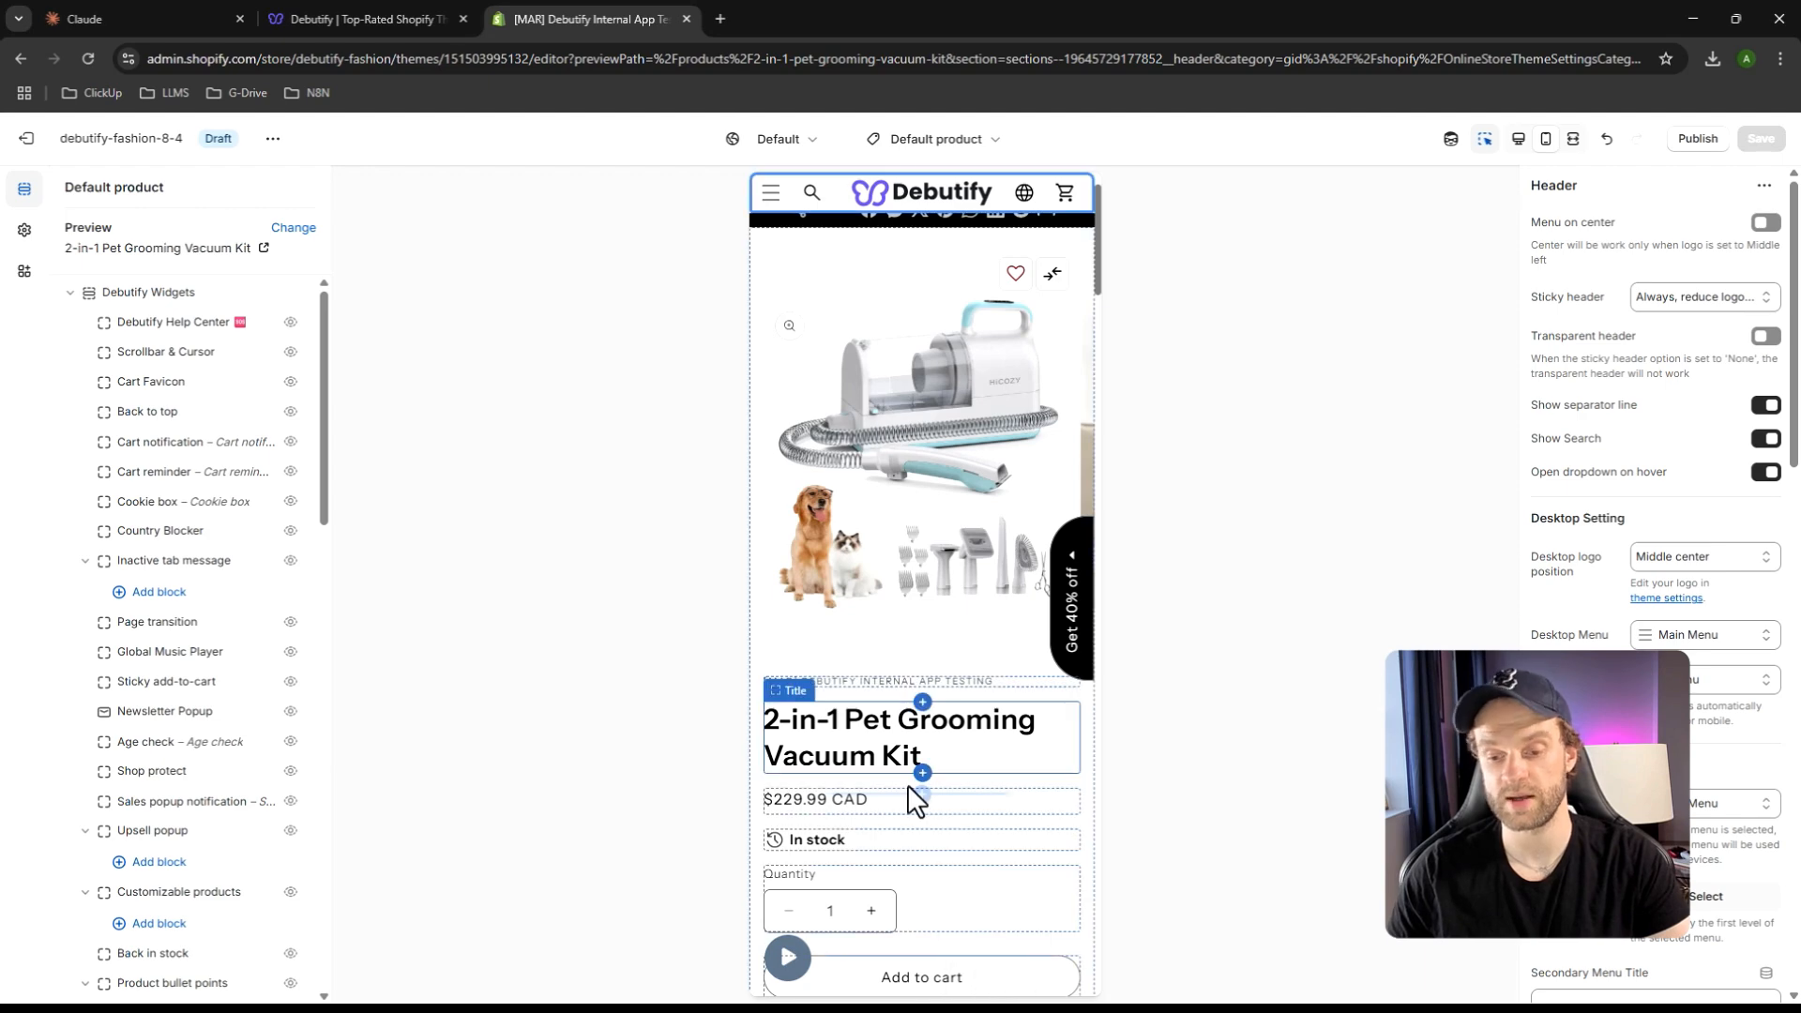
scroll(855, 966, down, 1)
scroll(865, 914, up, 2)
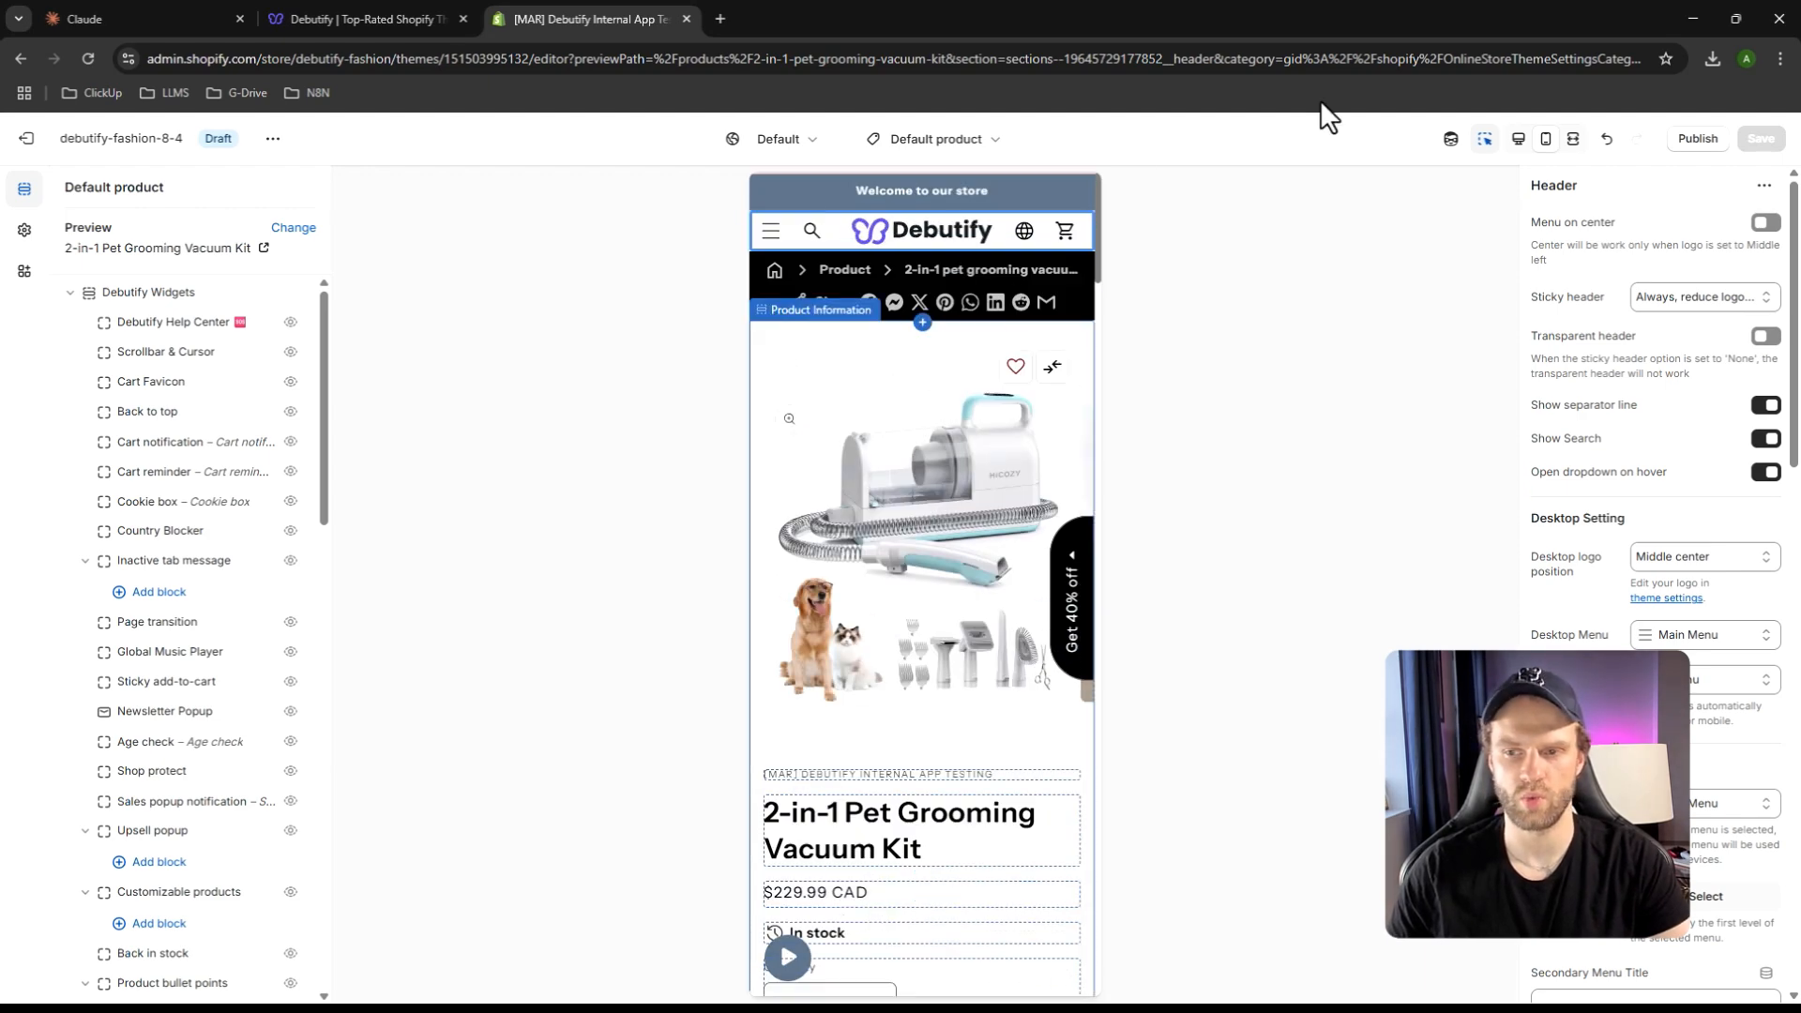
click(1519, 142)
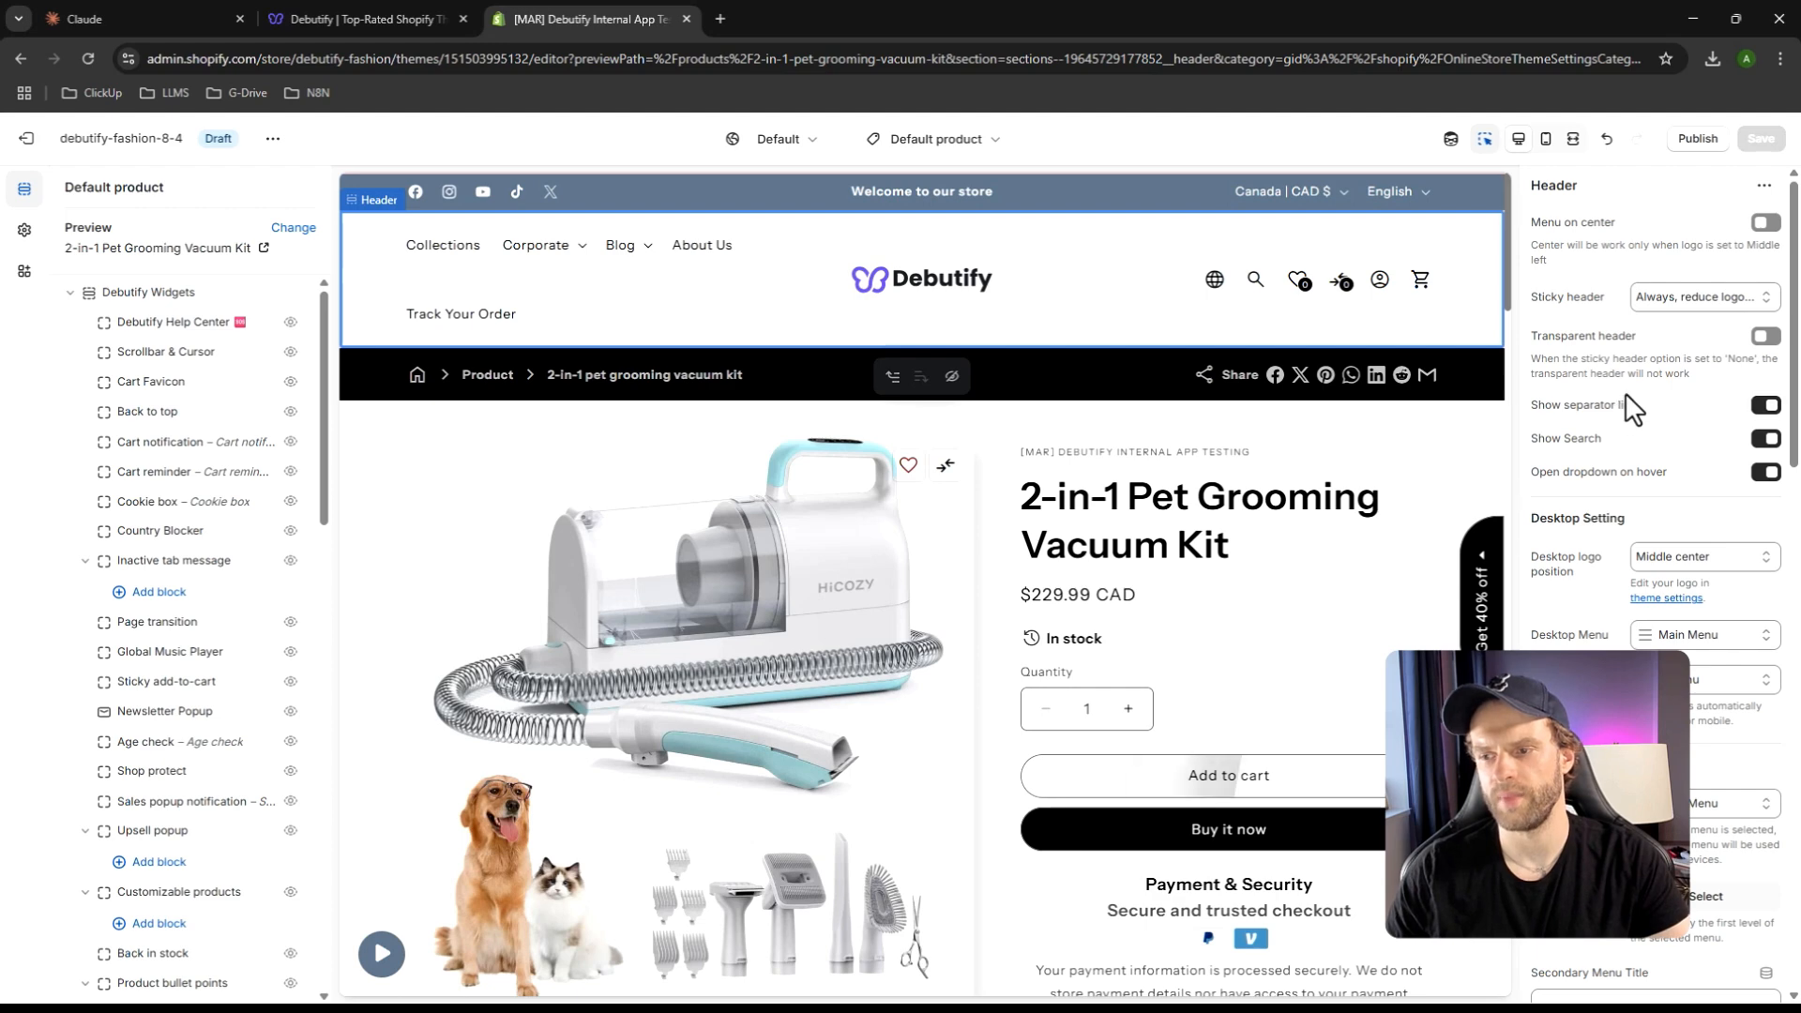
Try the Top center and Middle center desktop logo positions for the header
scroll(1605, 486, down, 1)
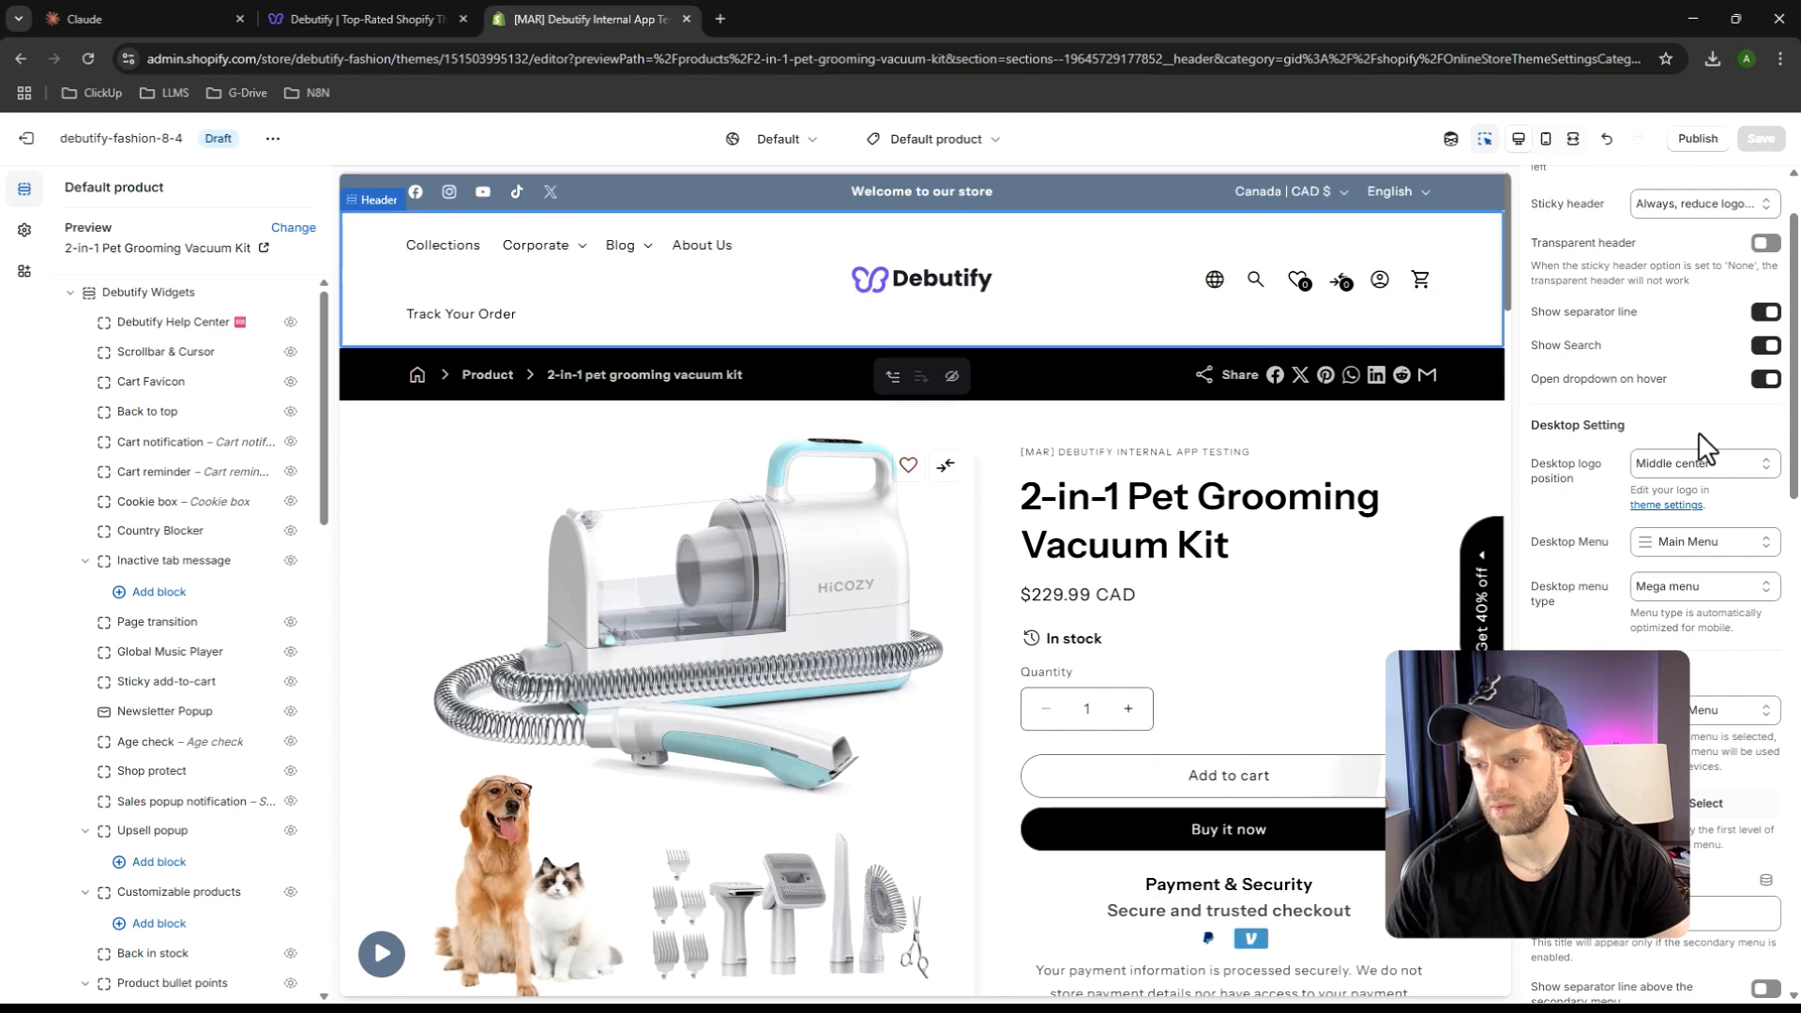
click(1691, 460)
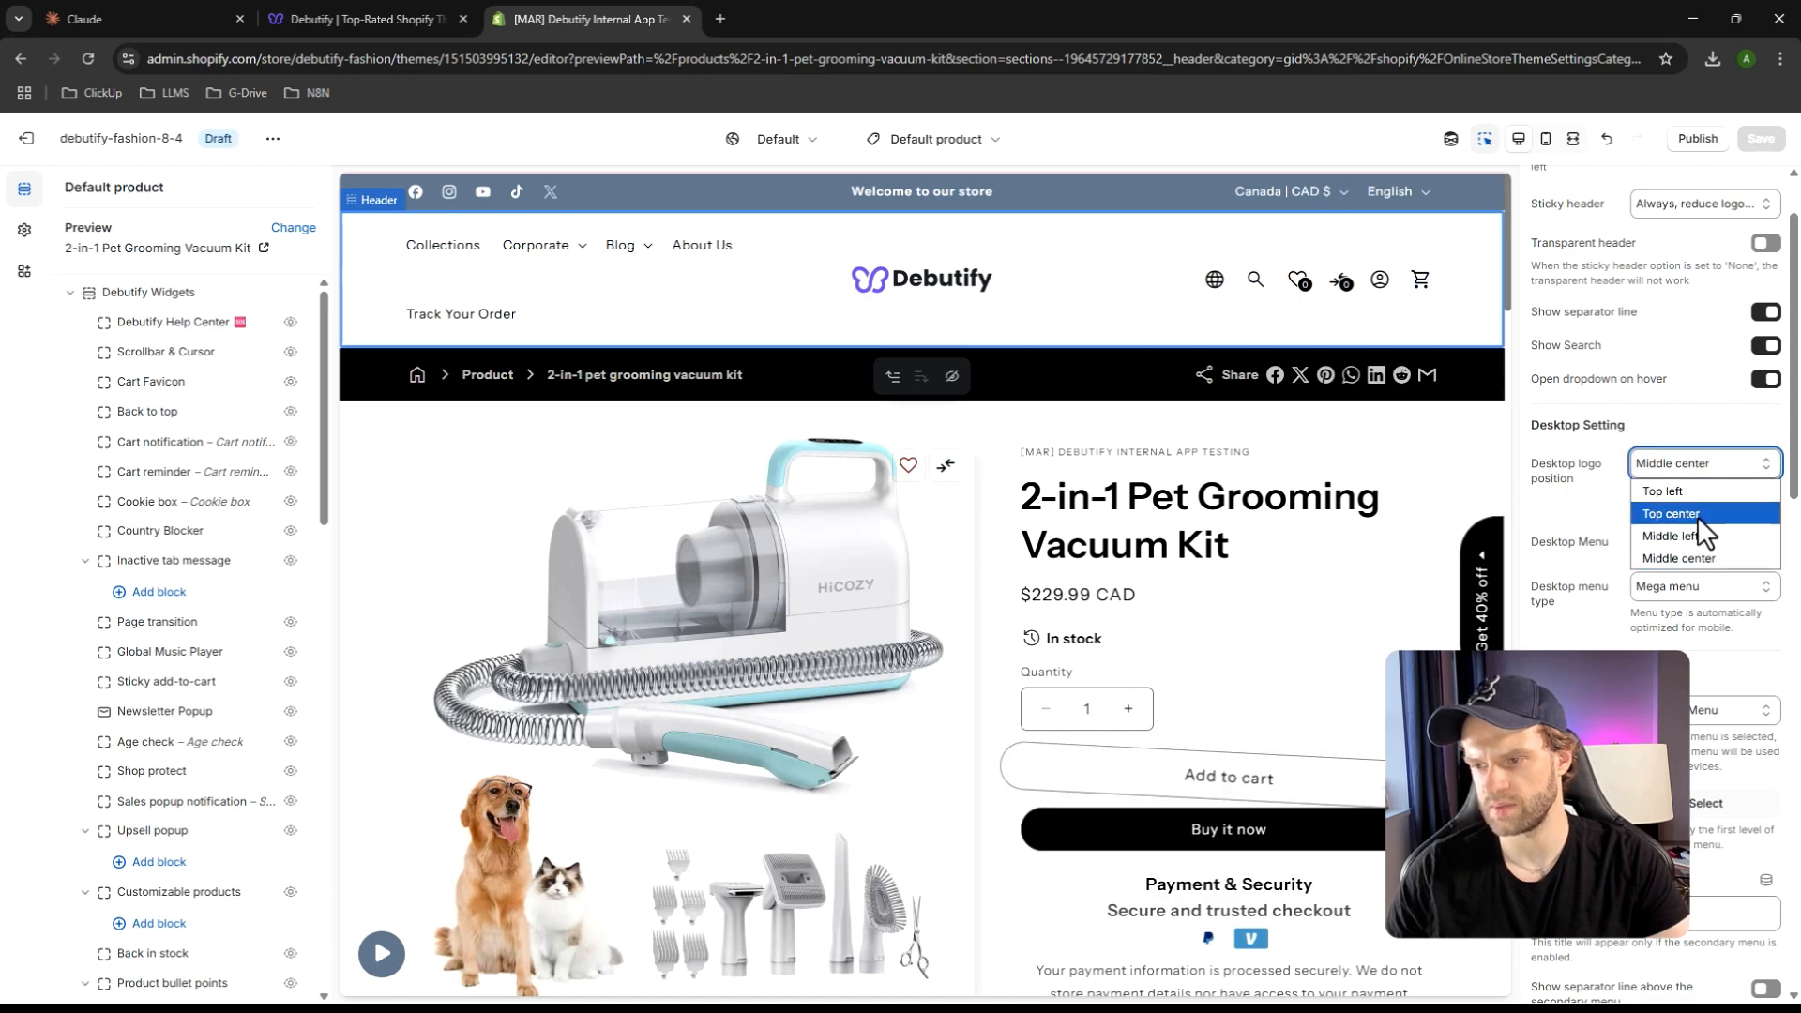
click(1697, 514)
mouse_move(924, 305)
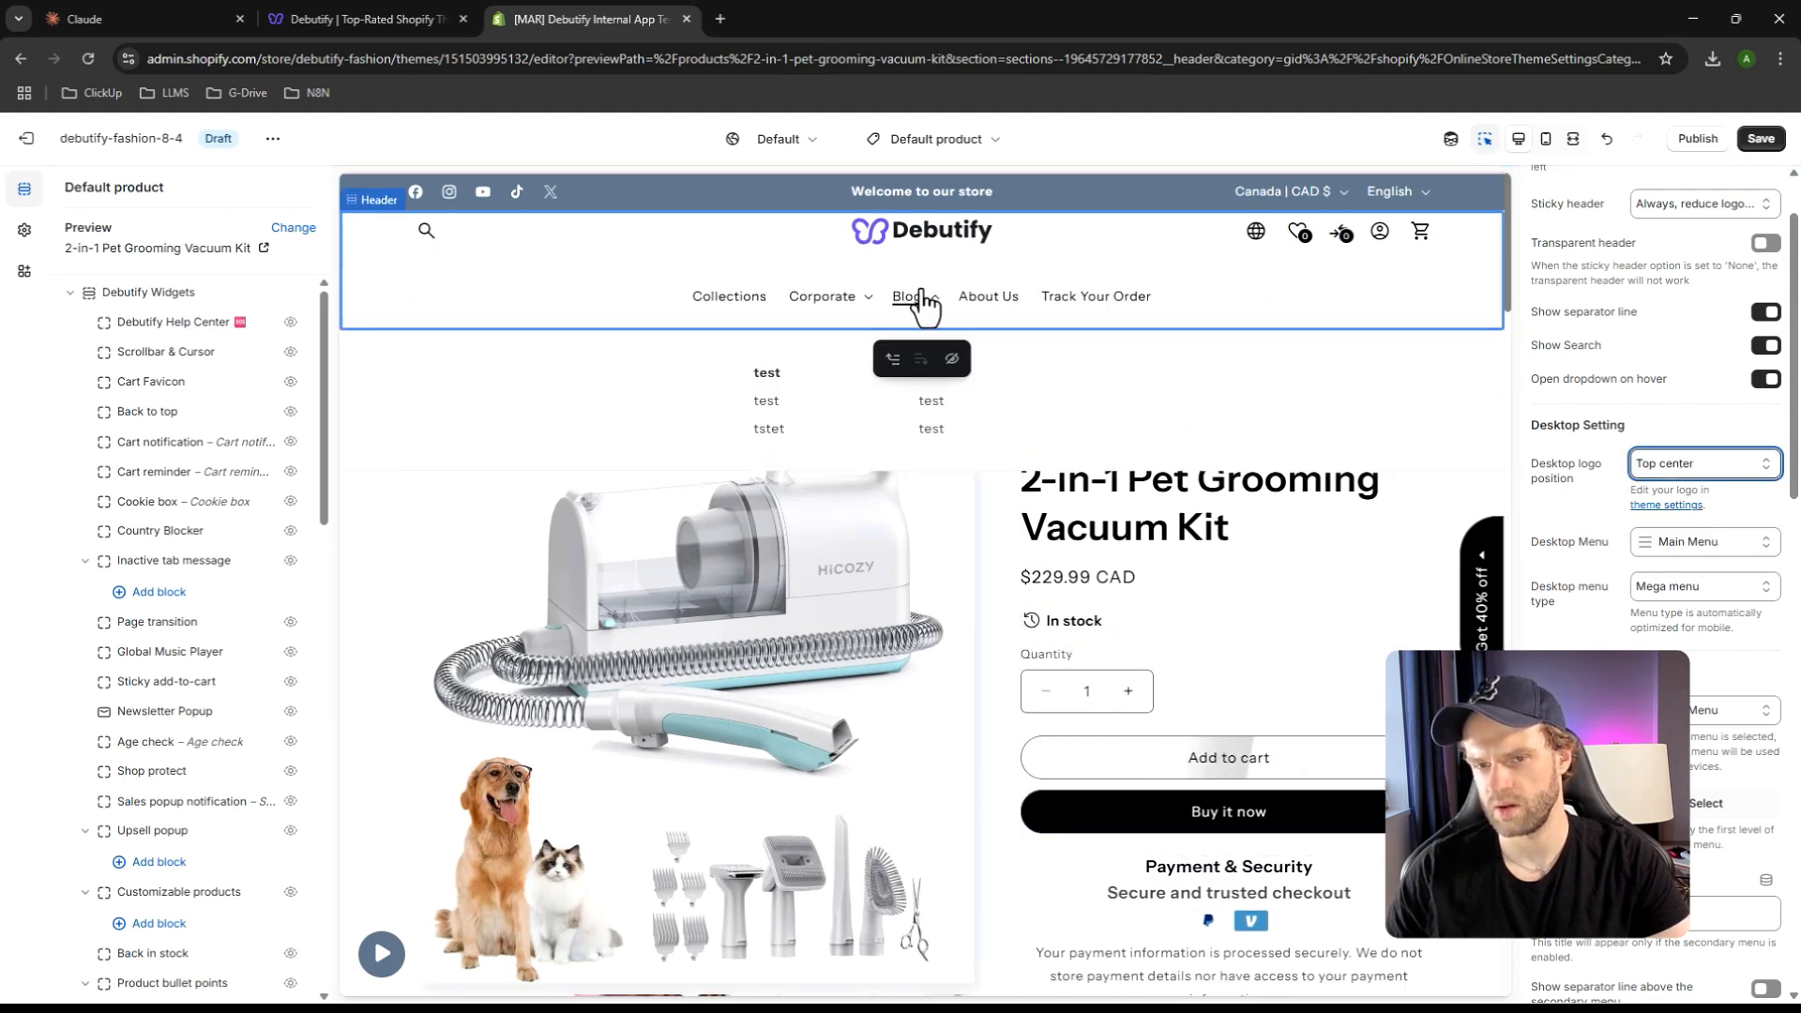
click(1687, 469)
click(1684, 553)
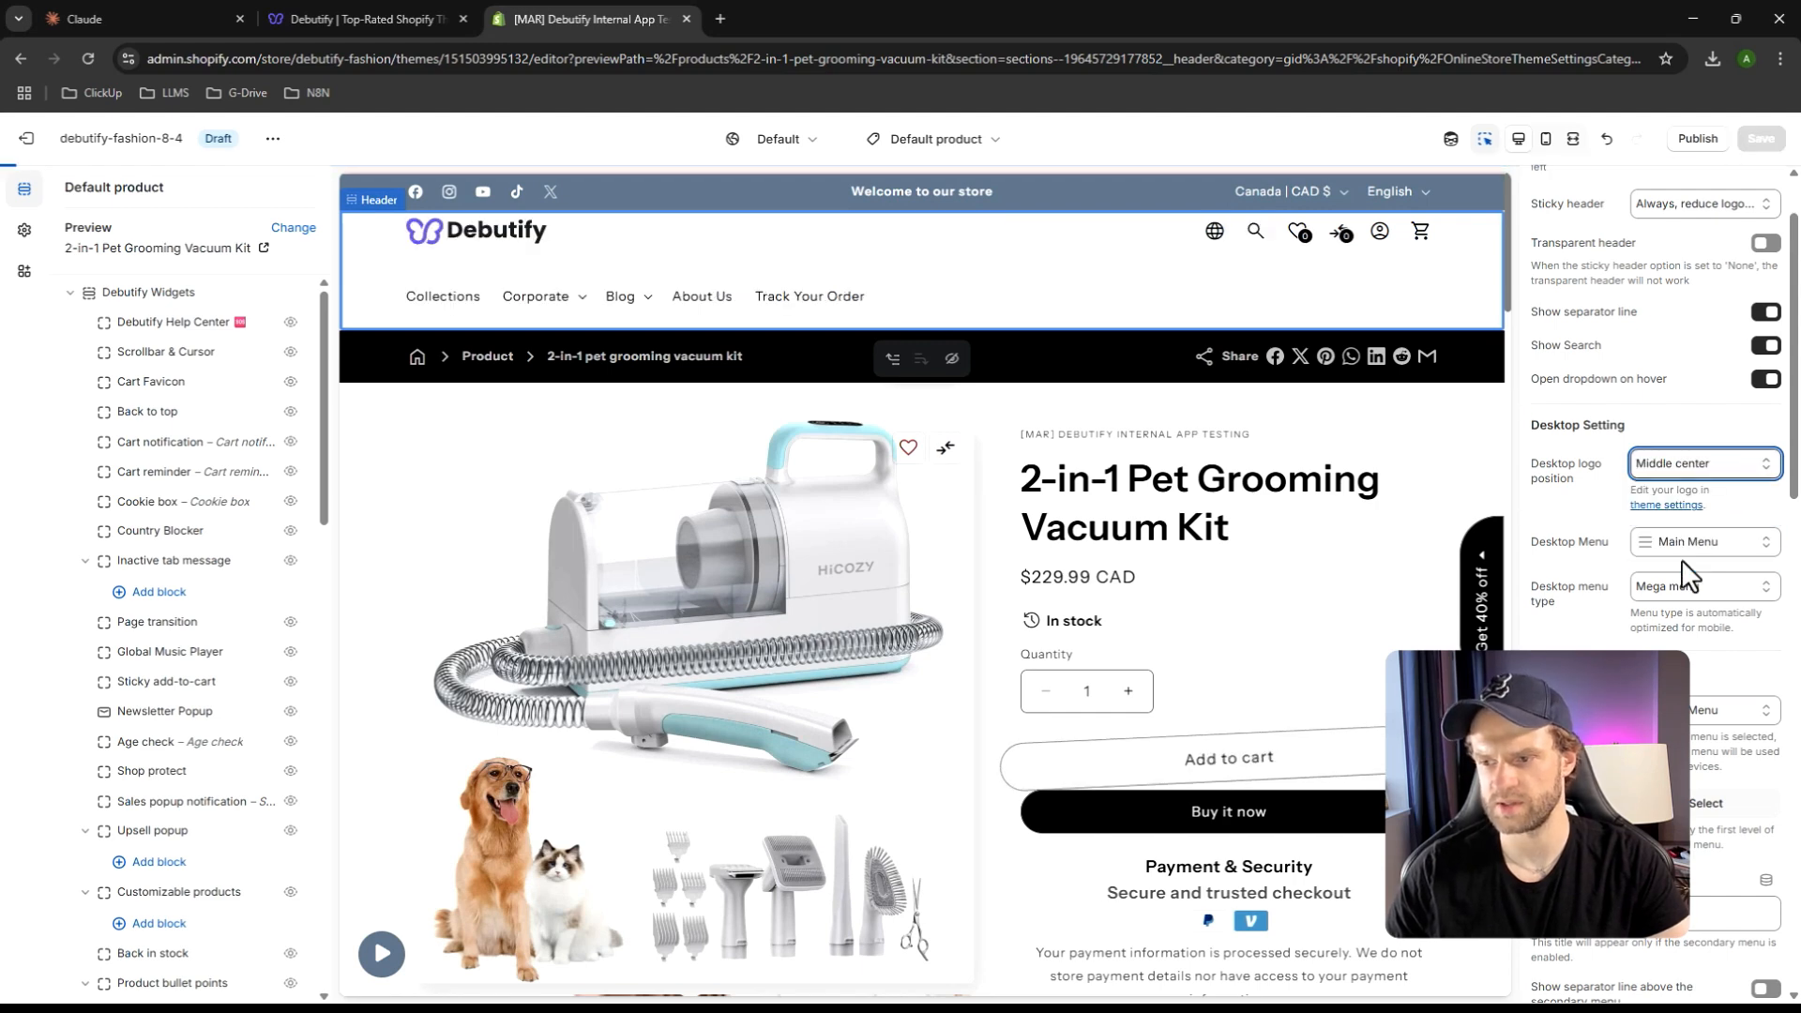
Set the header's desktop logo position to Middle left and save the theme changes
click(1664, 461)
click(1684, 533)
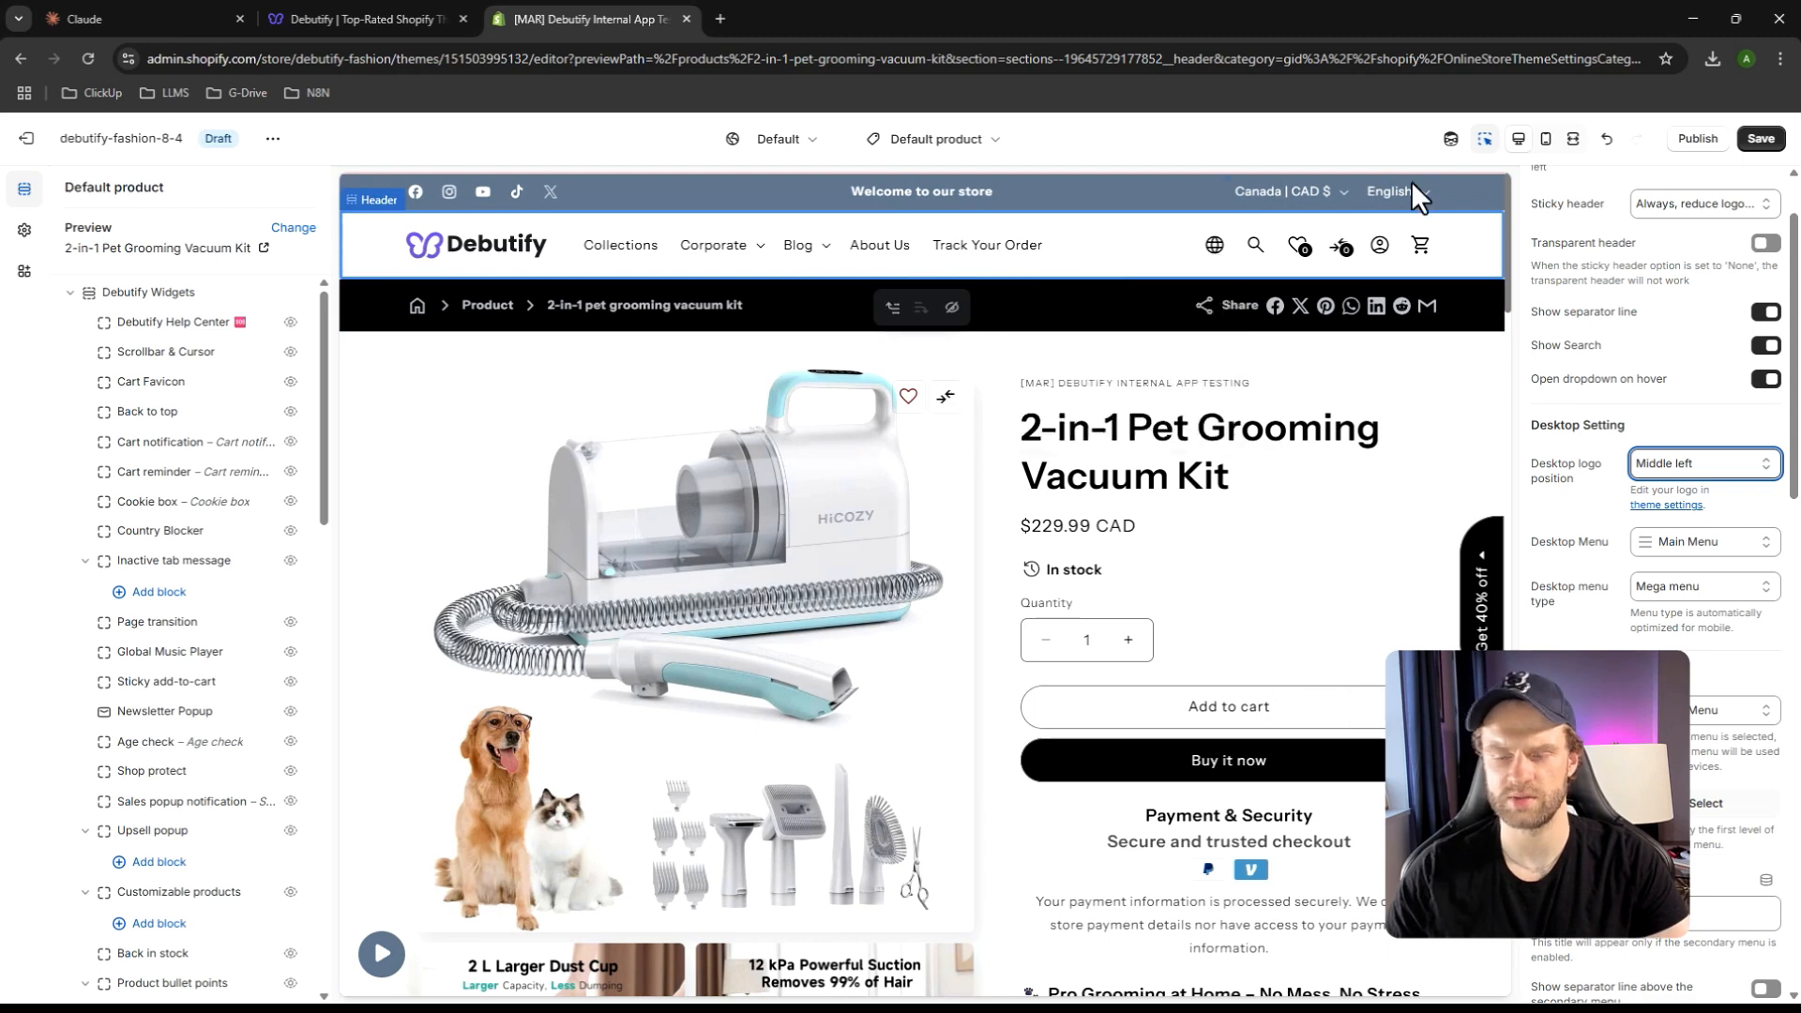
click(1760, 137)
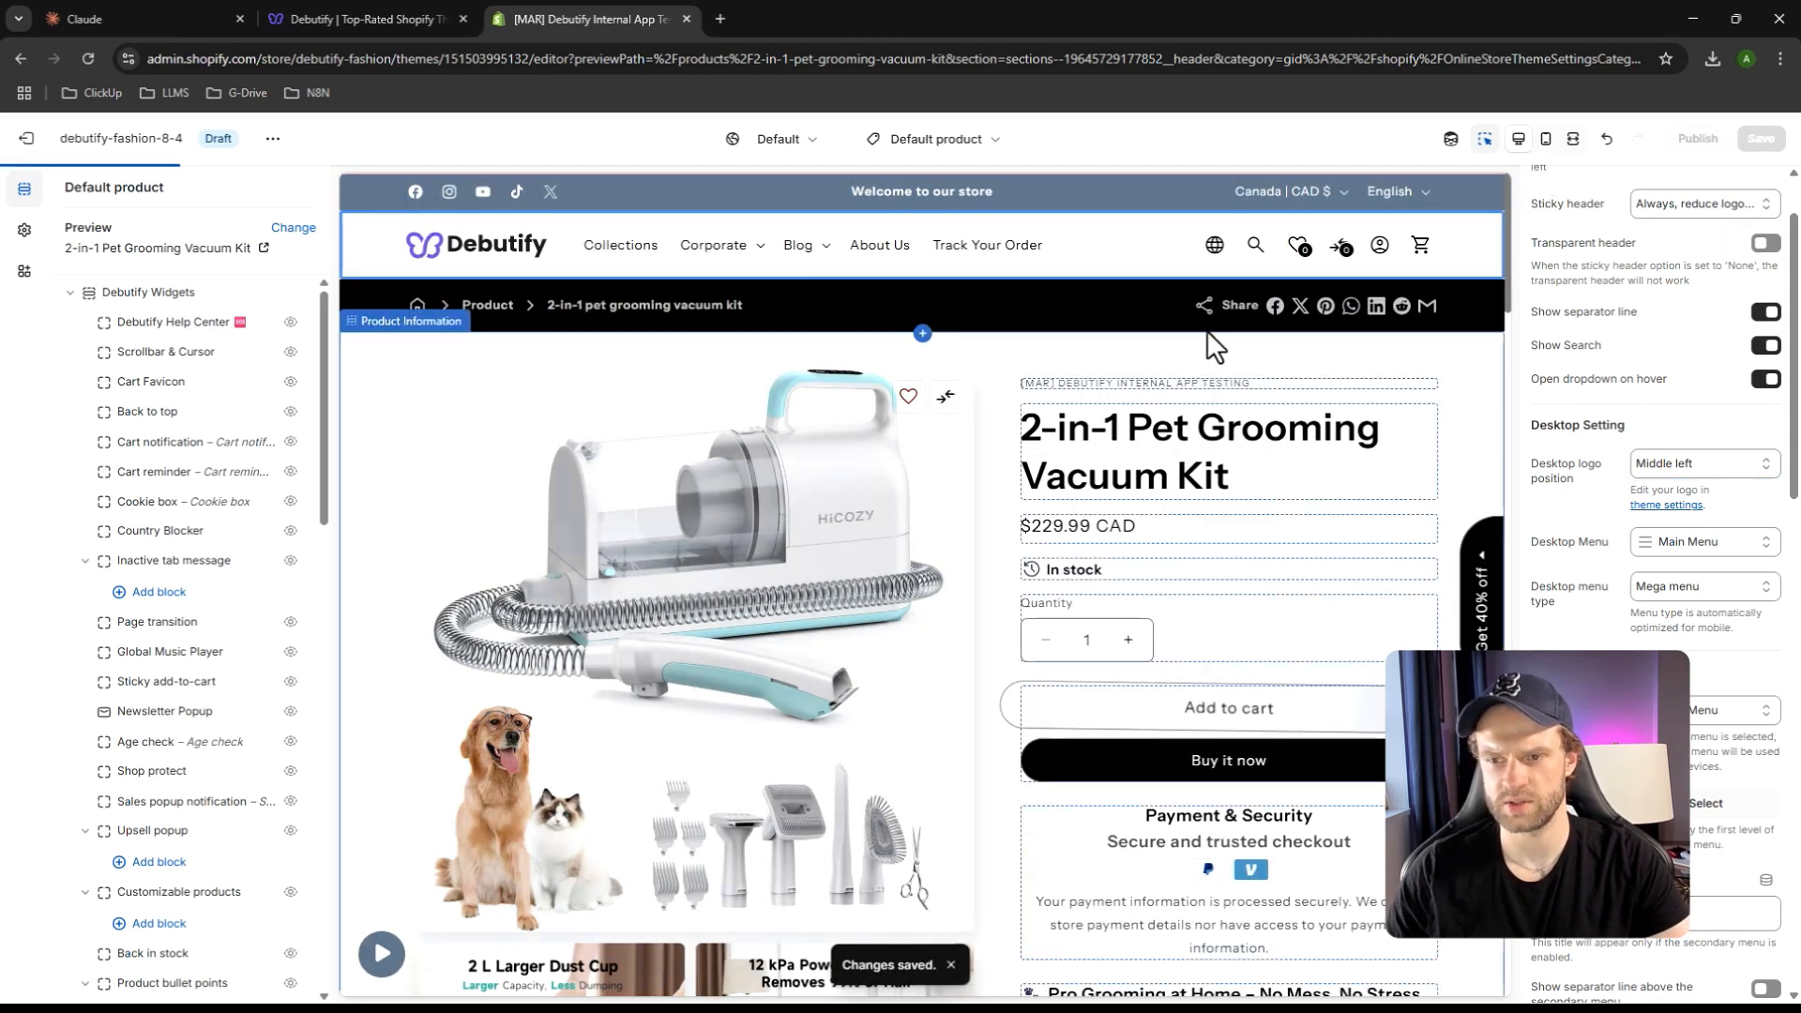
Hide the Breadcrumbs section and remove the vendor text and title blocks from the Product Information section
click(741, 307)
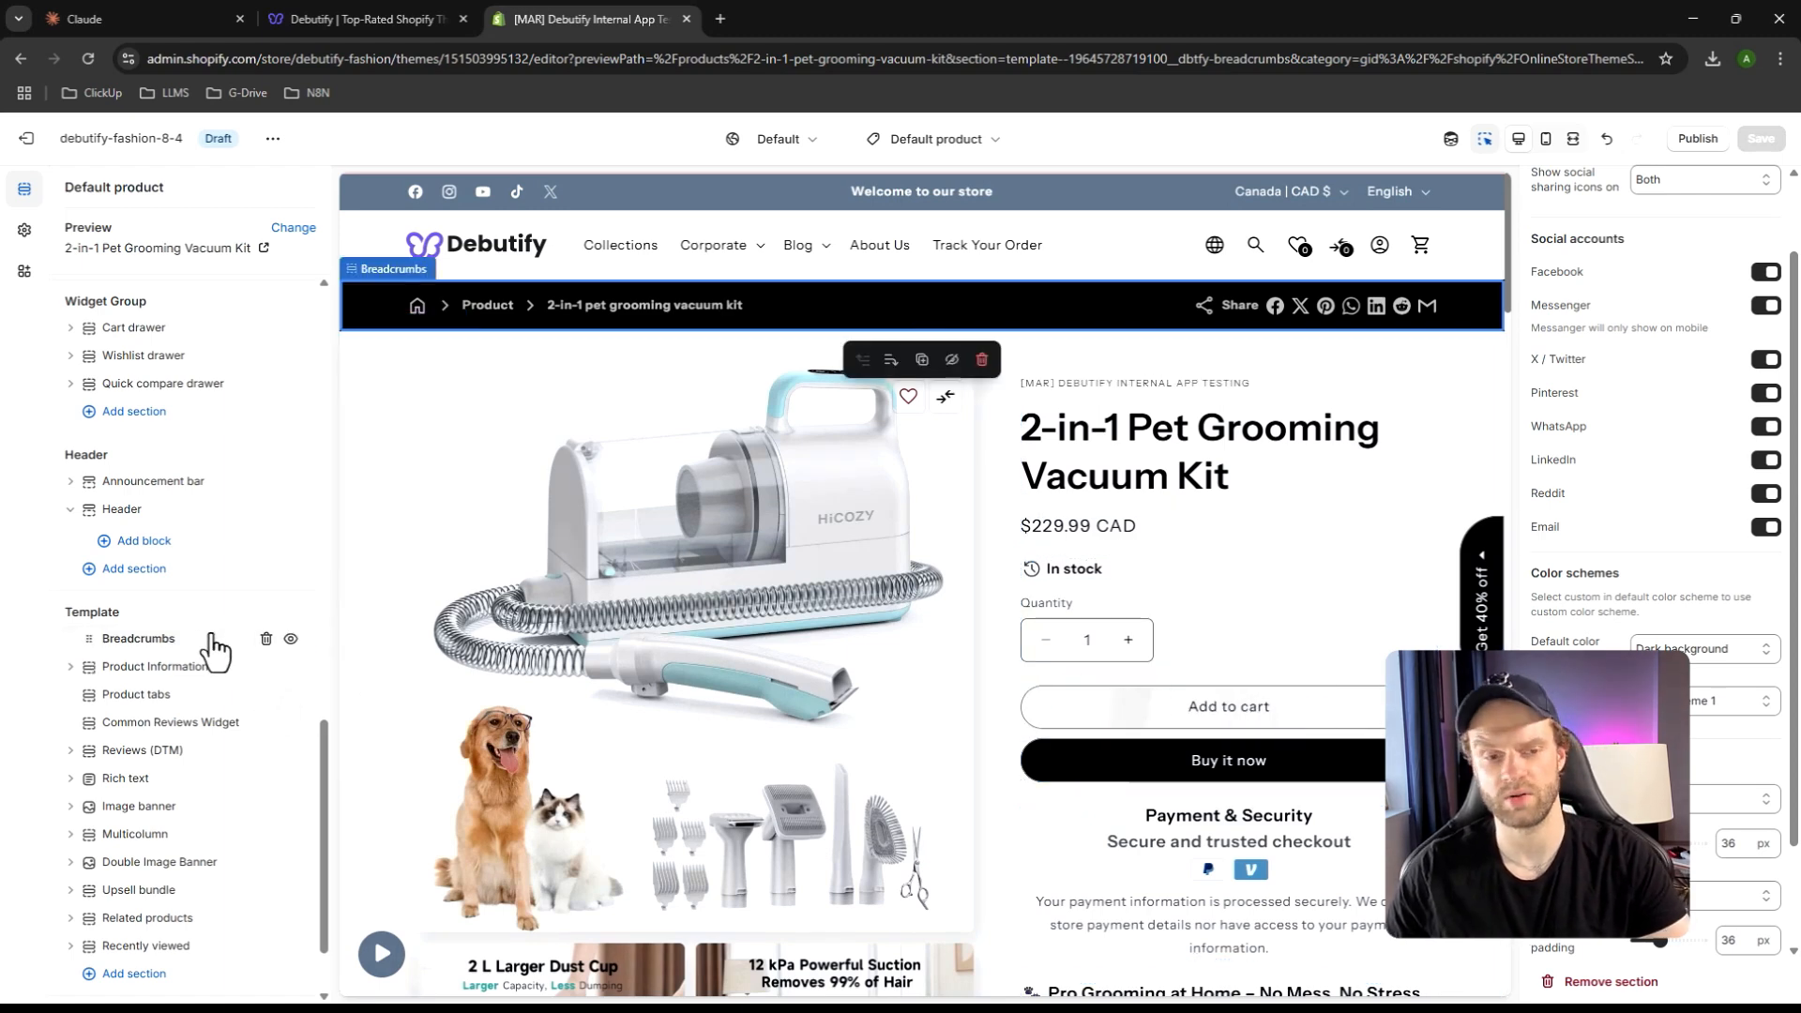
click(290, 640)
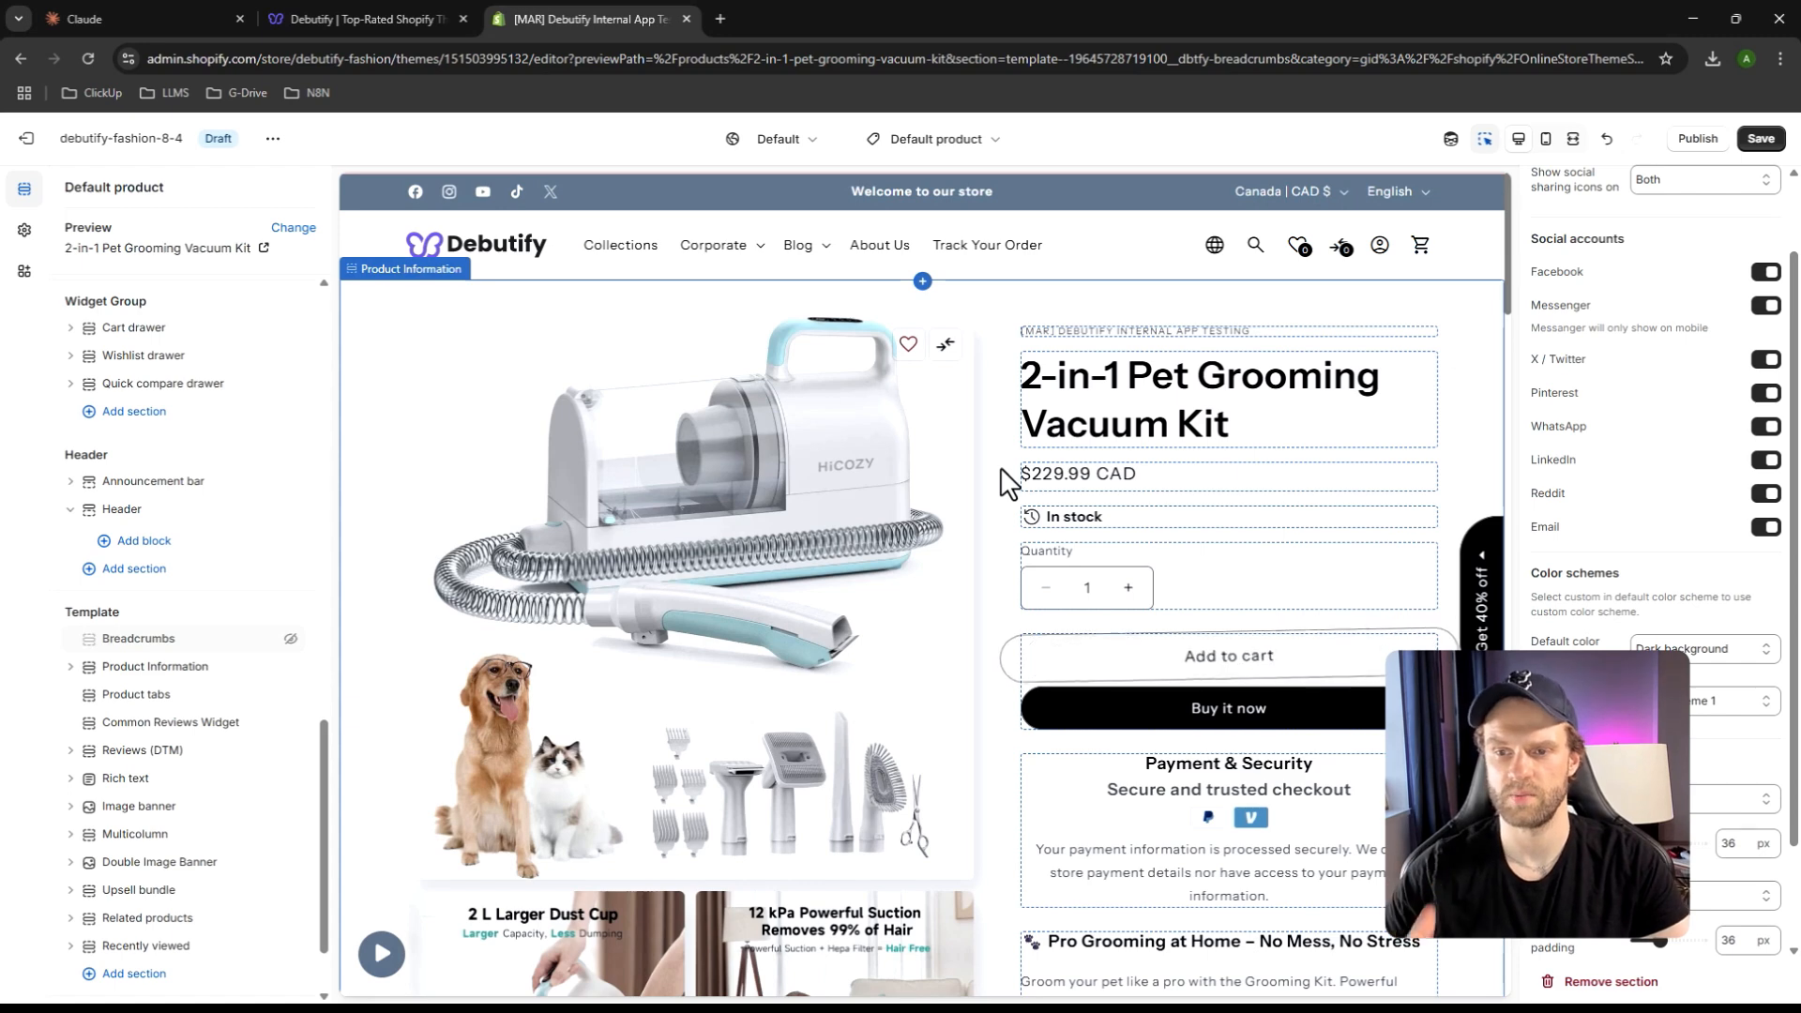
click(1161, 330)
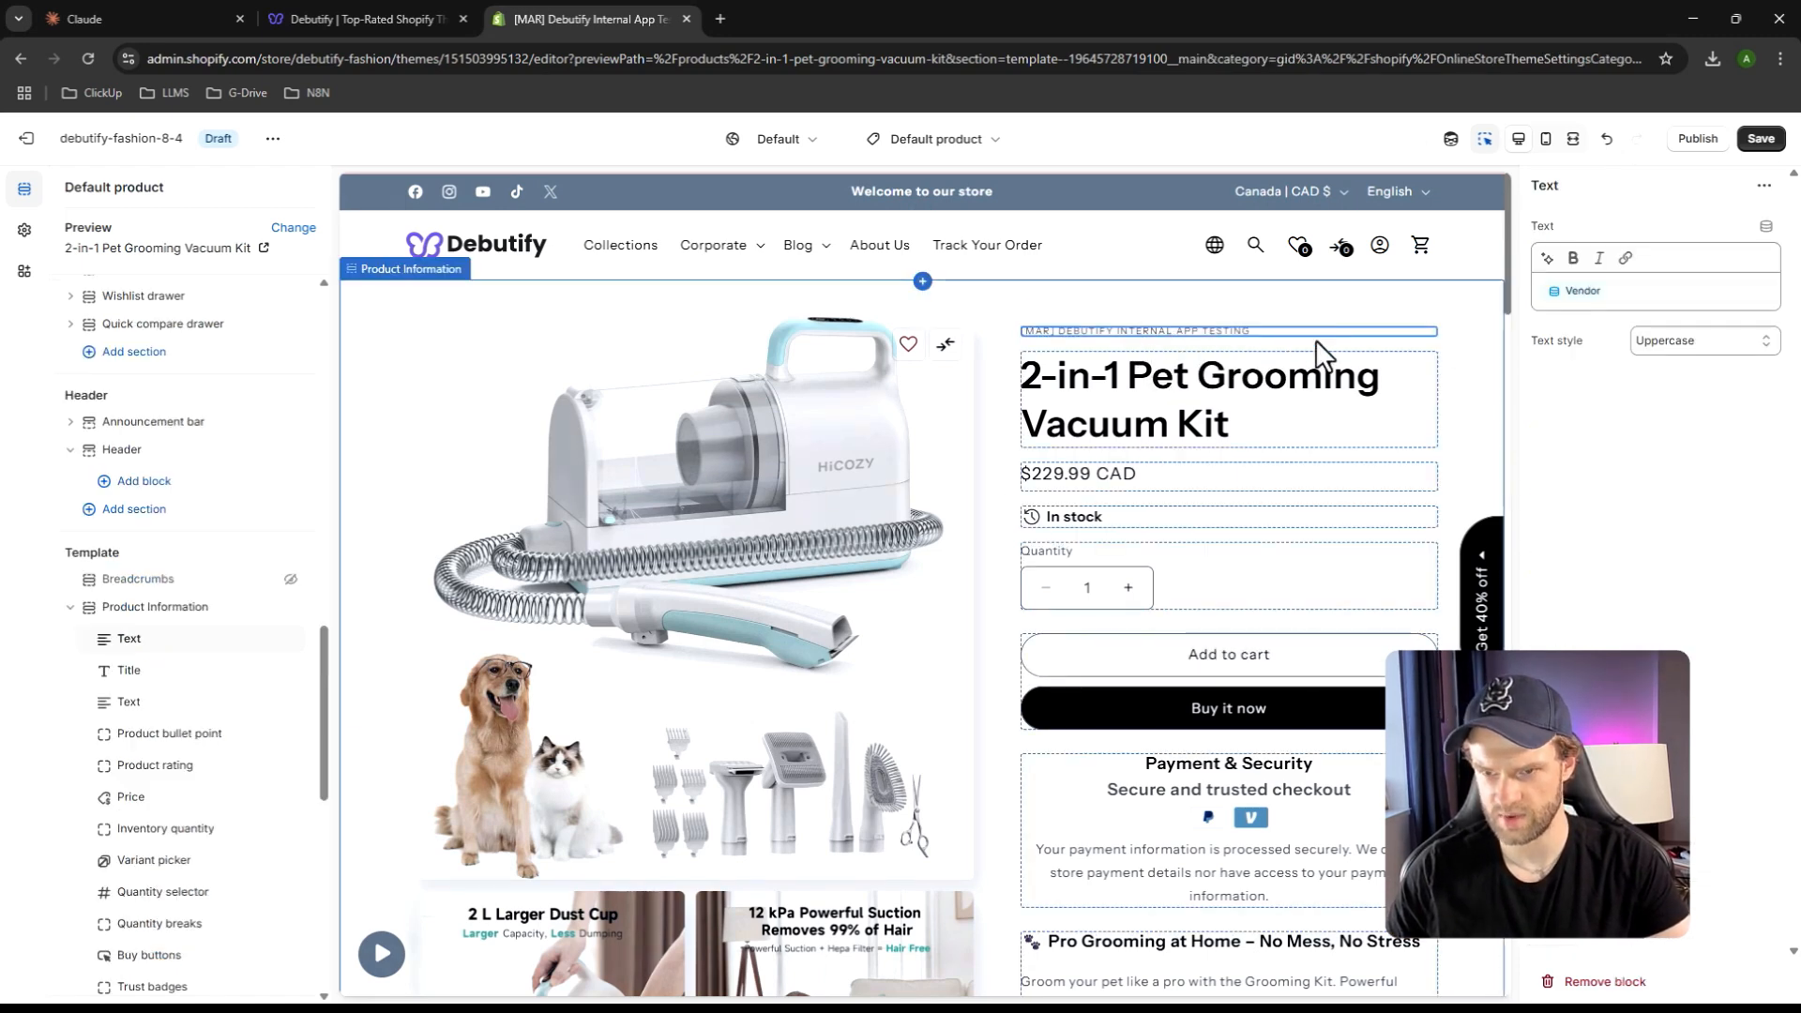
mouse_move(269, 643)
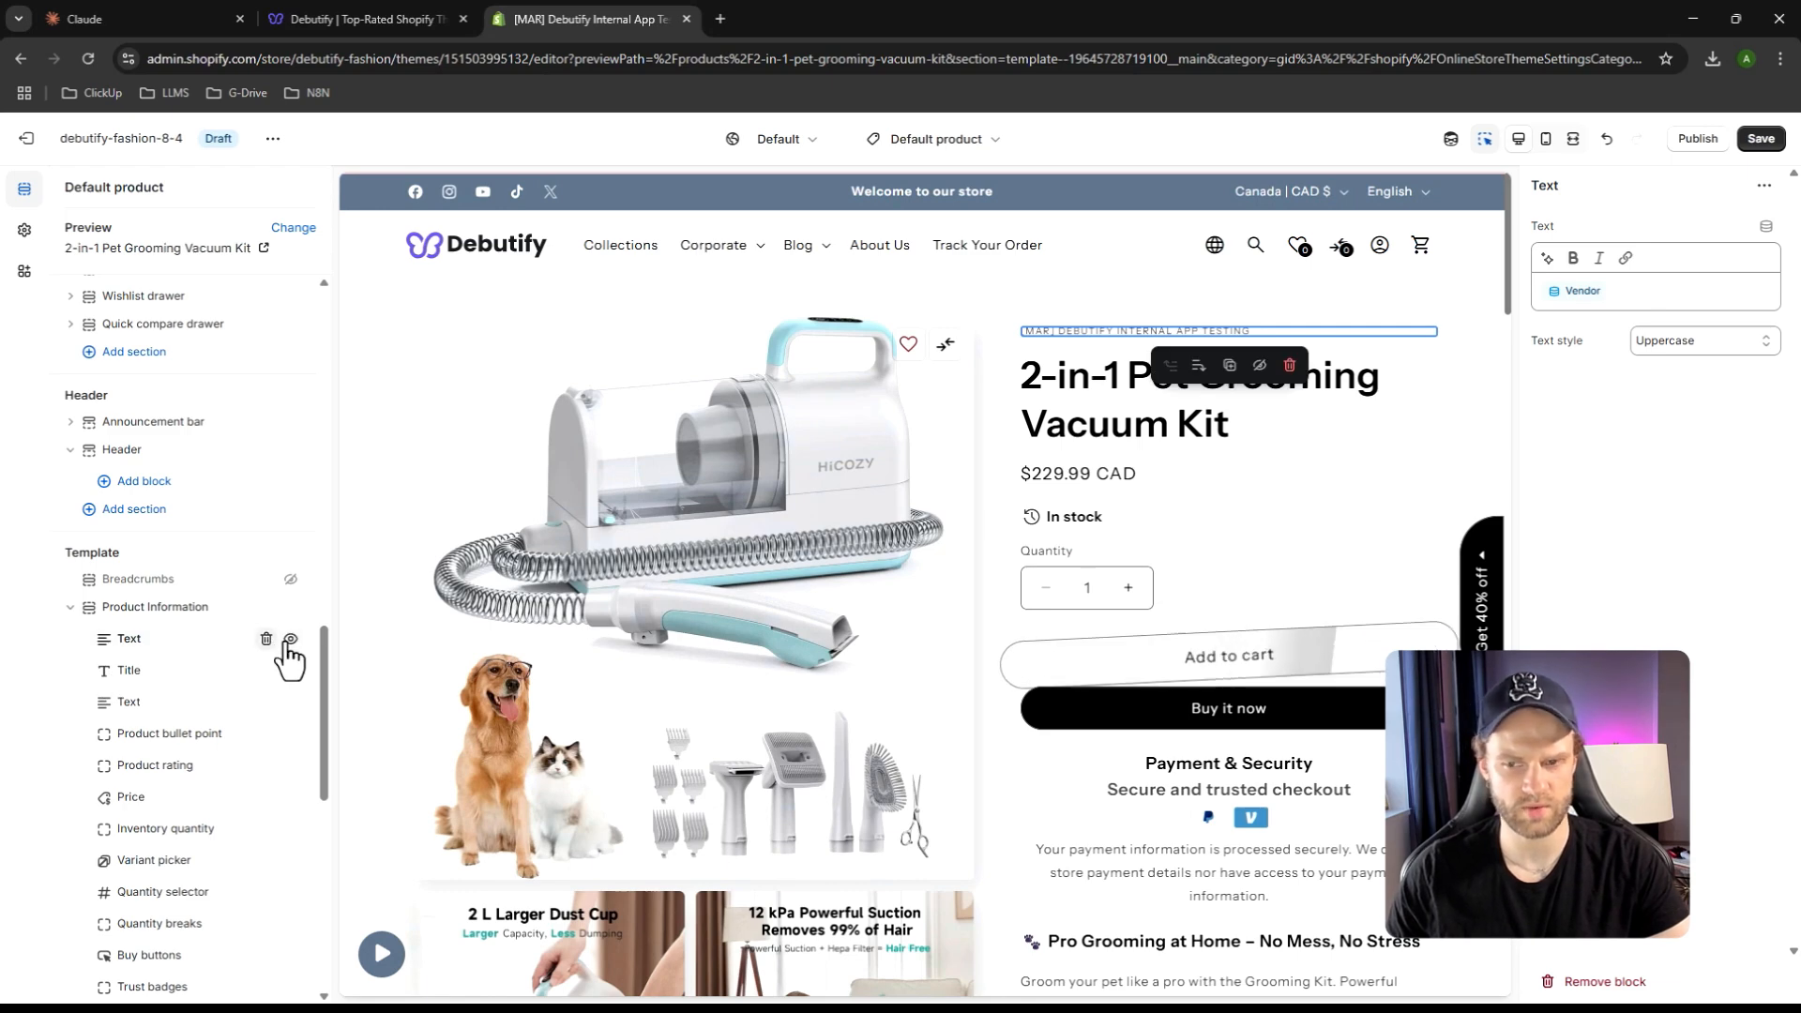
click(266, 641)
click(266, 640)
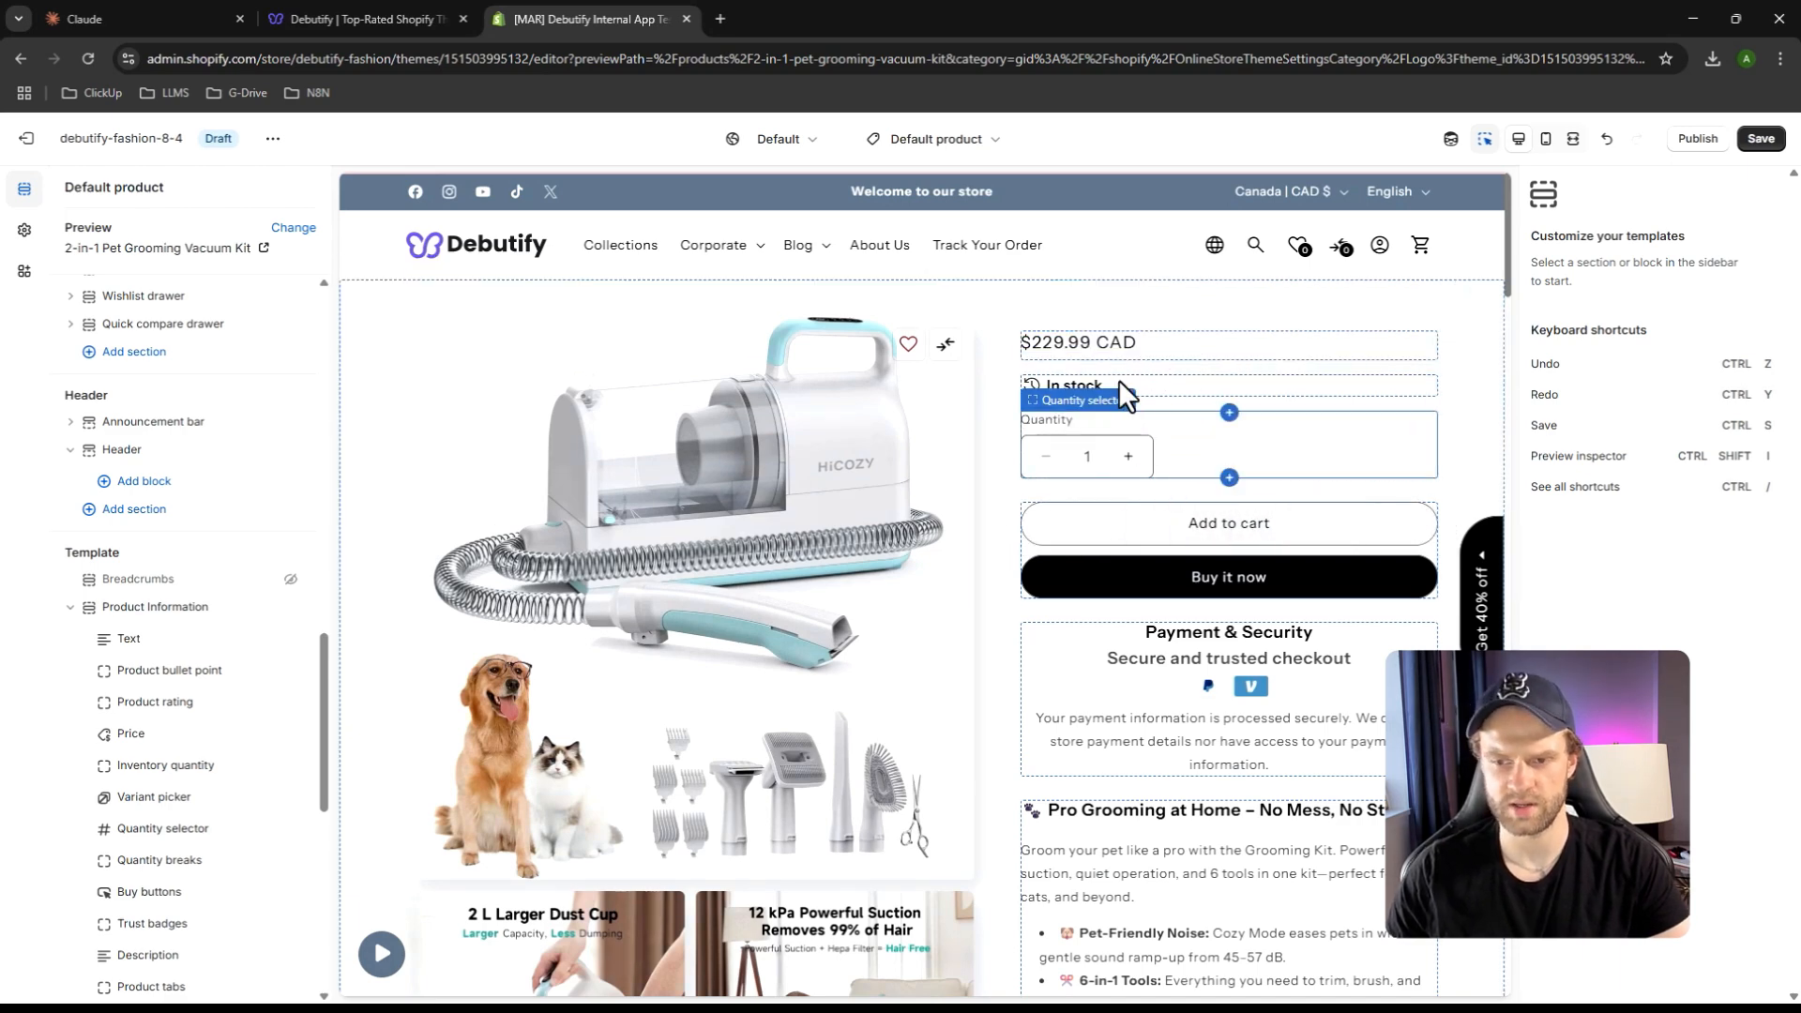
Turn off the heading and informative text of the Trust badges block and save the theme changes
click(1273, 464)
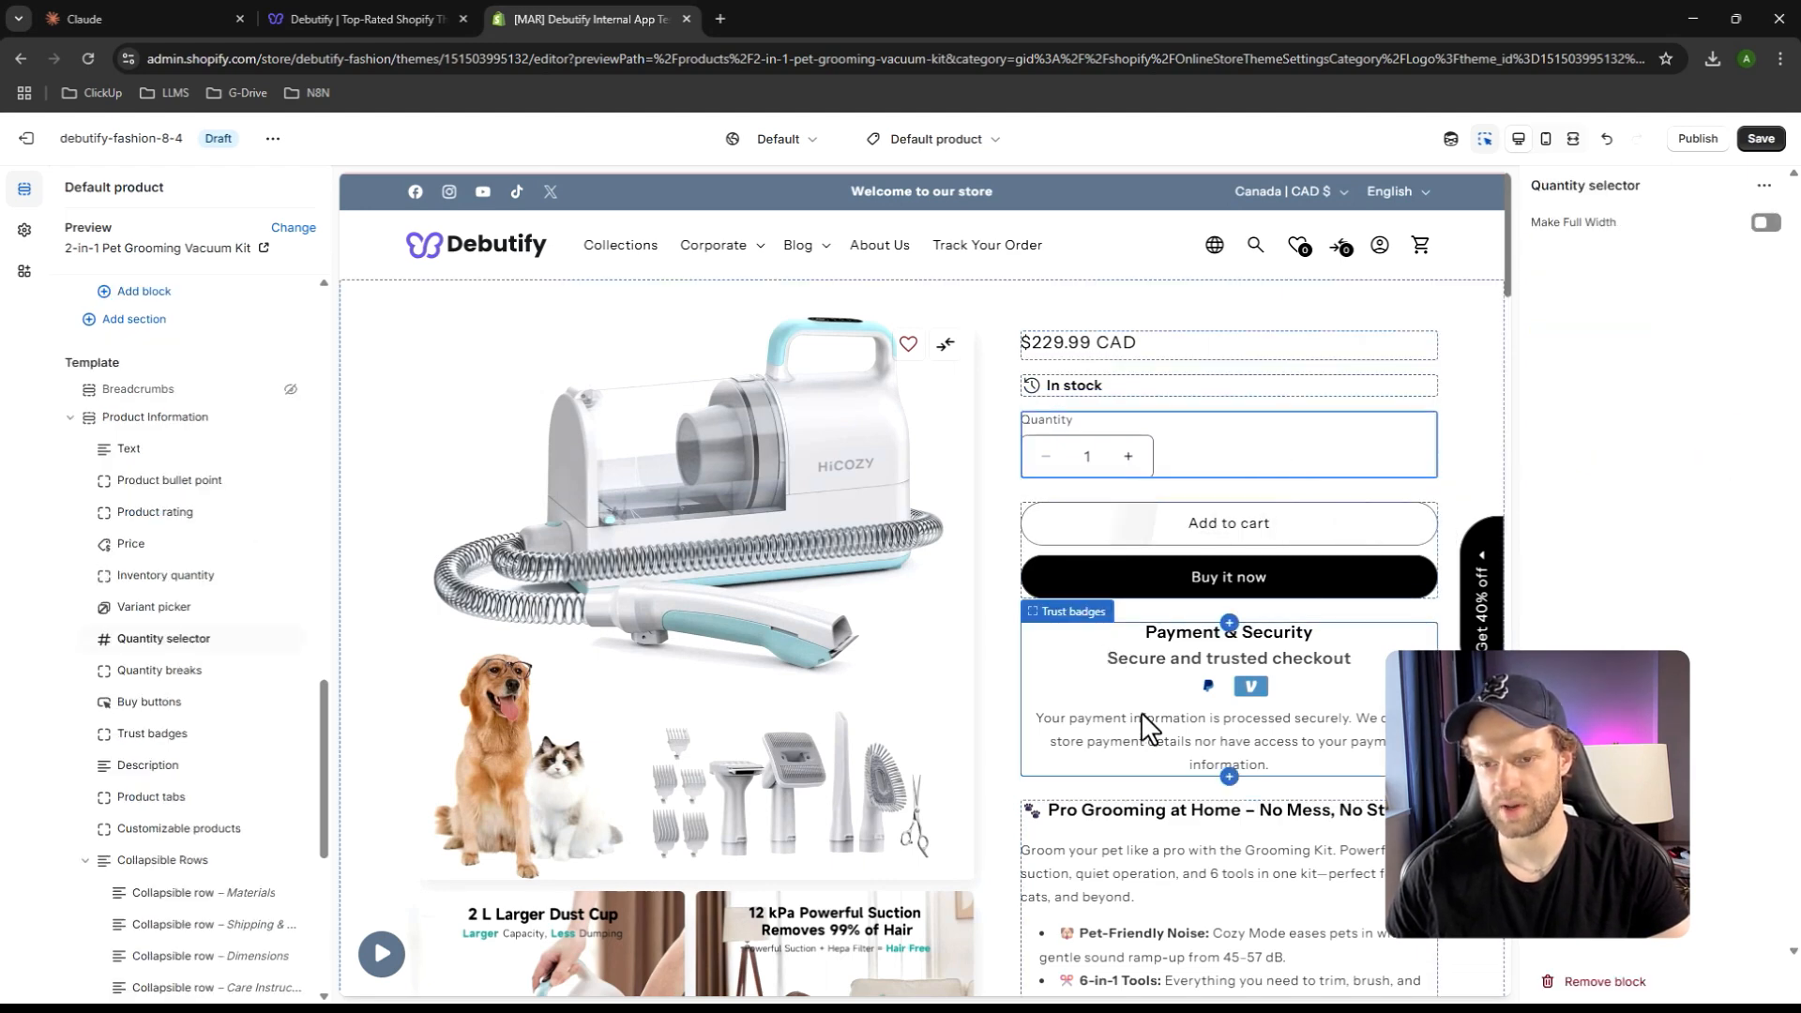
scroll(1076, 767, down, 2)
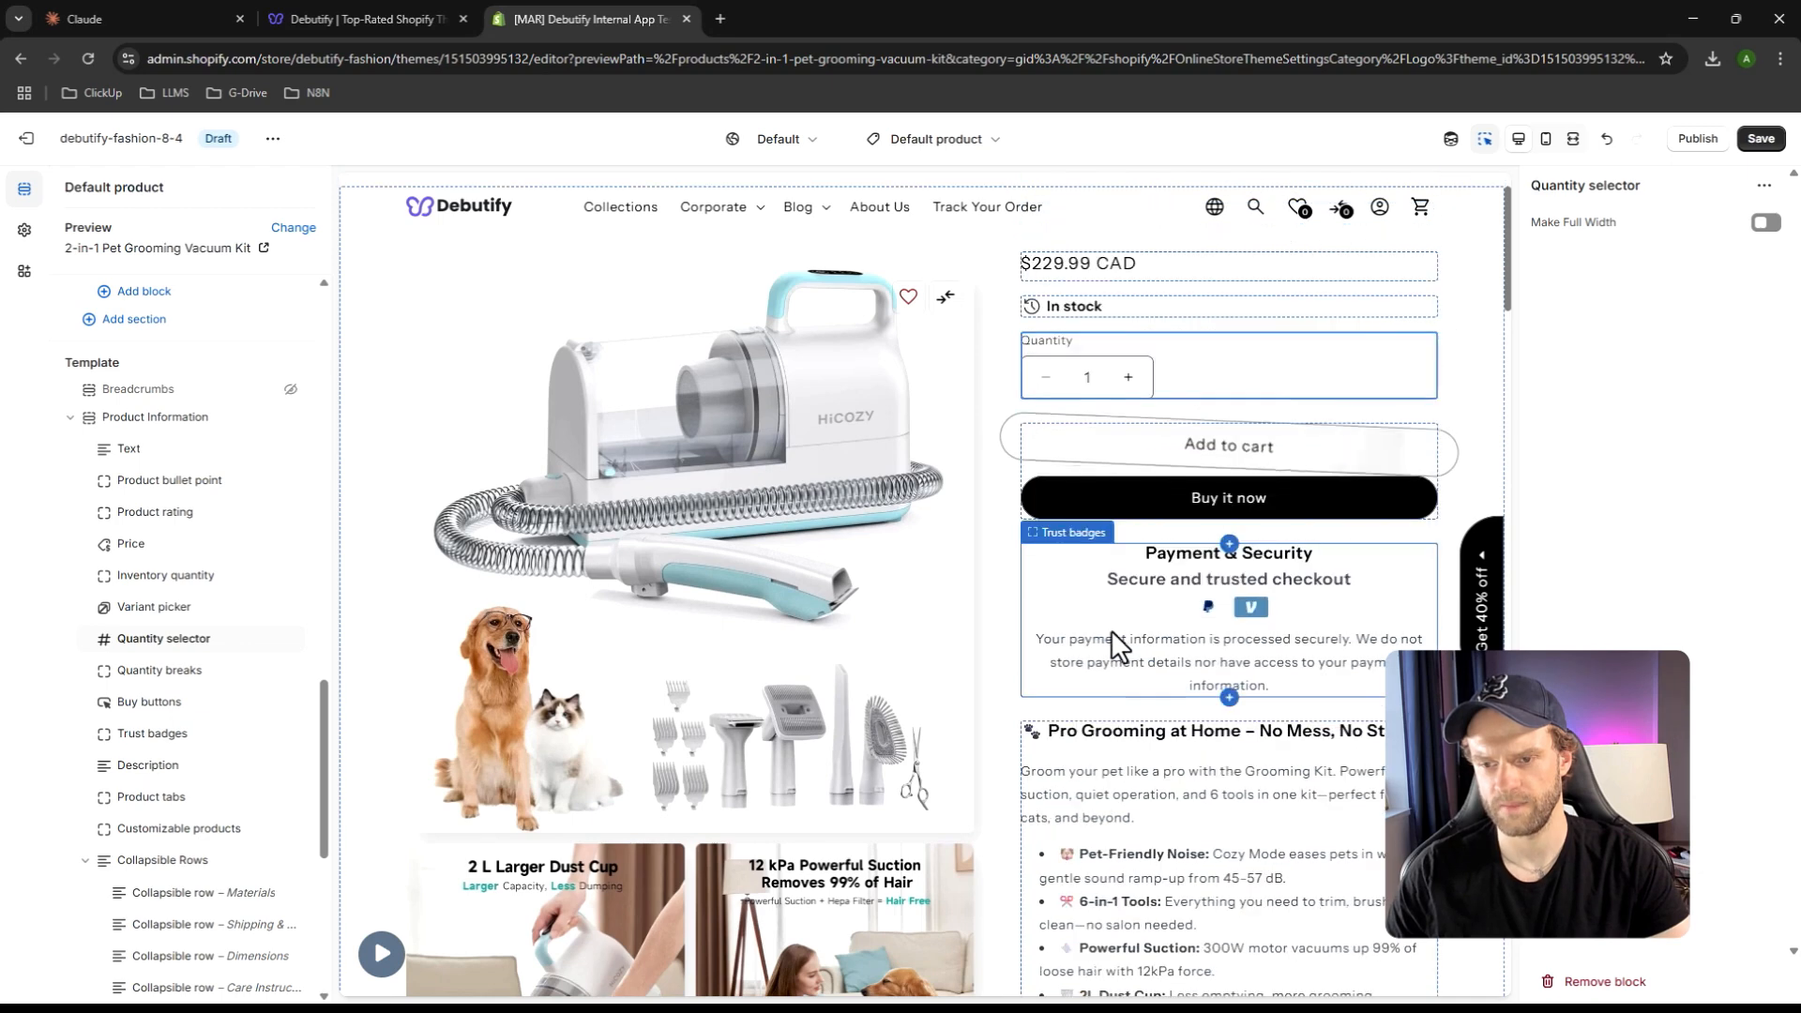
click(1114, 638)
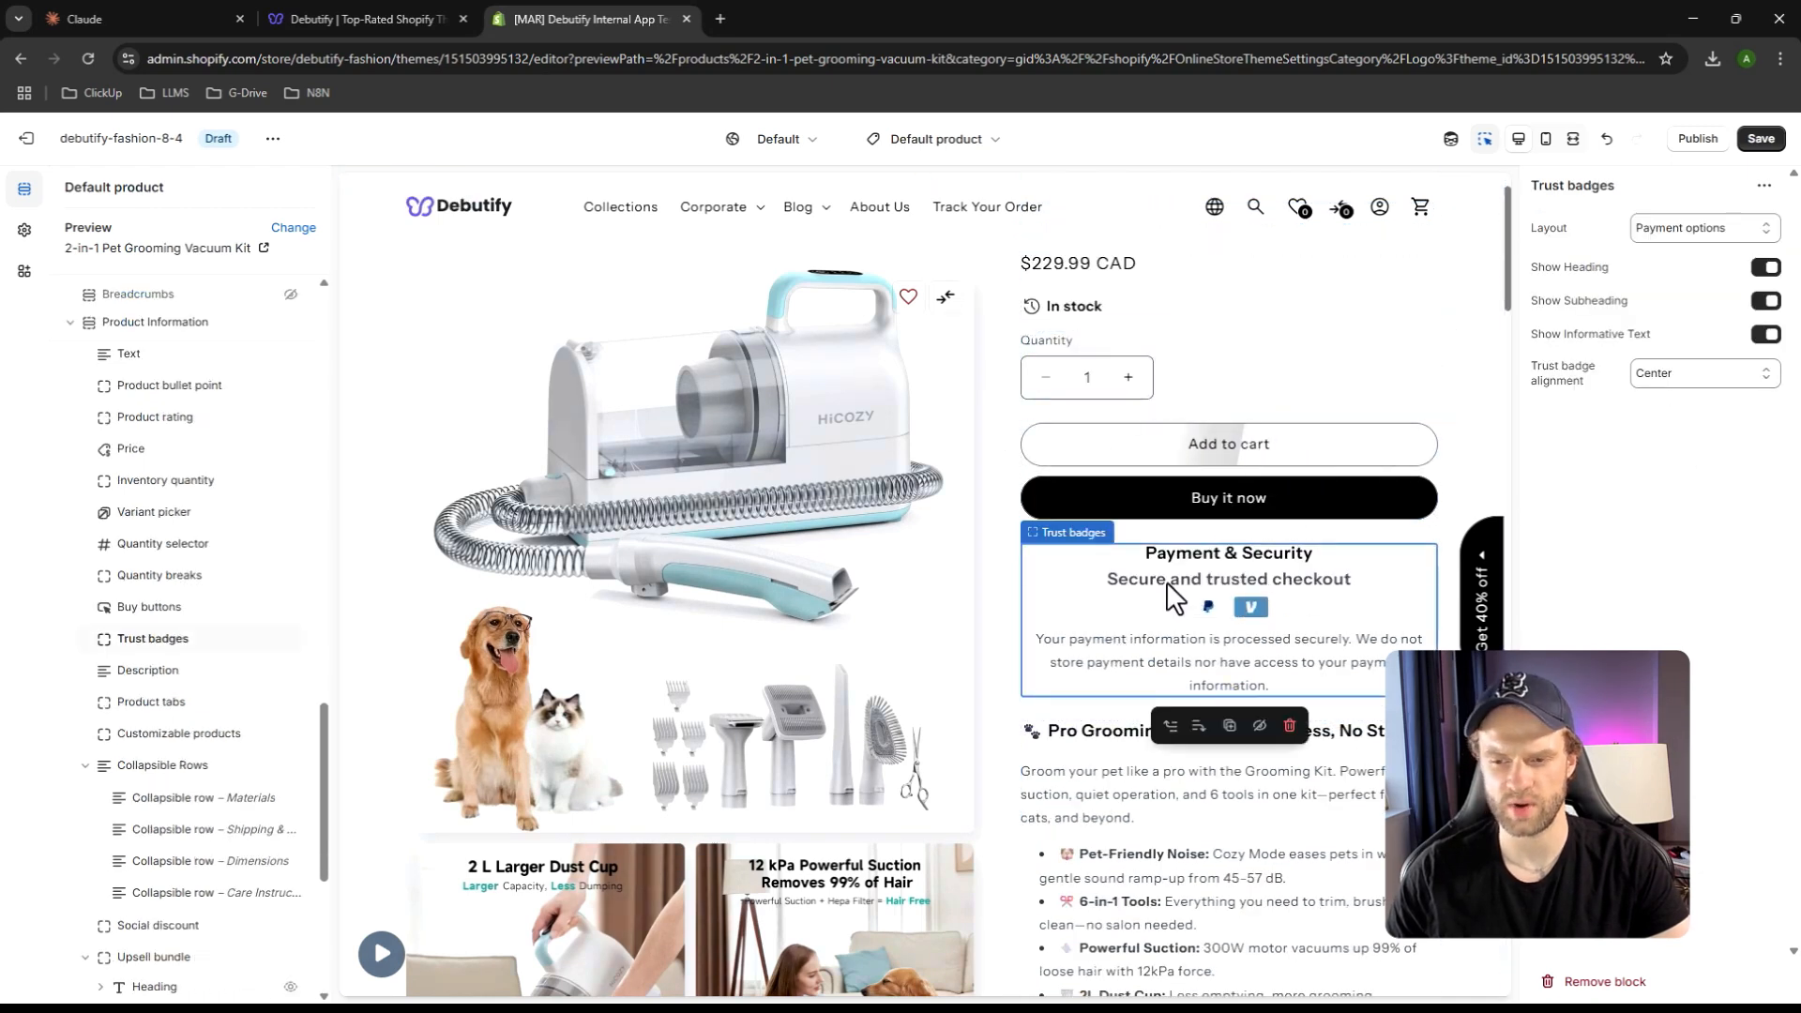
click(1701, 229)
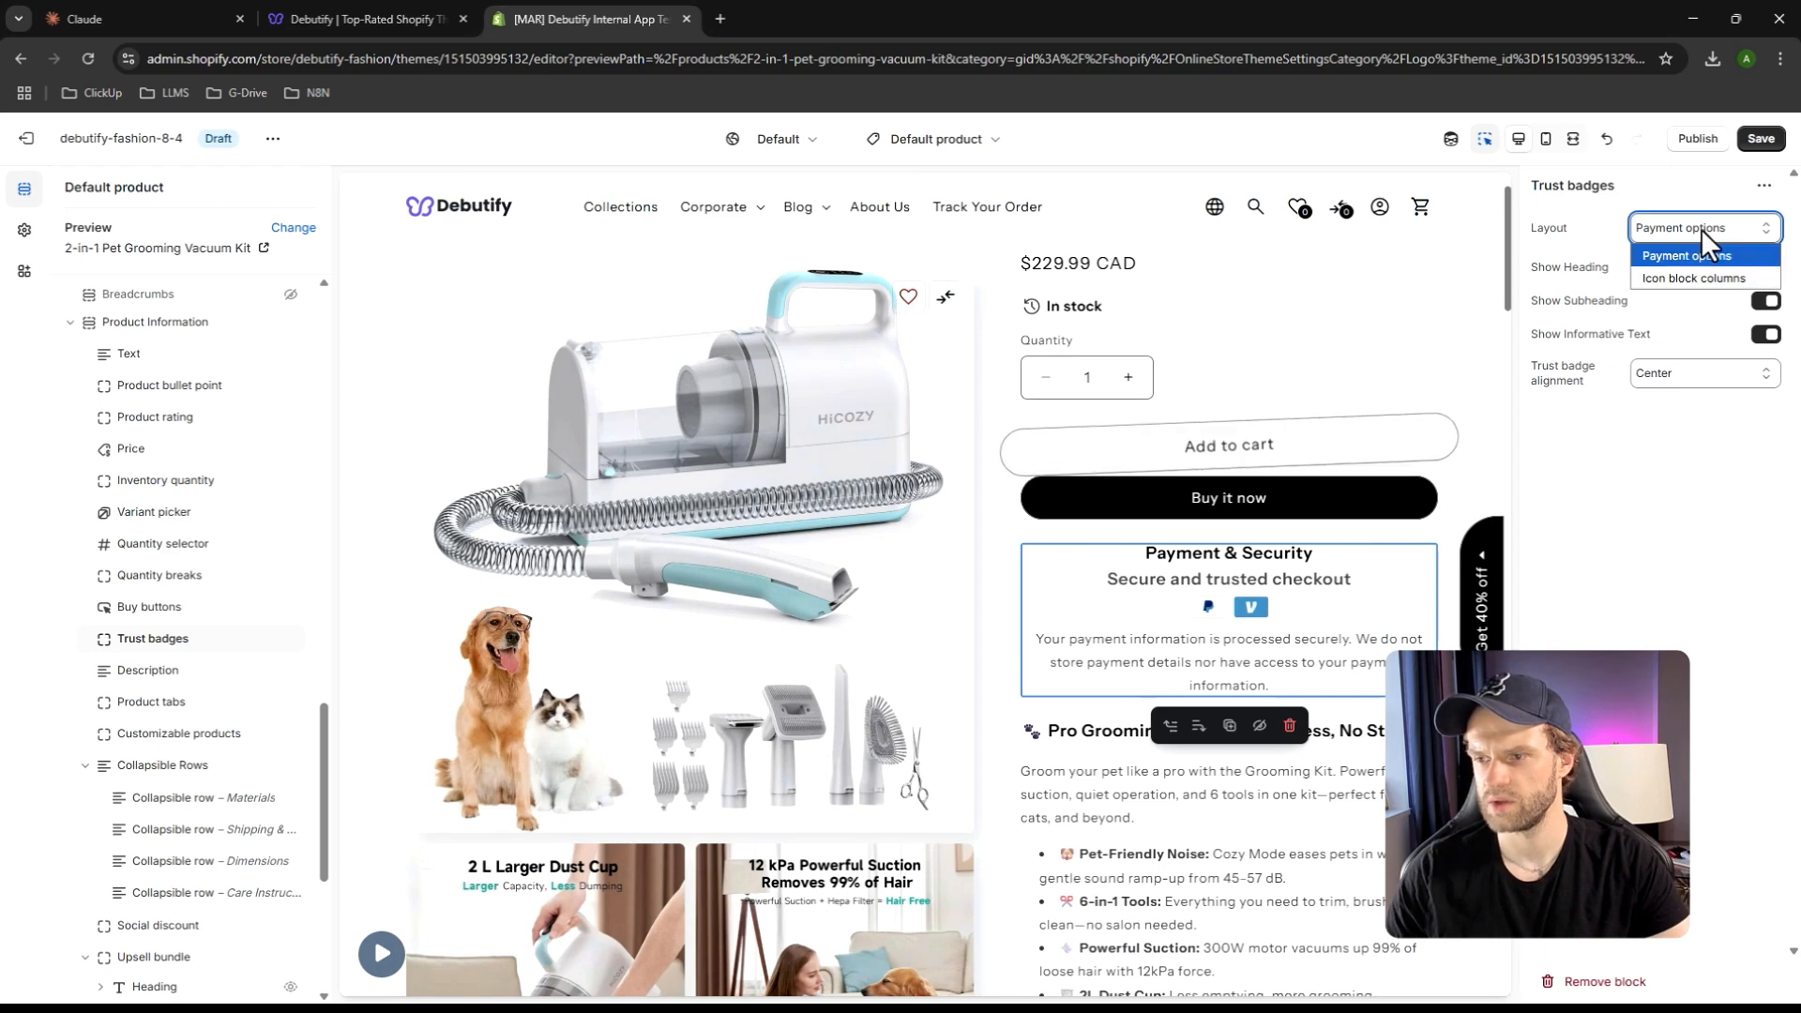
click(1701, 228)
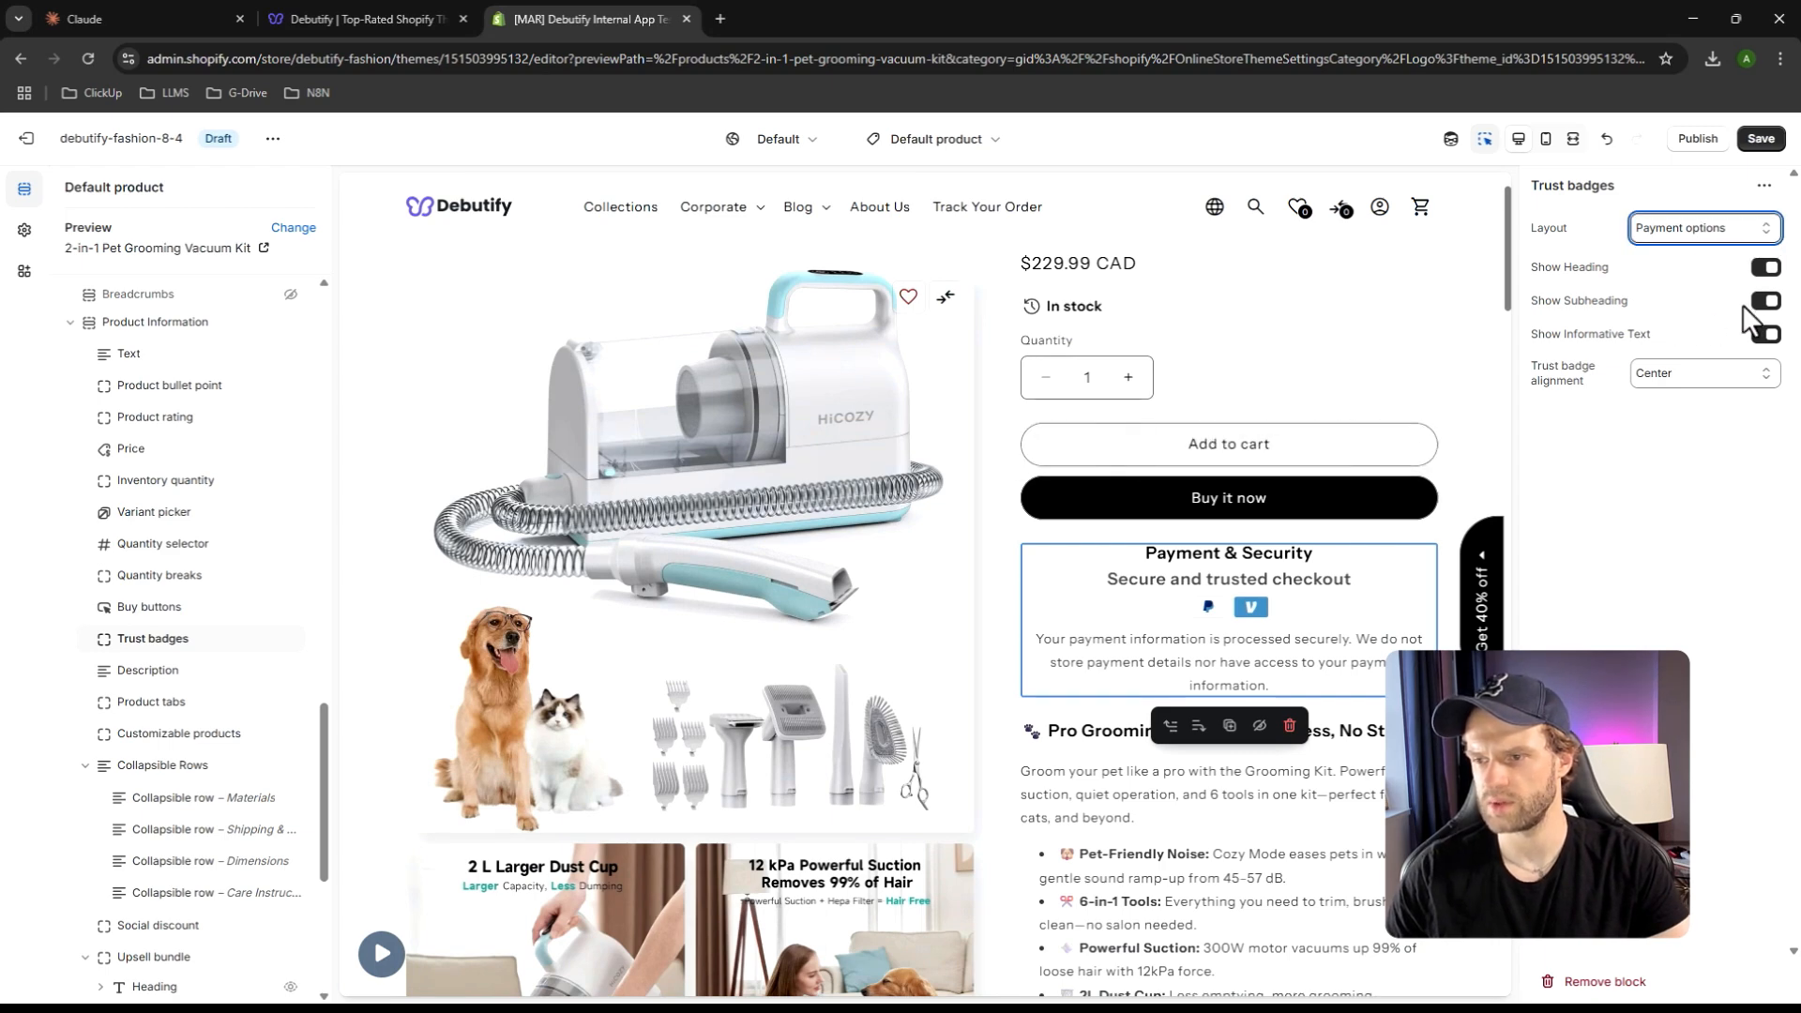
click(1765, 334)
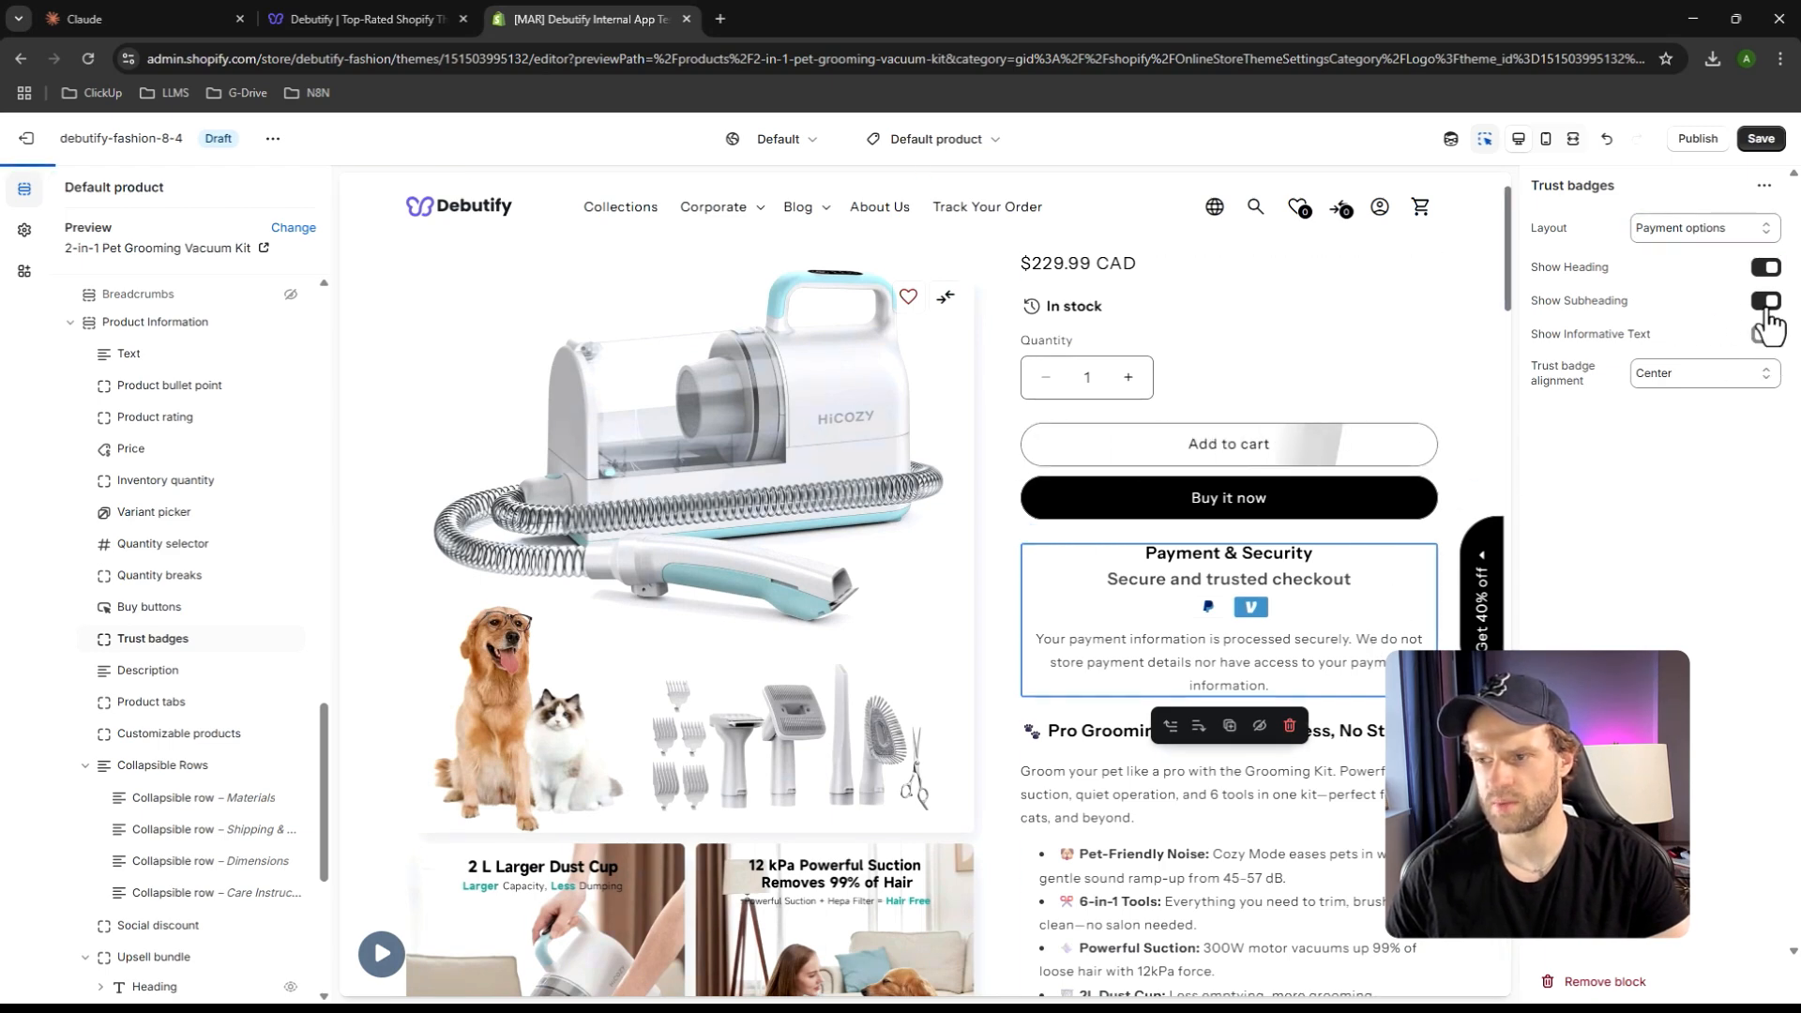
click(1765, 301)
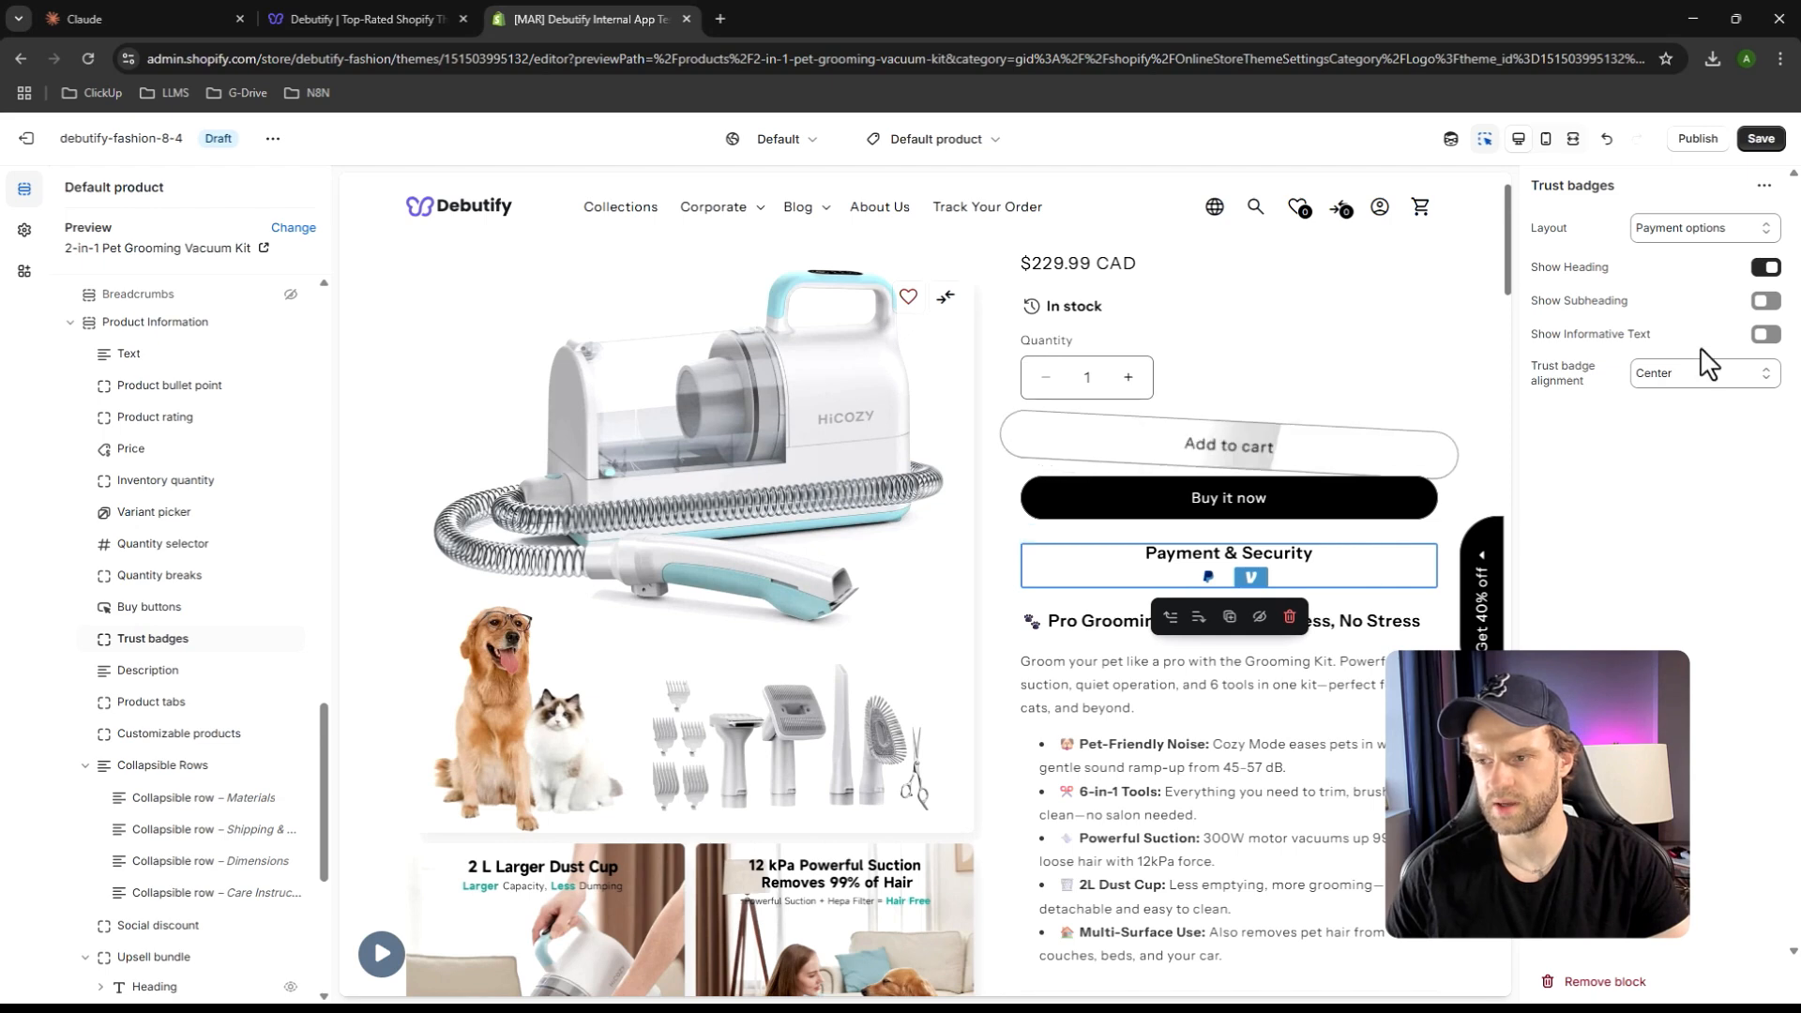
click(1765, 301)
click(1762, 271)
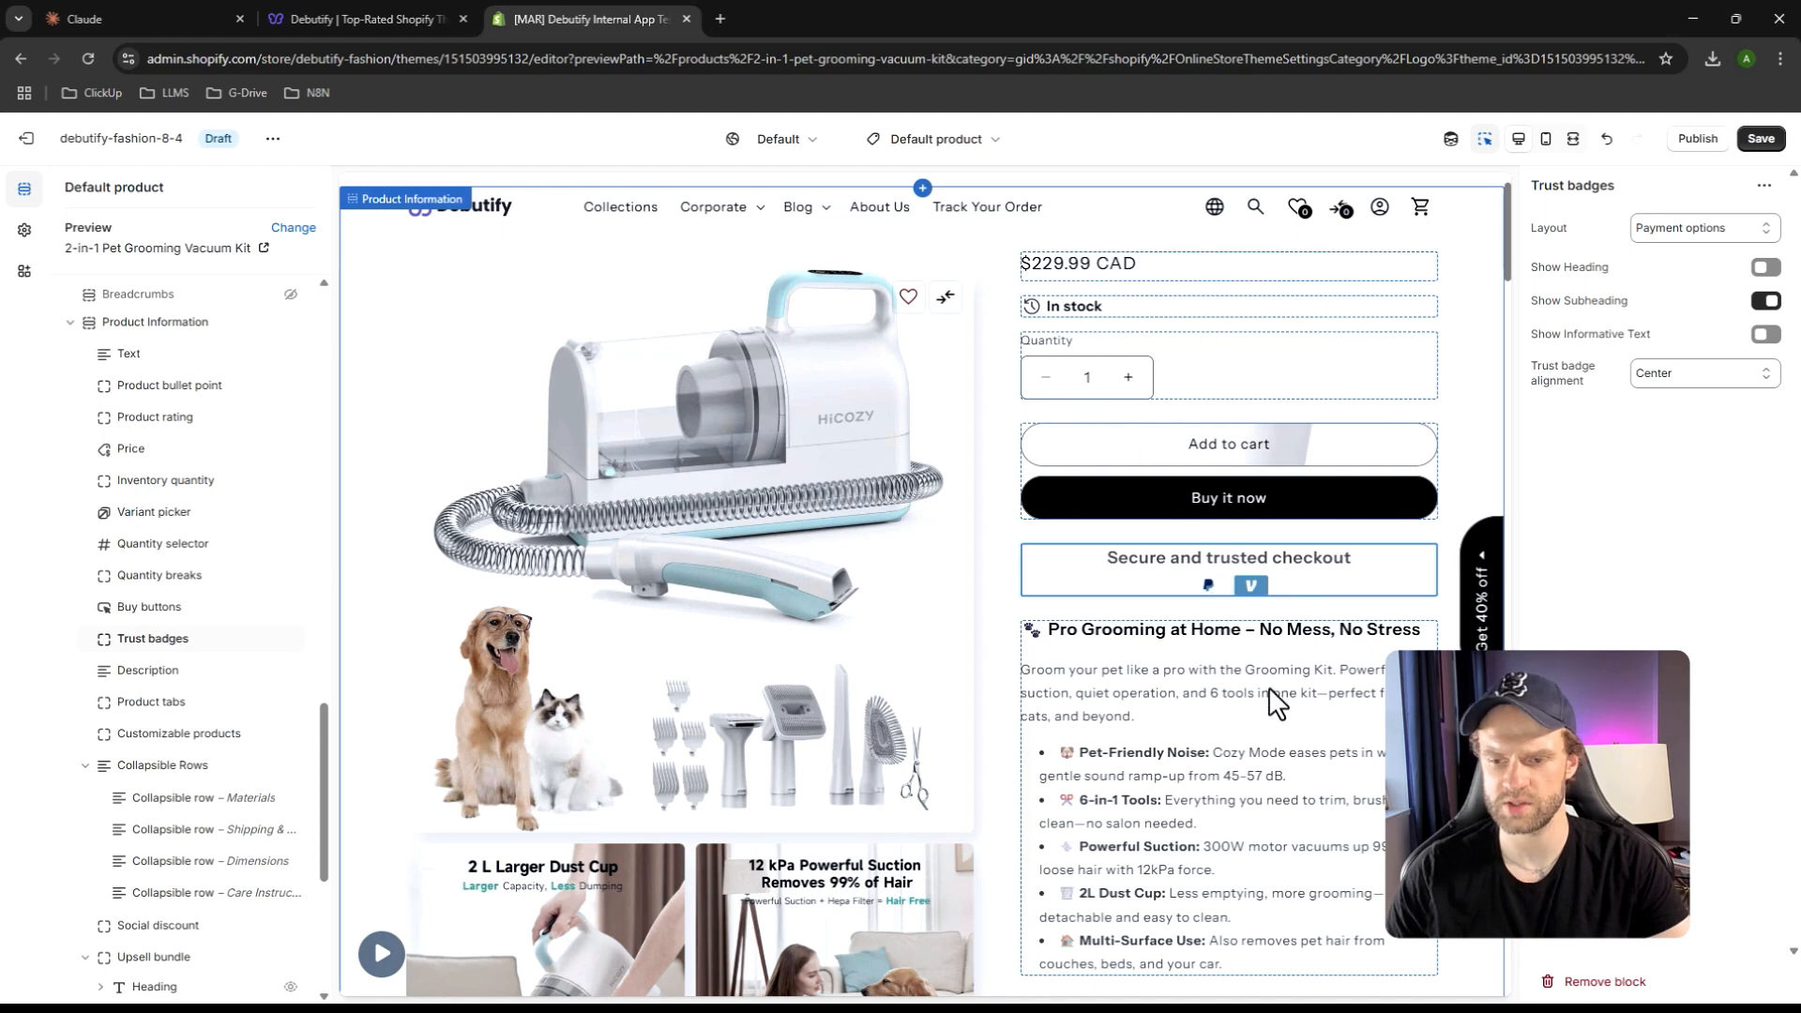
scroll(1268, 687, down, 2)
click(1758, 138)
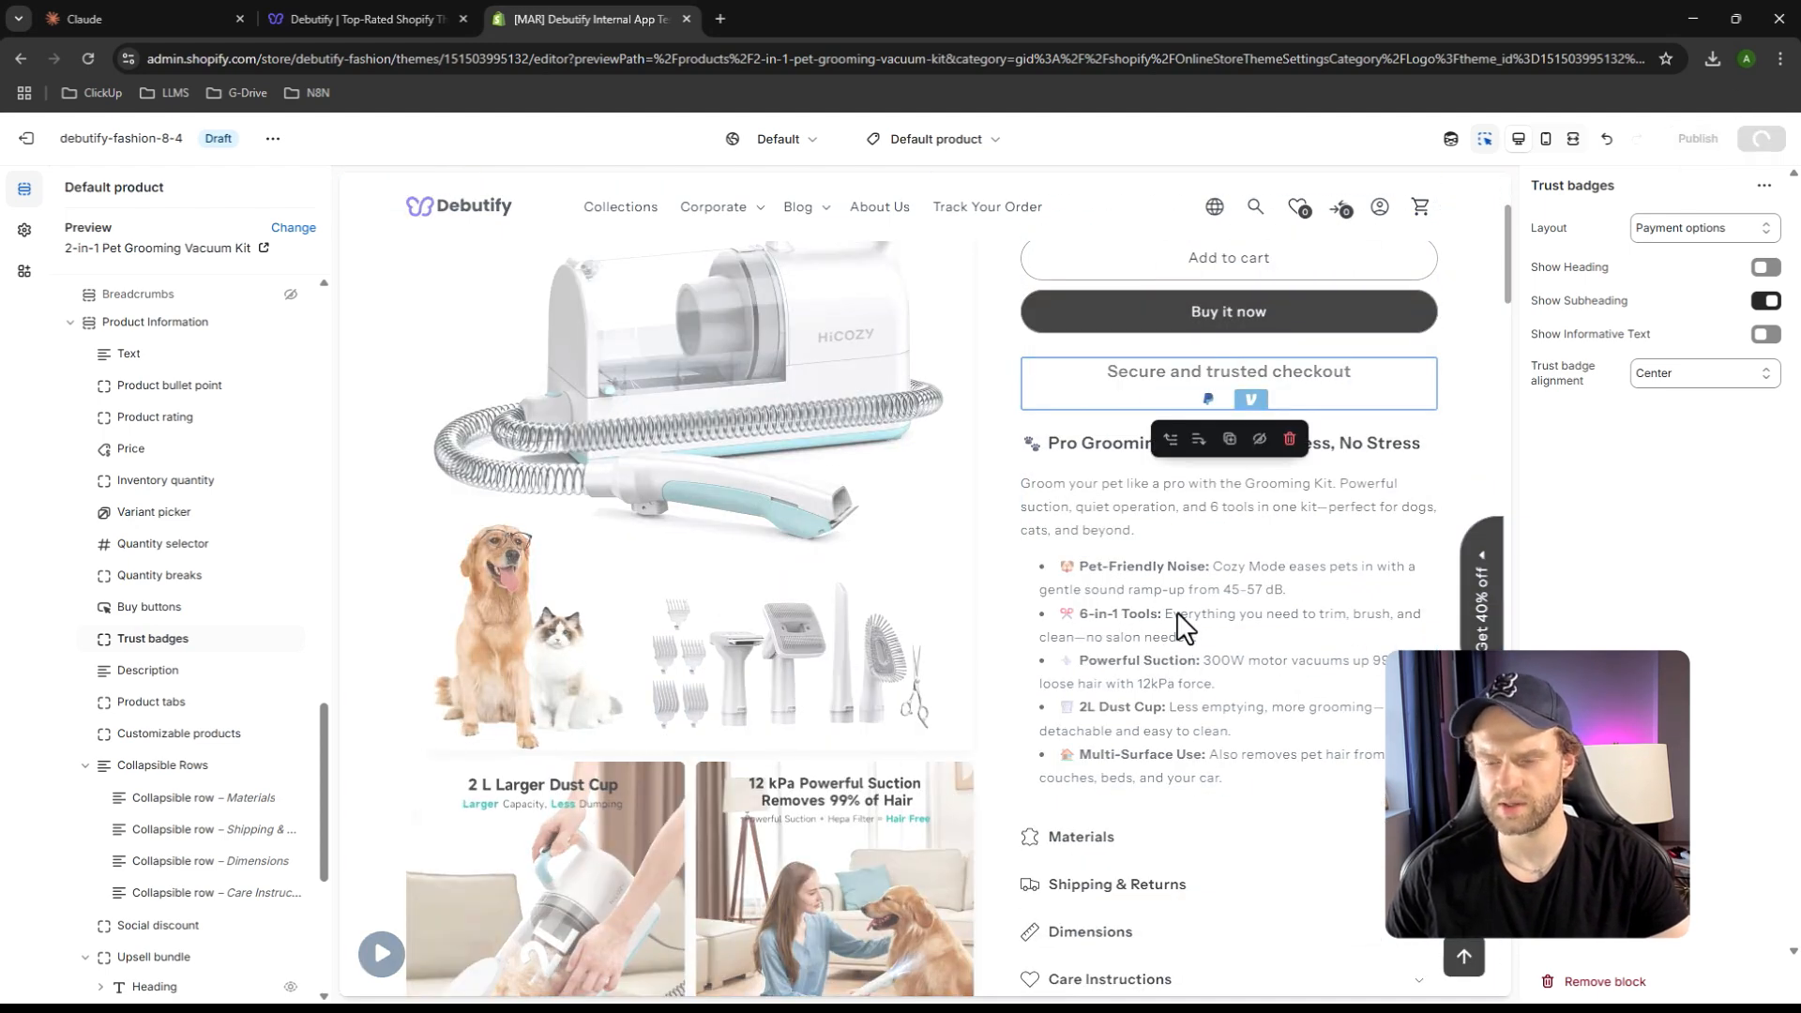
Select the Description block and look through the product page down to the Double Image Banner and back
scroll(1206, 622, down, 4)
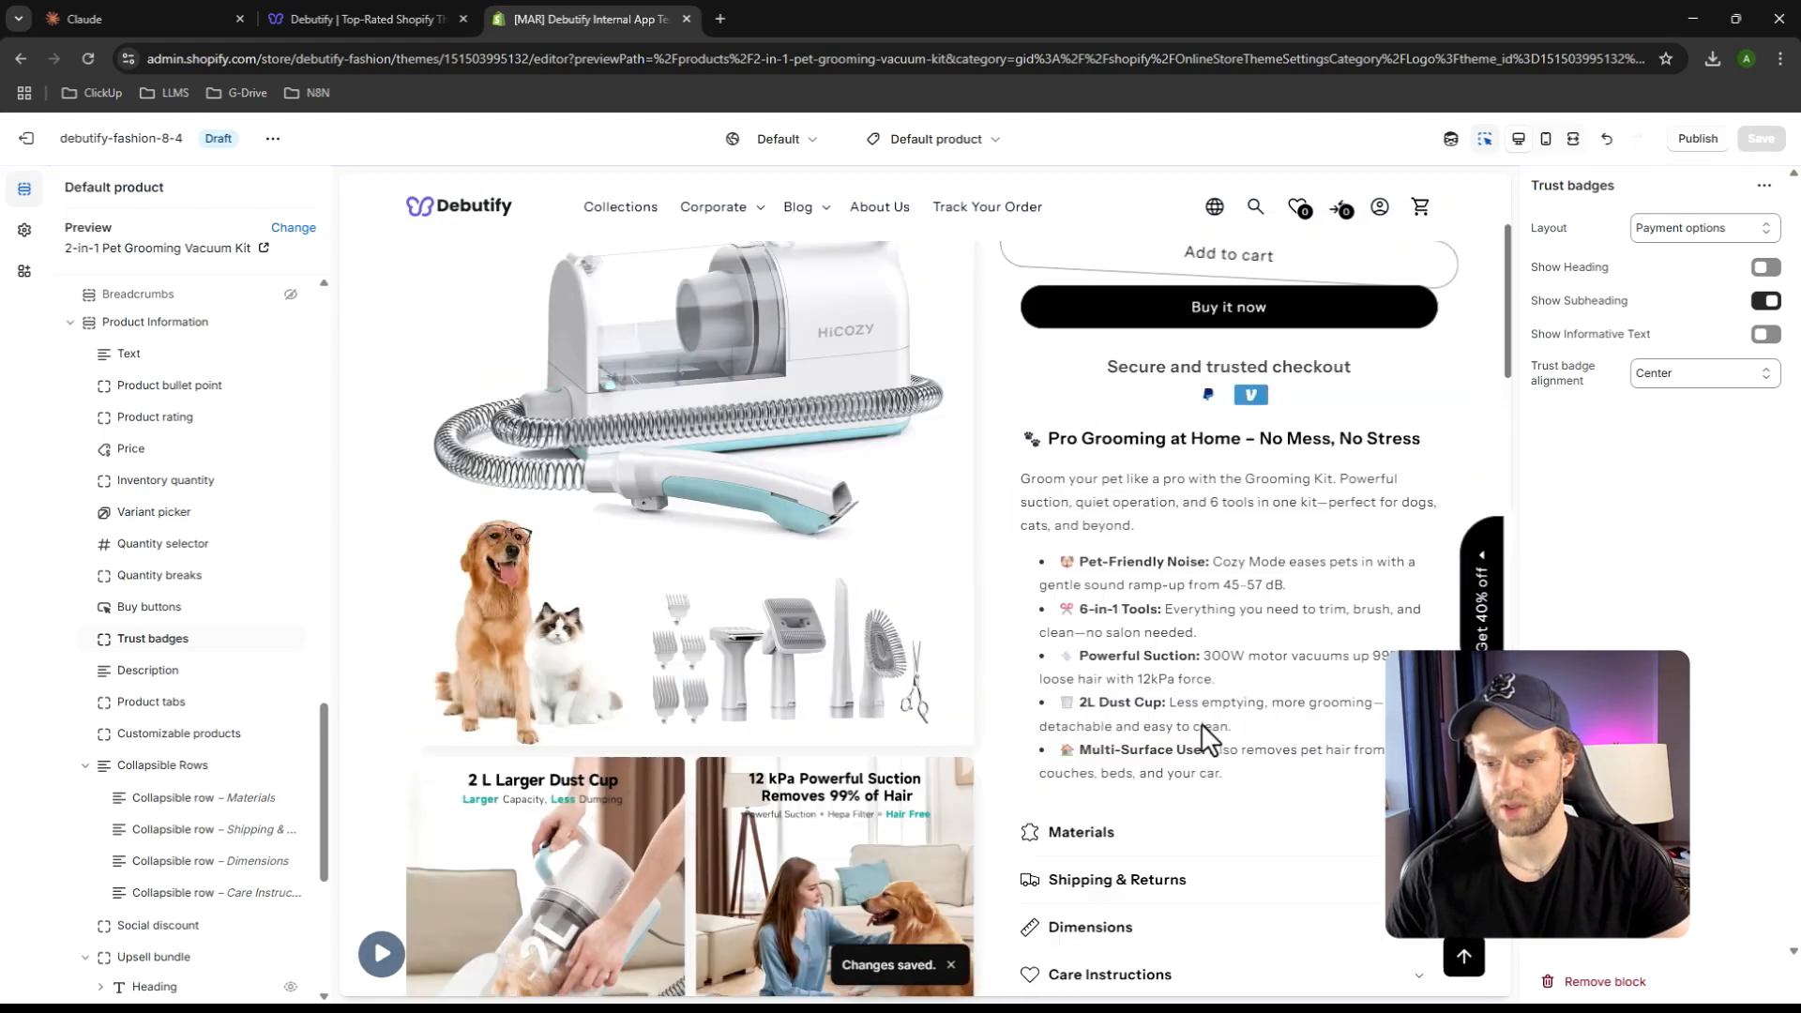
click(1204, 605)
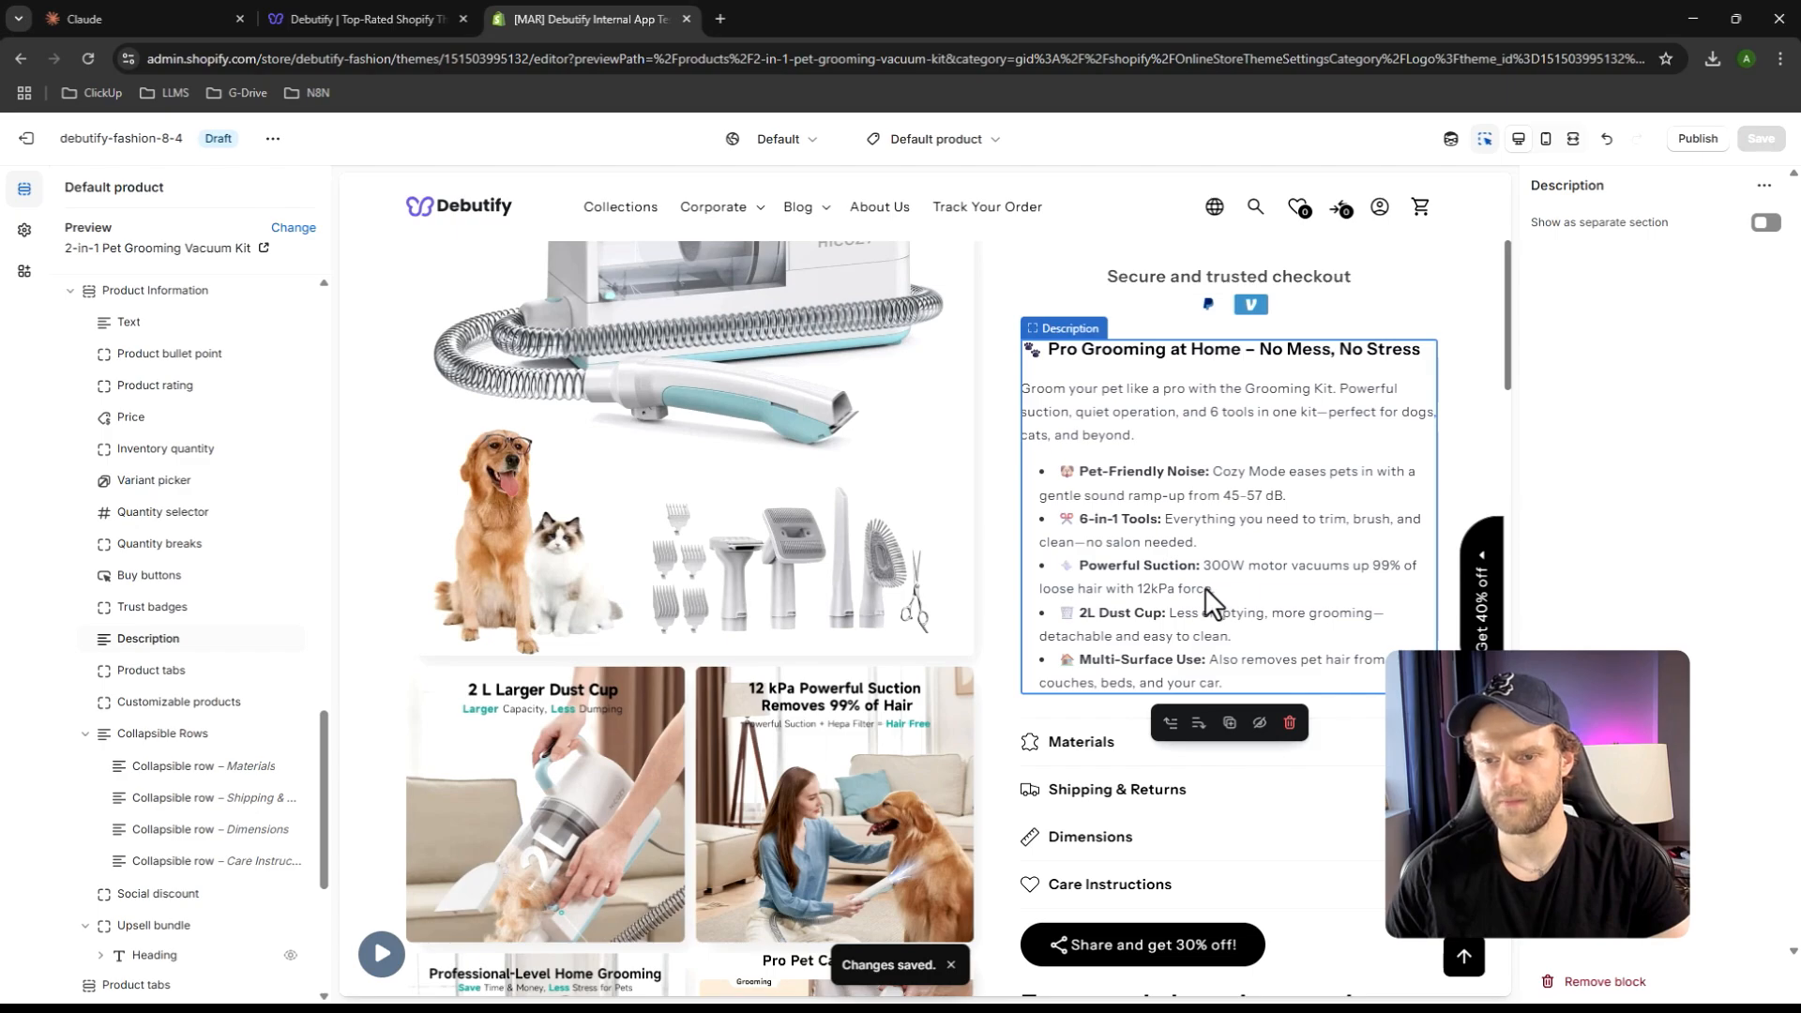
scroll(1197, 588, up, 1)
scroll(1197, 600, down, 8)
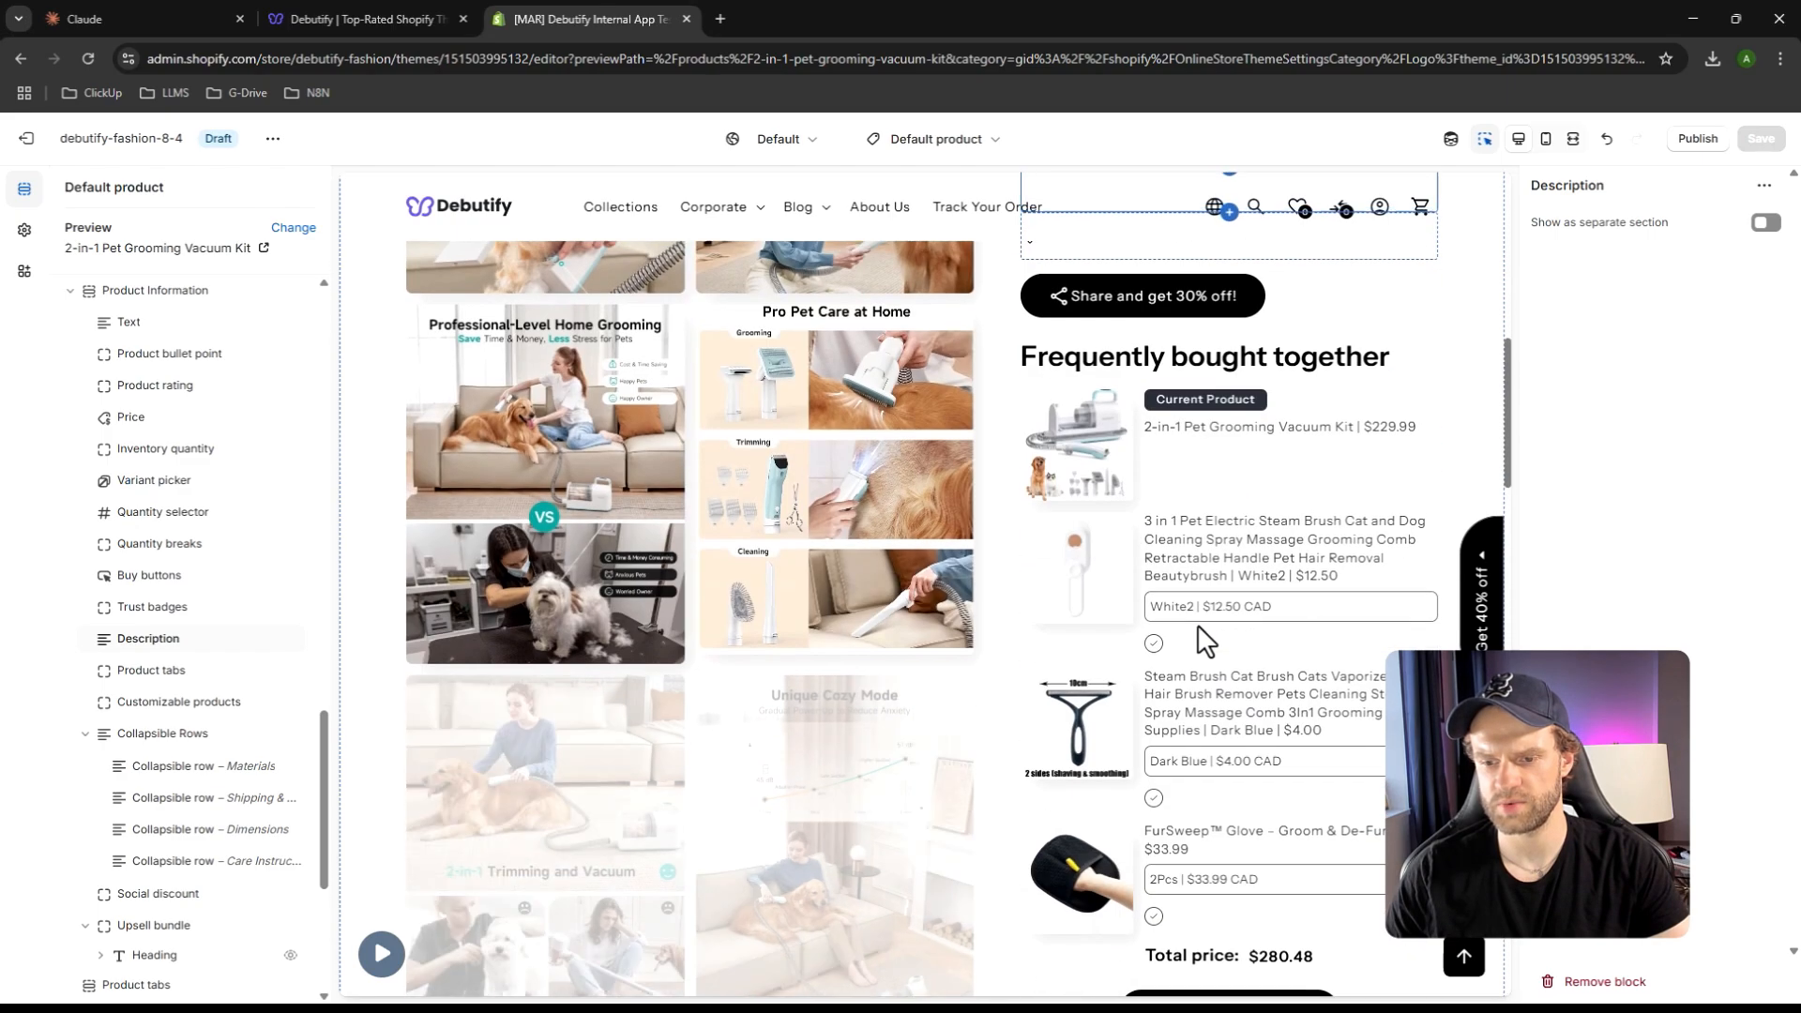
scroll(1198, 627, down, 8)
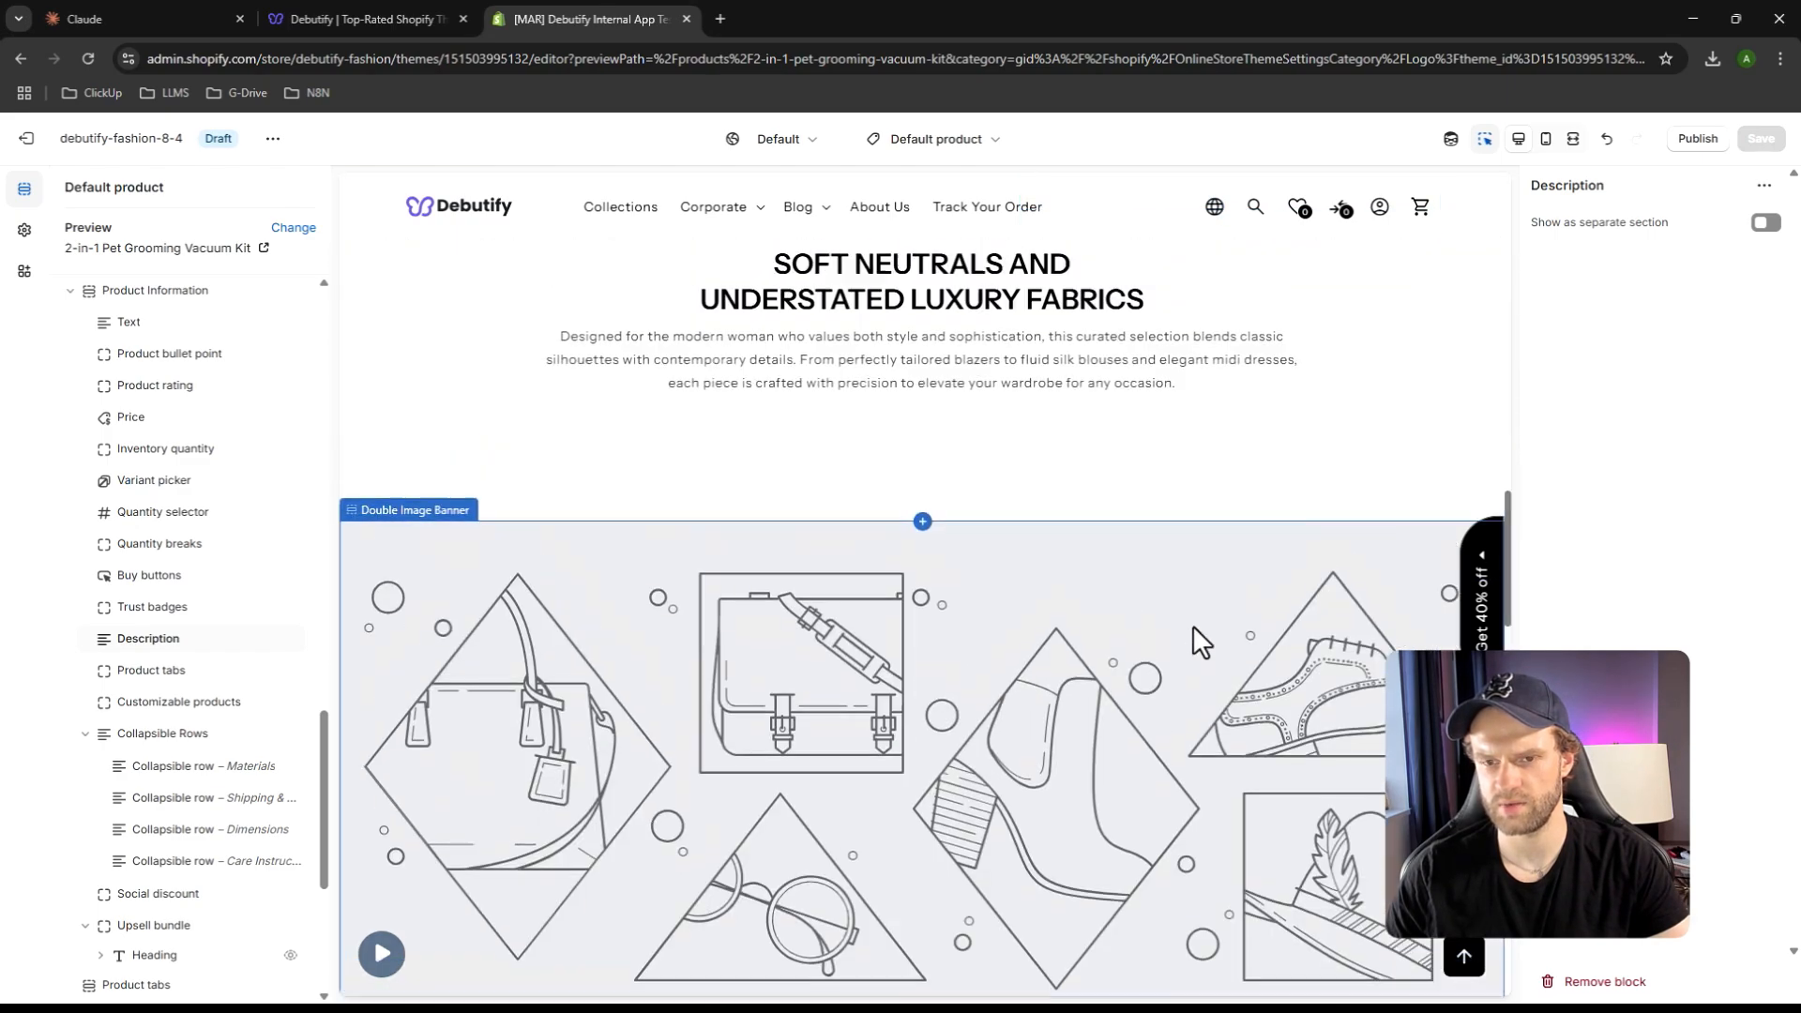
scroll(1188, 630, up, 12)
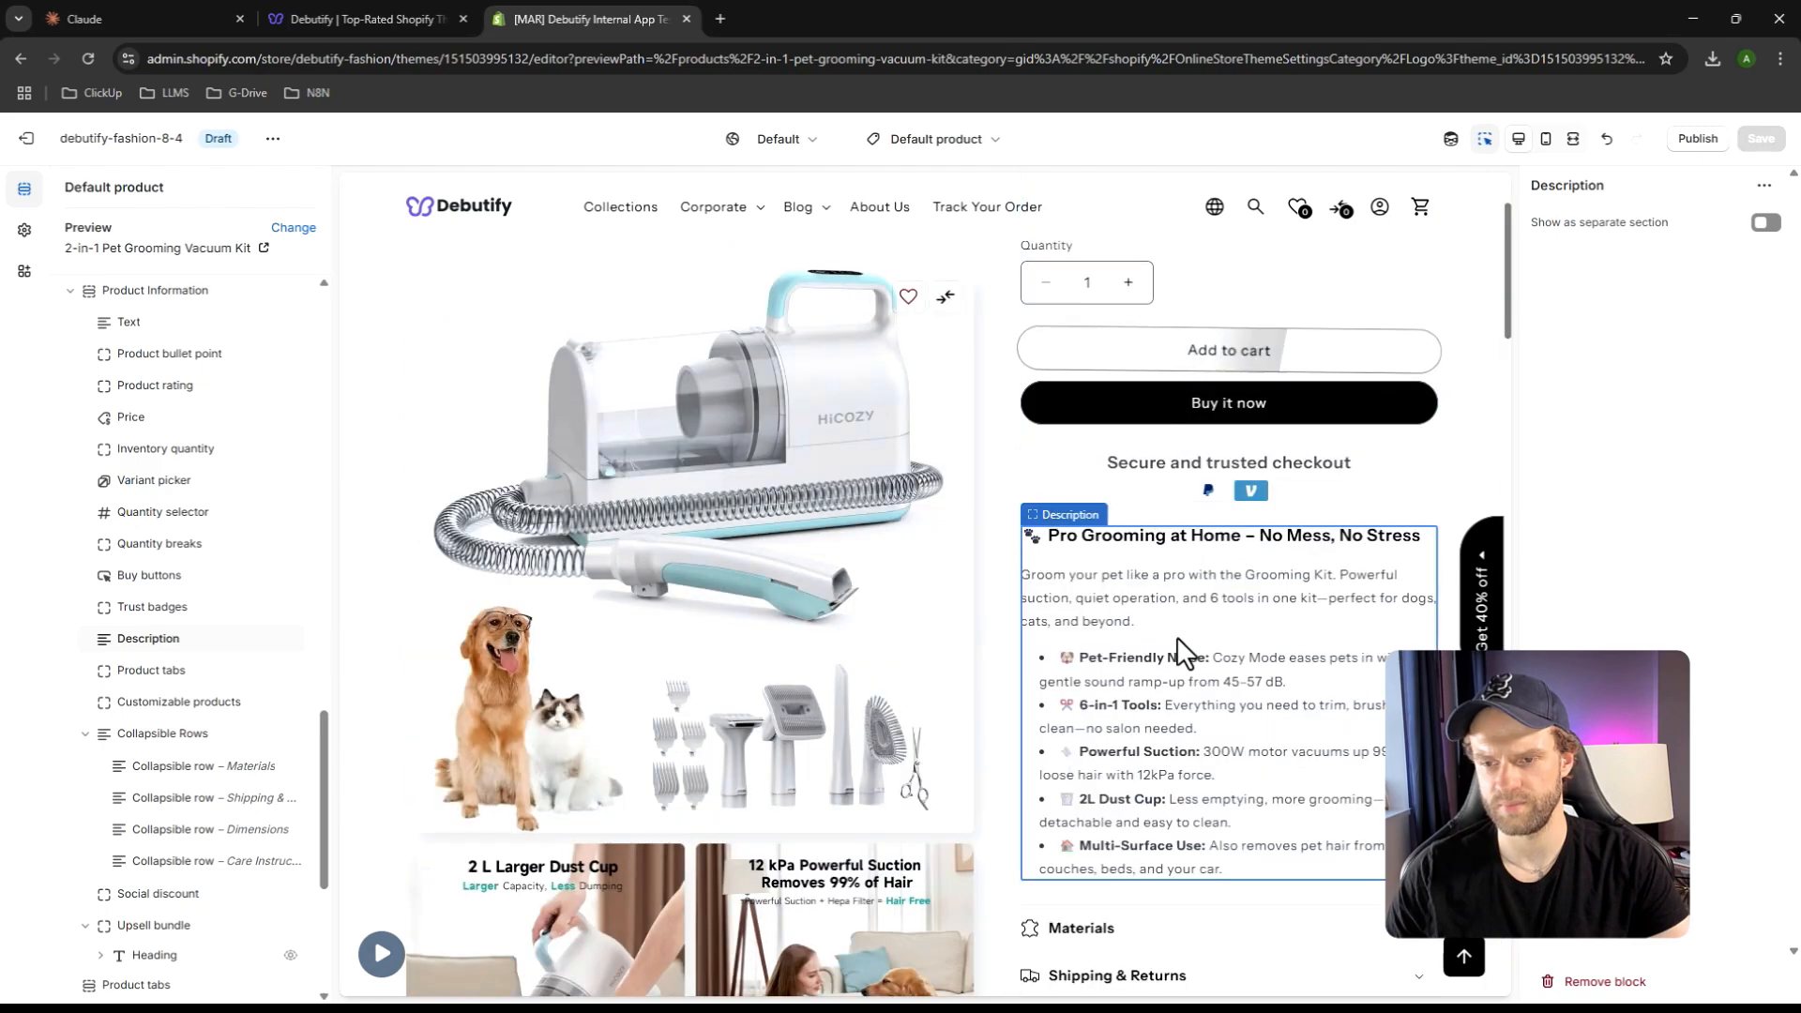
Examine how the image gallery scrolls beside the product details, and select the Product Information section by opening the main product image
scroll(1176, 636, down, 3)
scroll(1173, 639, up, 3)
scroll(1173, 640, down, 4)
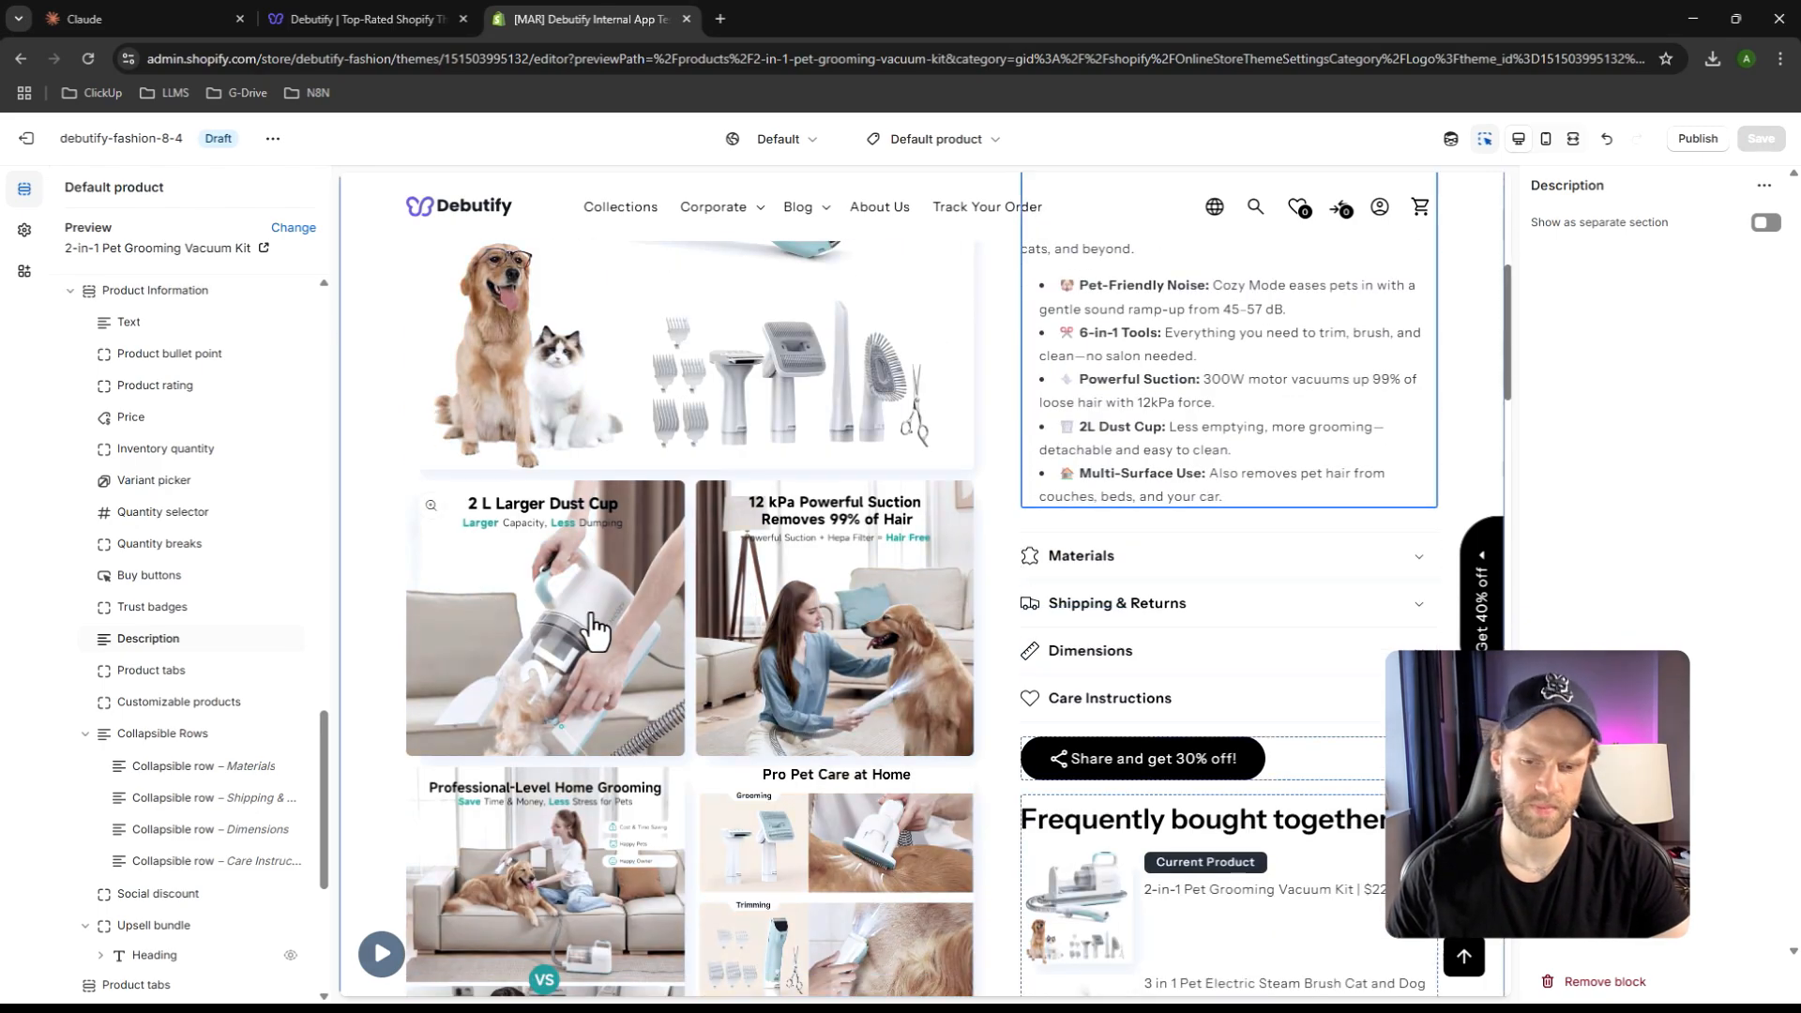
scroll(594, 630, down, 6)
scroll(705, 638, up, 4)
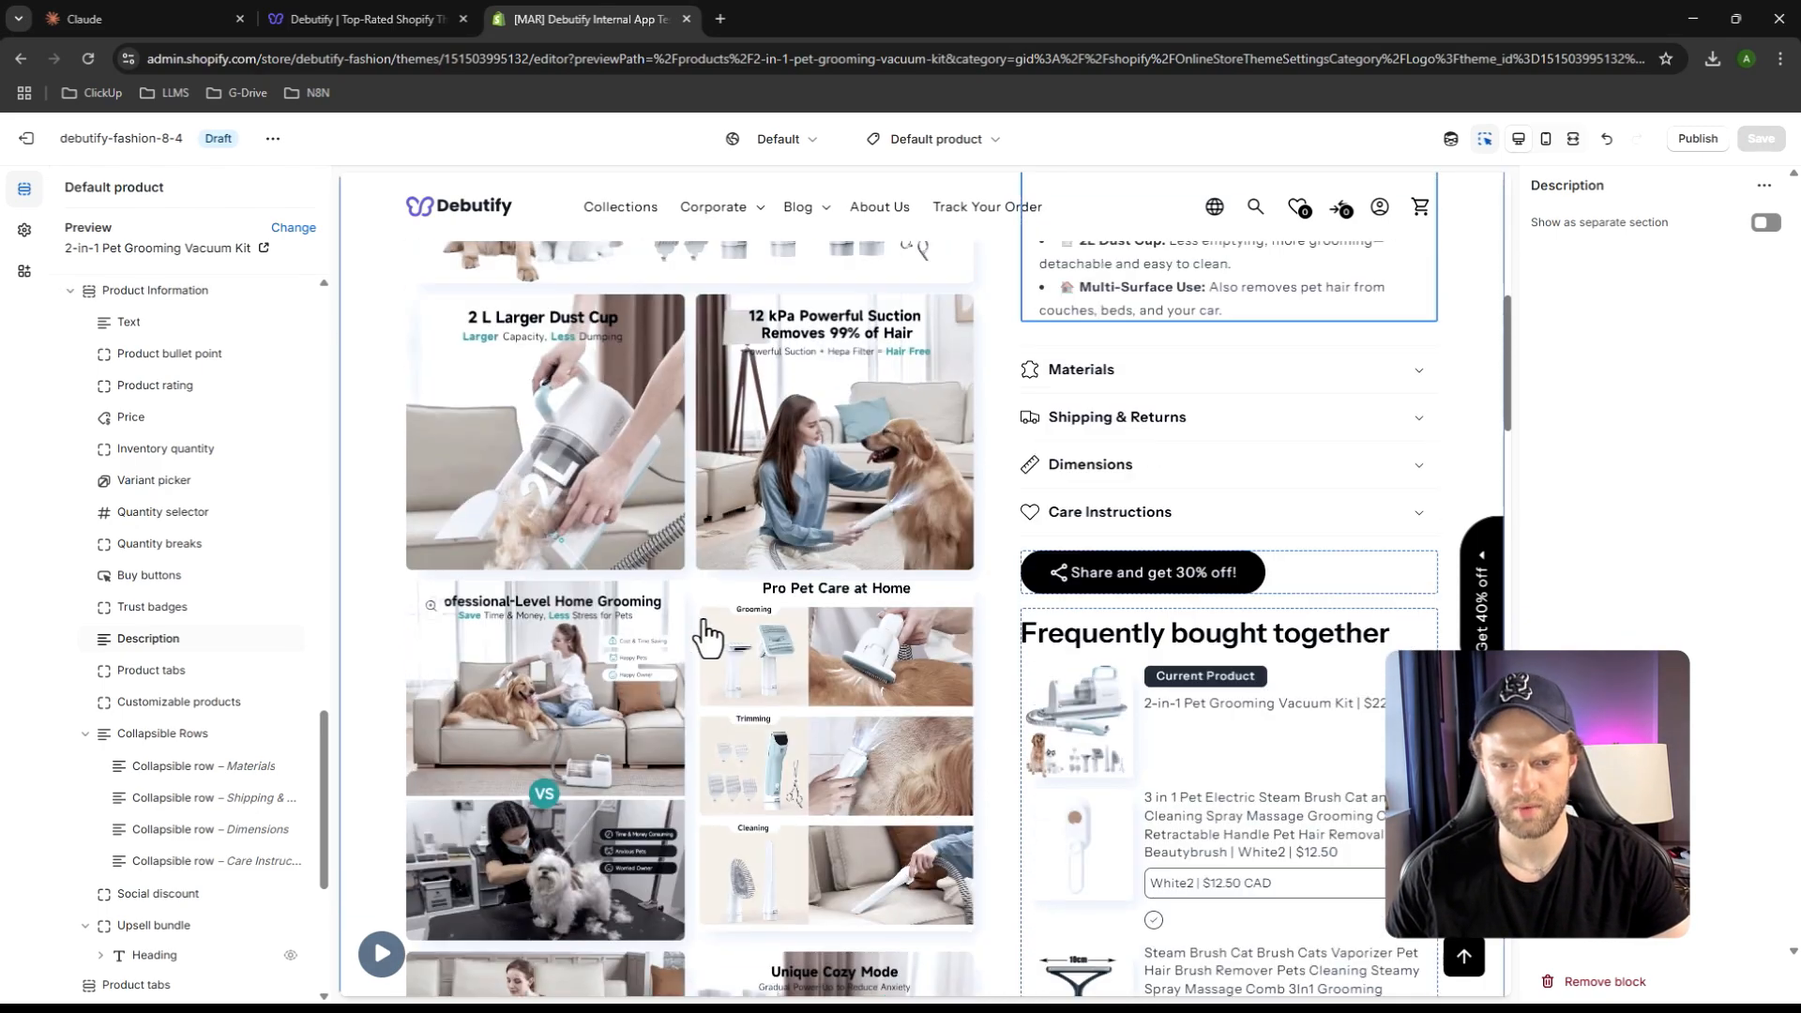
scroll(705, 638, up, 7)
scroll(705, 636, down, 3)
scroll(704, 630, up, 1)
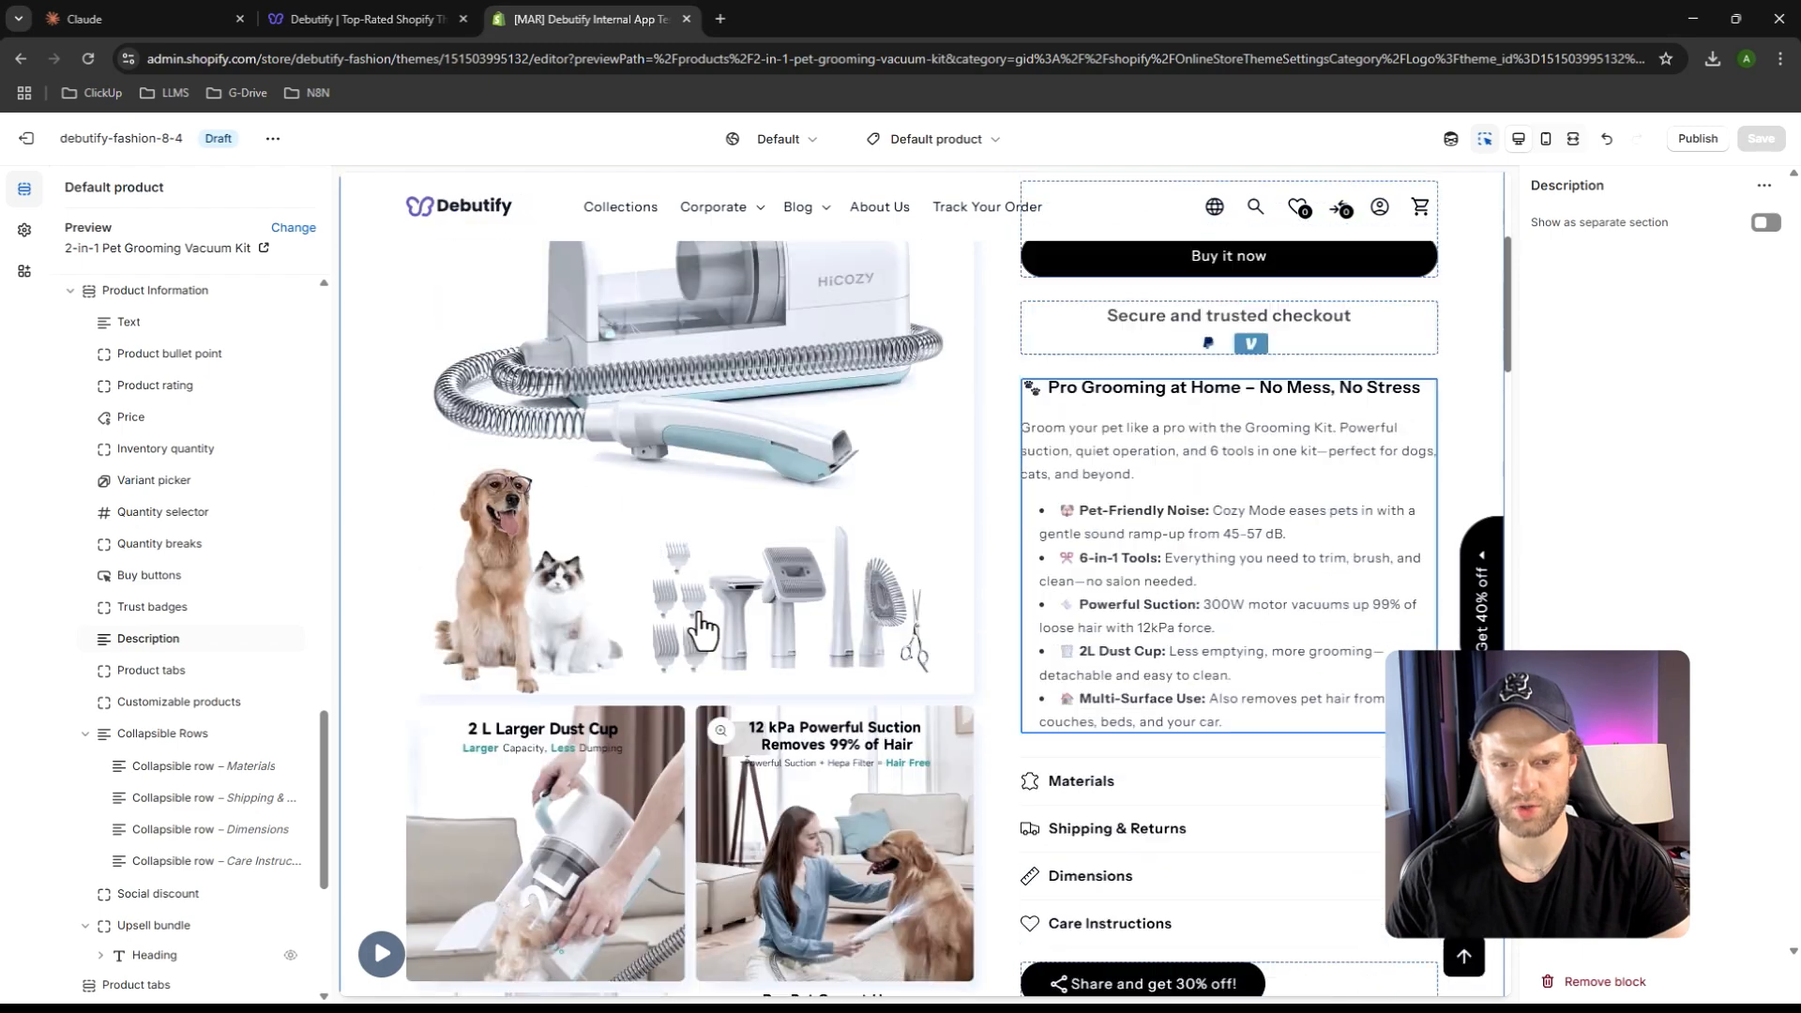
scroll(703, 631, up, 2)
scroll(703, 631, down, 5)
scroll(703, 630, up, 5)
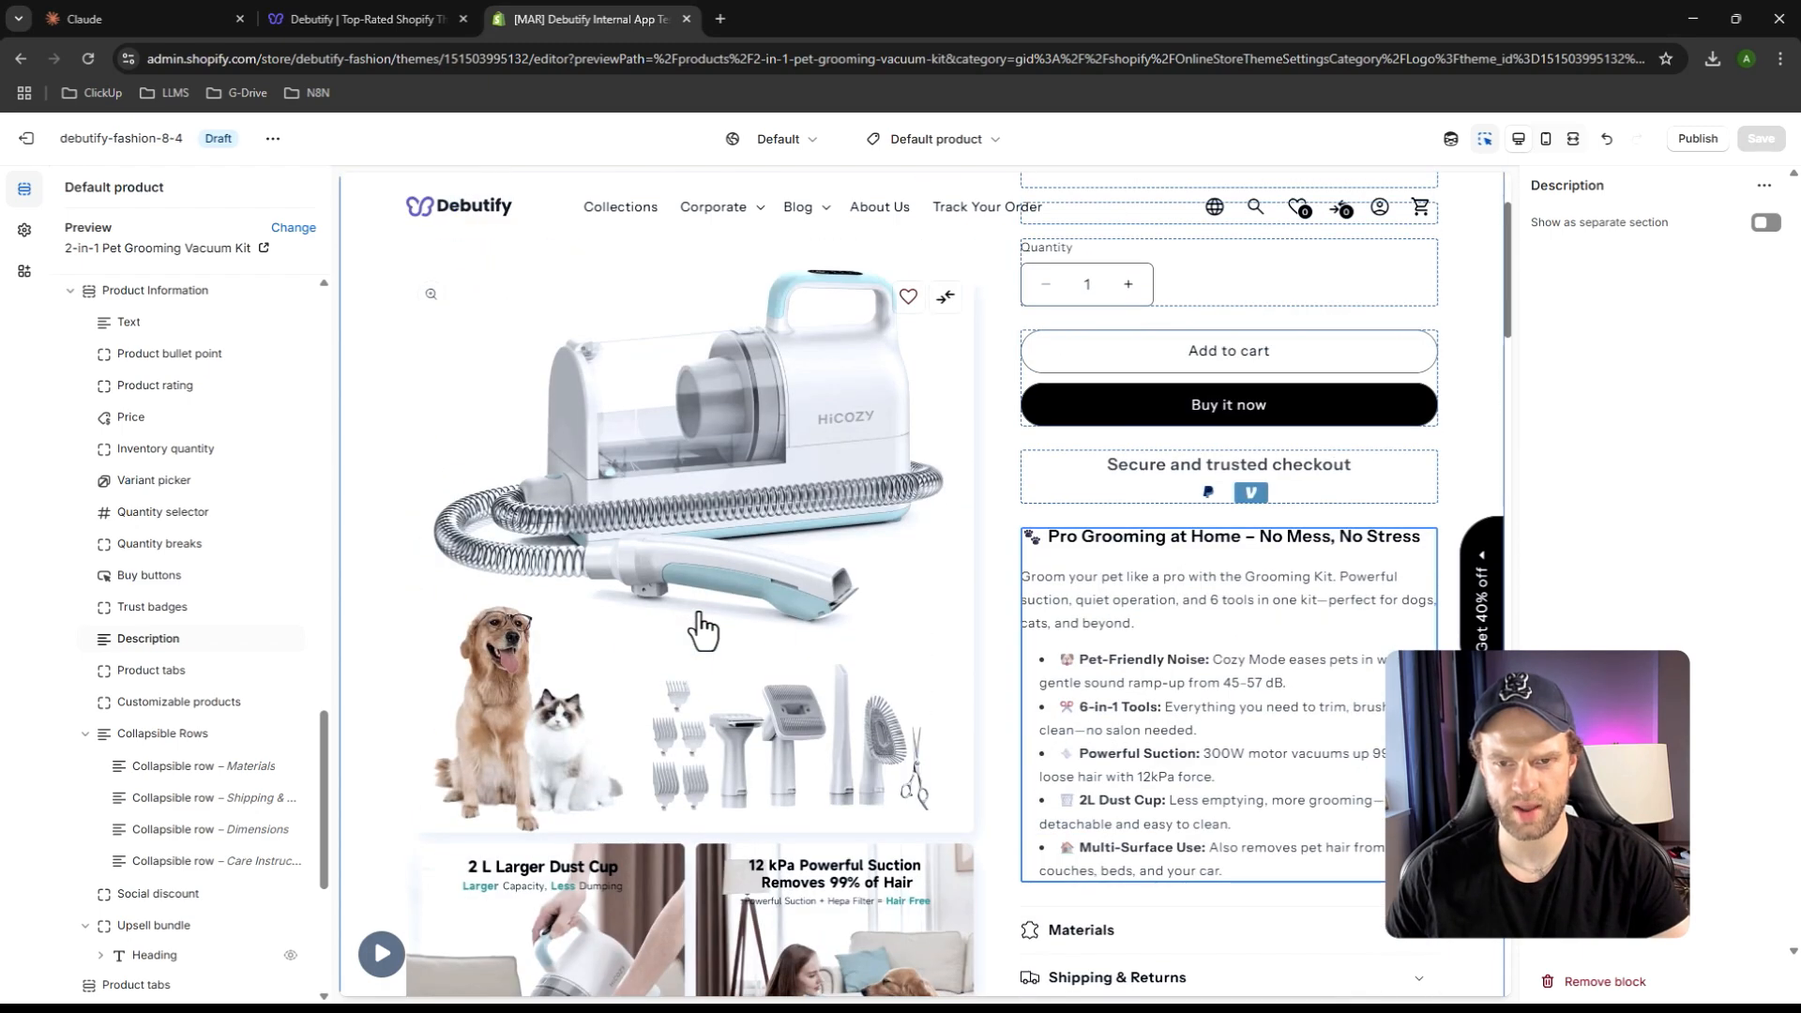
scroll(702, 630, up, 2)
click(762, 624)
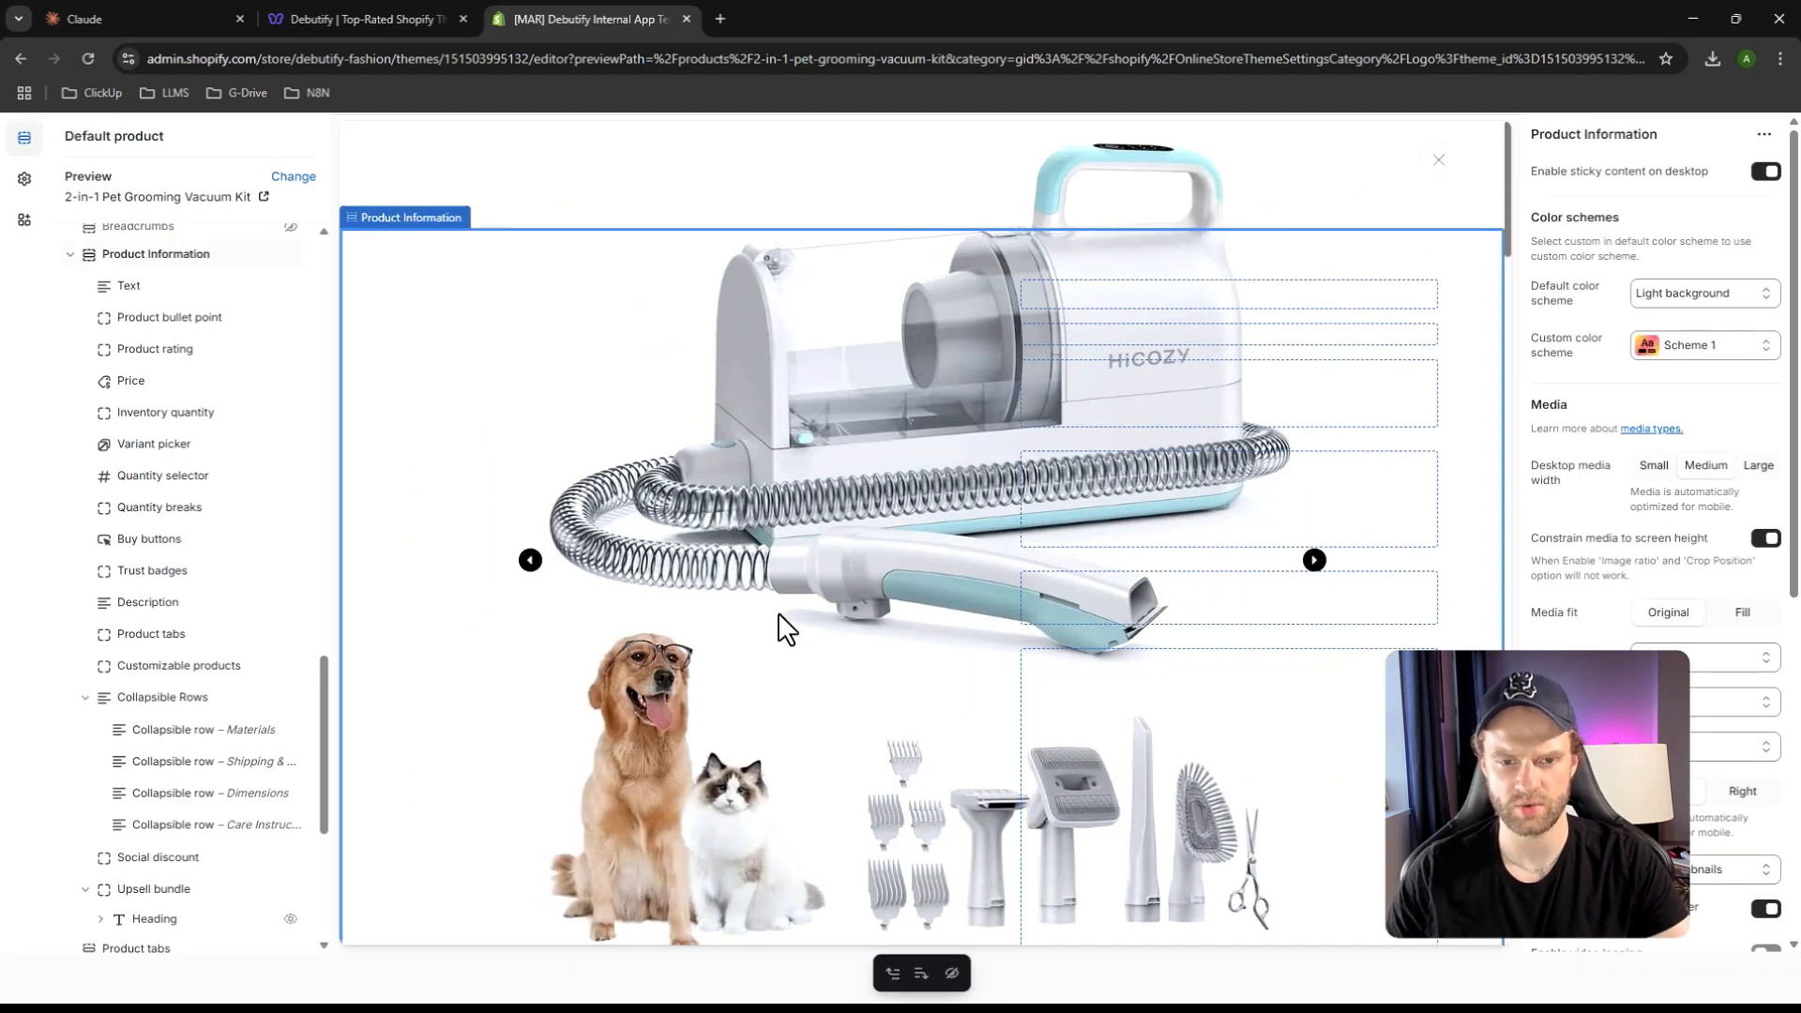
Close the enlarged product image and look through the image gallery and product details on the page
click(1442, 162)
scroll(669, 727, down, 6)
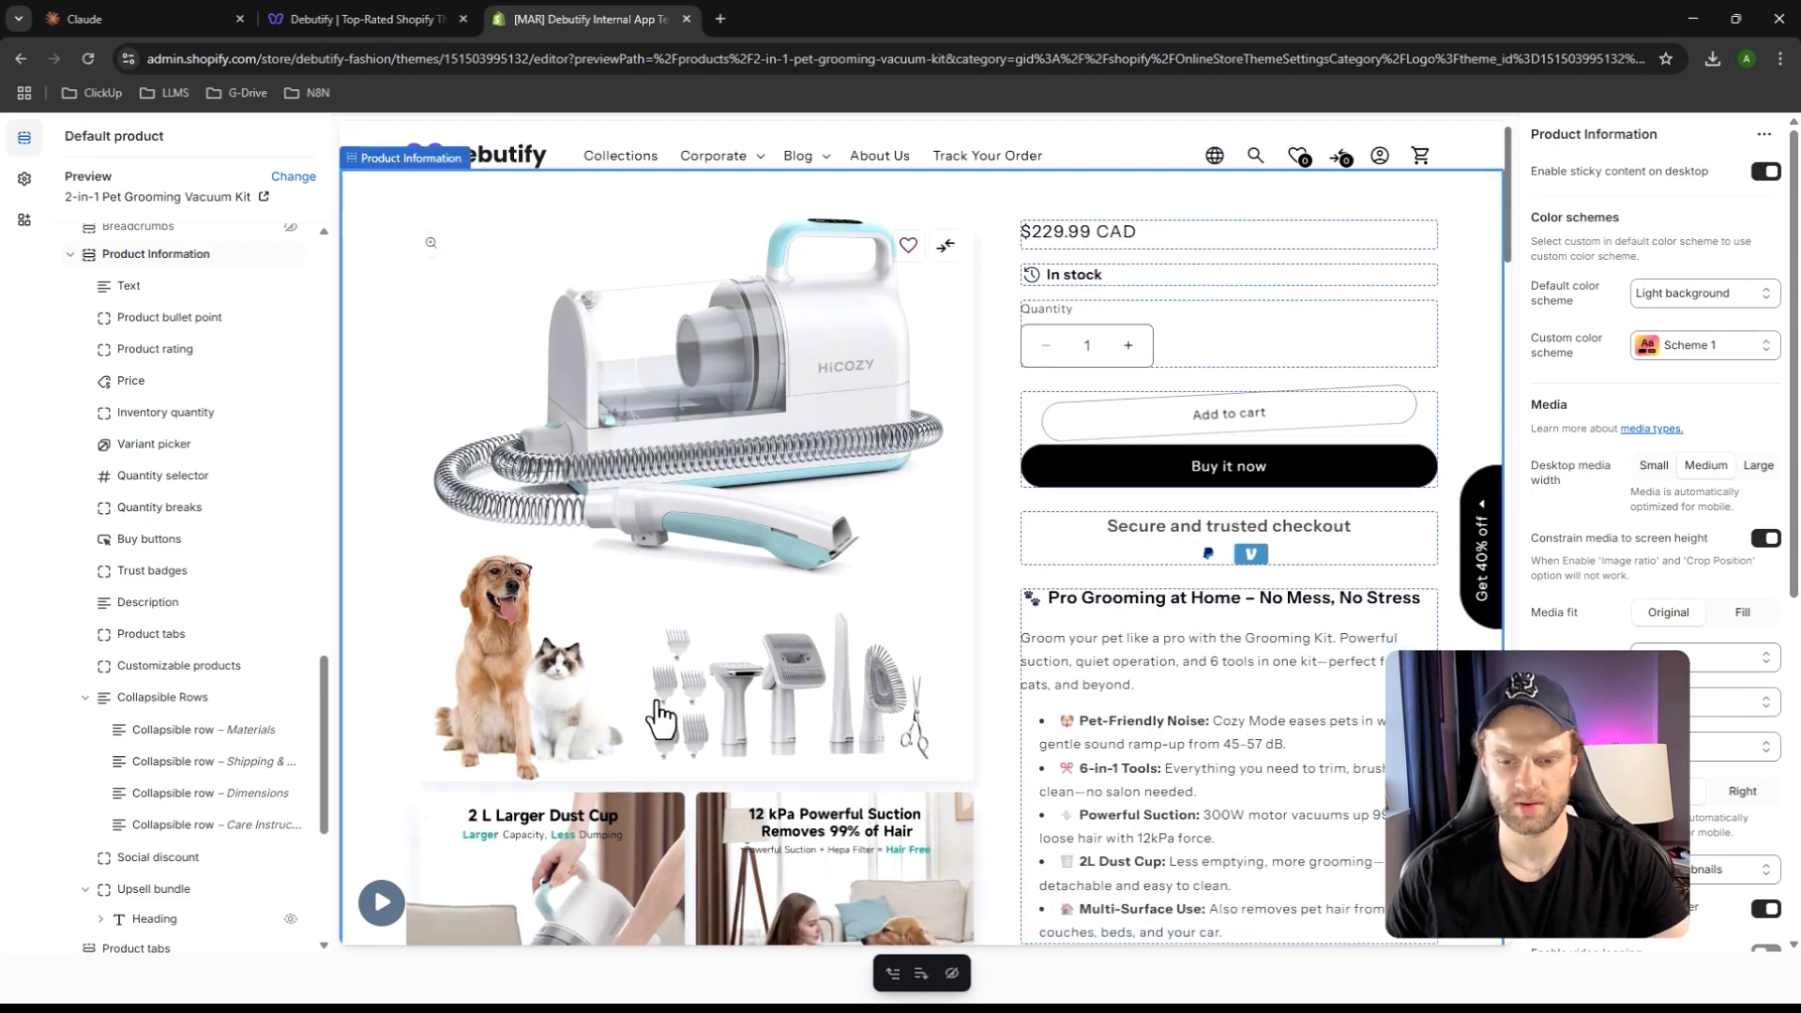
scroll(666, 725, down, 5)
scroll(666, 725, up, 9)
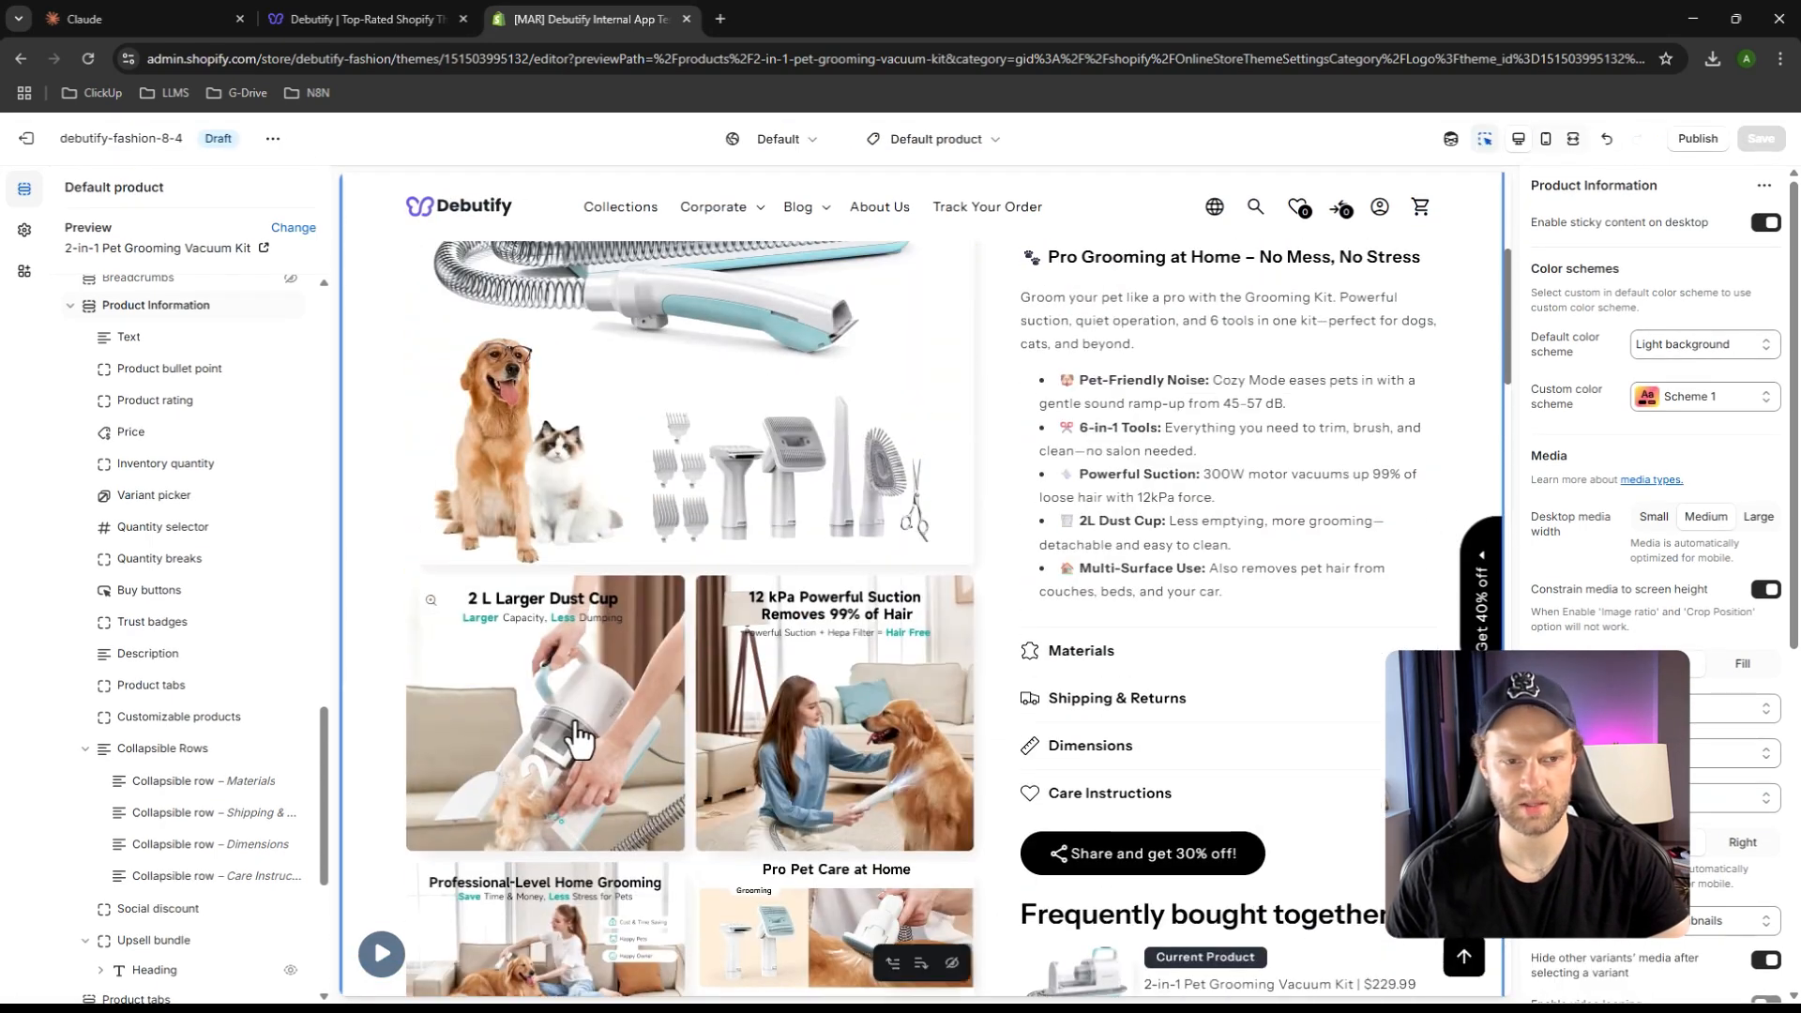
Switch the preview to mobile and check how the main product image opens enlarged and closes
click(1546, 139)
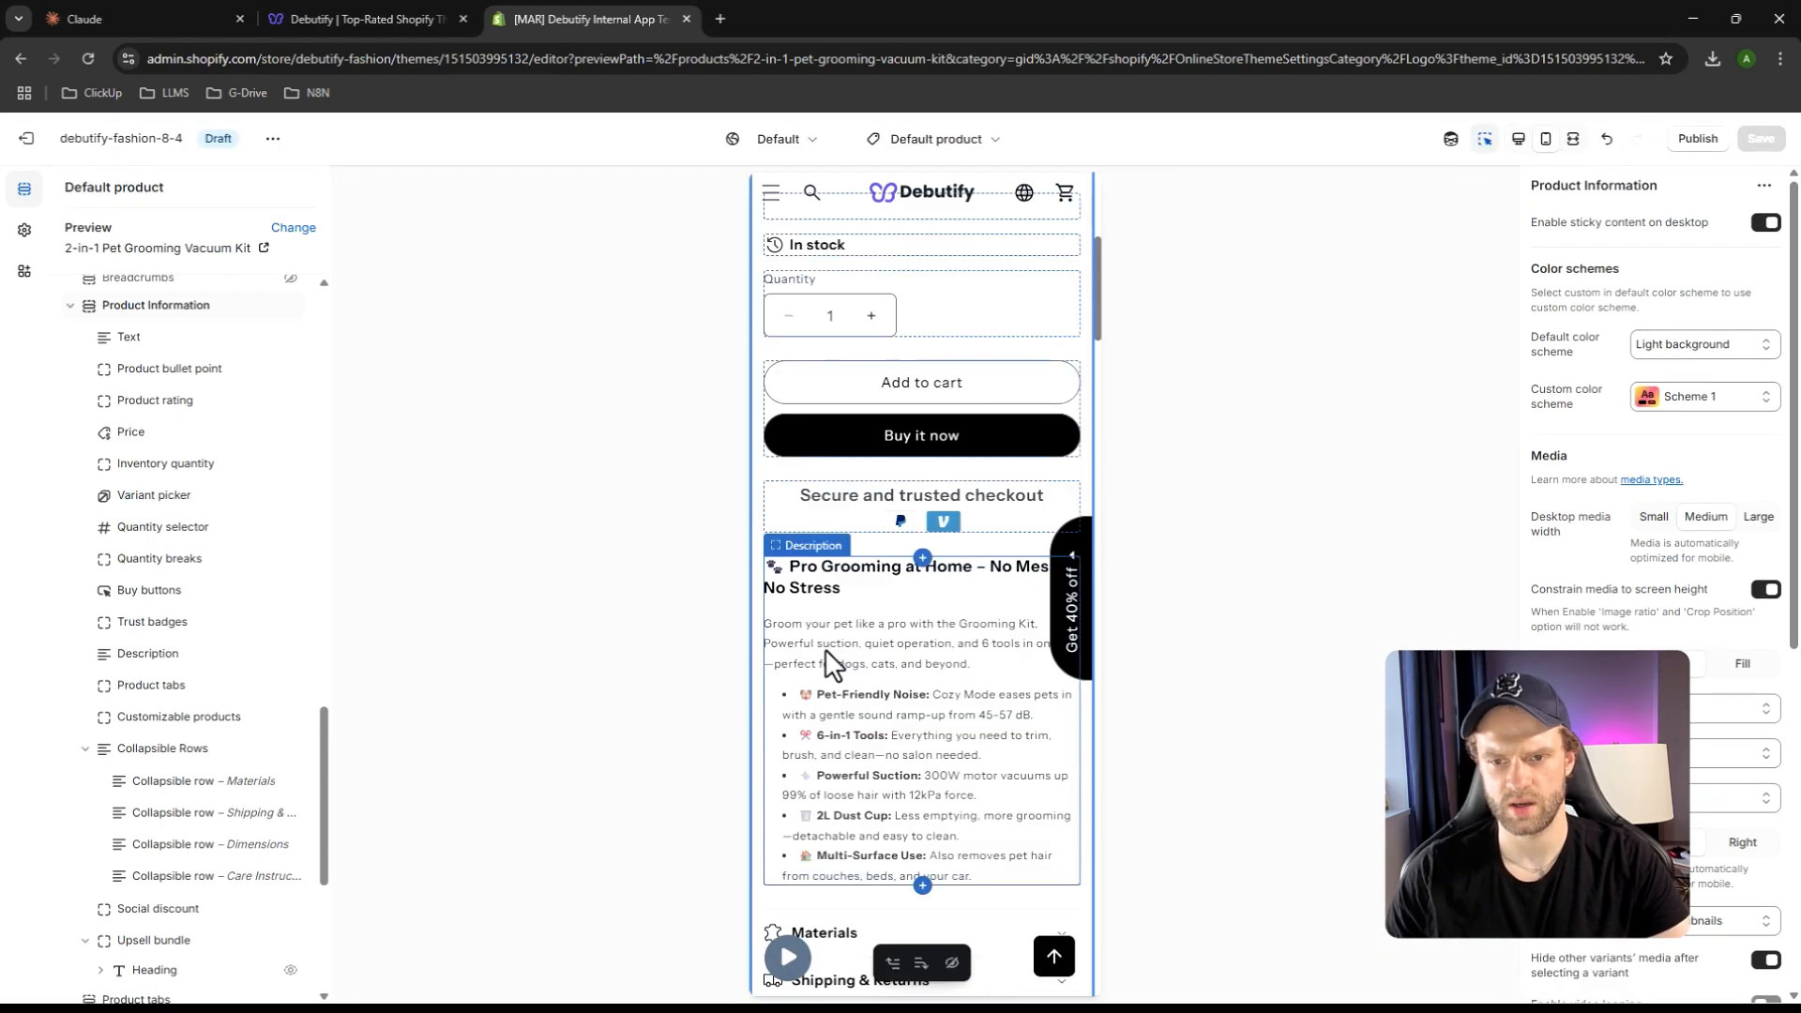
click(862, 631)
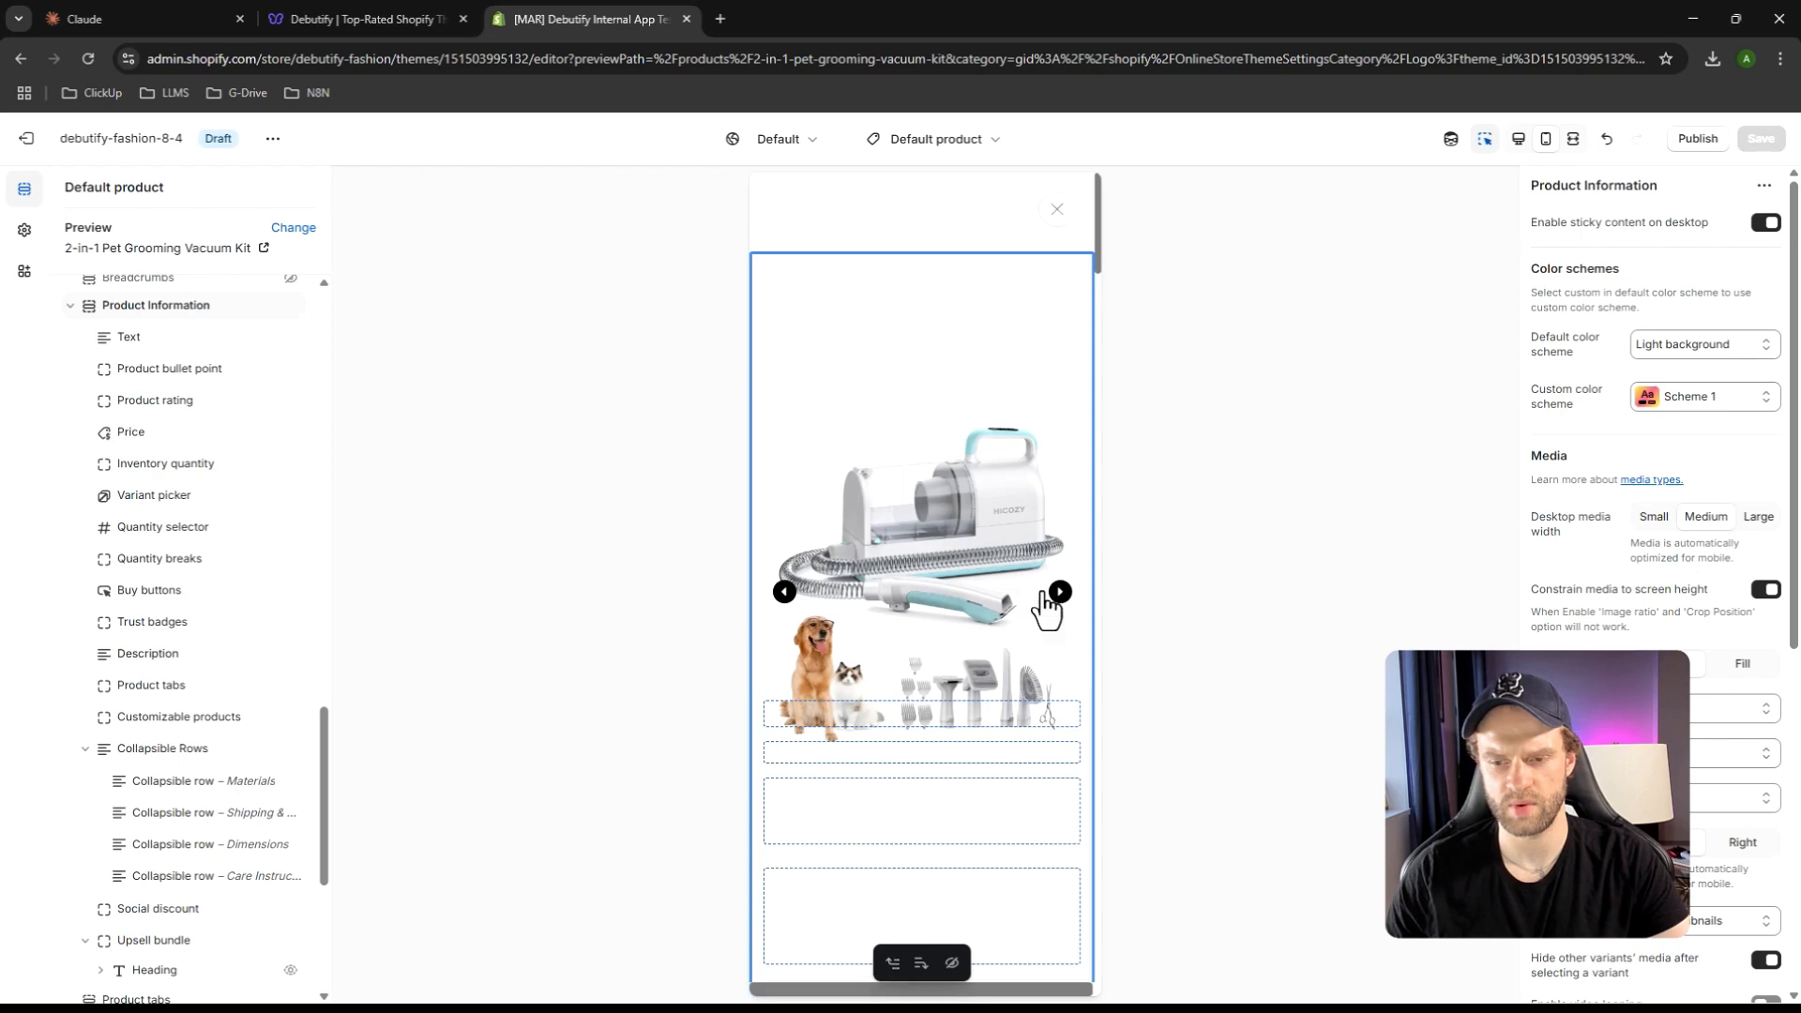
click(1061, 223)
click(935, 442)
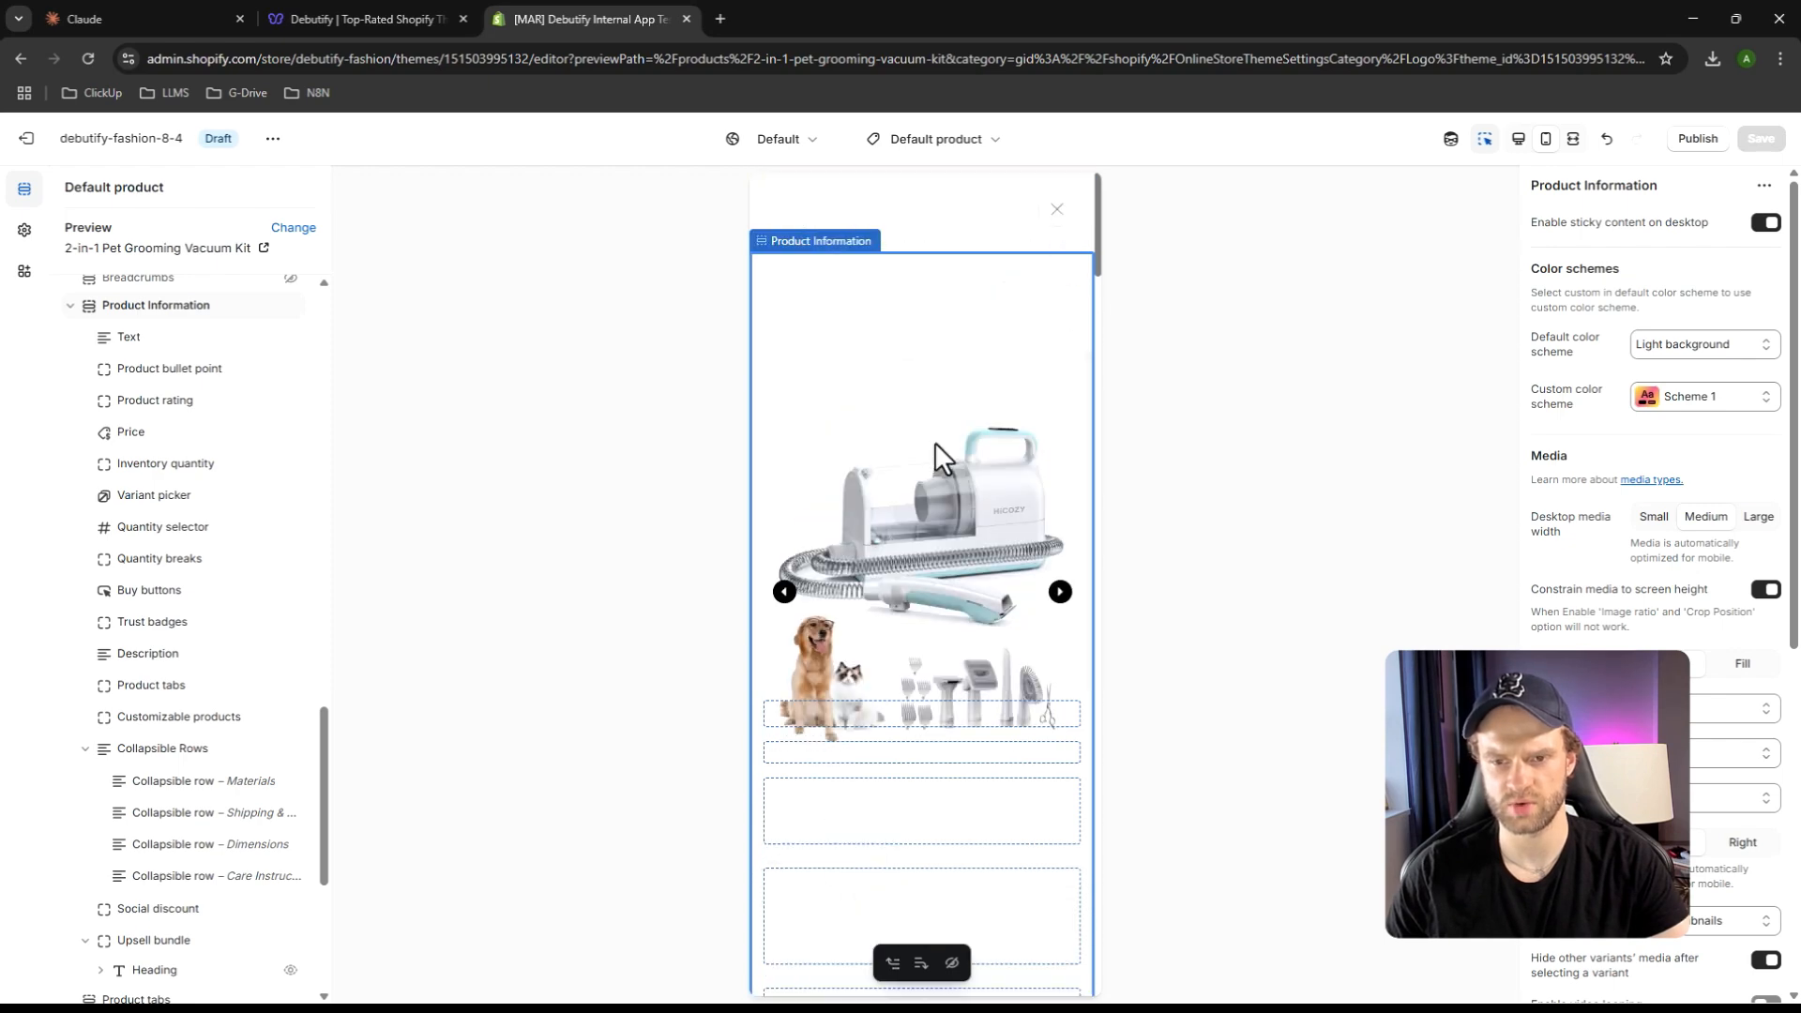
click(1060, 223)
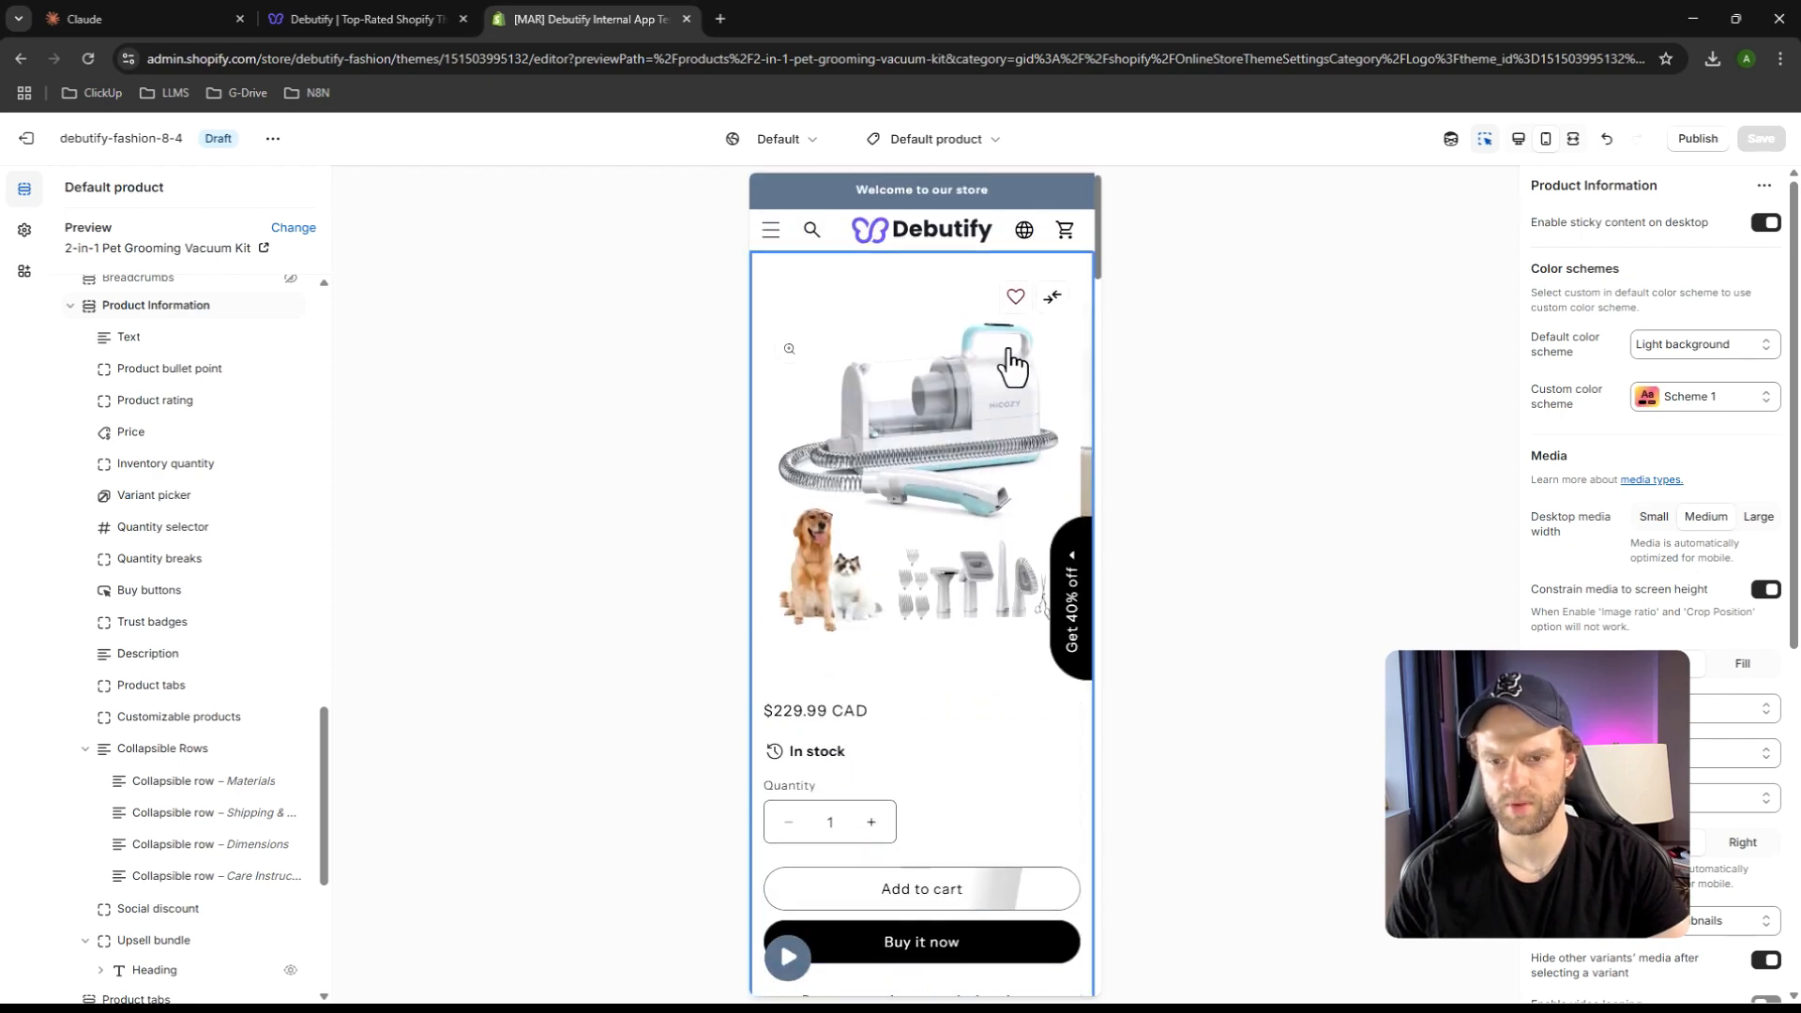
Open the draft theme's product page in a separate browser tab and show the browser's developer tools
click(272, 138)
click(277, 315)
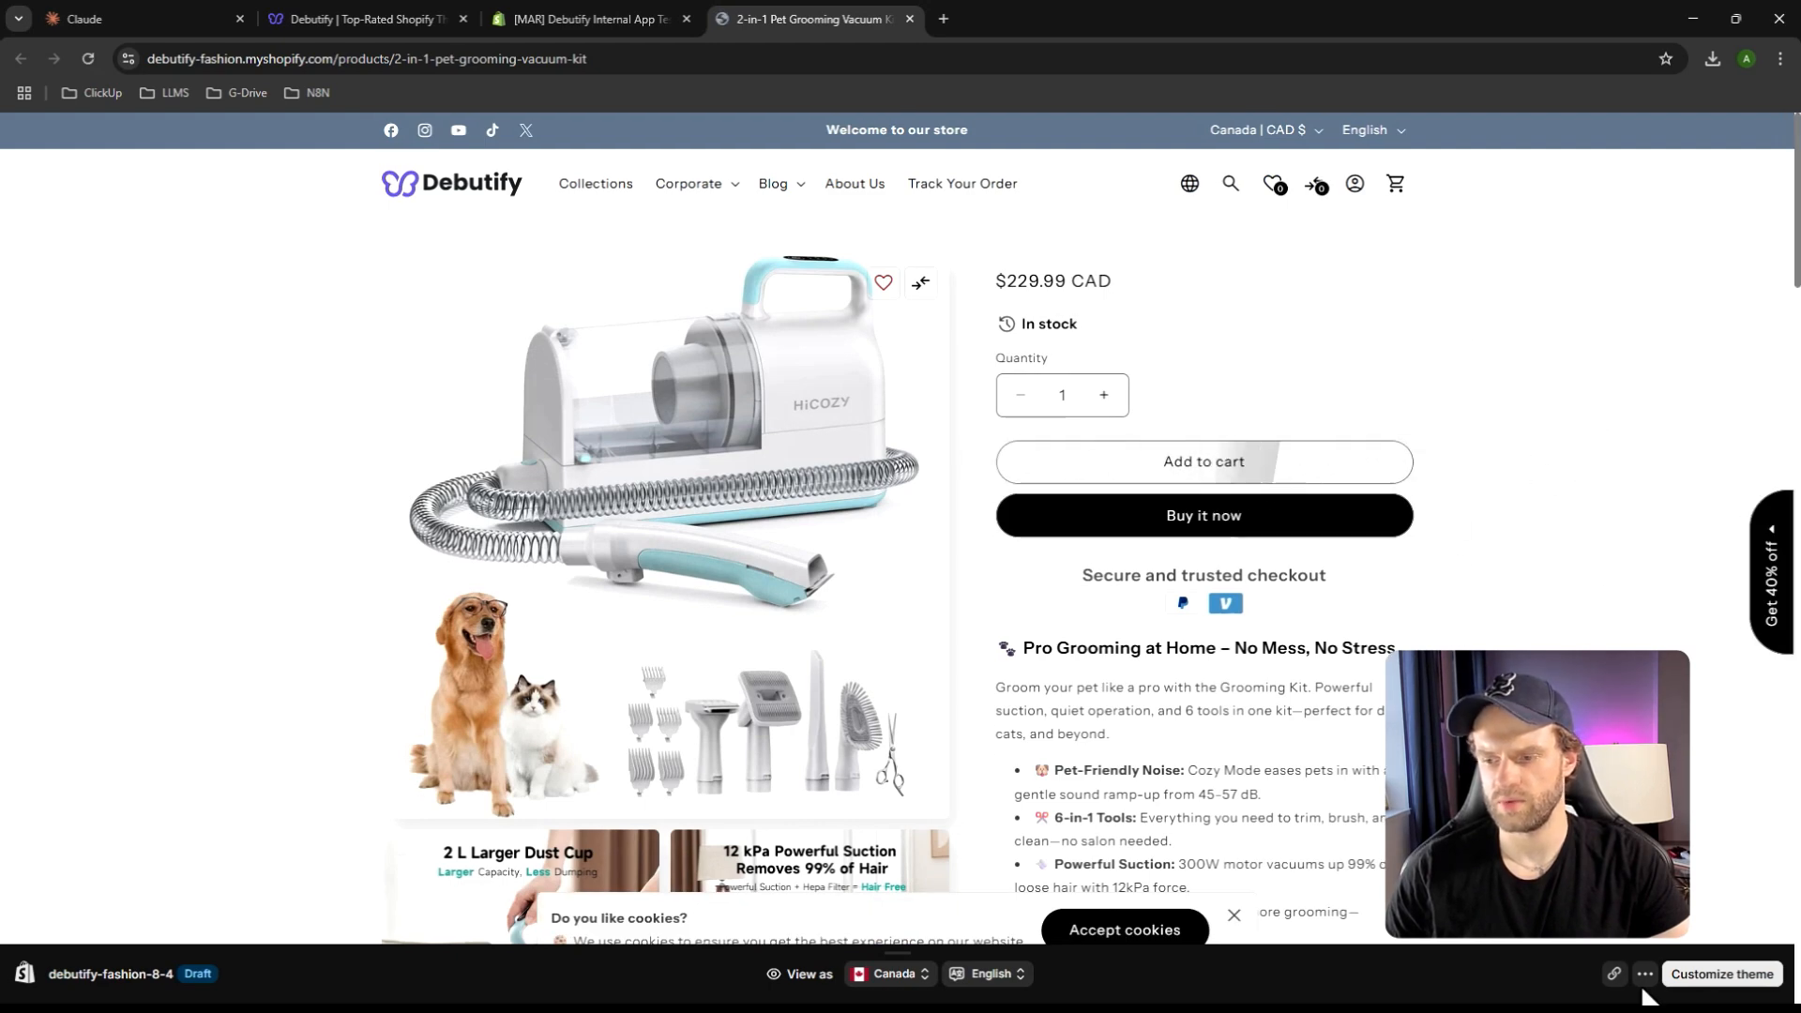
click(1779, 58)
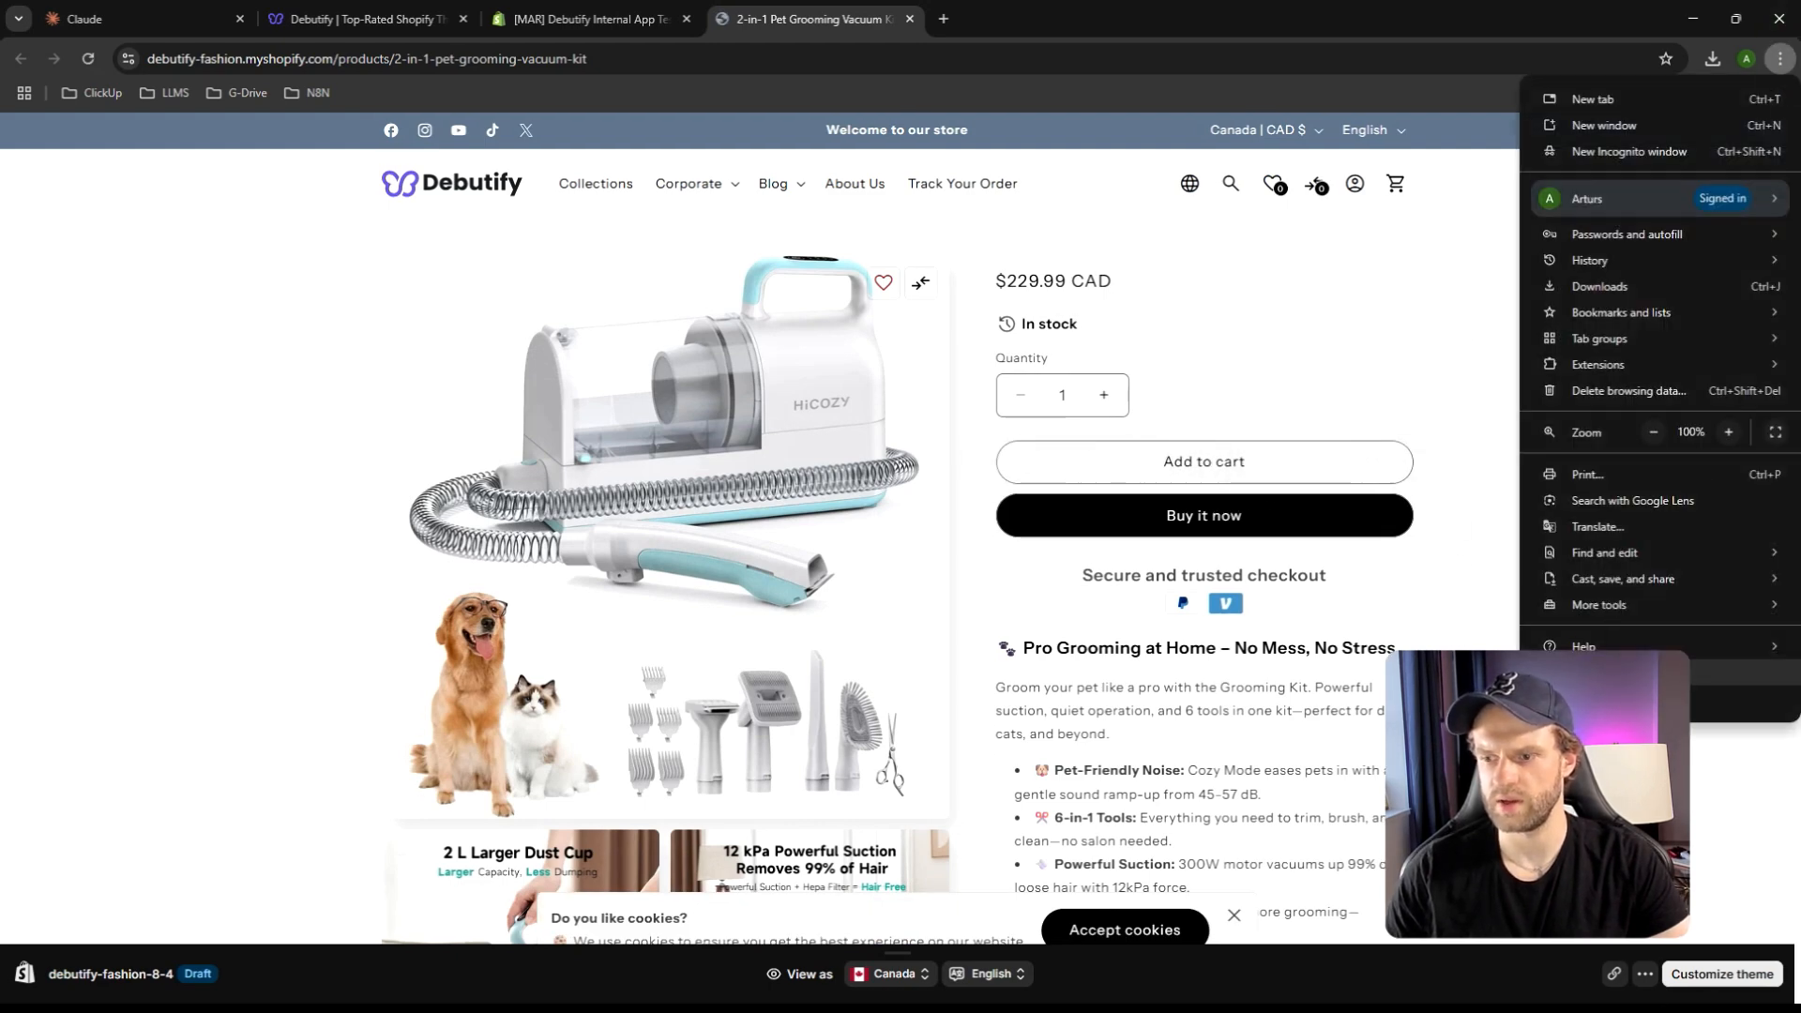
mouse_move(1599, 605)
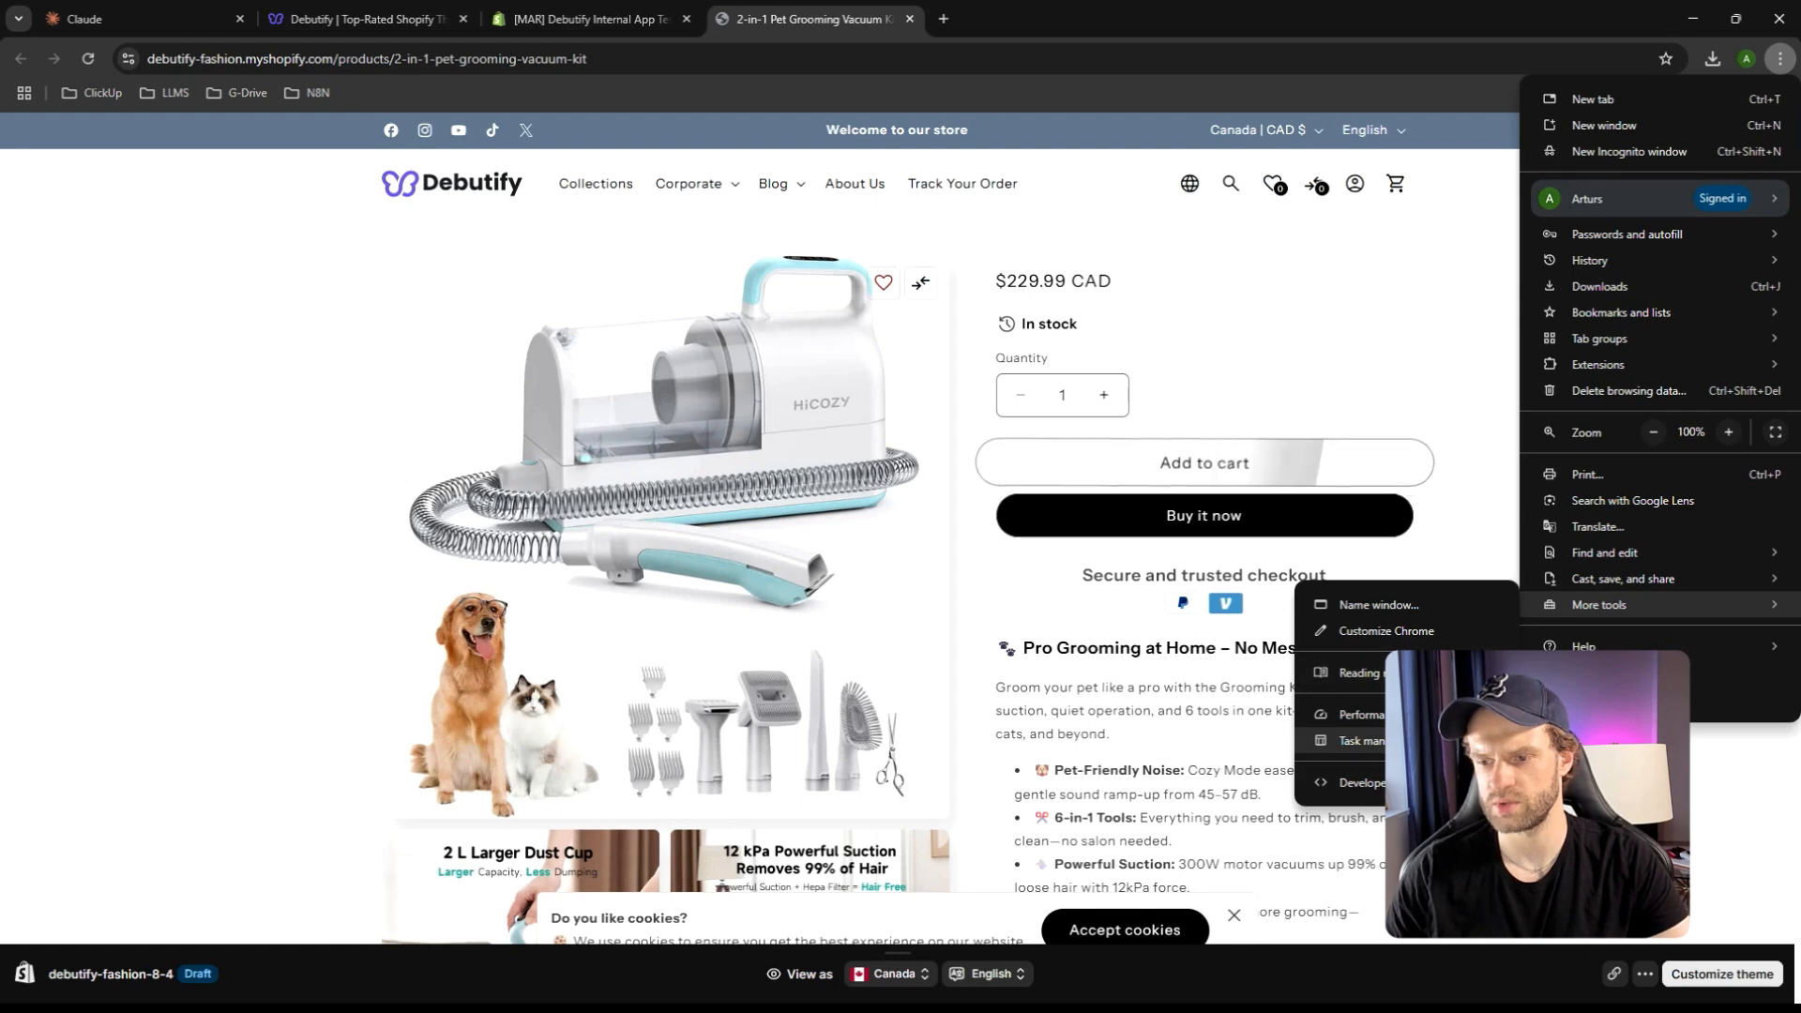
click(1332, 784)
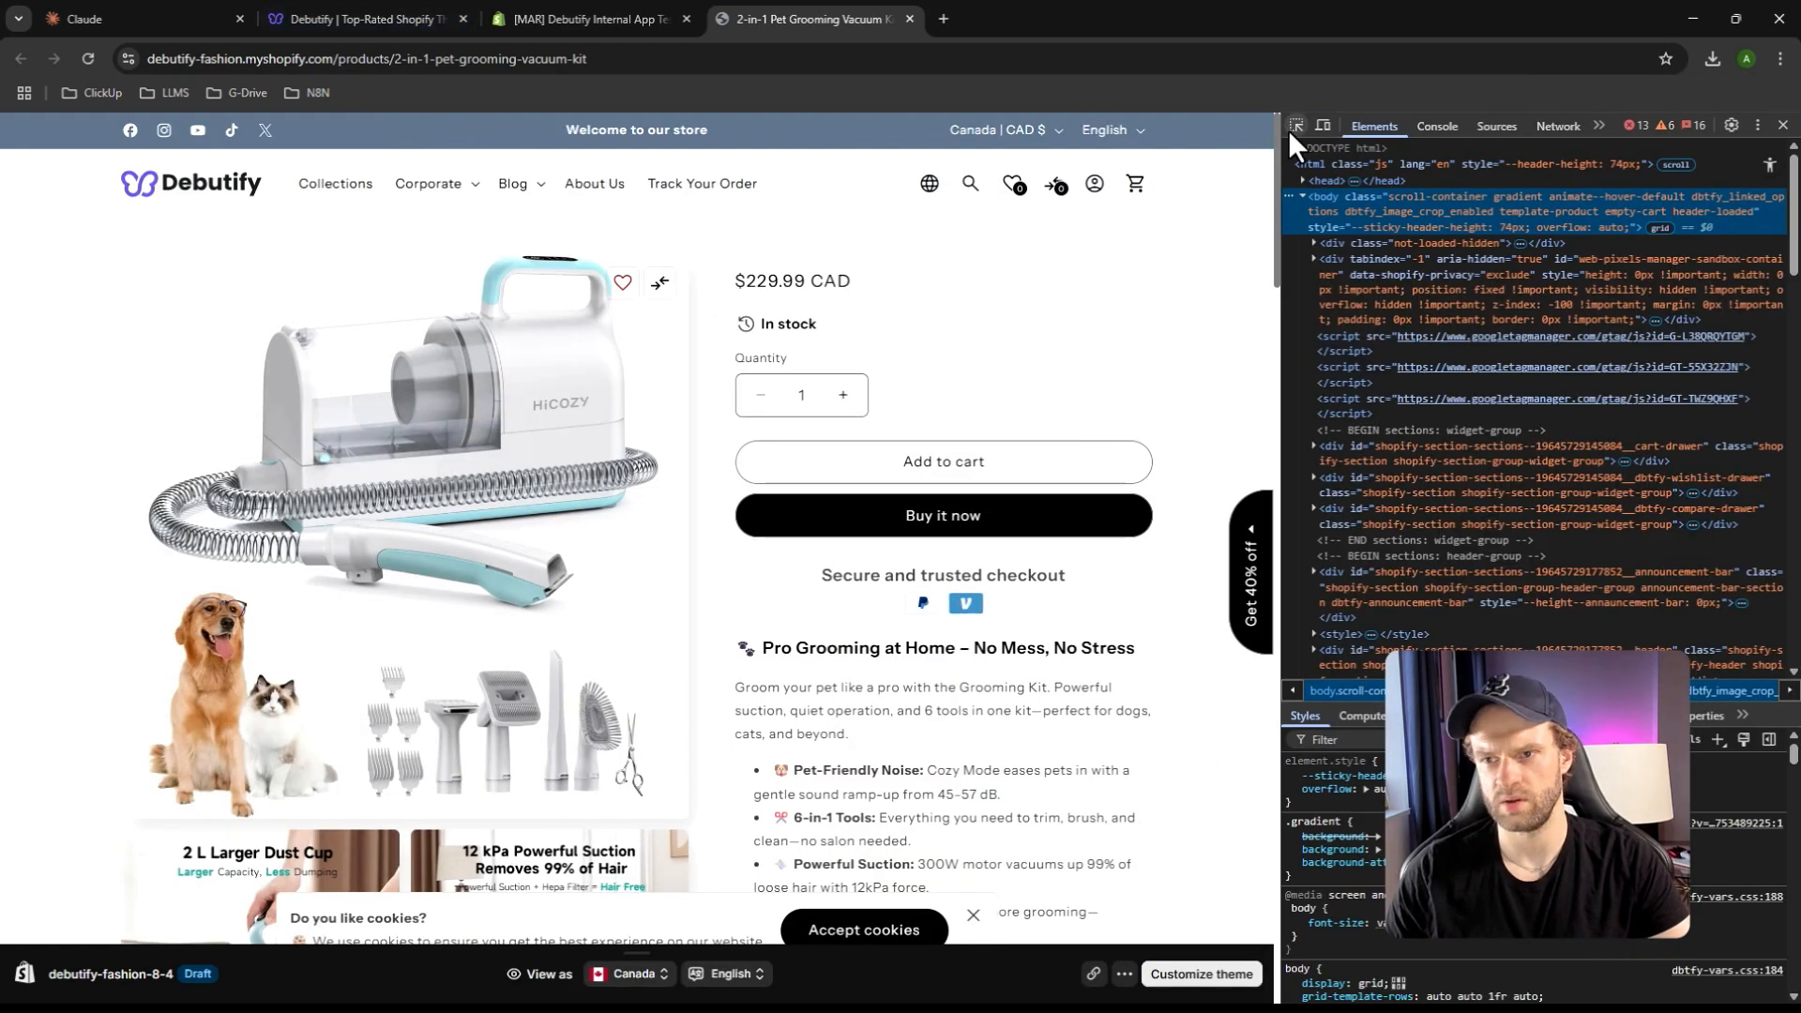
Emulate a mobile screen and swipe through the product image gallery, dismissing the newsletter popup, then close the developer tools
click(1322, 126)
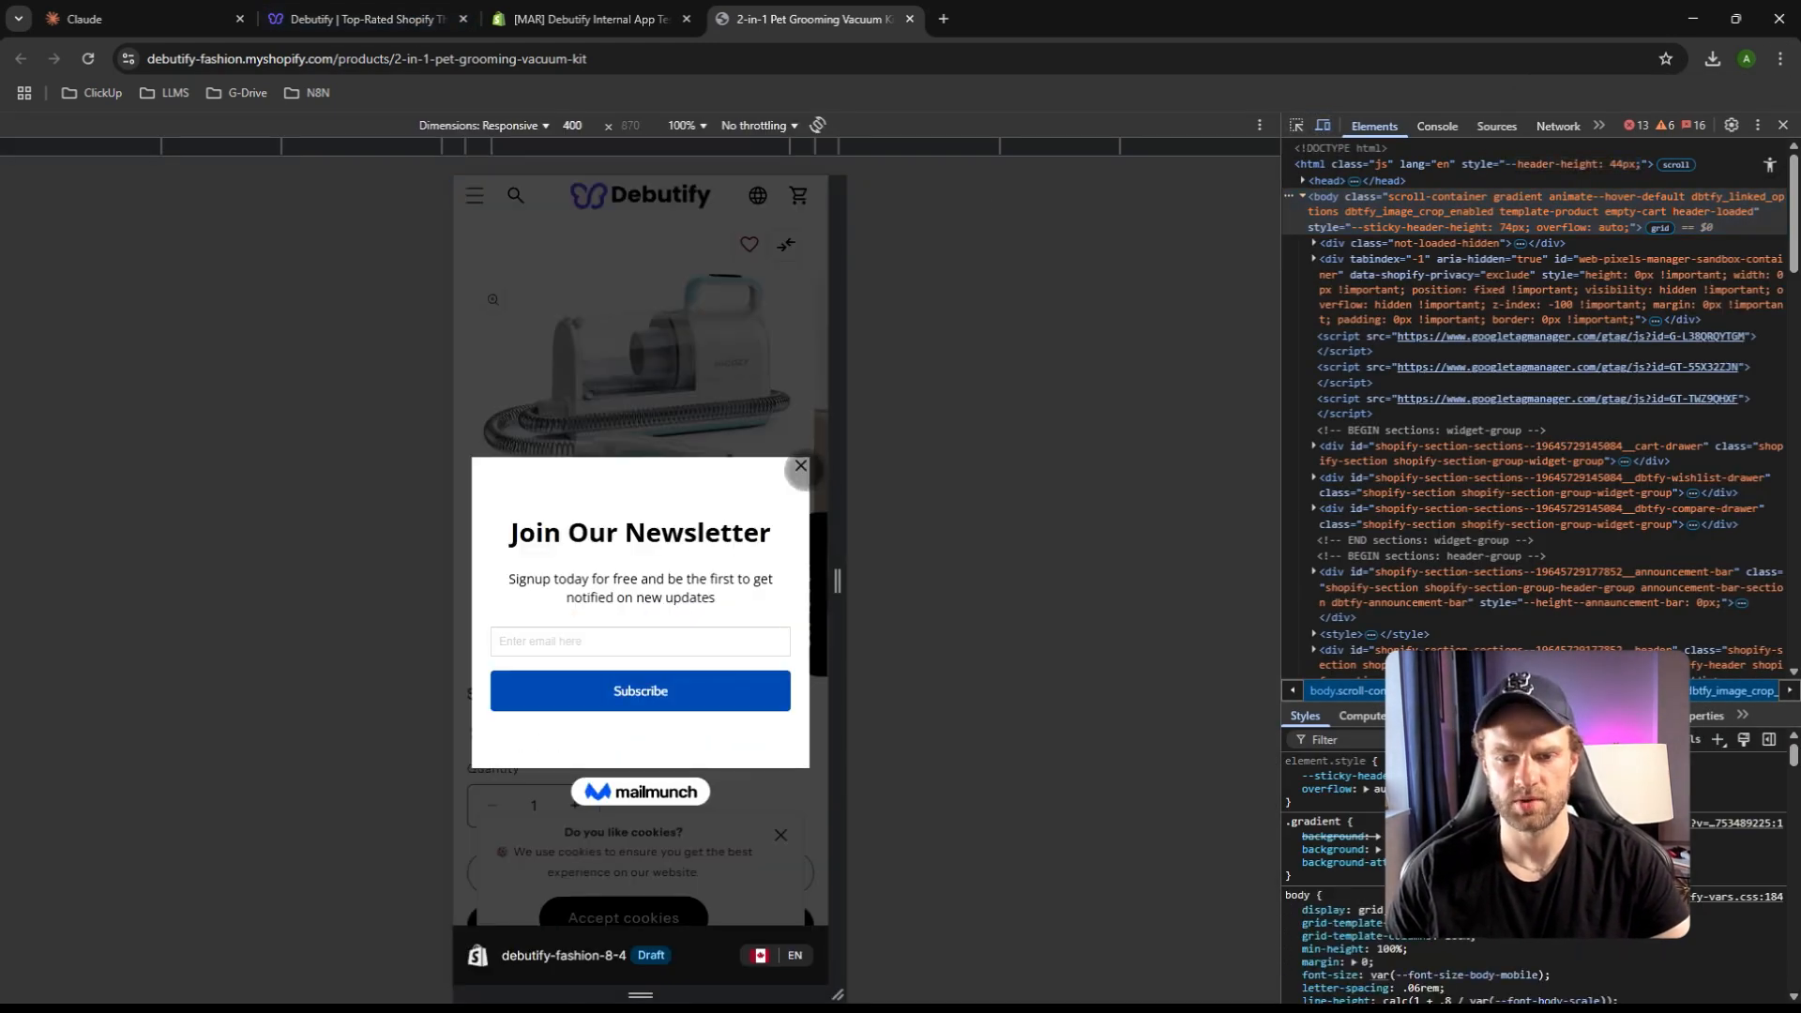
click(800, 460)
drag(800, 454, 699, 465)
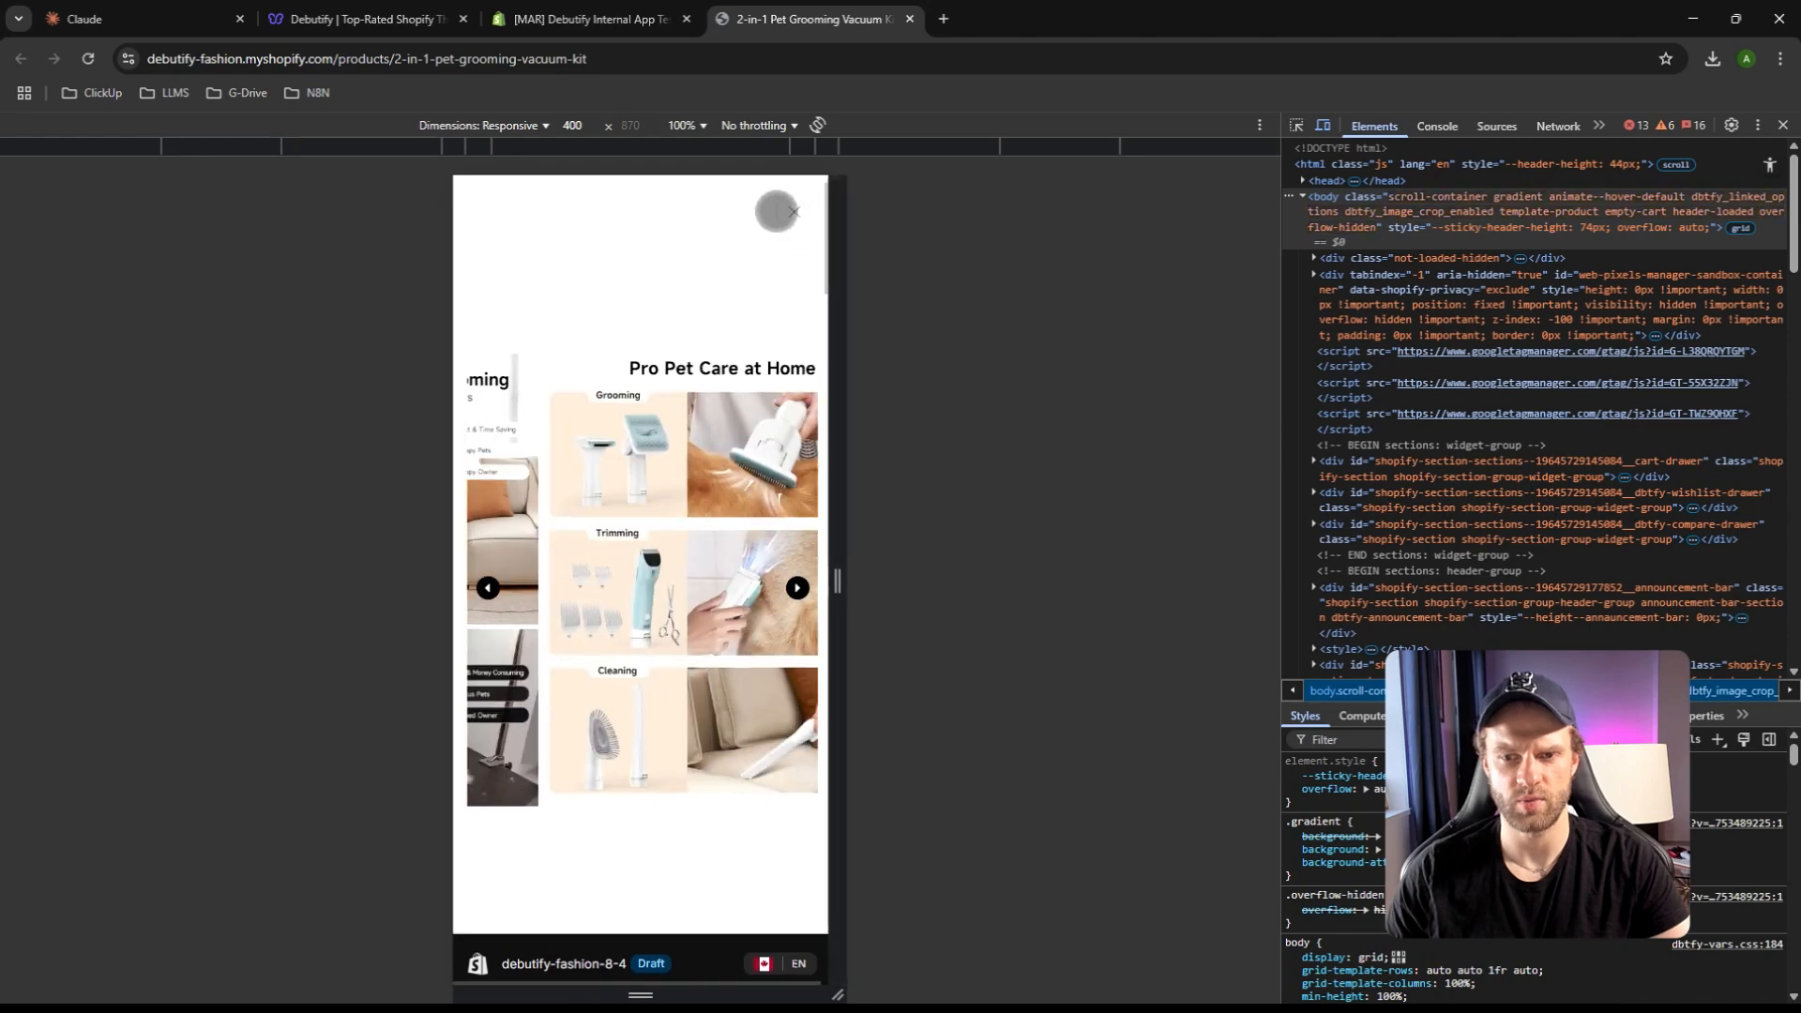
click(794, 214)
drag(734, 445, 587, 444)
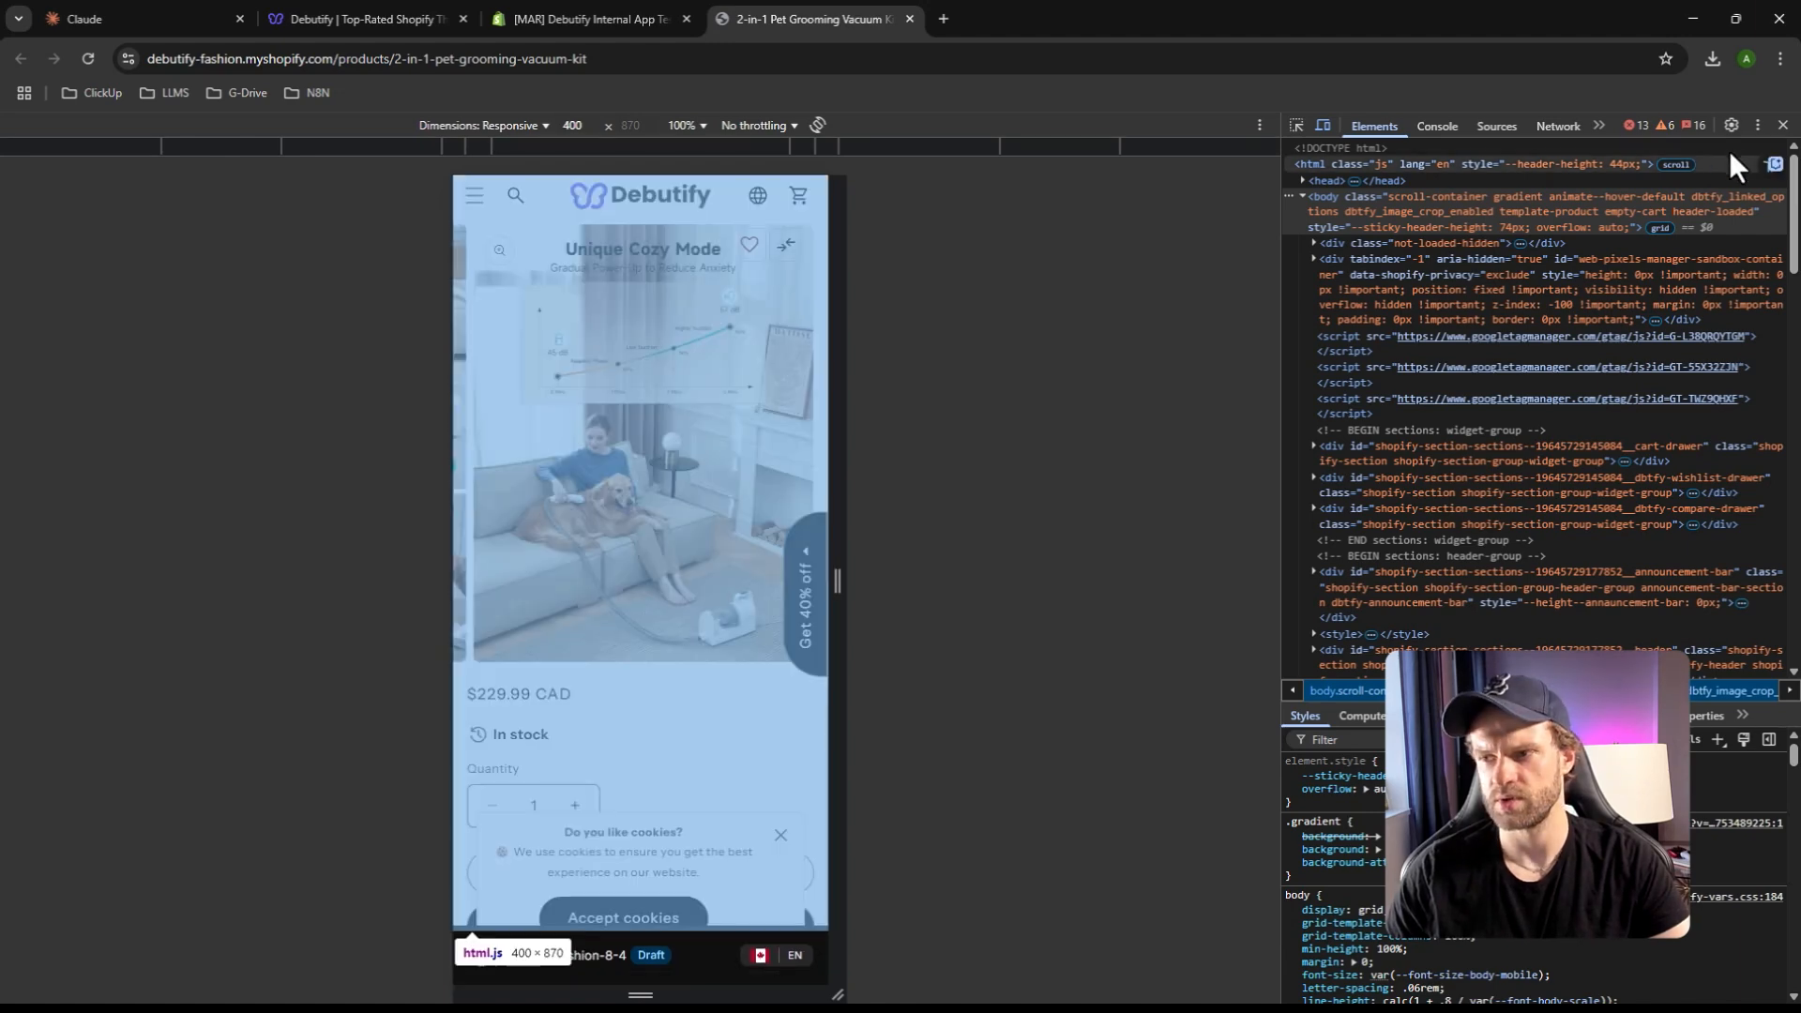
click(1783, 125)
Return to the theme editor, collapse the Logo settings and look through all theme settings categories
click(591, 18)
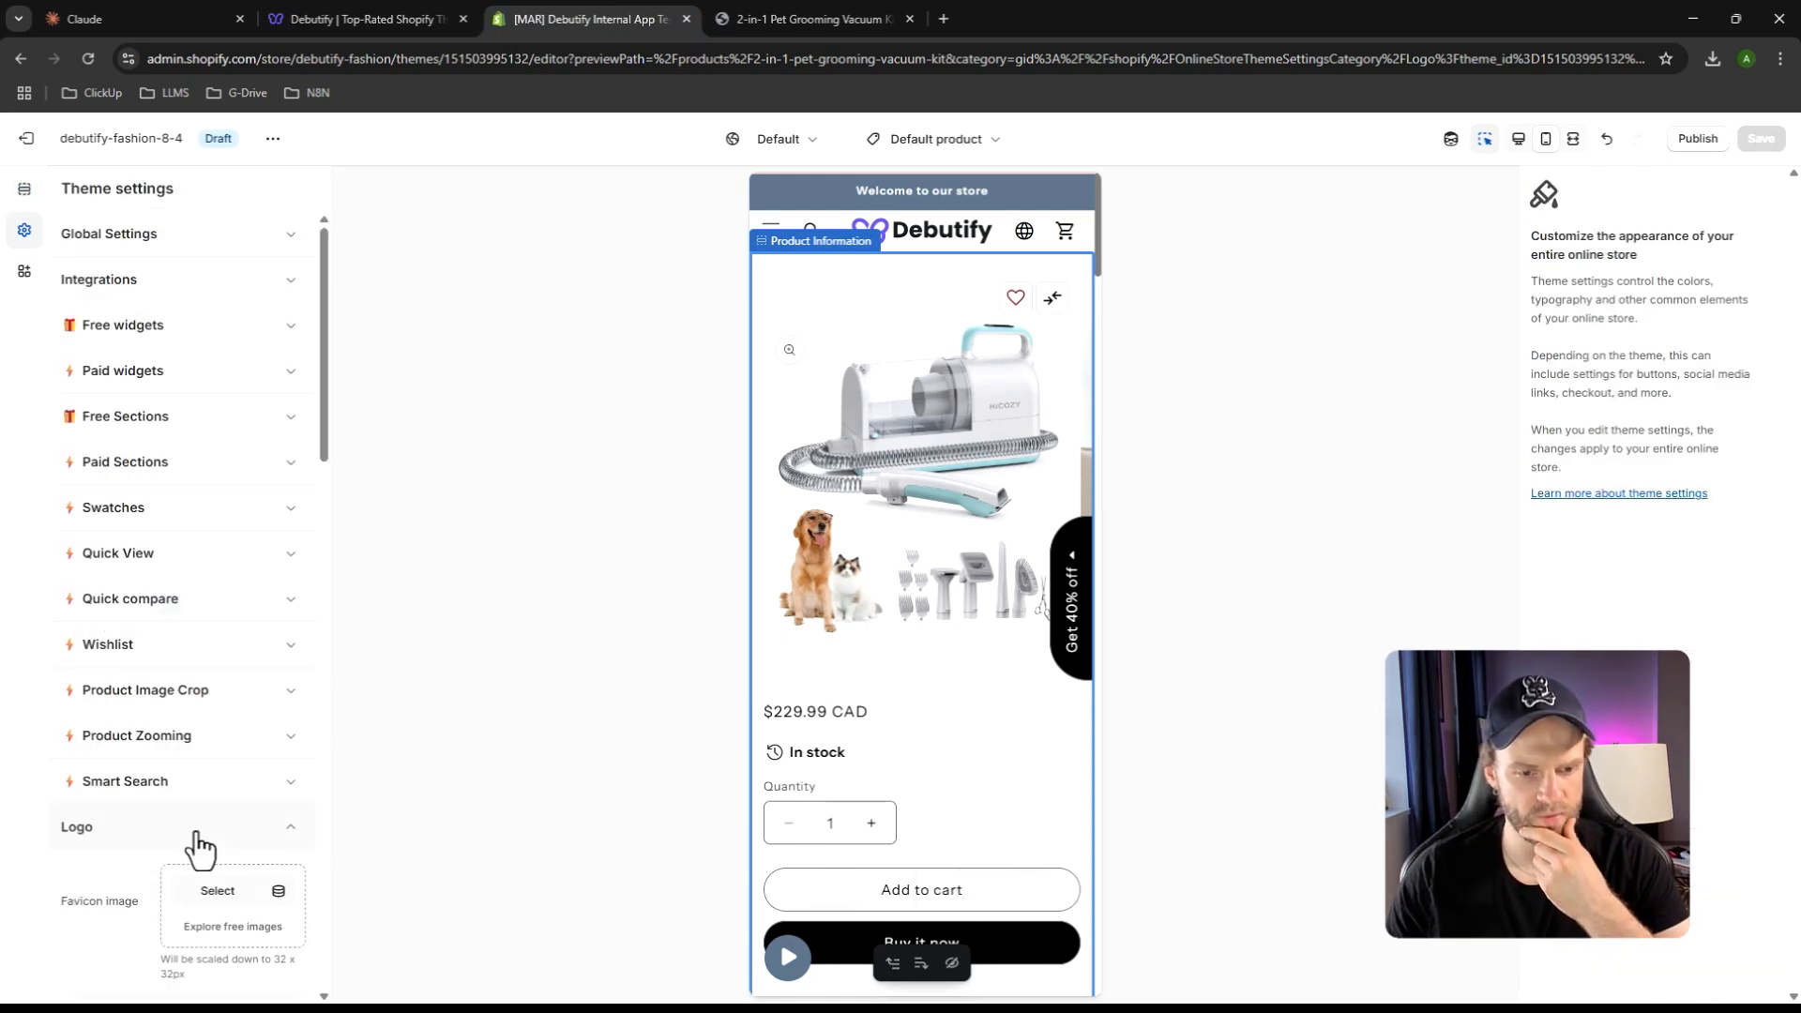
click(236, 832)
scroll(234, 844, down, 3)
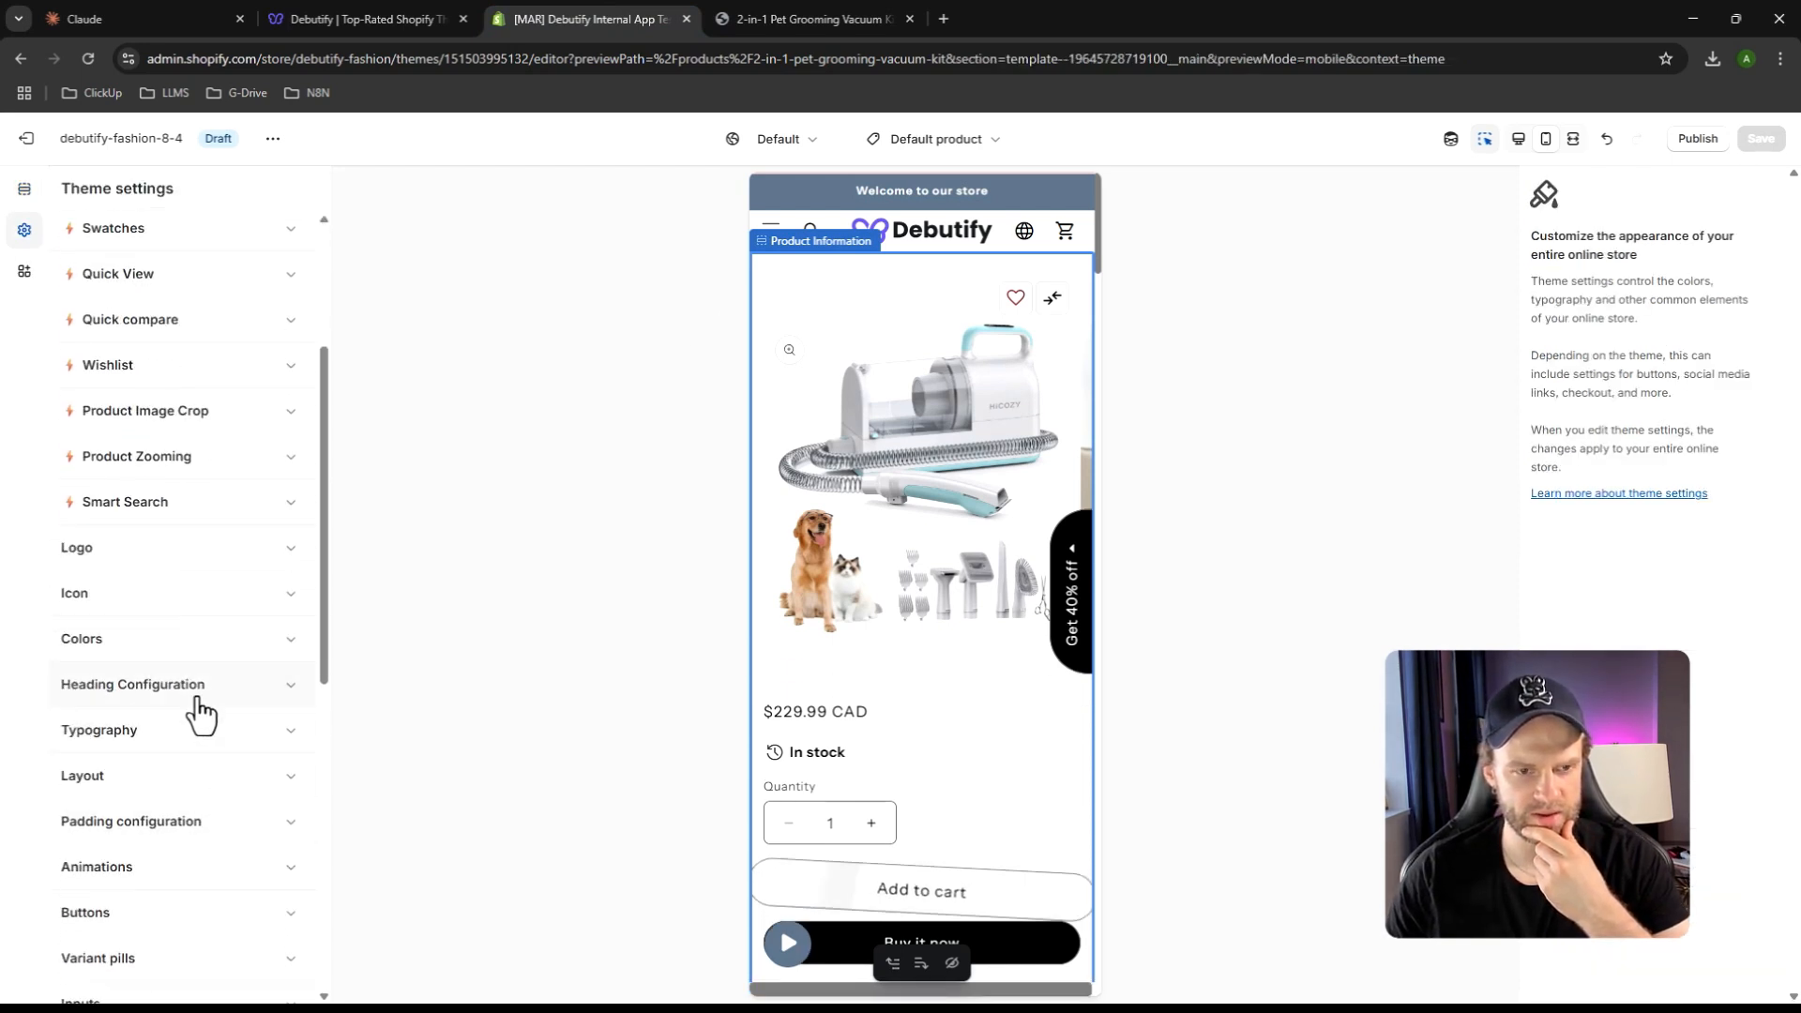
scroll(206, 713, up, 3)
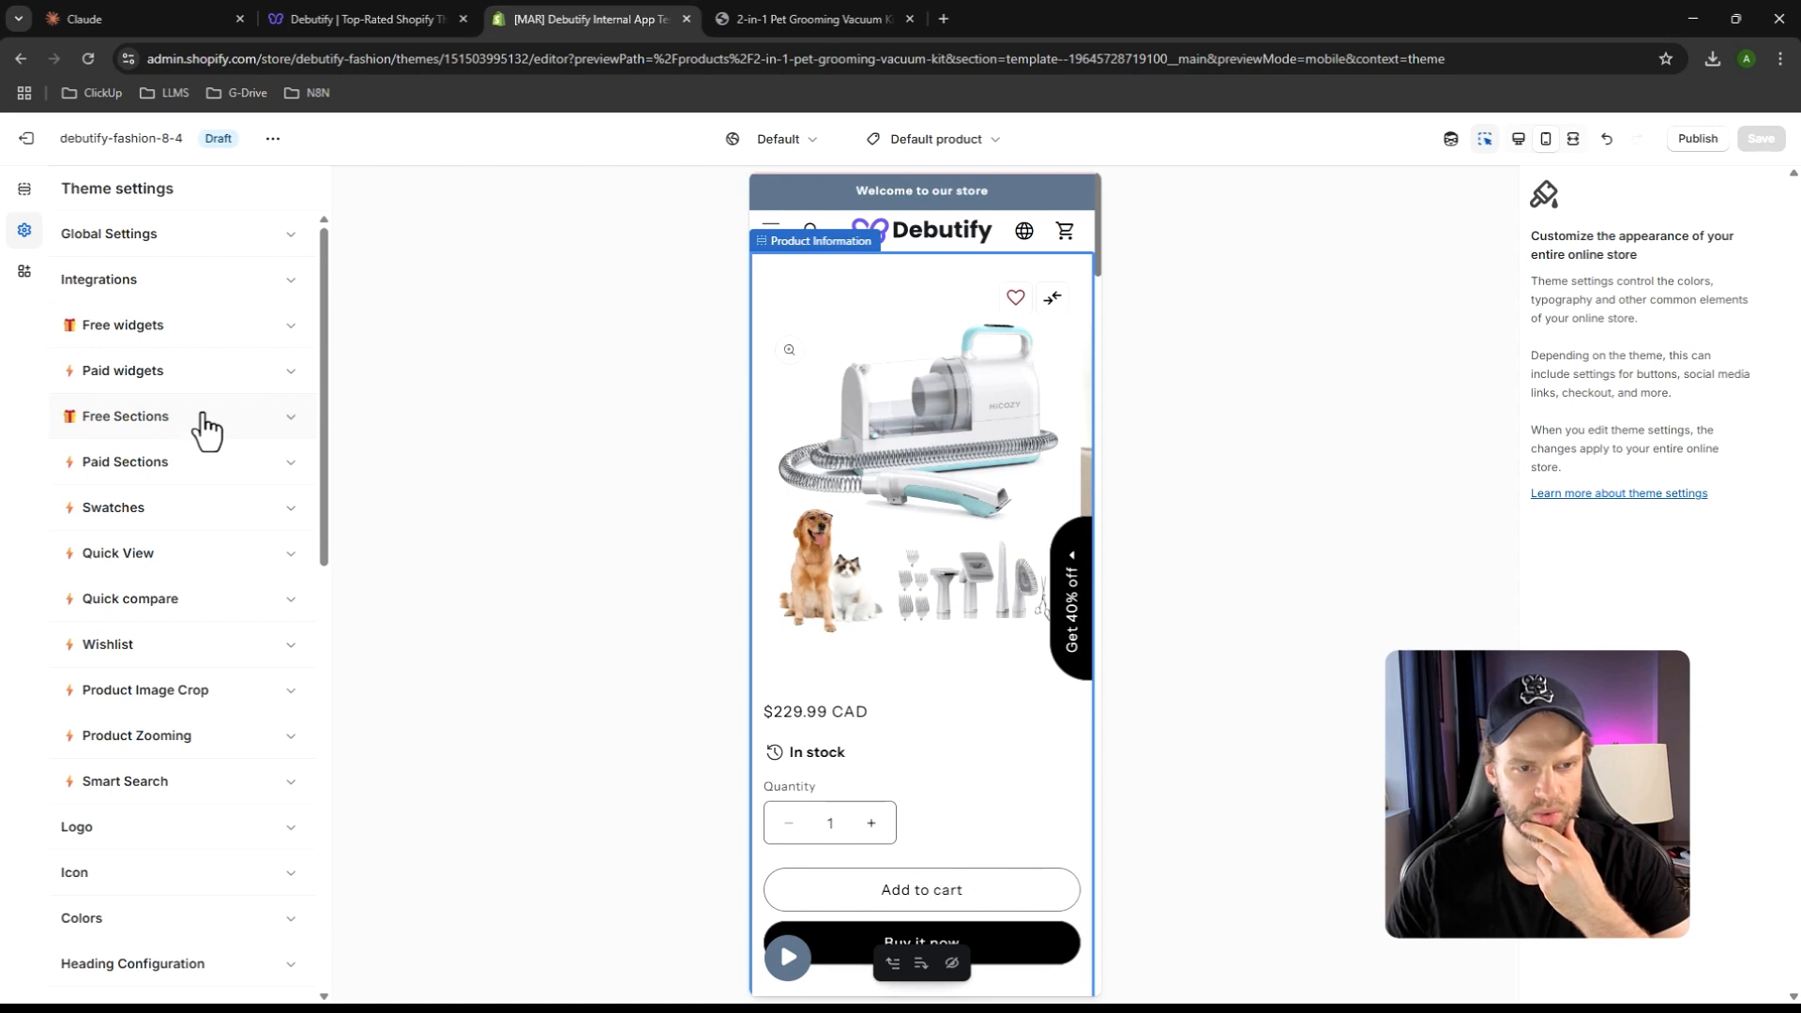
scroll(204, 582, down, 10)
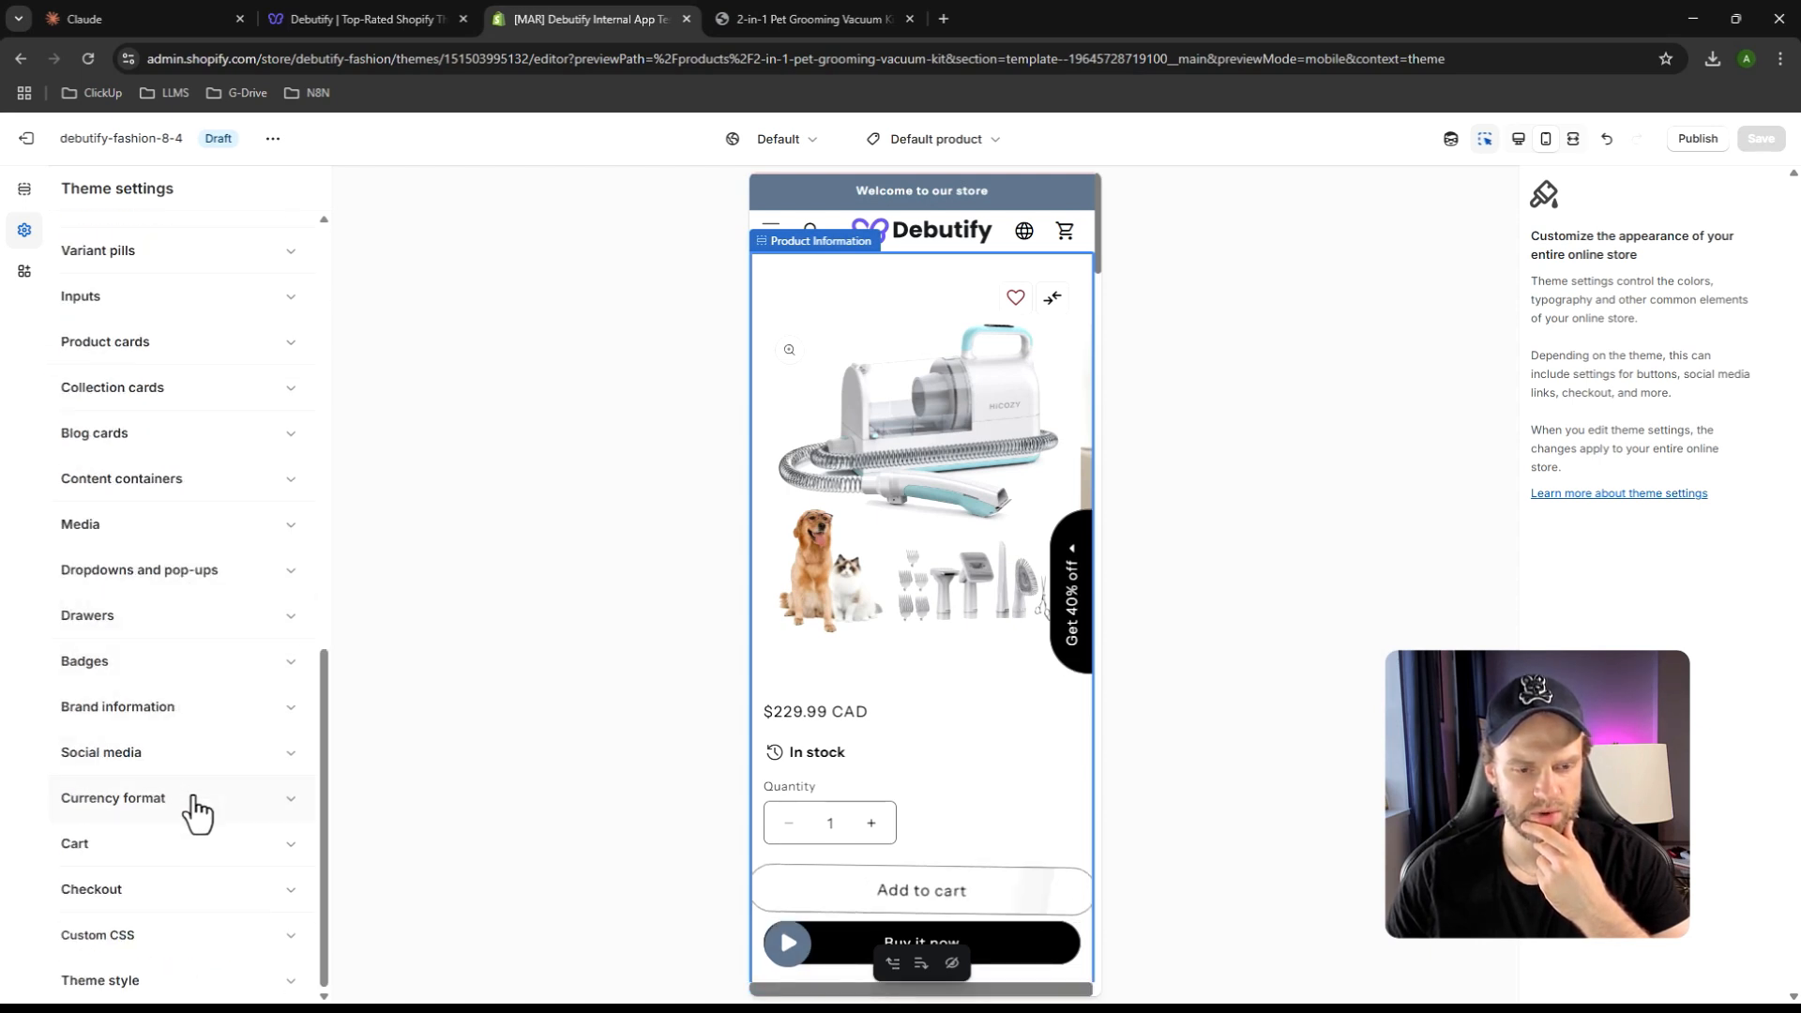
scroll(200, 826, up, 2)
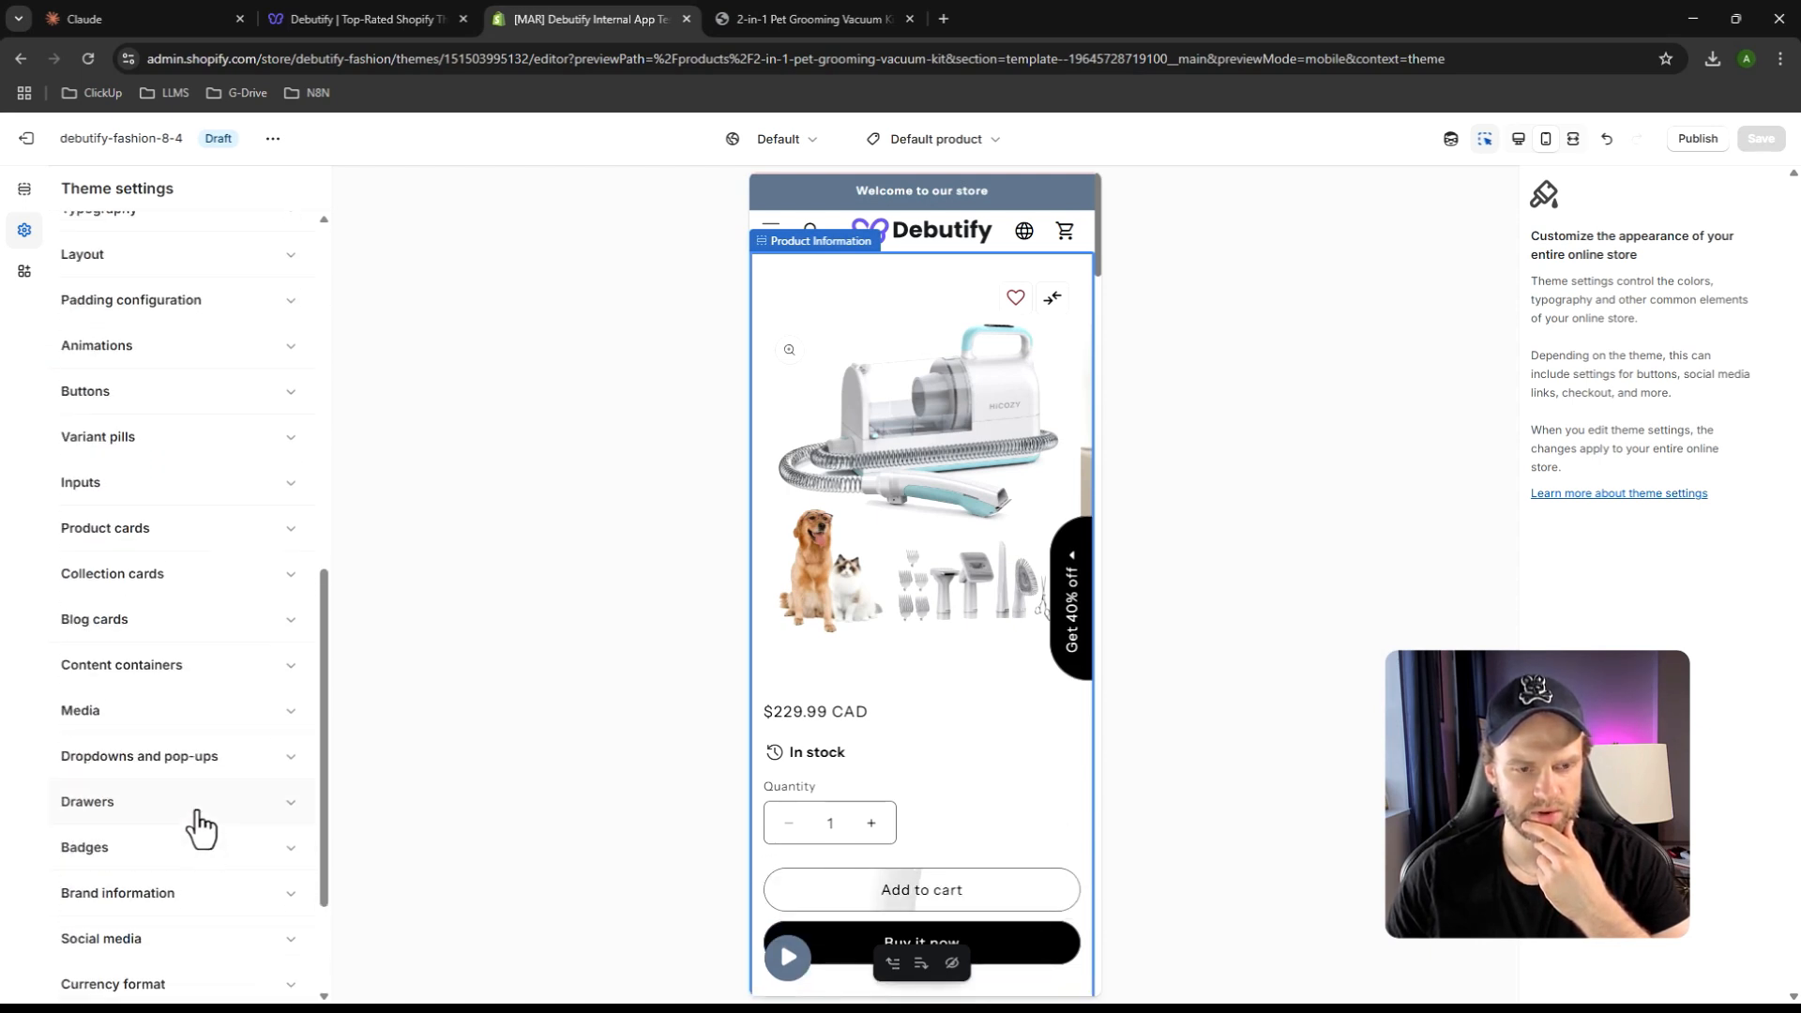
click(214, 593)
click(221, 591)
scroll(213, 619, up, 3)
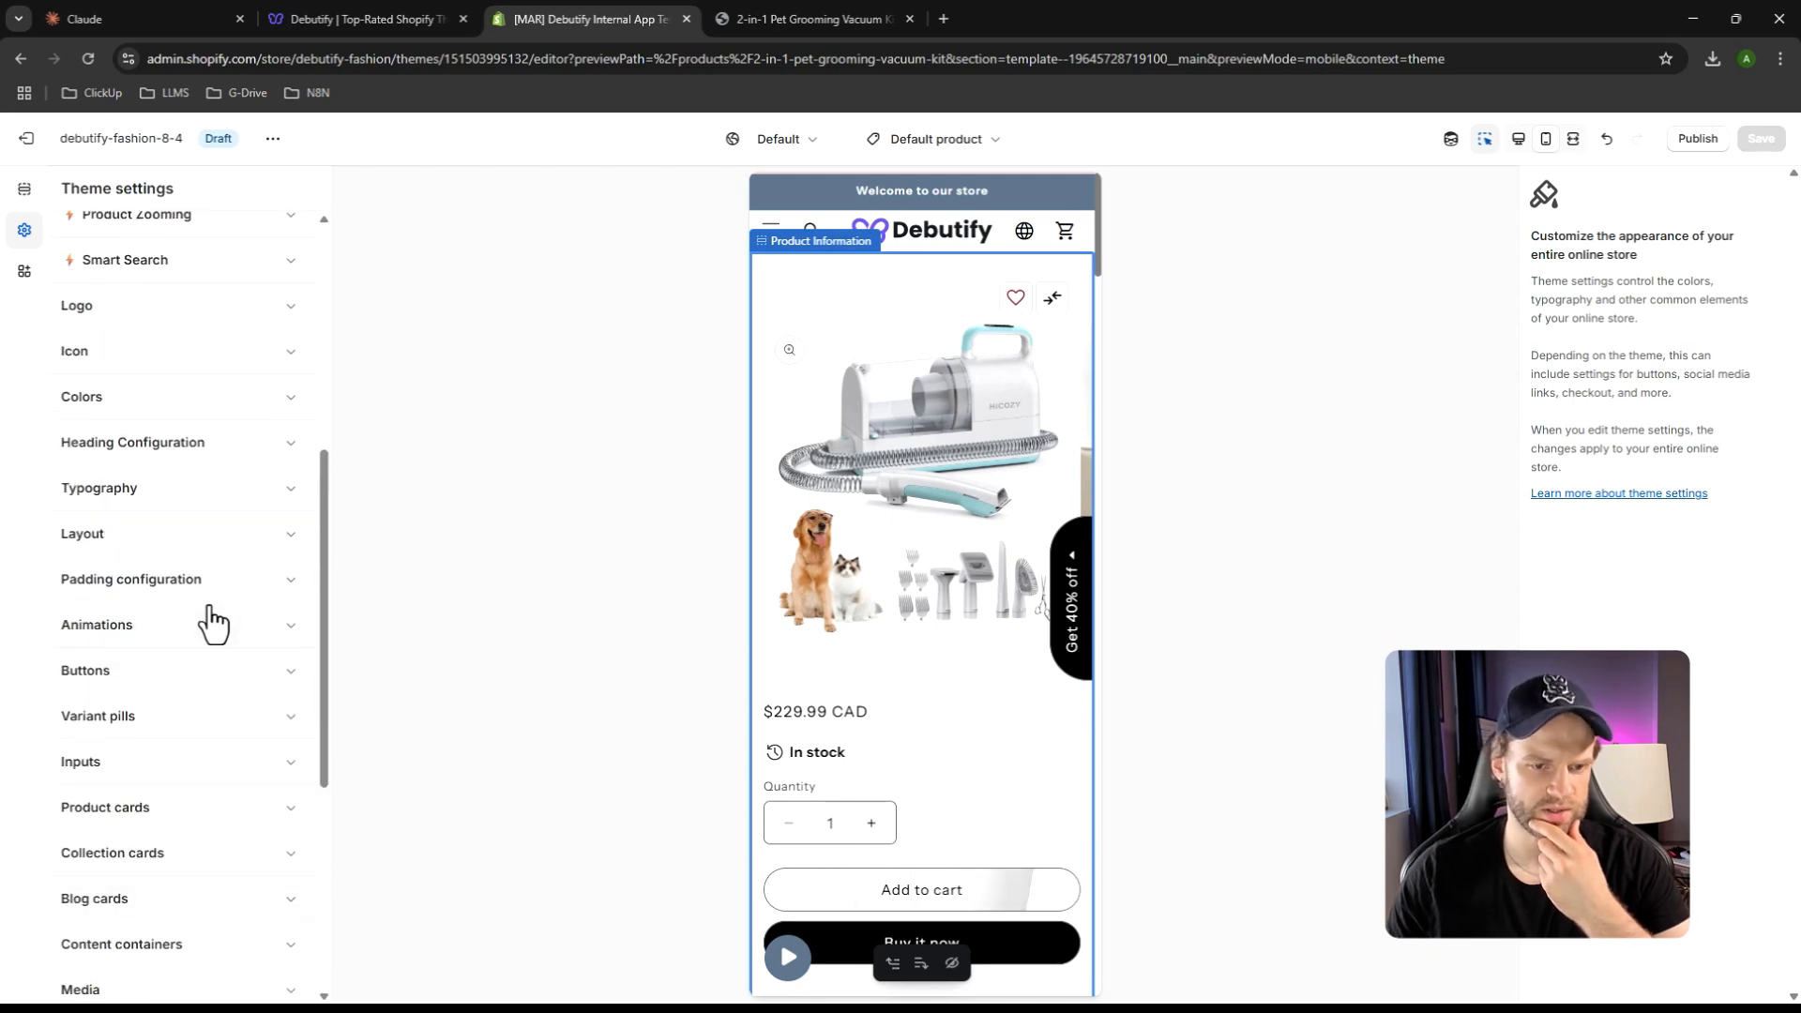
scroll(183, 727, up, 2)
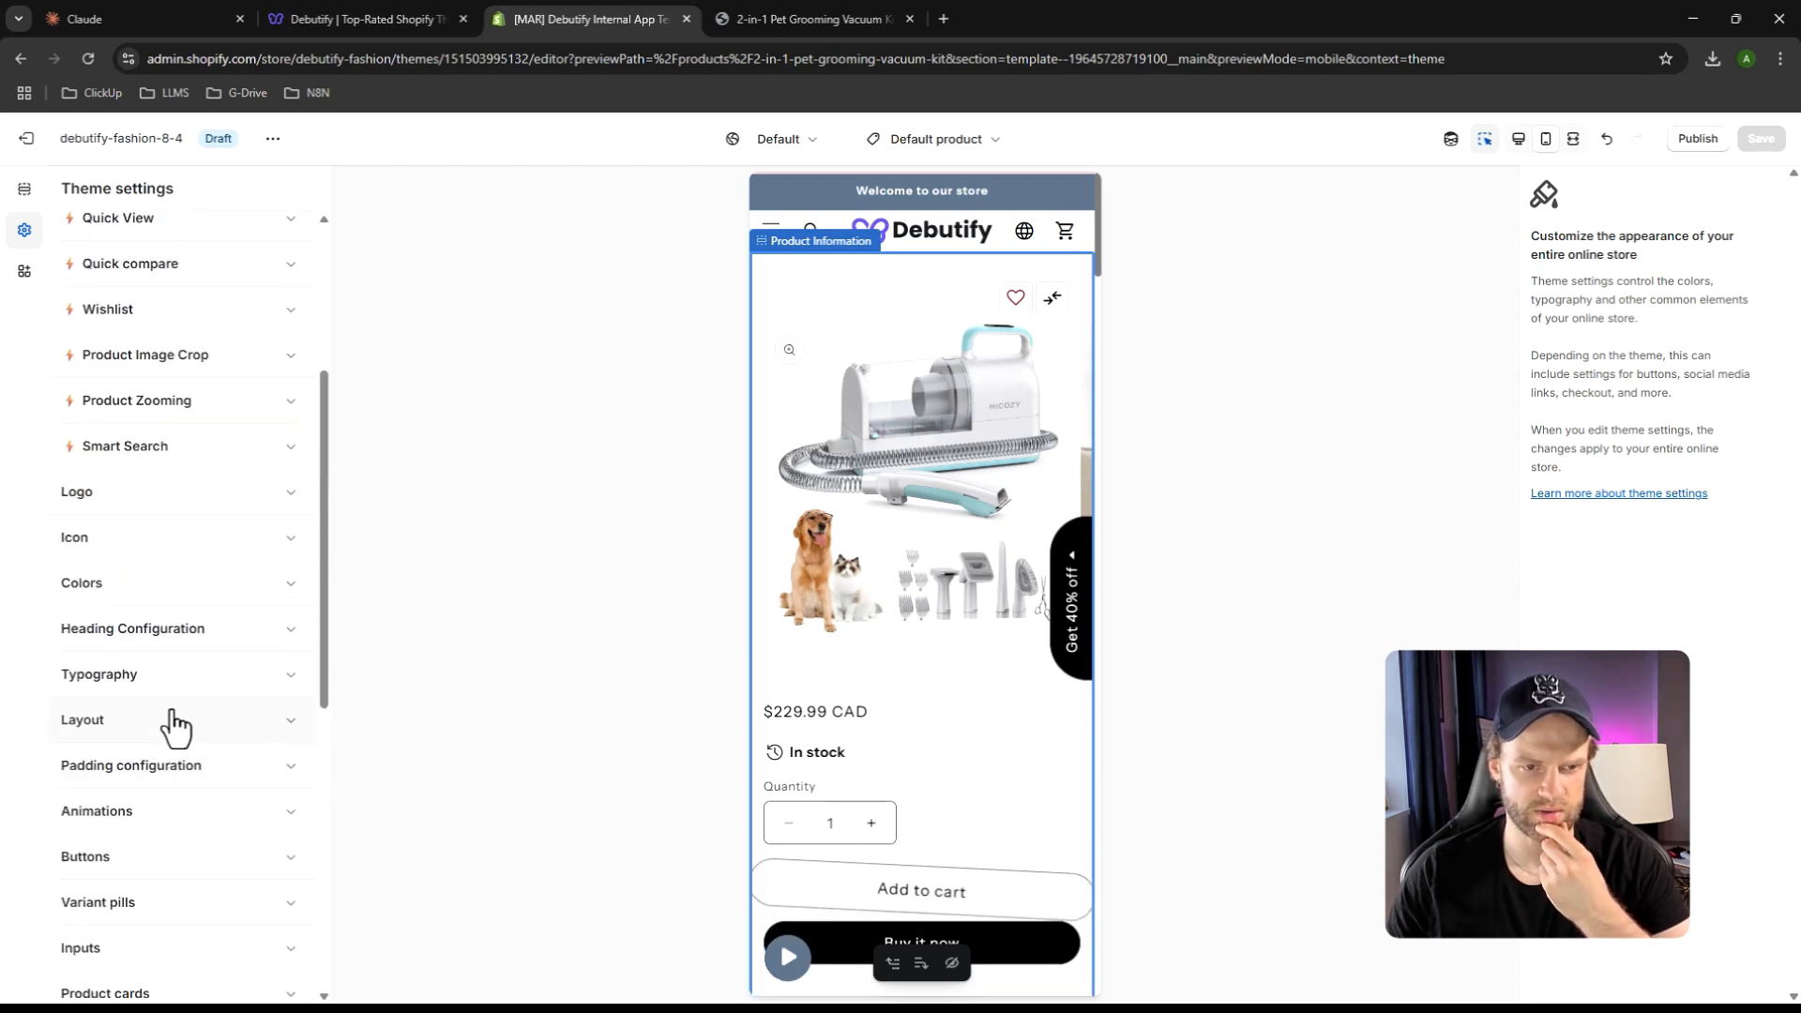
scroll(216, 589, up, 3)
Search the theme settings for "crop" and review the Crop Position options under Product Image Crop
key(ctrl+f)
text(crop)
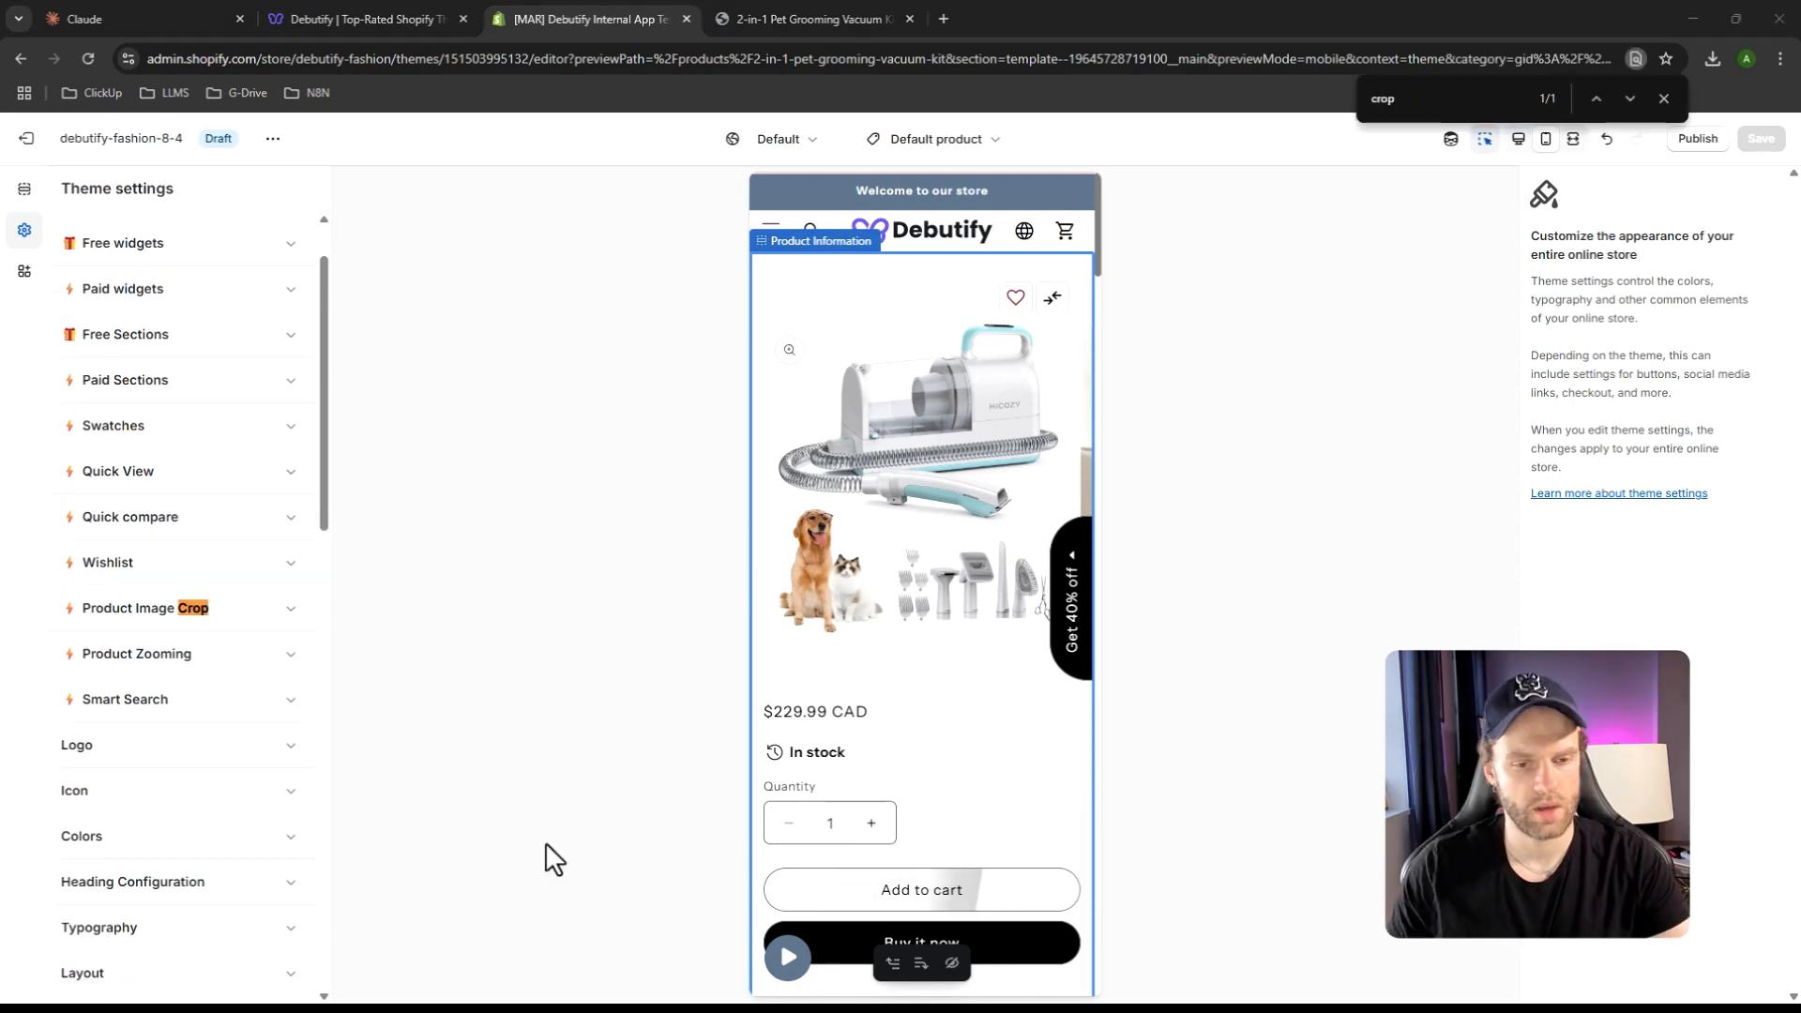
click(187, 615)
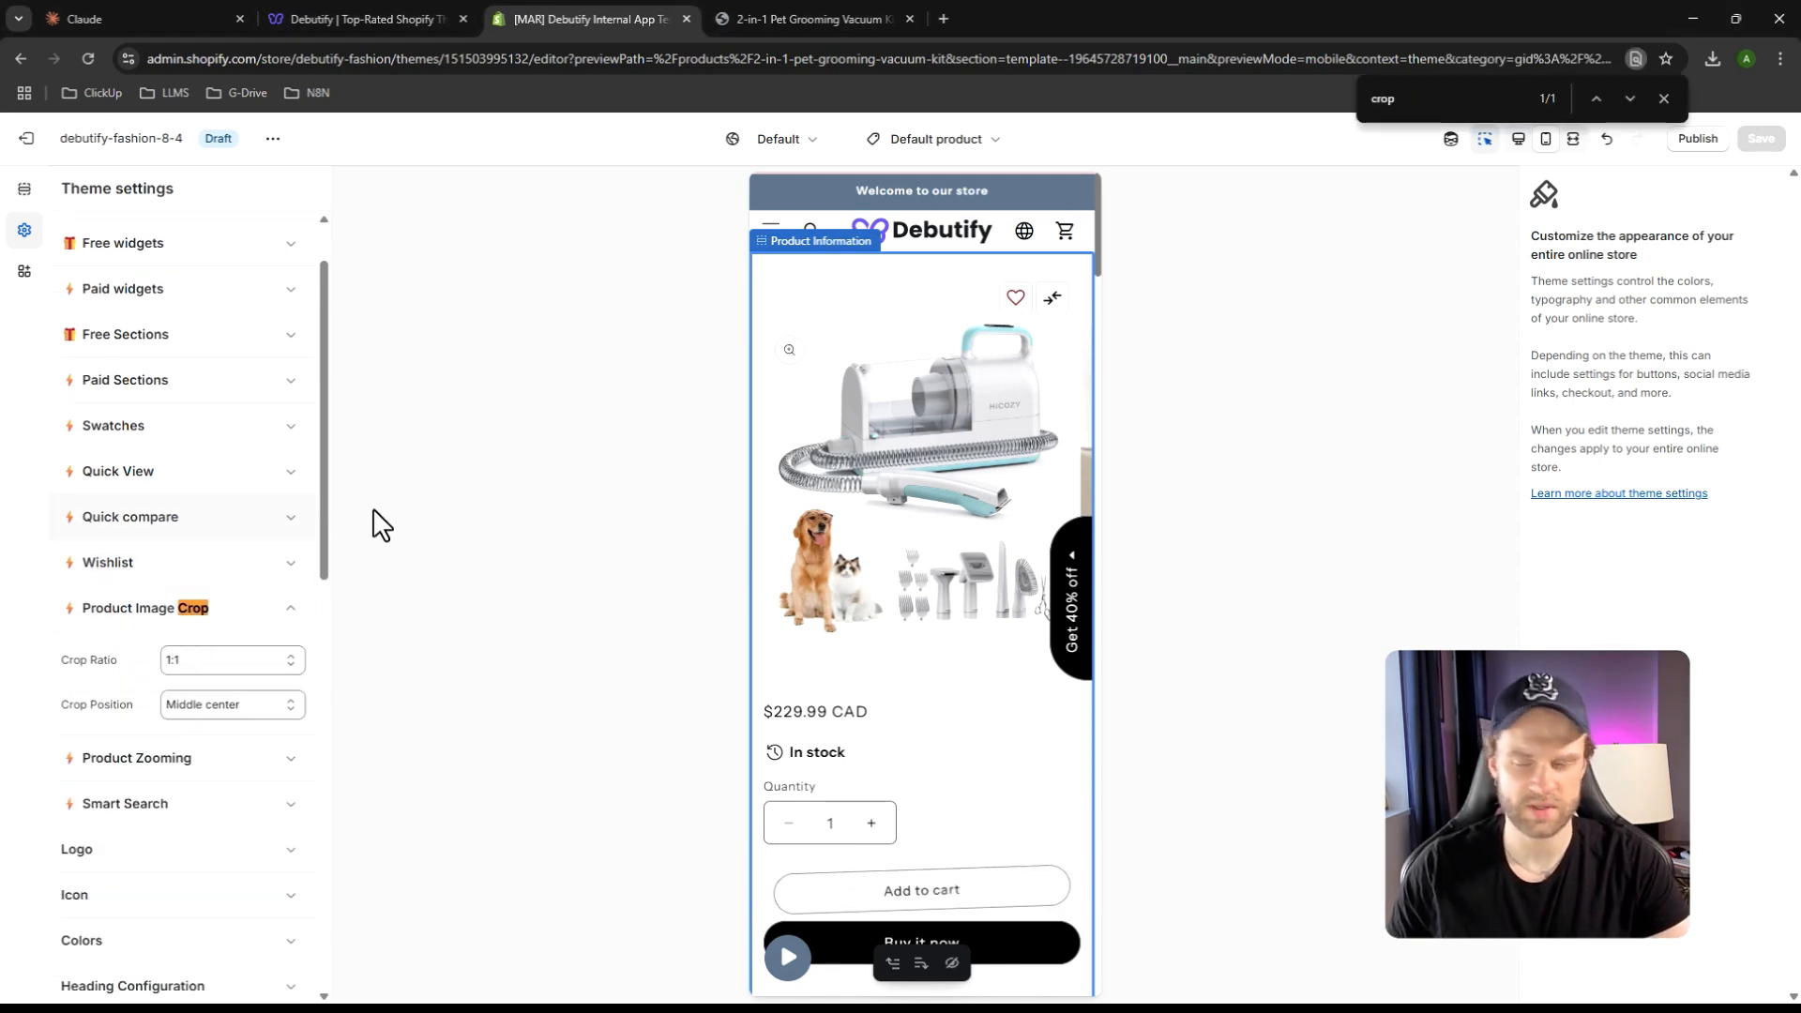
click(1662, 99)
scroll(208, 707, down, 1)
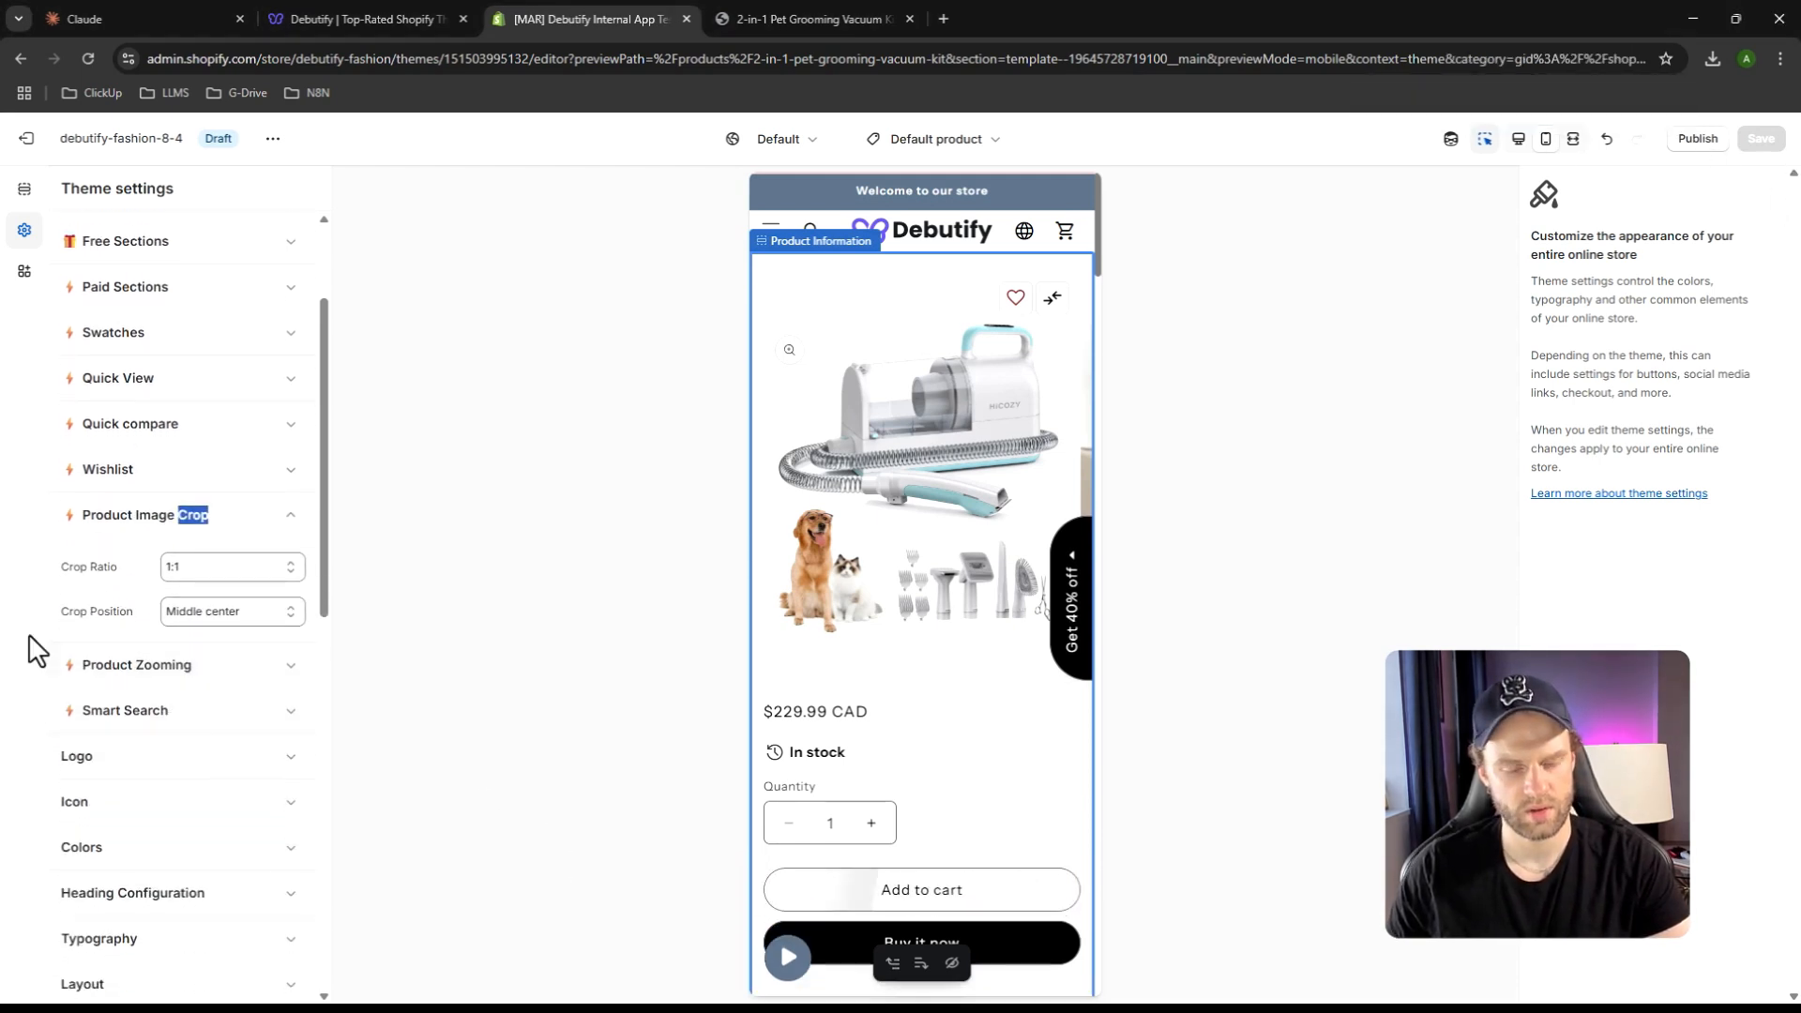
click(279, 619)
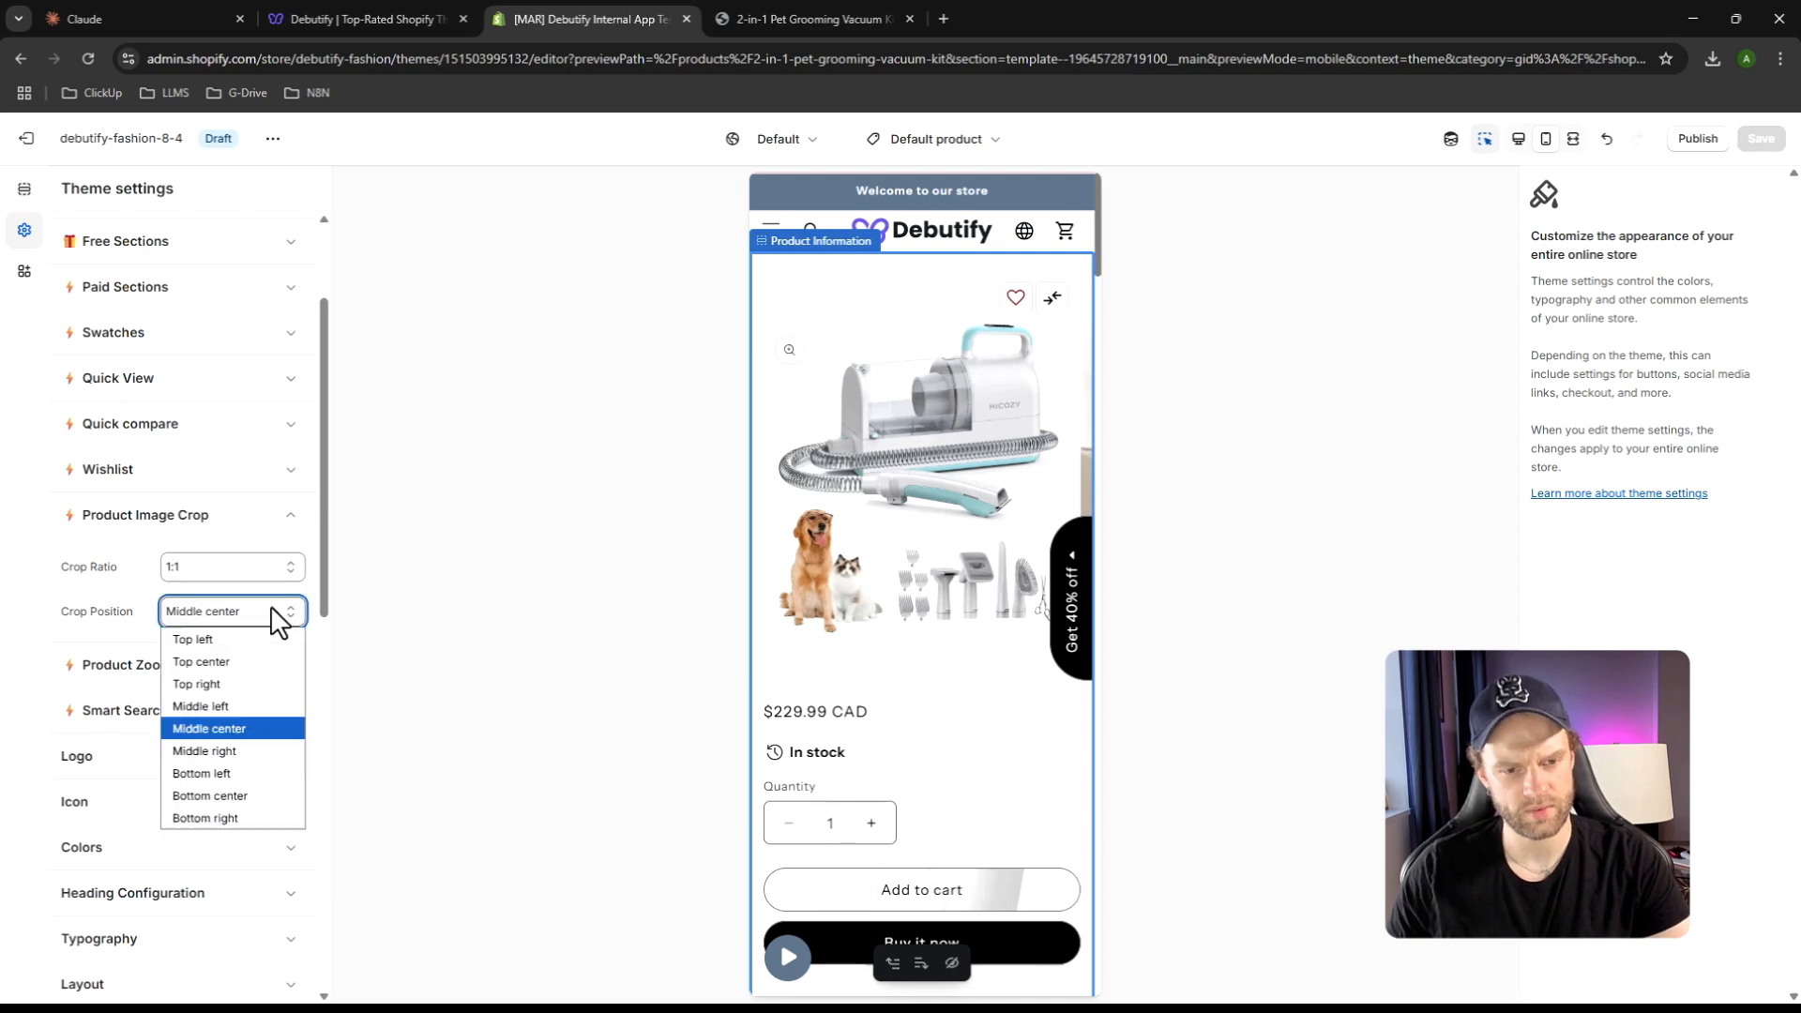
scroll(193, 329, up, 3)
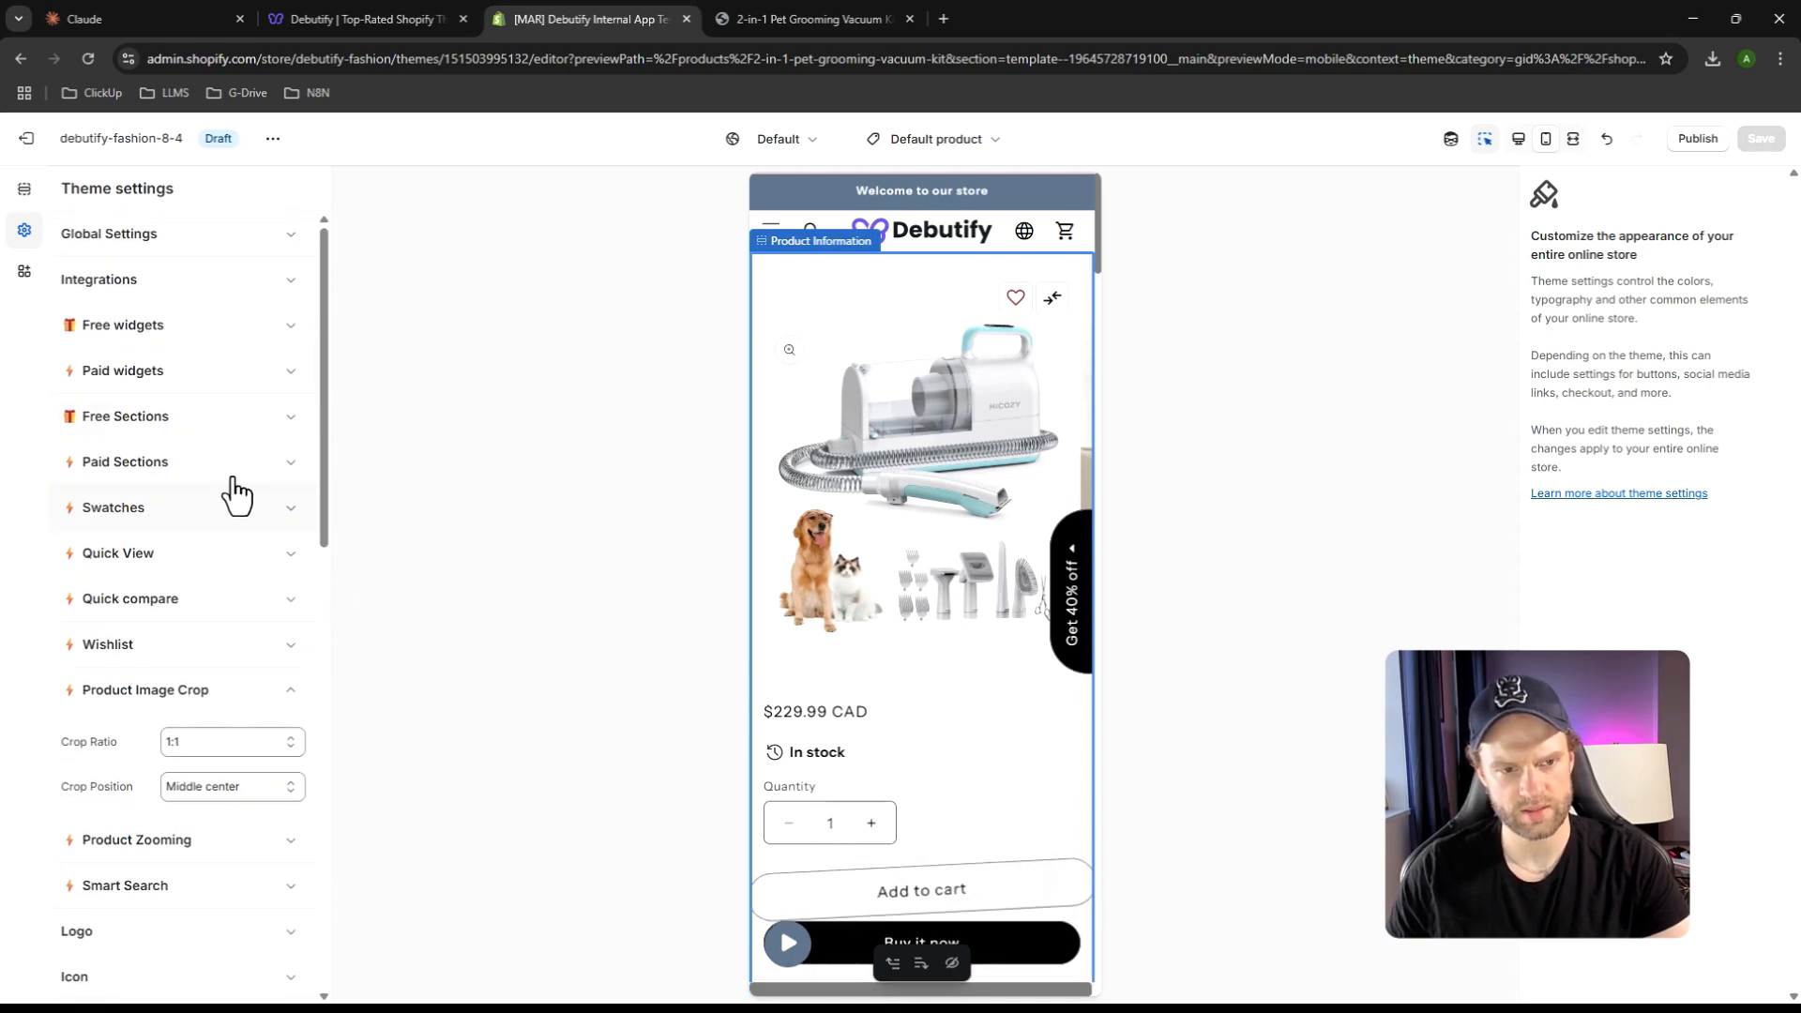
Look through the Paid Sections settings, expand Paid widgets and locate the Product Image Crop widget by searching for "crop"
click(235, 474)
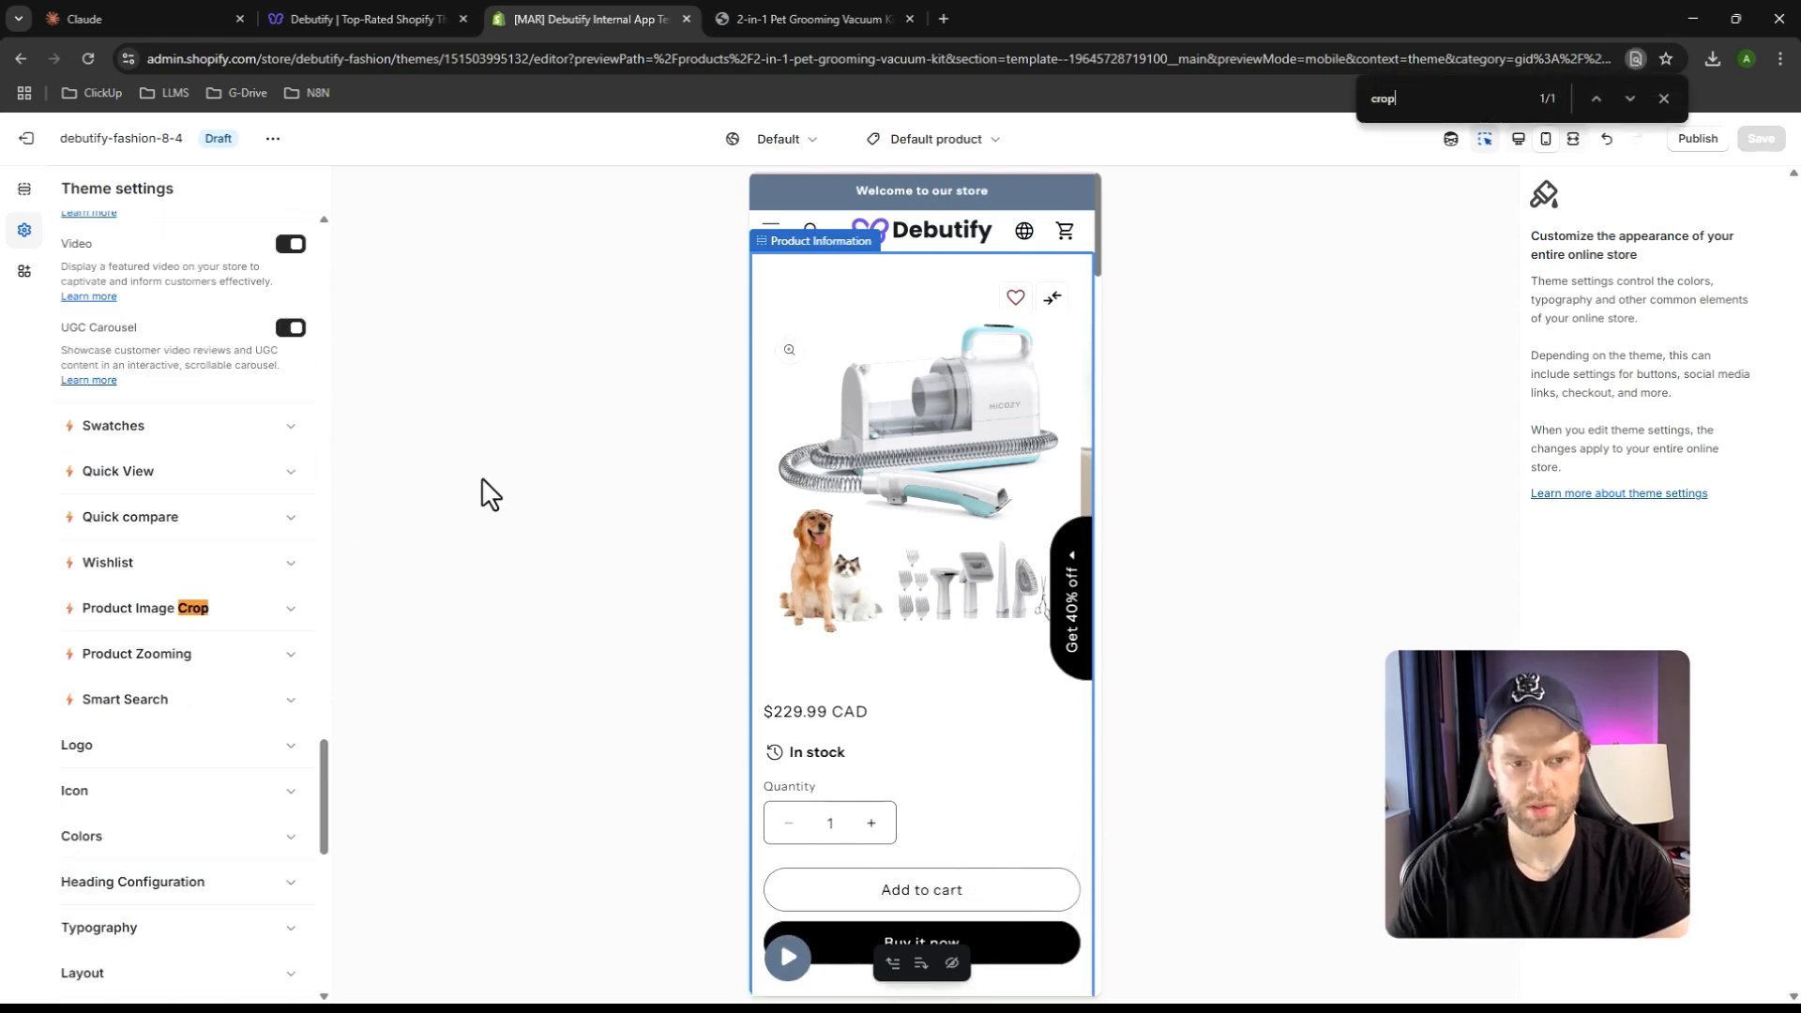
scroll(176, 544, up, 15)
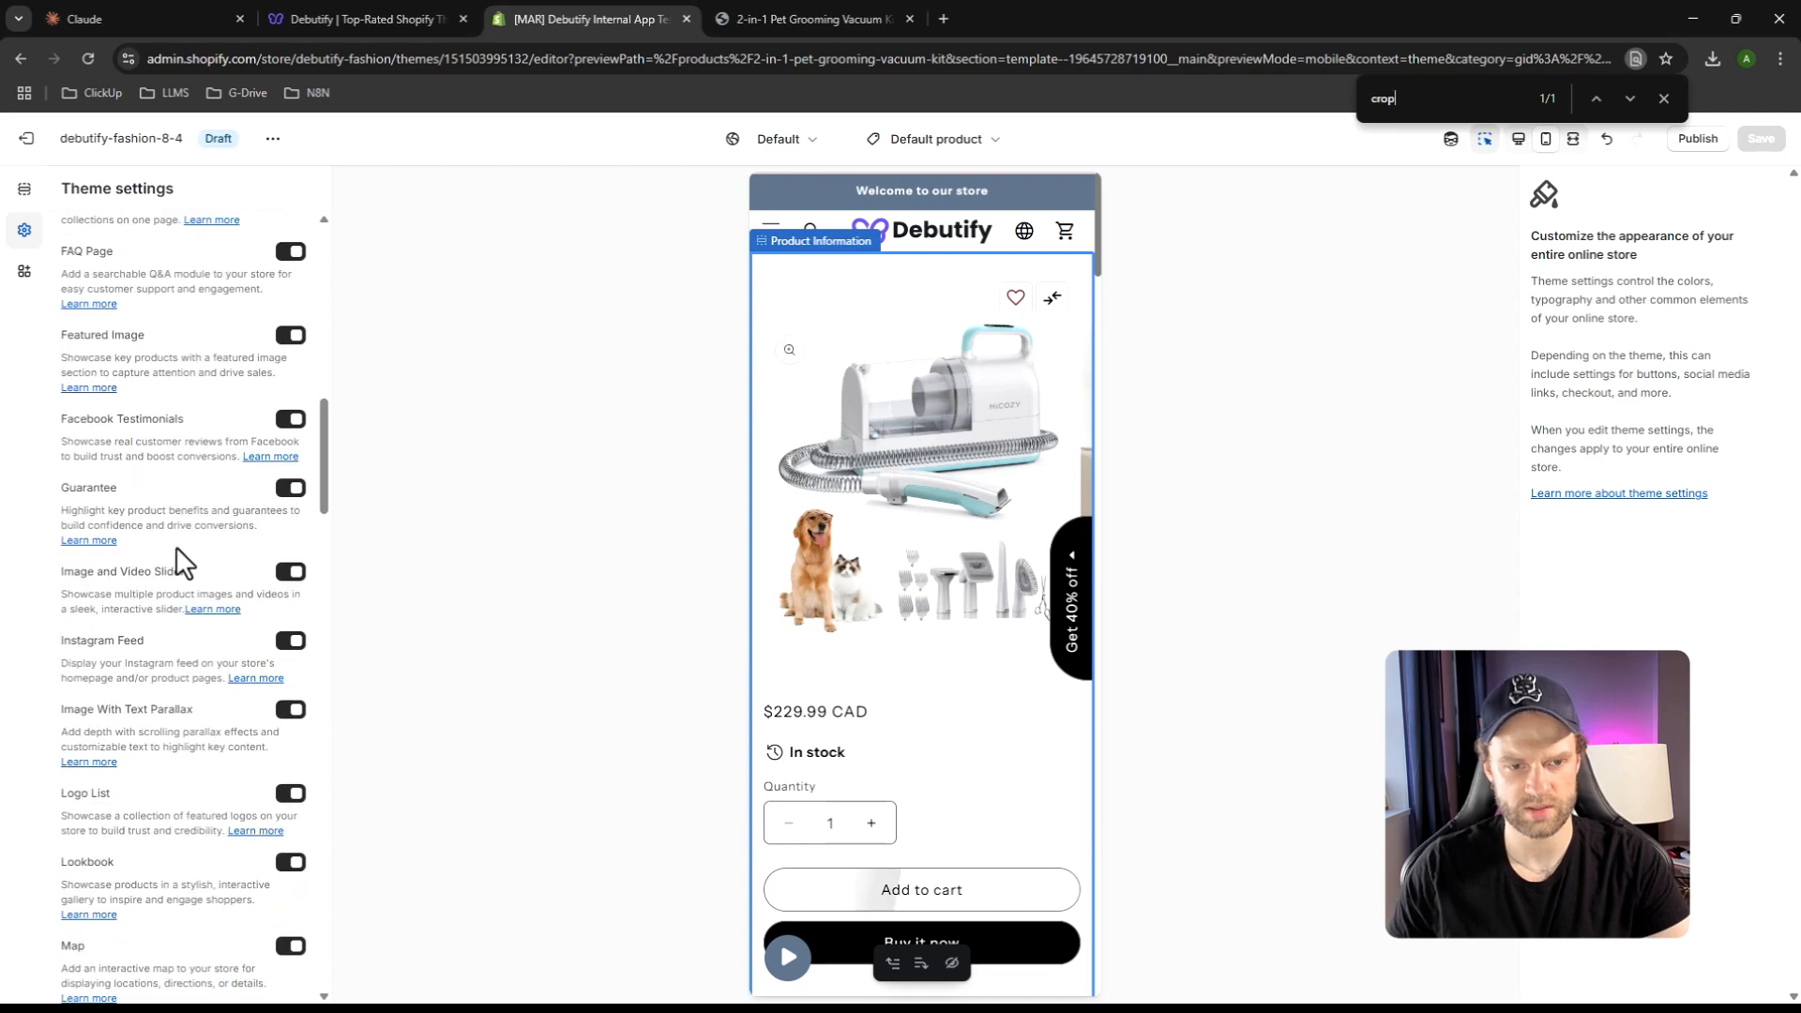
scroll(175, 540, up, 12)
click(171, 459)
click(195, 373)
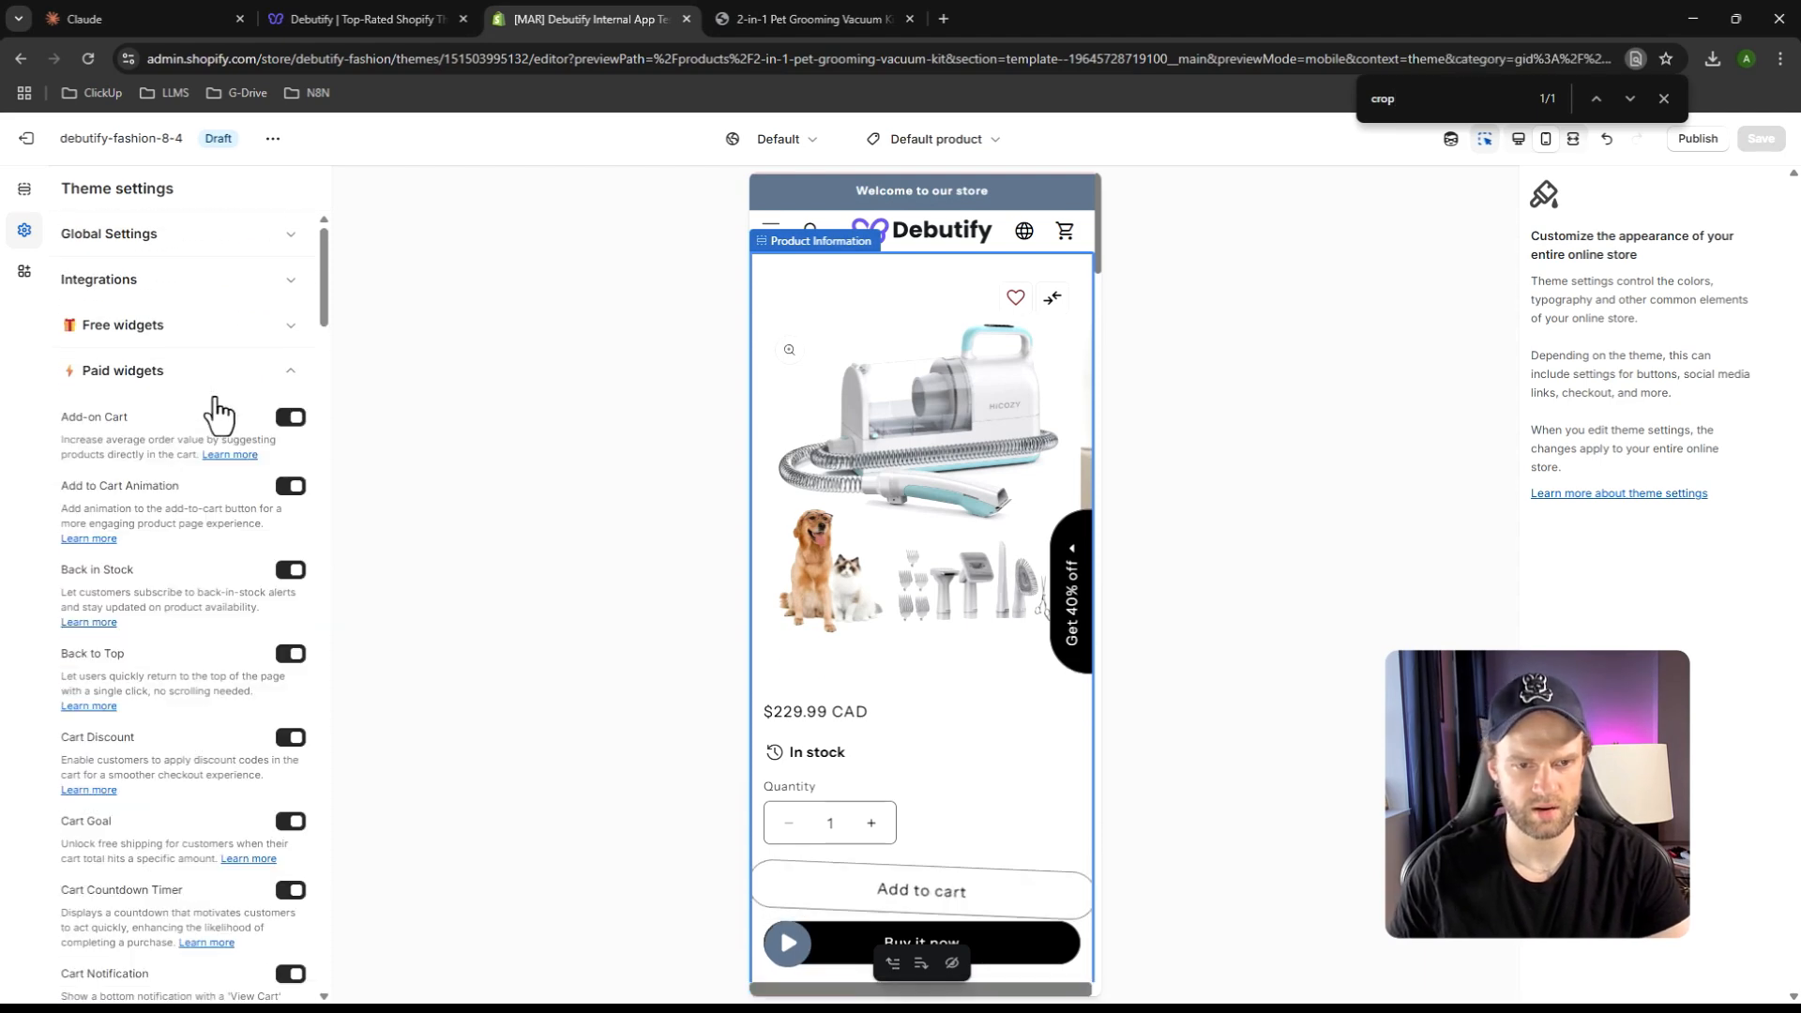
click(1450, 90)
key(BackSpace)
key(Return)
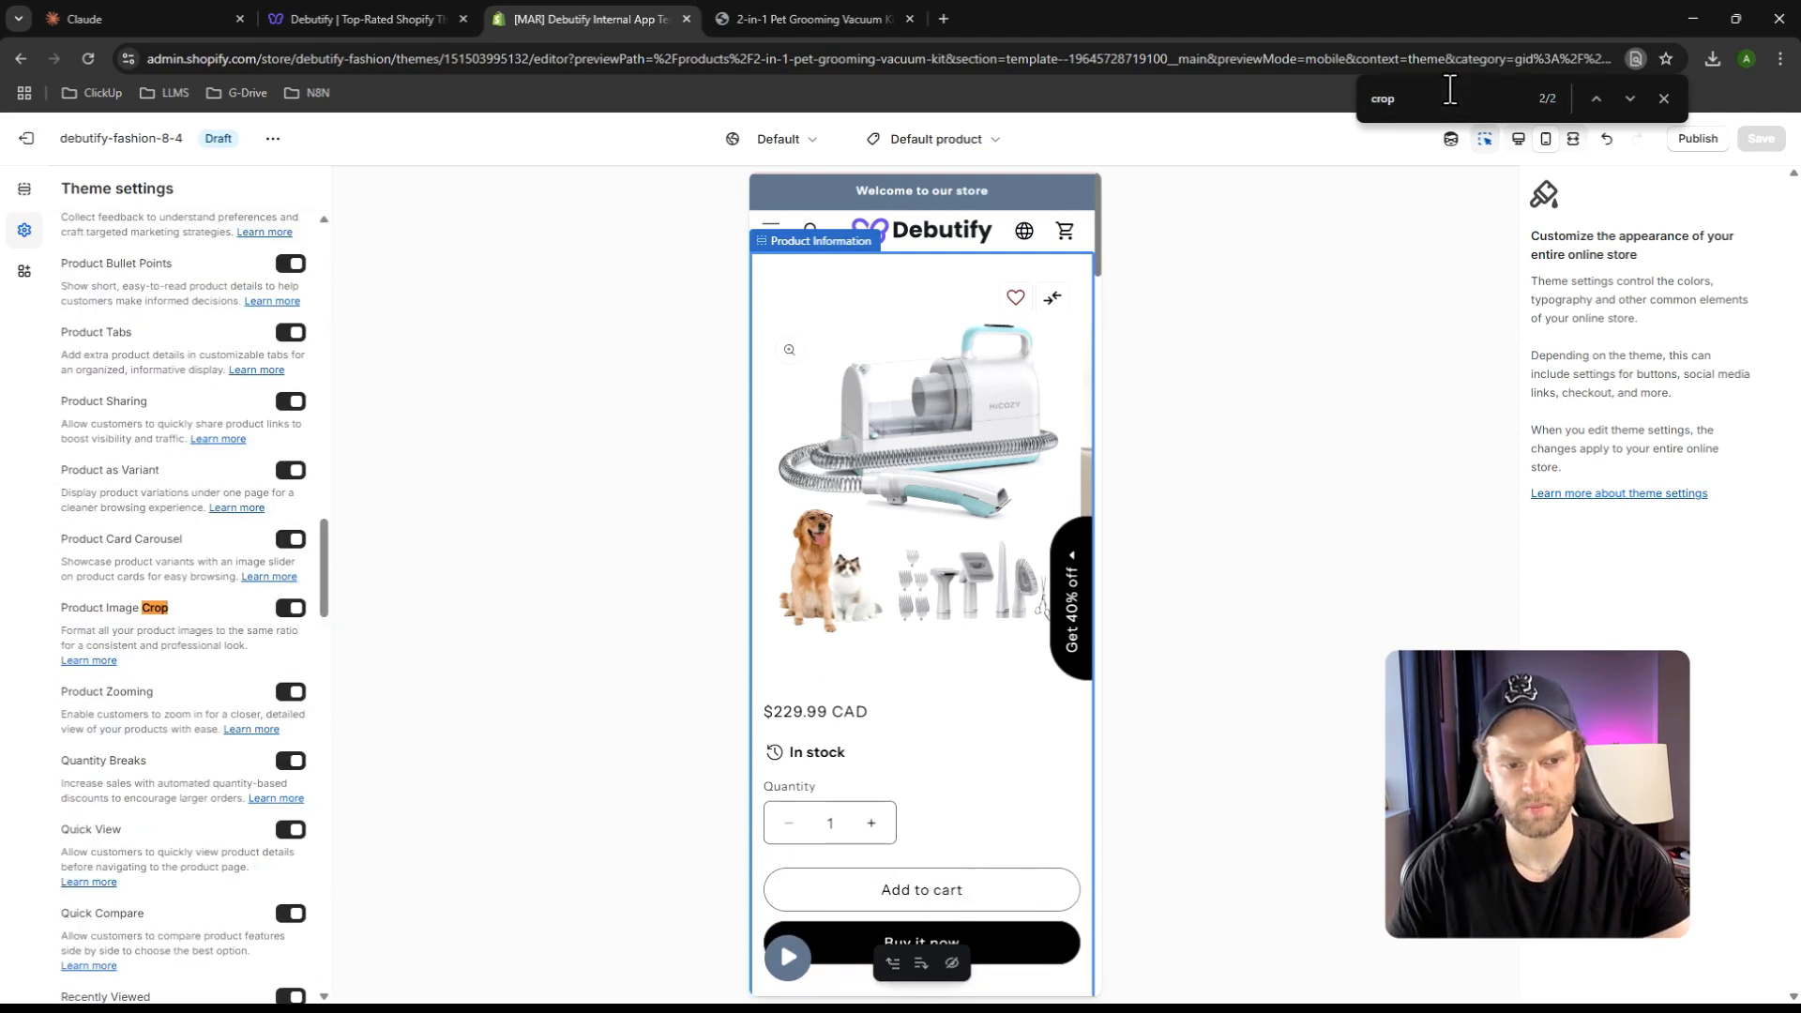
click(1664, 99)
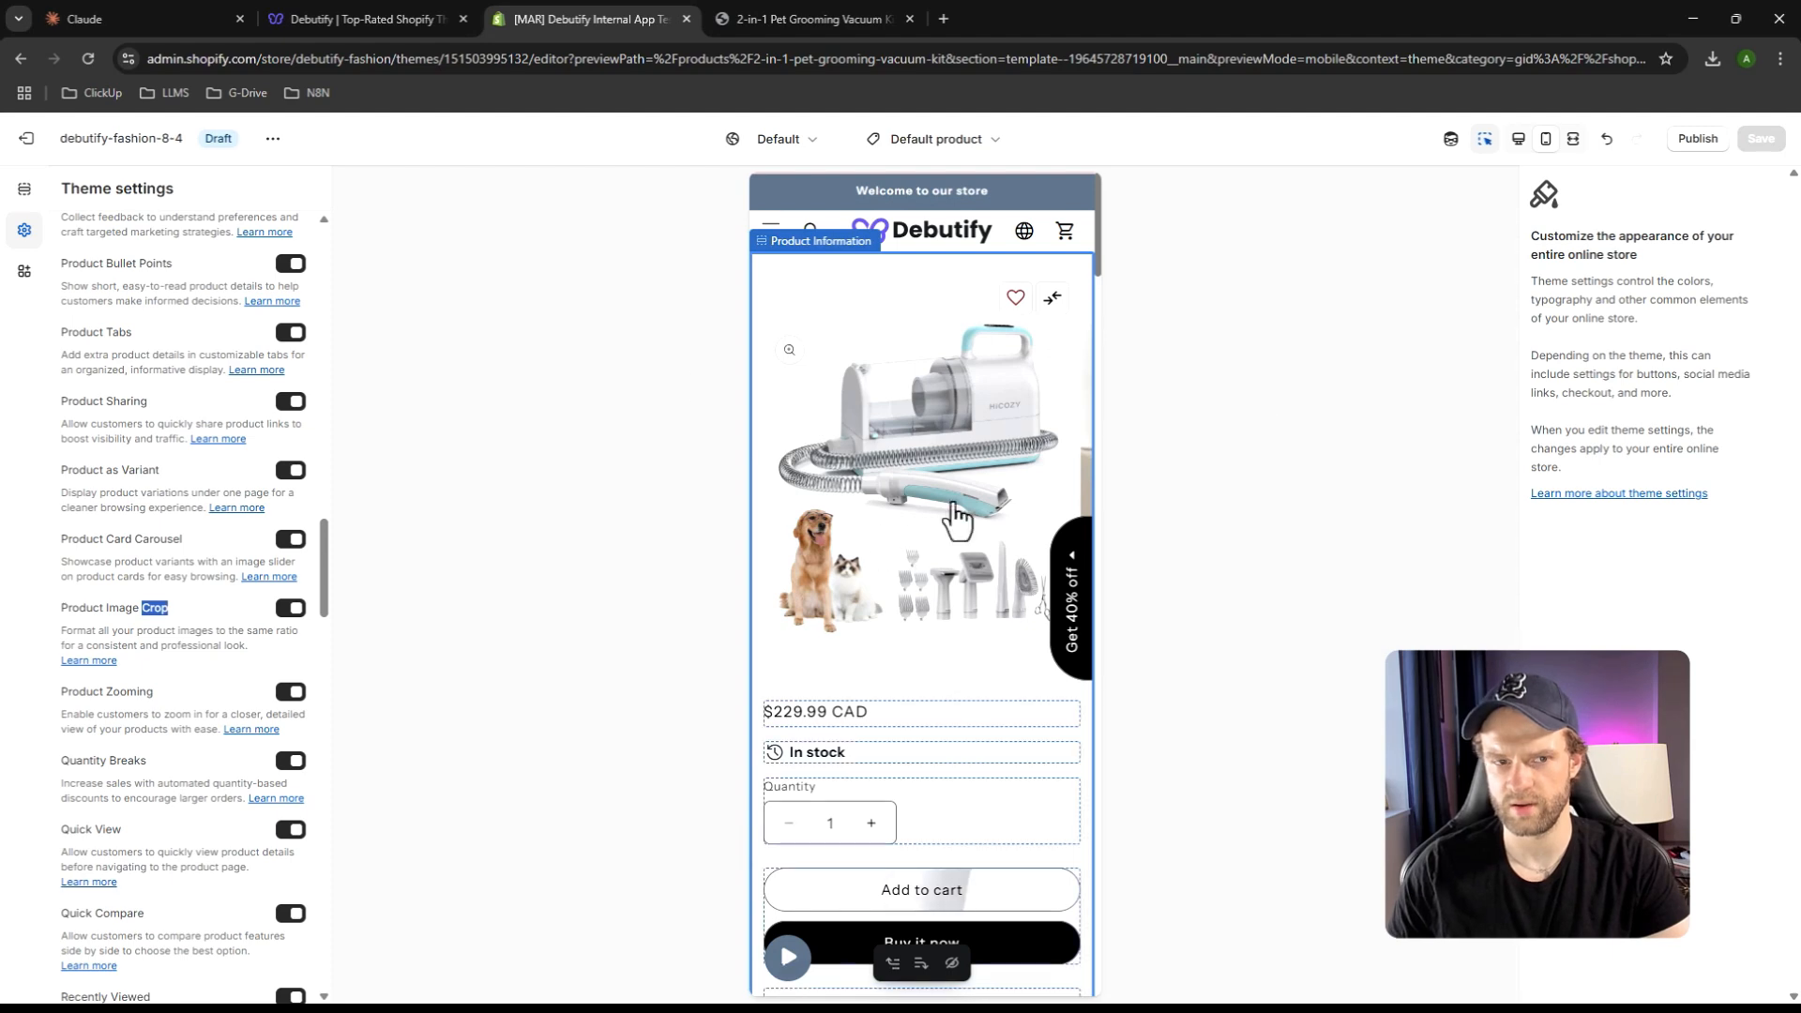
Switch the preview back to desktop and collapse the Debutify Widgets group in the product template's section list
click(1518, 138)
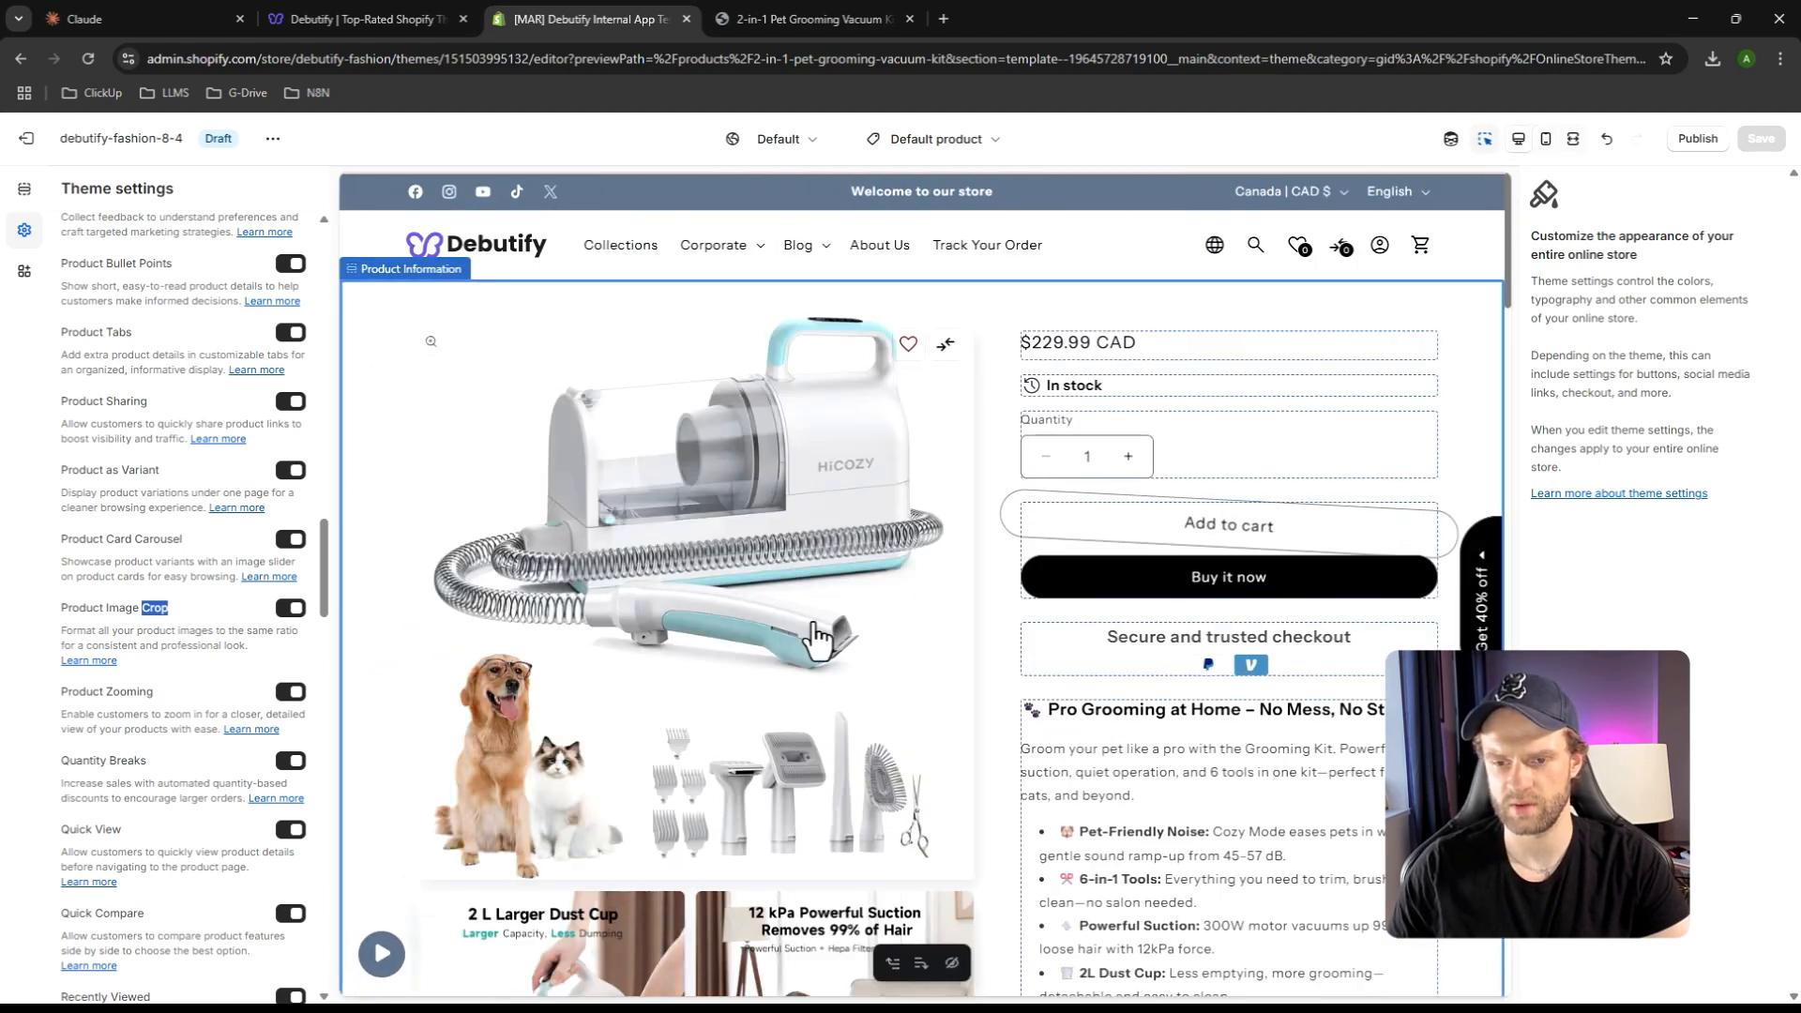
scroll(868, 675, down, 2)
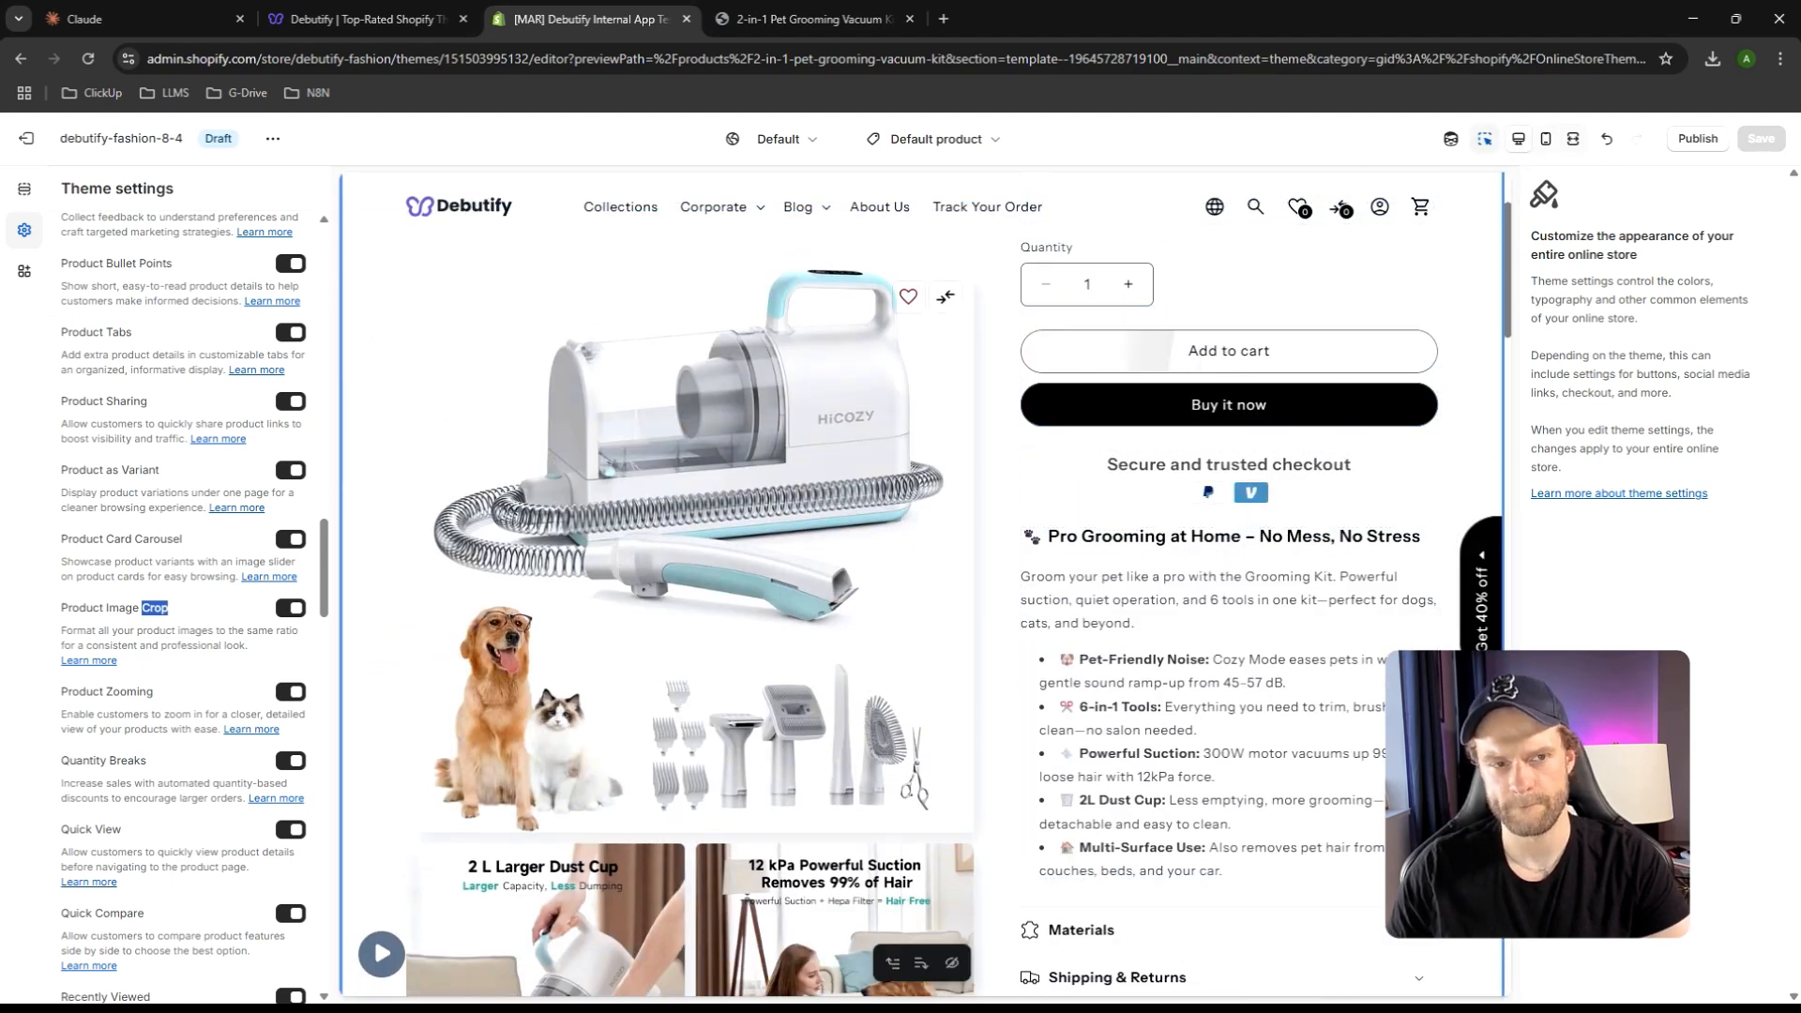
click(20, 197)
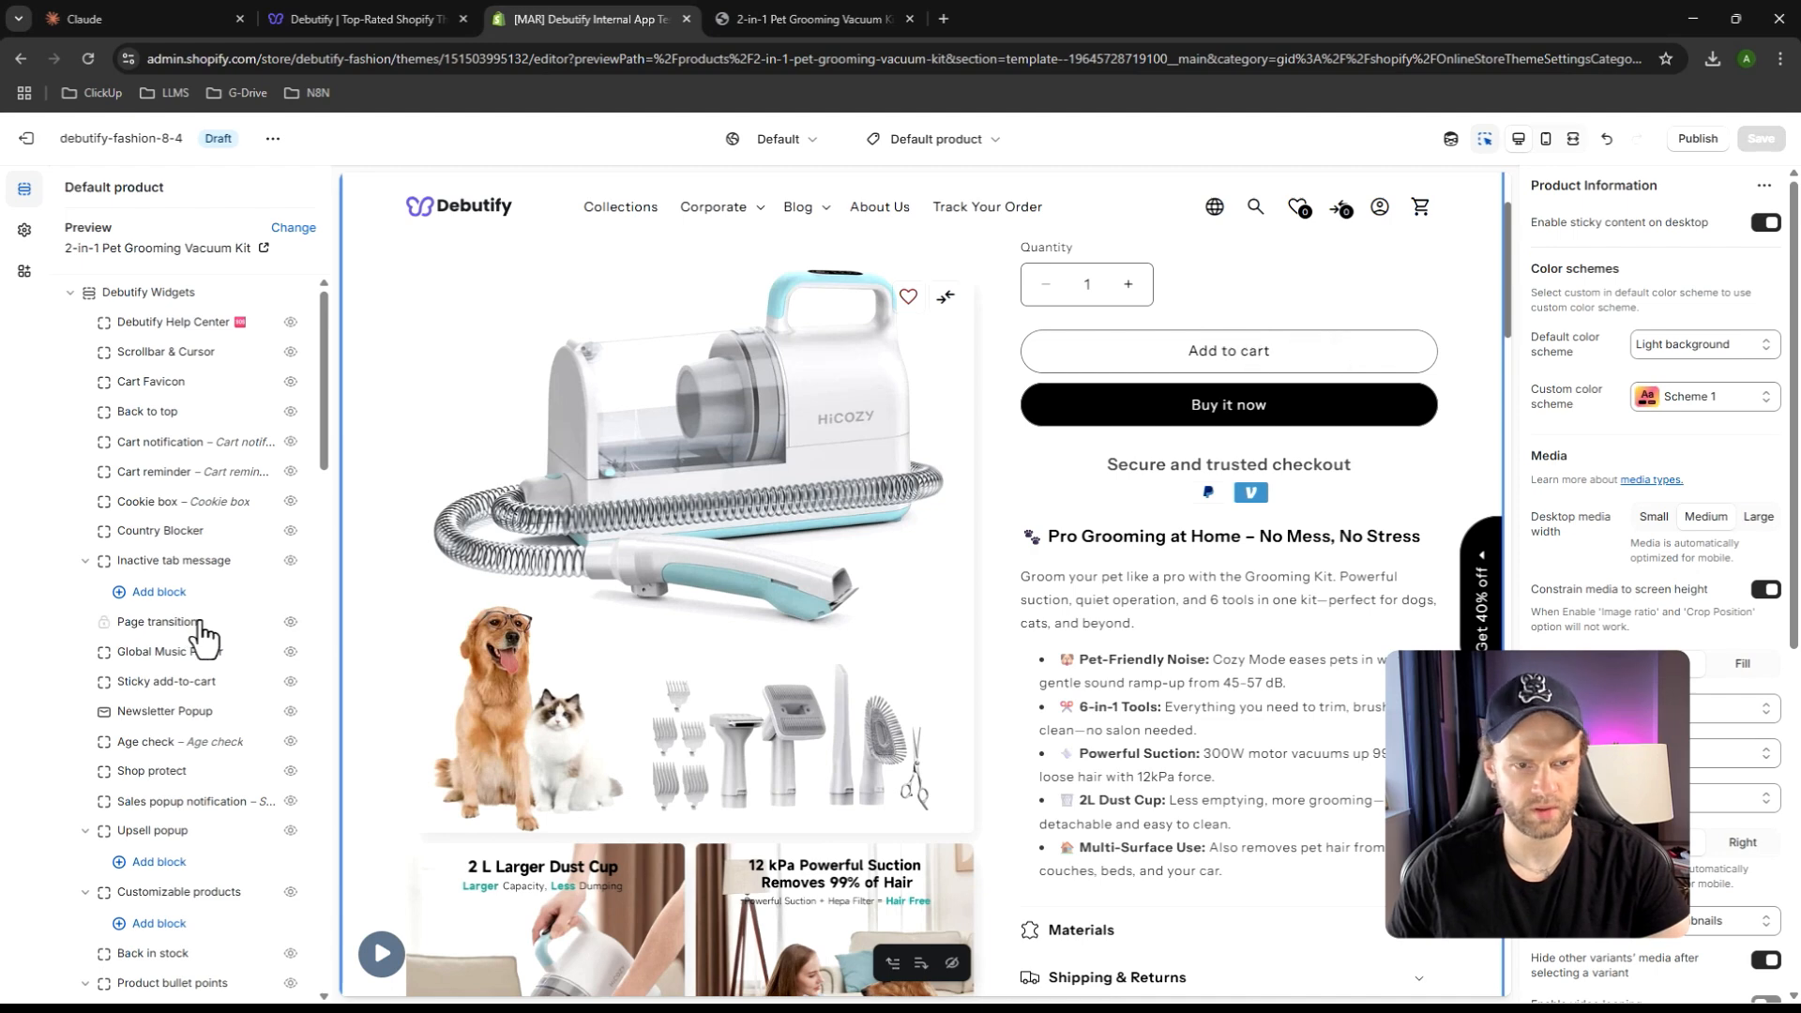
scroll(192, 647, down, 3)
scroll(150, 665, up, 5)
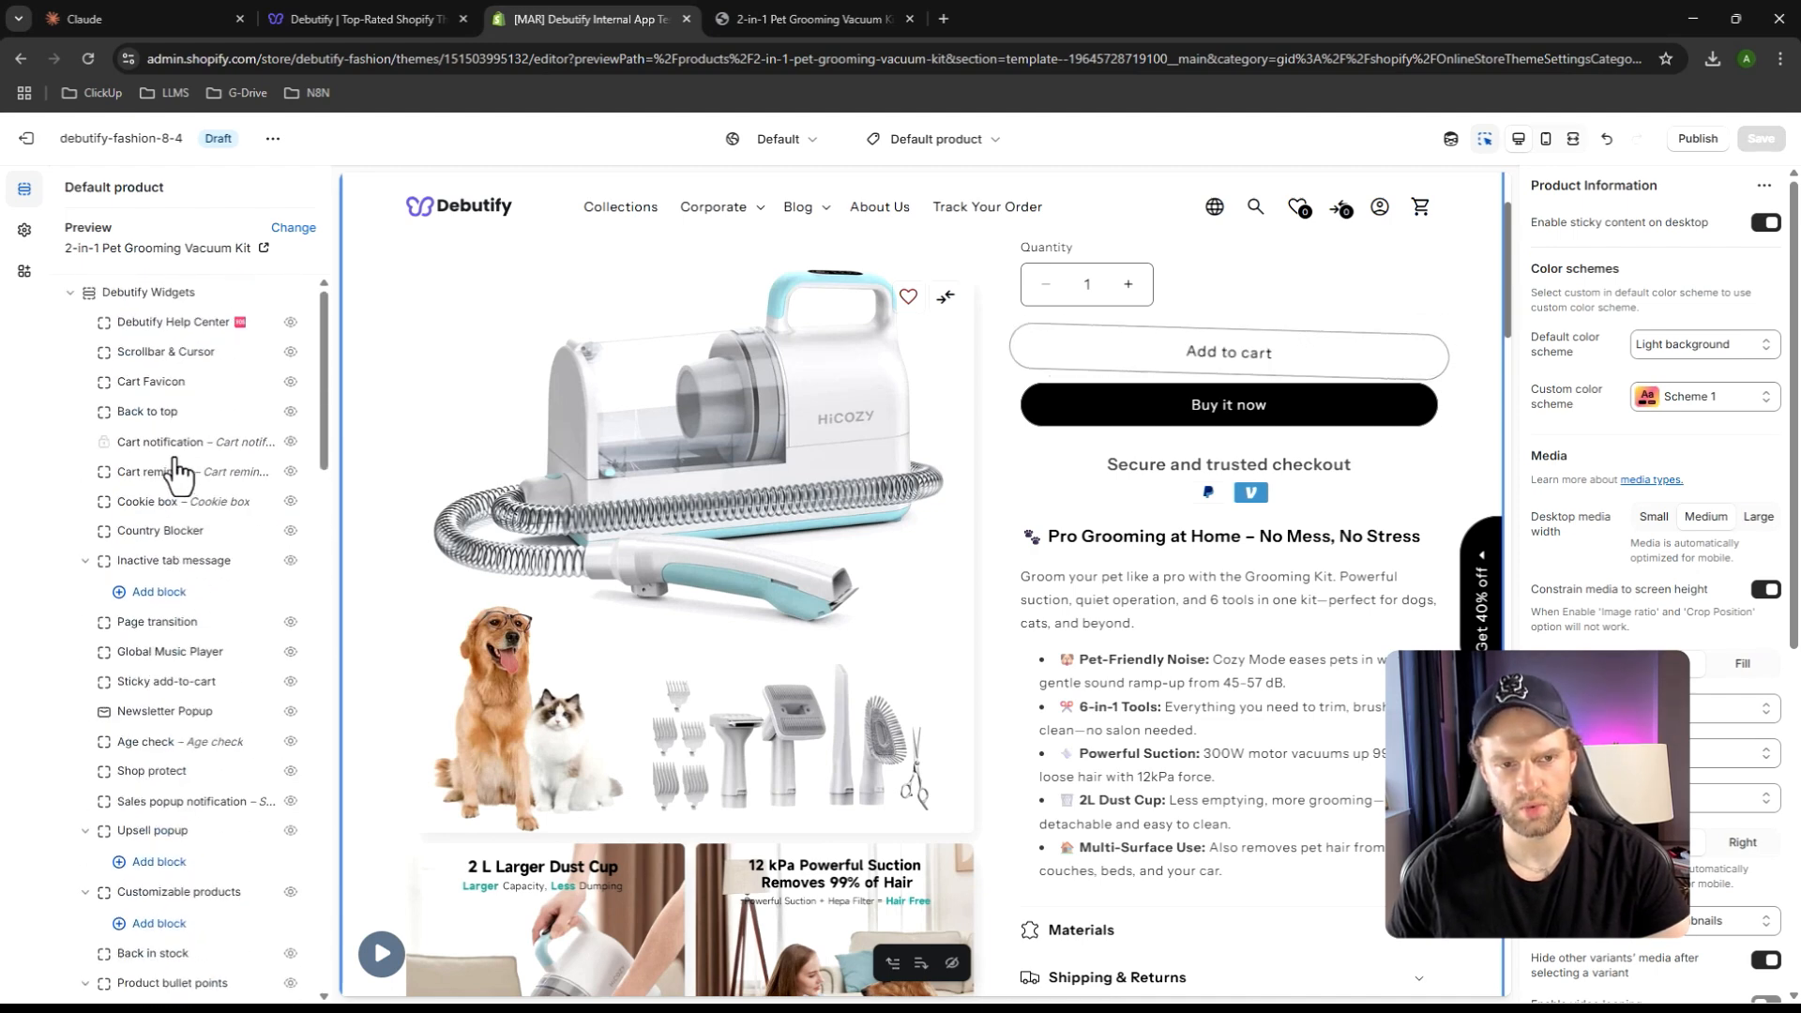
scroll(178, 485, down, 6)
scroll(141, 394, up, 3)
click(70, 292)
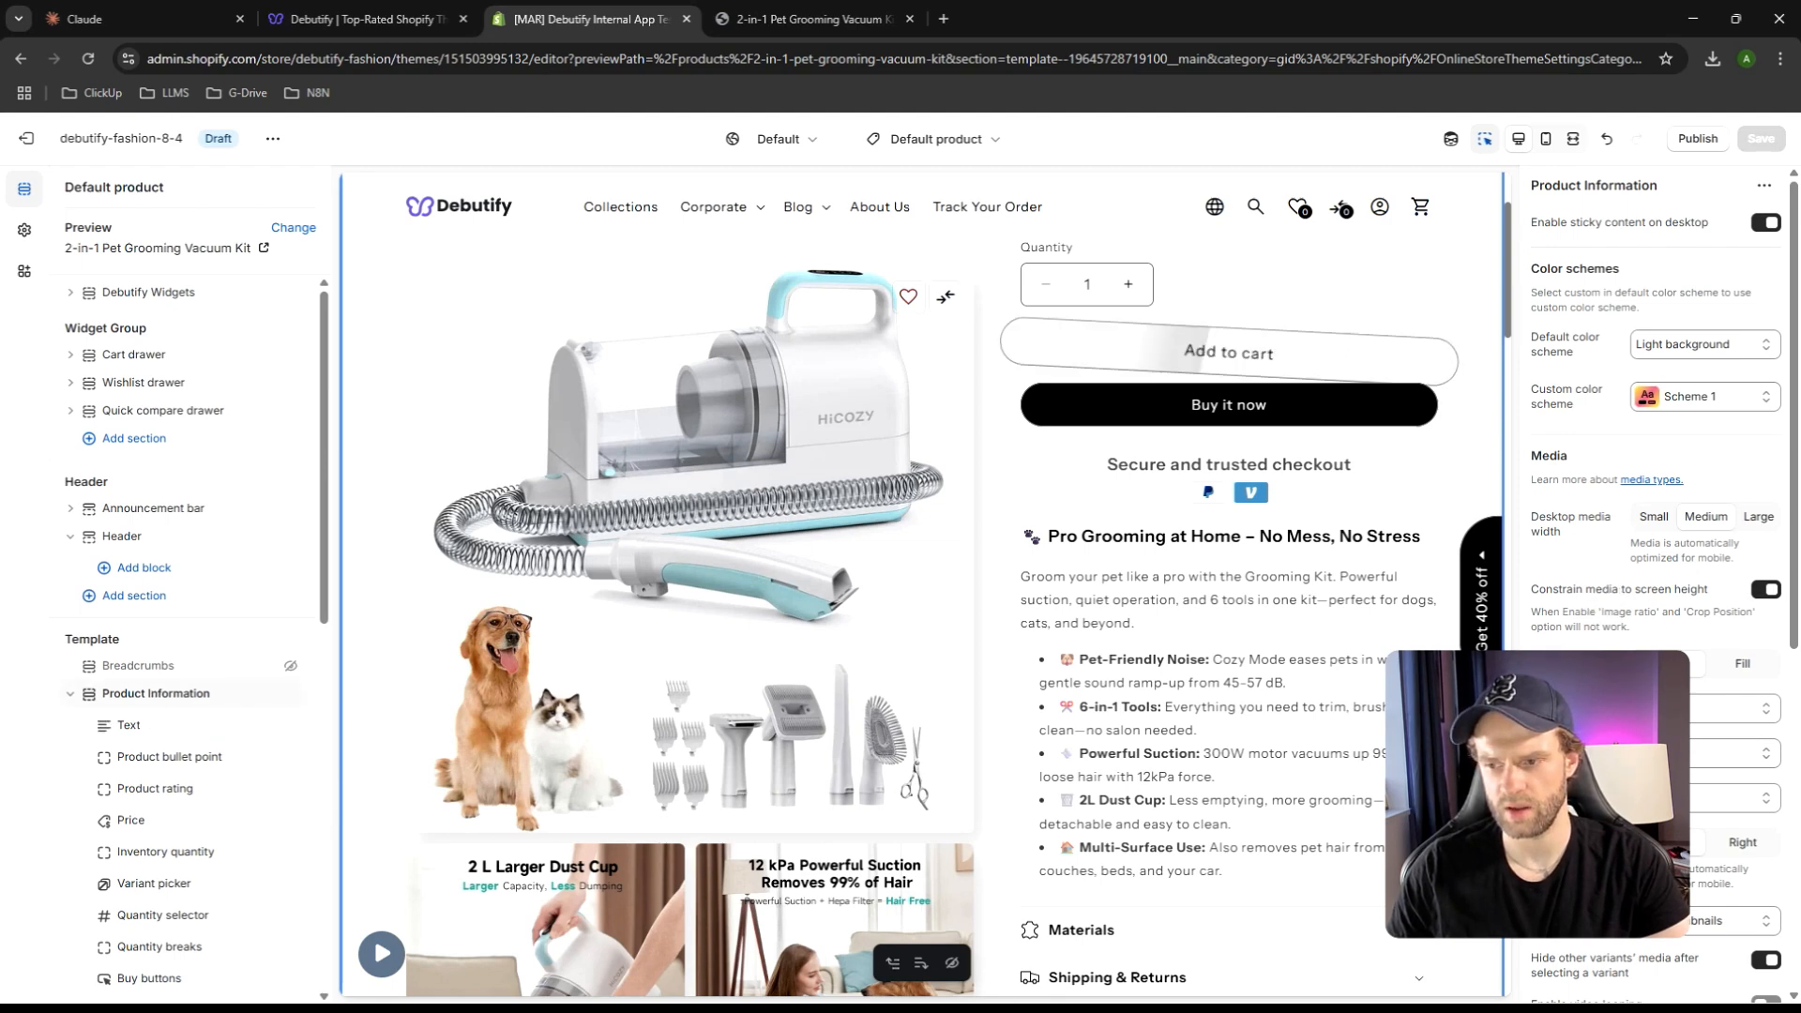
Check the Image ratio options in the Product Information media settings and set Crop Position to Middle center
scroll(1611, 614, down, 2)
click(1675, 521)
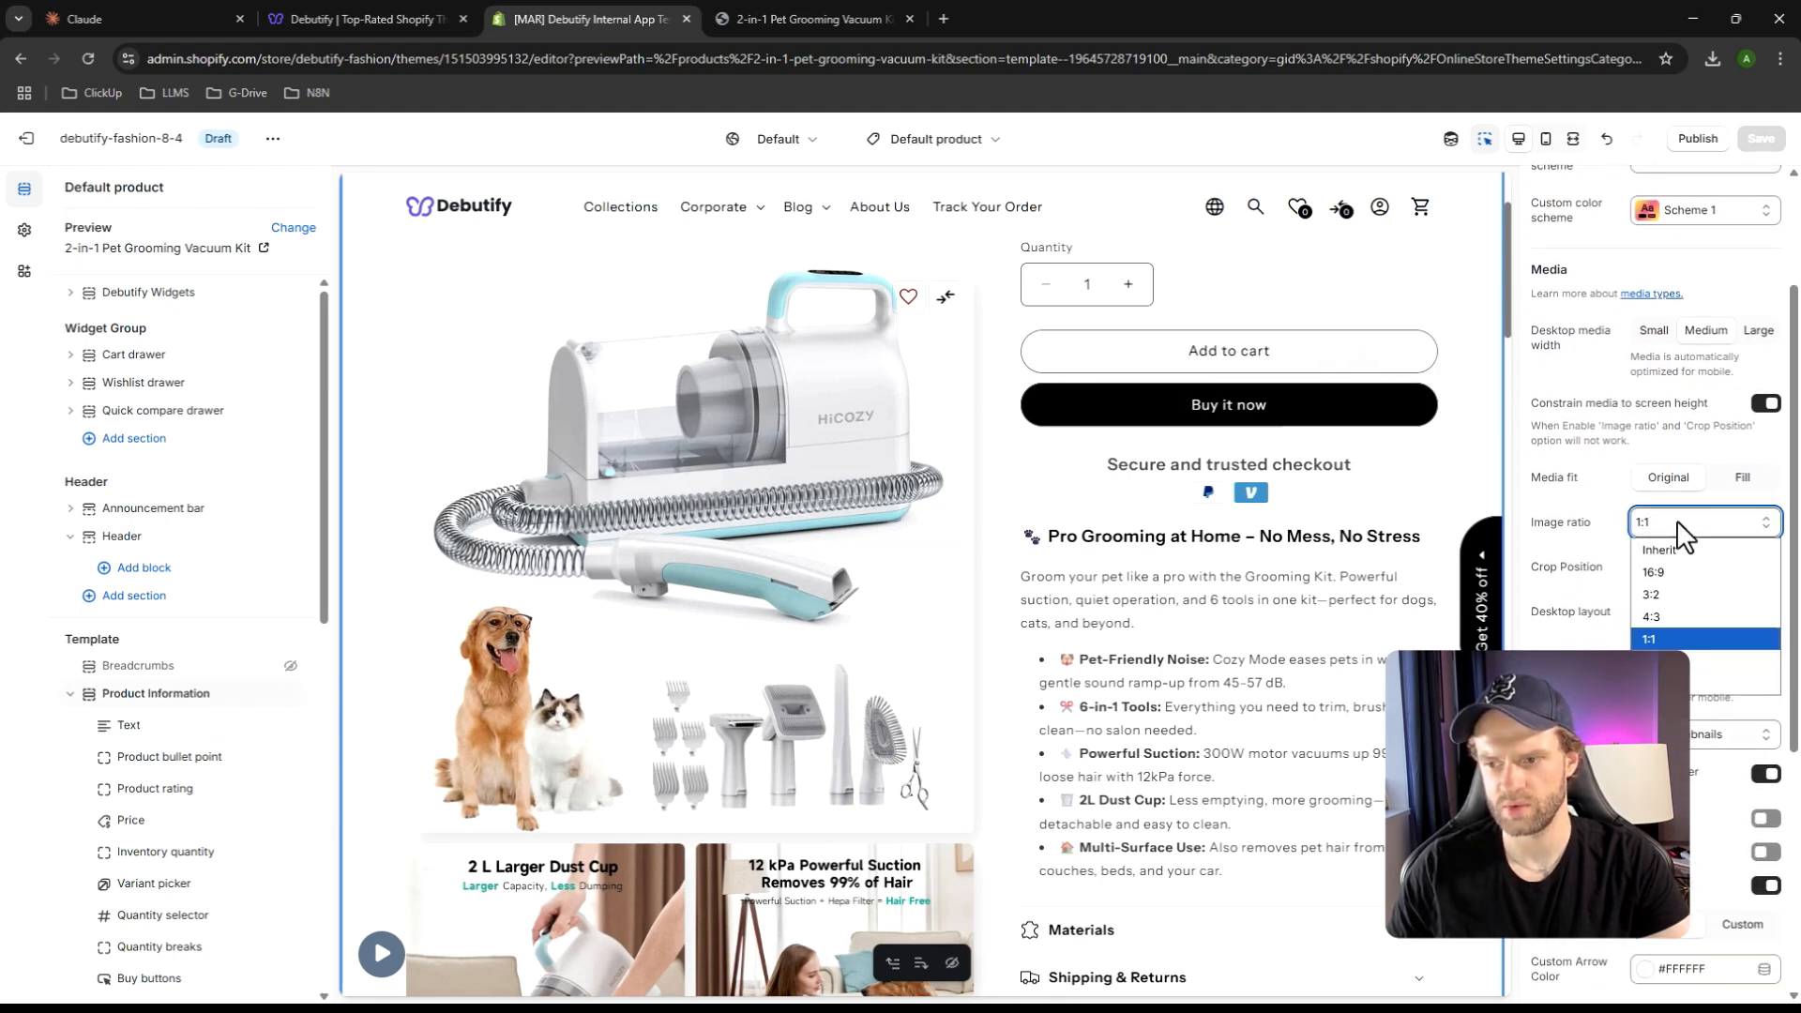
click(1675, 519)
click(1679, 566)
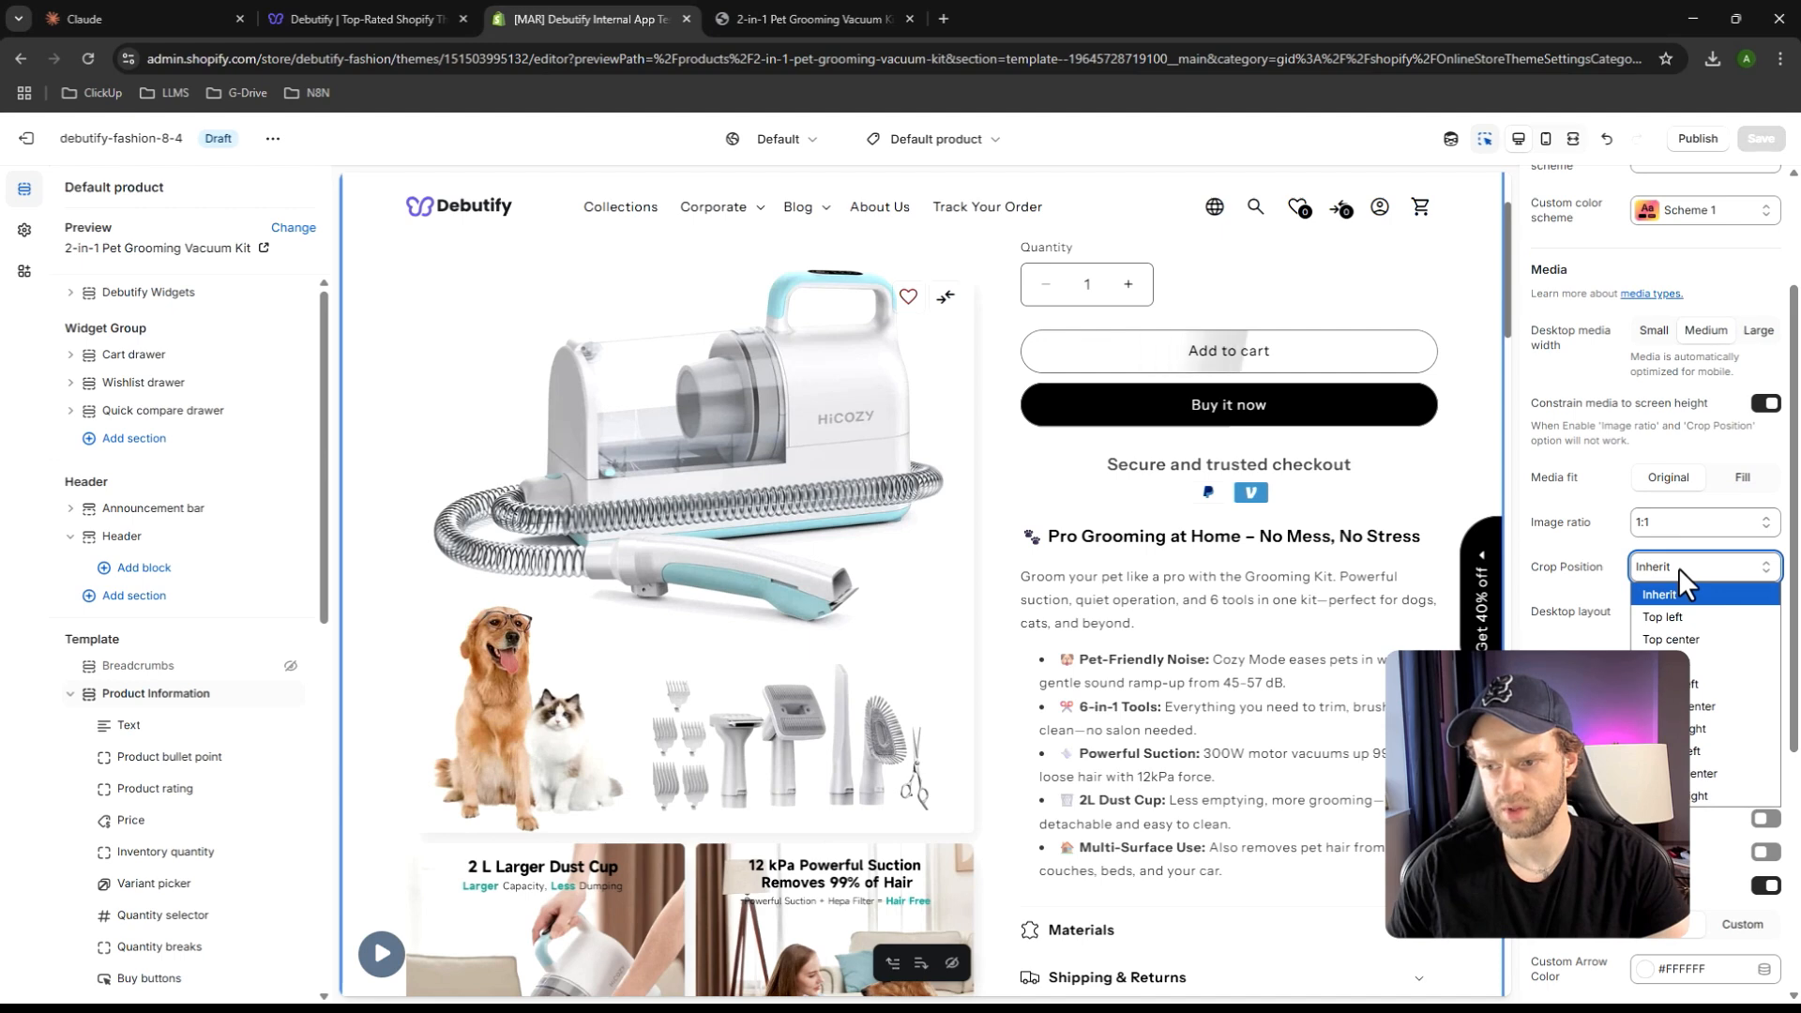
click(1697, 707)
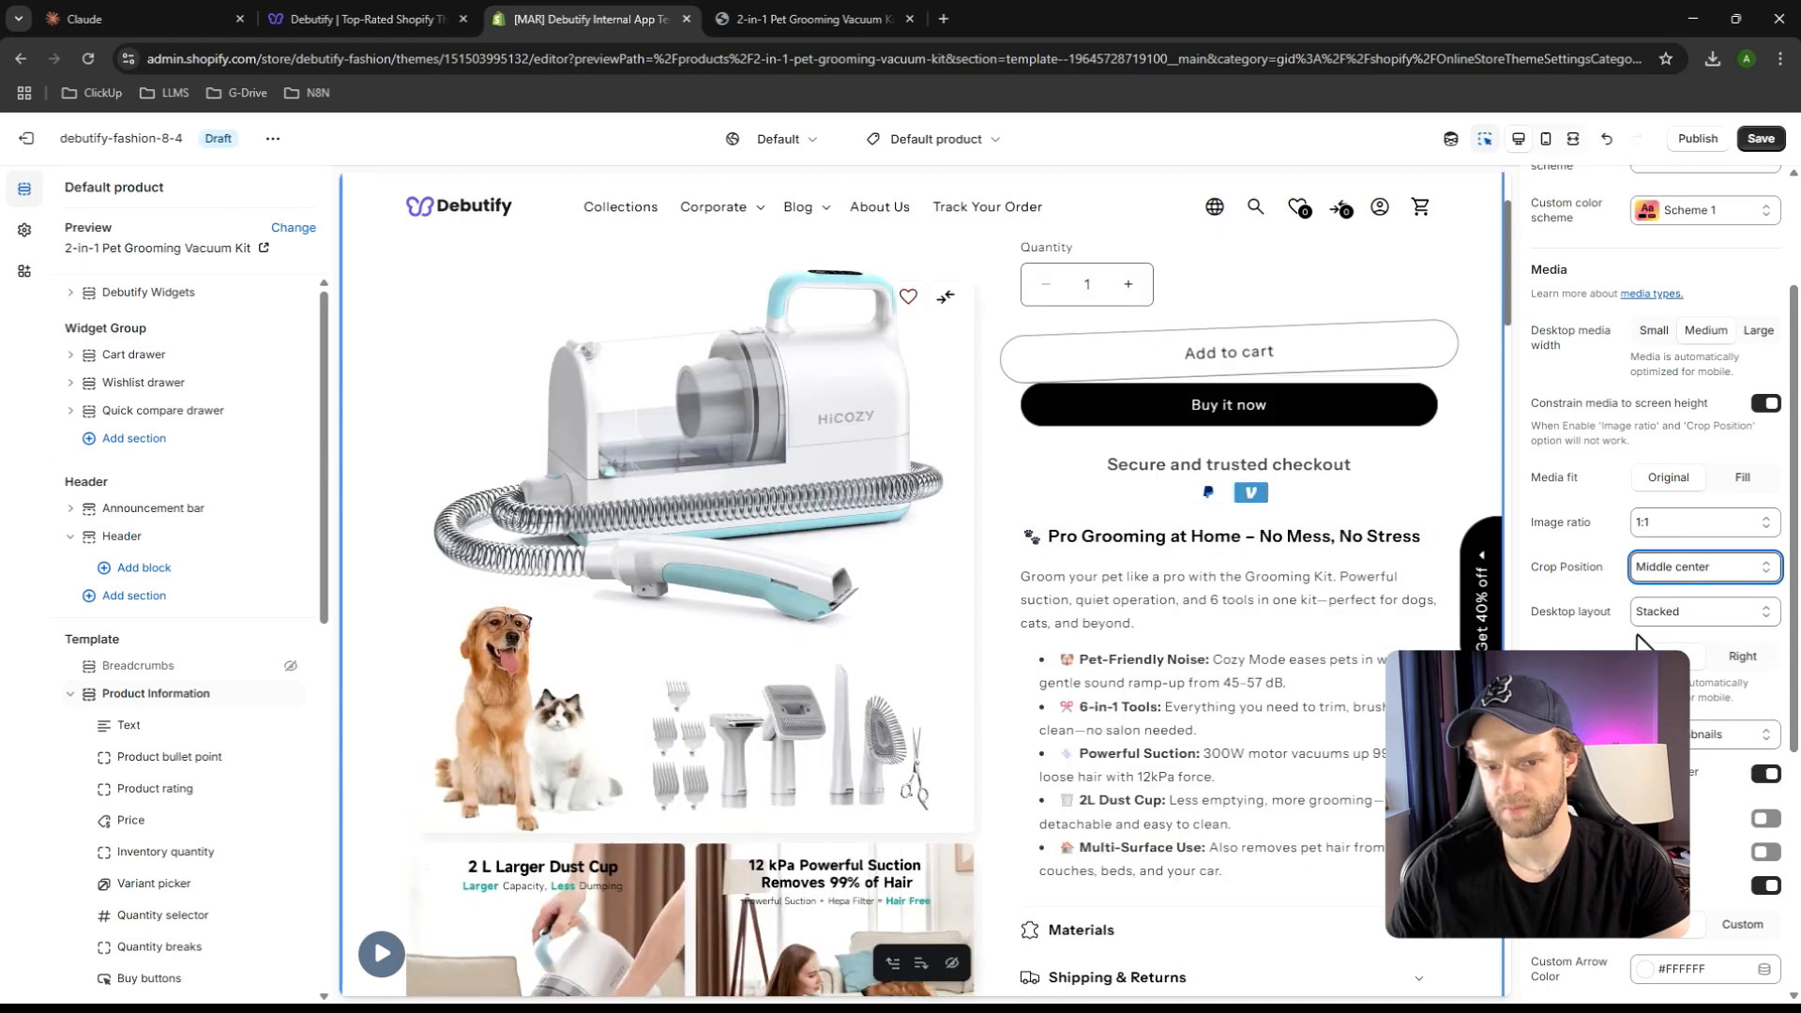
Try the Thumbnails and Thumbnail carousel desktop layouts for the product media, and save with Thumbnail carousel selected
scroll(1630, 591, down, 1)
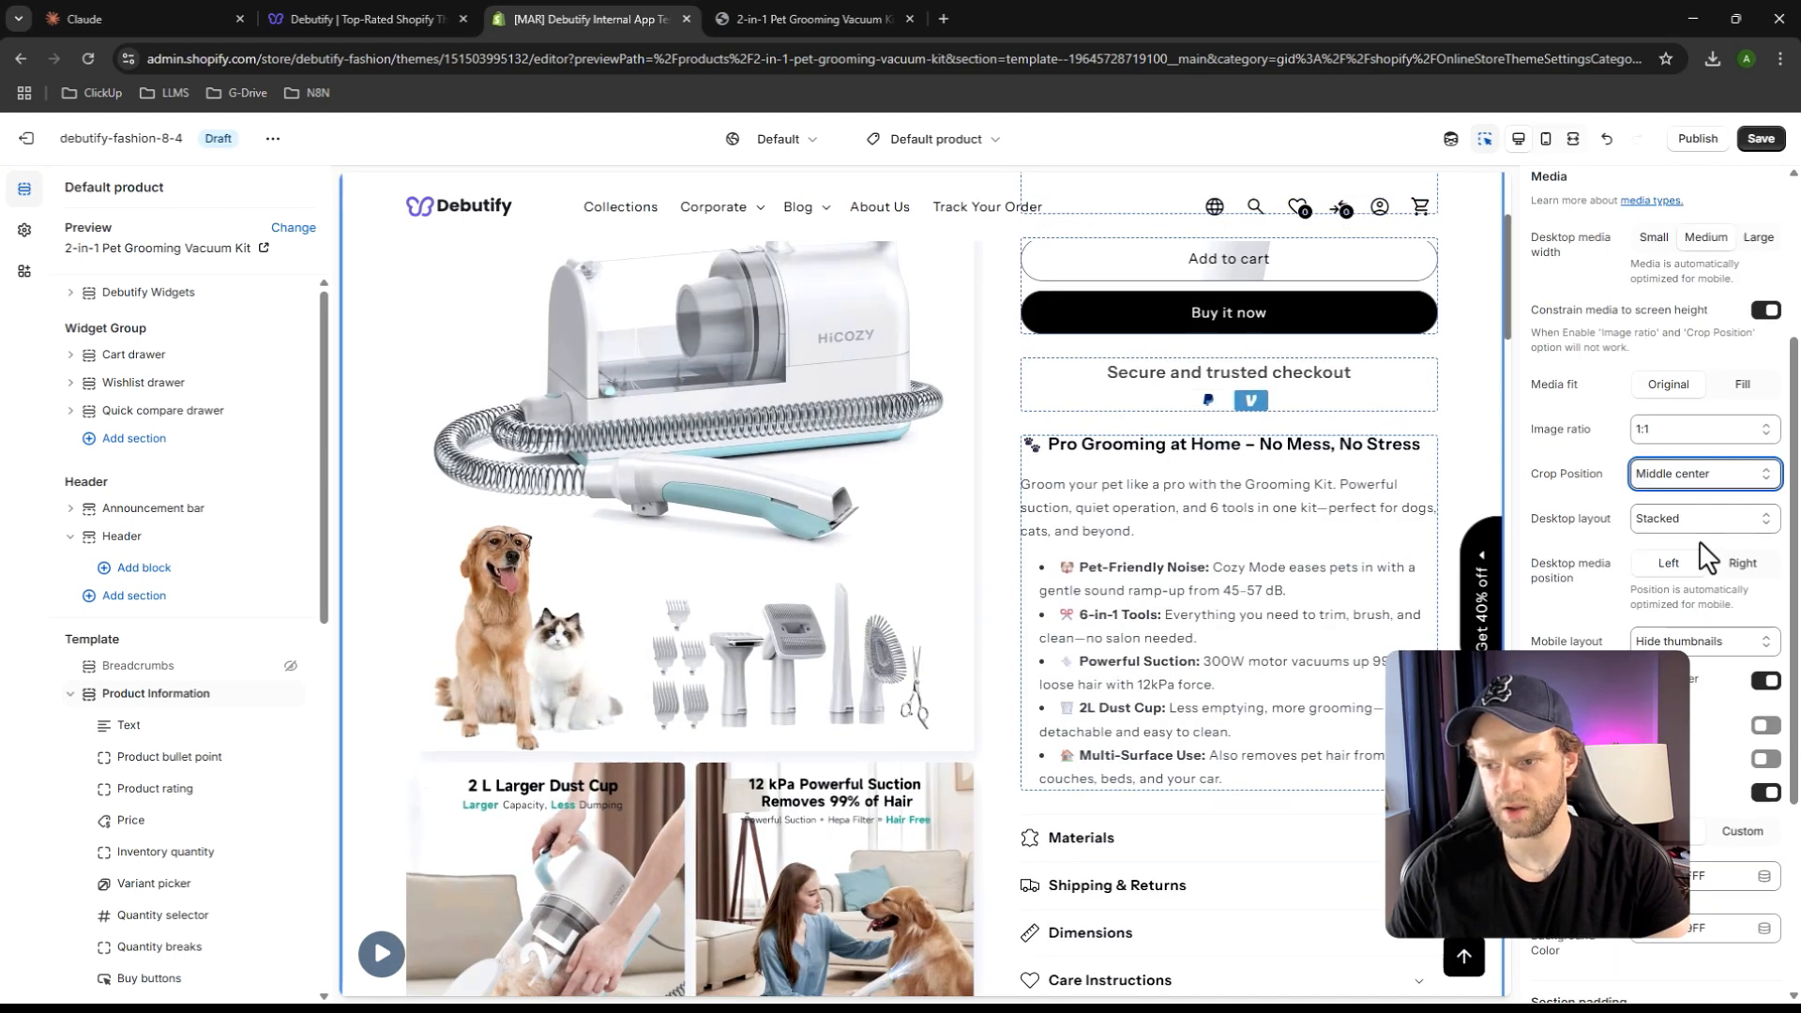
click(1696, 520)
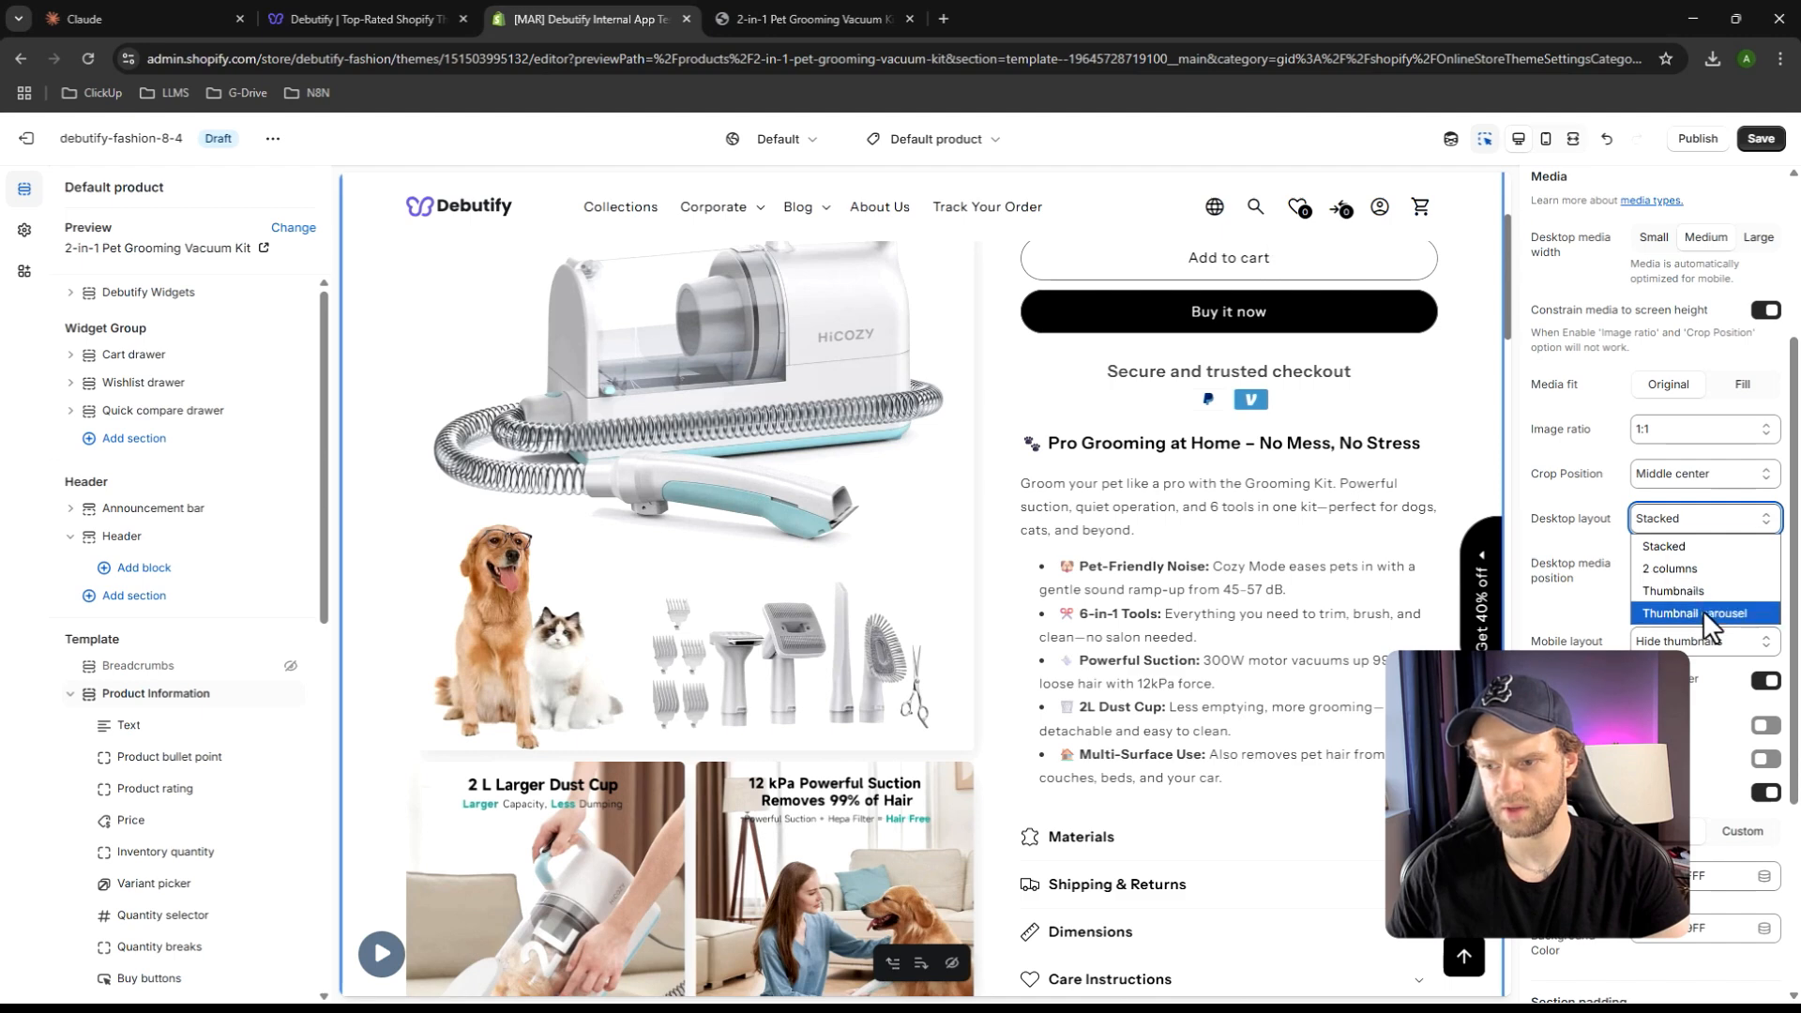
click(1702, 611)
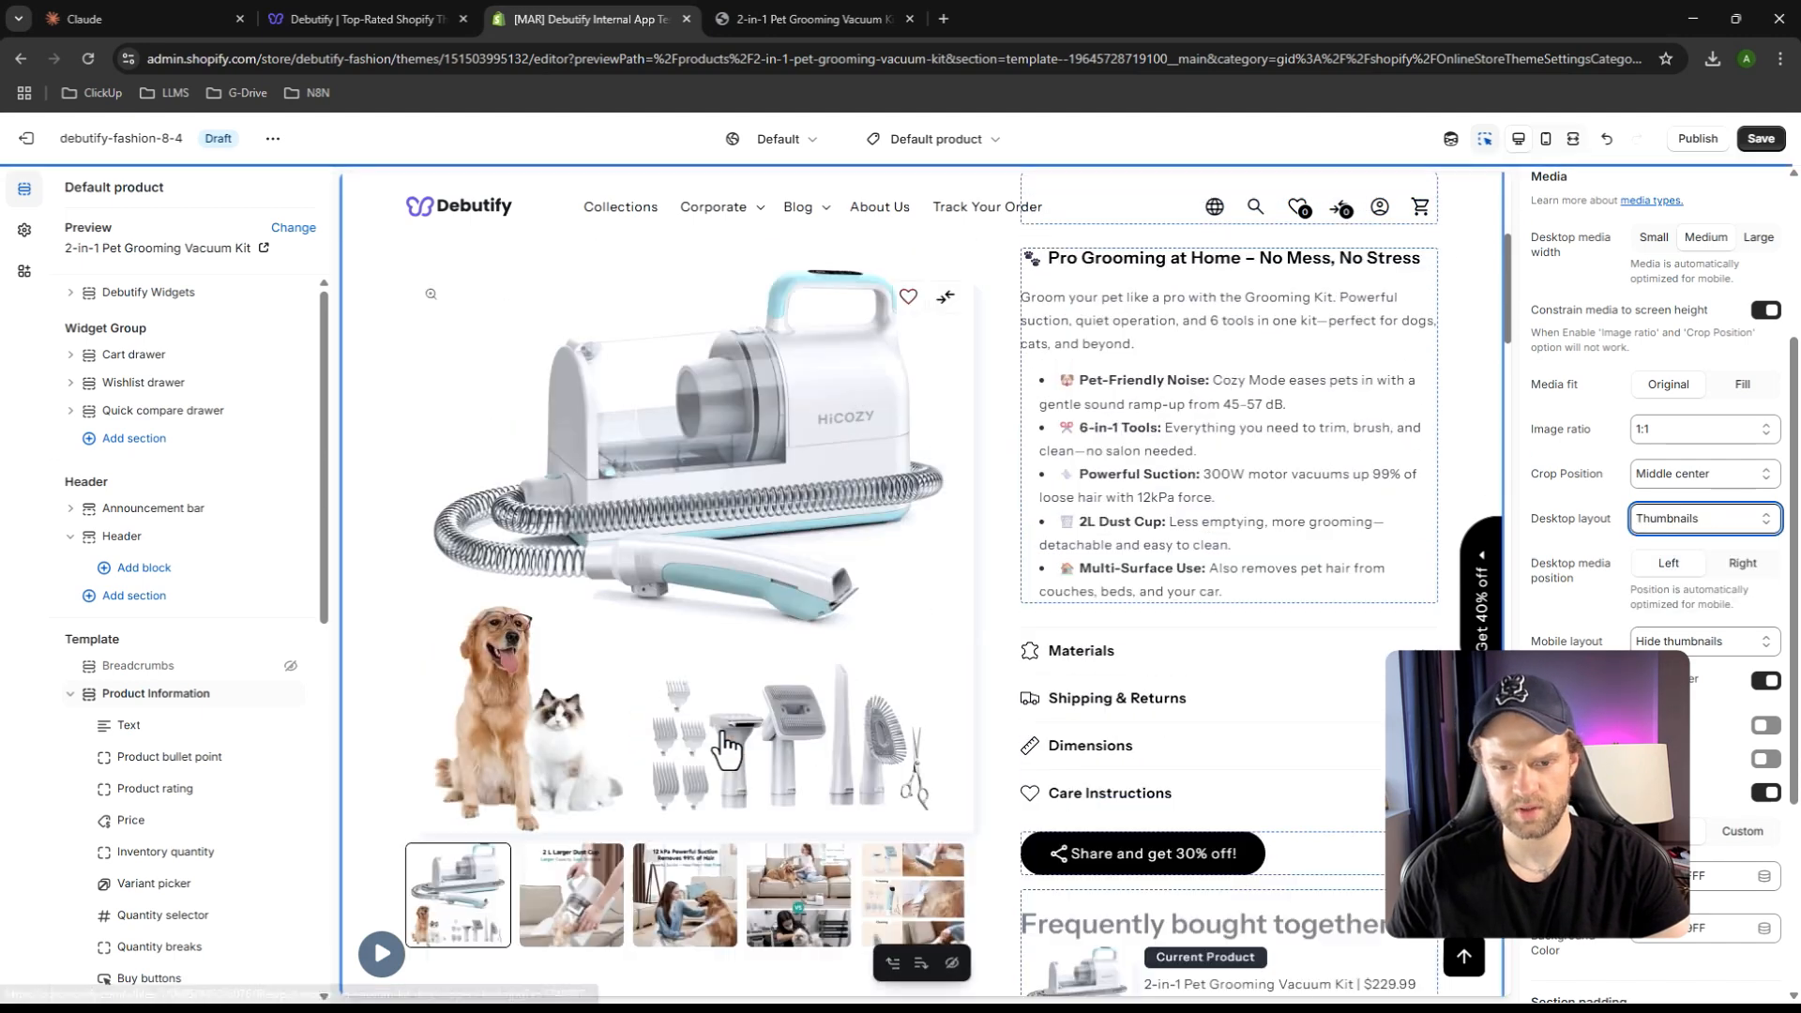
click(1711, 525)
click(1697, 610)
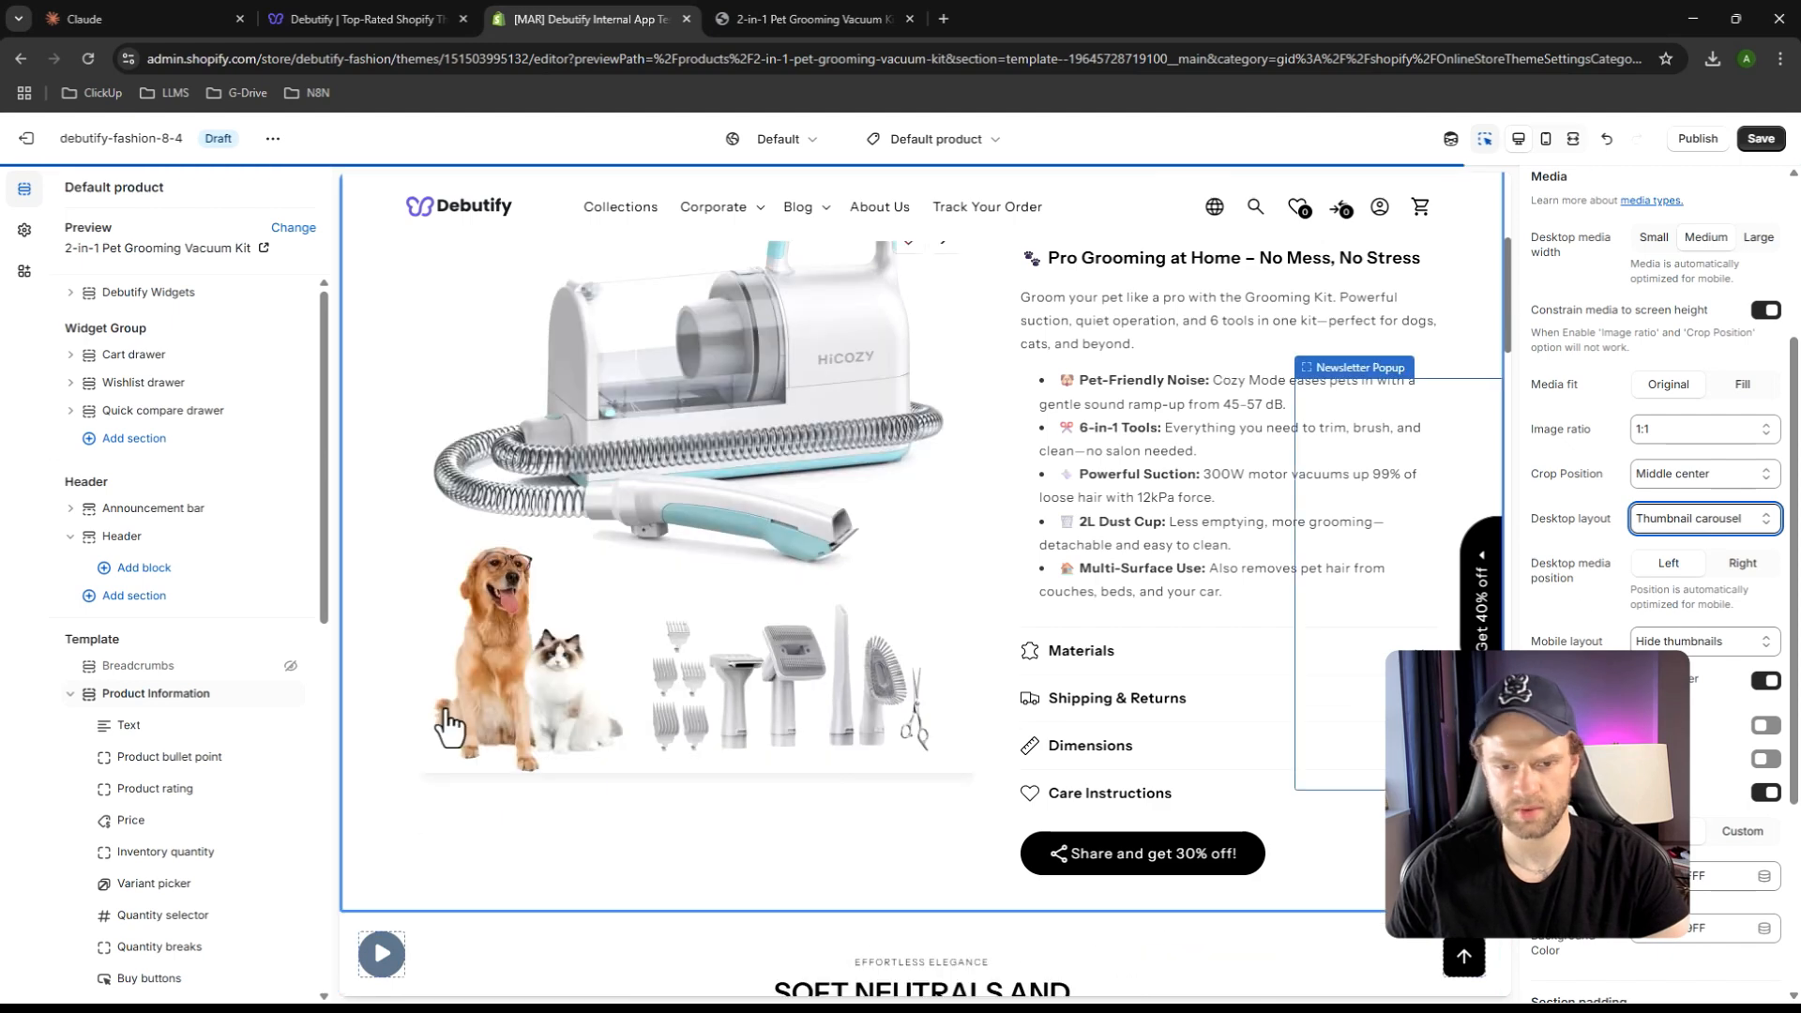
scroll(740, 754, down, 3)
click(1756, 143)
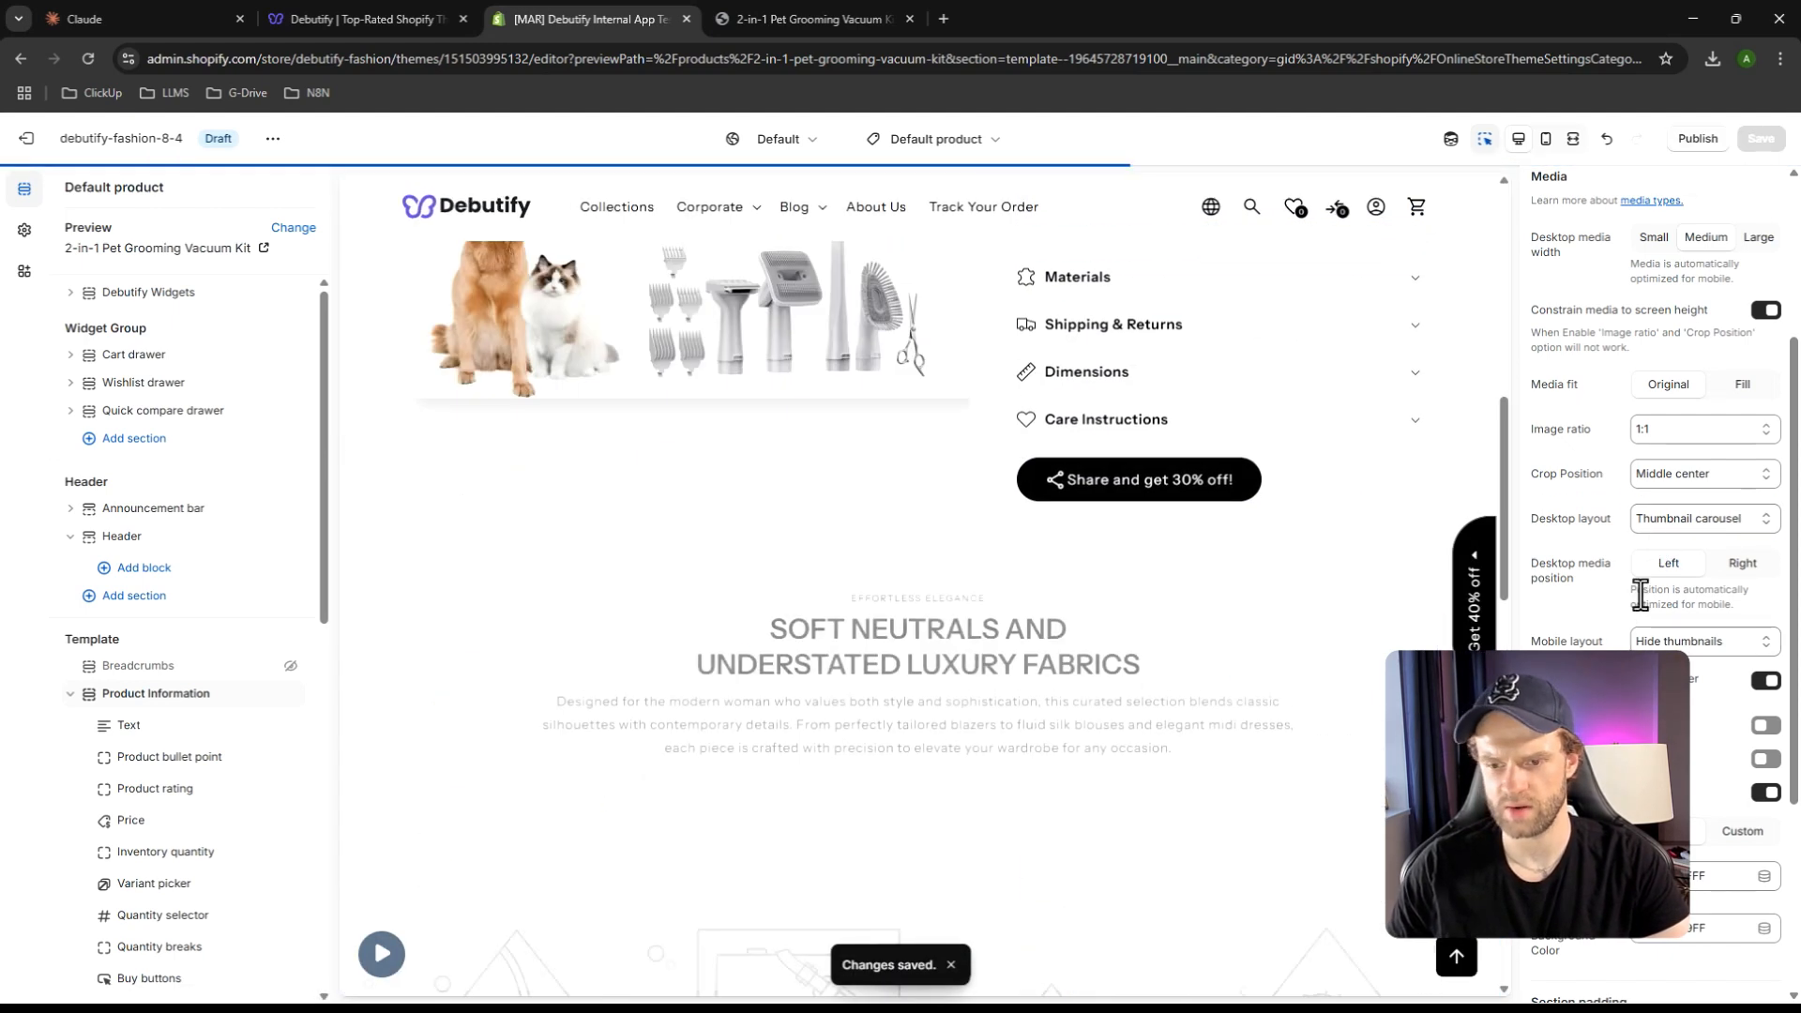
Review the remaining product media settings, check the product images in the mobile preview and return to the desktop preview
scroll(891, 563, down, 2)
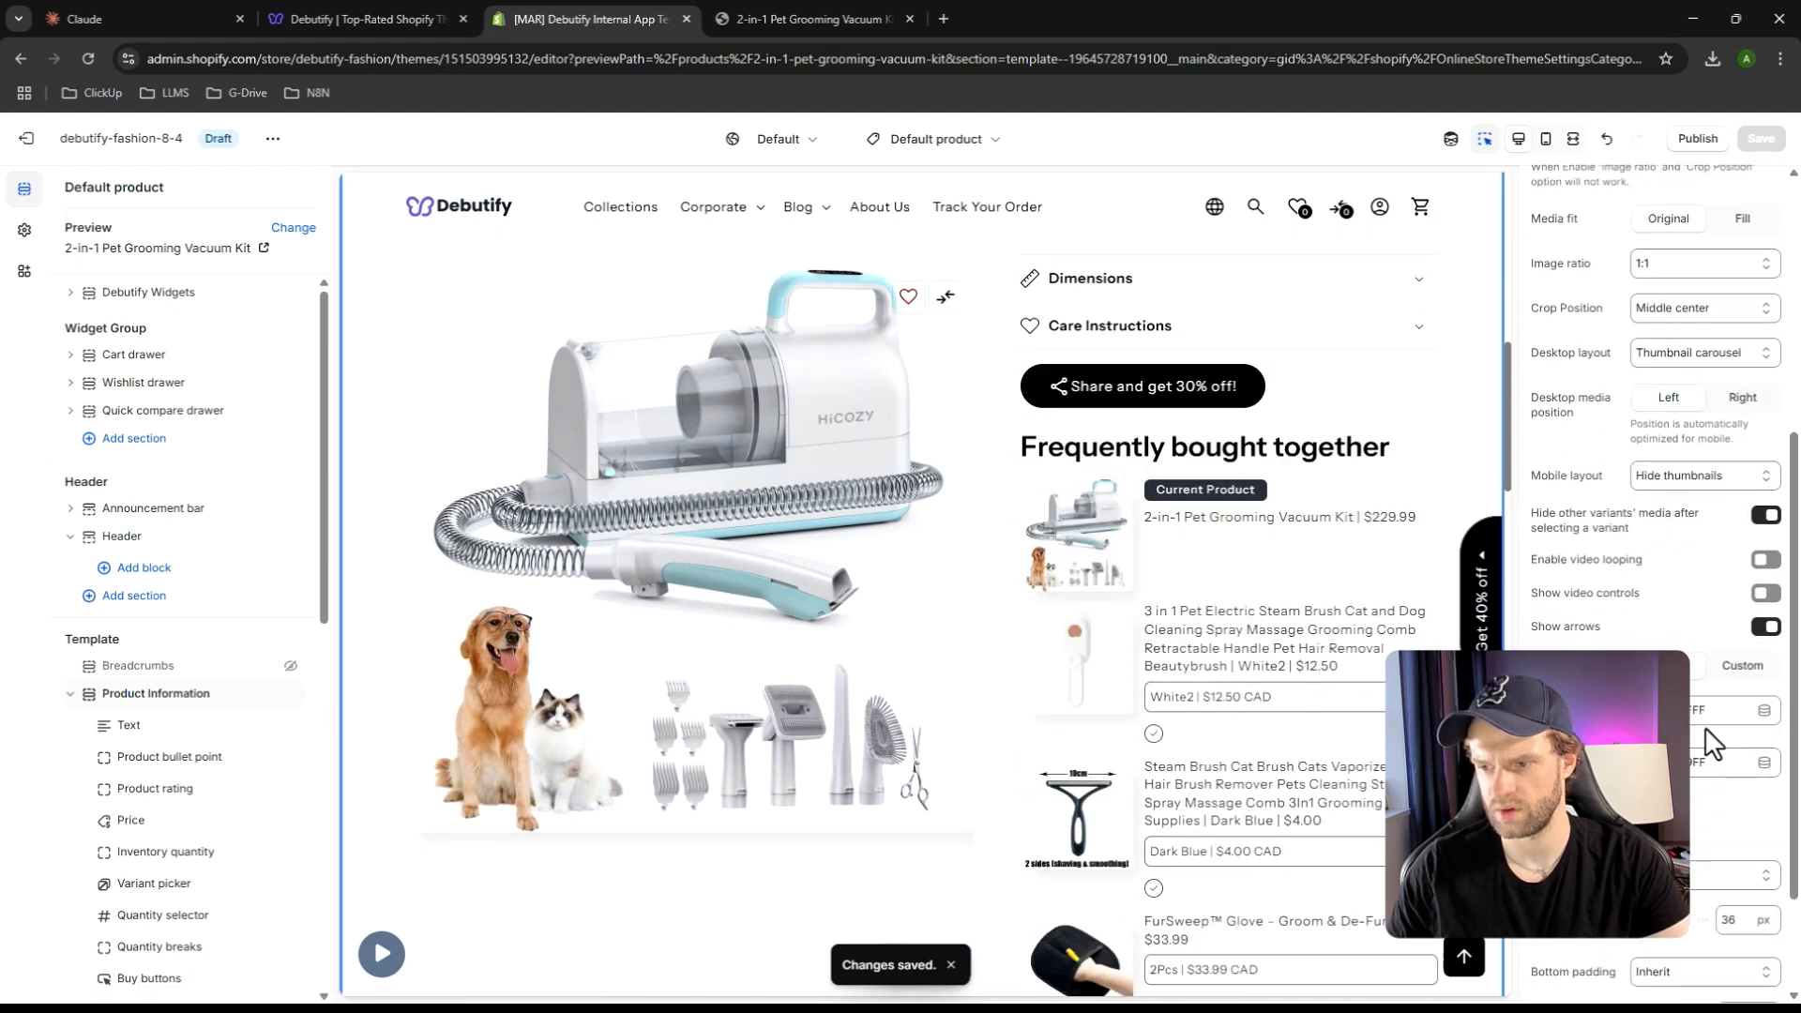
scroll(1724, 512, down, 2)
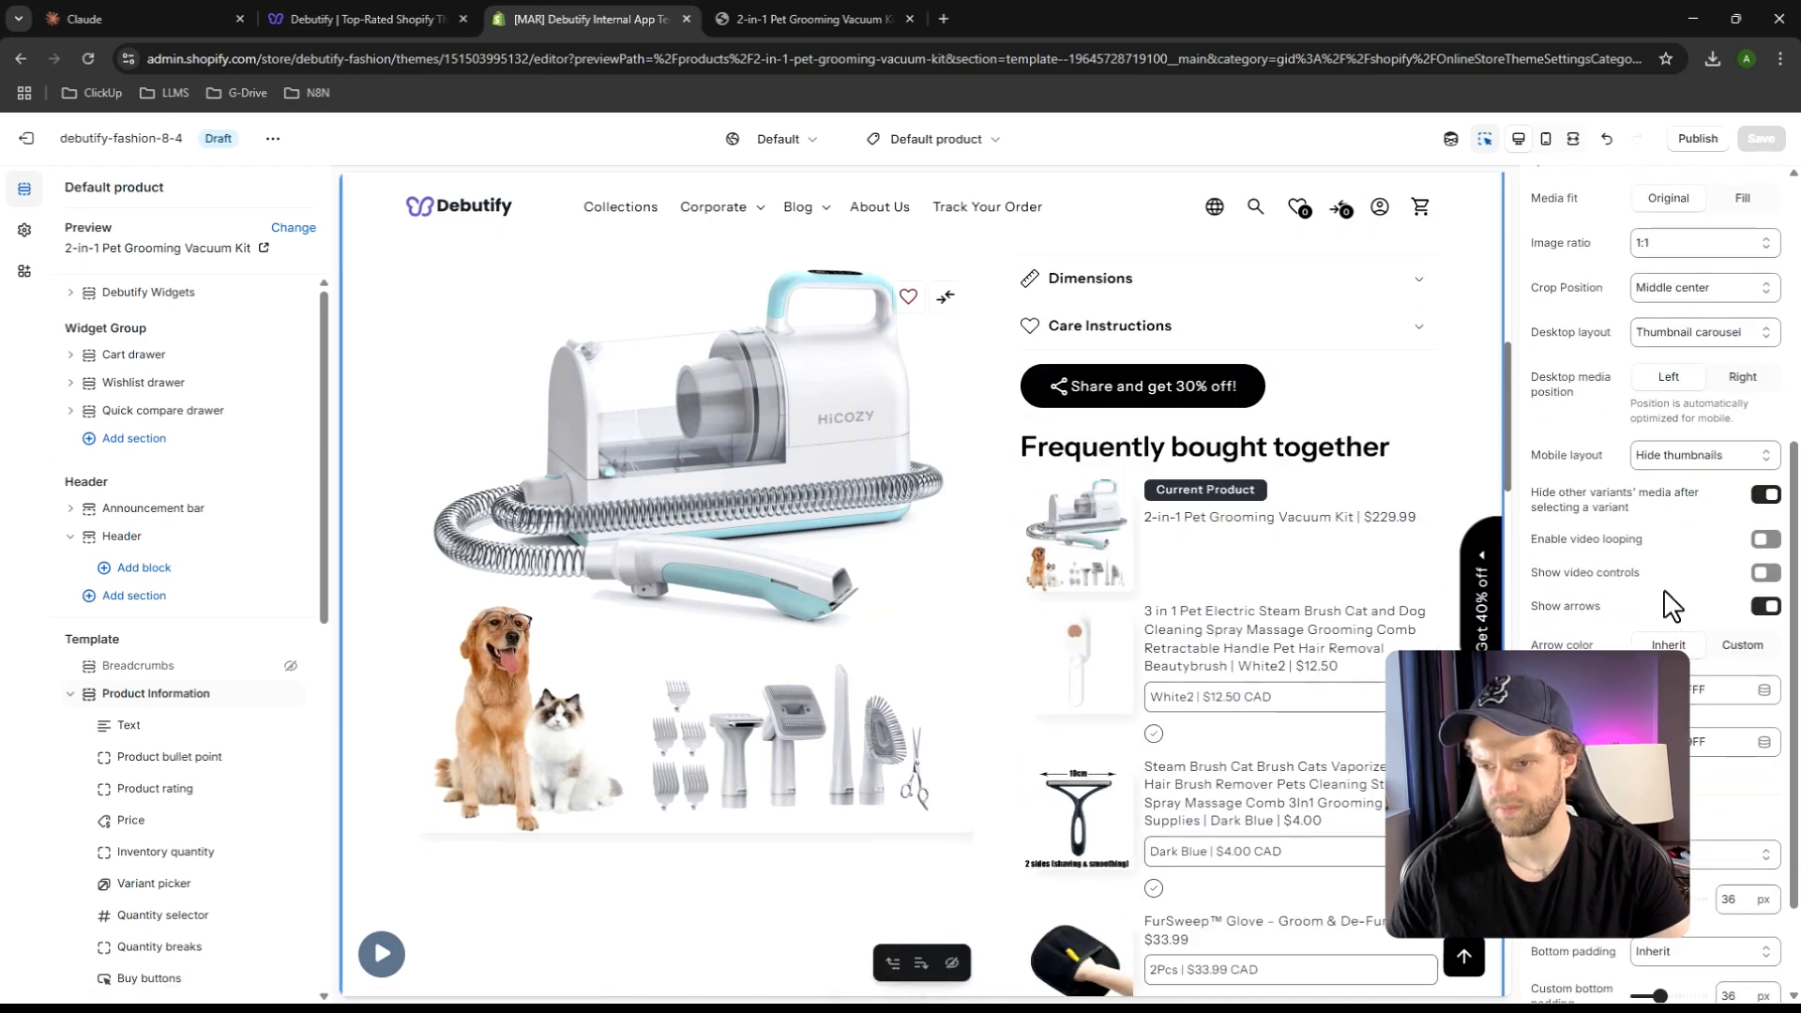
click(1545, 138)
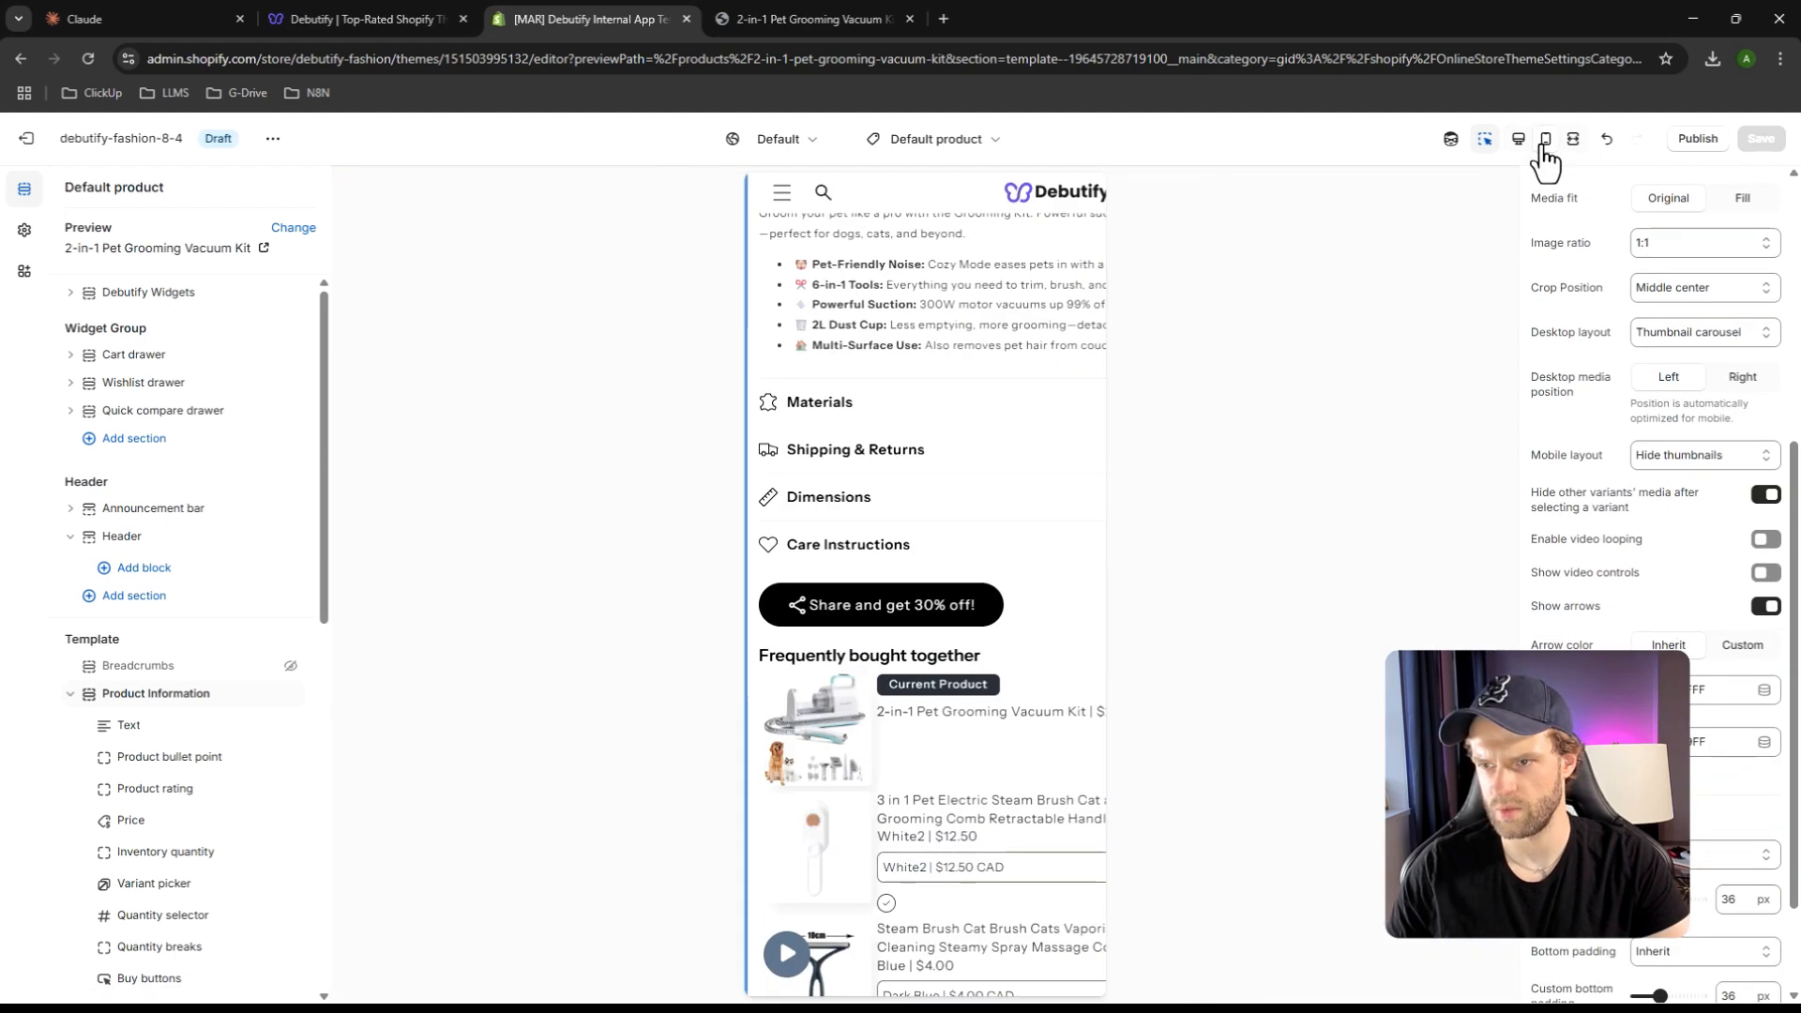
scroll(919, 718, up, 10)
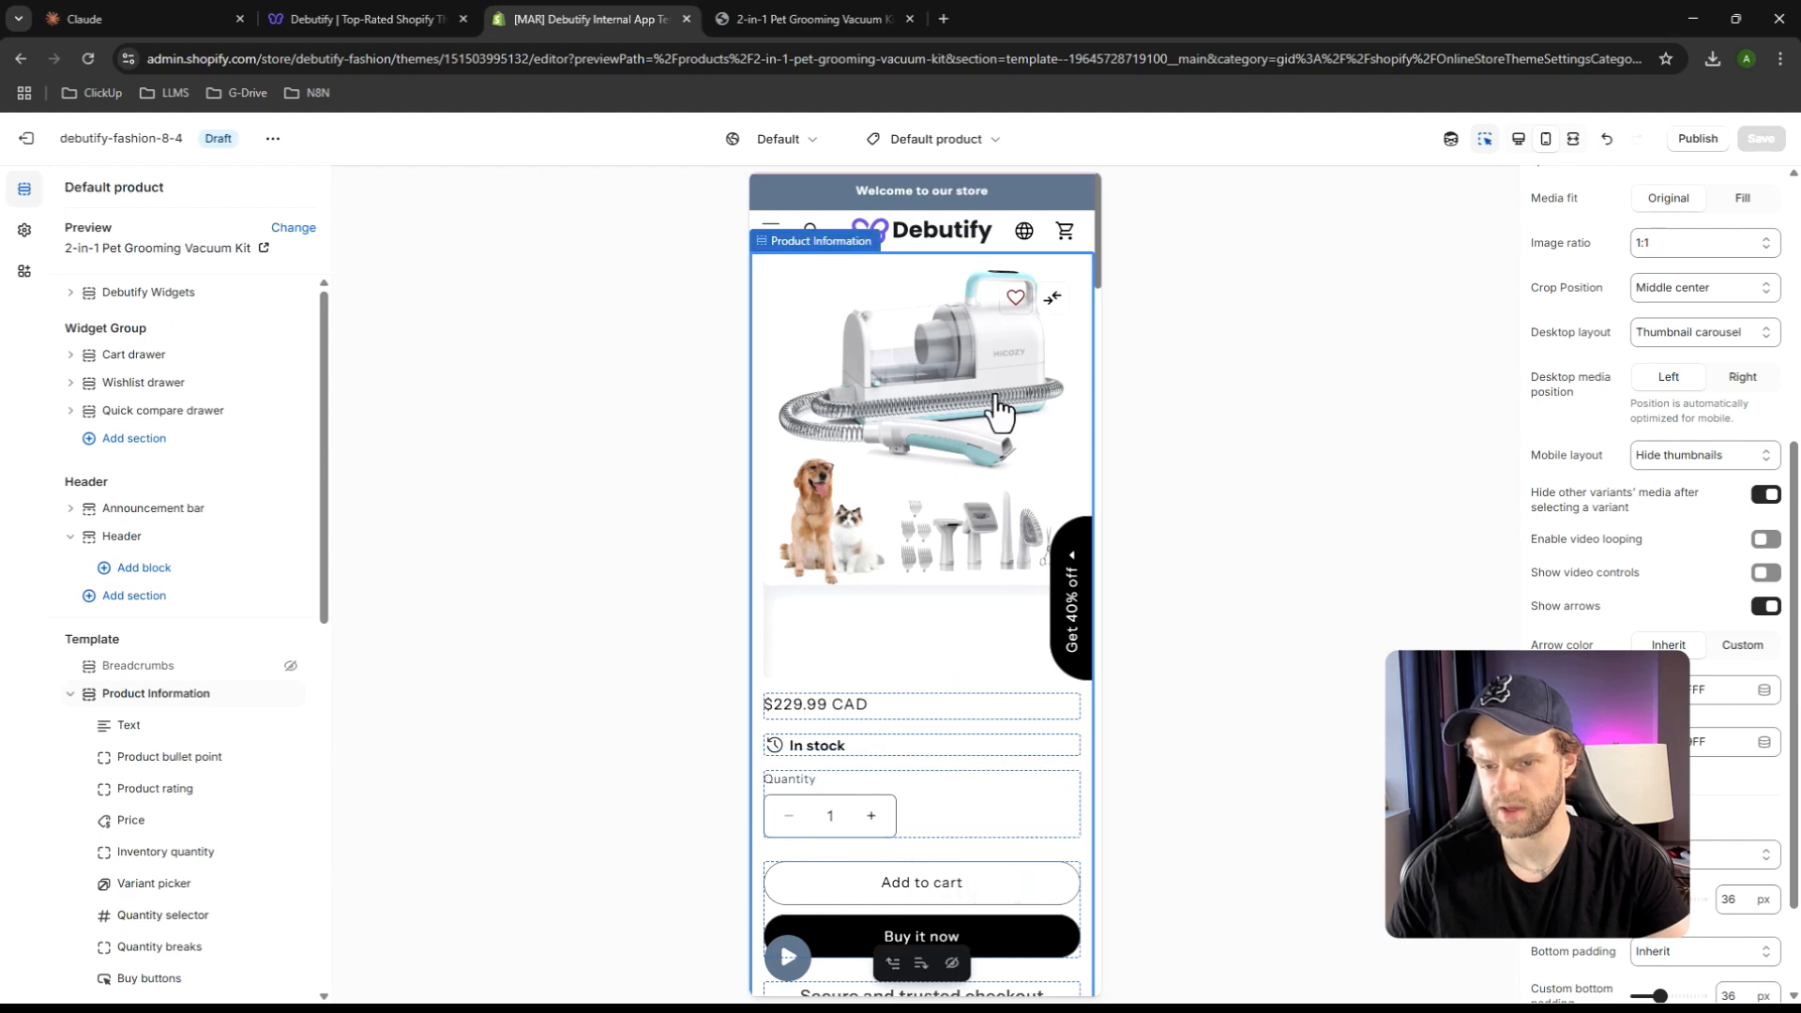
click(1518, 138)
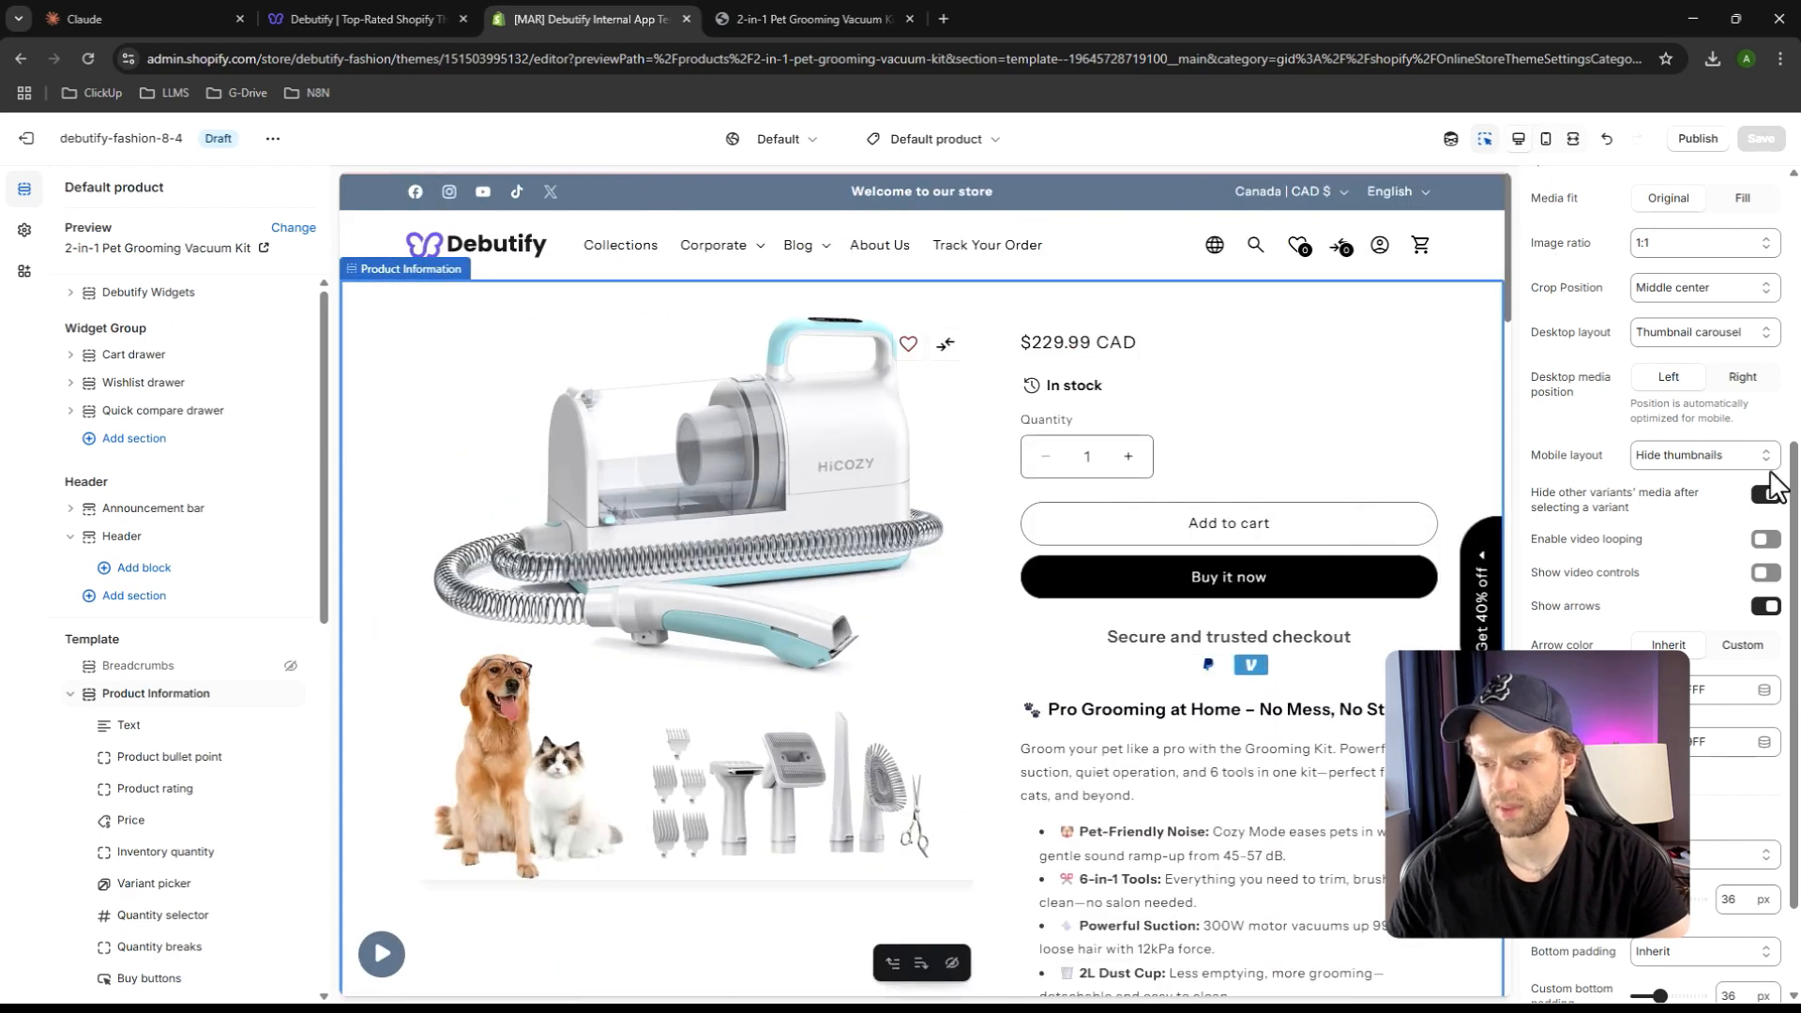
Set the product media's Desktop layout to Thumbnails, check the gallery in the preview and save the template
scroll(1773, 485, down, 2)
scroll(694, 772, down, 1)
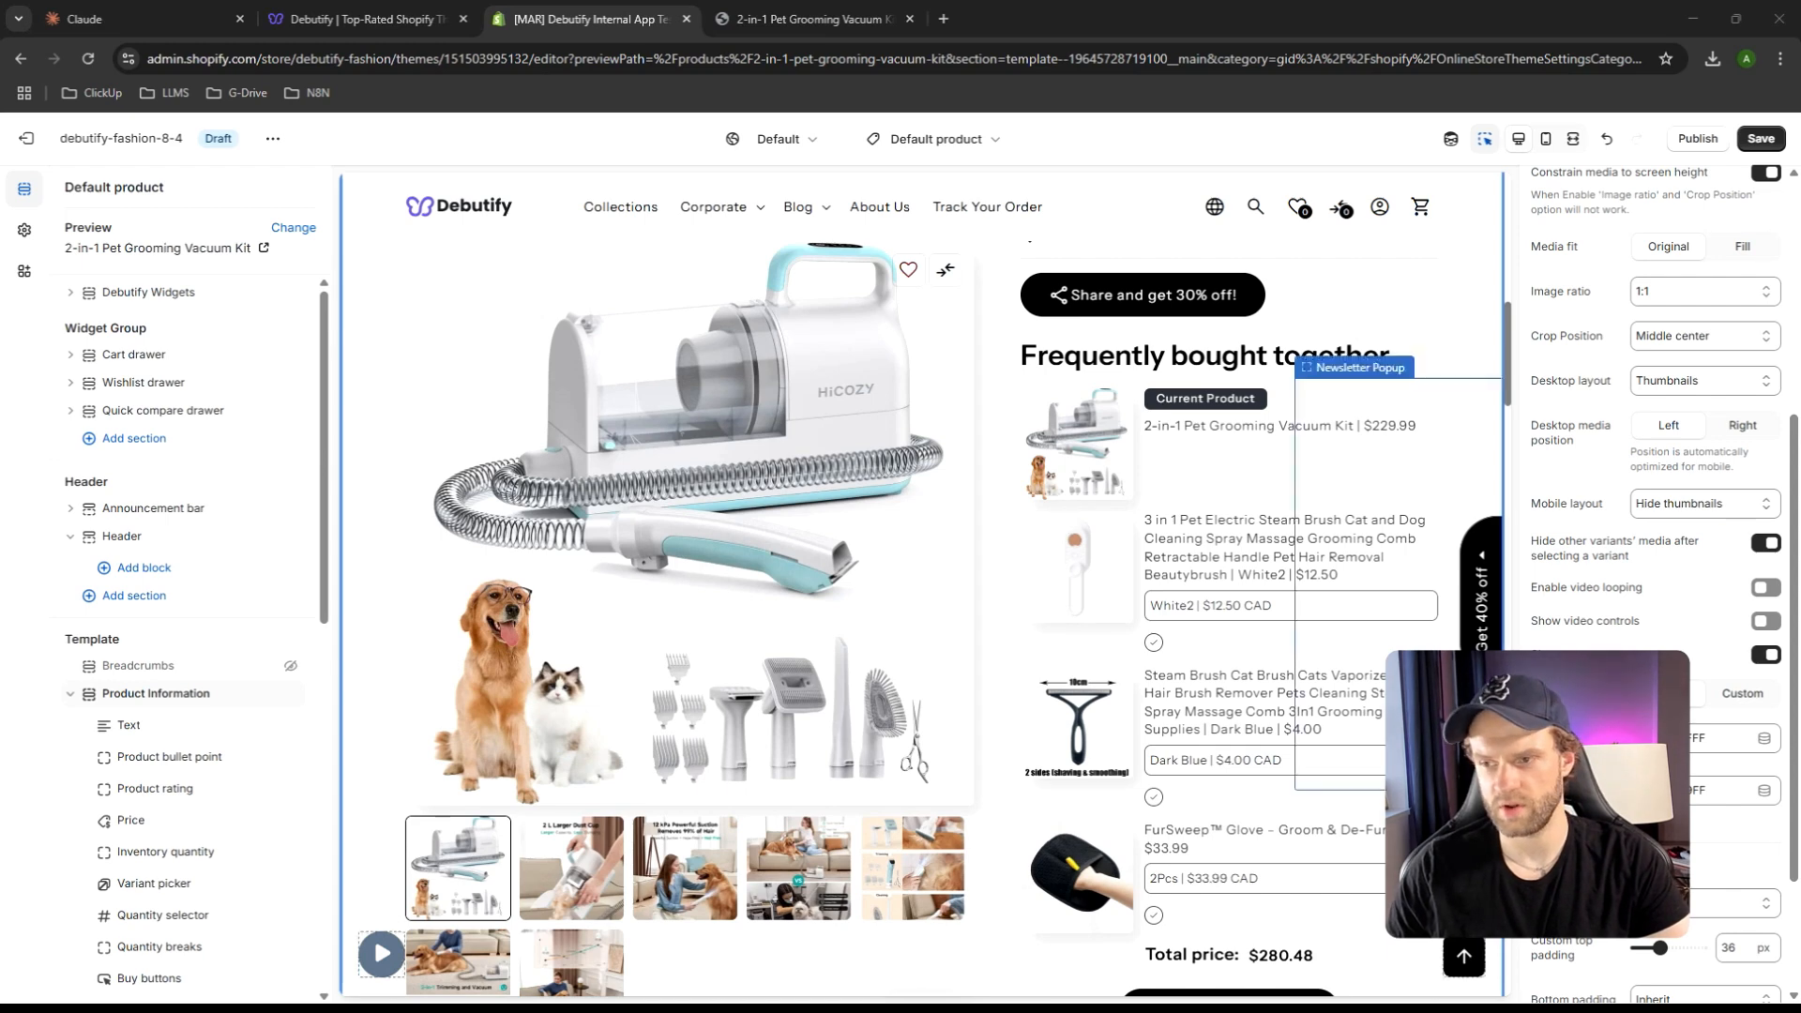
scroll(622, 840, down, 3)
scroll(639, 818, up, 4)
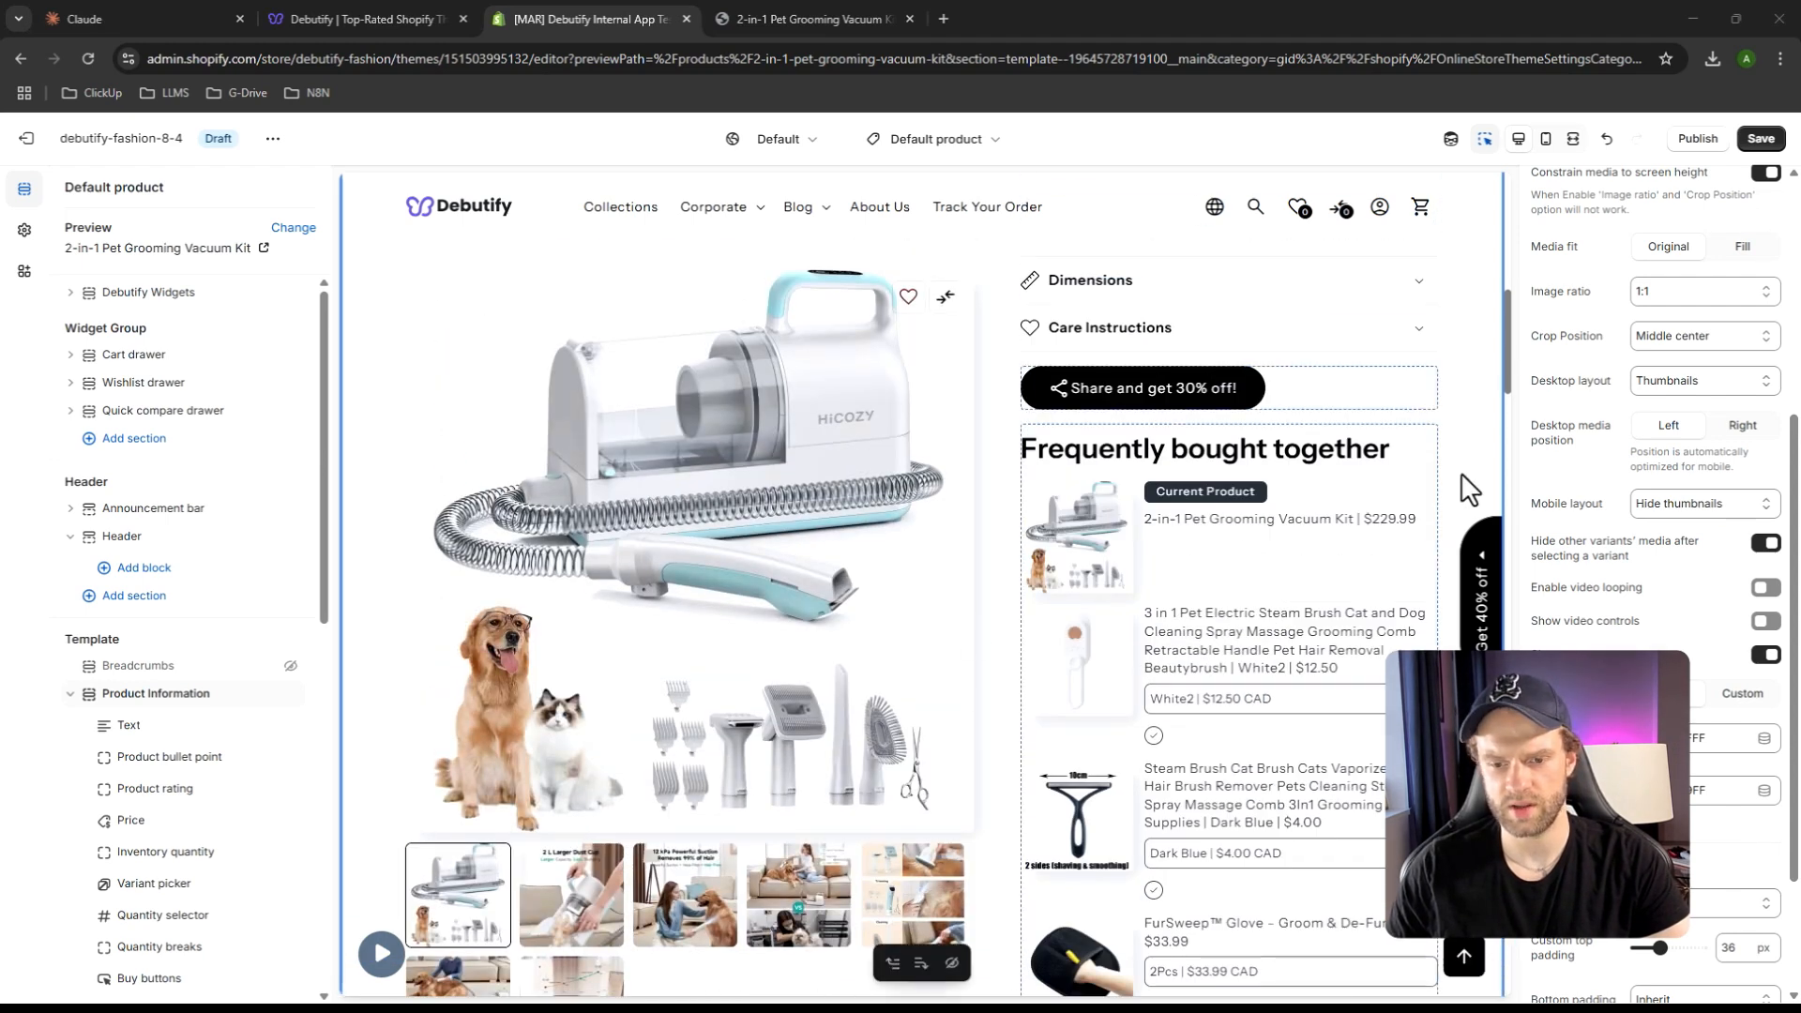
key(ctrl+s)
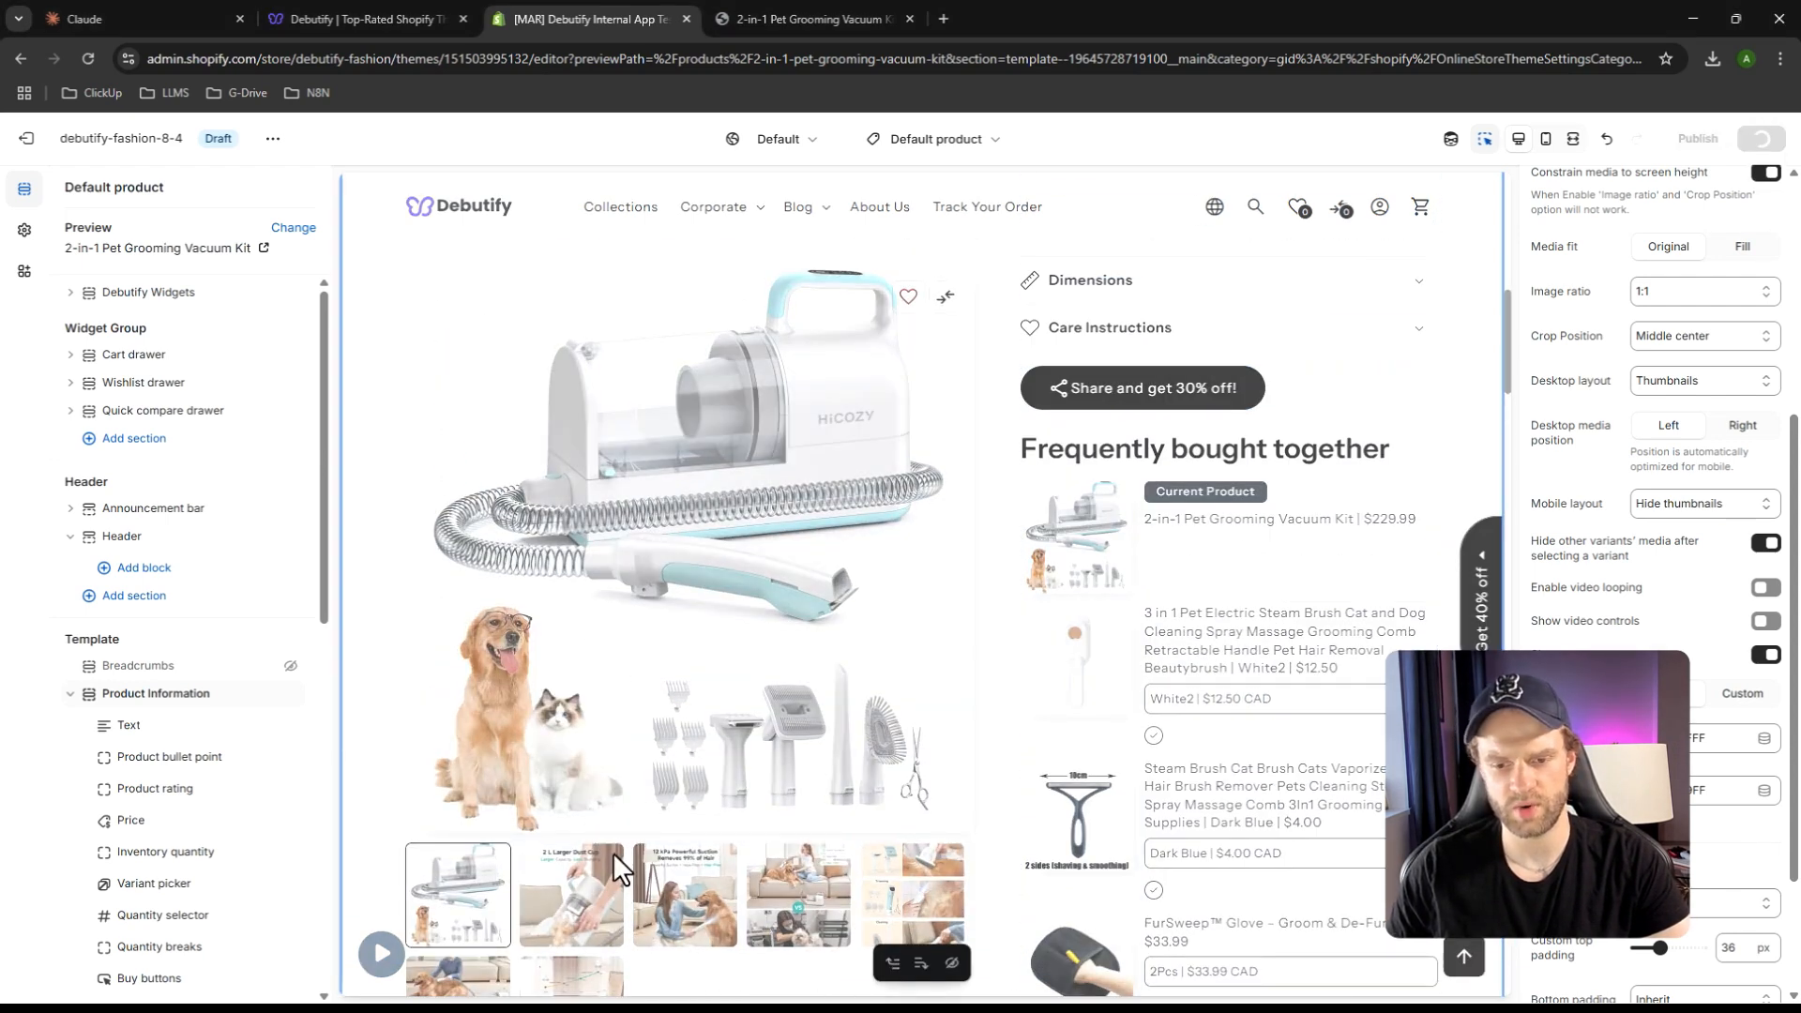
Examine the product page preview, including the gallery thumbnails, buy buttons, description, collapsible rows and Frequently bought together area
scroll(612, 853, down, 1)
click(603, 890)
click(687, 896)
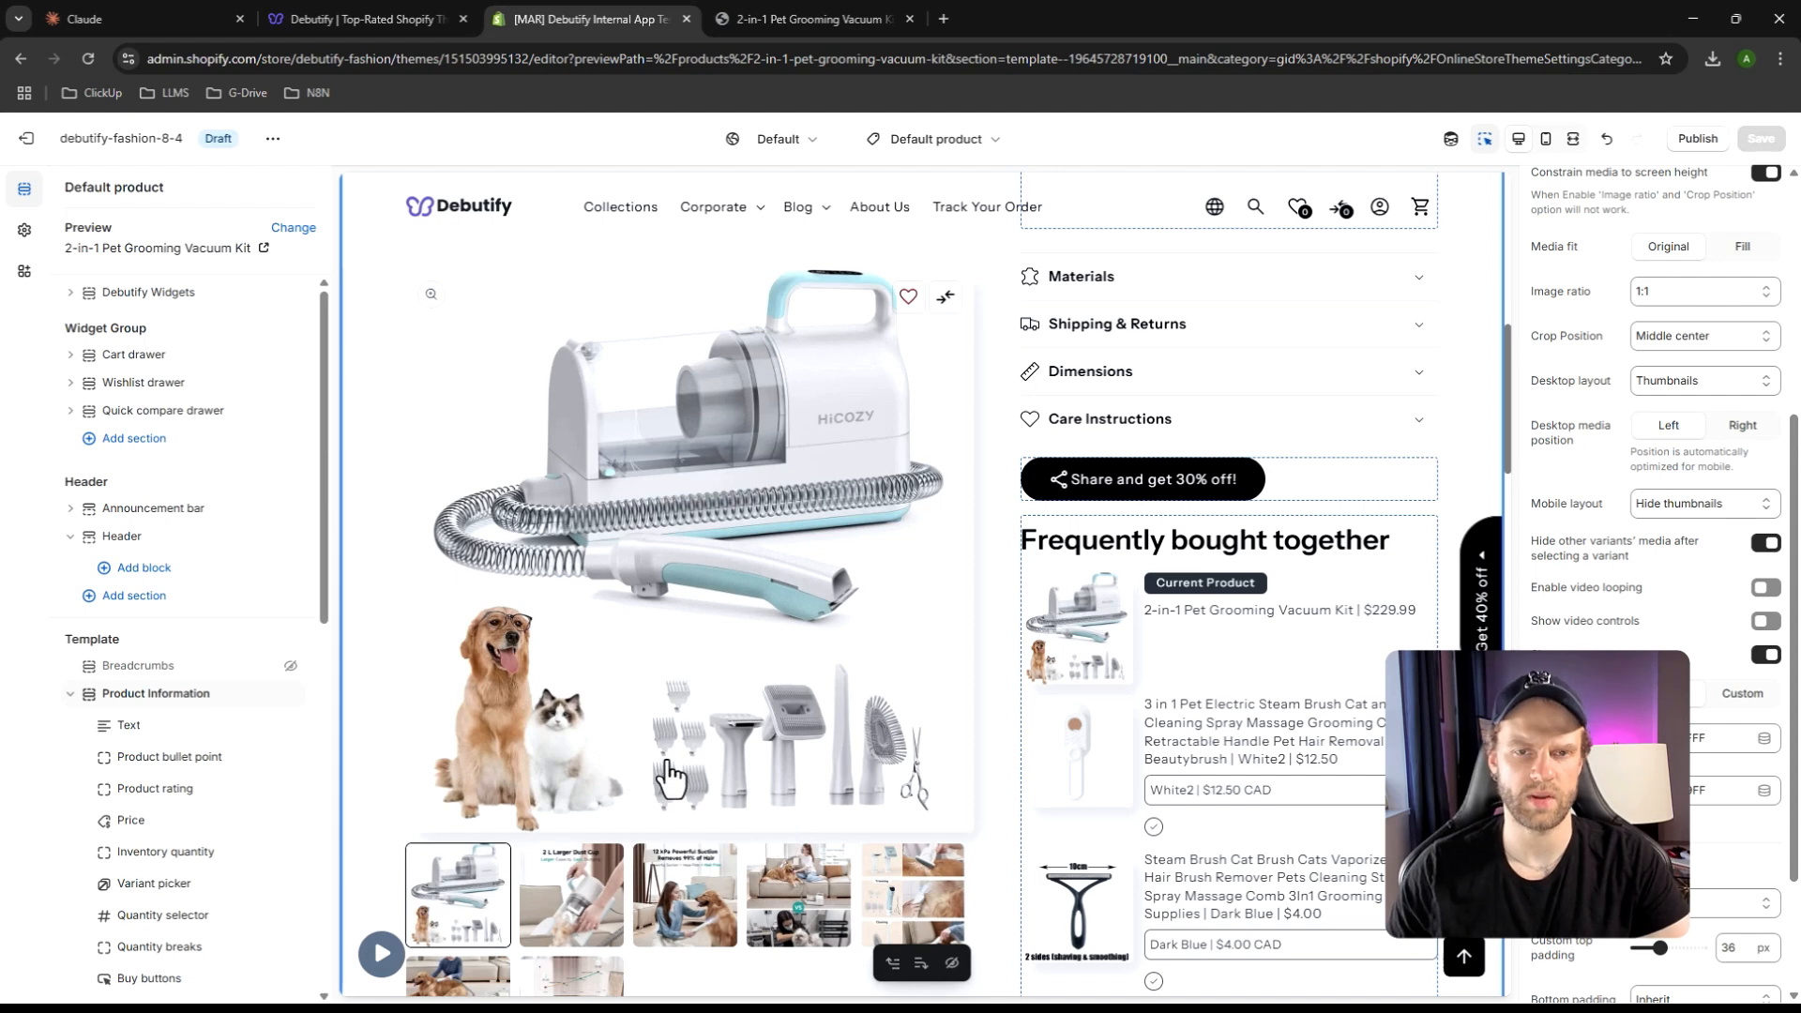
scroll(670, 776, down, 1)
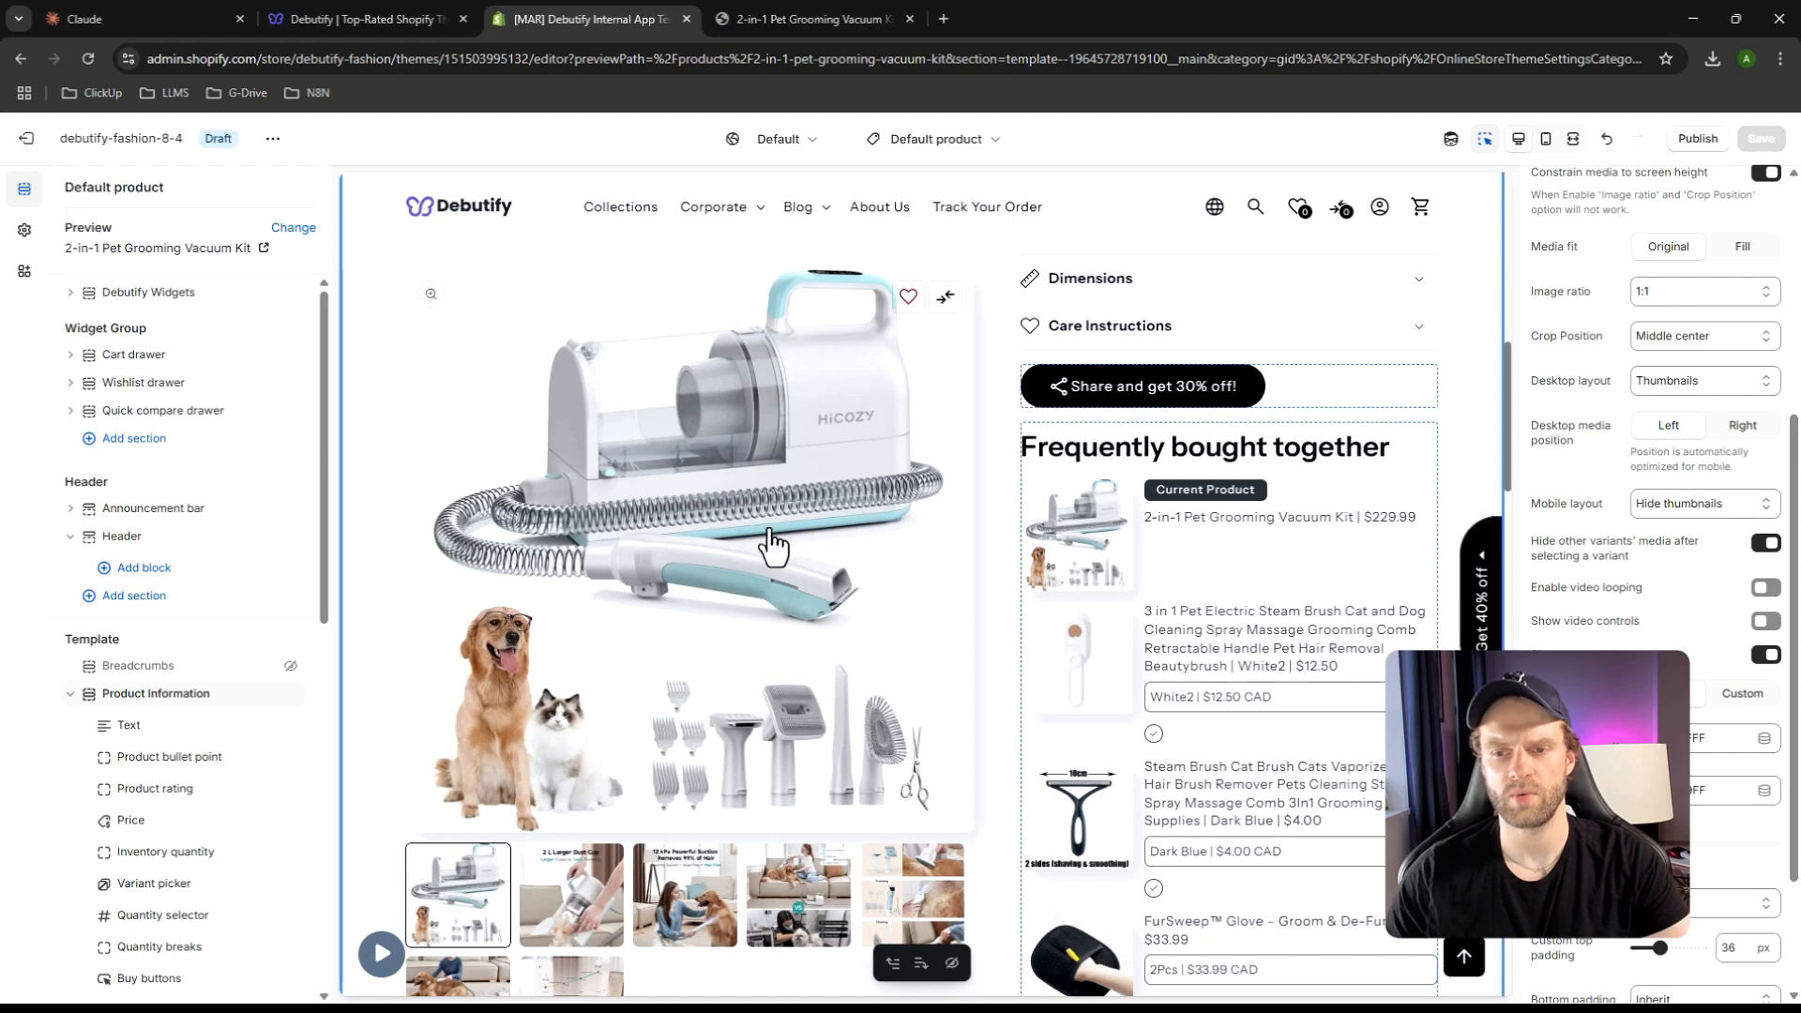
scroll(998, 610, up, 8)
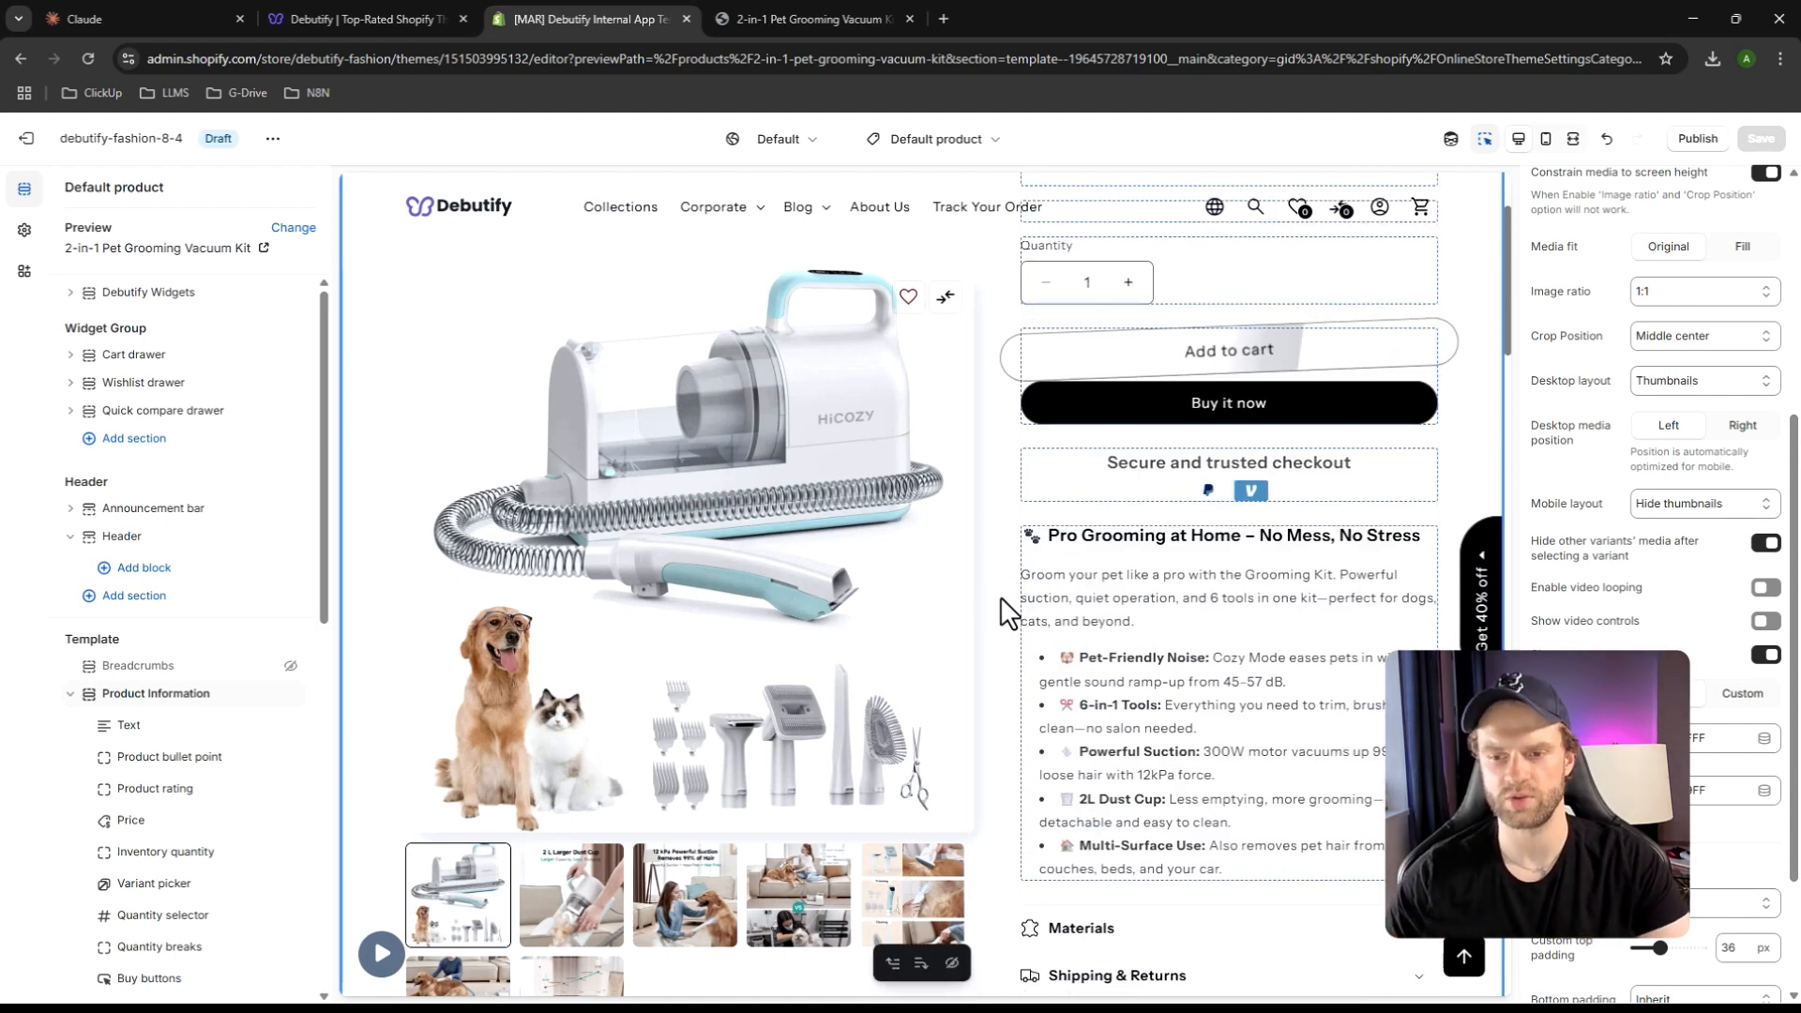
scroll(1049, 683, up, 1)
scroll(1071, 672, down, 3)
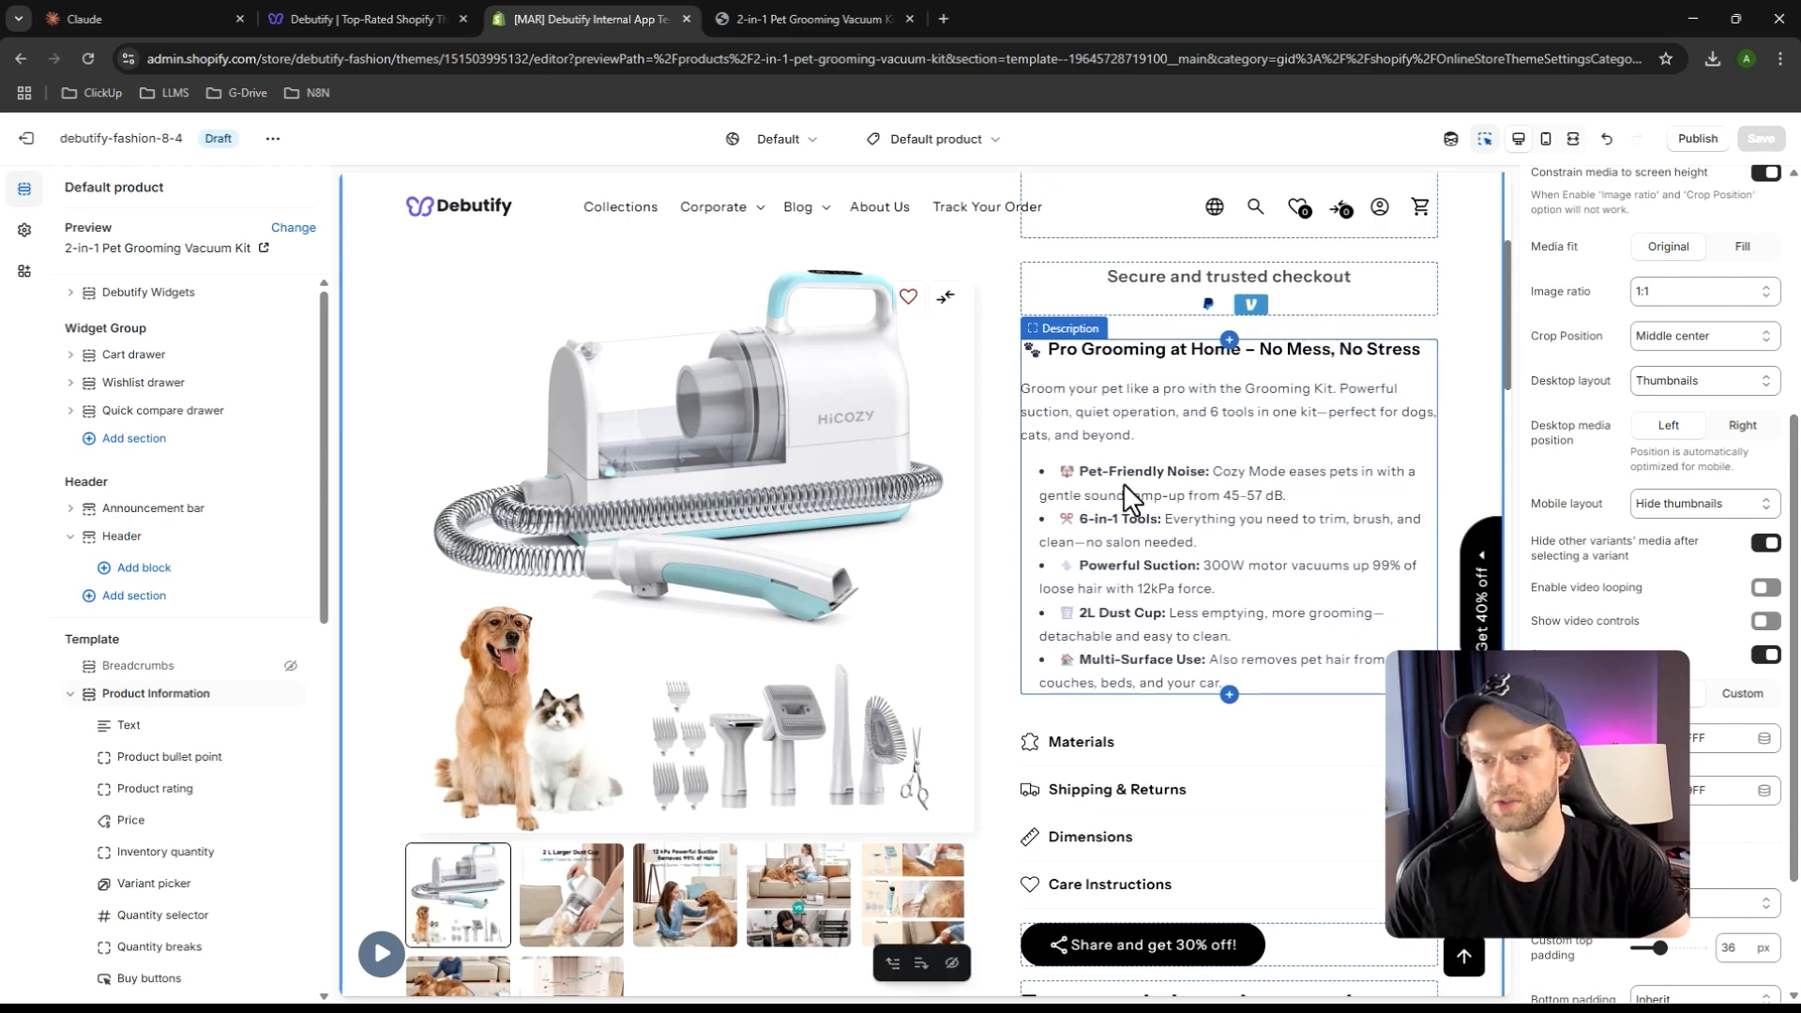
scroll(1111, 511, up, 4)
scroll(1104, 638, down, 2)
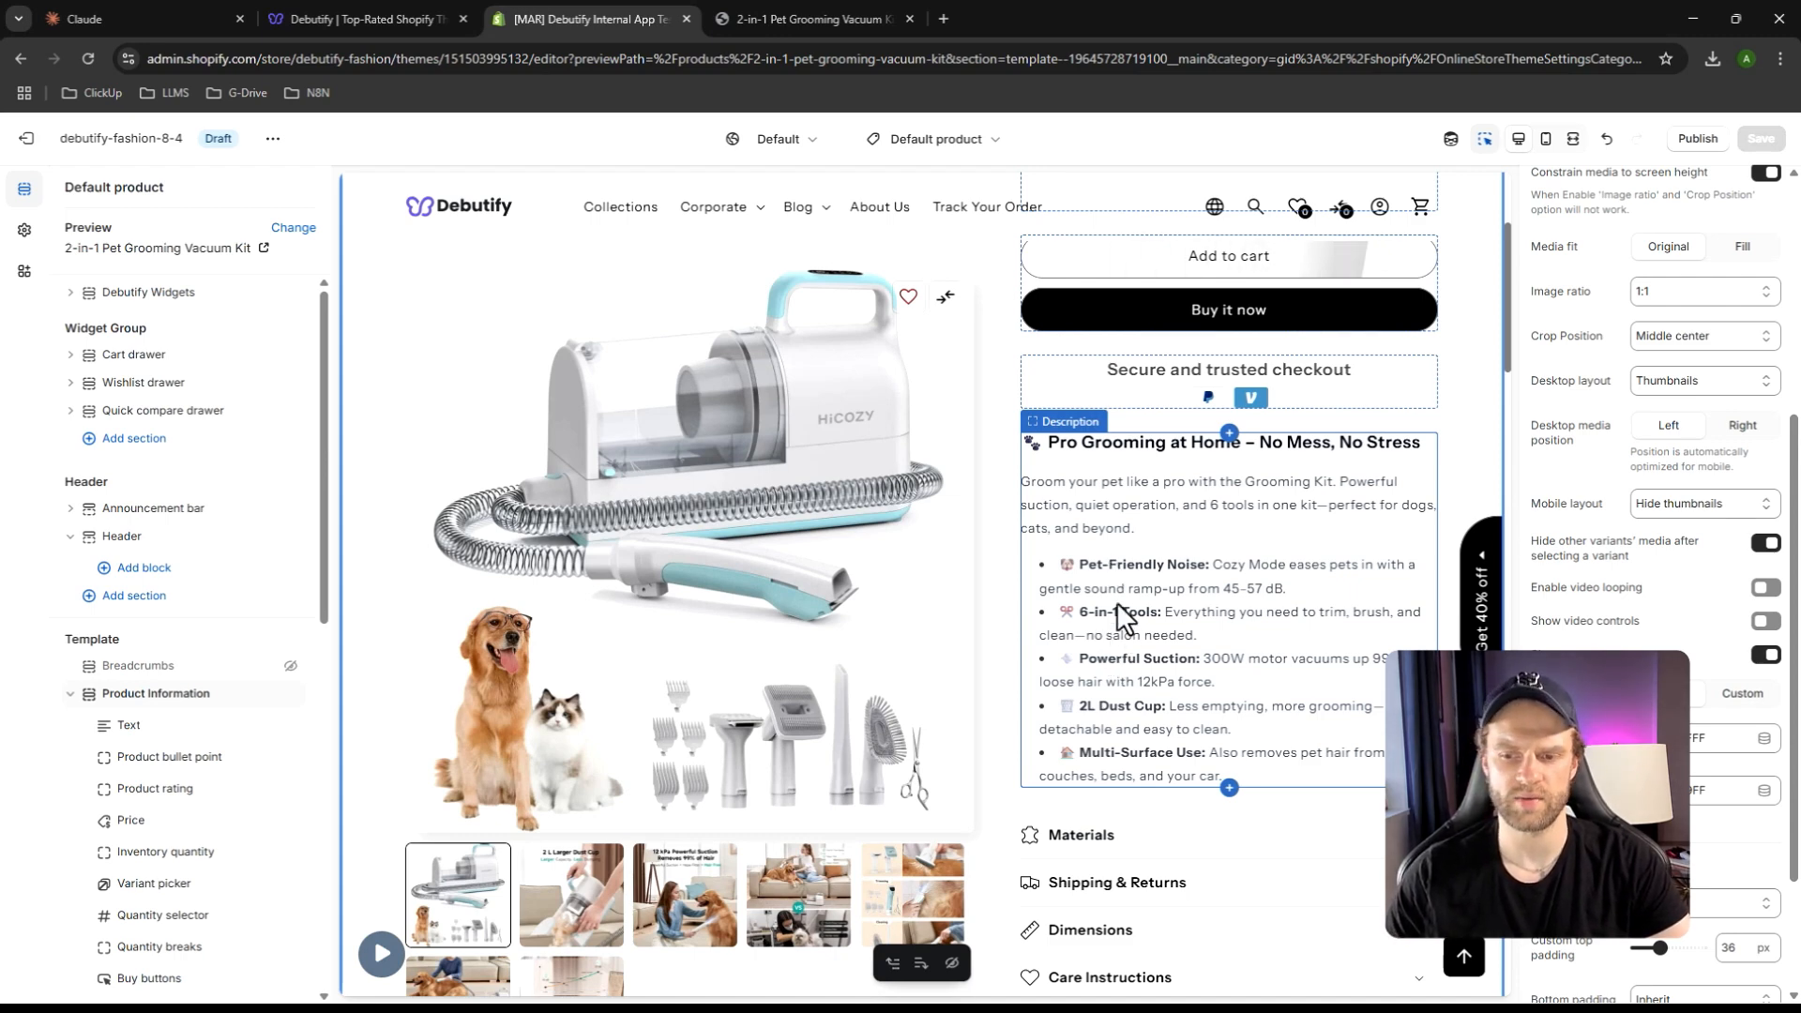
scroll(1118, 606, down, 3)
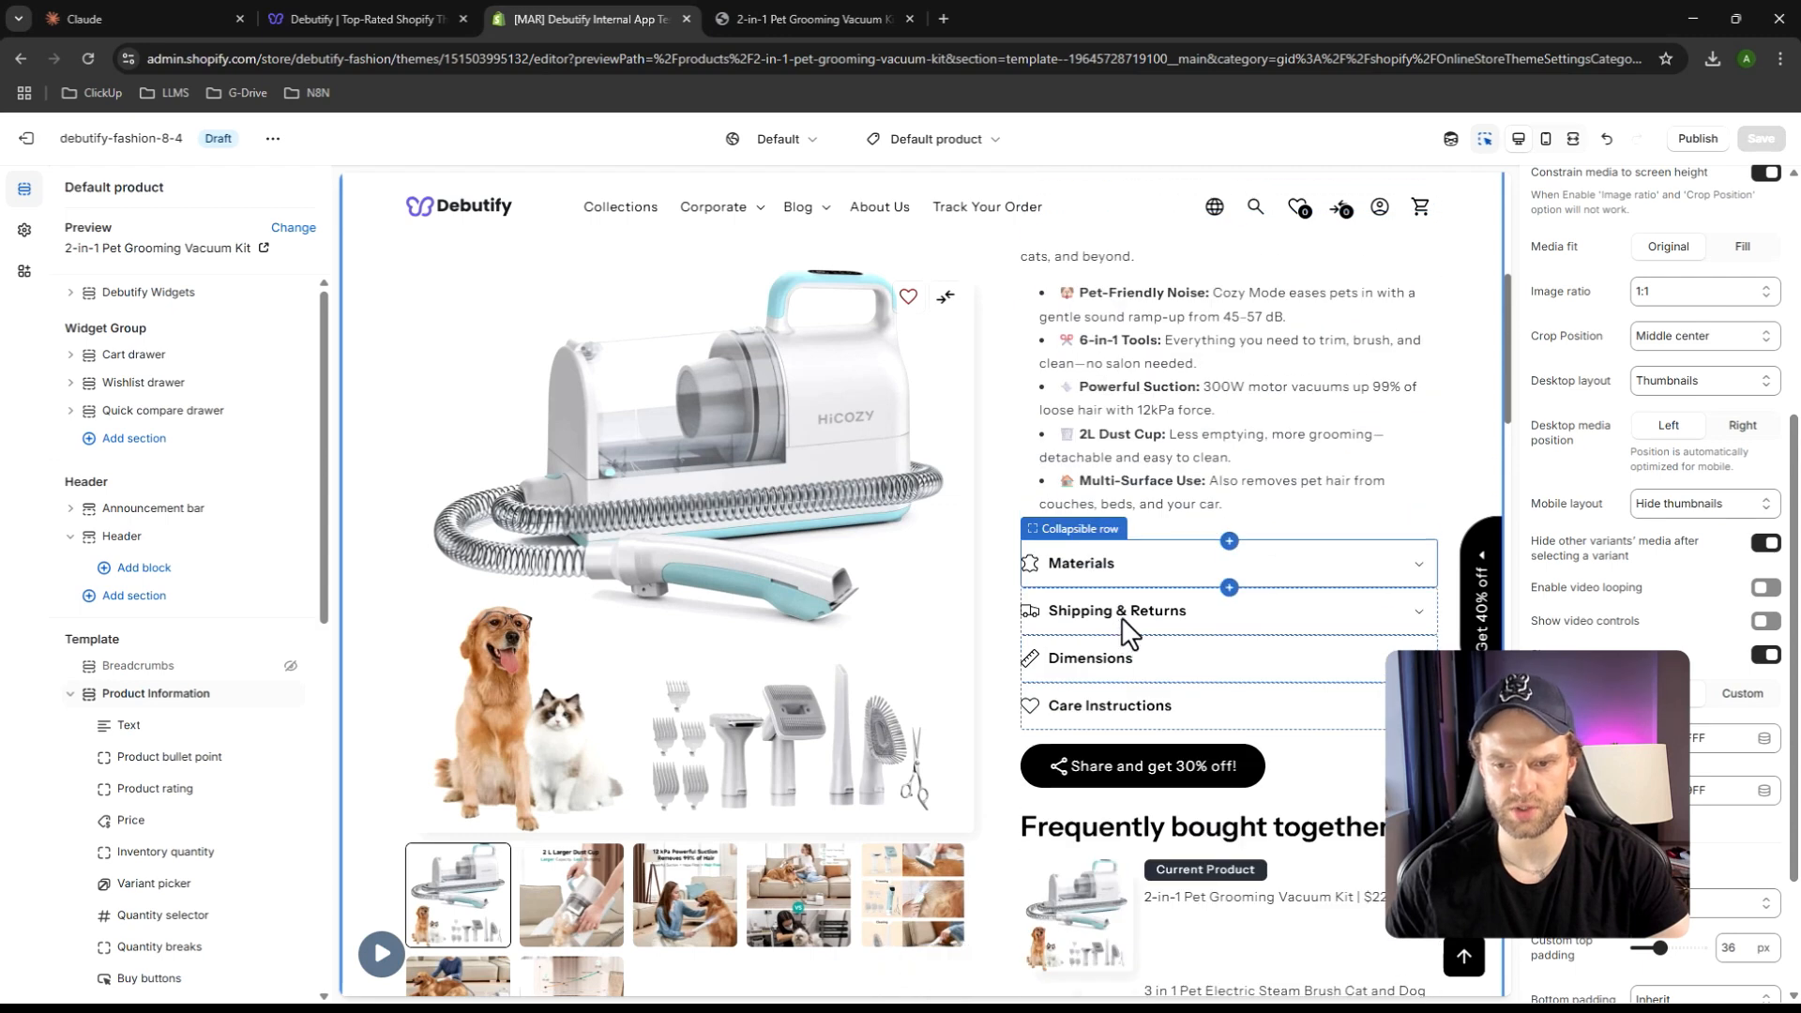
scroll(1121, 616, up, 6)
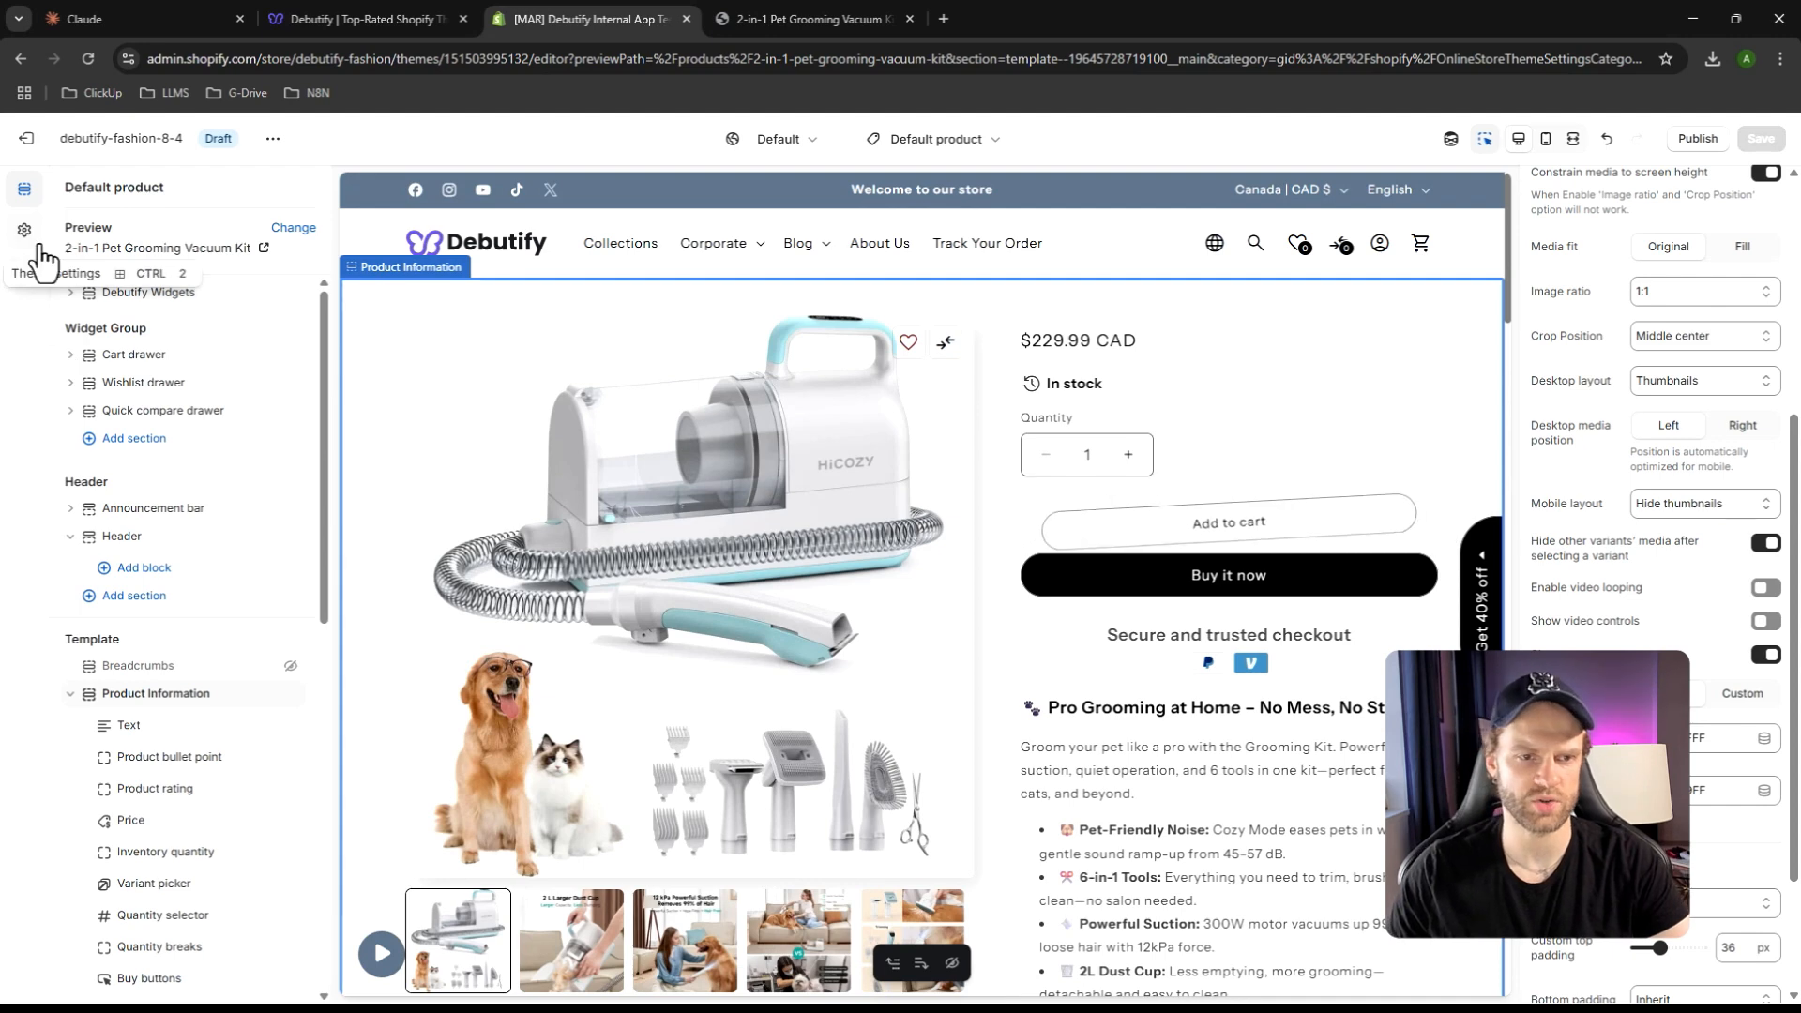
Add a Product bullet point block as the first block of the Product Information section and check the page preview
scroll(200, 683, down, 2)
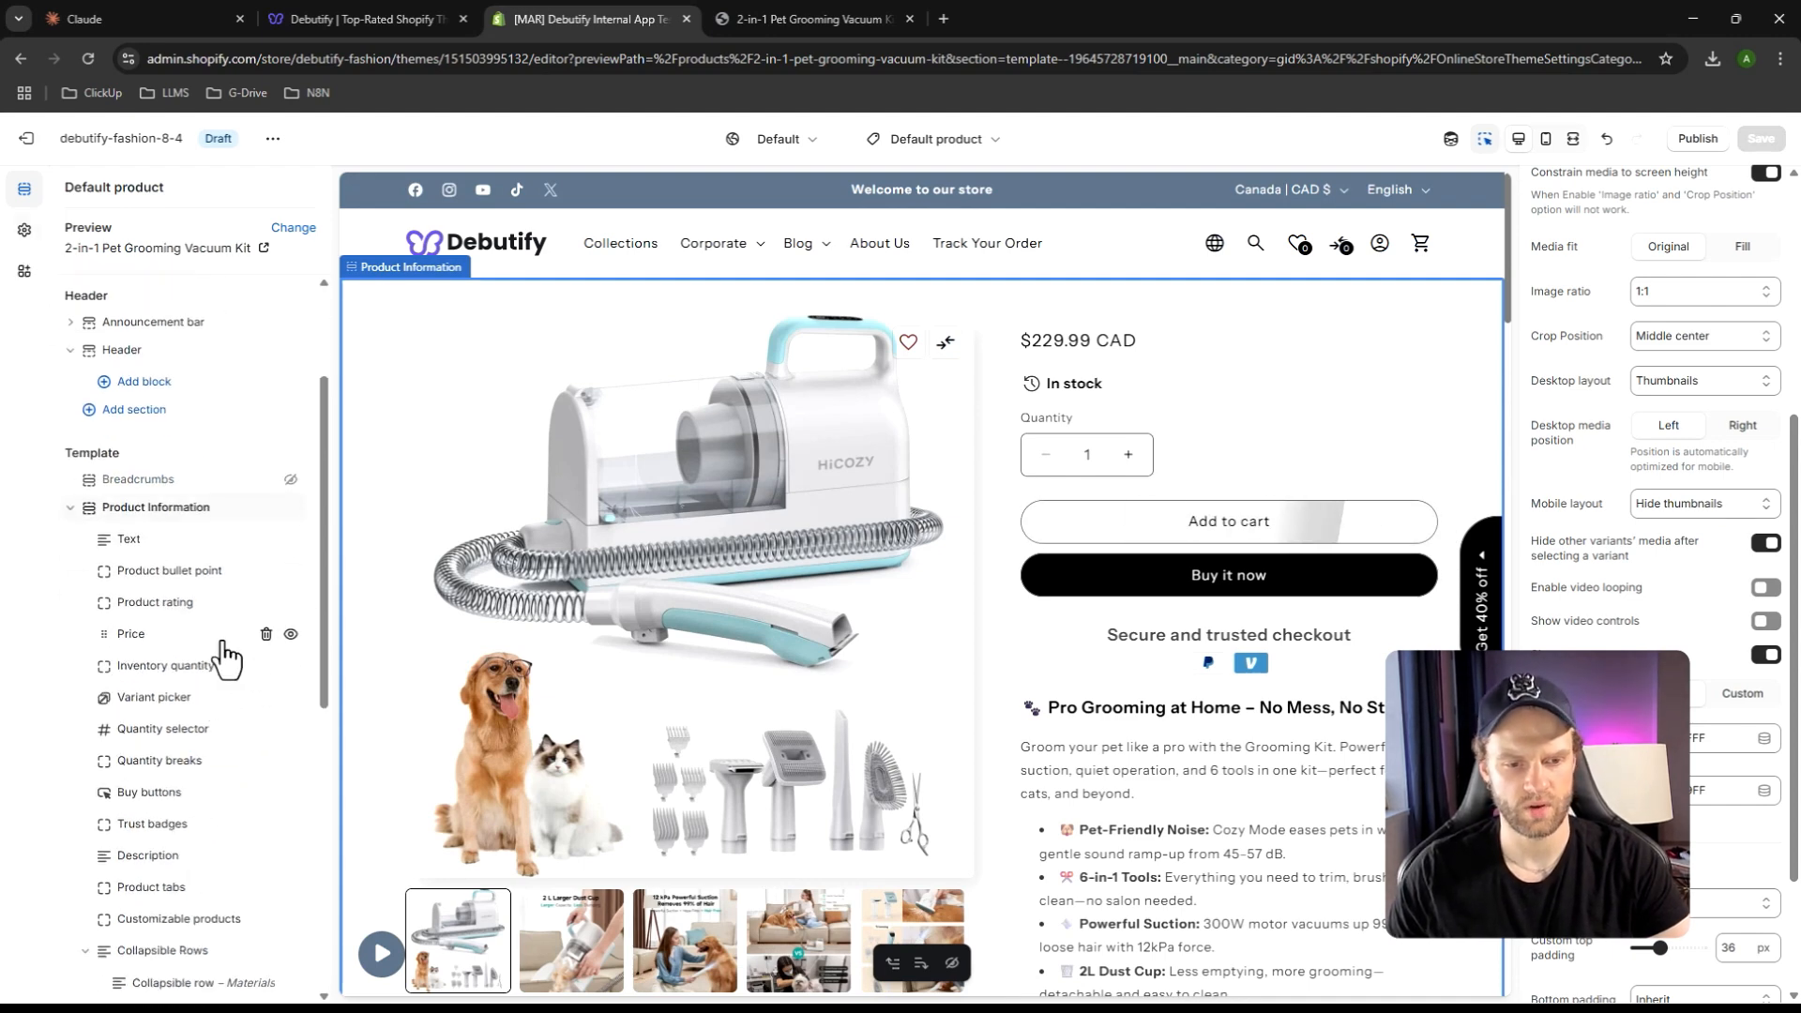
click(198, 523)
text(bul)
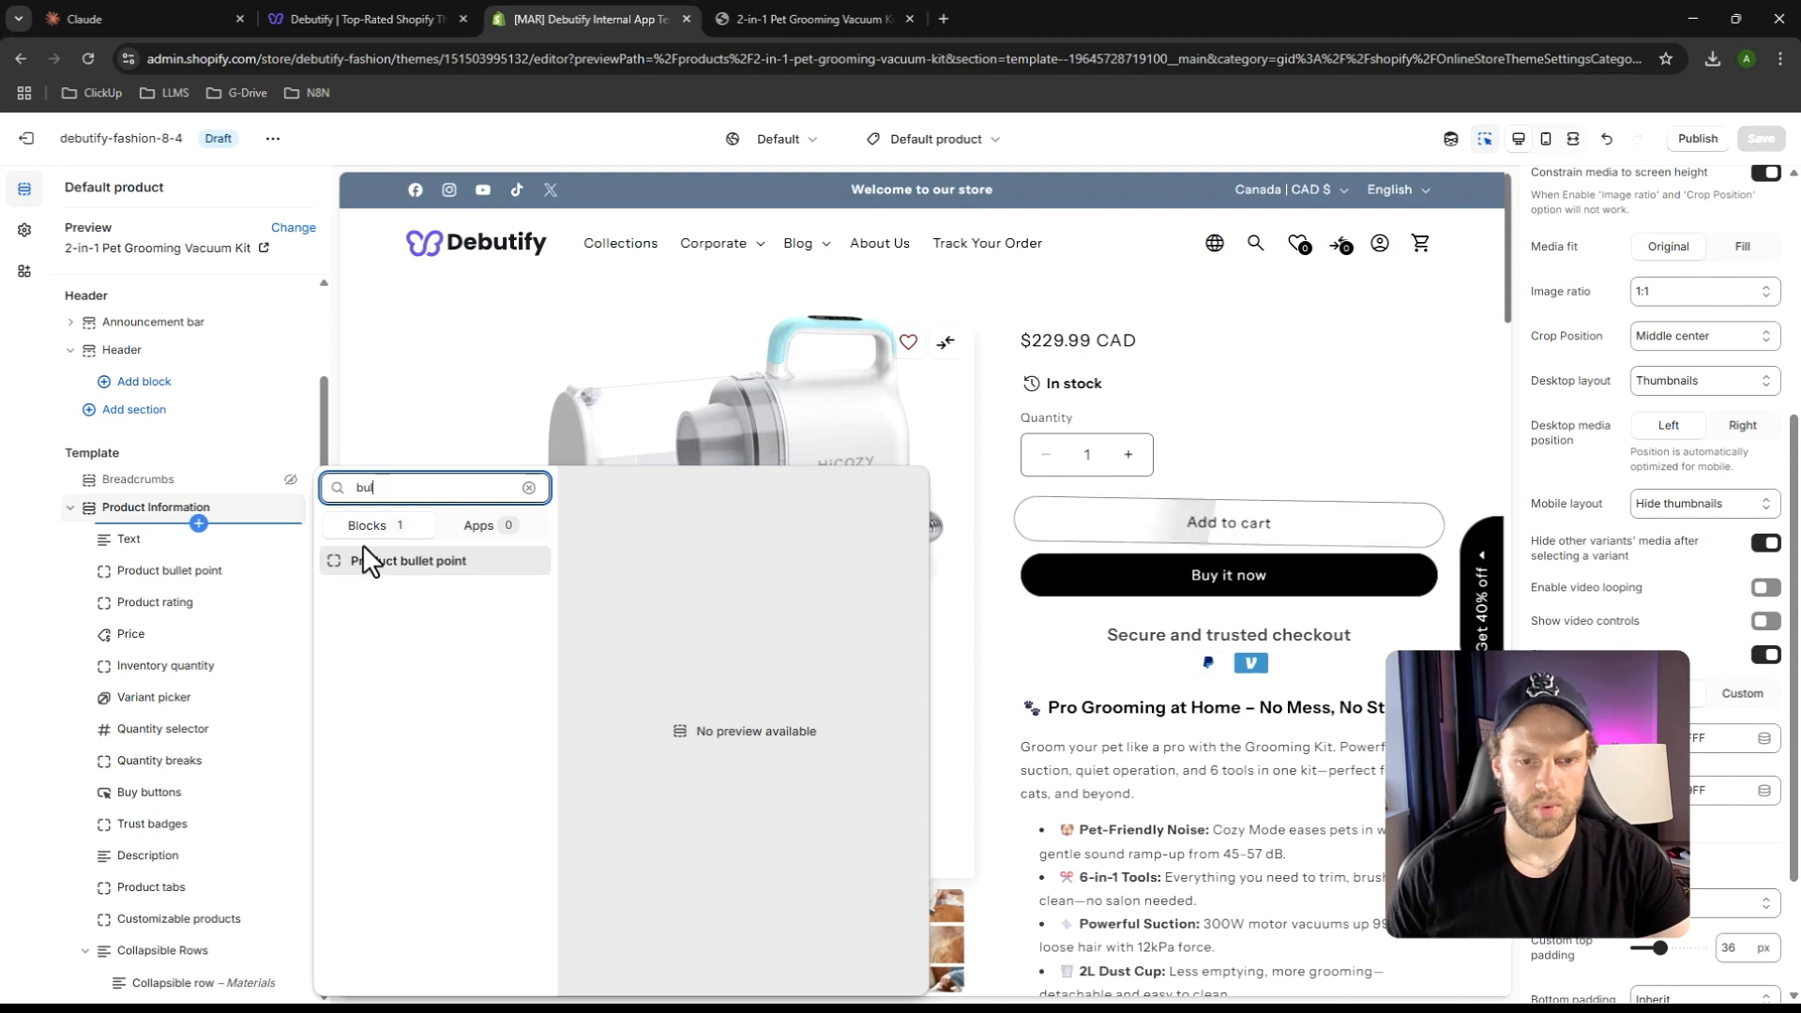
click(401, 562)
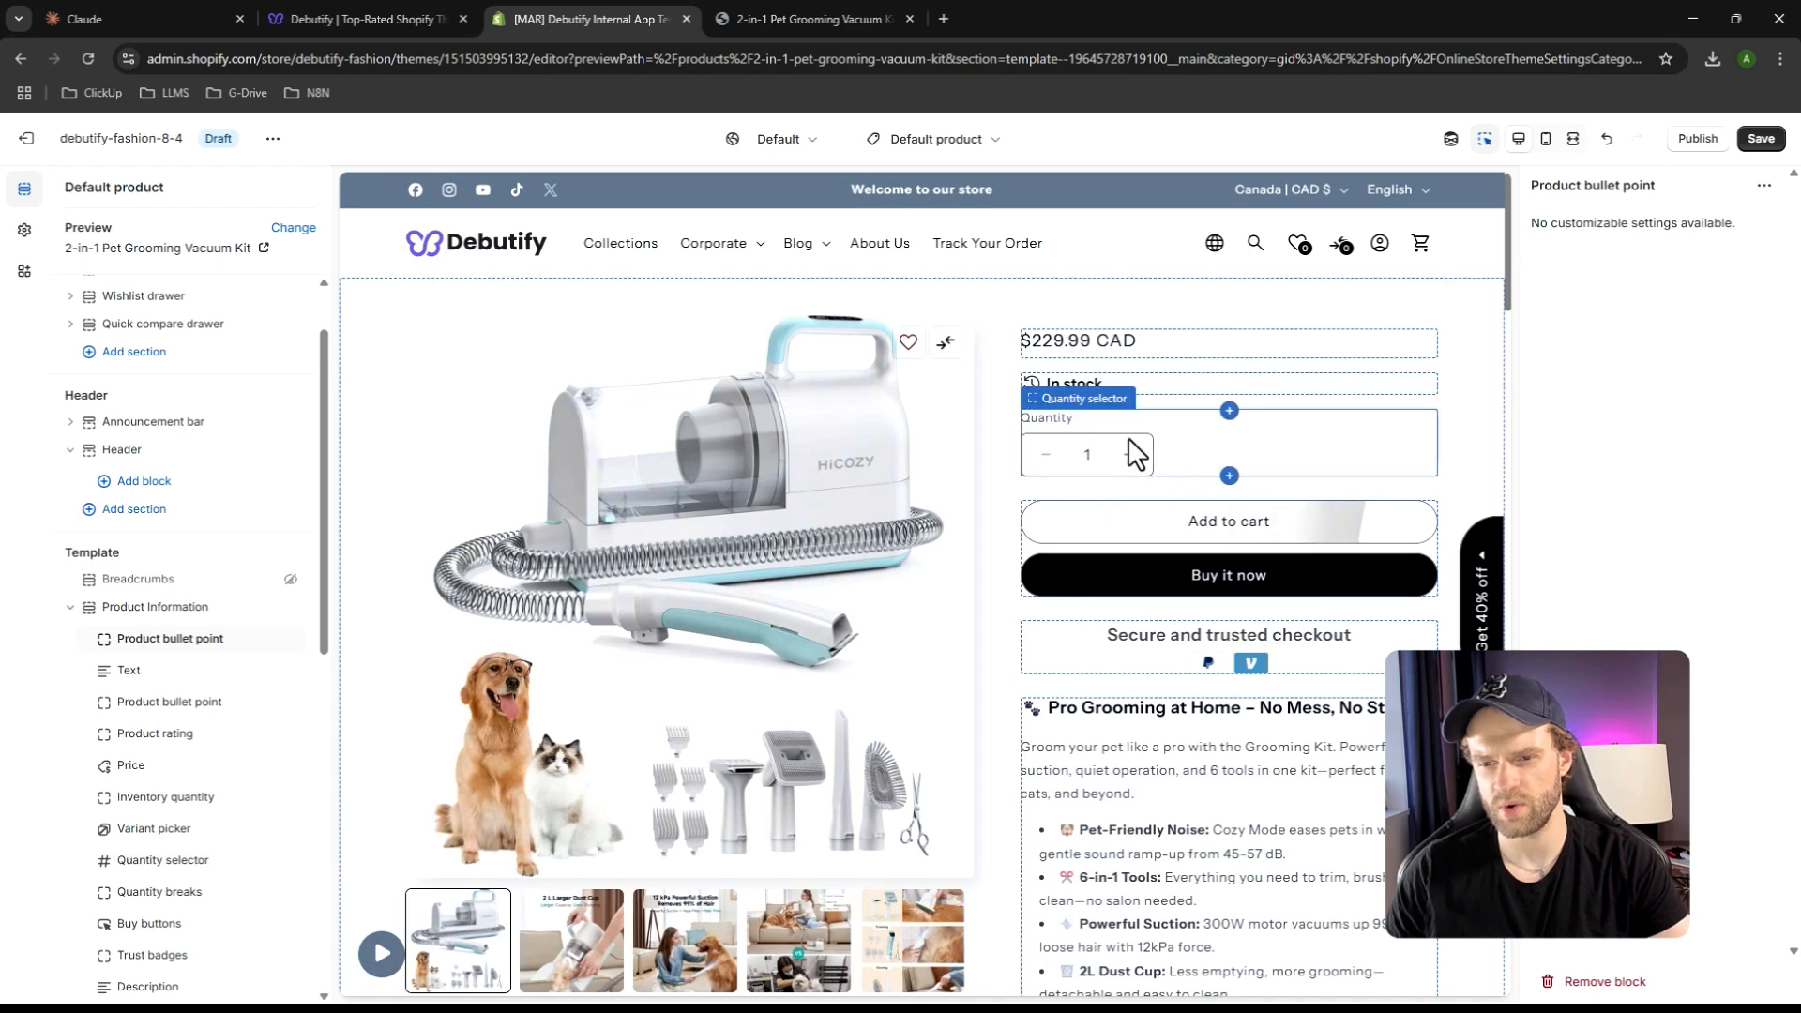
scroll(1146, 529, down, 2)
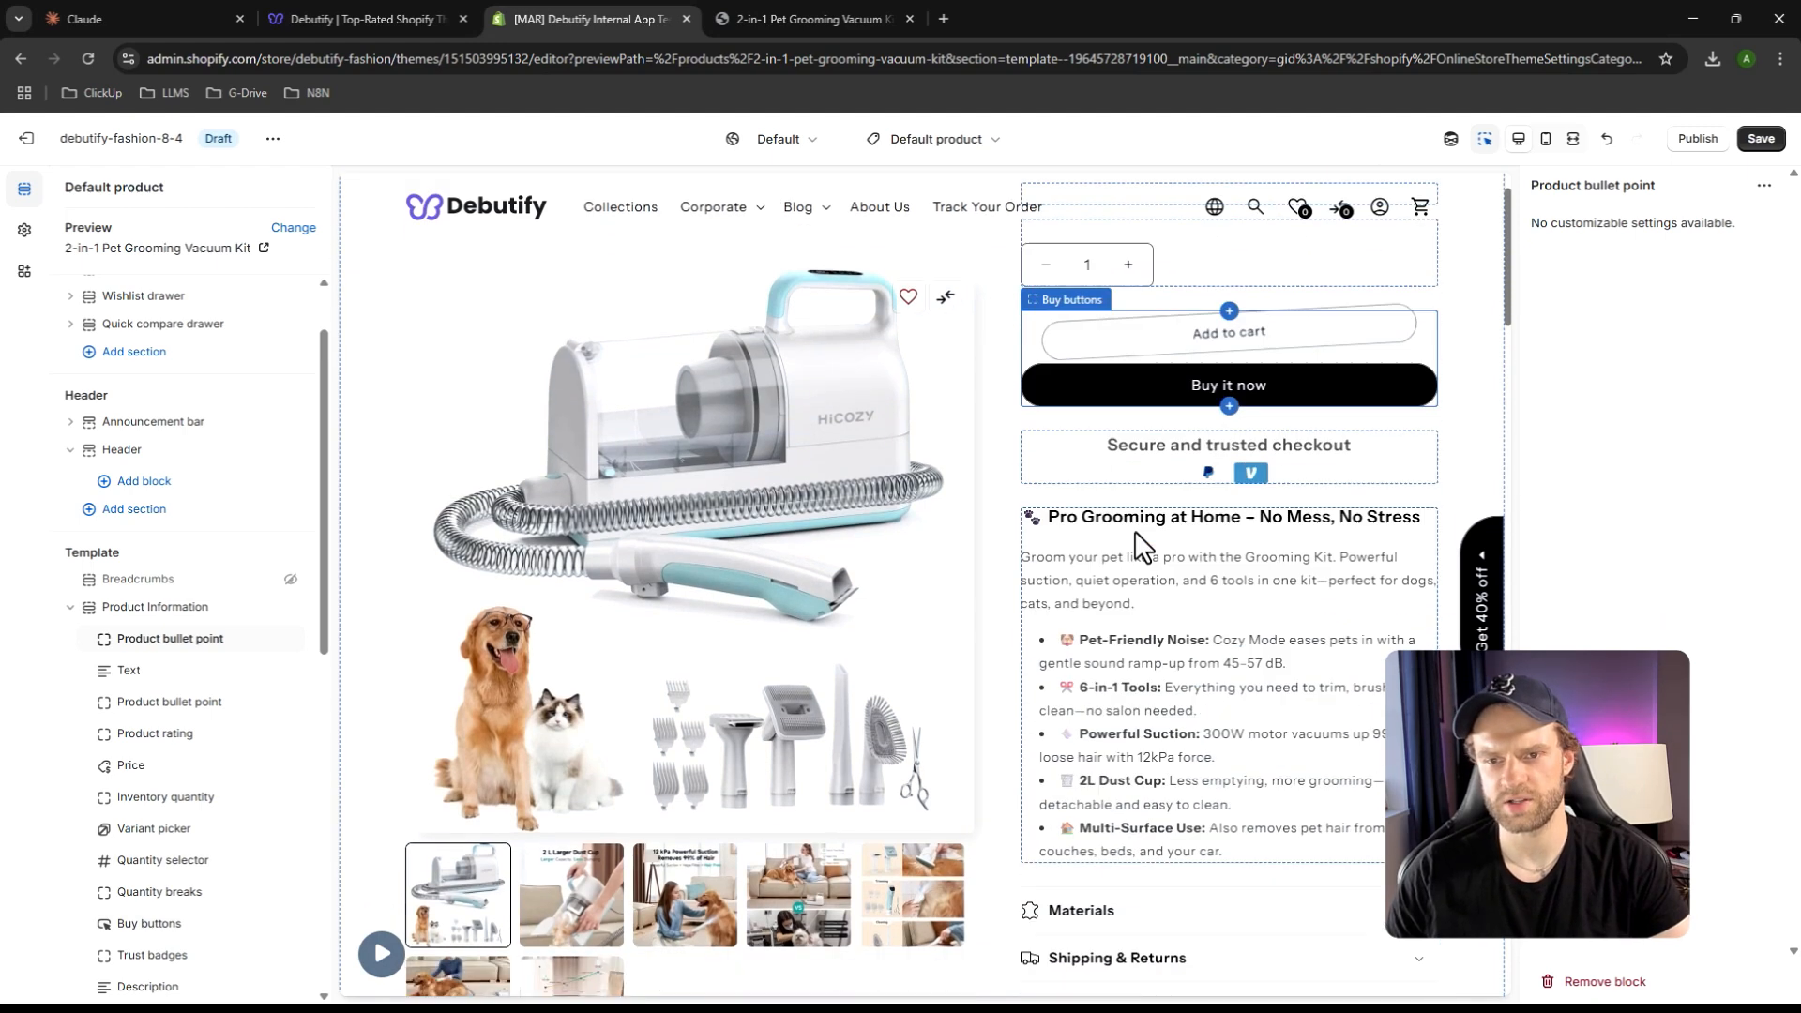
scroll(1138, 536, up, 3)
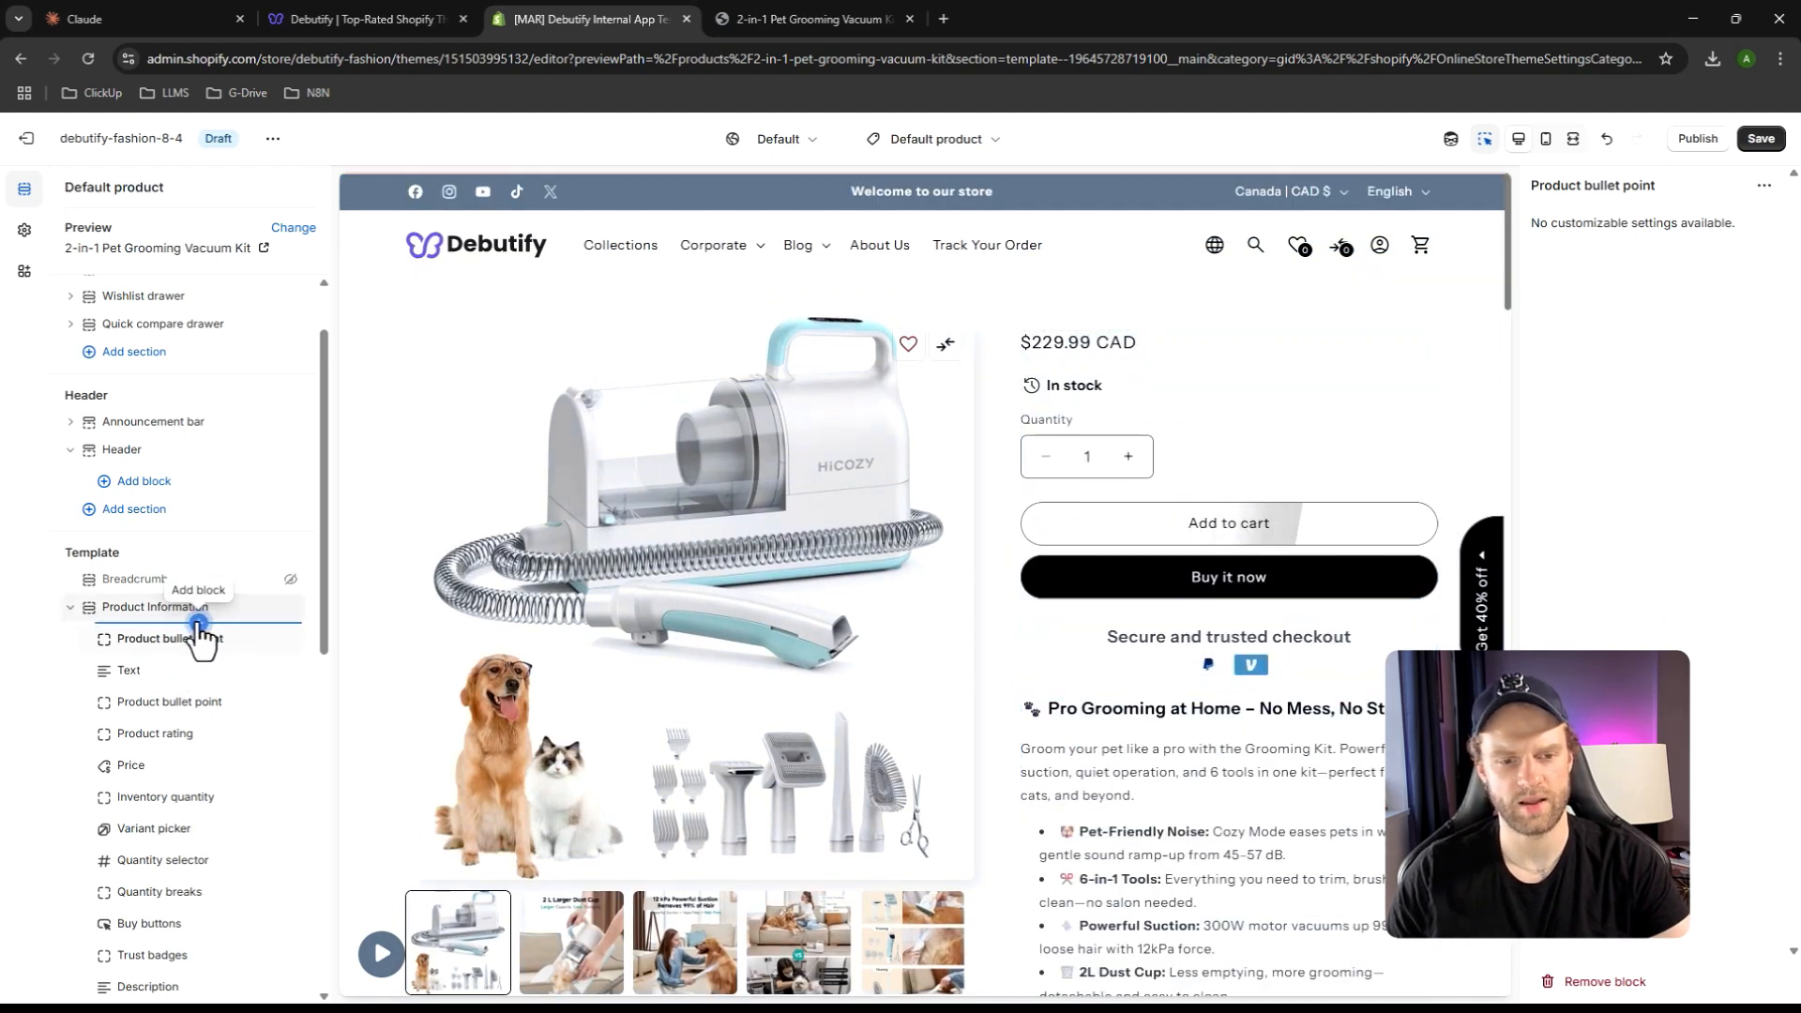
Add a Title block above the new Product bullet point block in the Product Information section
click(198, 622)
text(tit)
click(372, 563)
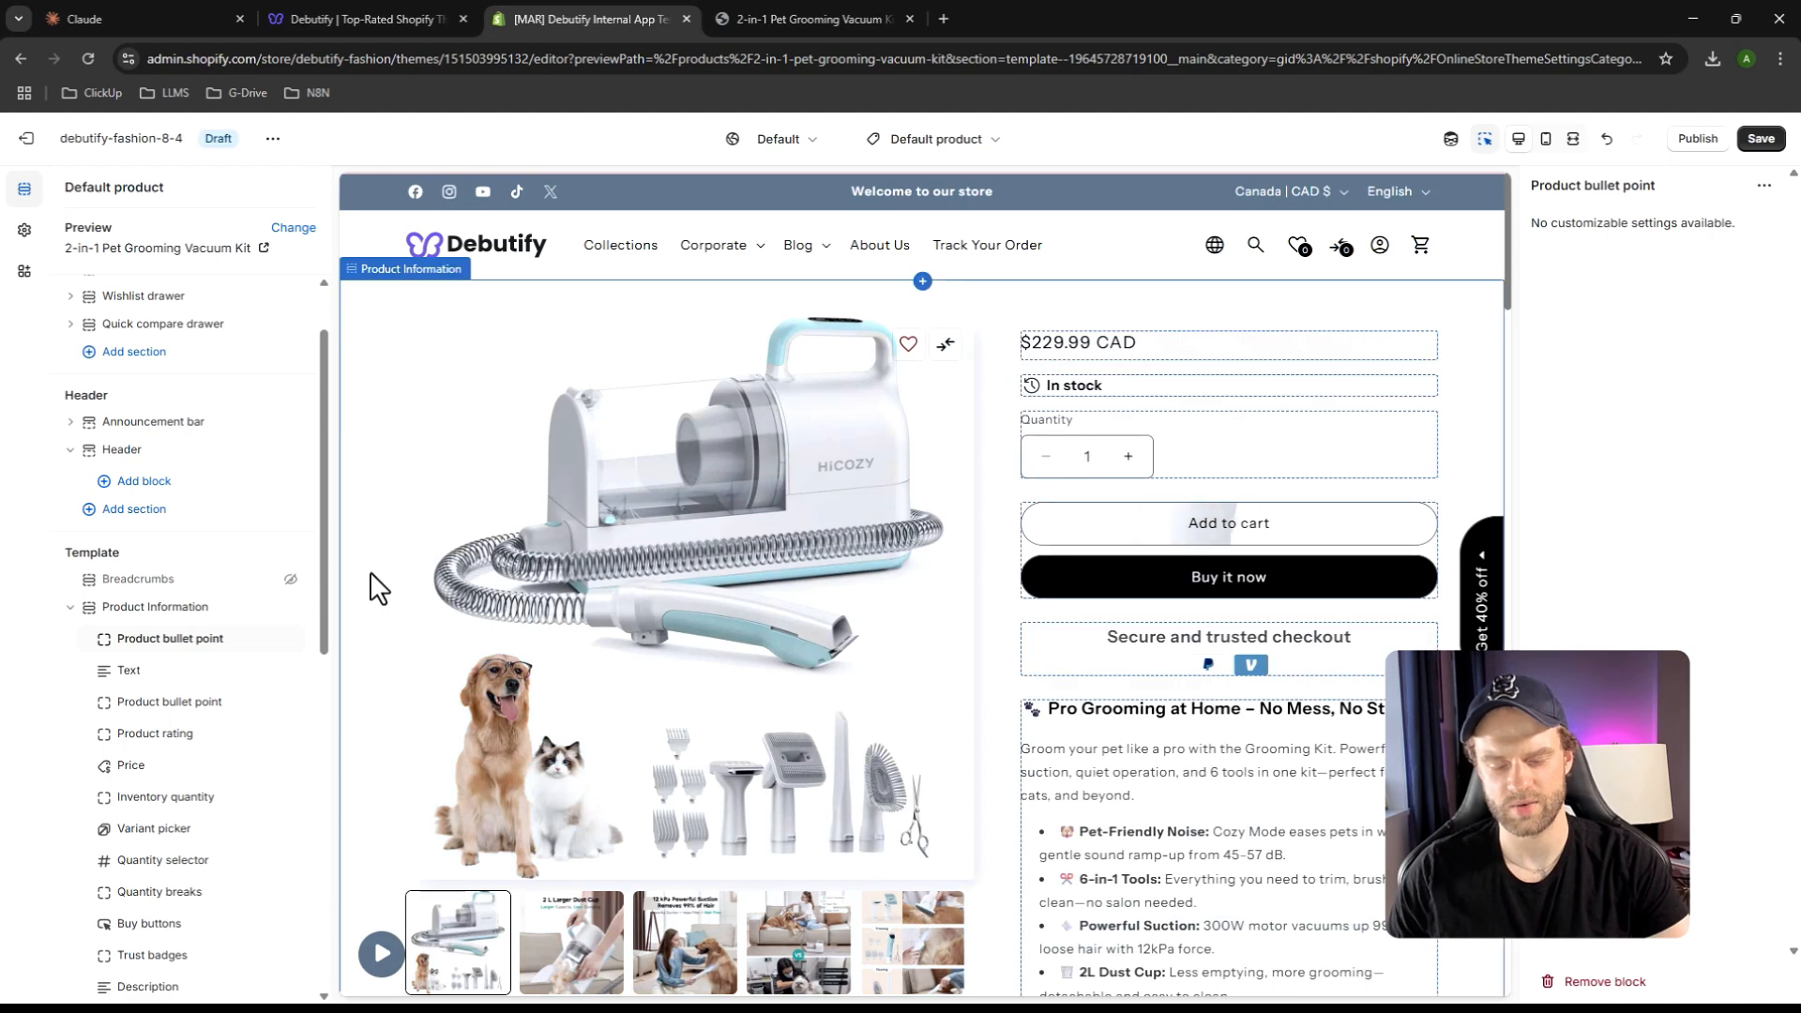
click(188, 638)
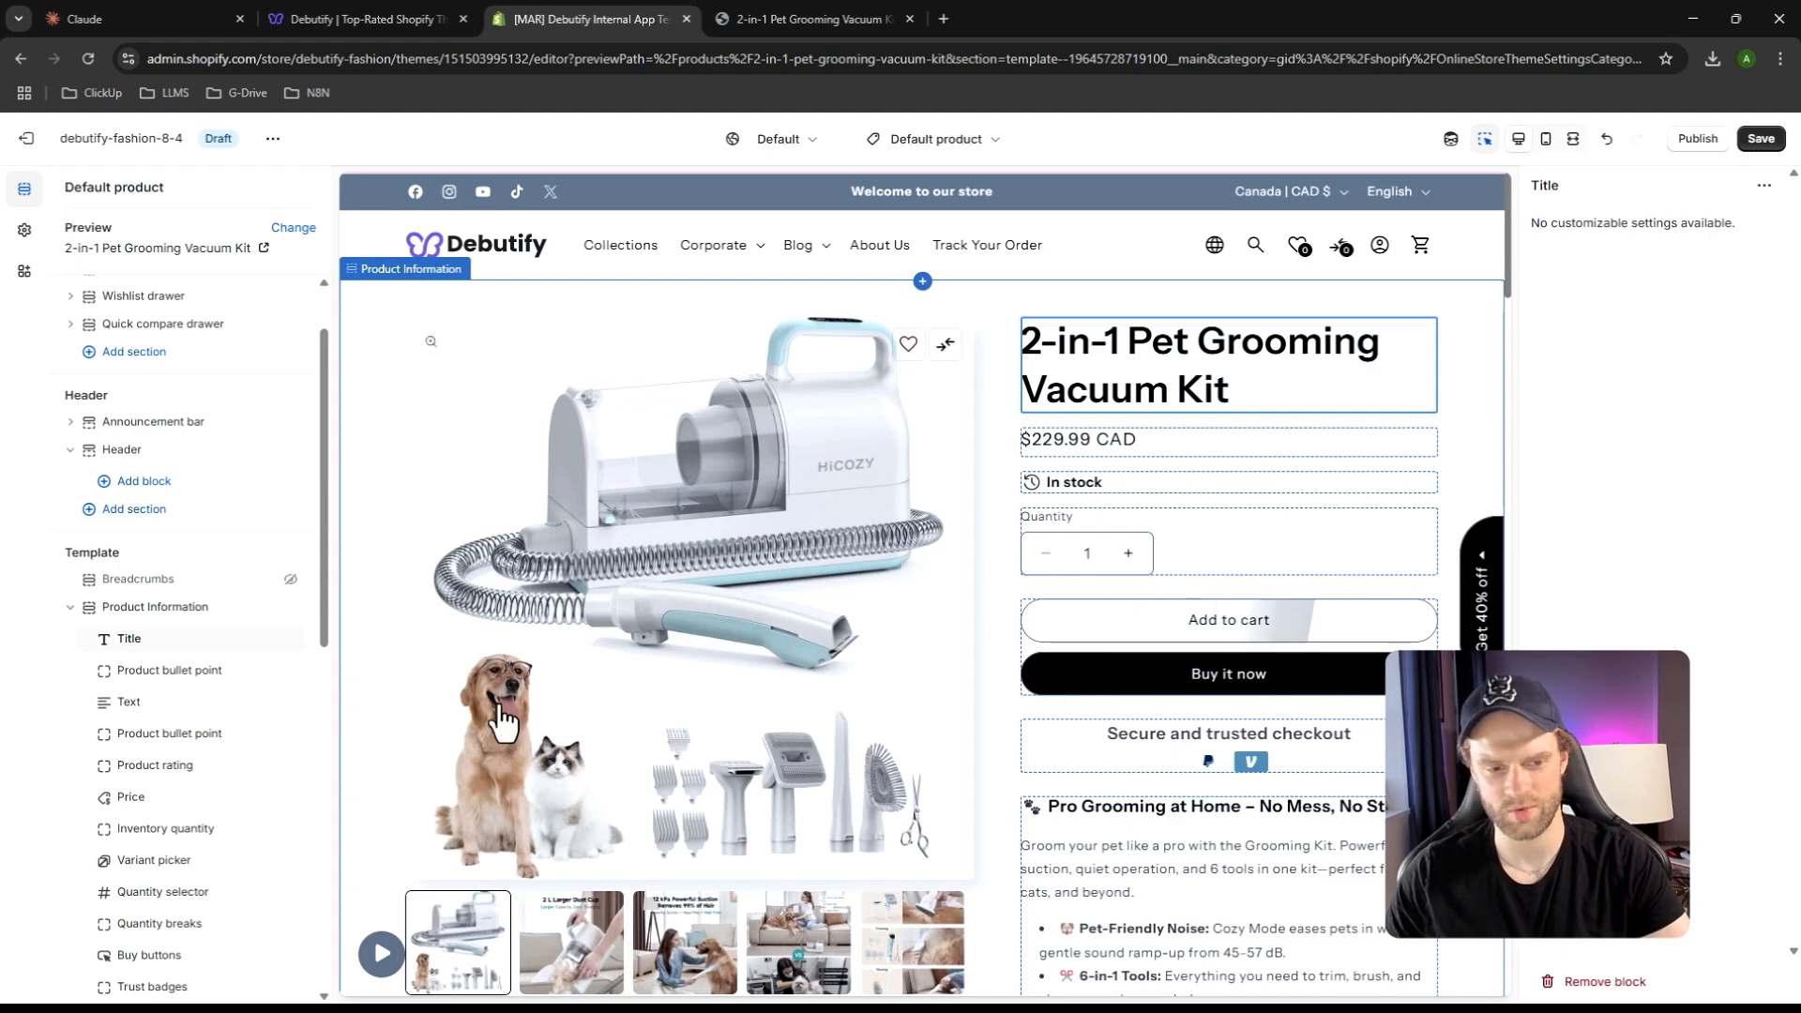
Move the Inventory quantity block below the Variant picker and save, move it on below the Quantity selector, and select the Quantity selector block
click(1125, 486)
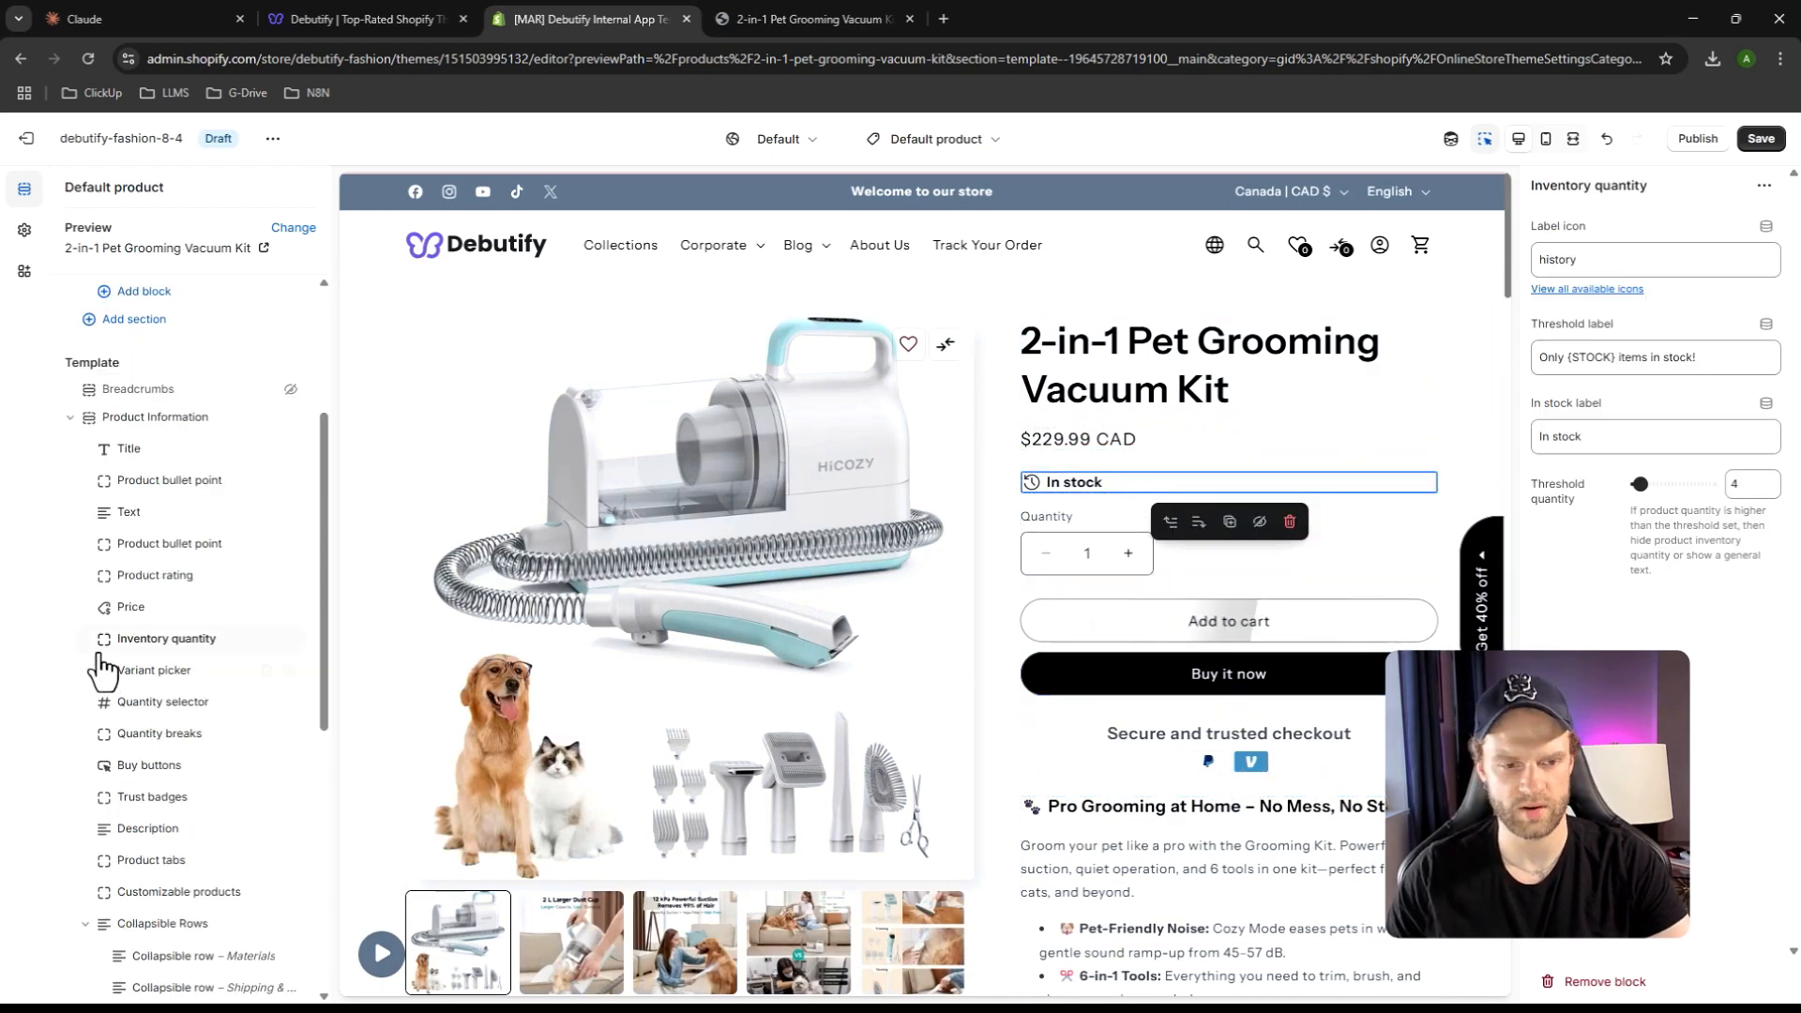
drag(106, 647, 108, 674)
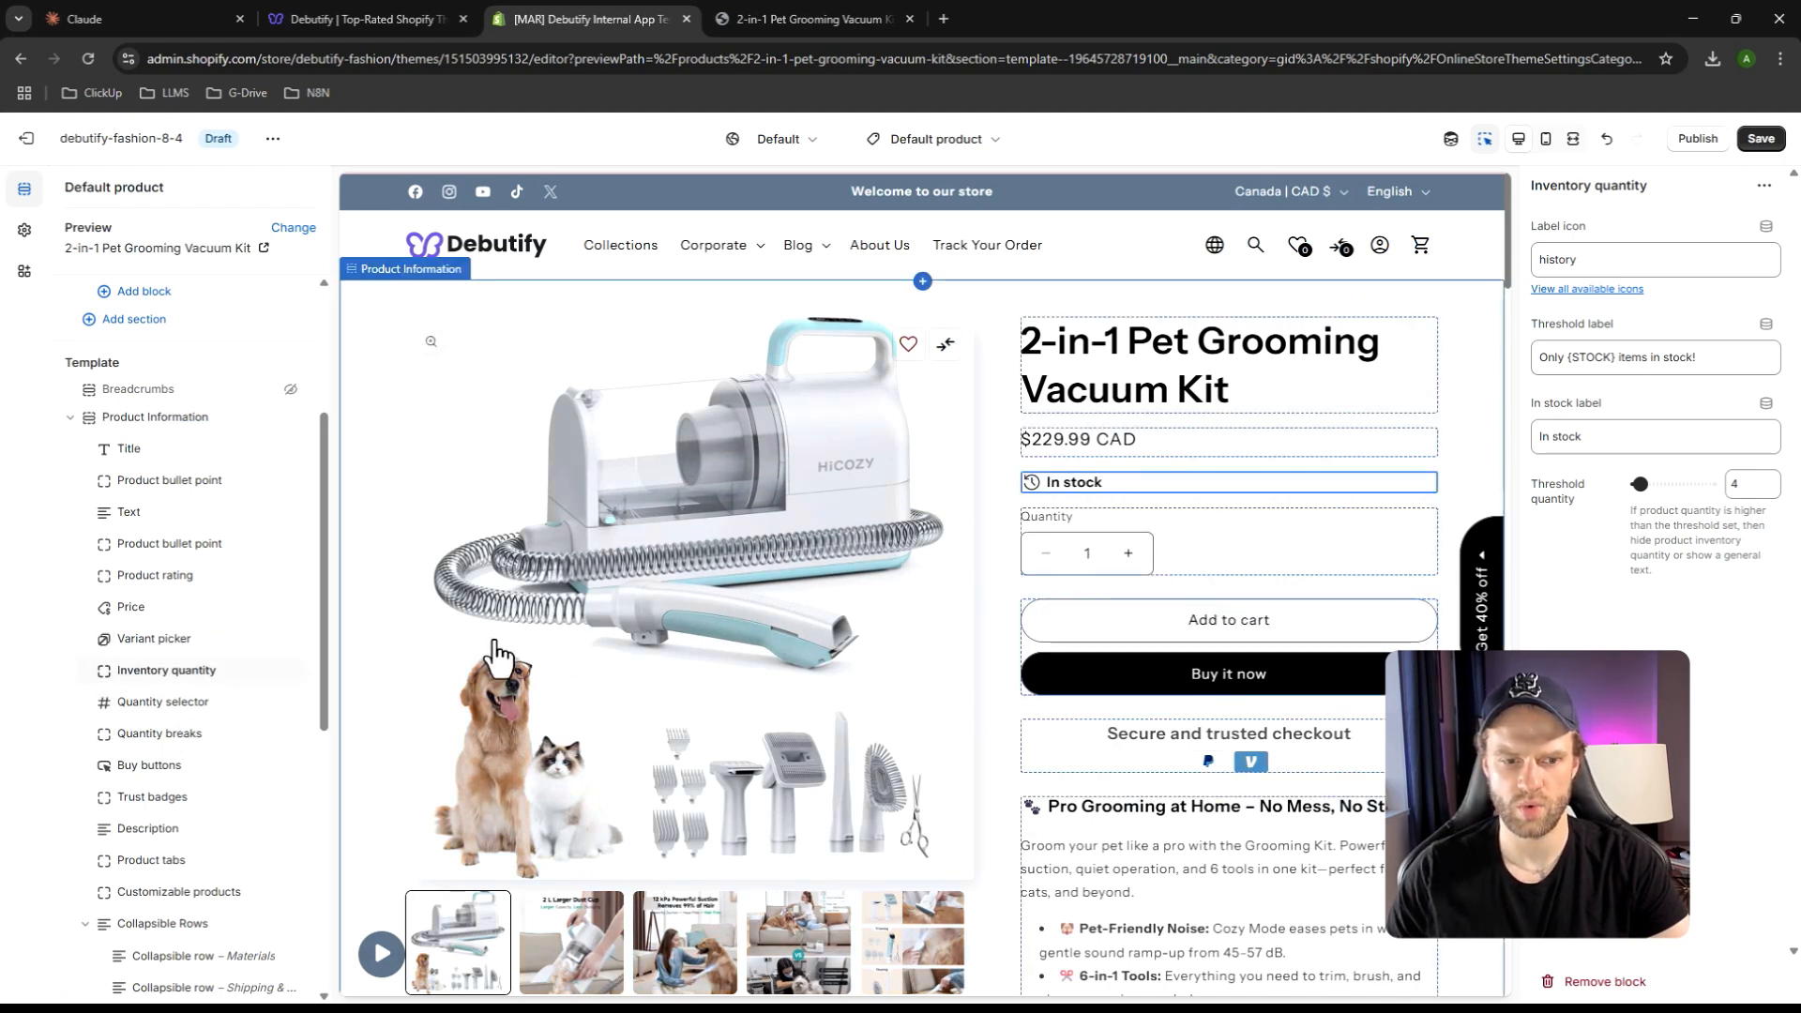
key(ctrl+s)
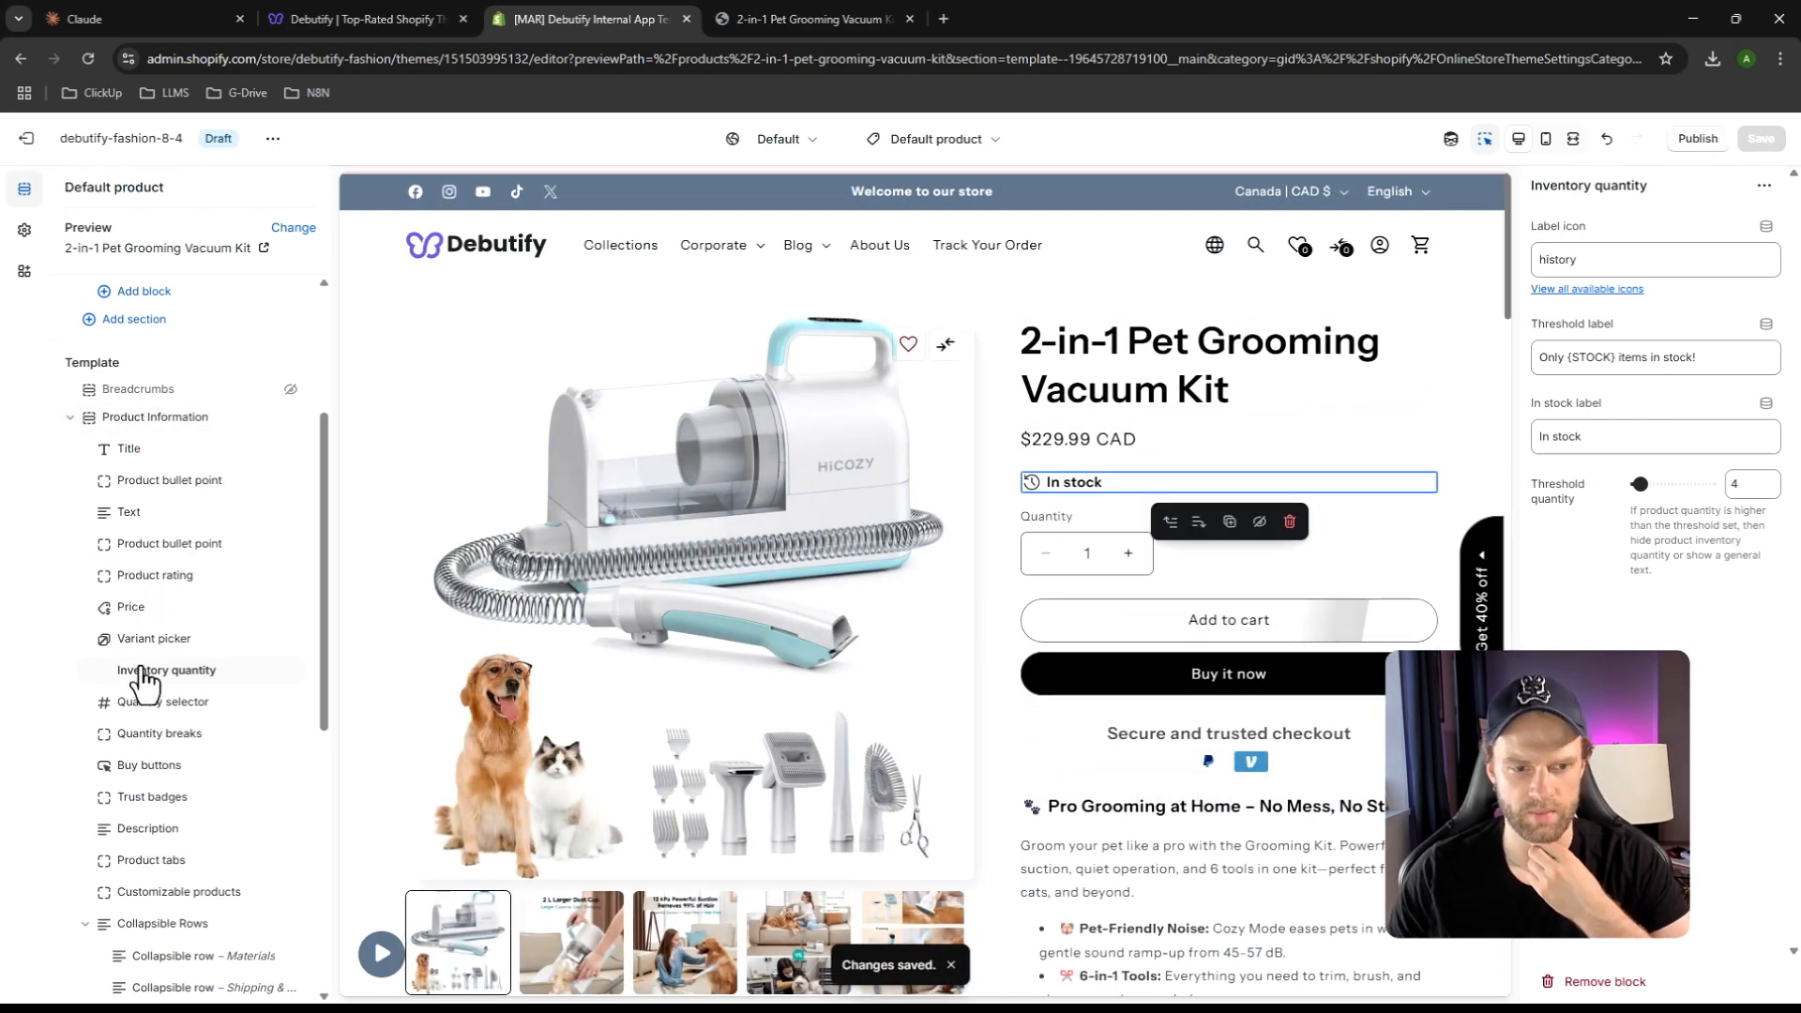
drag(141, 675, 141, 716)
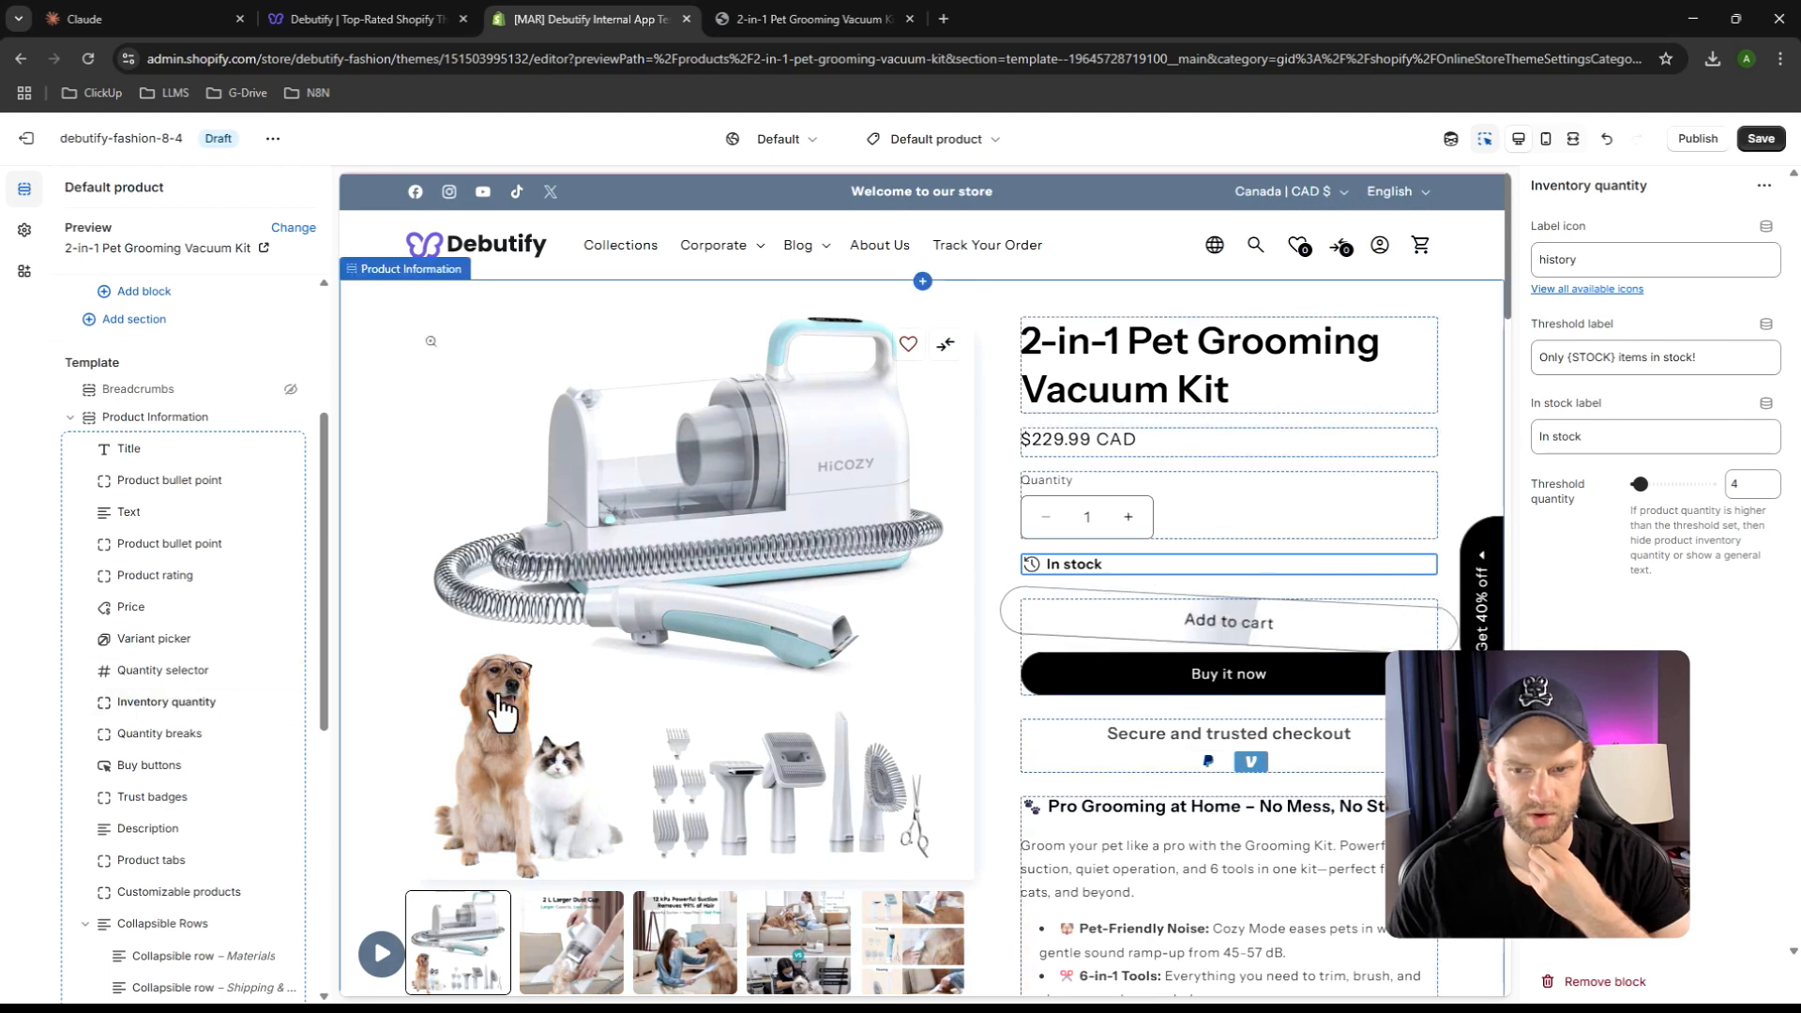
click(1116, 492)
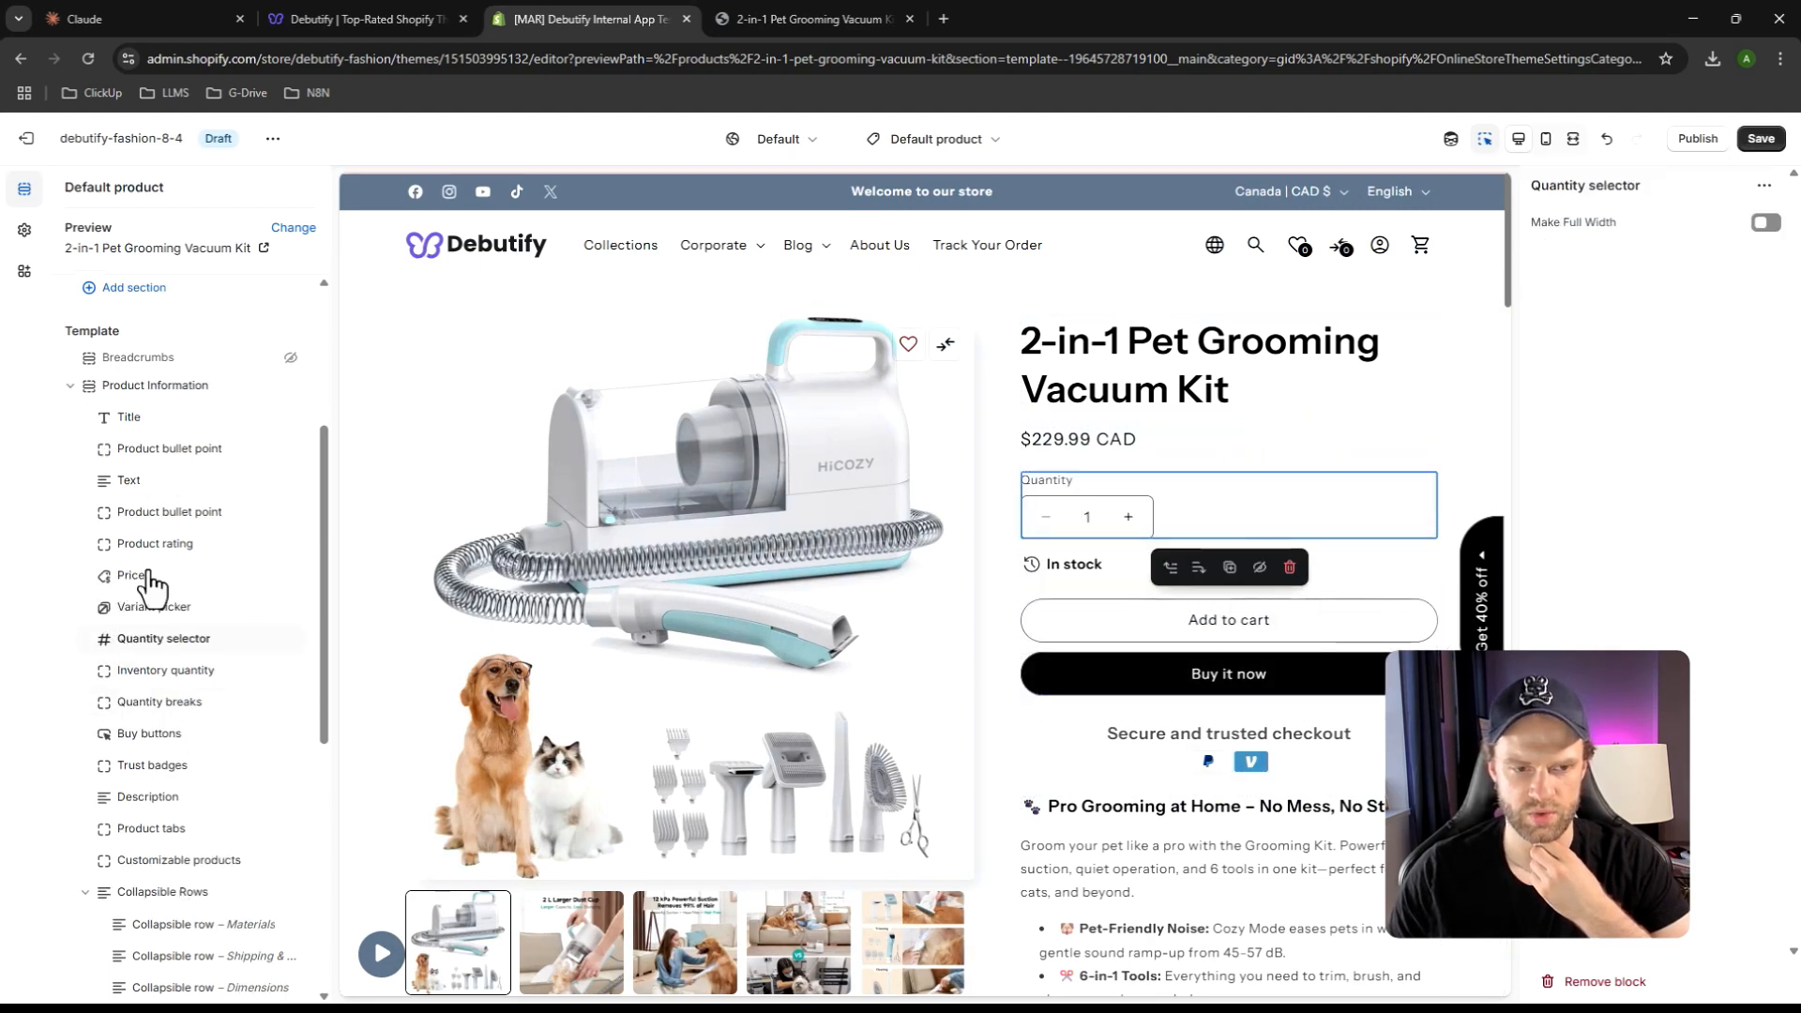
Move the Product bullet point block above Product rating to just below it in the Product Information section and save
click(146, 516)
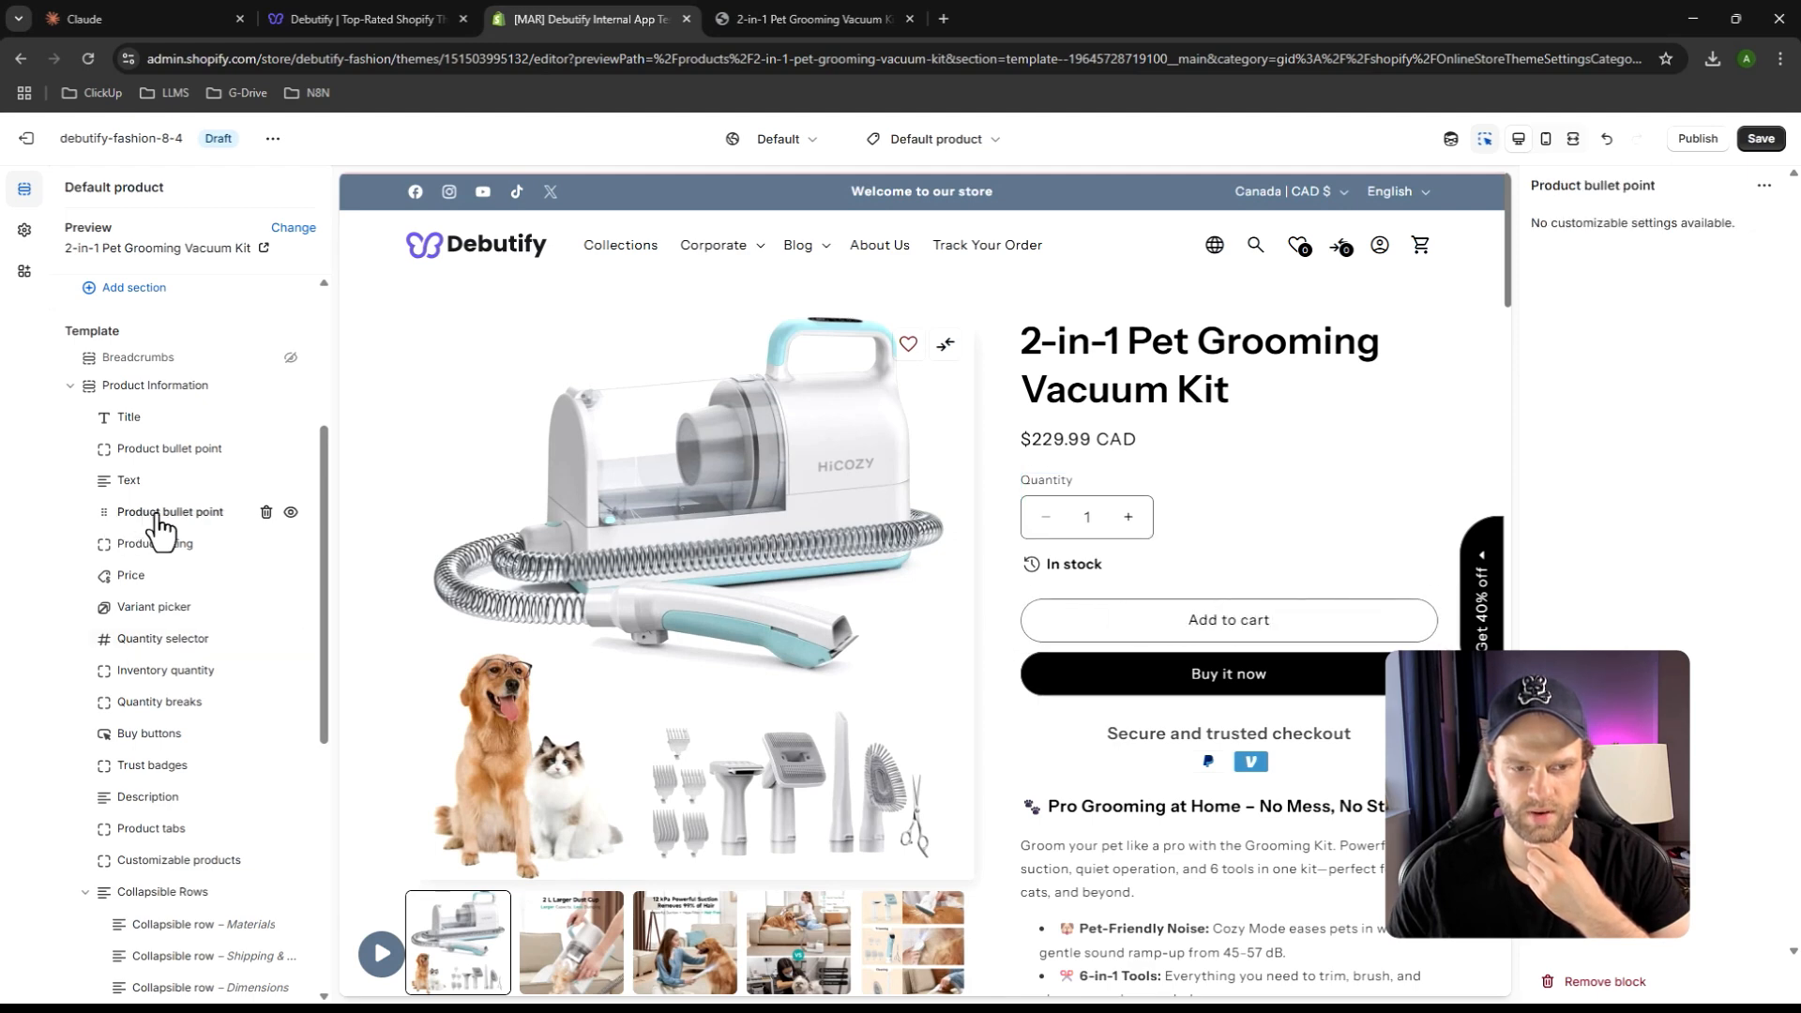
drag(111, 522, 138, 562)
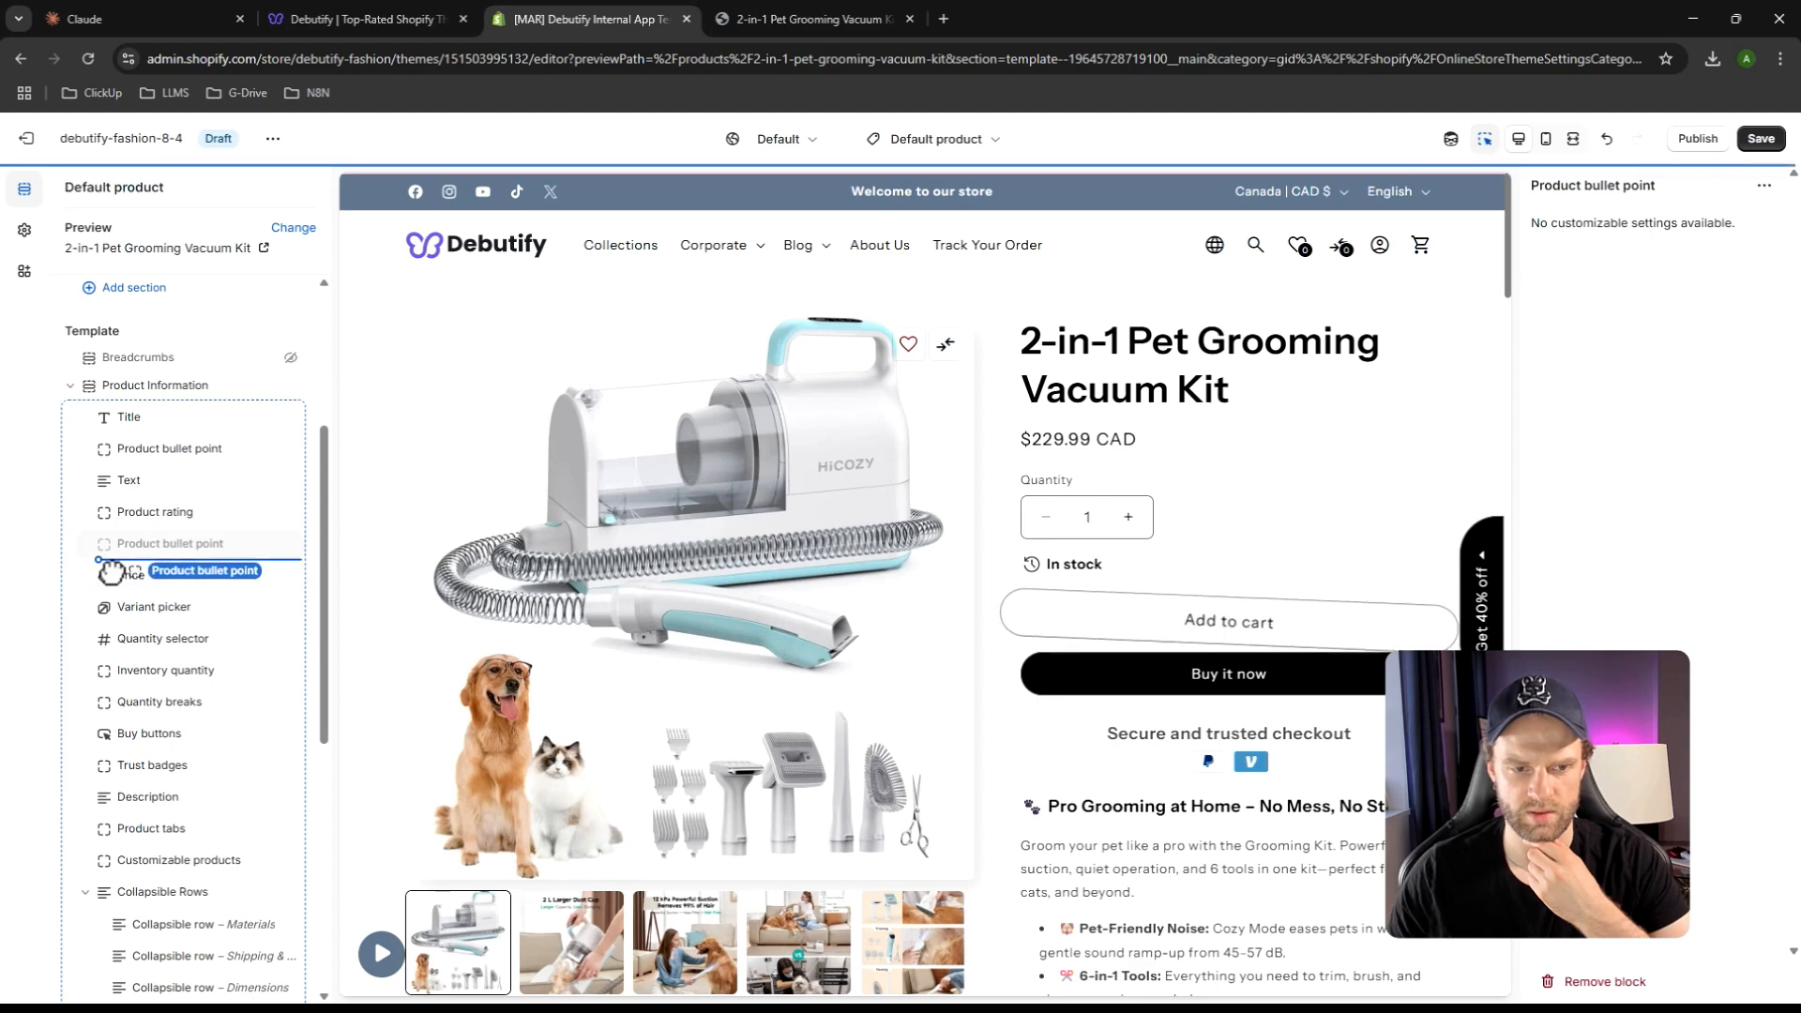
click(1759, 140)
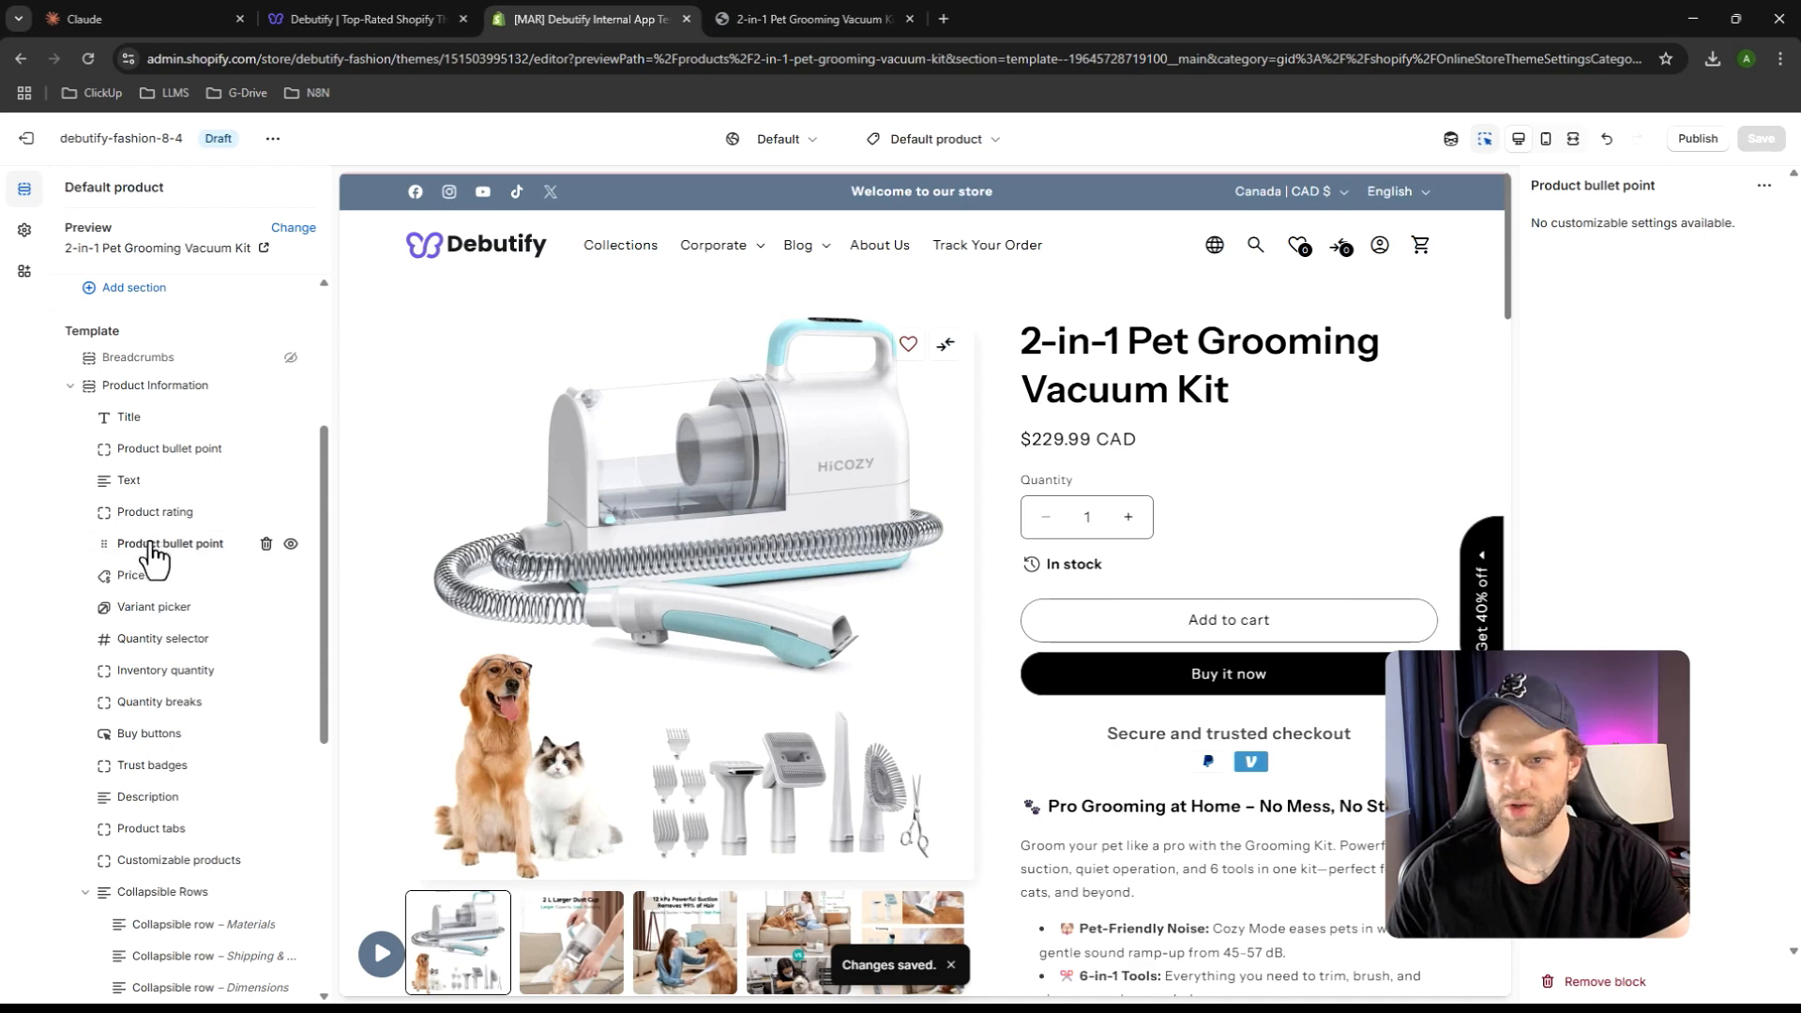
Expand the Debutify Widgets section, find the Product bullet points widget and open its settings
scroll(150, 365, up, 4)
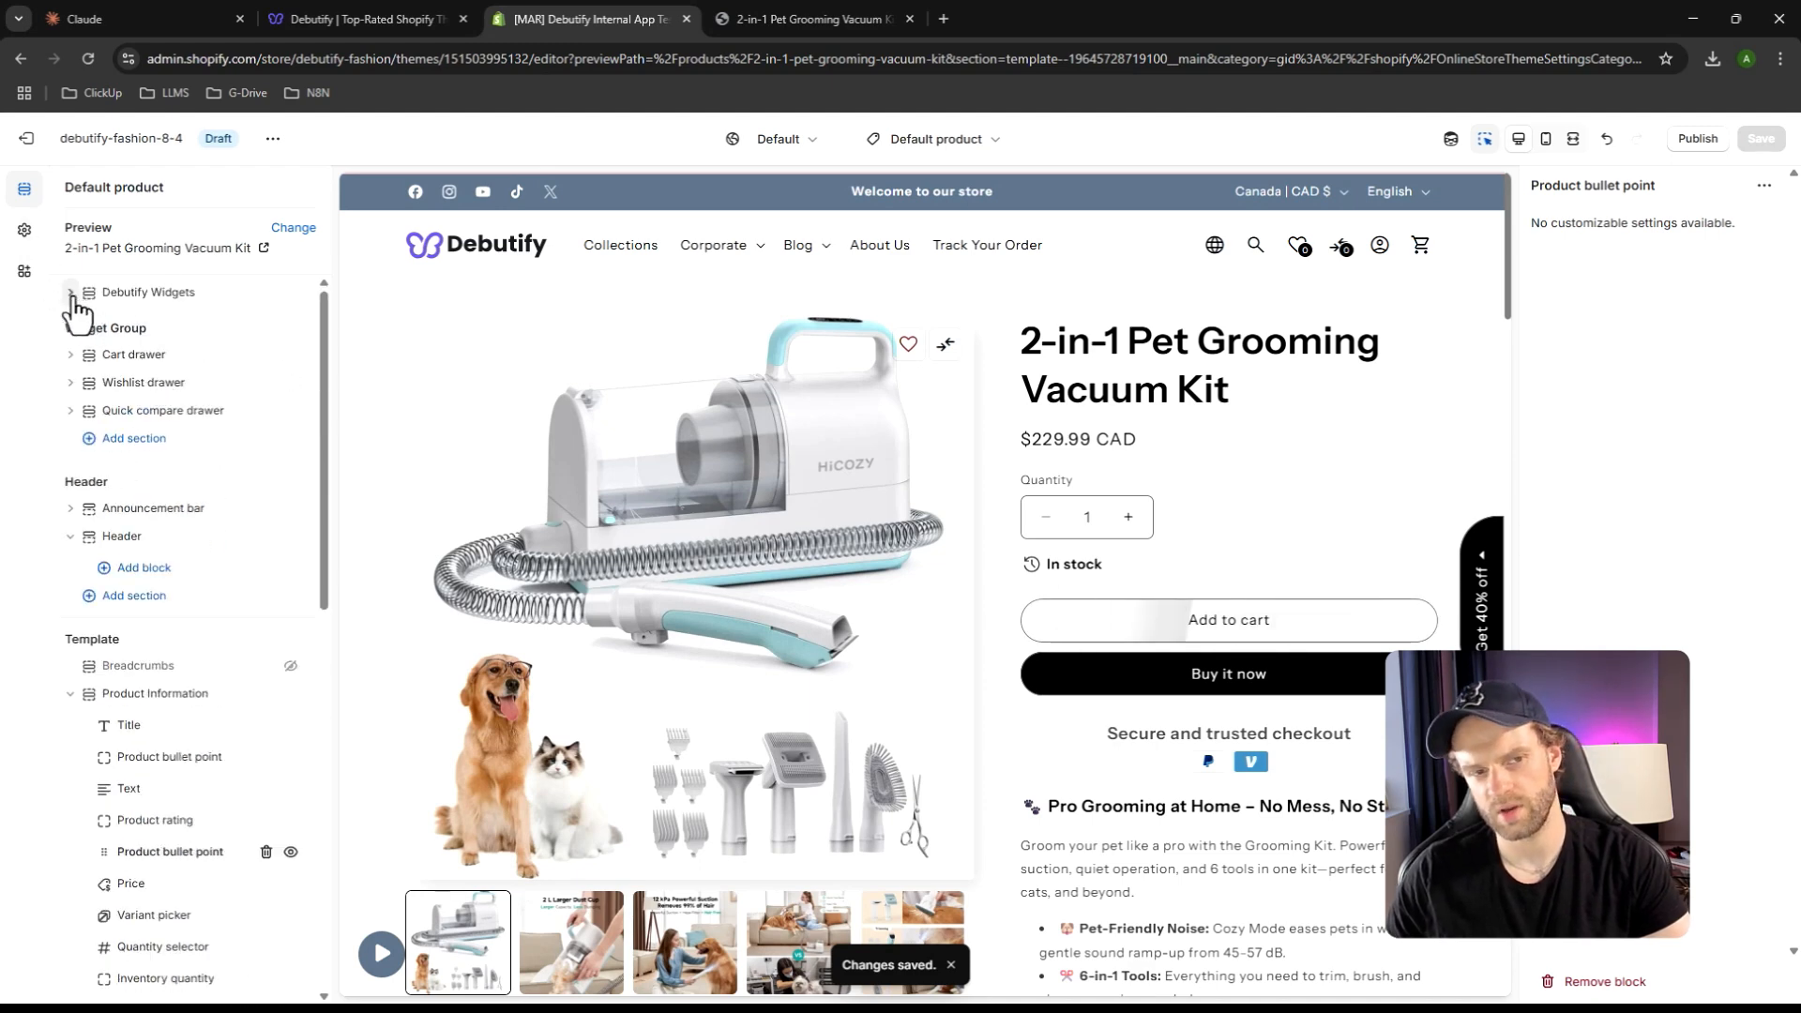
click(71, 293)
scroll(181, 634, down, 3)
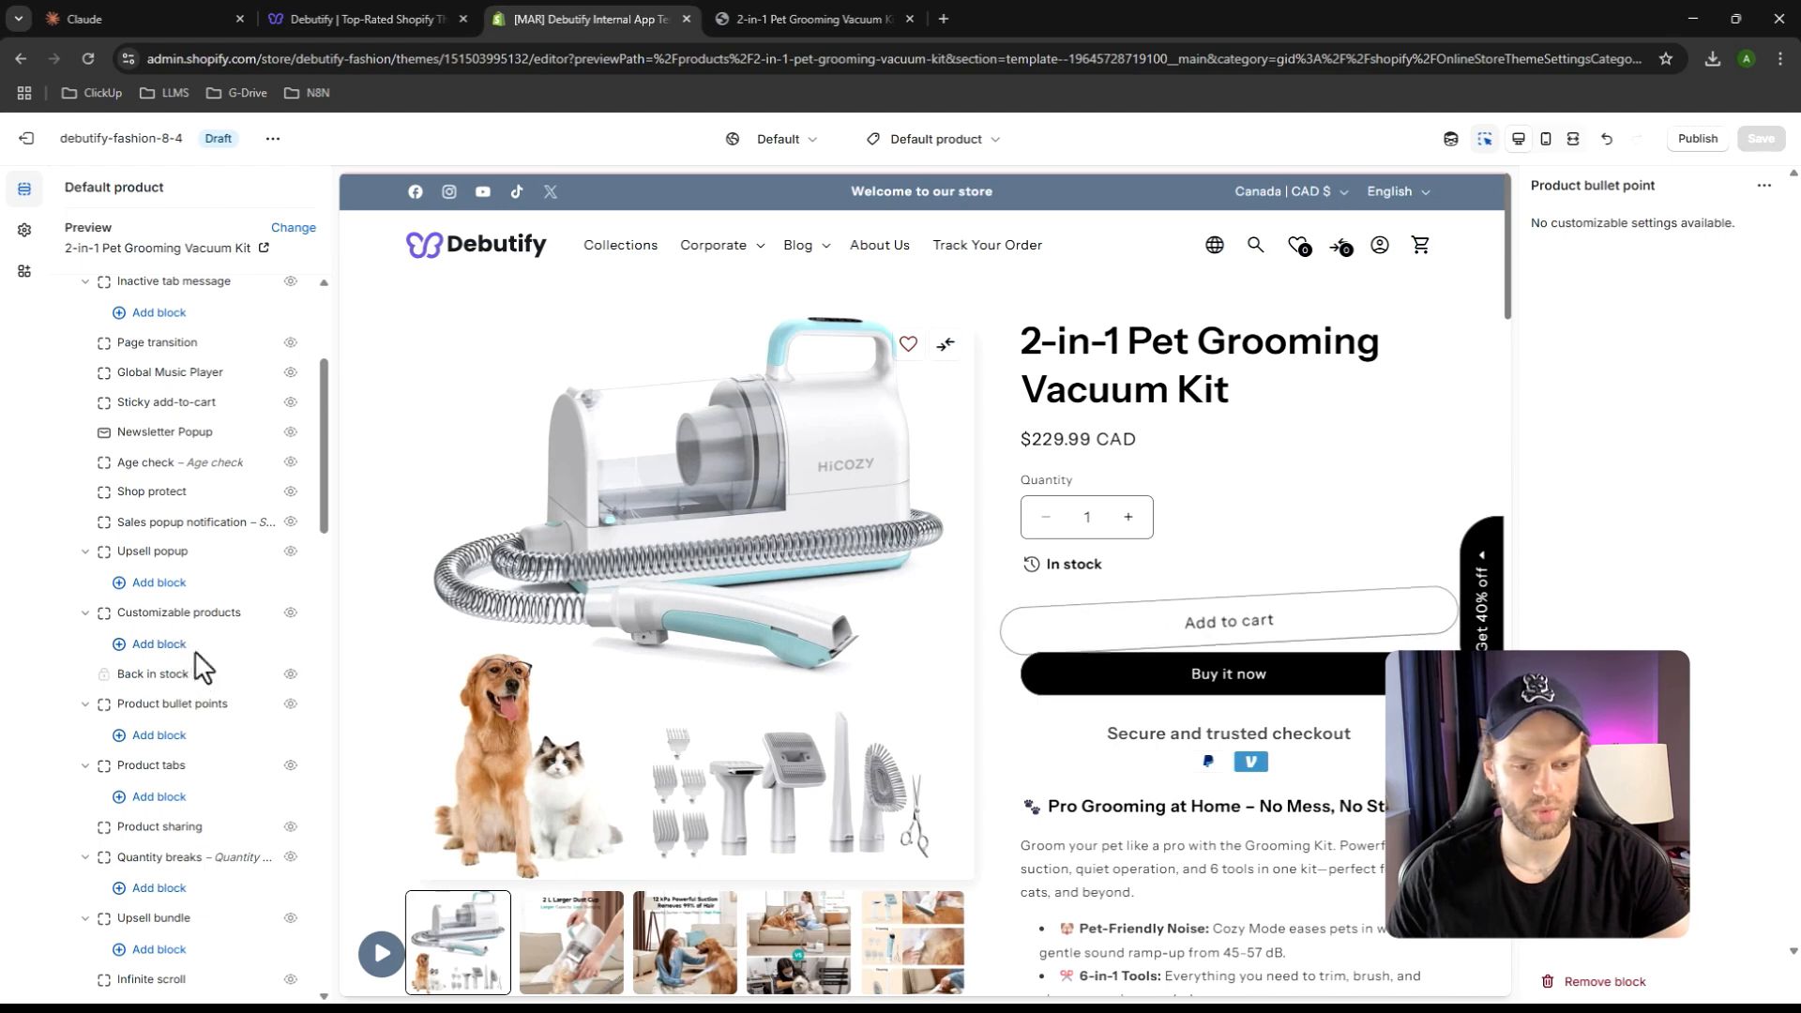
scroll(188, 675, down, 2)
scroll(194, 689, down, 2)
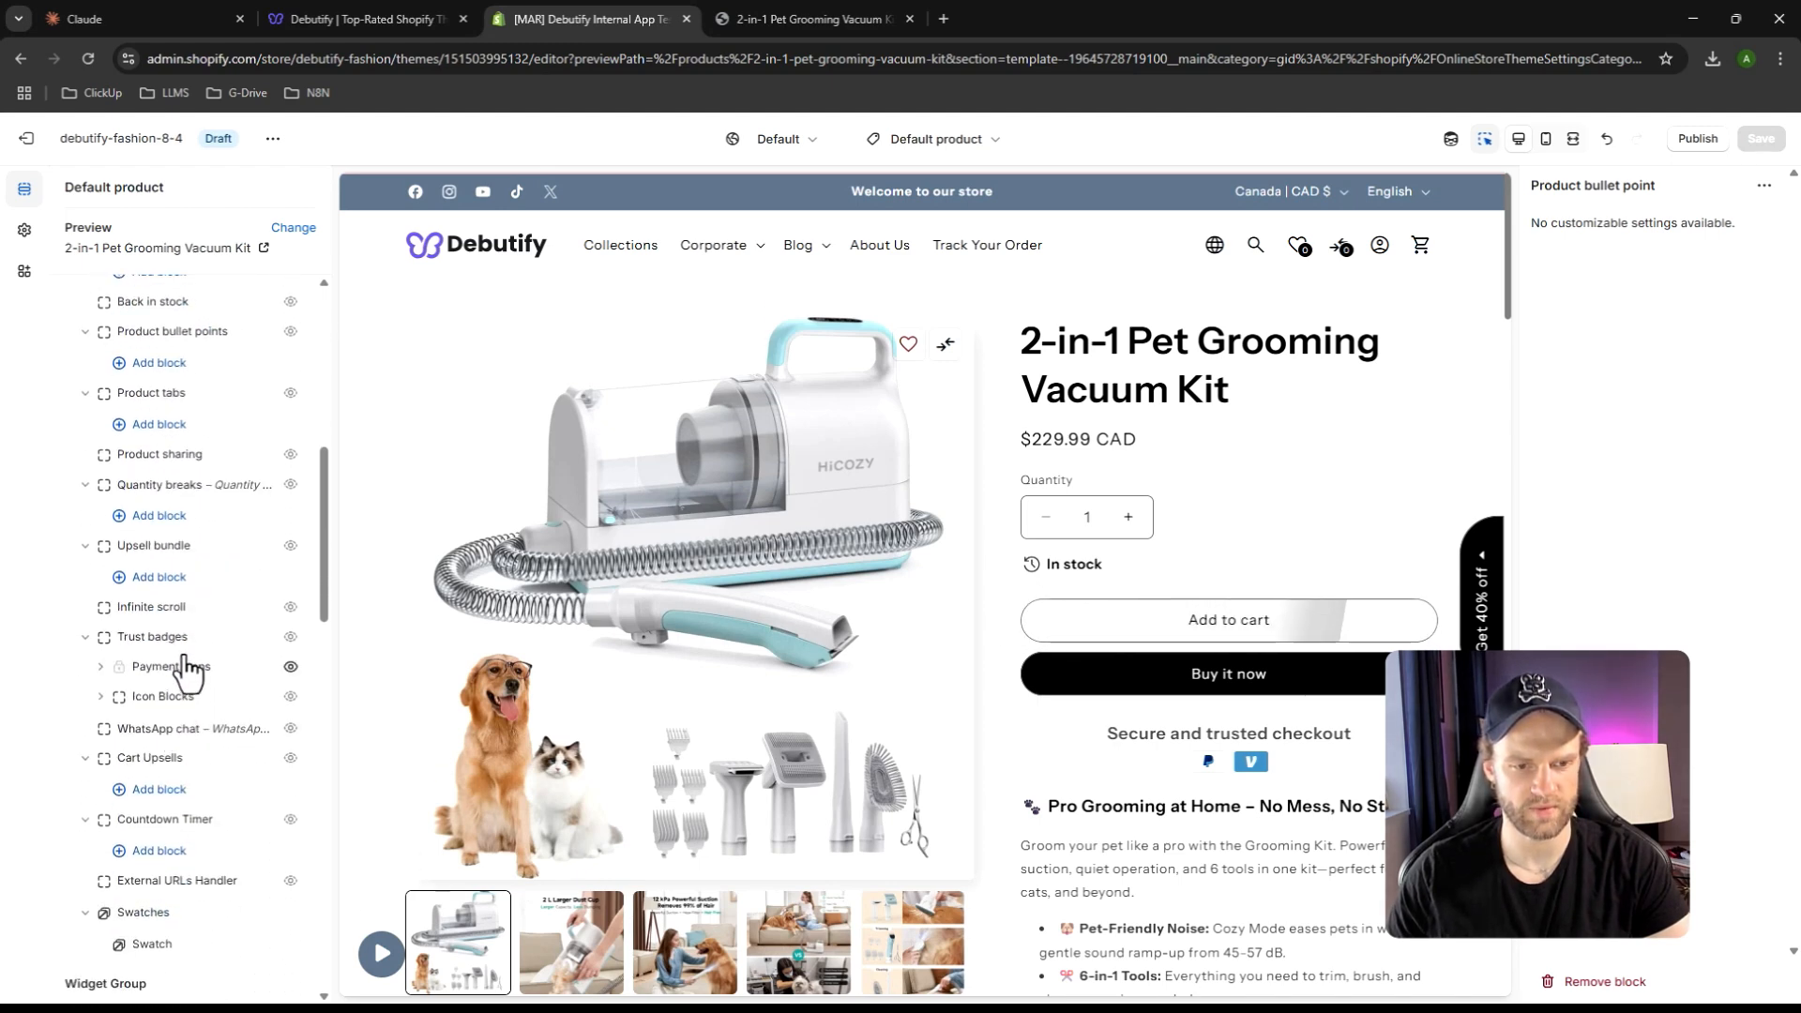
scroll(180, 671, up, 3)
click(175, 614)
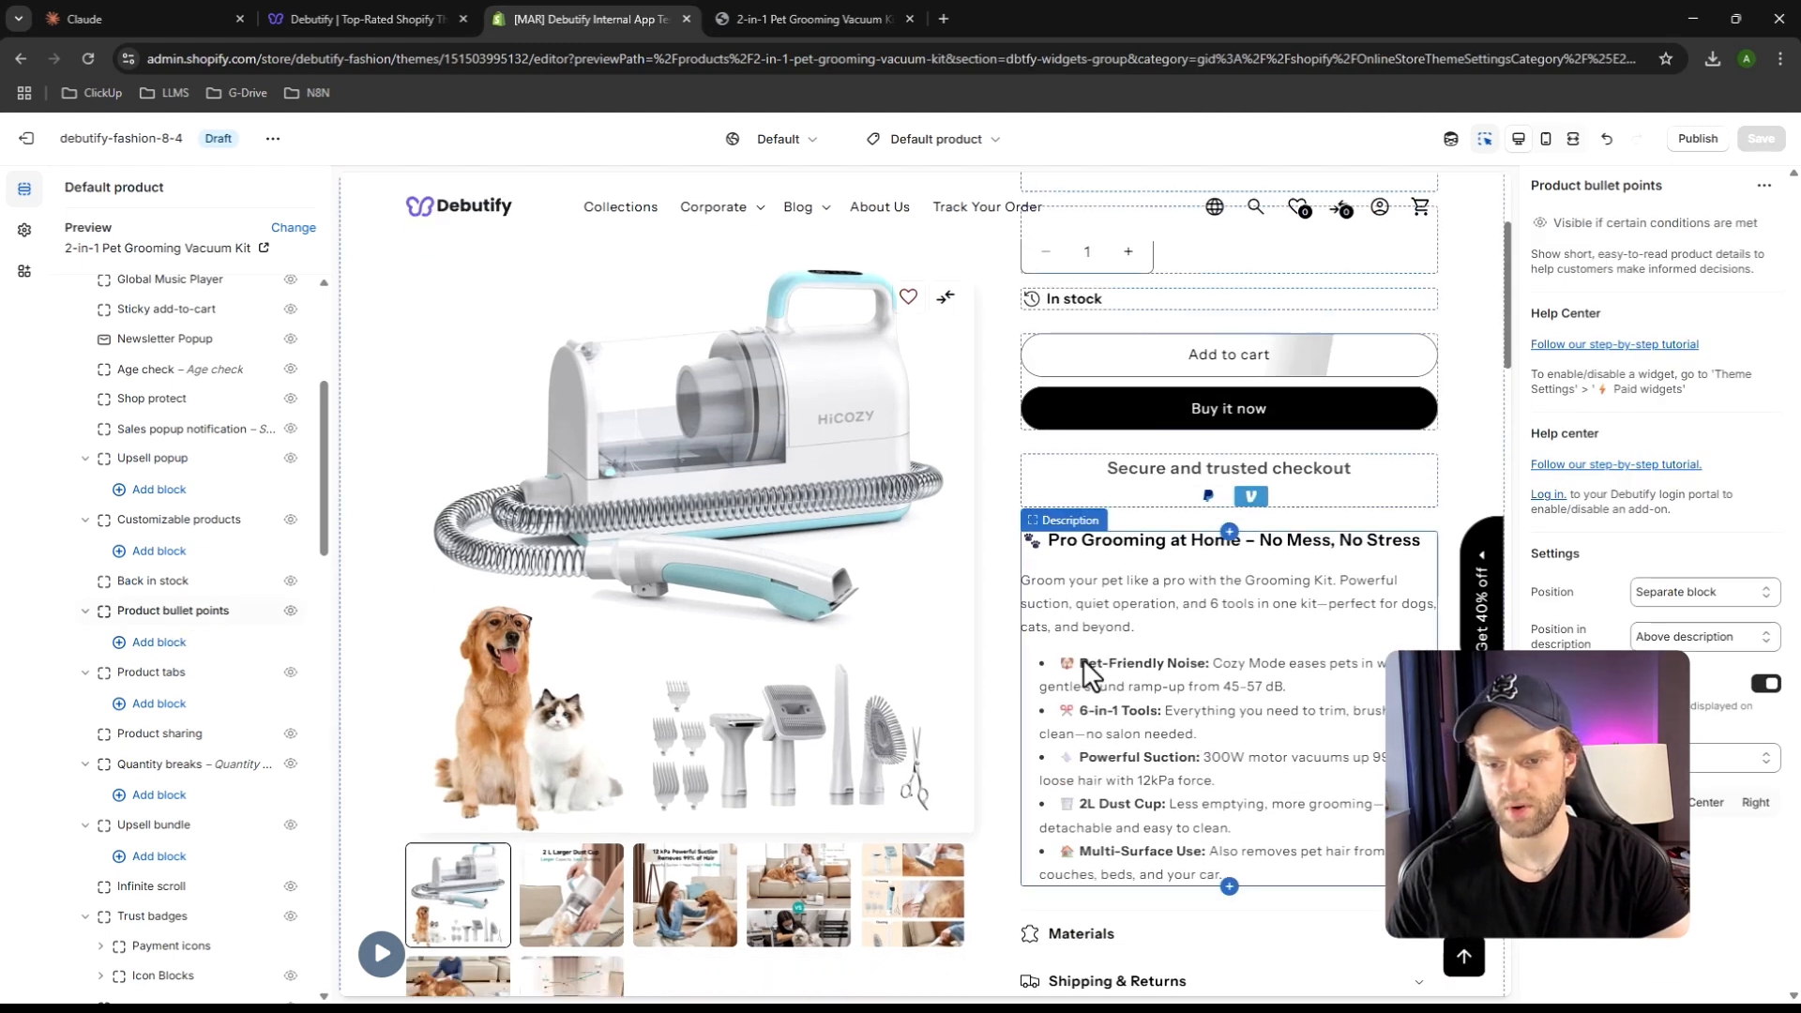
click(1115, 665)
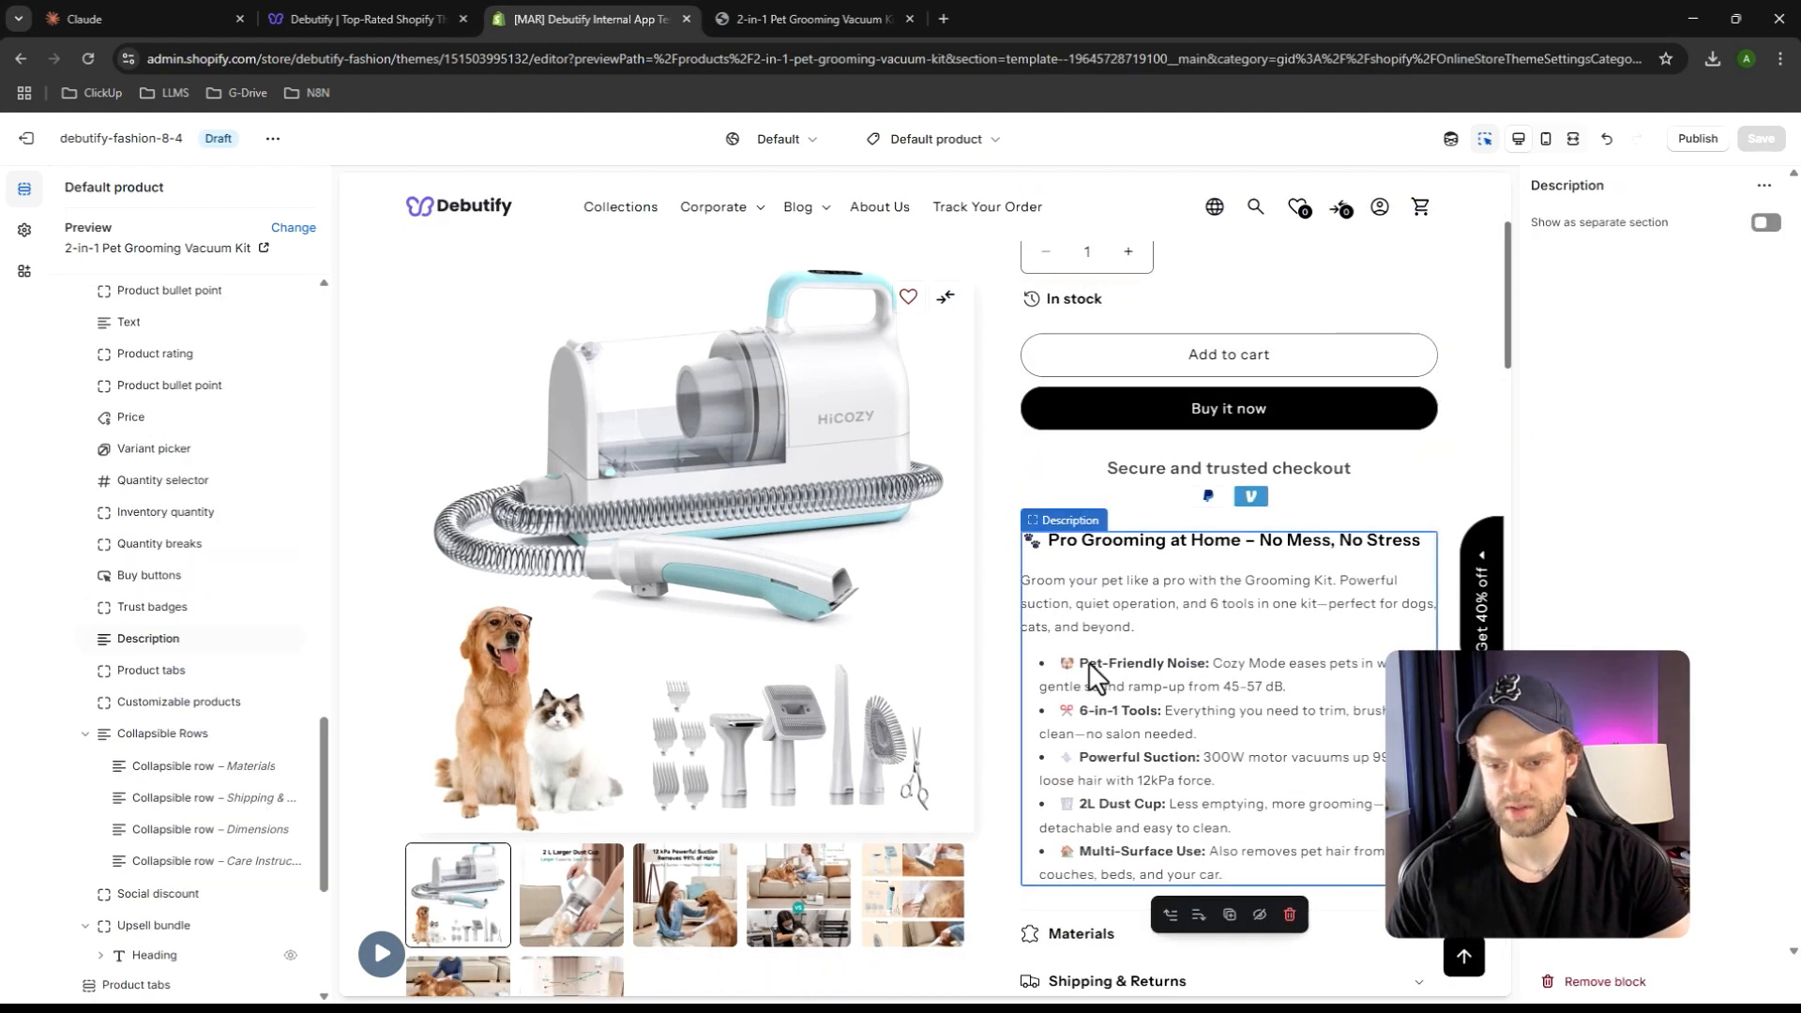
right_click(1113, 664)
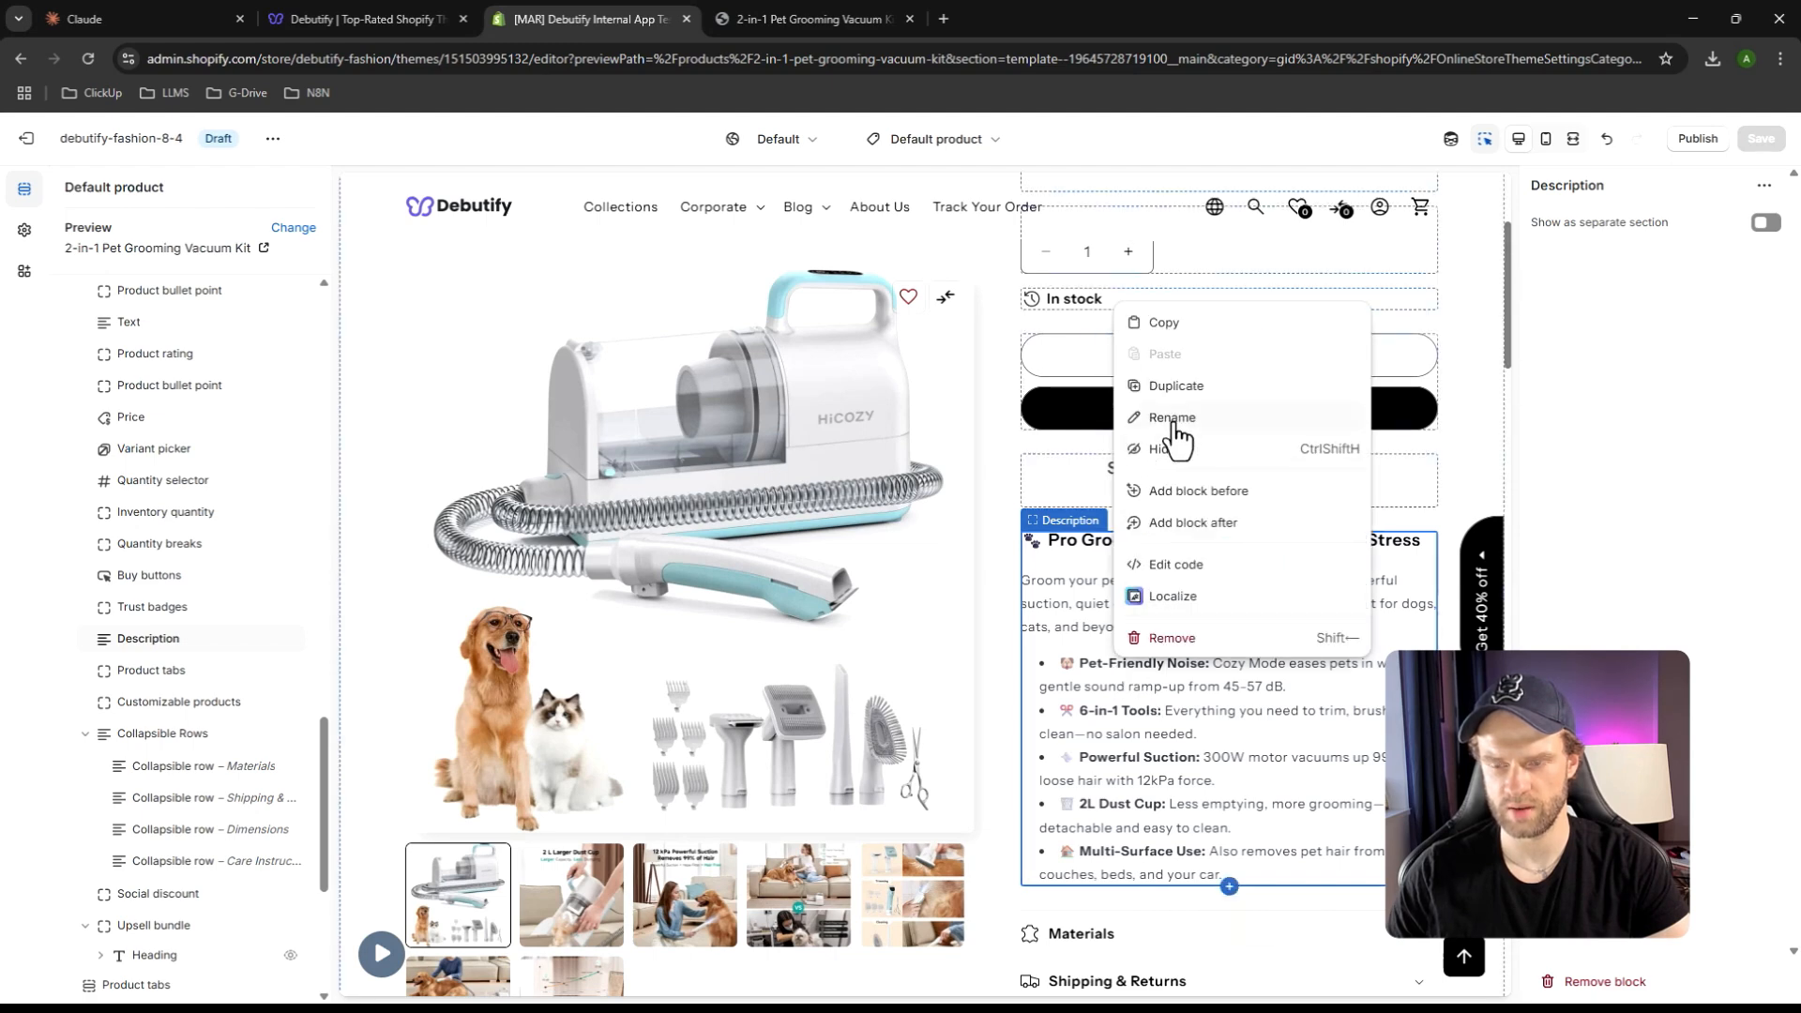
click(1167, 324)
click(944, 17)
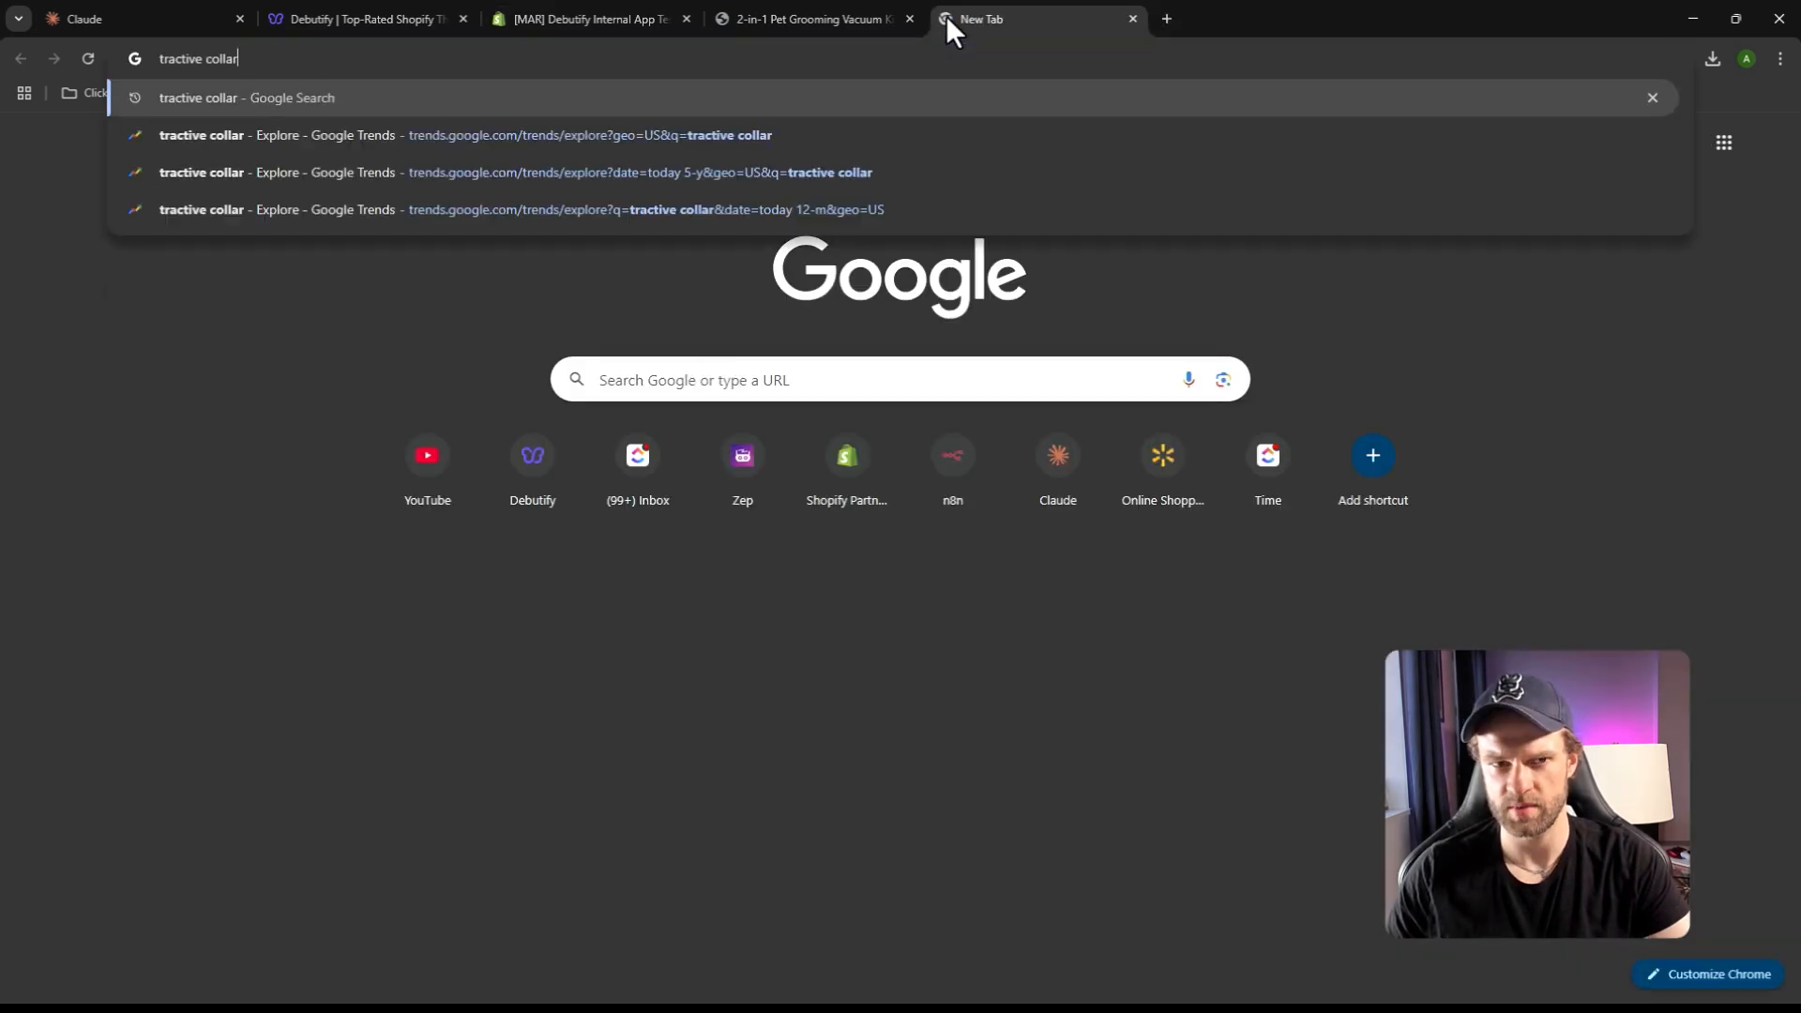
key(ctrl+w)
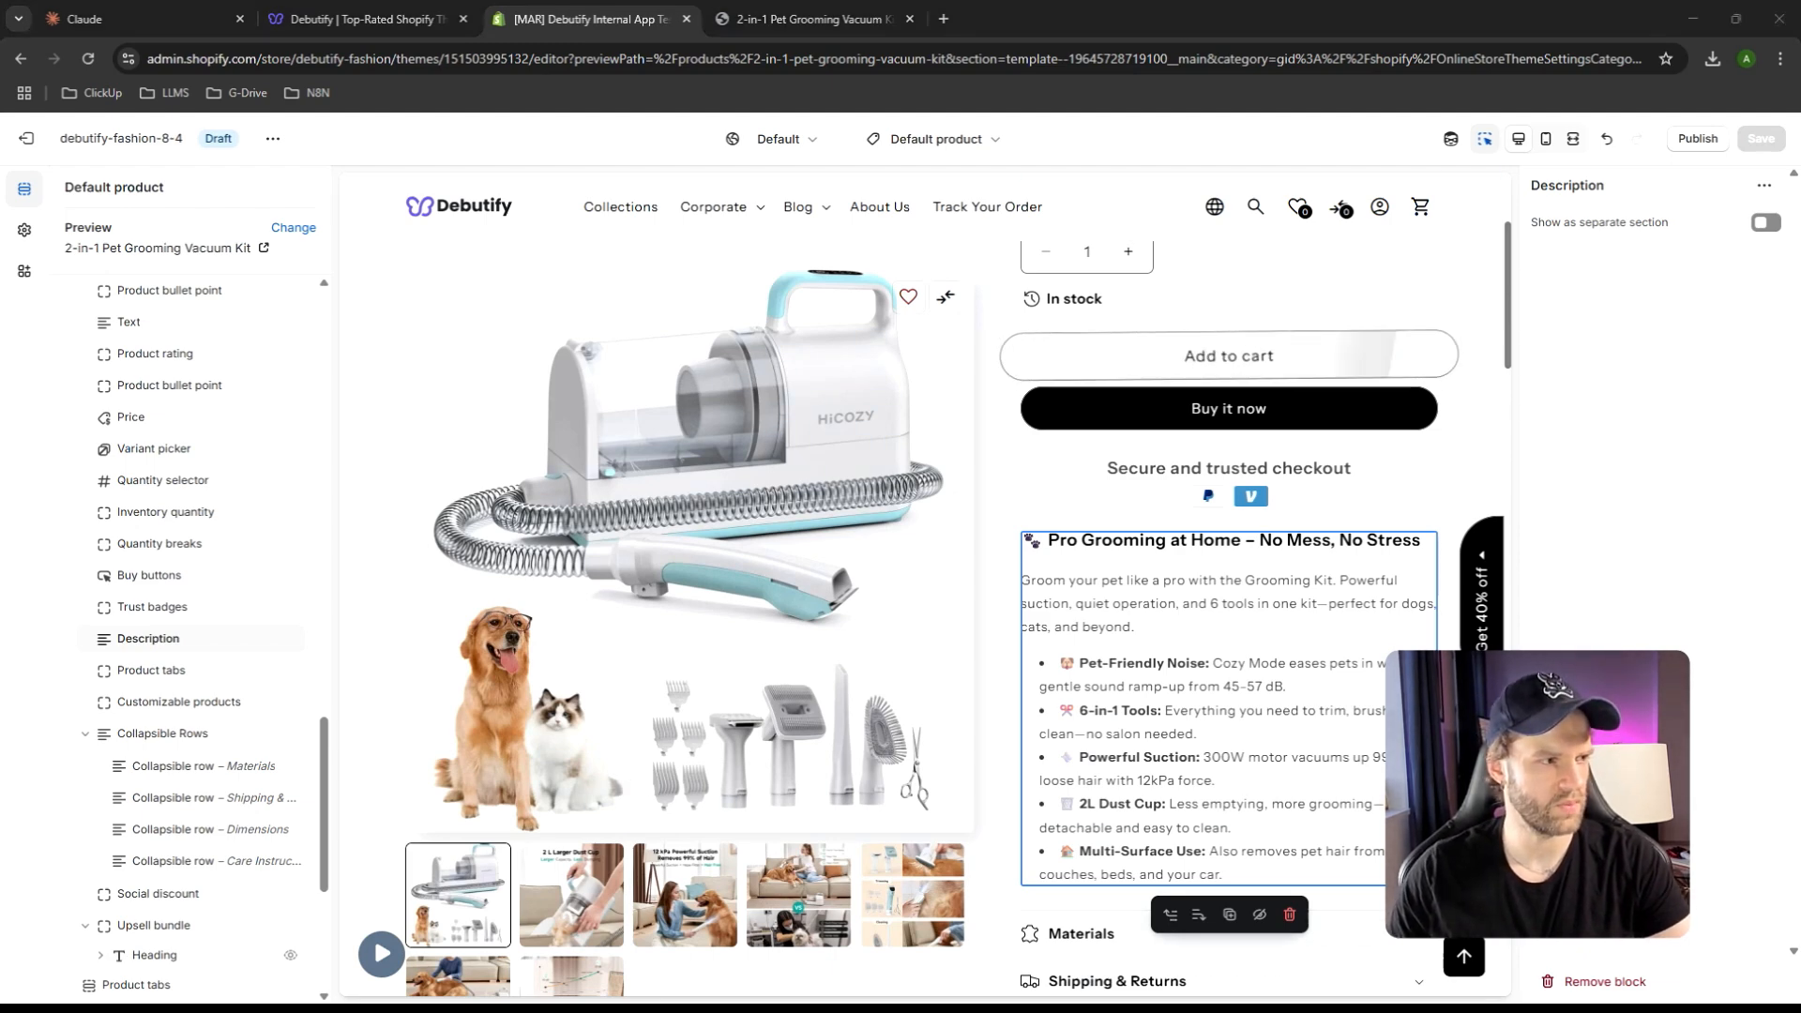
Capture a screenshot of the bullet list in the product description and open ChatGPT in a new browser tab
key(super+shift+s)
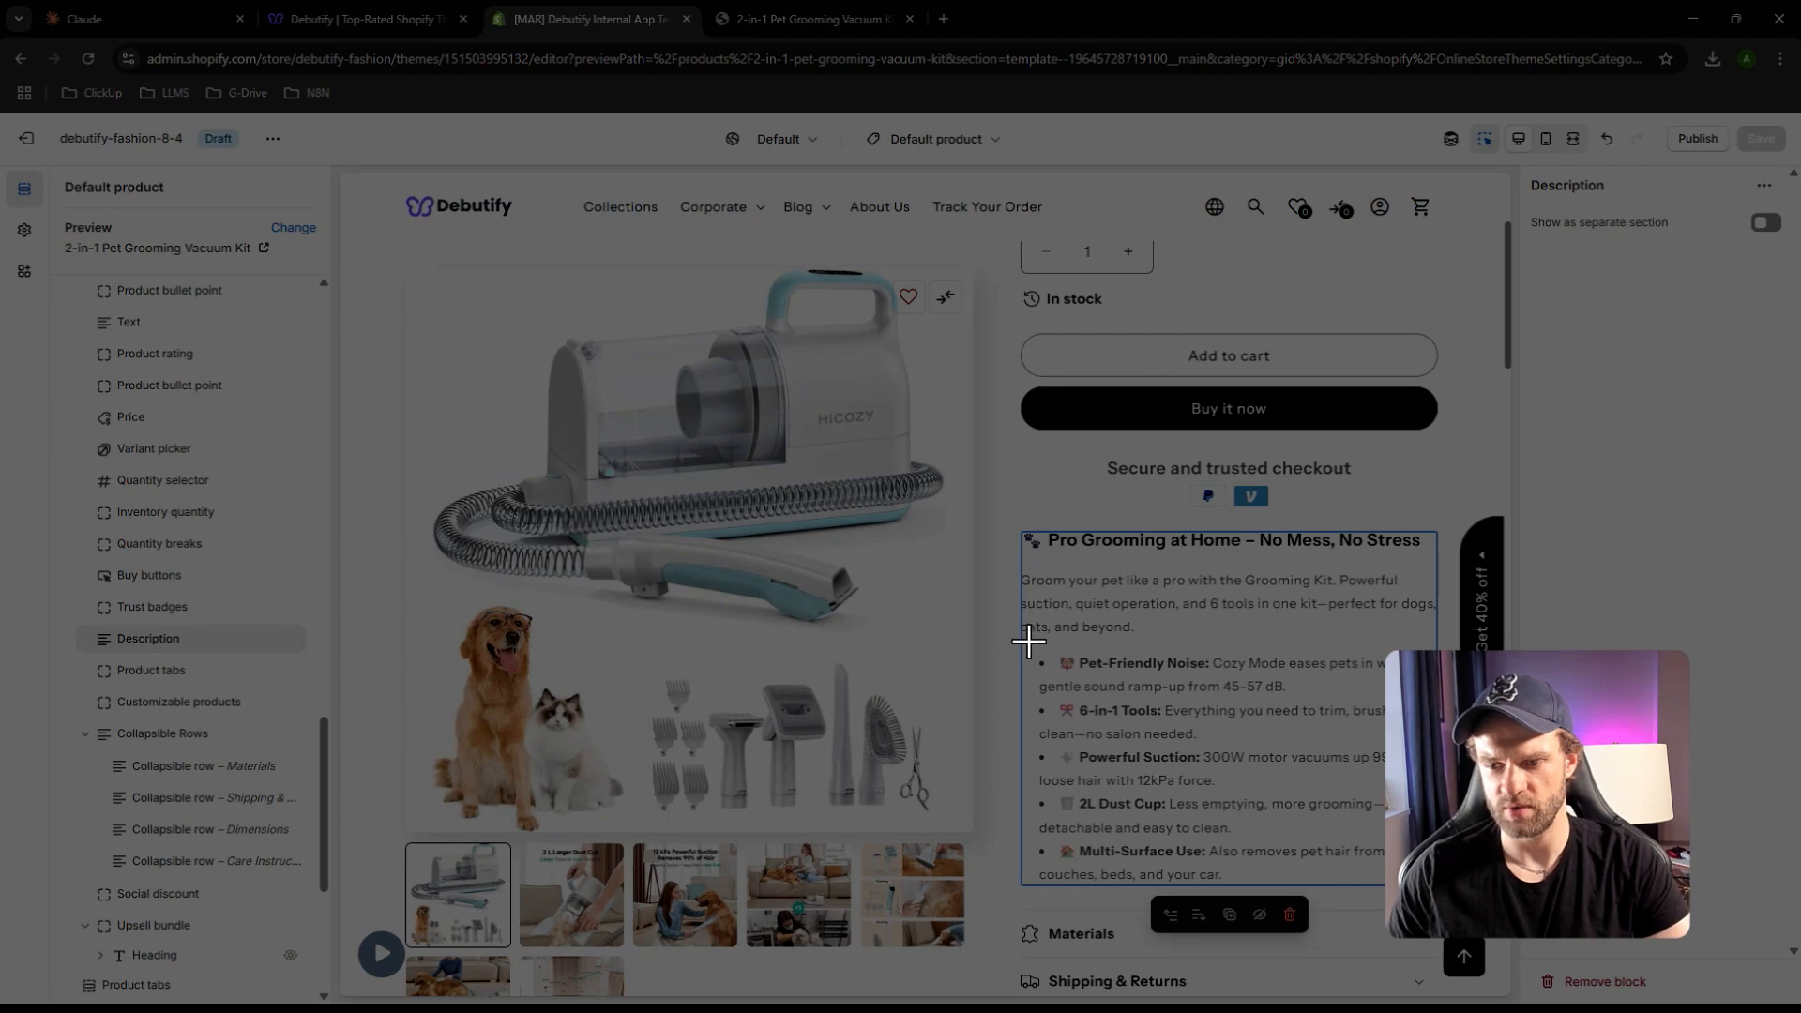
drag(1029, 641, 1387, 886)
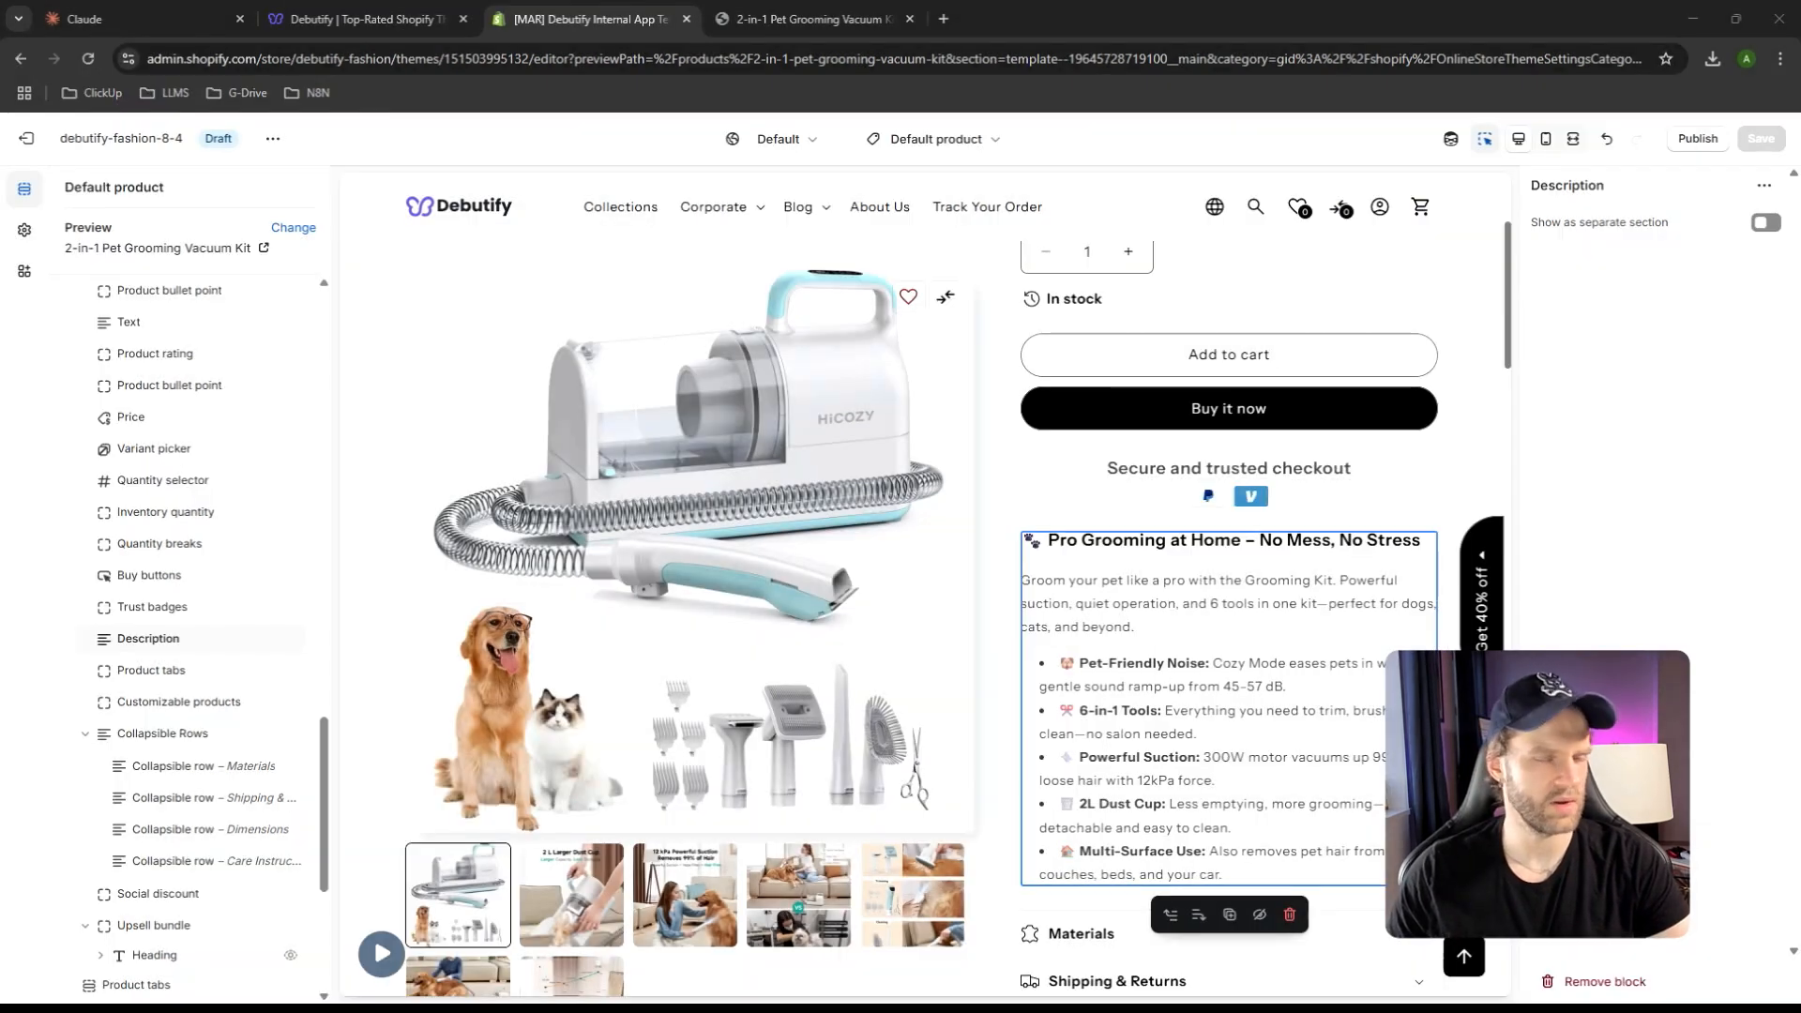
click(934, 19)
text(chat)
key(Return)
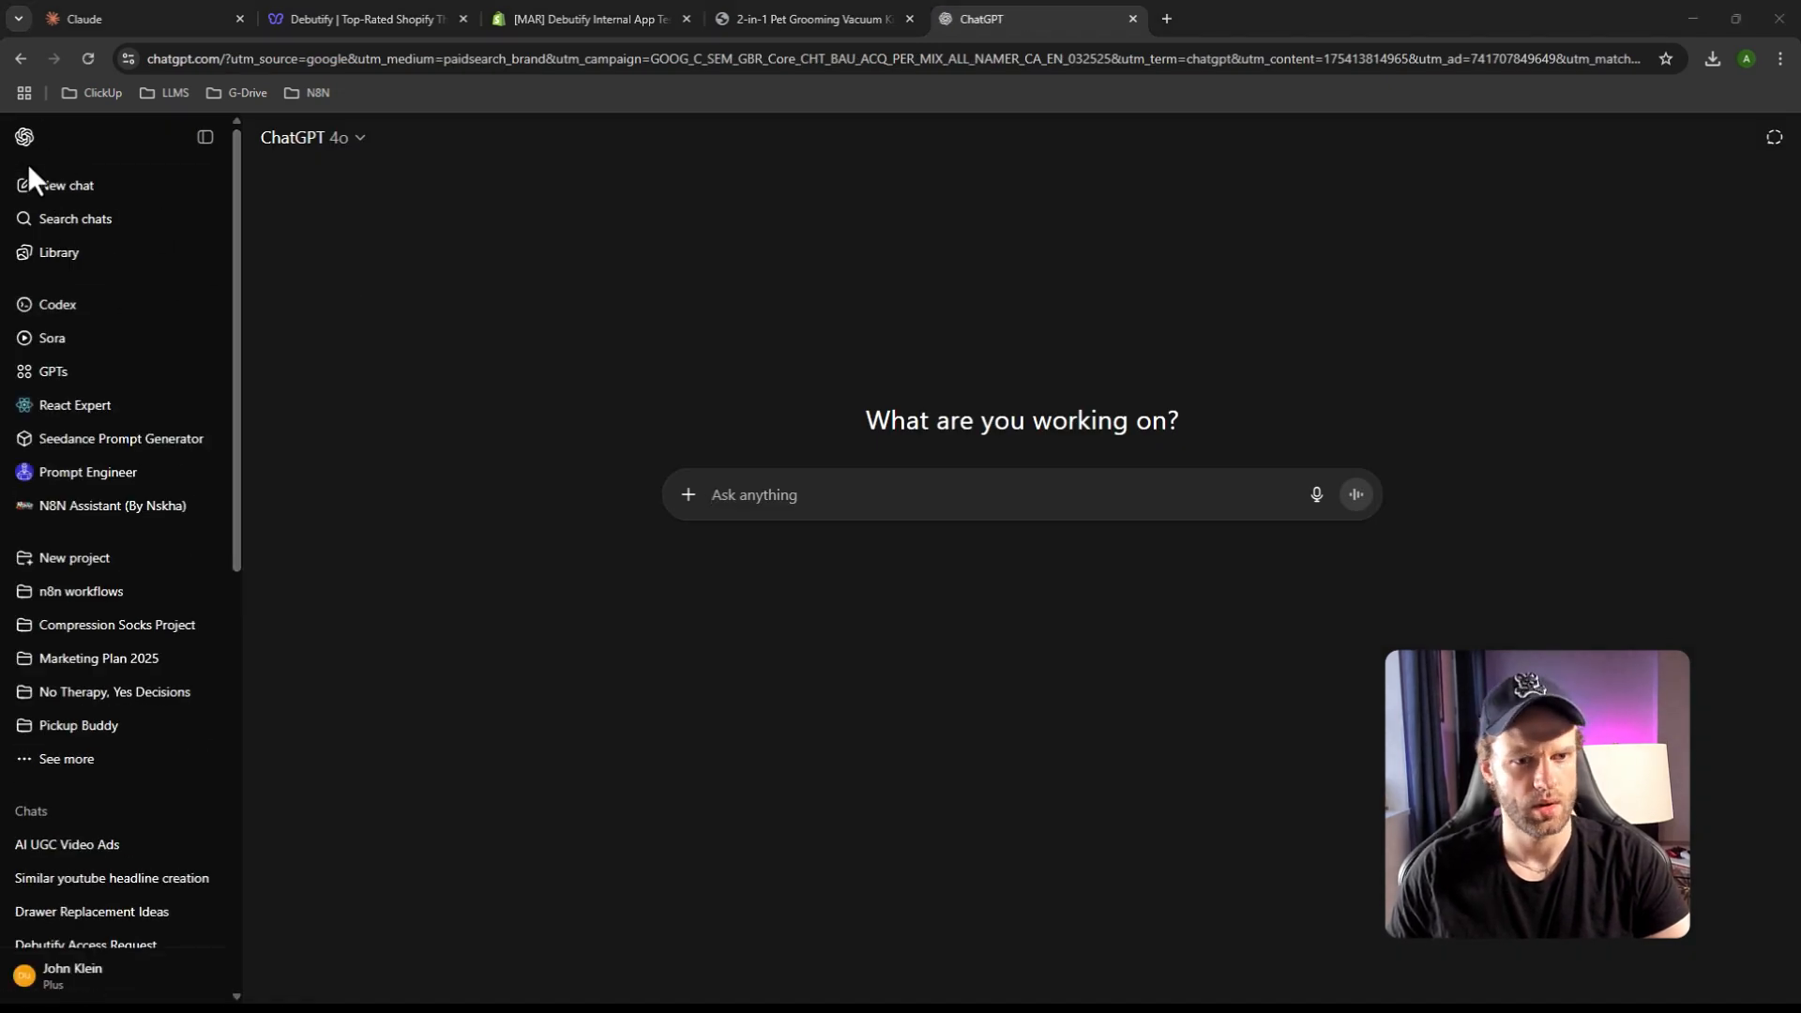
Send ChatGPT the pasted screenshot with the prompt "convert these into single line BPS:"
click(208, 138)
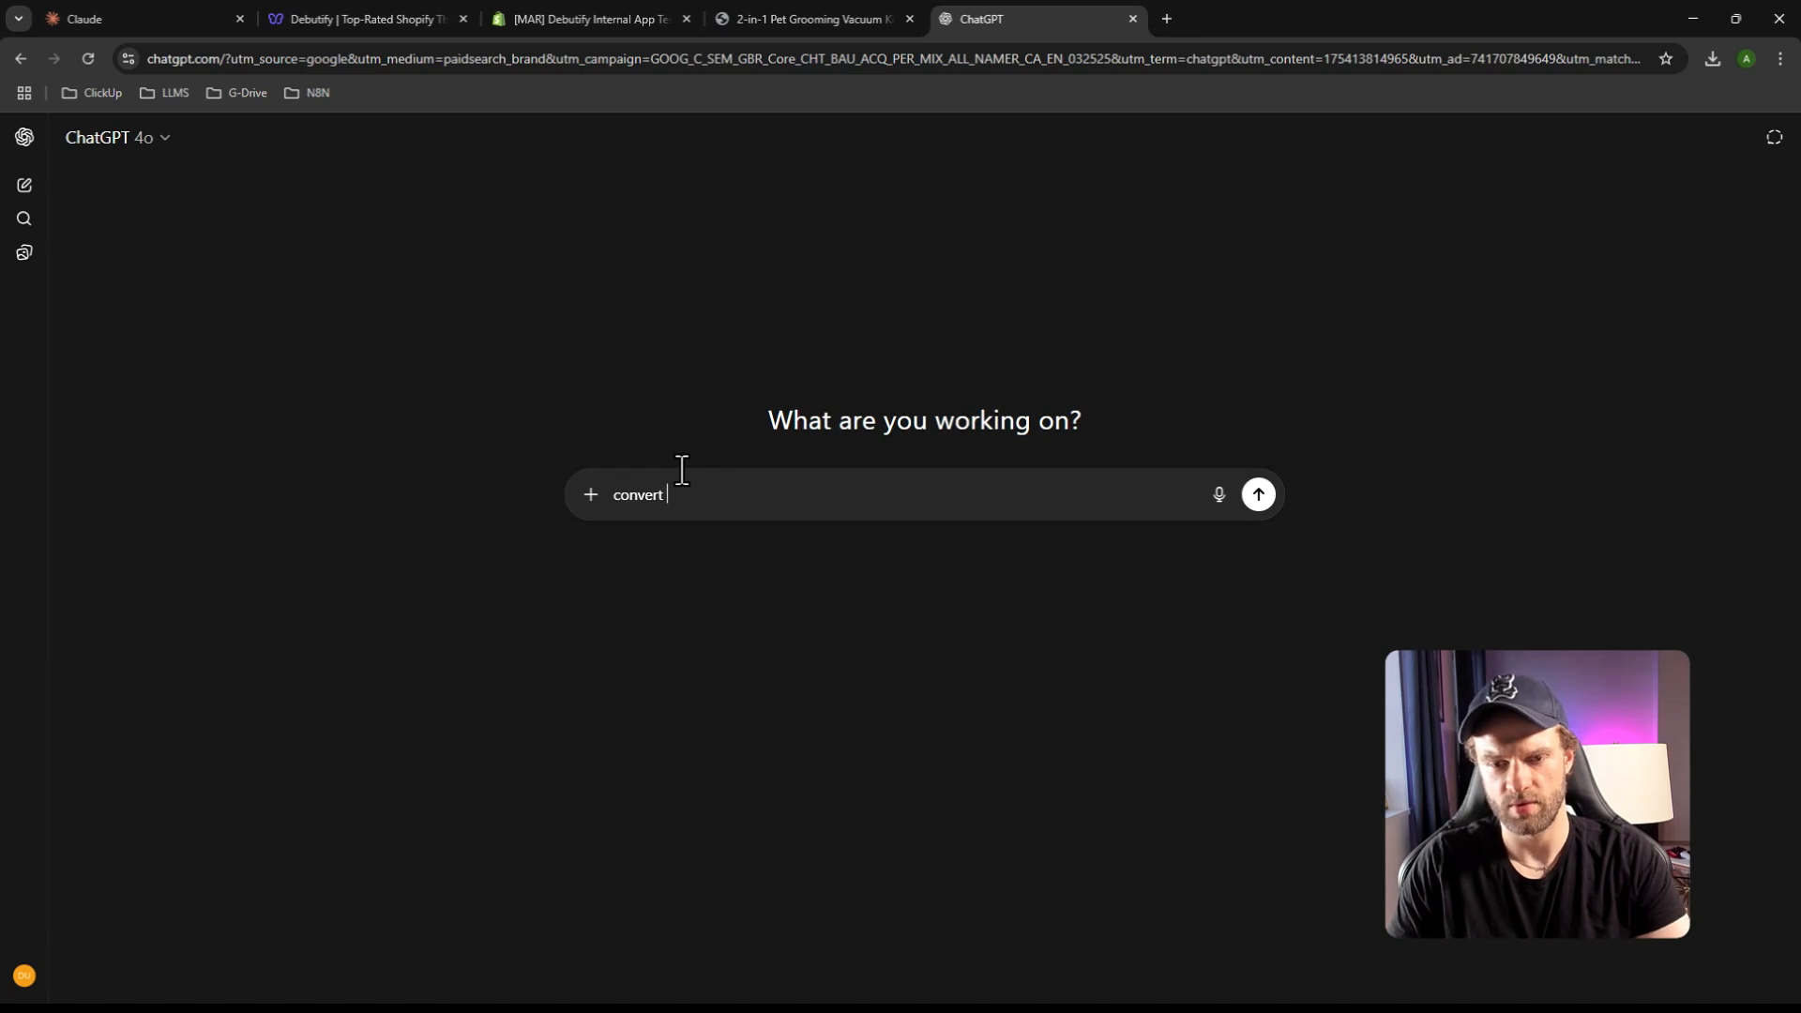
text(thesde into single line BP)
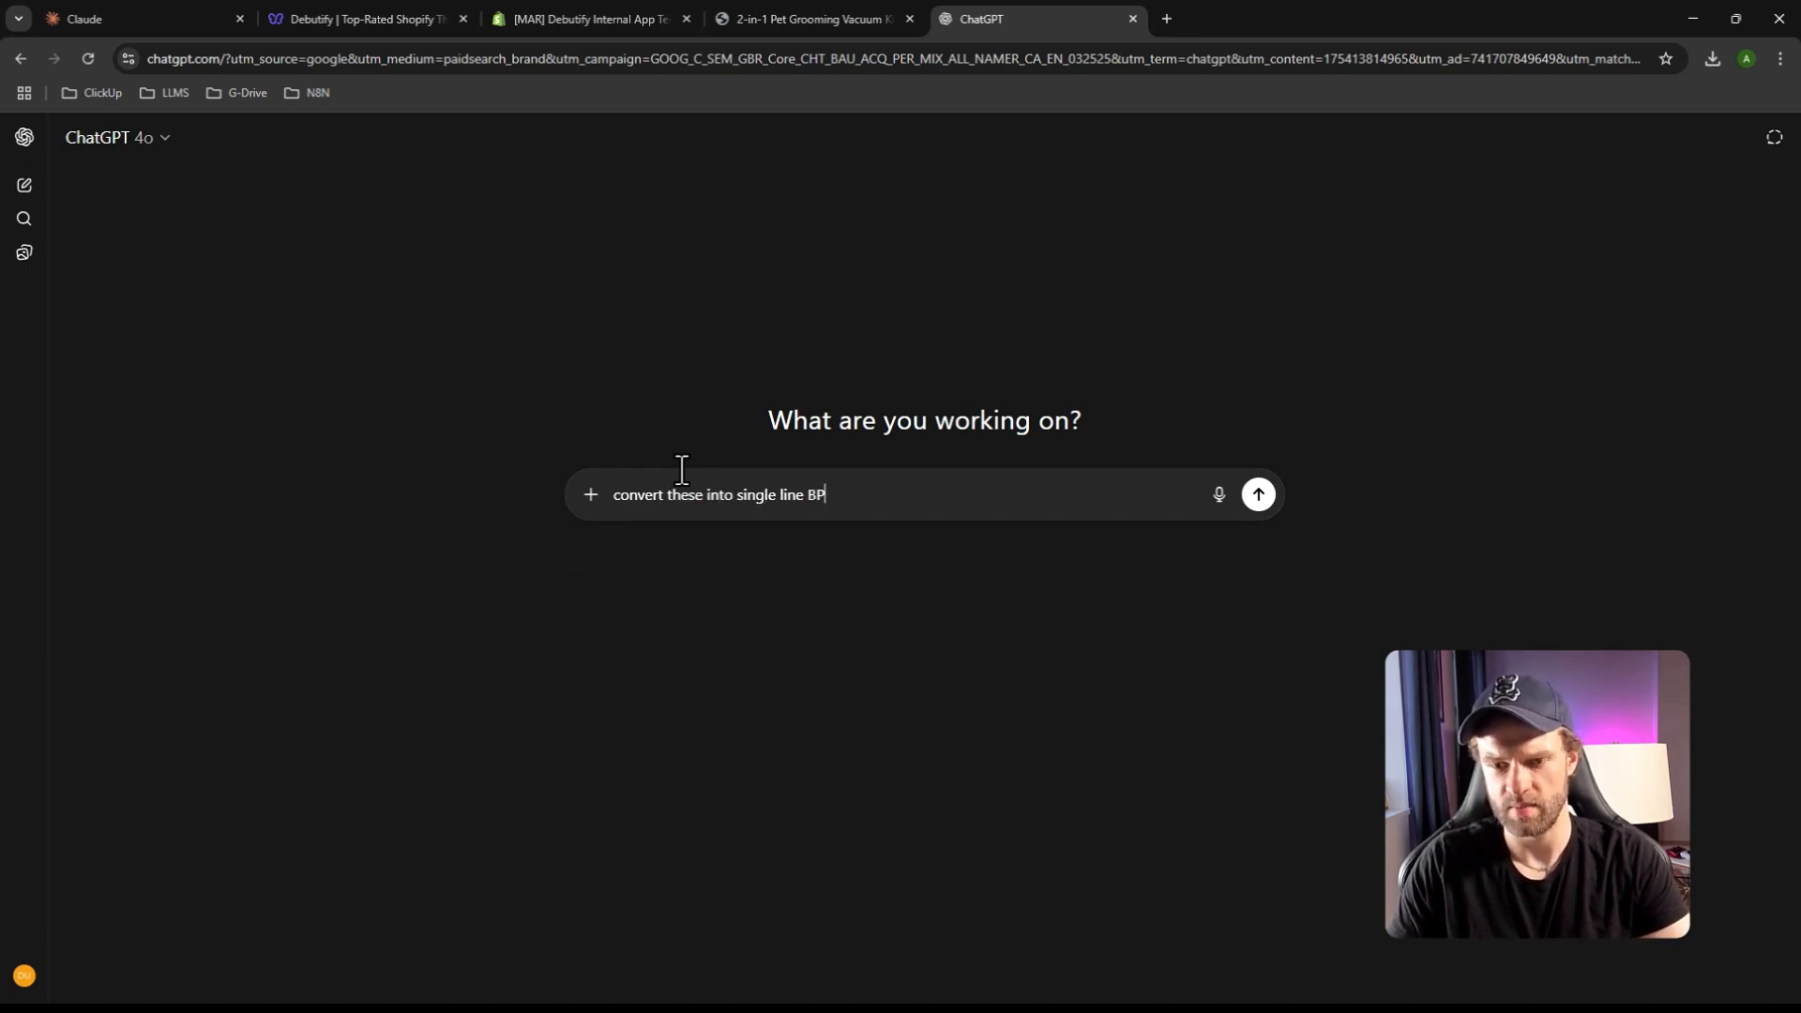
text(:)
key(ctrl+v)
key(Return)
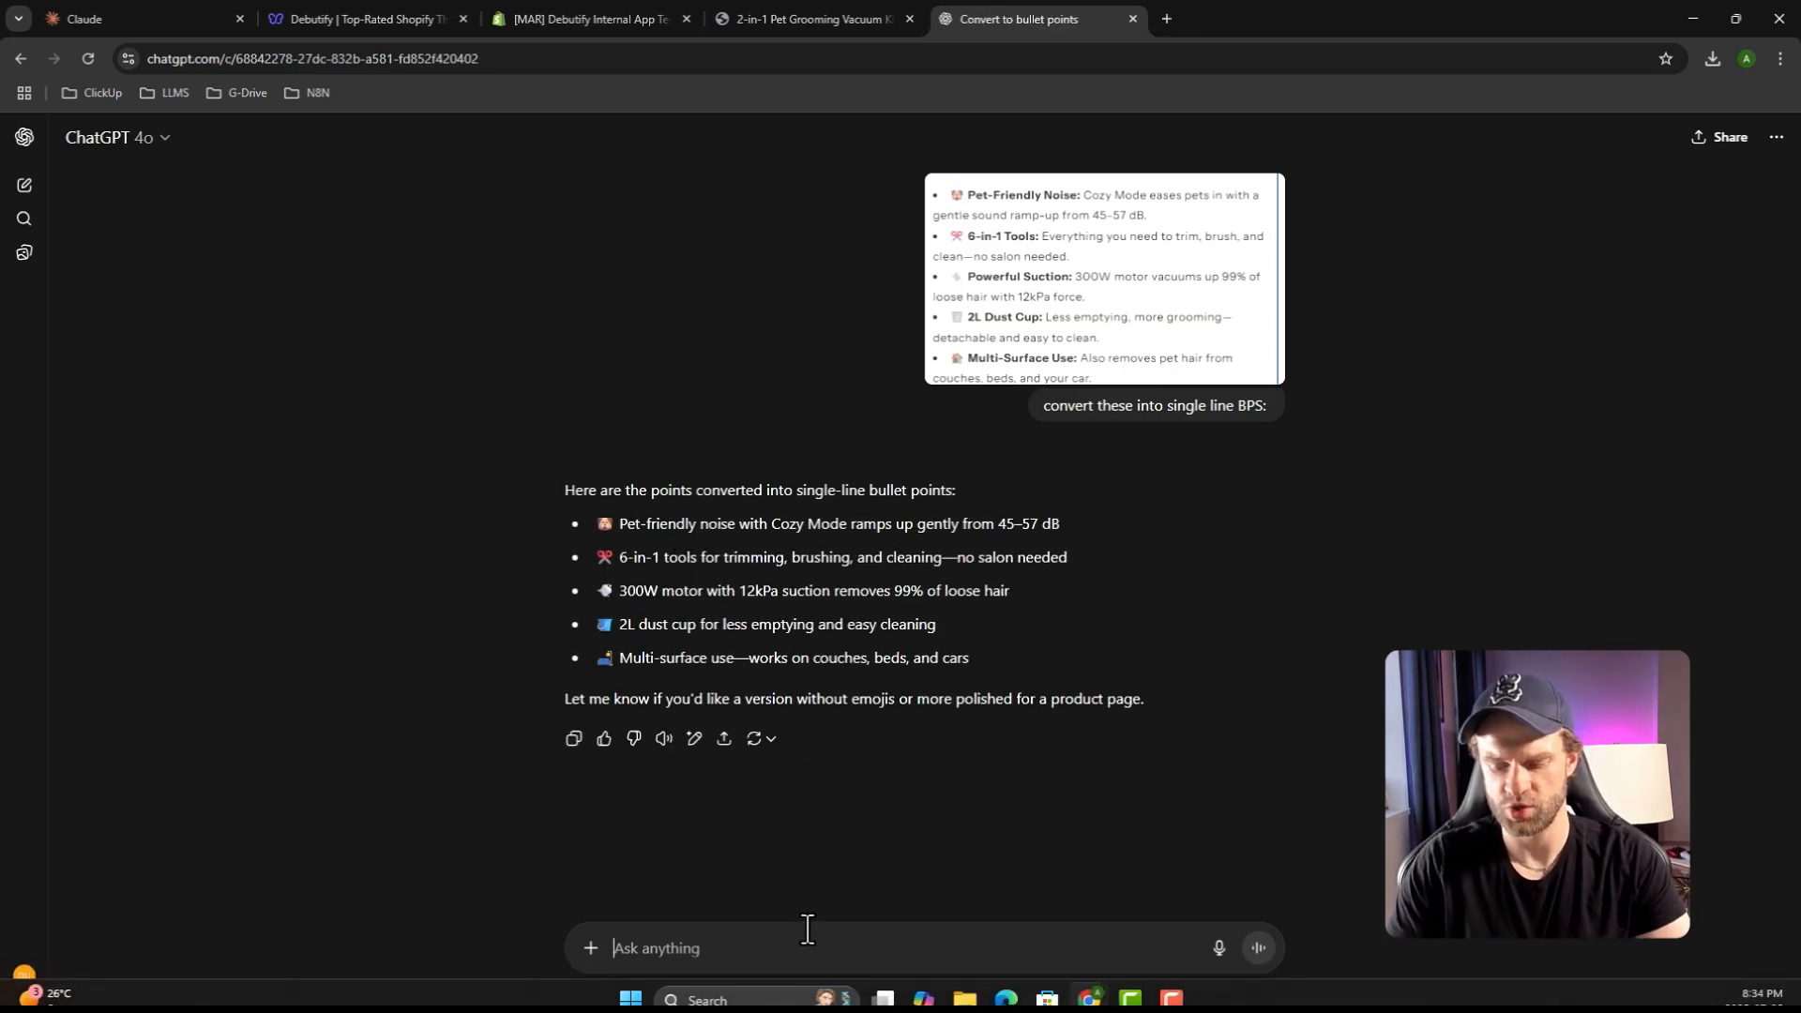
Refine the generated bullet points with the follow-up prompts "shorter" and "add emoji"
text(shorter)
key(Return)
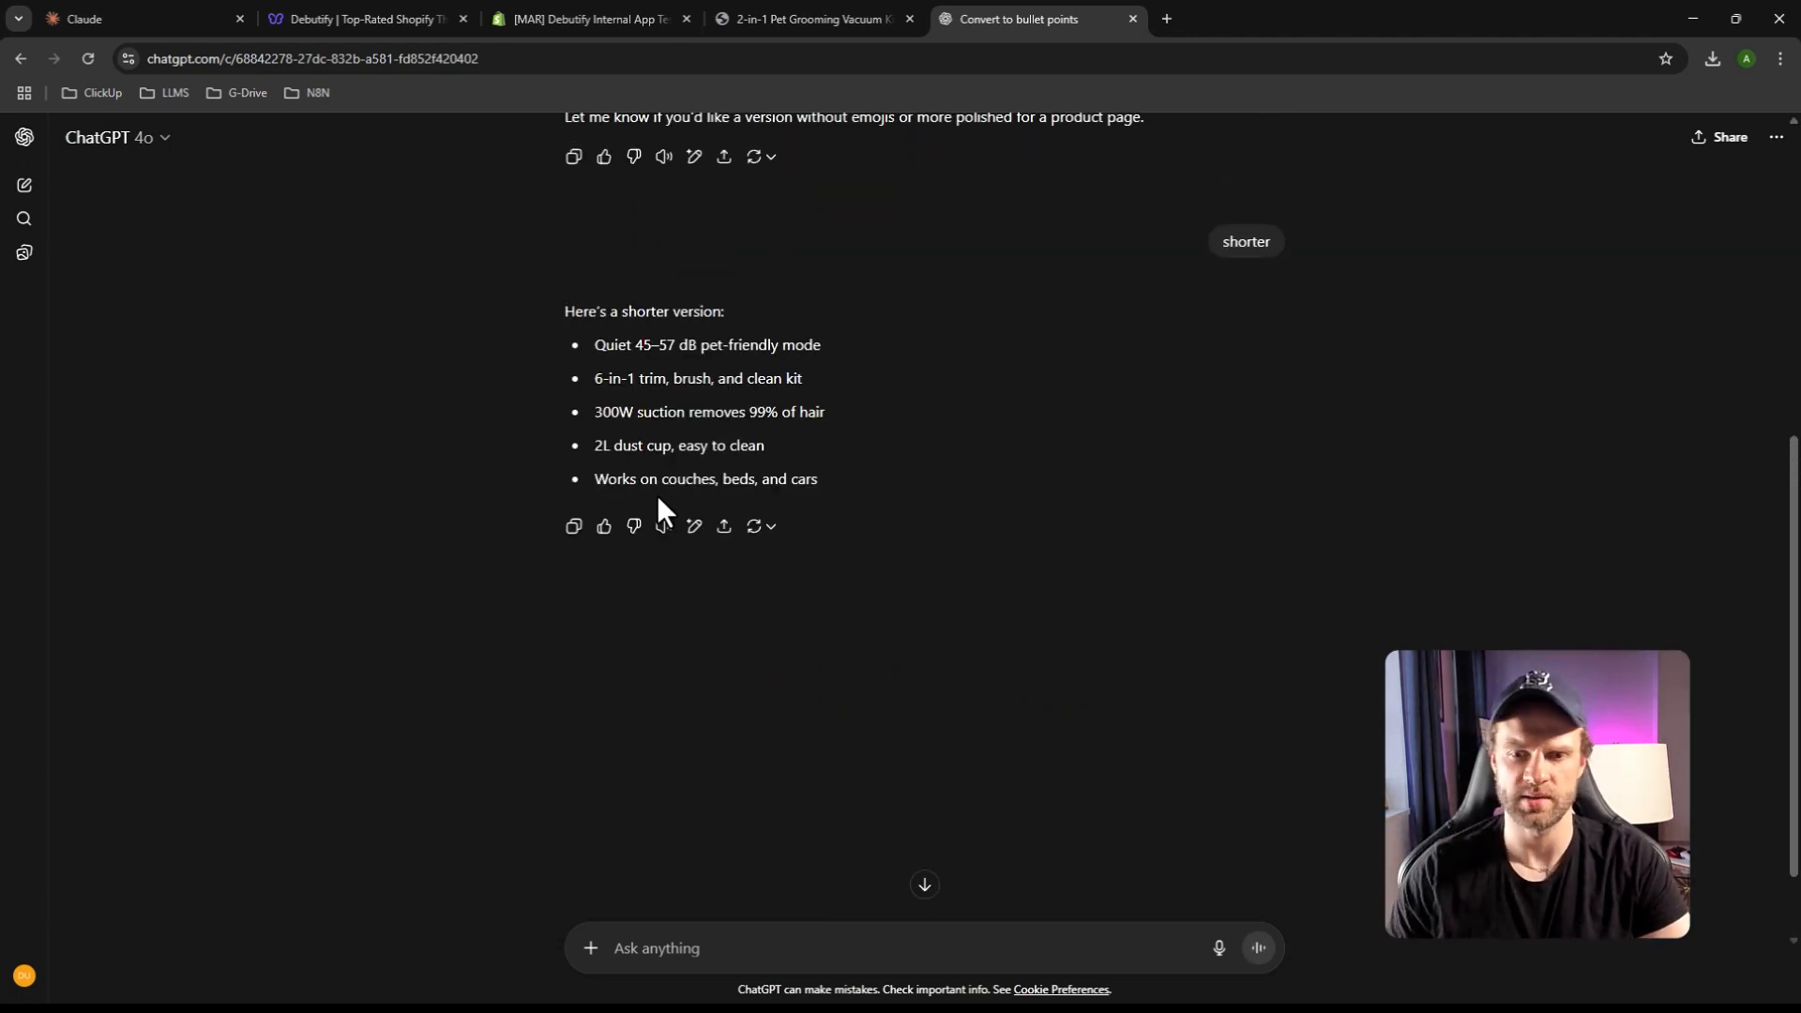
text(add em)
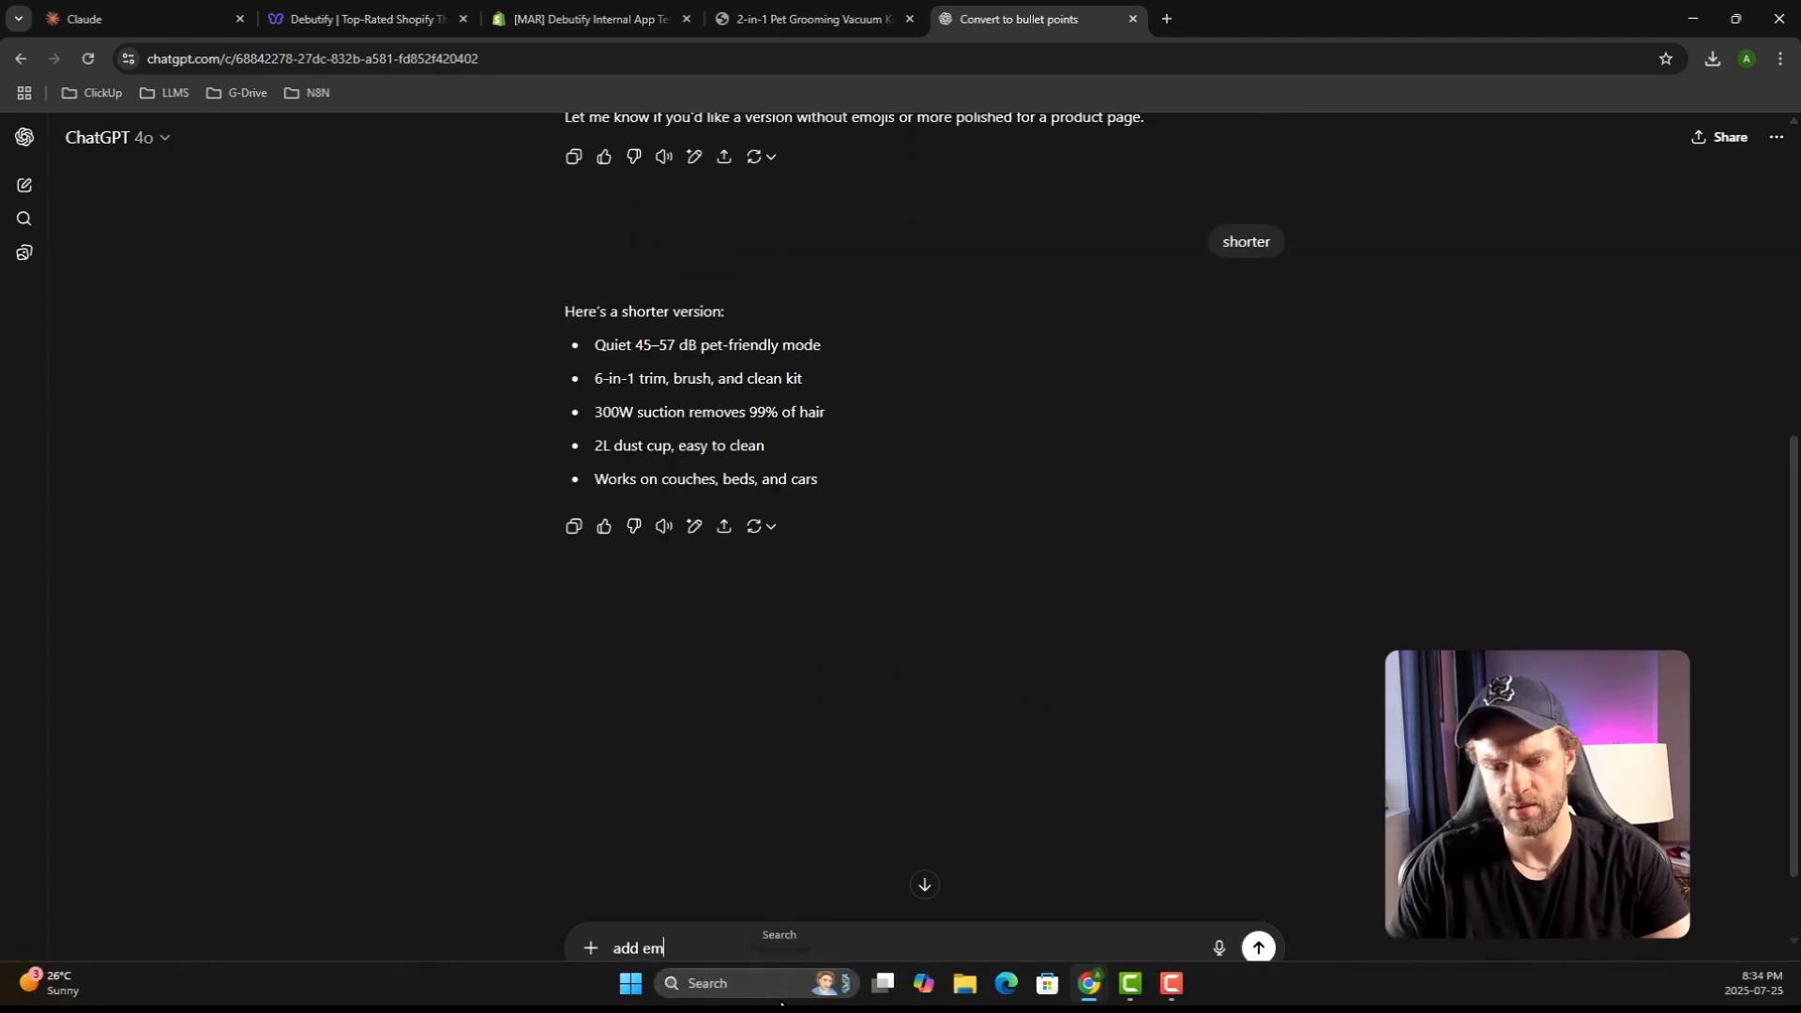
text(oji)
key(Return)
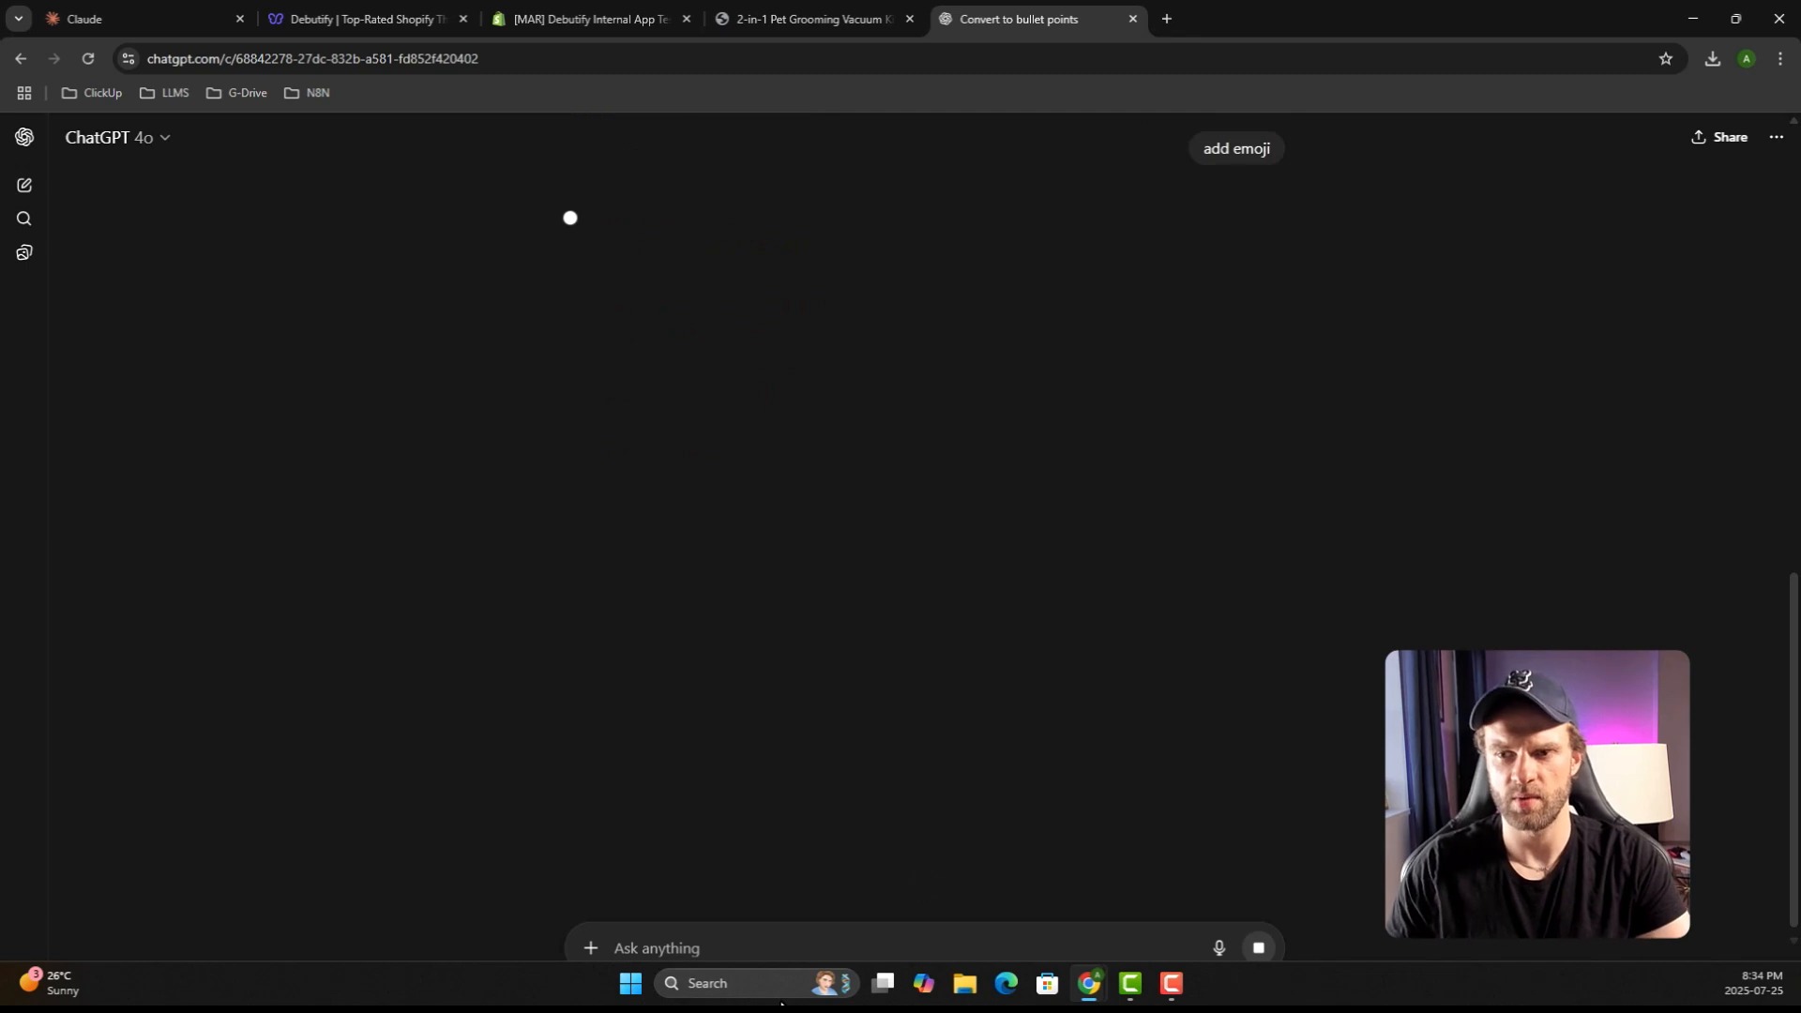
Copy the "Quiet 45–57 dB pet mode" bullet with its emoji, close the storefront product page and return to the Shopify theme editor
drag(791, 252, 596, 253)
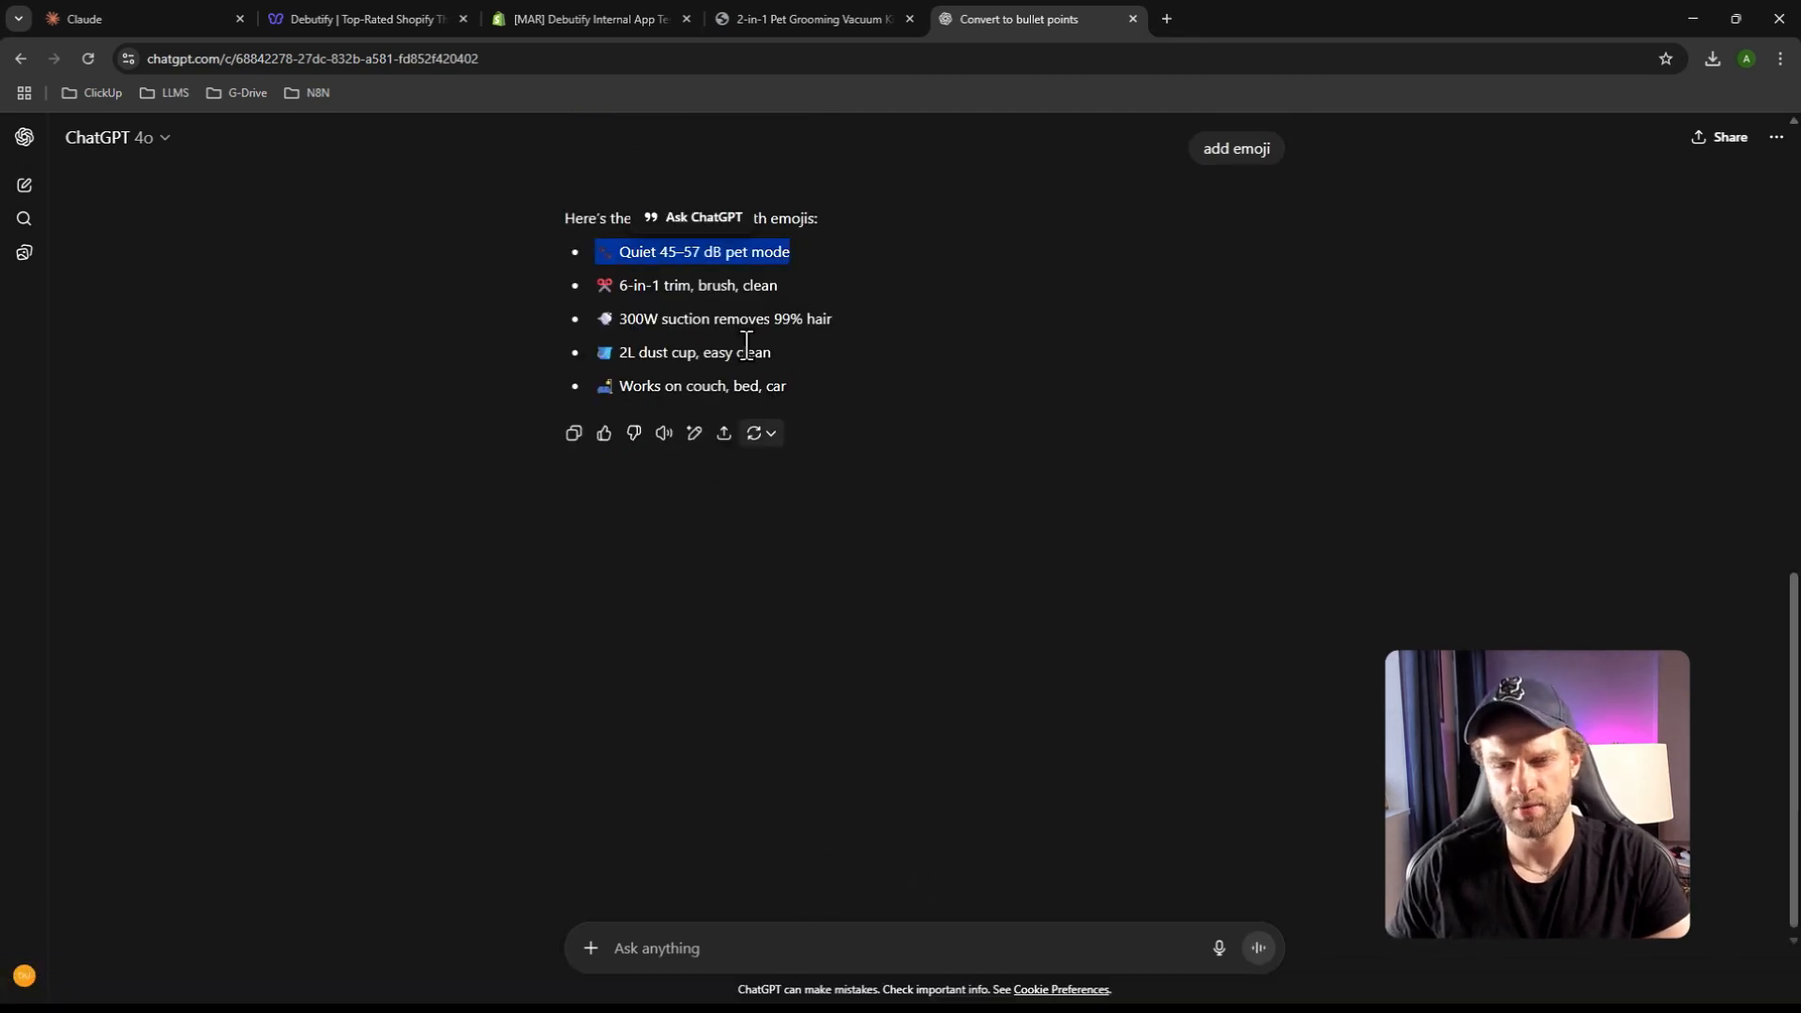
click(793, 13)
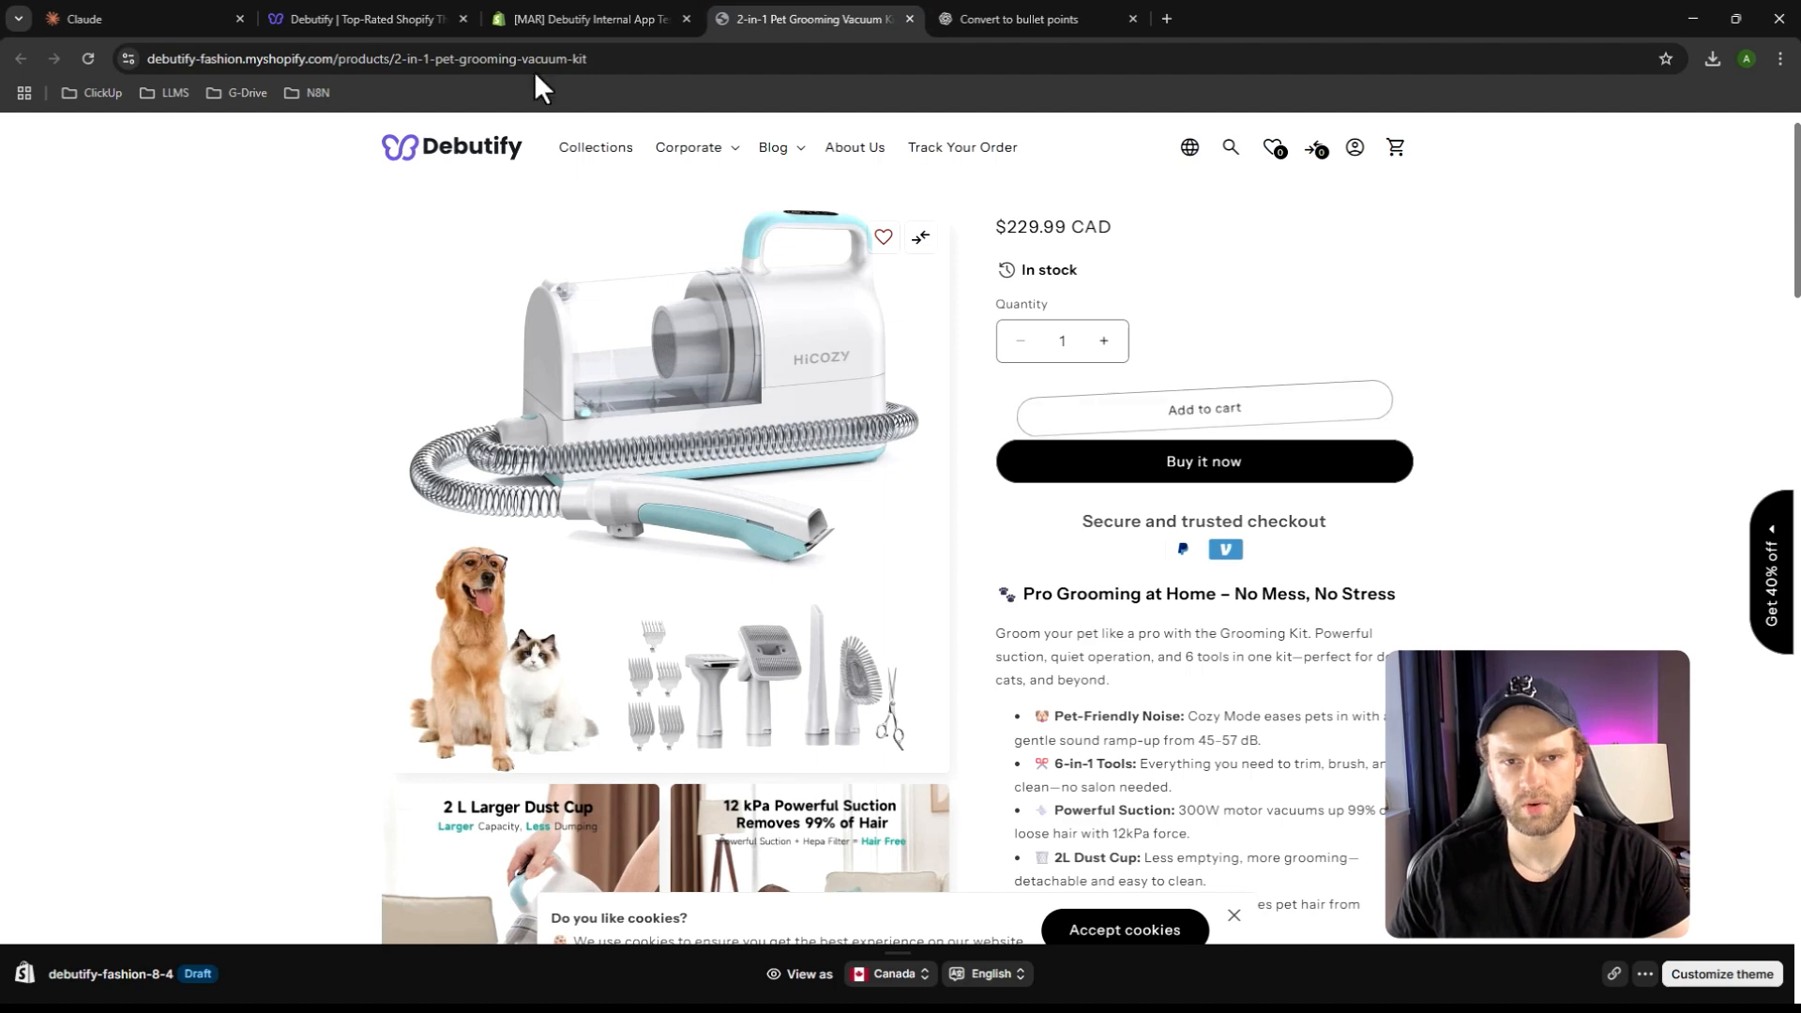
click(600, 19)
click(909, 19)
Add a Point block to the Product bullet points widget with the content "🐾 Quiet 45–57 dB pet mode" and an empty banner icon
scroll(208, 706, up, 15)
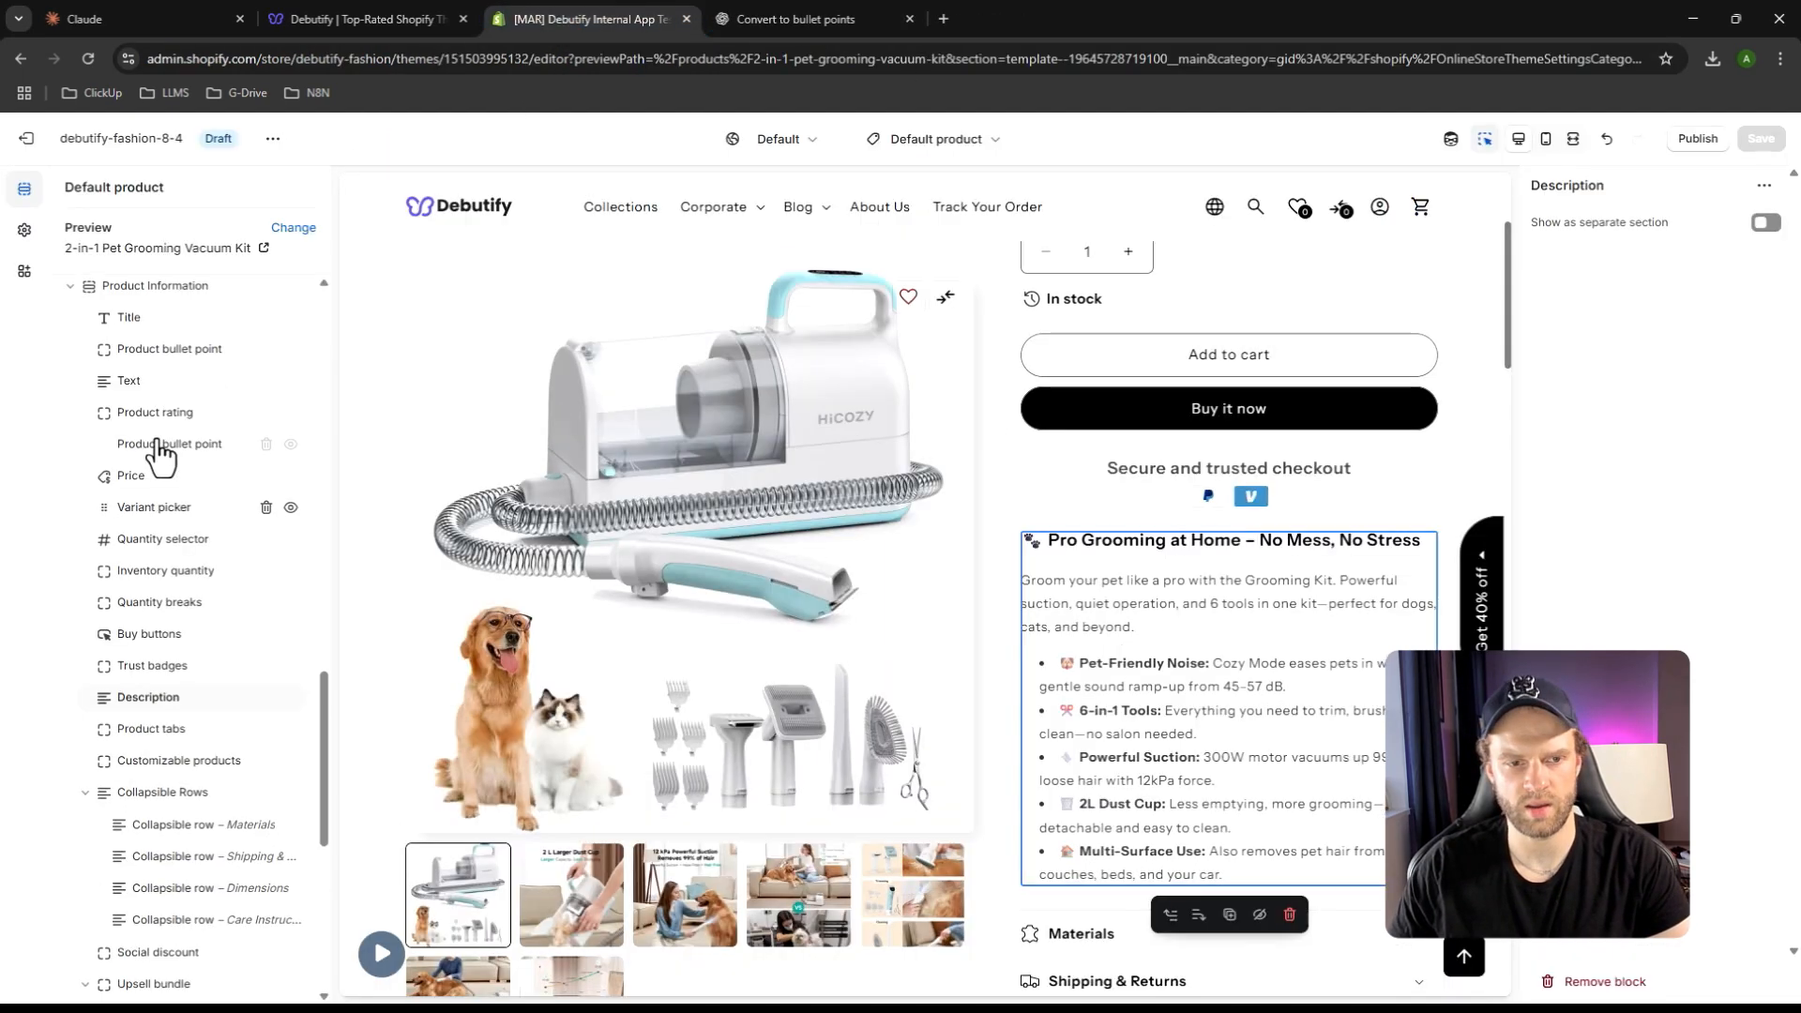
scroll(208, 705, down, 3)
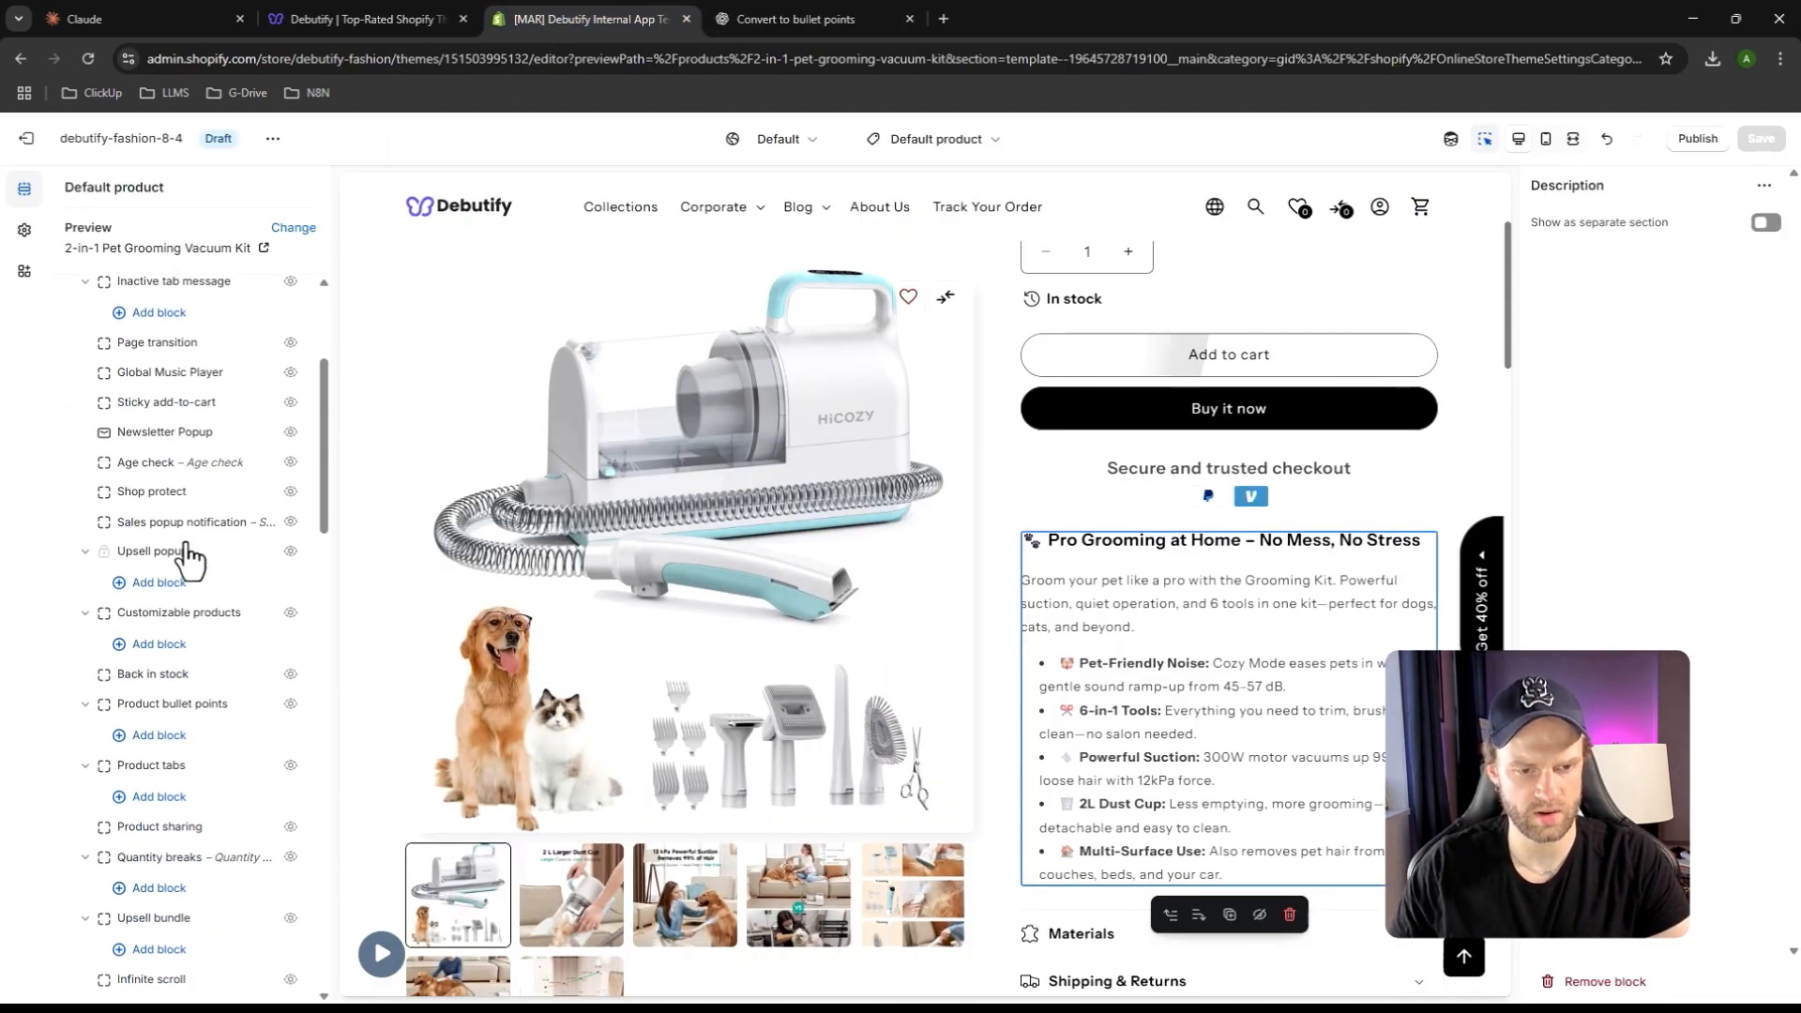
click(157, 739)
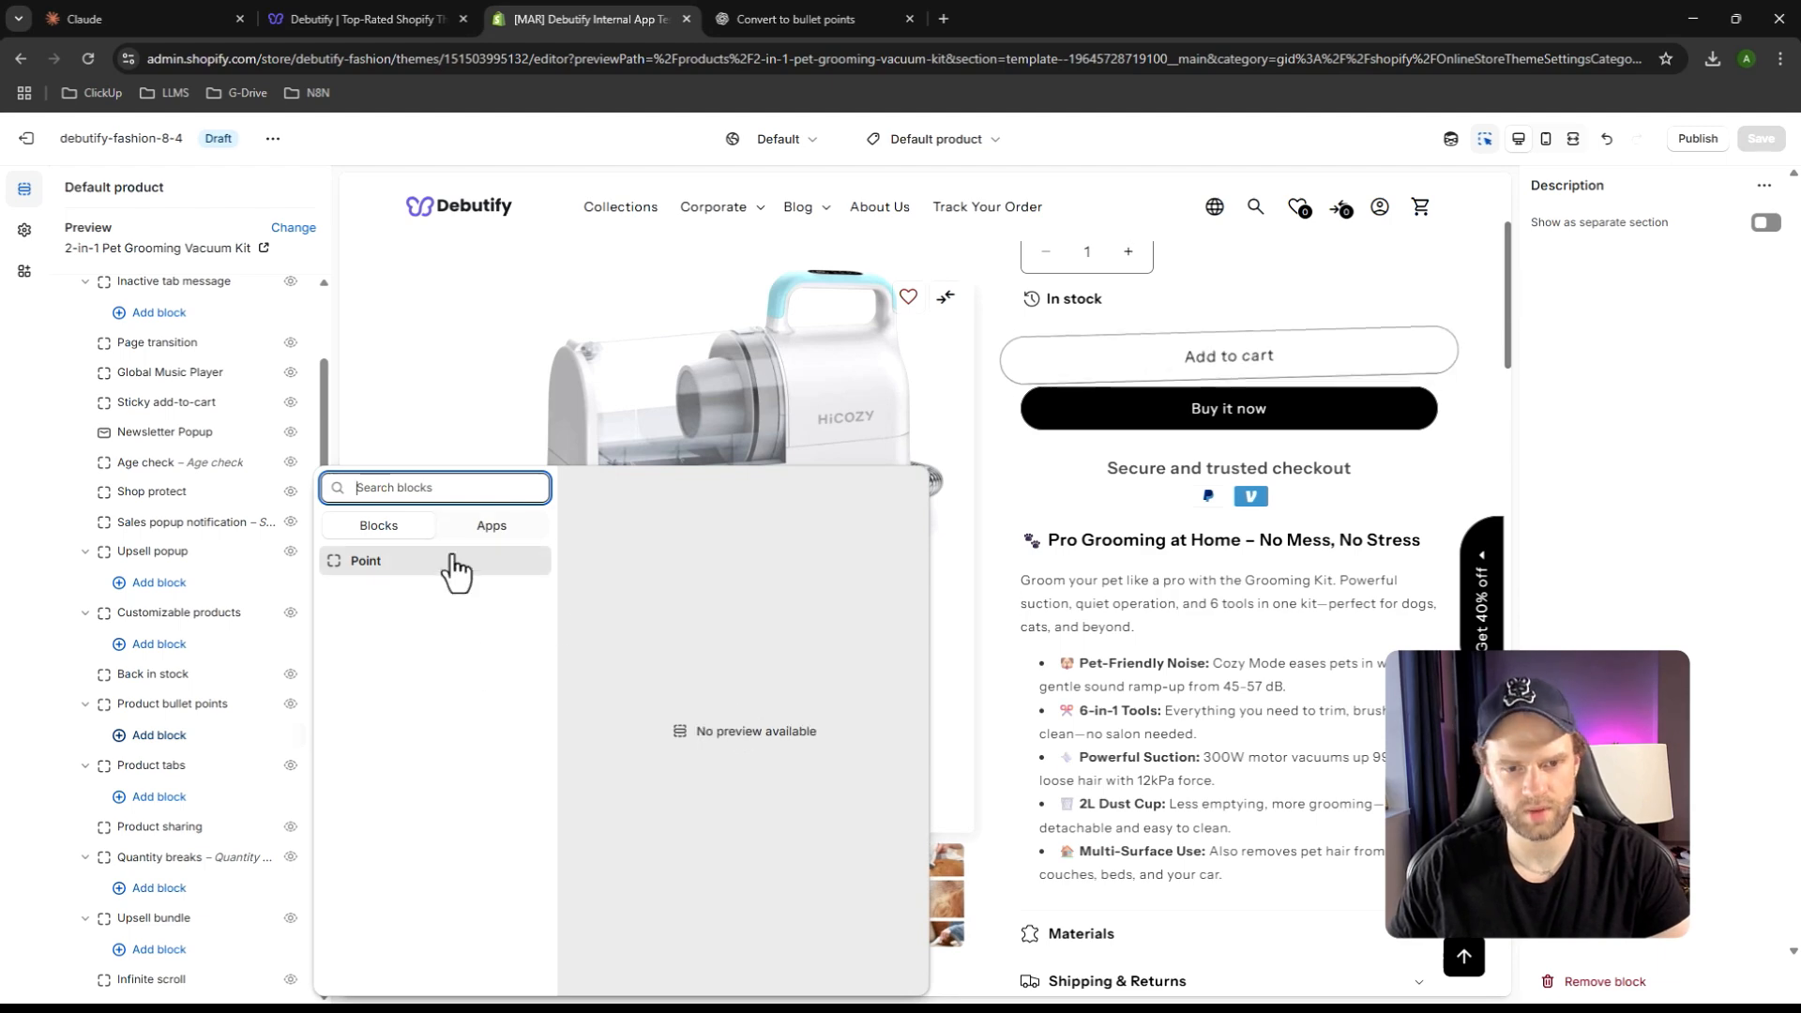
click(453, 562)
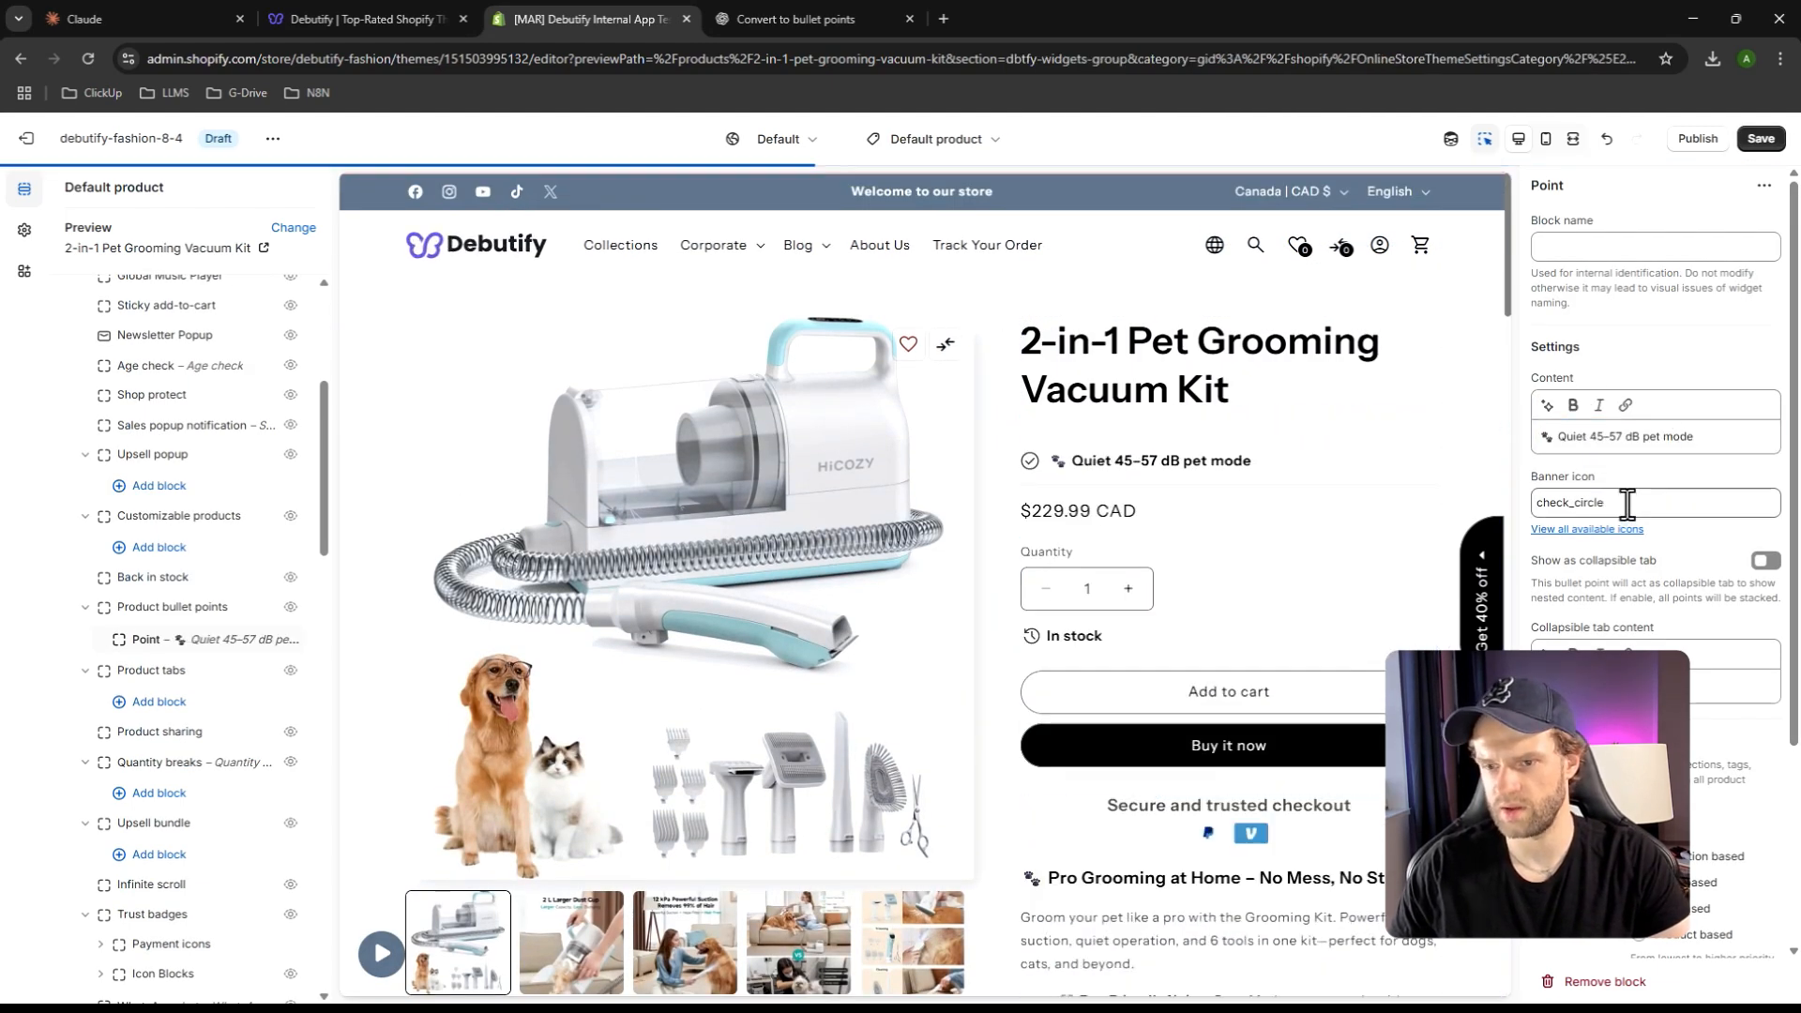
double_click(1632, 503)
key(BackSpace)
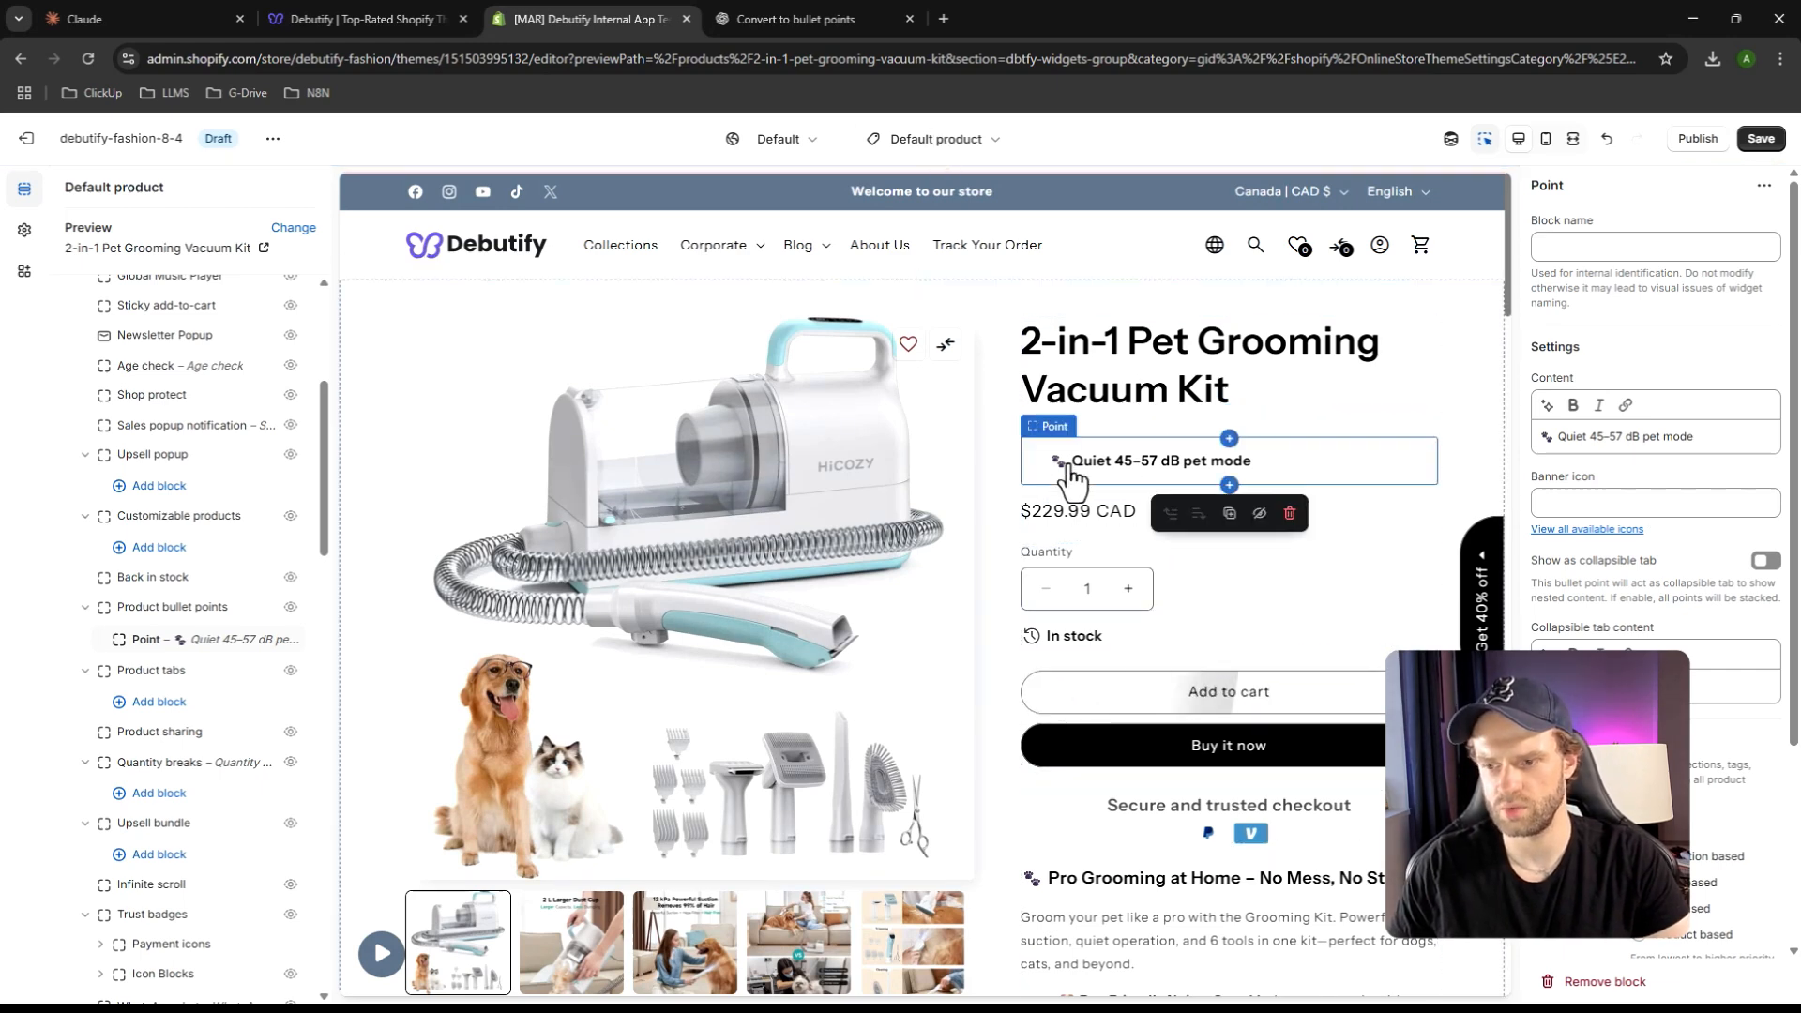
Copy the second bullet from ChatGPT into a new Point block as "✂️ 6-in-1 trim, brush, clean" and clear its banner icon
key(ctrl+Tab)
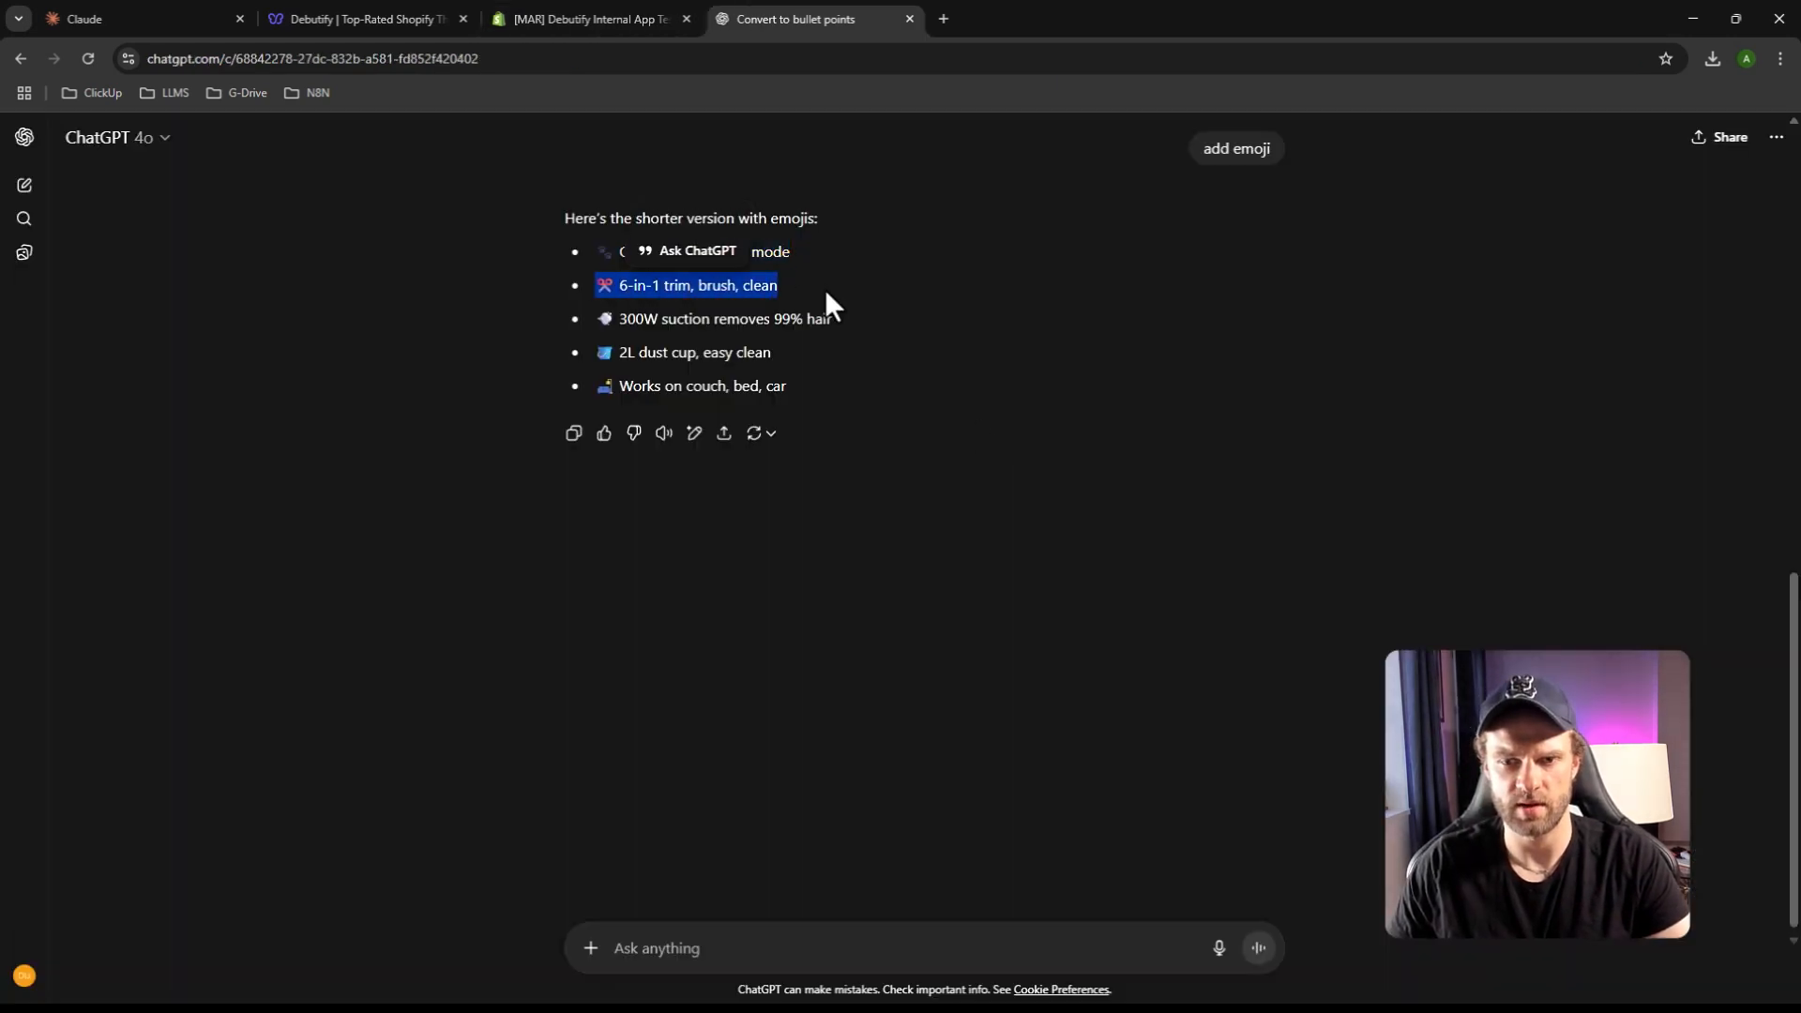
click(586, 0)
click(580, 14)
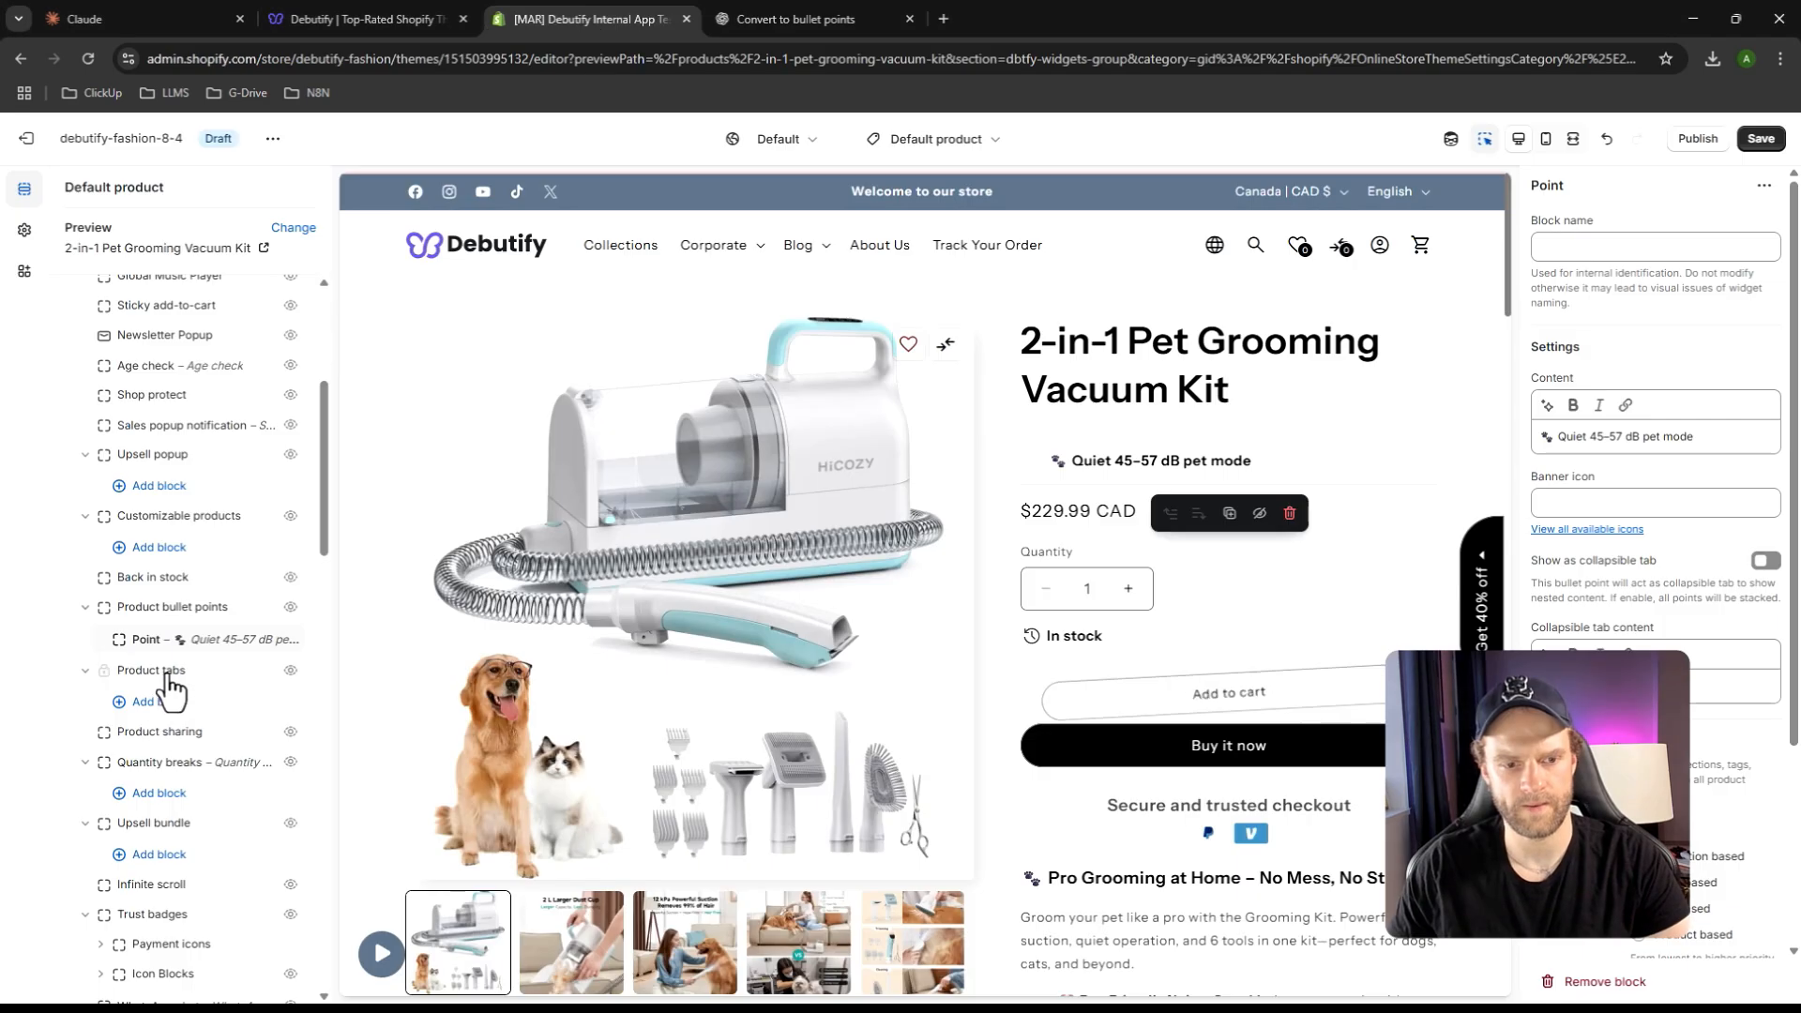
click(206, 655)
click(381, 569)
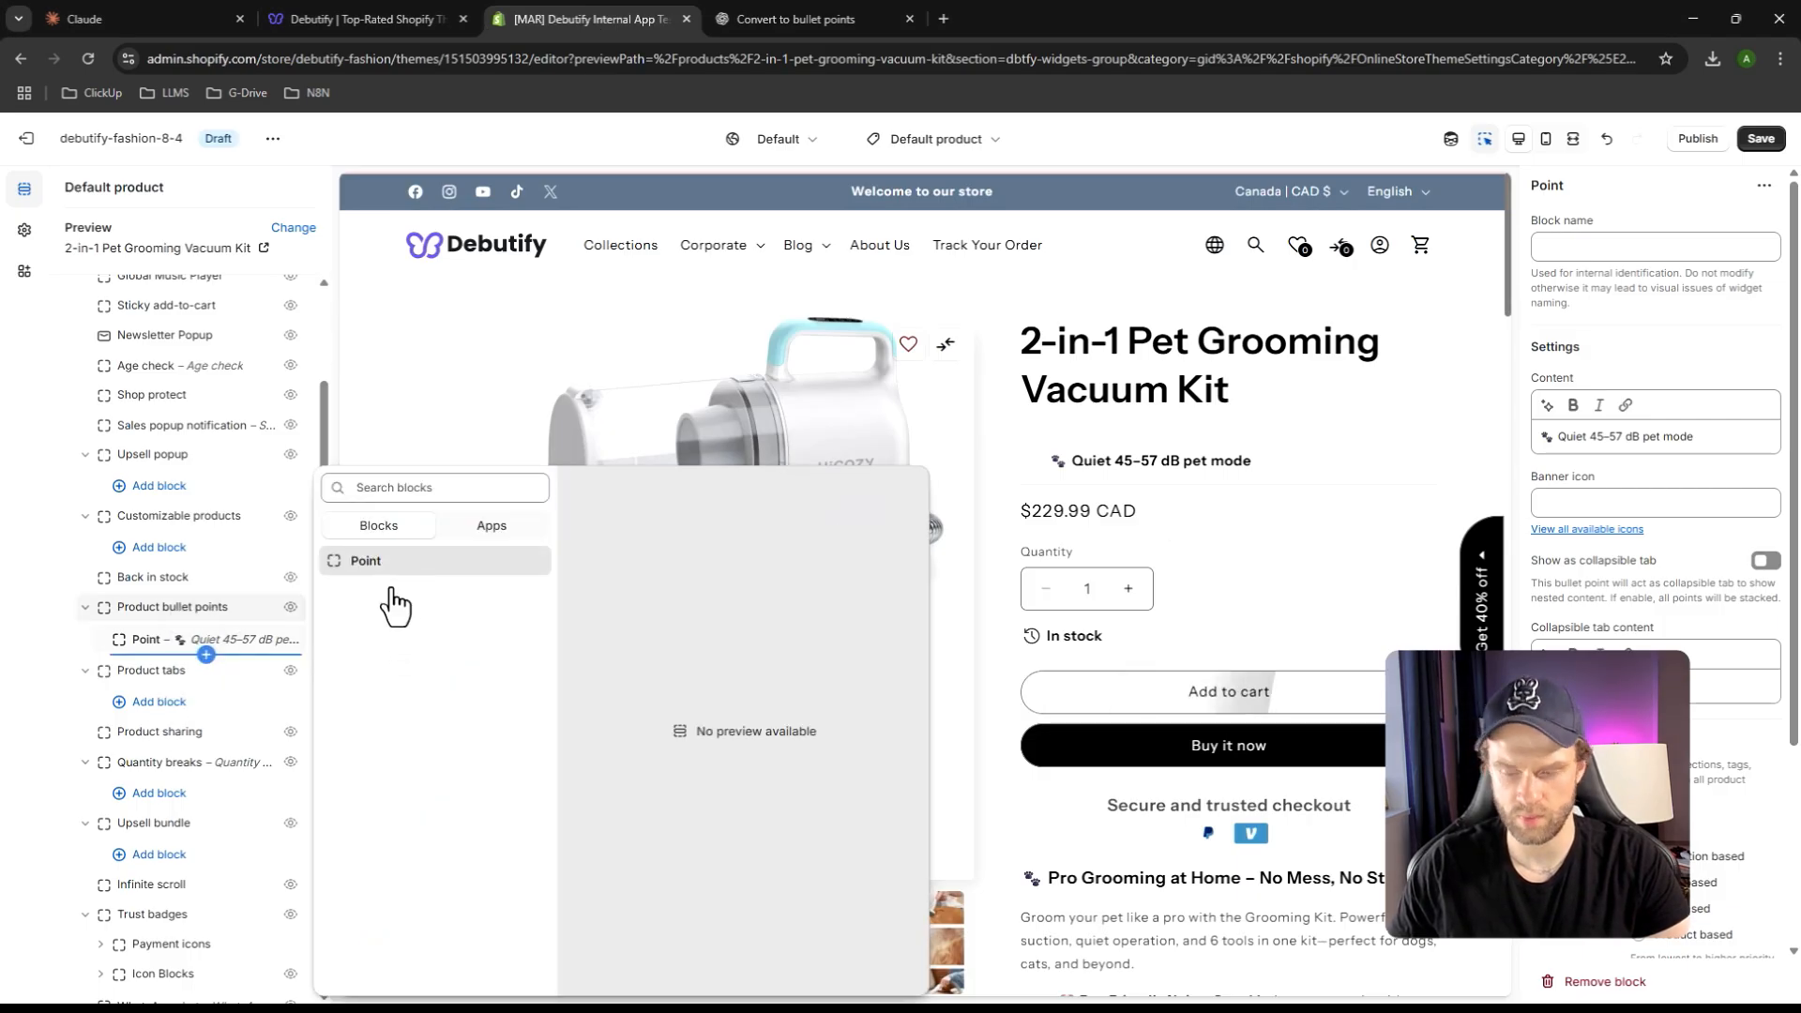
click(1591, 435)
text(✂️ 6-in-1 trim, brush, clean)
double_click(1607, 502)
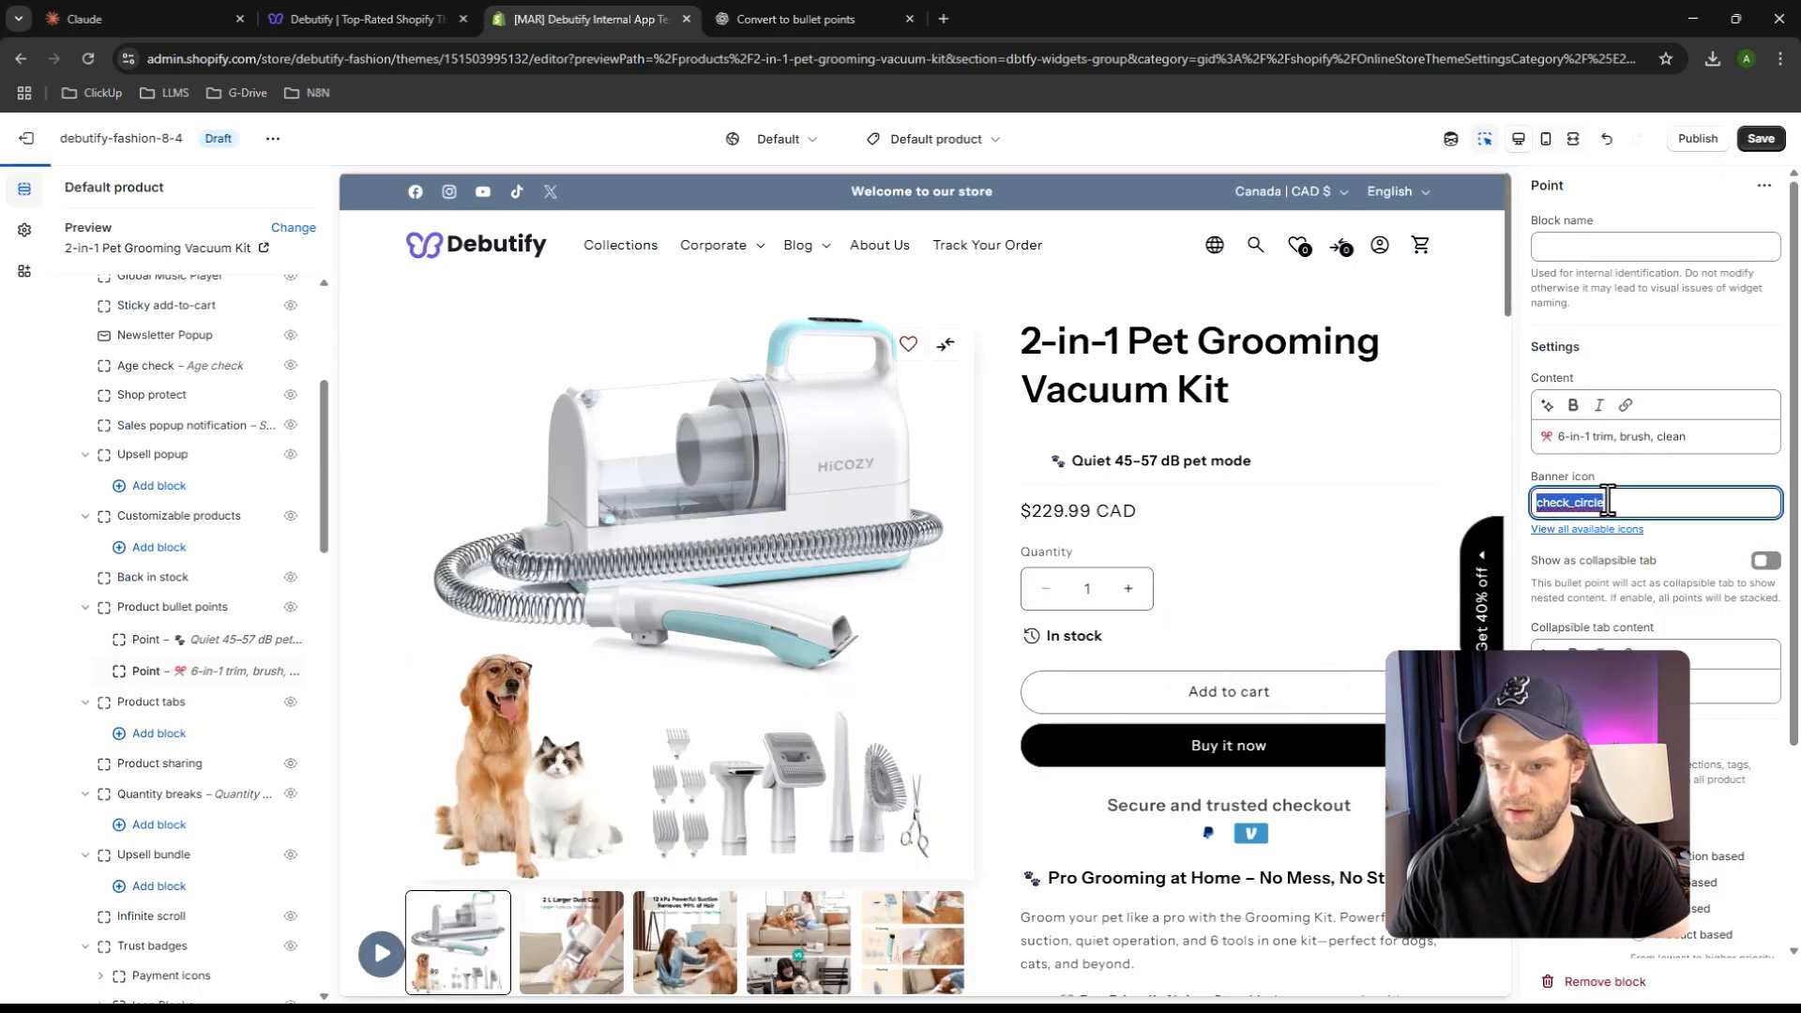
key(BackSpace)
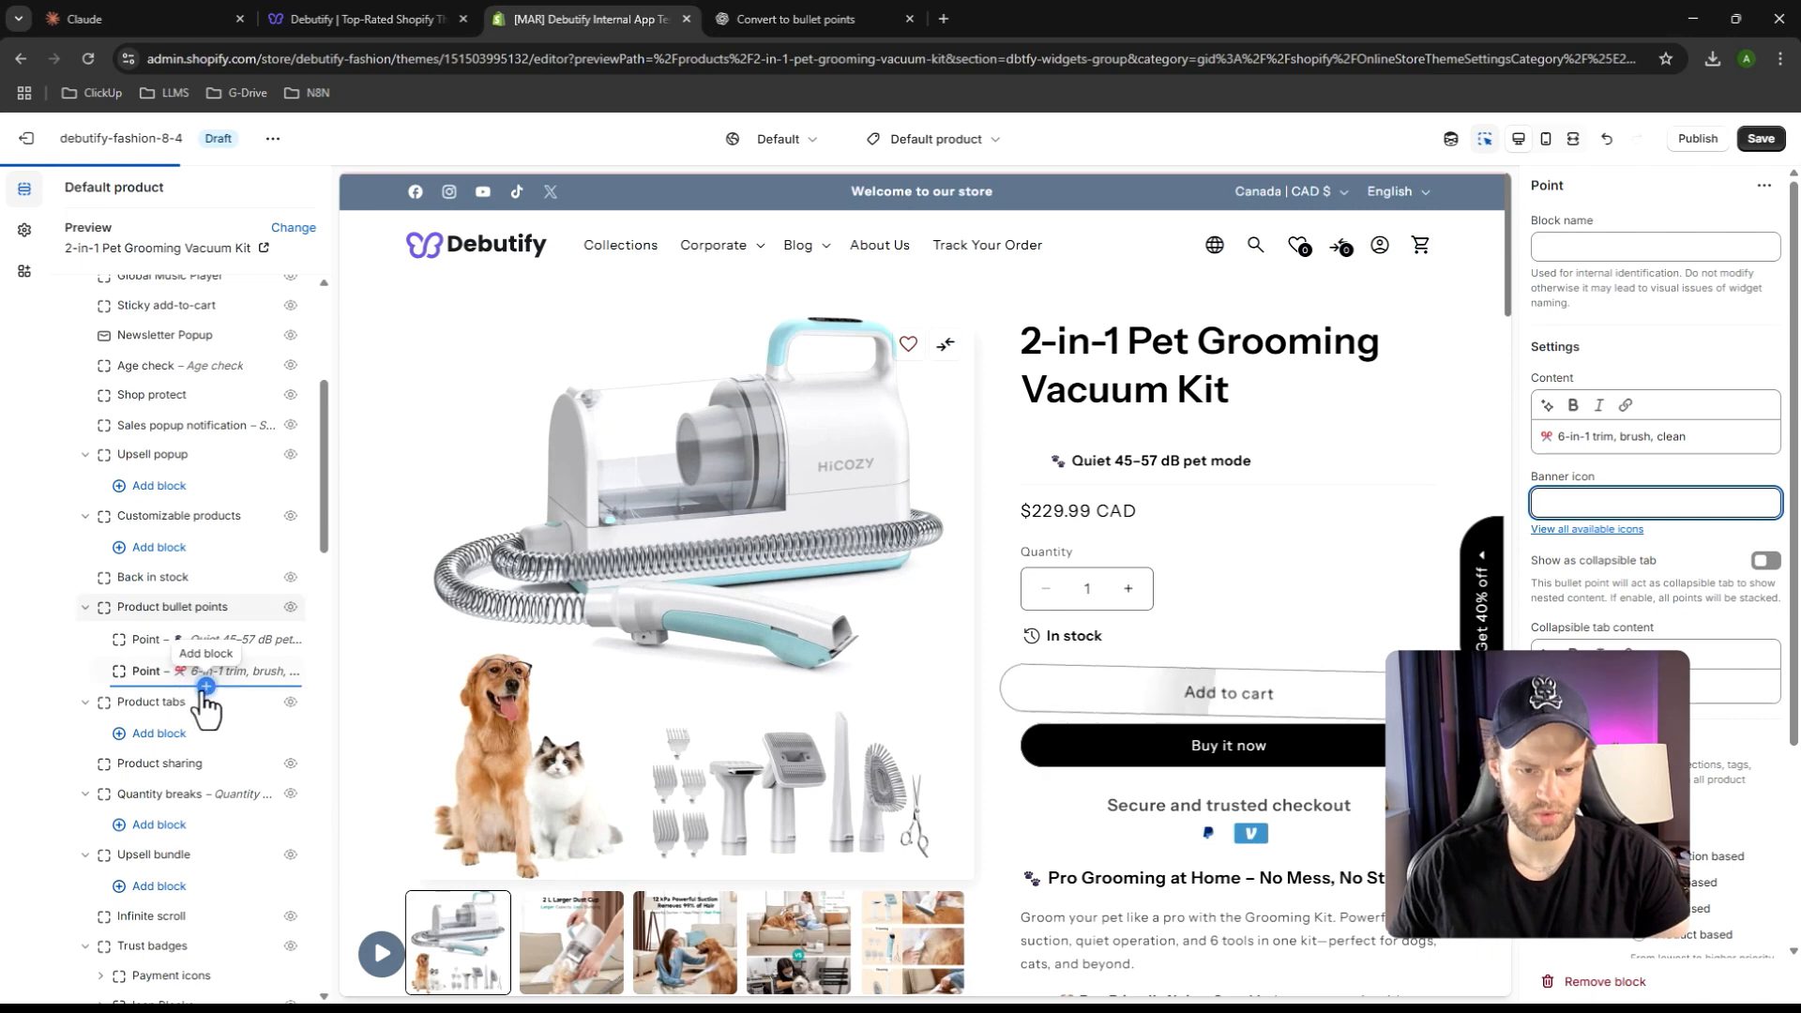
Add two more empty Point blocks below the "6-in-1 trim, brush, clean" point in the Product bullet points widget
click(206, 686)
click(417, 562)
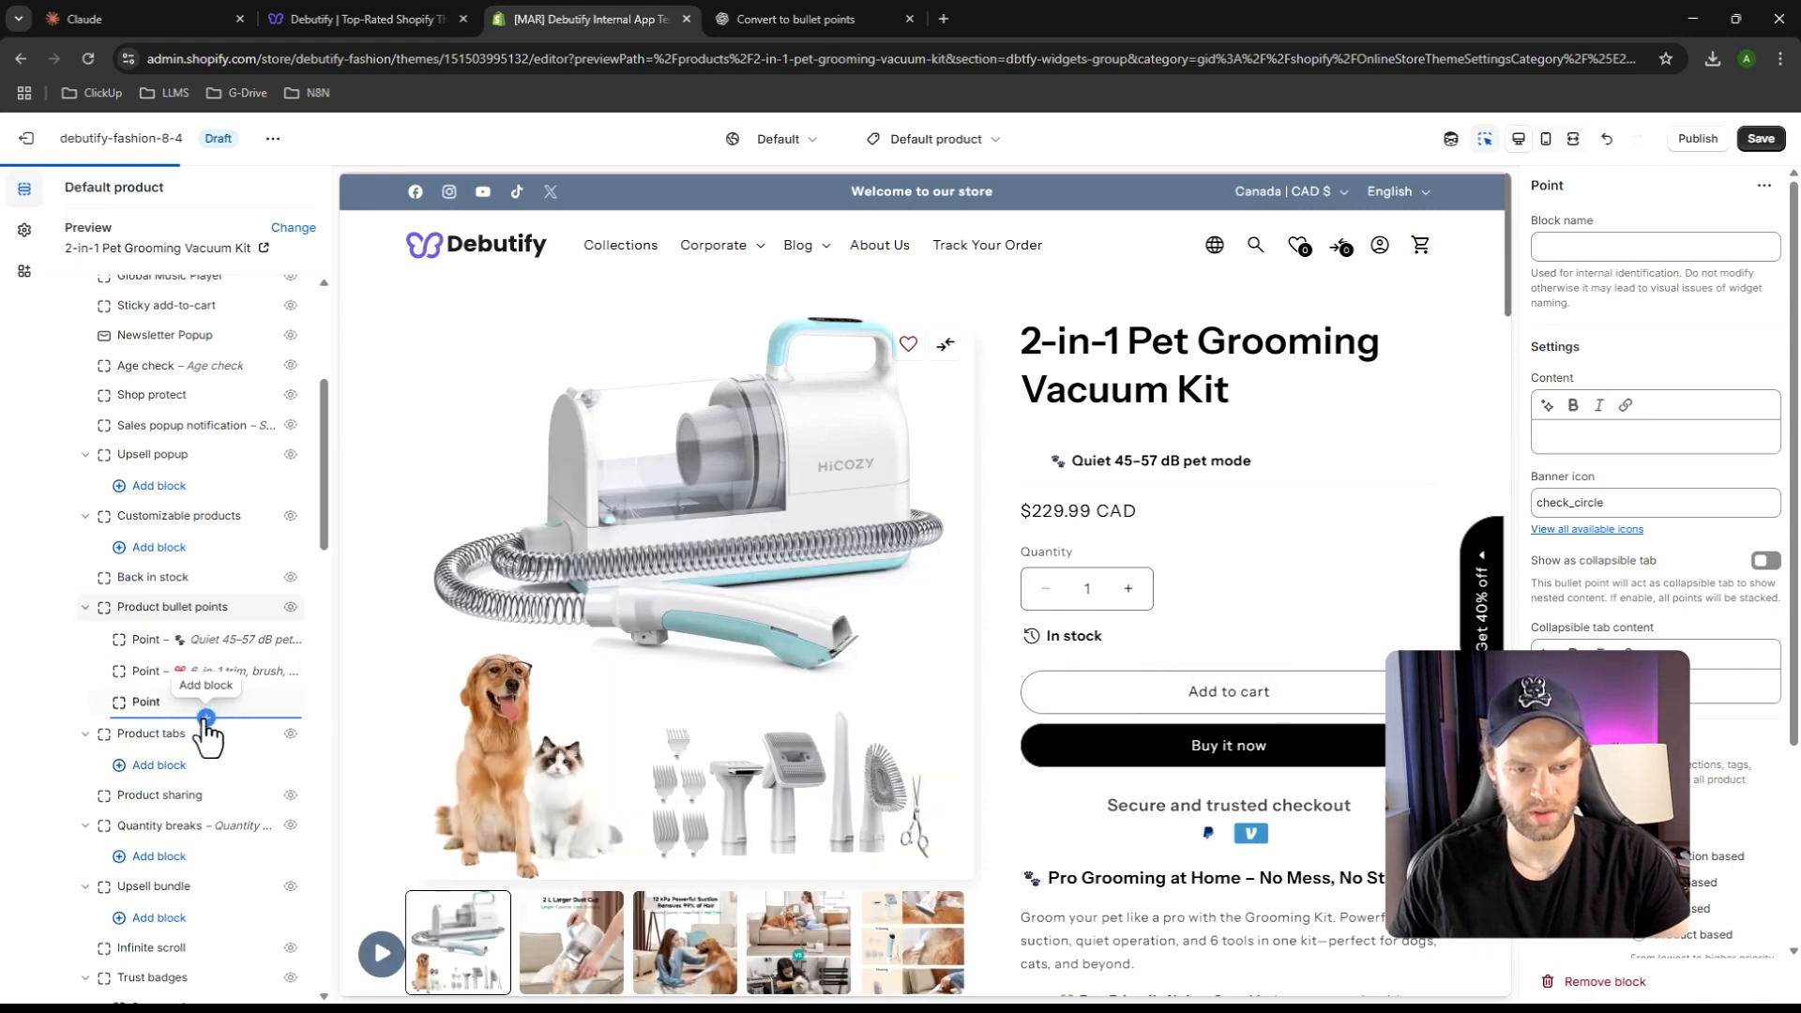
click(206, 717)
click(392, 574)
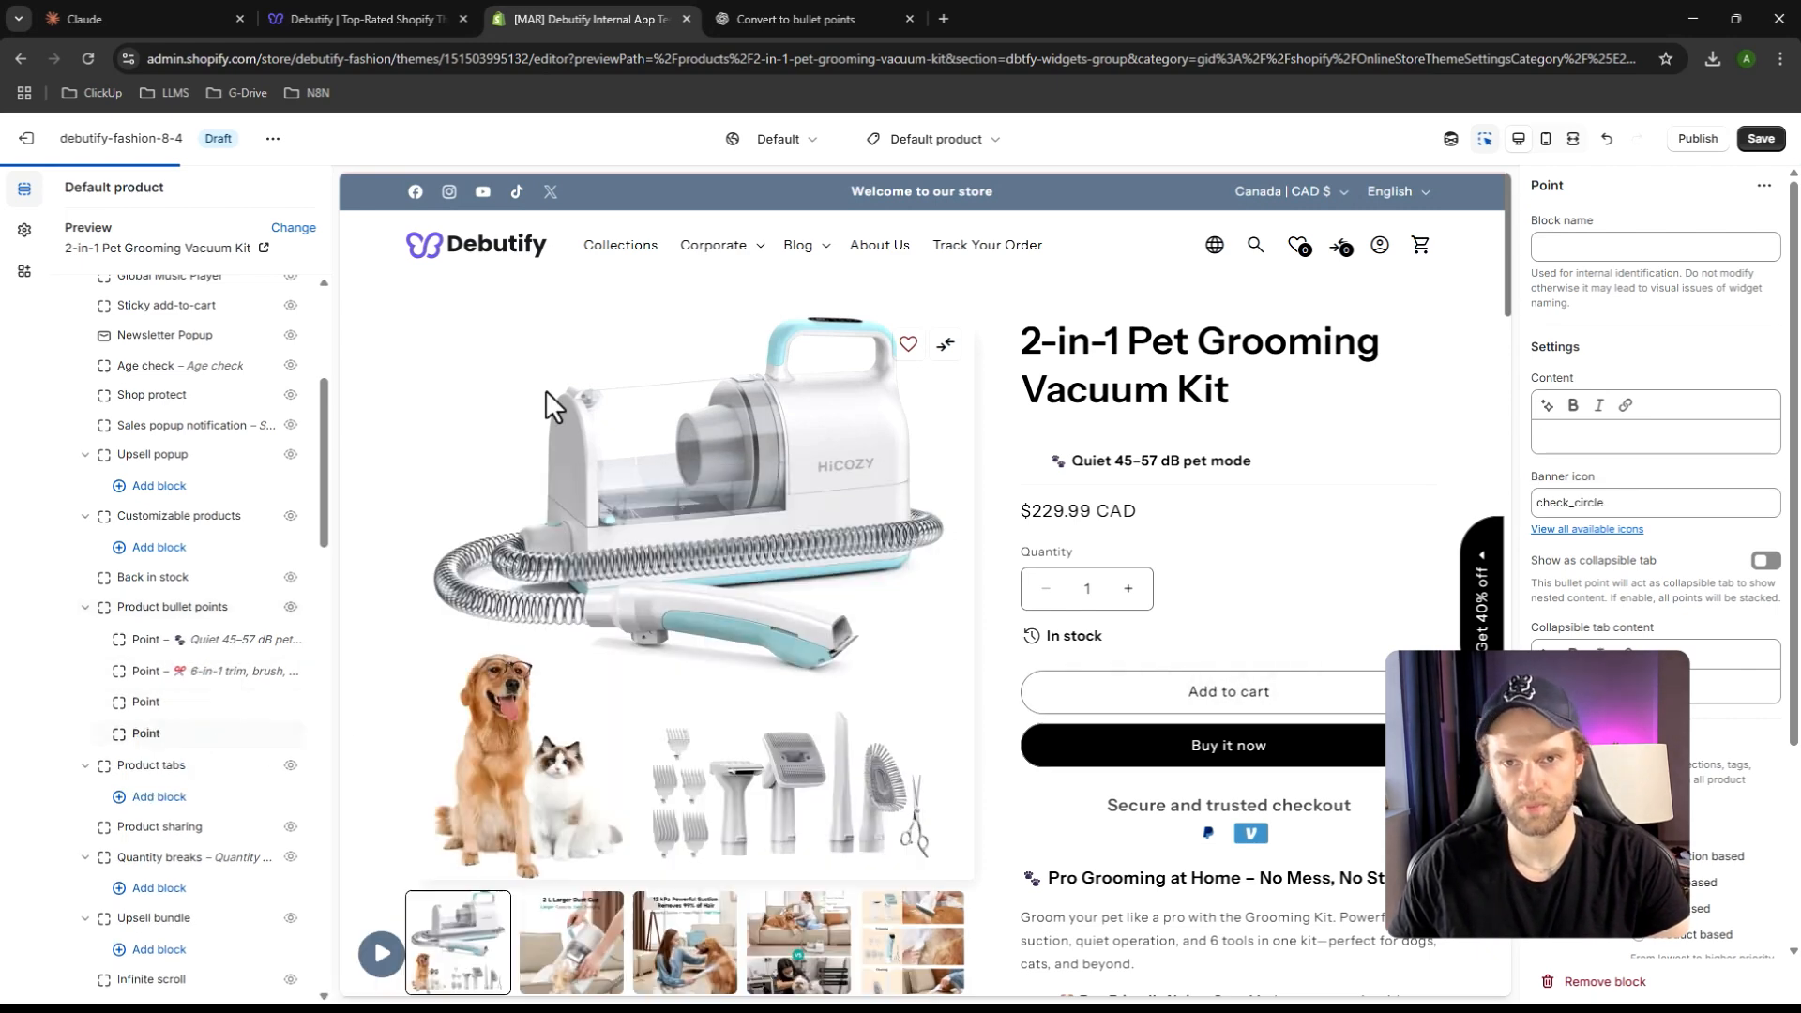
Copy the third ChatGPT bullet into the last Point block as "300W suction removes 99% hair" with its emoji and clear its banner icon
click(833, 13)
click(863, 309)
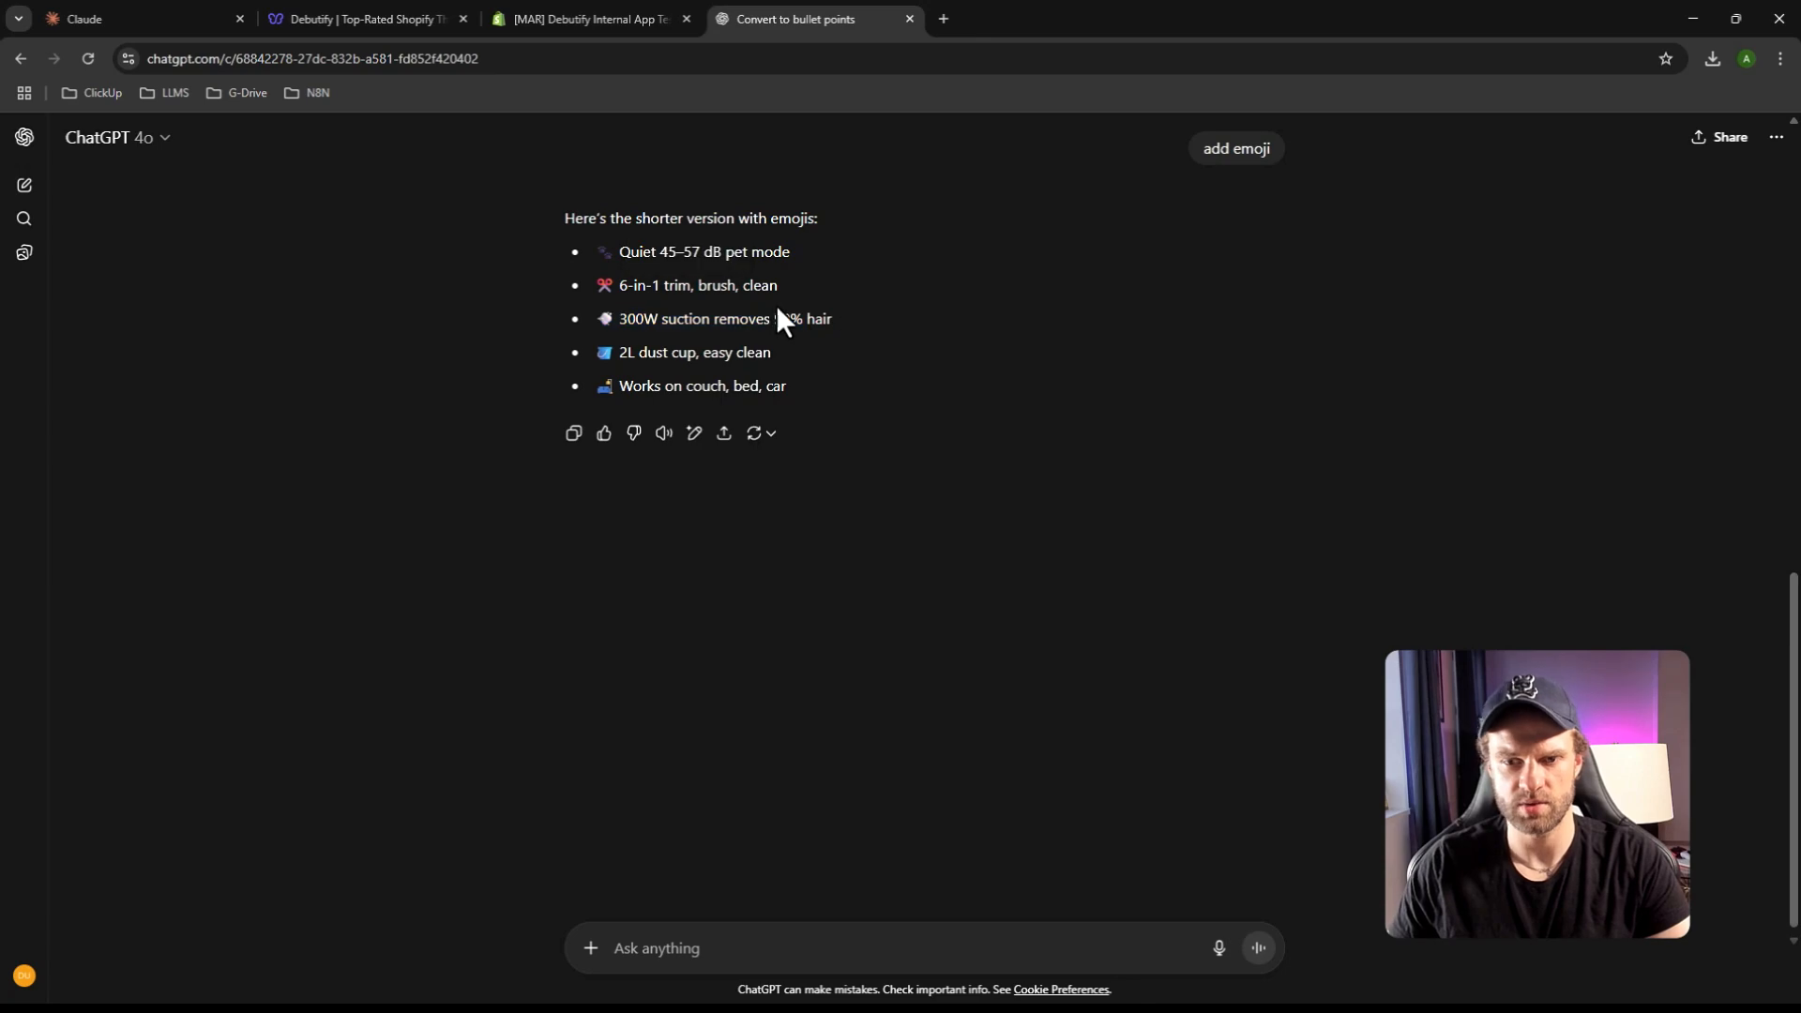
triple_click(776, 309)
key(ctrl+c)
click(651, 16)
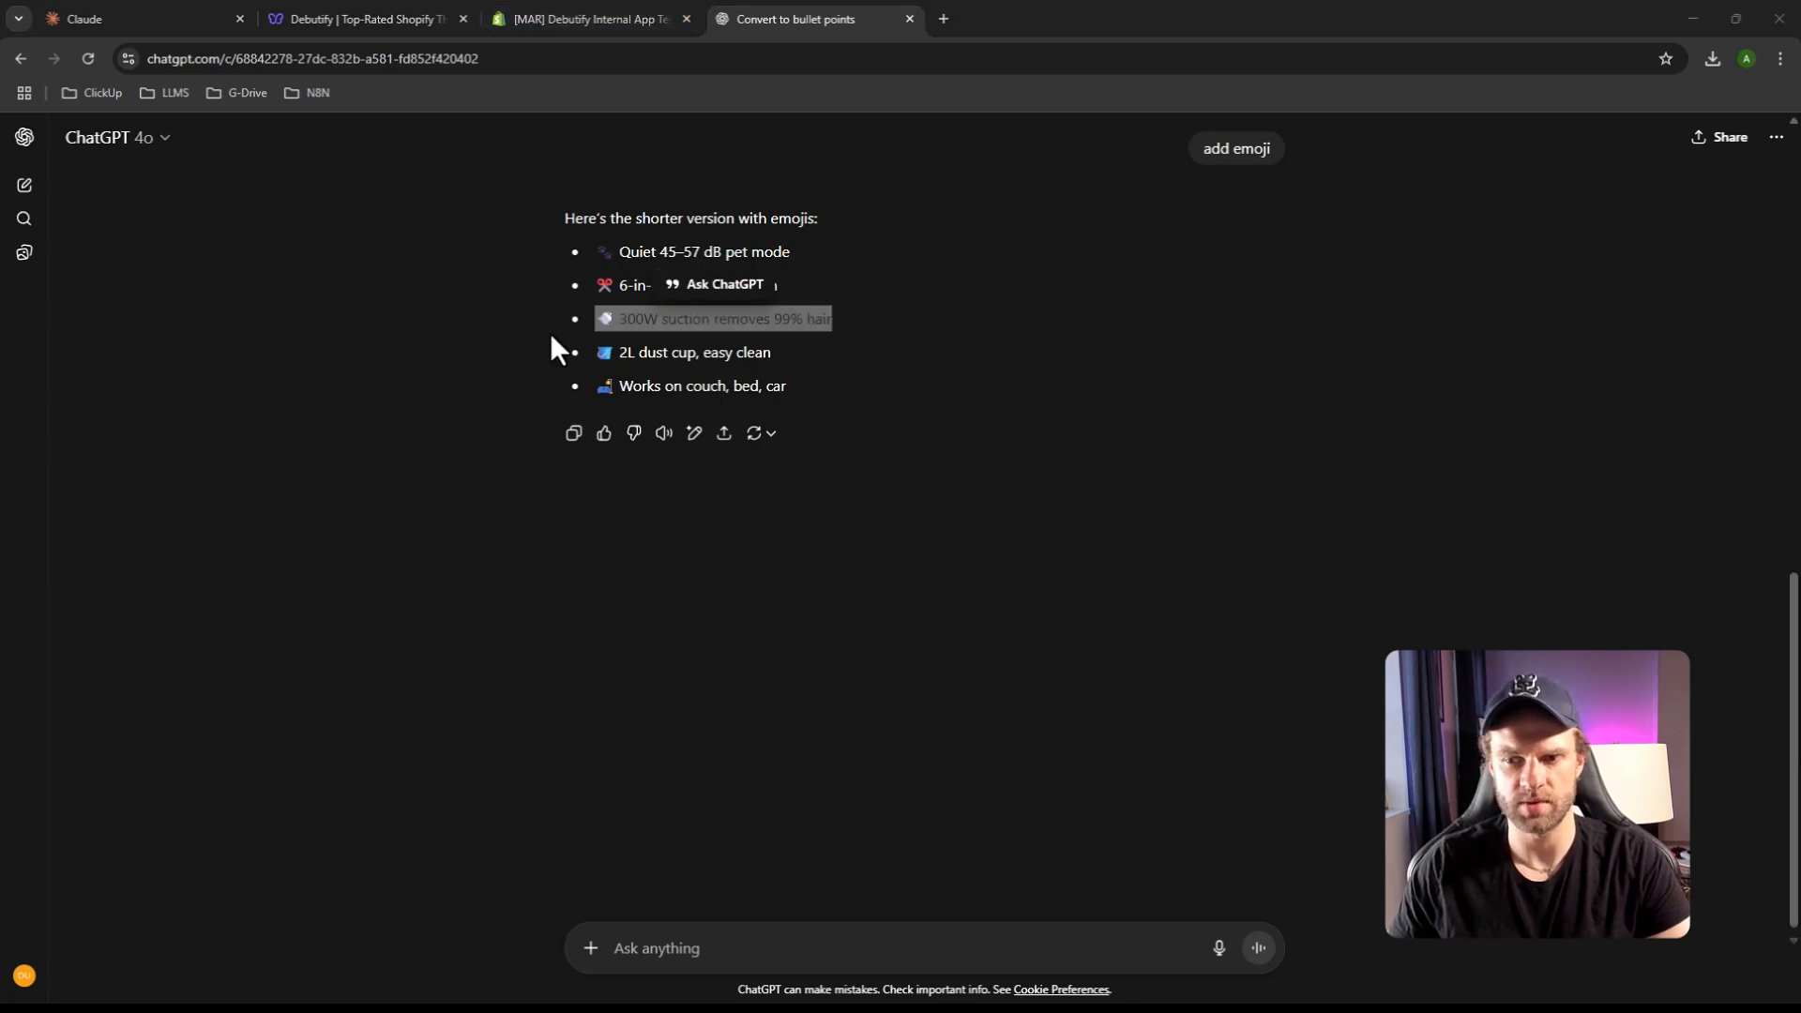
click(583, 36)
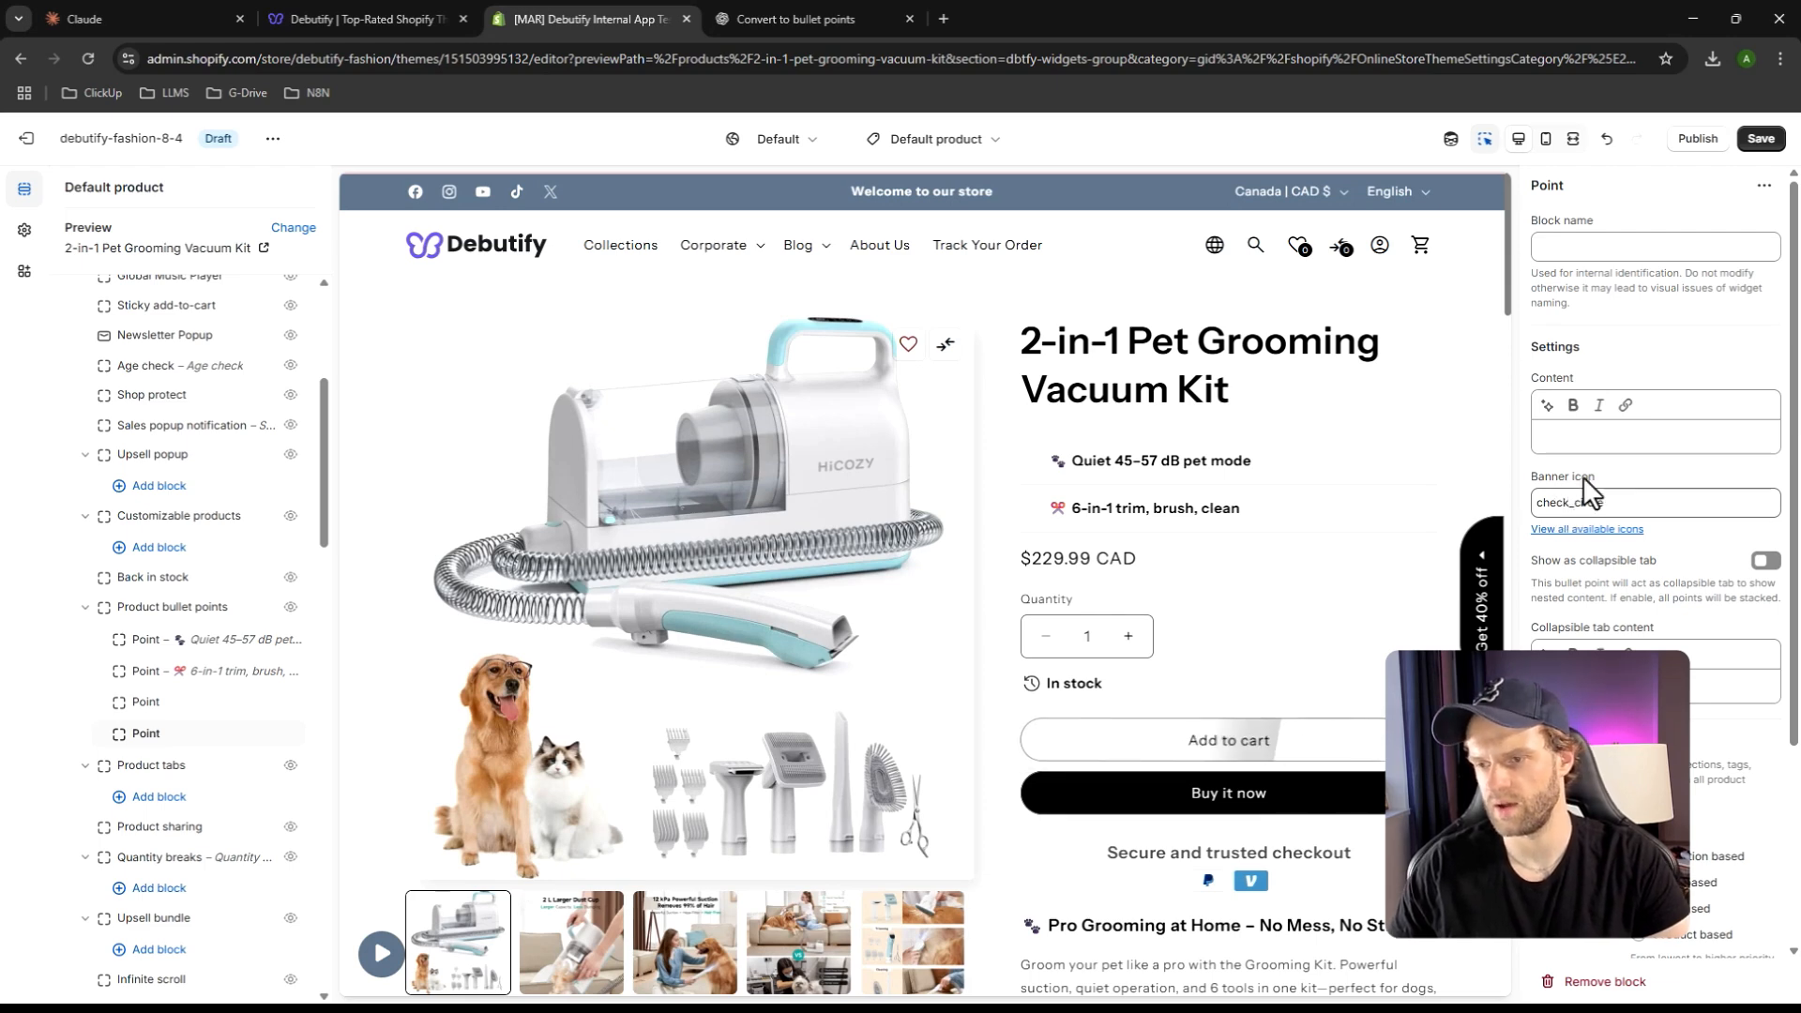
click(1587, 434)
key(ctrl+v)
double_click(1599, 499)
key(BackSpace)
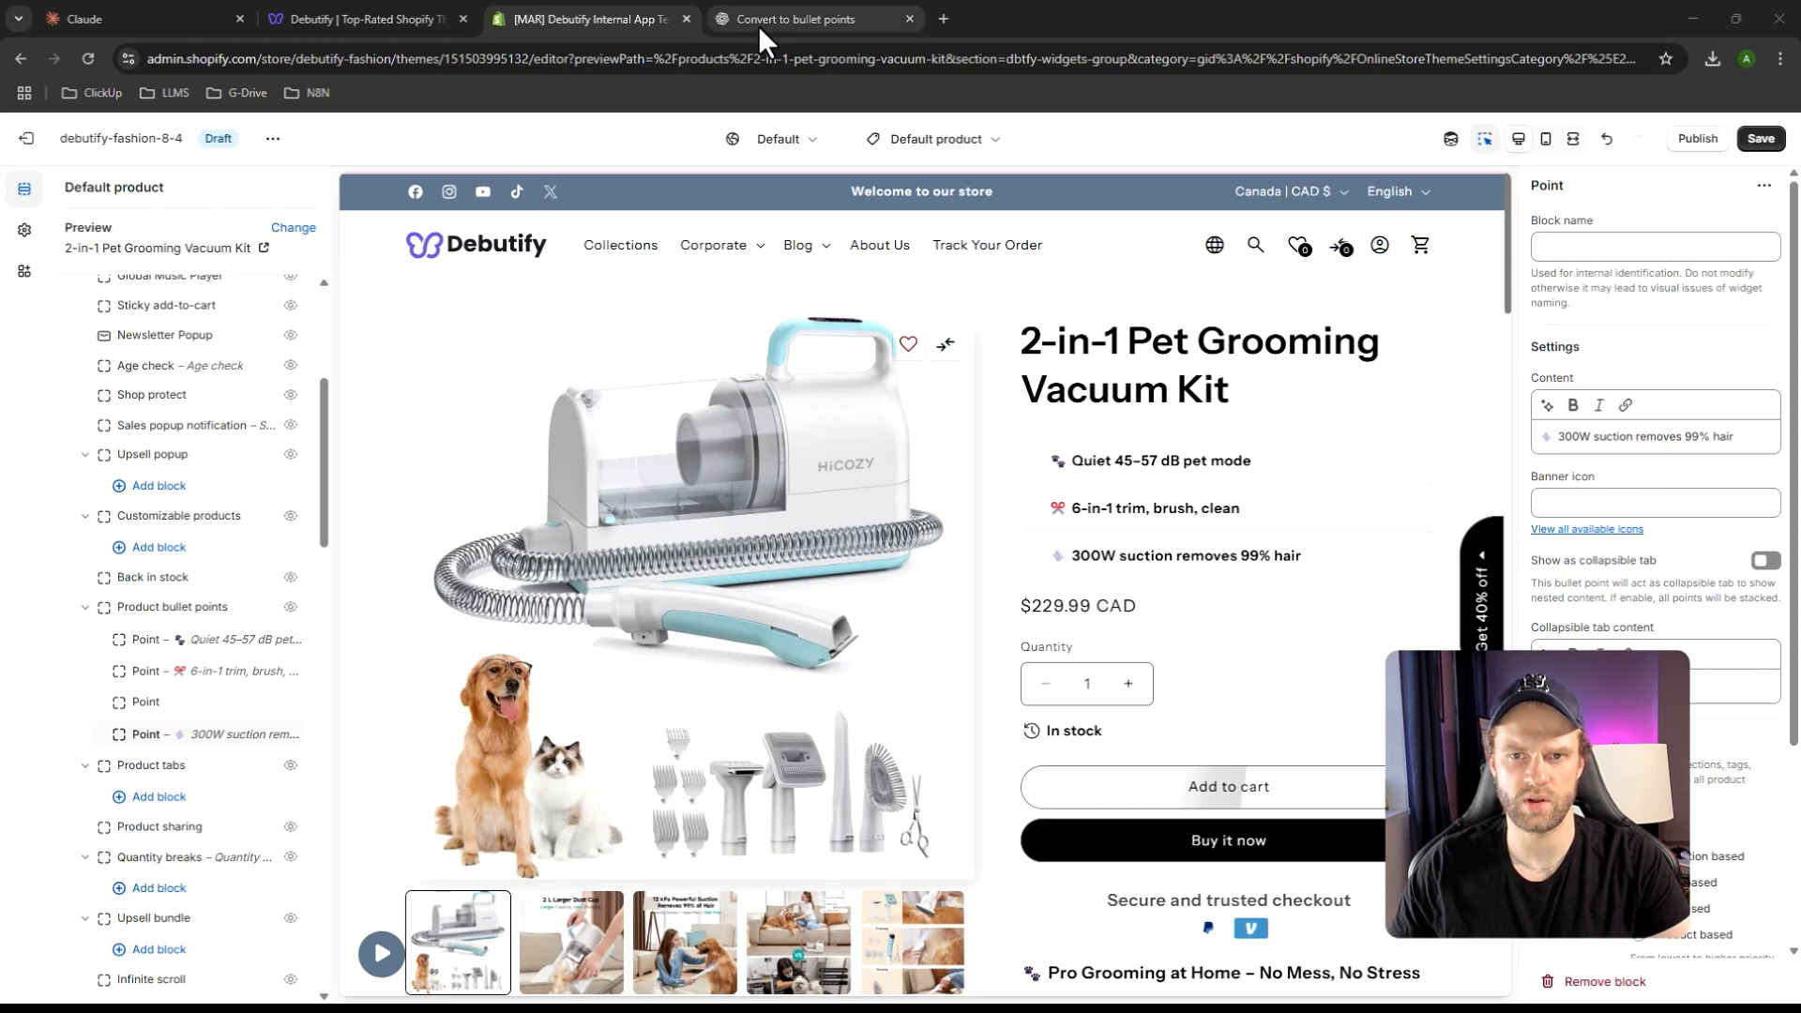
Copy ChatGPT's "2L dust cup, easy clean" bullet with its emoji into the remaining empty Point block, clear its banner icon and save the theme
click(759, 27)
double_click(741, 353)
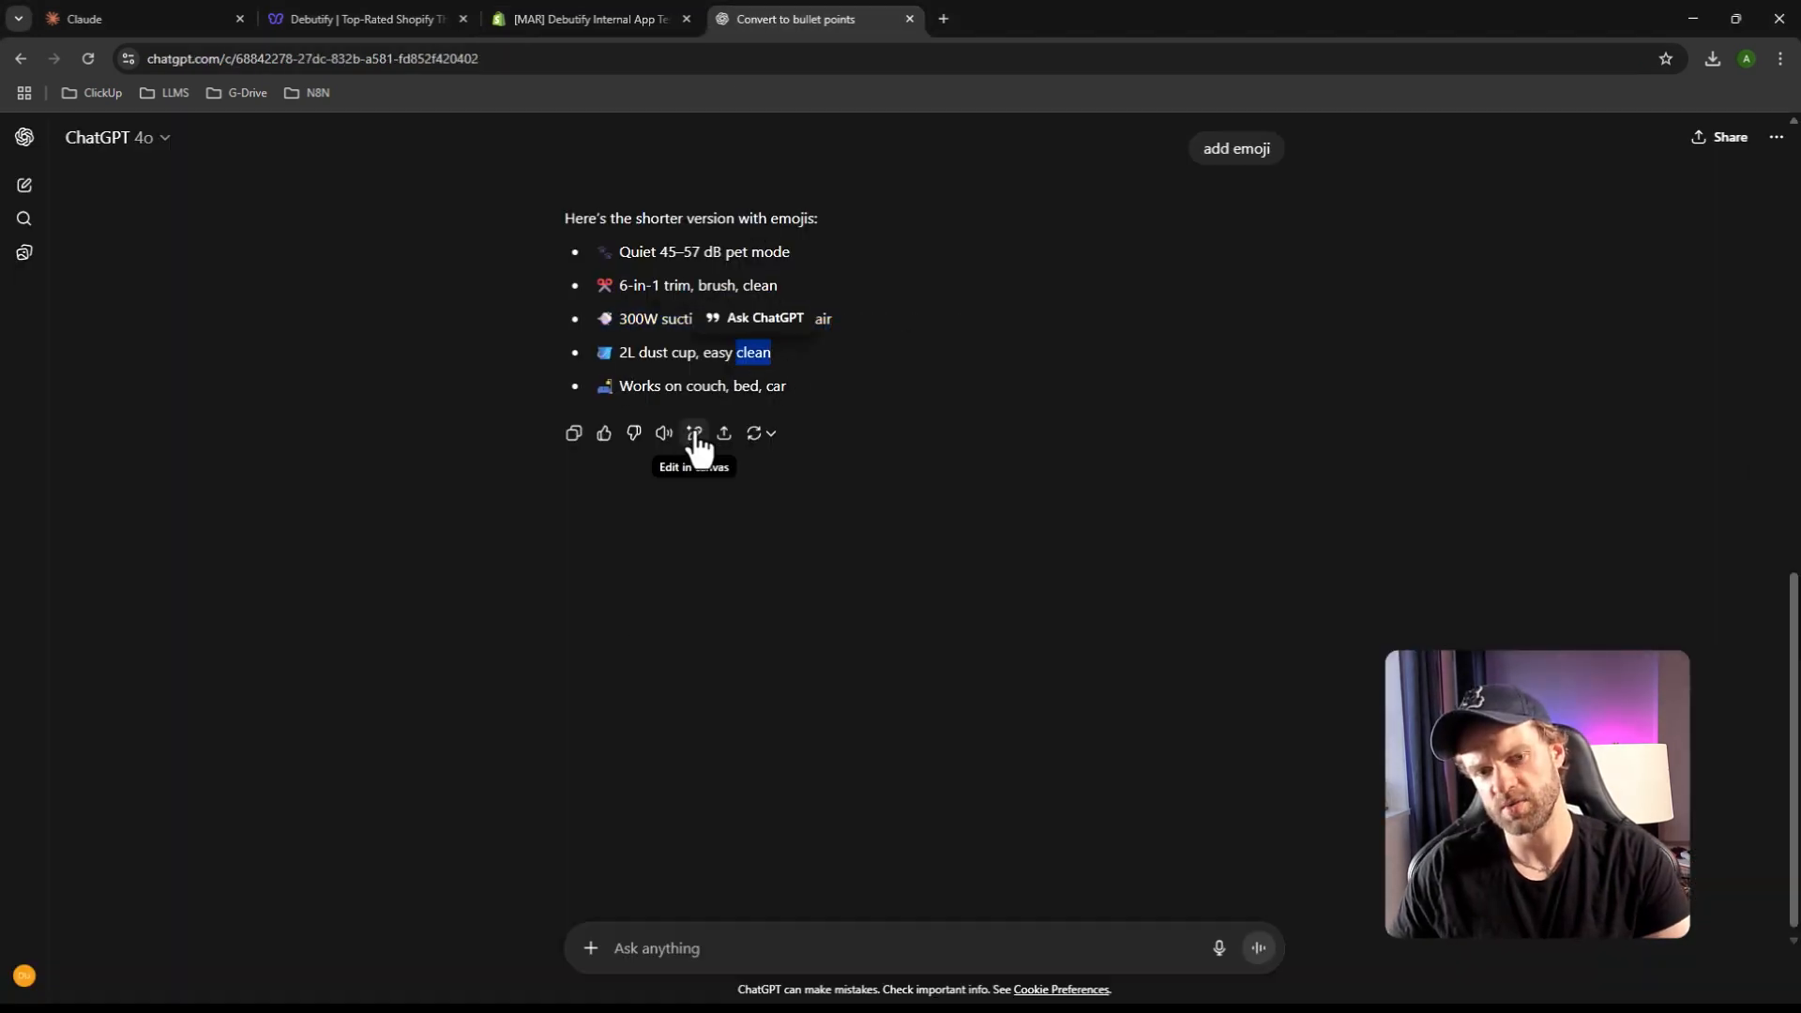
click(606, 364)
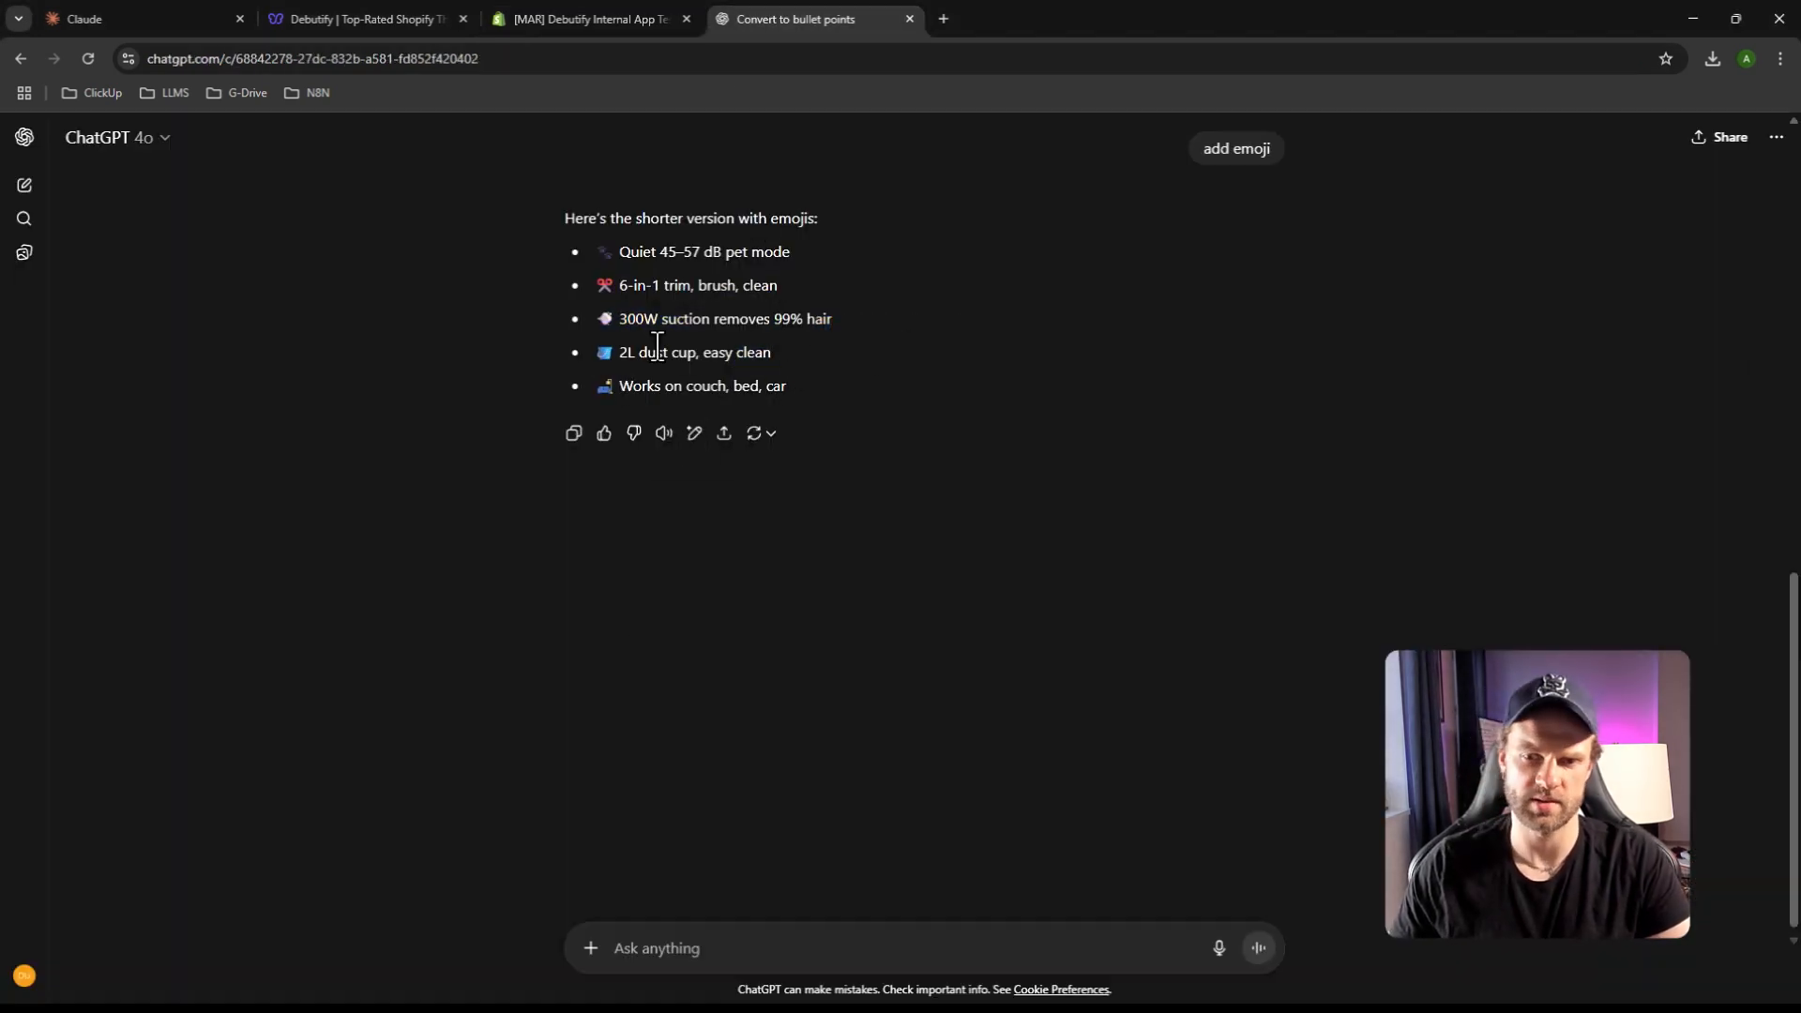
click(572, 13)
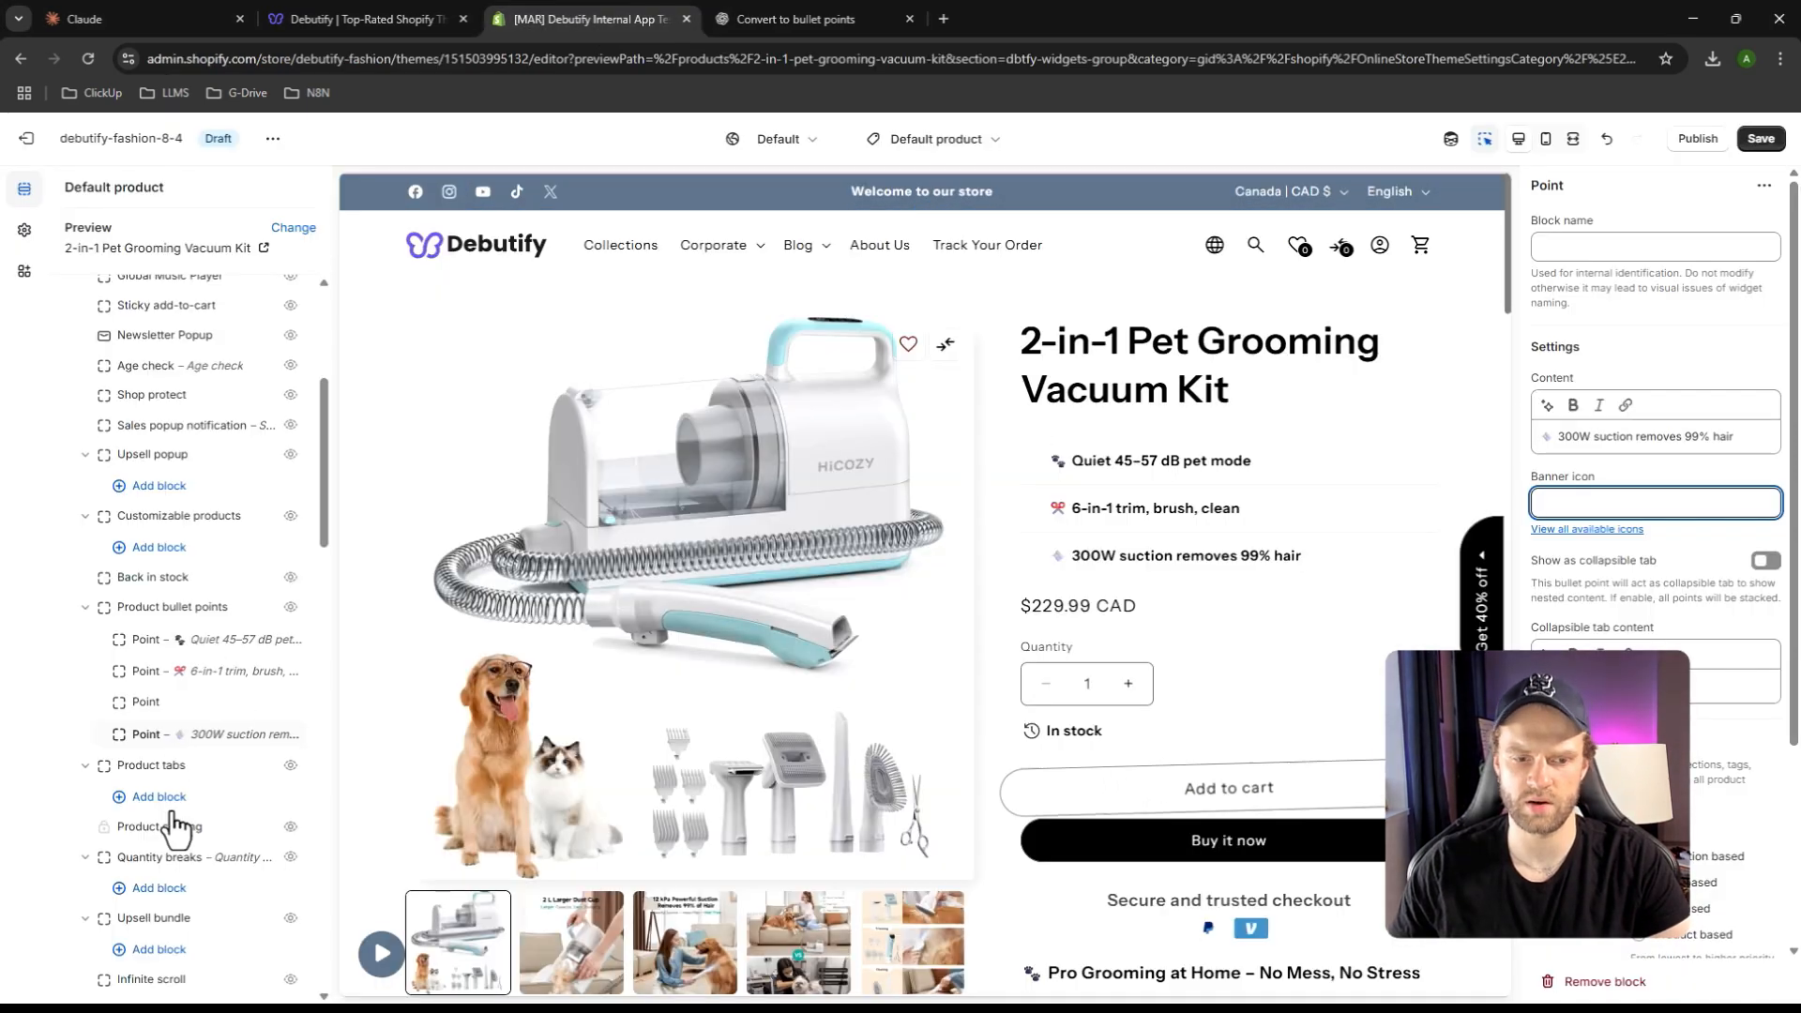
click(154, 704)
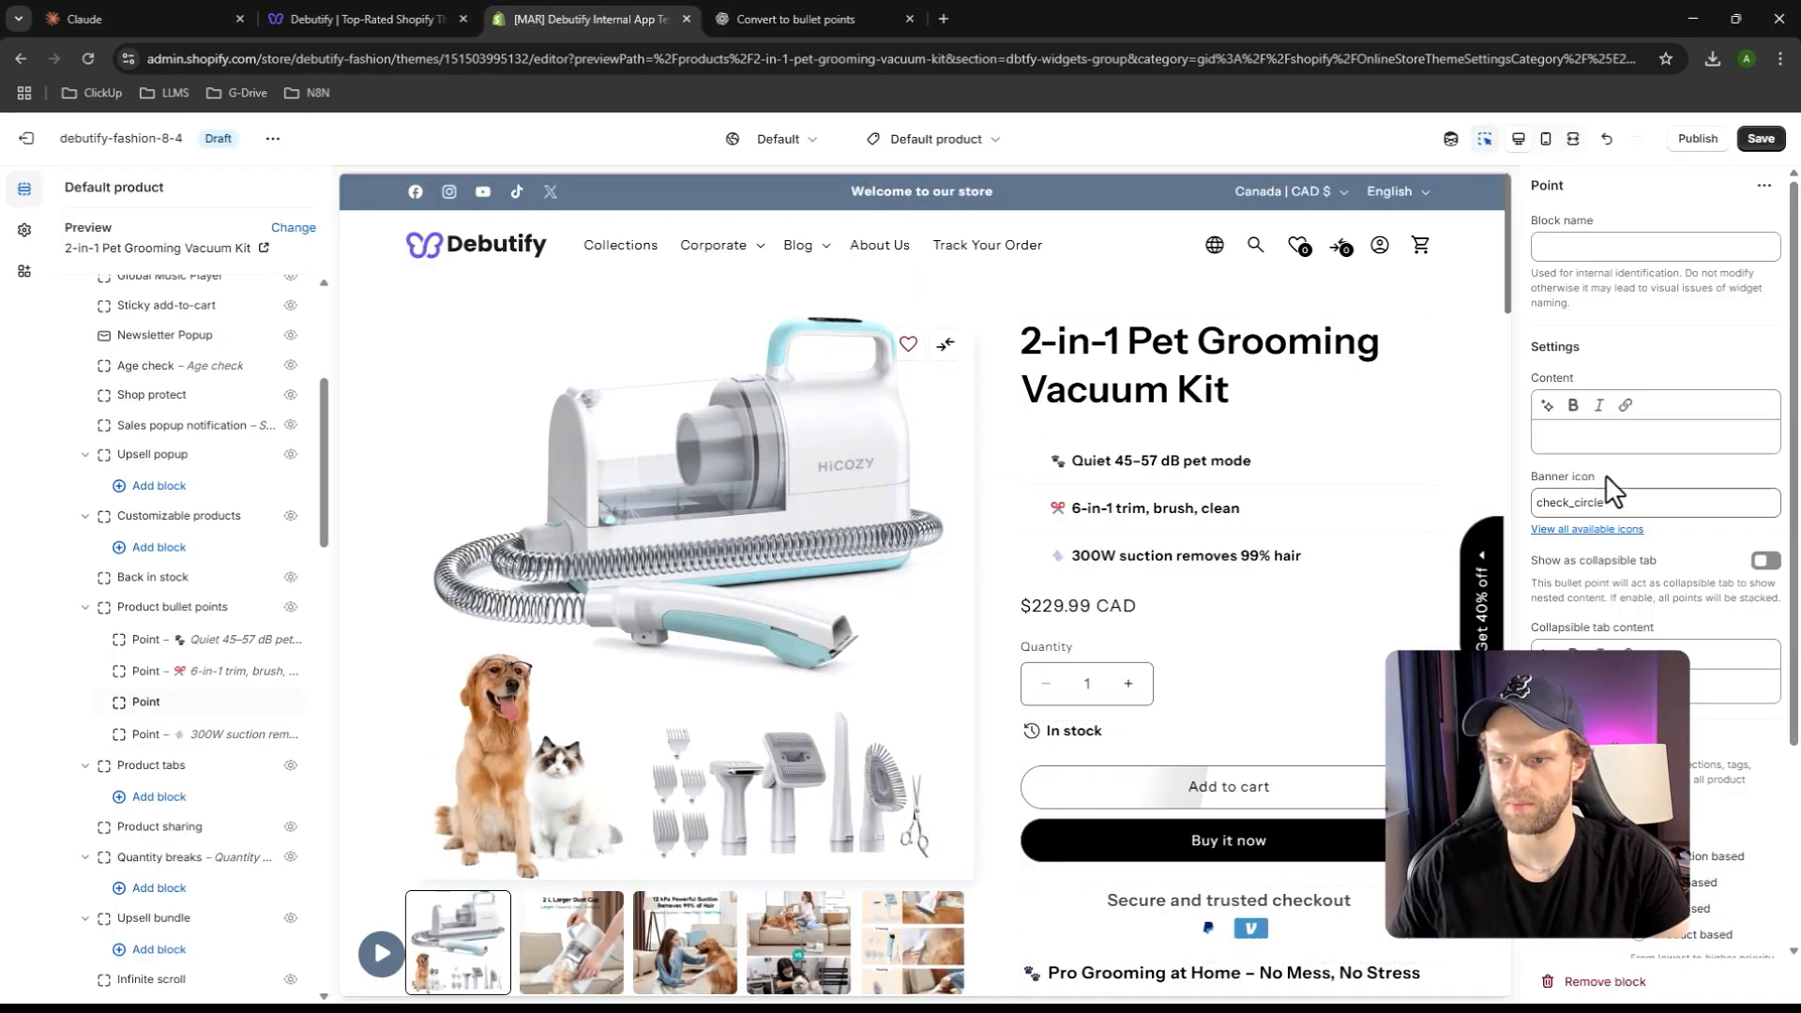
click(1604, 441)
double_click(1609, 502)
key(BackSpace)
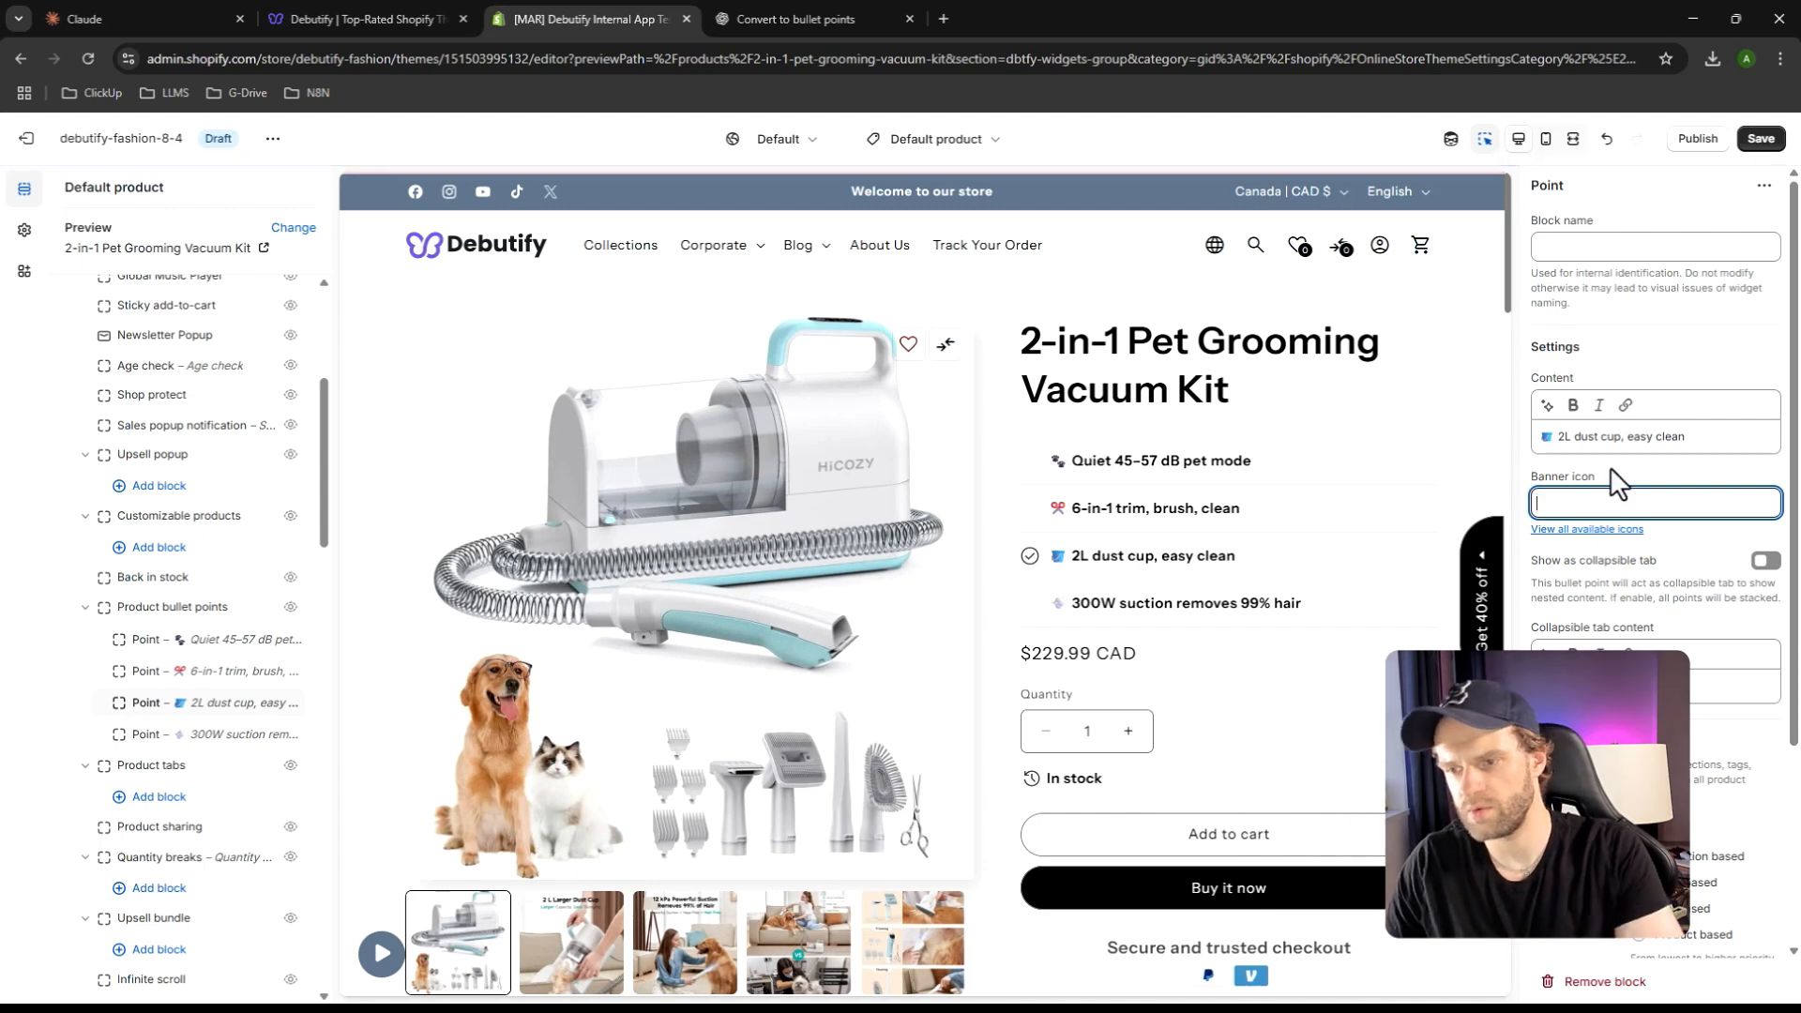
click(1773, 156)
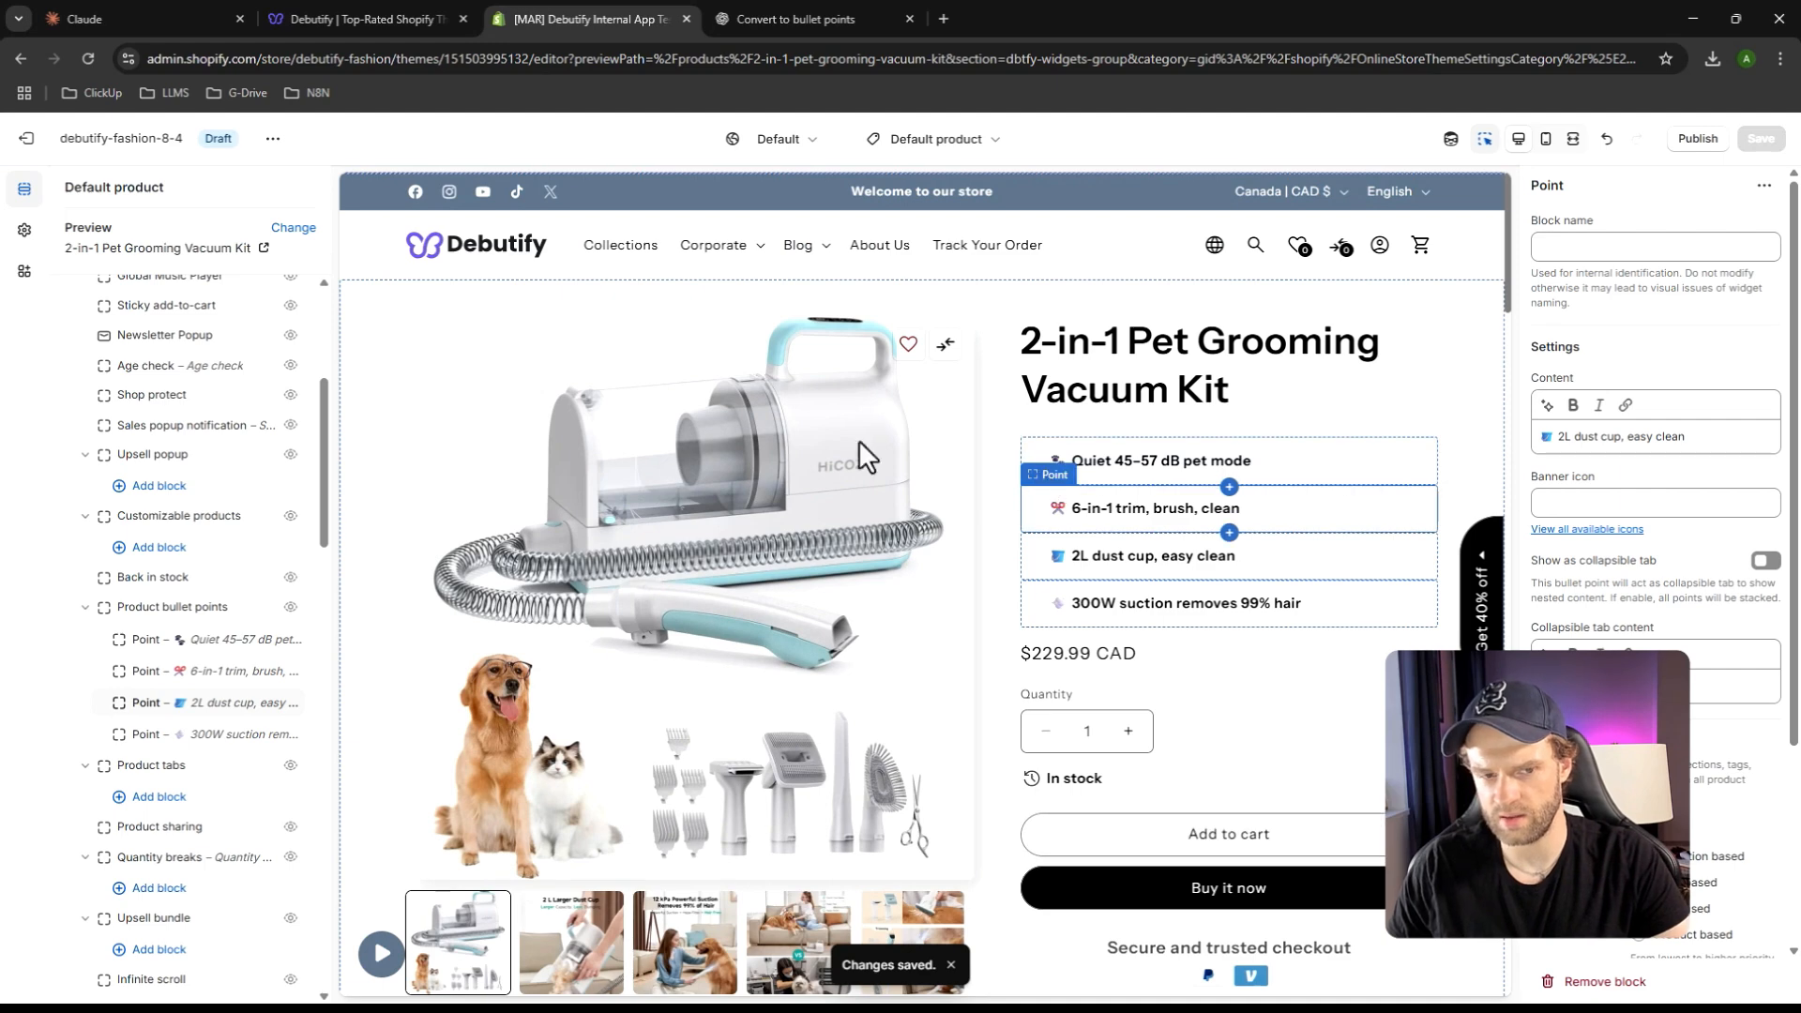
Close the ChatGPT conversation, preview the draft theme's product page in the storefront and dismiss the newsletter popup
click(179, 607)
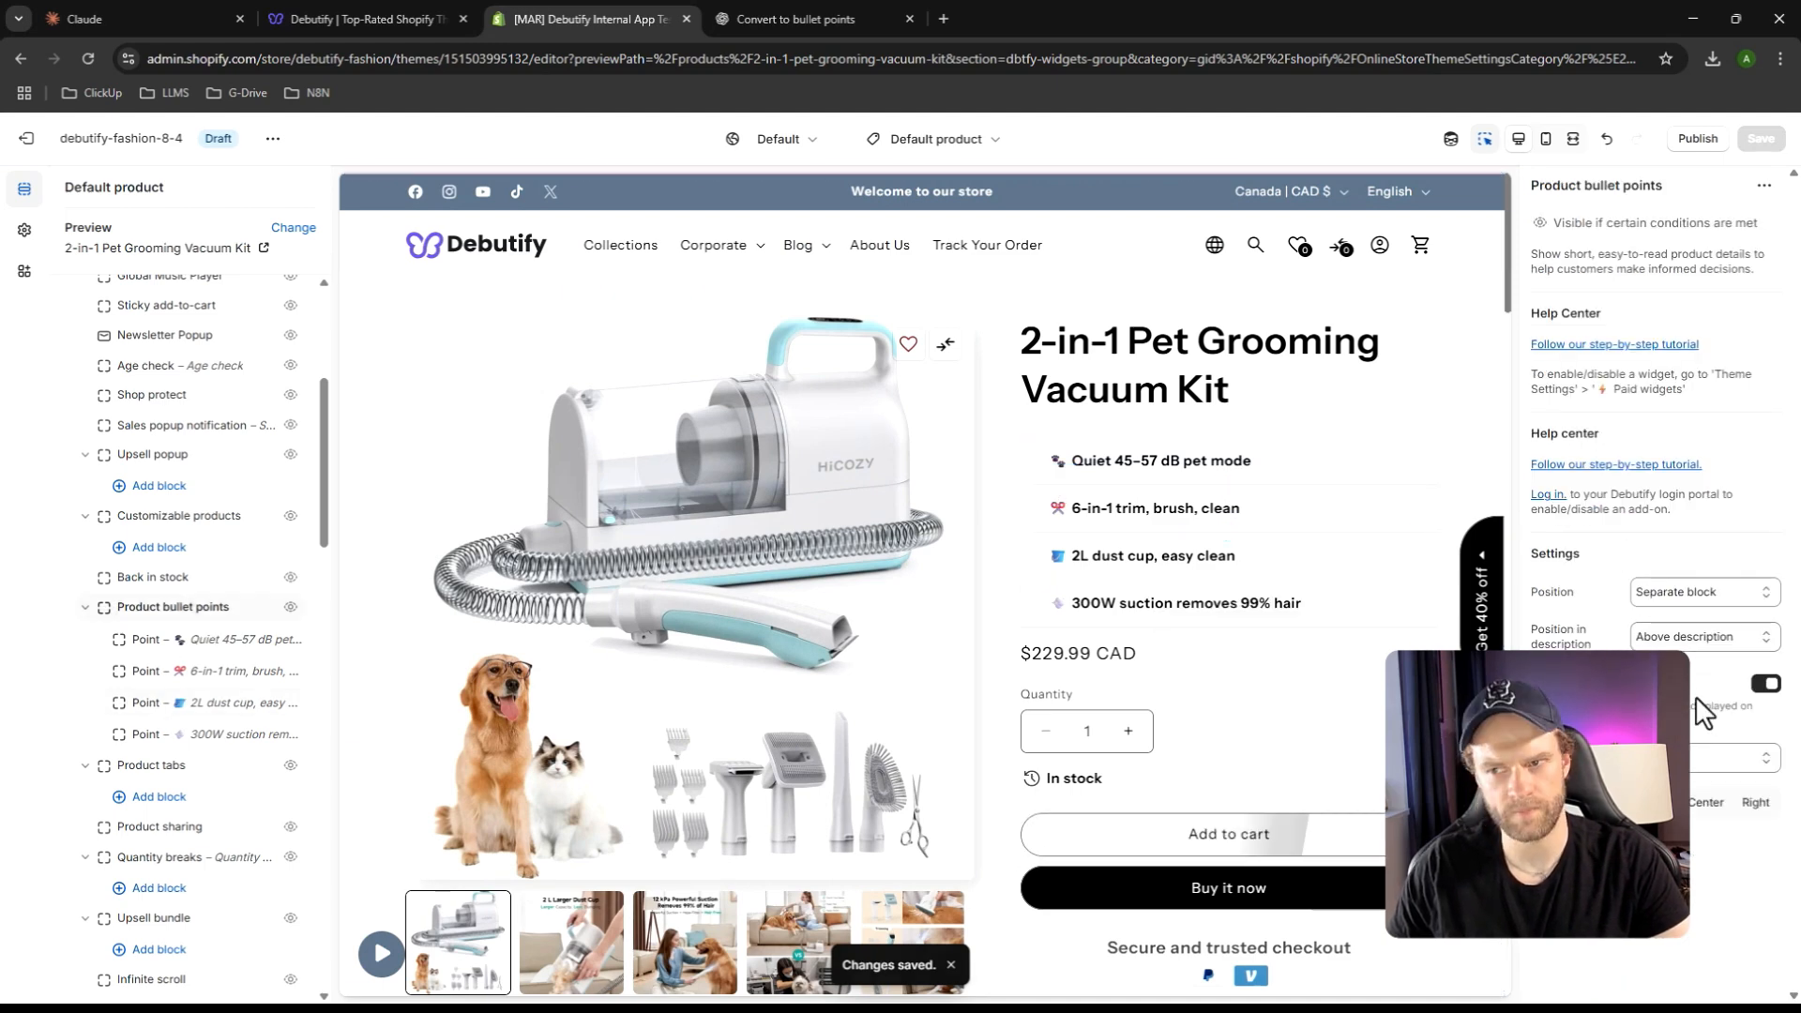
click(765, 19)
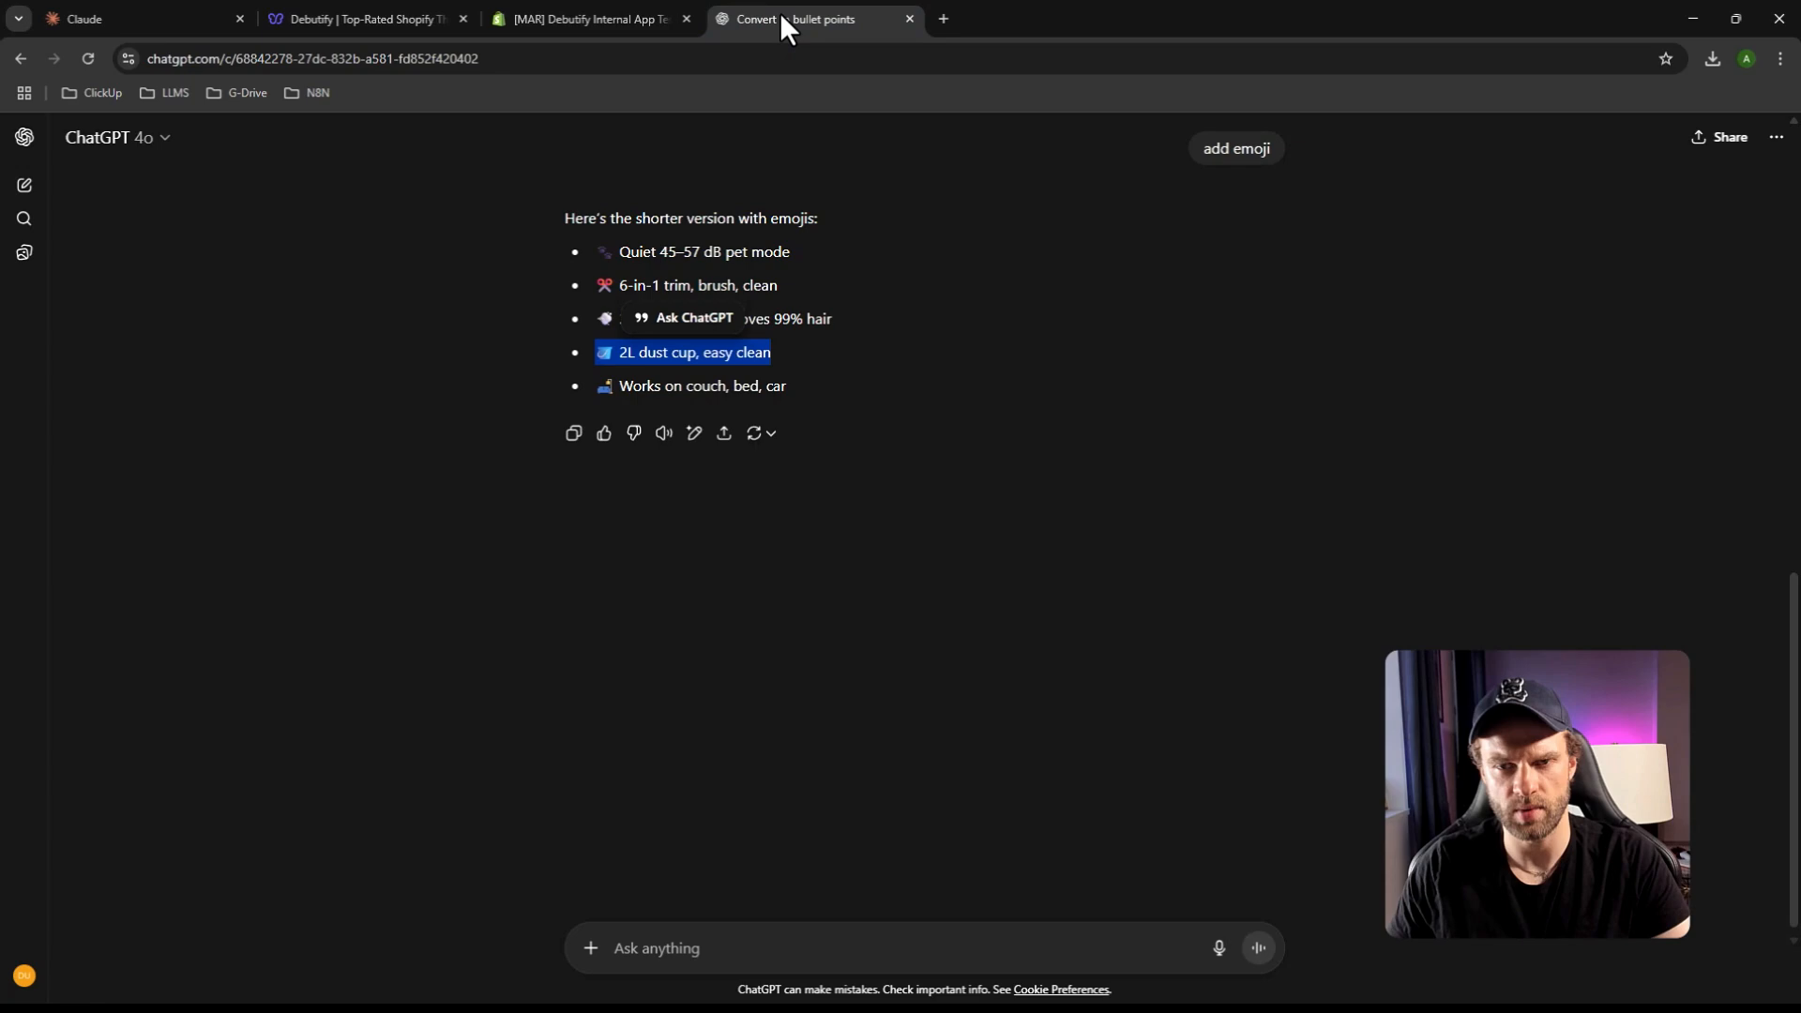
click(908, 19)
click(272, 138)
click(223, 317)
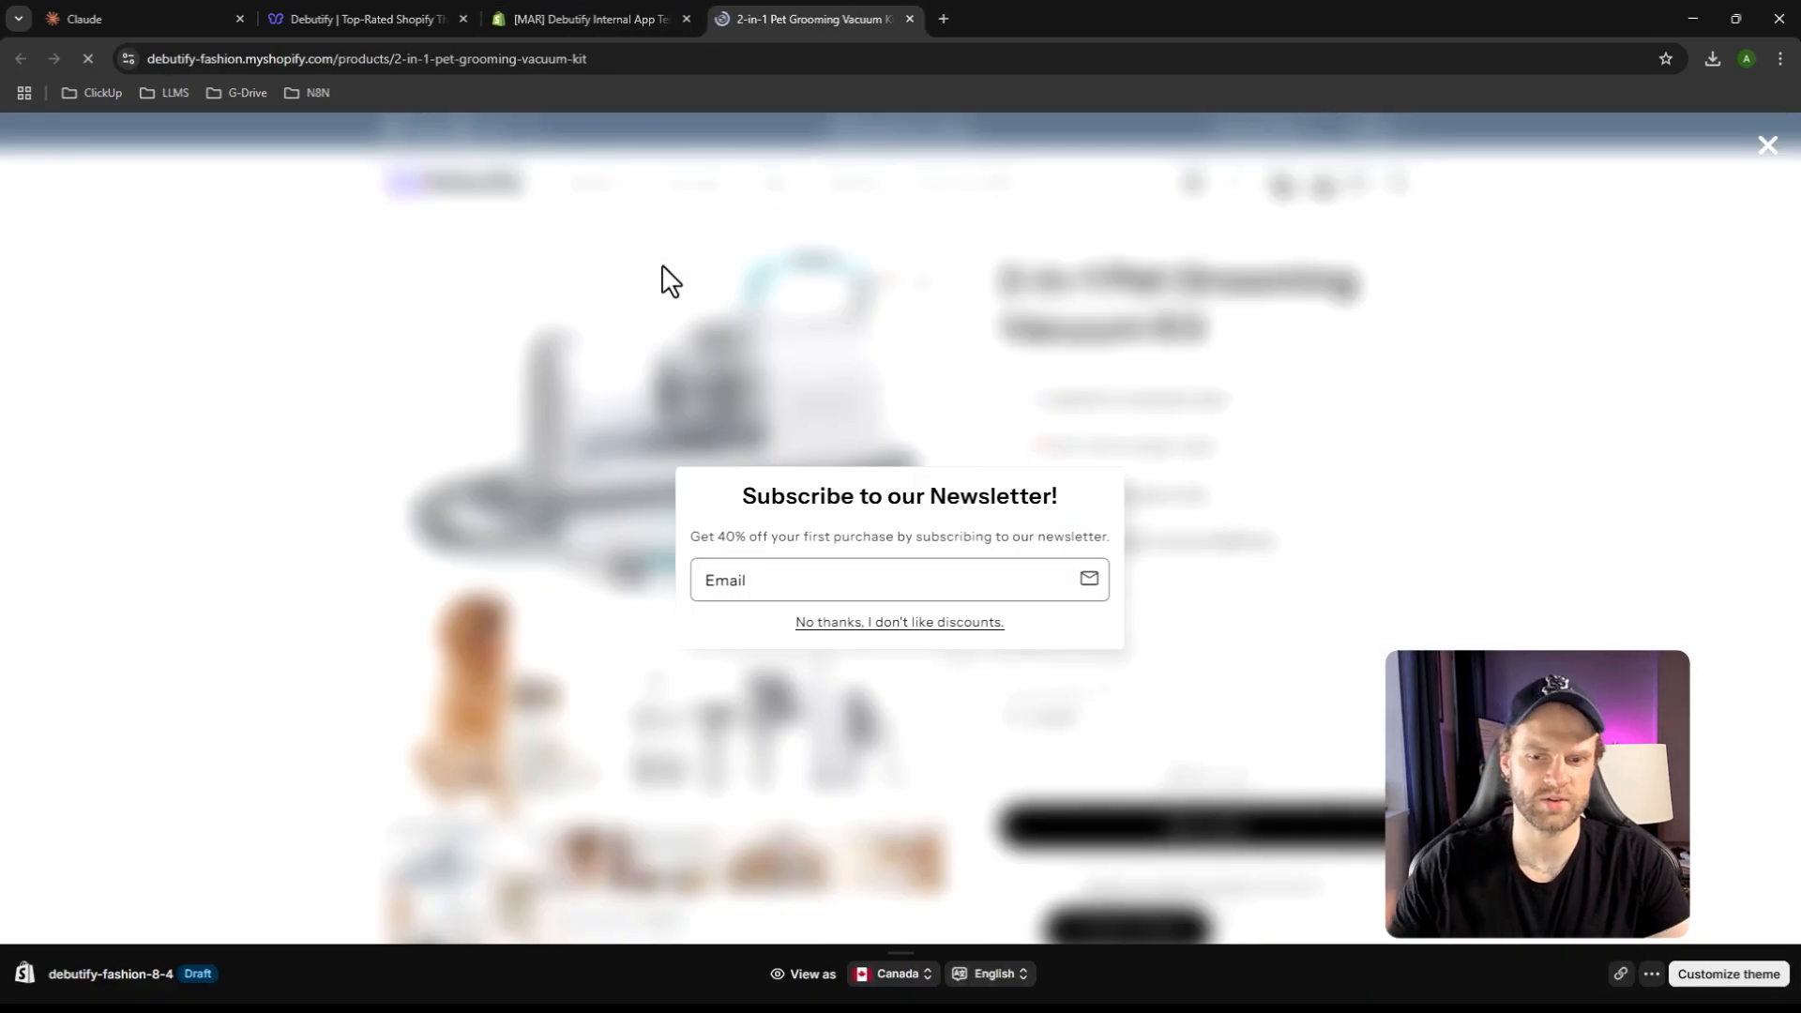
click(908, 622)
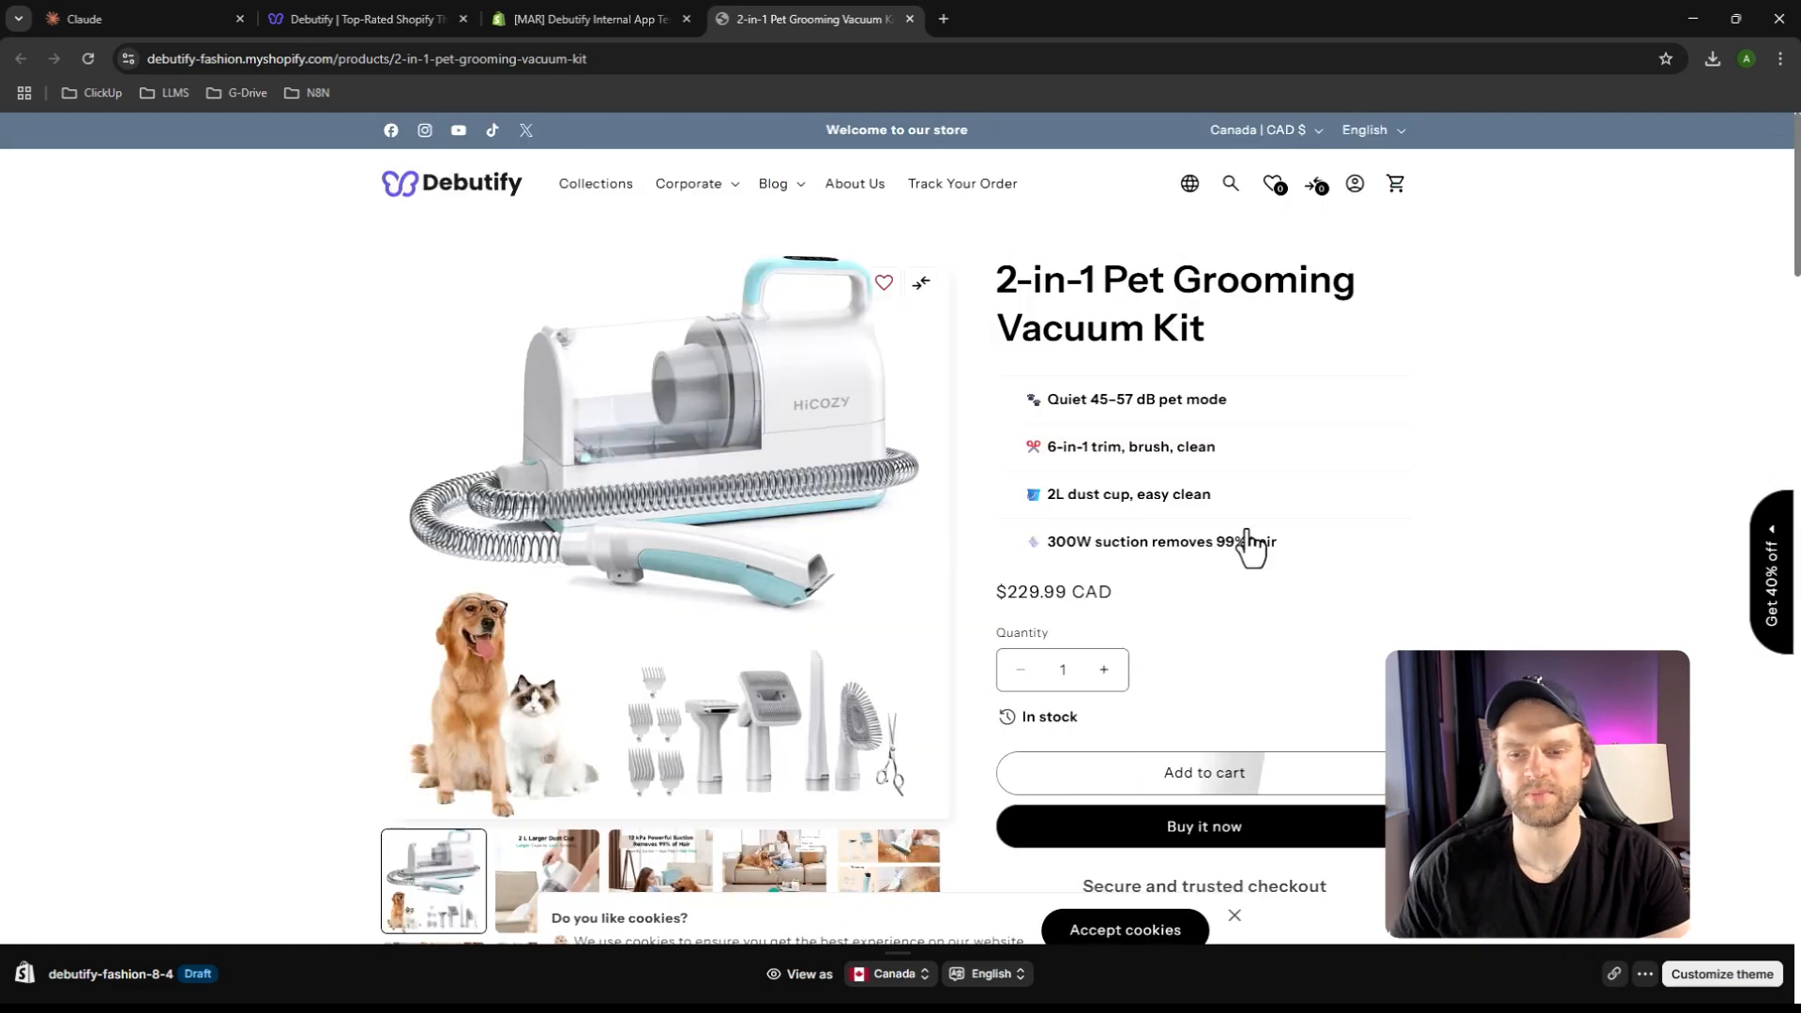
Open the browser's developer tools on the product page and widen the inspection area beside the mobile view
click(1779, 58)
mouse_move(1633, 614)
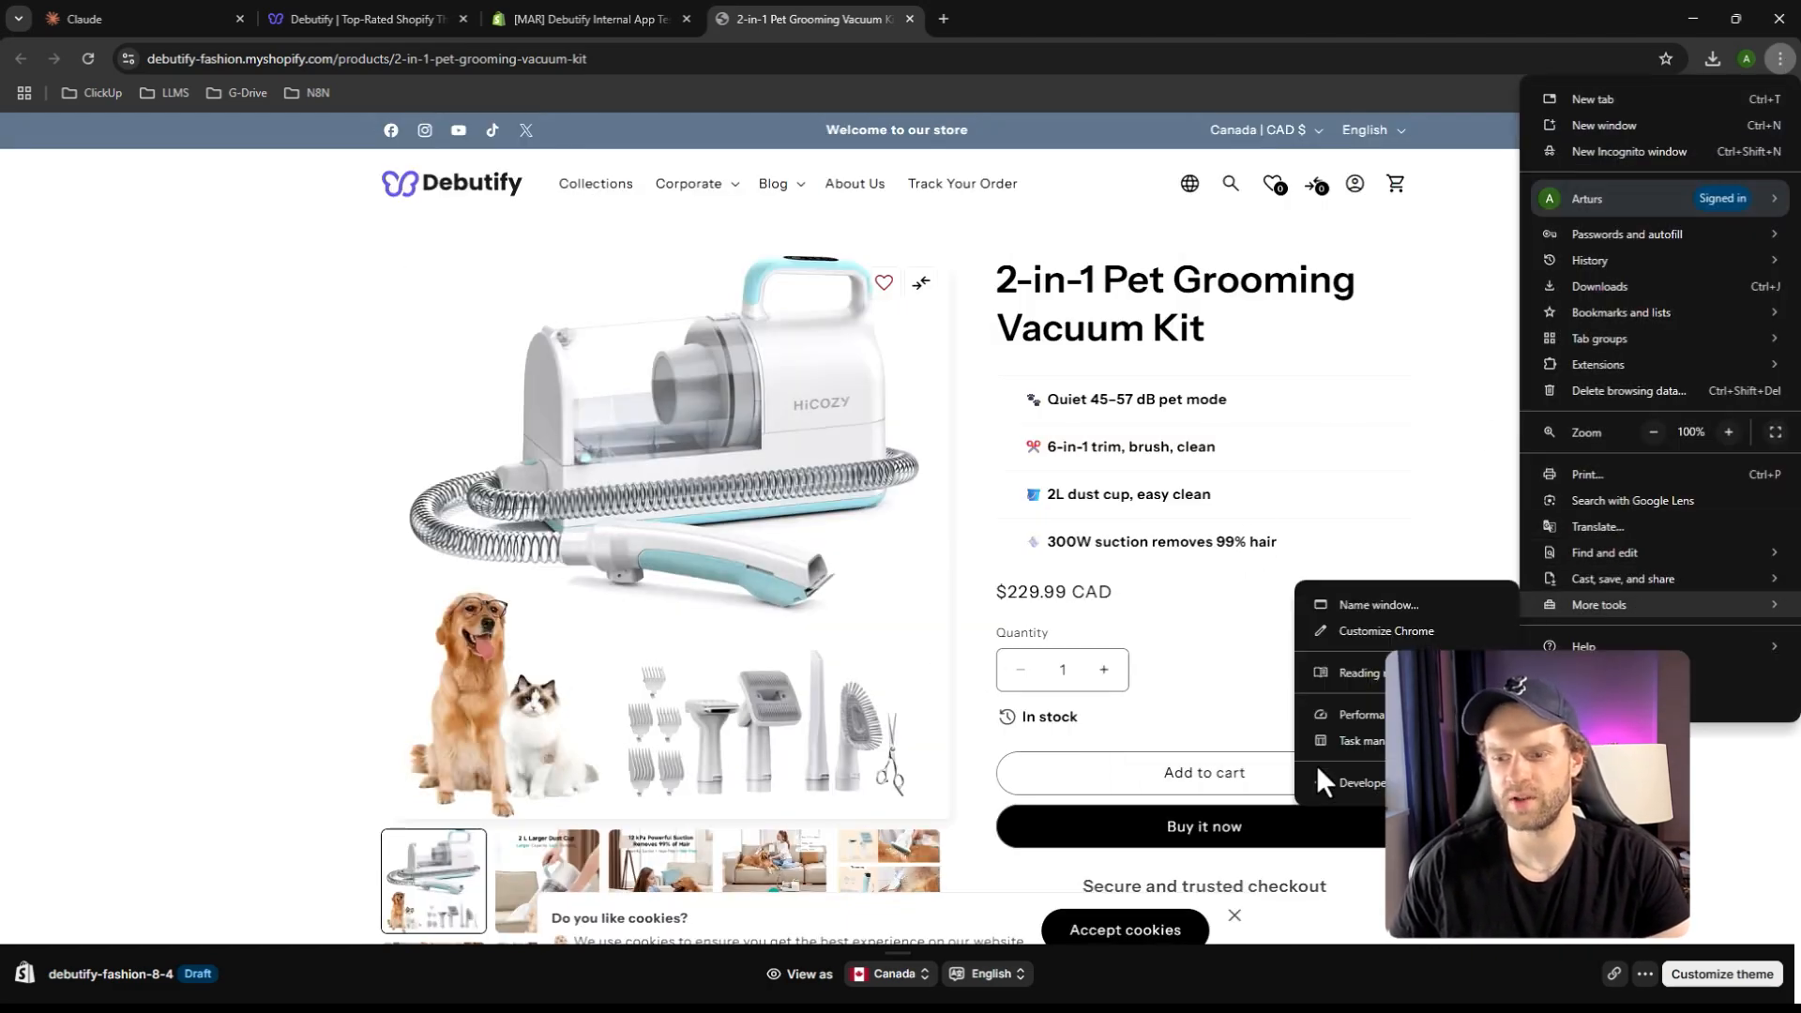
click(1356, 779)
scroll(731, 586, down, 5)
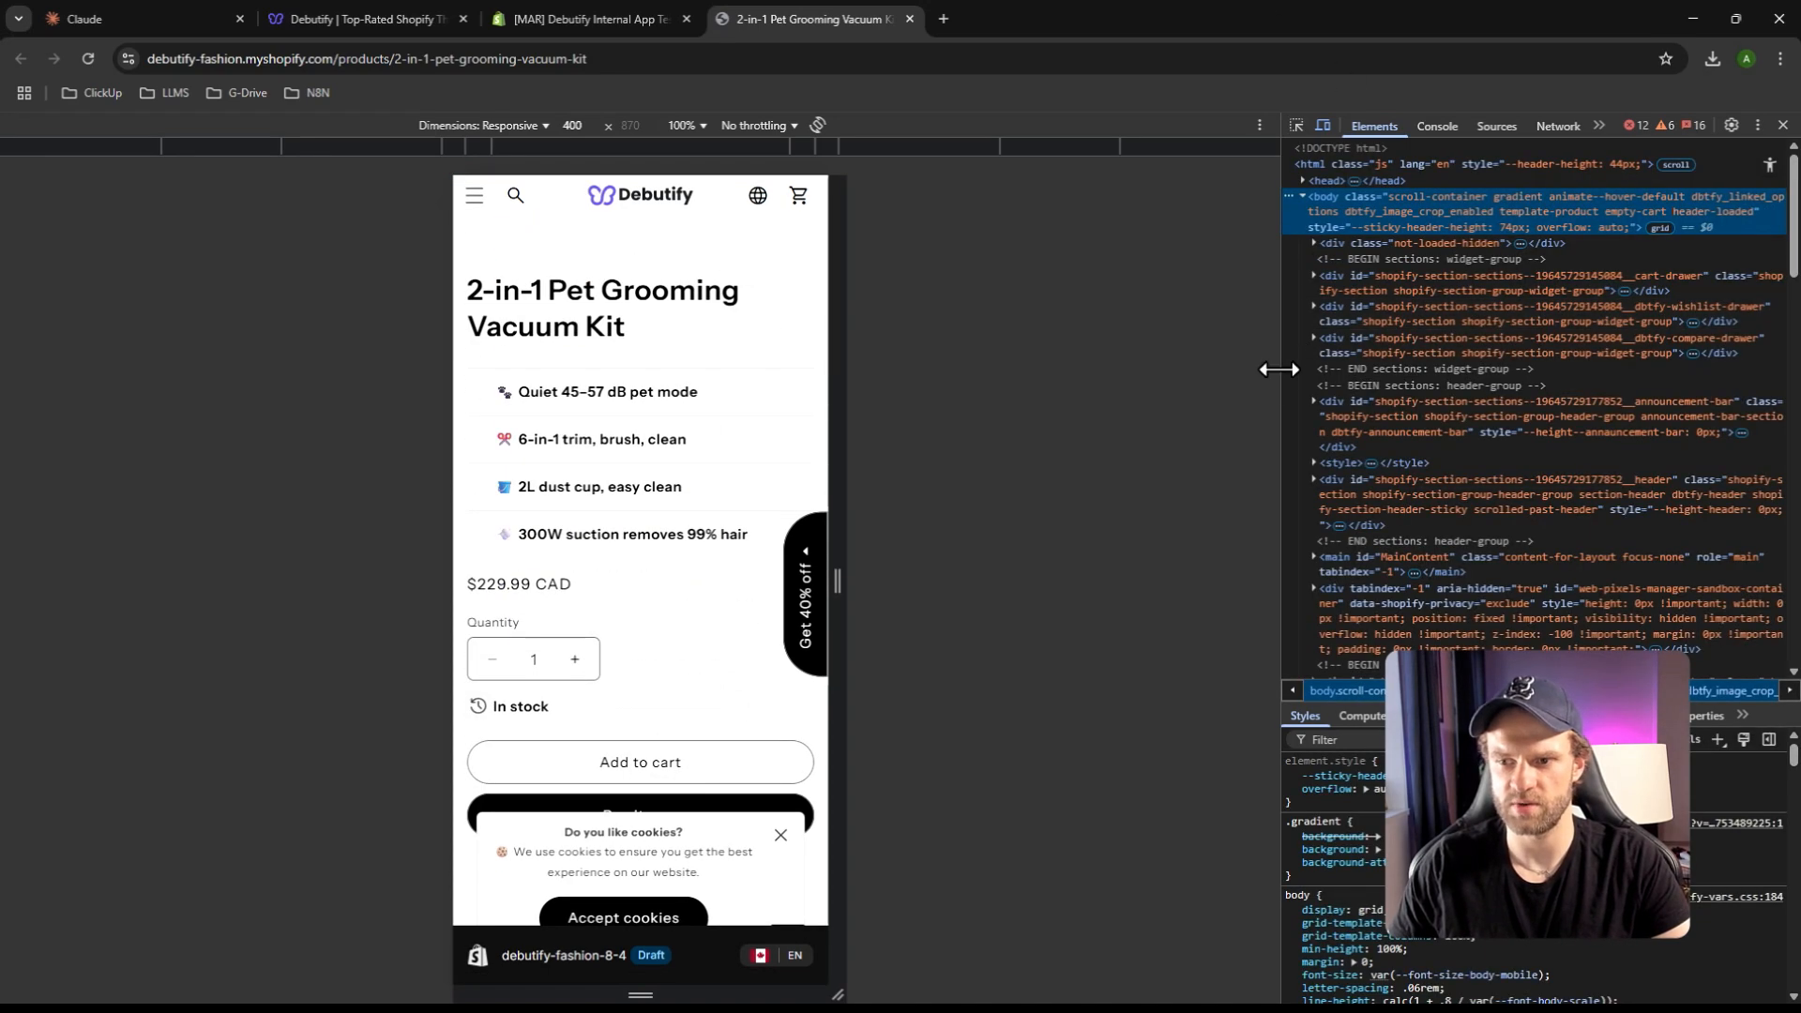
drag(1282, 371, 949, 371)
Inspect the first bullet point's summary__title element and test switching its flex declaration off and on
click(966, 125)
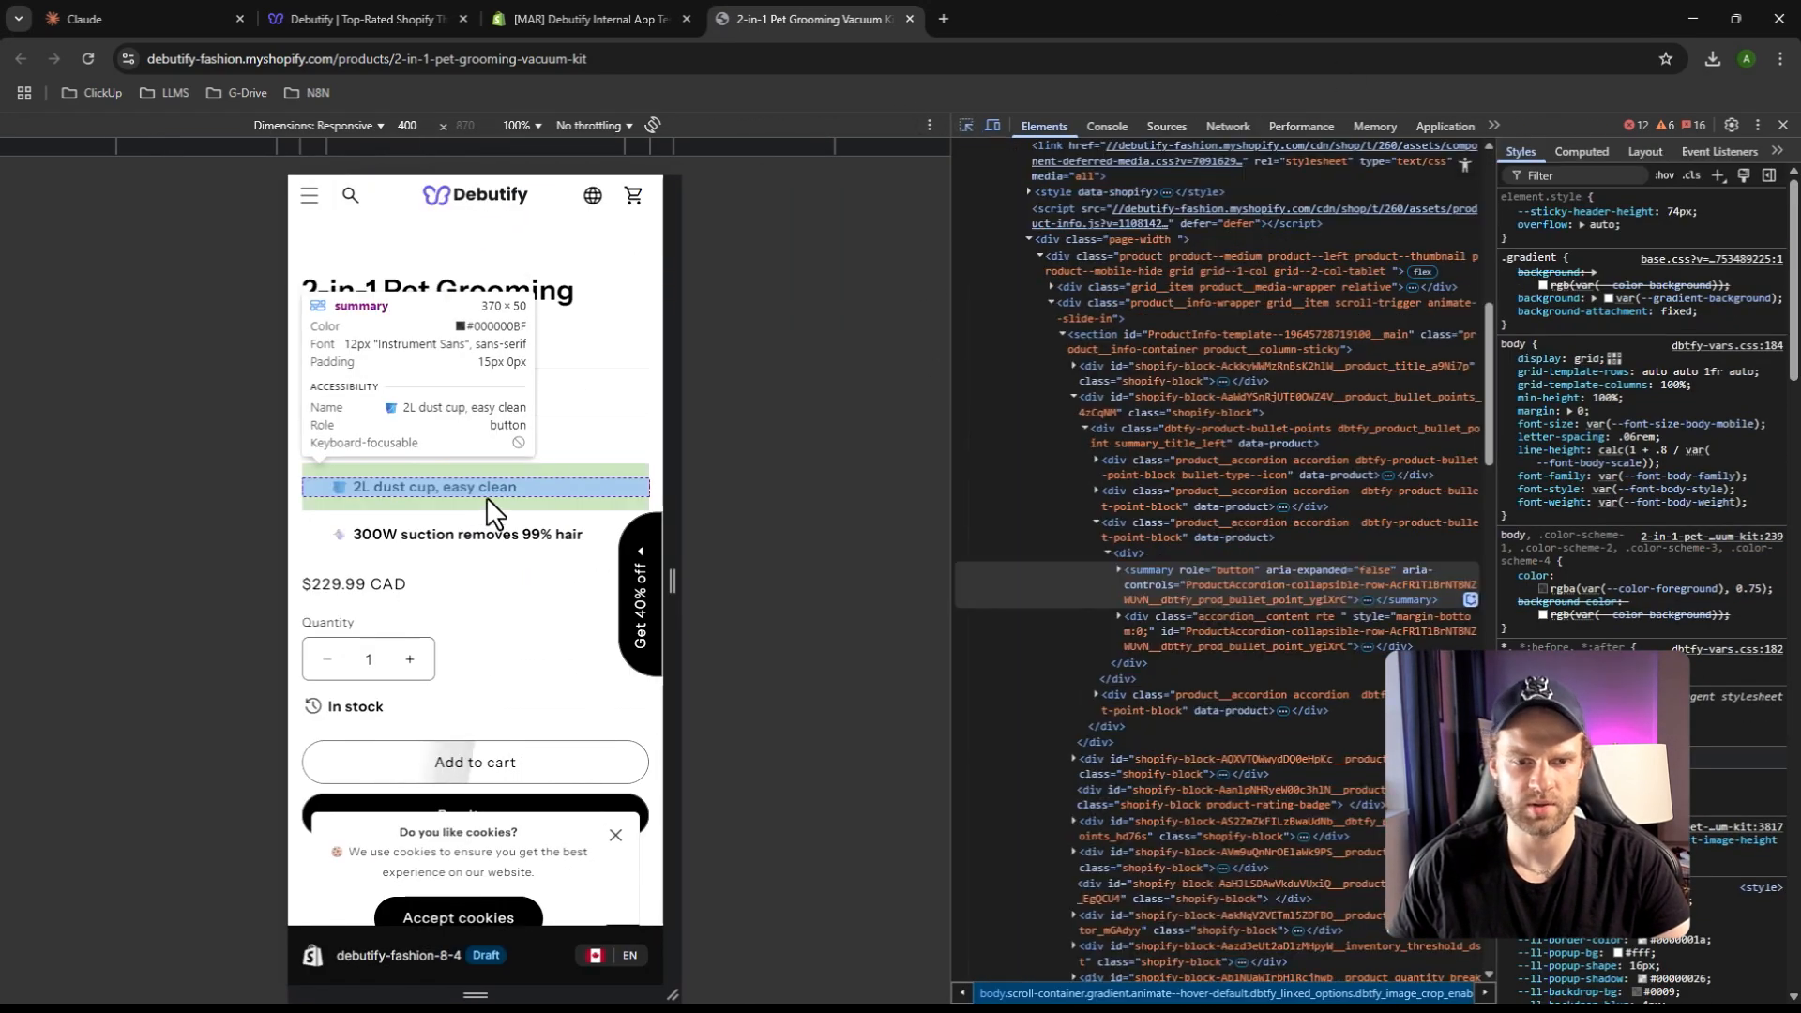
click(304, 373)
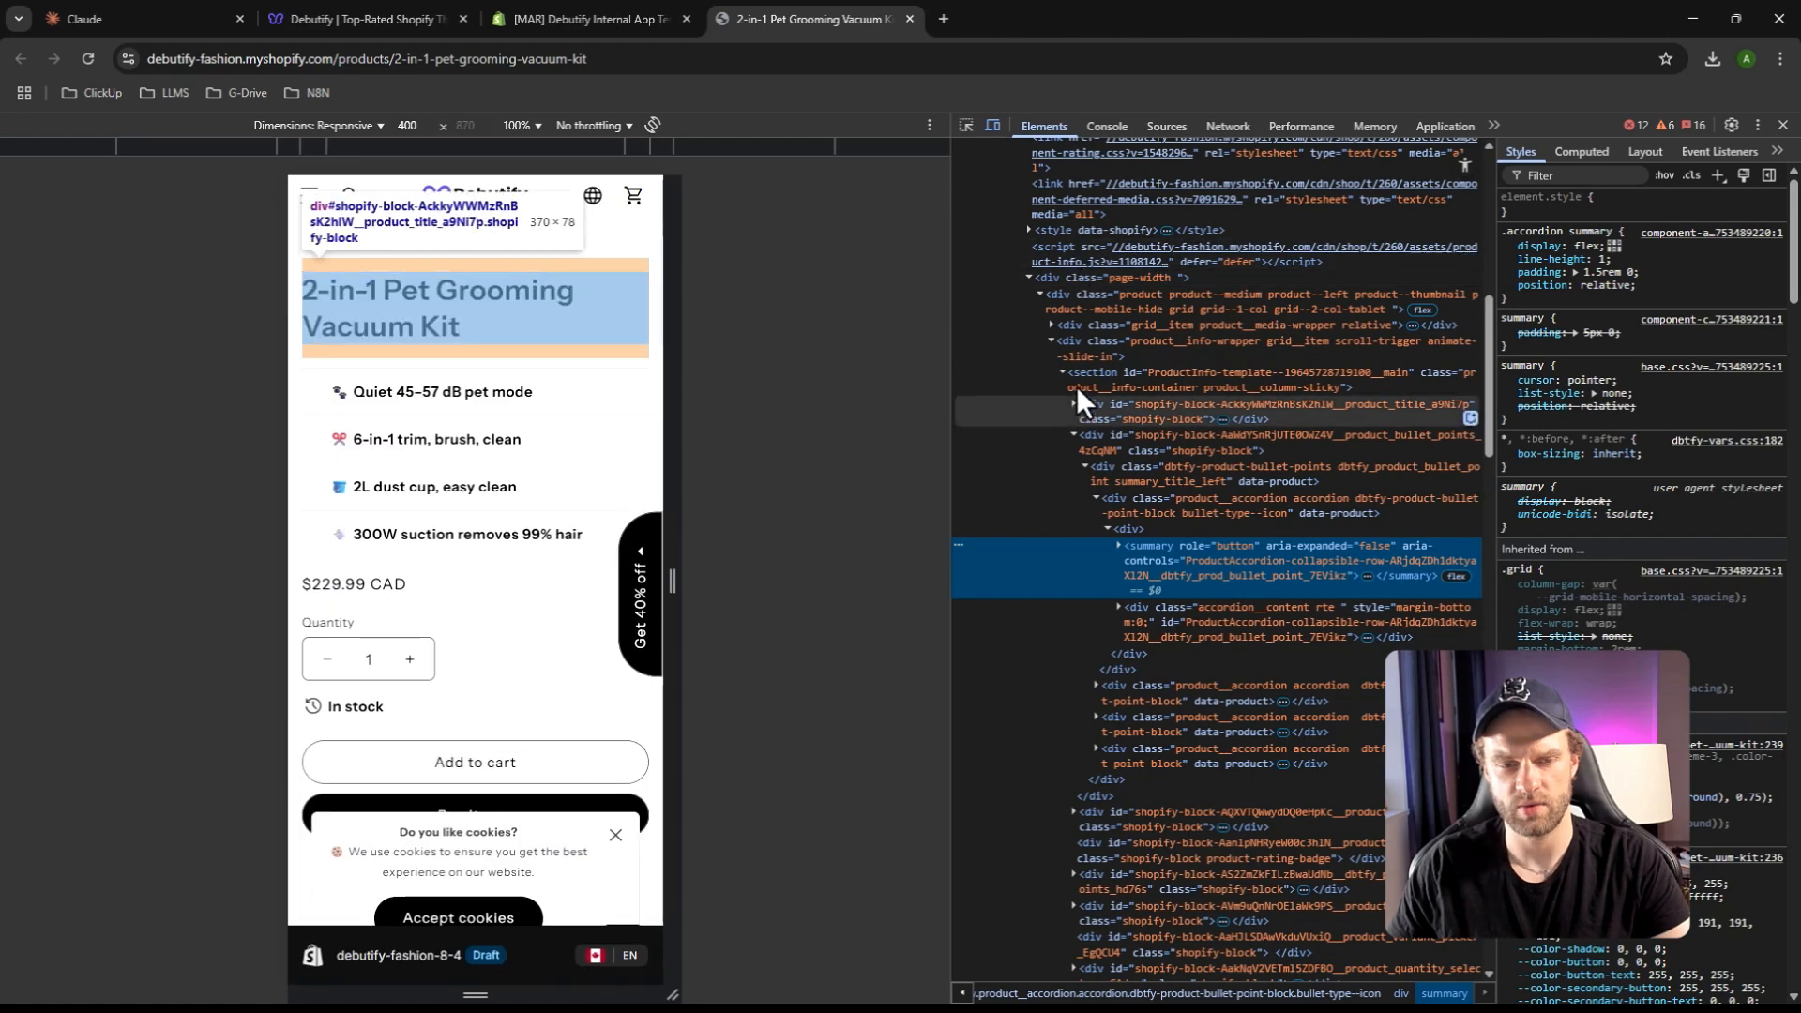
click(1087, 433)
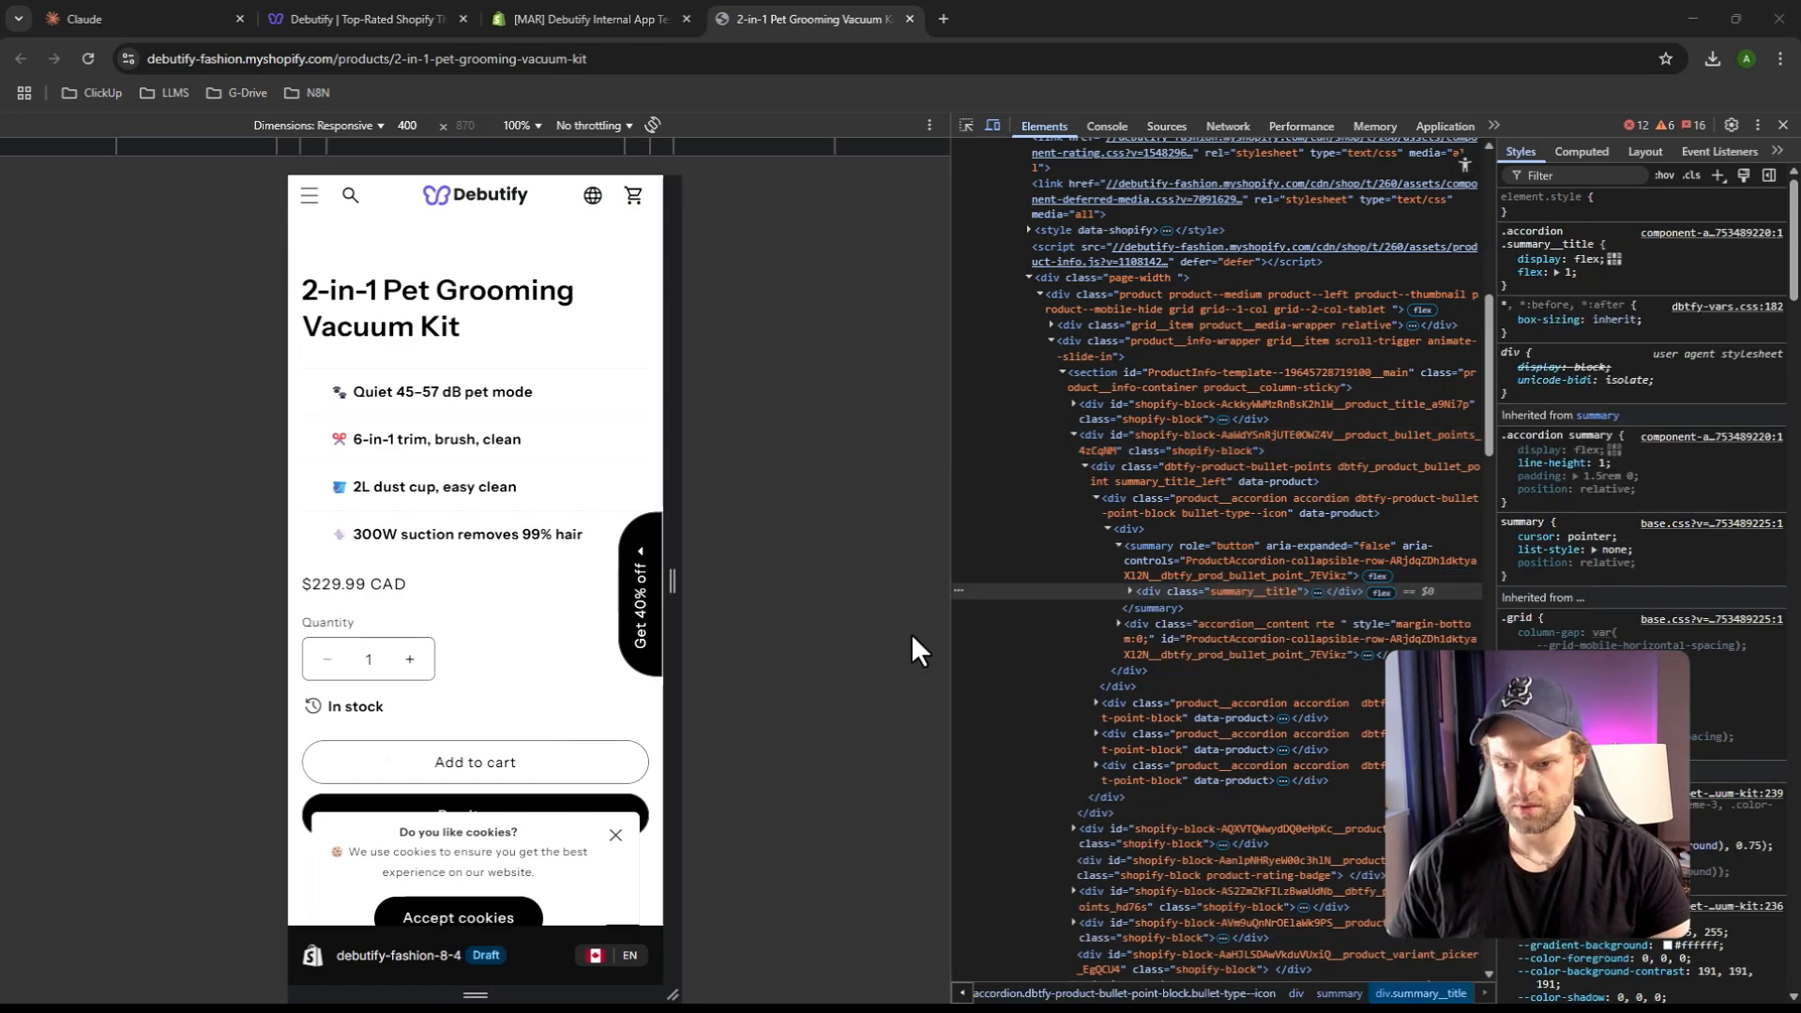
click(1119, 545)
click(1211, 595)
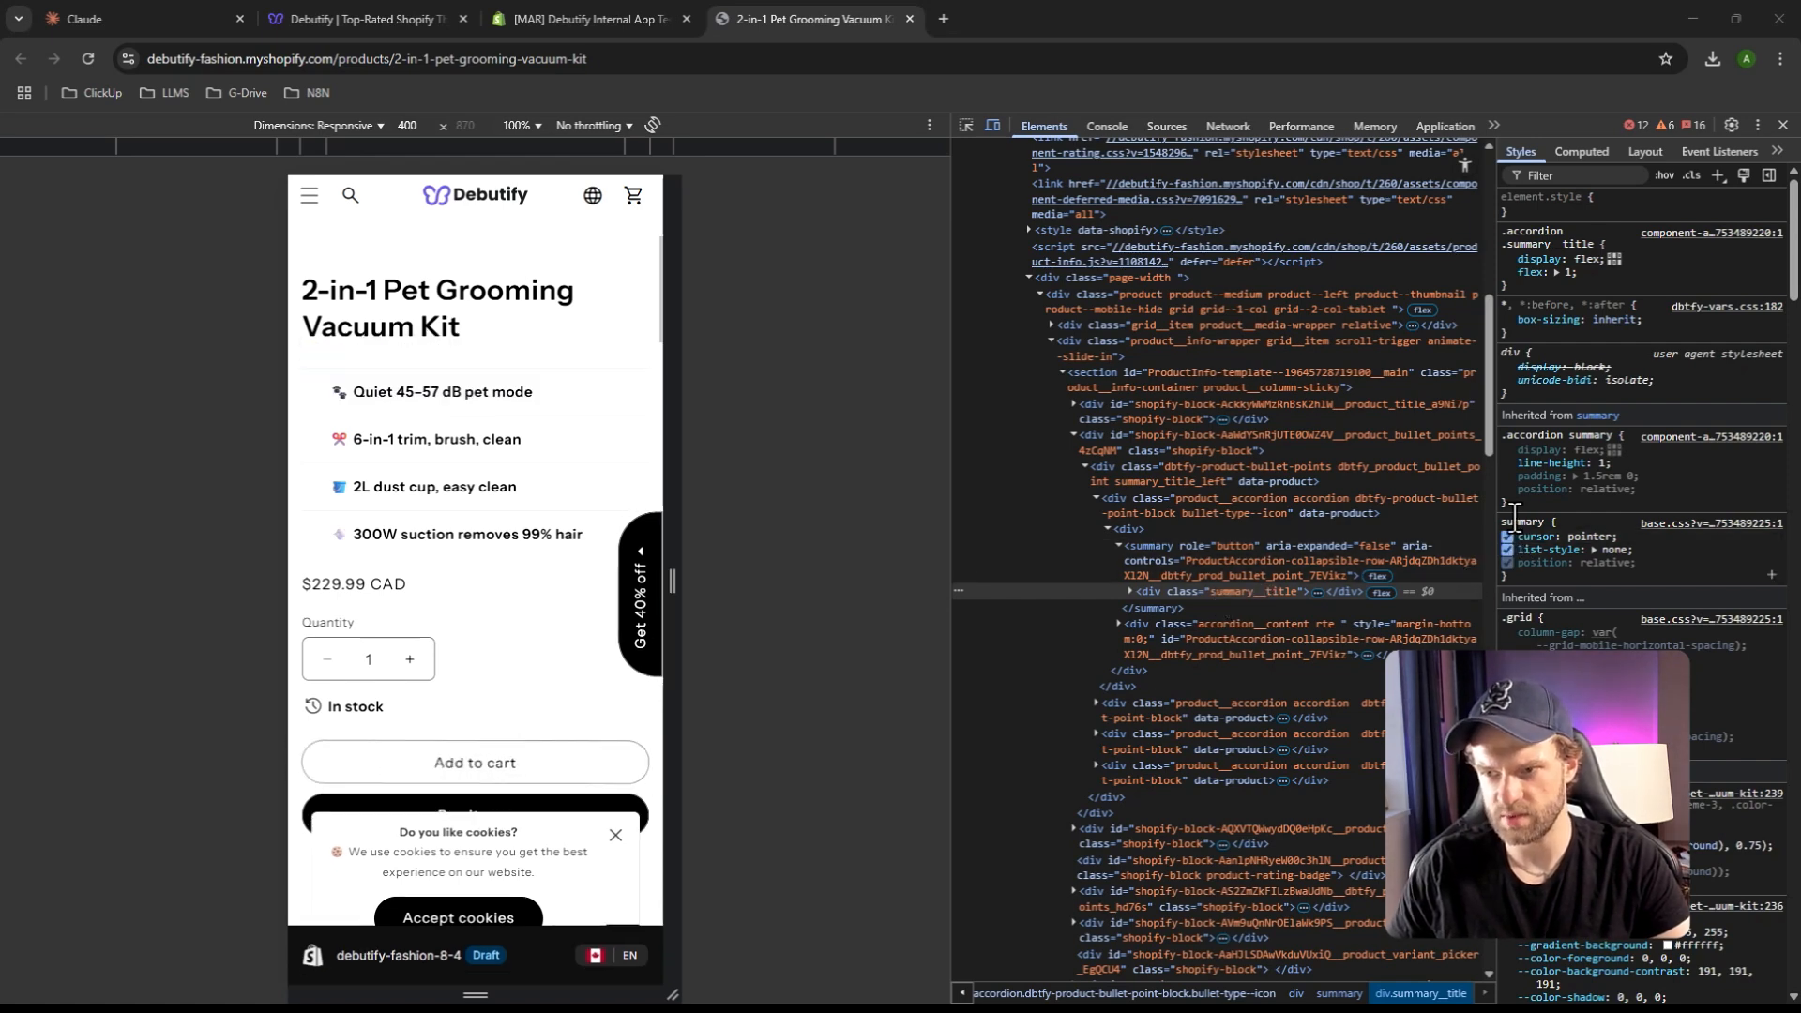
click(1506, 272)
click(1506, 272)
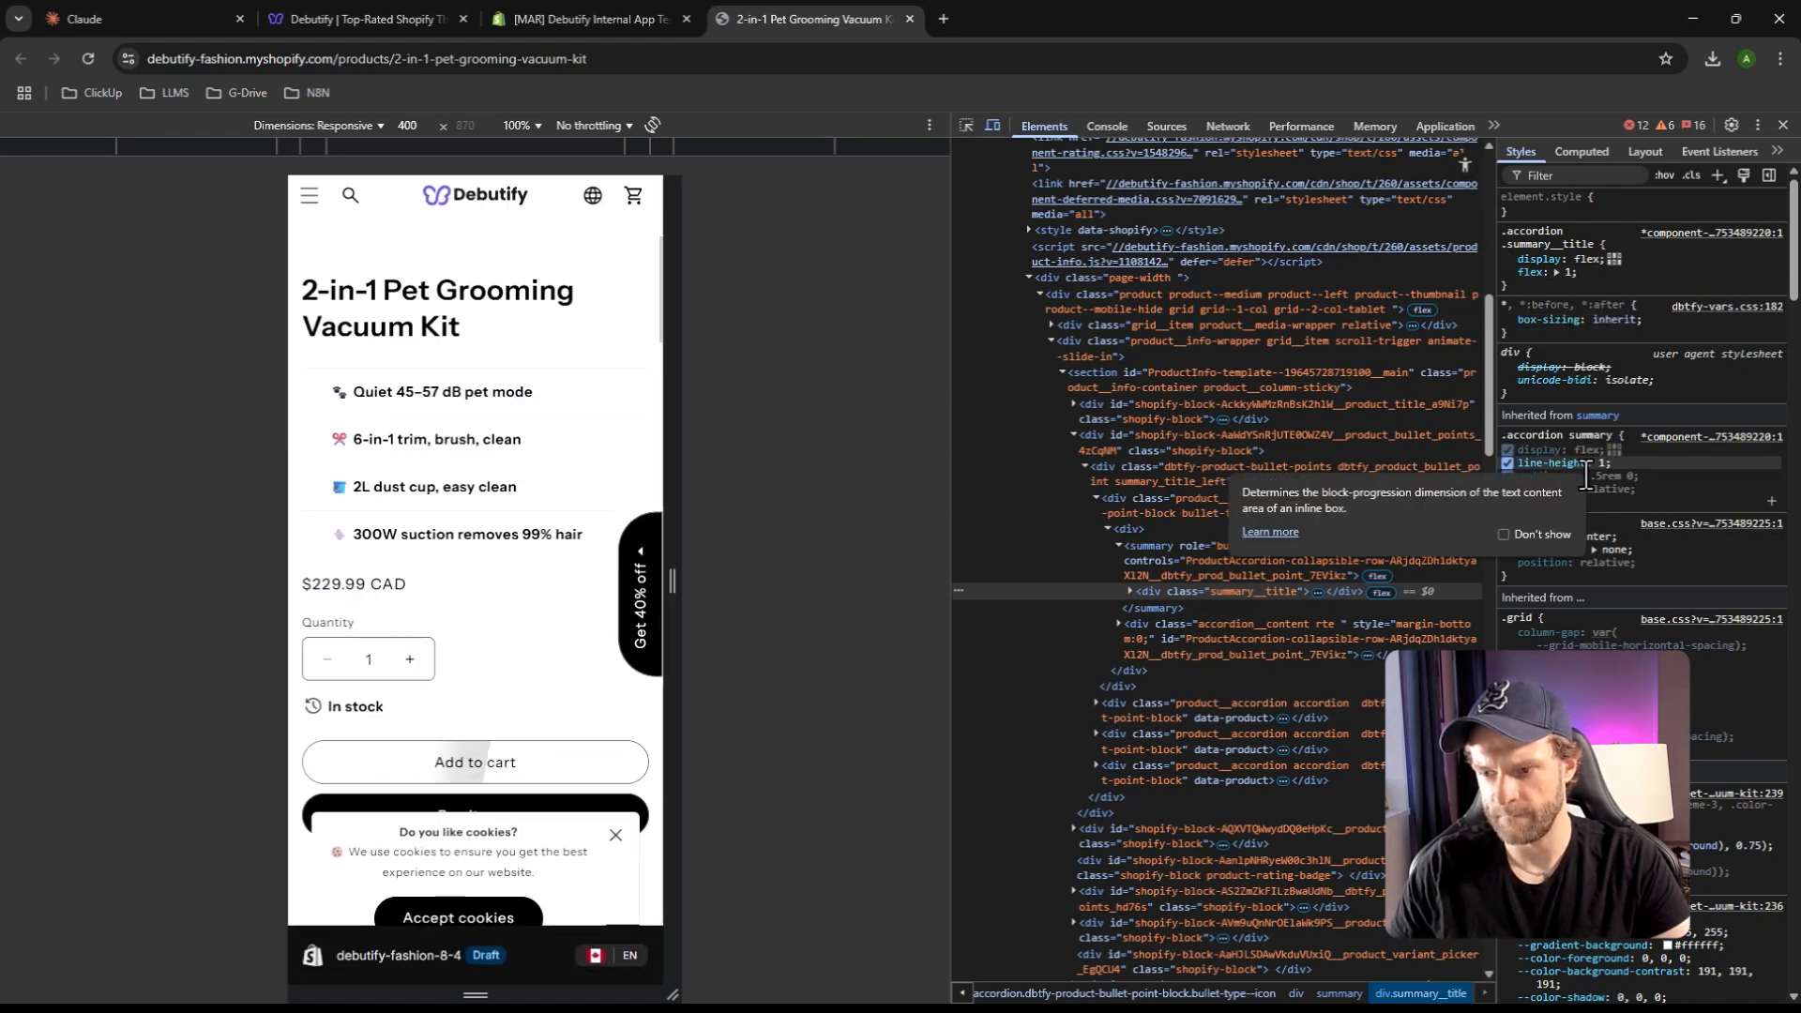
Inspect the svg-wrapper span inside the first bullet and test its height, margin-right, min-width and width declarations by switching them off and on
click(1129, 591)
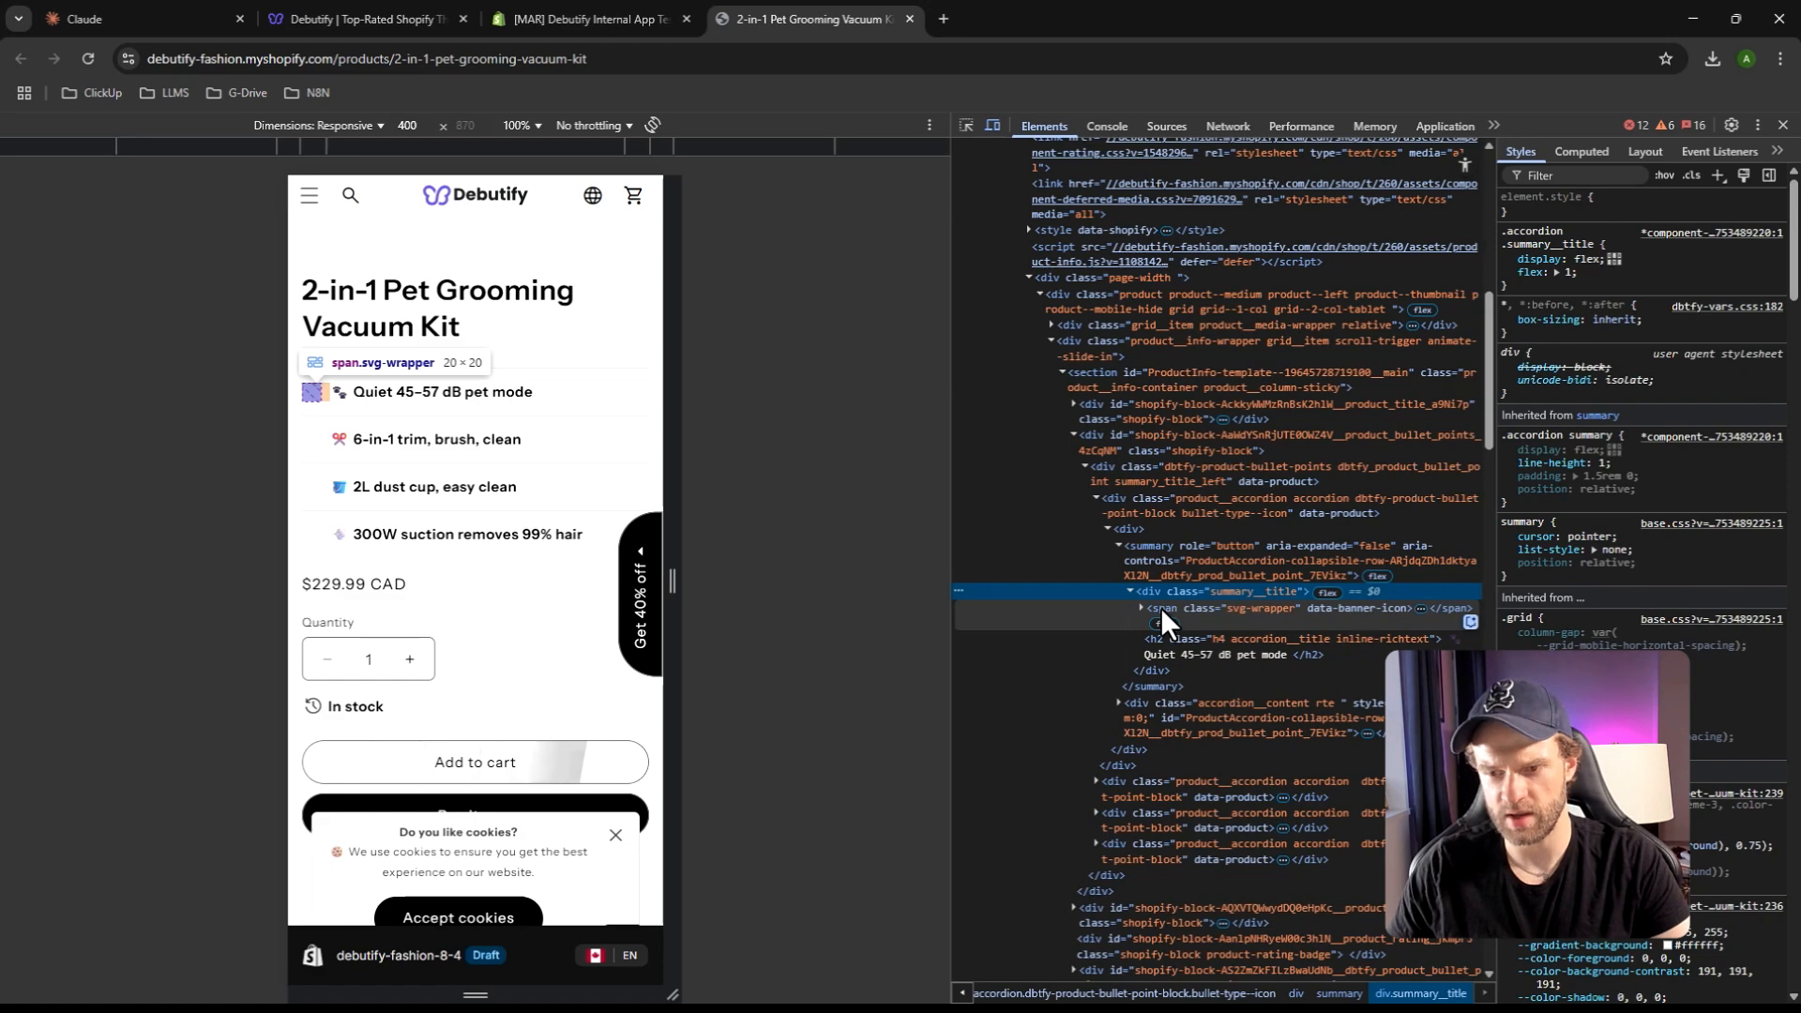
click(1172, 611)
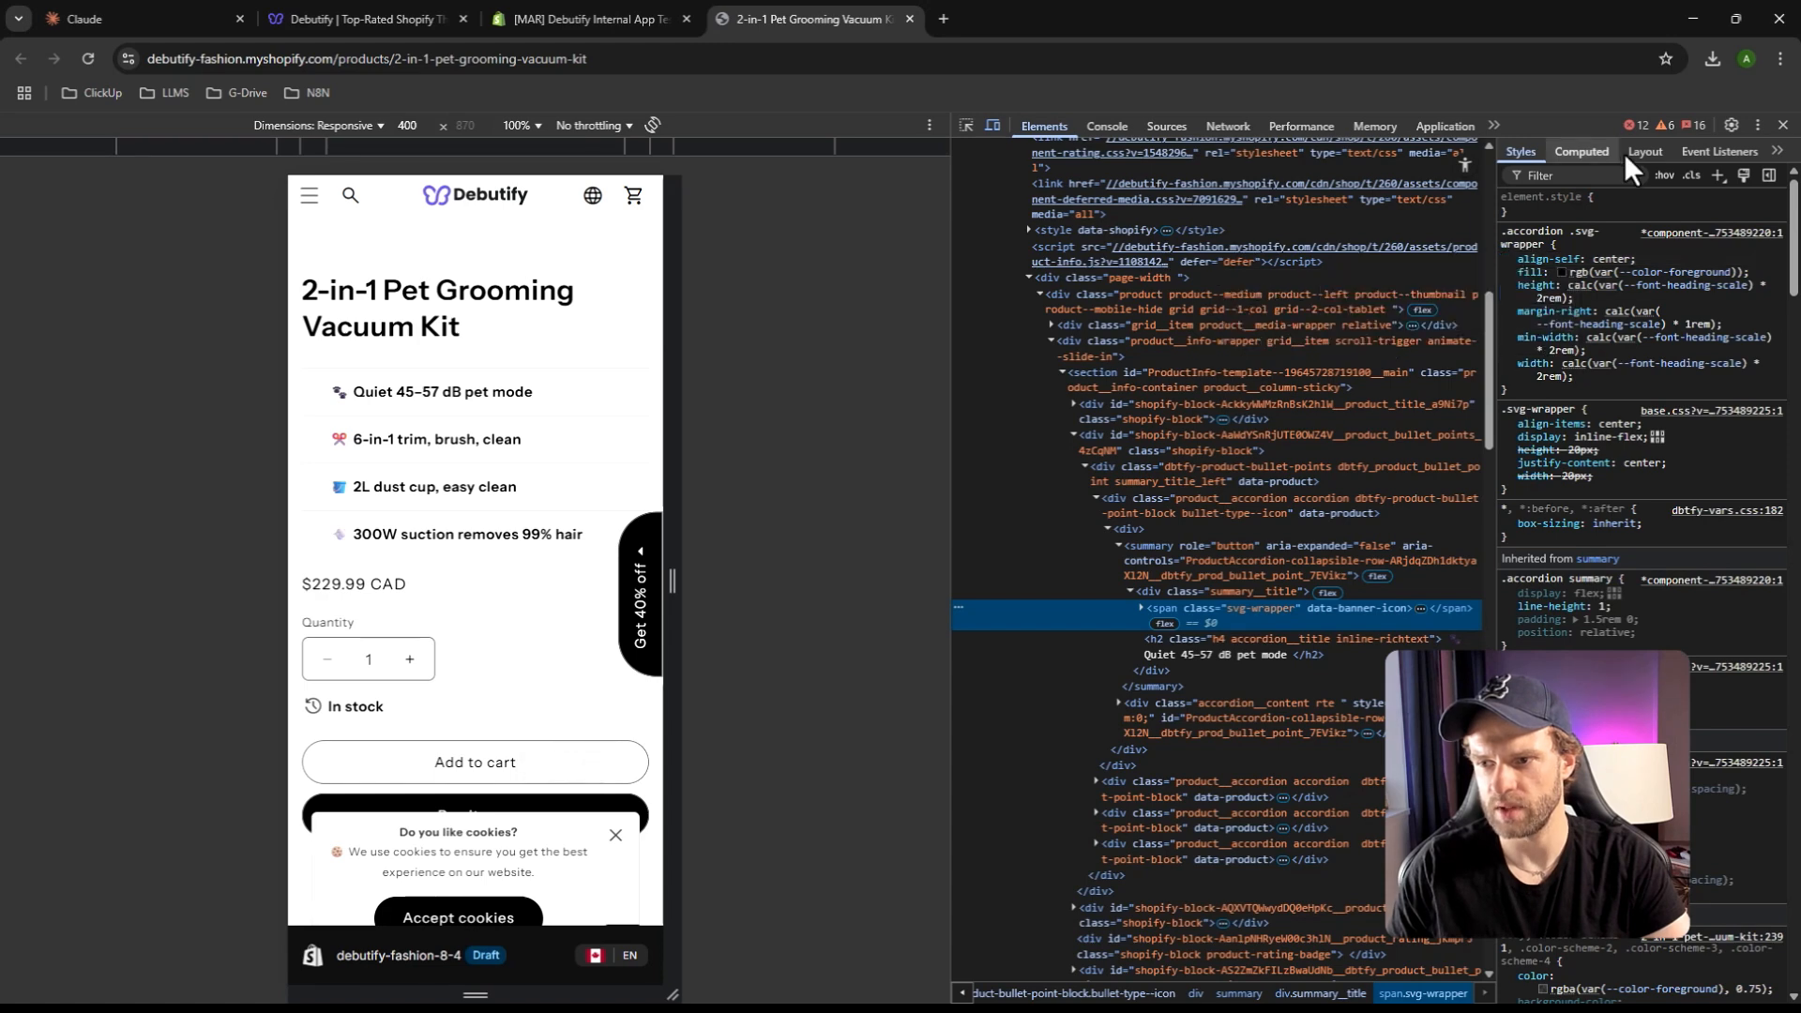
click(1507, 285)
click(1507, 285)
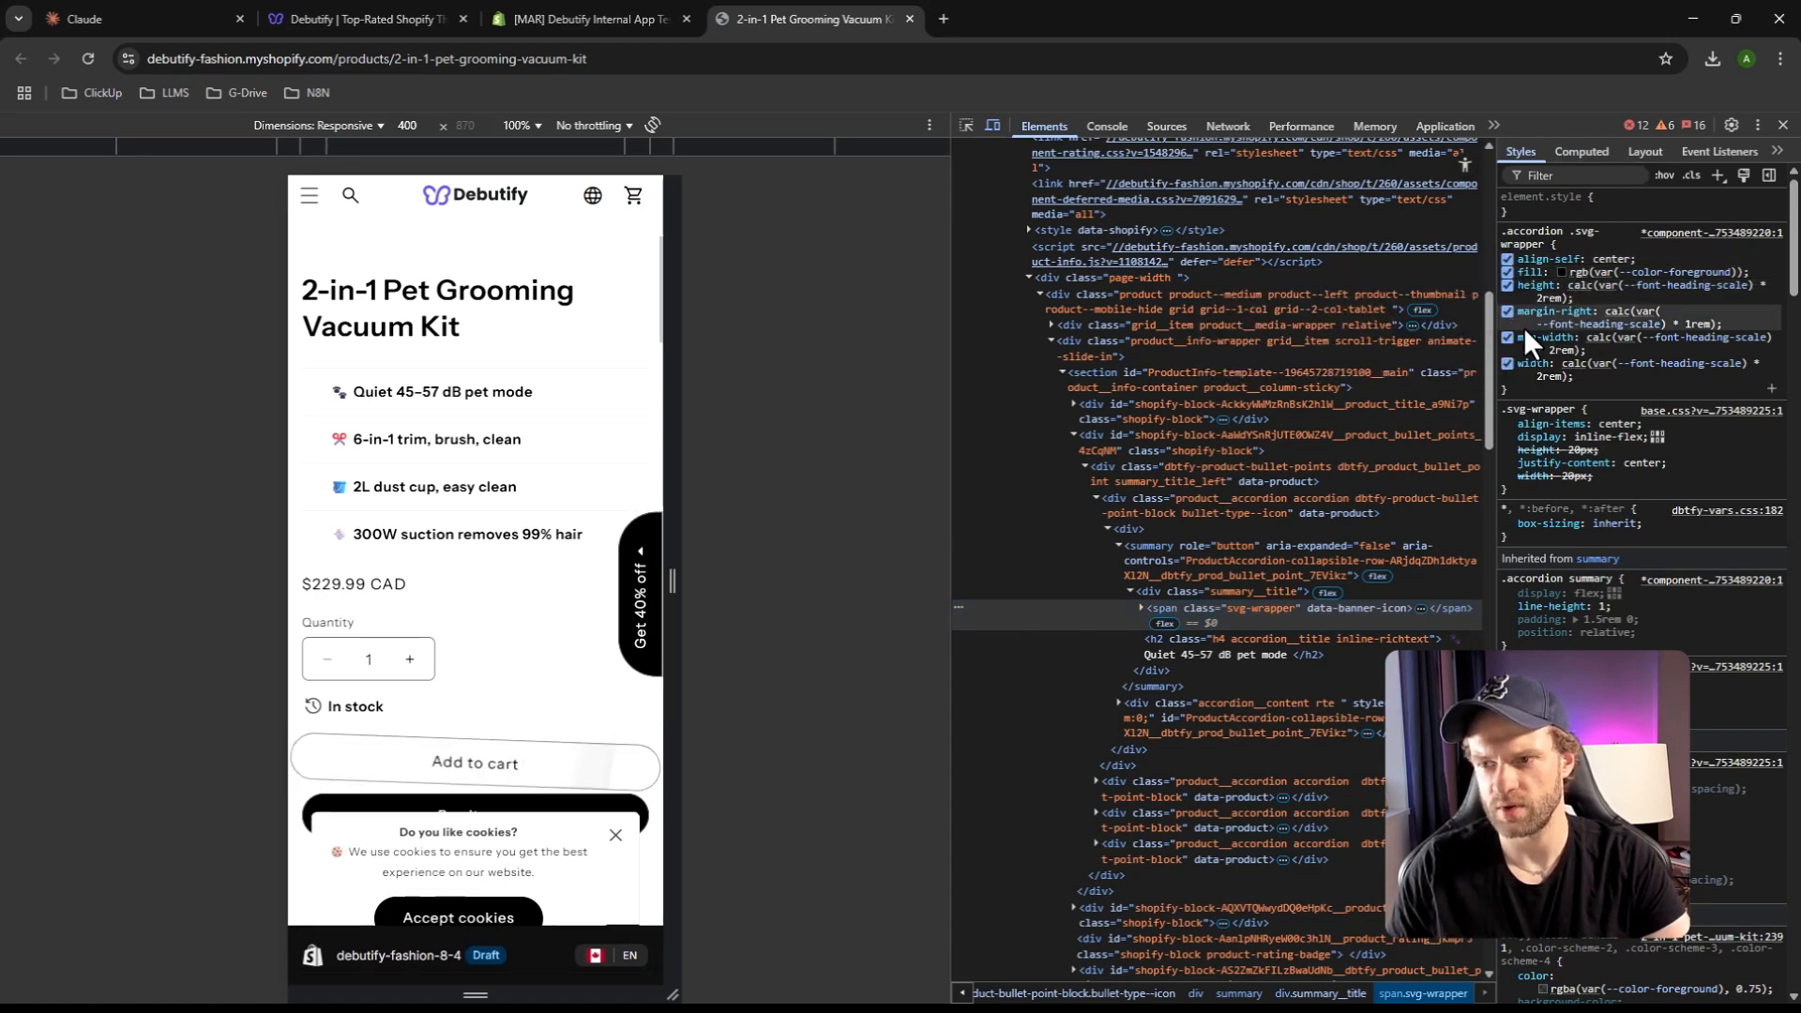
click(1506, 310)
click(1506, 311)
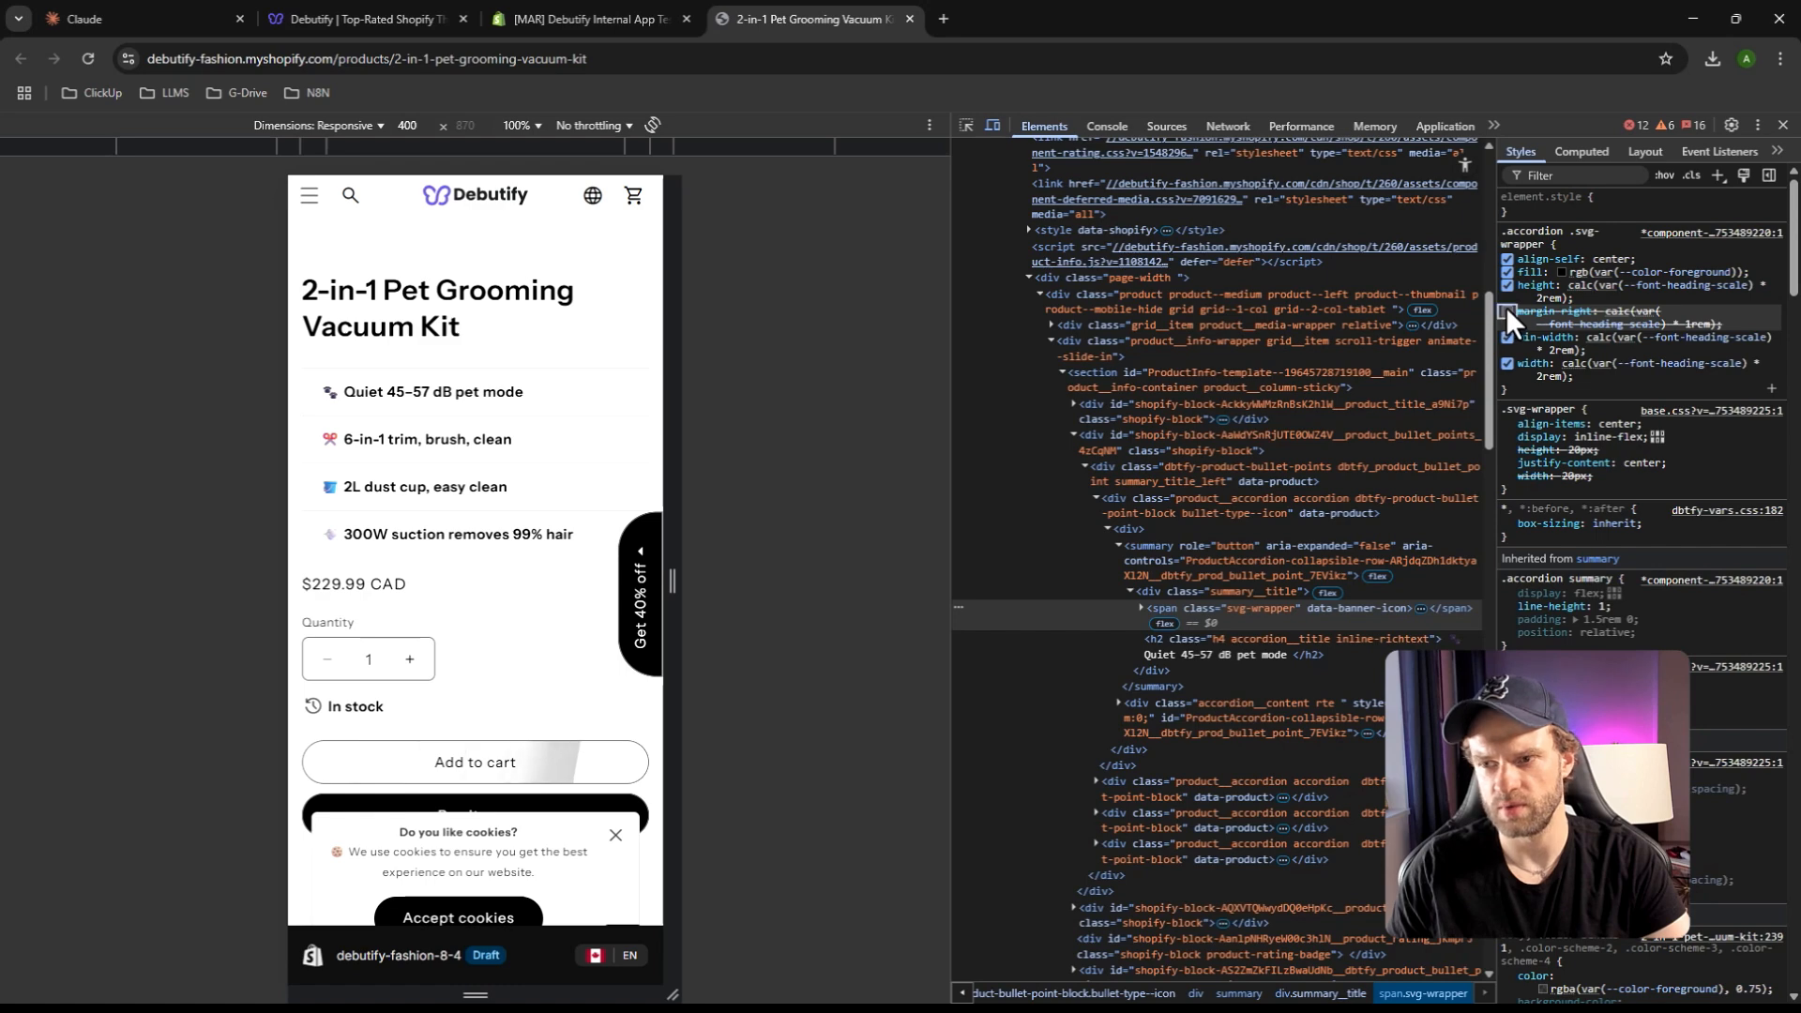
click(1507, 337)
click(1507, 337)
click(1506, 364)
click(1506, 364)
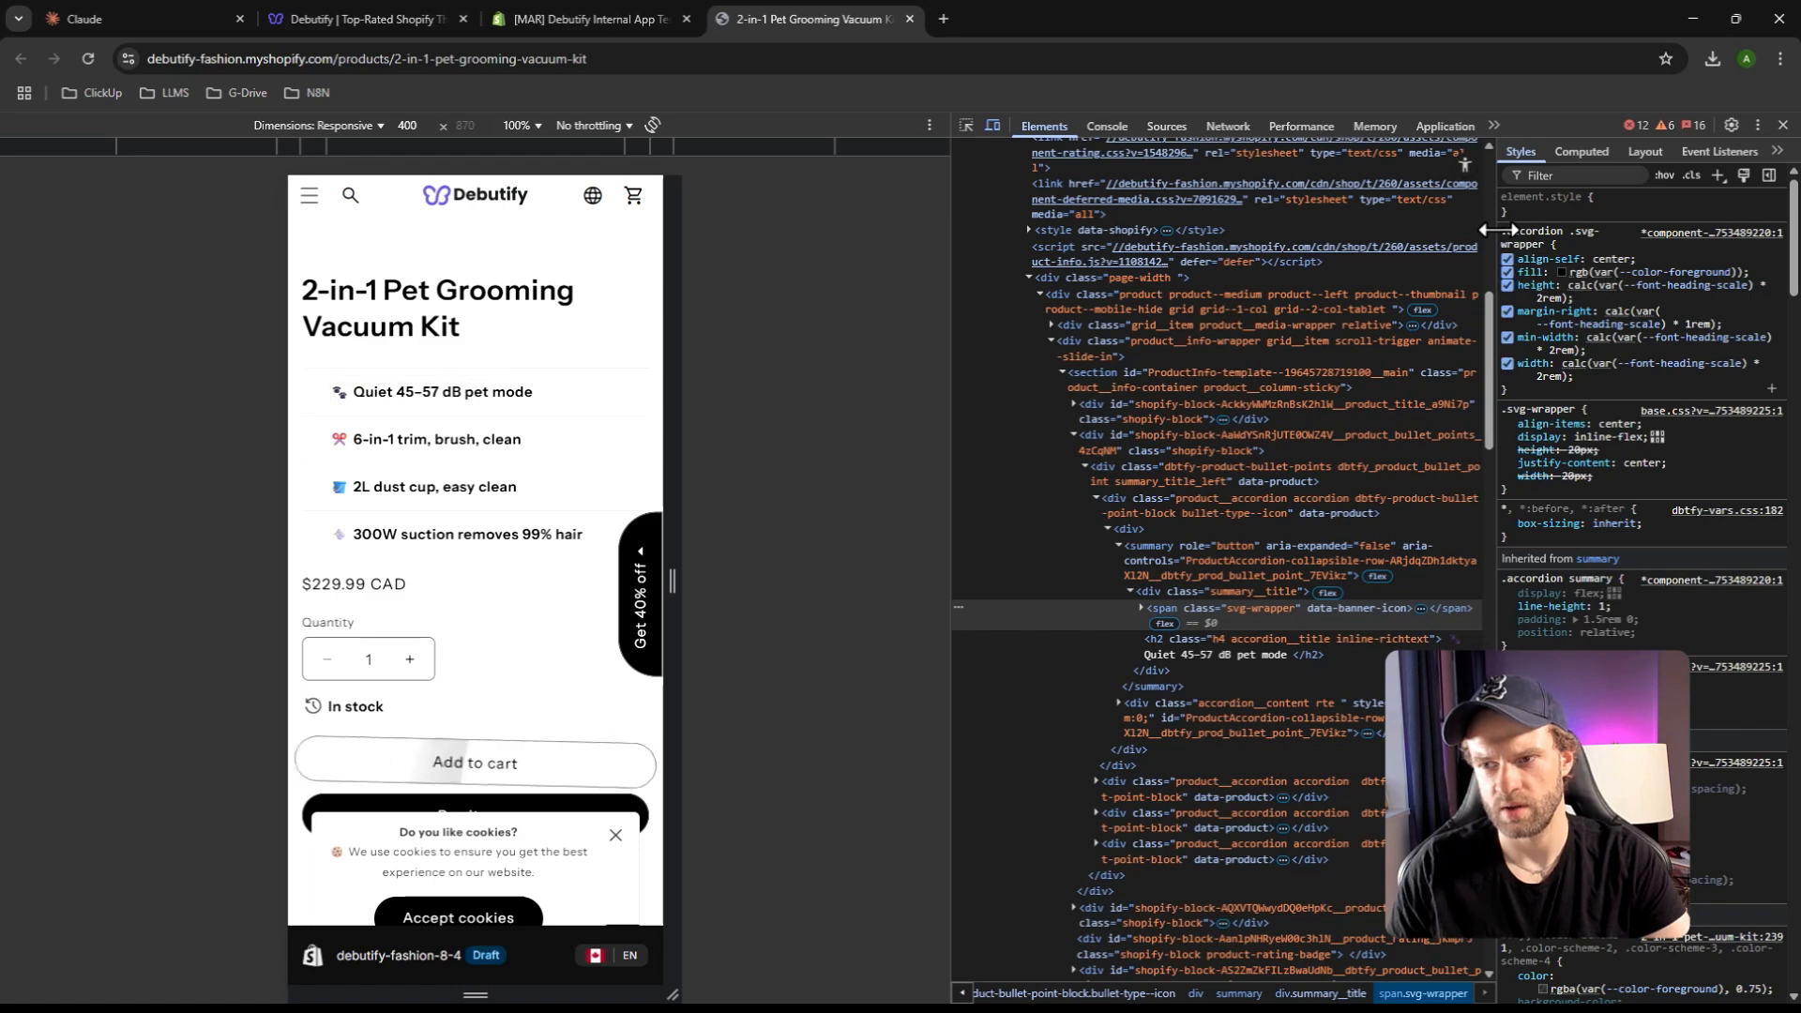
Copy the ".accordion .svg-wrapper" selector from the inspected styles
click(1538, 245)
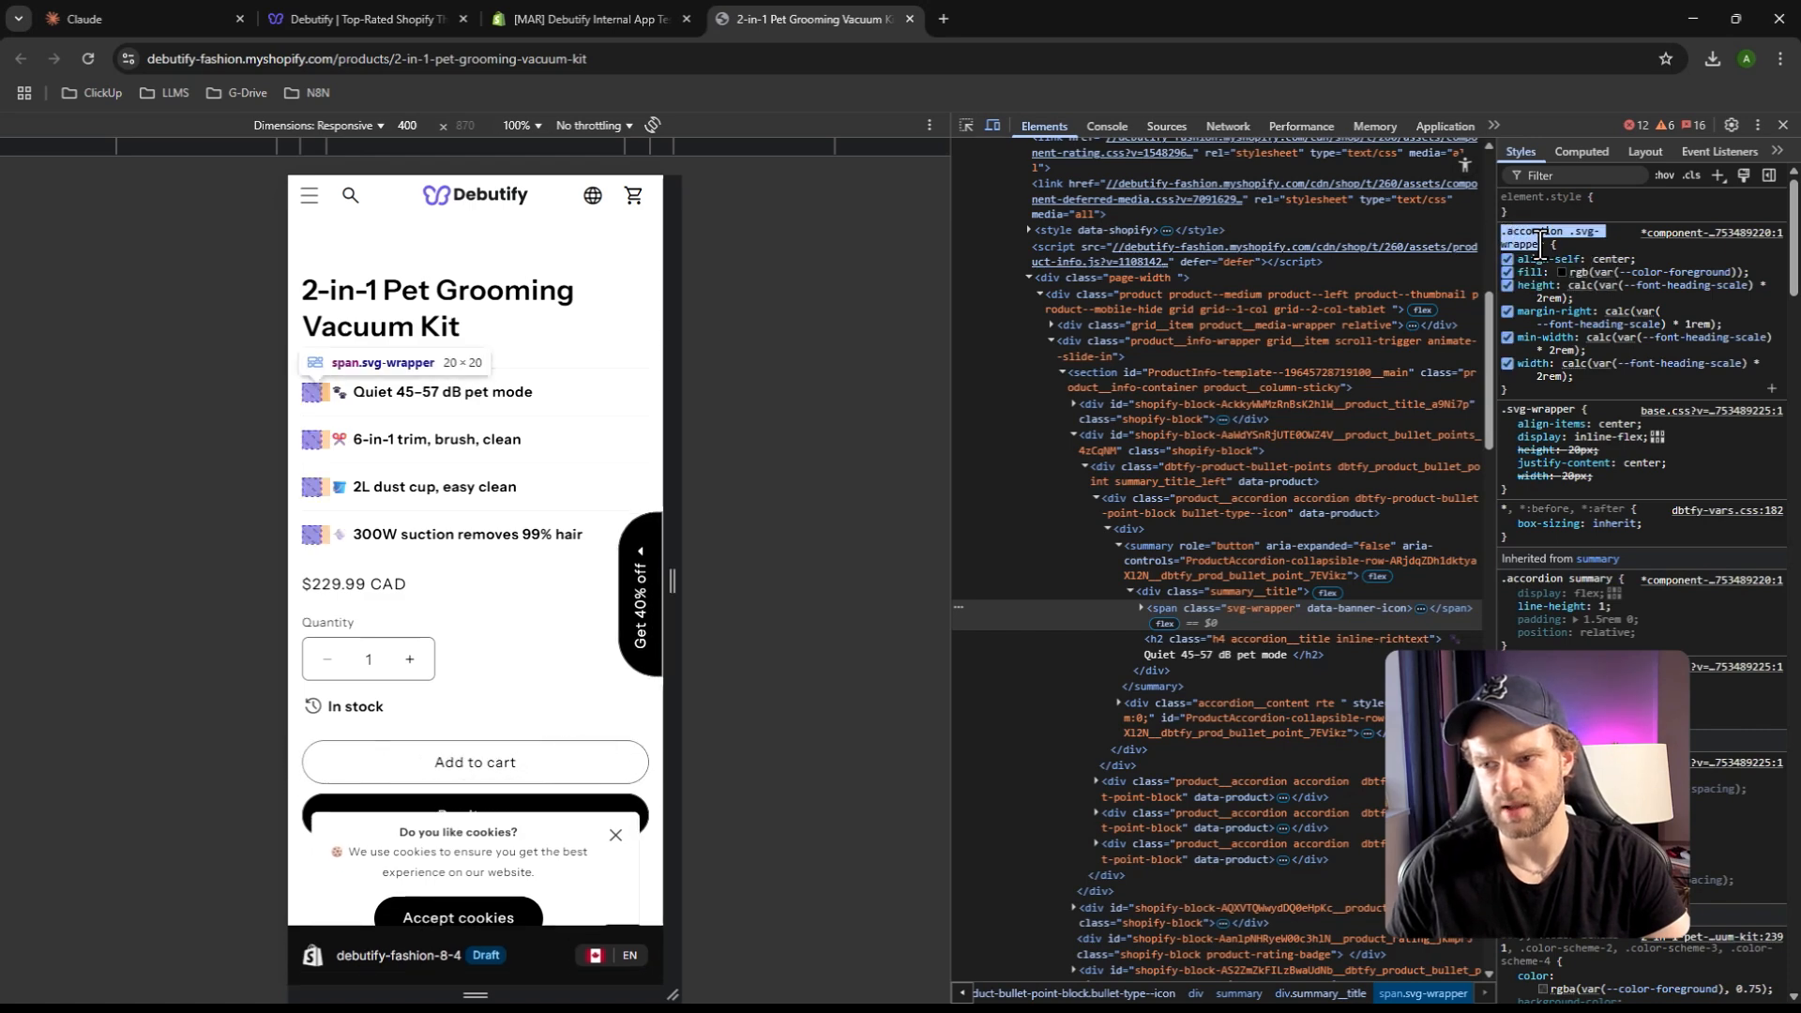
right_click(1527, 242)
click(1367, 329)
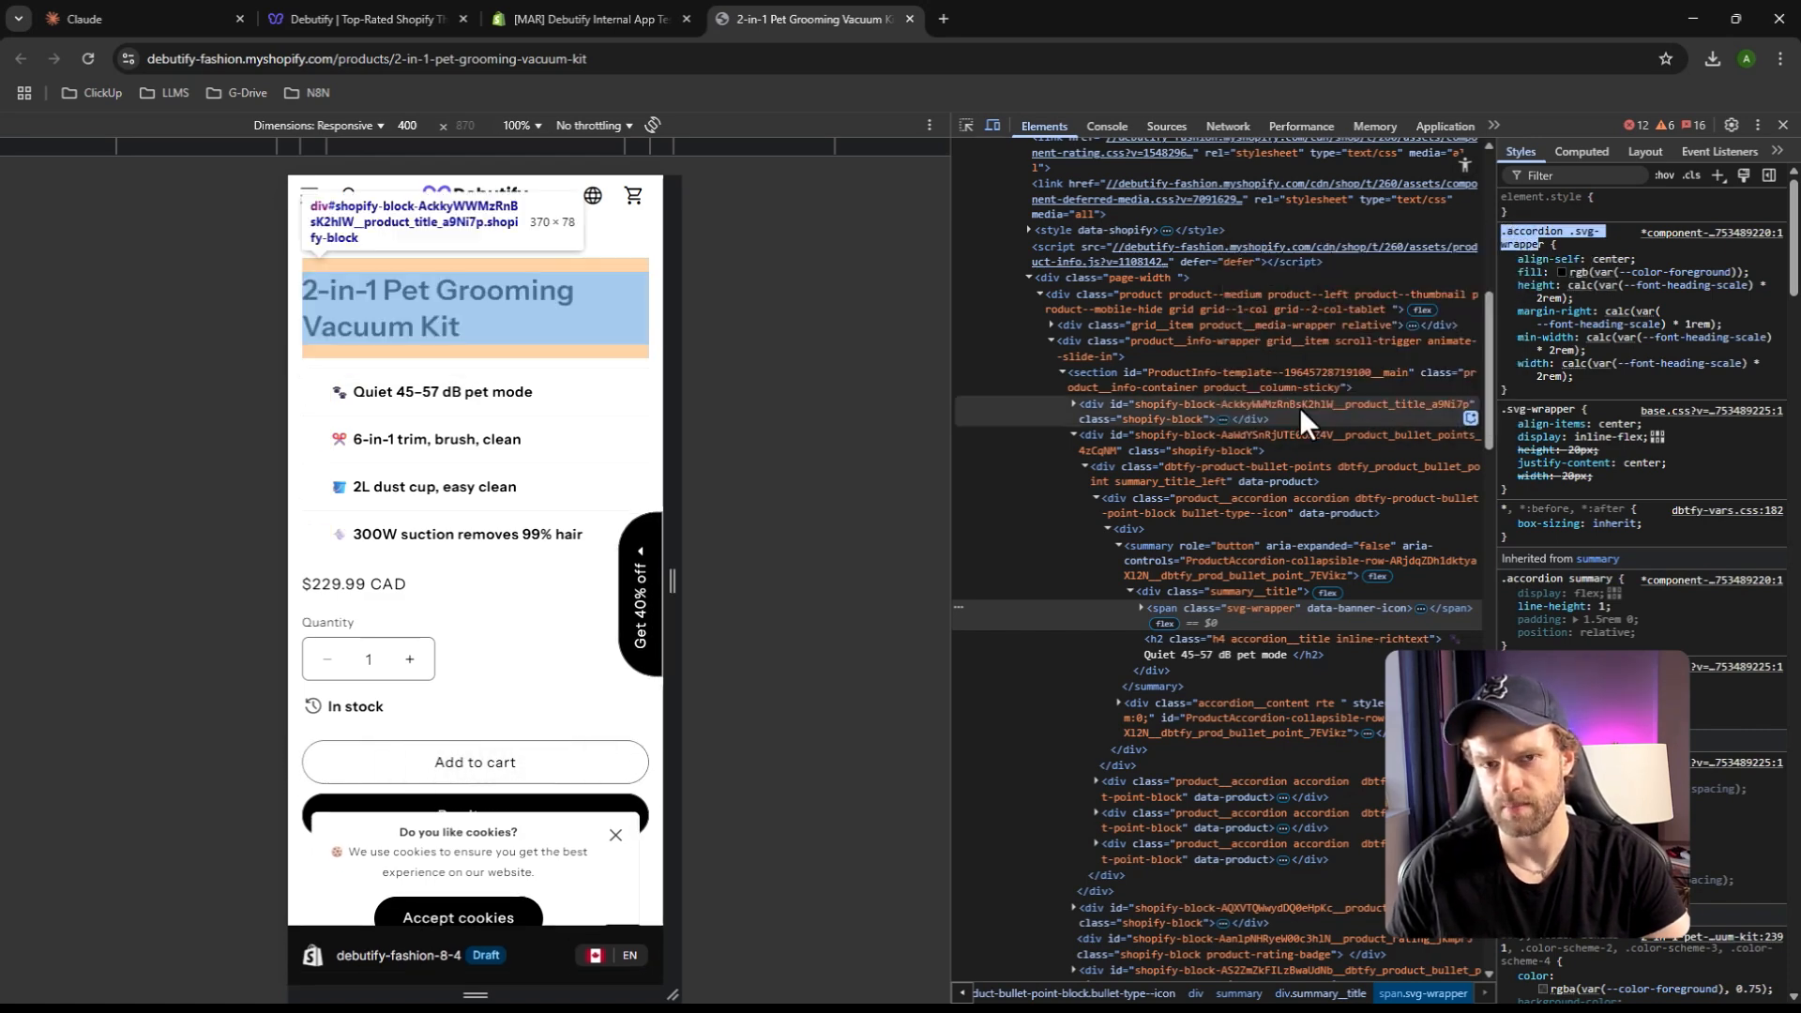
Return to the Shopify theme editor and start a Custom CSS rule in the theme settings with the copied selector ".accordion .svg-wrappe" and braces
click(557, 21)
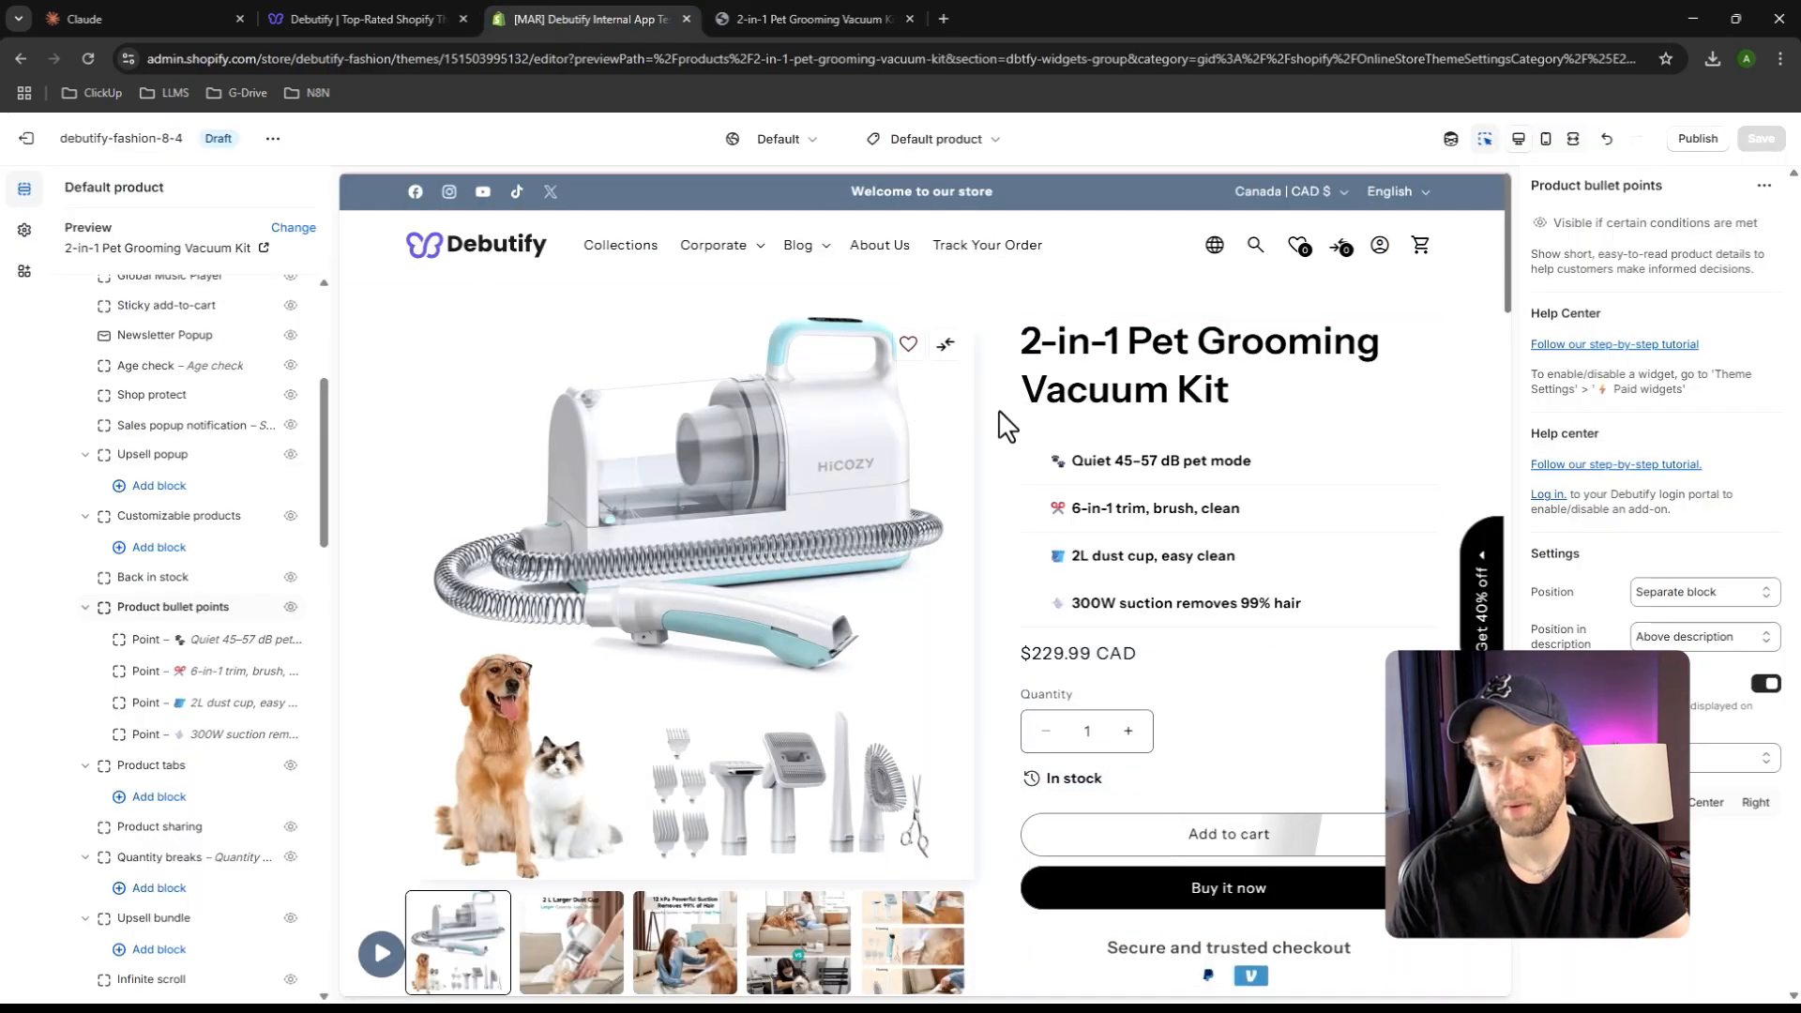
click(23, 230)
scroll(188, 750, down, 15)
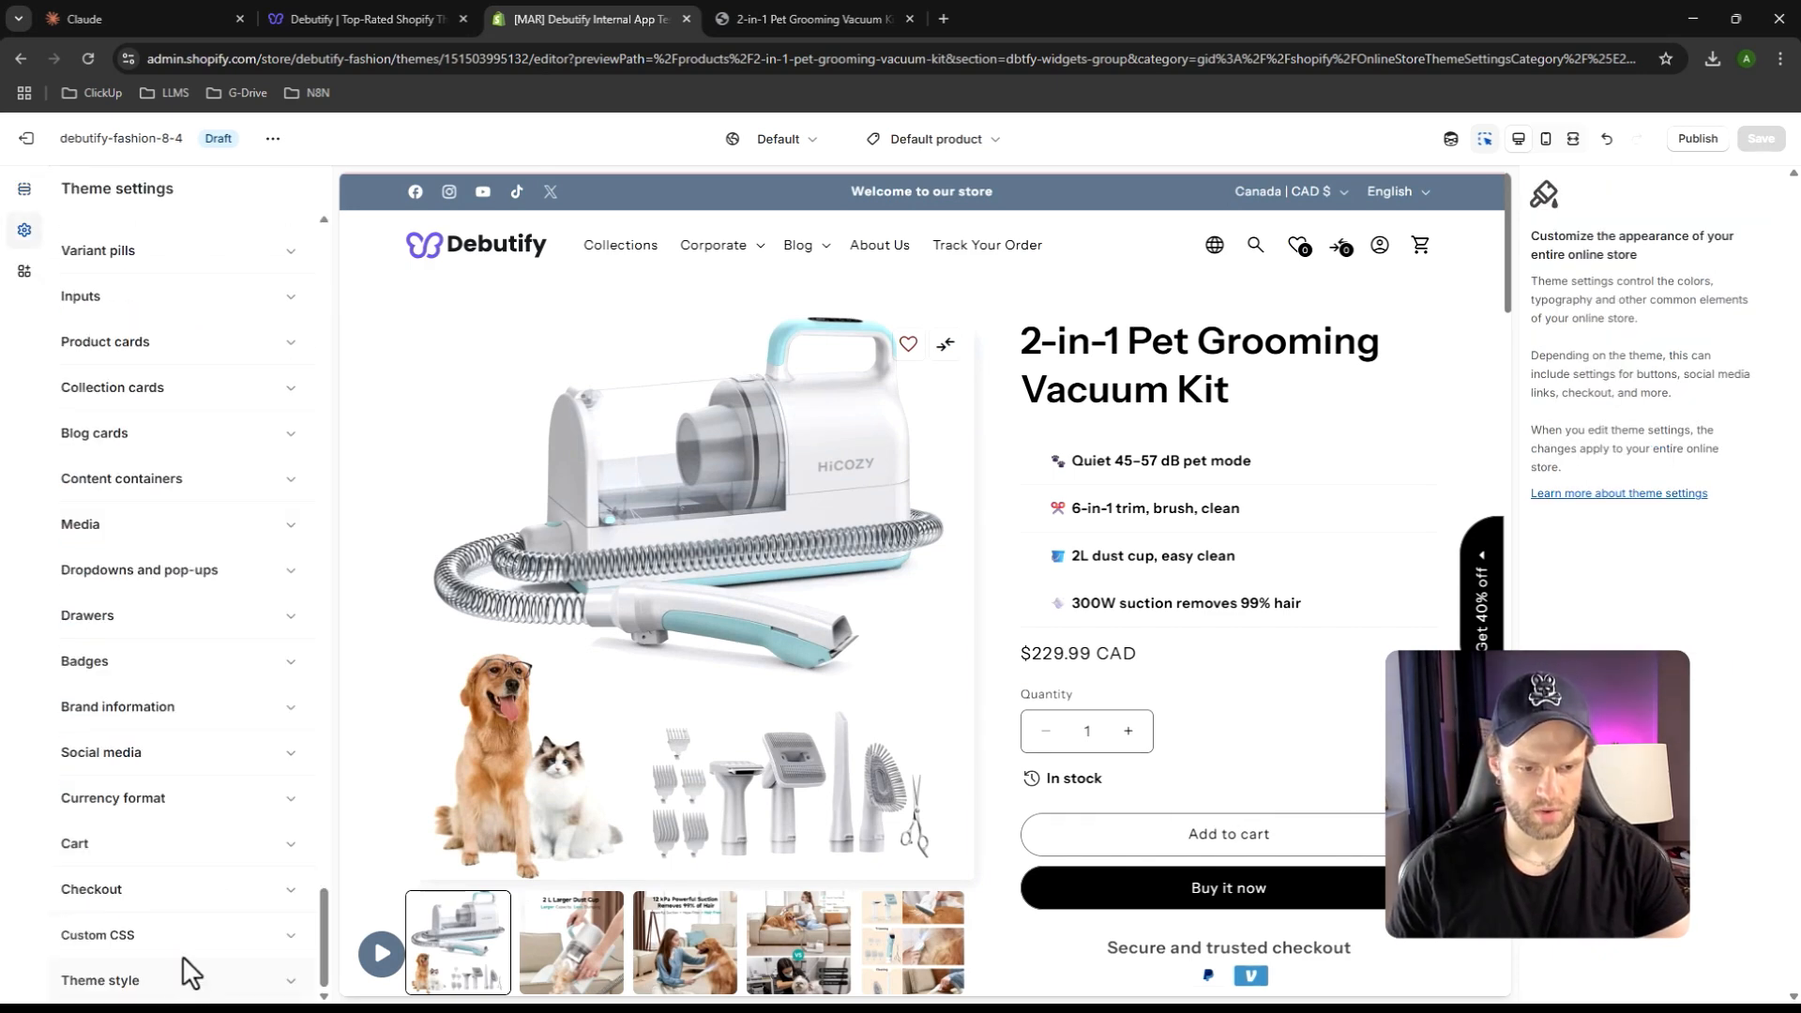
click(202, 935)
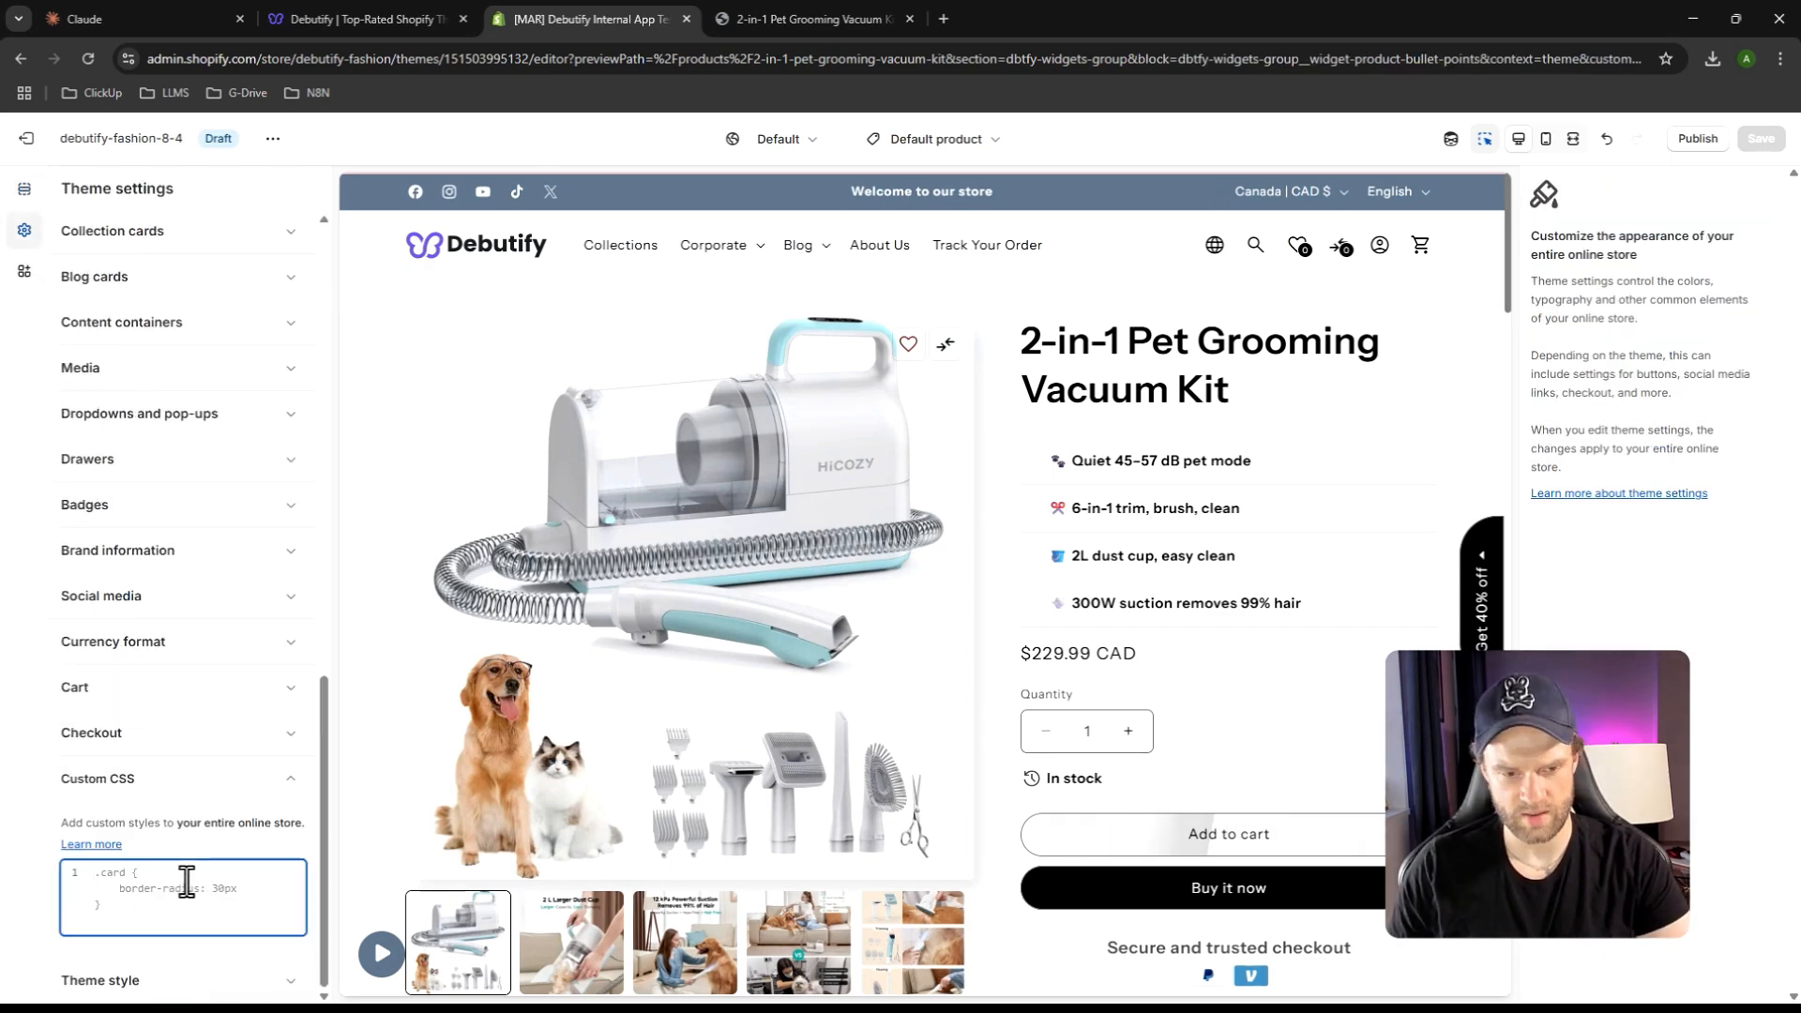
key(ctrl+v)
text({)
key(Return)
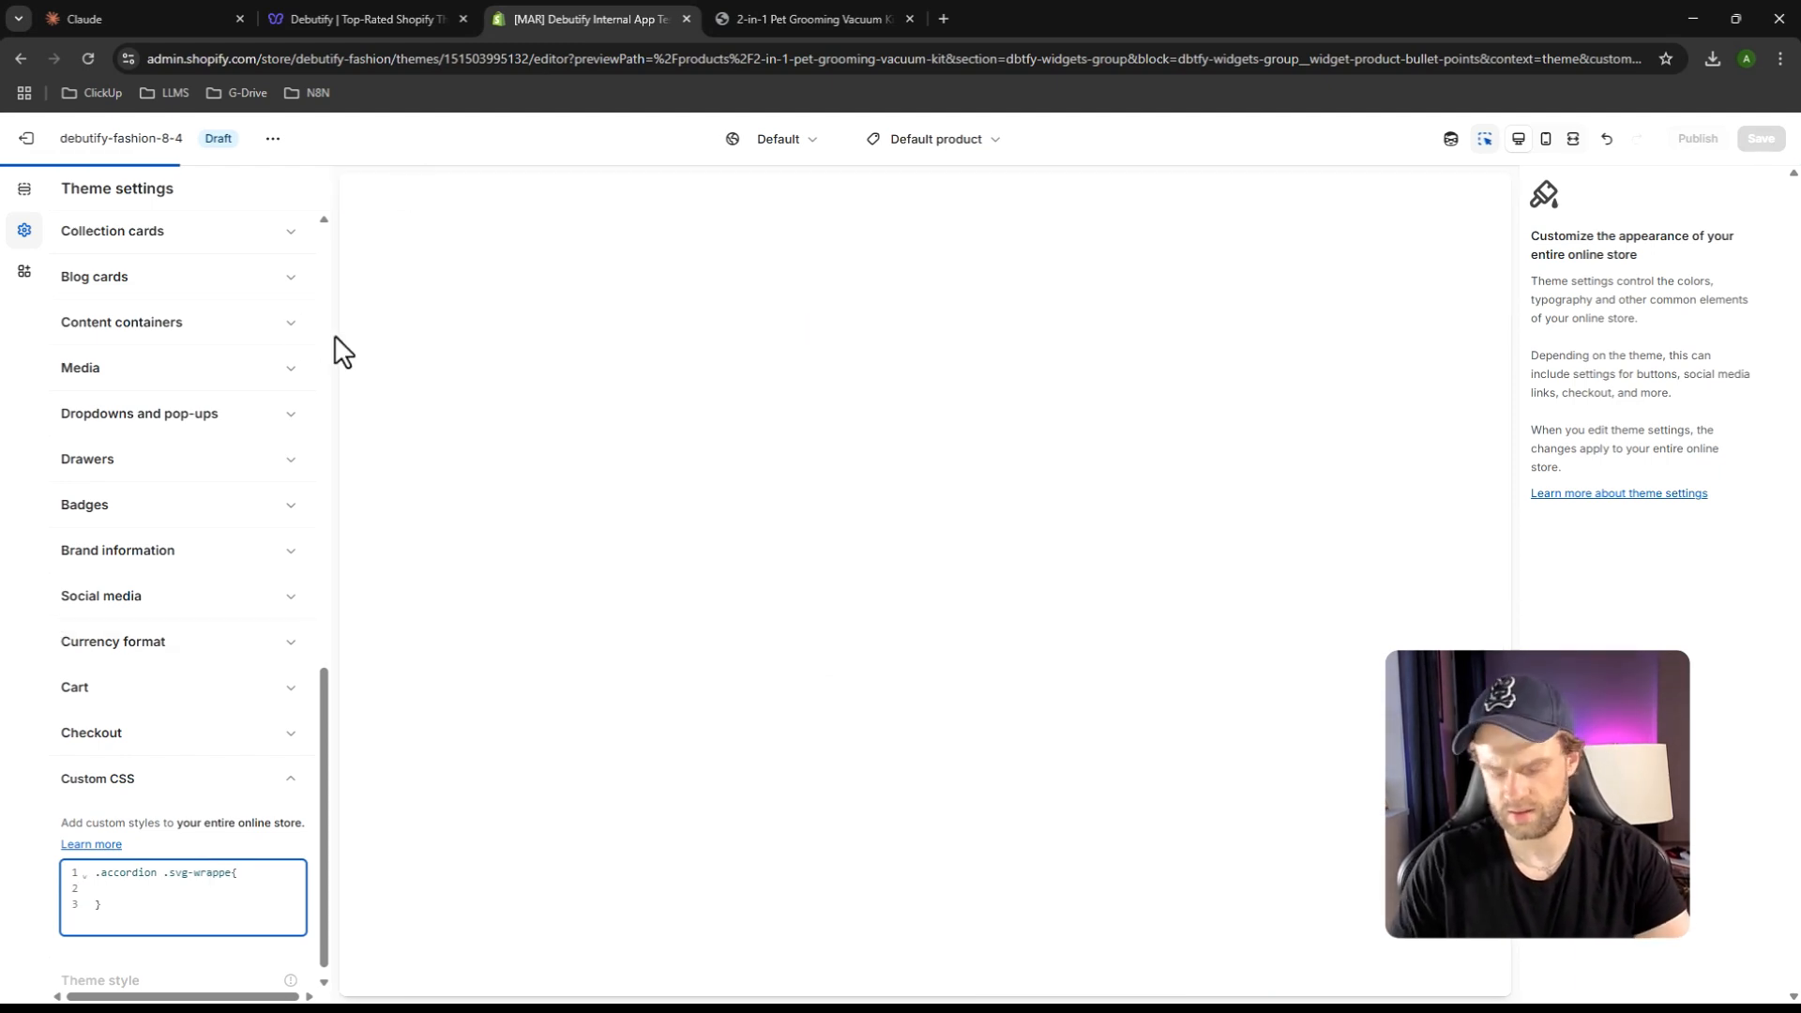
Select the ".svg-wrapper" selector in the inspected styles of the product page tab and return to the Shopify theme editor
click(774, 20)
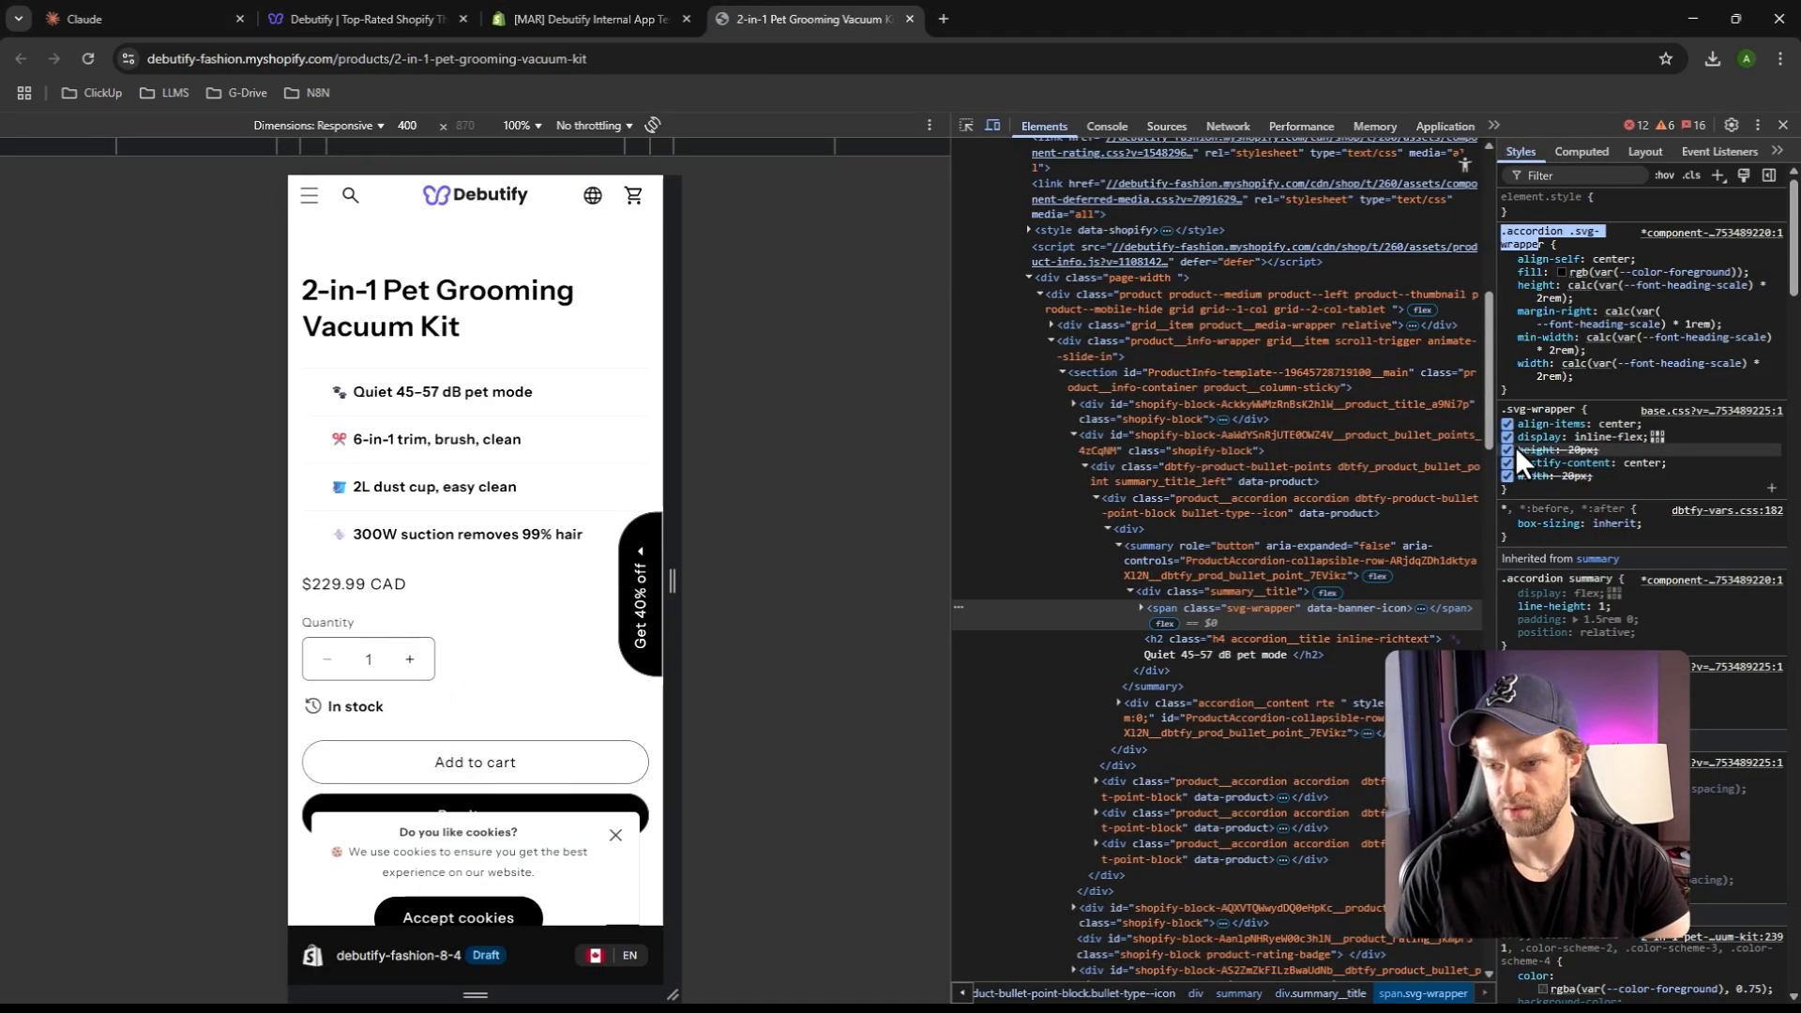
click(1538, 409)
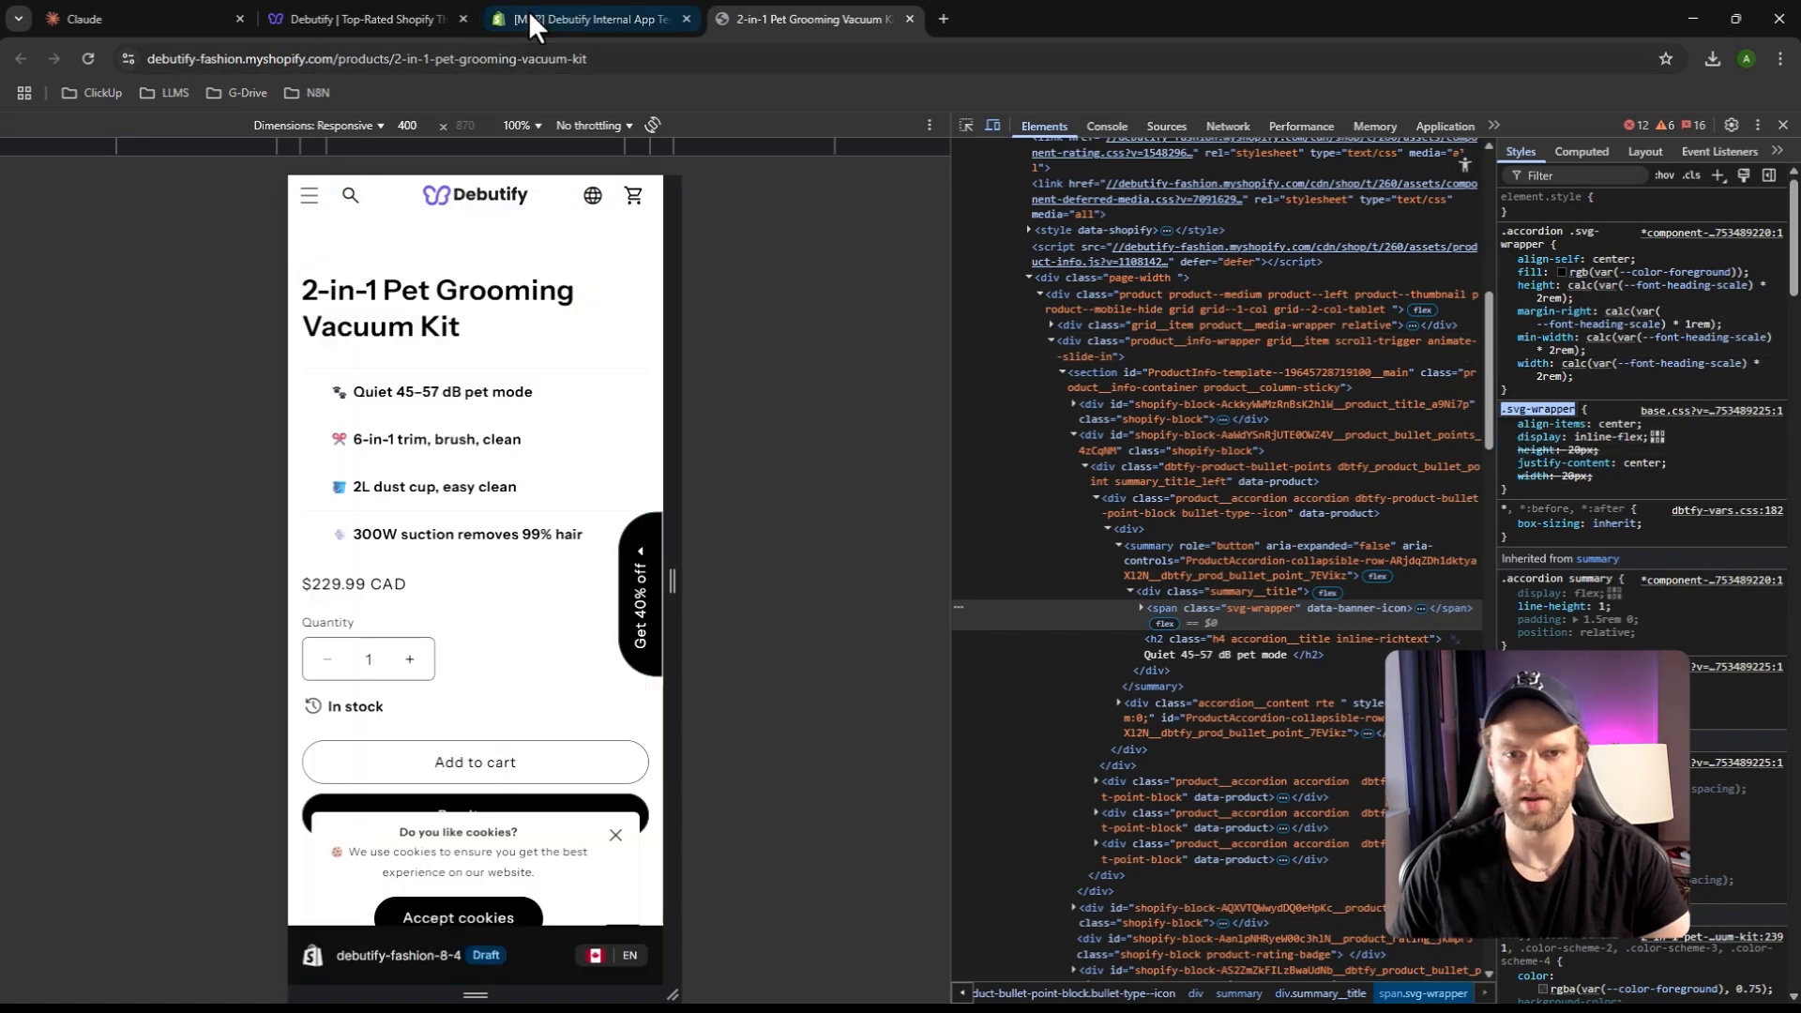
click(527, 19)
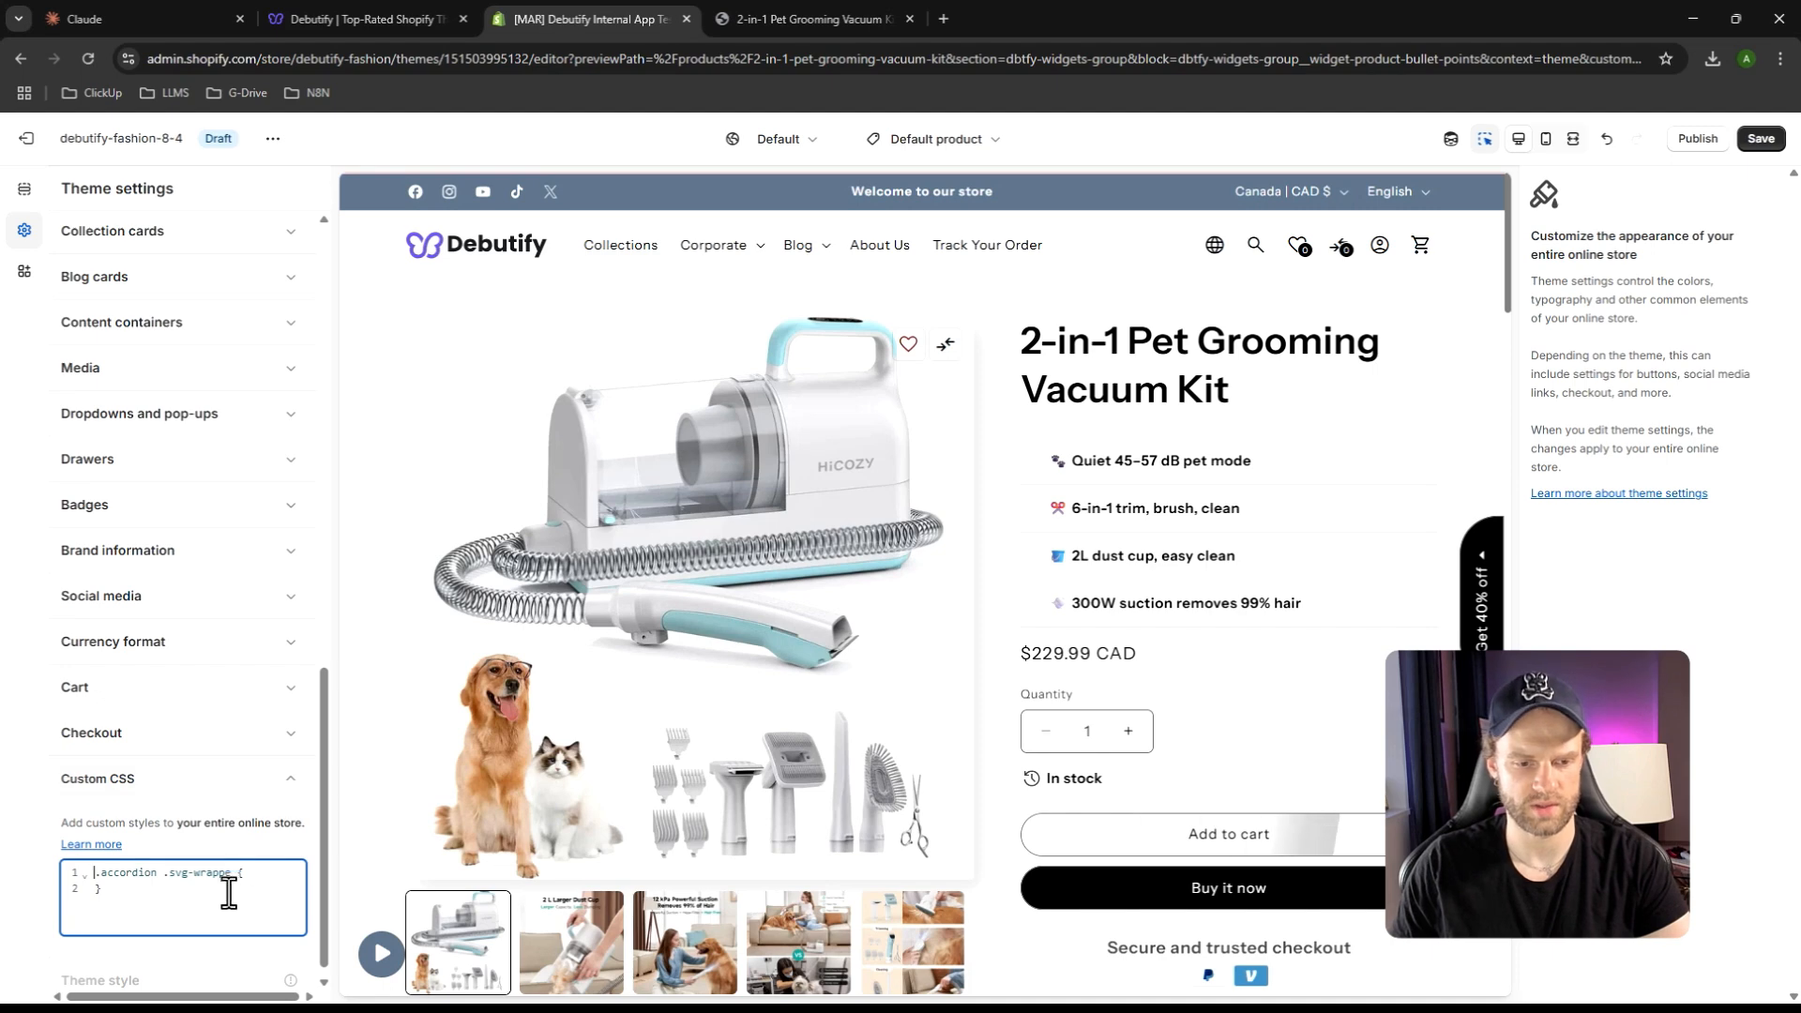
Add the declaration "margin-right: 0 !important;" to the ".accordion .svg-wrappe" rule in the Custom CSS and apply it
key(Return)
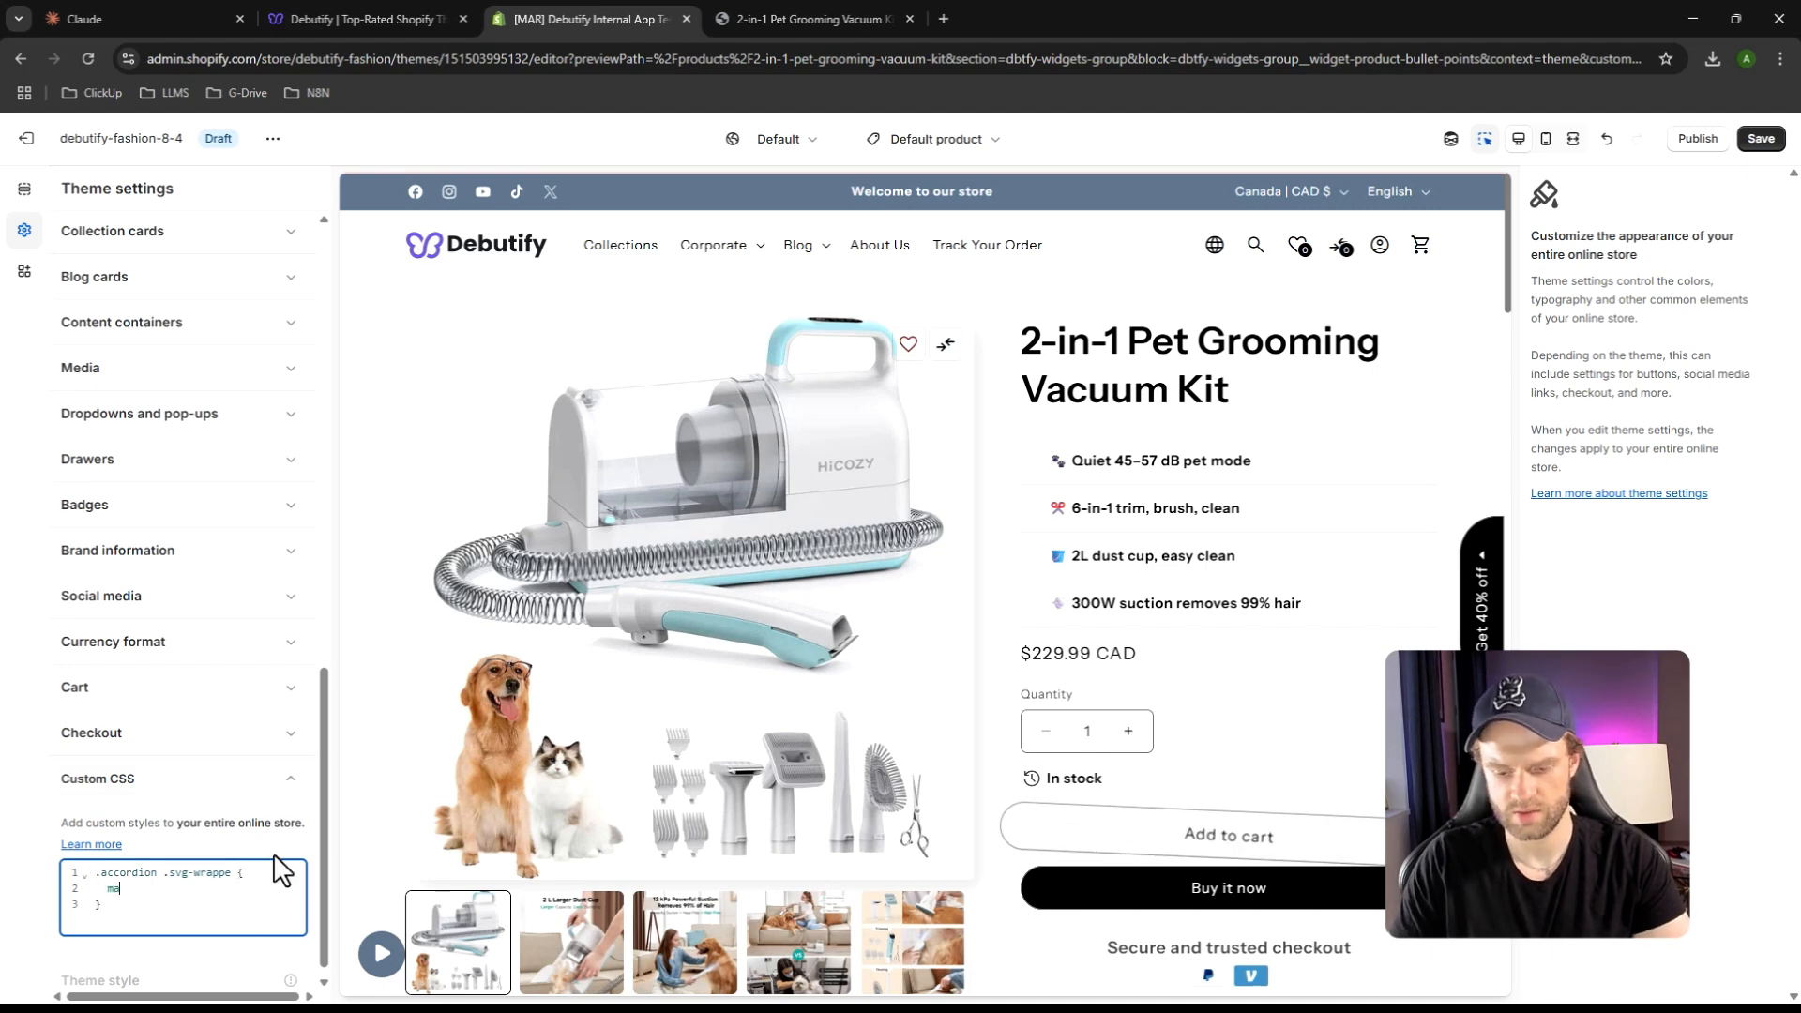
text(marging)
key(BackSpace)
text(-r)
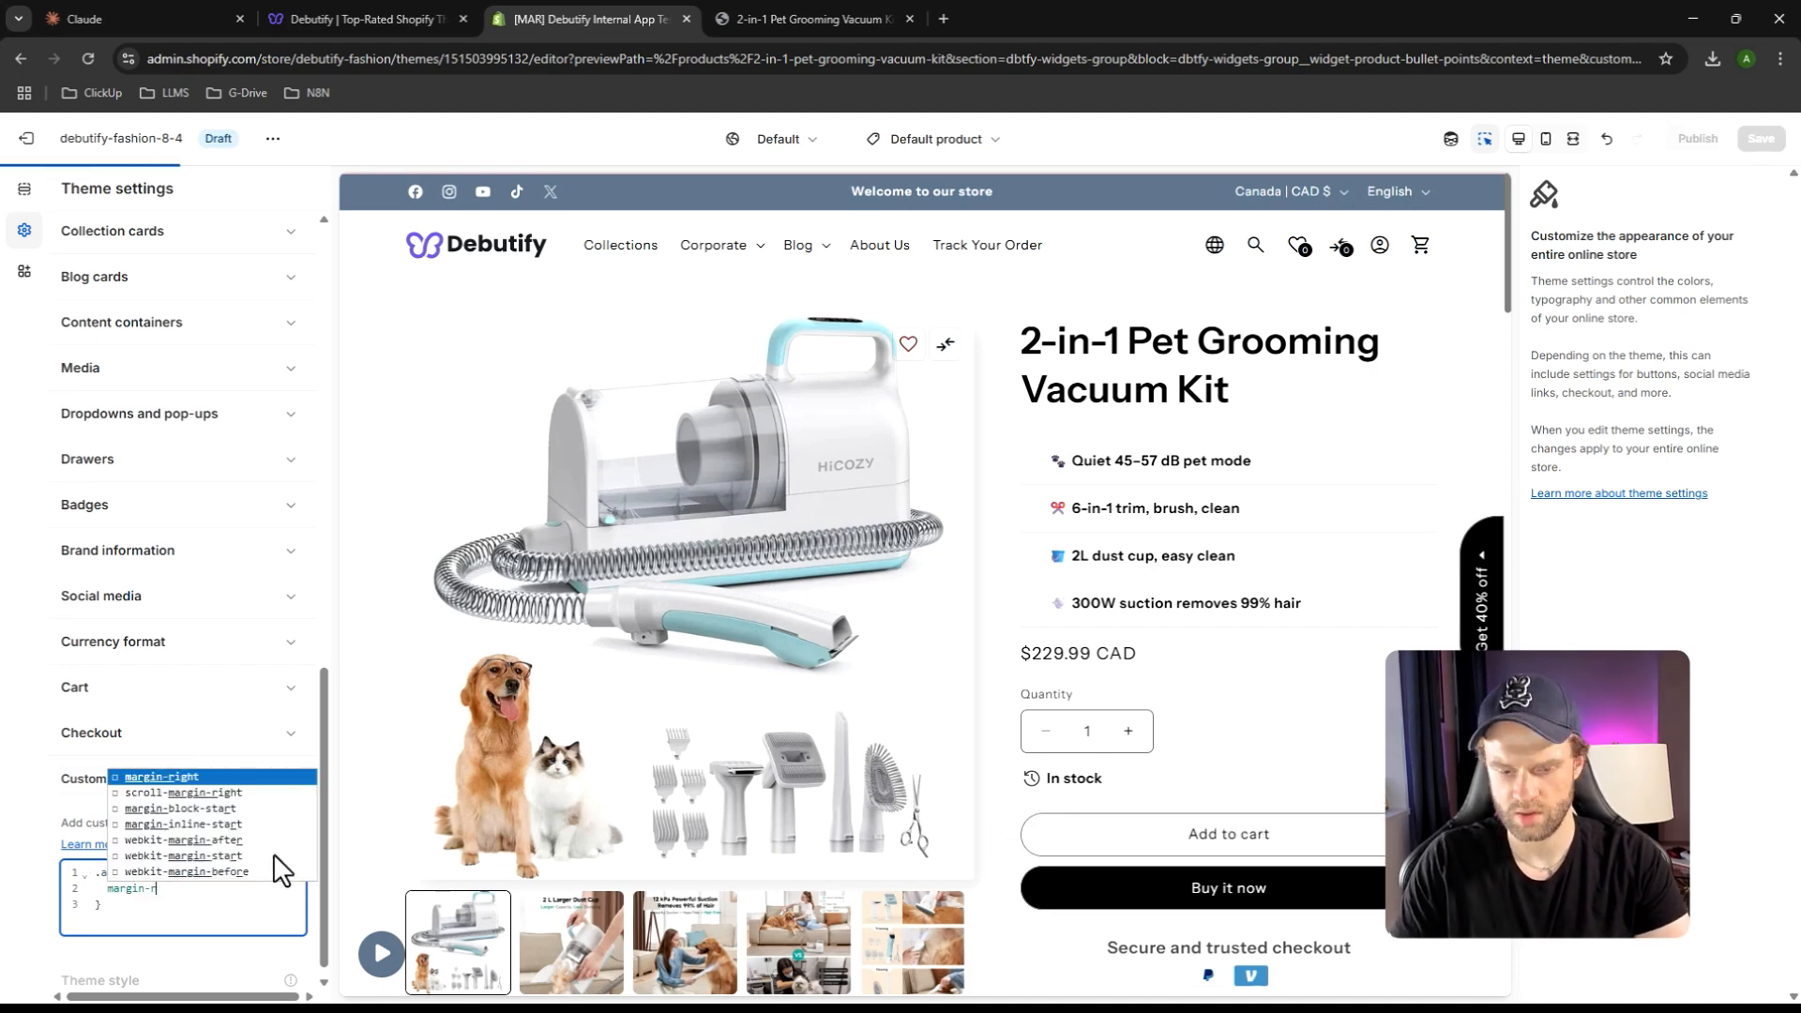
key(Return)
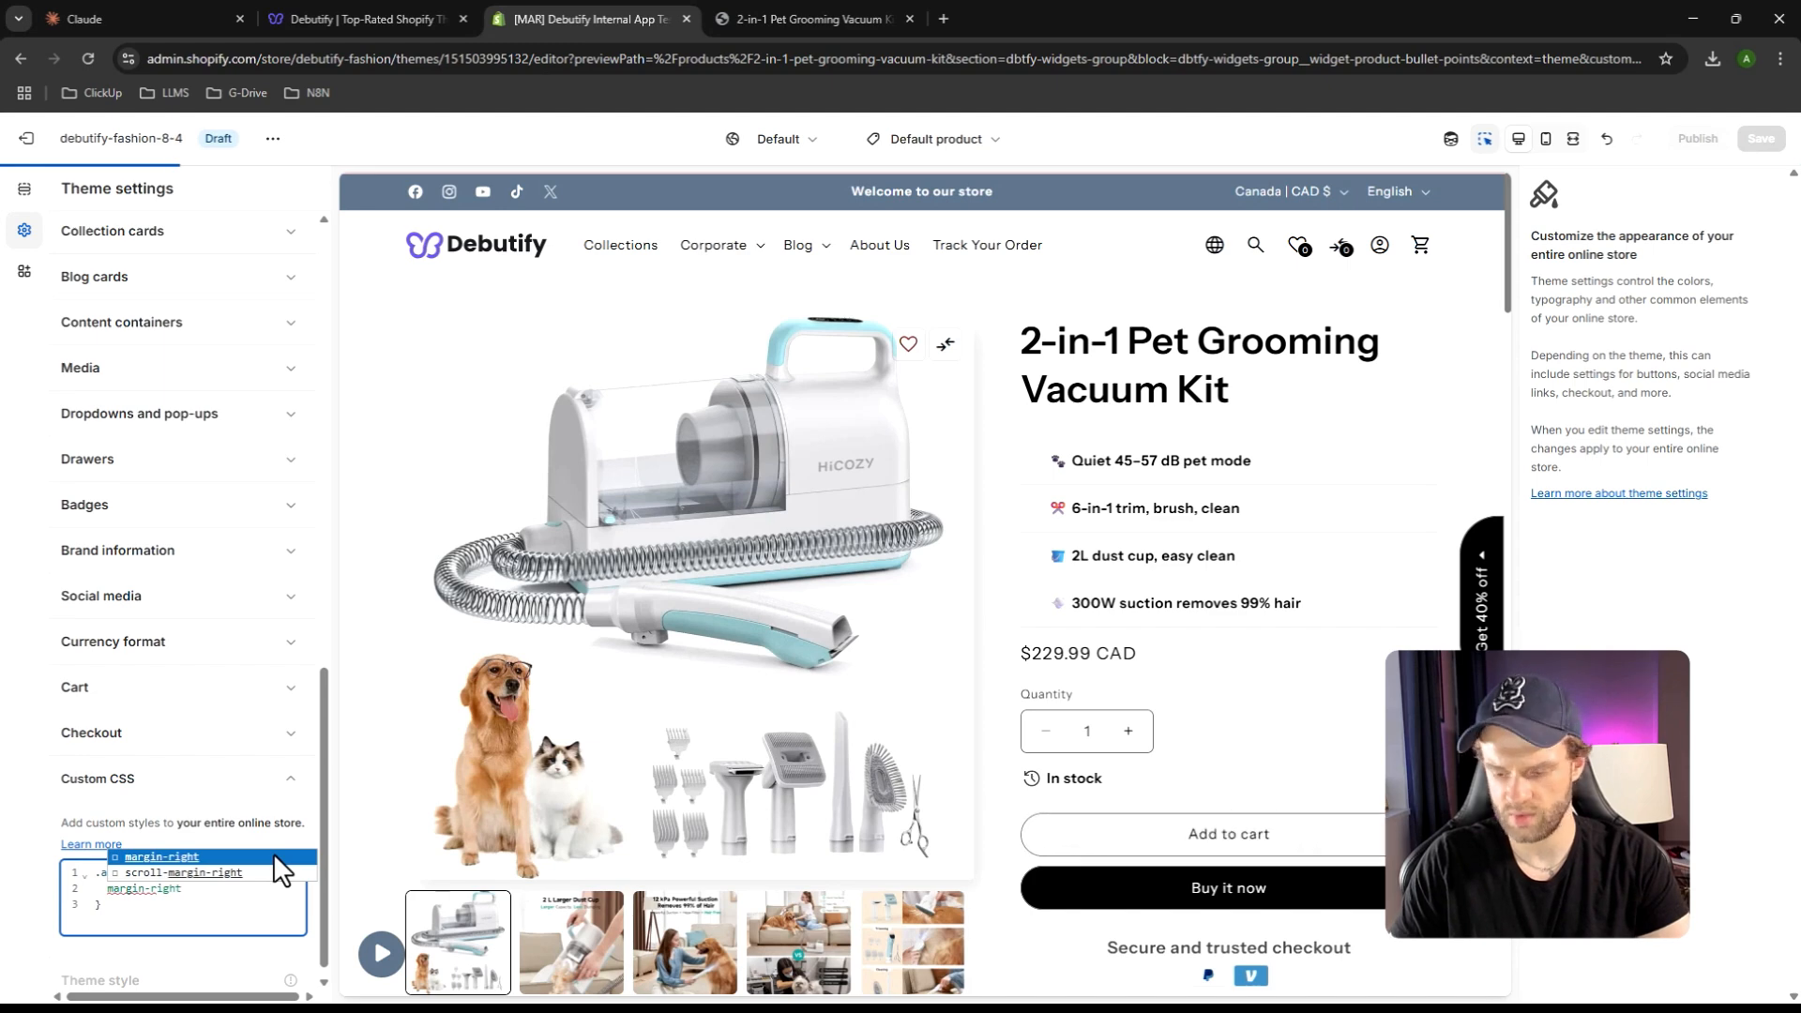
text(0!imp)
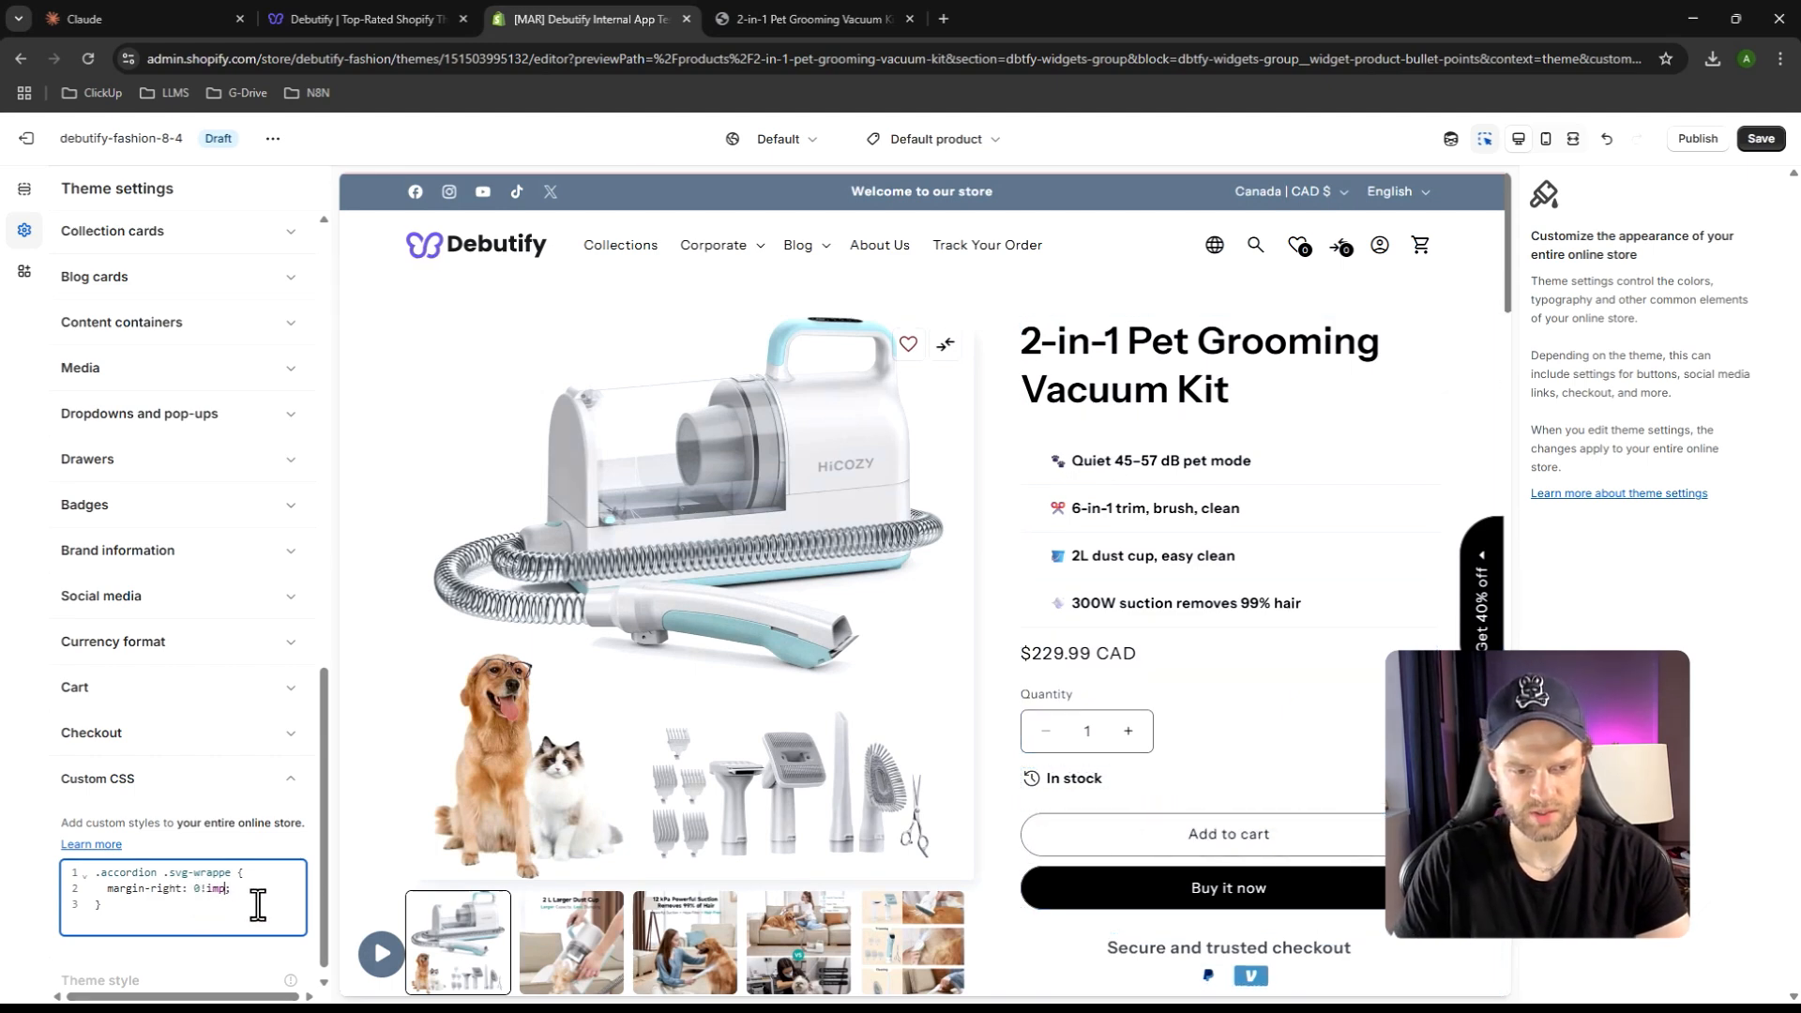
text(ant)
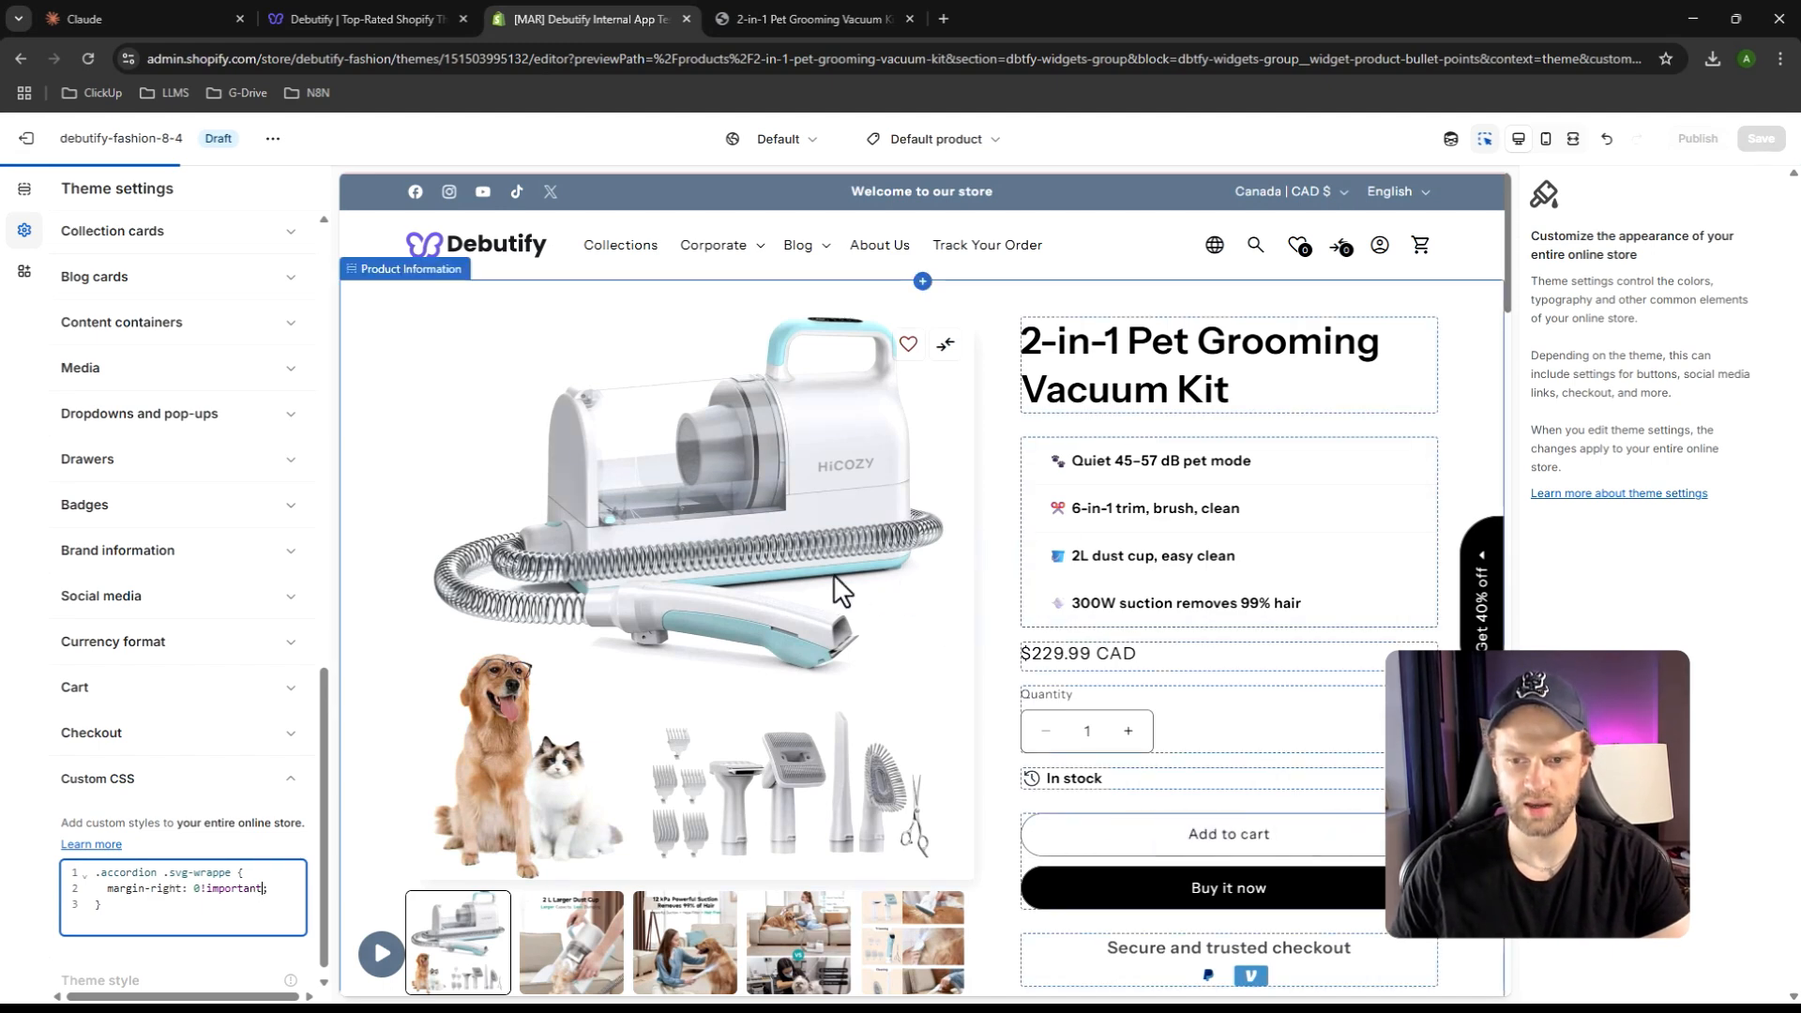
click(38, 899)
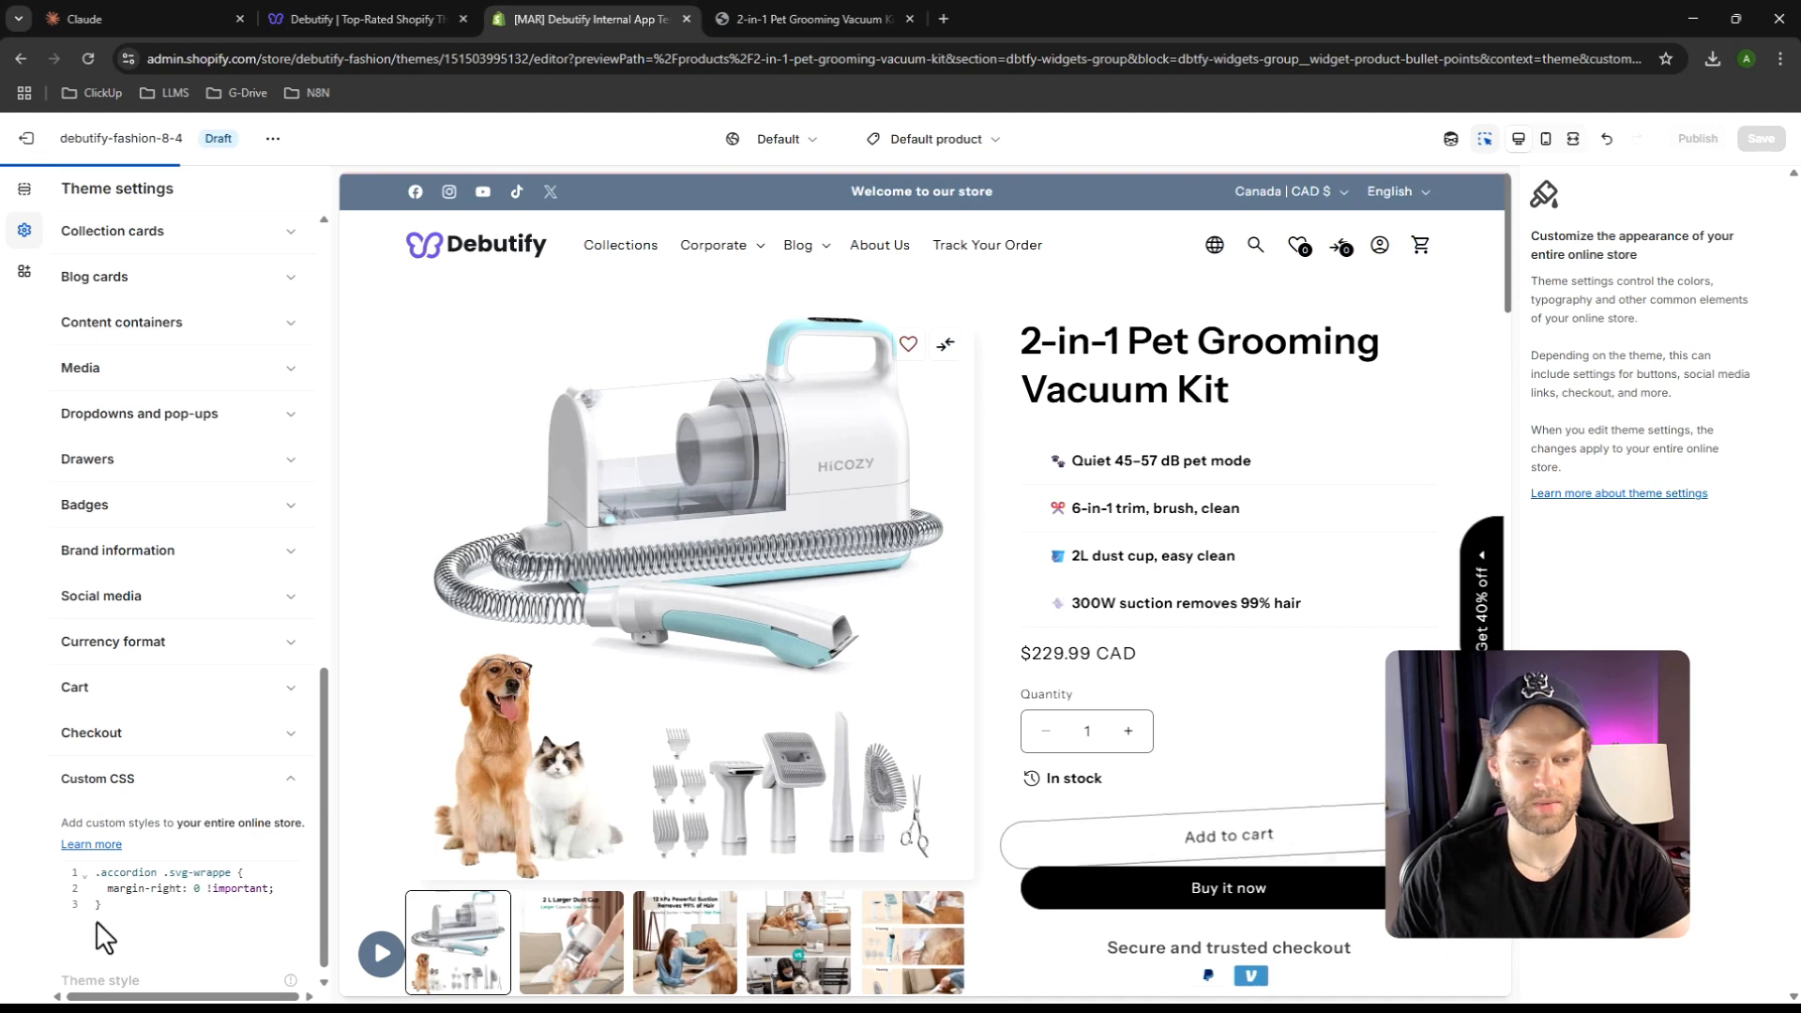
Remove the entire ".accordion .svg-wrappe" rule from the theme settings' Custom CSS
drag(95, 920, 83, 875)
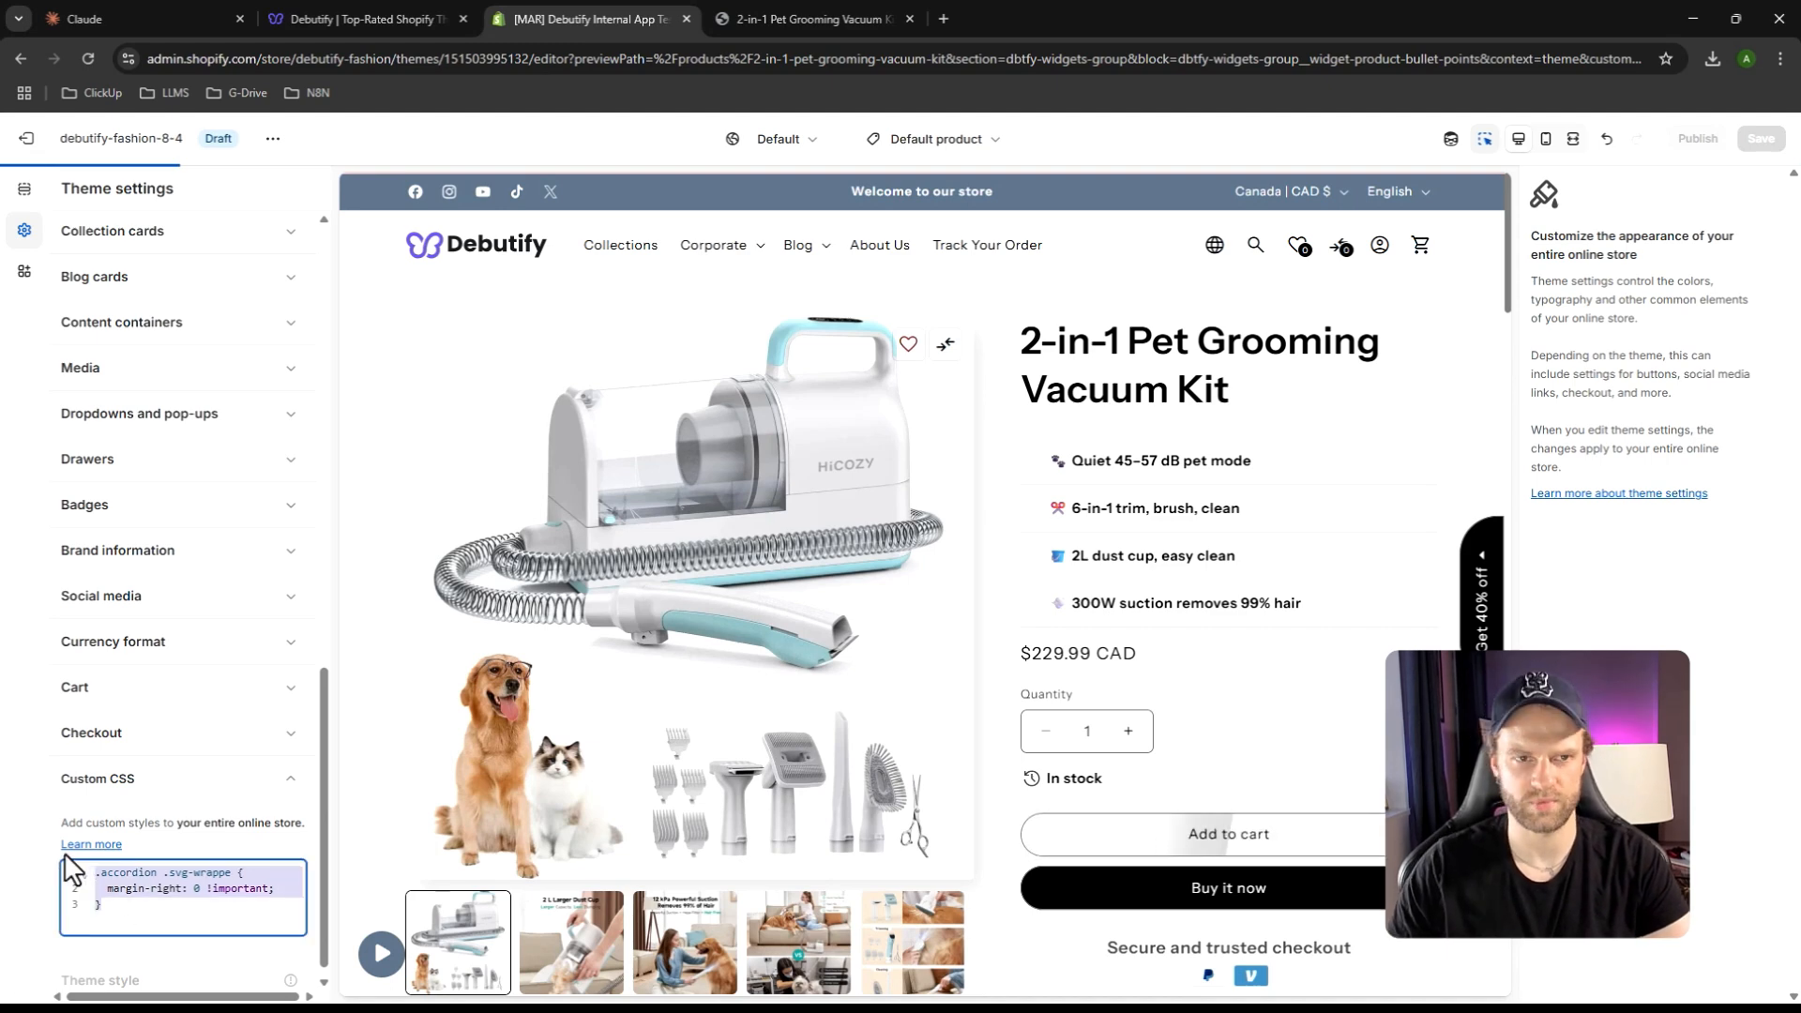
key(ctrl+v)
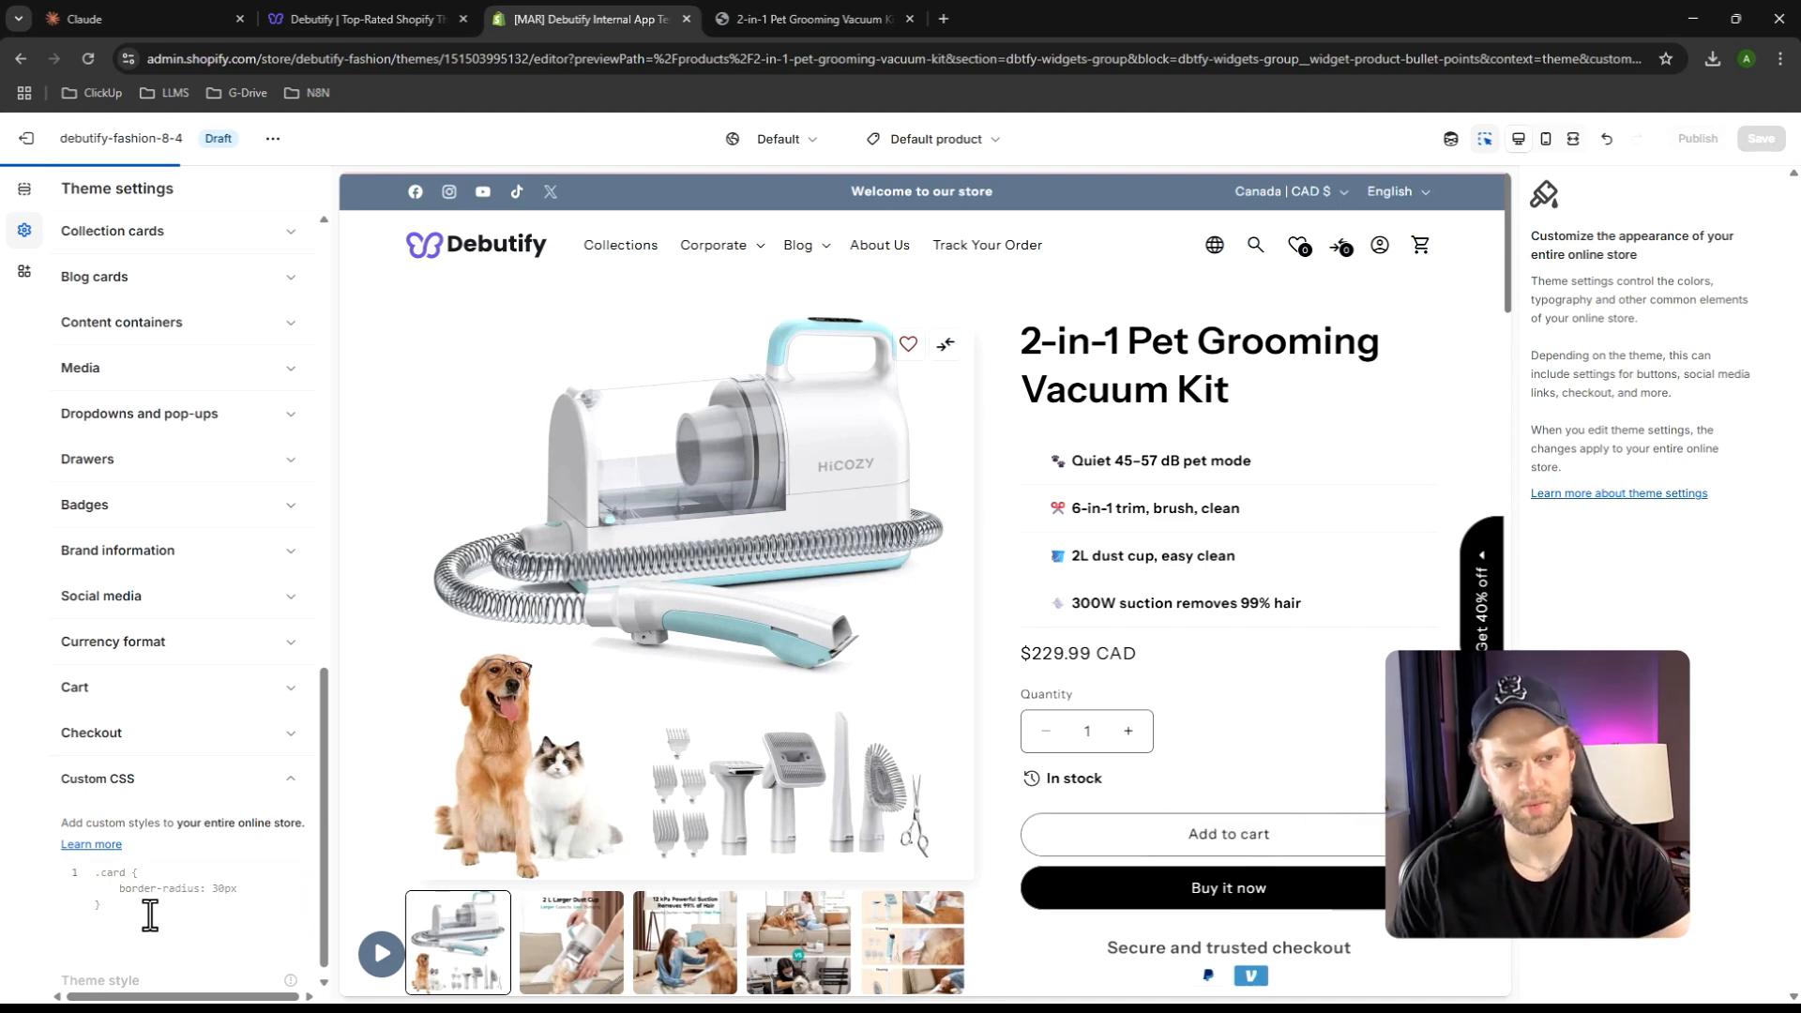
Add a custom CSS rule for .accordion .svg-wrapper that sets margin-right to 0 !important
click(66, 892)
key(ctrl+v)
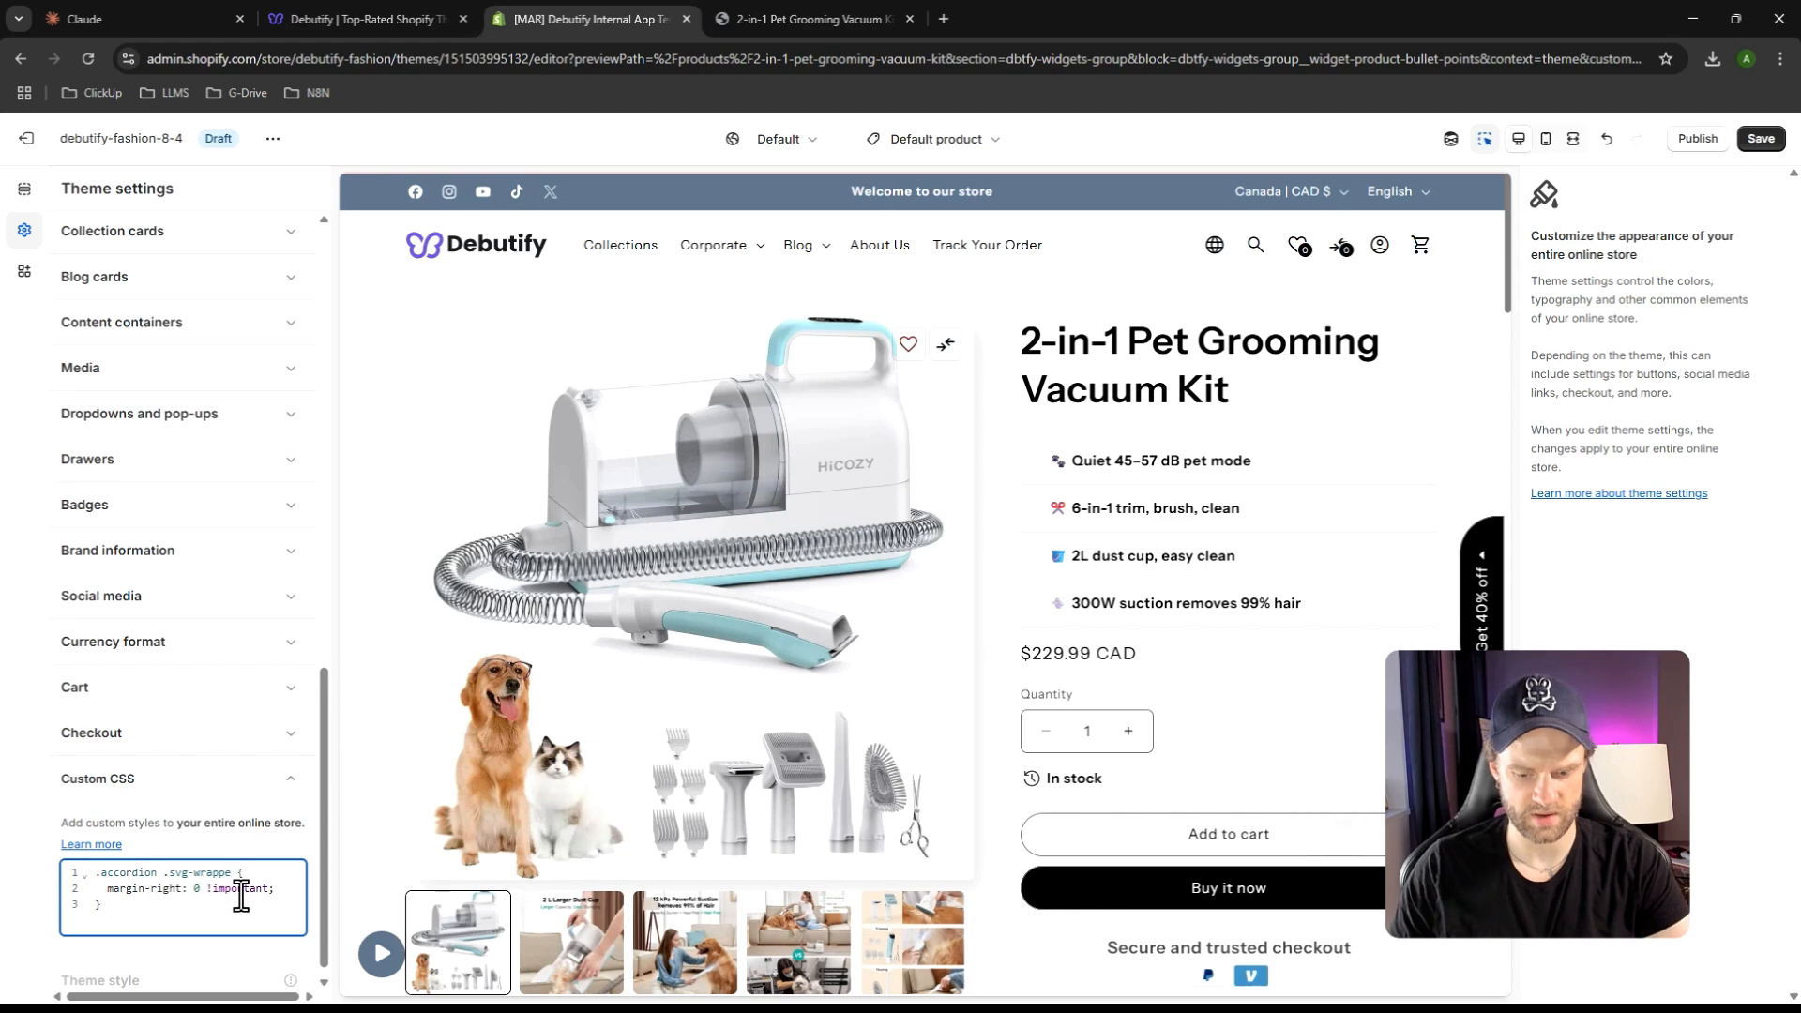
key(ctrl+s)
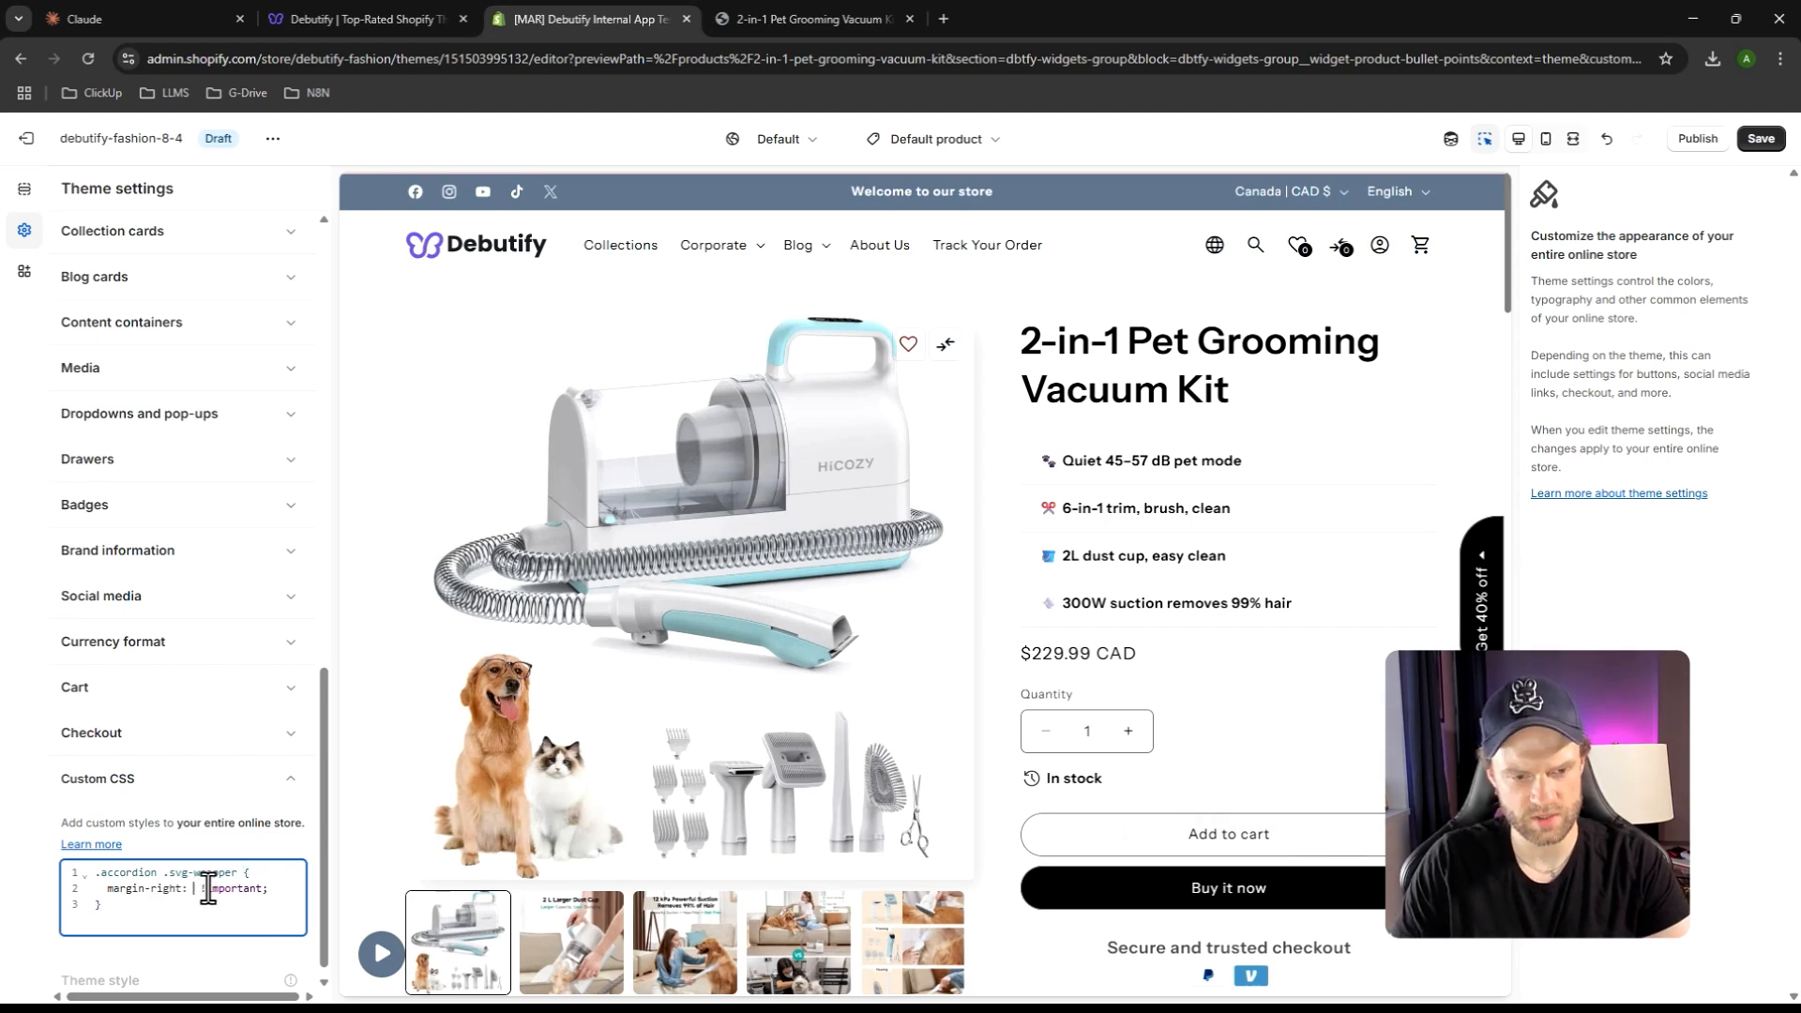
Try a margin-right of -10px in the .accordion .svg-wrapper rule, restore it to 0 and save the theme
text(-)
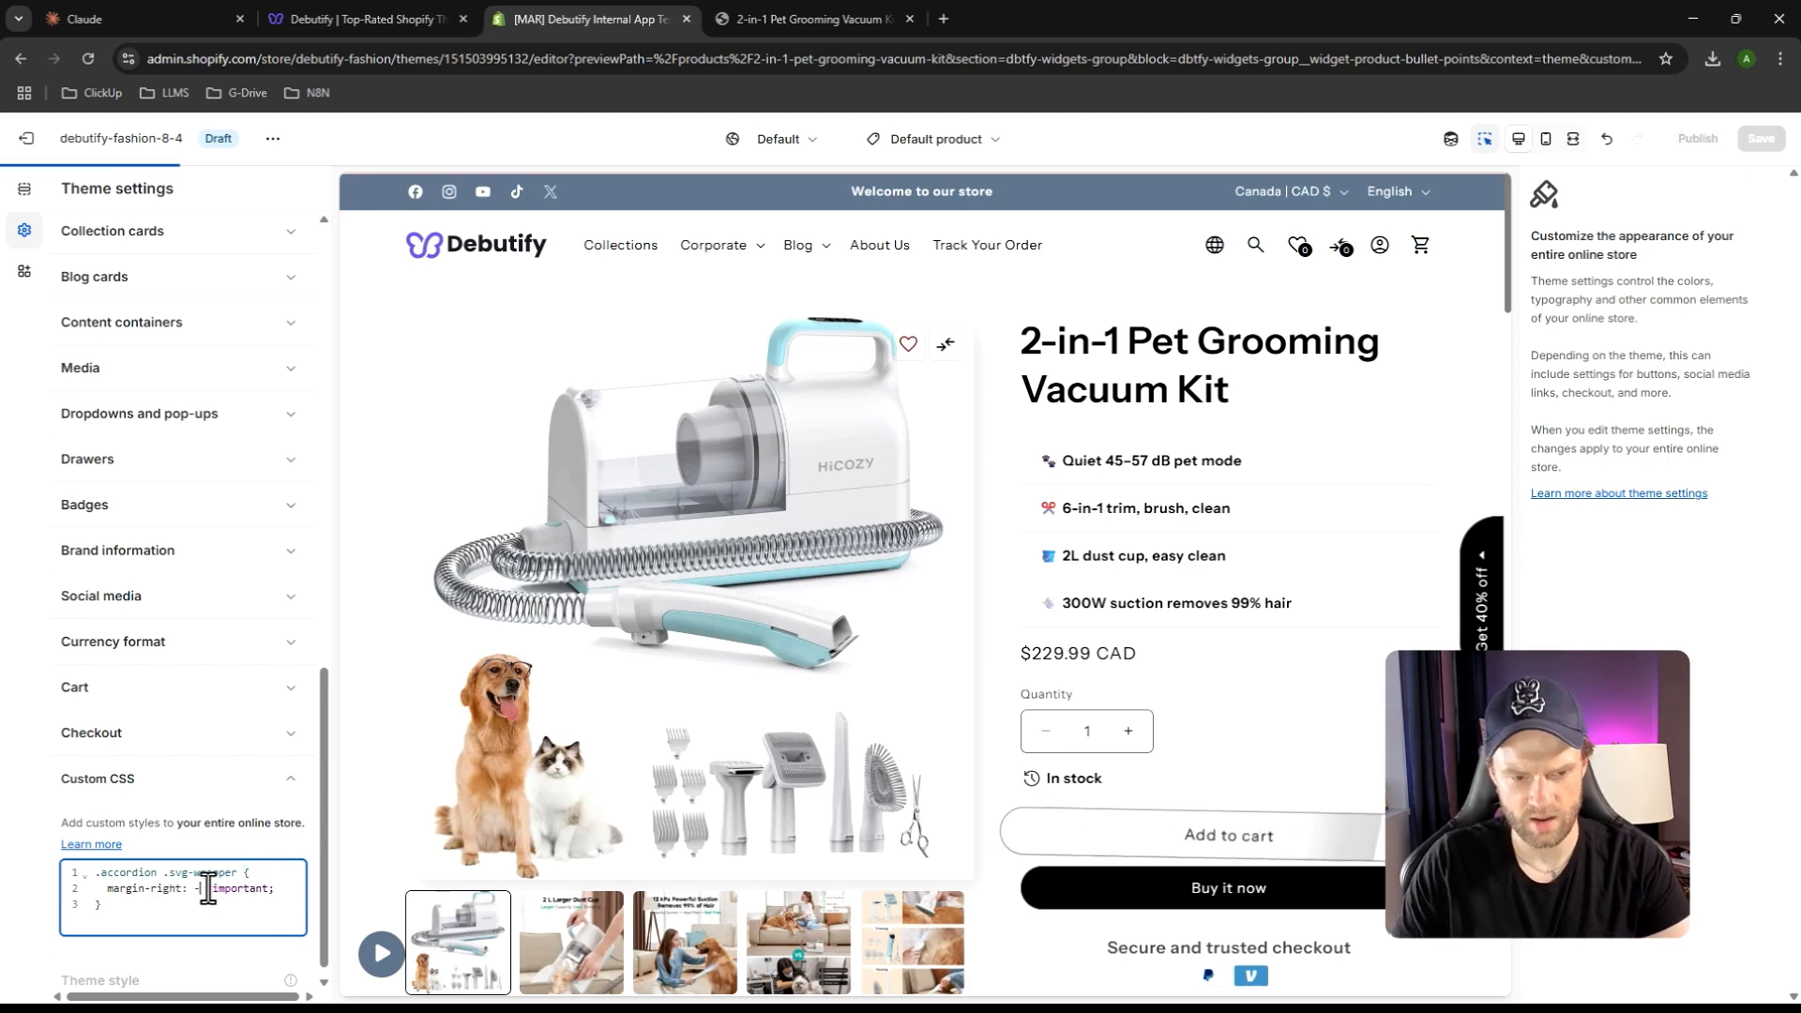
text(10px)
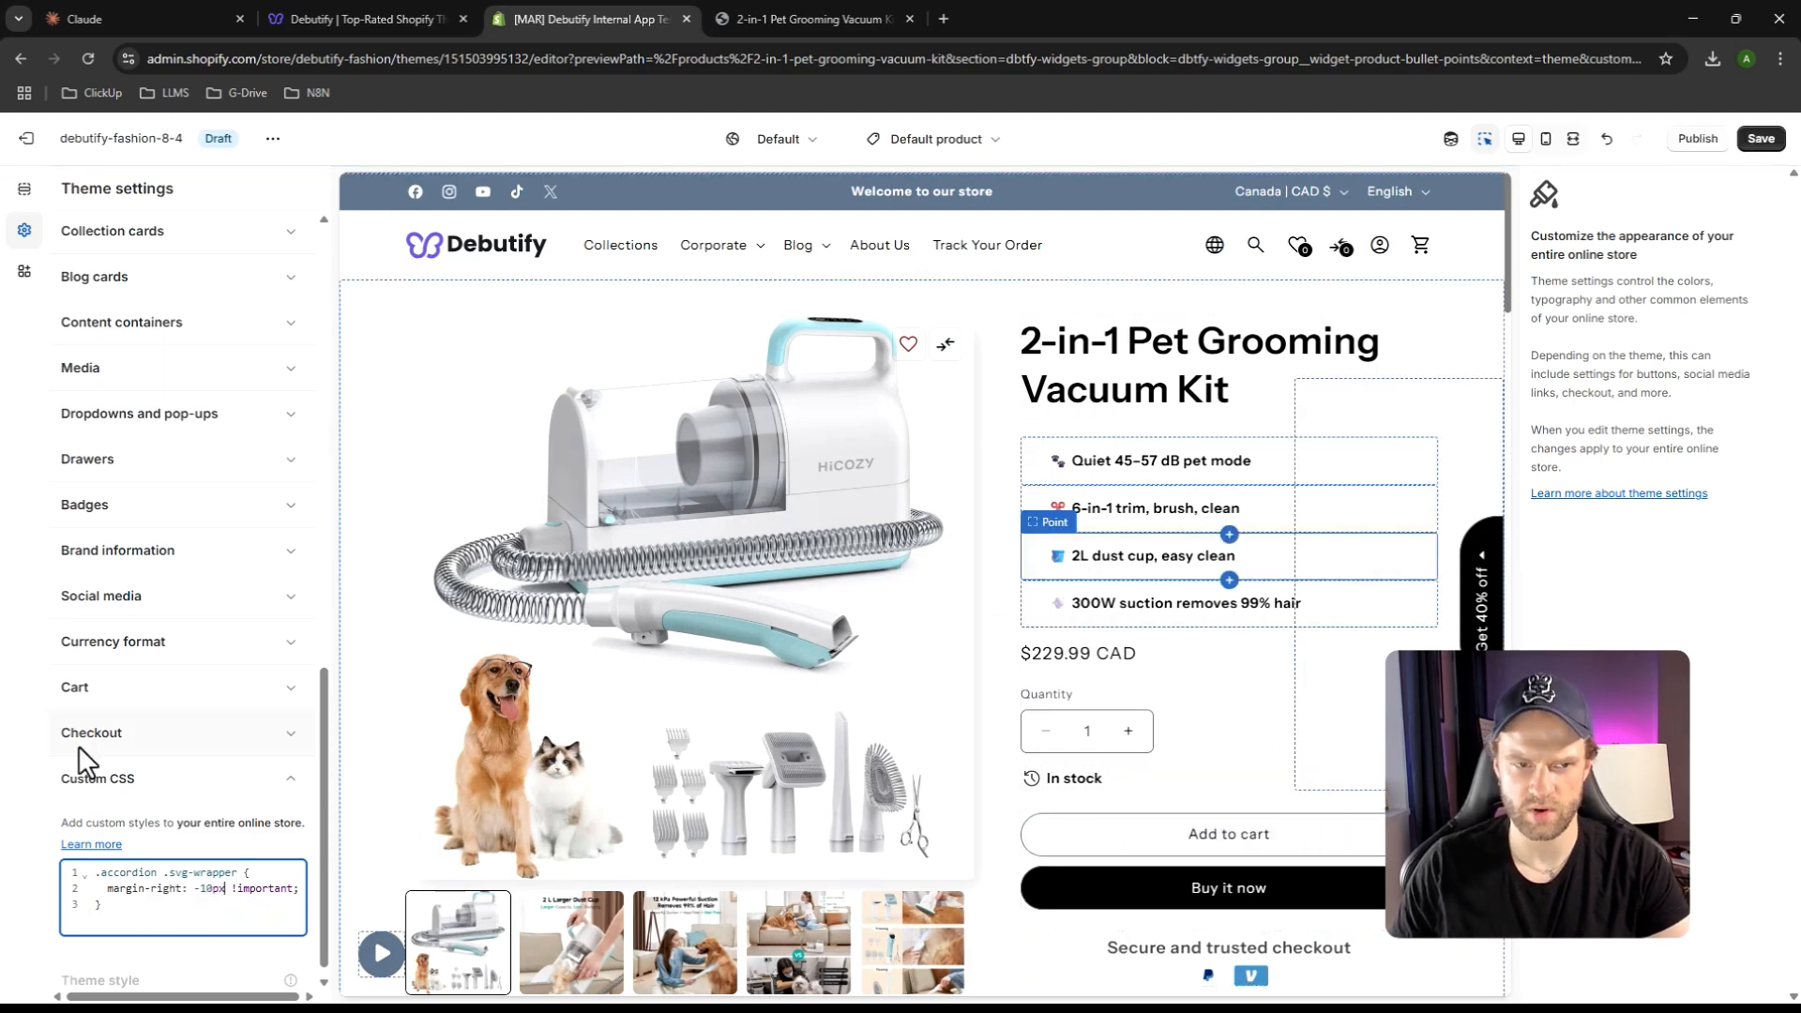
click(236, 899)
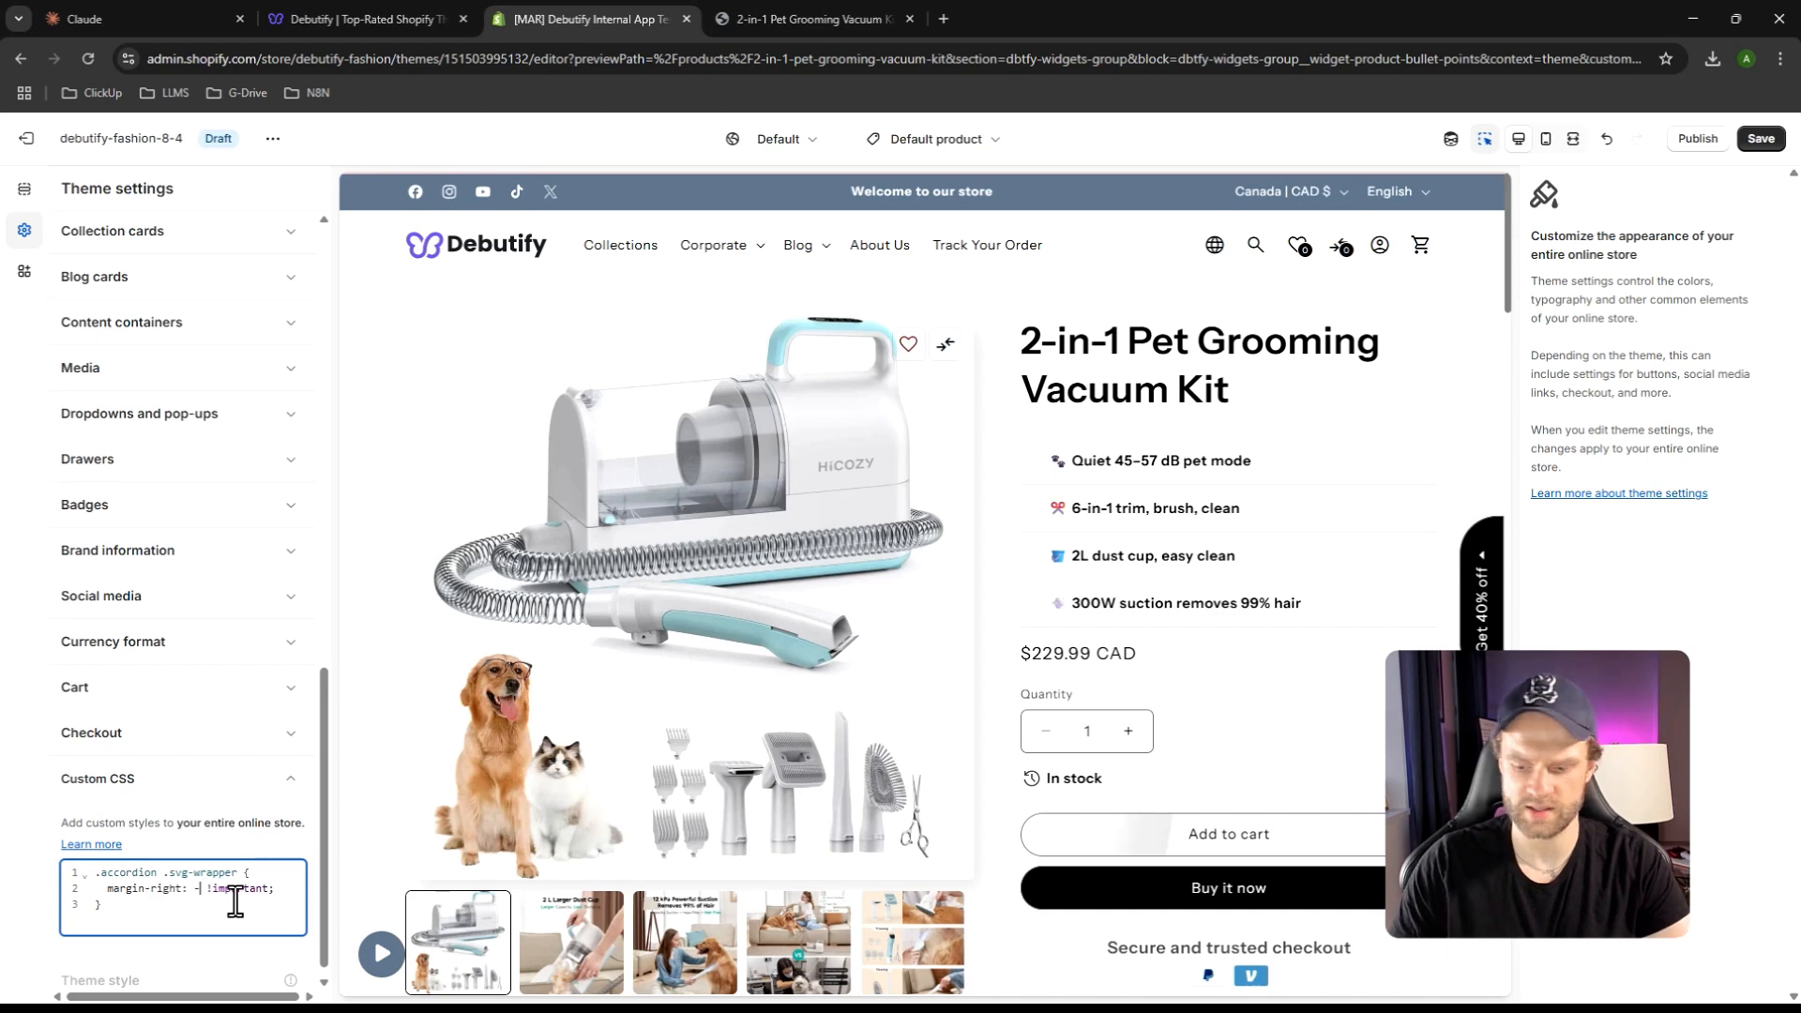
key(ctrl+s)
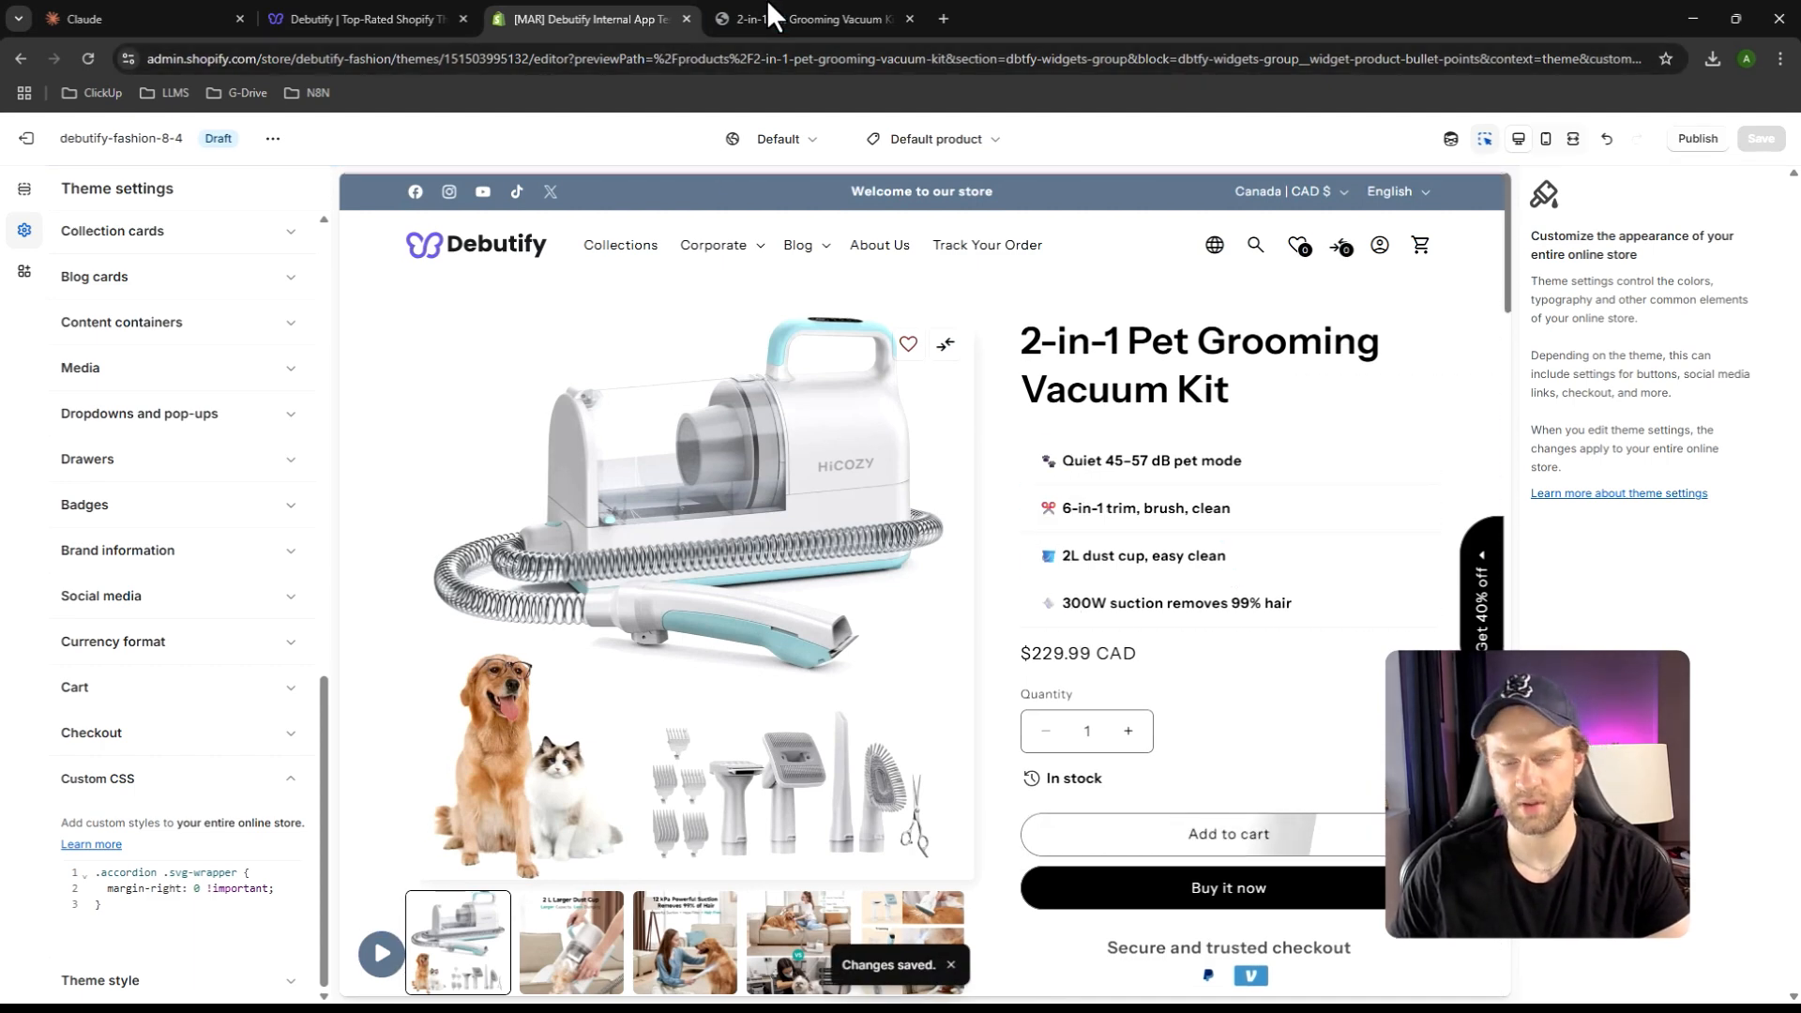
Inspect the empty icon wrapper beside the first bullet point on the storefront product page and select its .svg-wrapper selector
click(806, 18)
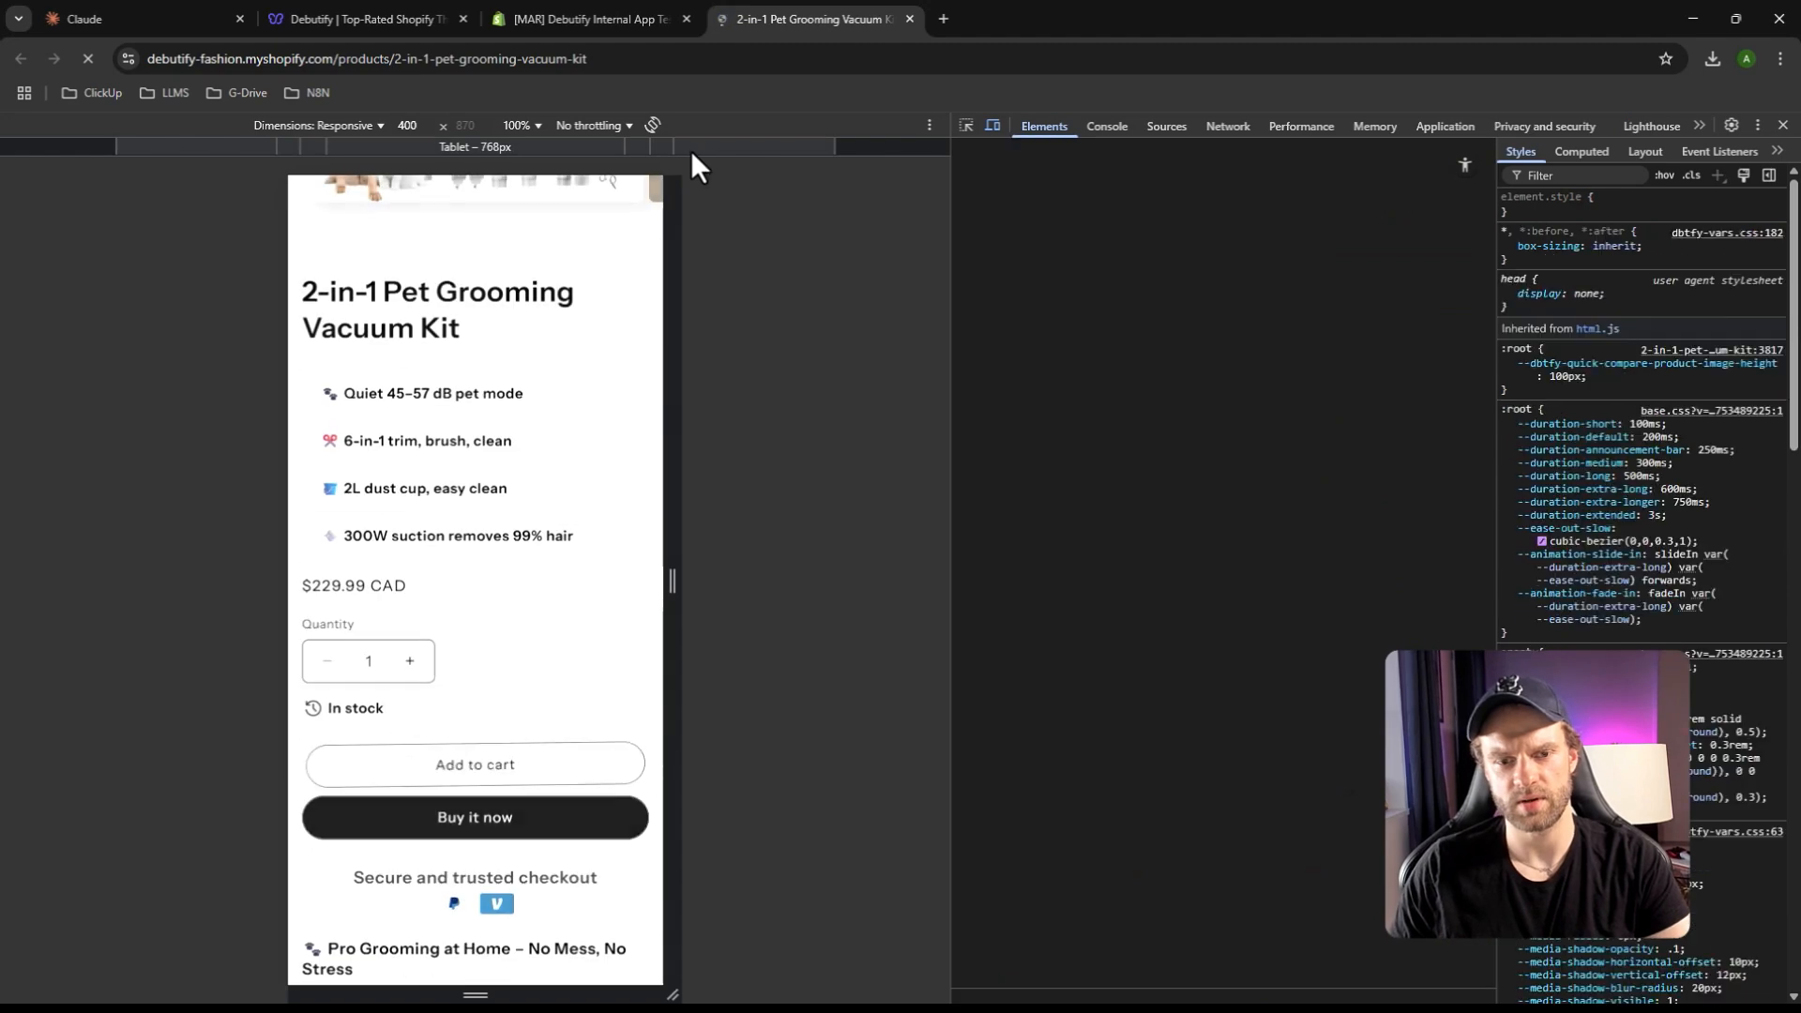
scroll(565, 561, down, 3)
scroll(559, 555, up, 5)
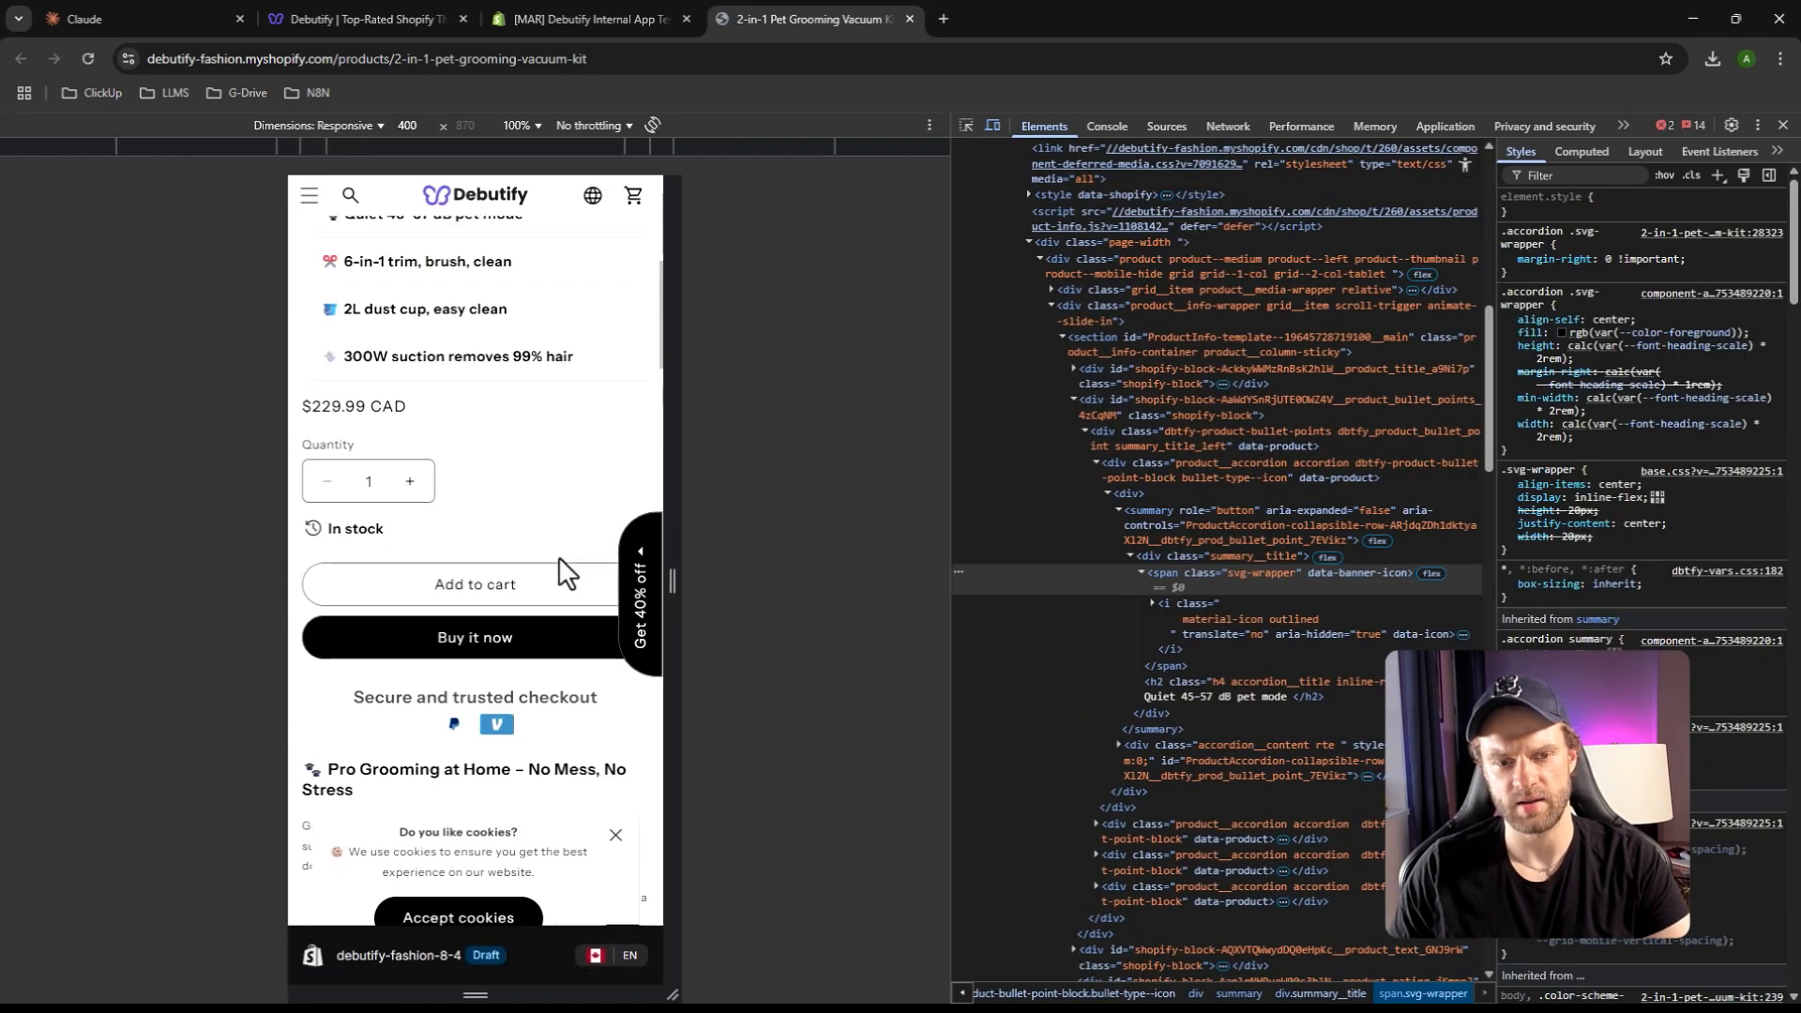
click(966, 124)
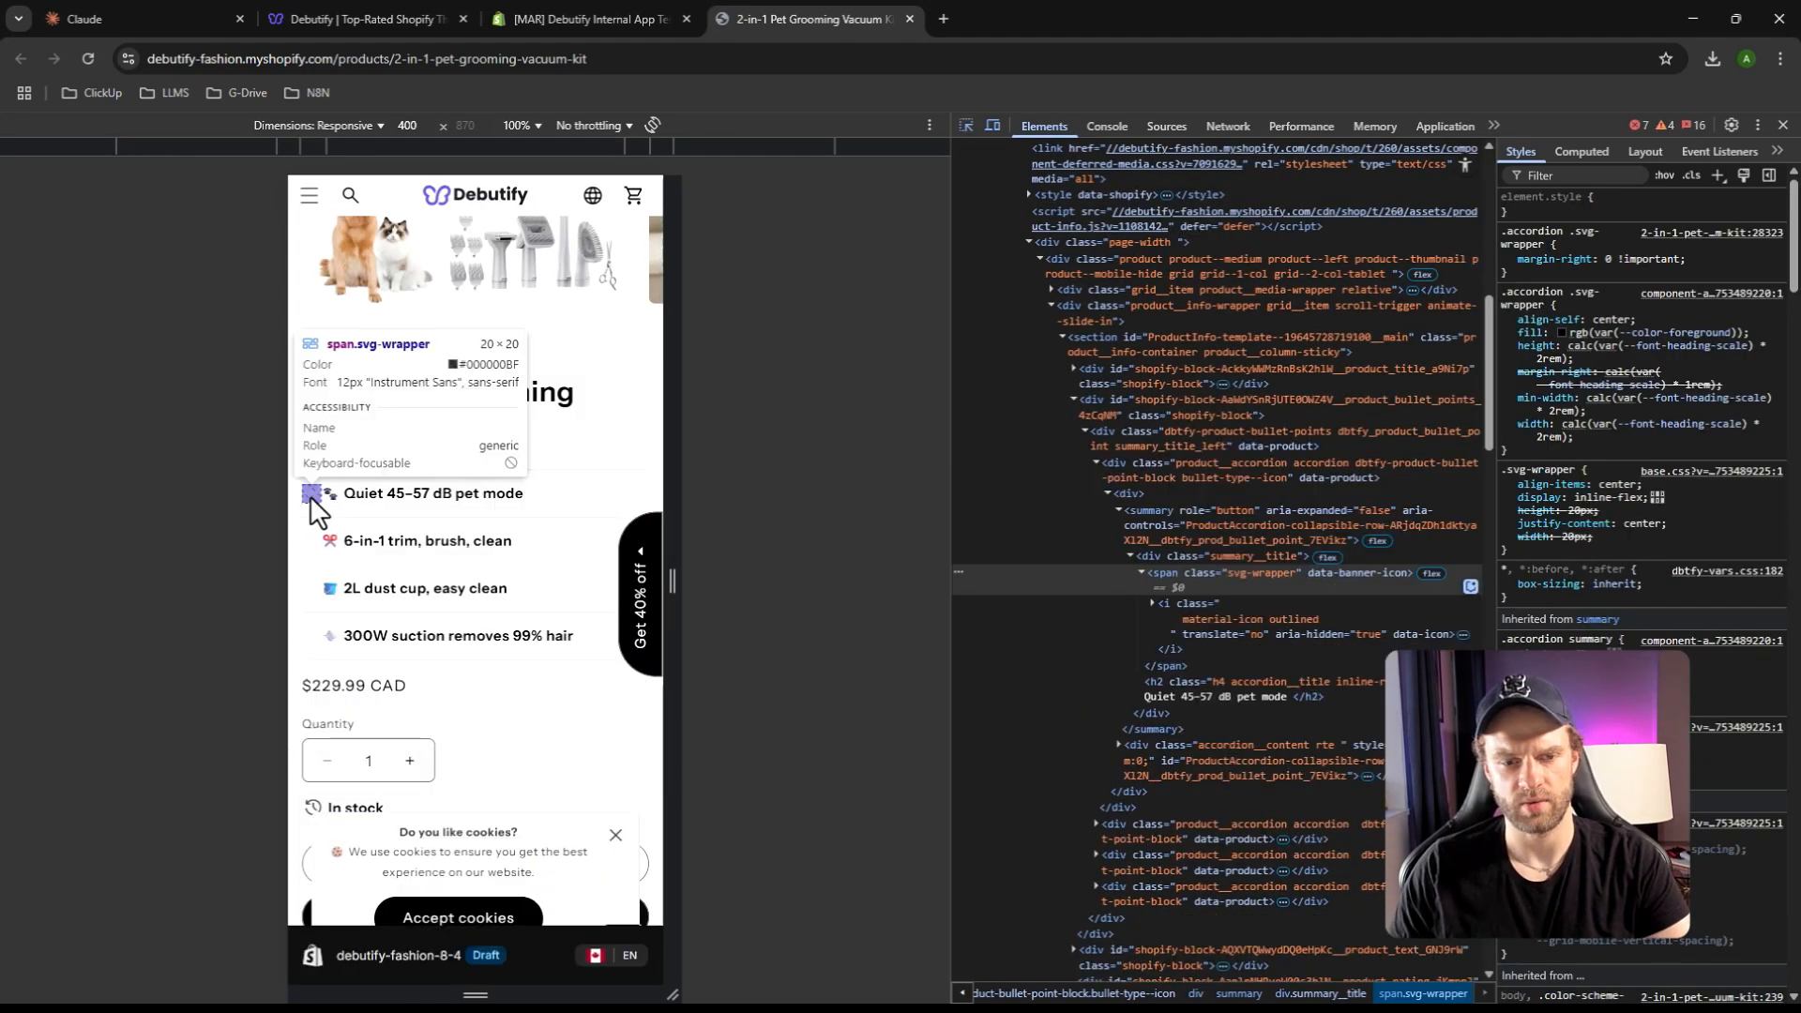
click(312, 511)
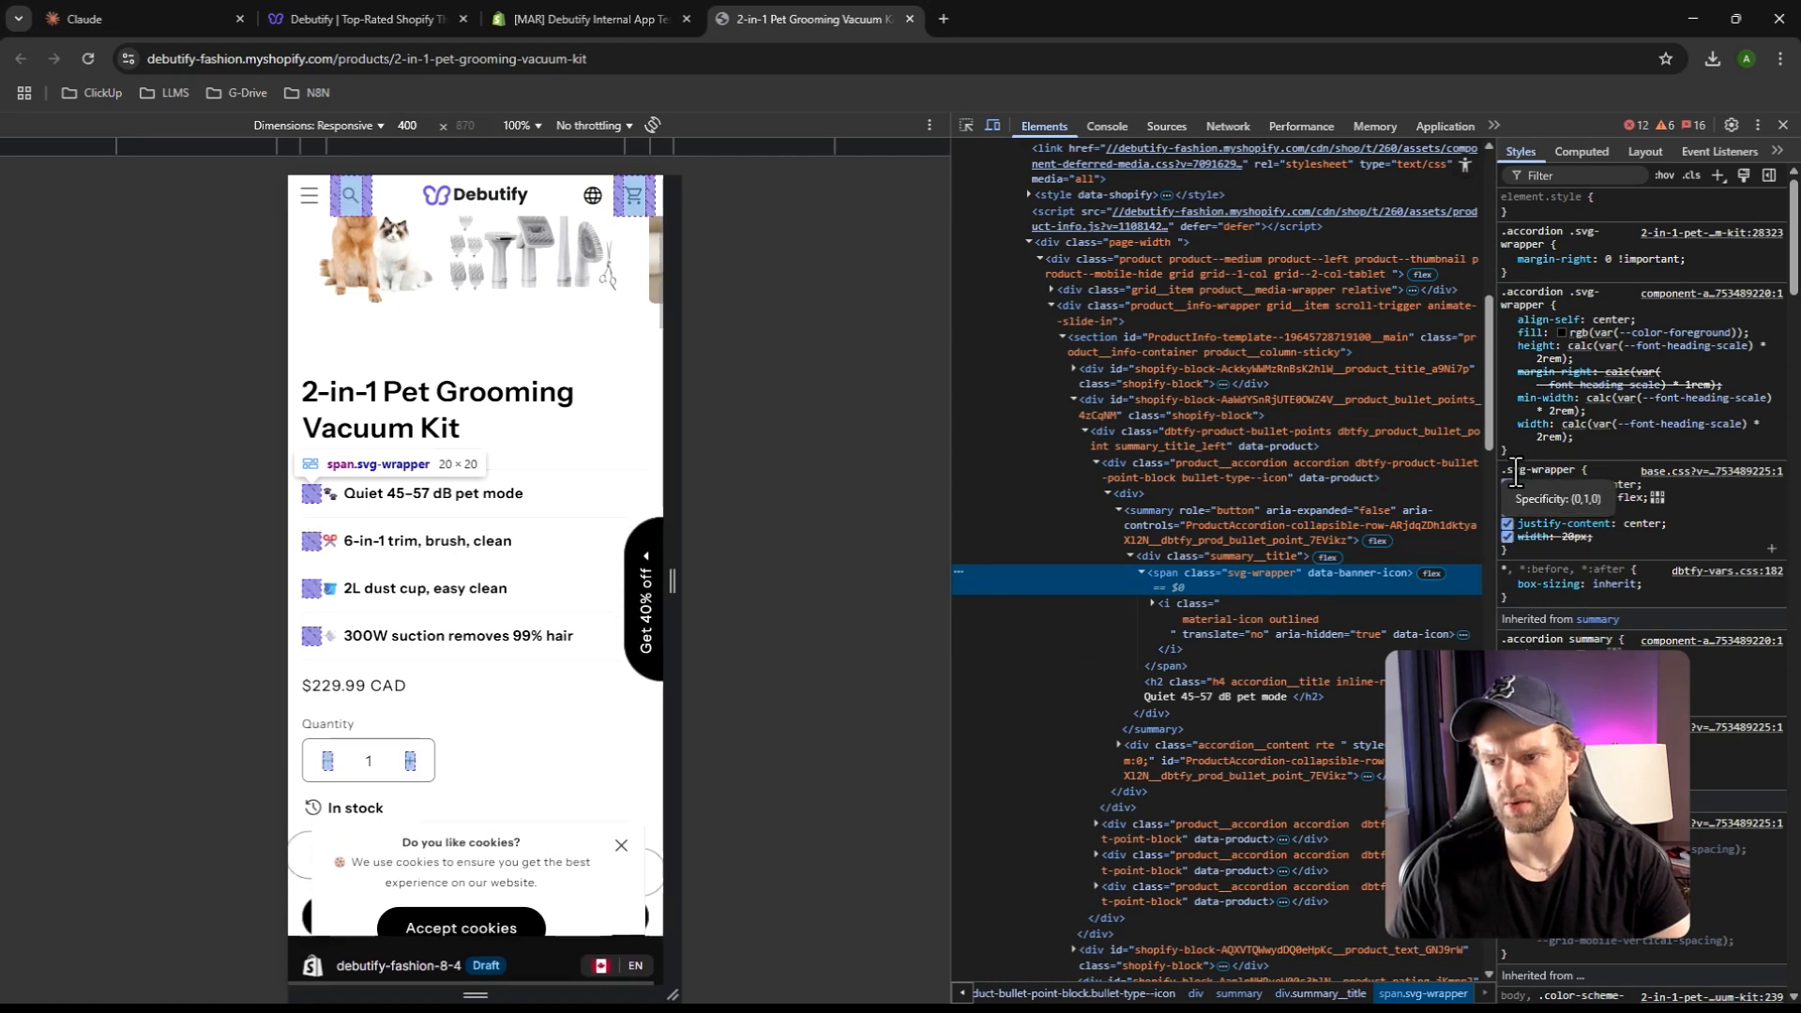
click(1591, 469)
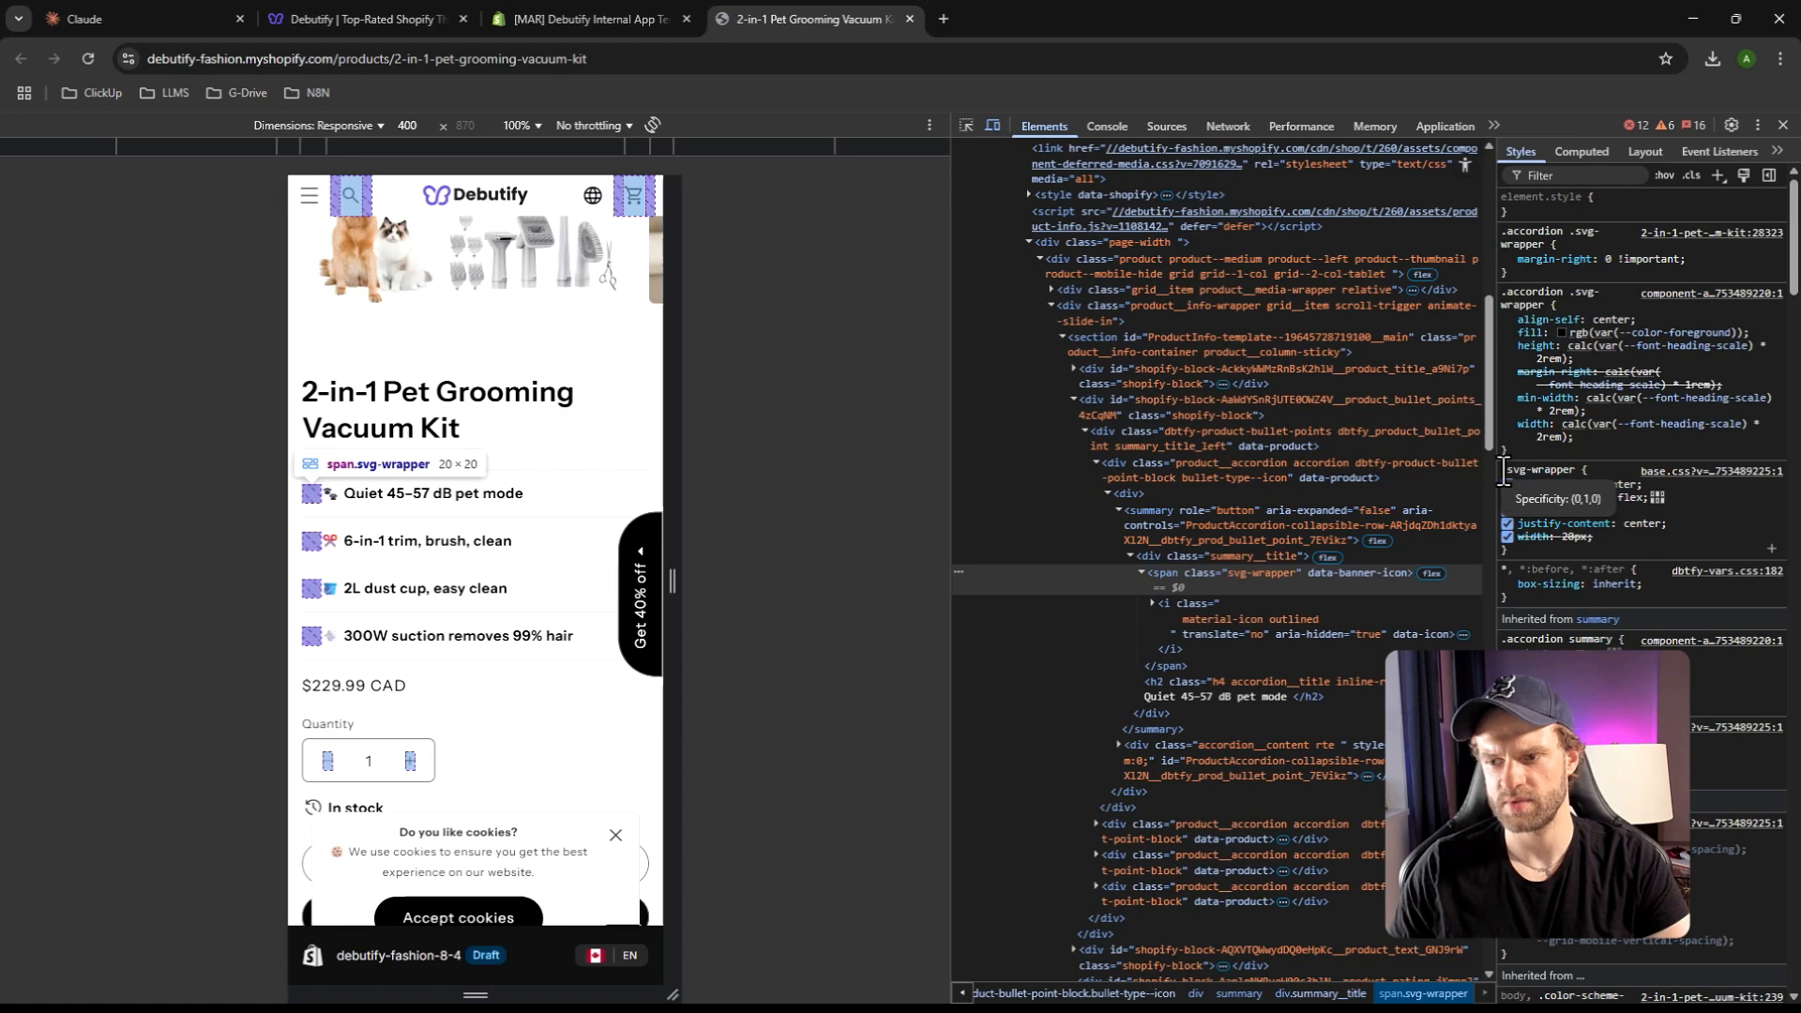
right_click(1565, 473)
click(1304, 611)
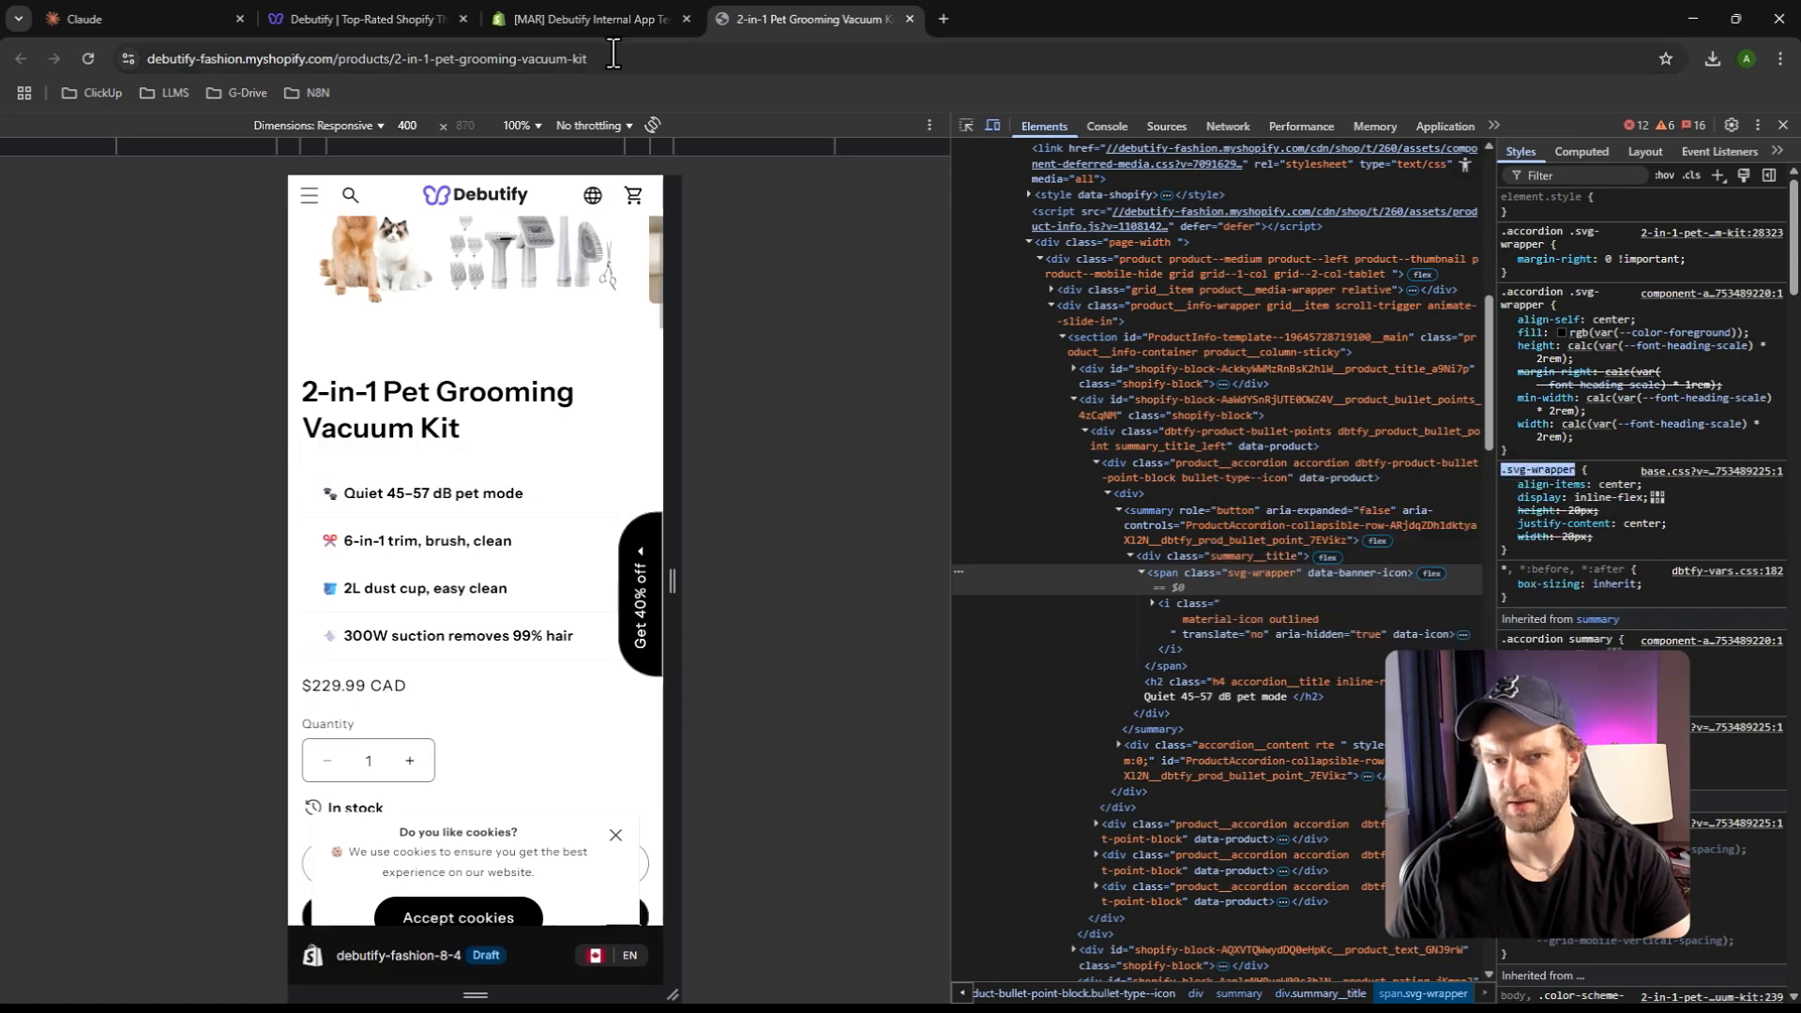
Return to the theme editor and review the settings of the Product bullet points widget and its first point
click(644, 19)
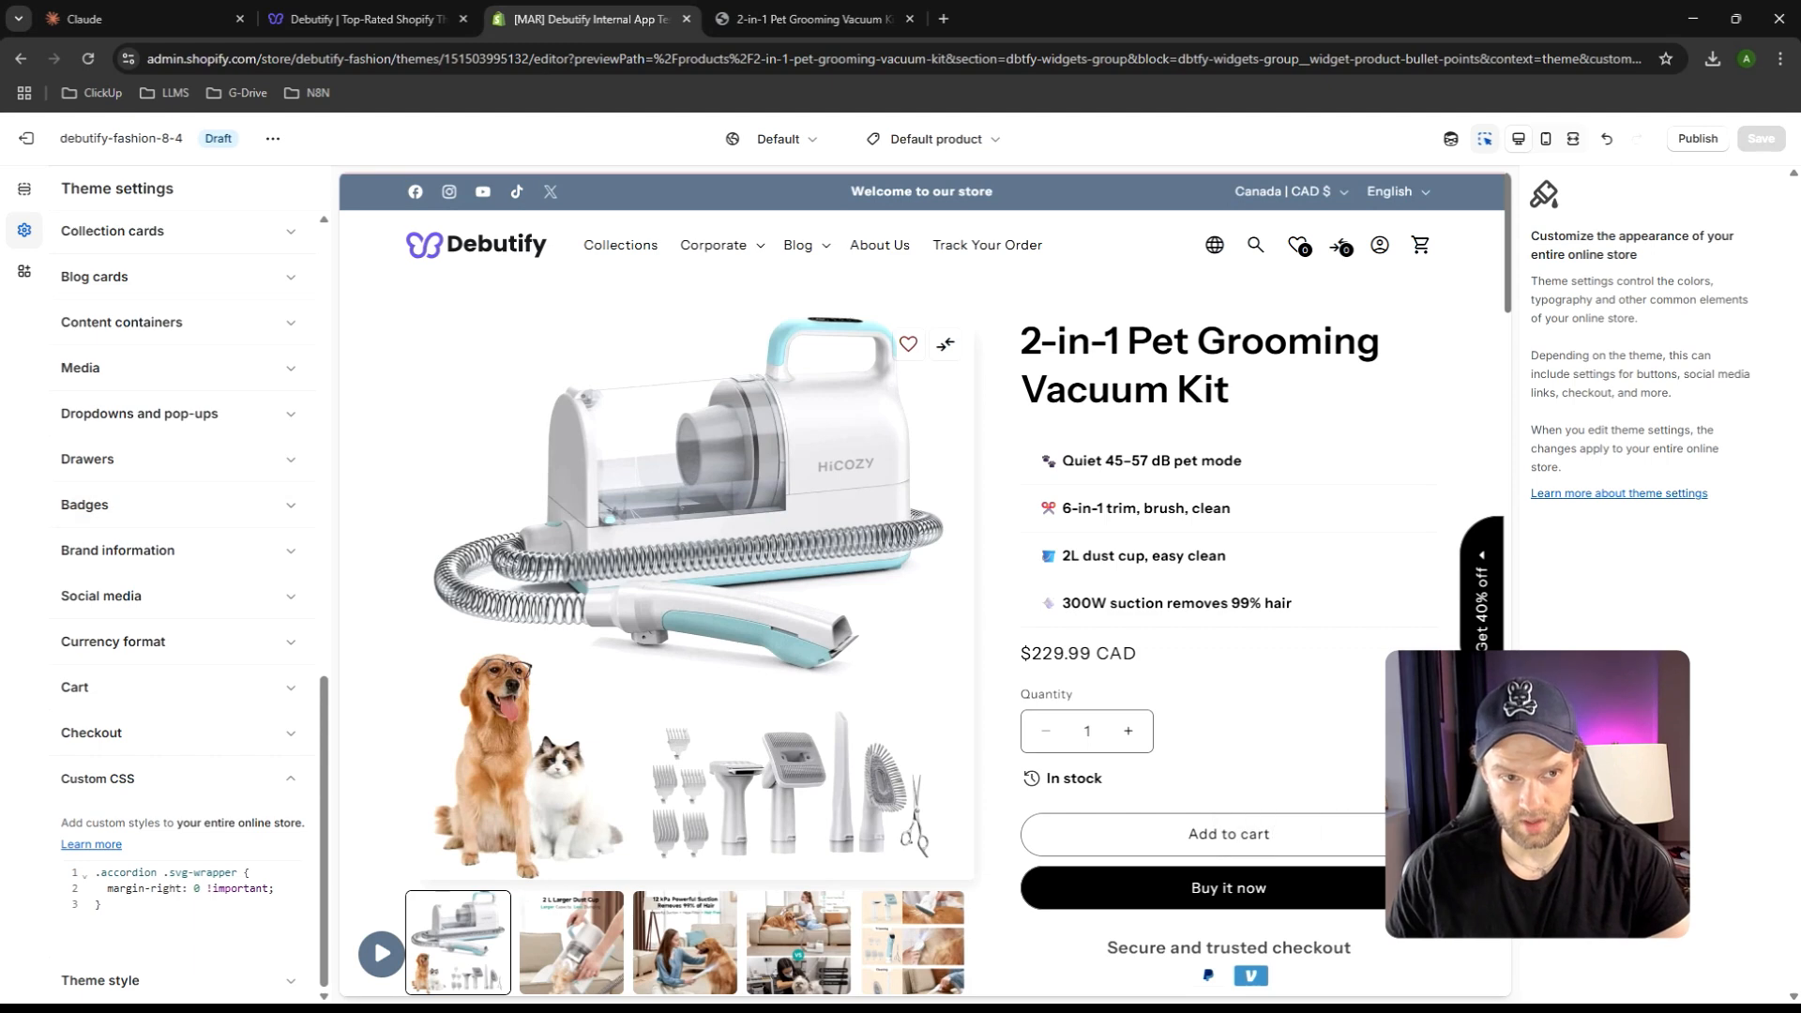
click(25, 190)
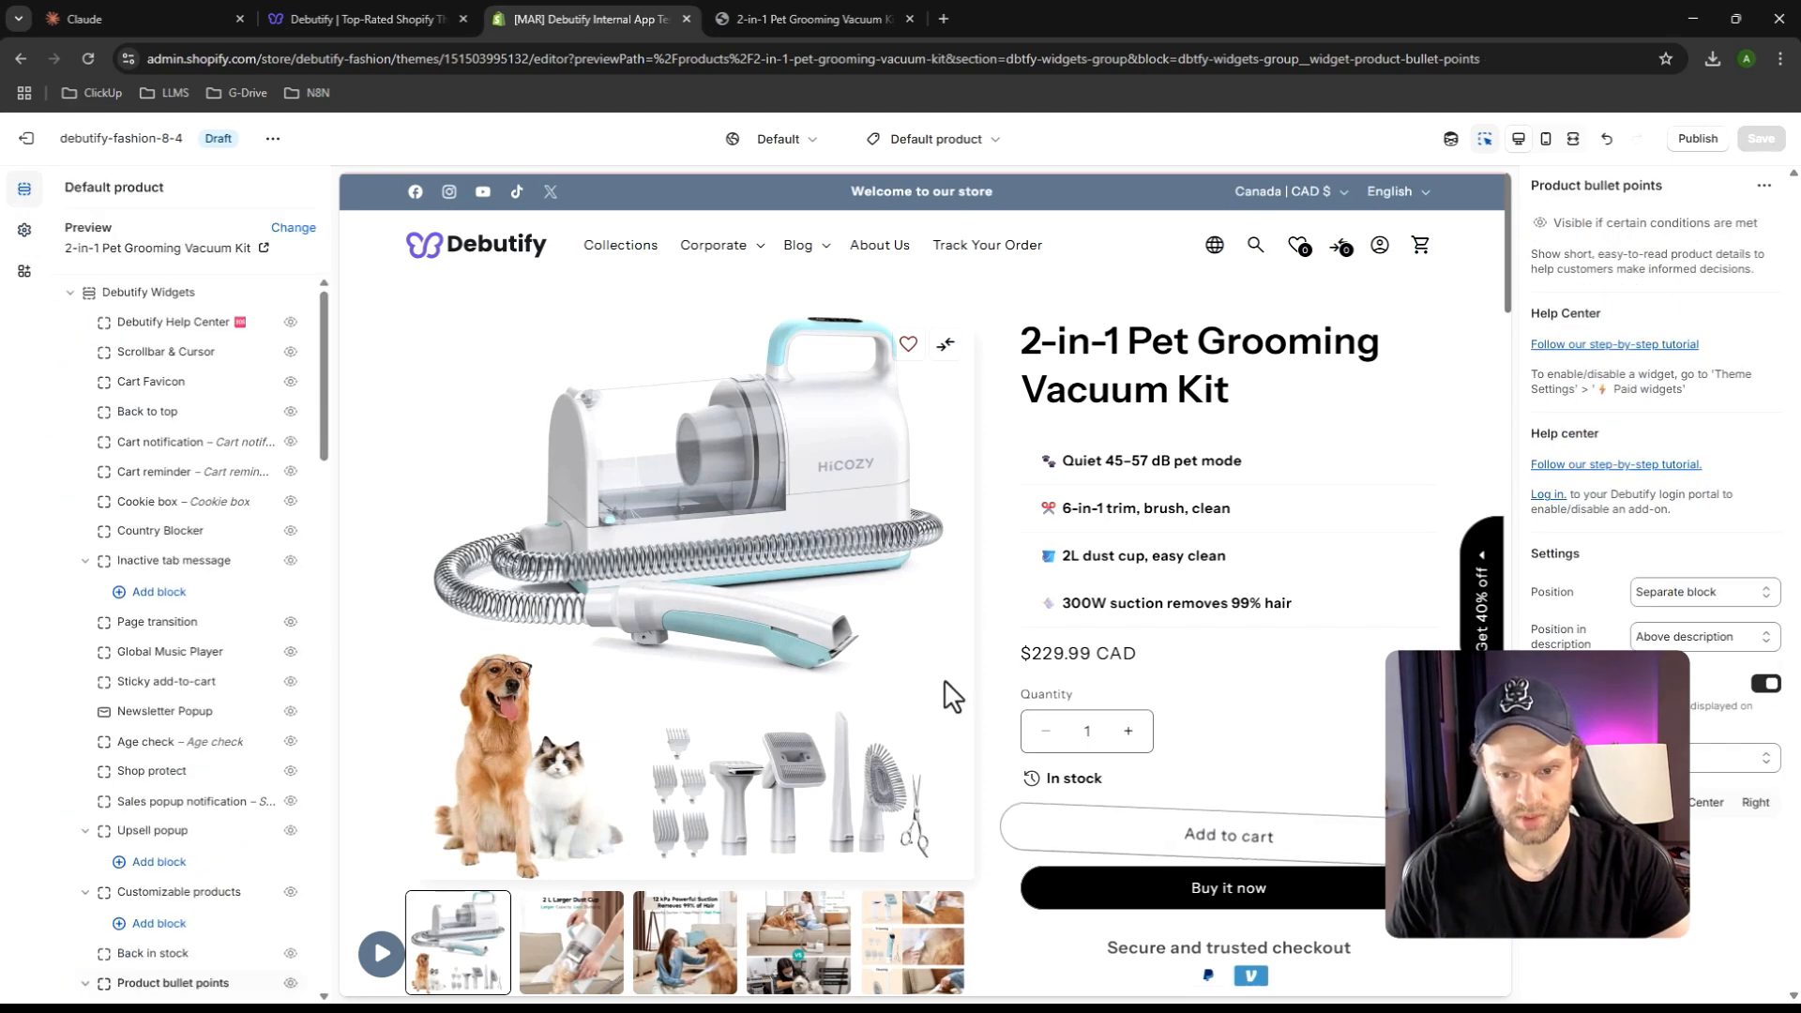
click(1201, 459)
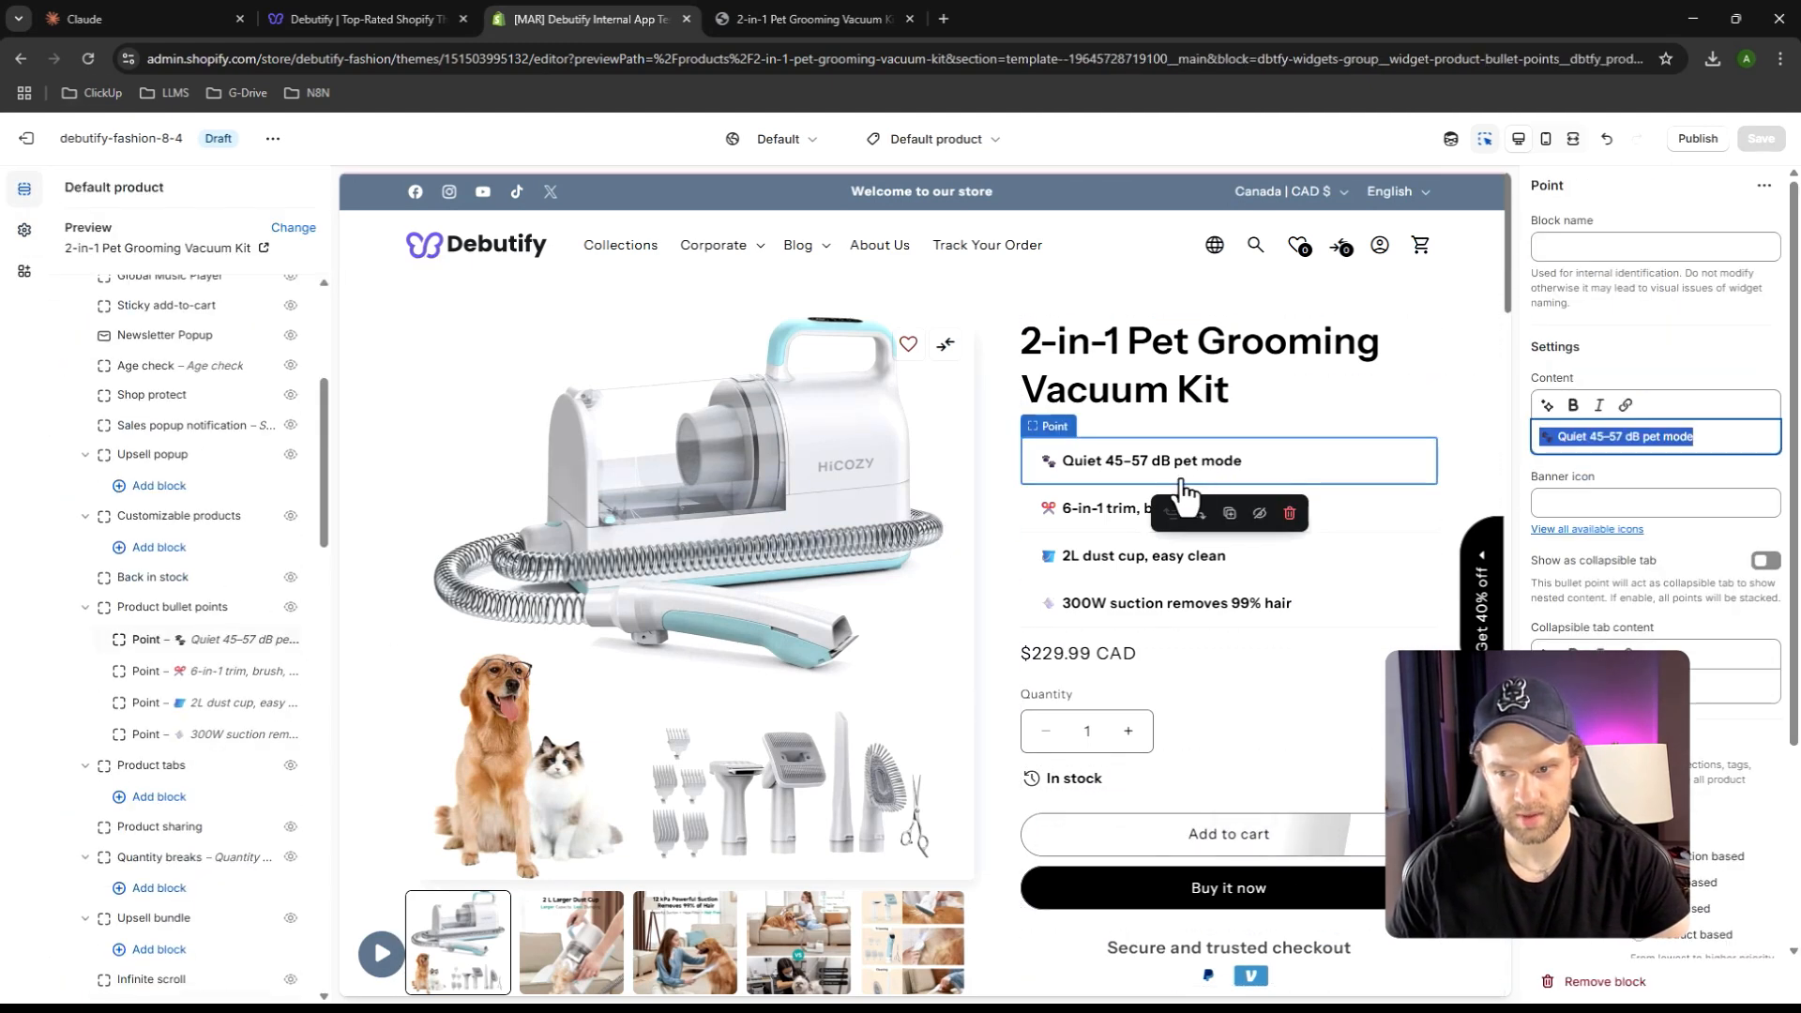
click(173, 606)
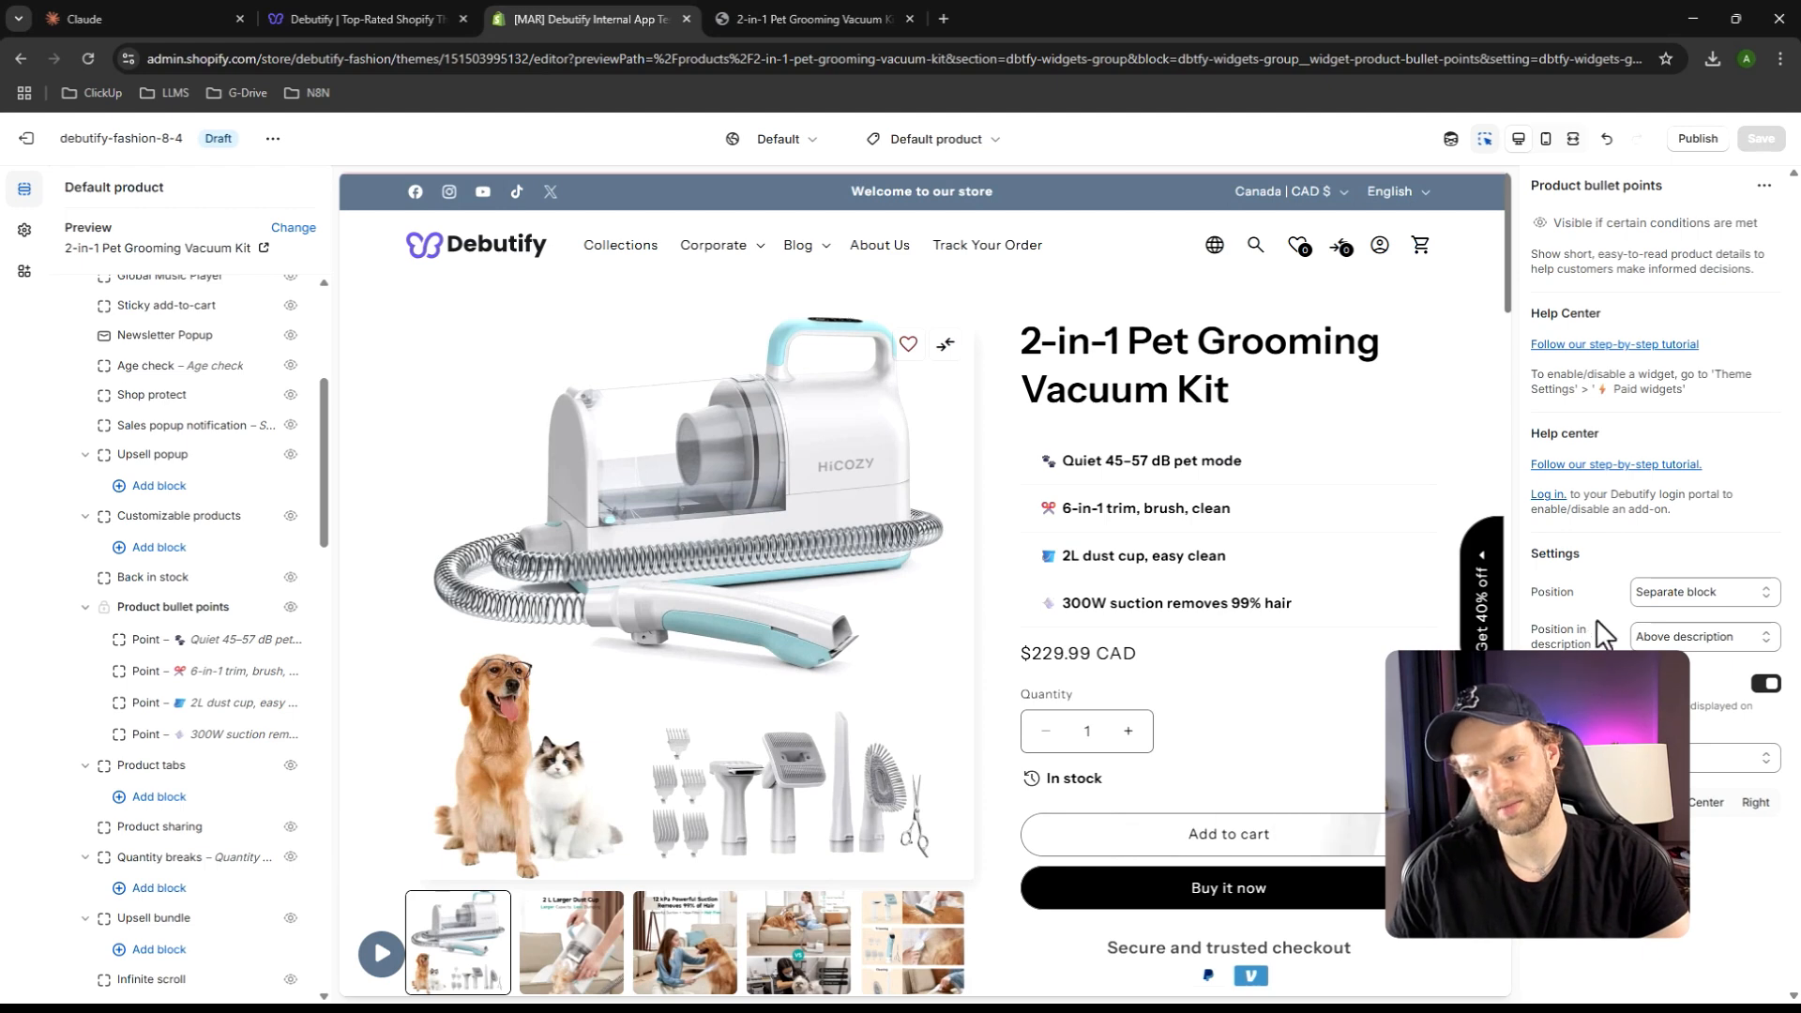
click(133, 645)
scroll(1655, 562, down, 5)
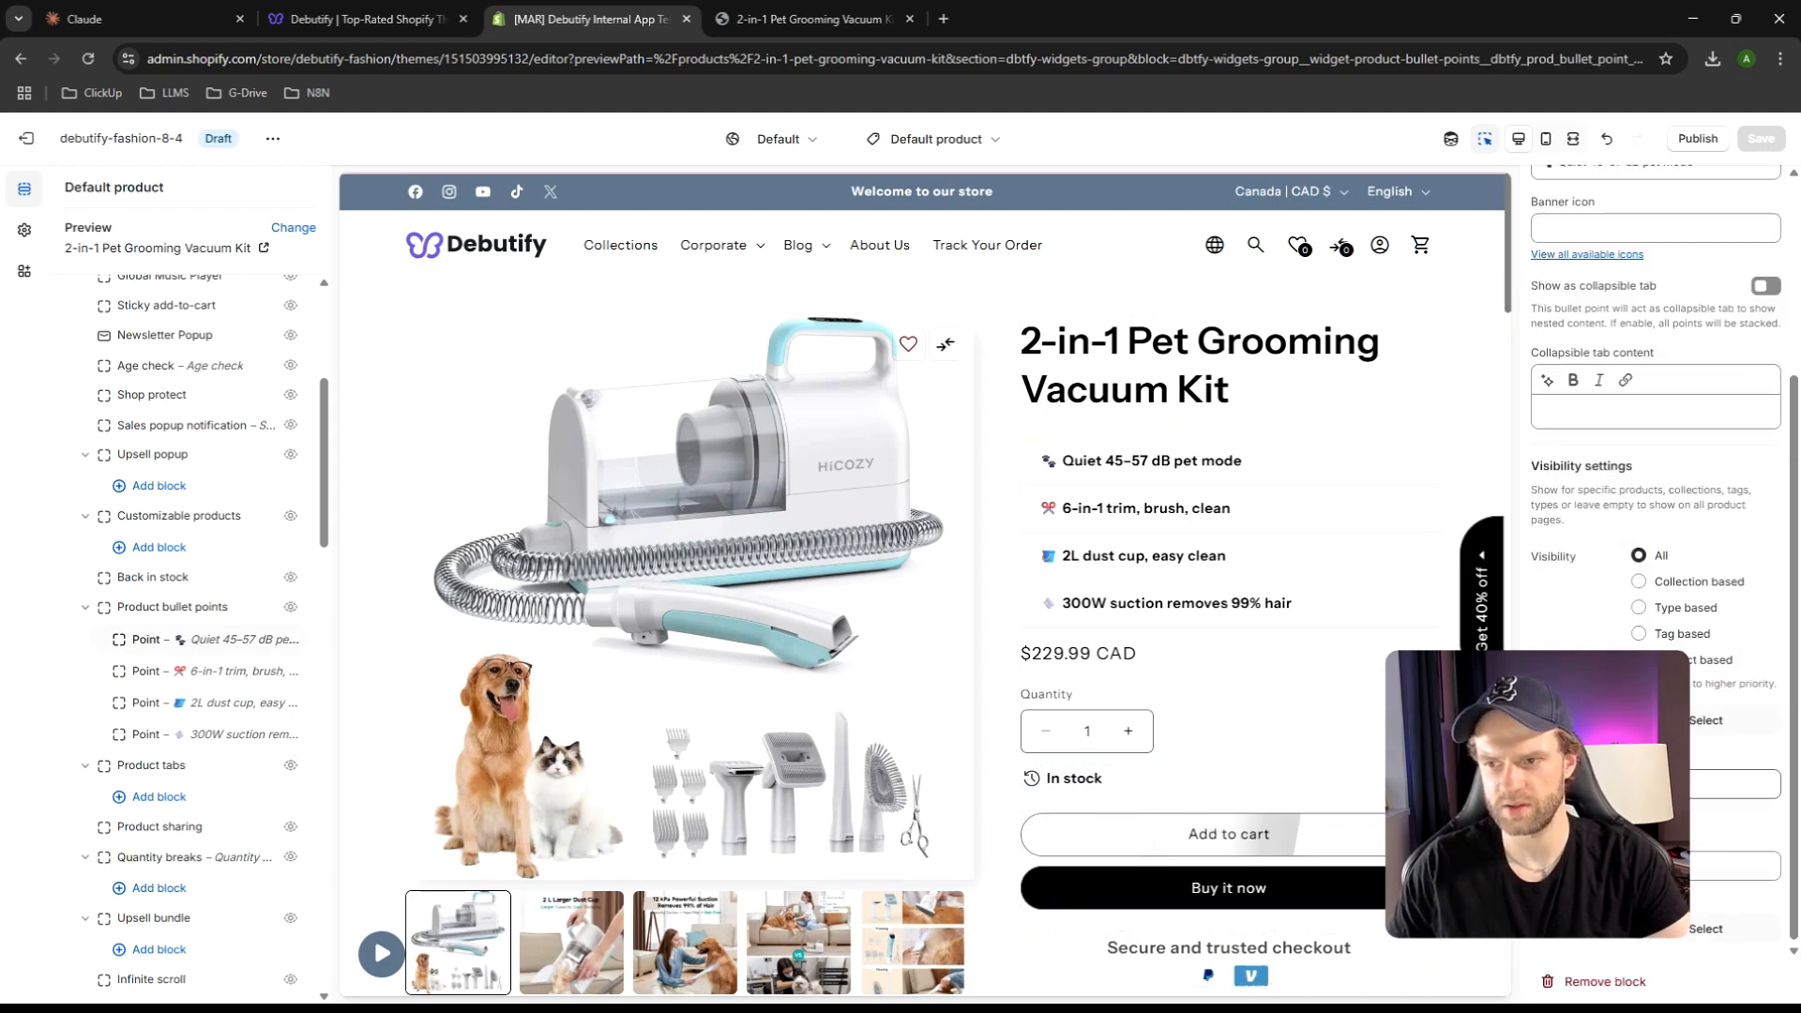
Add display: none; to the .accordion .svg-wrapper rule in the theme's custom CSS
click(24, 229)
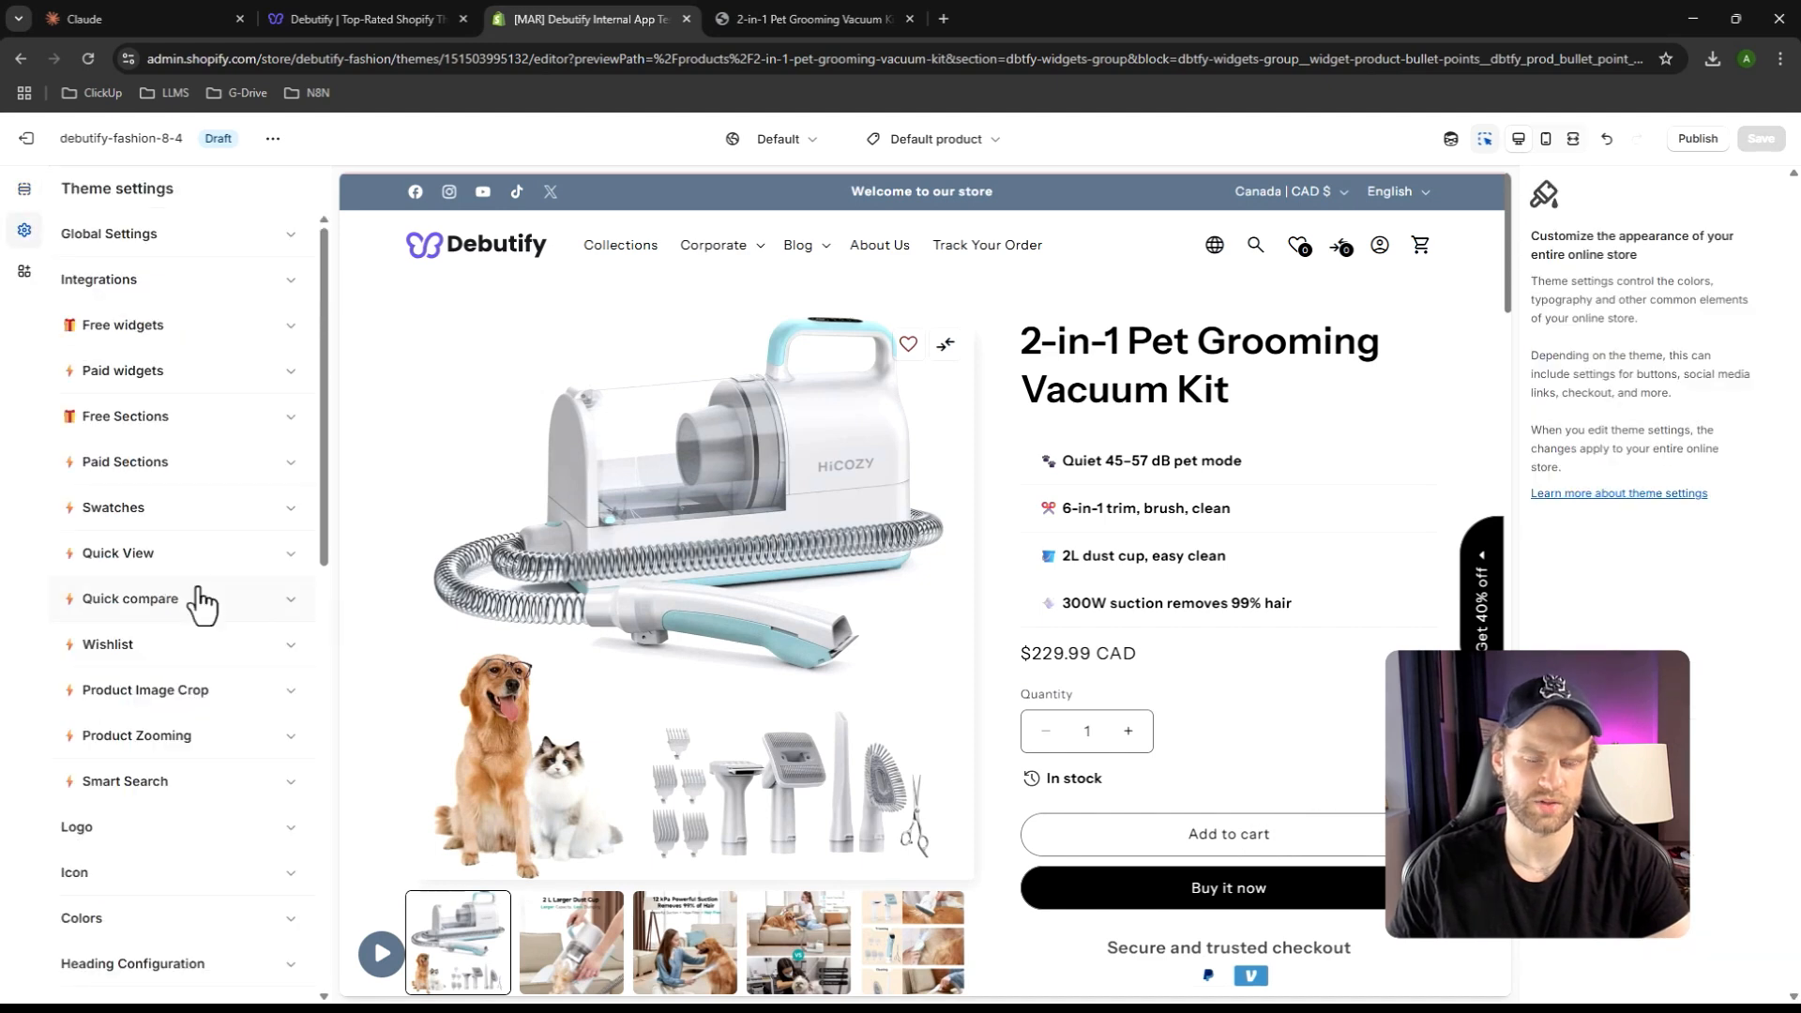
scroll(200, 603, down, 5)
click(161, 975)
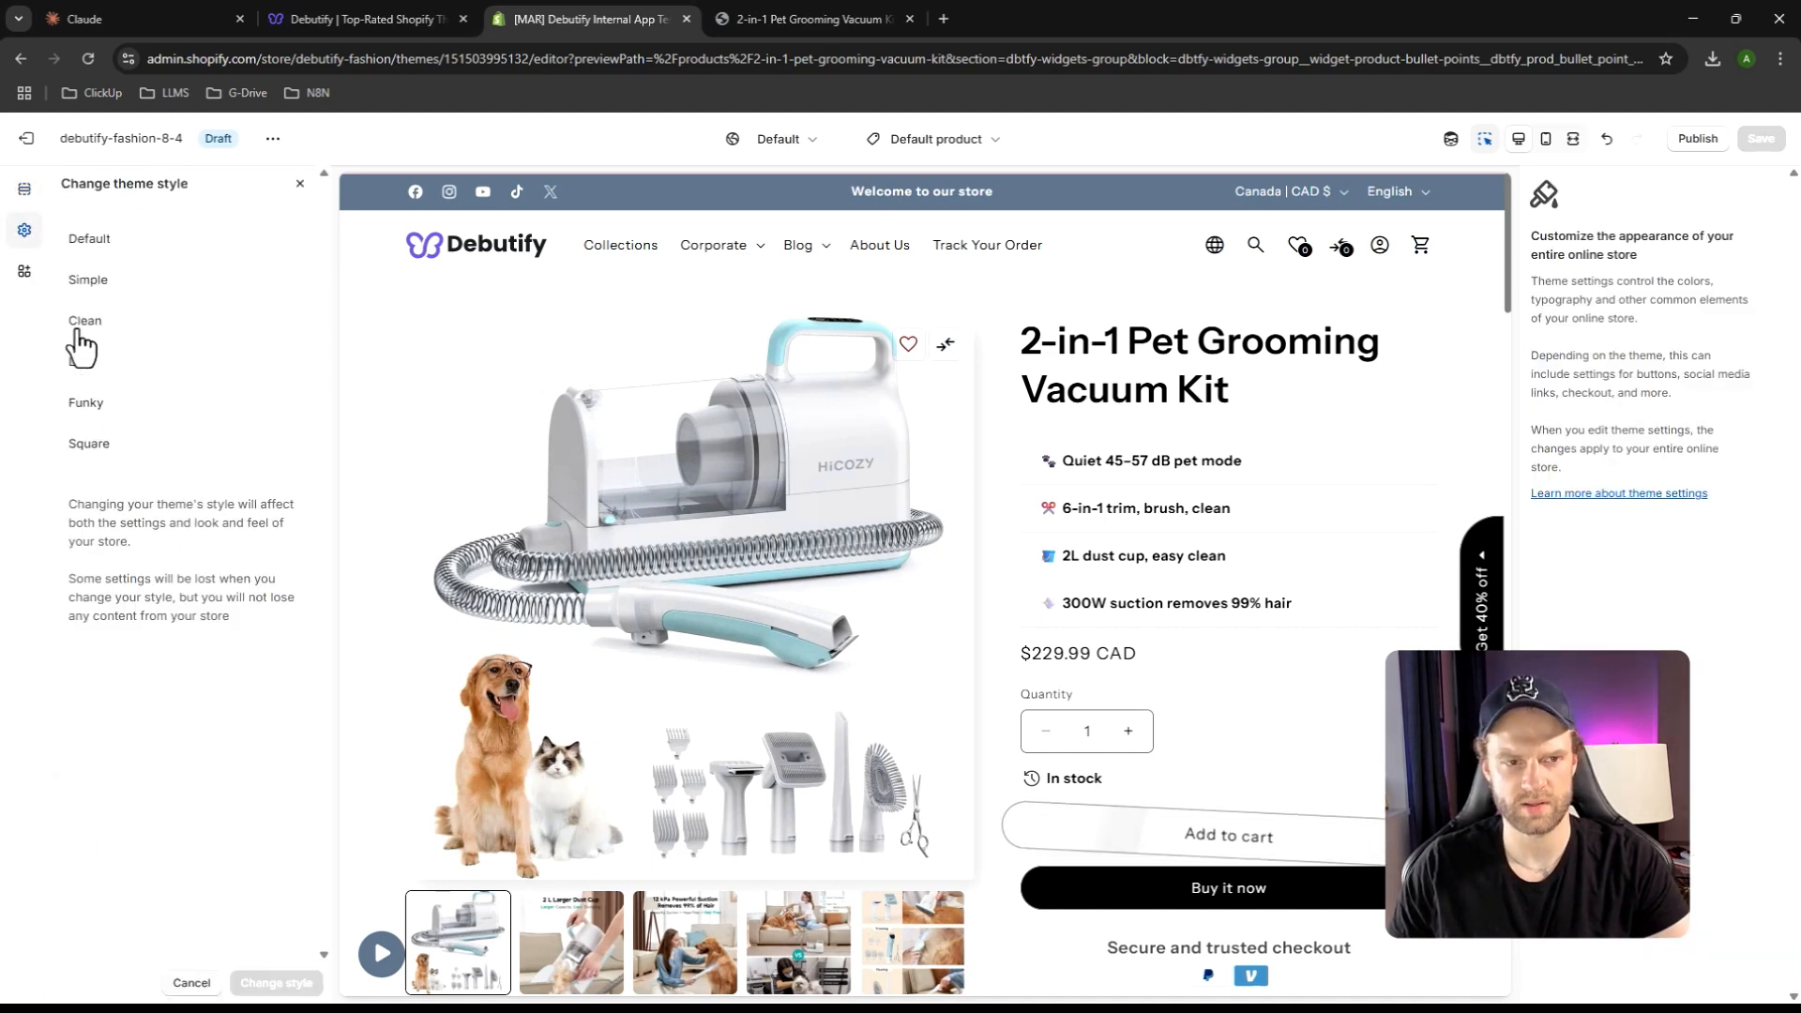
click(299, 183)
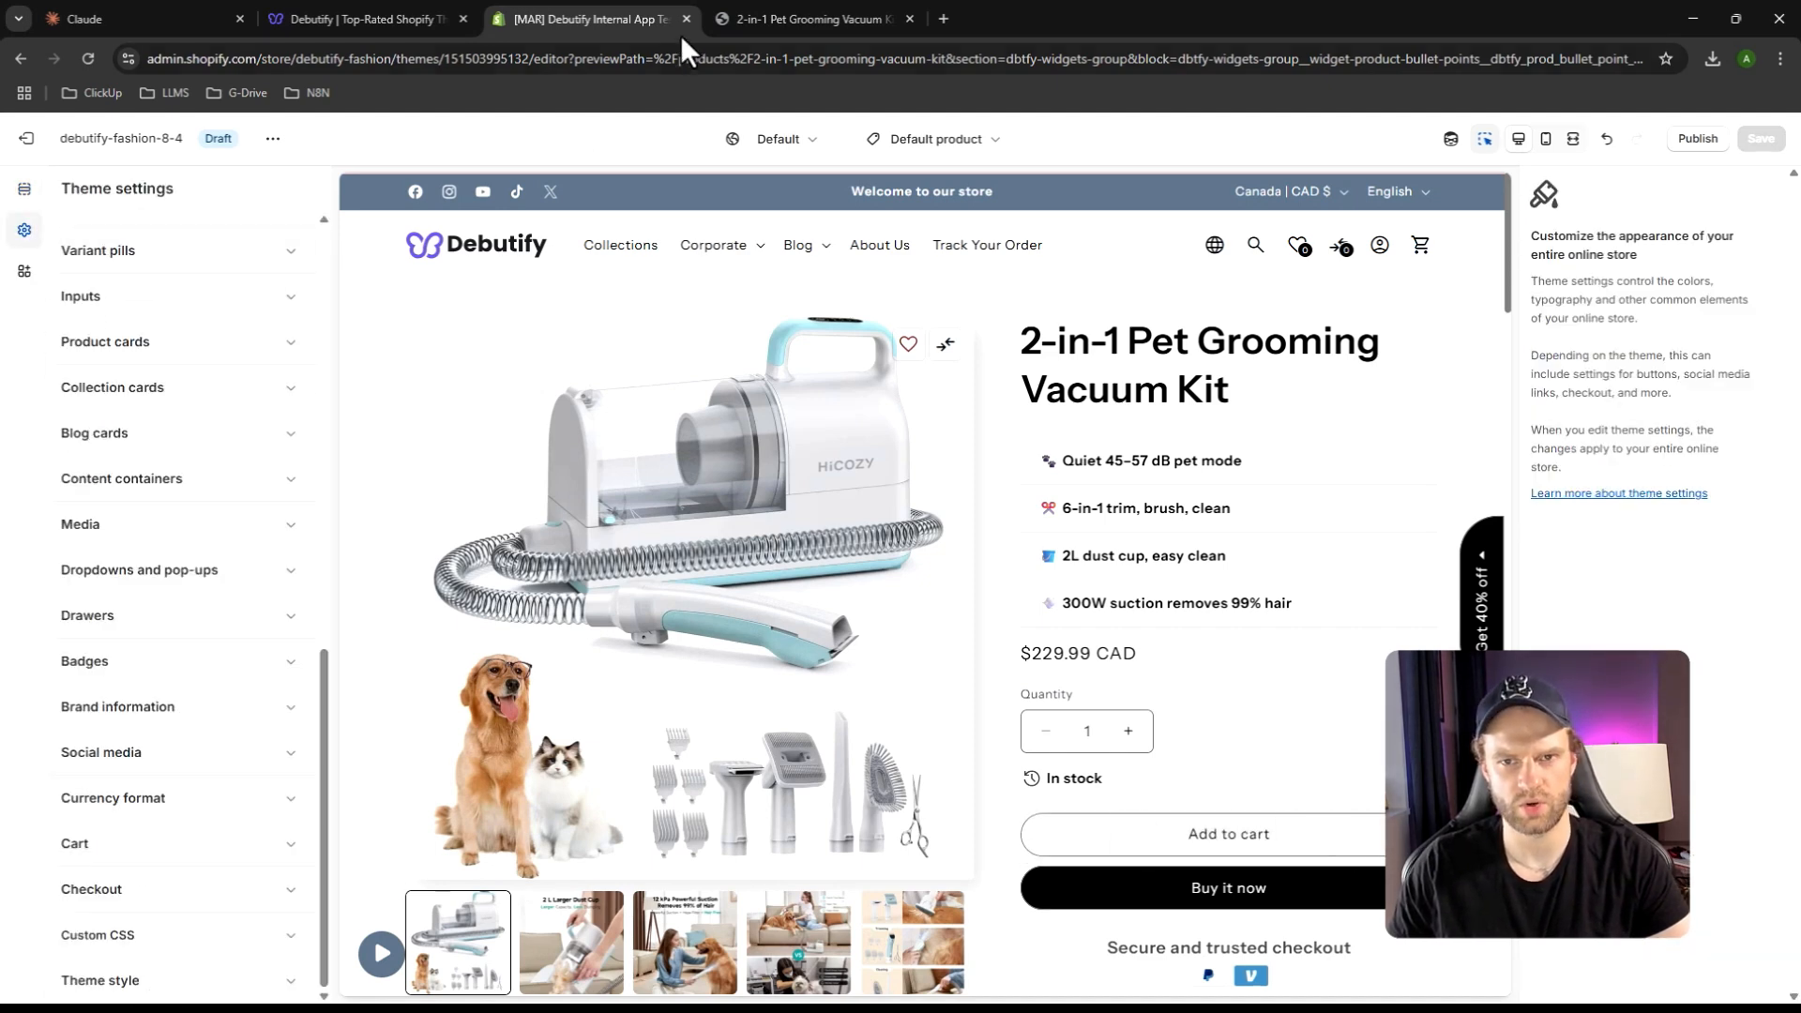
click(178, 935)
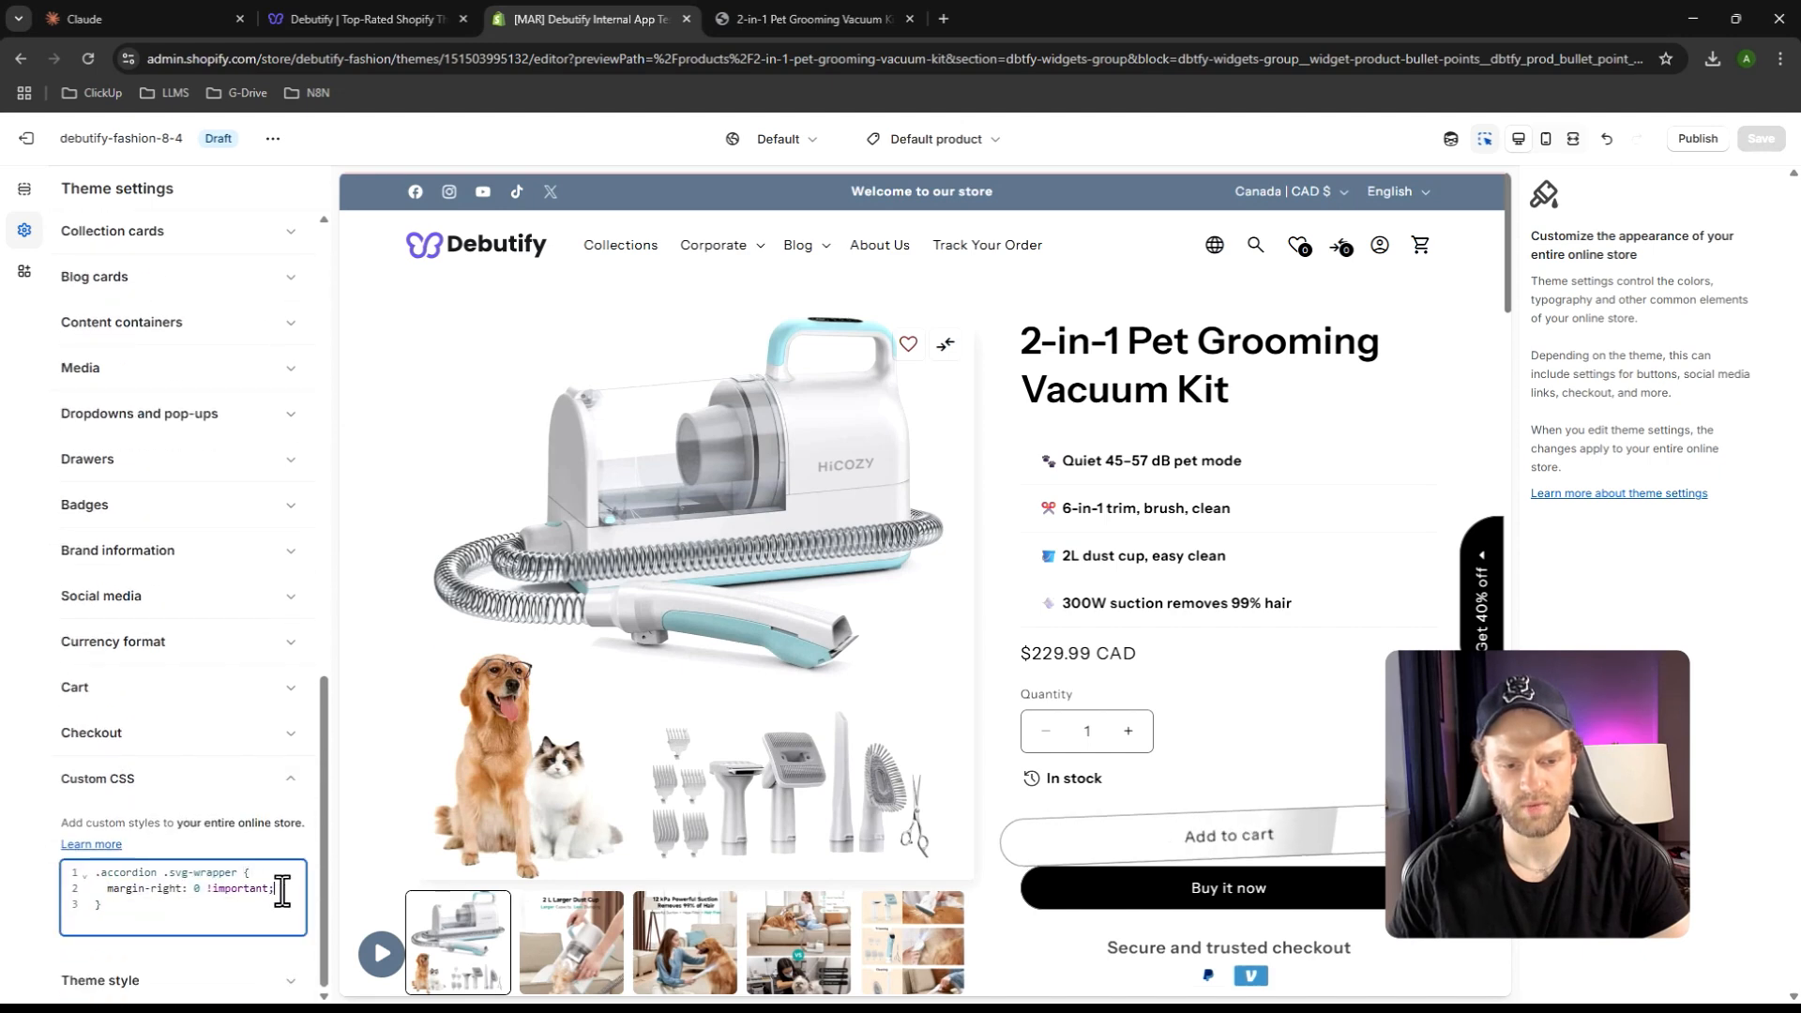
key(Return)
text(displ)
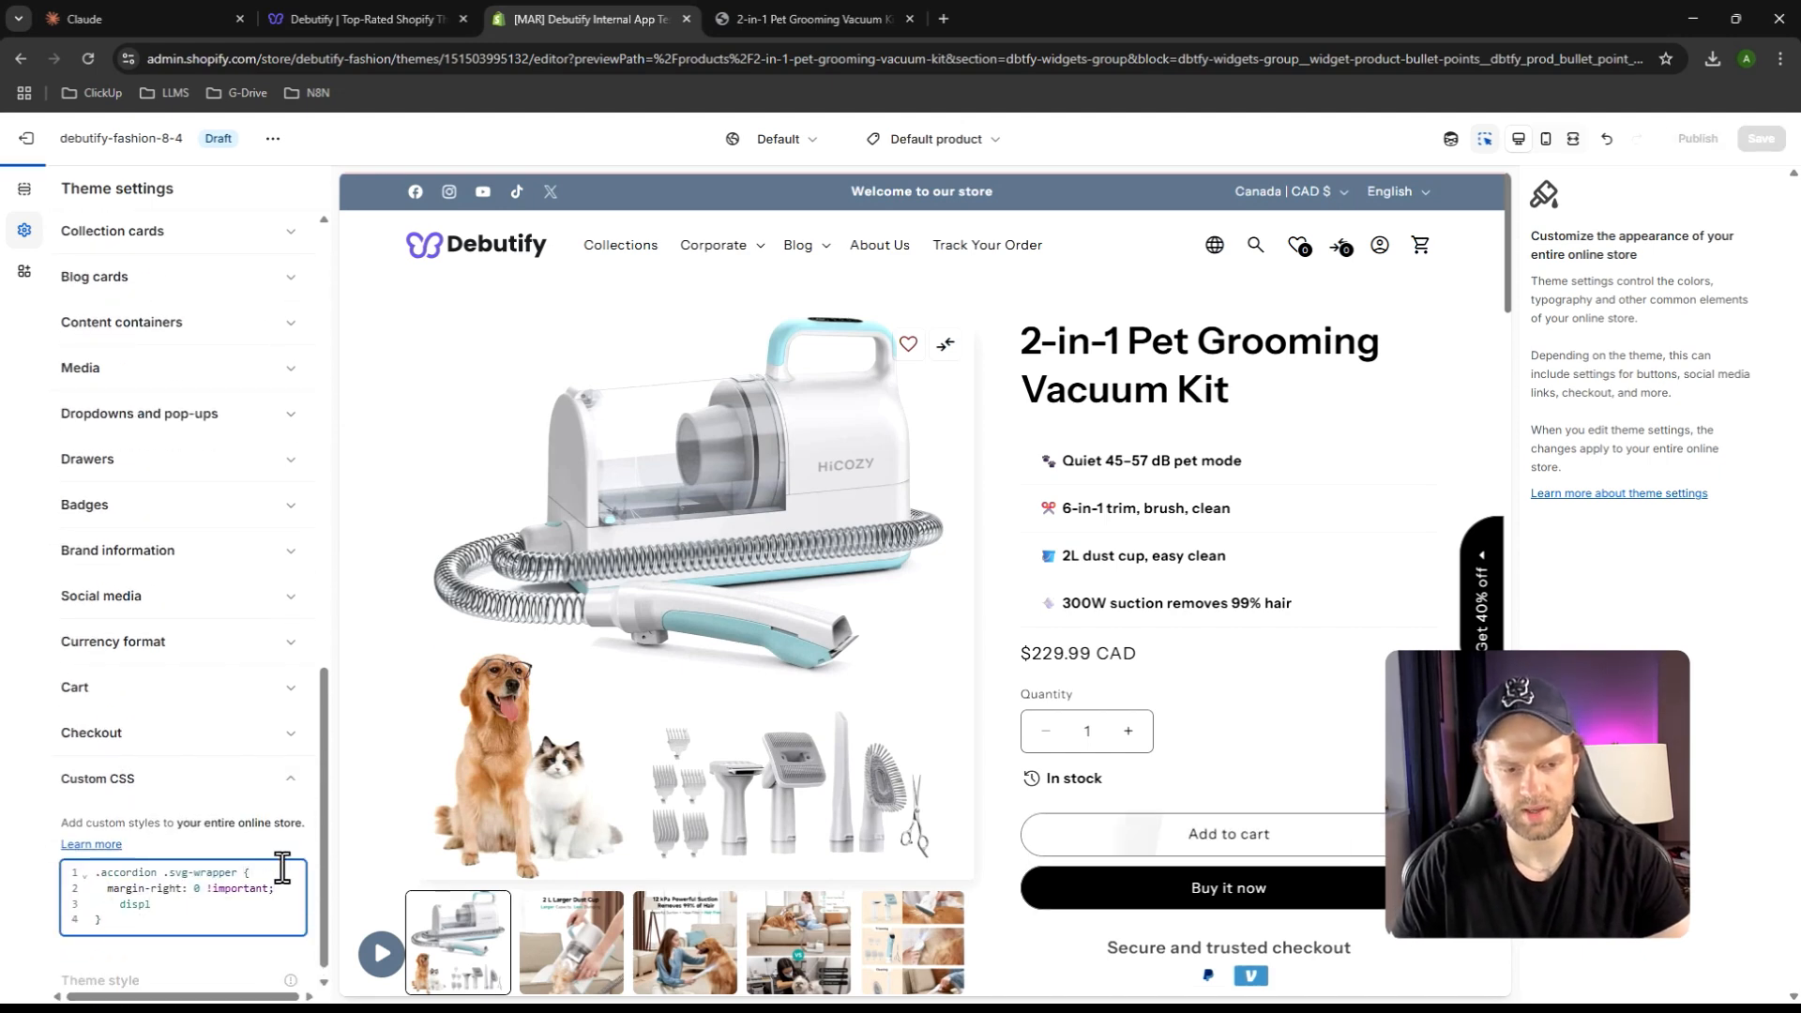
text(display)
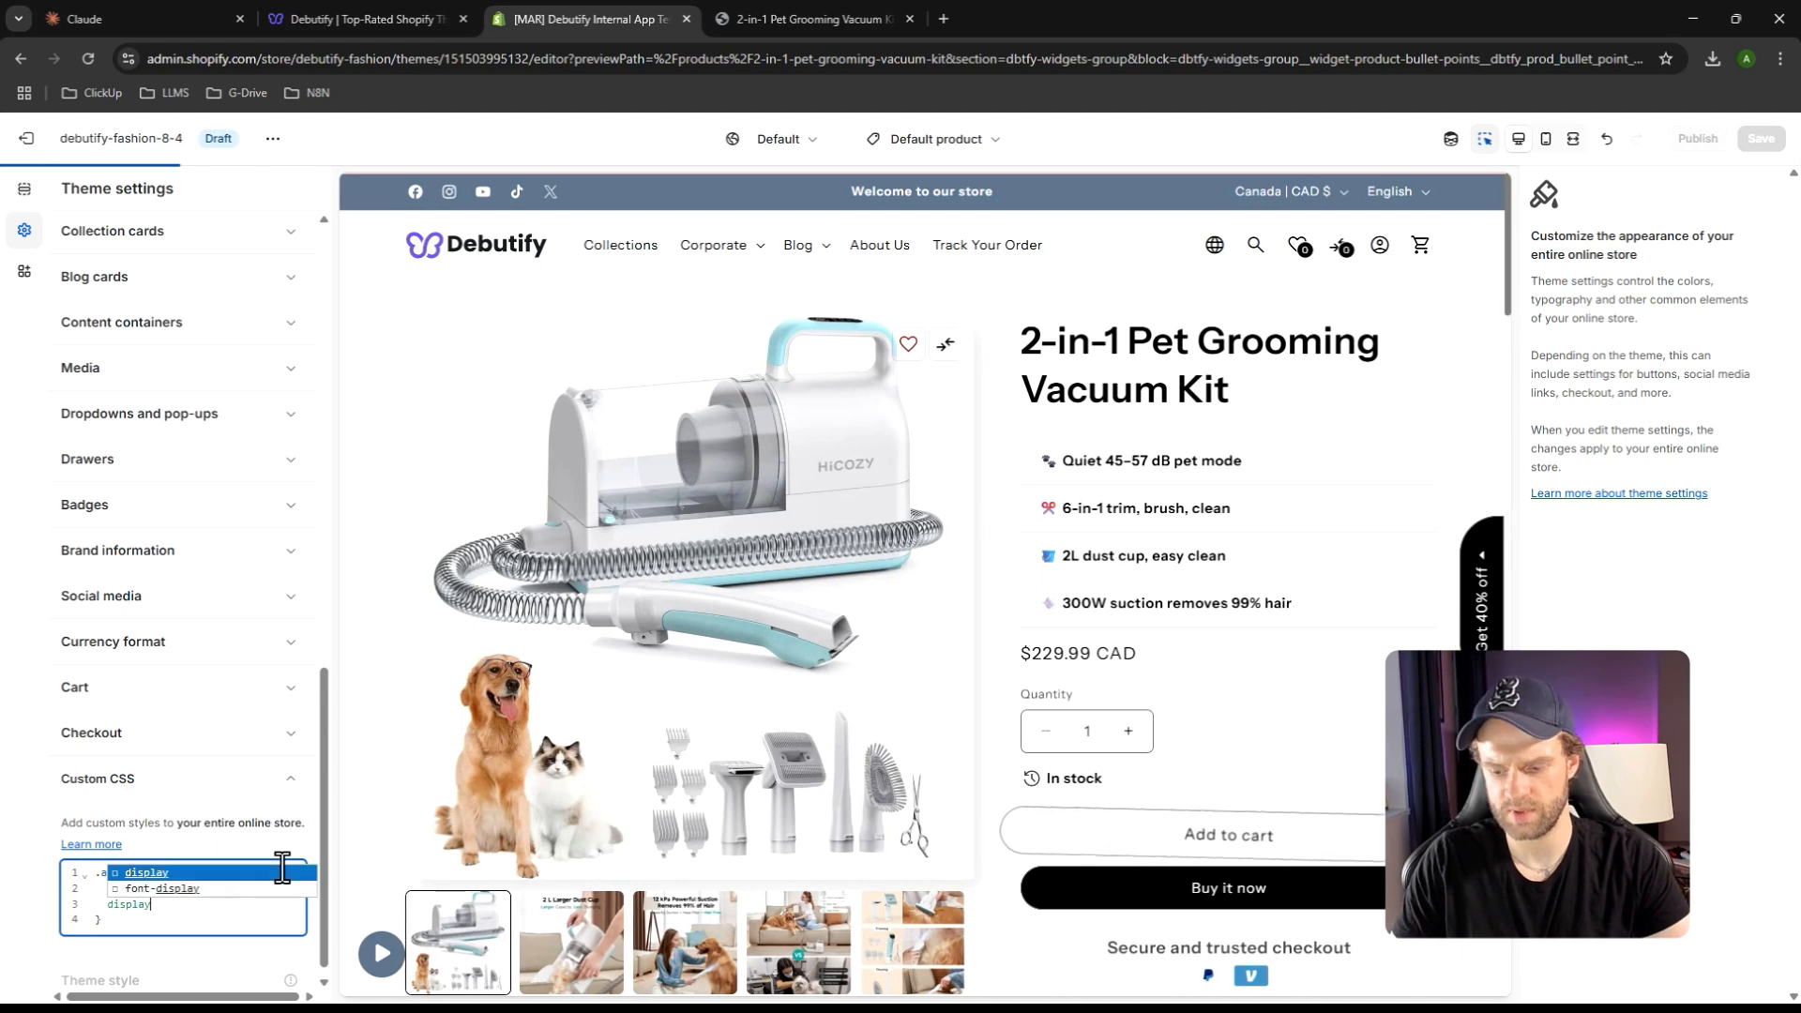
text(: none;)
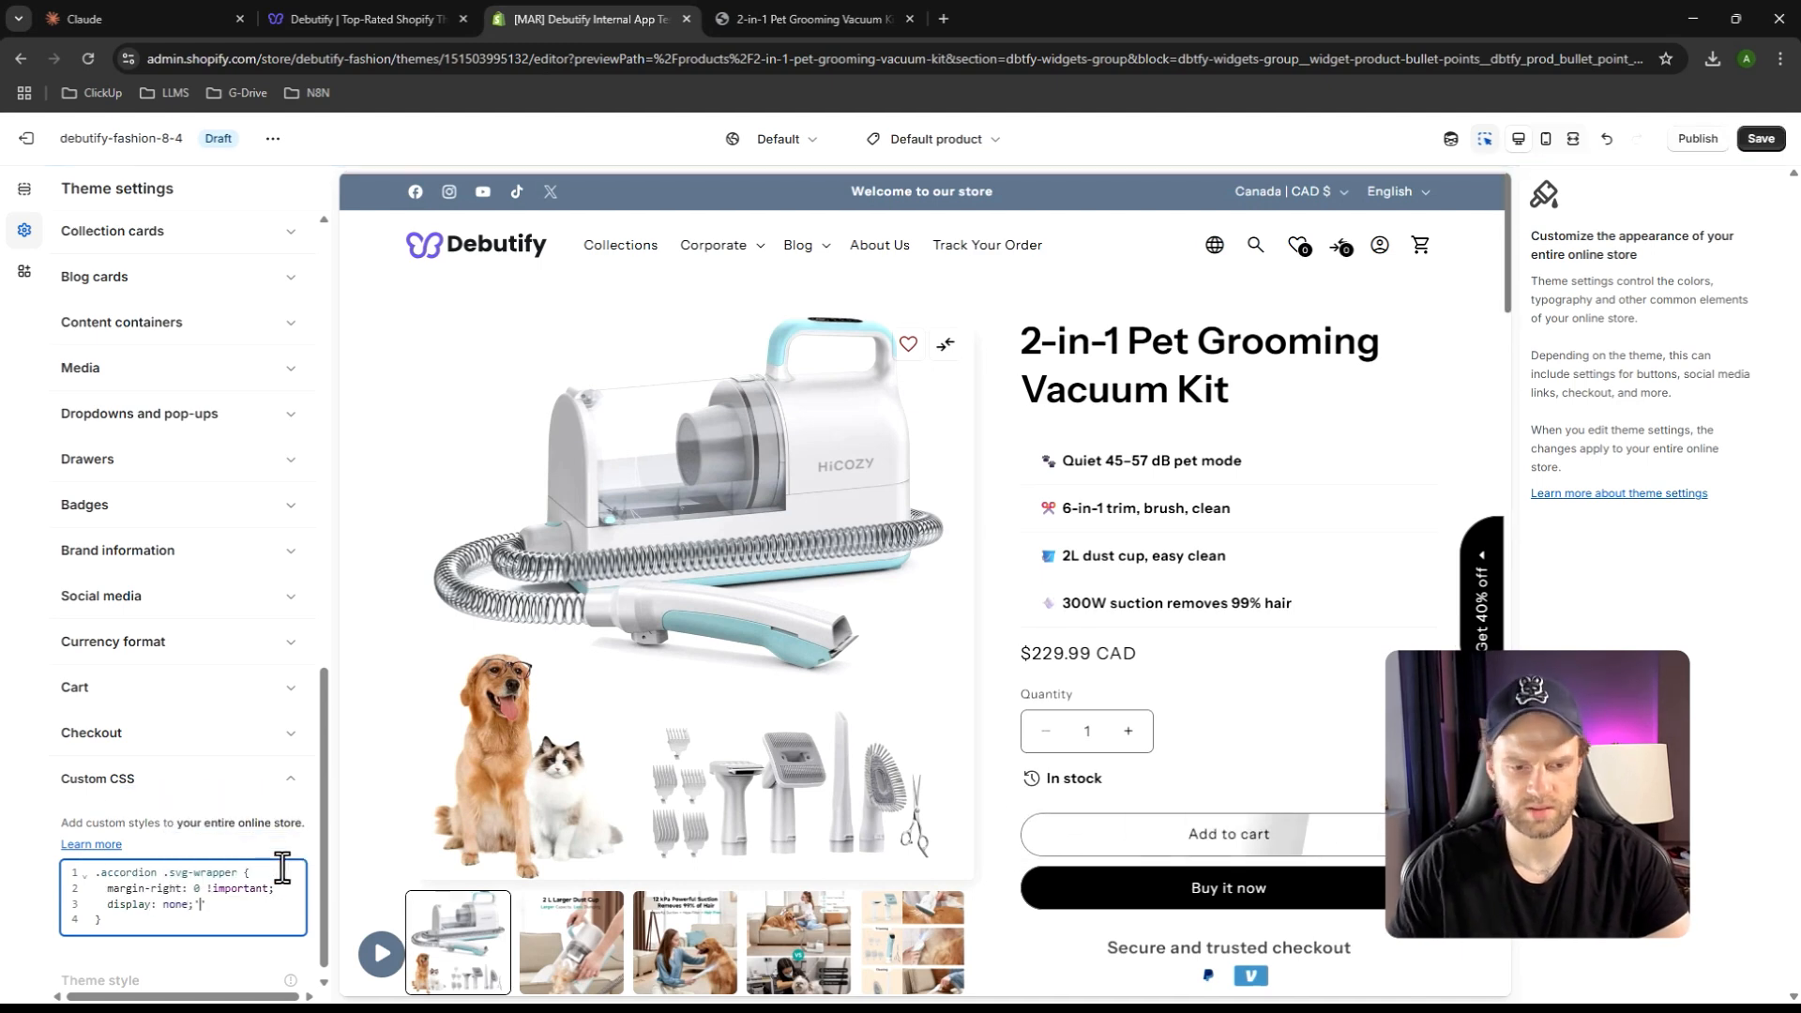
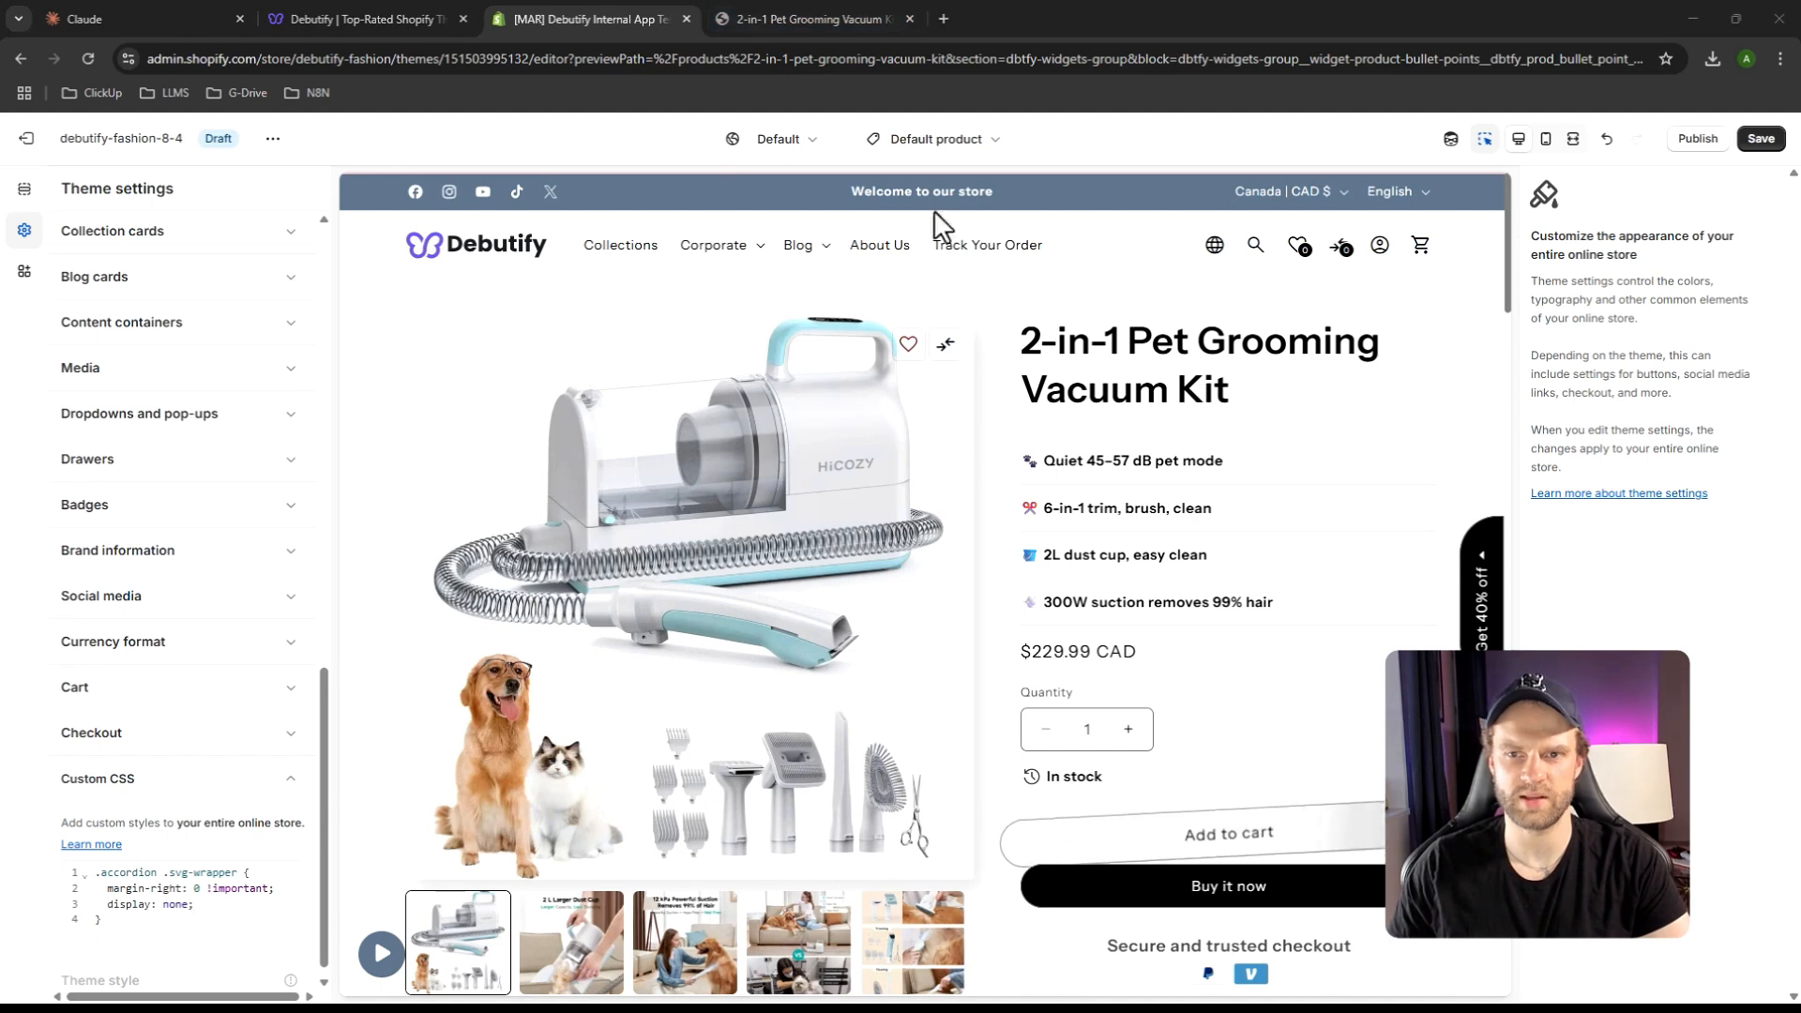
Remove the margin-right declaration from the .accordion .svg-wrapper rule, keeping only display: none;, and save the theme
click(806, 14)
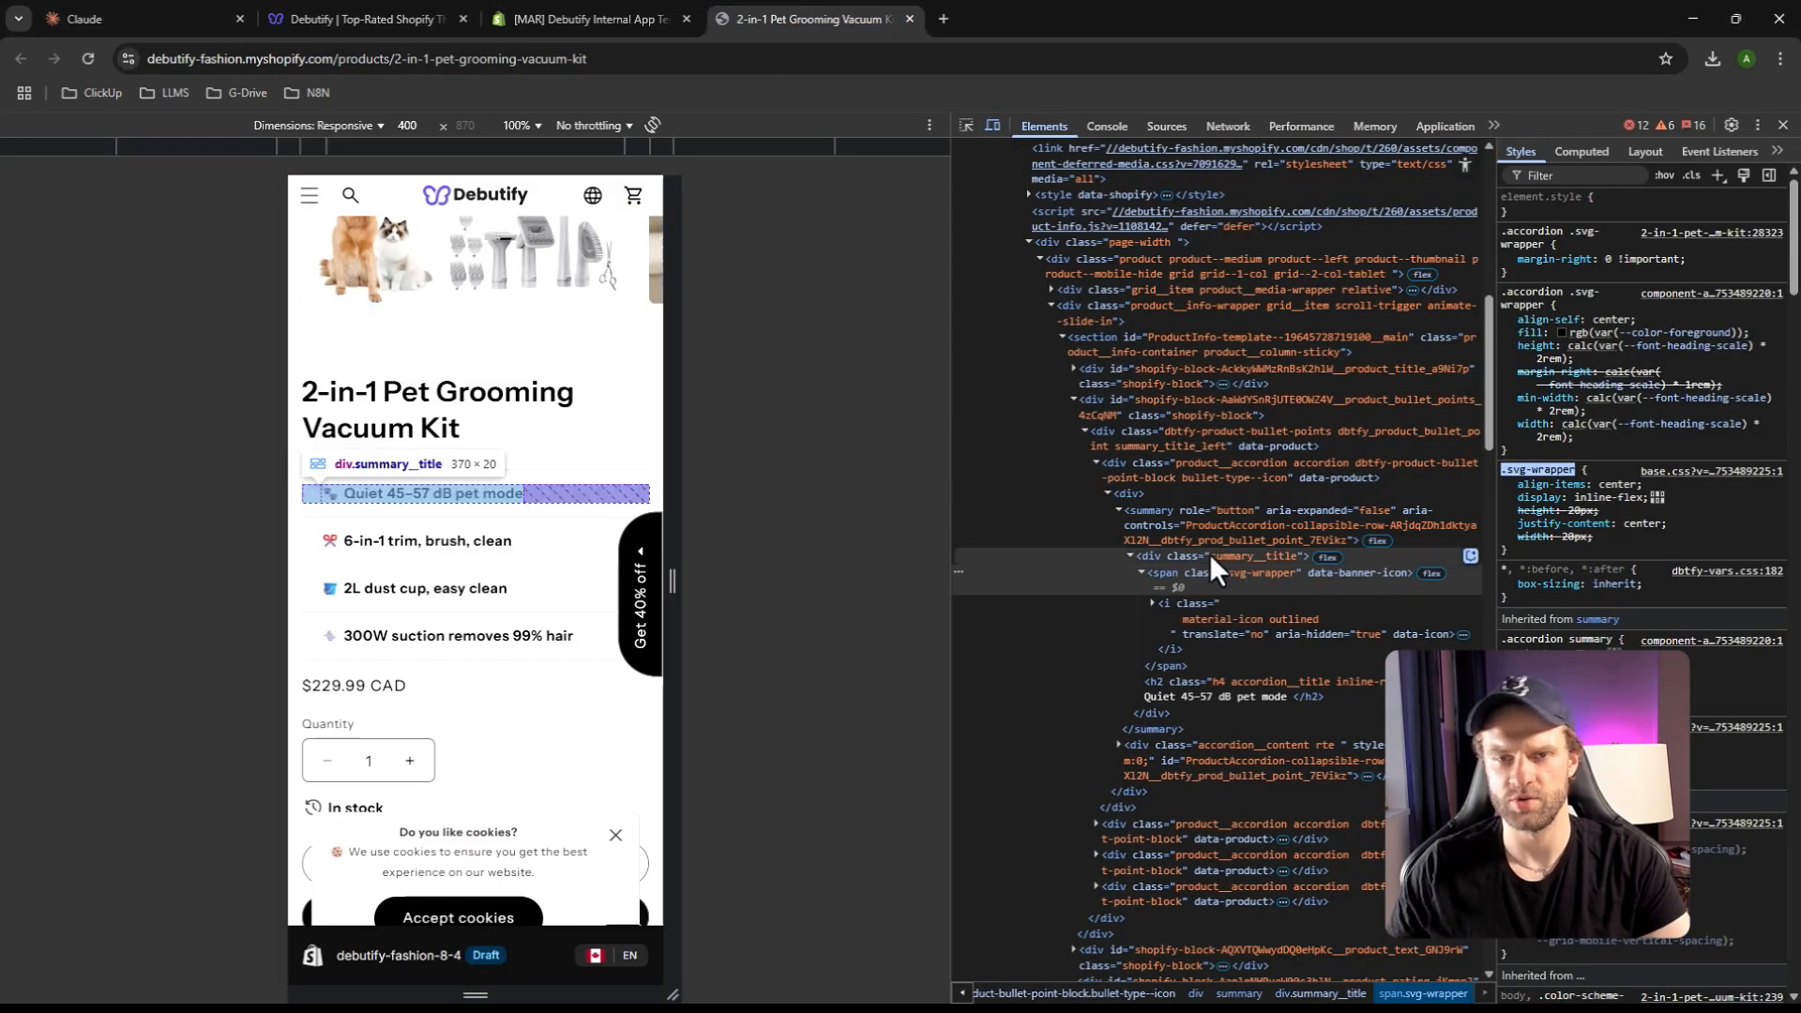
click(567, 17)
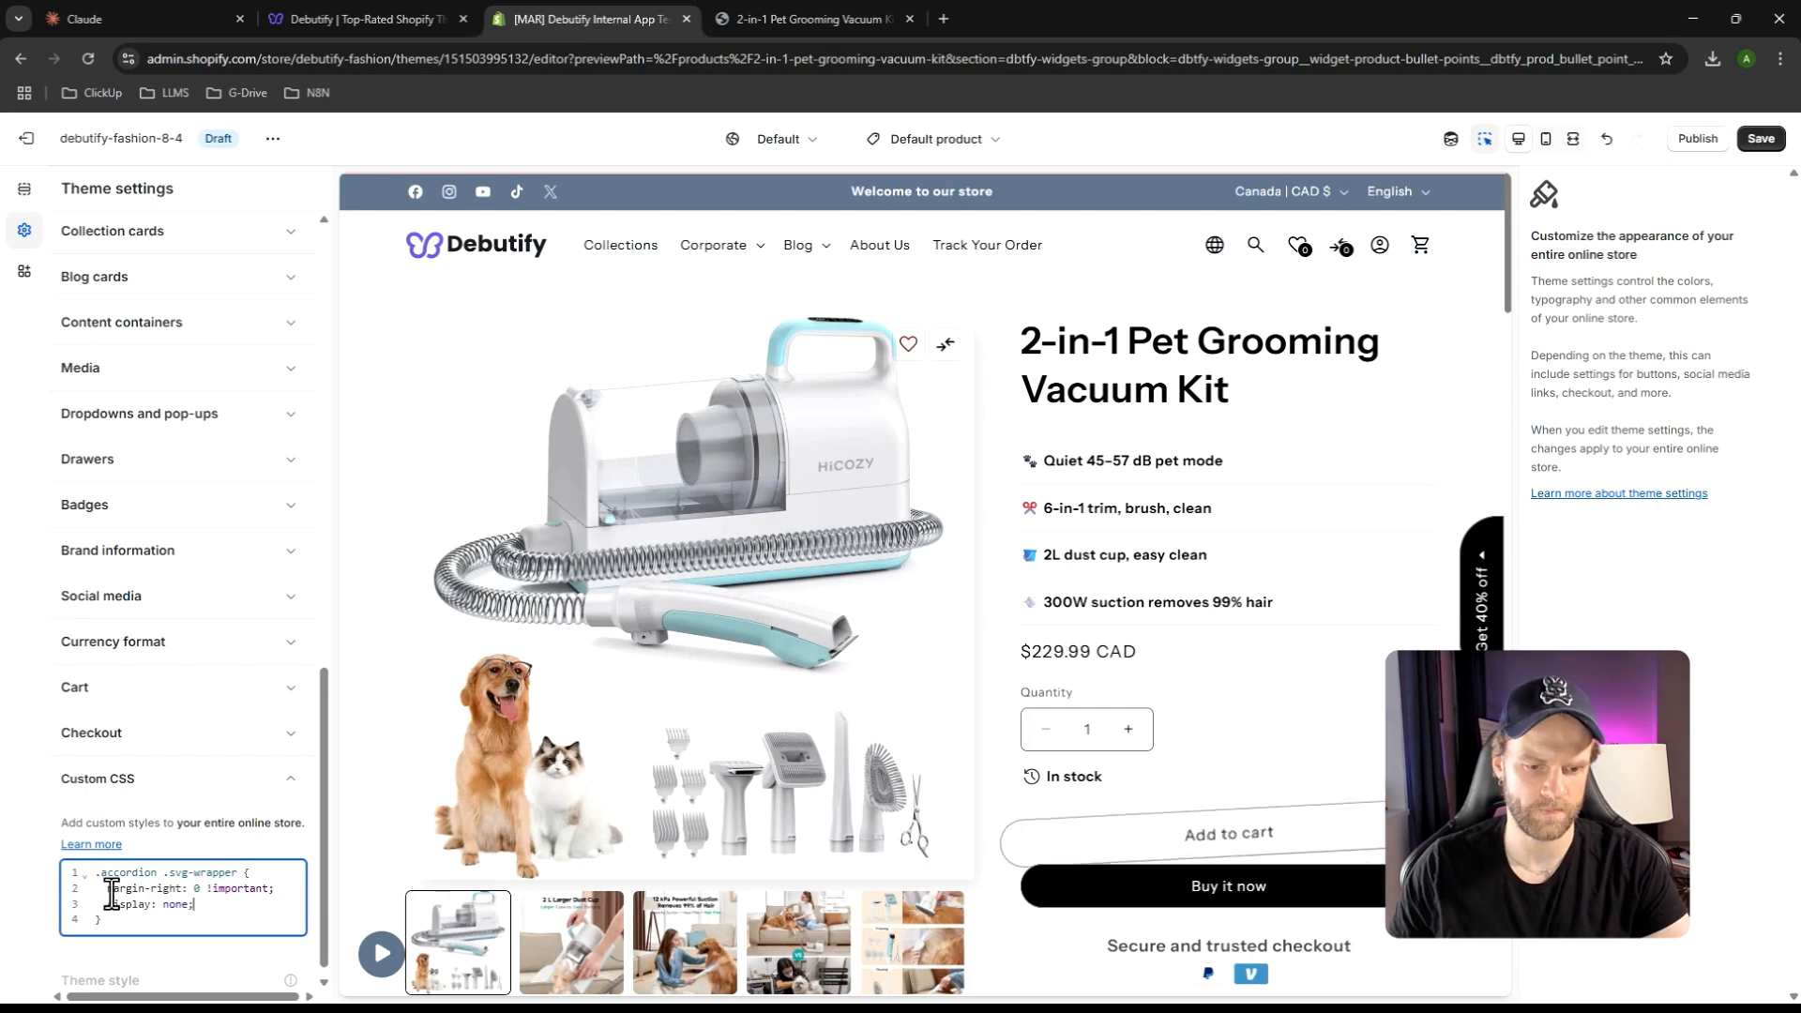
drag(103, 888, 282, 891)
key(BackSpace)
key(BackSpace)
key(BackSpace)
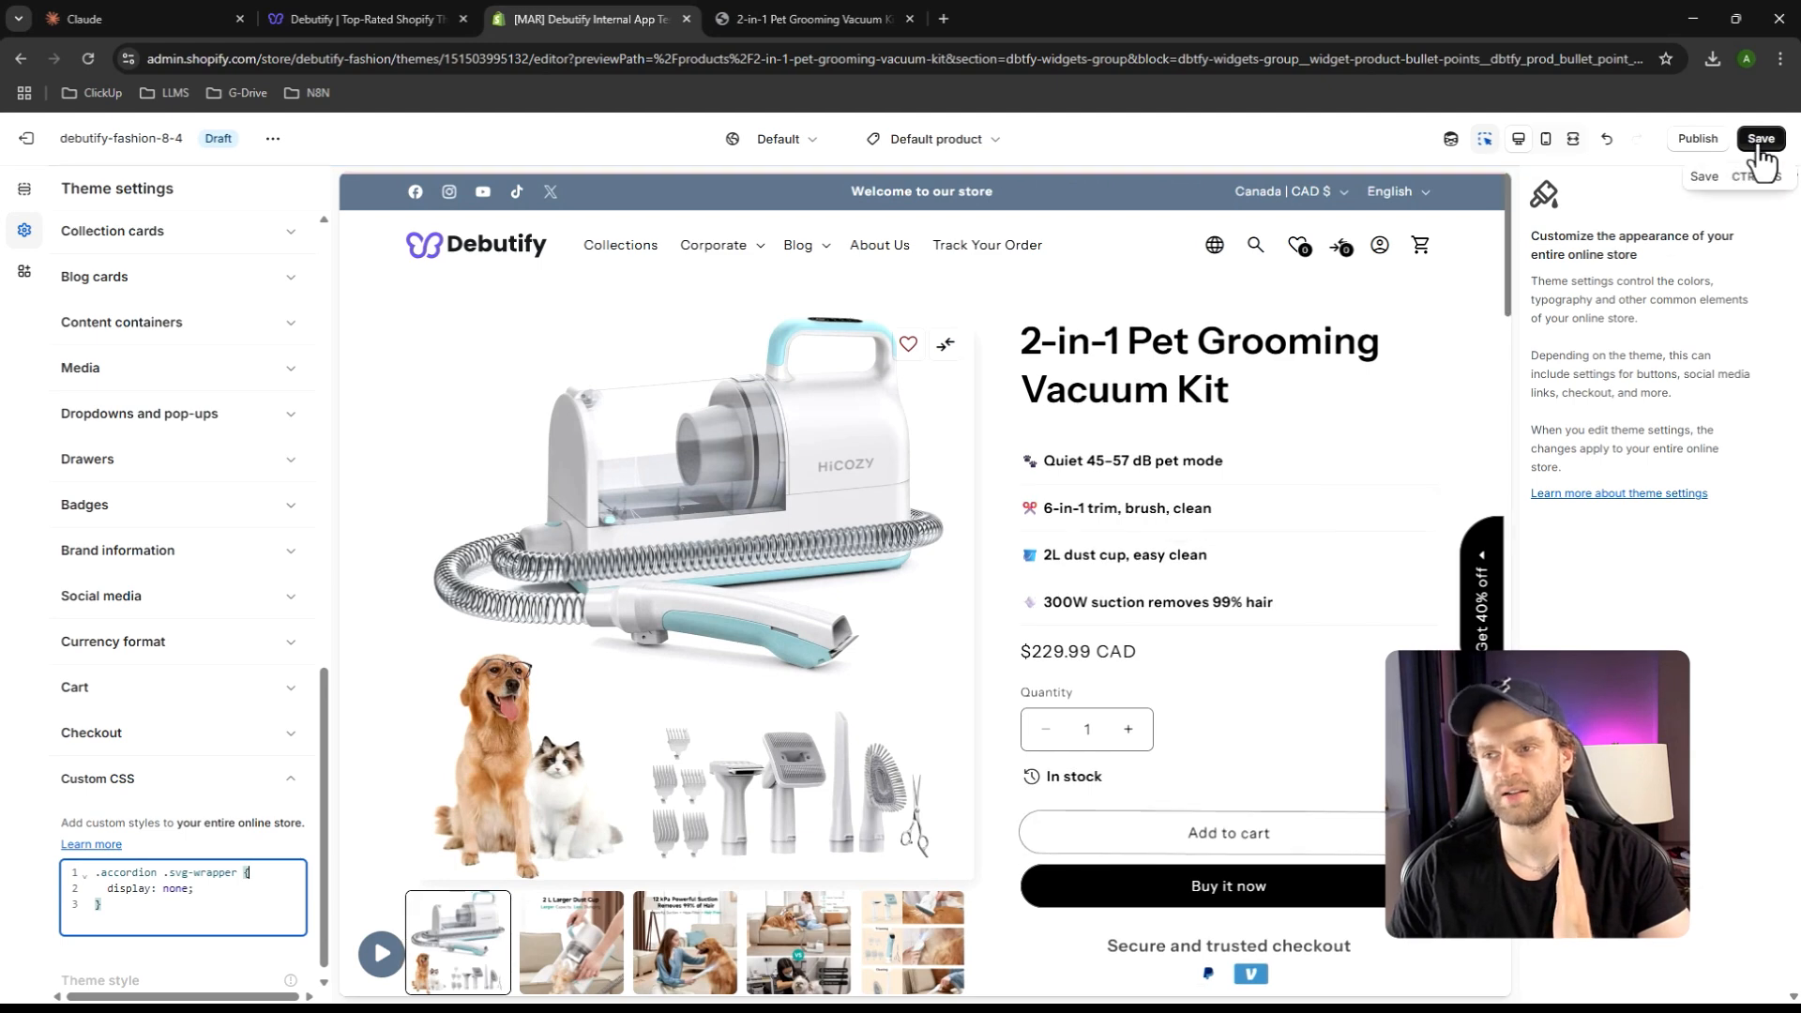
click(1760, 142)
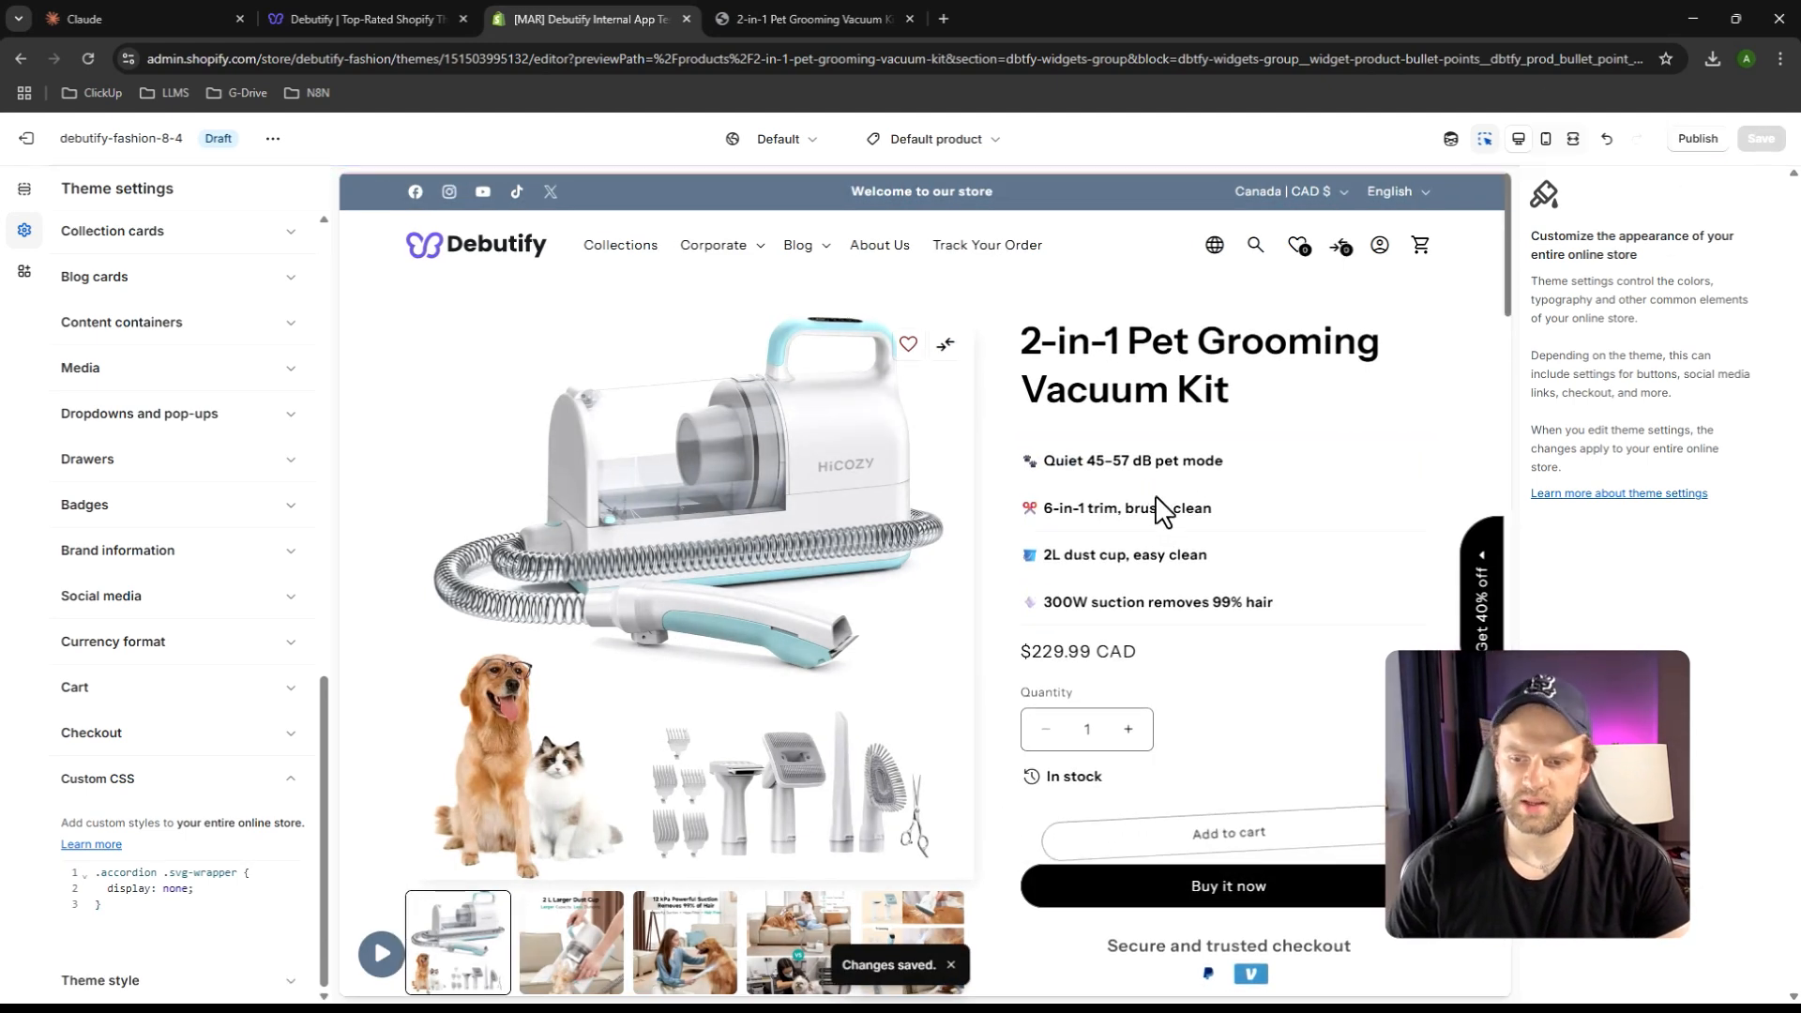
Open the settings of the Buy buttons block on the product page
scroll(1154, 525, down, 1)
scroll(1238, 762, down, 2)
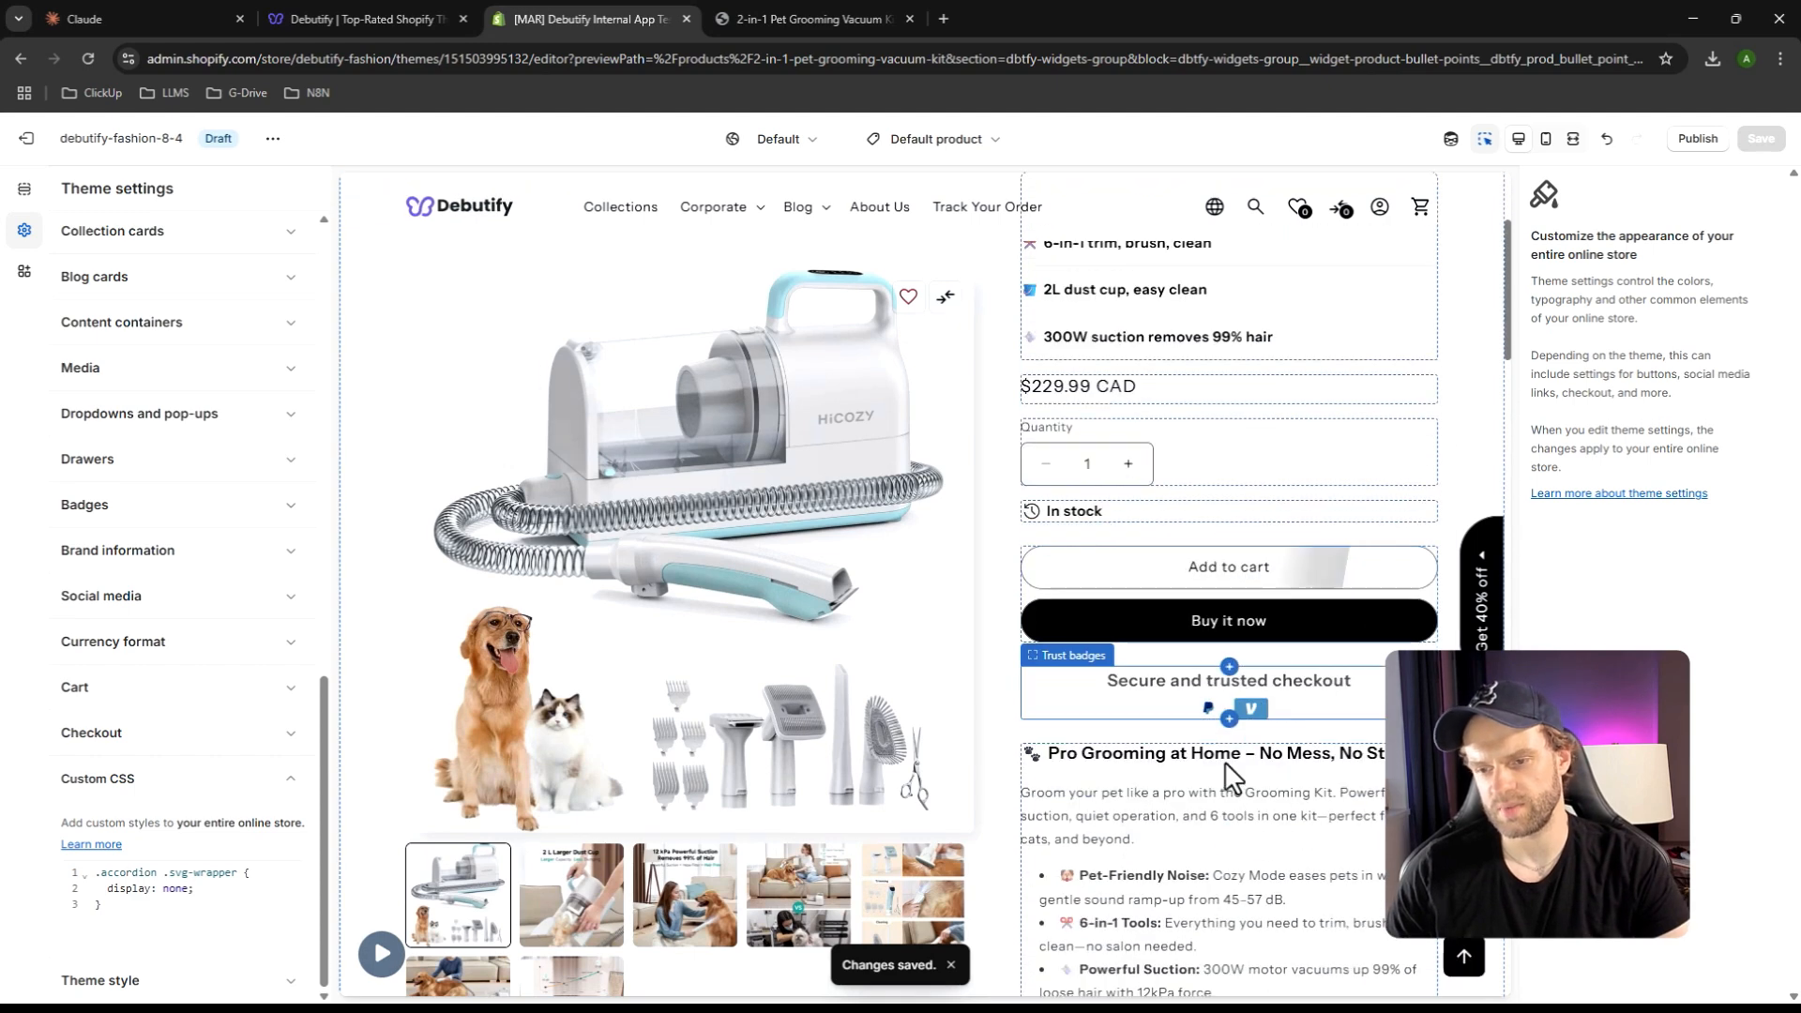
click(1241, 638)
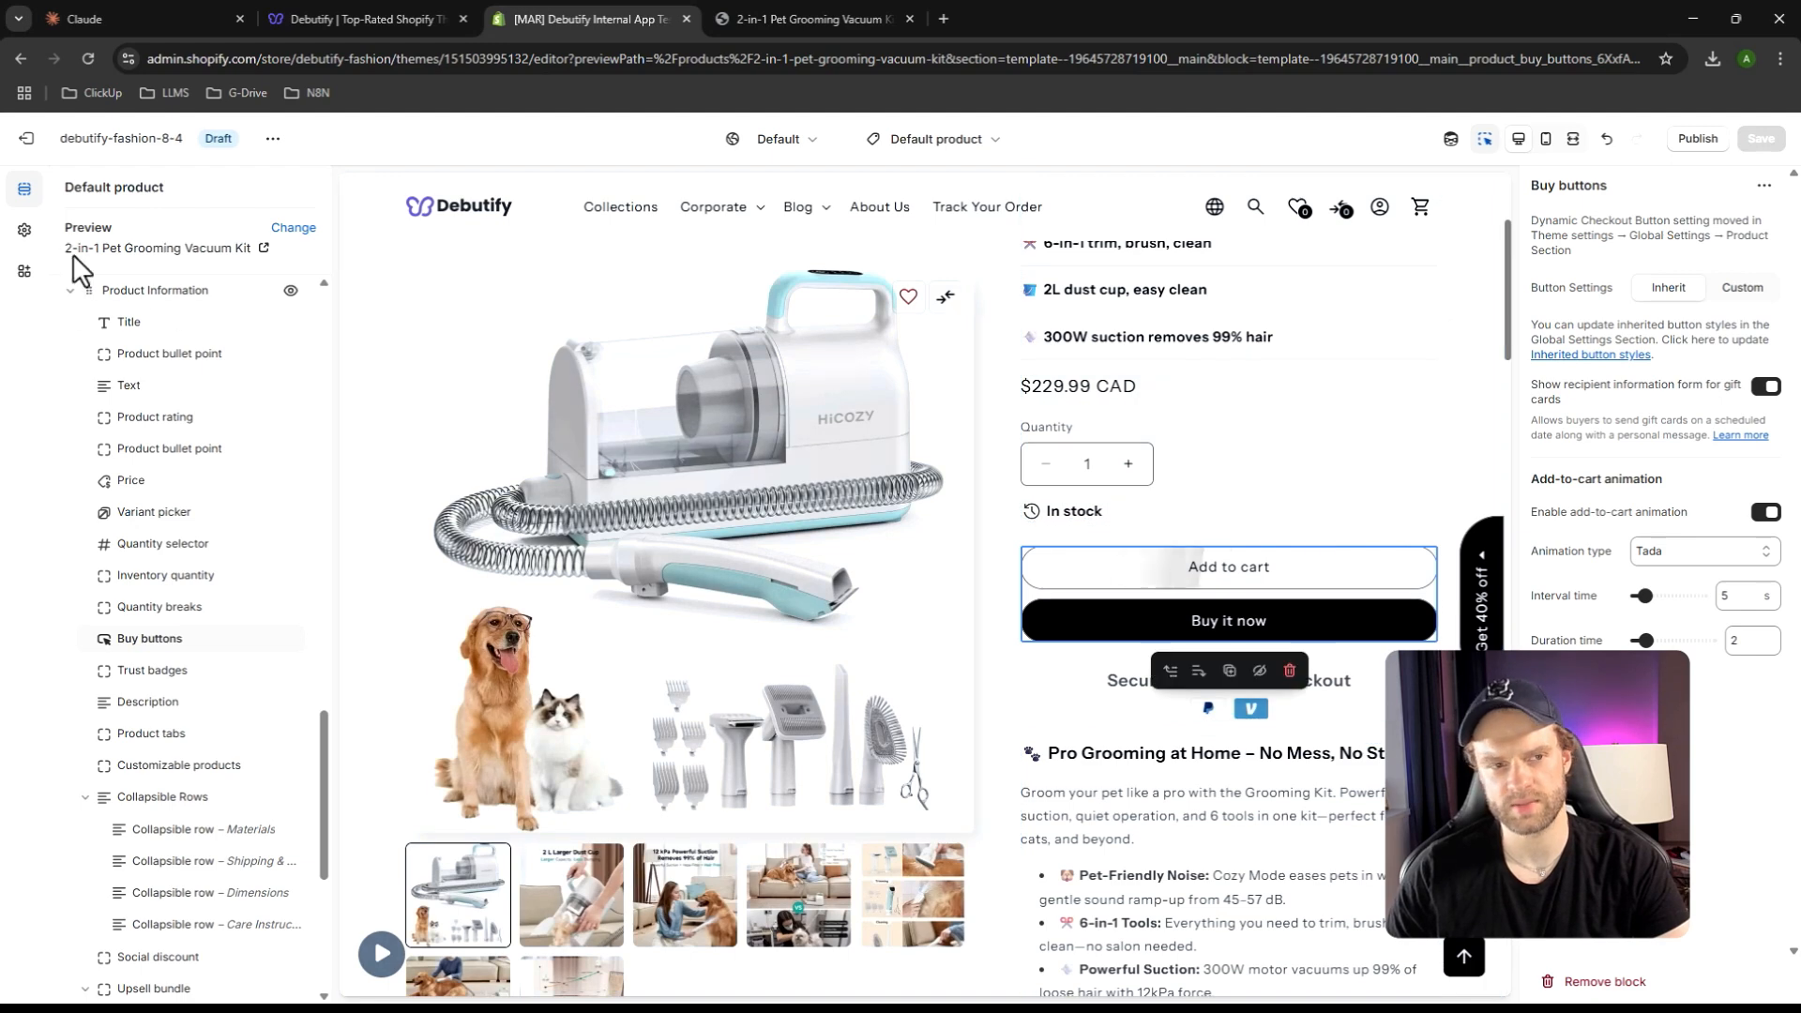
Turn off Show dynamic checkout buttons in the theme's global Product Section settings and save the theme
click(25, 229)
scroll(201, 654, down, 10)
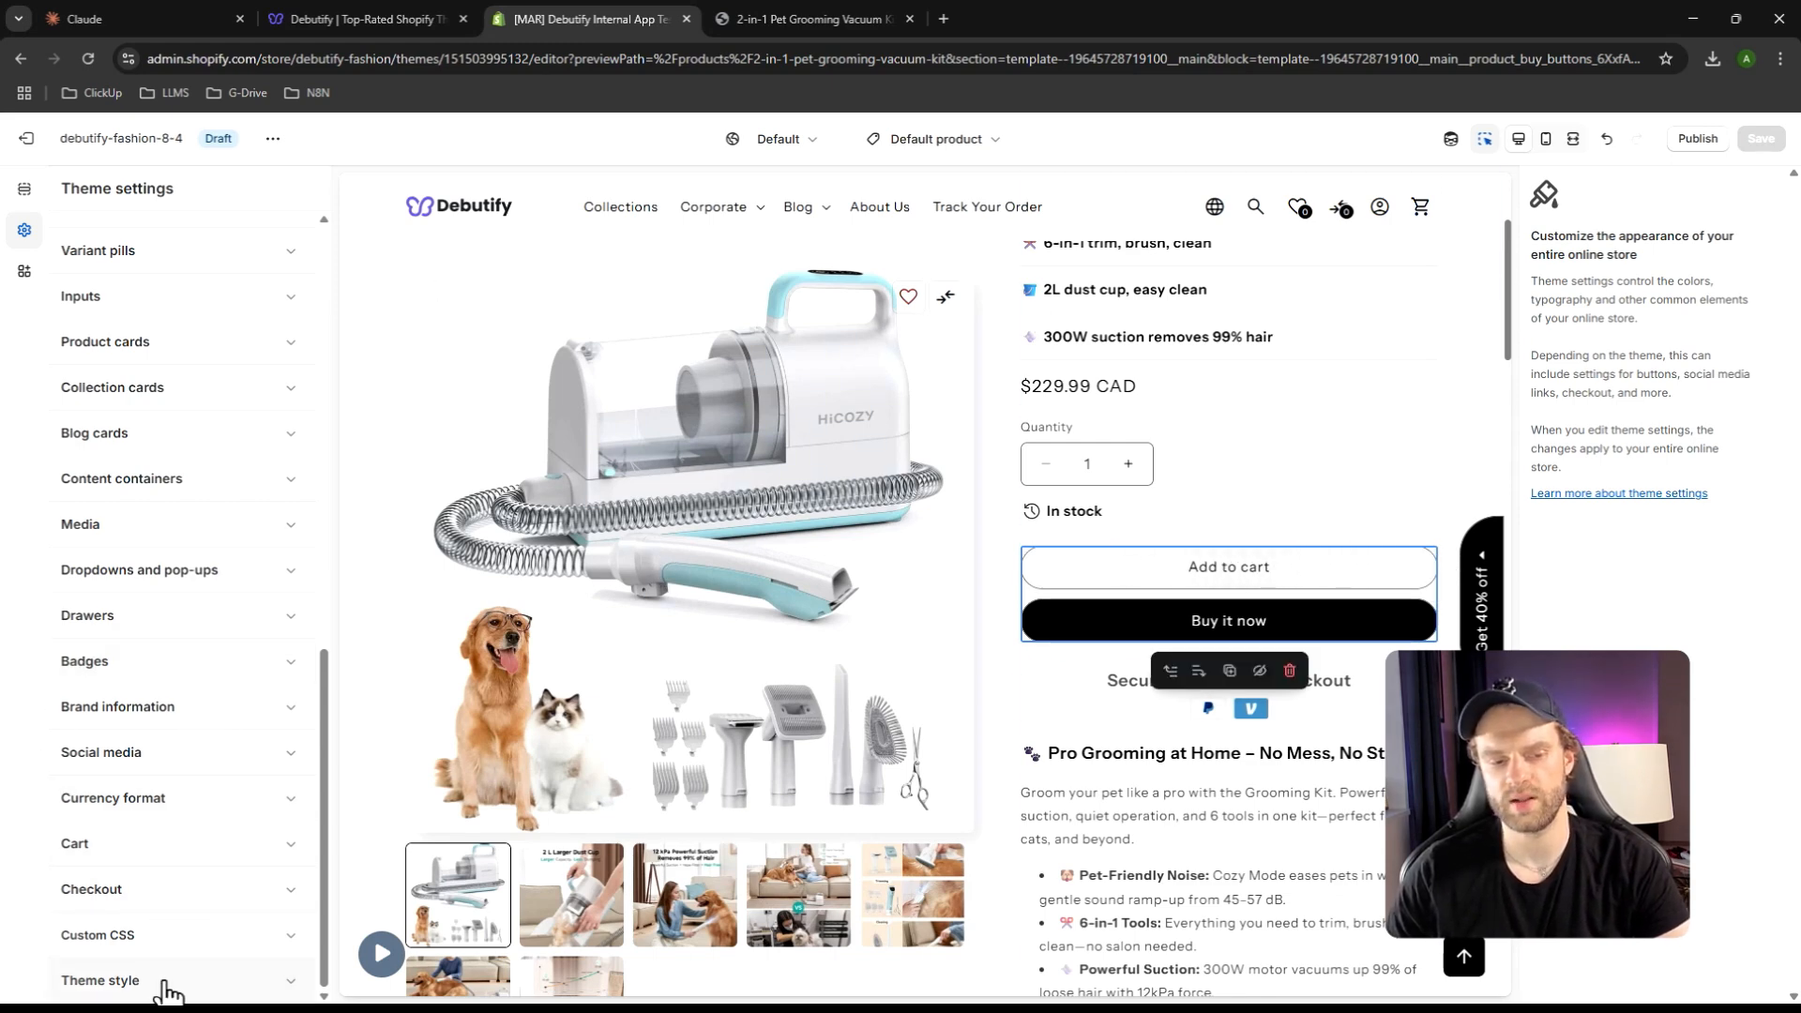
scroll(210, 715, up, 10)
scroll(244, 689, down, 3)
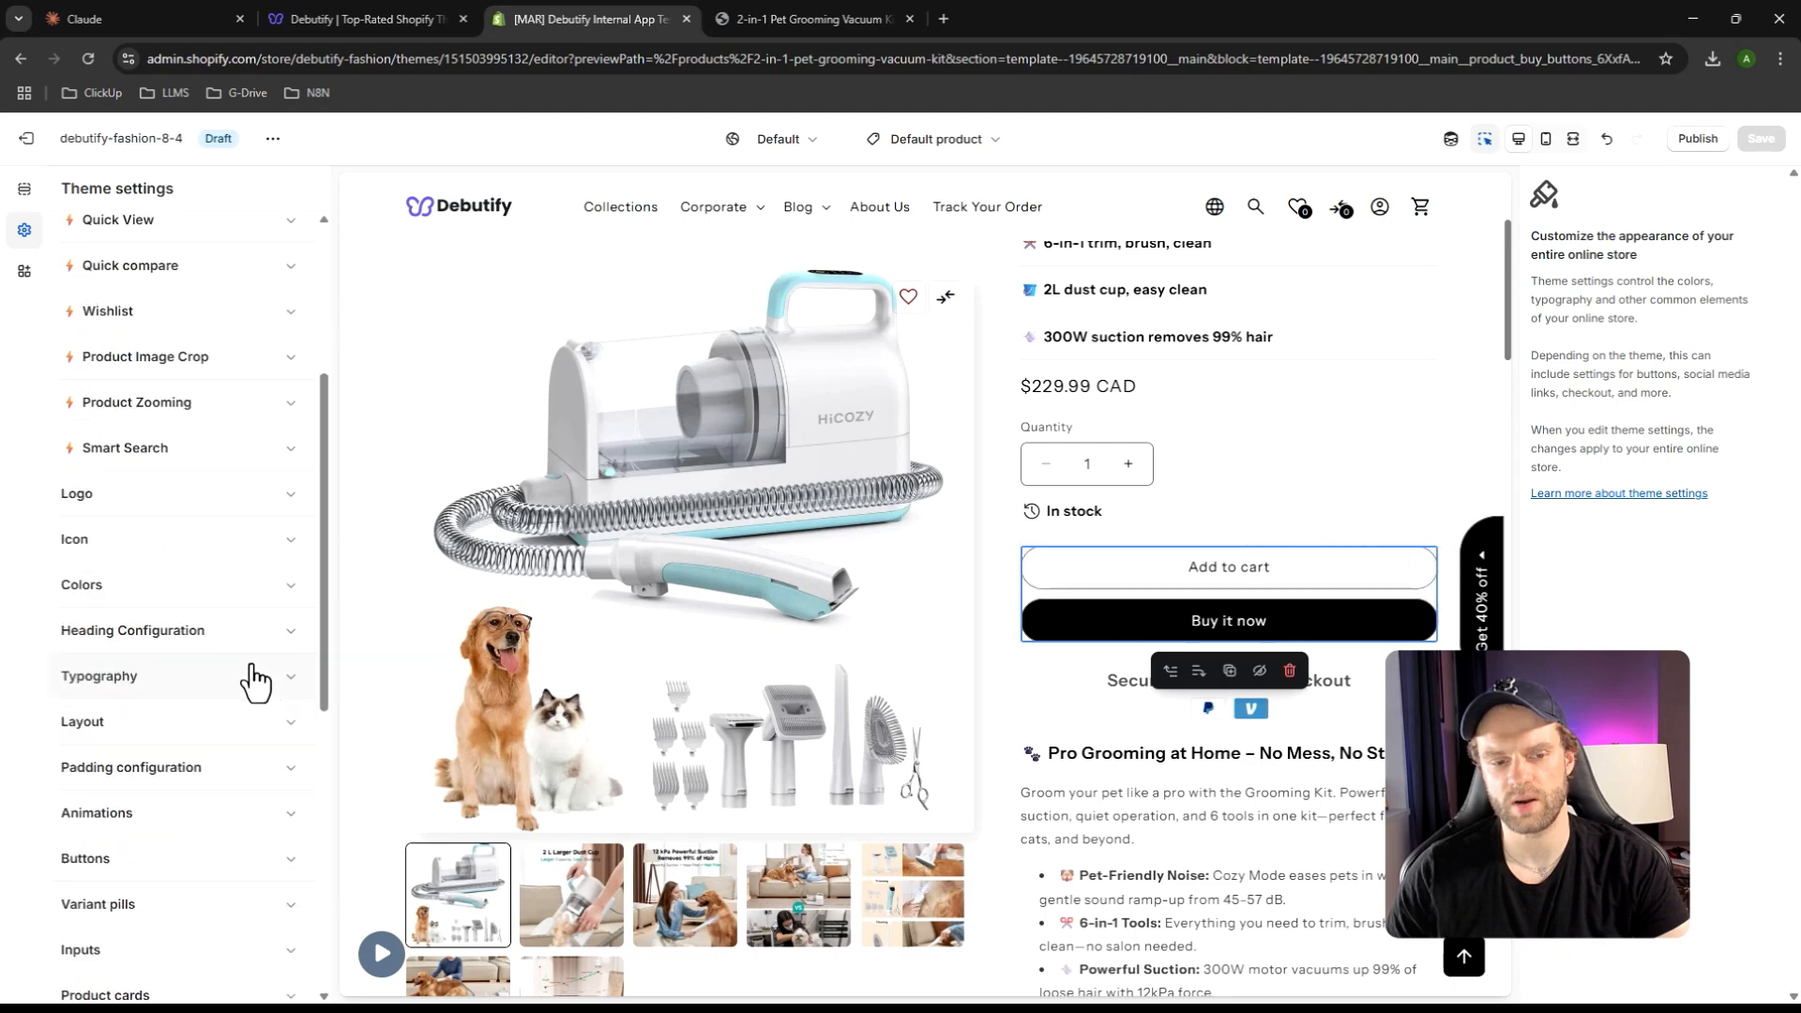
scroll(239, 682, down, 1)
scroll(225, 682, down, 10)
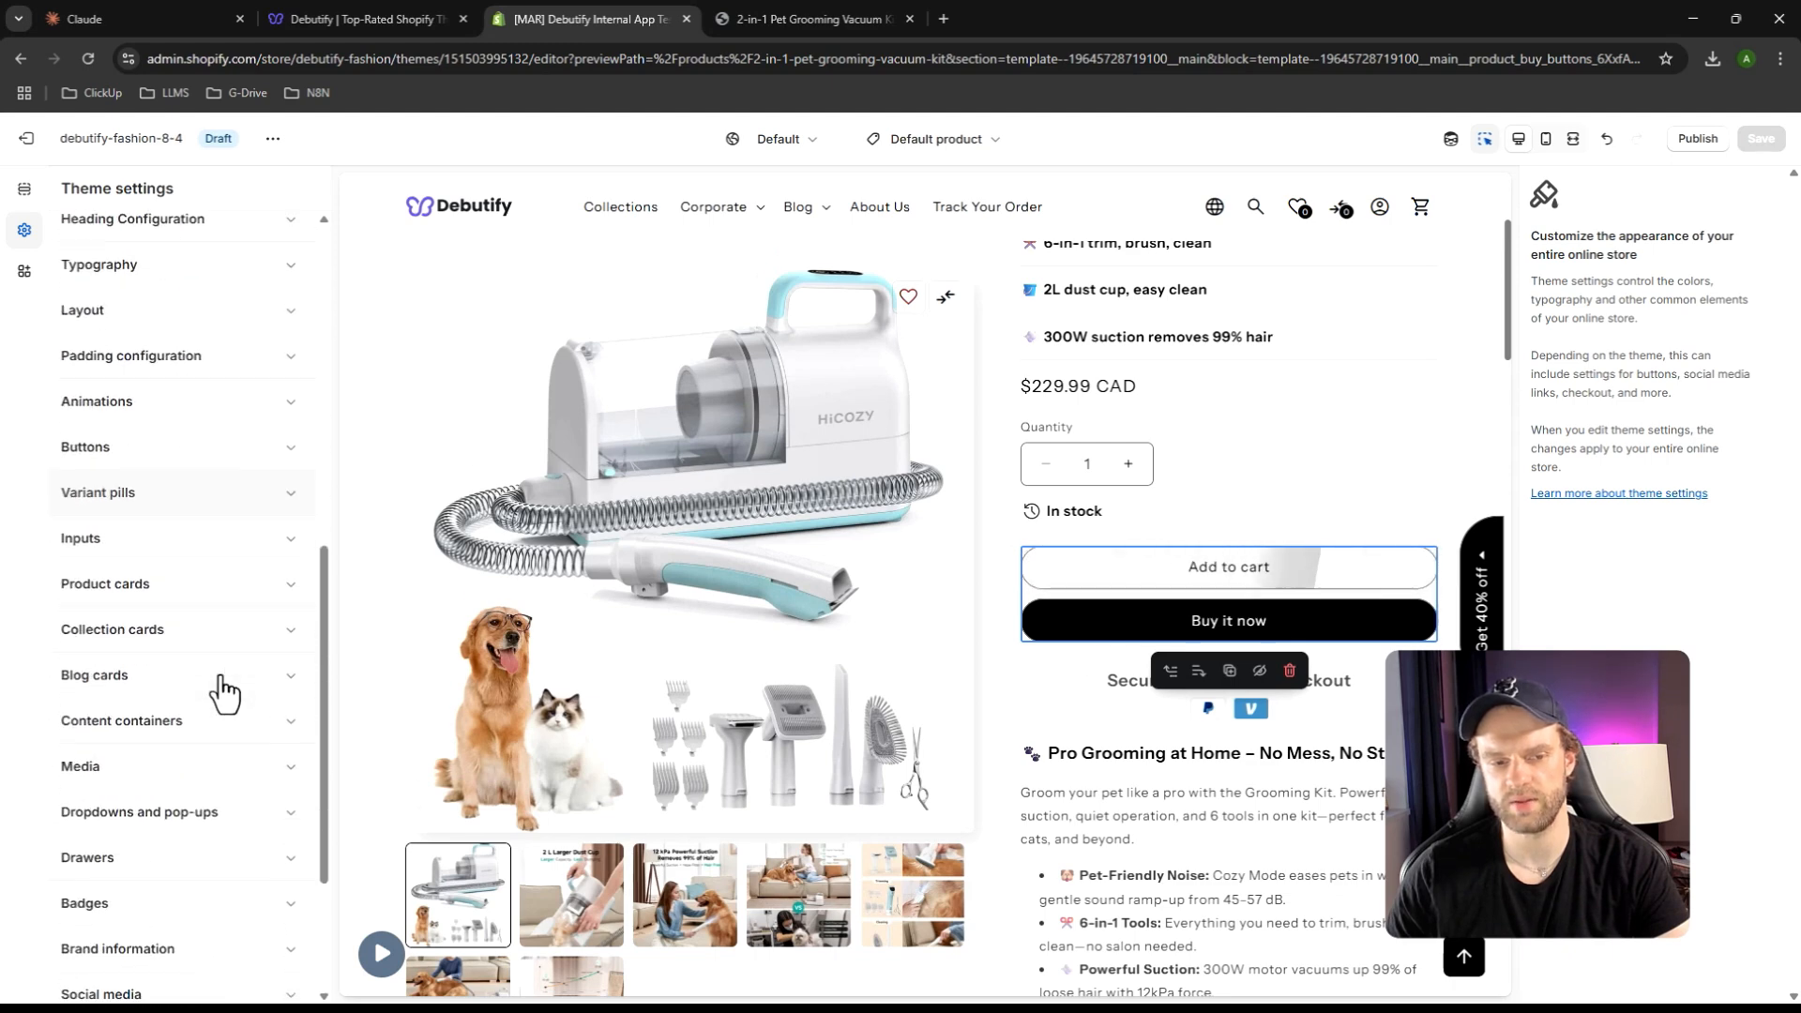
scroll(173, 947, up, 10)
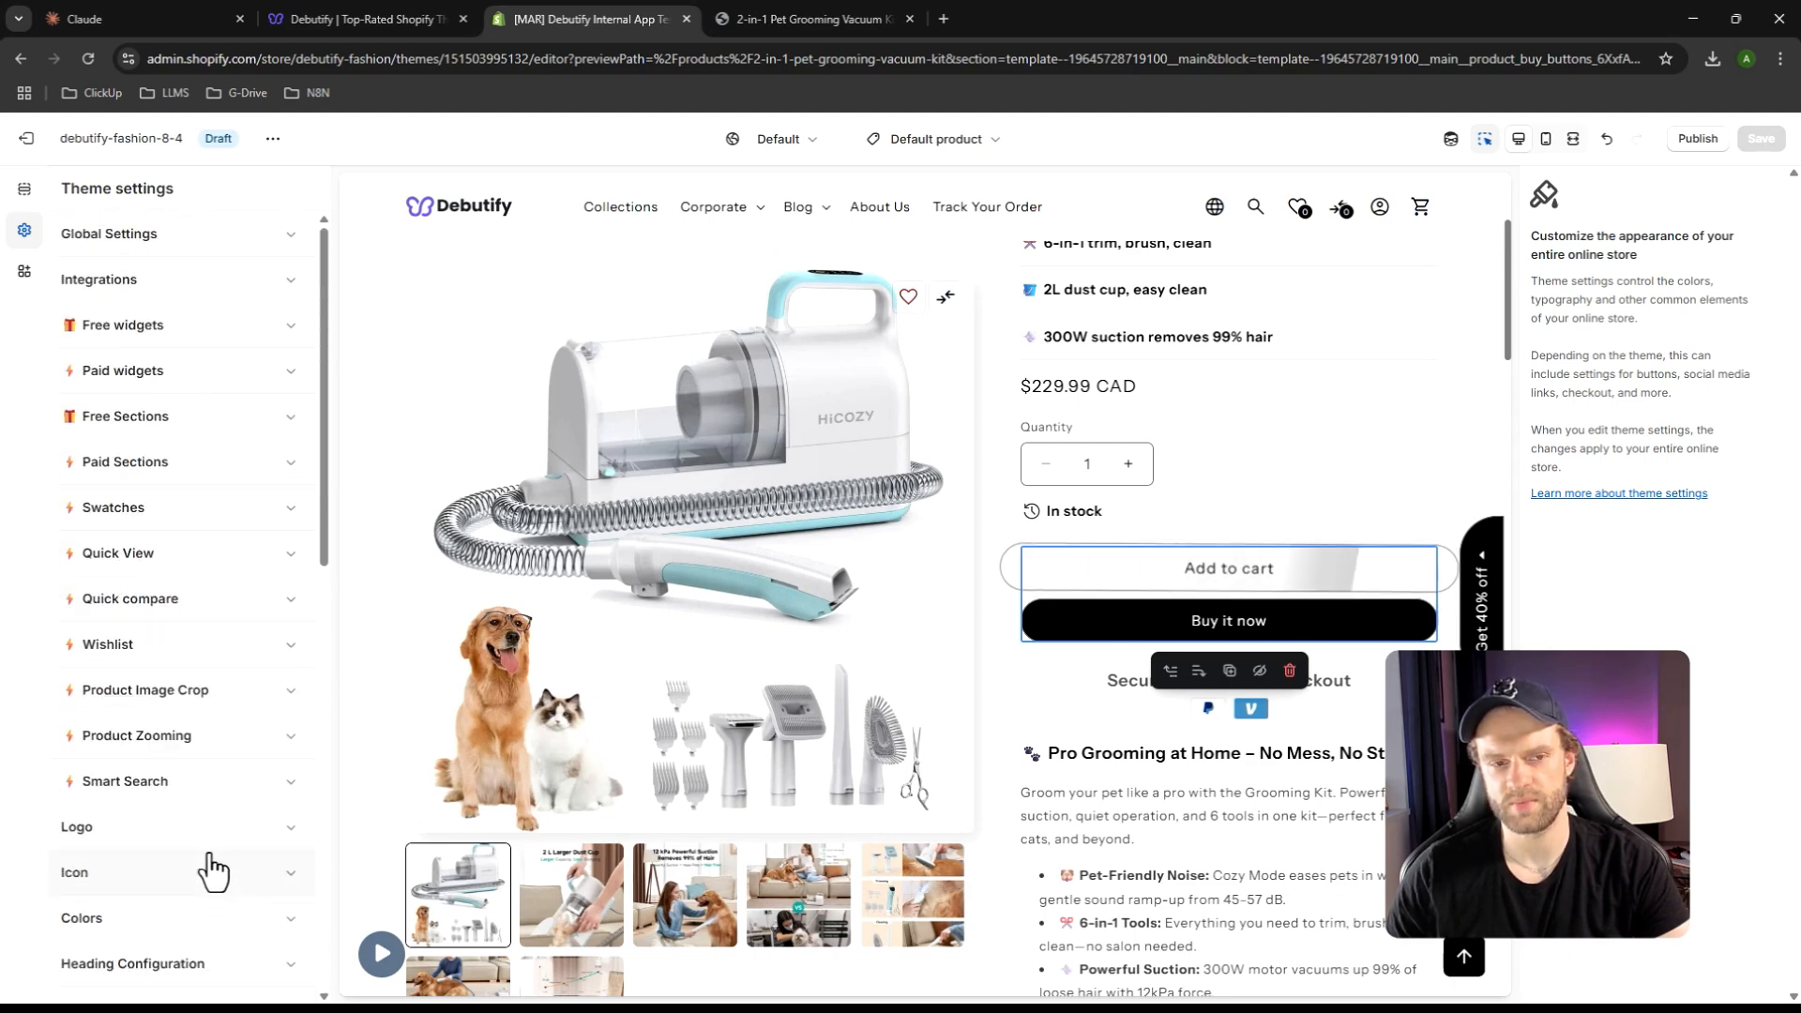
click(217, 258)
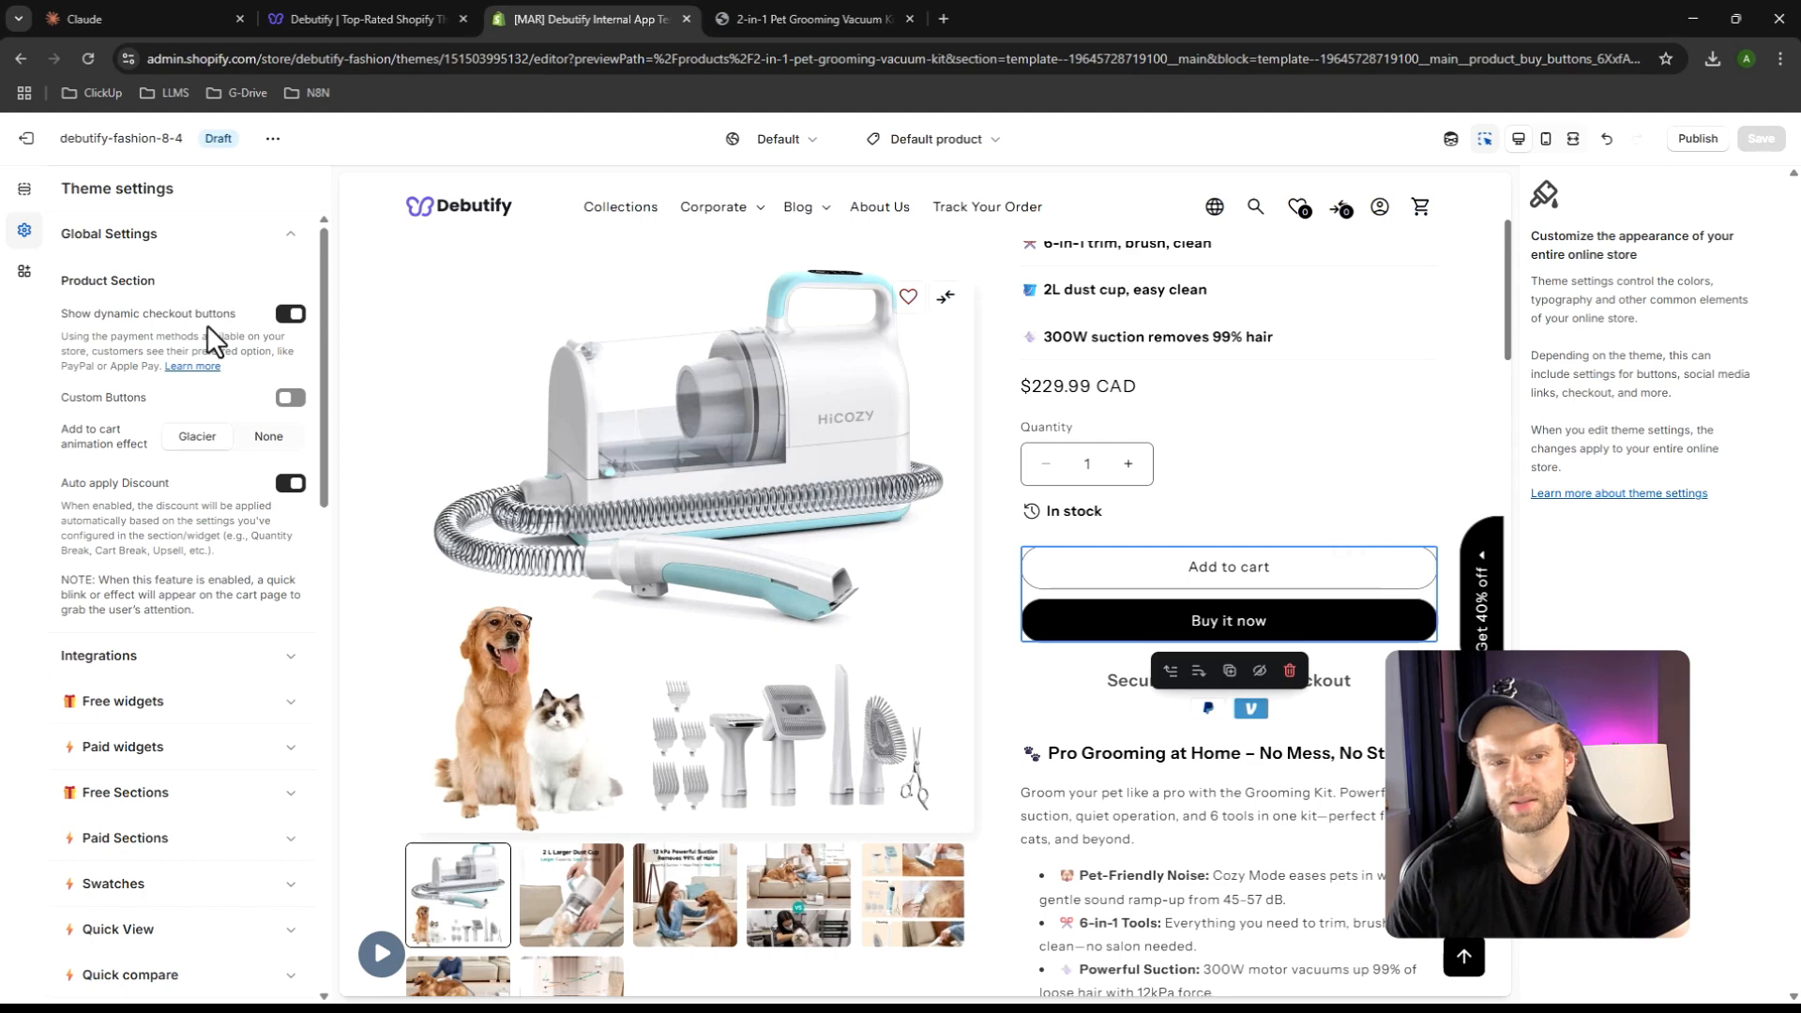
click(291, 316)
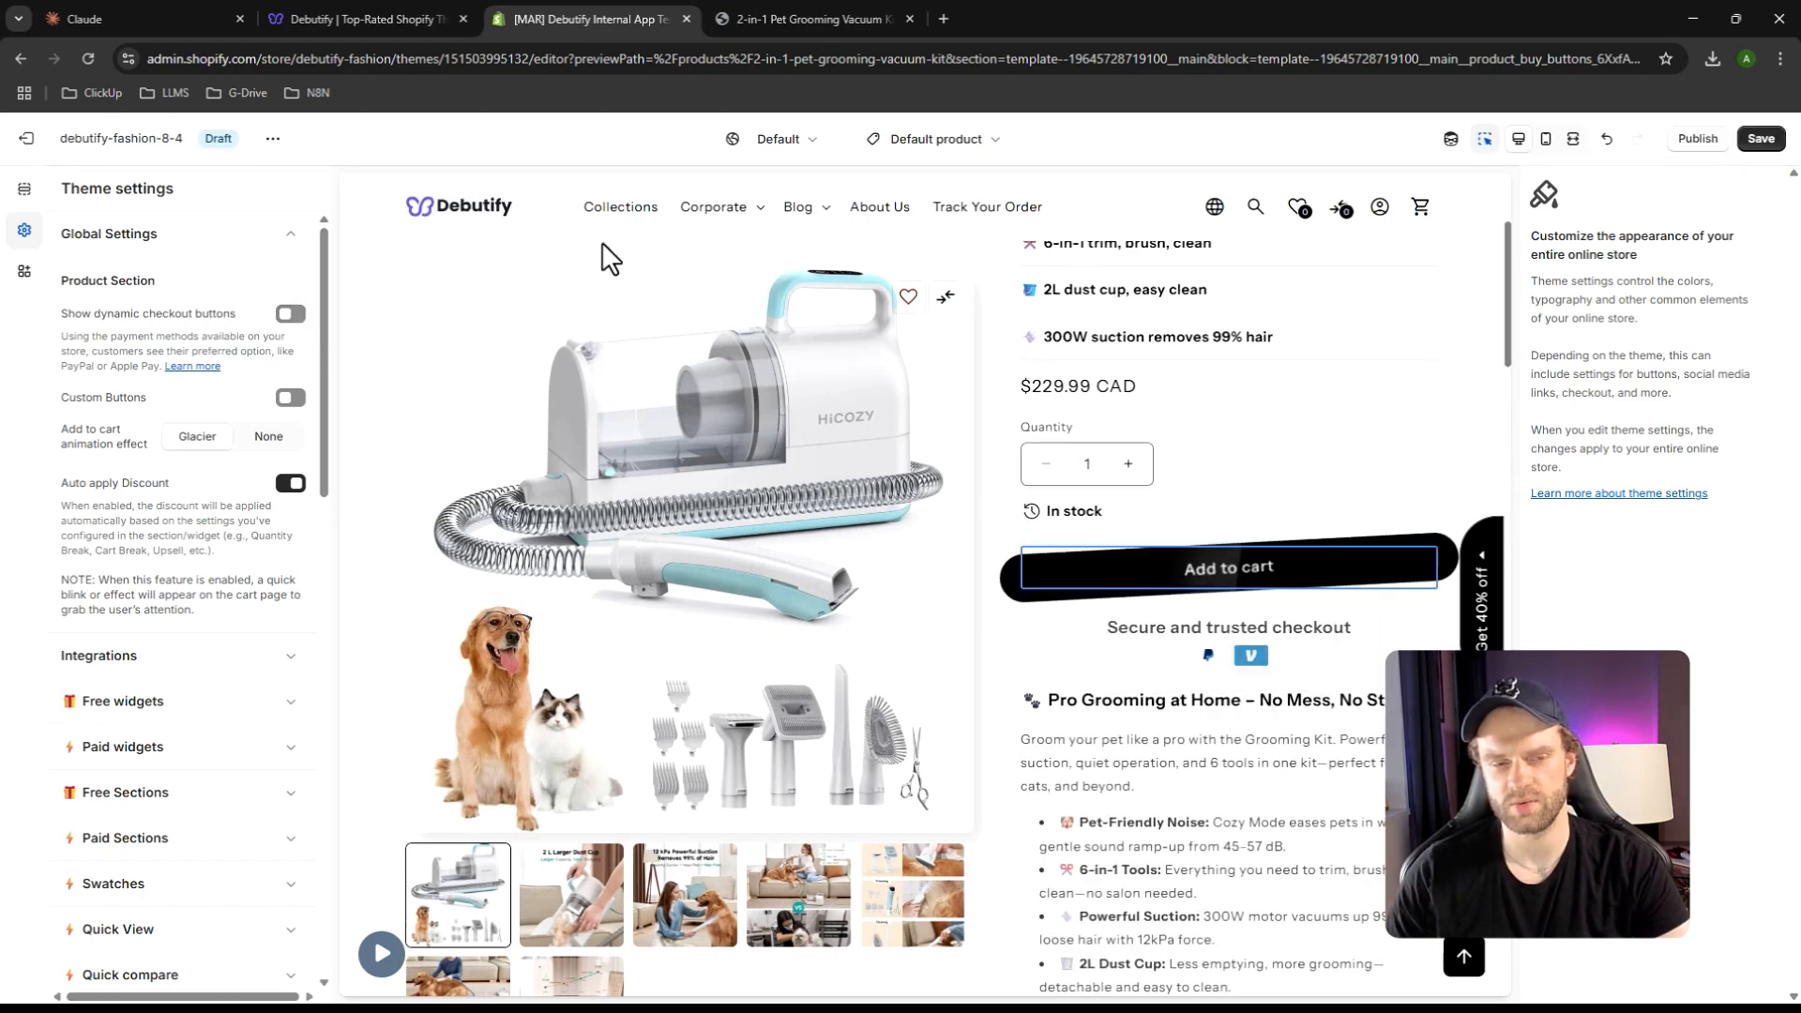
click(1761, 139)
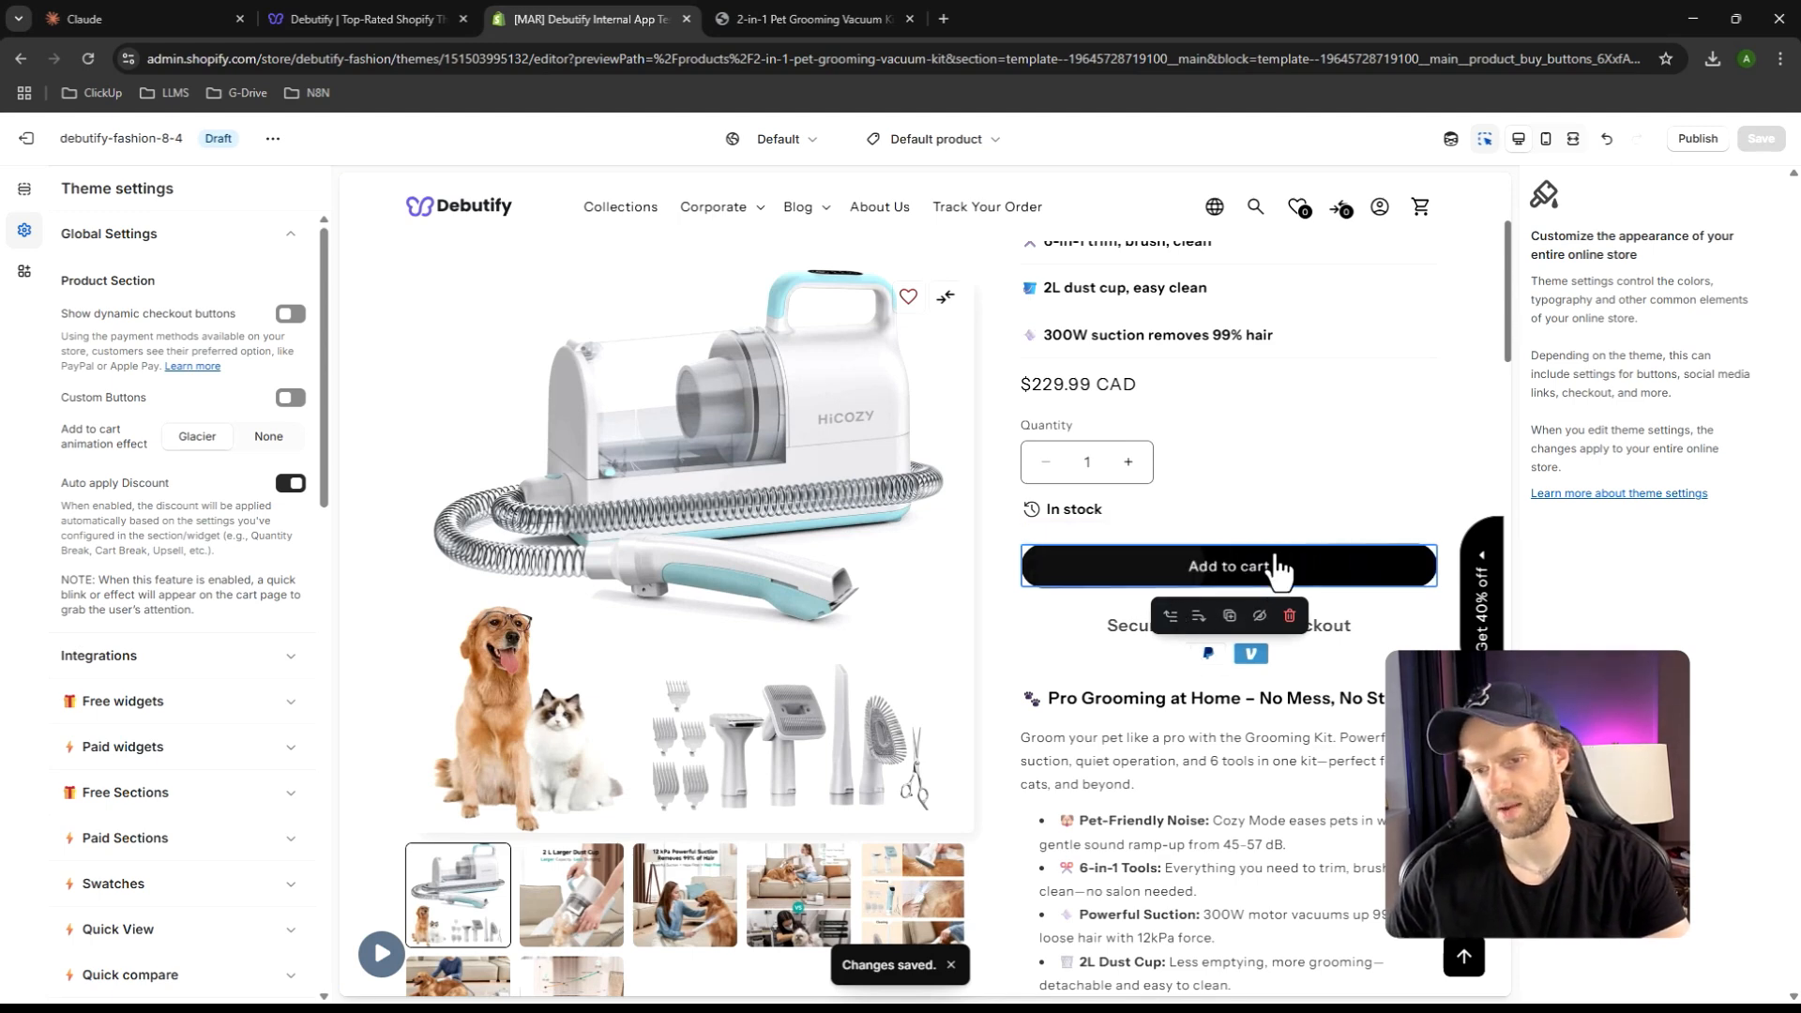
Review the product page preview from the title and bullet points down to the description and collapsible rows
scroll(1298, 630, down, 1)
scroll(1213, 565, down, 1)
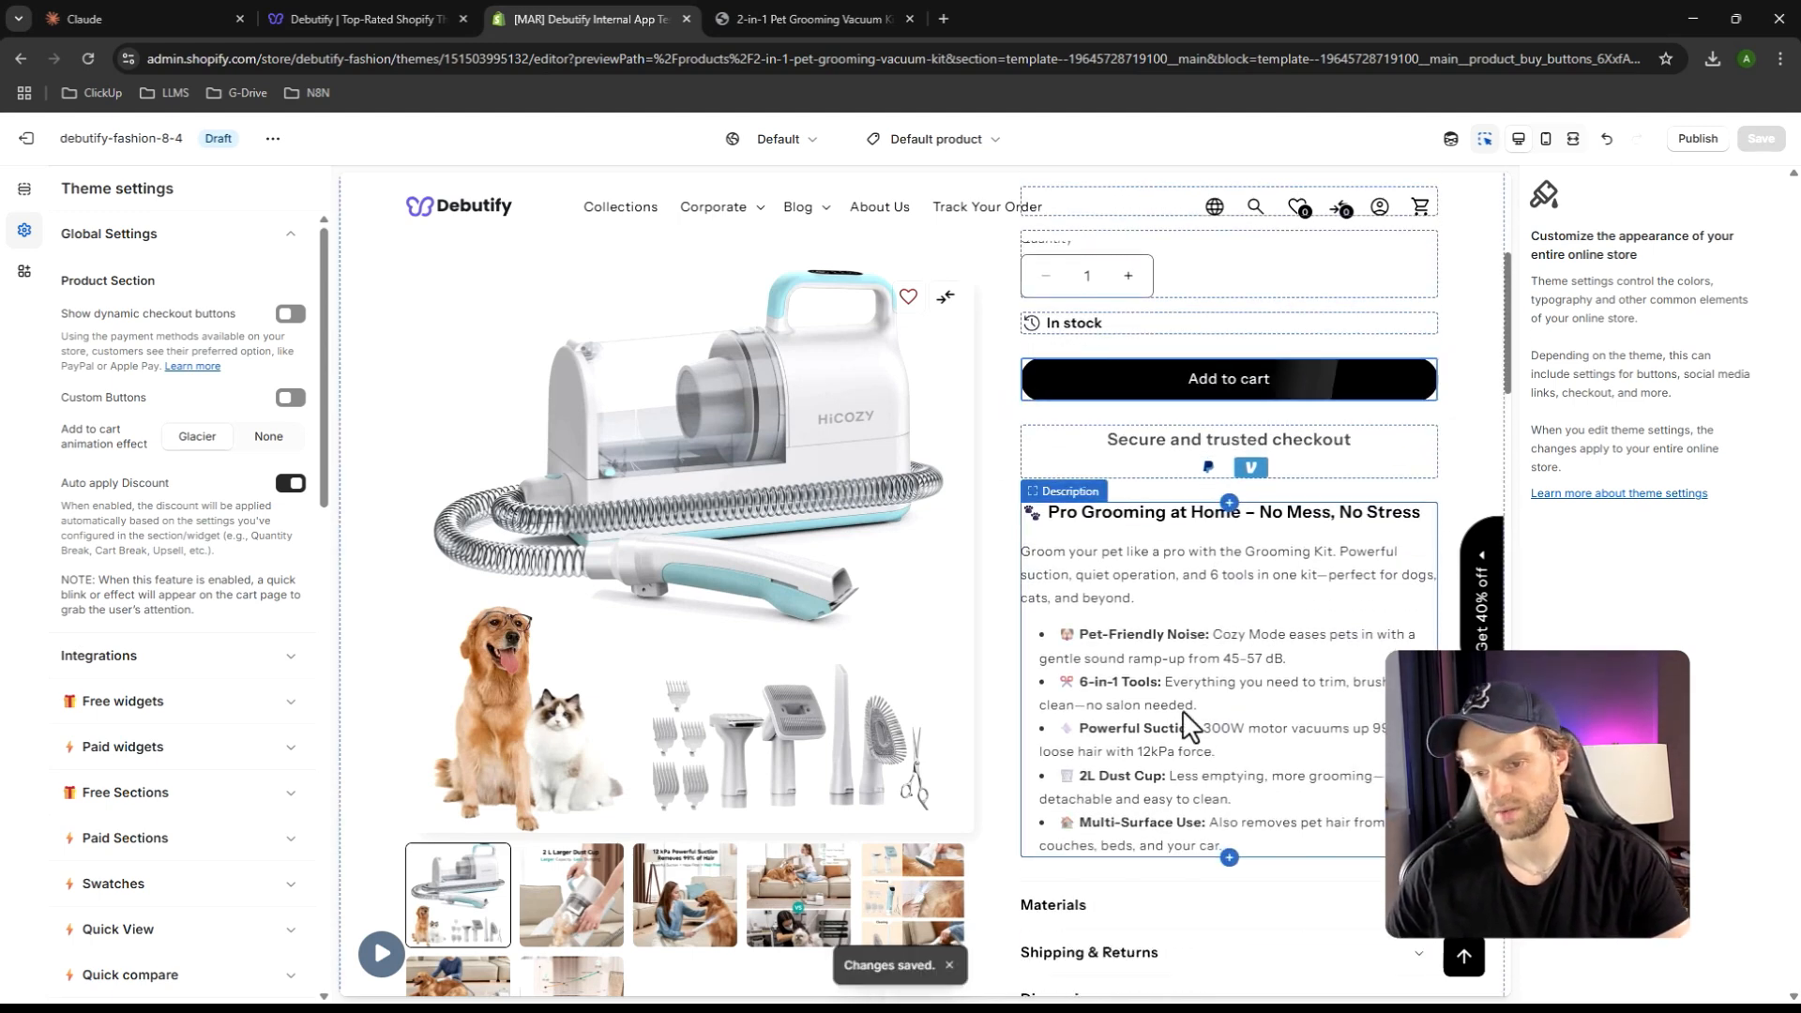
scroll(1163, 685, down, 1)
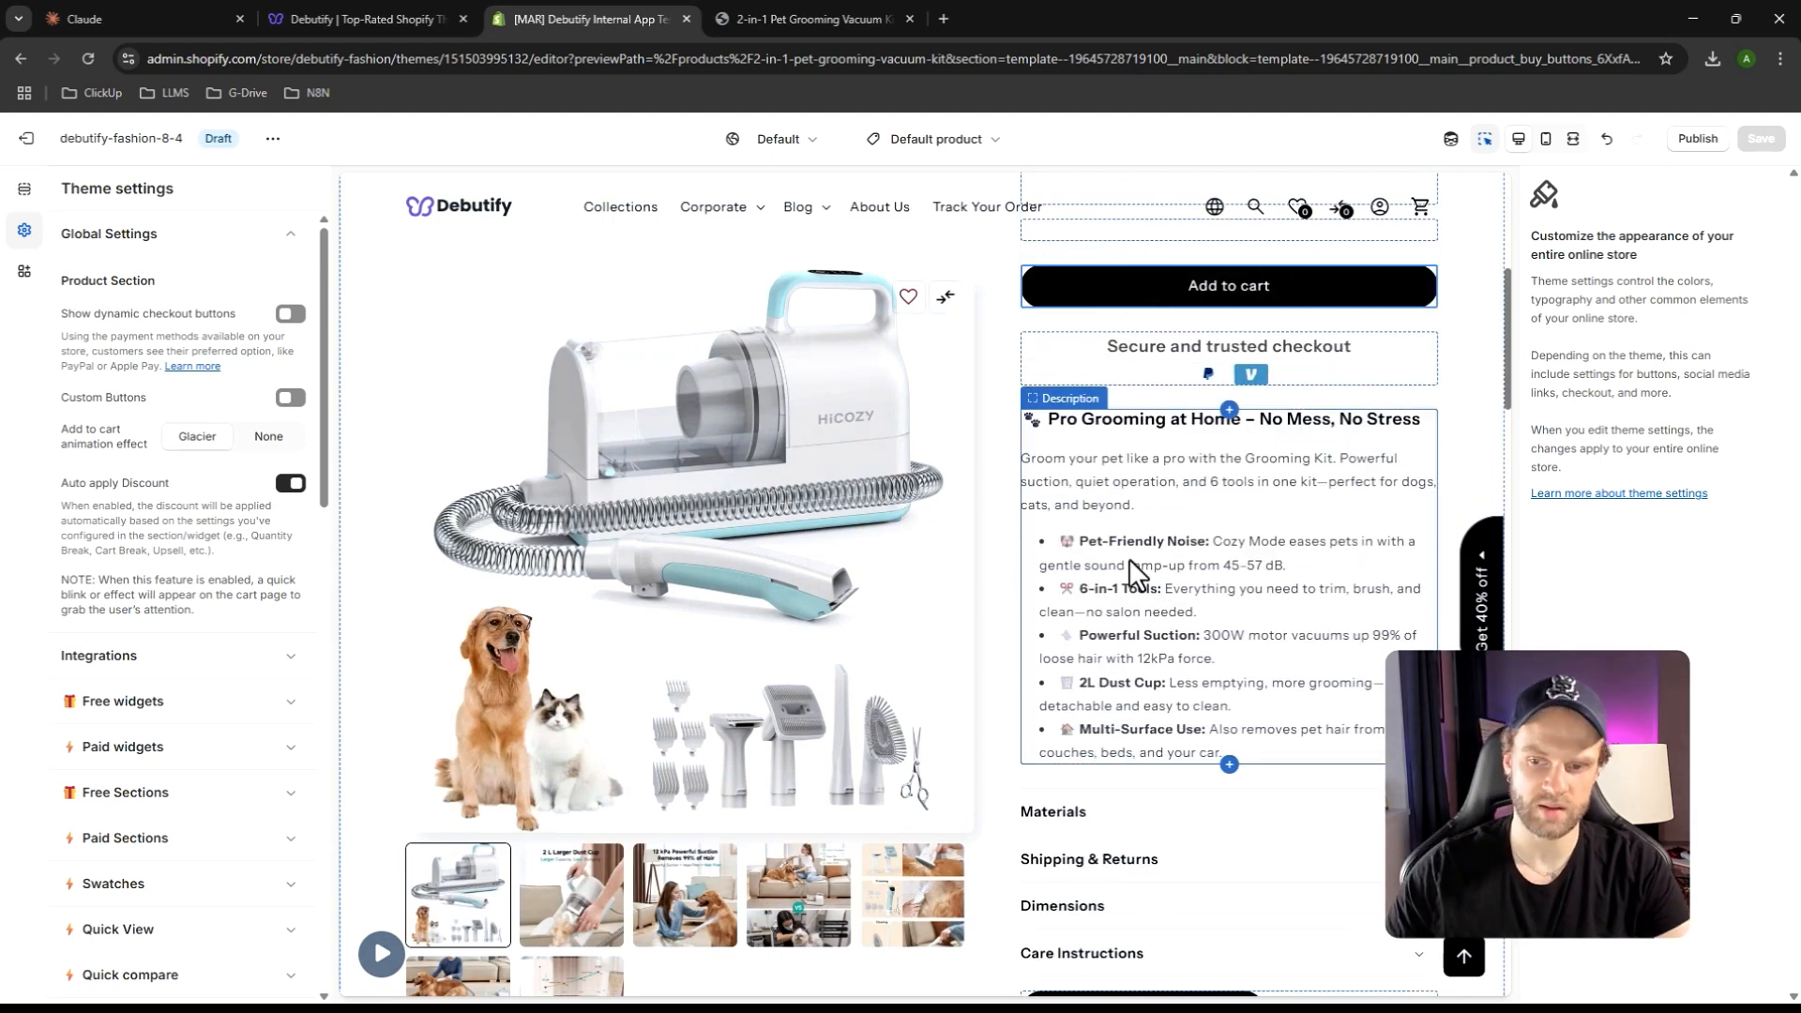
scroll(1128, 559, up, 4)
scroll(1148, 582, up, 2)
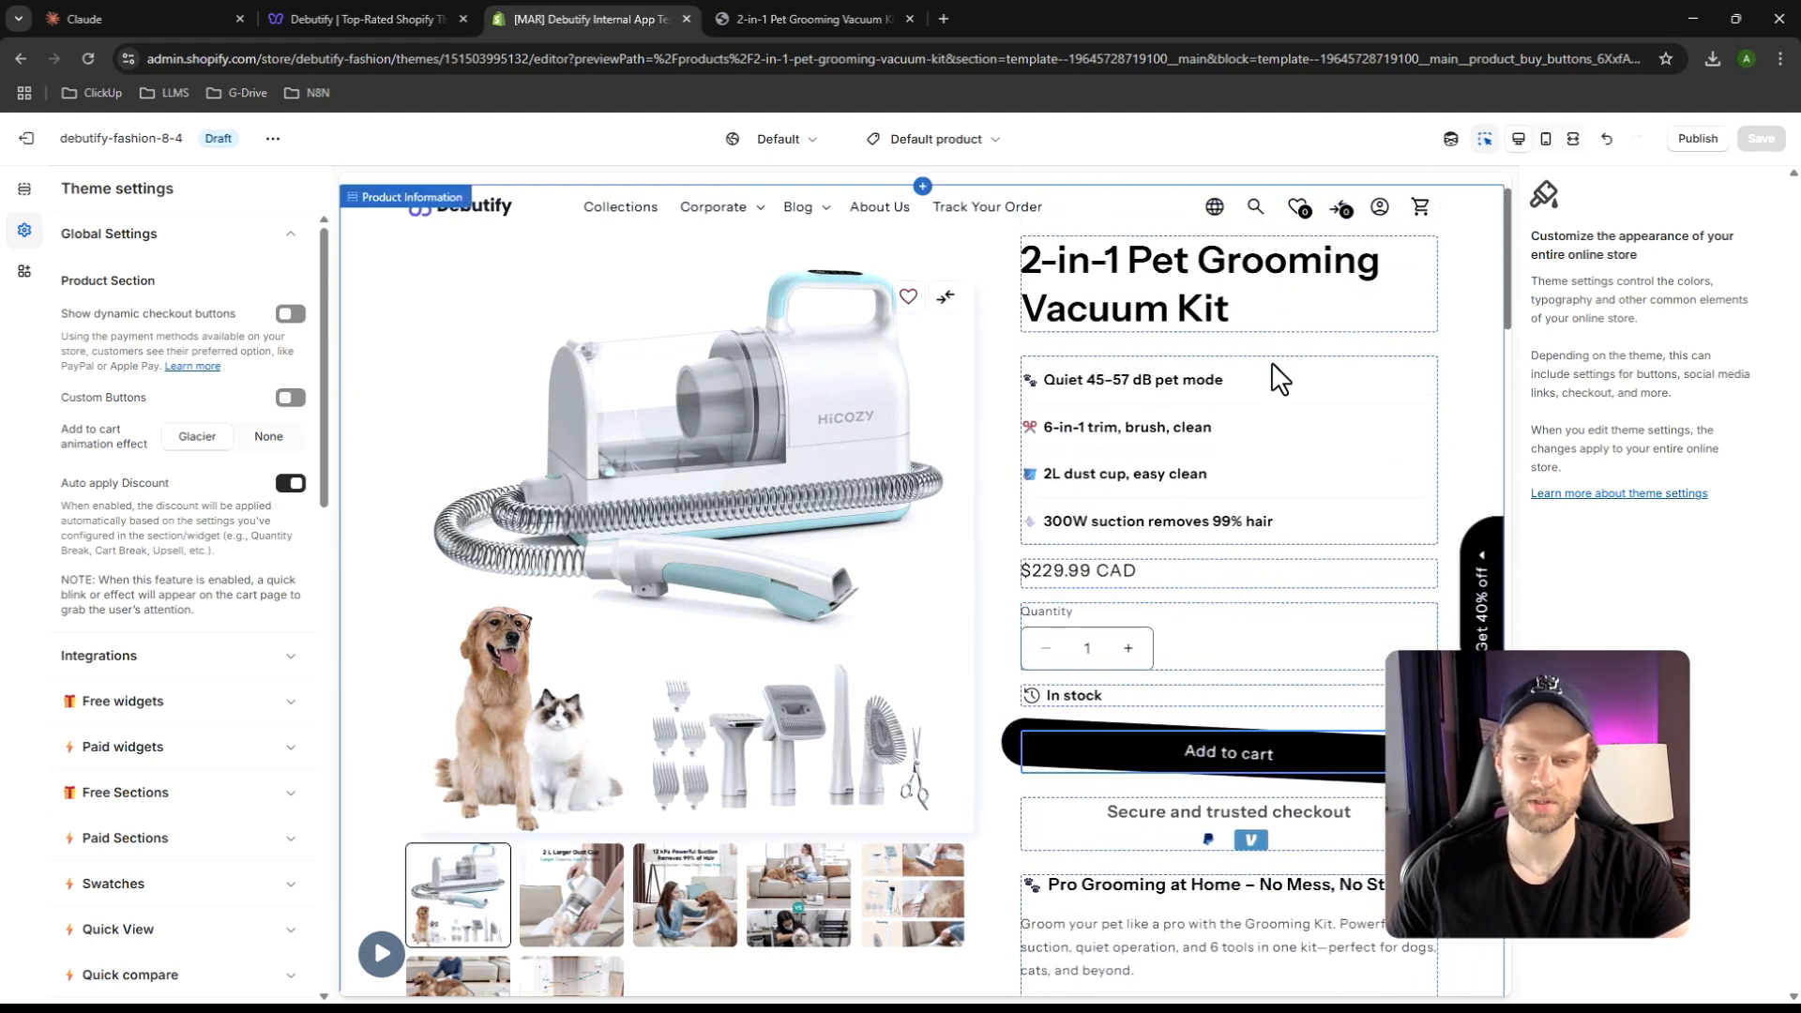
scroll(1247, 563, down, 5)
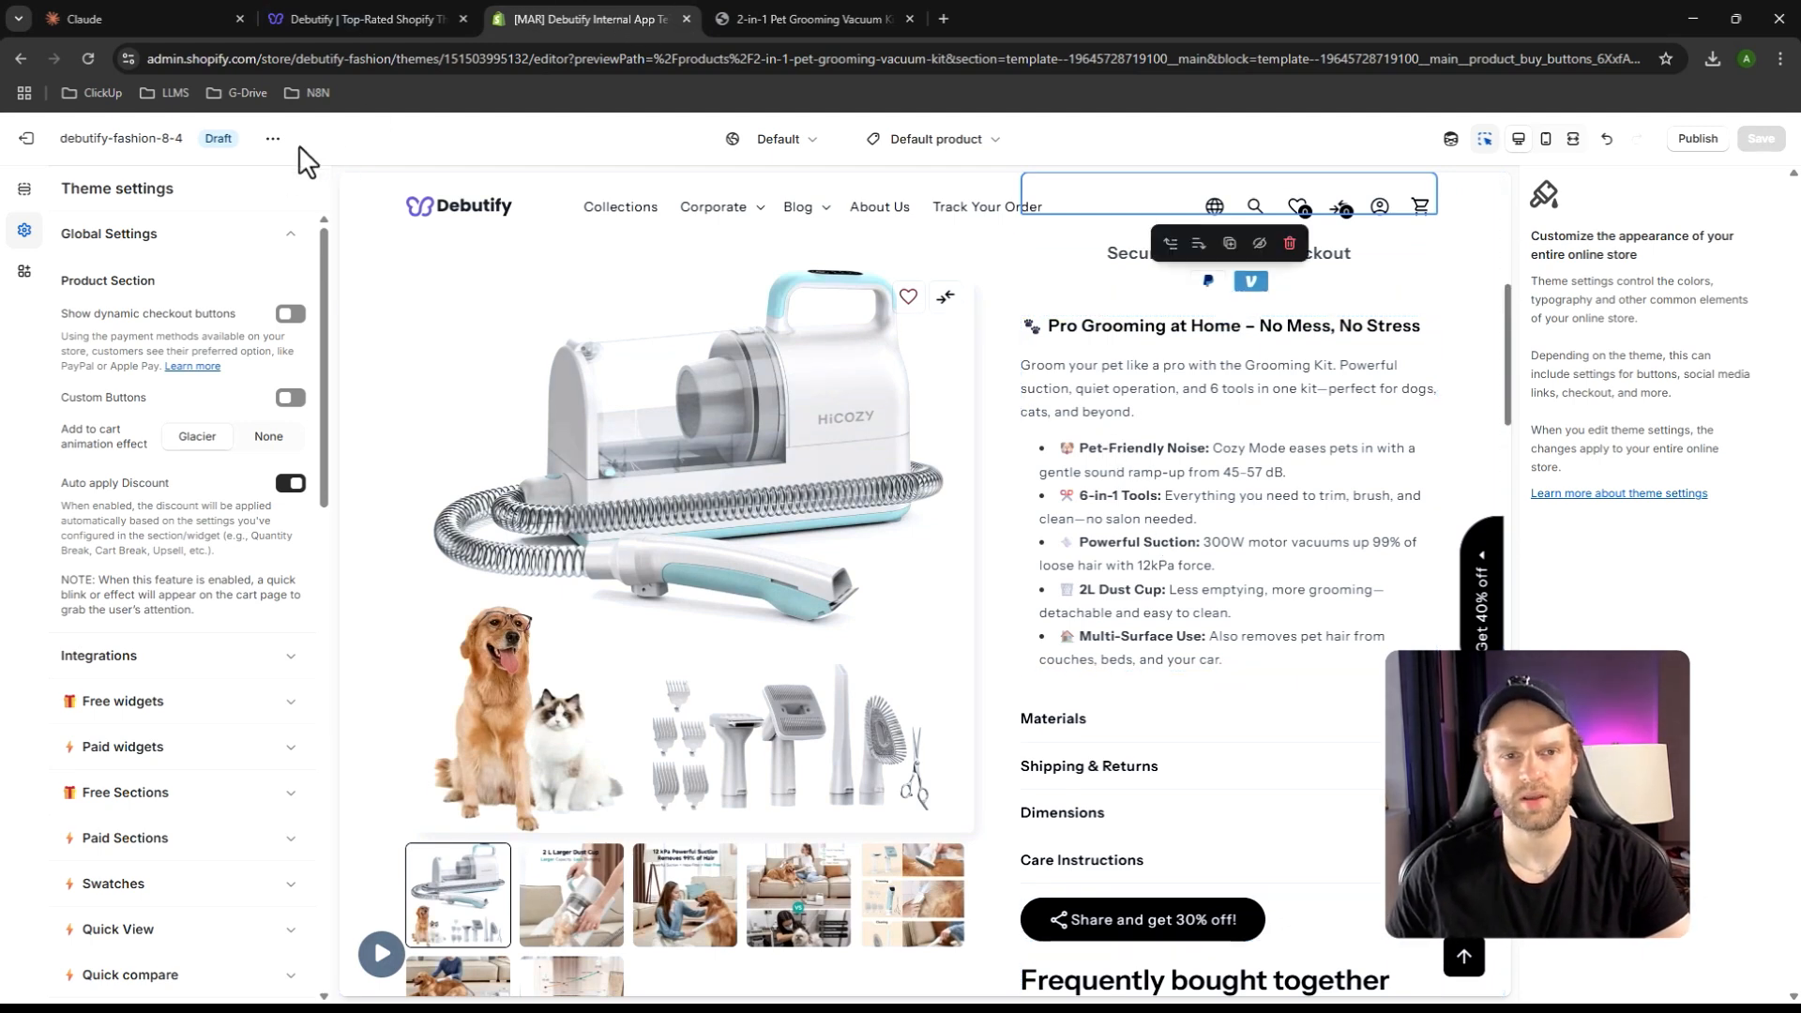
click(273, 139)
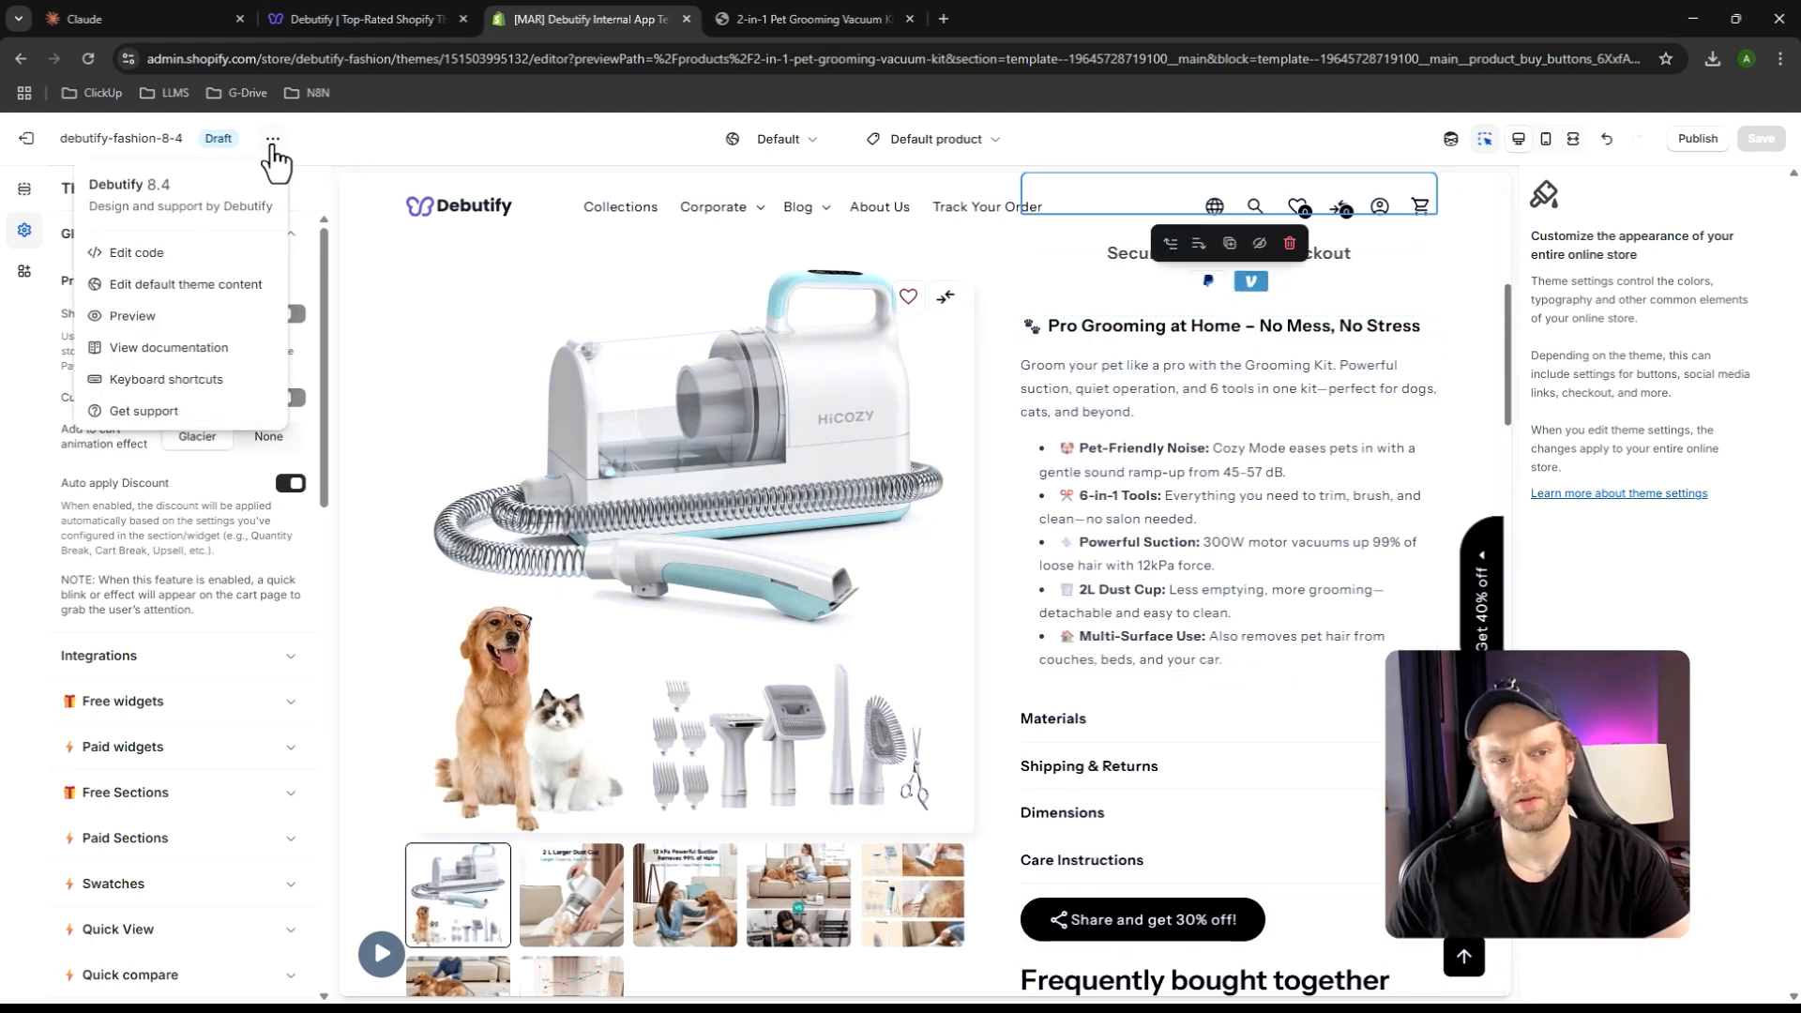
Load the theme editor's address in the second browser tab, close the developer tools and exit to the store admin's product list
click(802, 38)
click(797, 54)
key(ctrl+v)
key(Return)
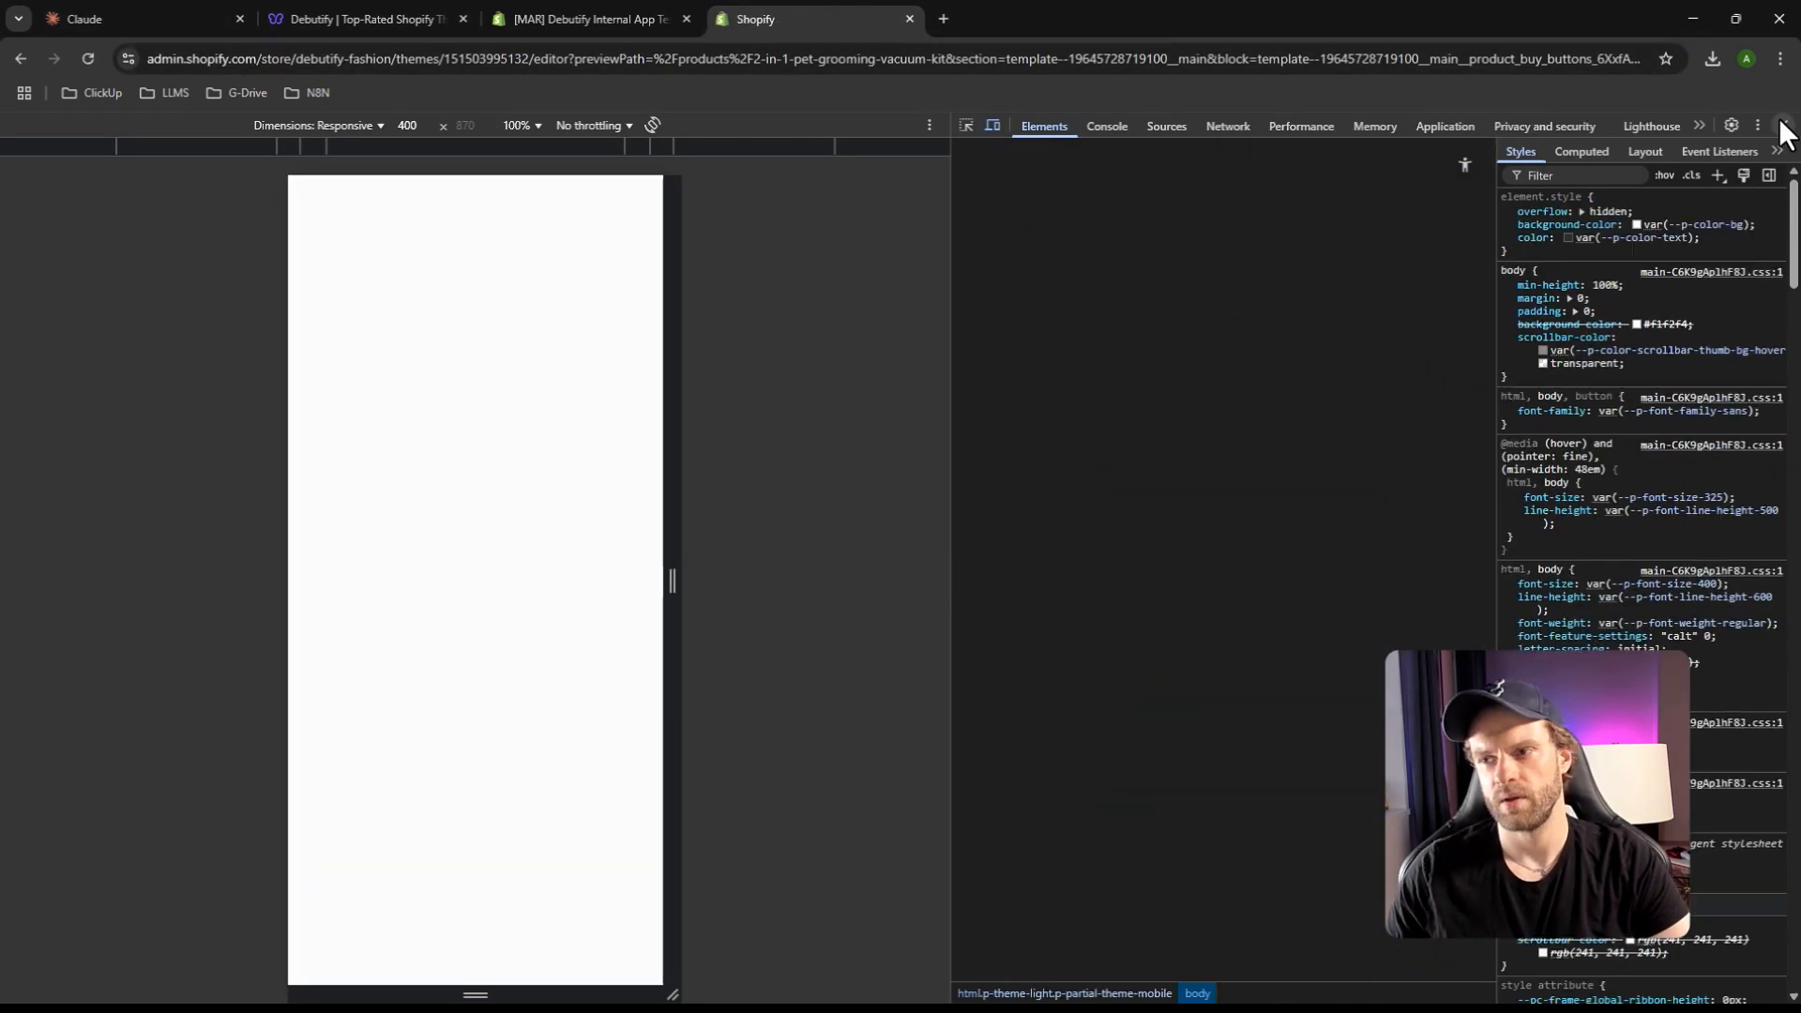
click(1782, 128)
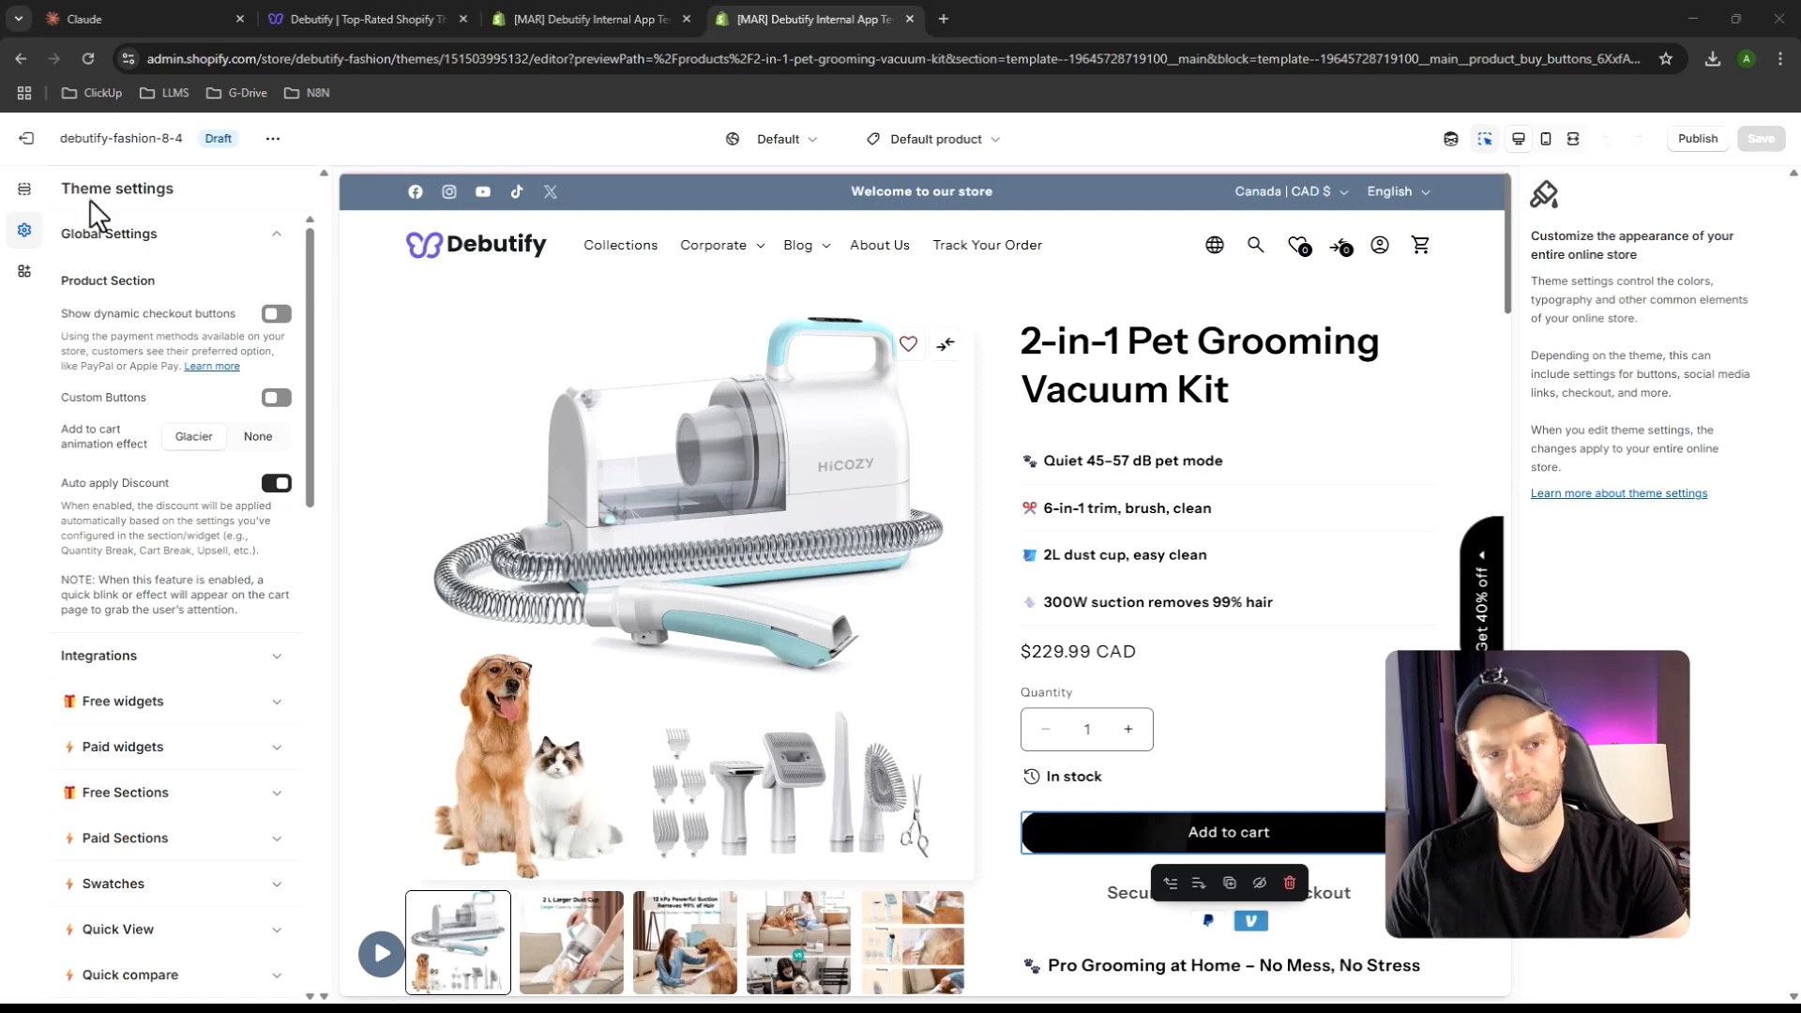
click(26, 137)
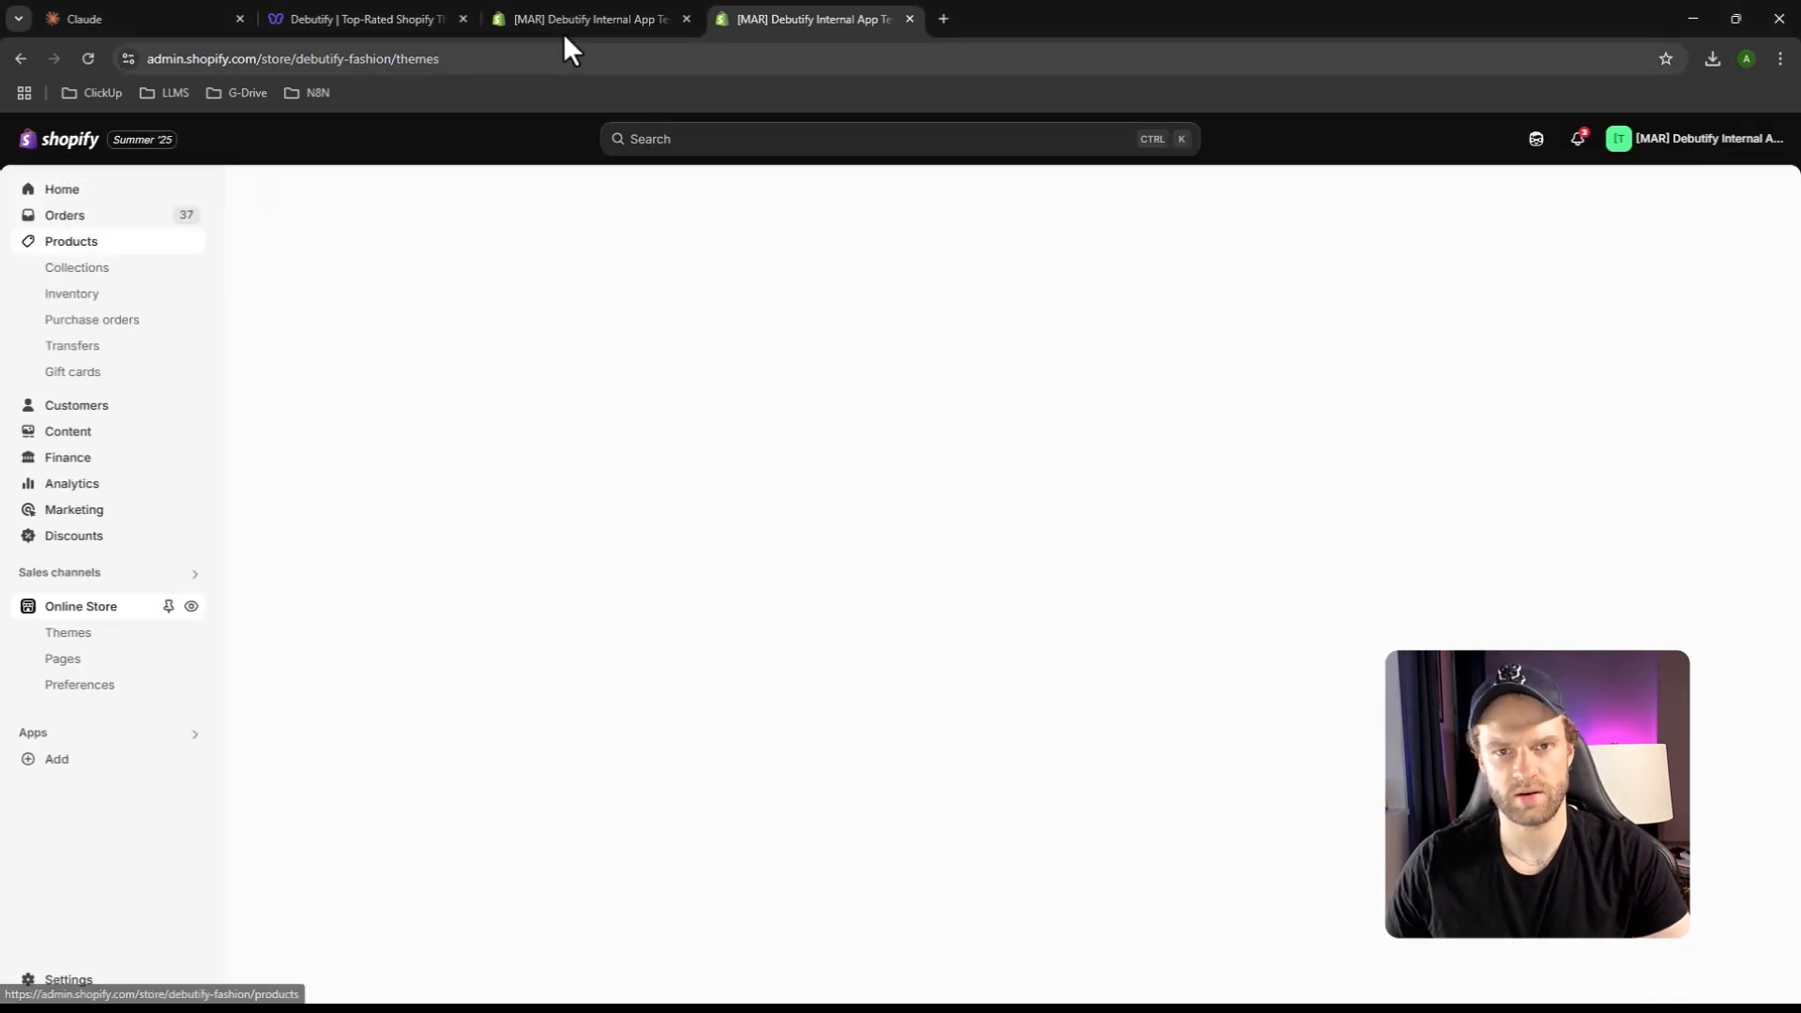
Search the product list for "2 in 1" and open the 2-in-1 Pet Grooming Vacuum Kit product
click(564, 32)
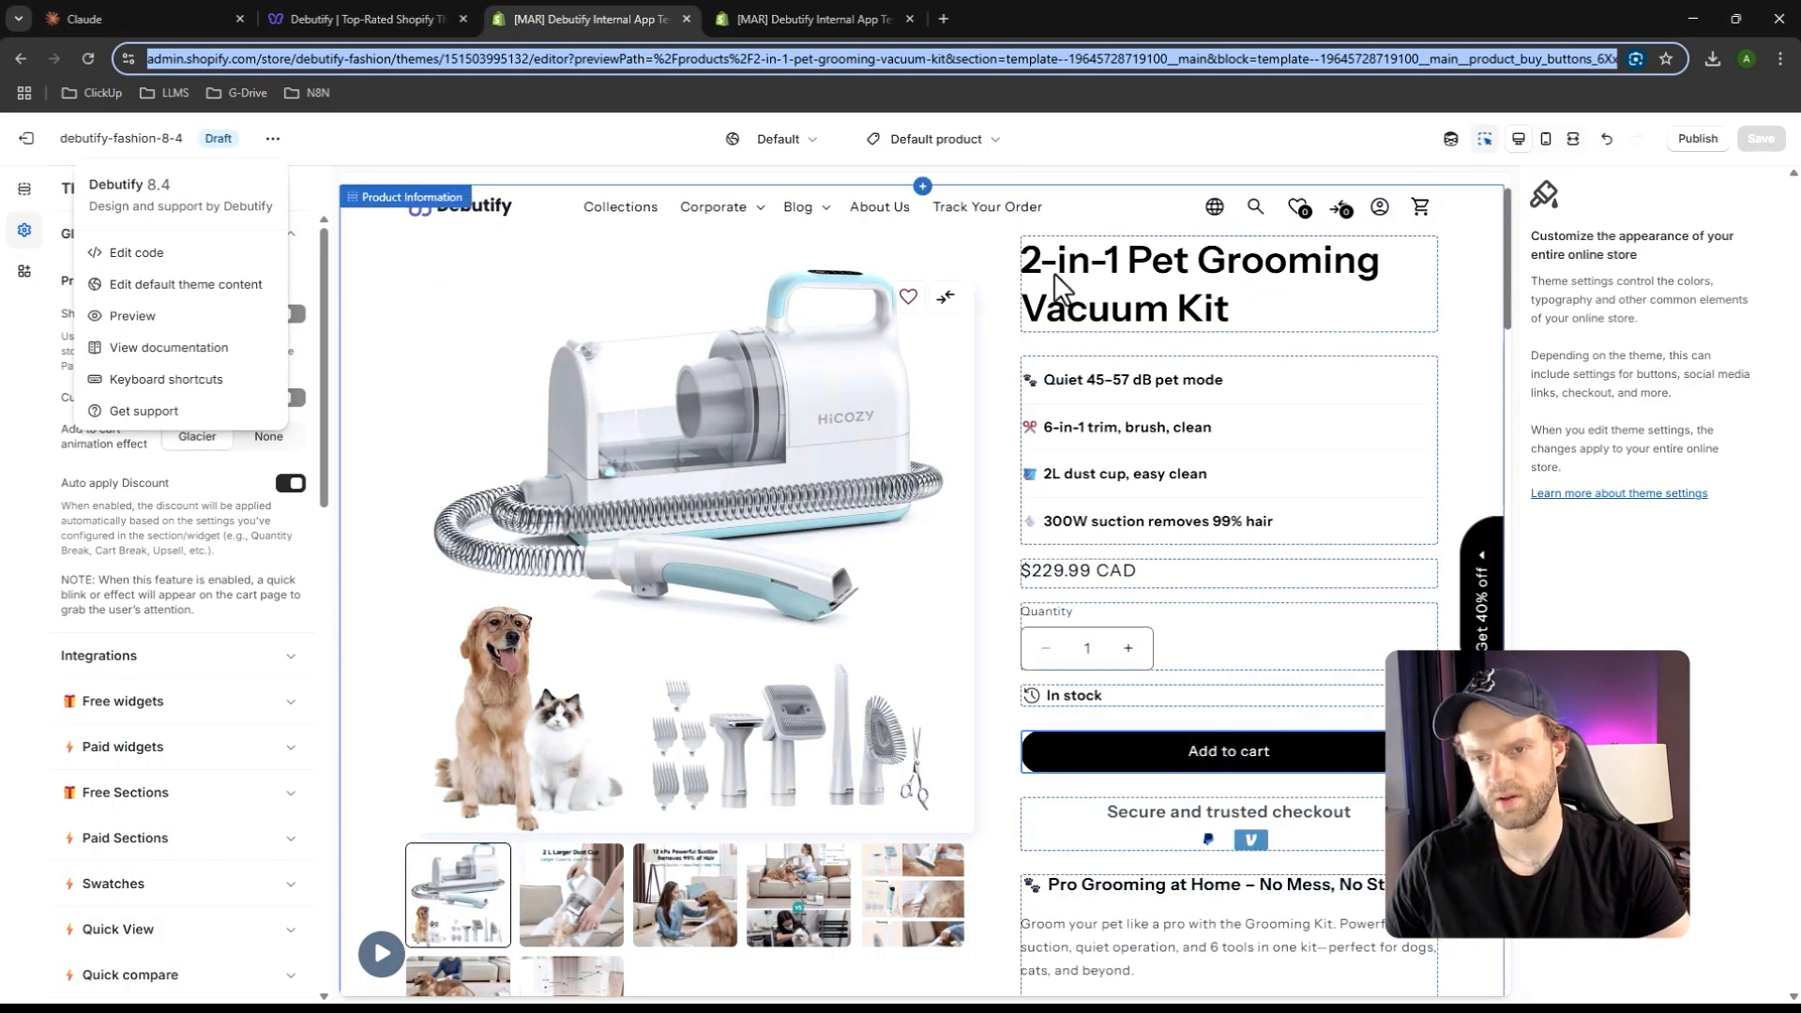
click(806, 19)
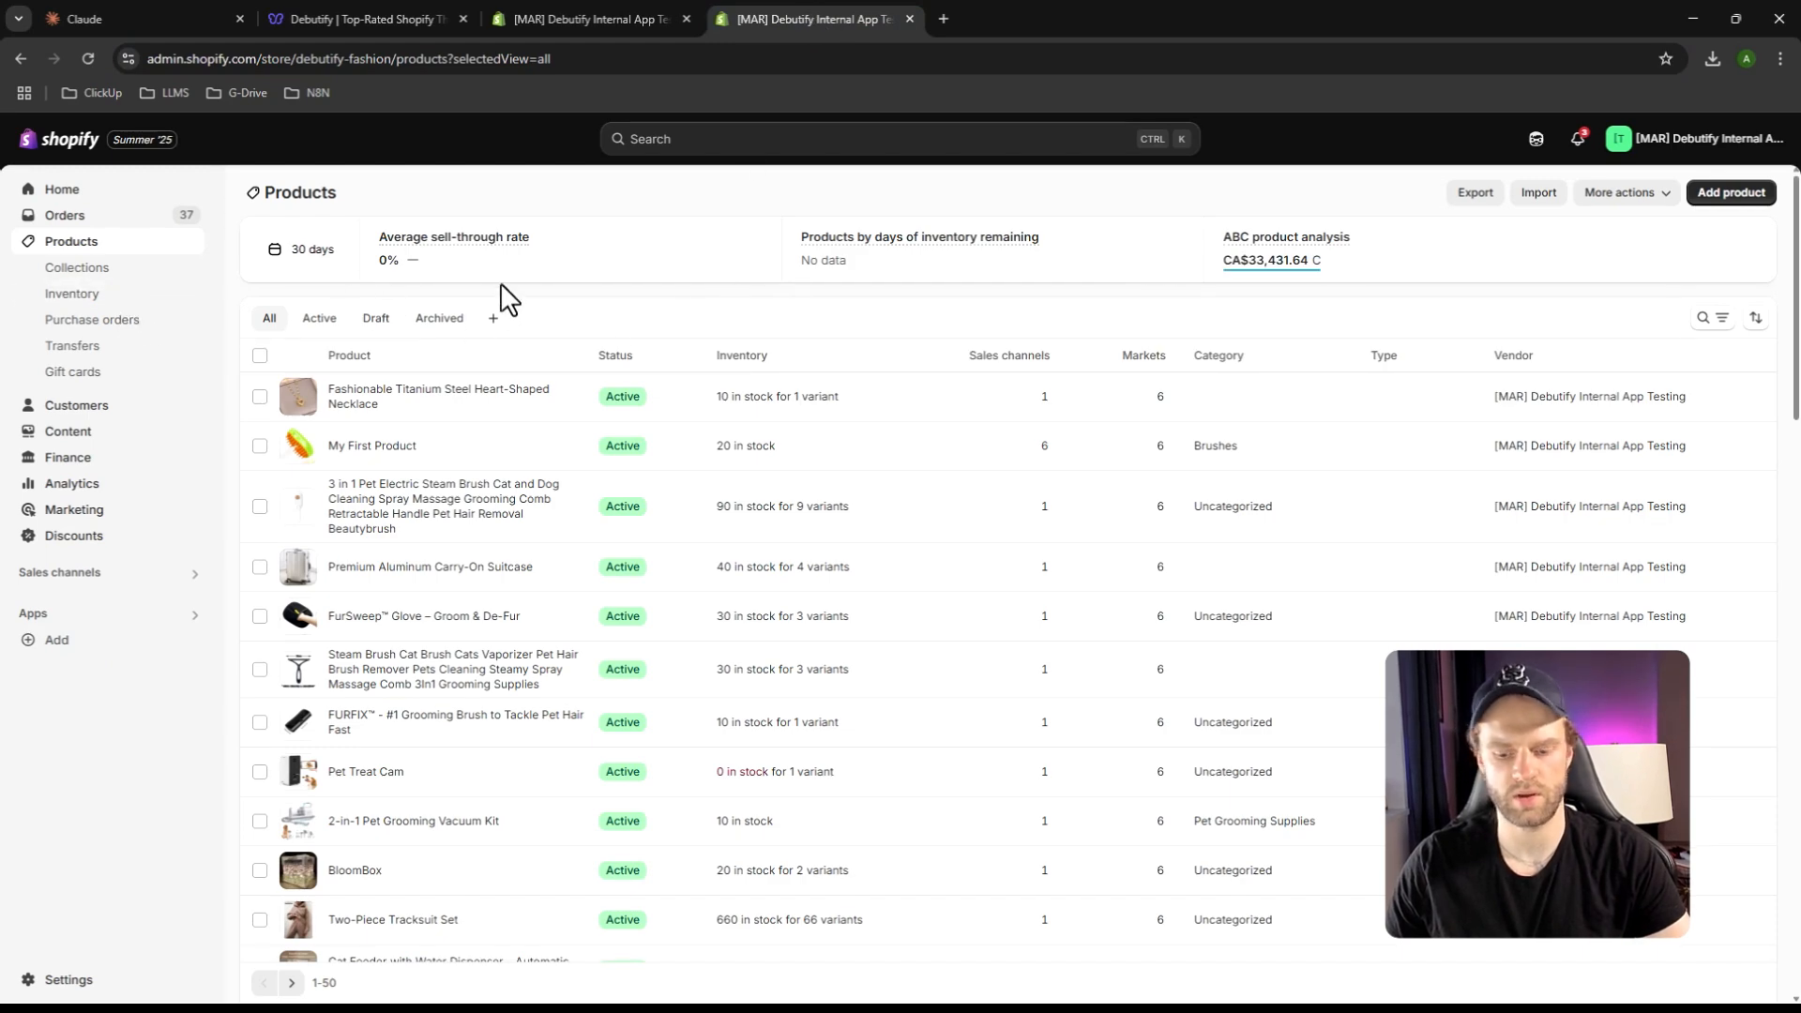
text(f2 in 1)
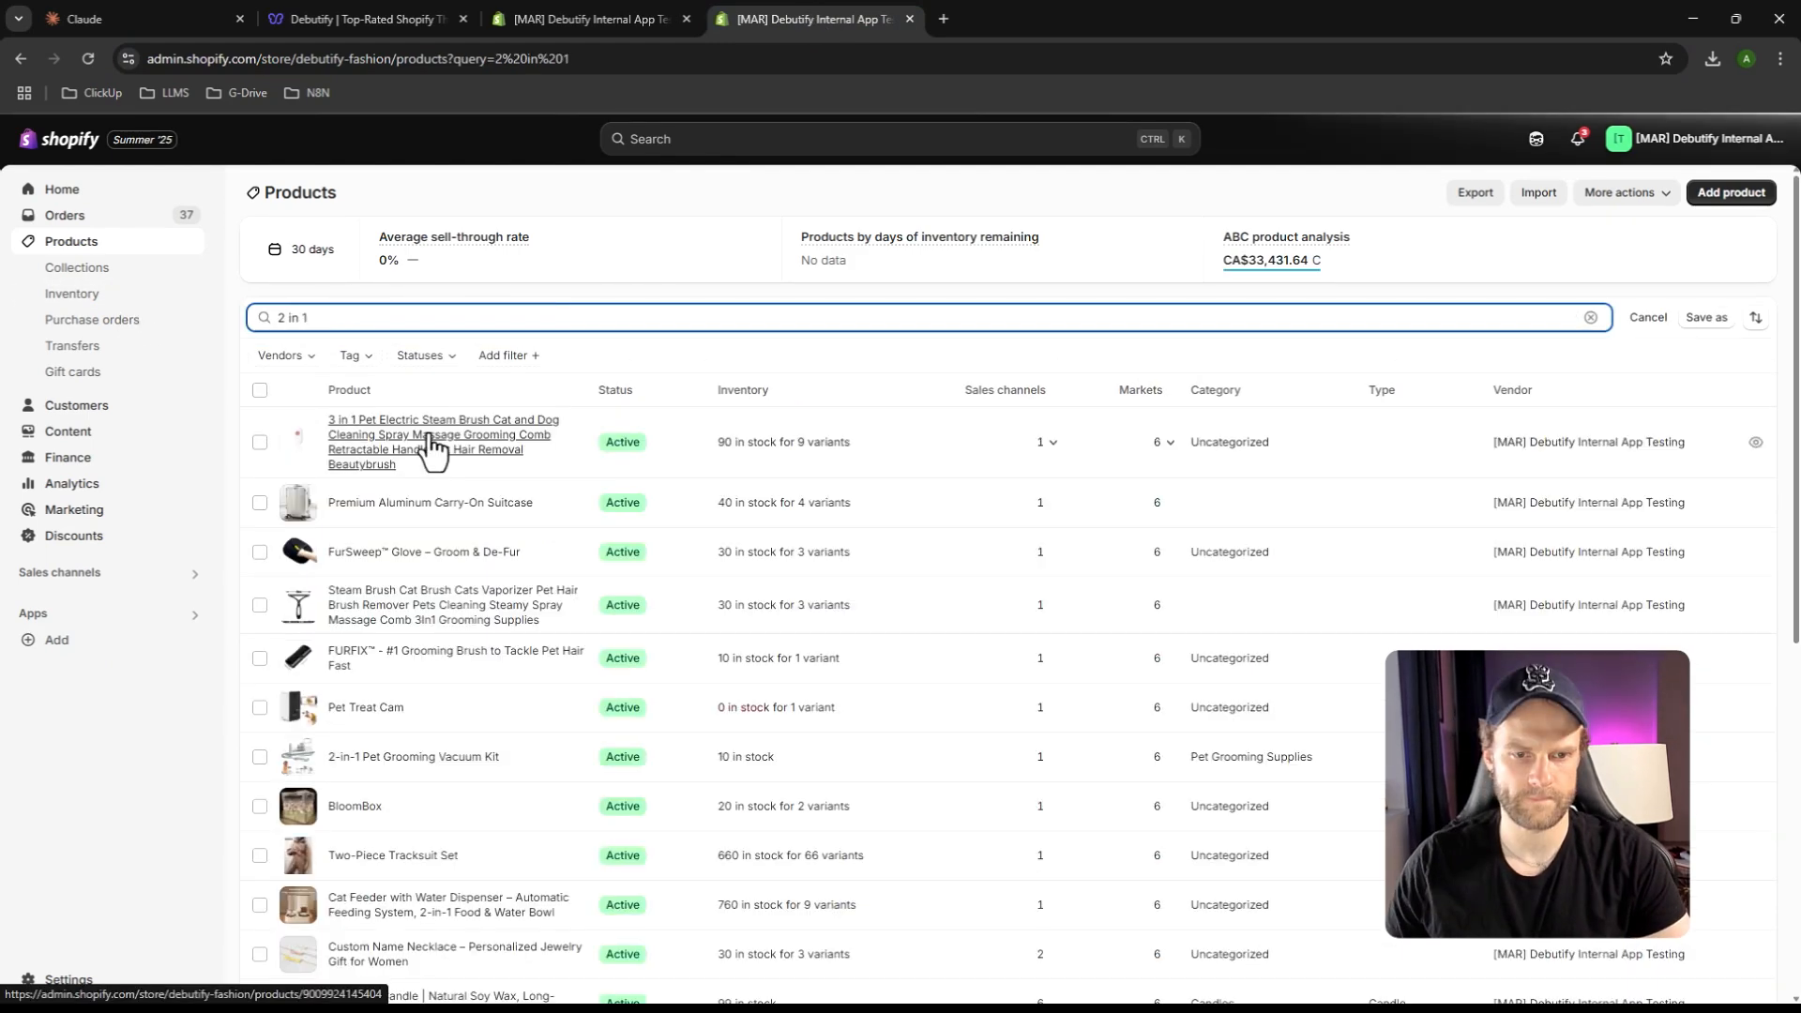
click(371, 759)
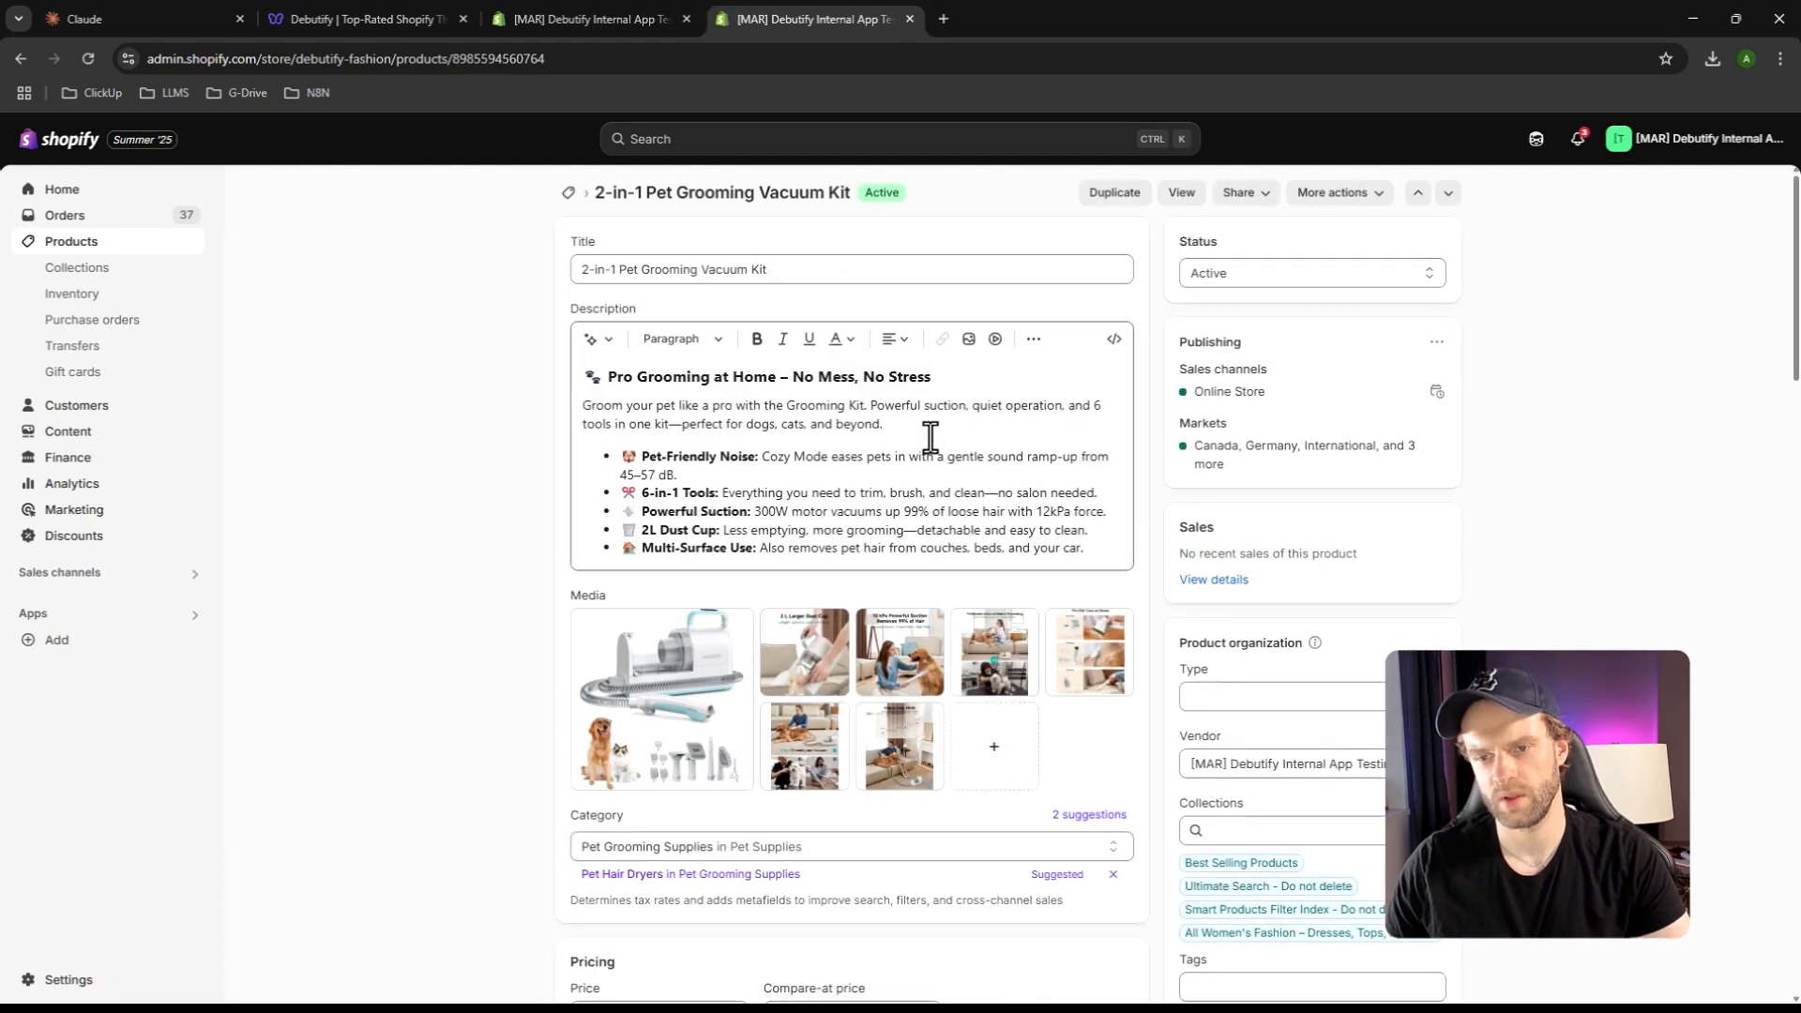
Delete the bulleted feature list from the product description, keeping the heading and intro paragraph, and save the product
click(903, 423)
mouse_move(601, 452)
mouse_down()
mouse_move(1099, 549)
mouse_move(603, 470)
mouse_move(595, 450)
mouse_up()
key(BackSpace)
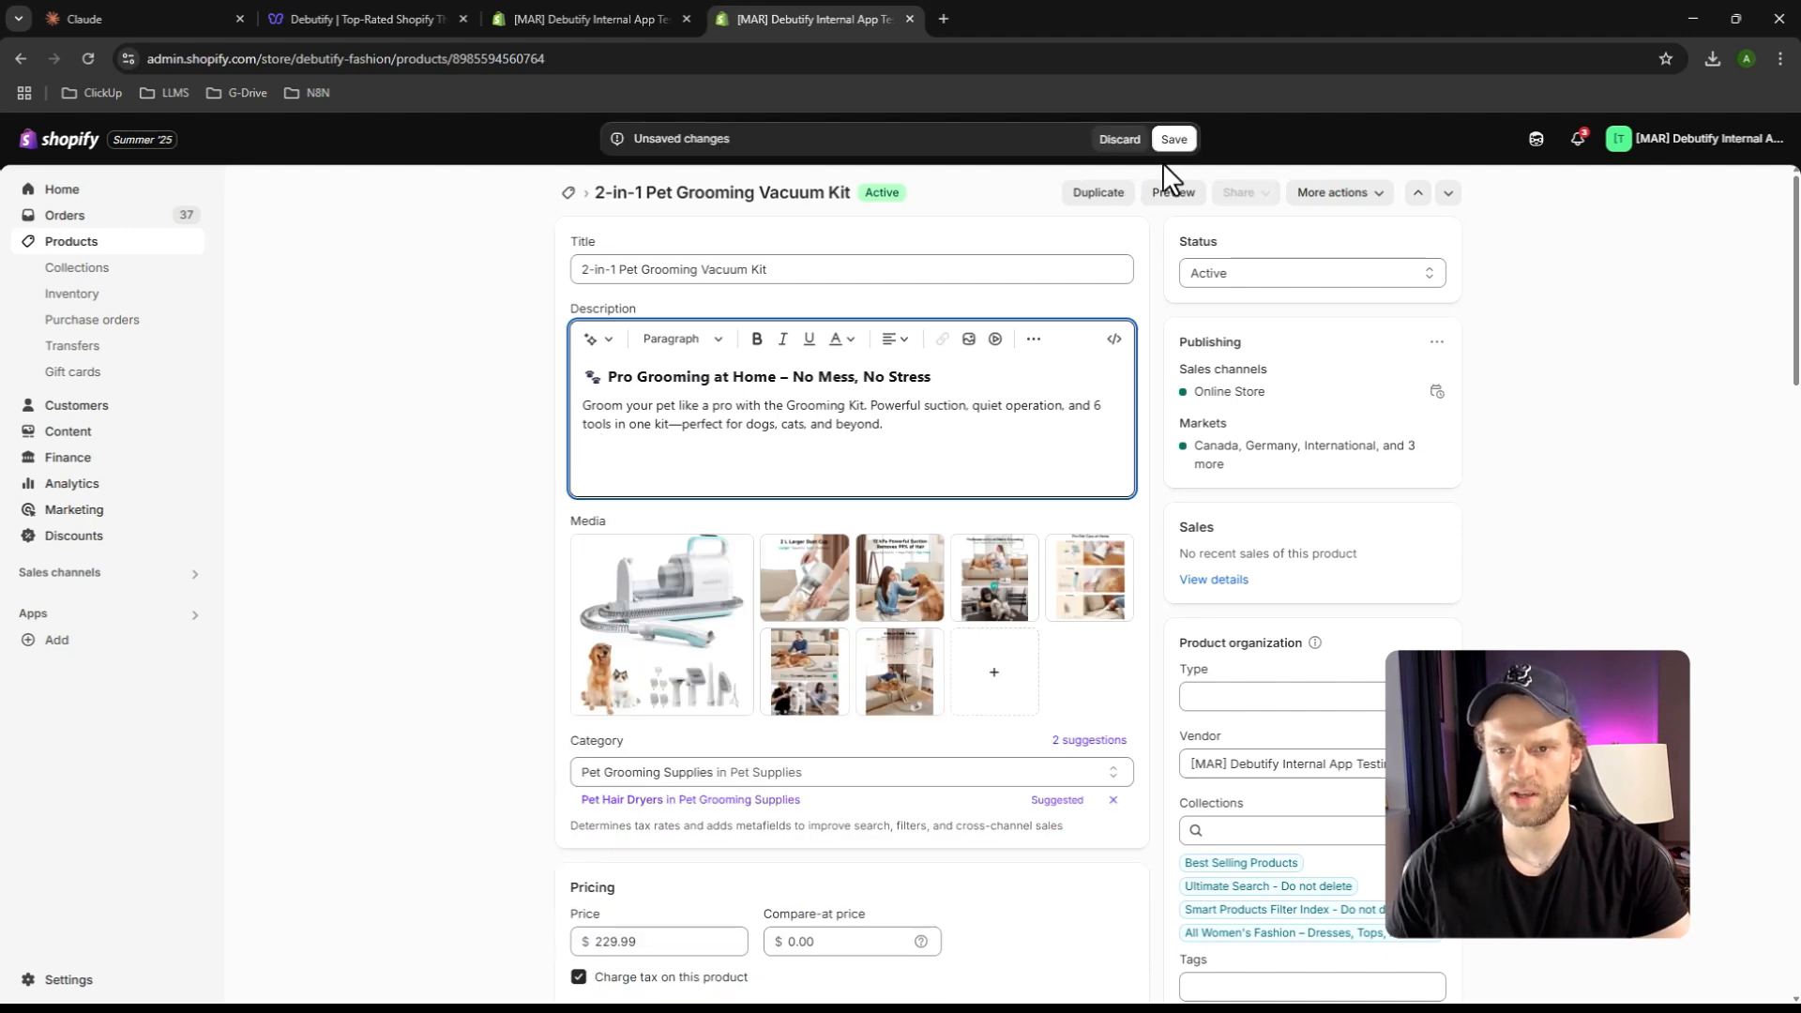
click(1172, 141)
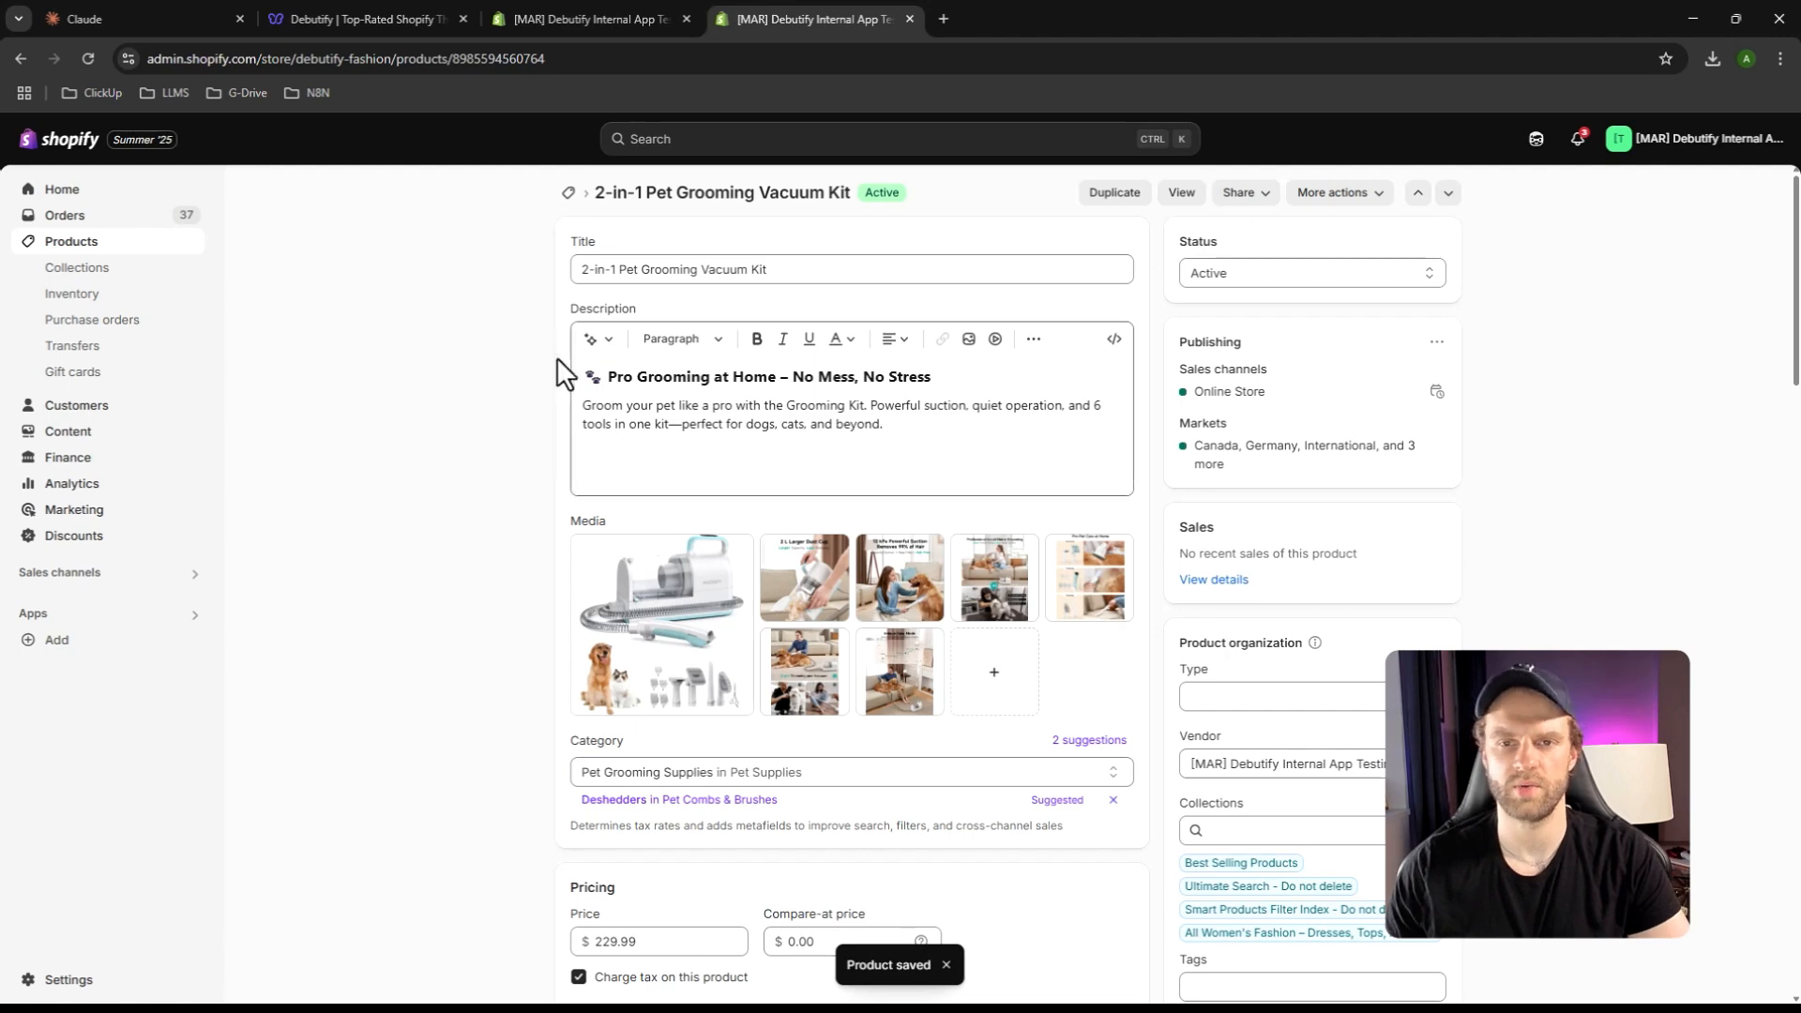
Reload the theme editor and compare its product description with the one saved in the store admin
click(593, 17)
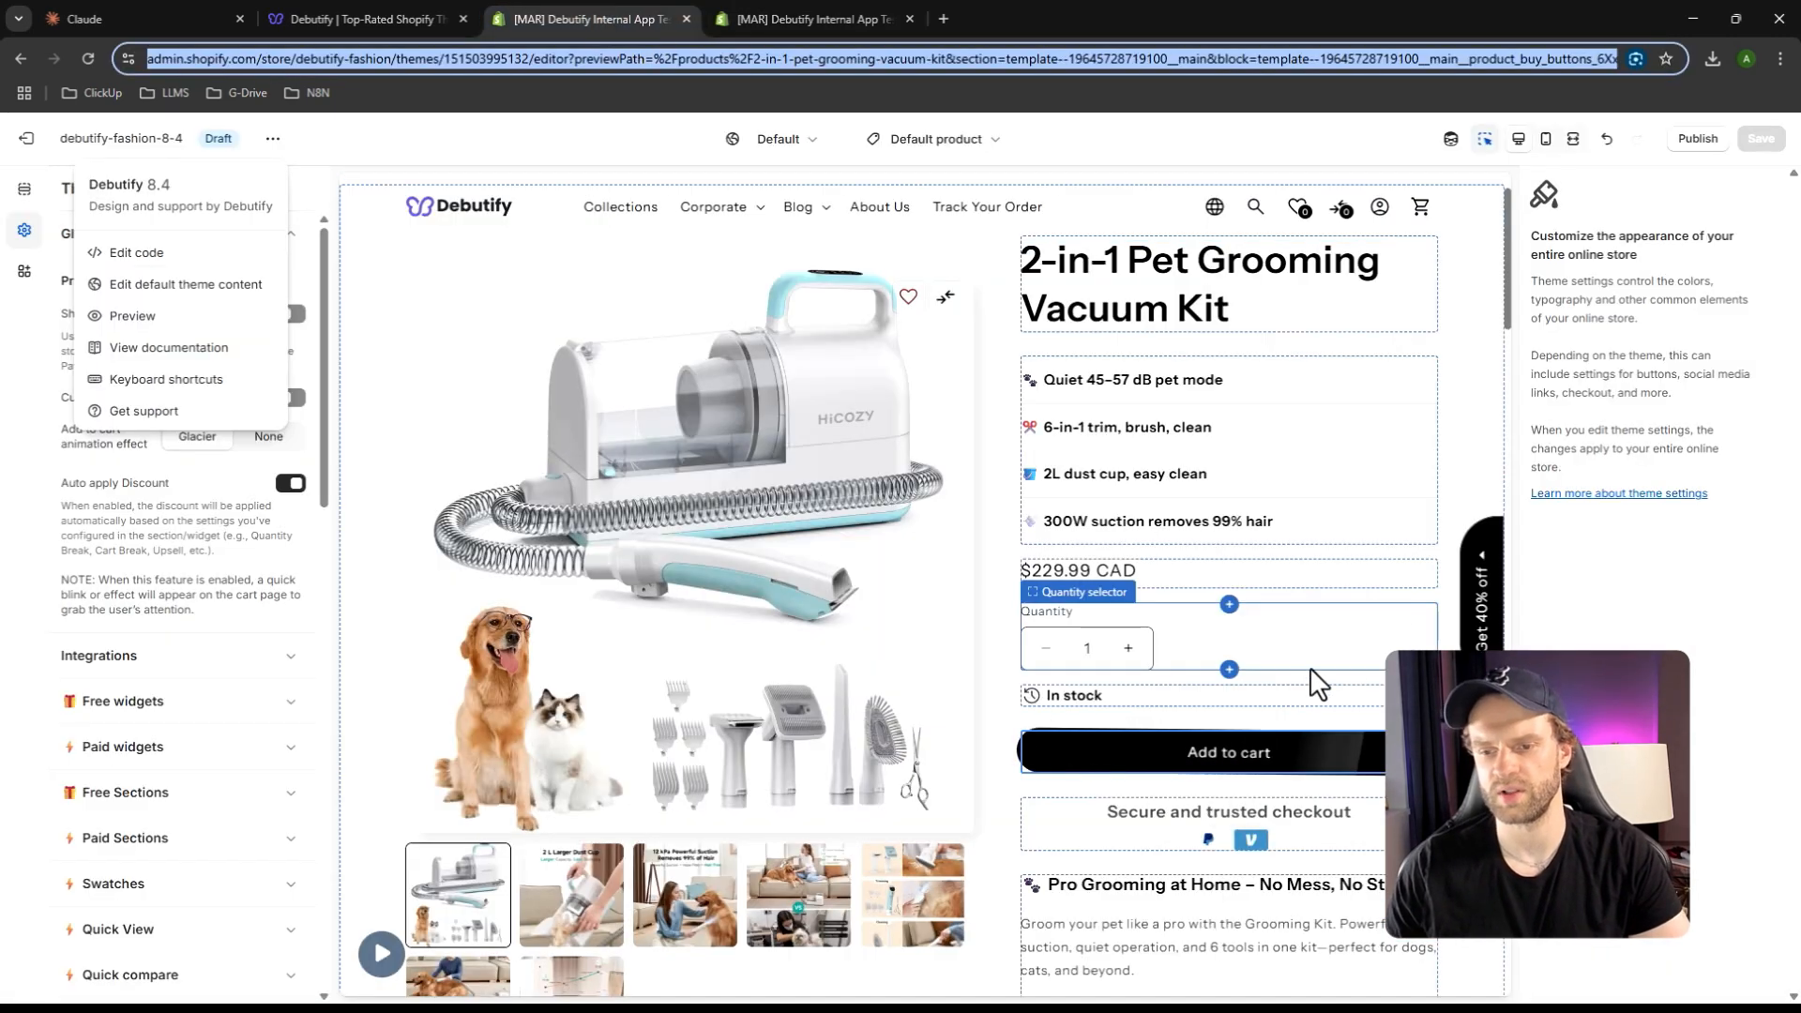
scroll(1210, 769, down, 3)
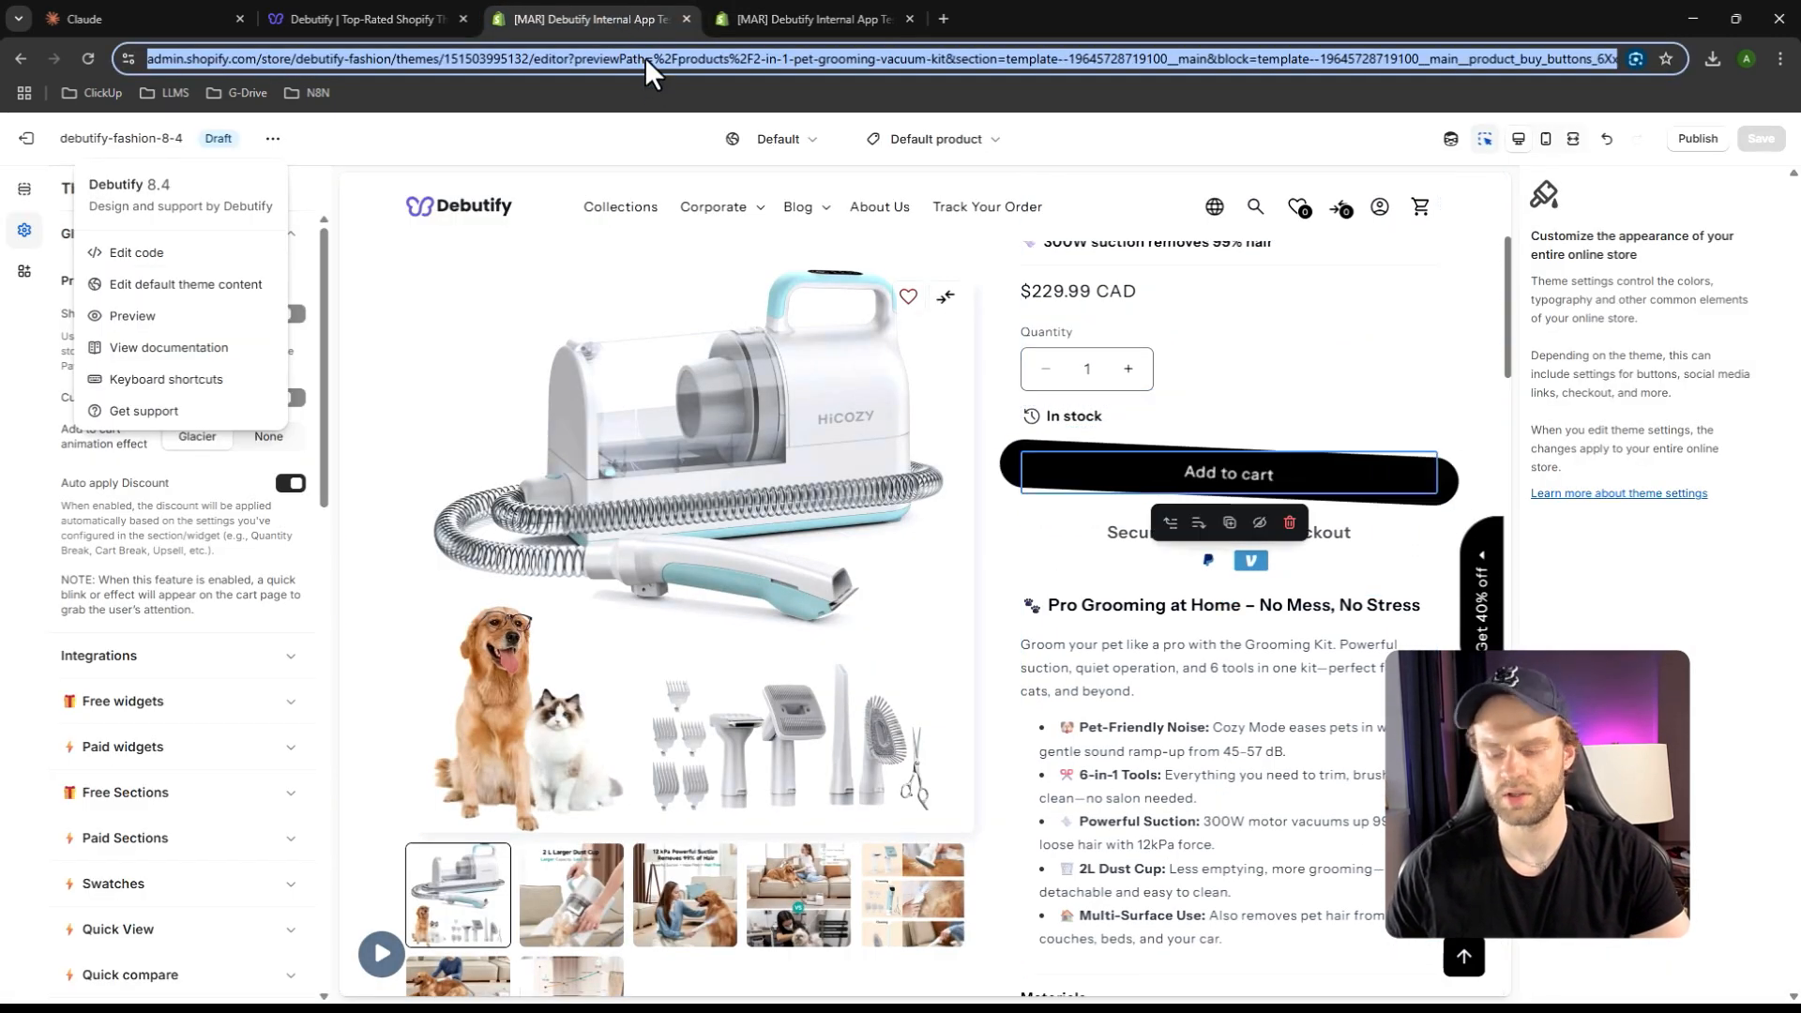
key(Return)
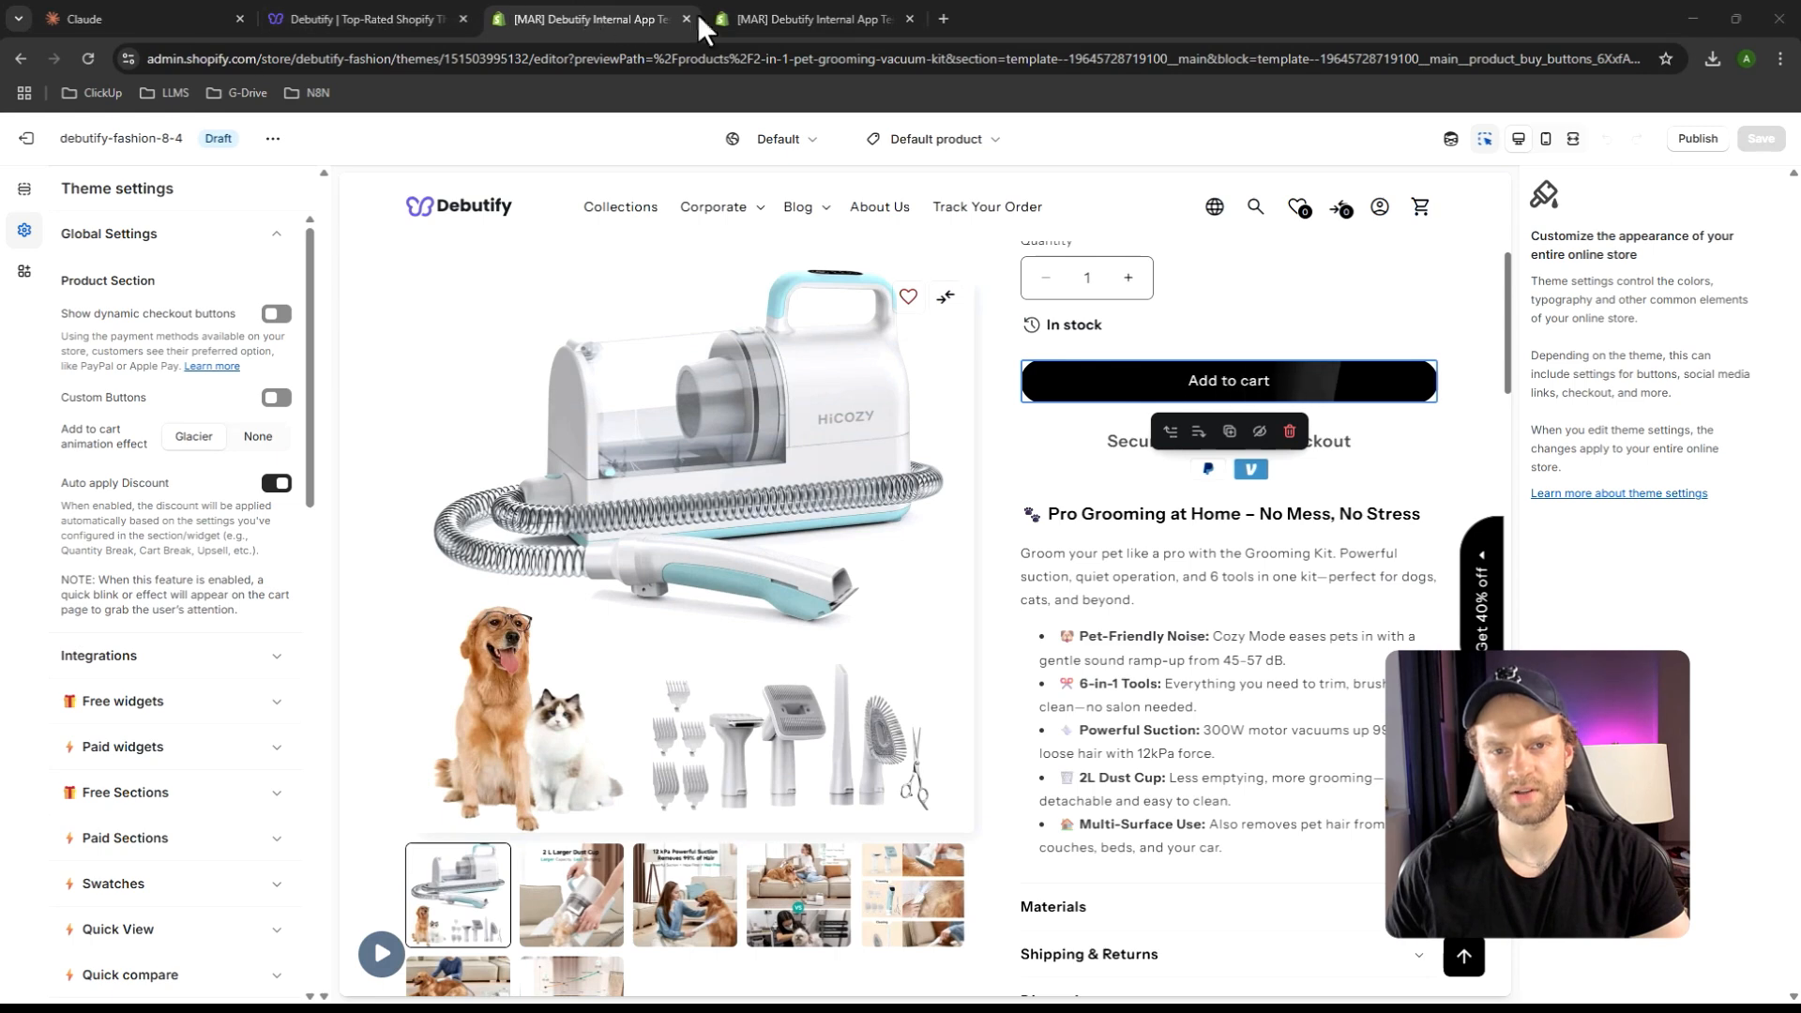
click(741, 18)
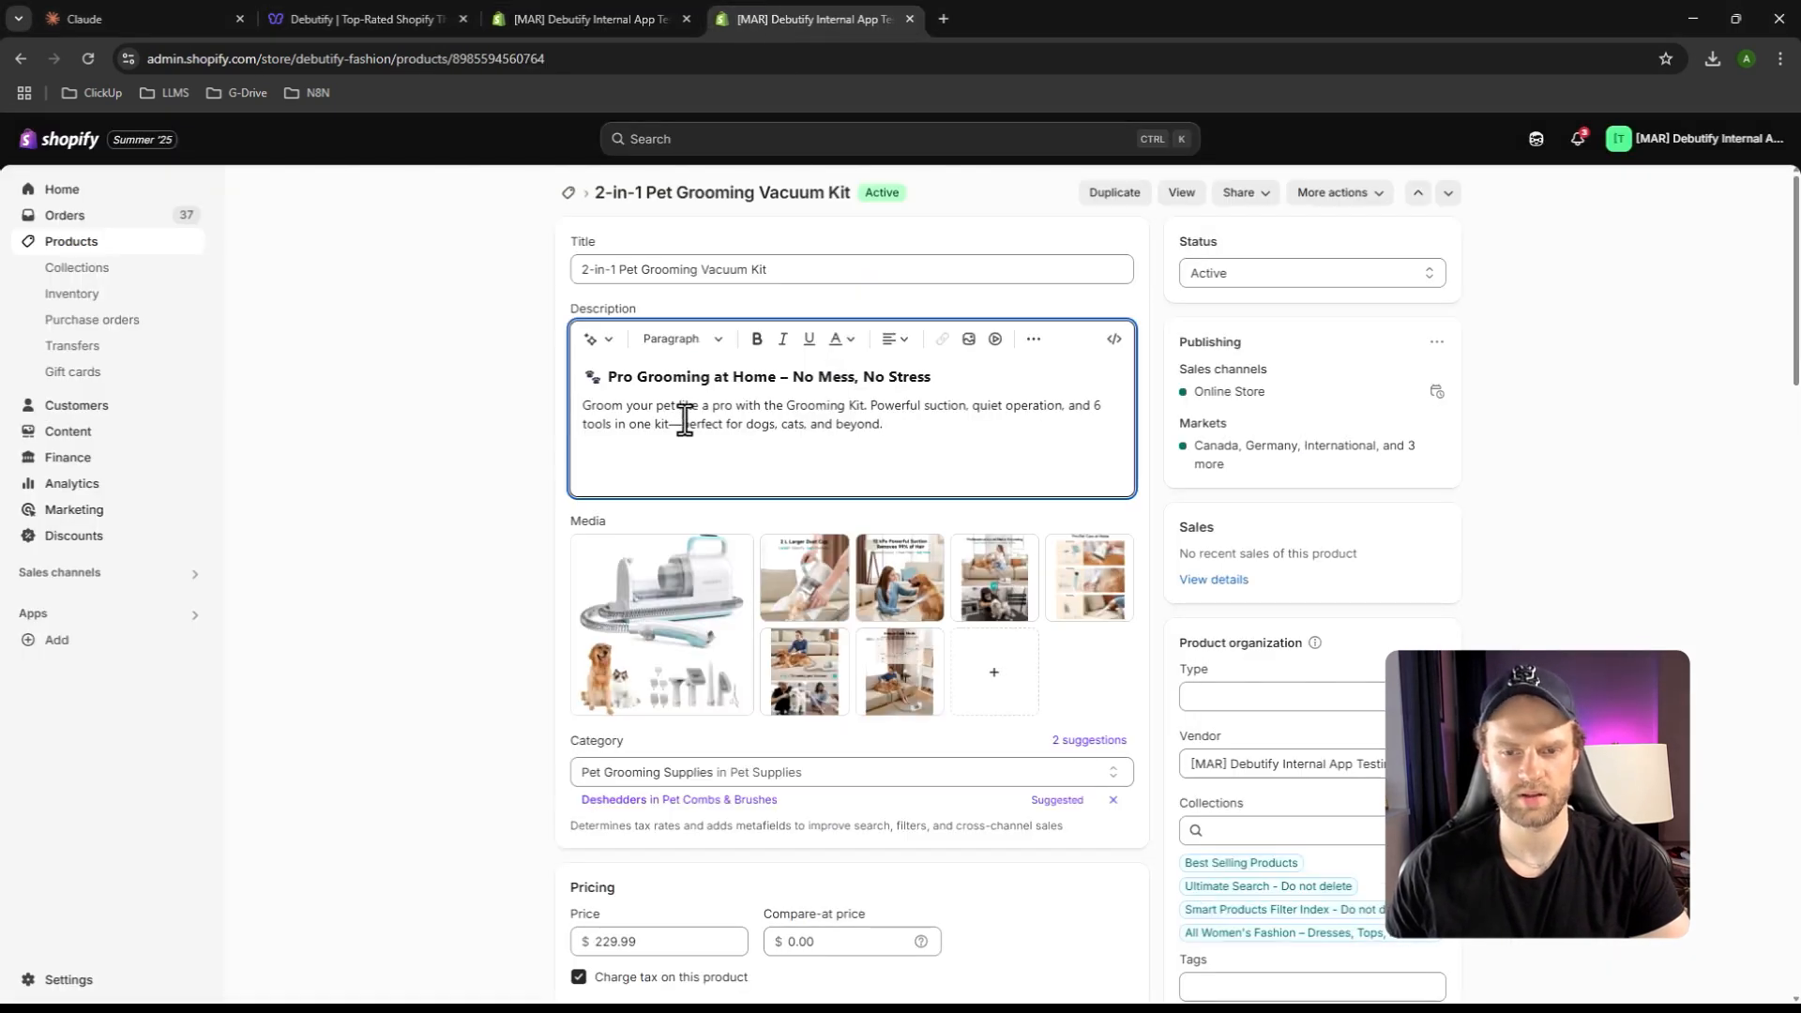
click(544, 14)
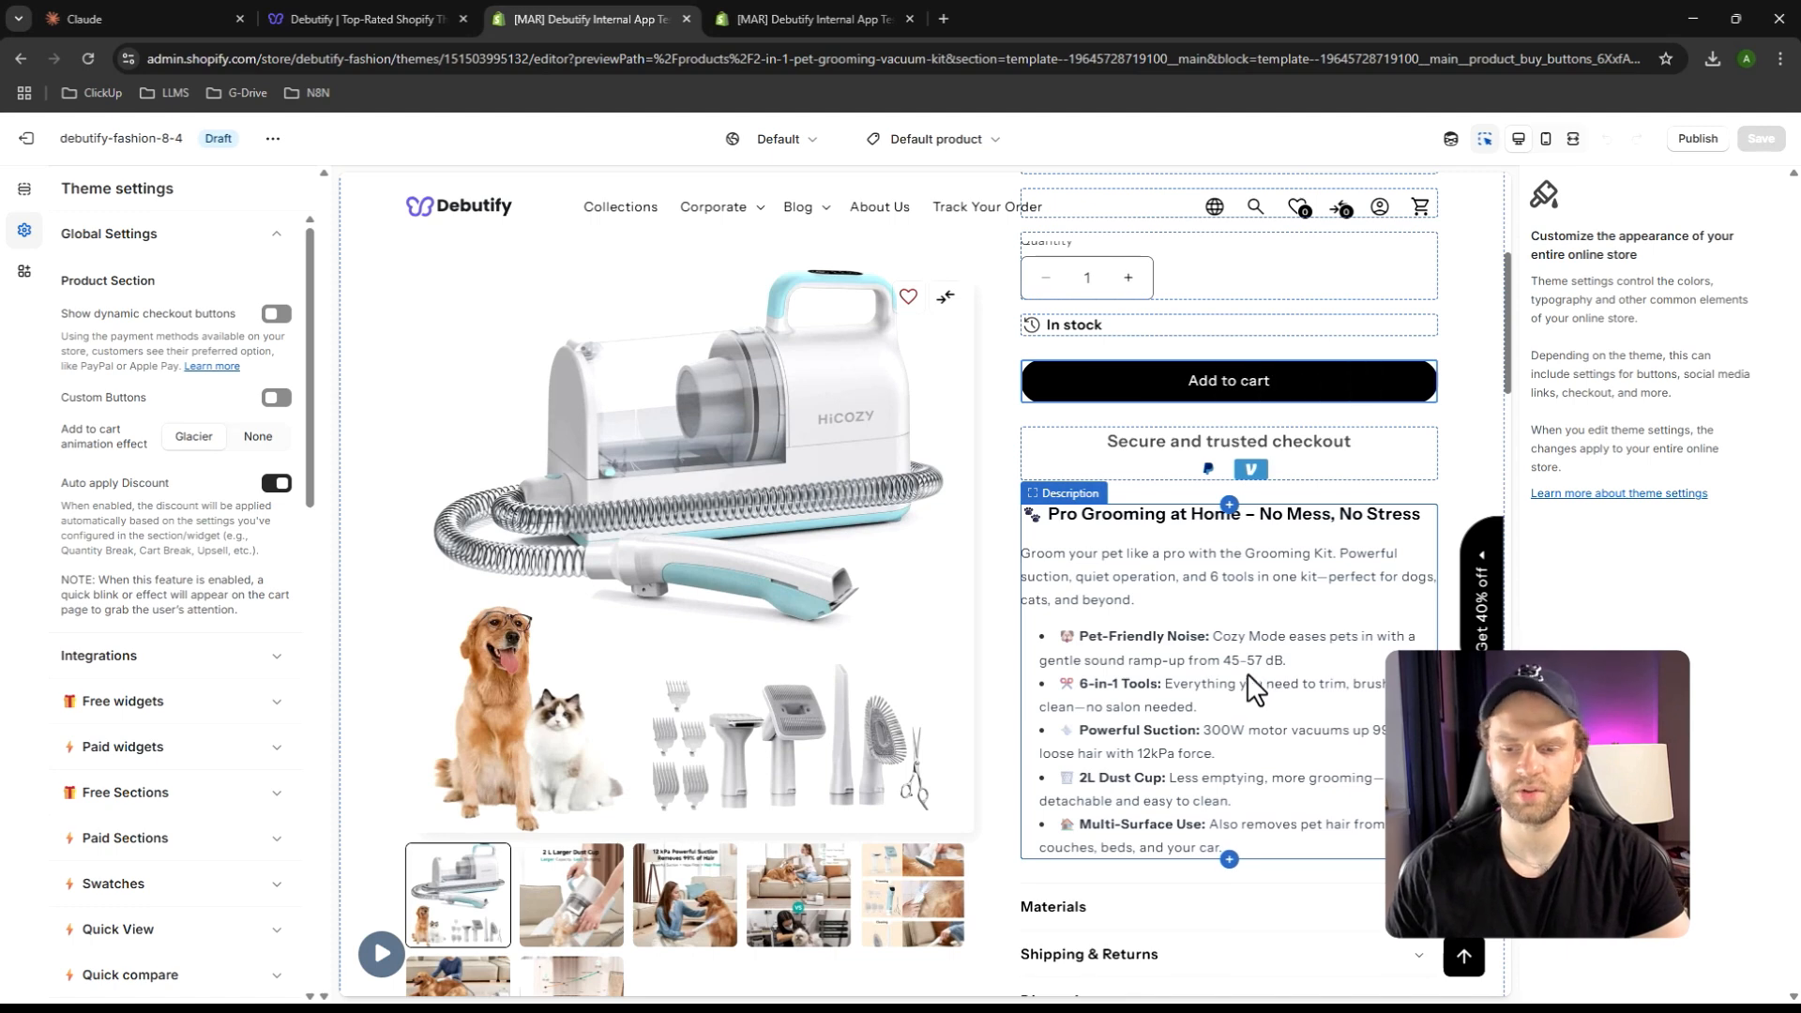
Change the heading of the Materials collapsible row below the description to "Tech Specs"
scroll(1244, 680, down, 2)
scroll(1242, 692, down, 1)
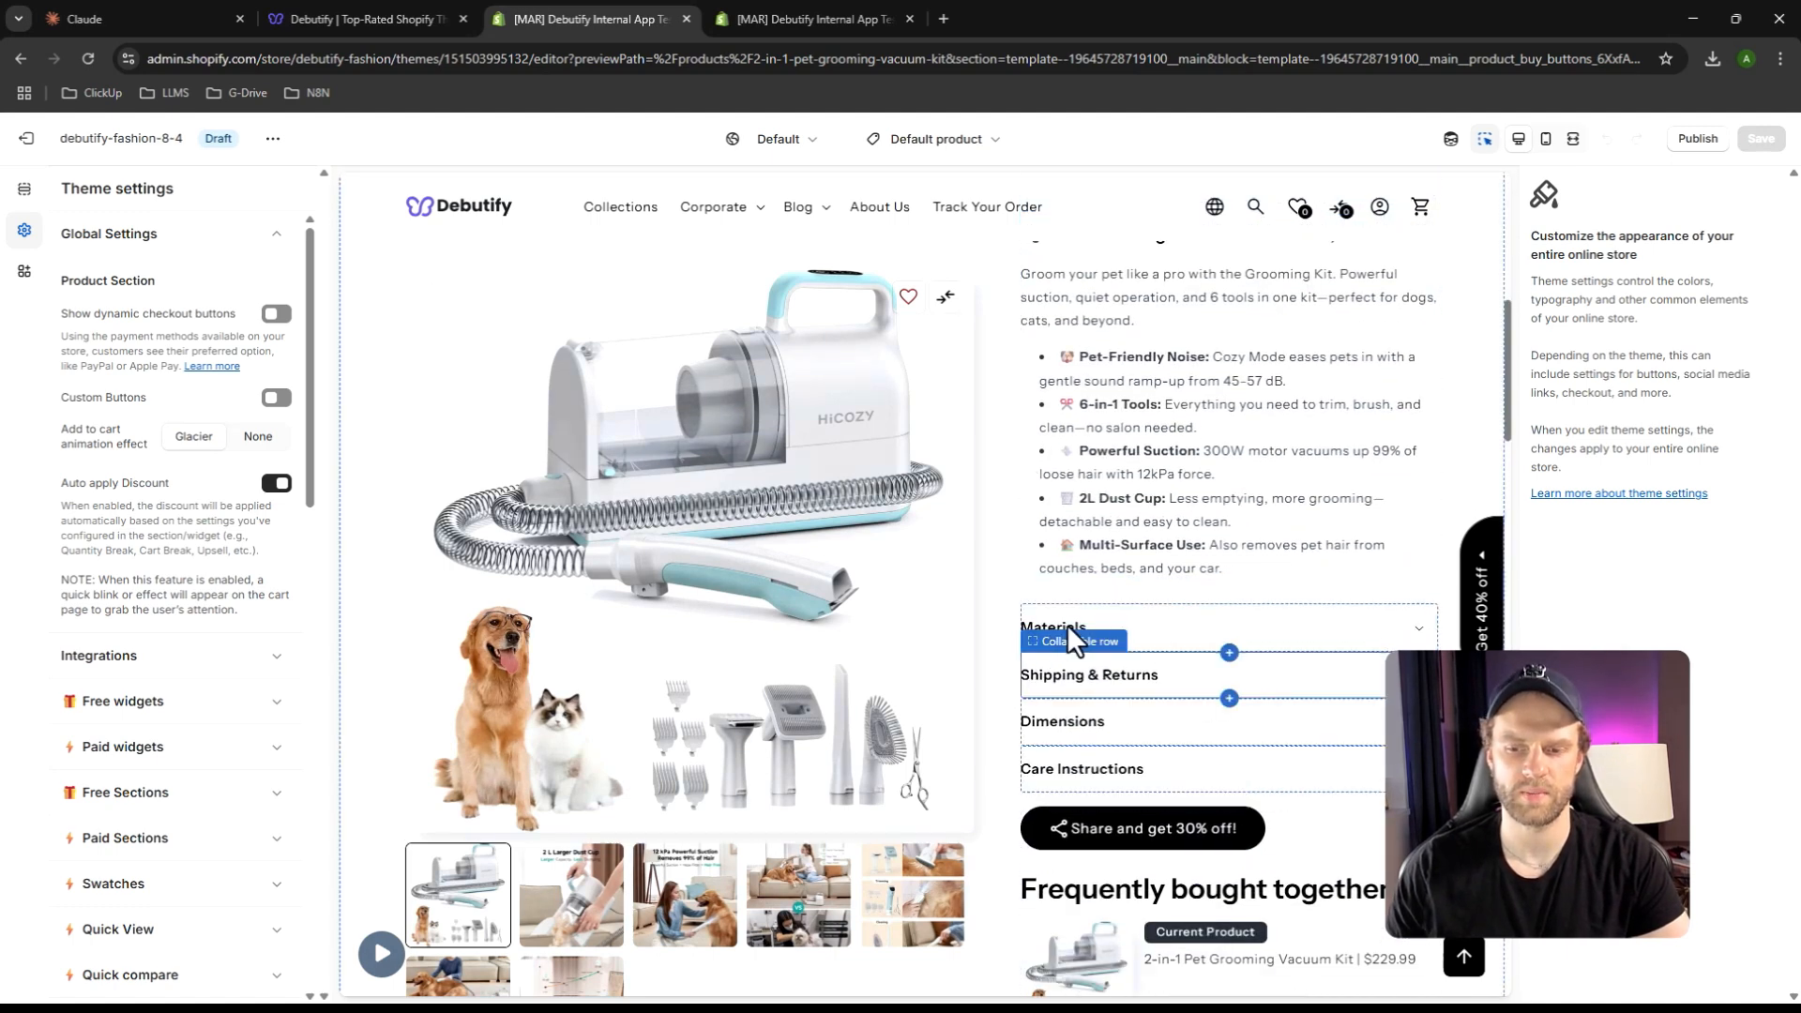
click(1096, 632)
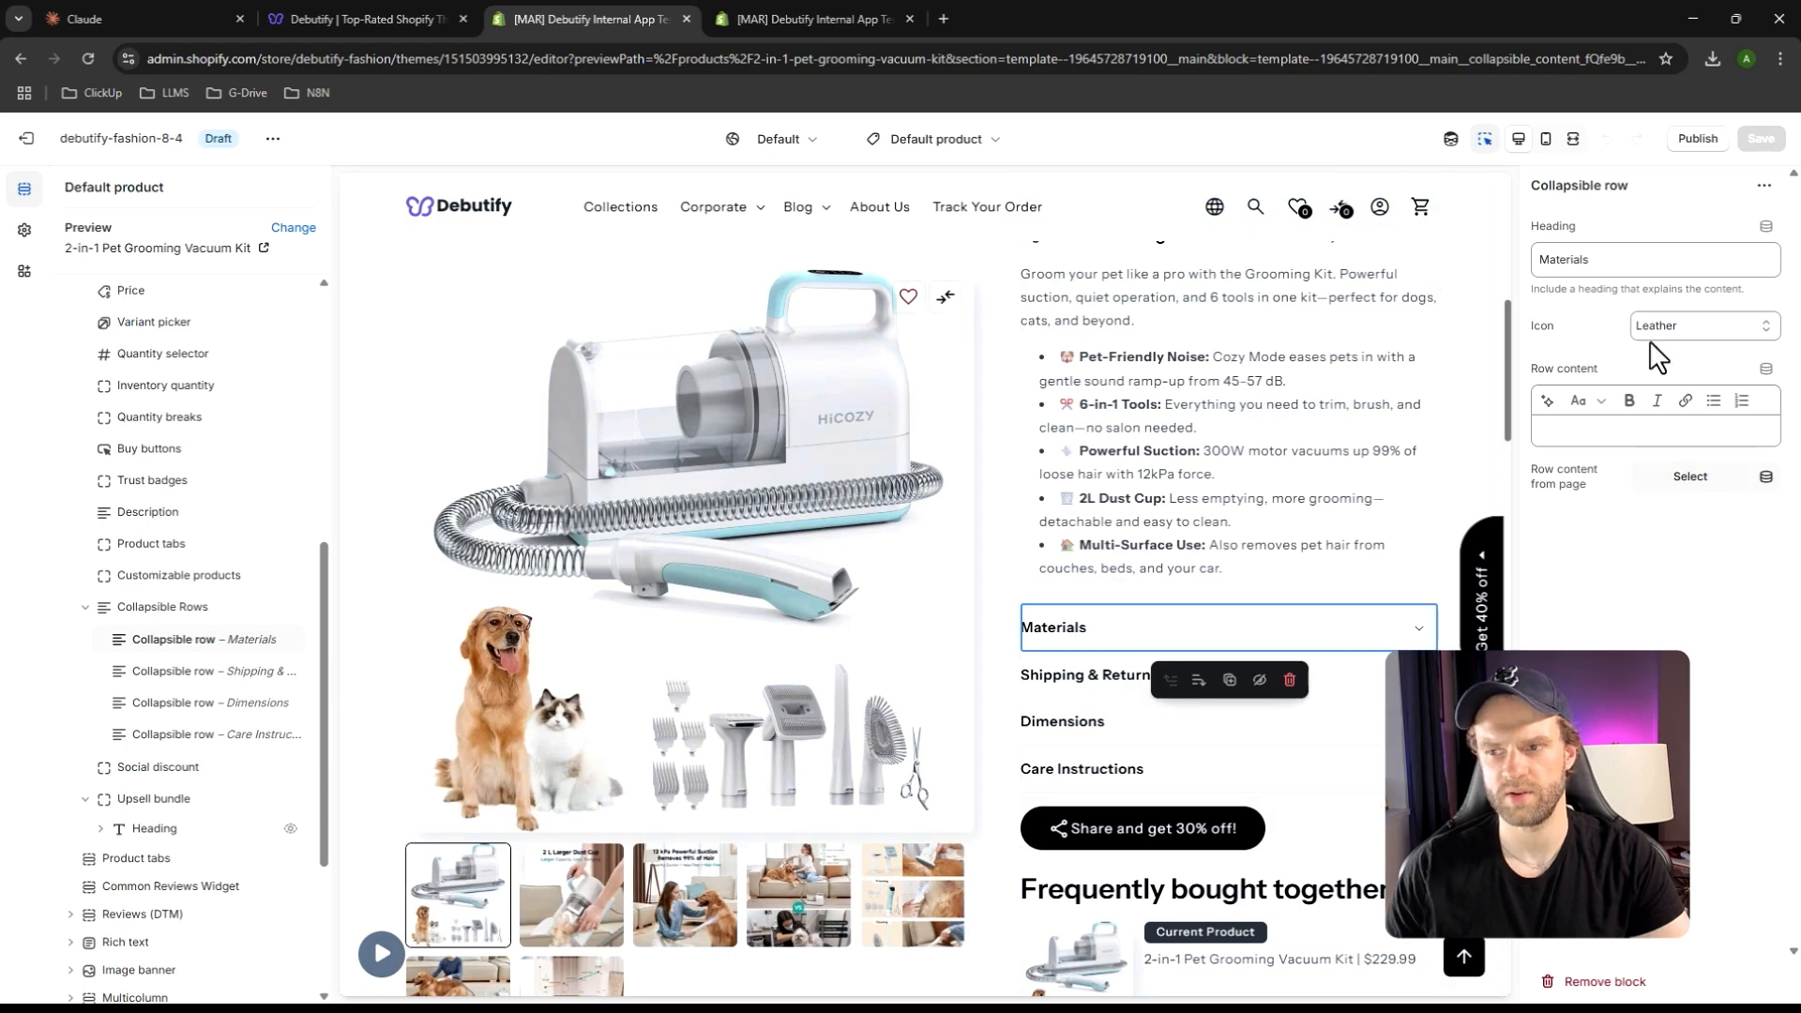
double_click(1643, 258)
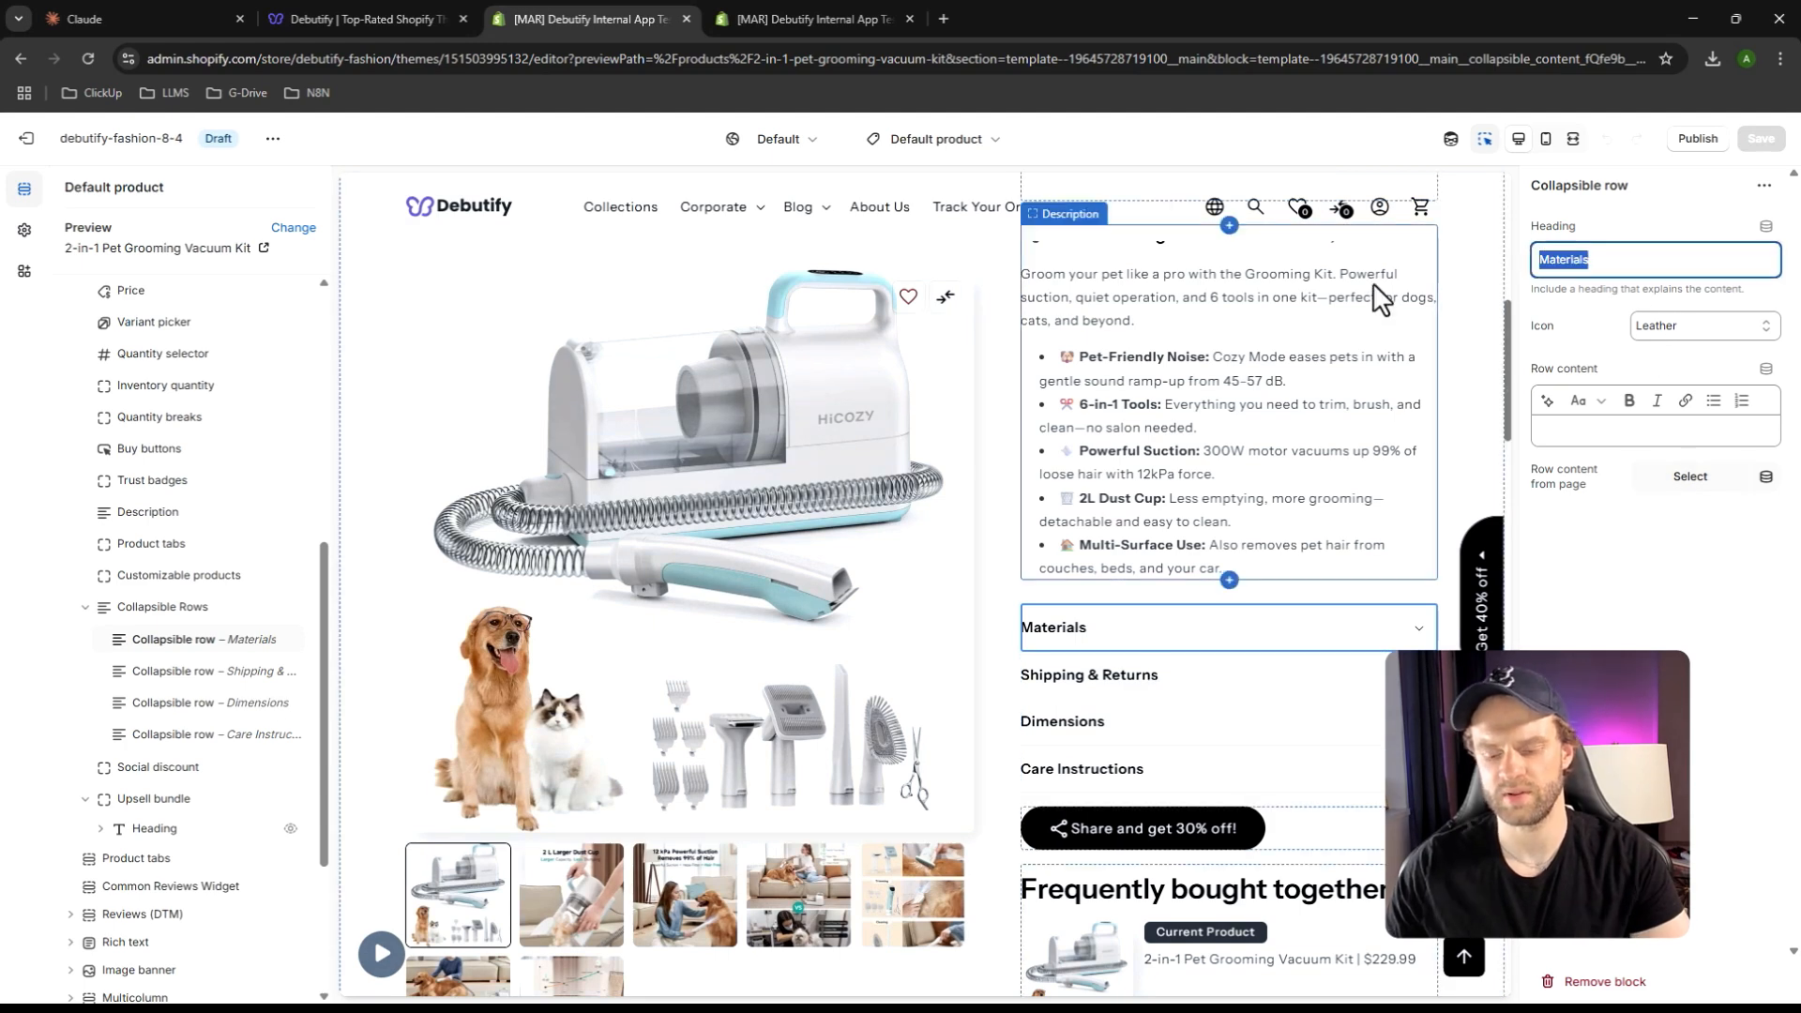
text(Tech Specs)
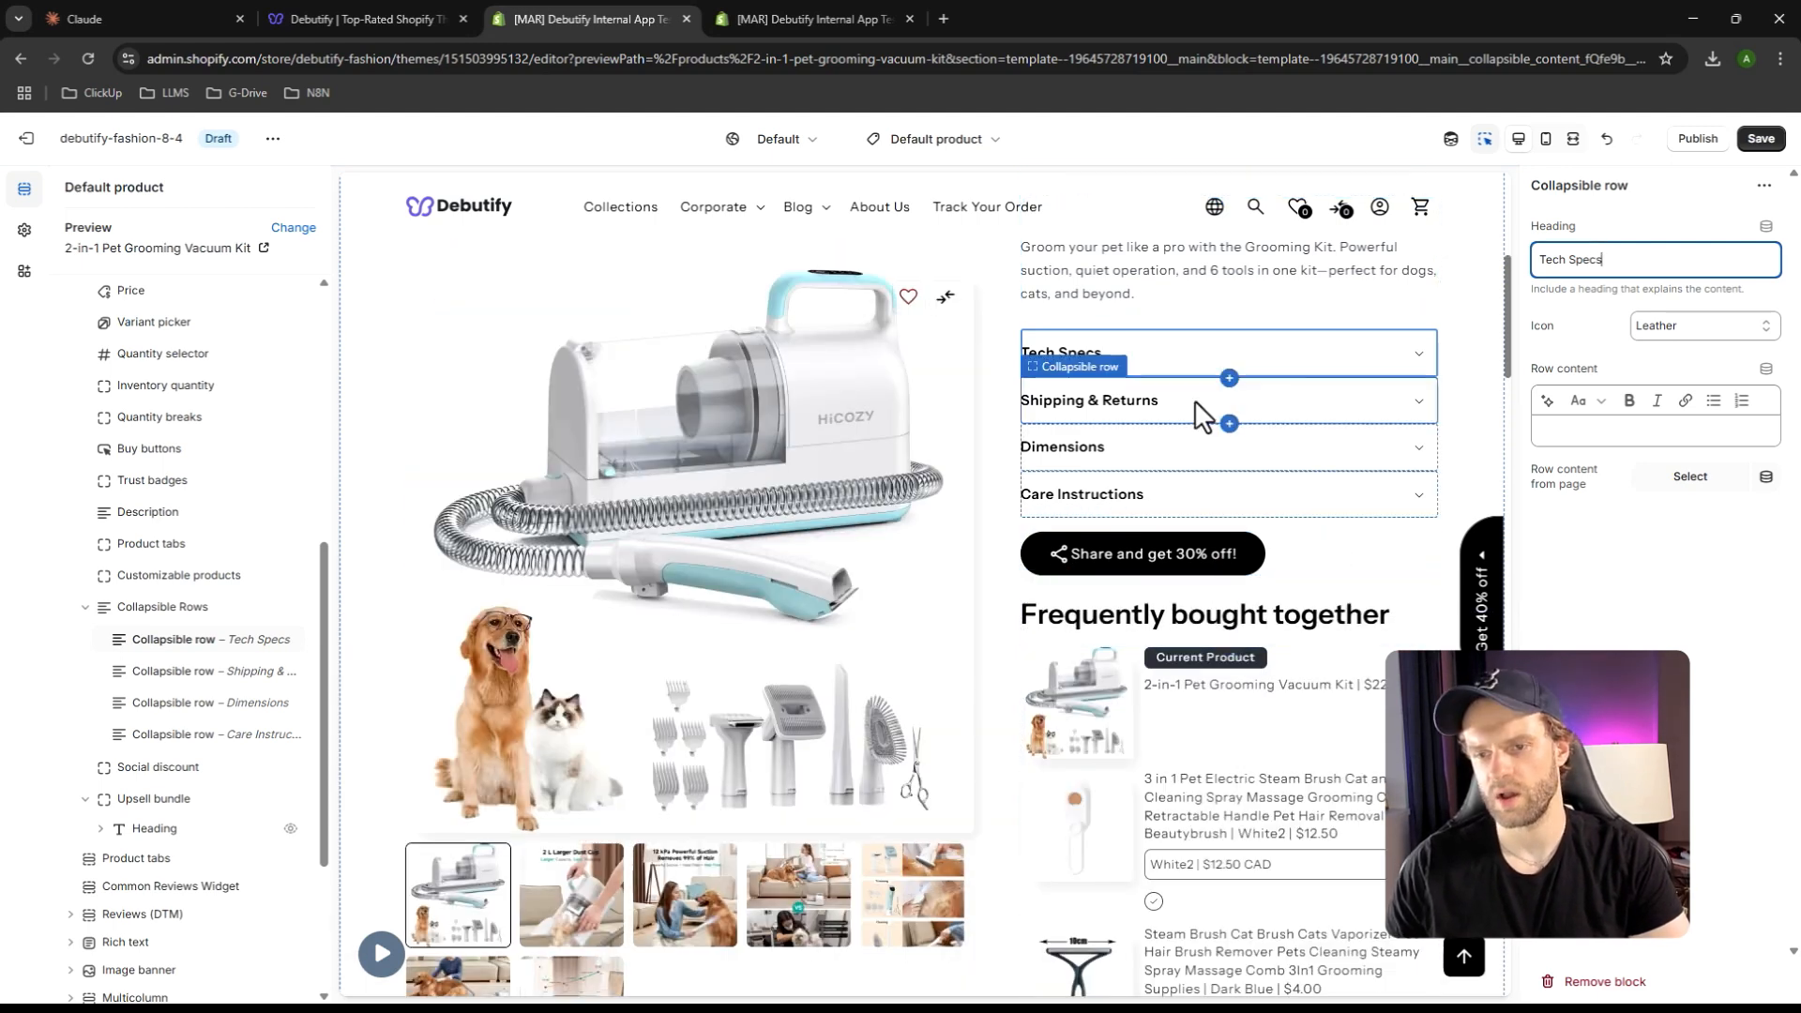
Check the Shipping & Returns collapsible row and remove the Dimensions row from the product page
click(1191, 401)
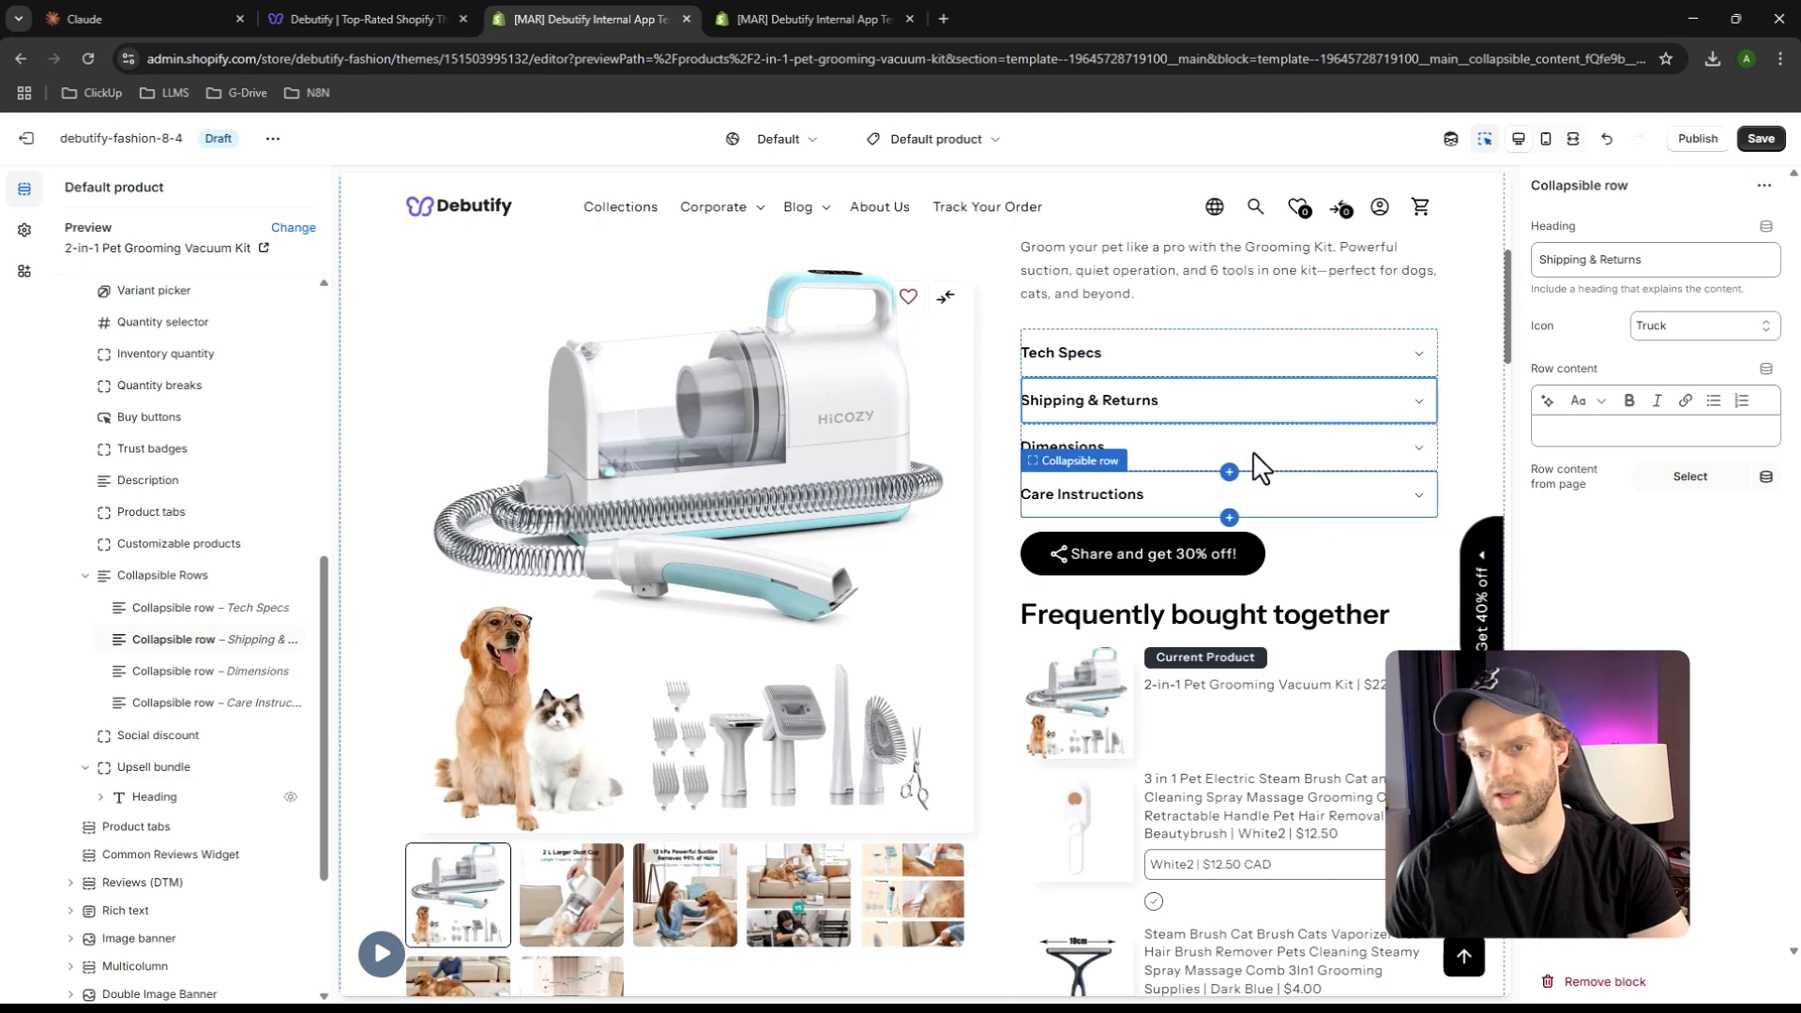
click(1279, 452)
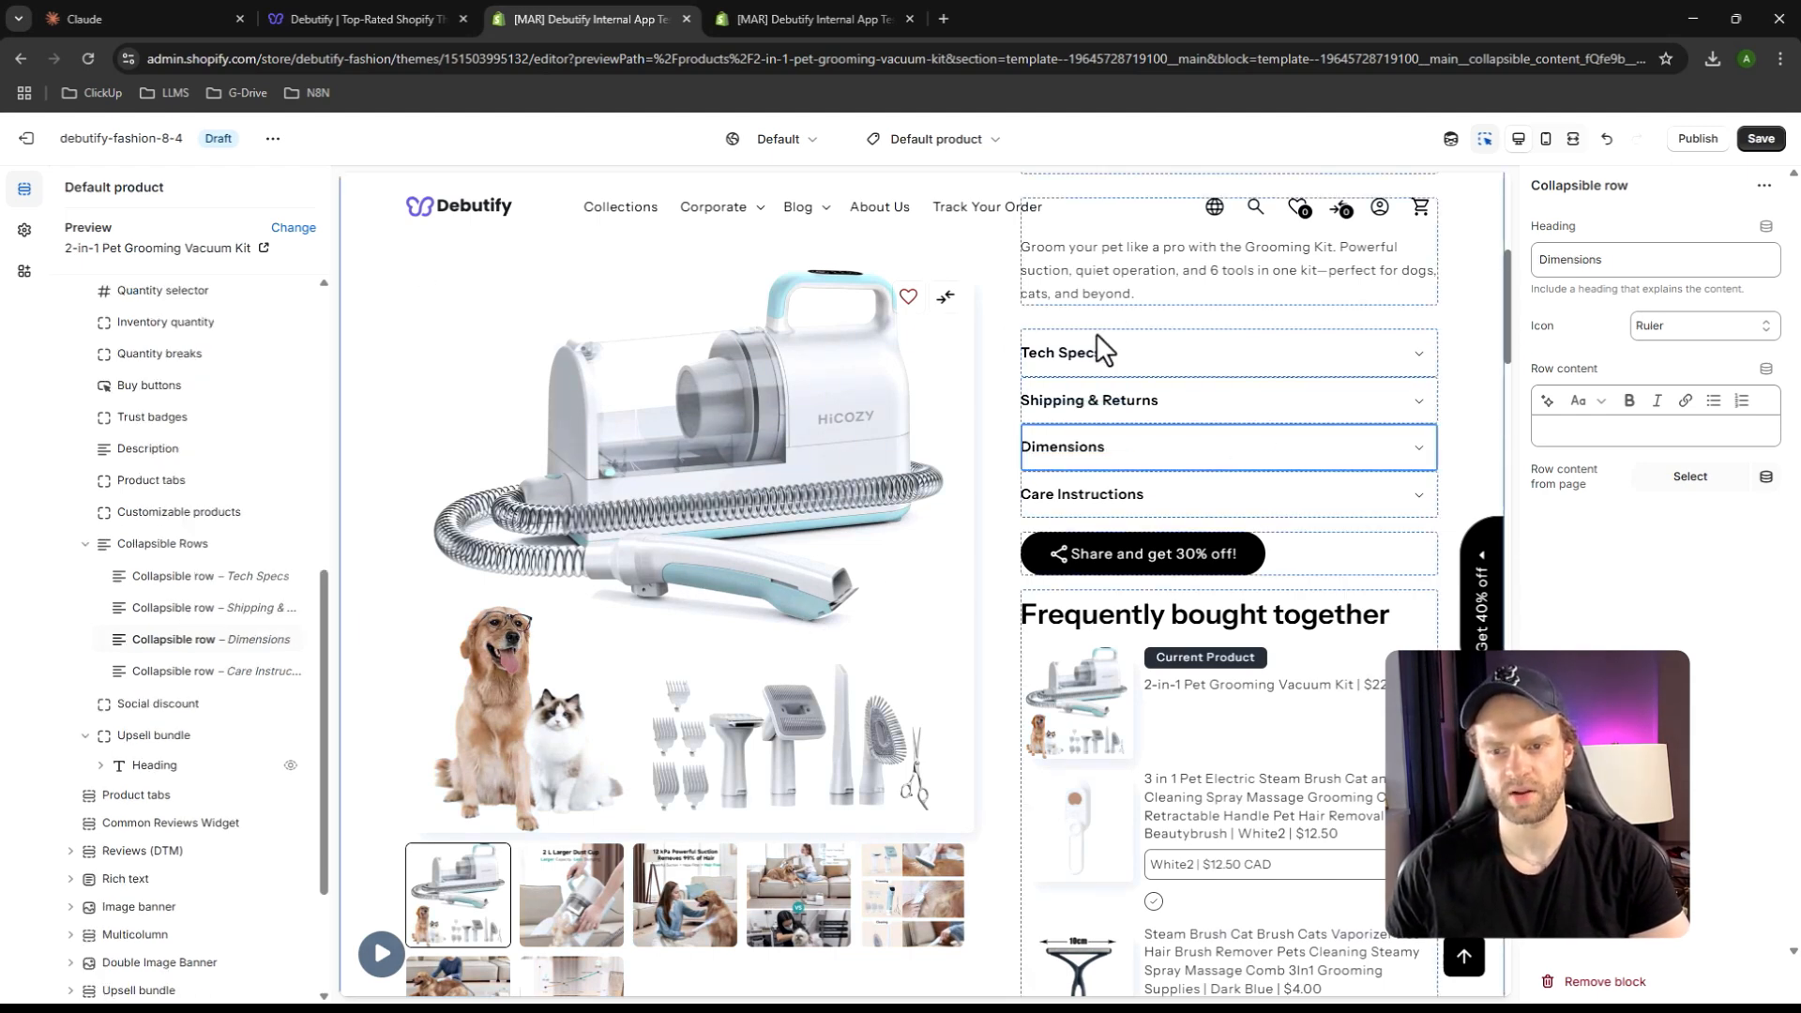
click(268, 640)
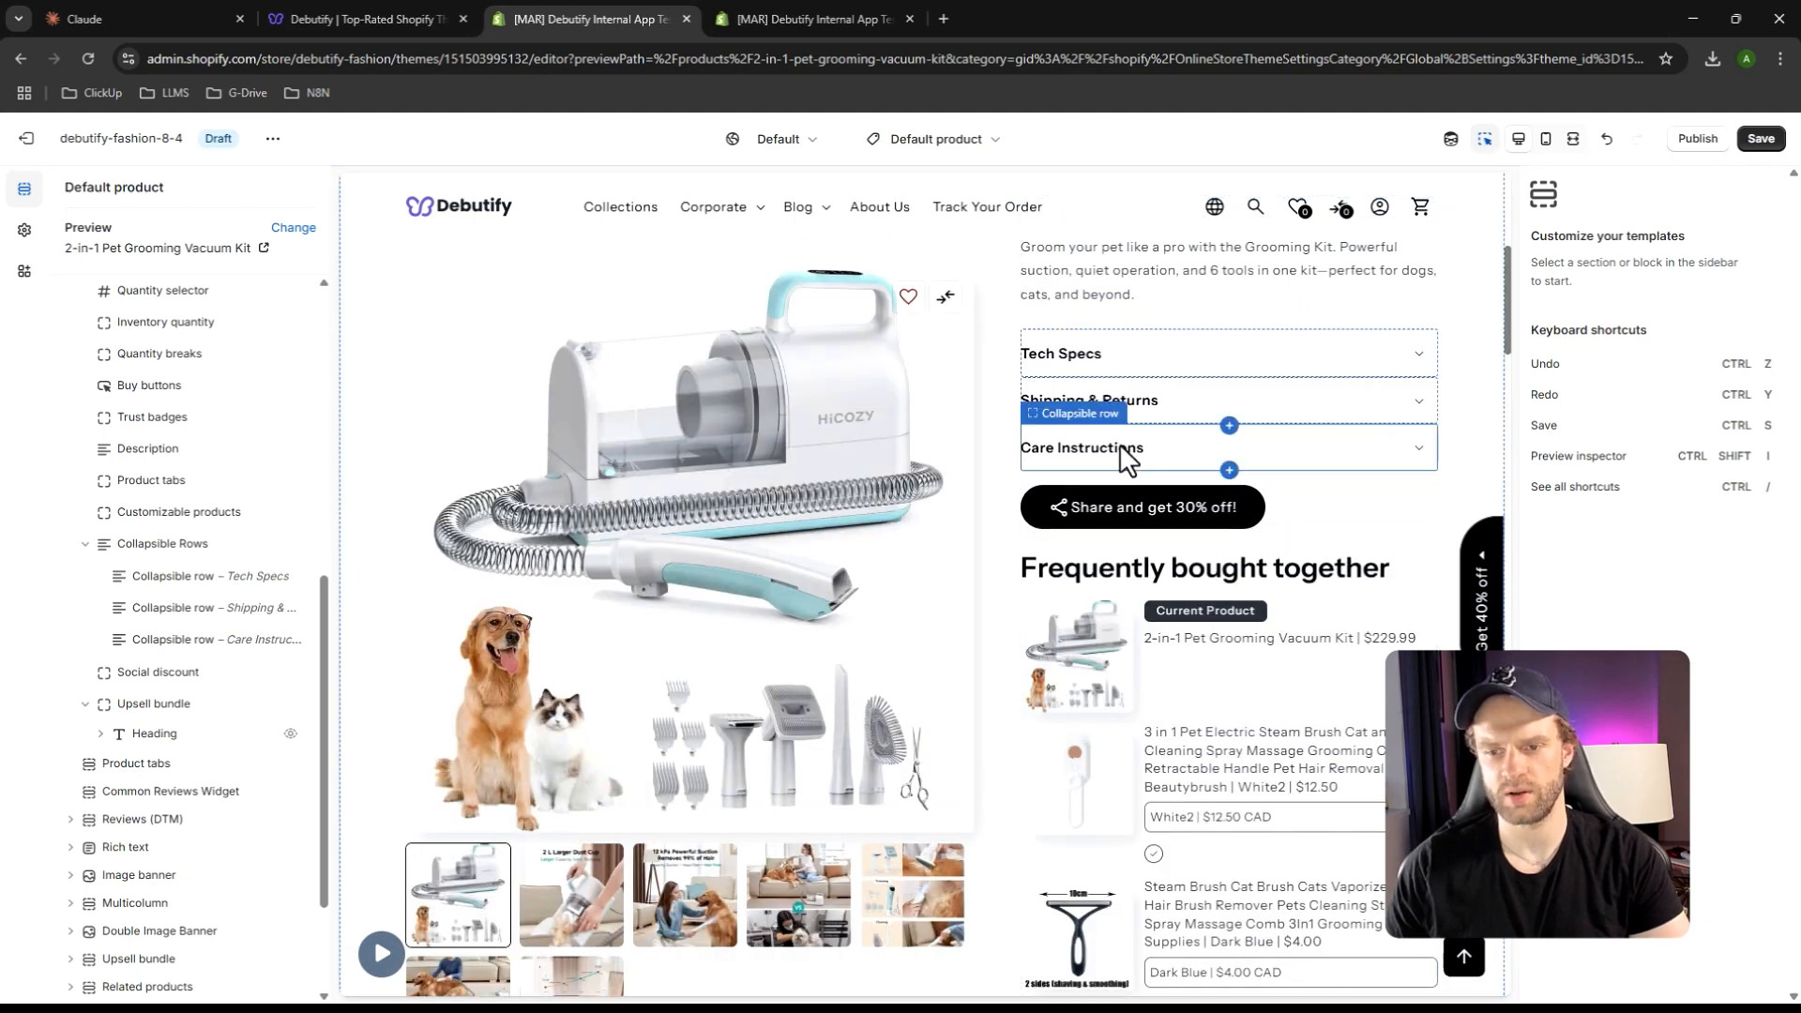
Change the heading of the Care Instructions collapsible row to "How to Use" and save the theme
click(1125, 460)
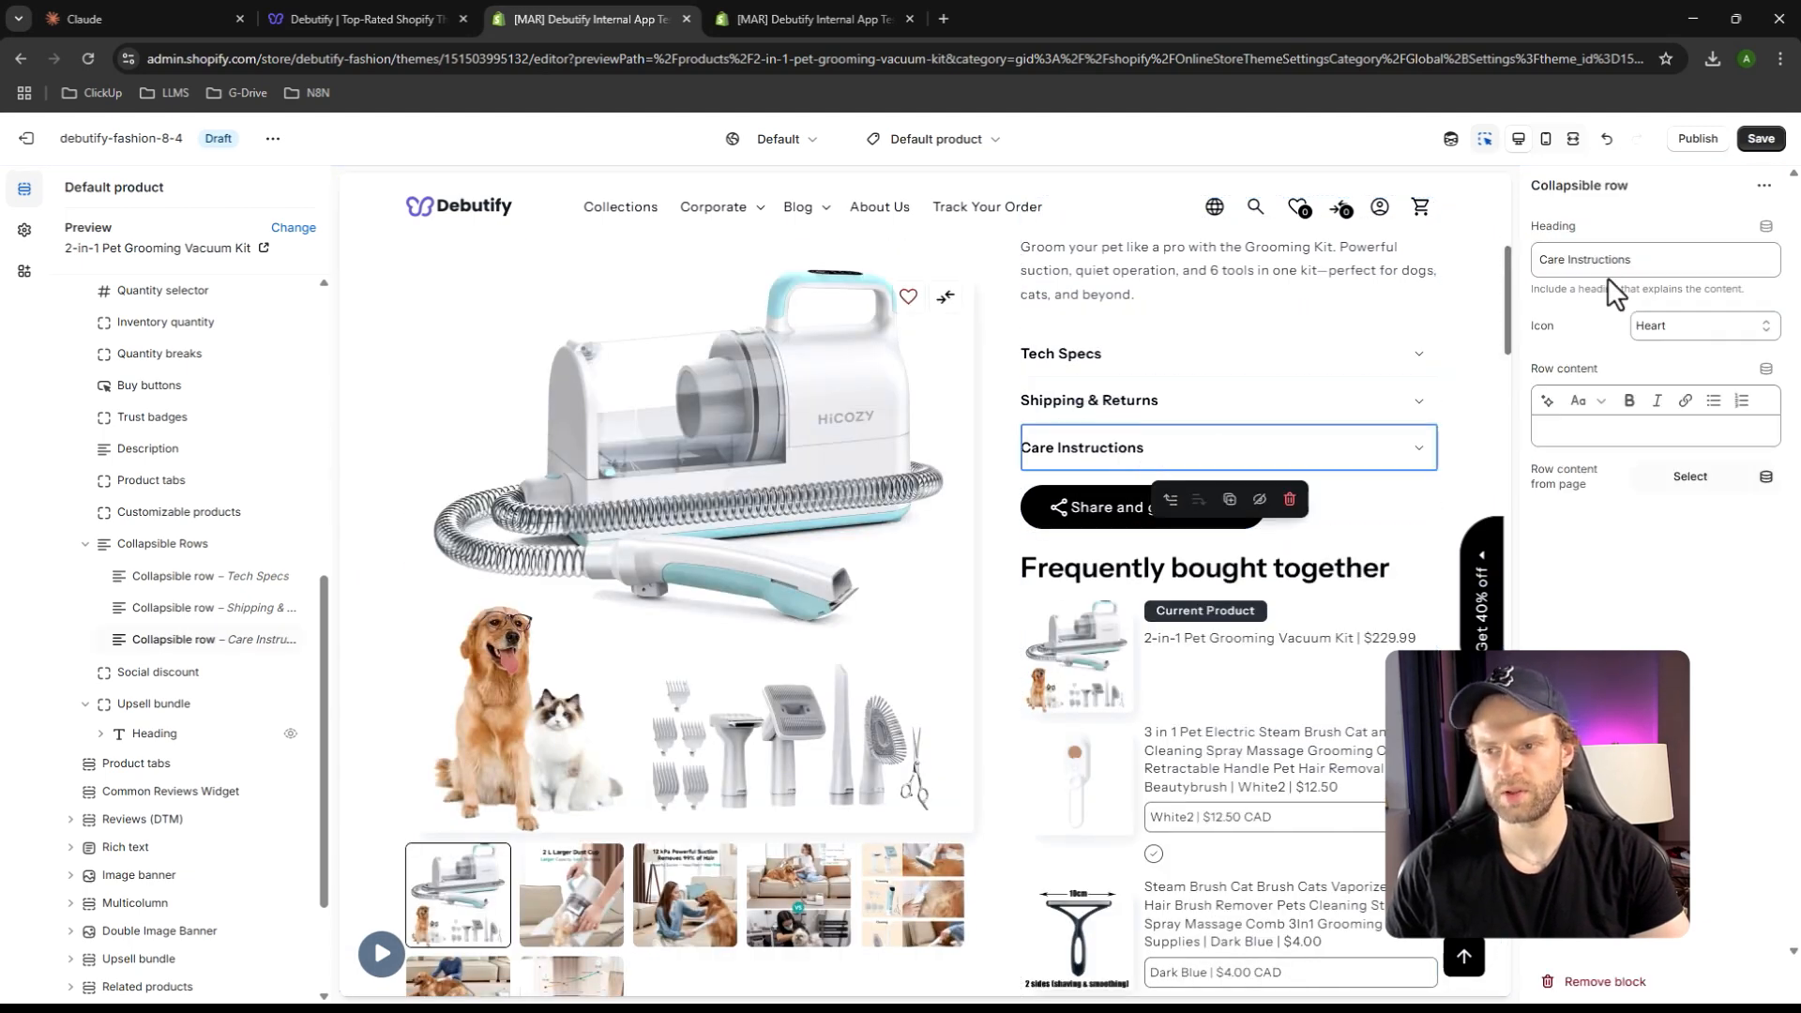
text(Manu)
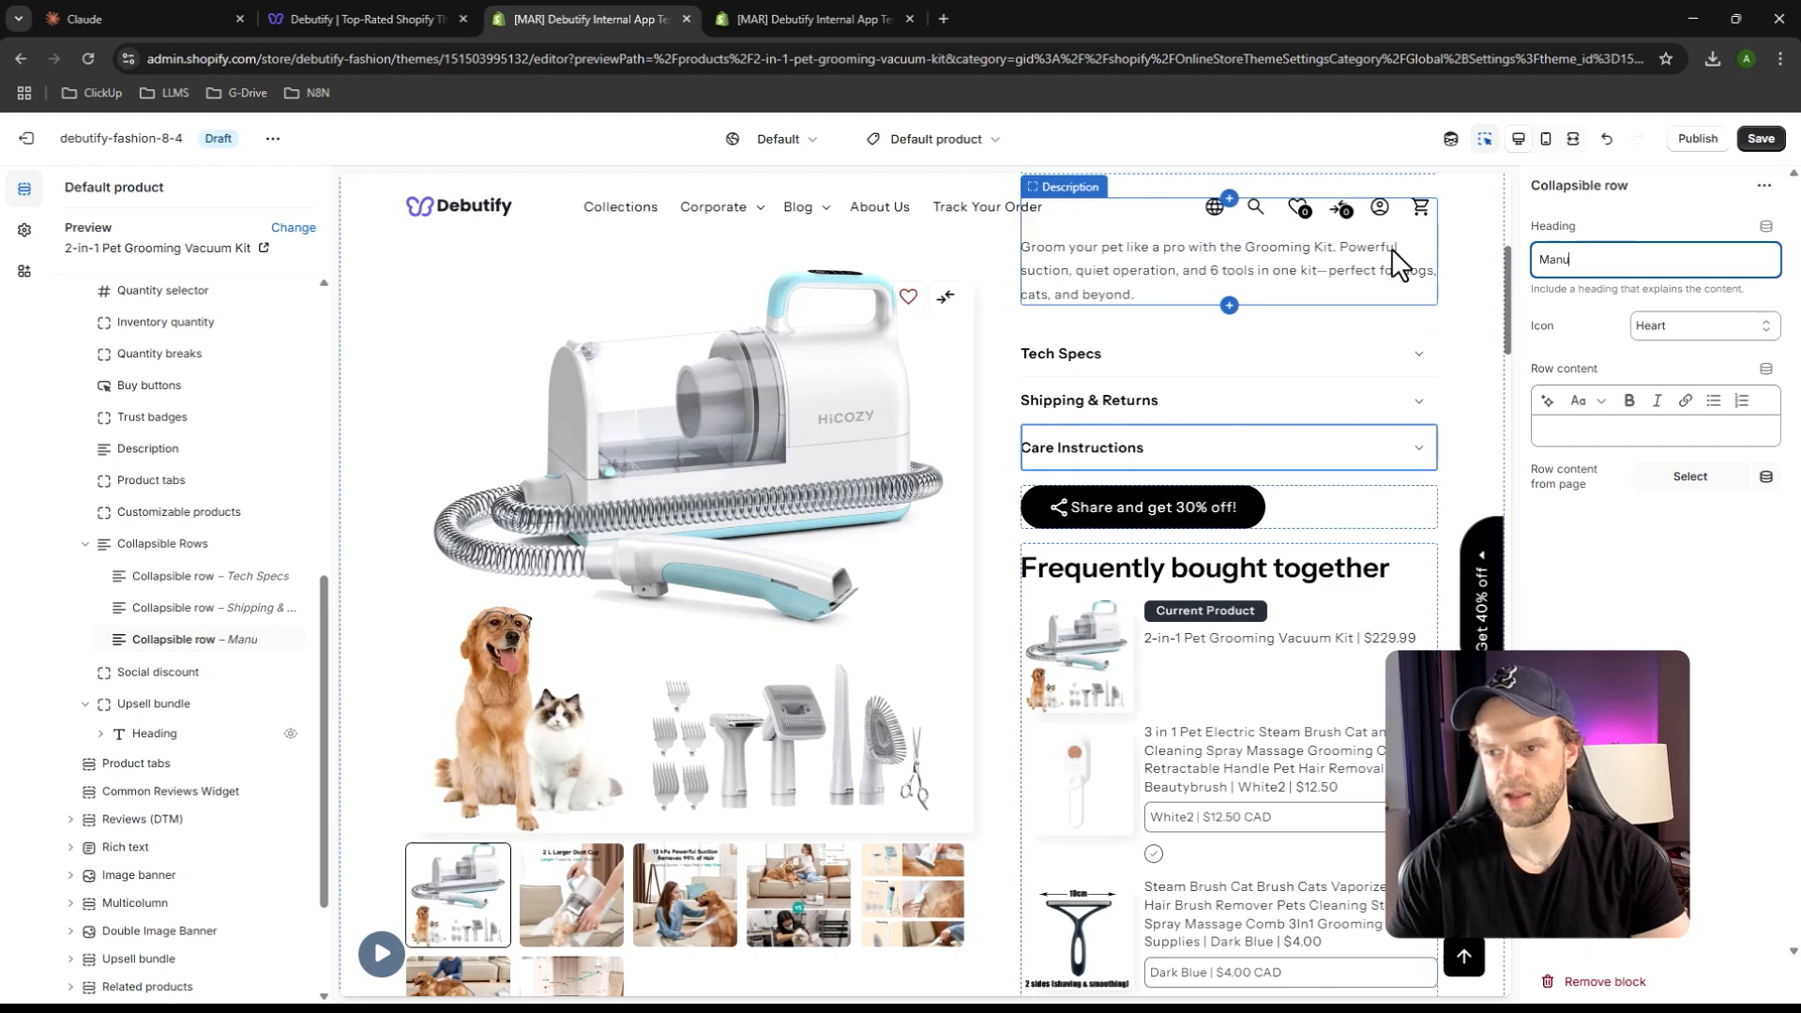
key(BackSpace)
key(BackSpace)
key(BackSpace)
key(BackSpace)
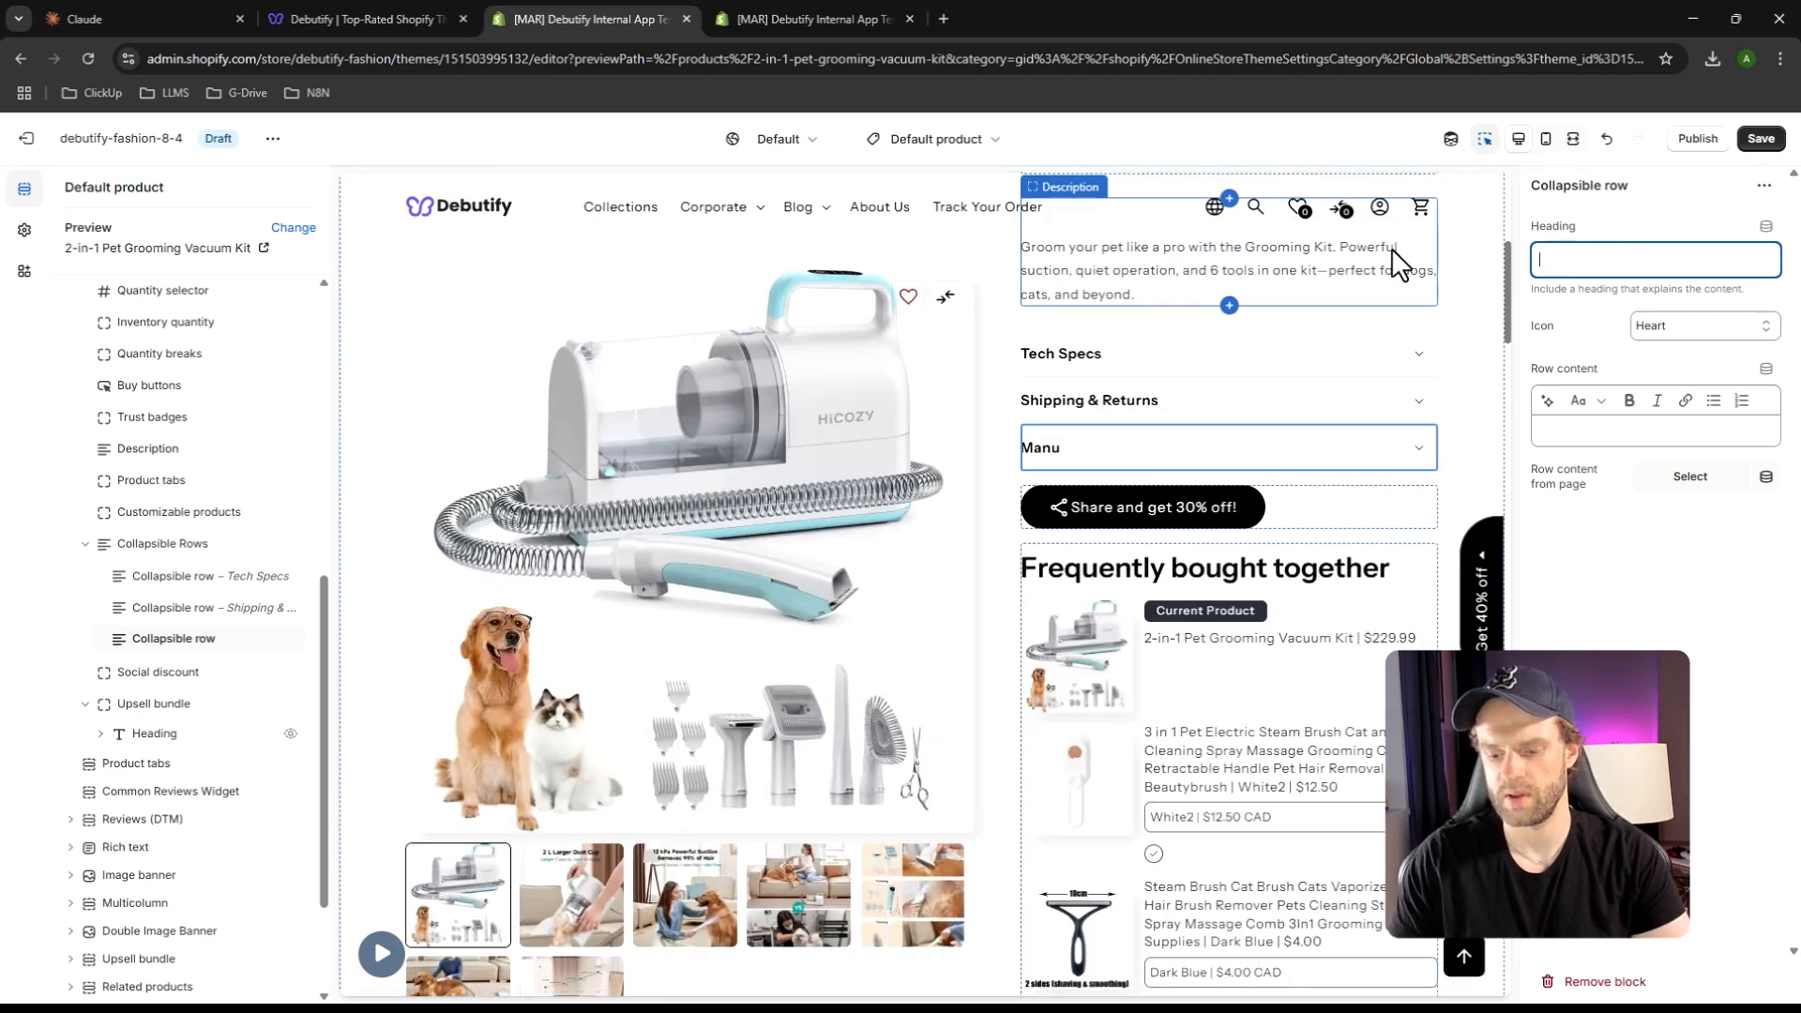
text(How to Use)
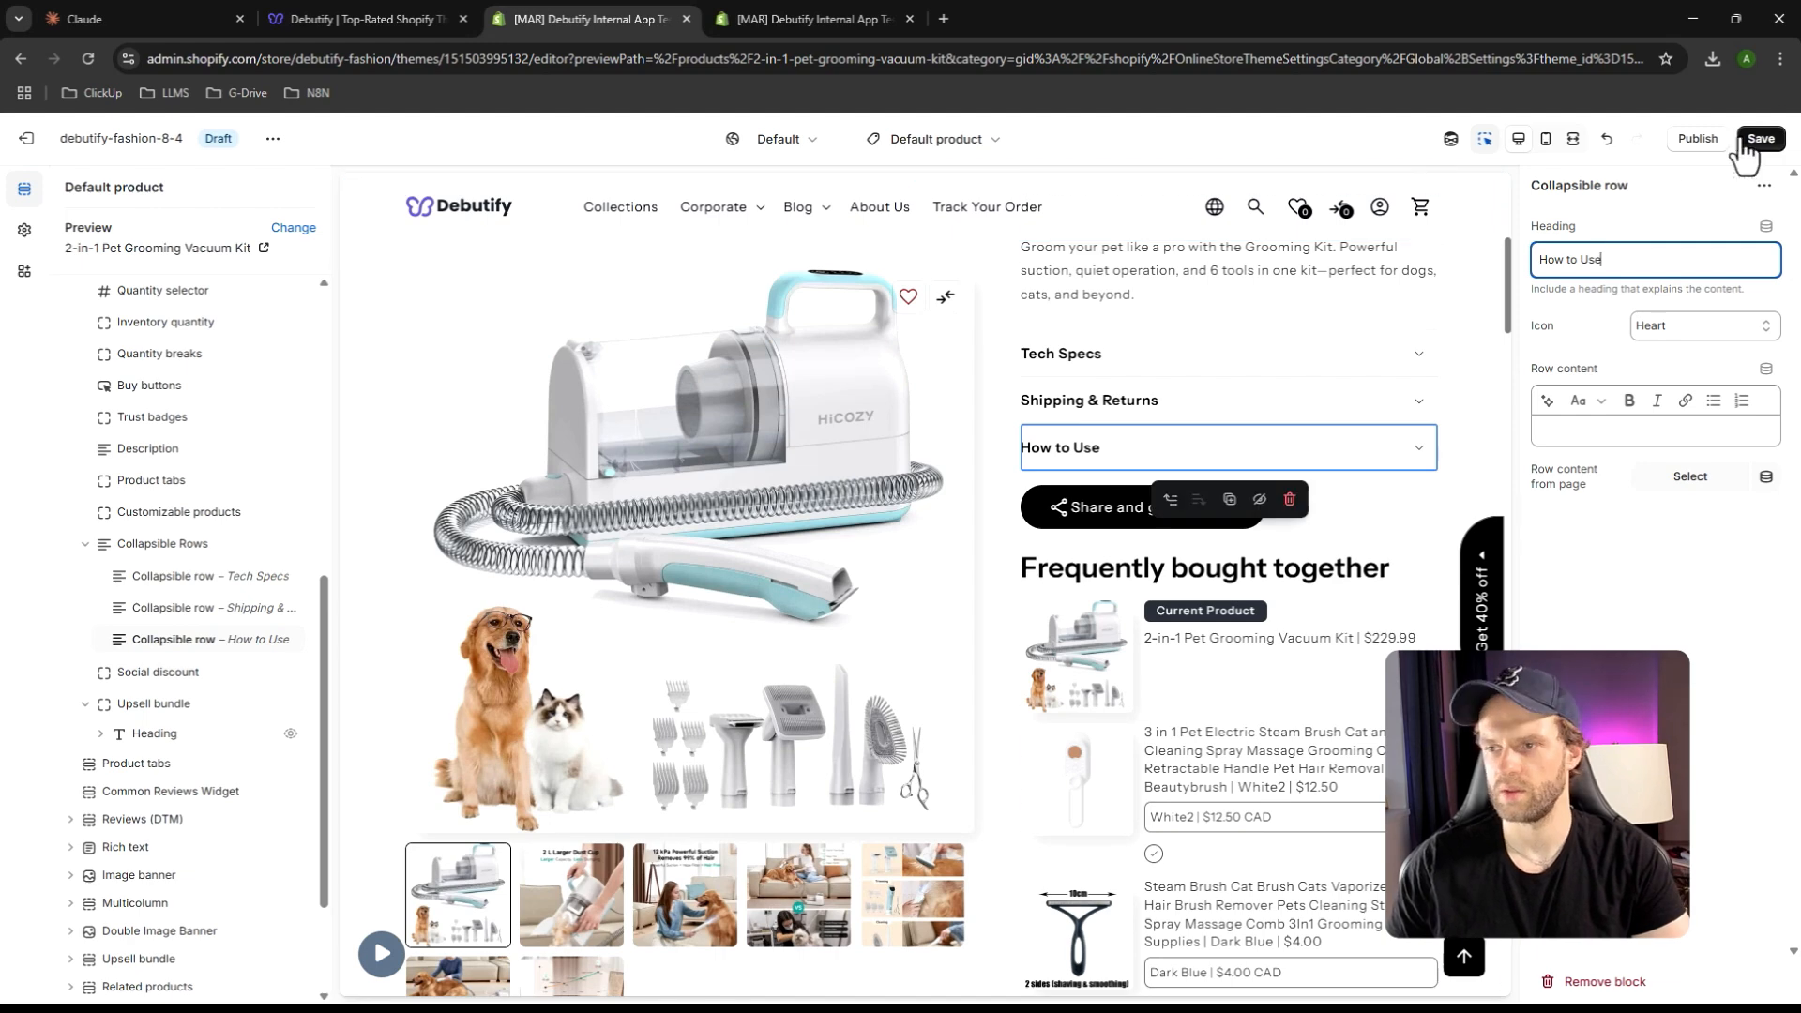
key(ctrl+s)
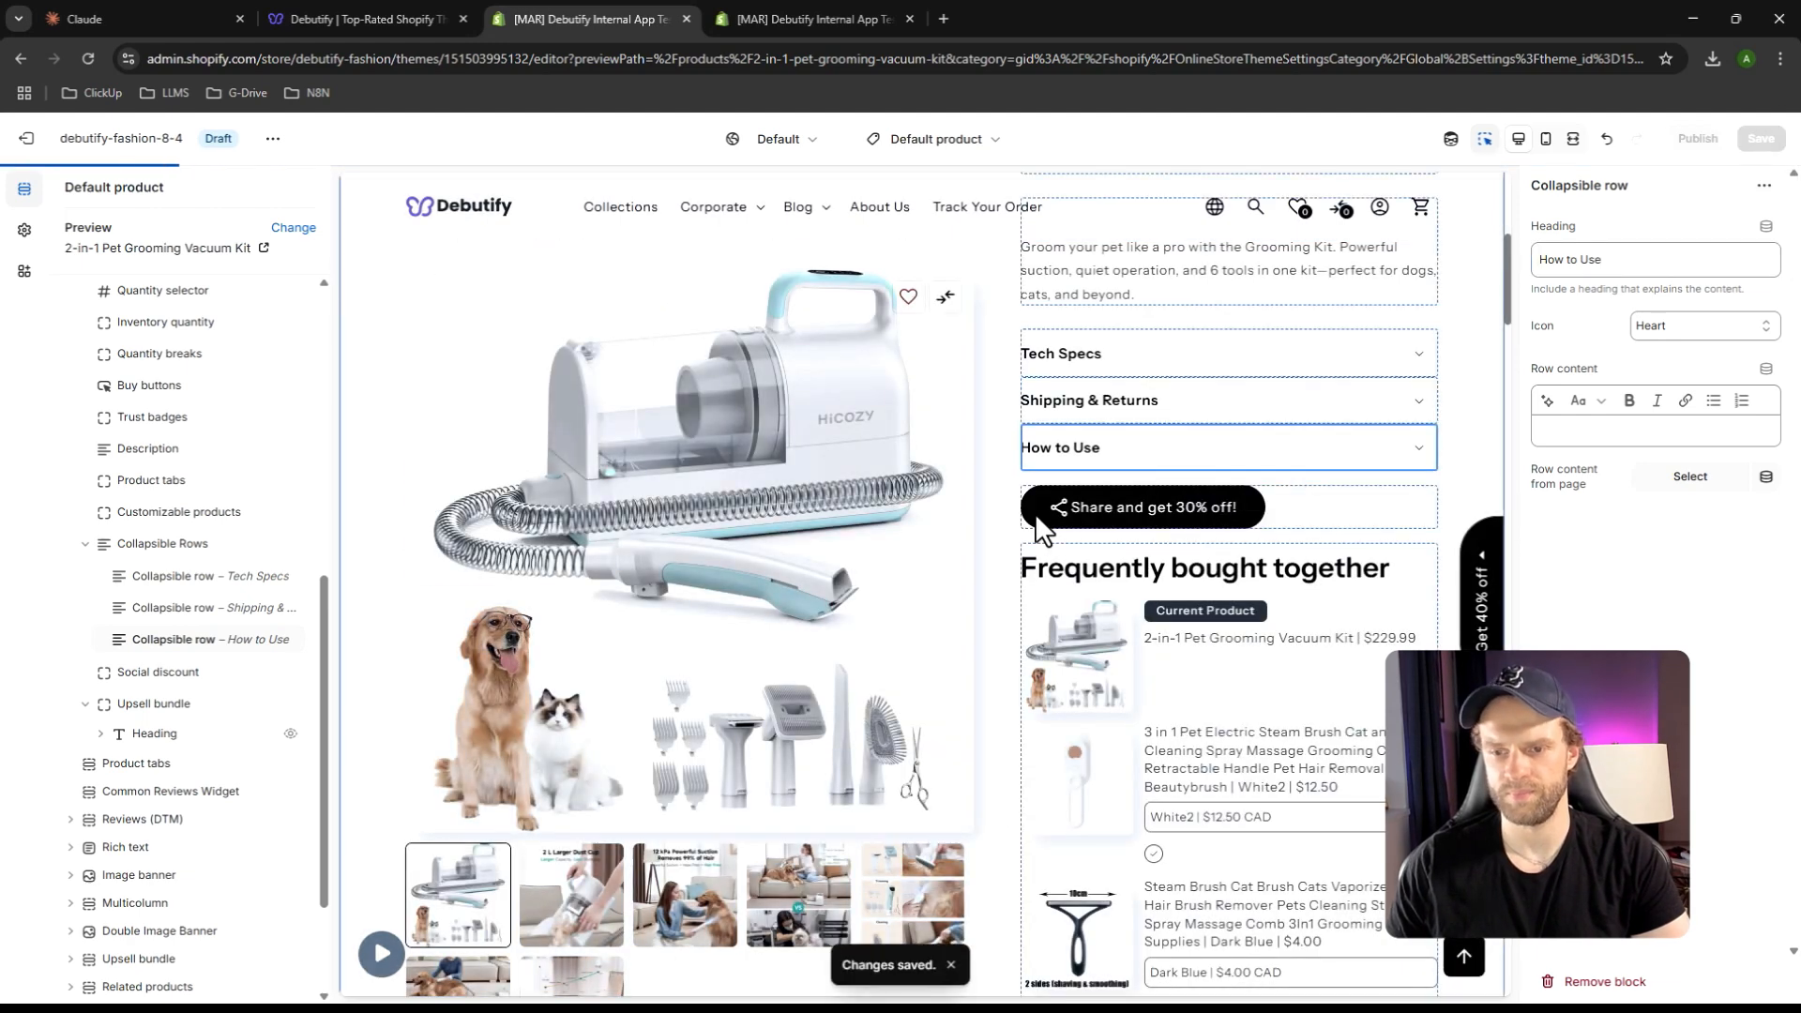
Hide the Social discount and Upsell bundle blocks in the product information section and save the theme
click(1315, 510)
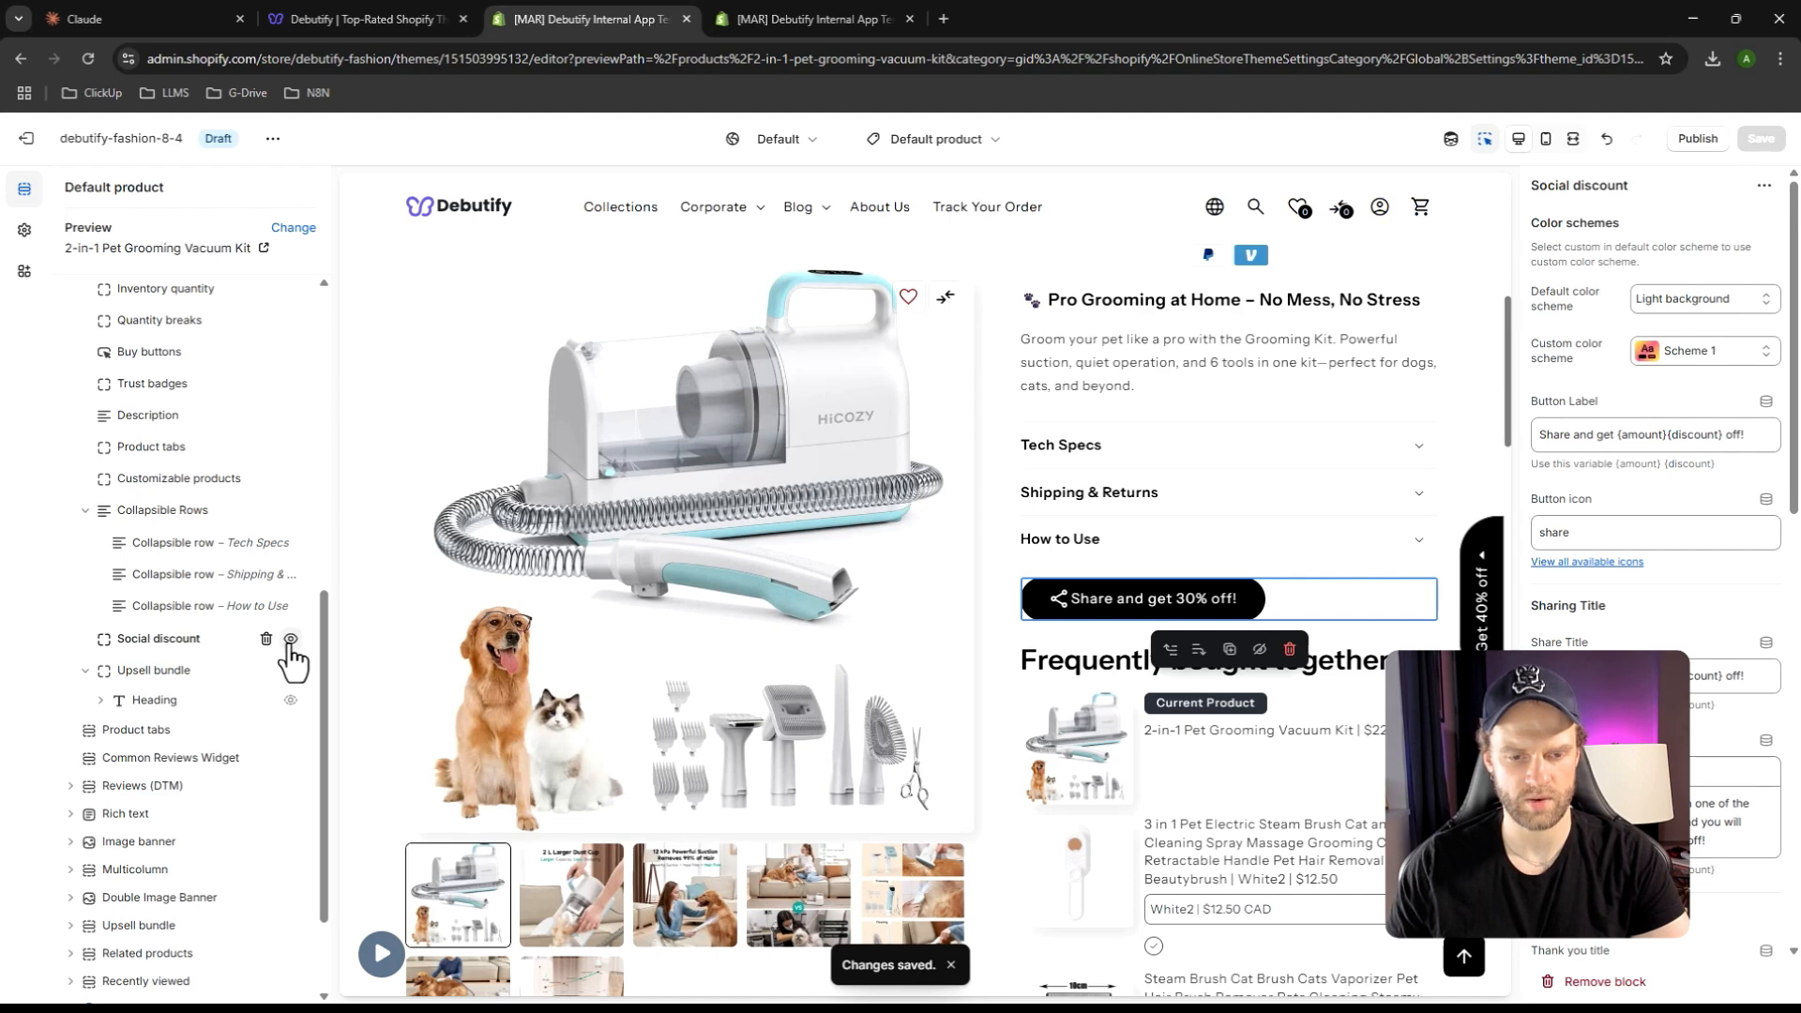
click(291, 640)
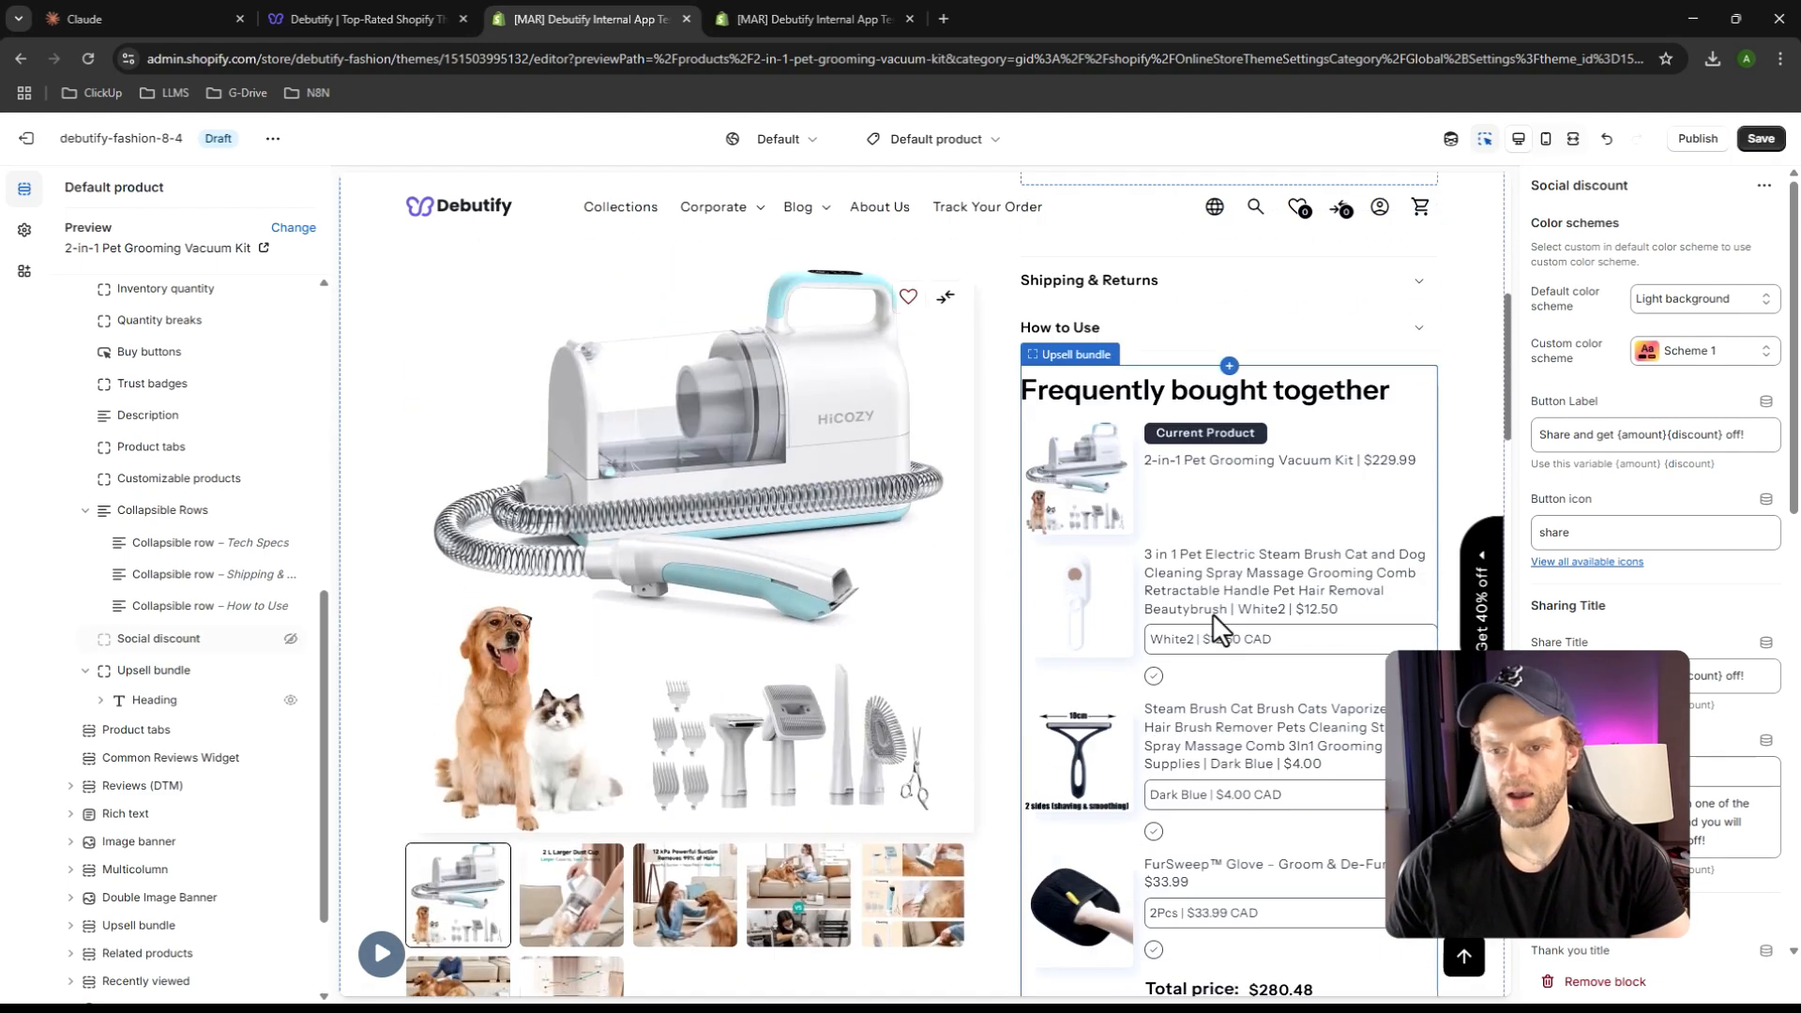
click(1341, 514)
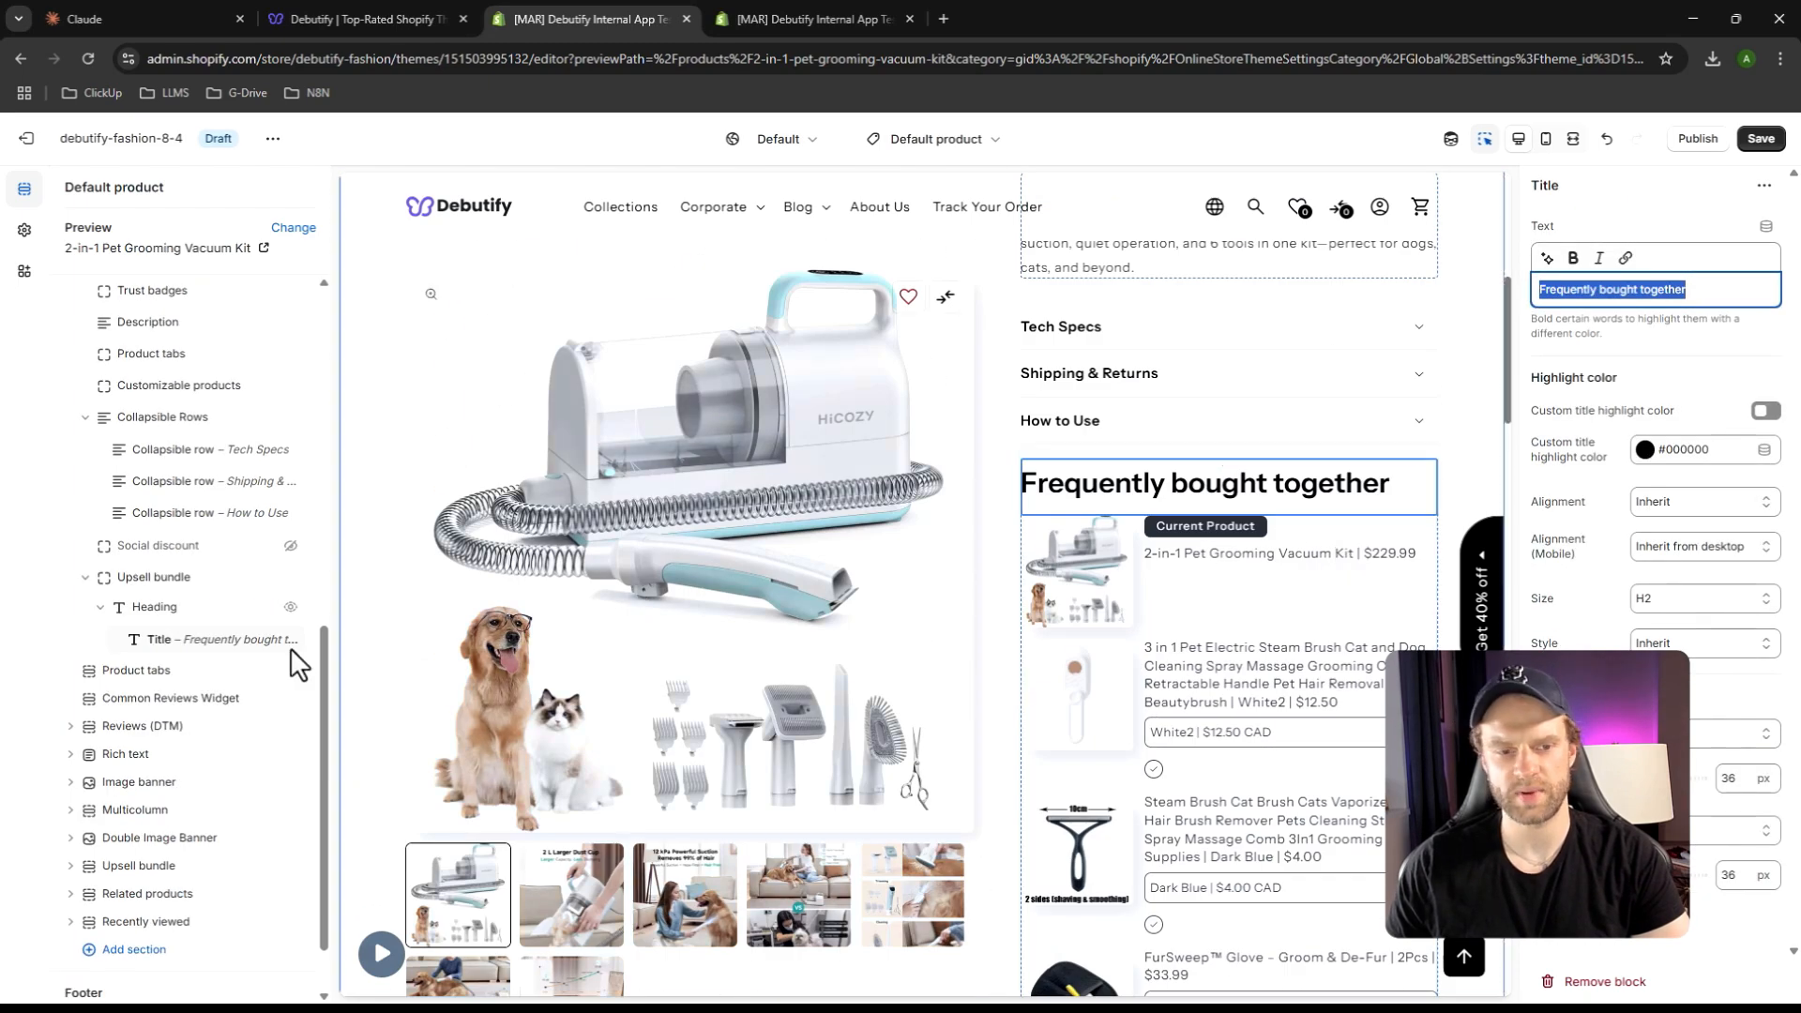
click(267, 577)
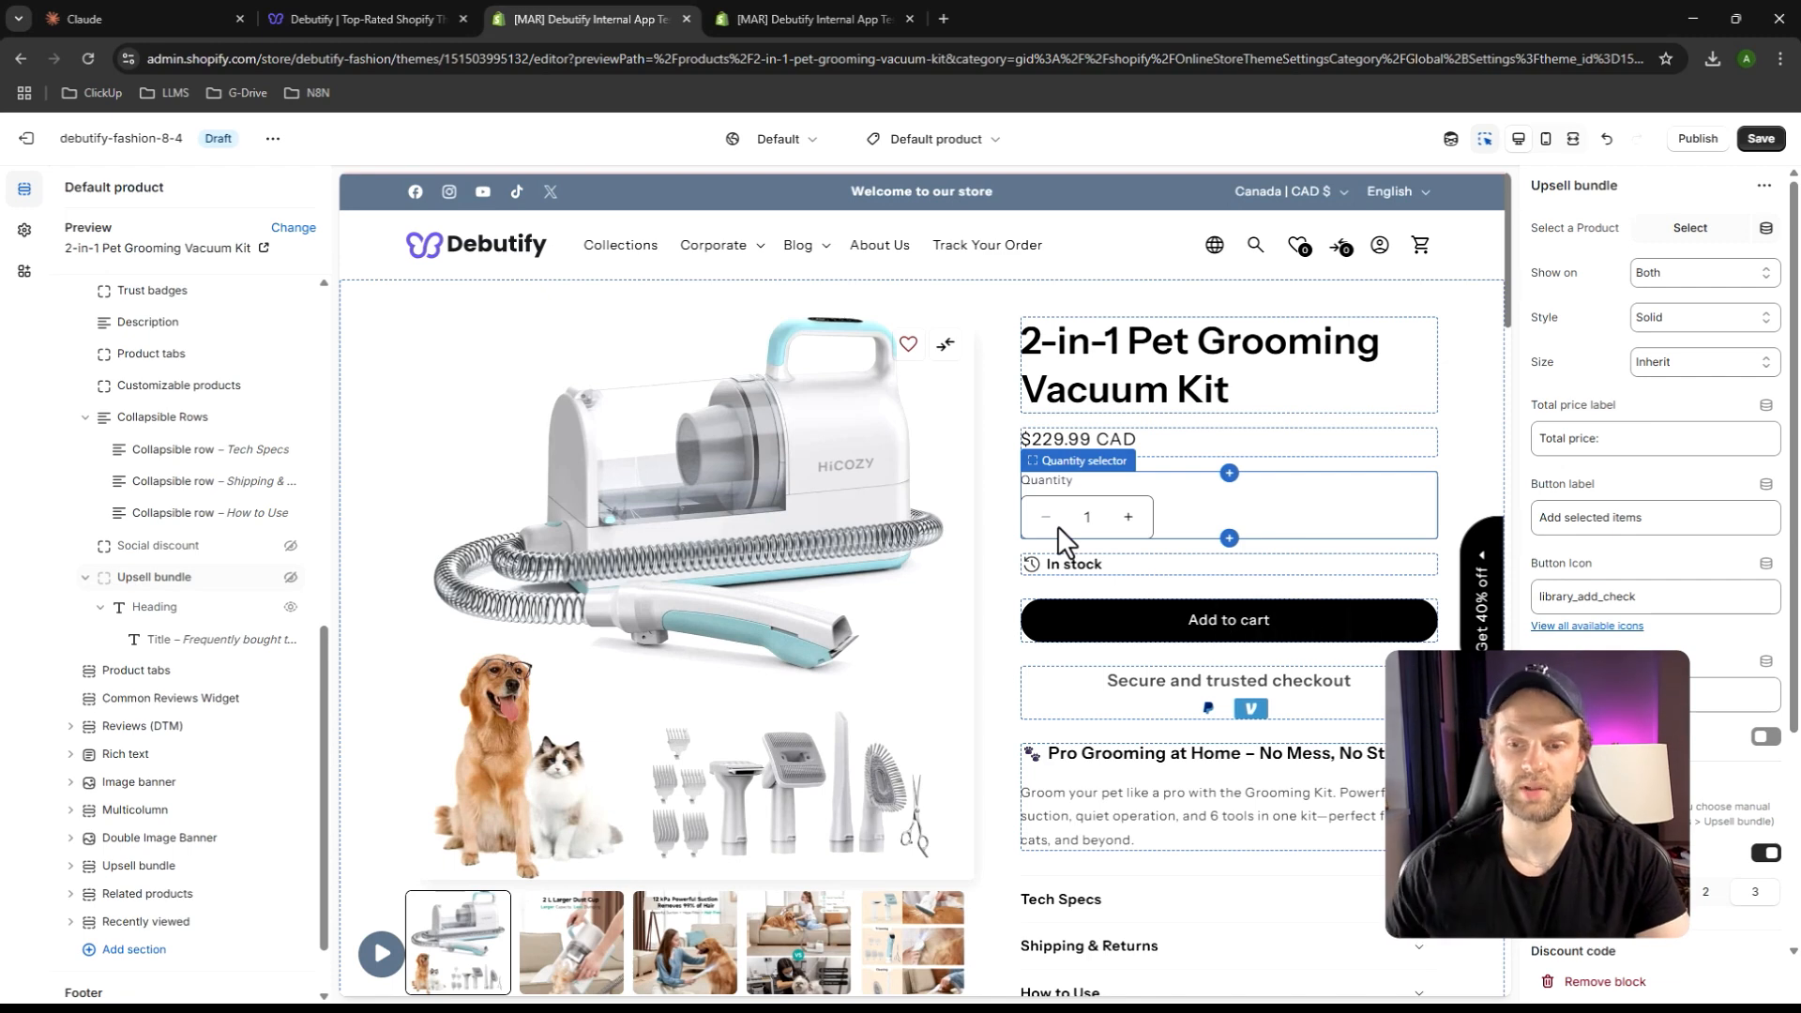
click(1761, 139)
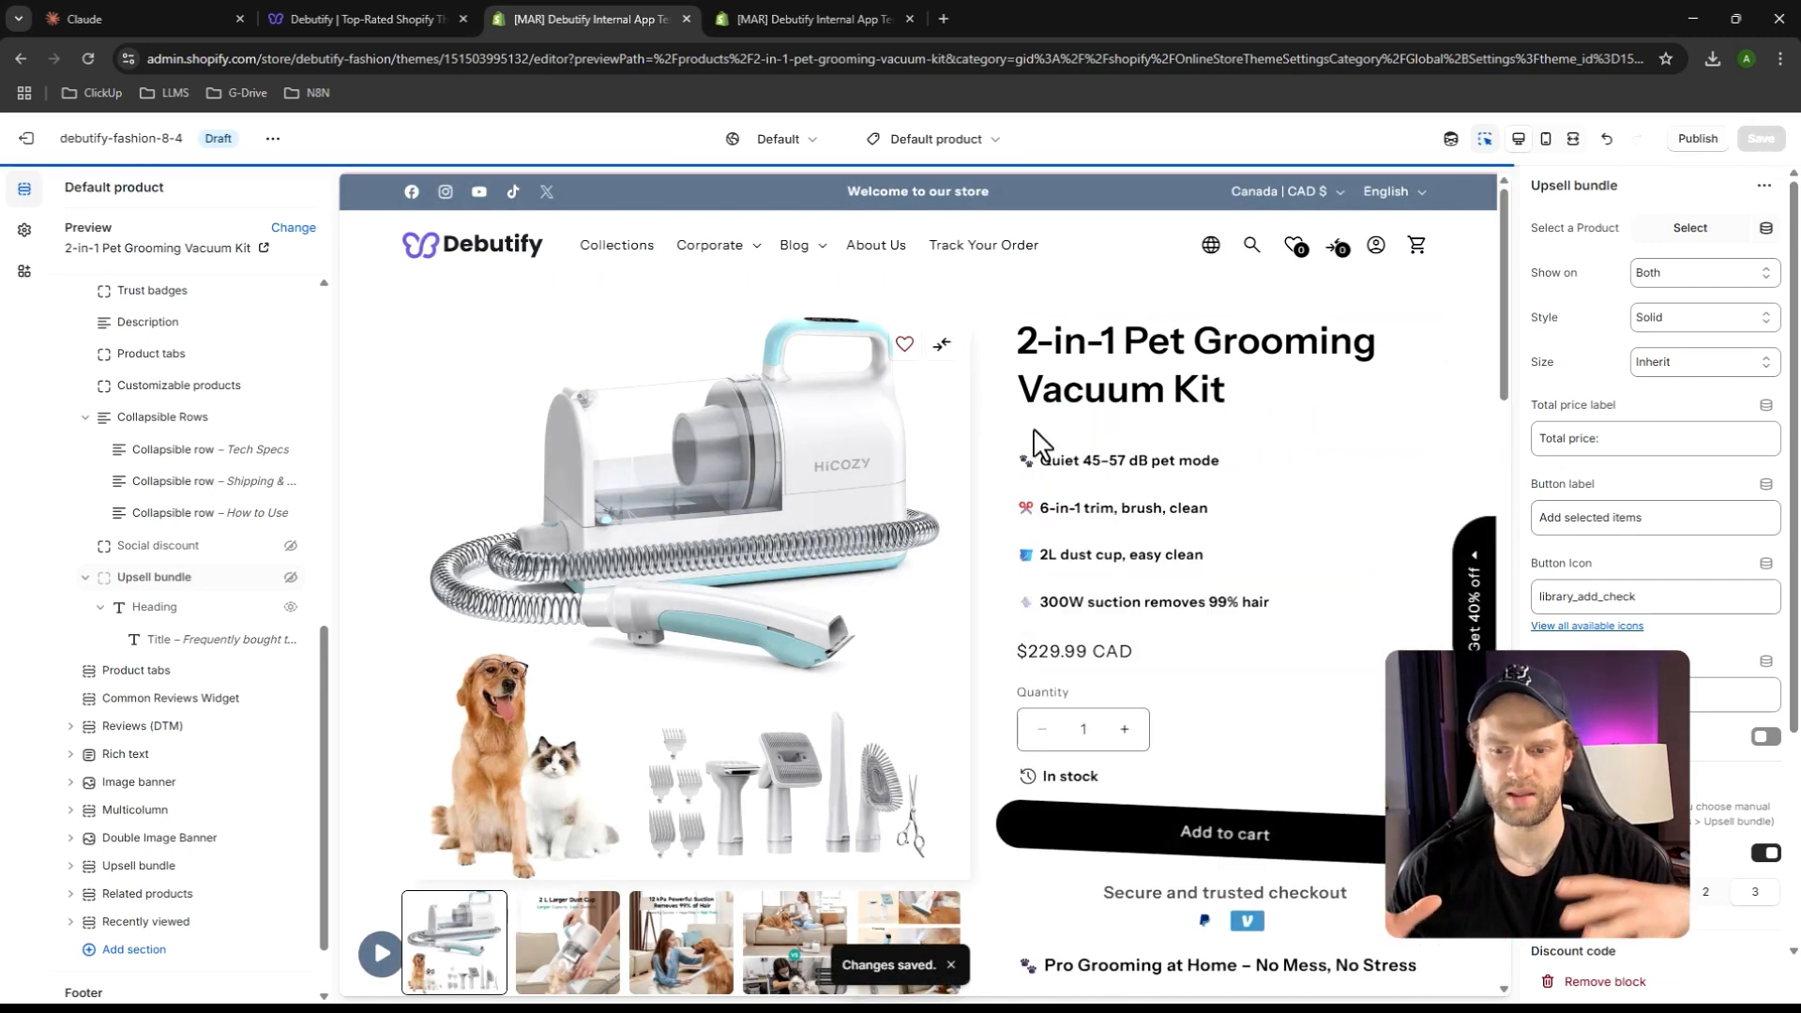
Preview the product page in mobile view and review its image, title and bullet points
click(1546, 139)
scroll(933, 549, down, 3)
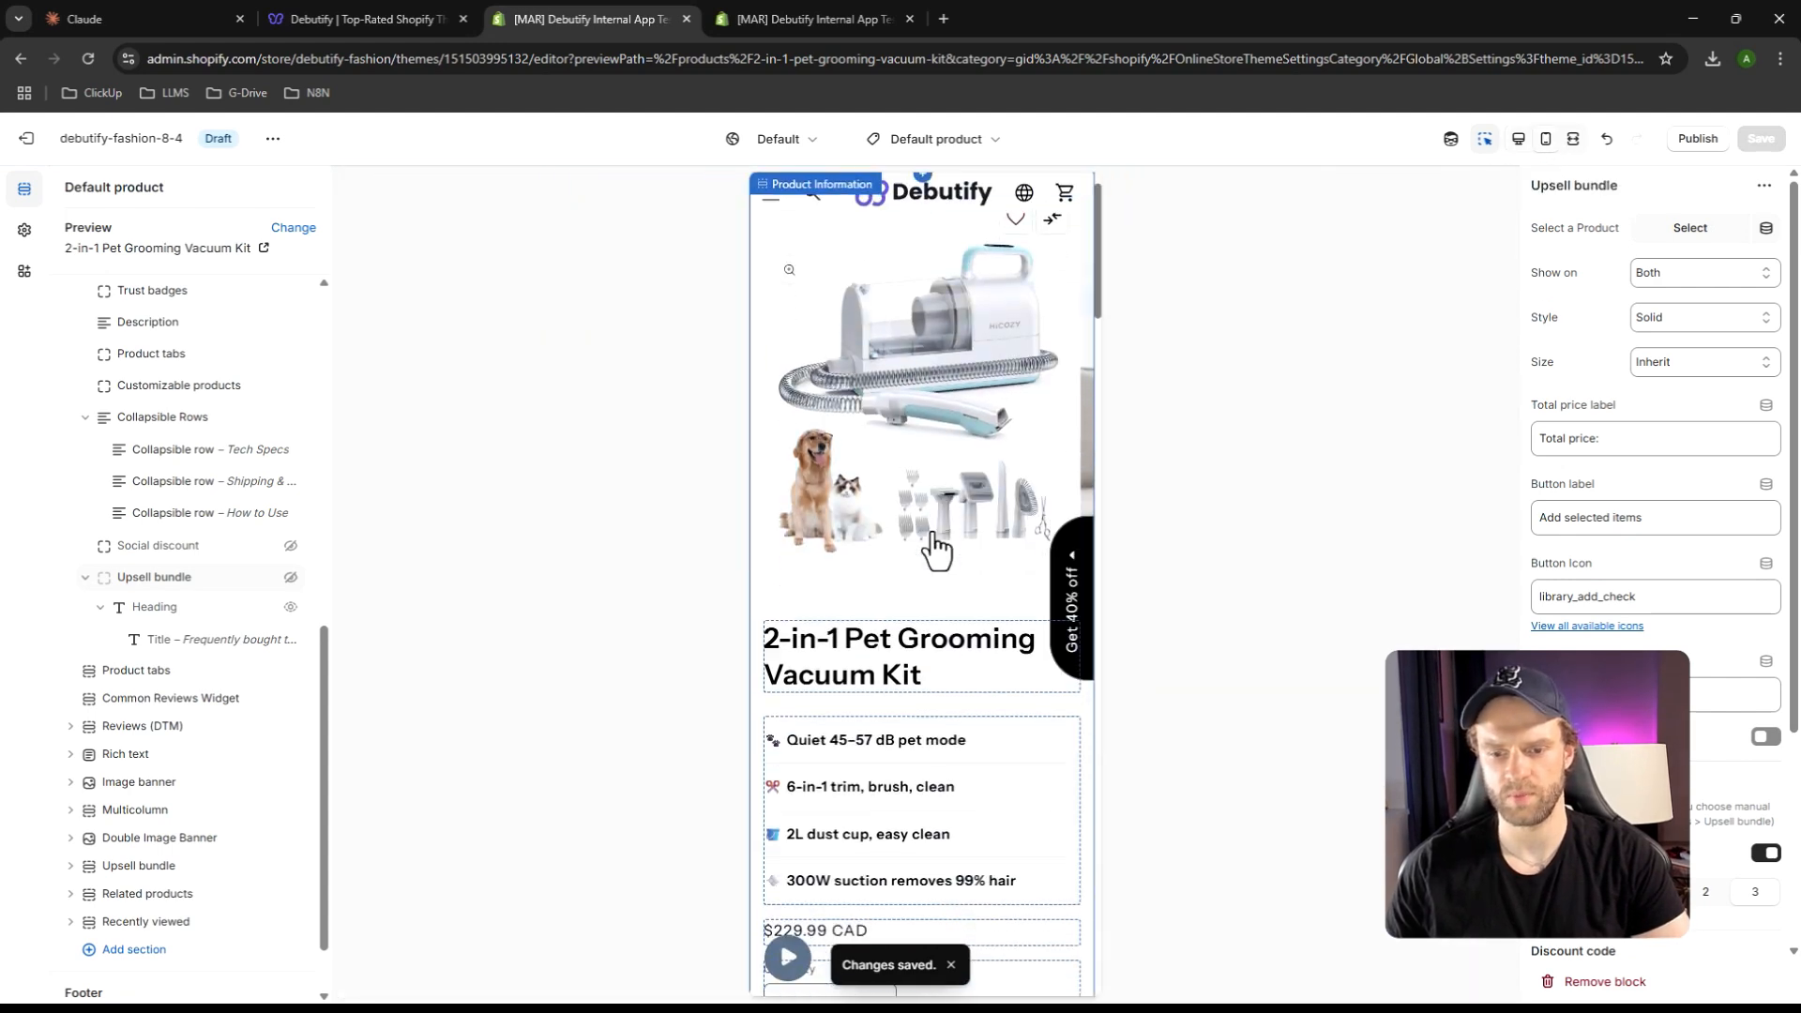
scroll(929, 535, up, 3)
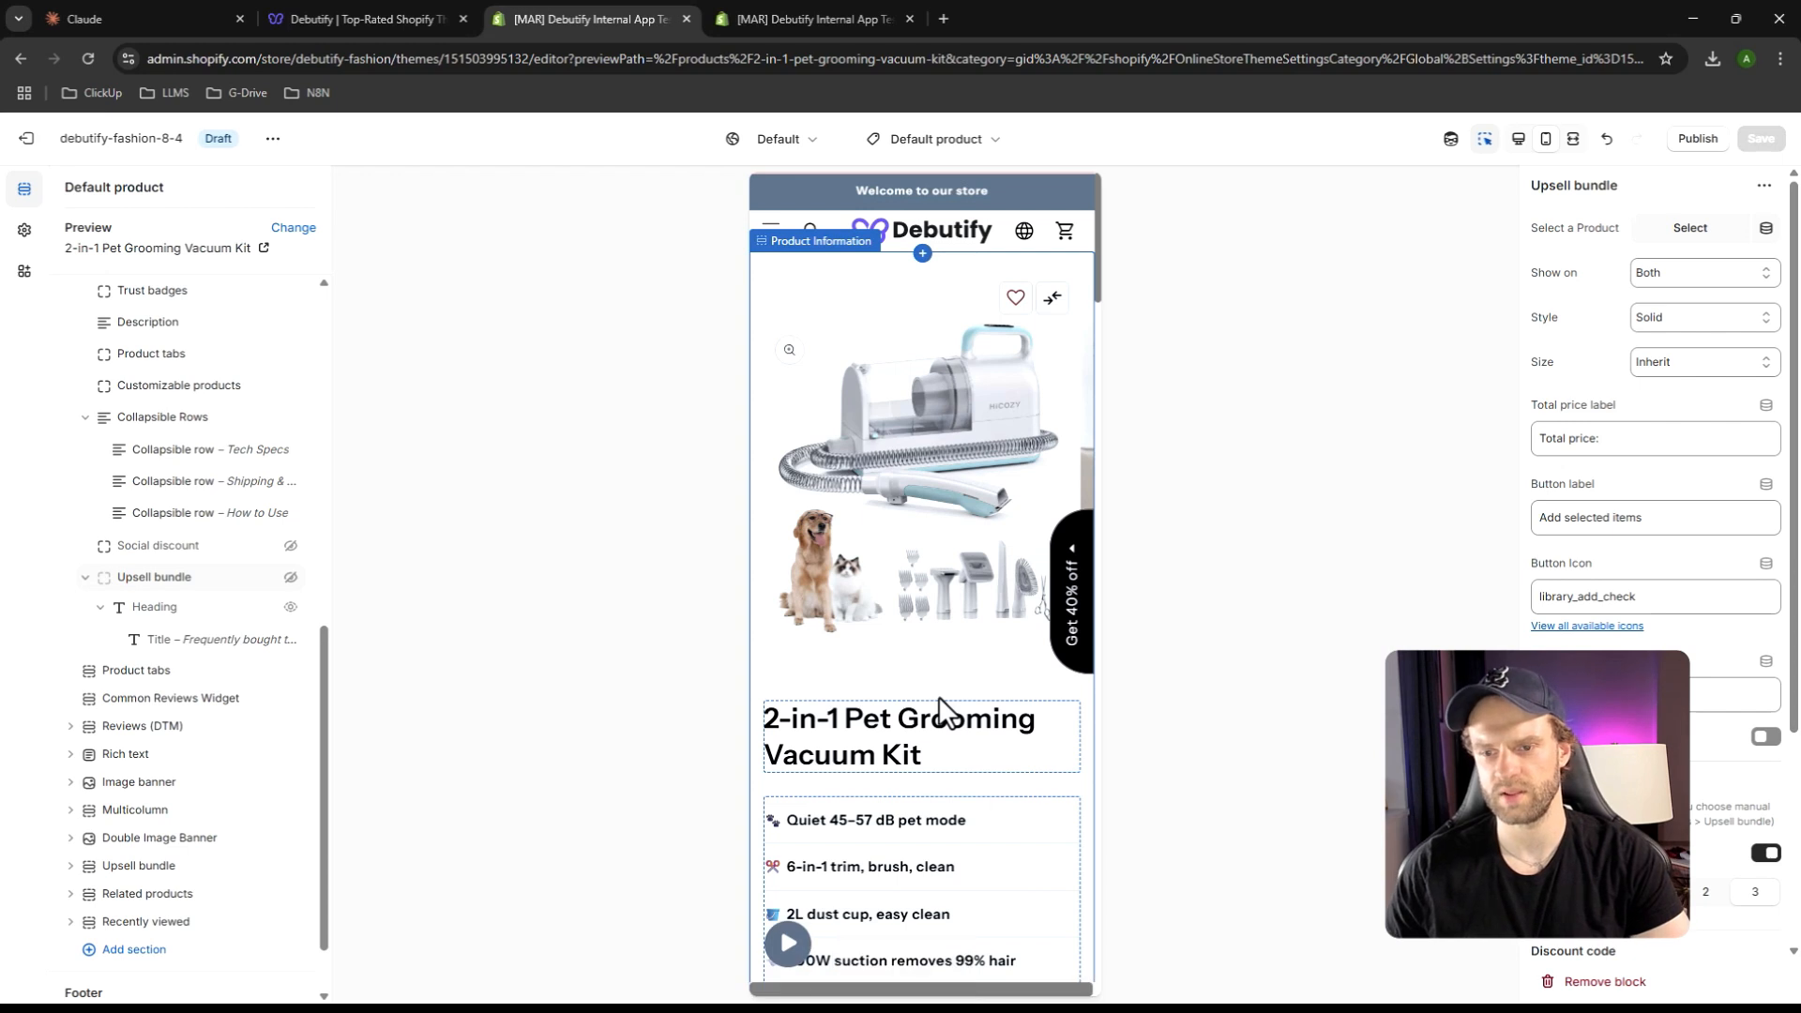
Open the Newsletter Popup settings, try adjusting the sidebar tab's vertical position and examine the modal options
click(1075, 645)
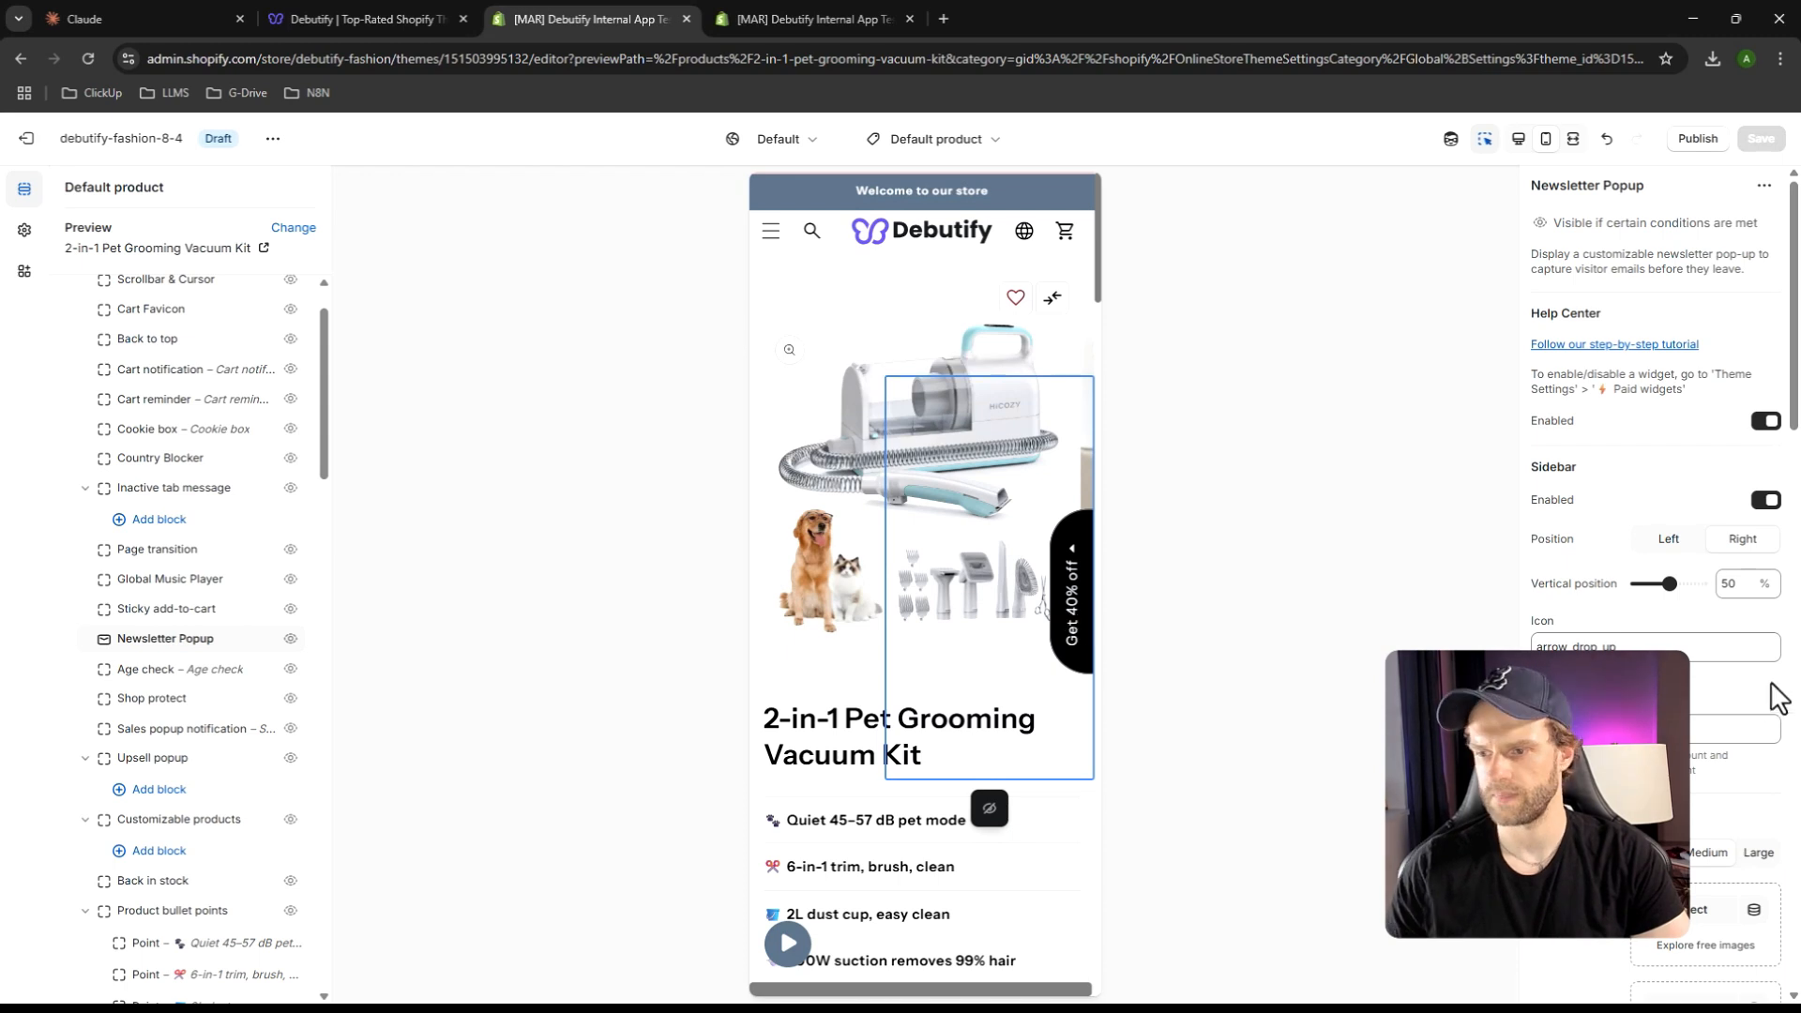
drag(1670, 584, 1656, 583)
scroll(1650, 590, down, 4)
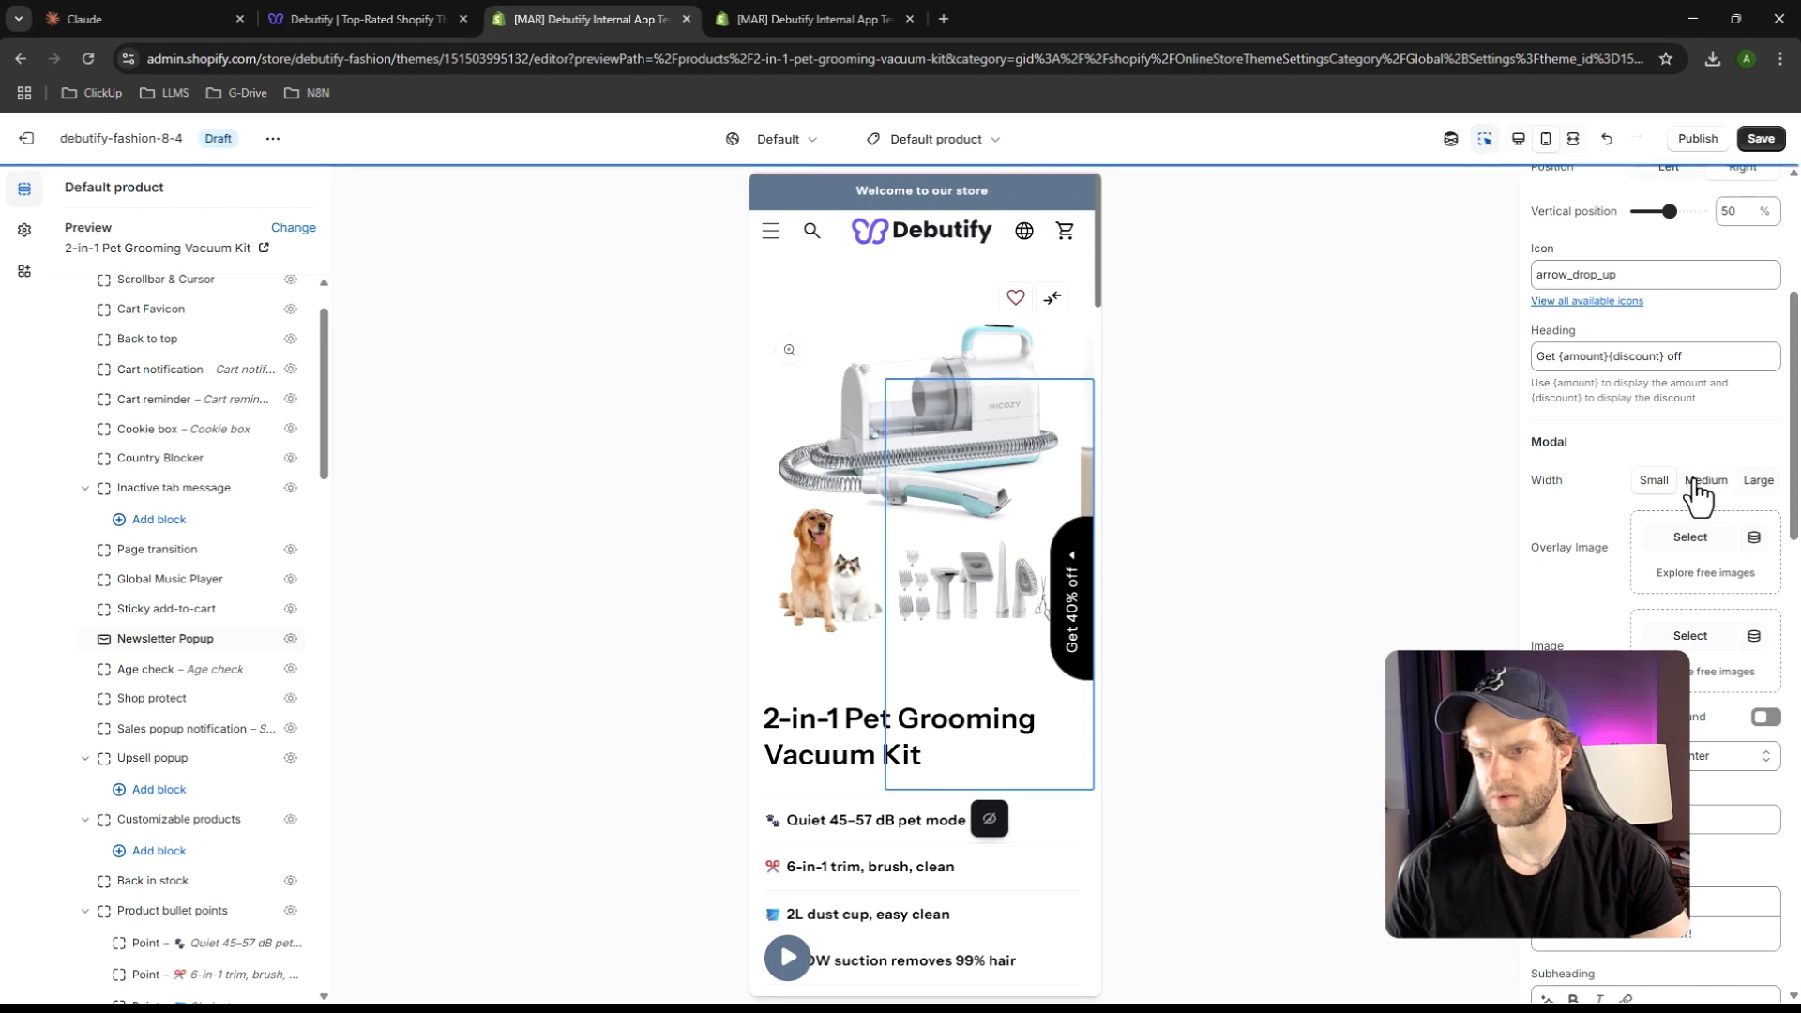
scroll(1681, 571, down, 8)
scroll(1650, 581, up, 6)
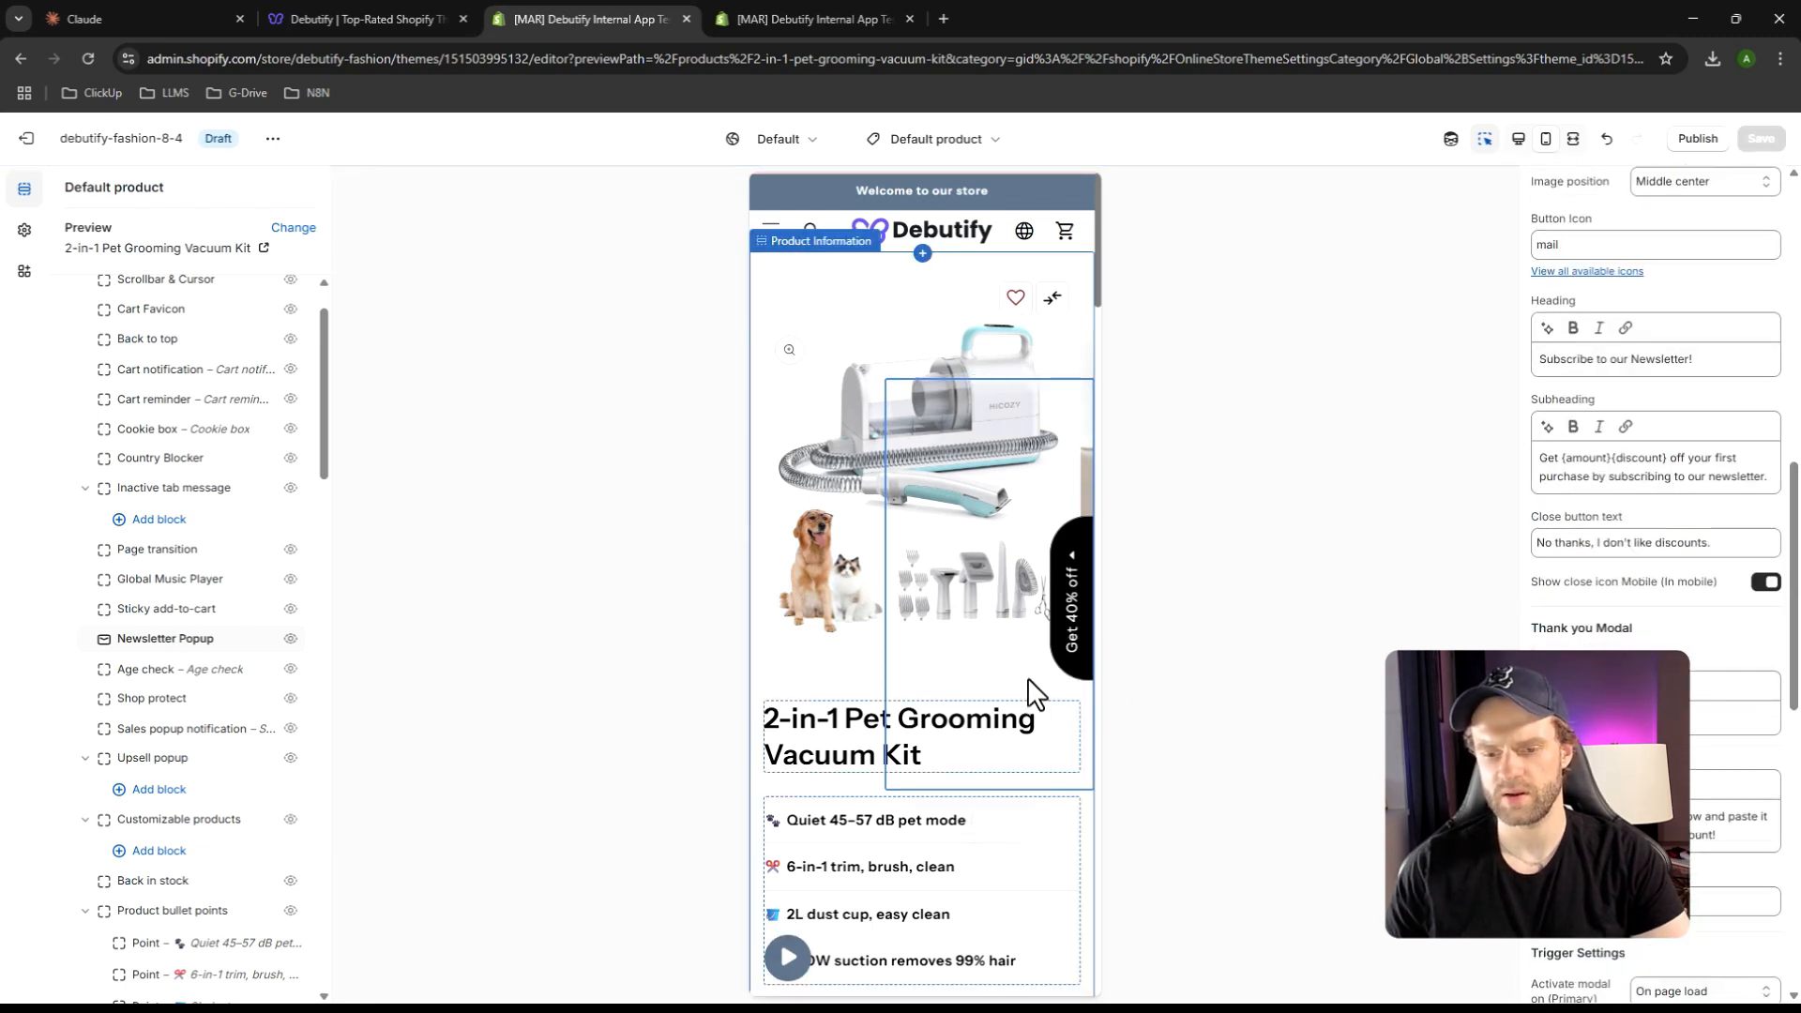
scroll(1013, 668, down, 3)
scroll(1013, 661, up, 3)
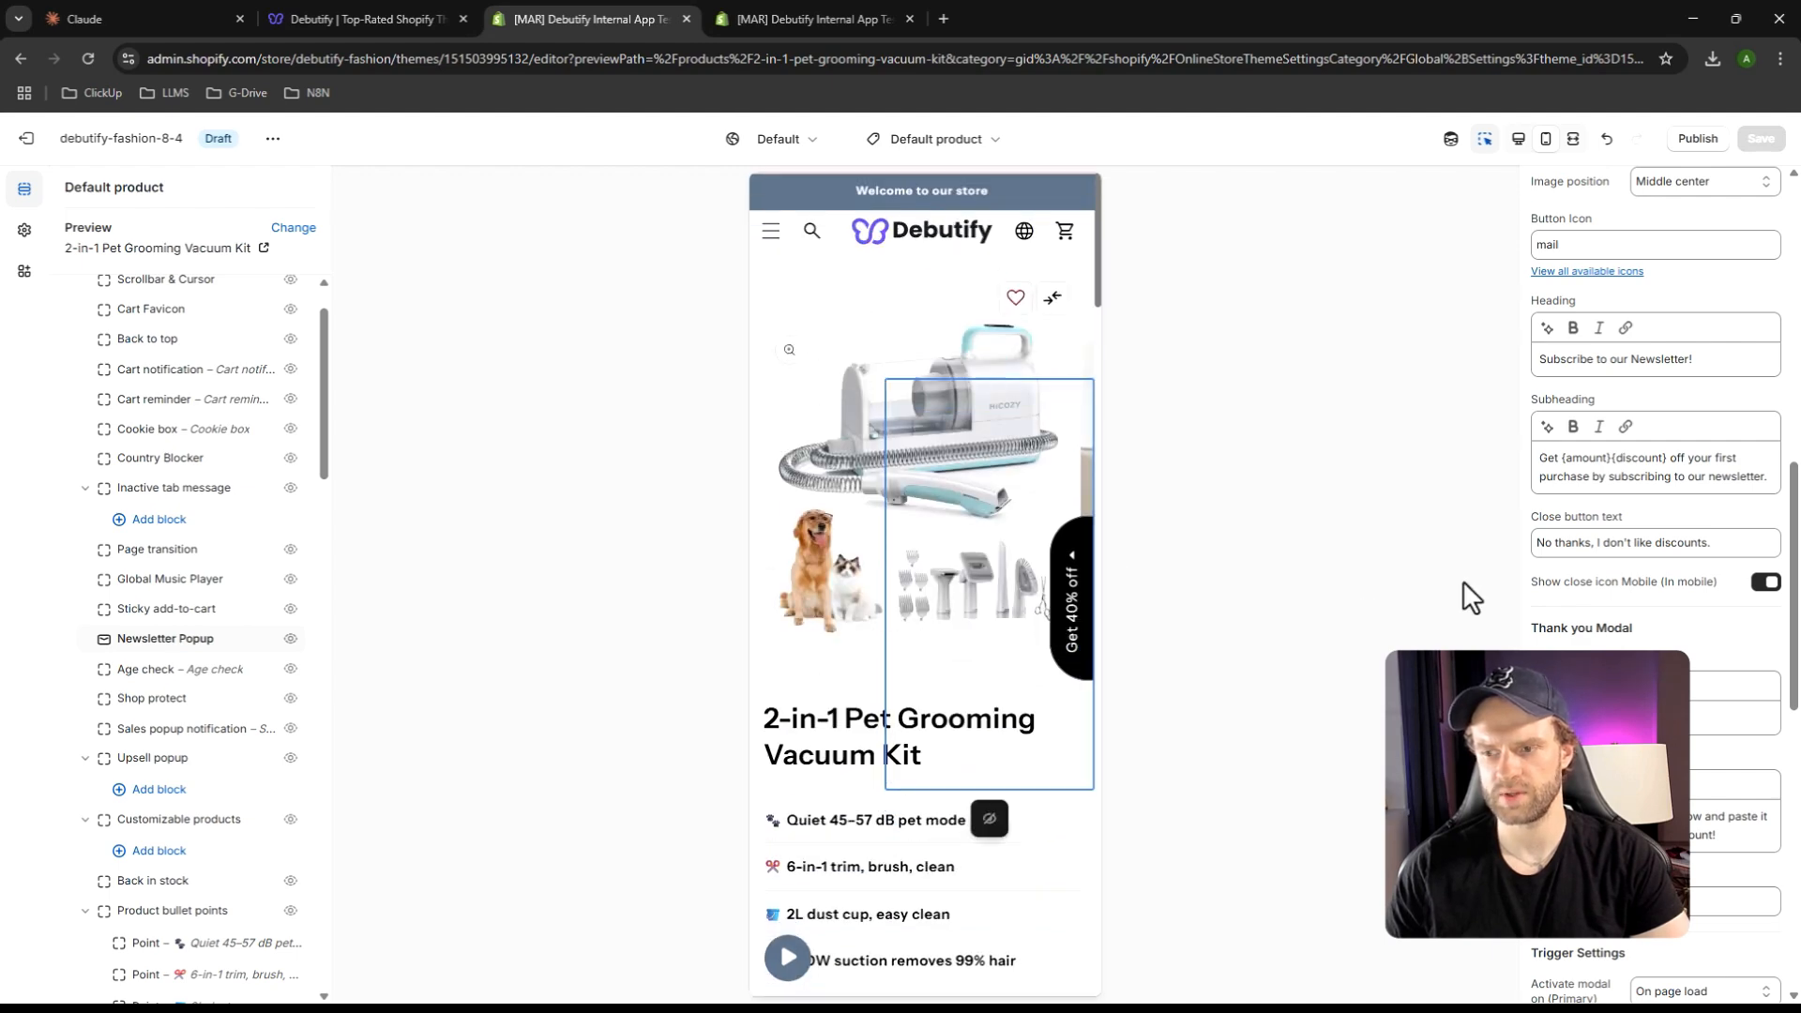
Disable the Newsletter Popup widget and save the theme
scroll(1613, 576, up, 10)
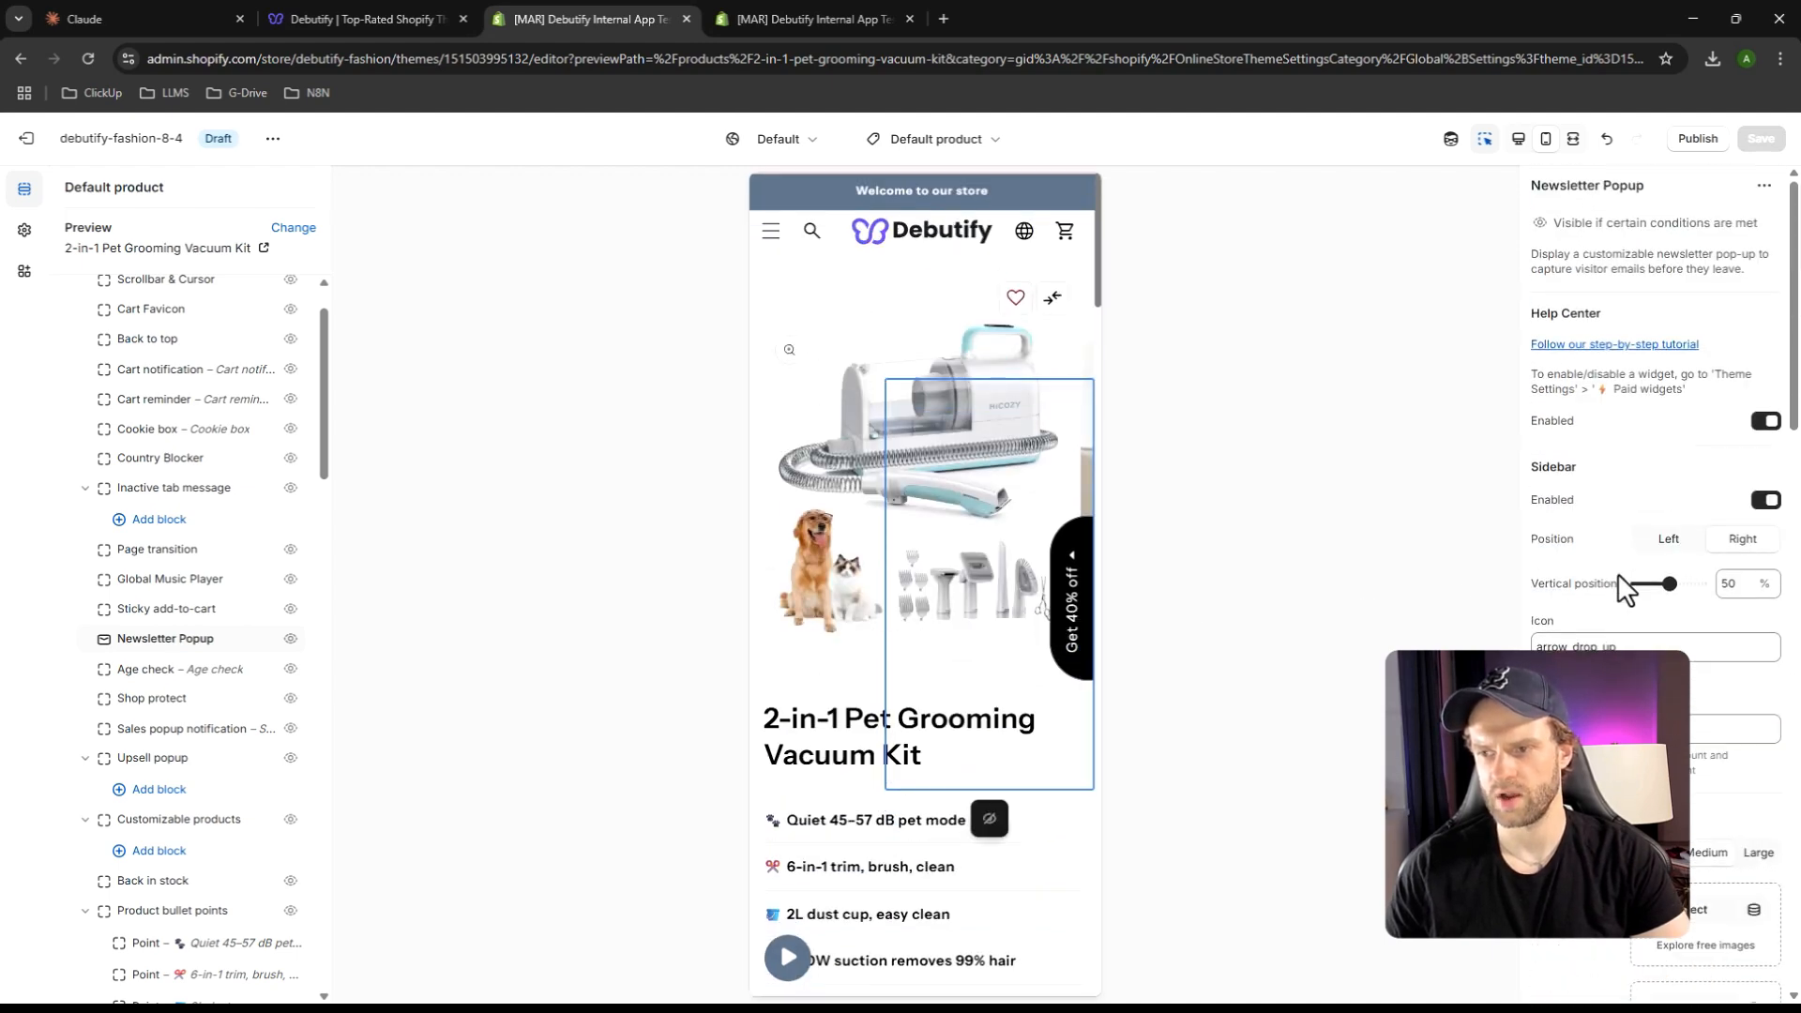
click(1763, 422)
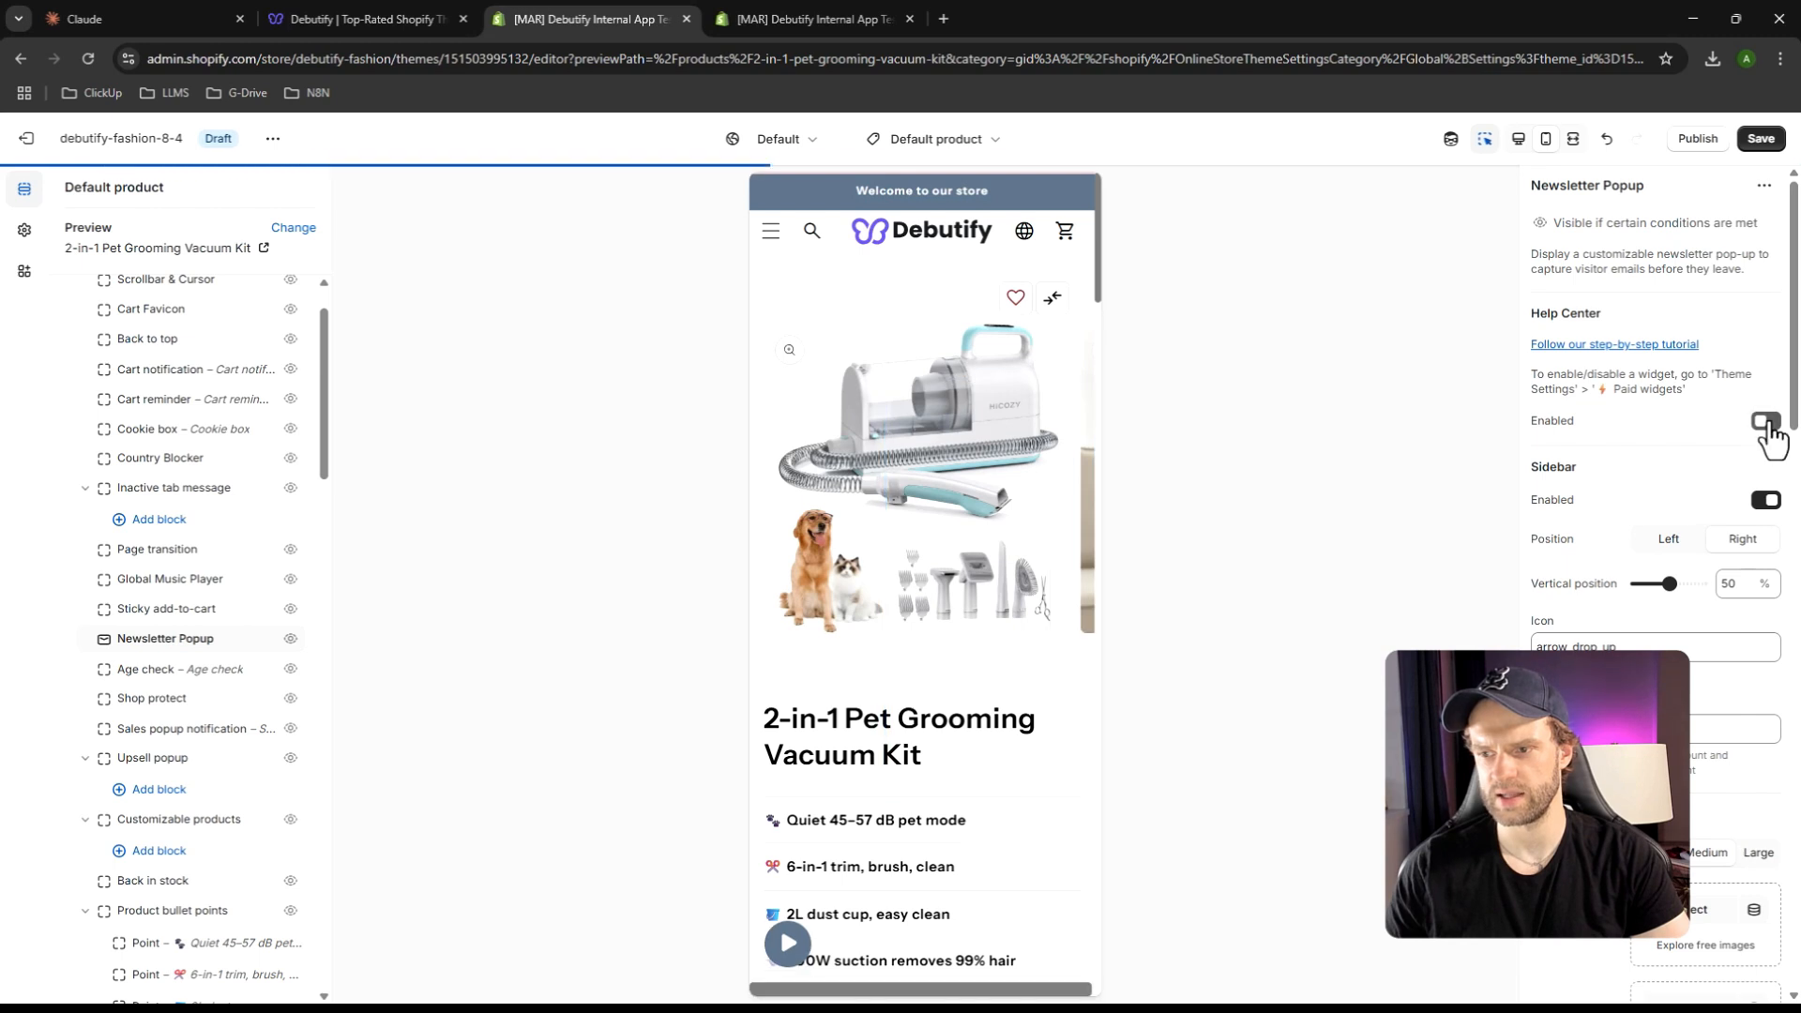
click(1760, 137)
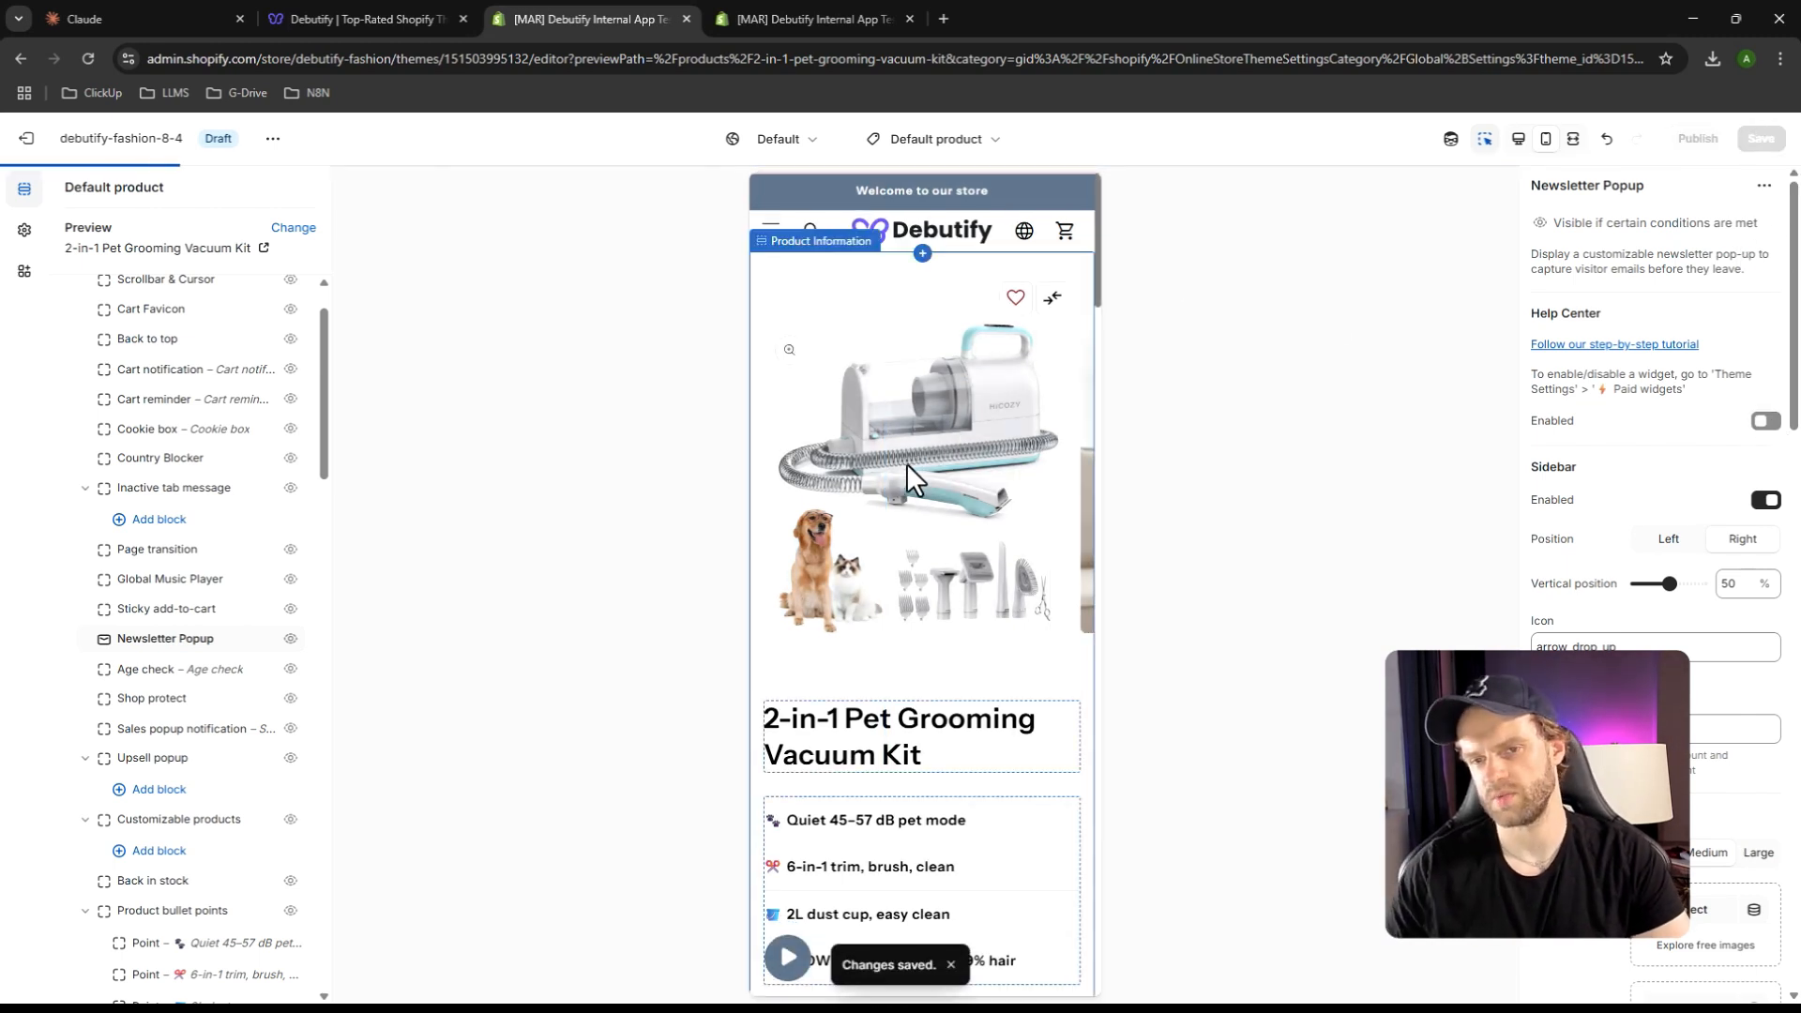
Return to the desktop preview, delete the "Effortless Elegance" title from the Rich text section and save the theme
scroll(981, 494, down, 1)
click(1518, 138)
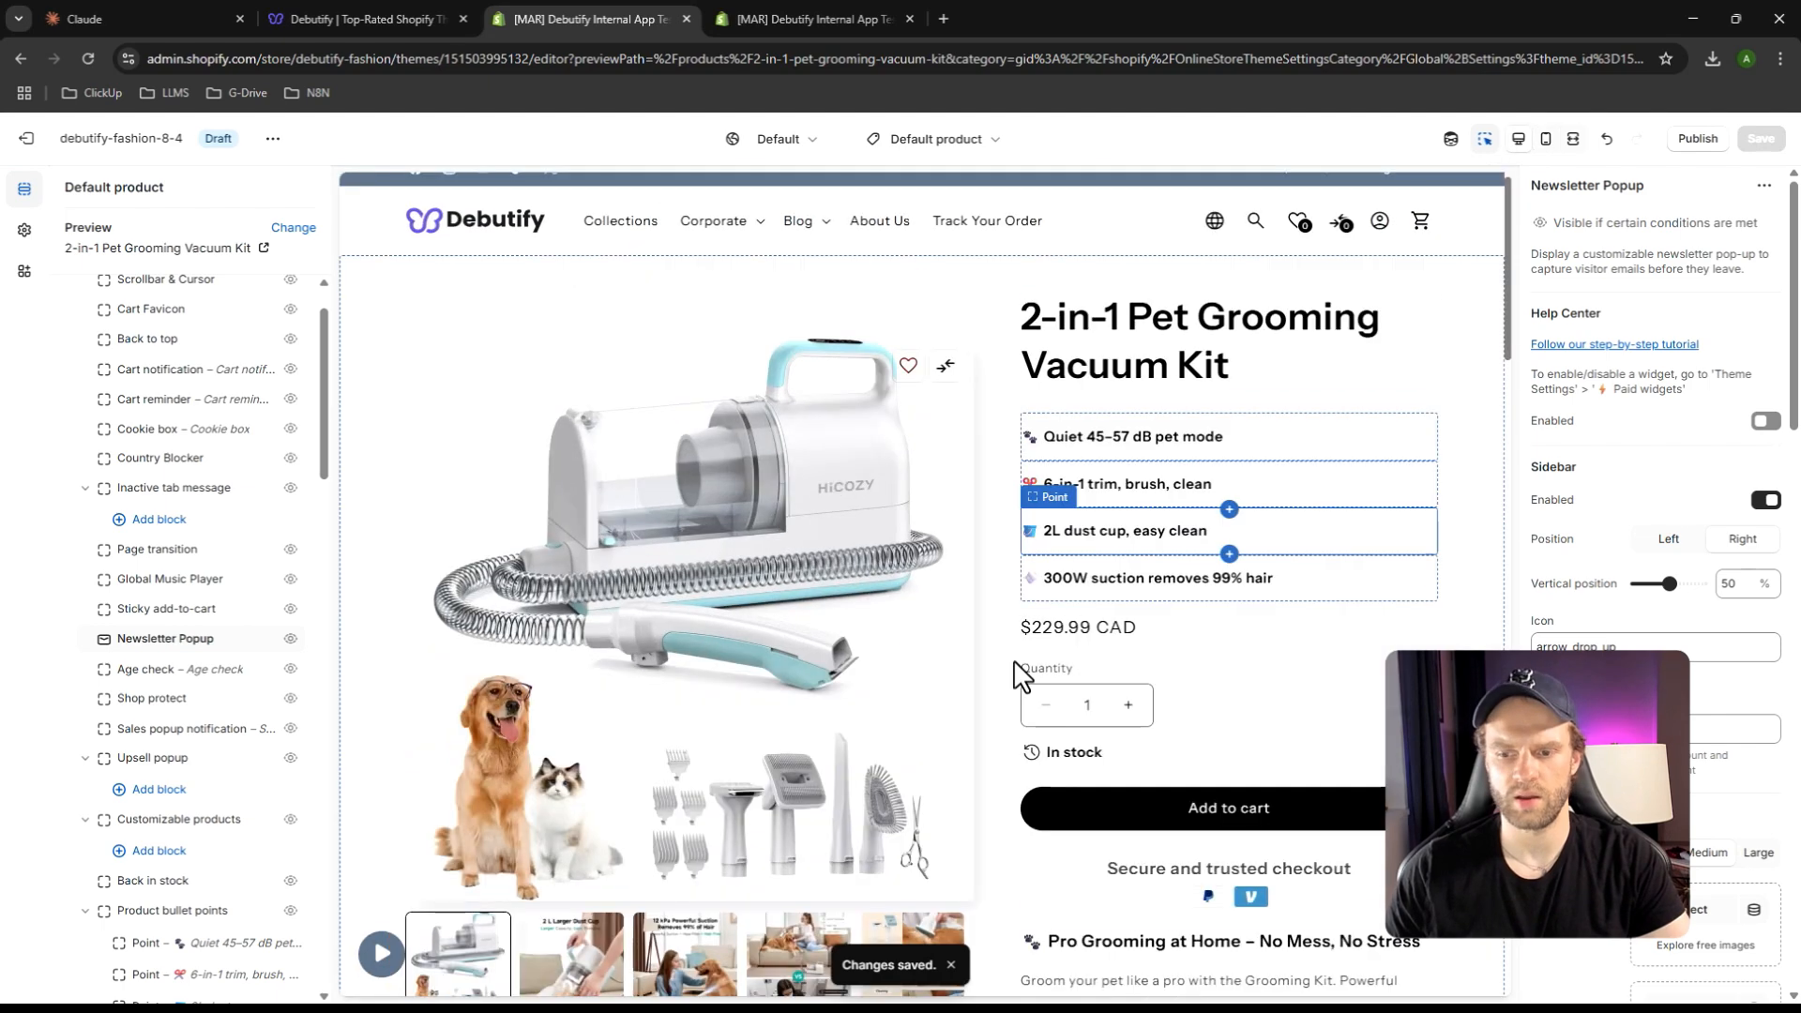
scroll(1007, 655, down, 5)
scroll(997, 668, down, 3)
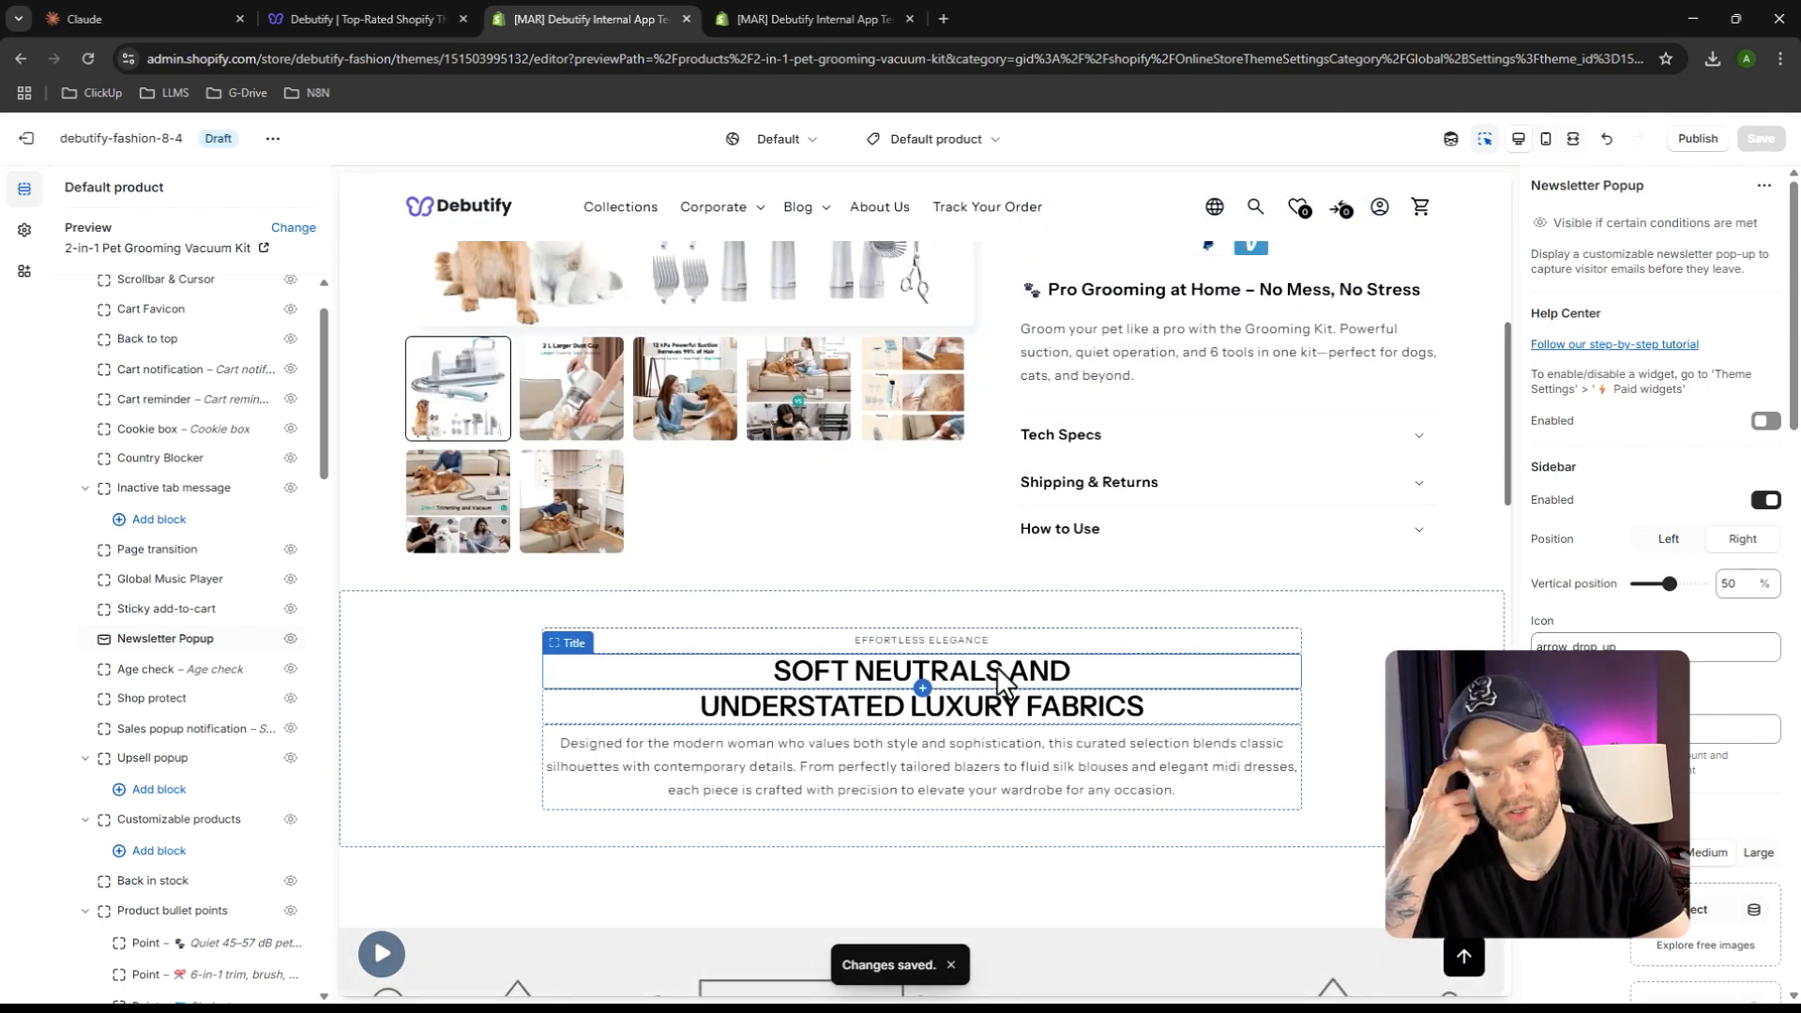
scroll(996, 684, down, 1)
scroll(996, 685, down, 3)
scroll(955, 621, up, 2)
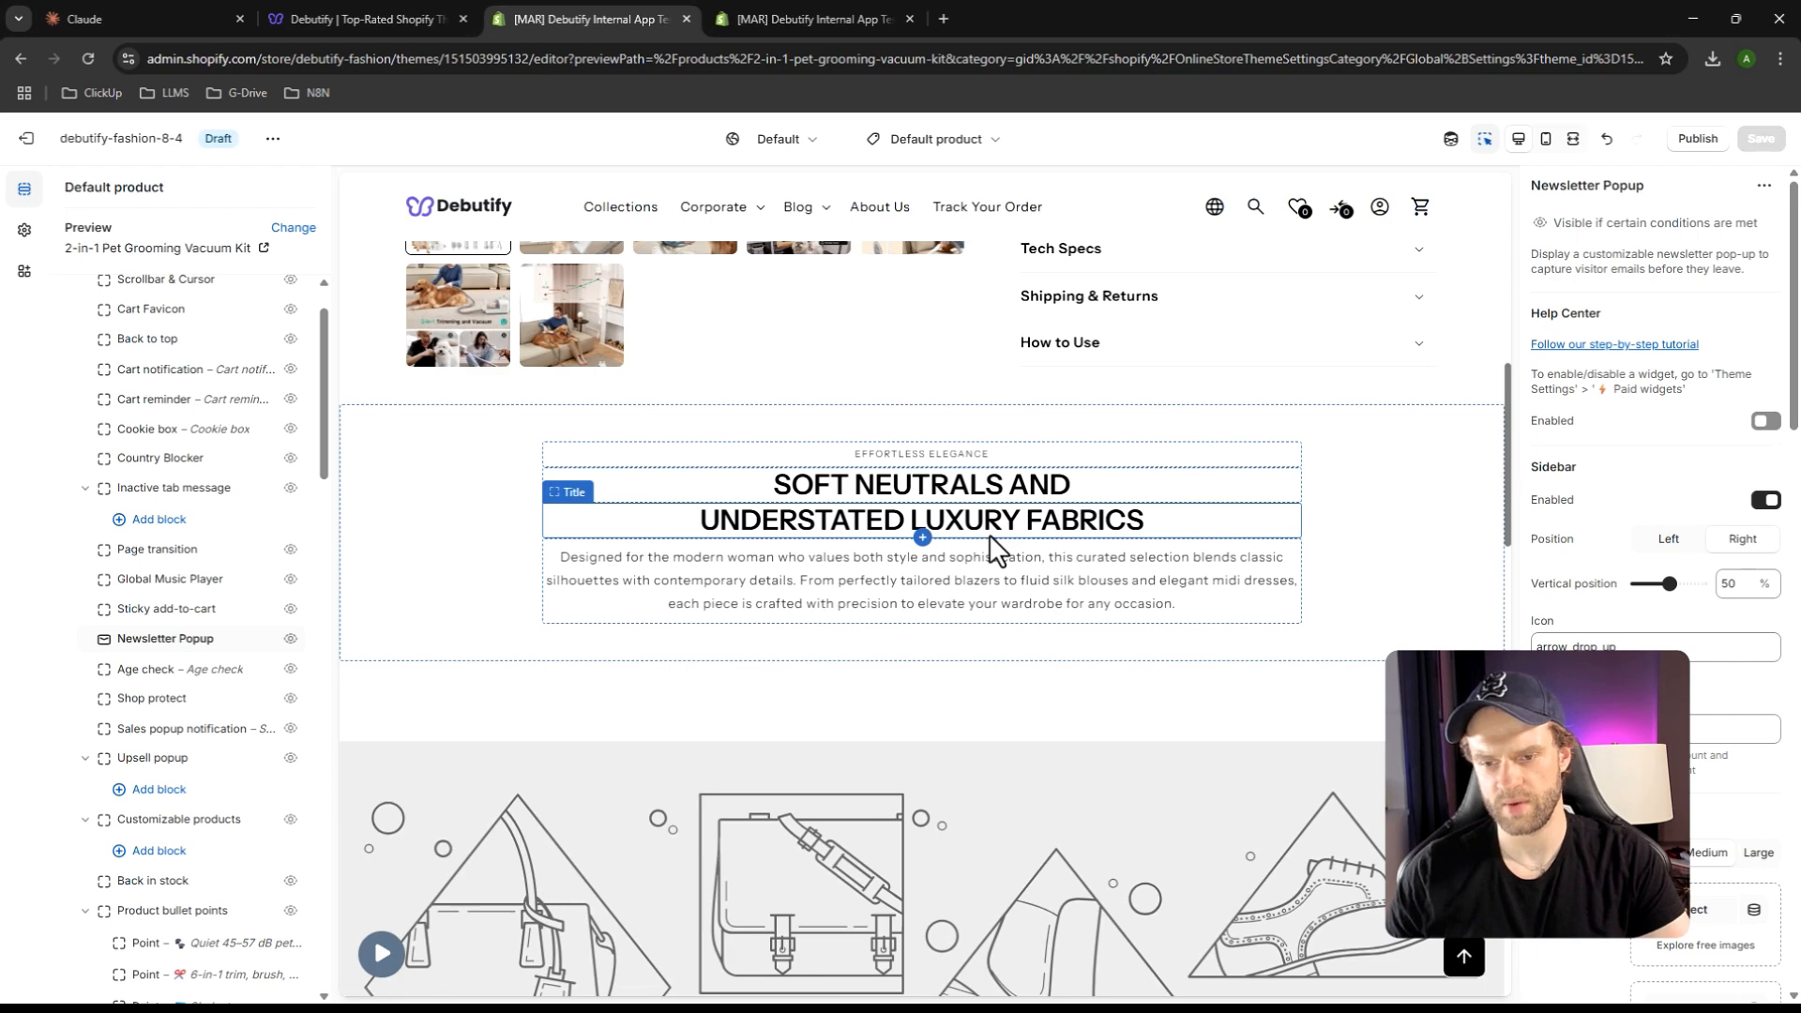
scroll(994, 586, up, 1)
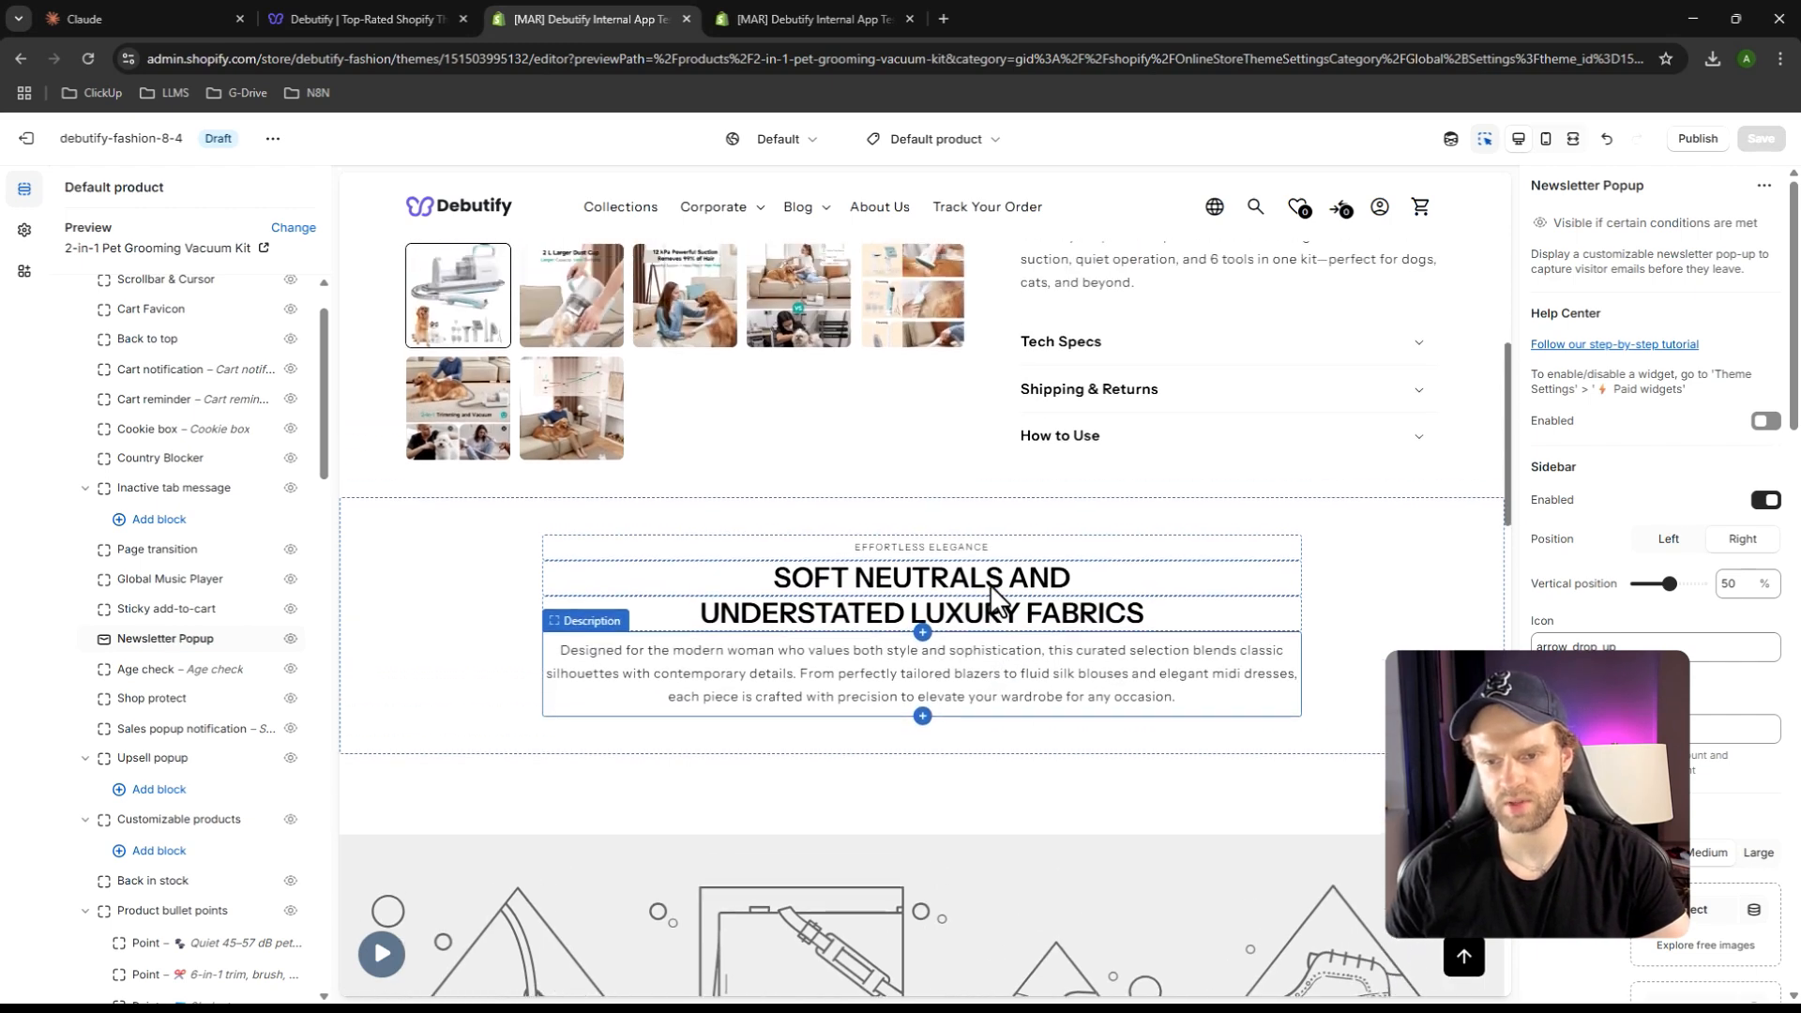
click(956, 551)
click(266, 638)
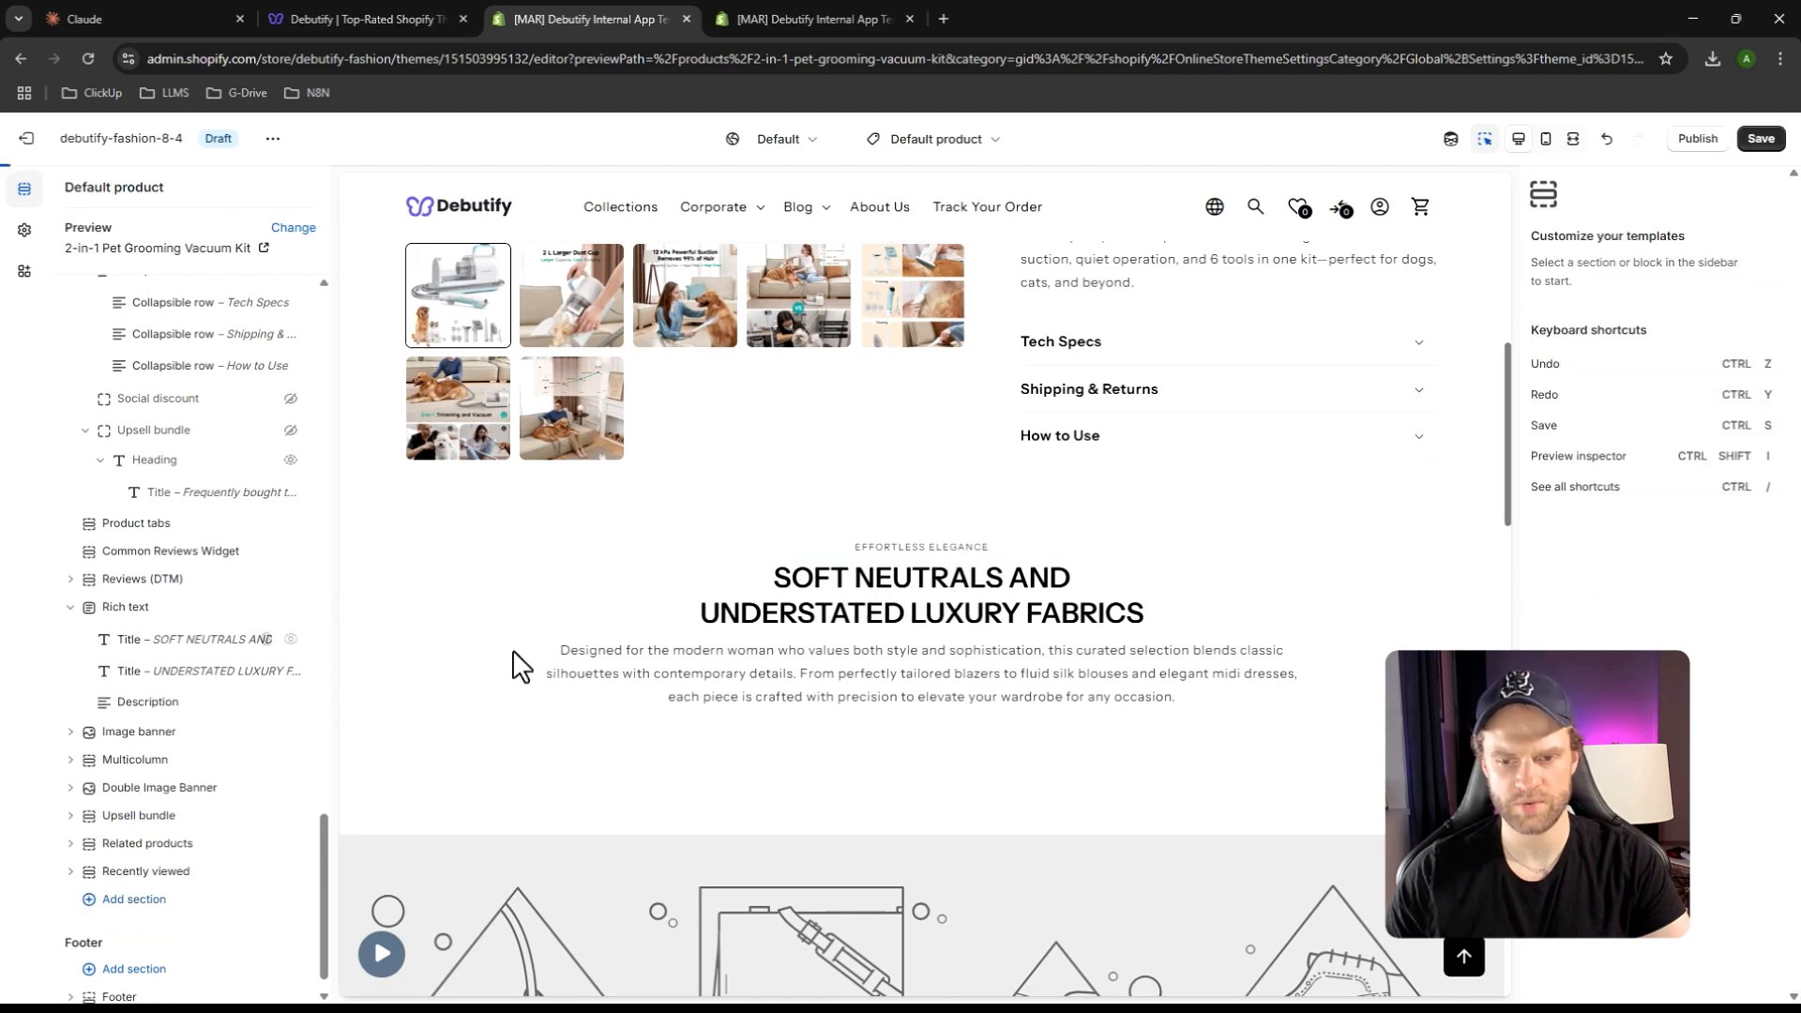
click(1761, 139)
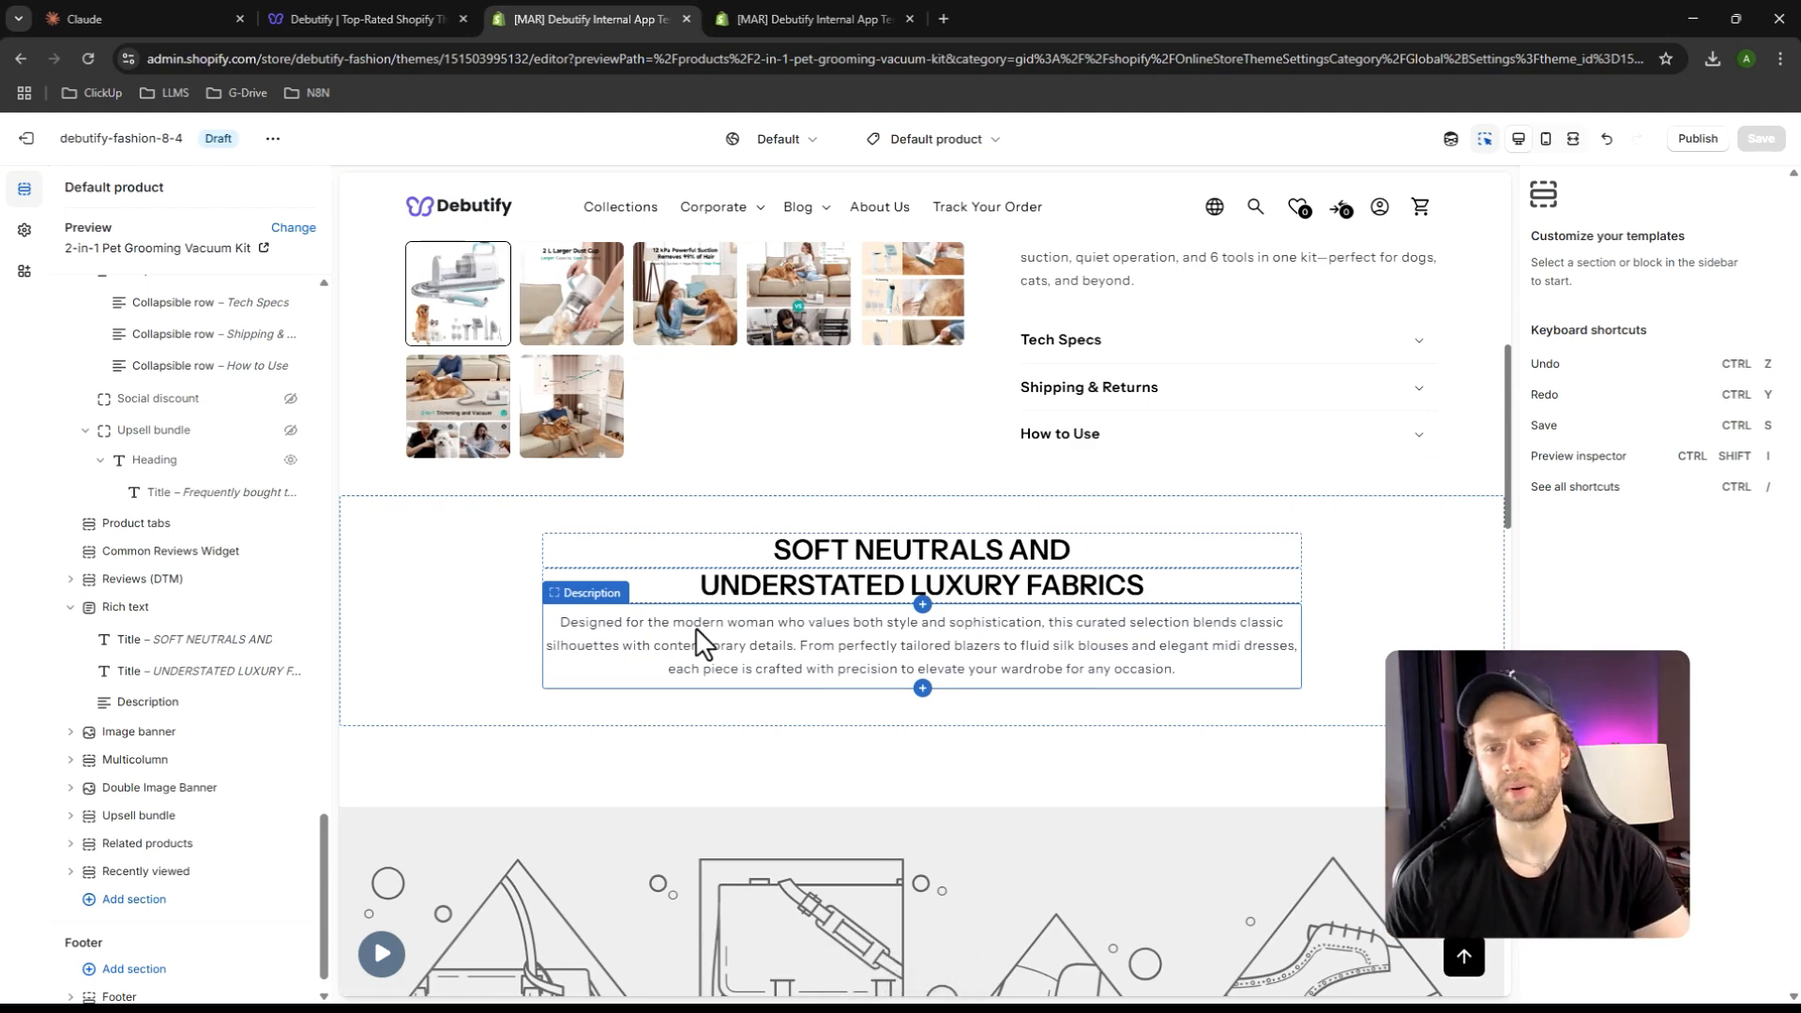
Review the whole product page, examining the product information, the rich text and banner placeholders, and the related and recently viewed products
scroll(624, 622, up, 7)
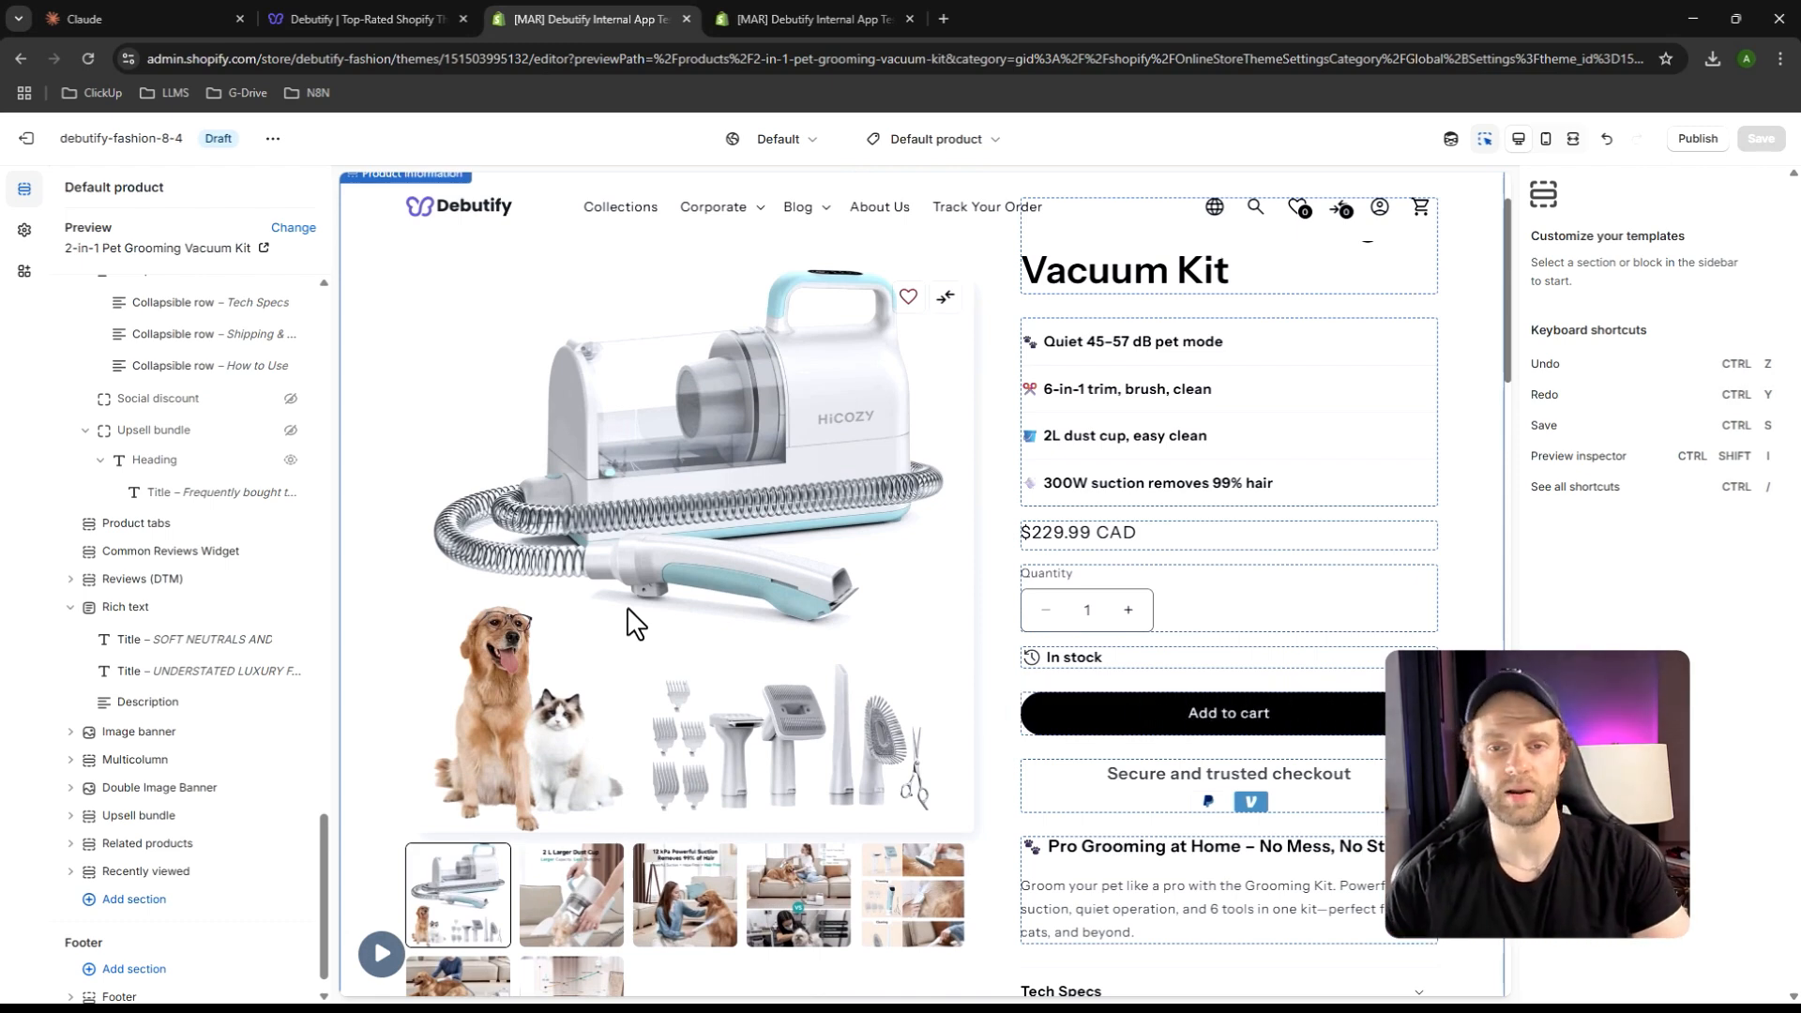
scroll(630, 623, down, 1)
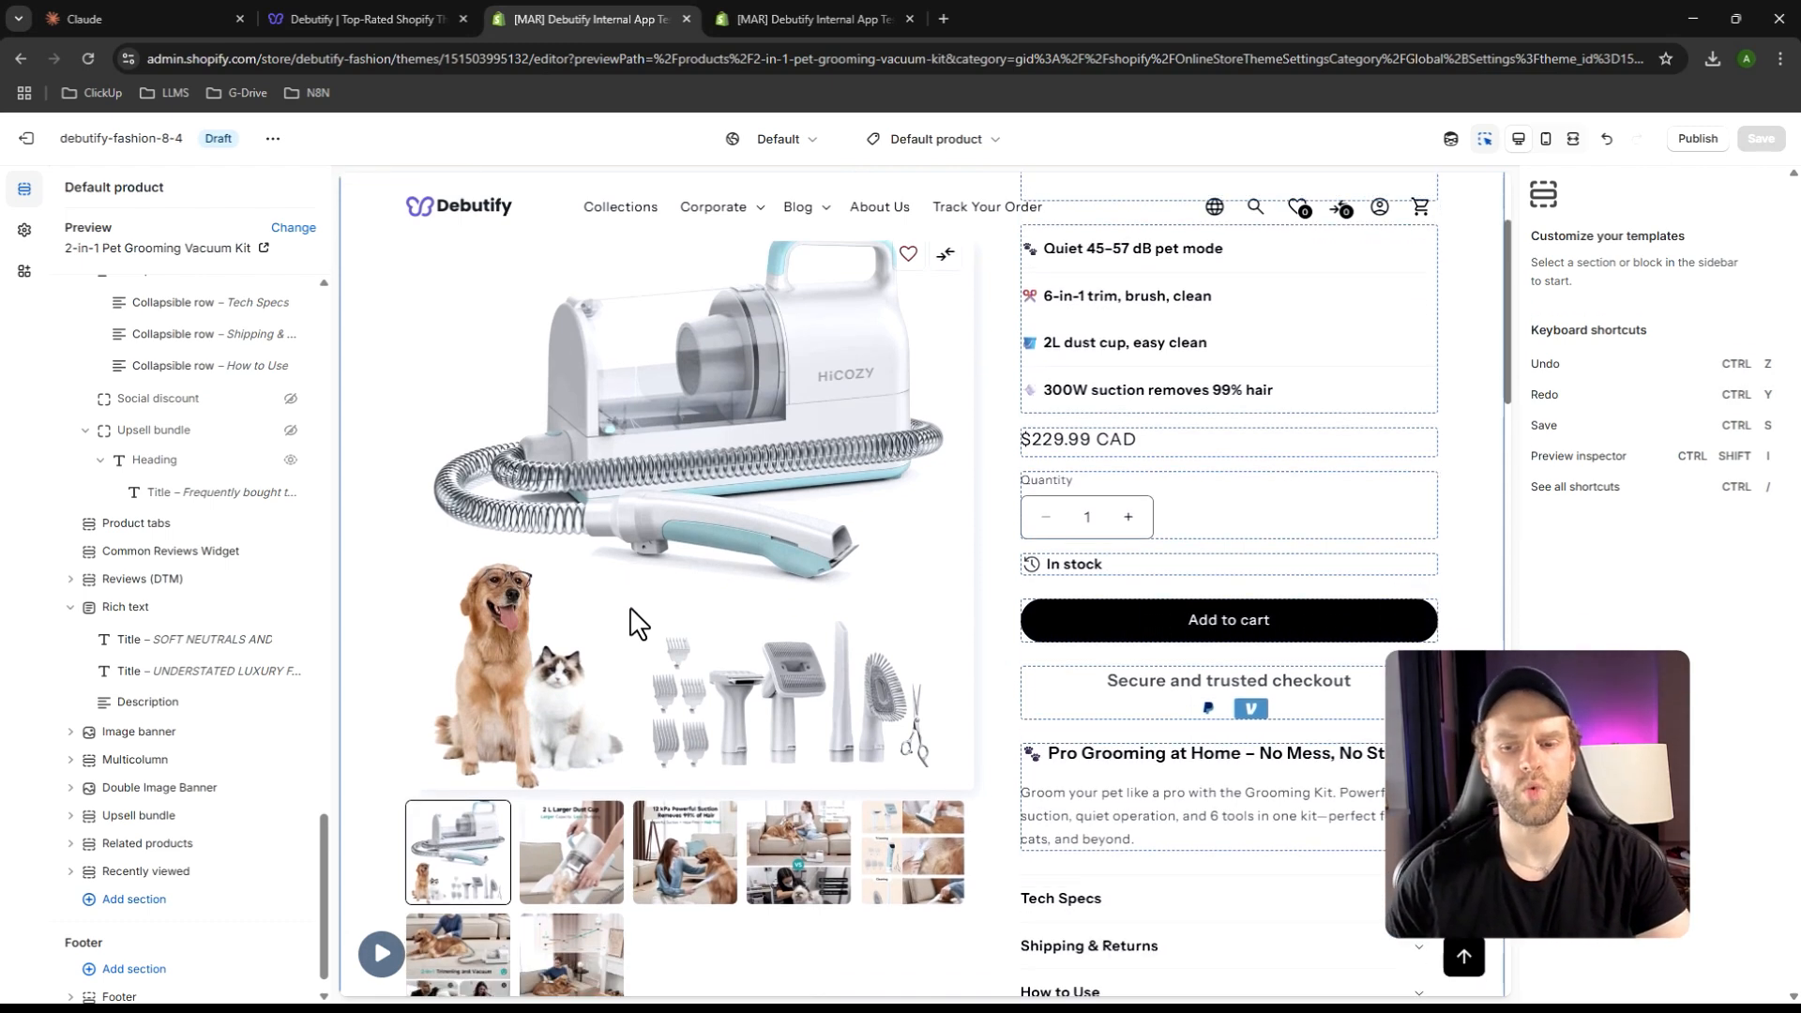
scroll(598, 628, down, 10)
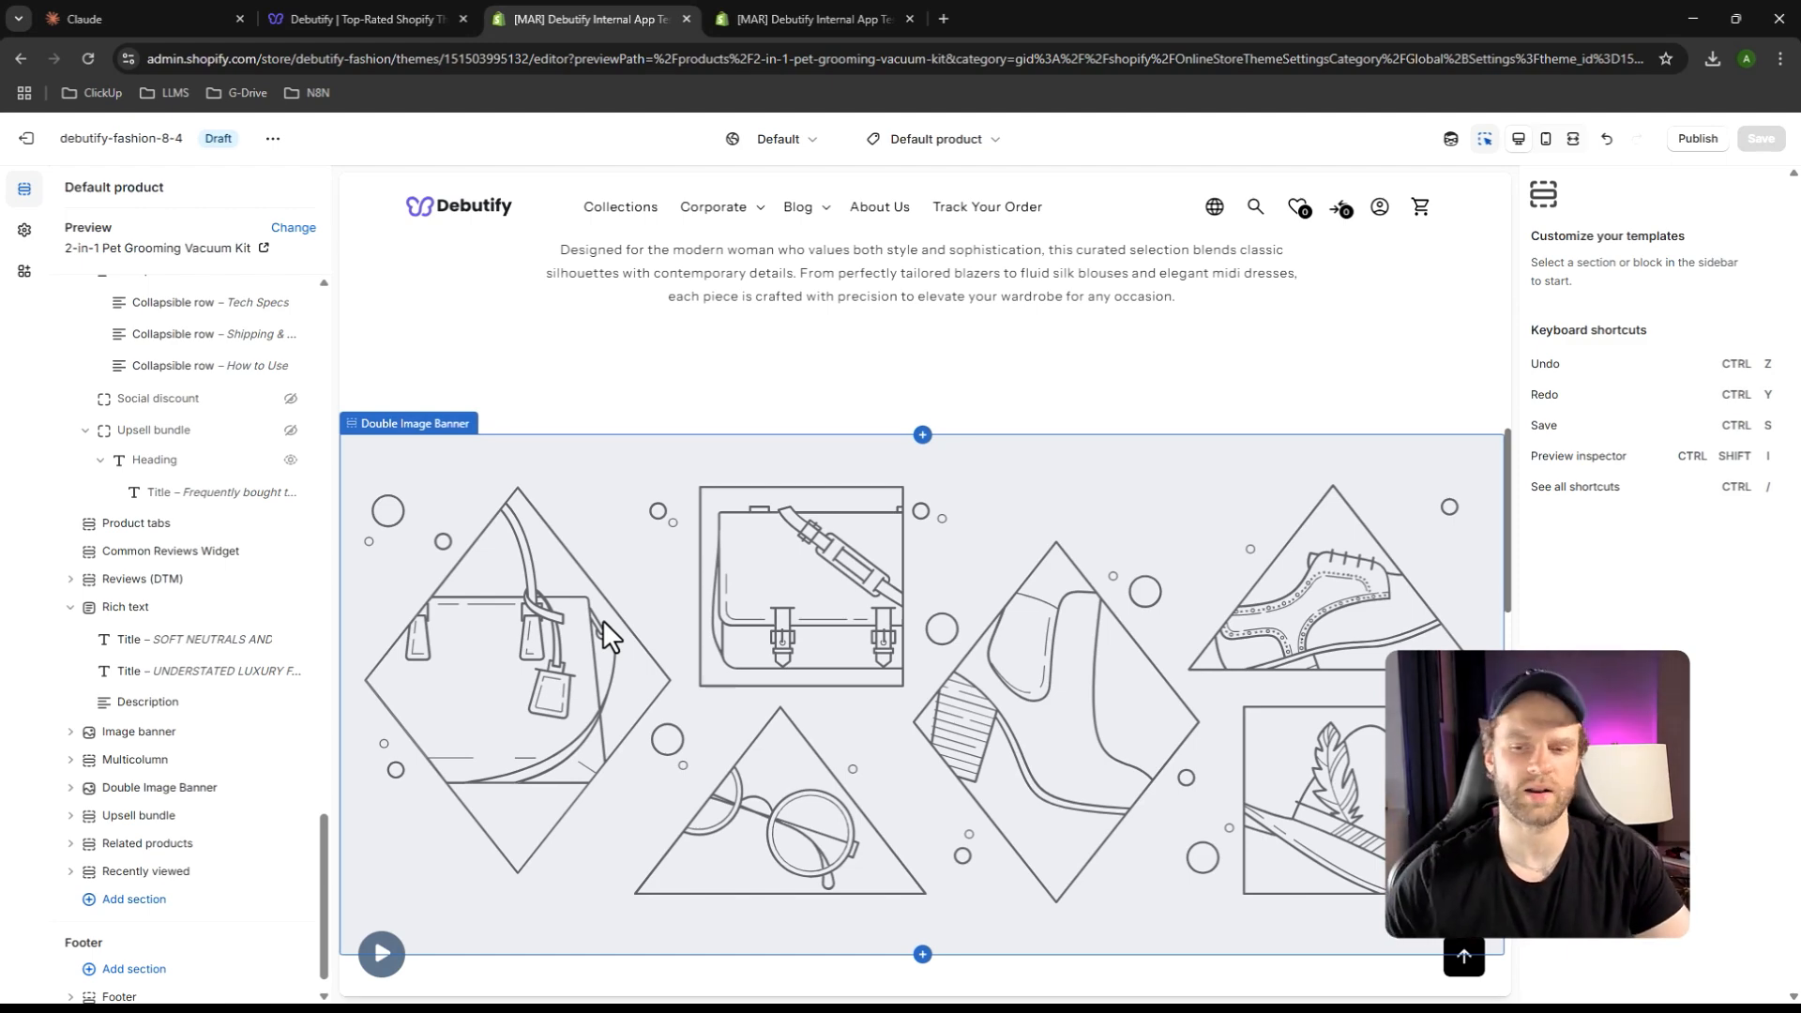
scroll(605, 638, up, 10)
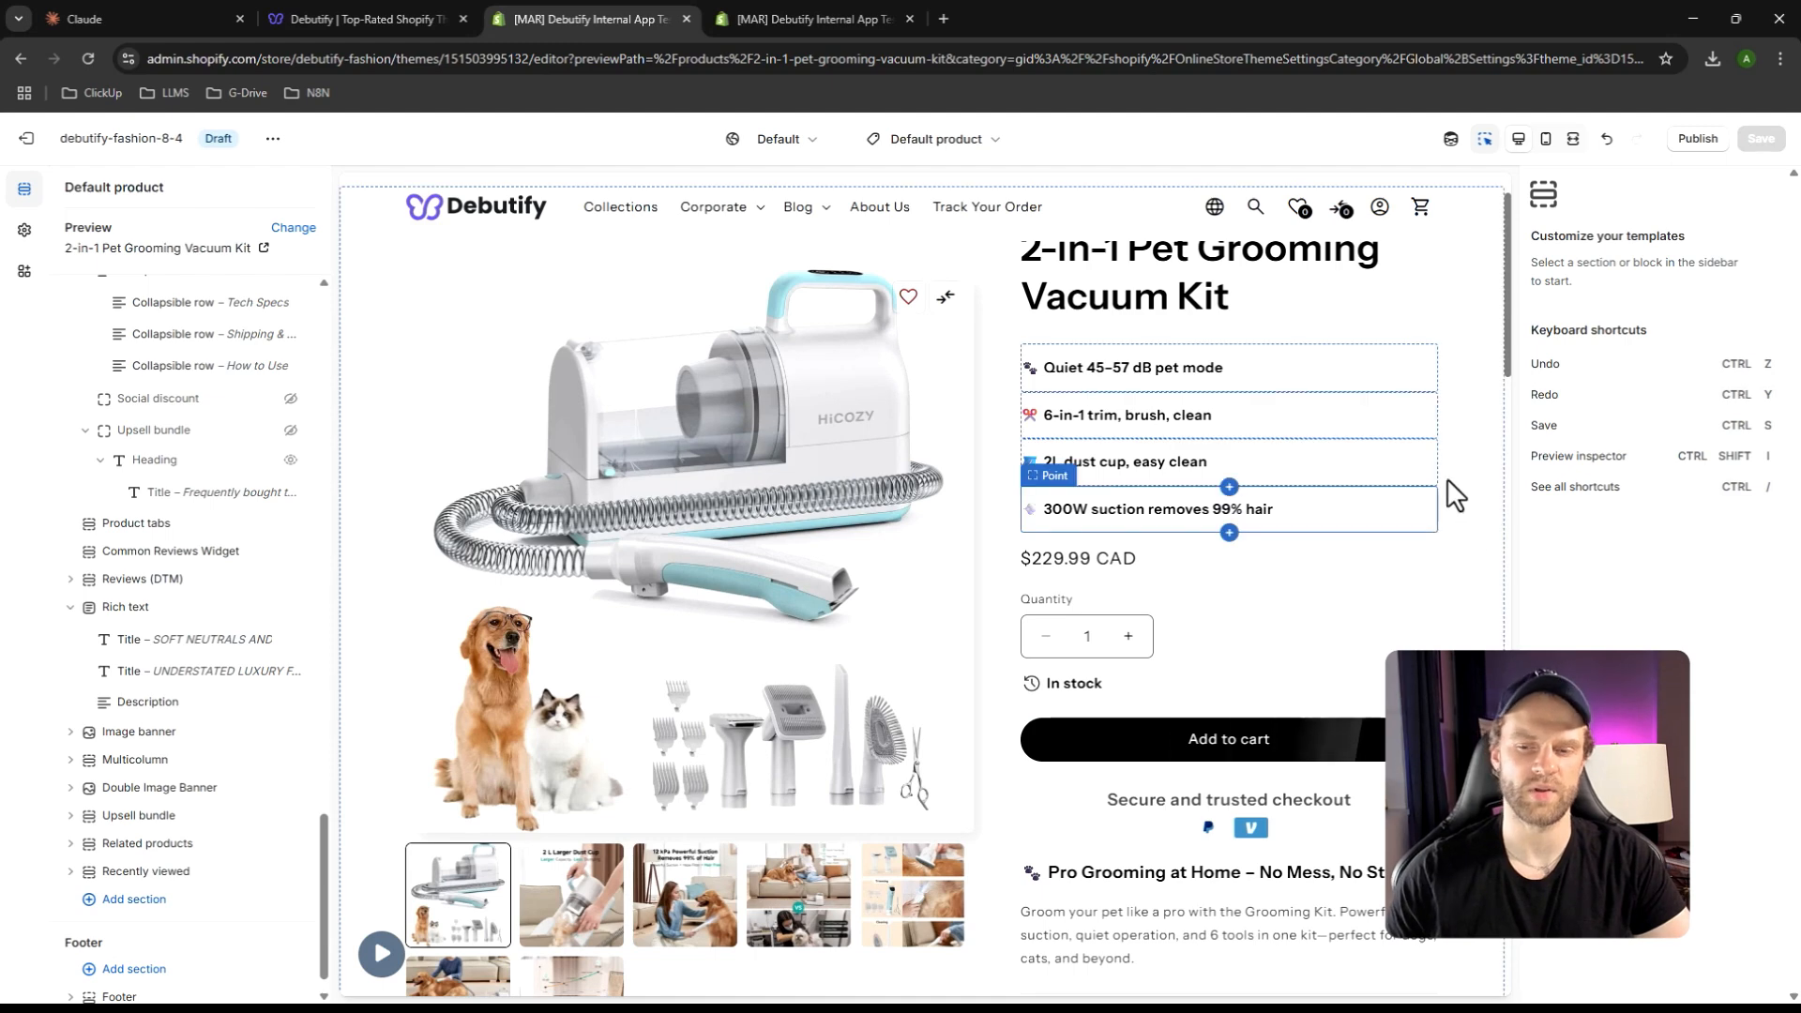
drag(1505, 346, 1503, 385)
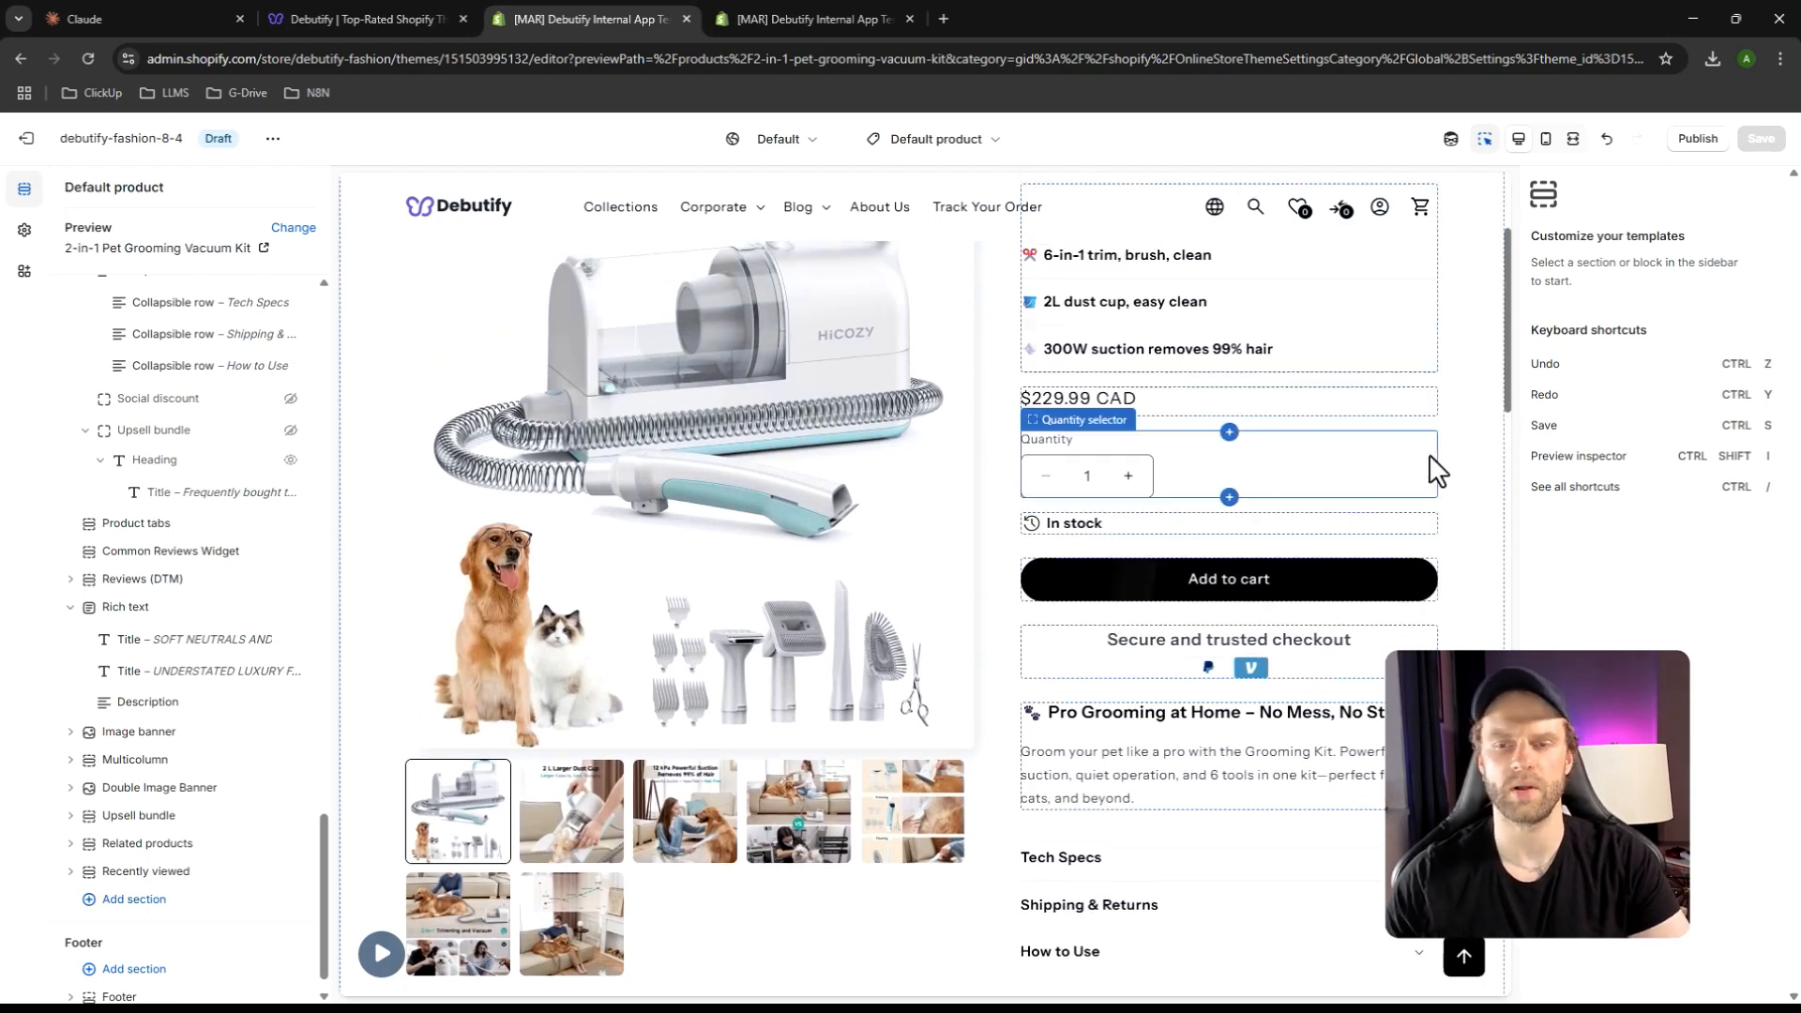
scroll(1294, 561, up, 2)
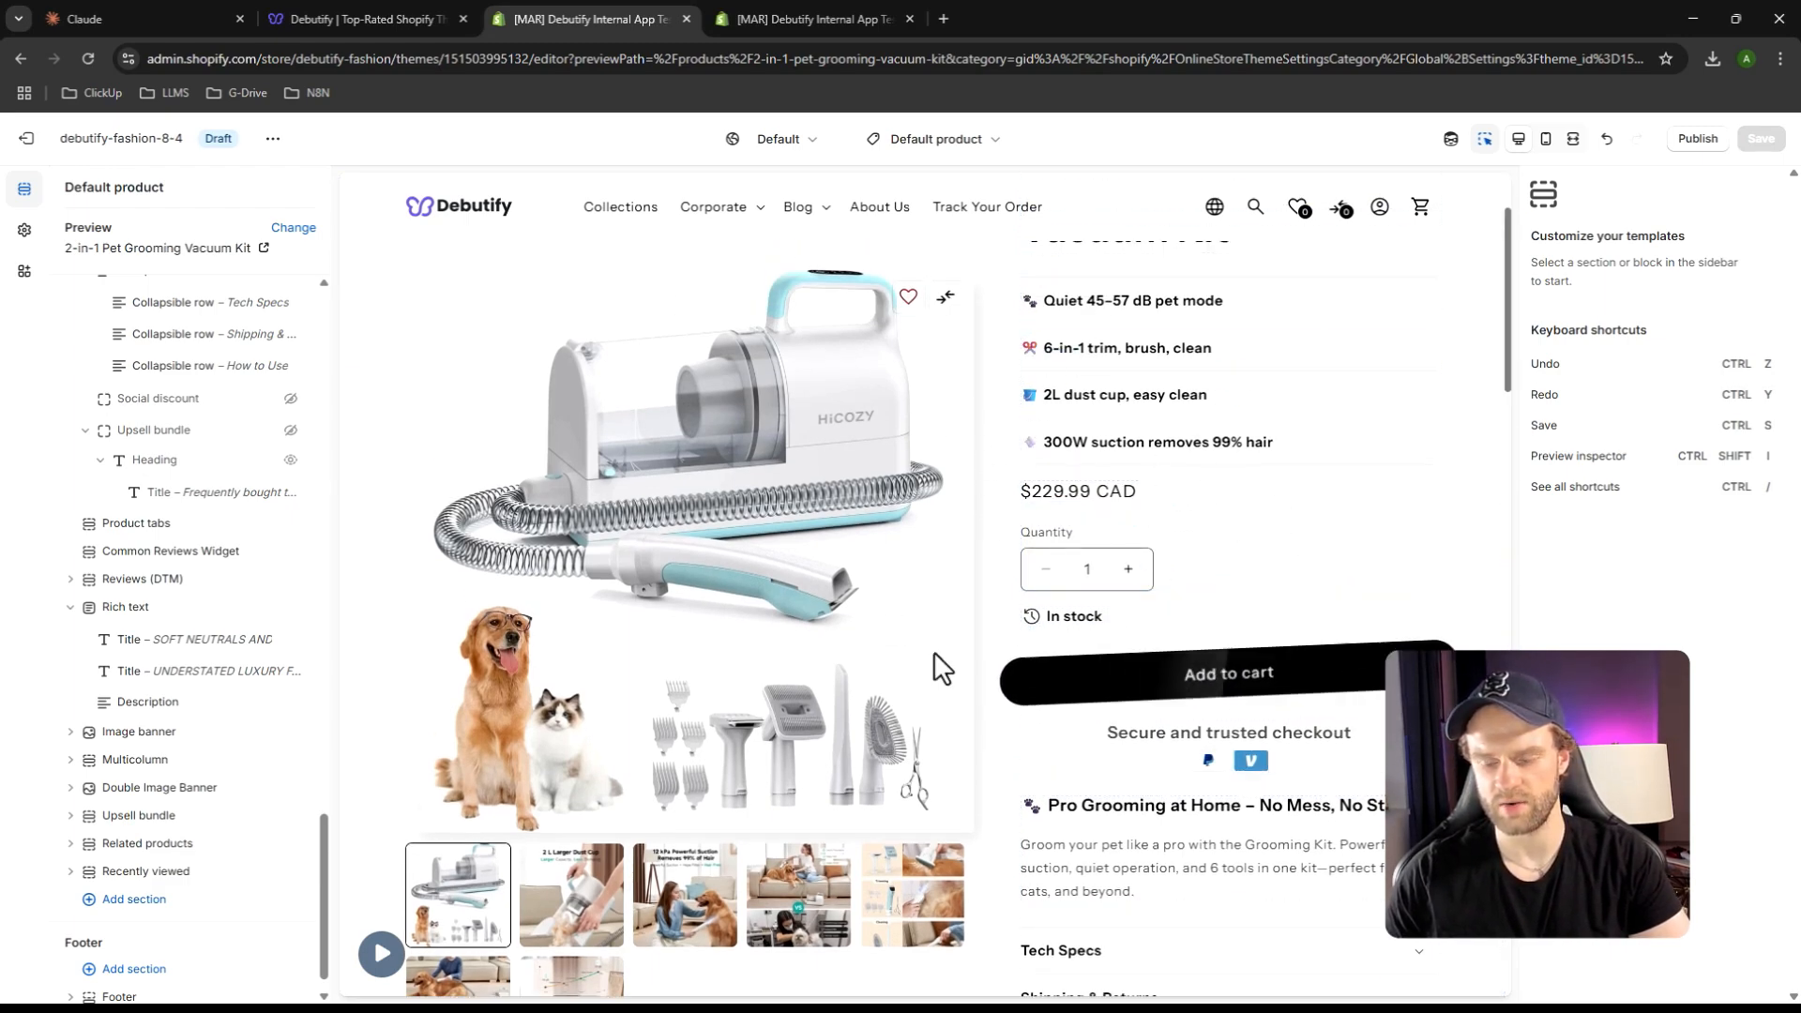
scroll(941, 666, down, 20)
scroll(966, 713, up, 5)
scroll(962, 708, down, 5)
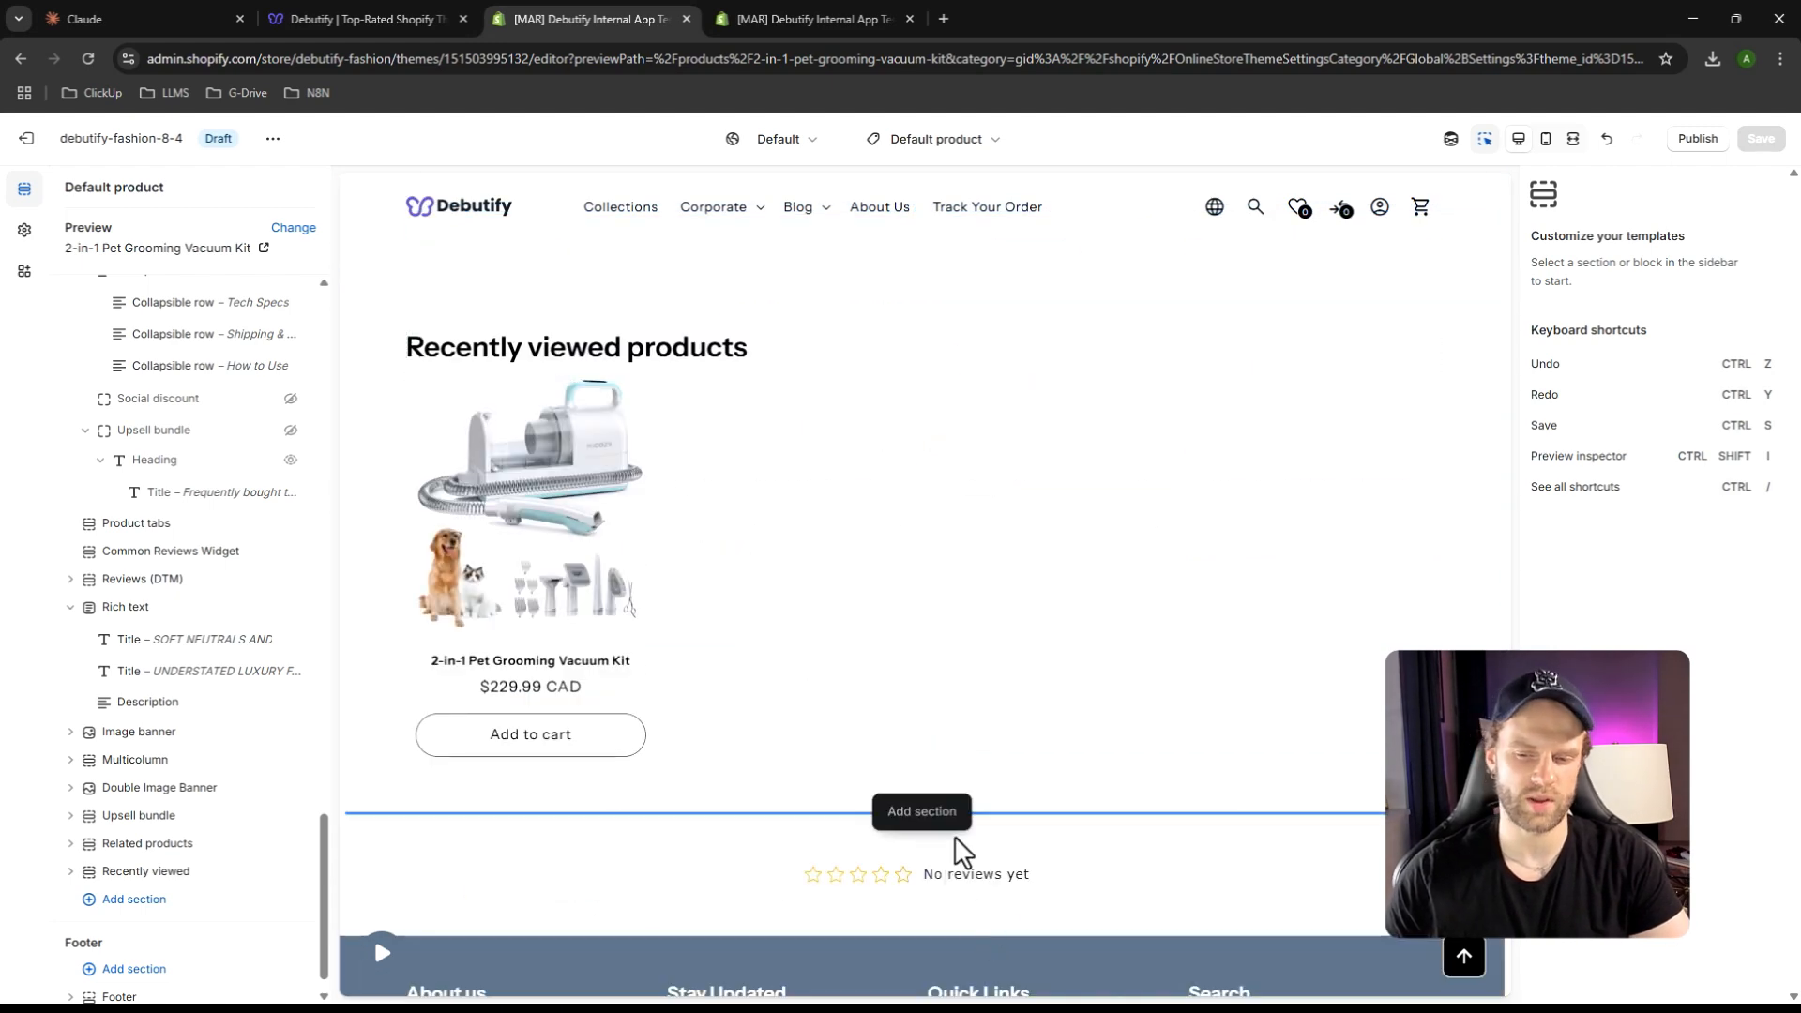
scroll(1031, 788, up, 4)
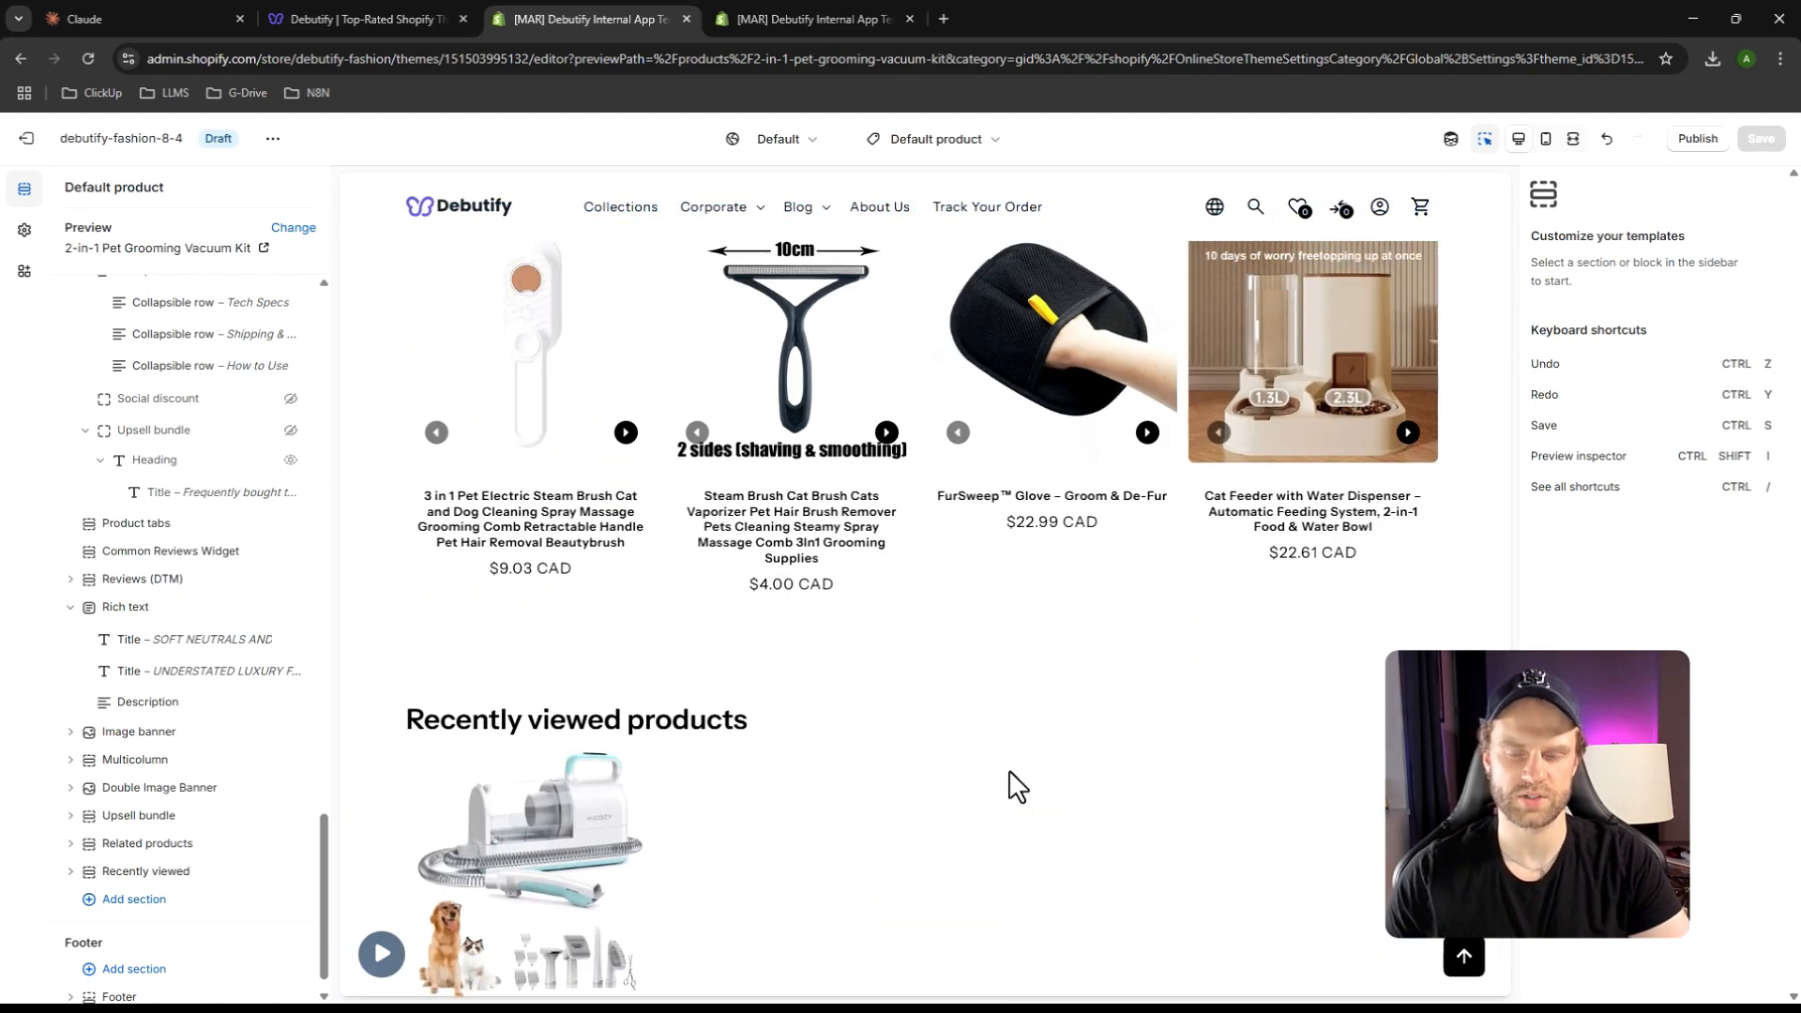
scroll(1037, 776, up, 15)
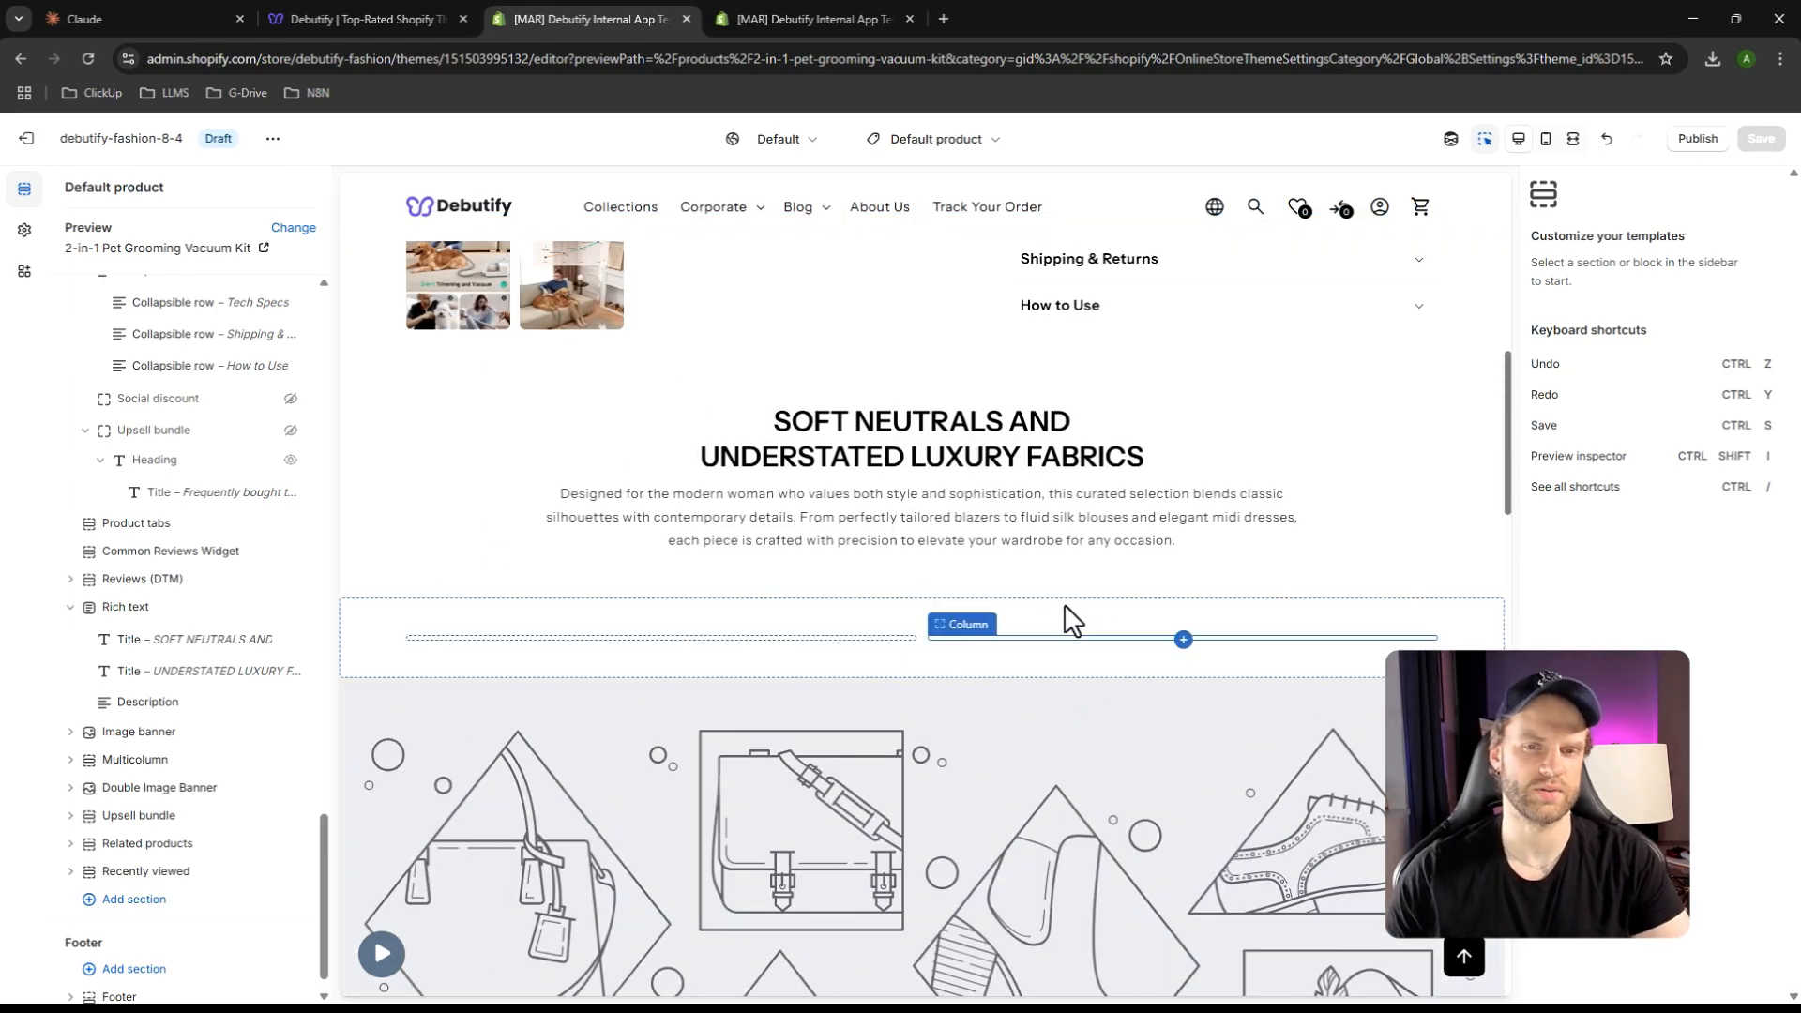
scroll(1018, 619, up, 4)
scroll(1041, 627, up, 6)
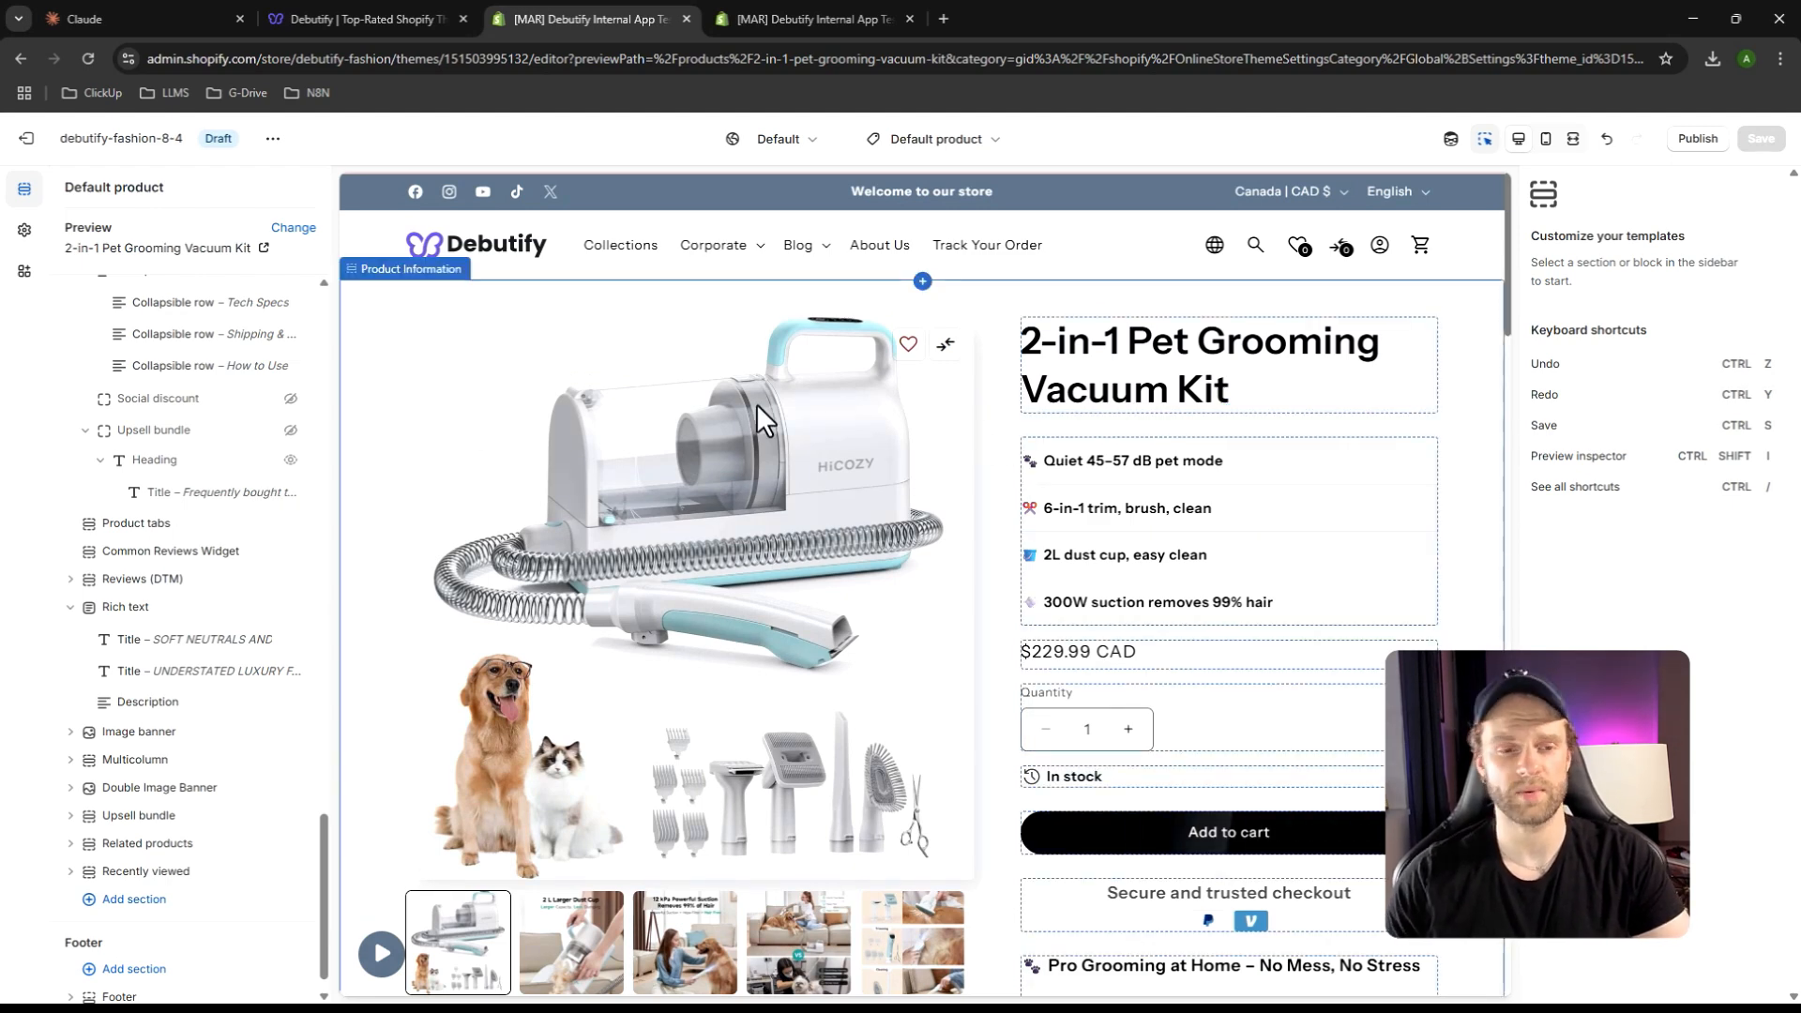
Add a Star Rating block directly below the product title in the Product Information section
scroll(181, 495, up, 8)
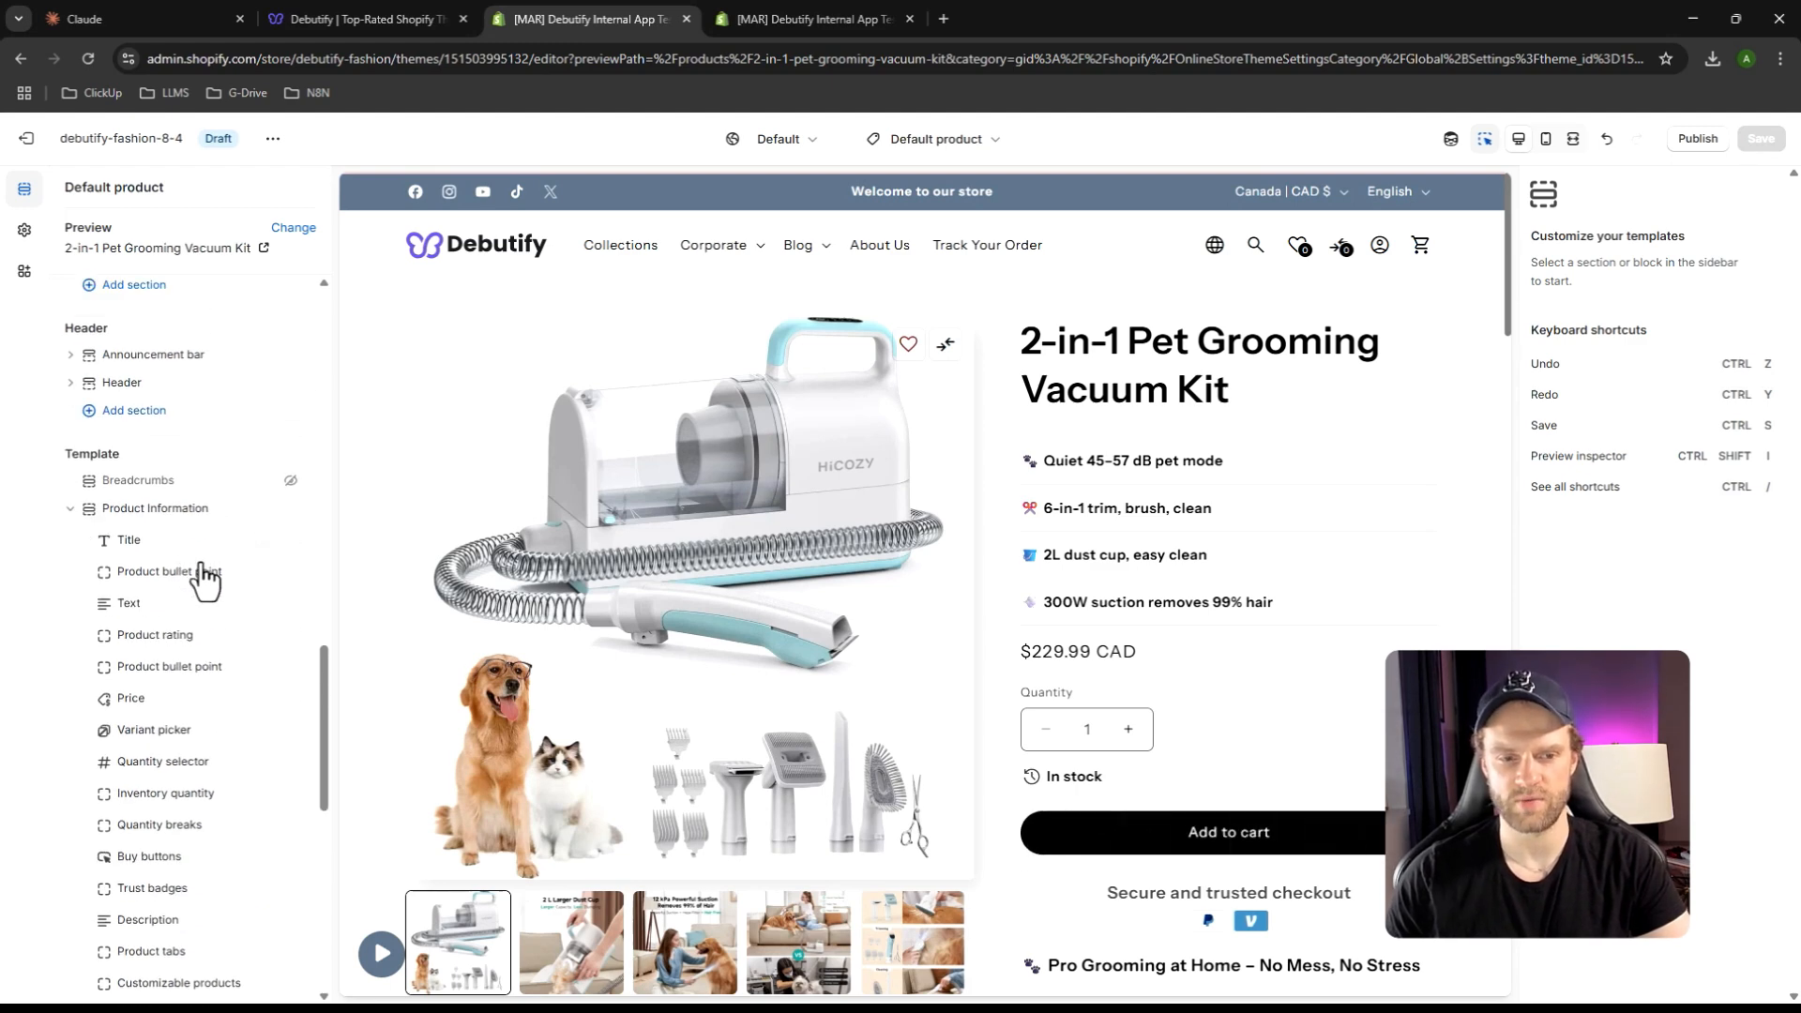
click(199, 555)
text(star)
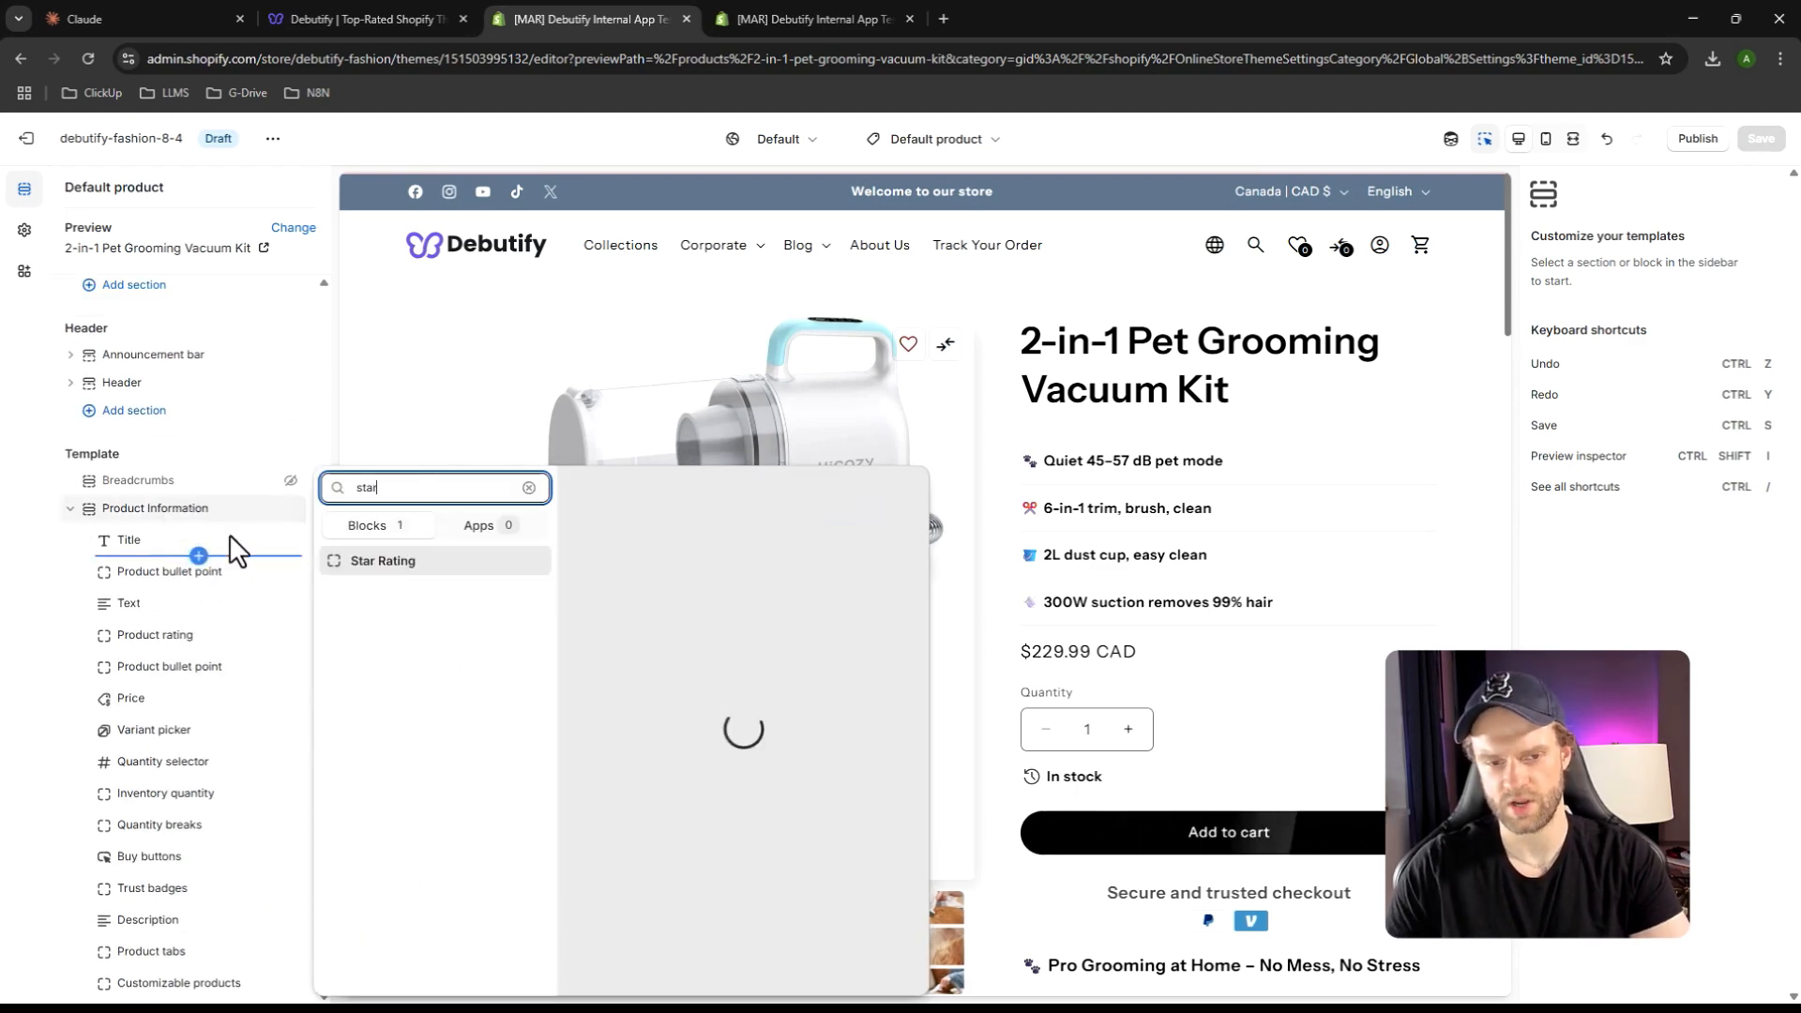
click(374, 562)
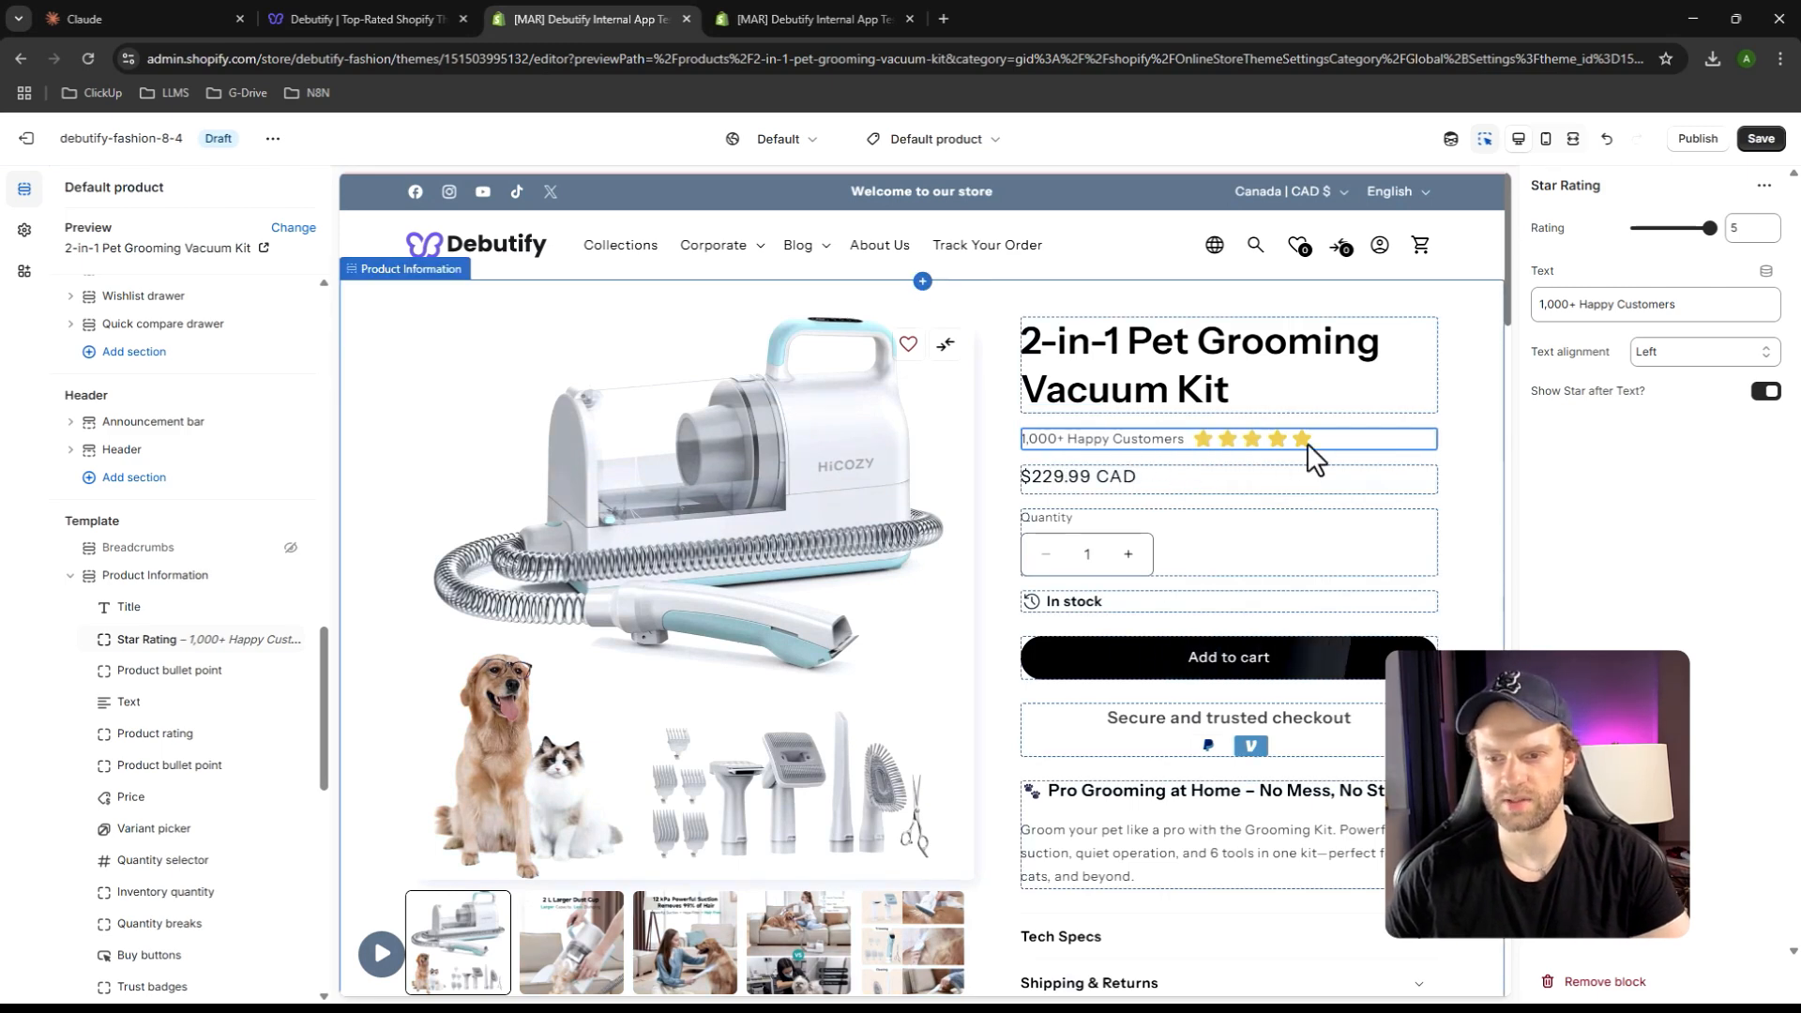
Try the Right text alignment on the Star Rating block and save the theme
click(1270, 443)
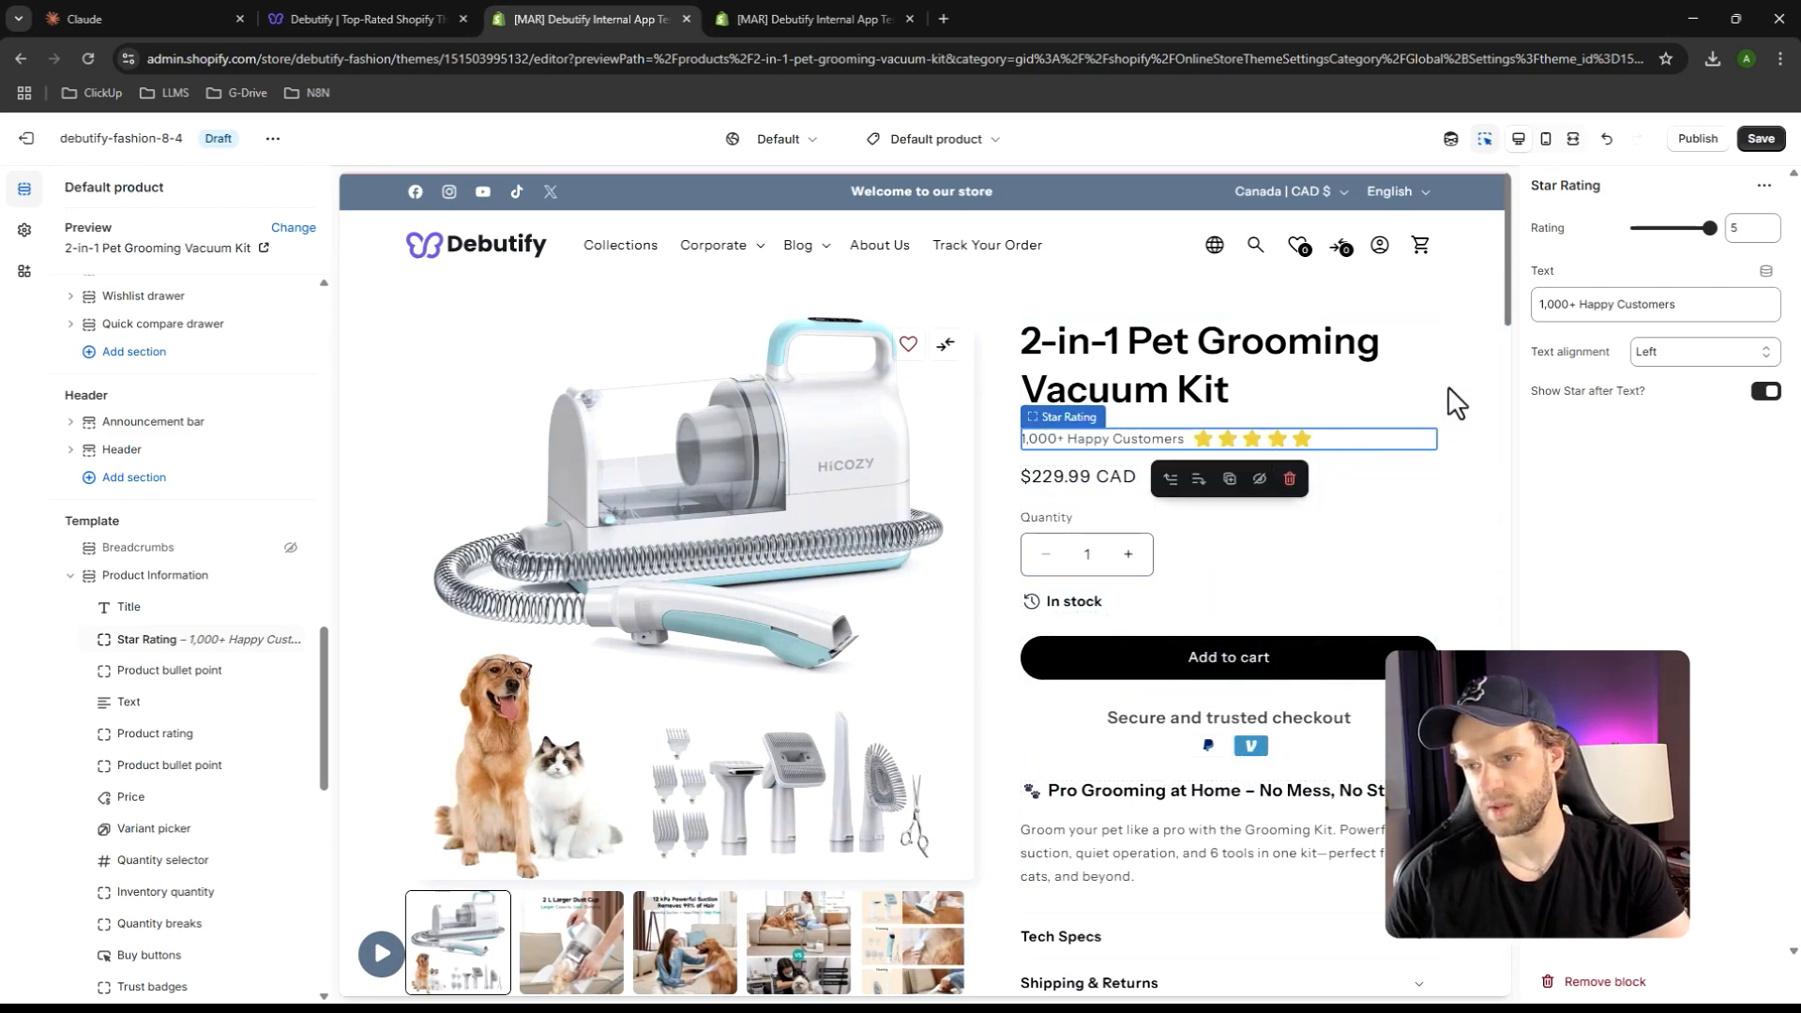
click(1679, 352)
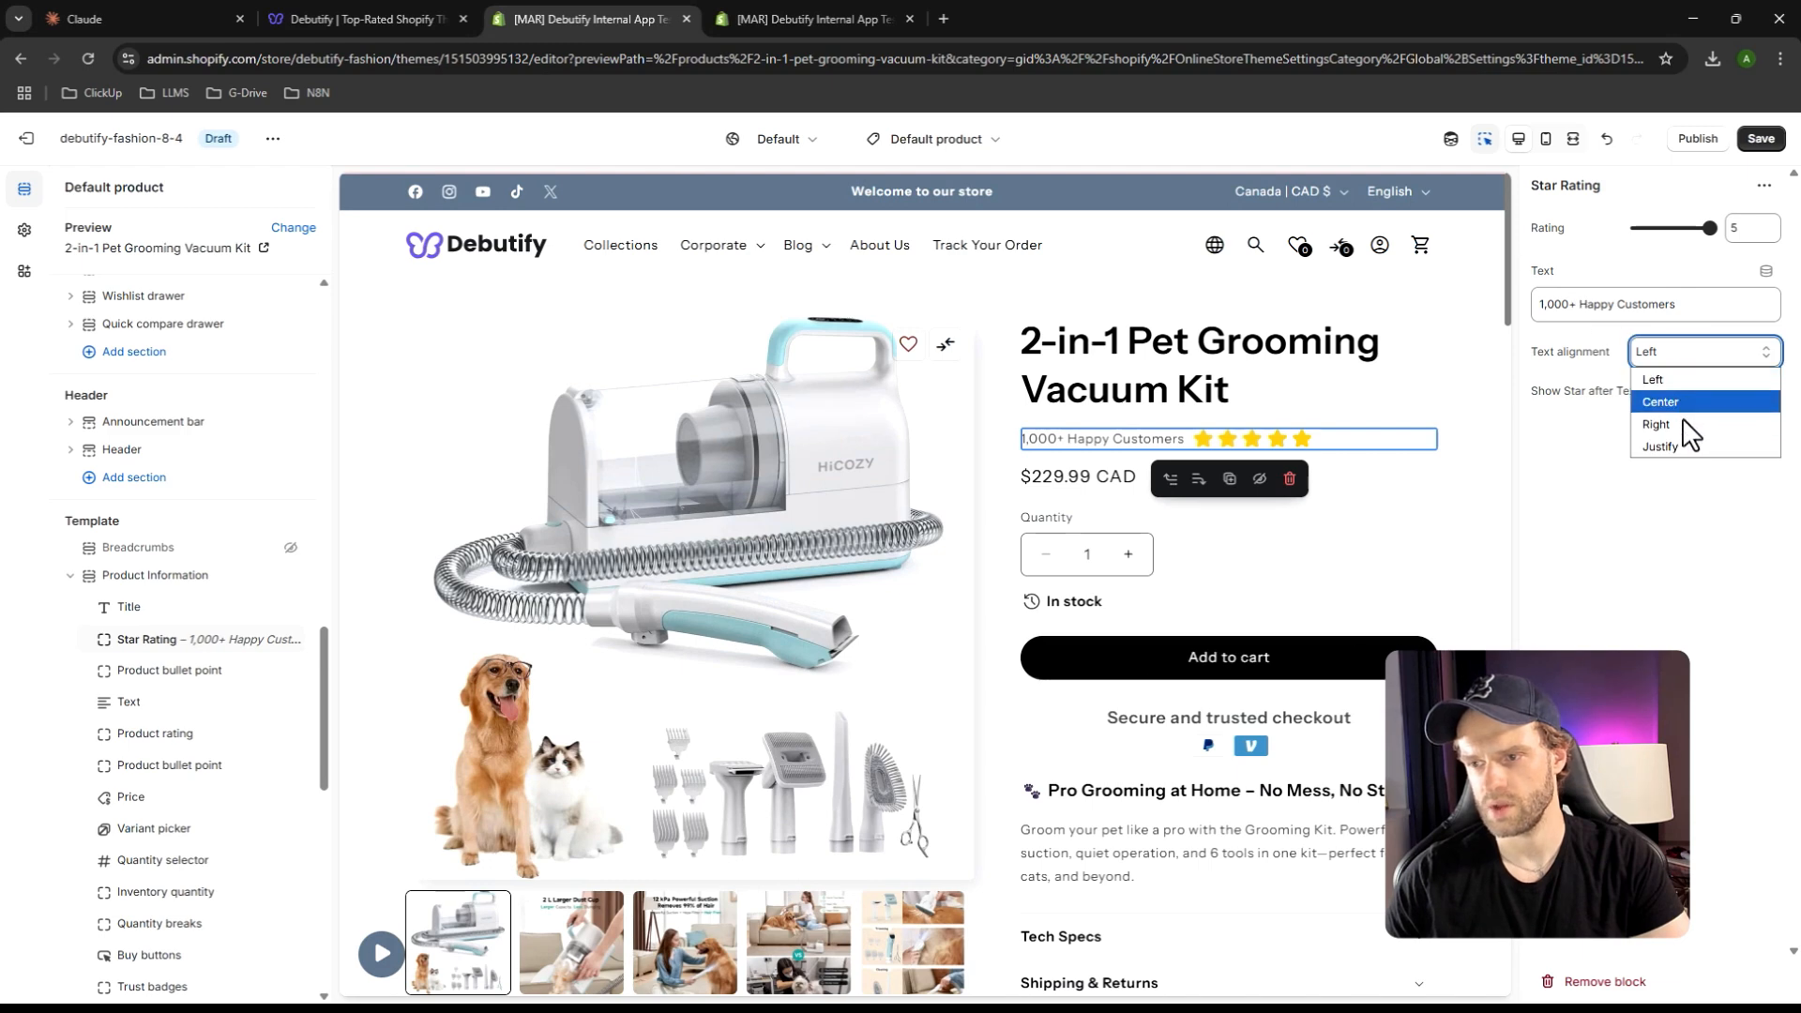
click(1679, 422)
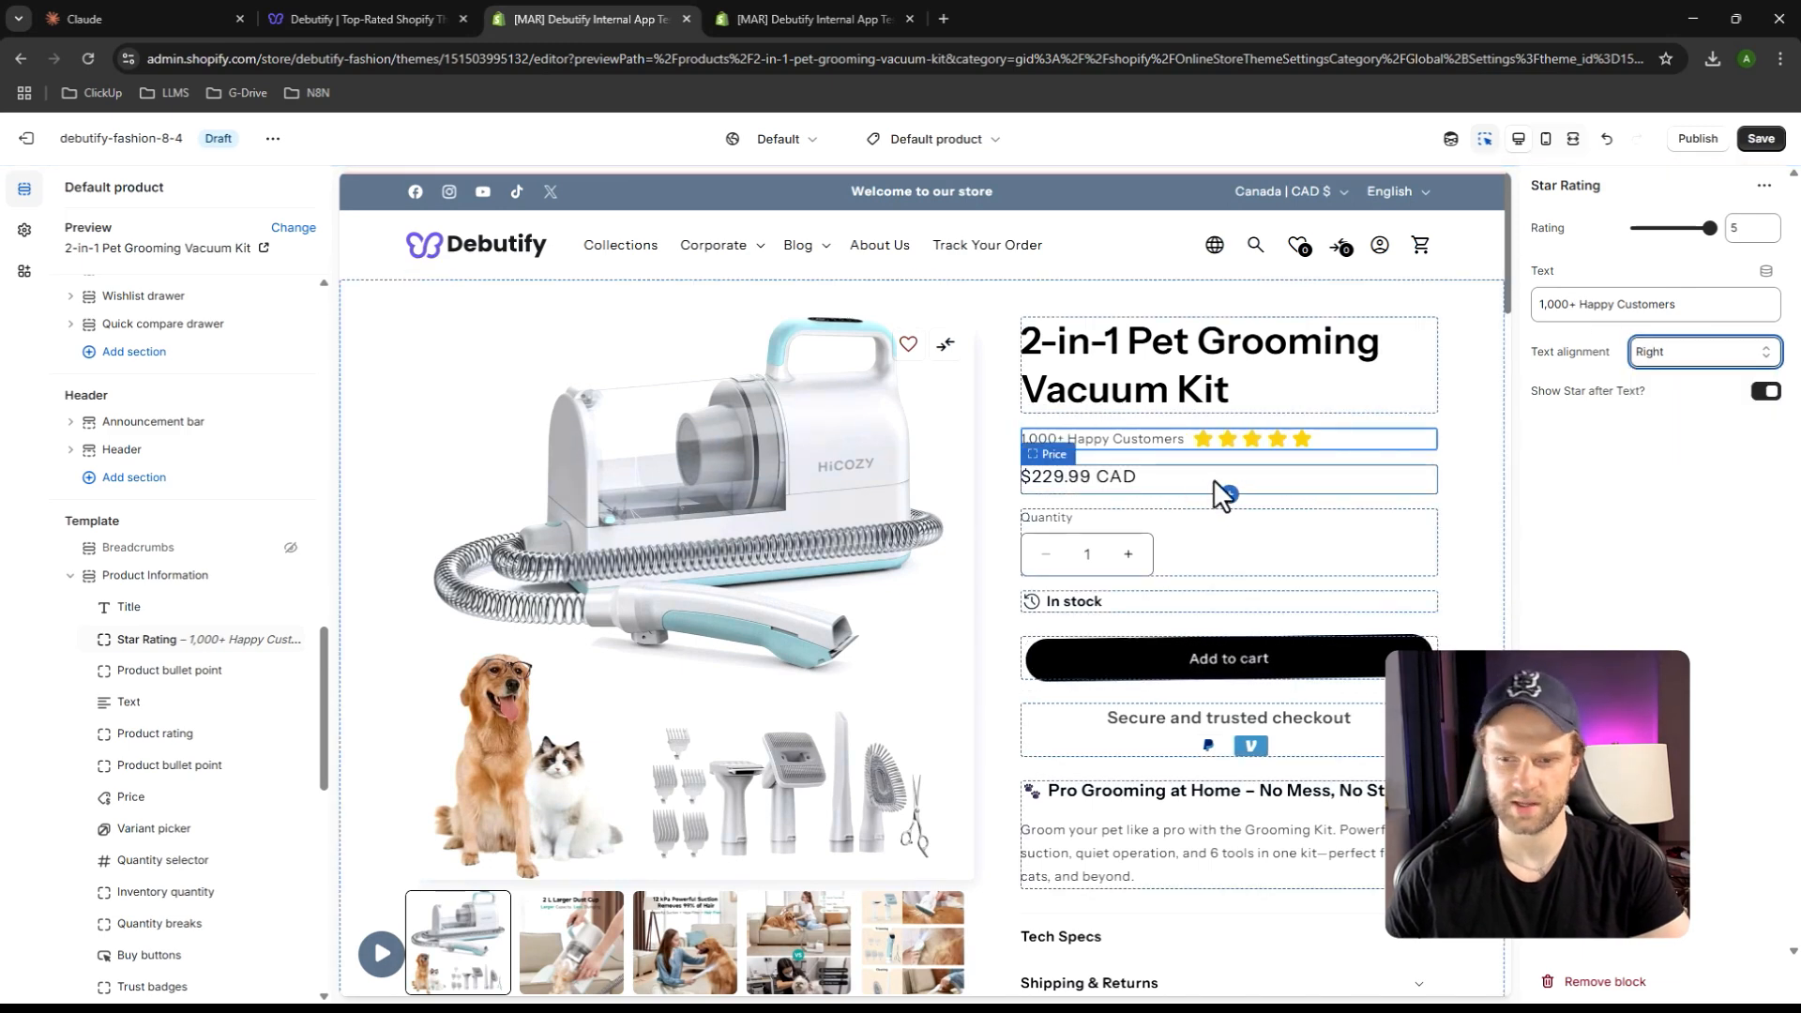
click(1760, 137)
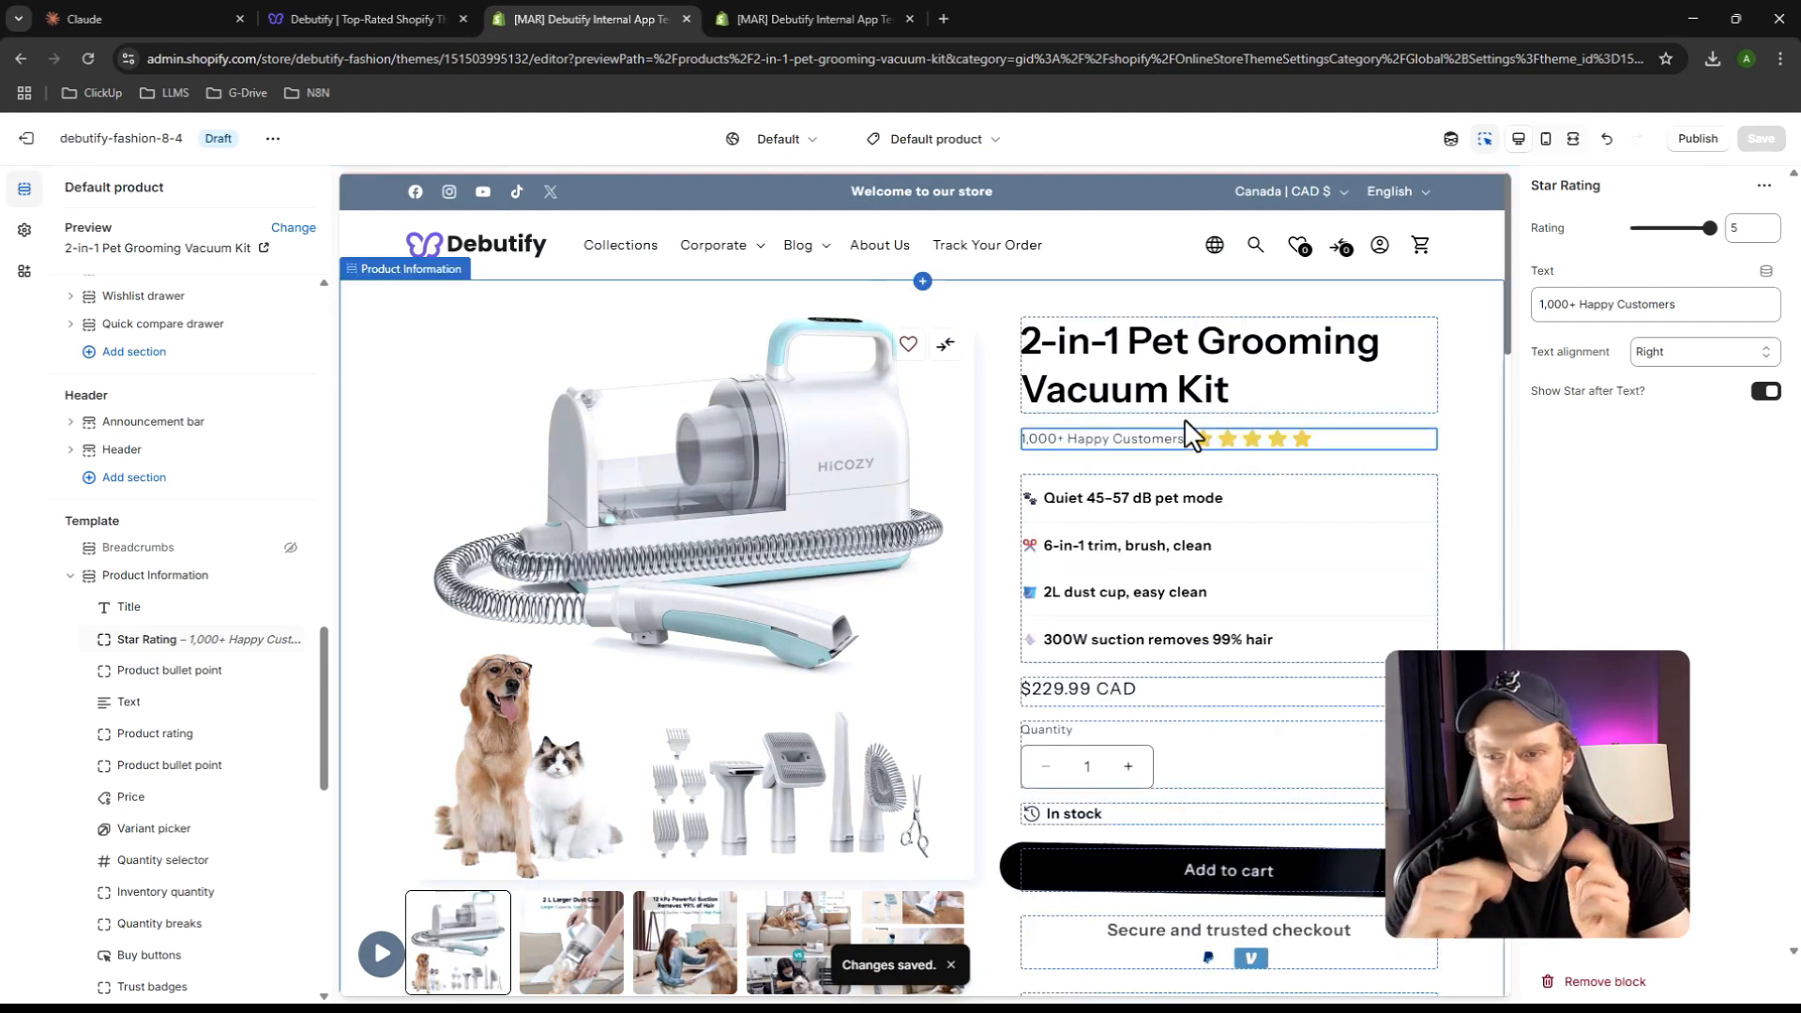
Set the Star Rating text alignment to Justify, place the stars before the text and save the theme
click(1702, 352)
click(1669, 446)
click(1765, 390)
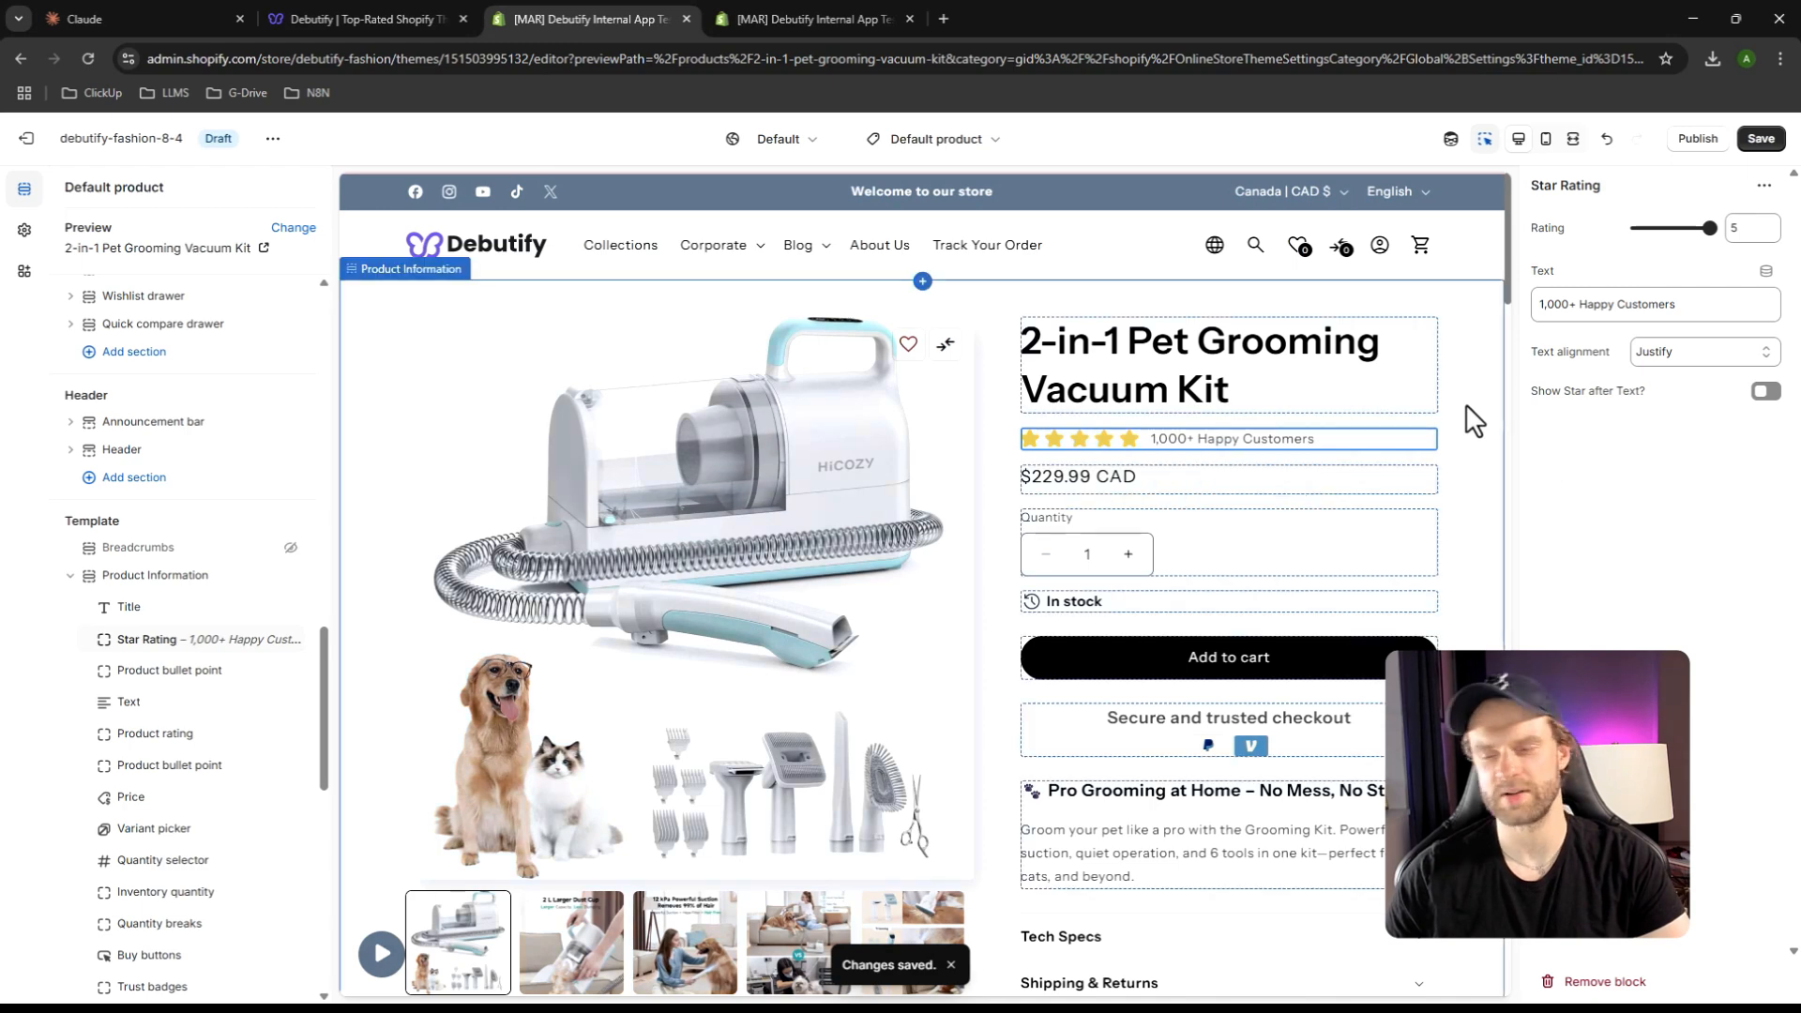
click(1760, 139)
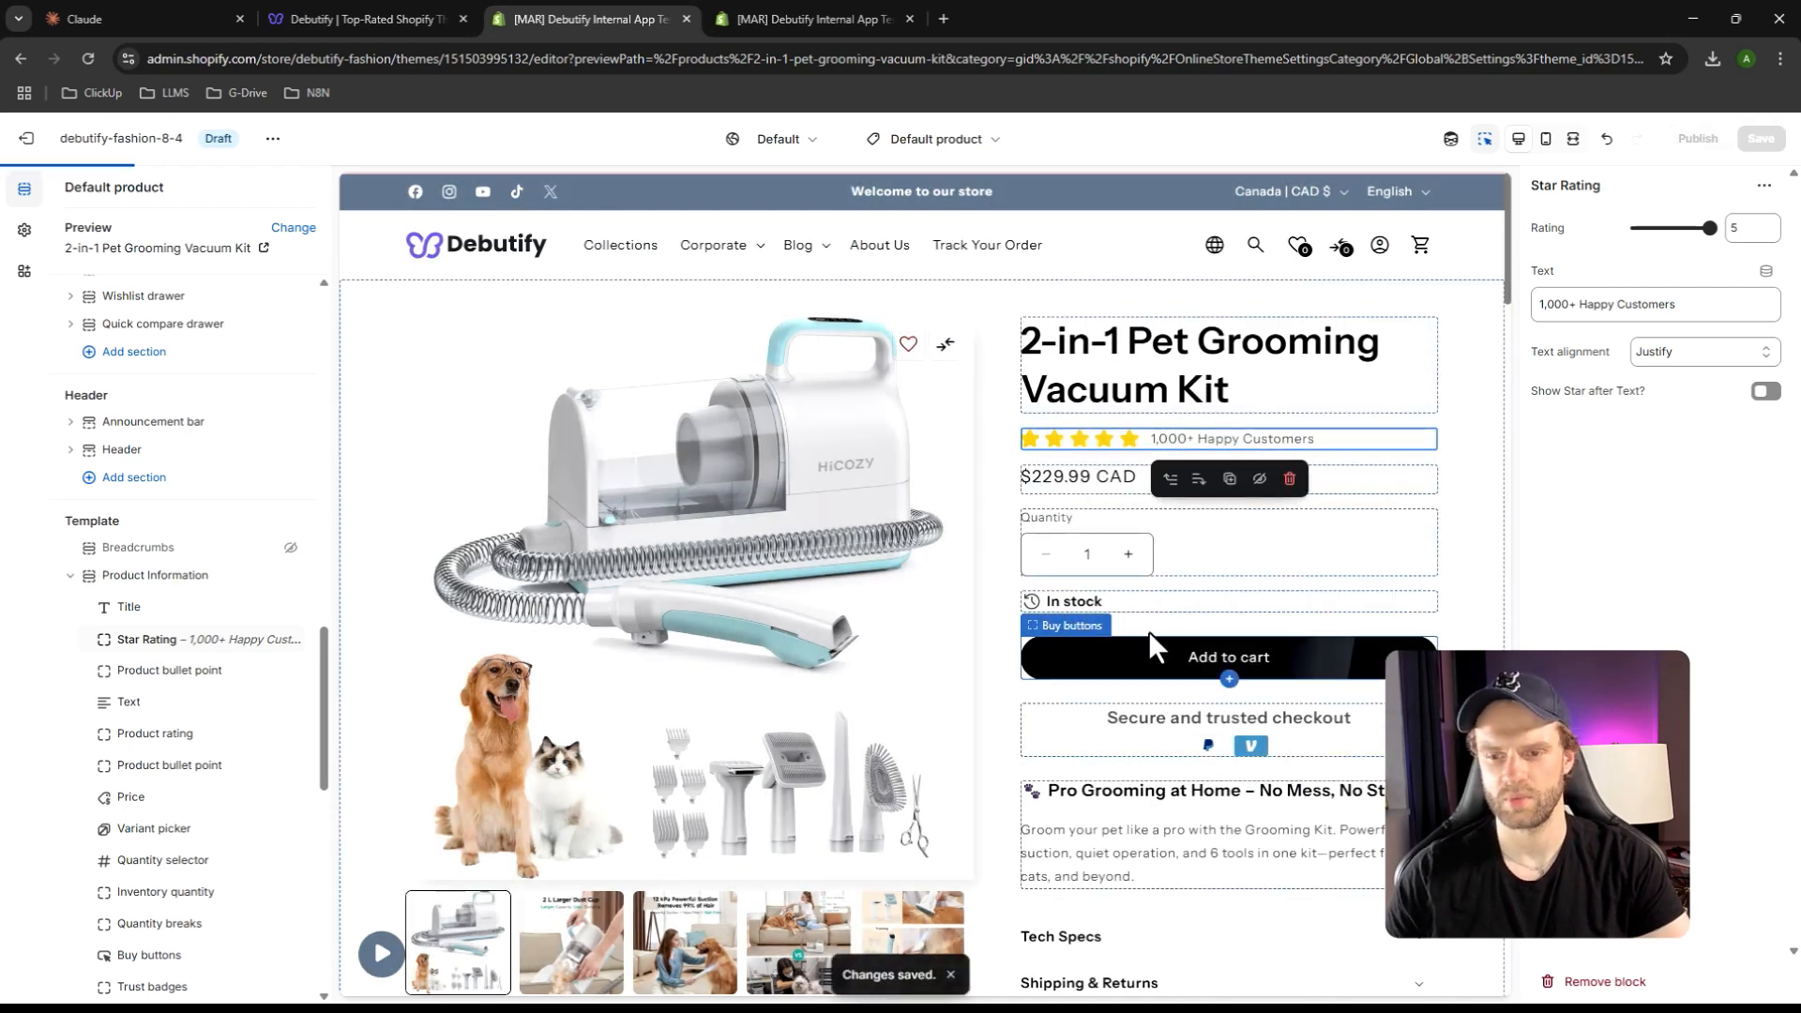
Delete the "Frequently bought together" Upsell bundle section from the product template
scroll(1073, 609, down, 1)
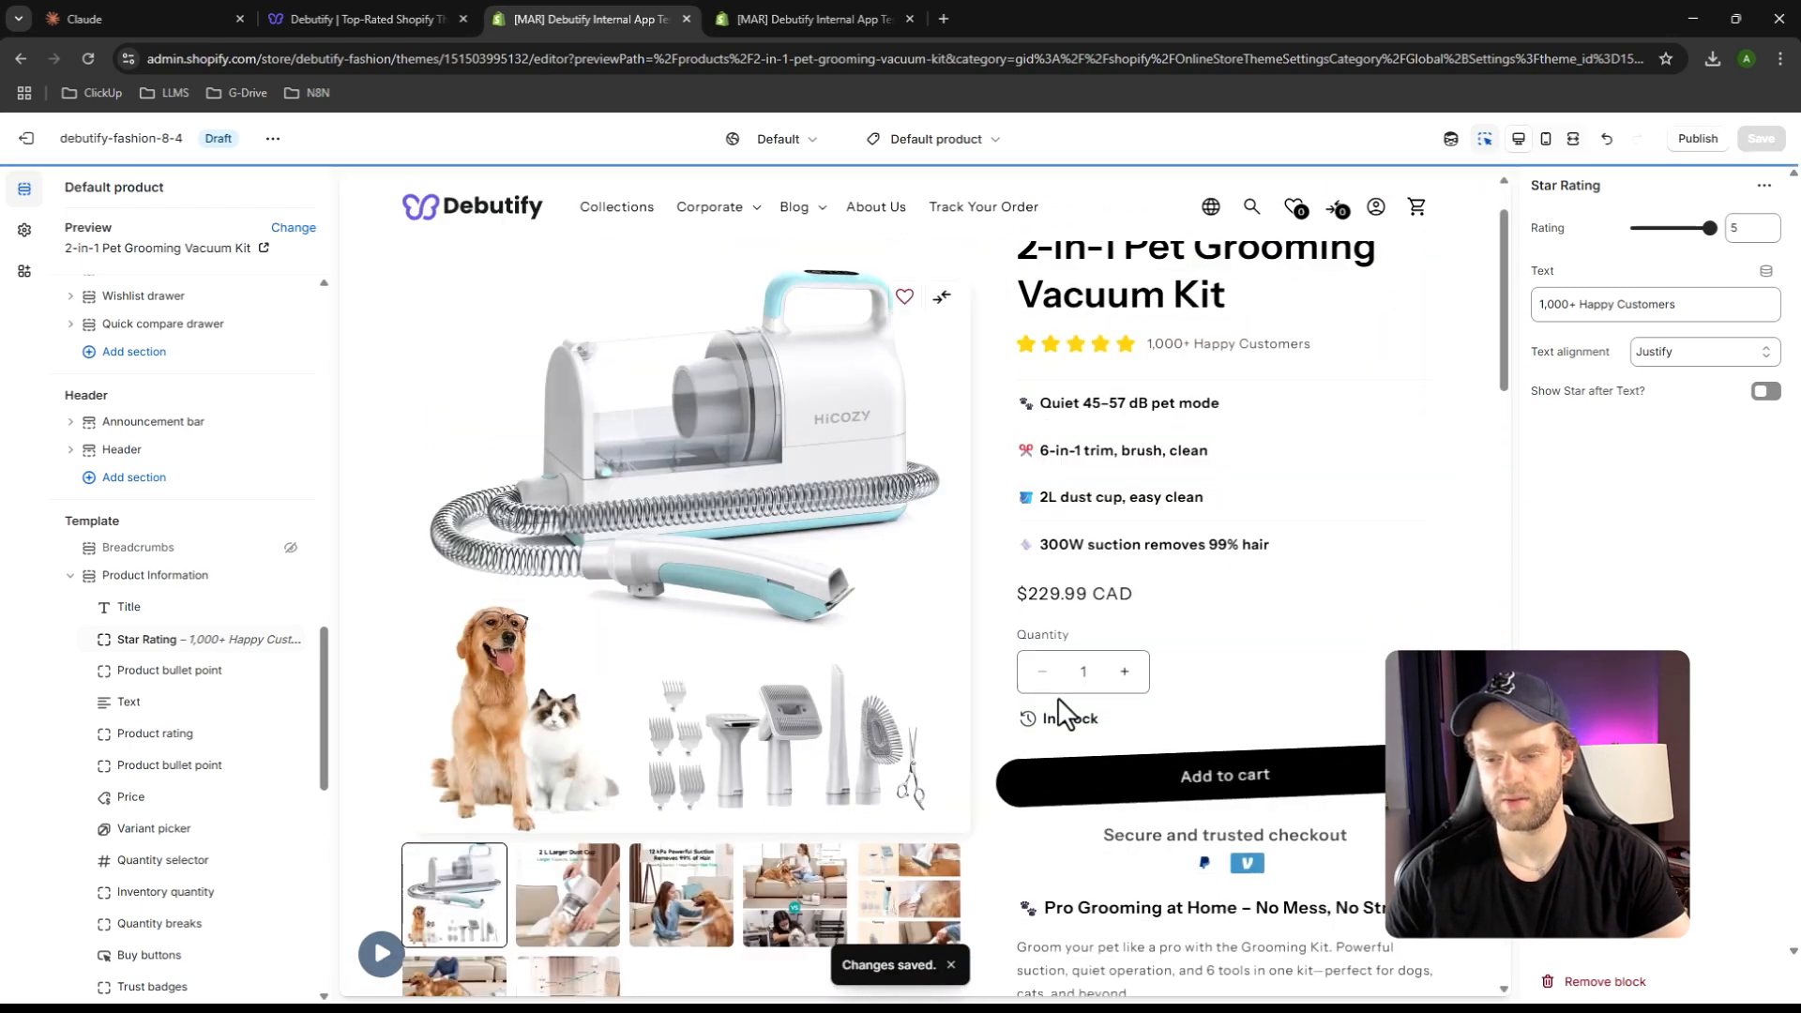
scroll(1086, 679, down, 2)
scroll(1078, 680, down, 10)
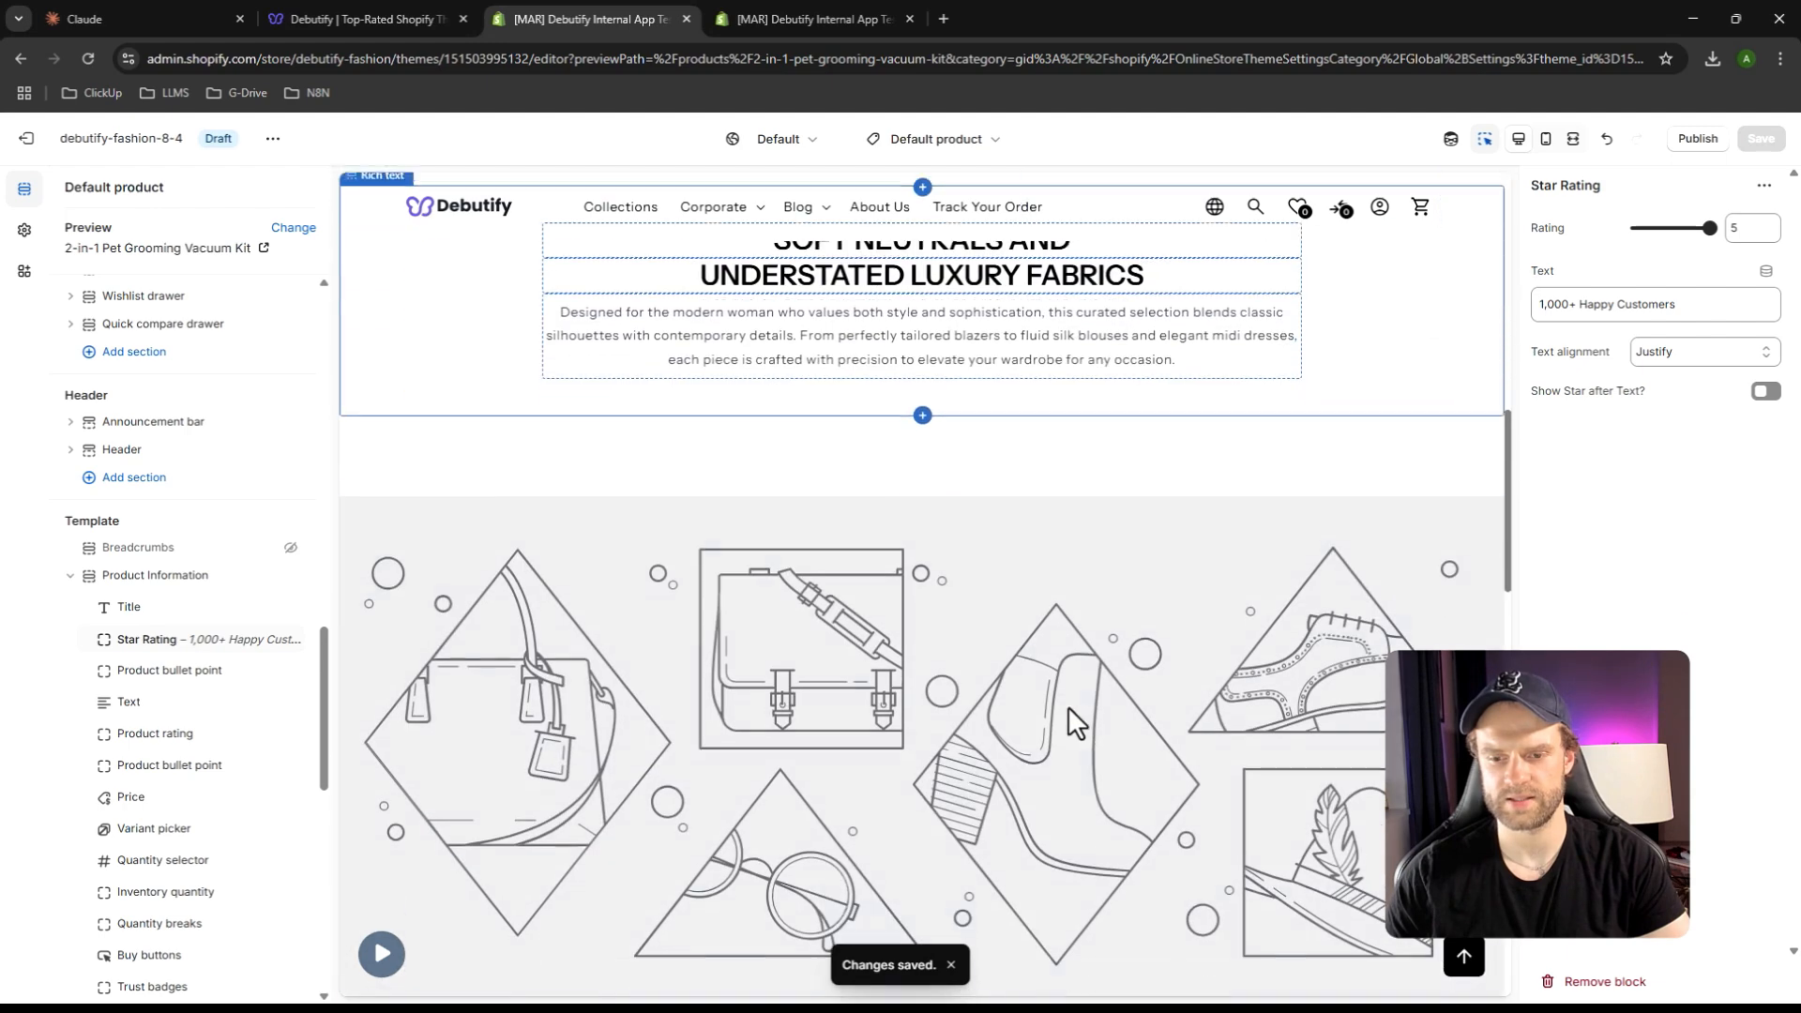
scroll(1016, 692, down, 5)
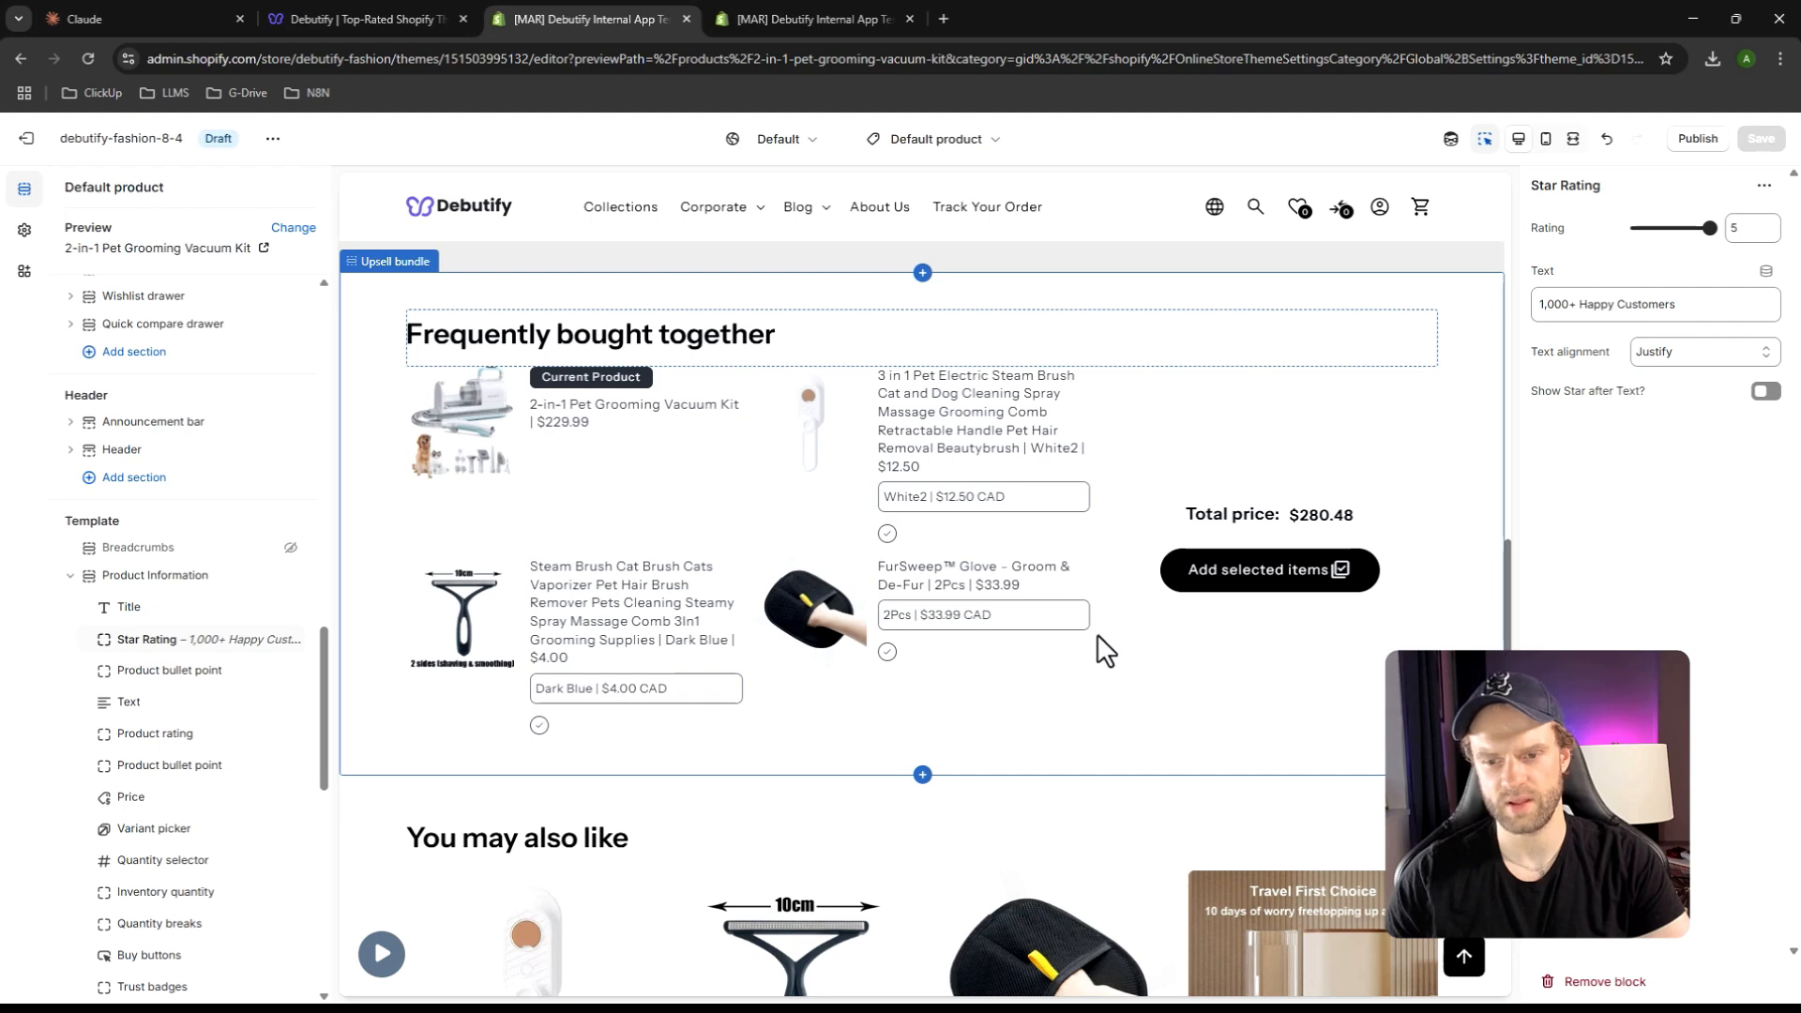
click(1228, 514)
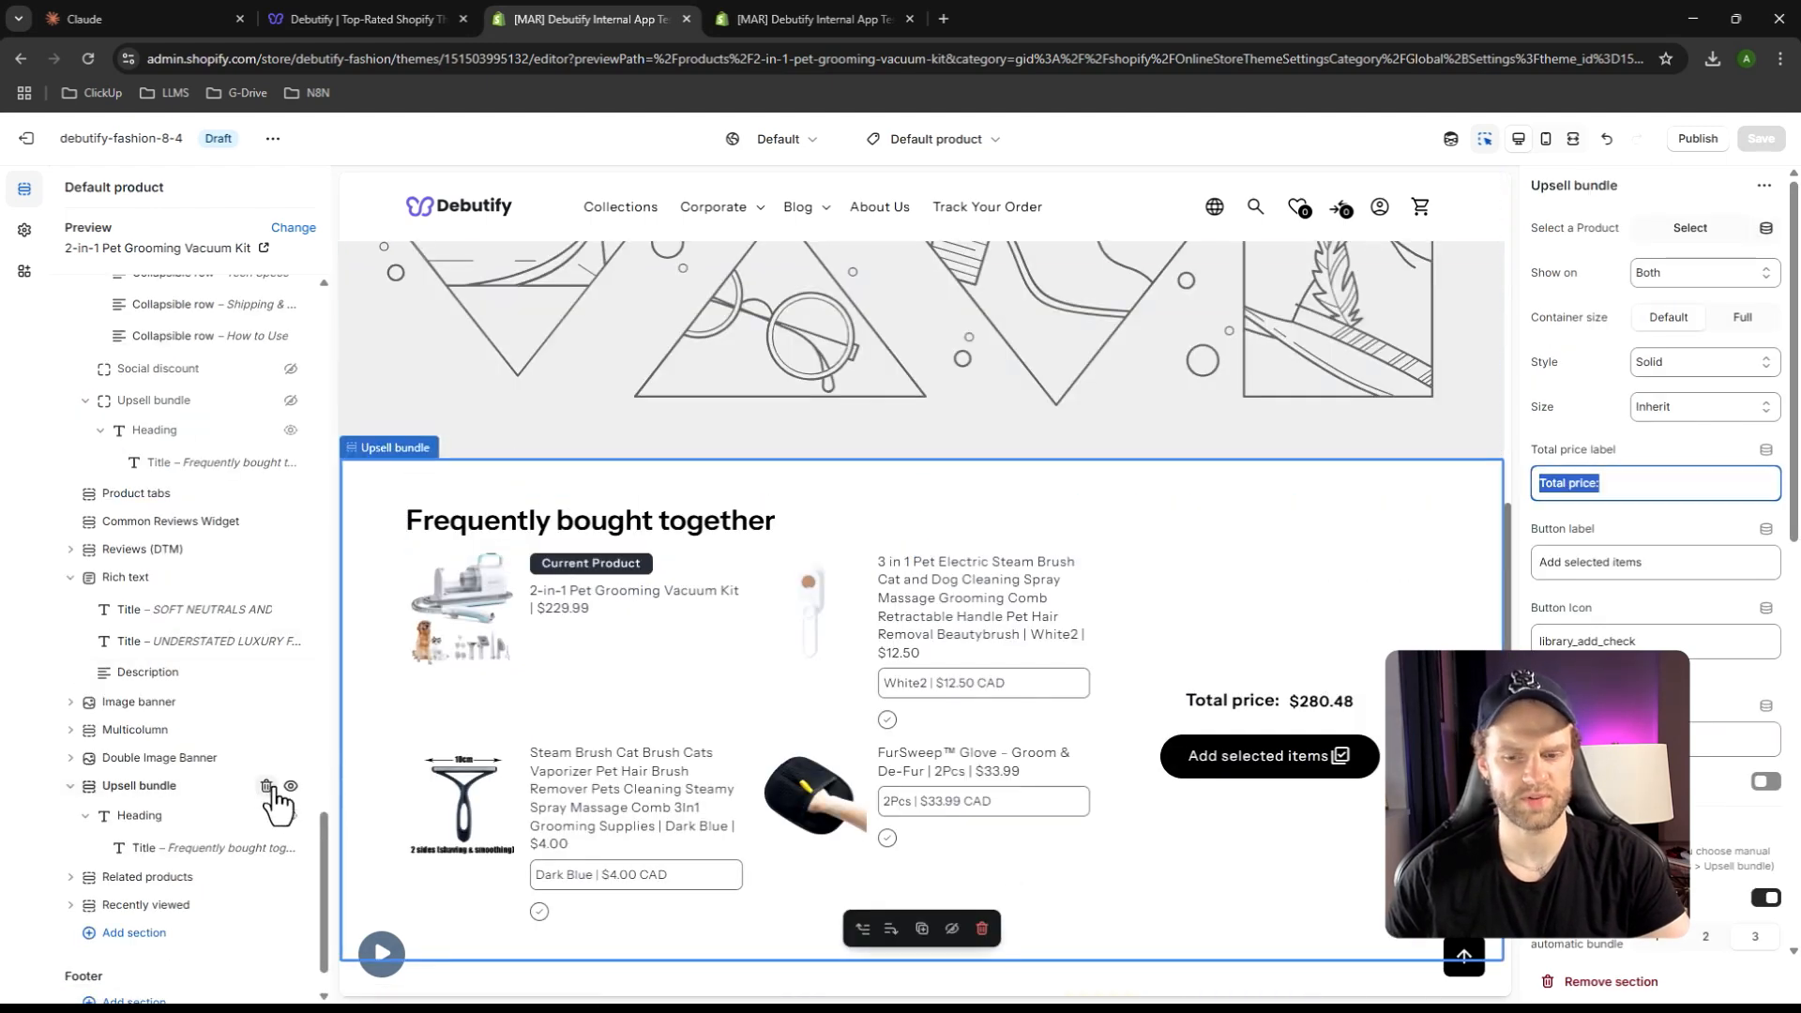
click(267, 785)
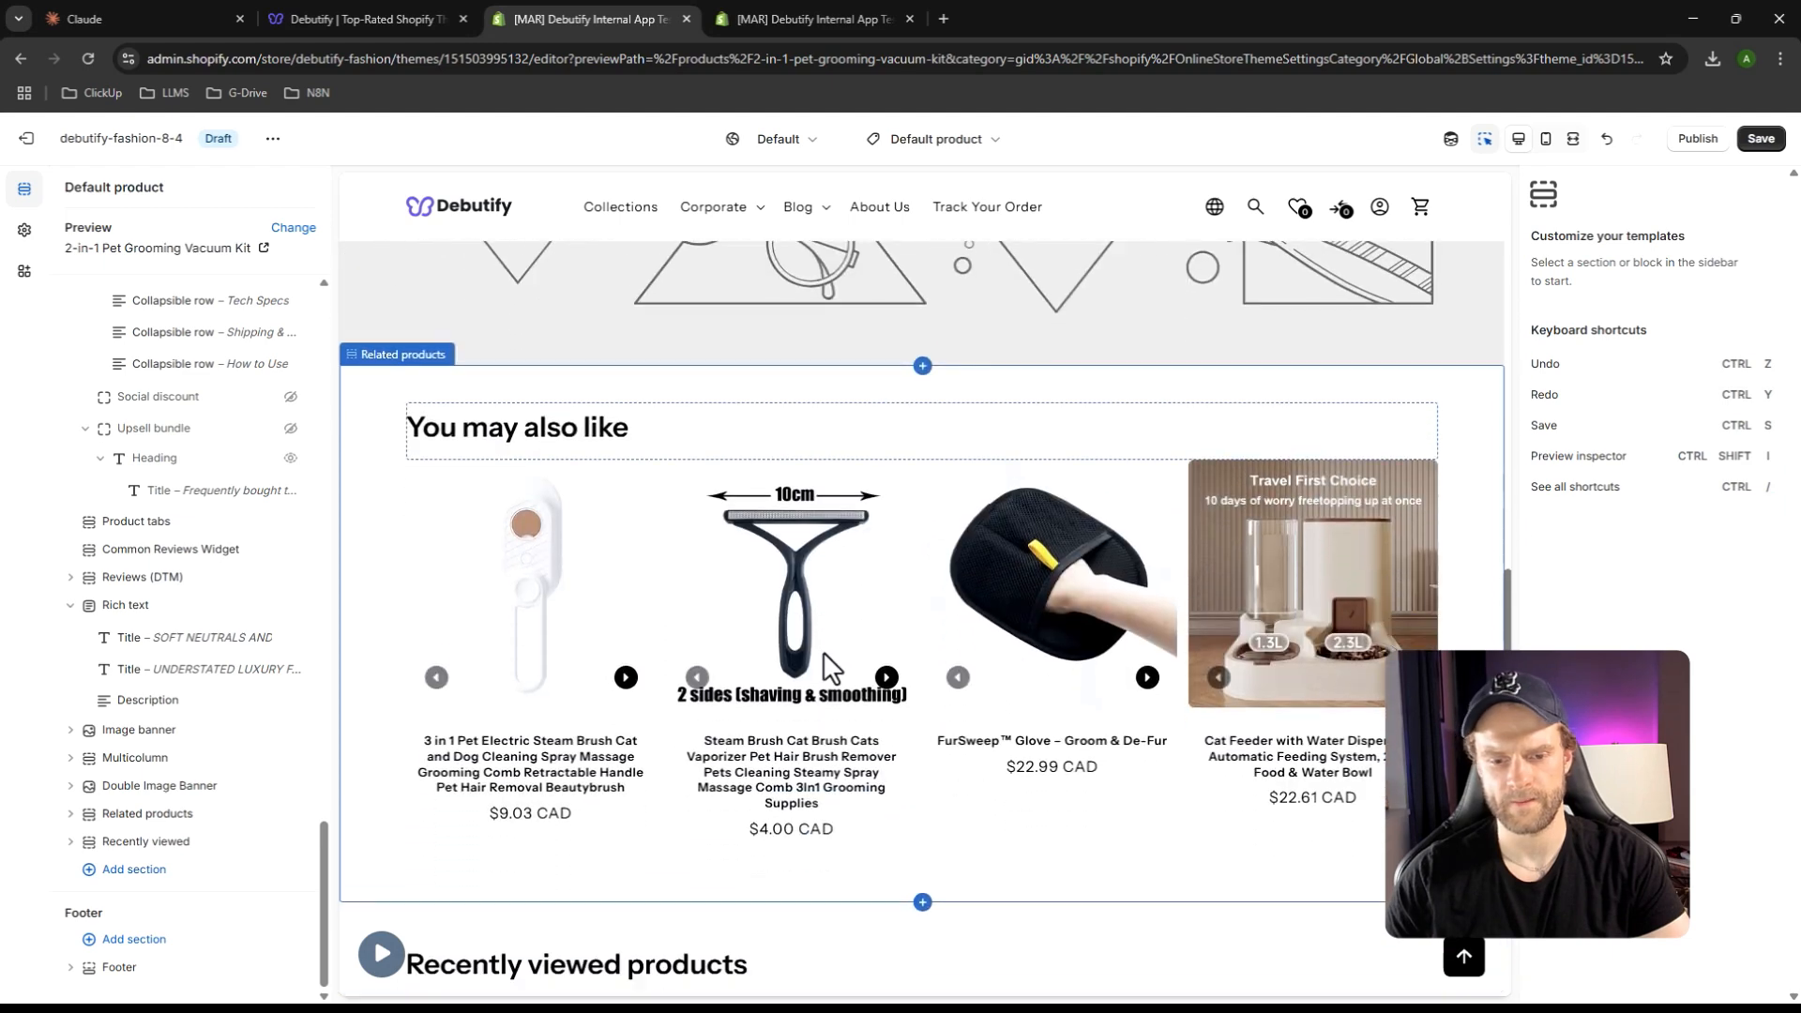
Delete the Recently viewed section from the product template
scroll(783, 624, down, 6)
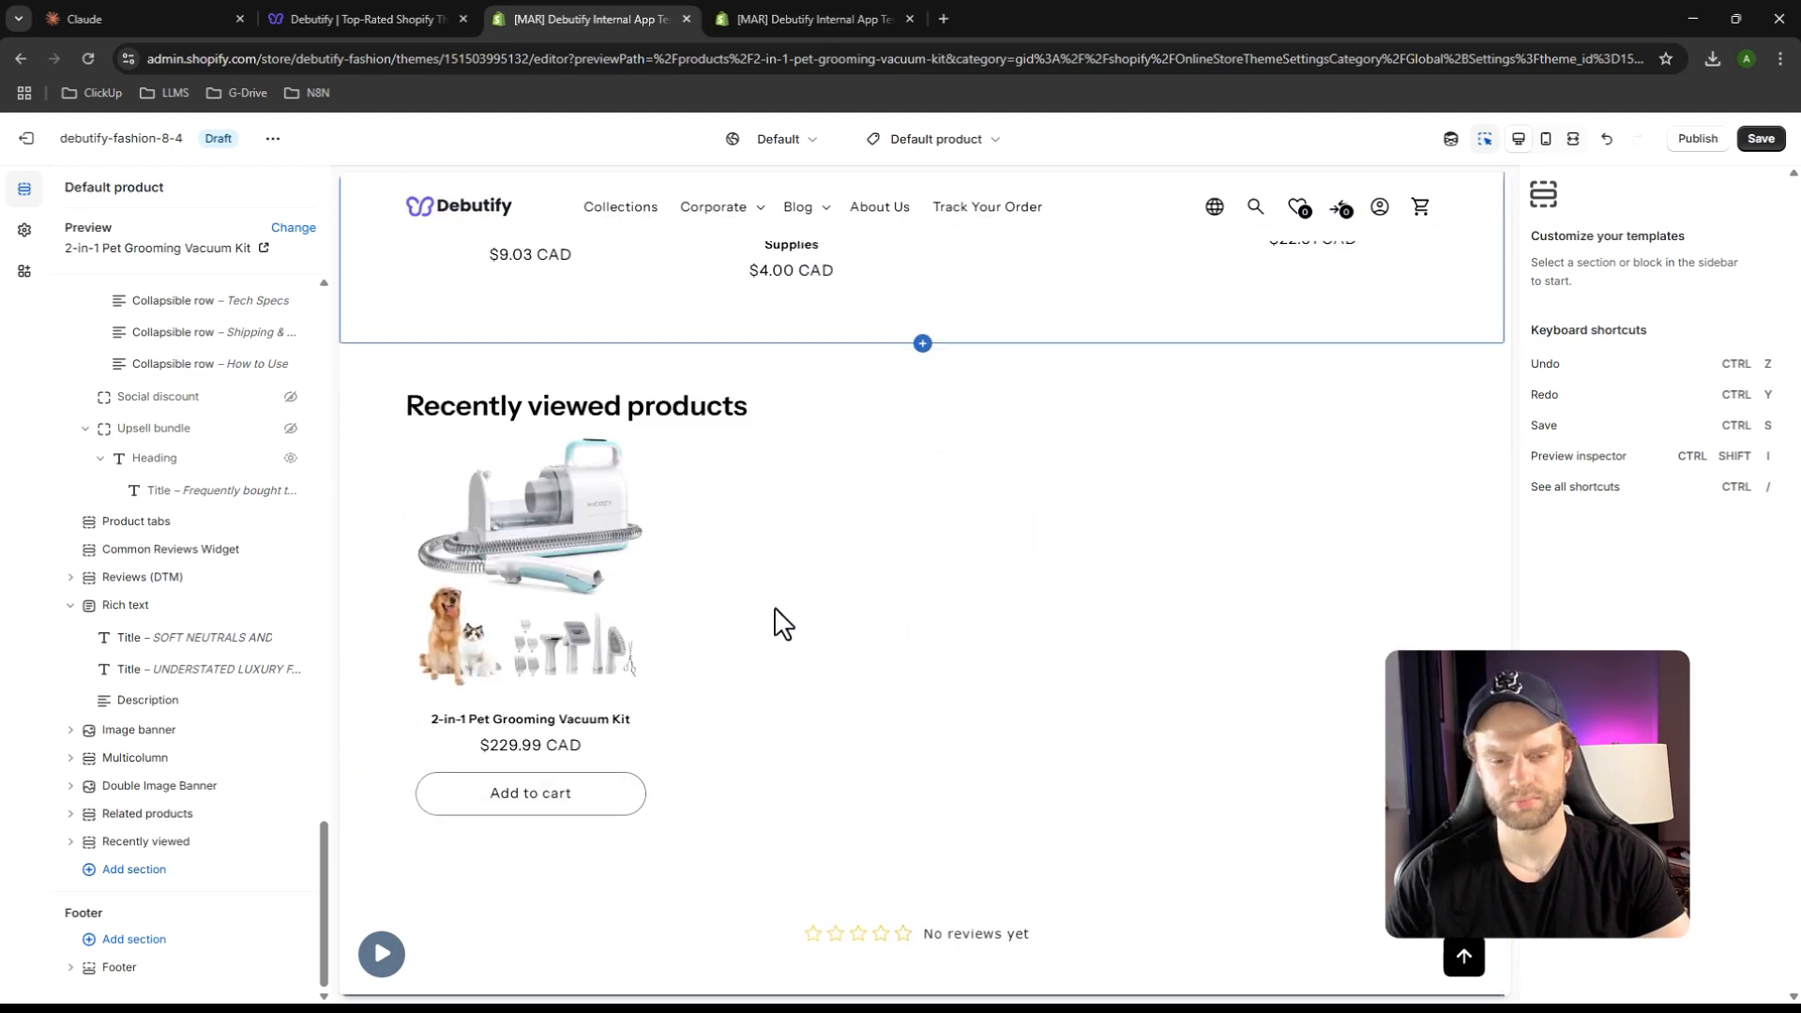
click(814, 627)
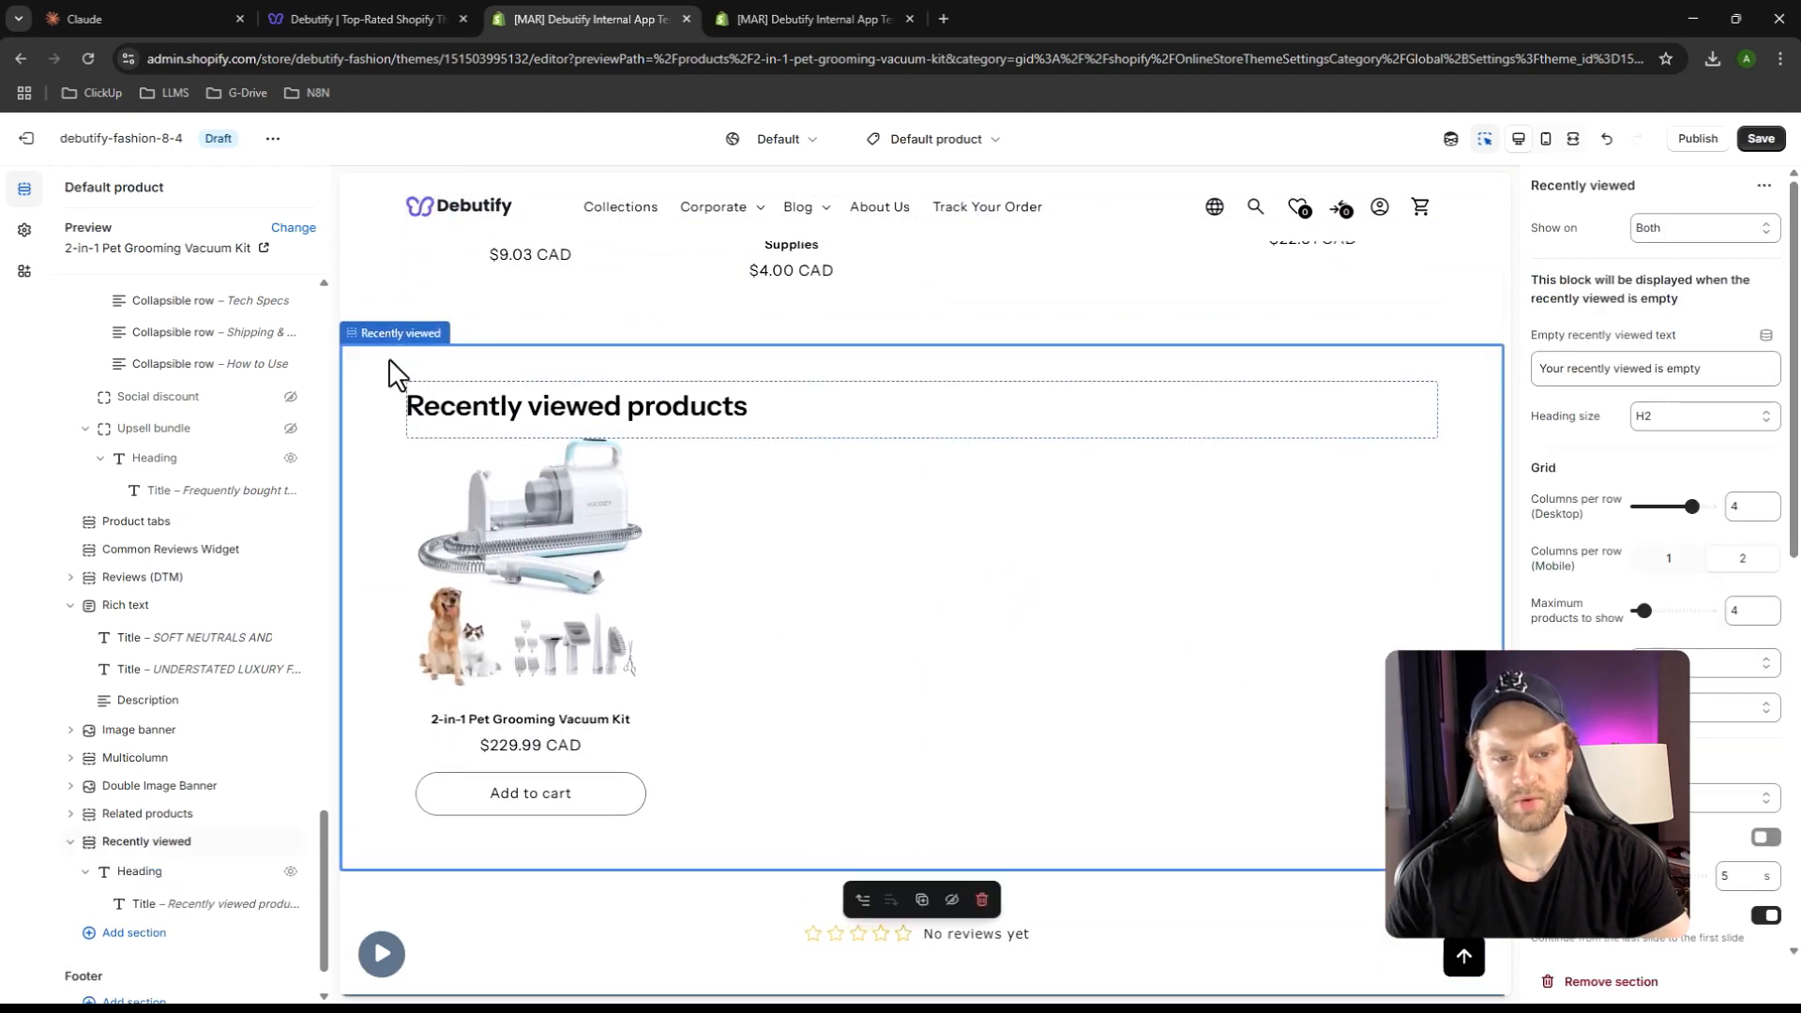
click(265, 841)
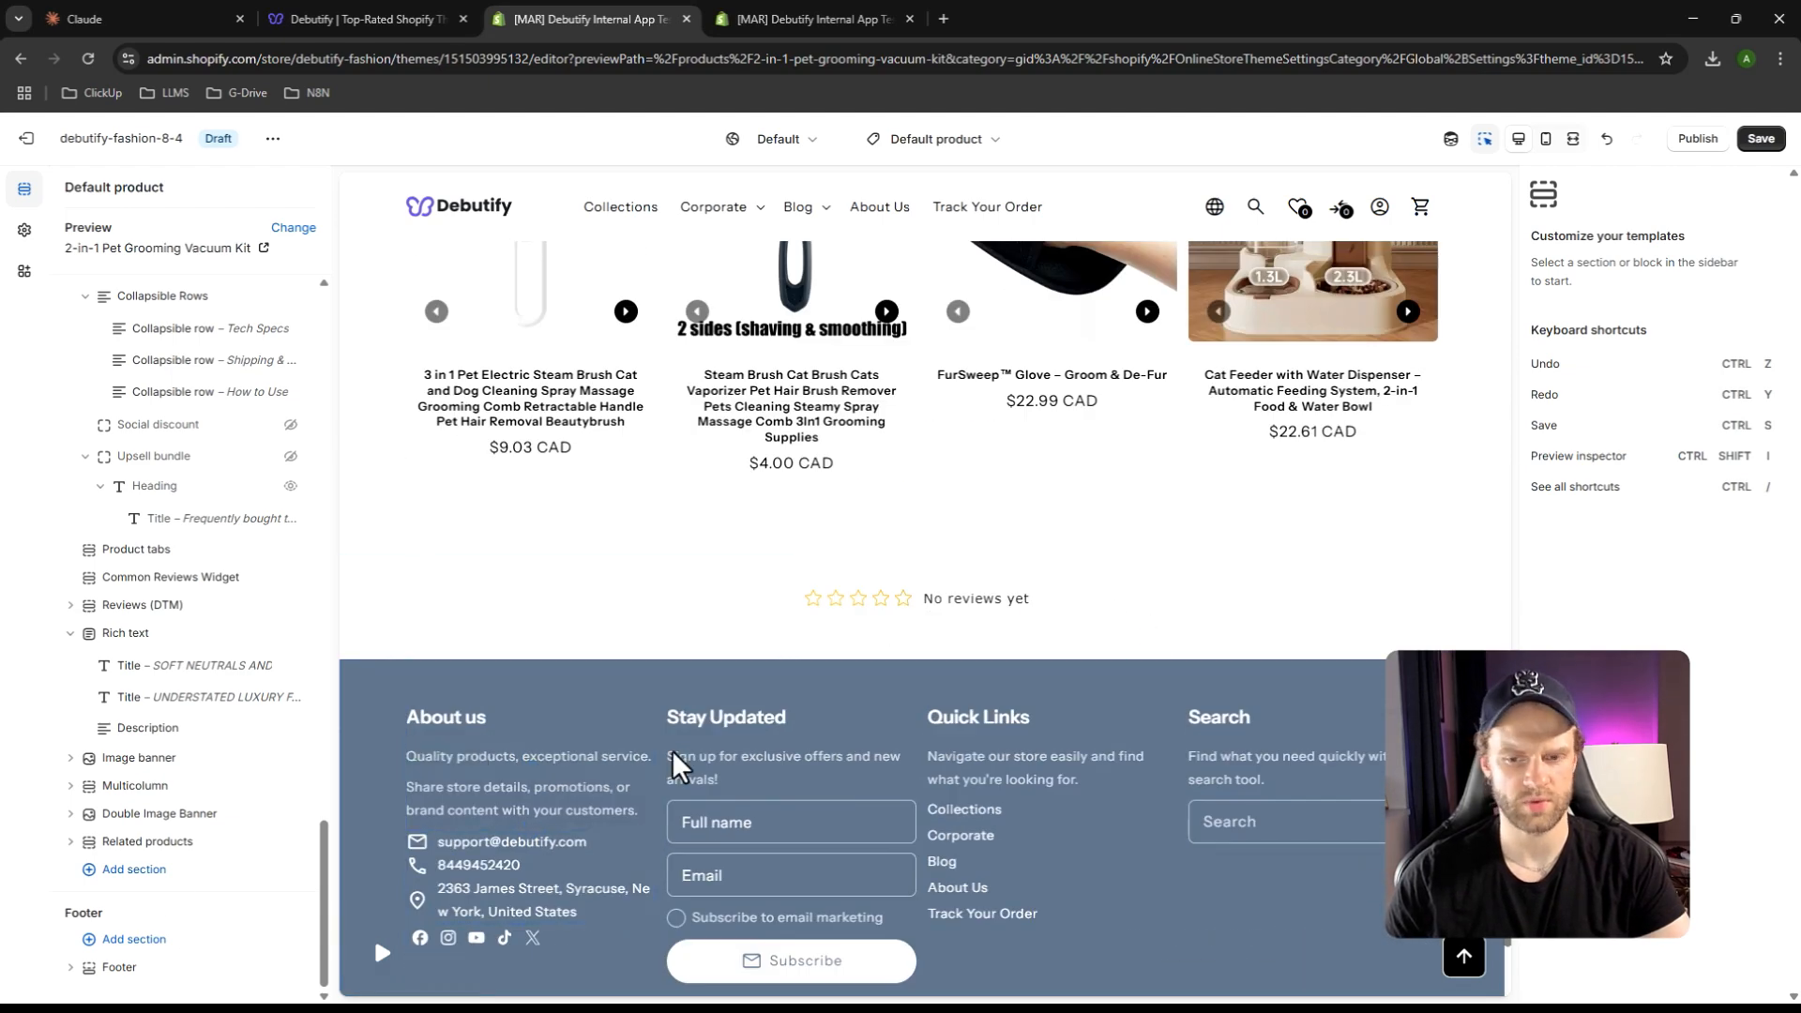
Delete the Double Image Banner and Multicolumn sections from the product template
scroll(848, 655, up, 1)
scroll(948, 600, down, 2)
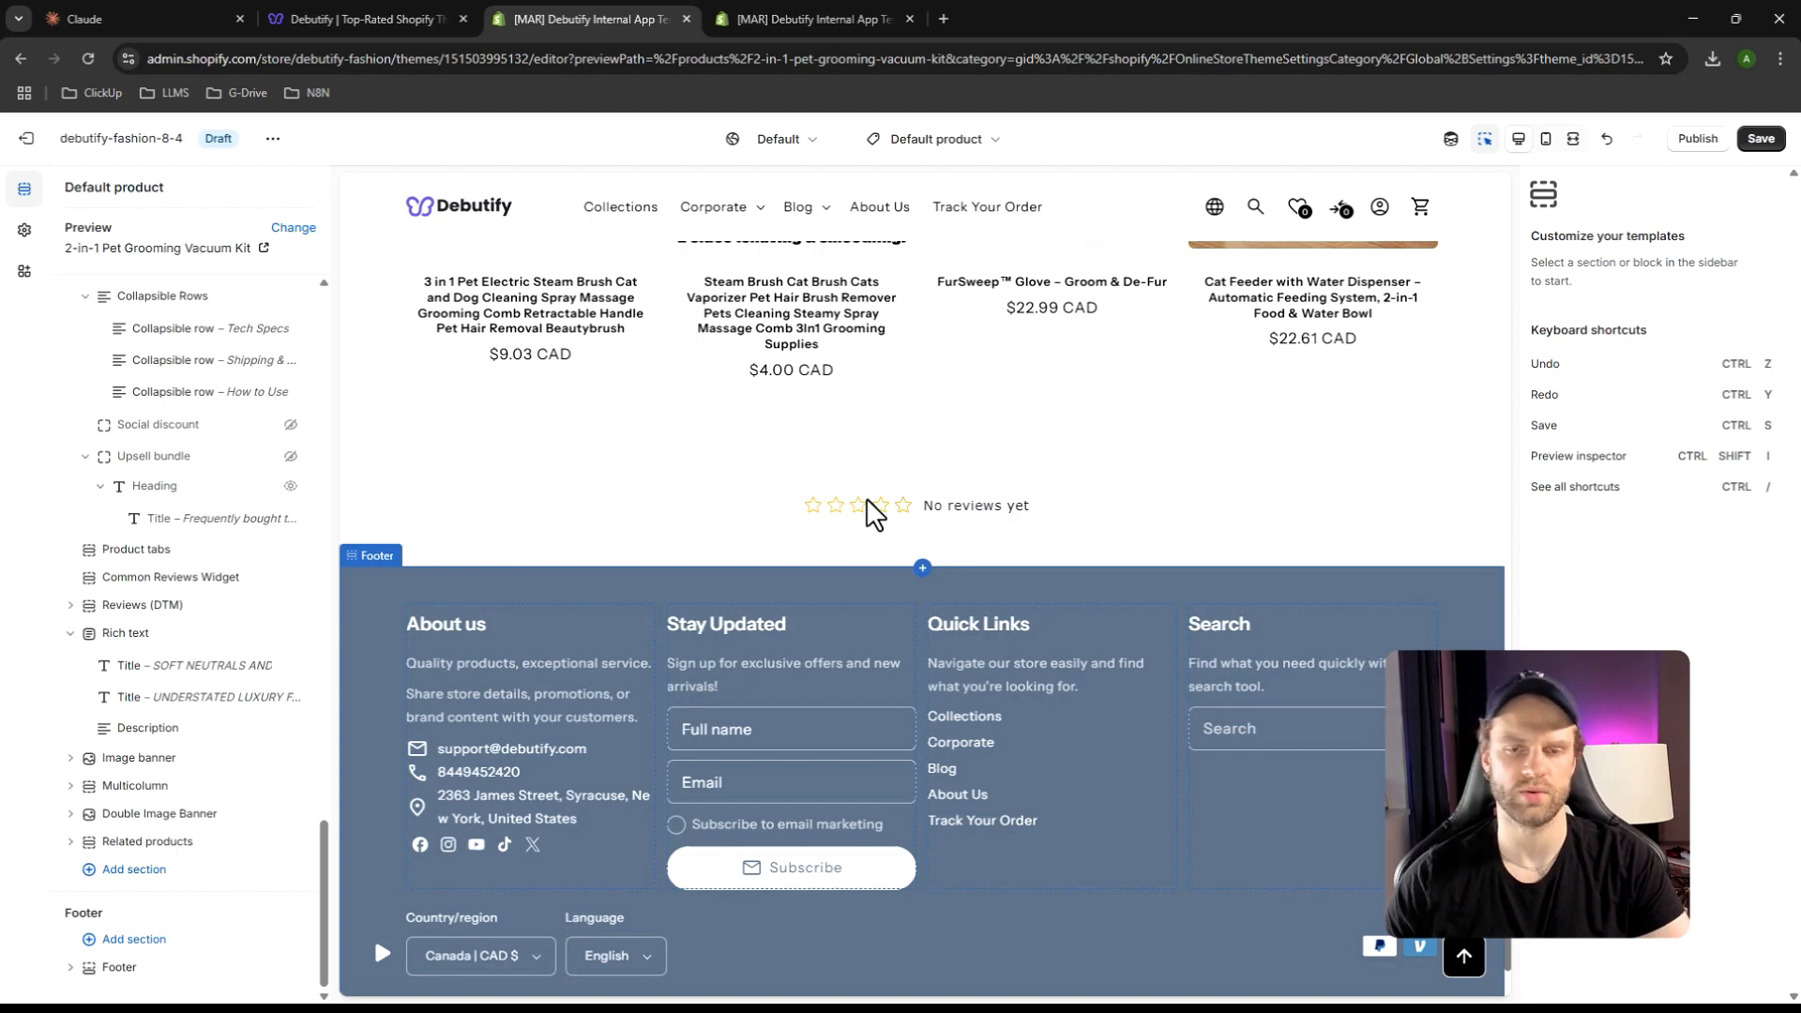
scroll(844, 553, up, 6)
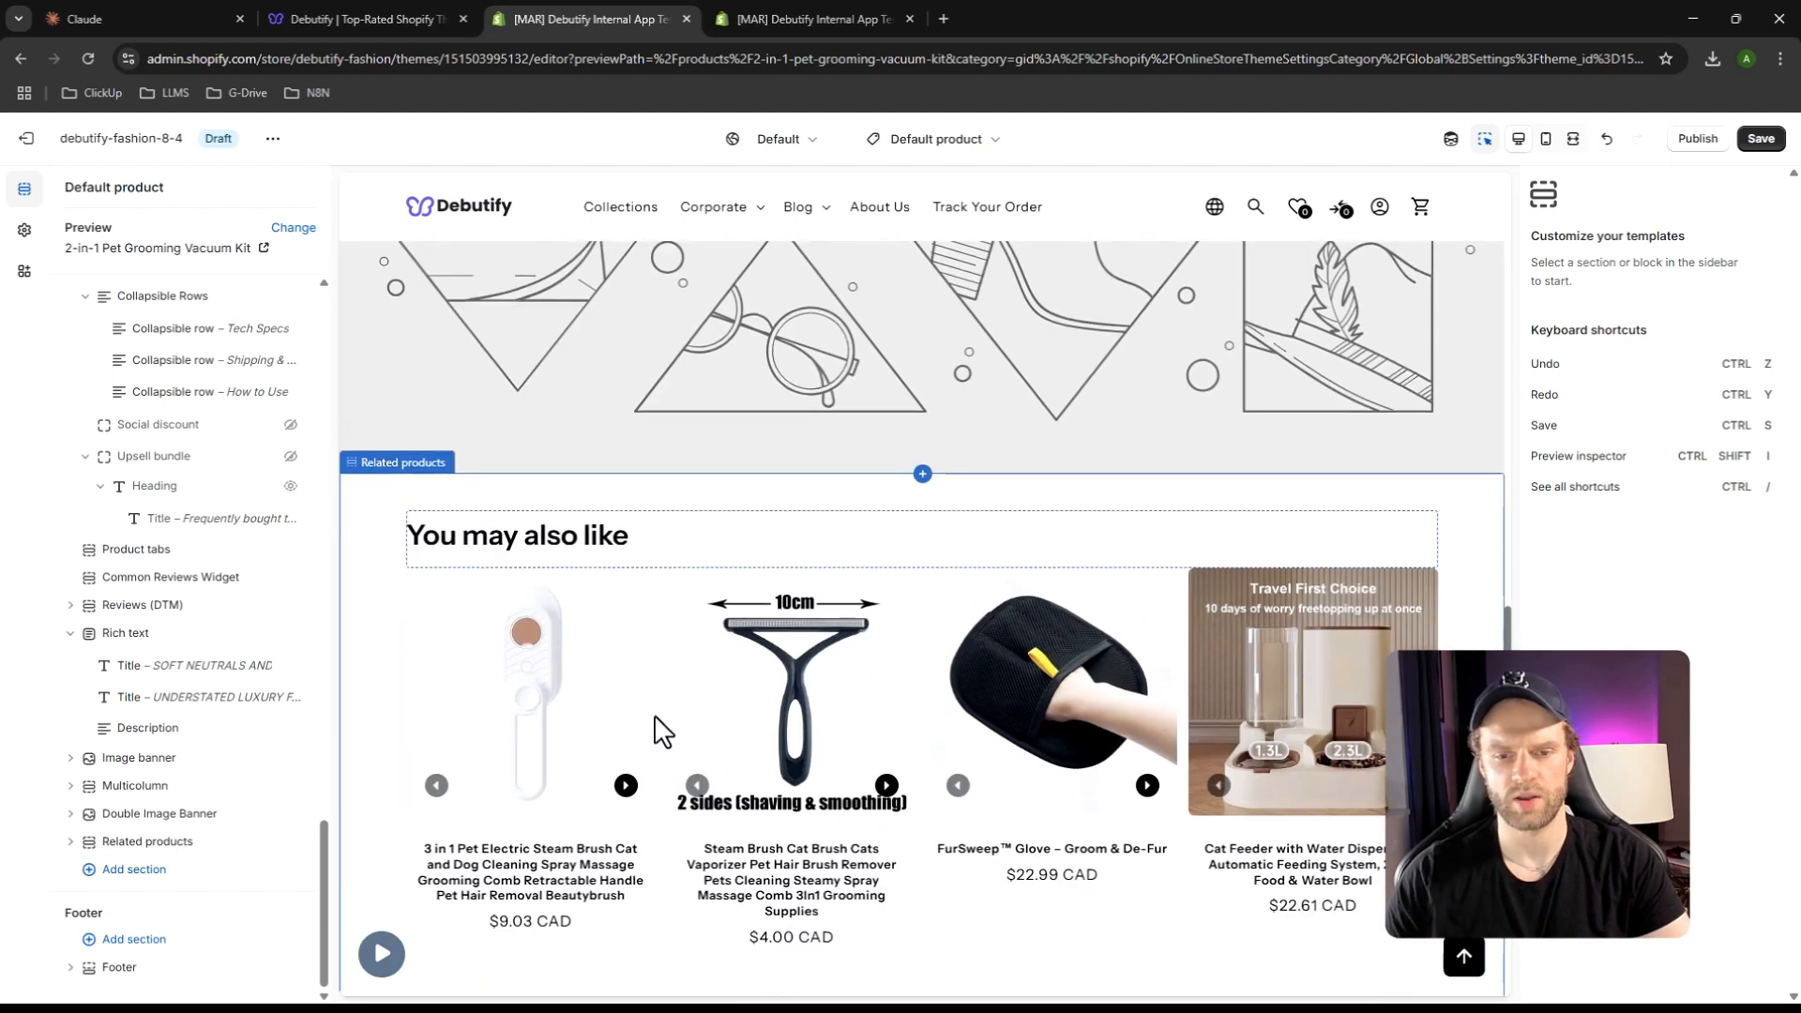
scroll(559, 568, up, 6)
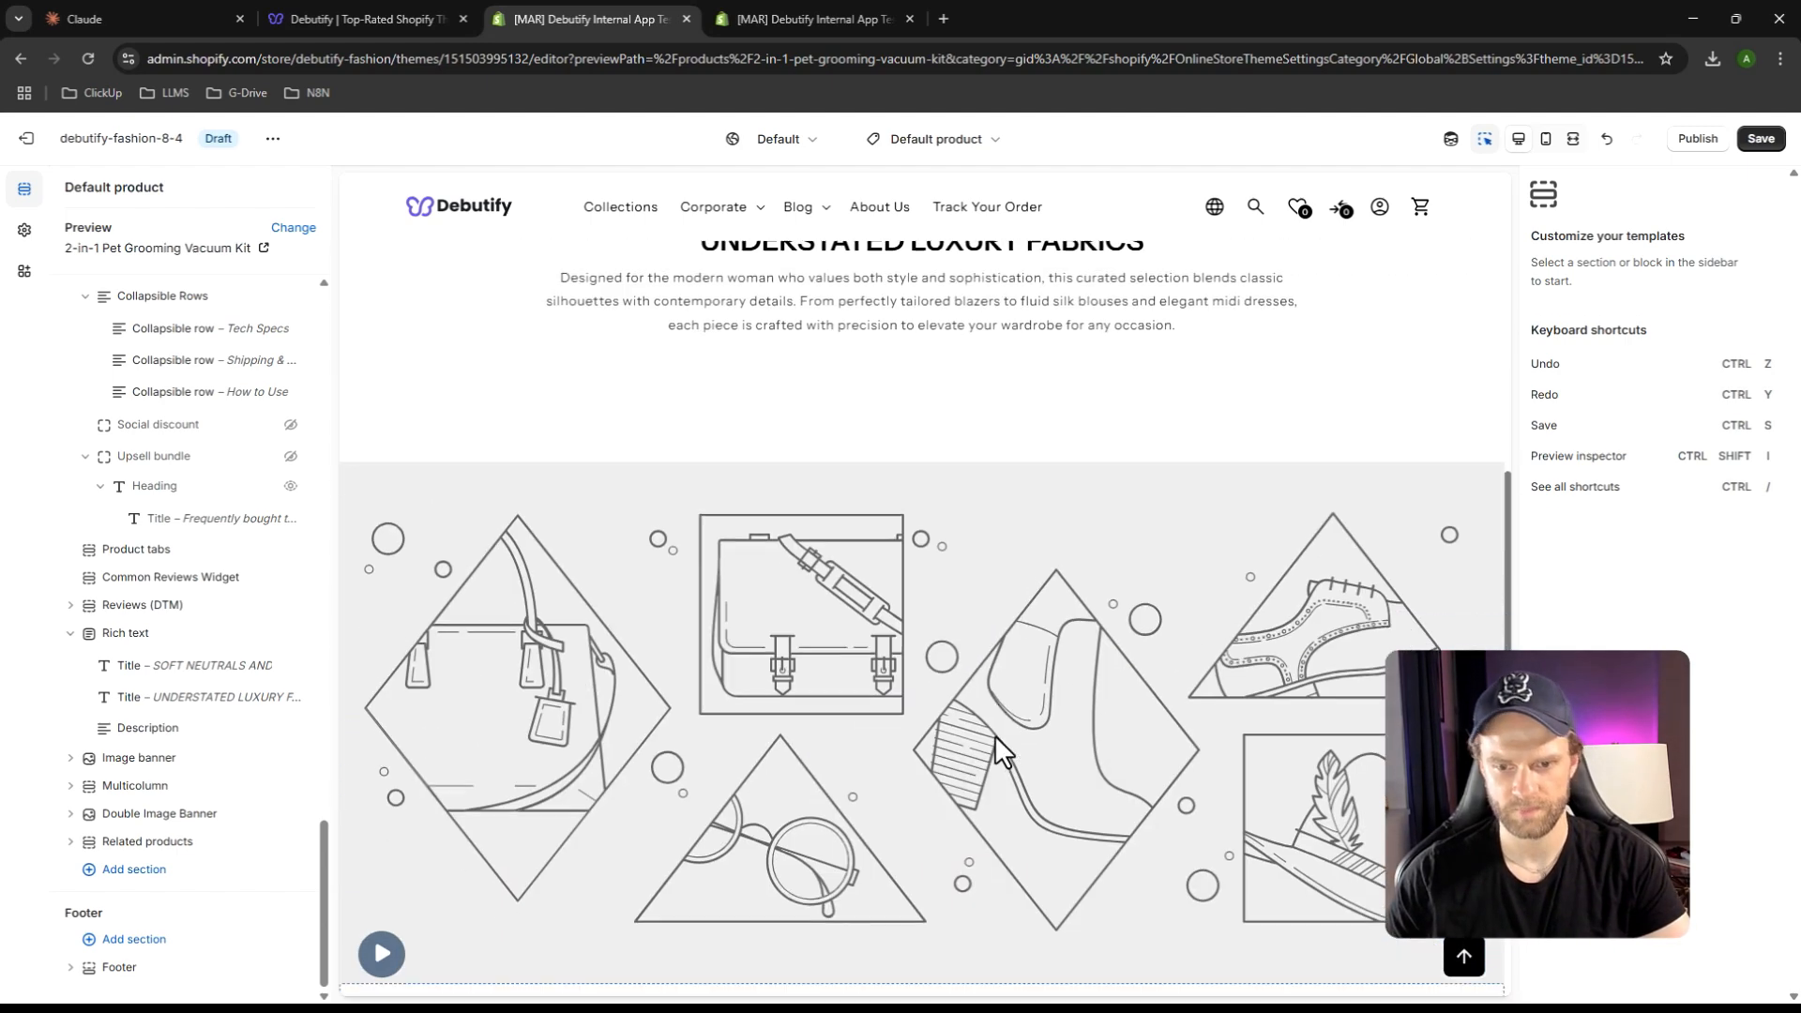
click(784, 555)
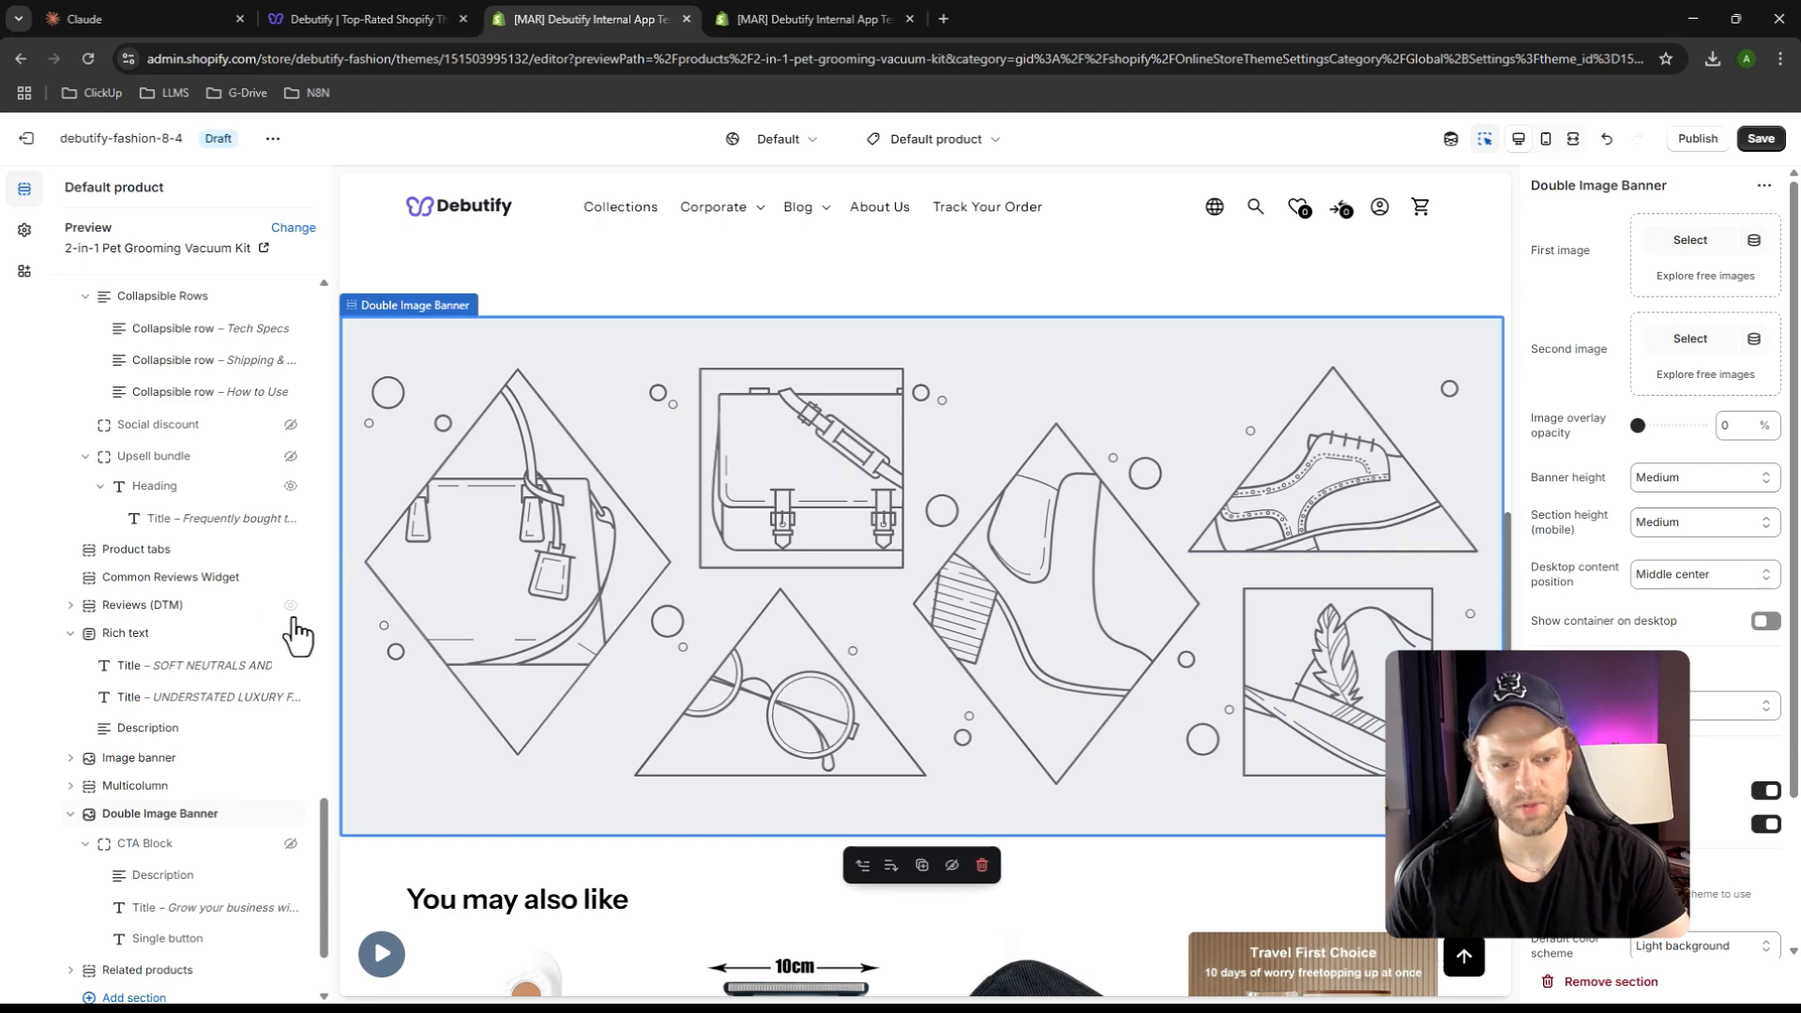
click(265, 813)
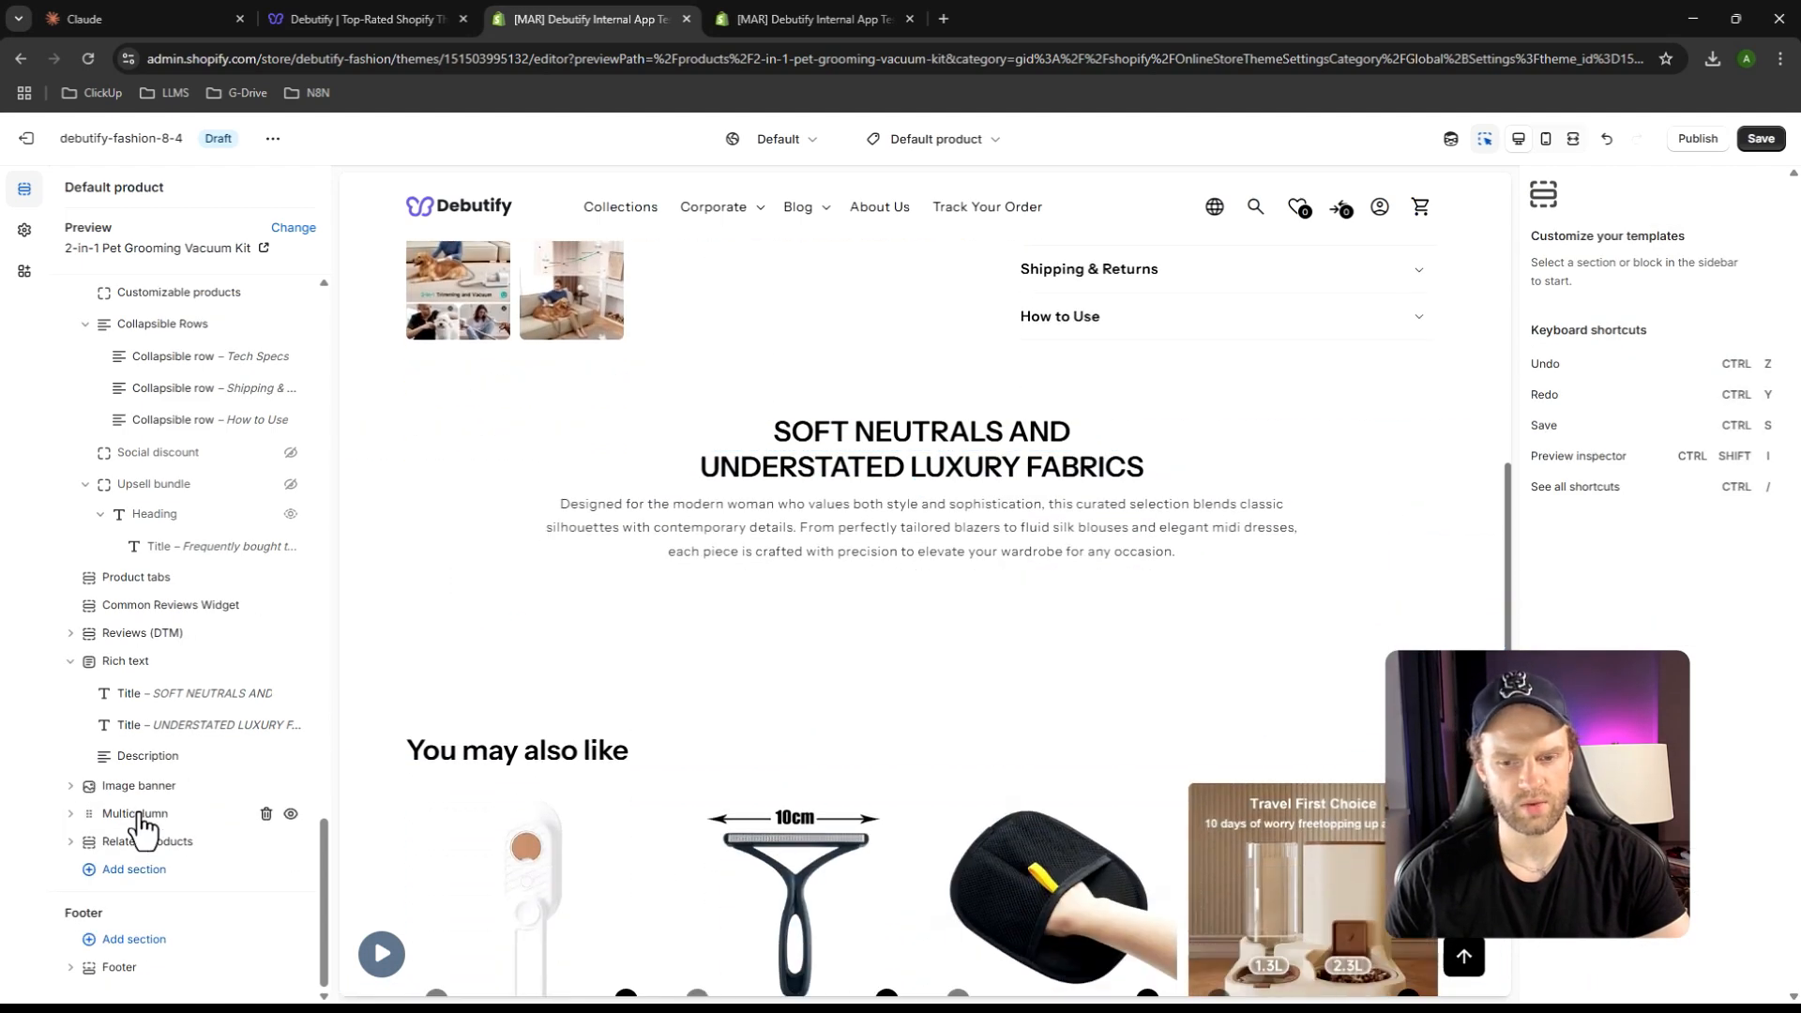
click(138, 814)
click(266, 814)
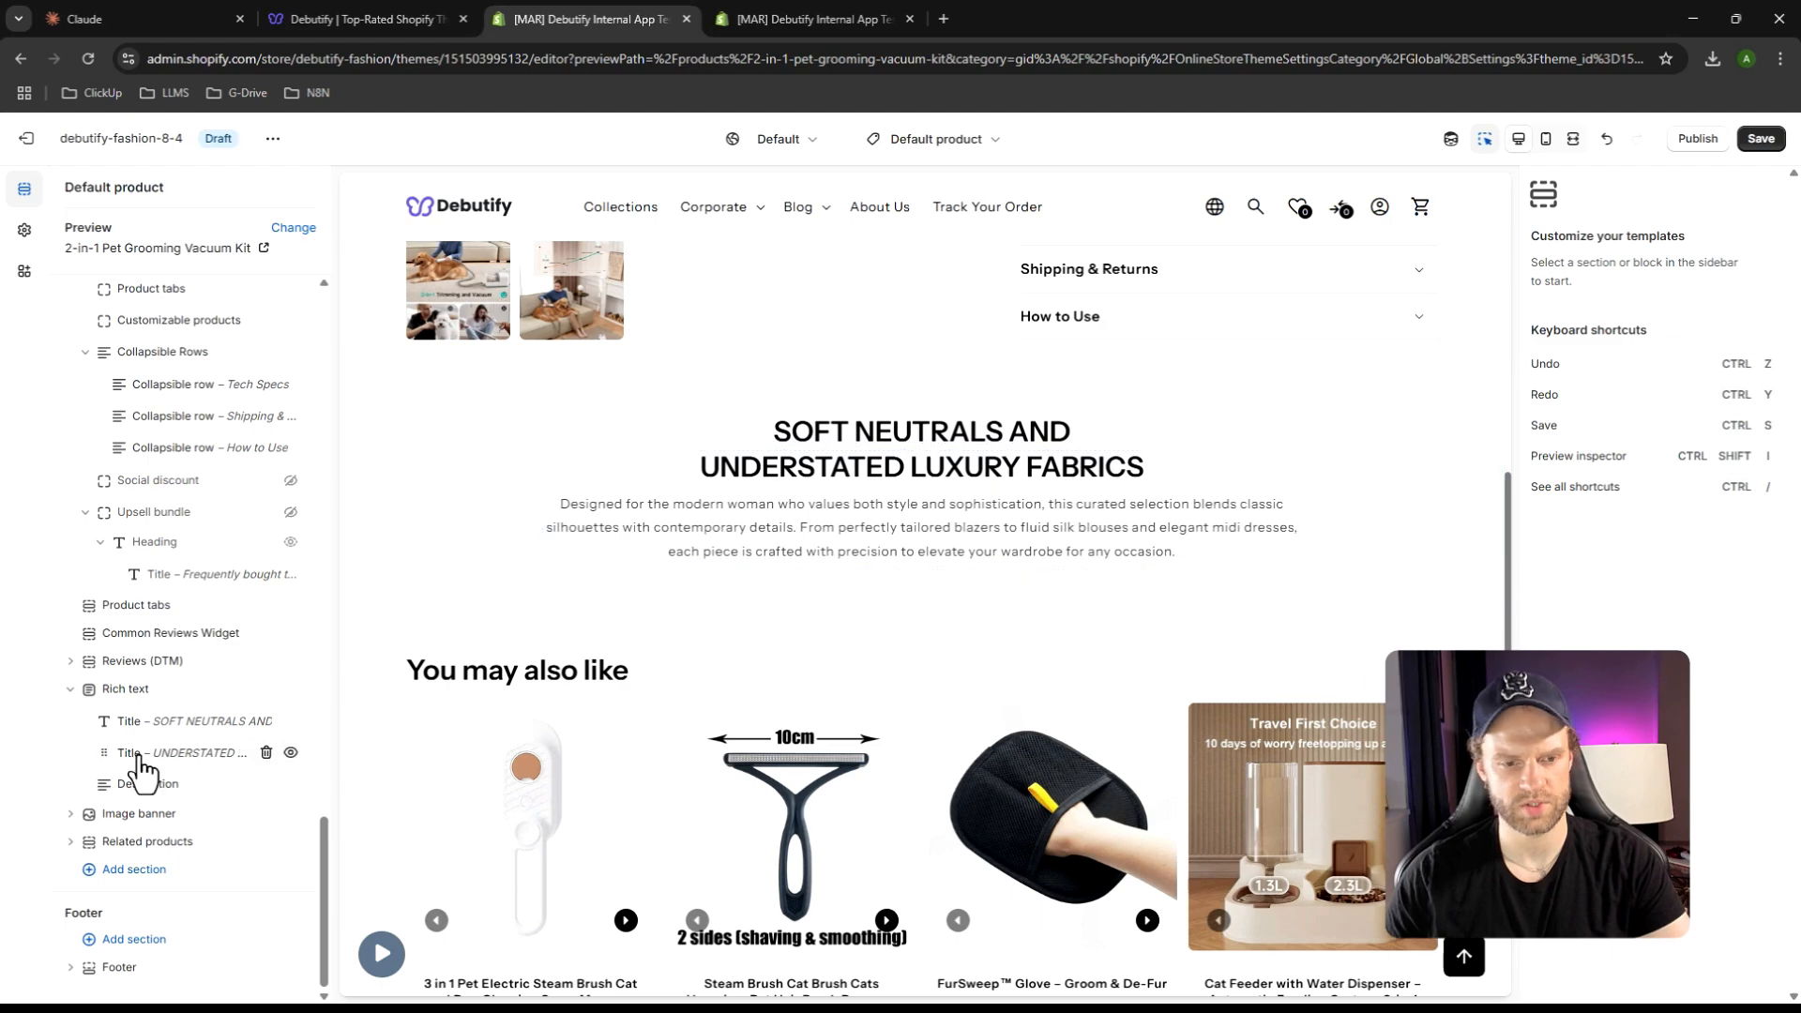
Add an Image with Text section directly below the Rich text section
click(150, 693)
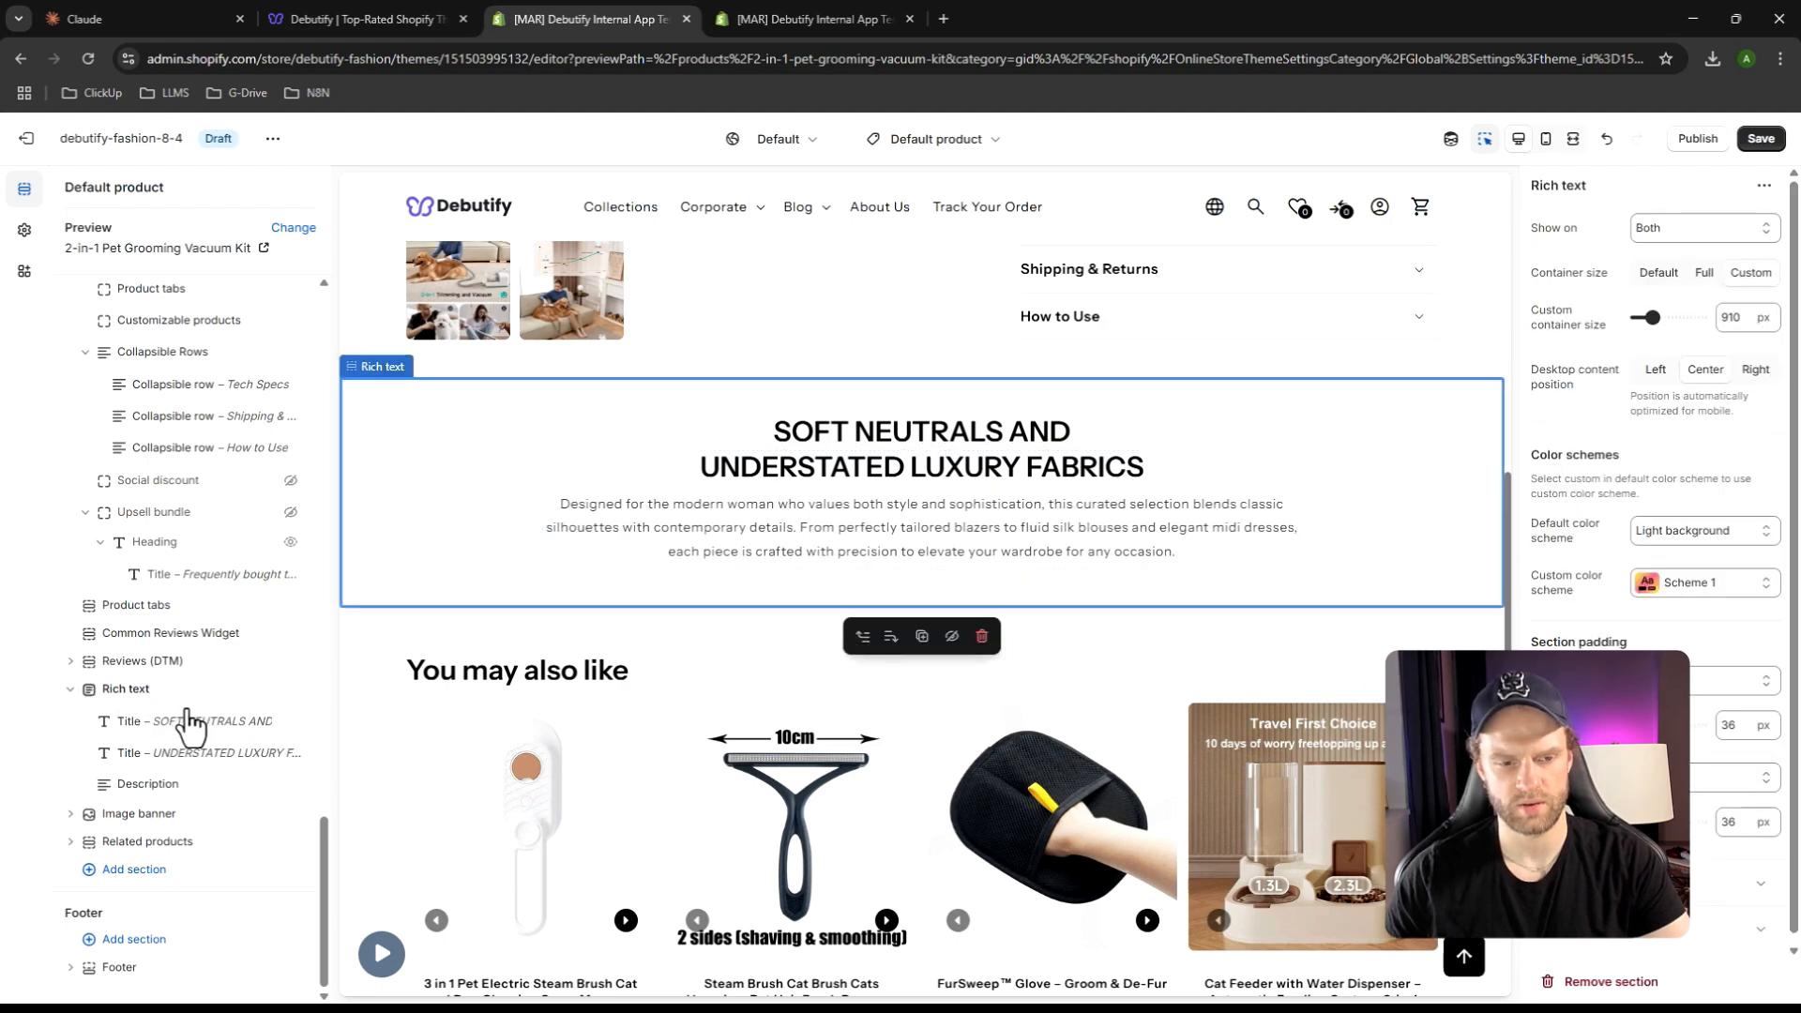
click(71, 690)
click(183, 799)
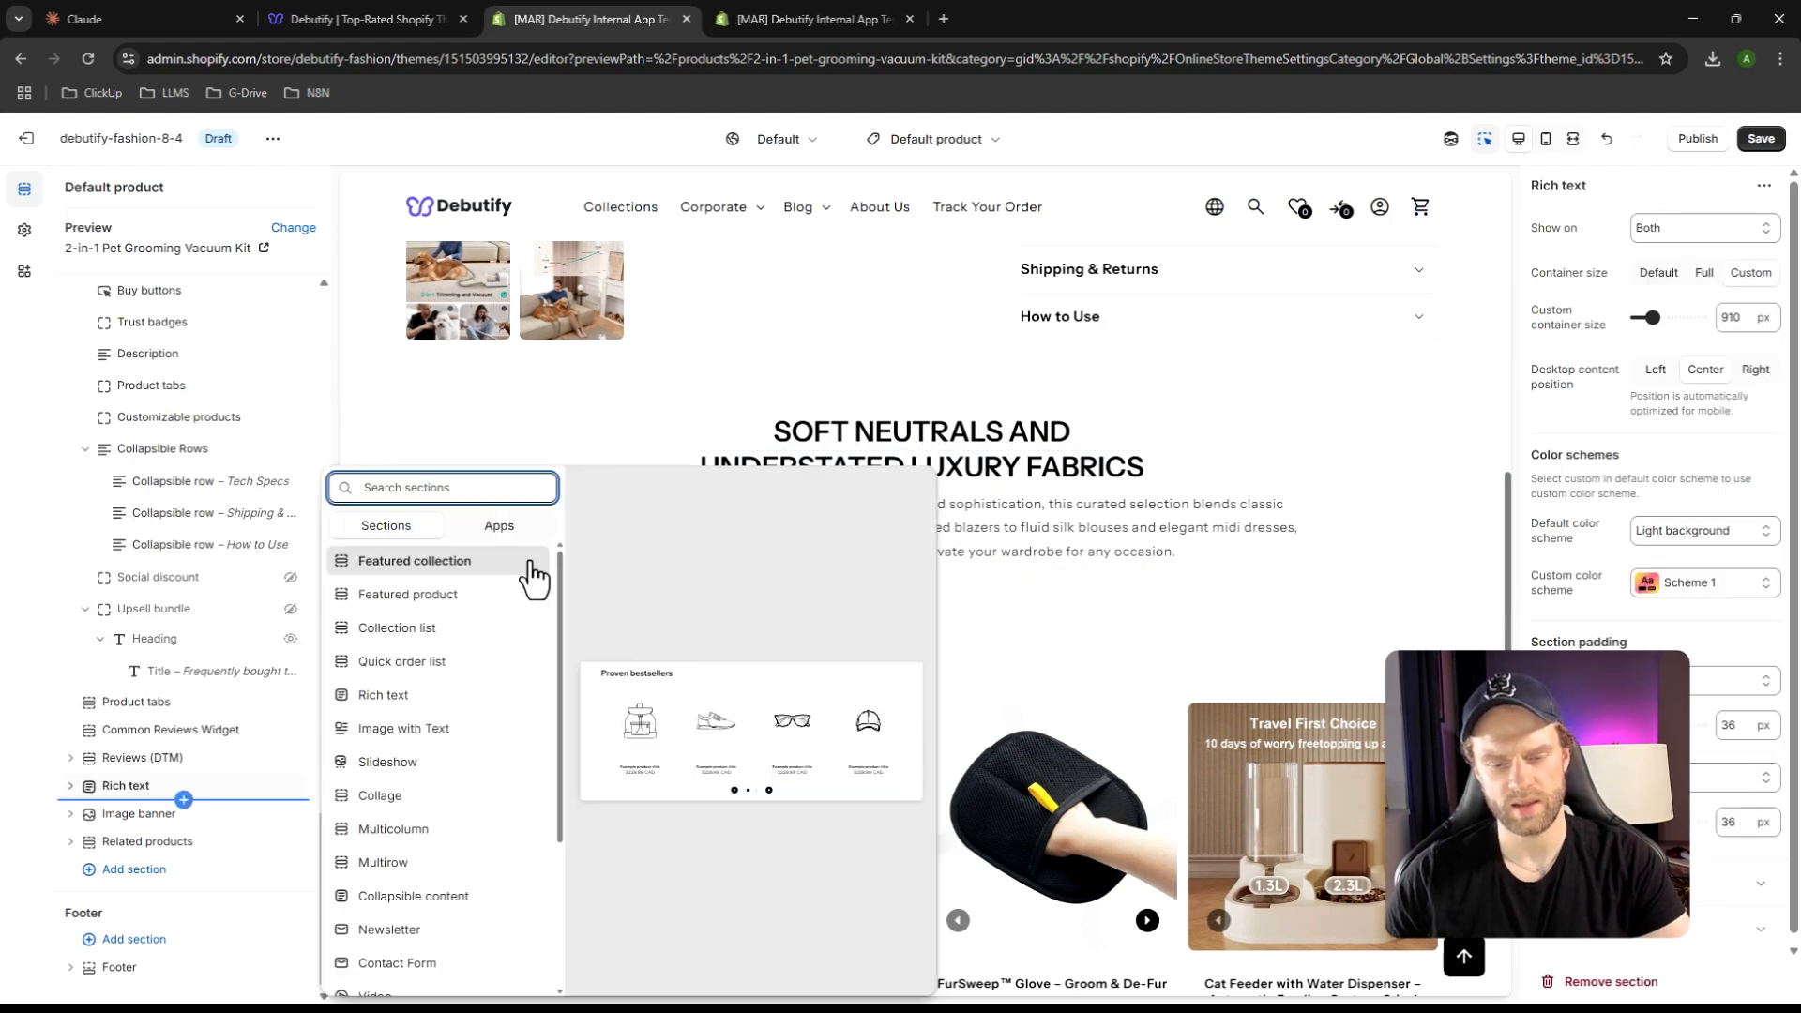
text(image)
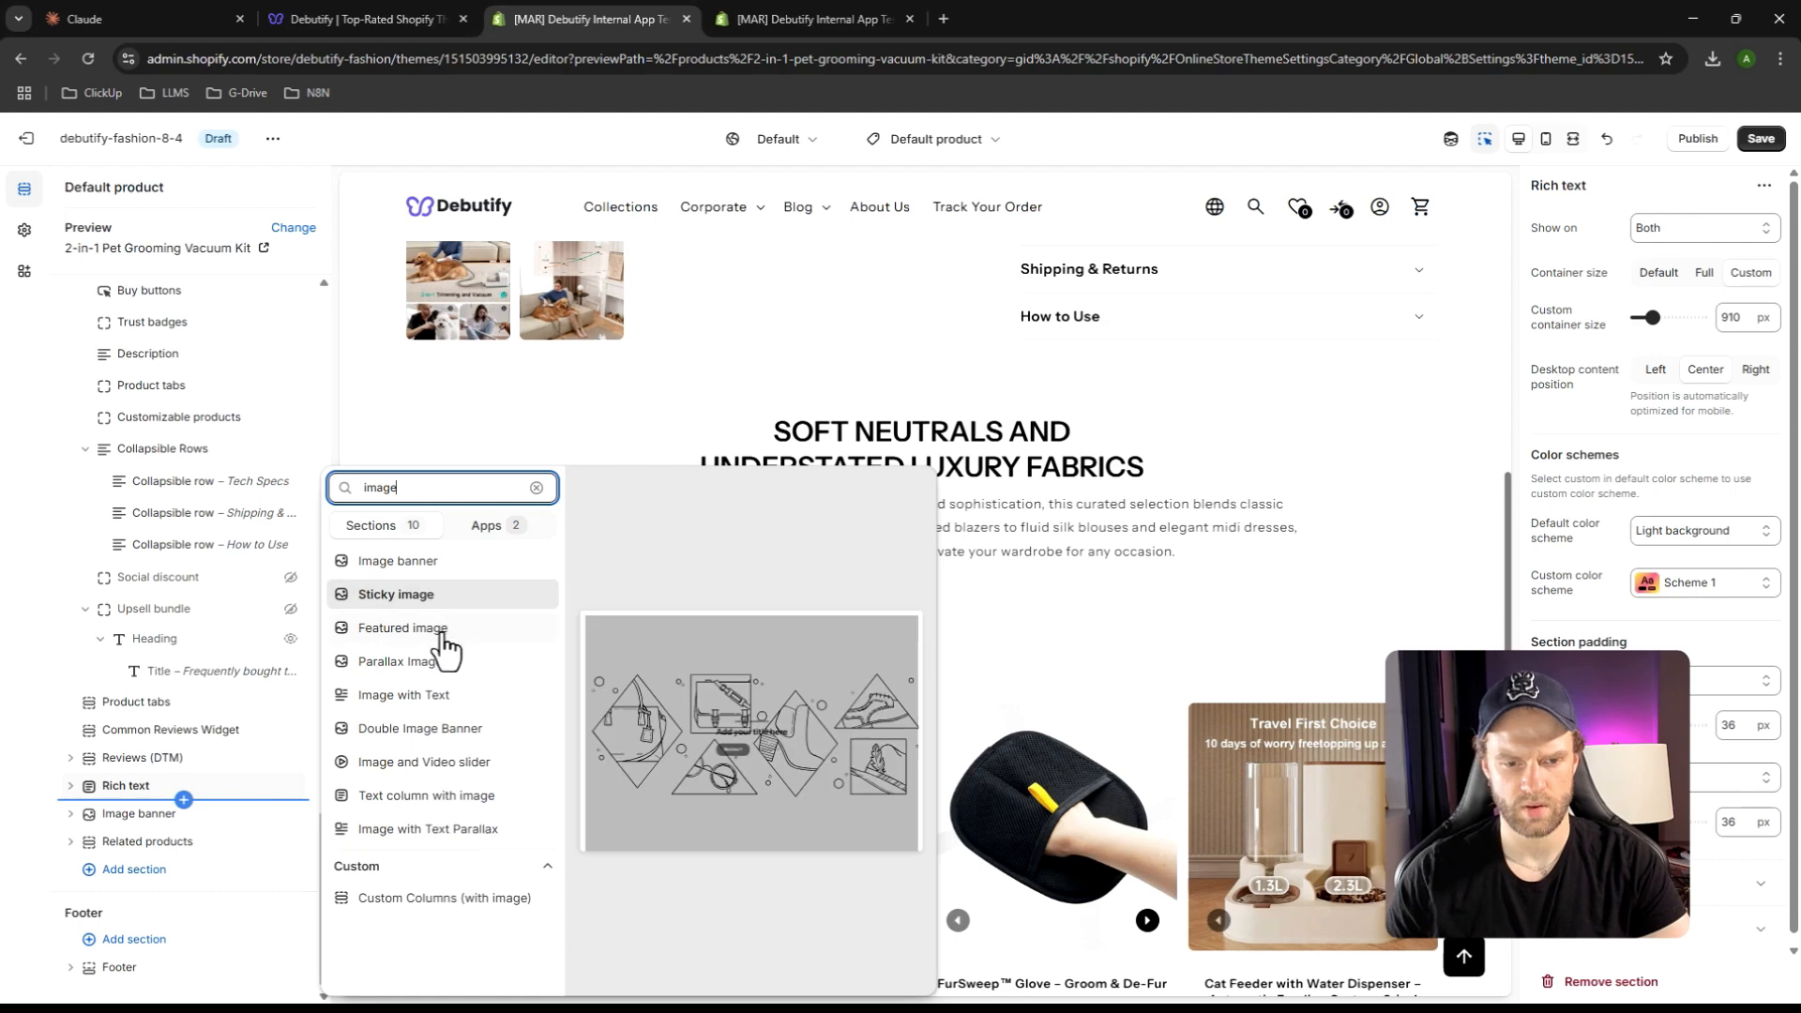
click(456, 696)
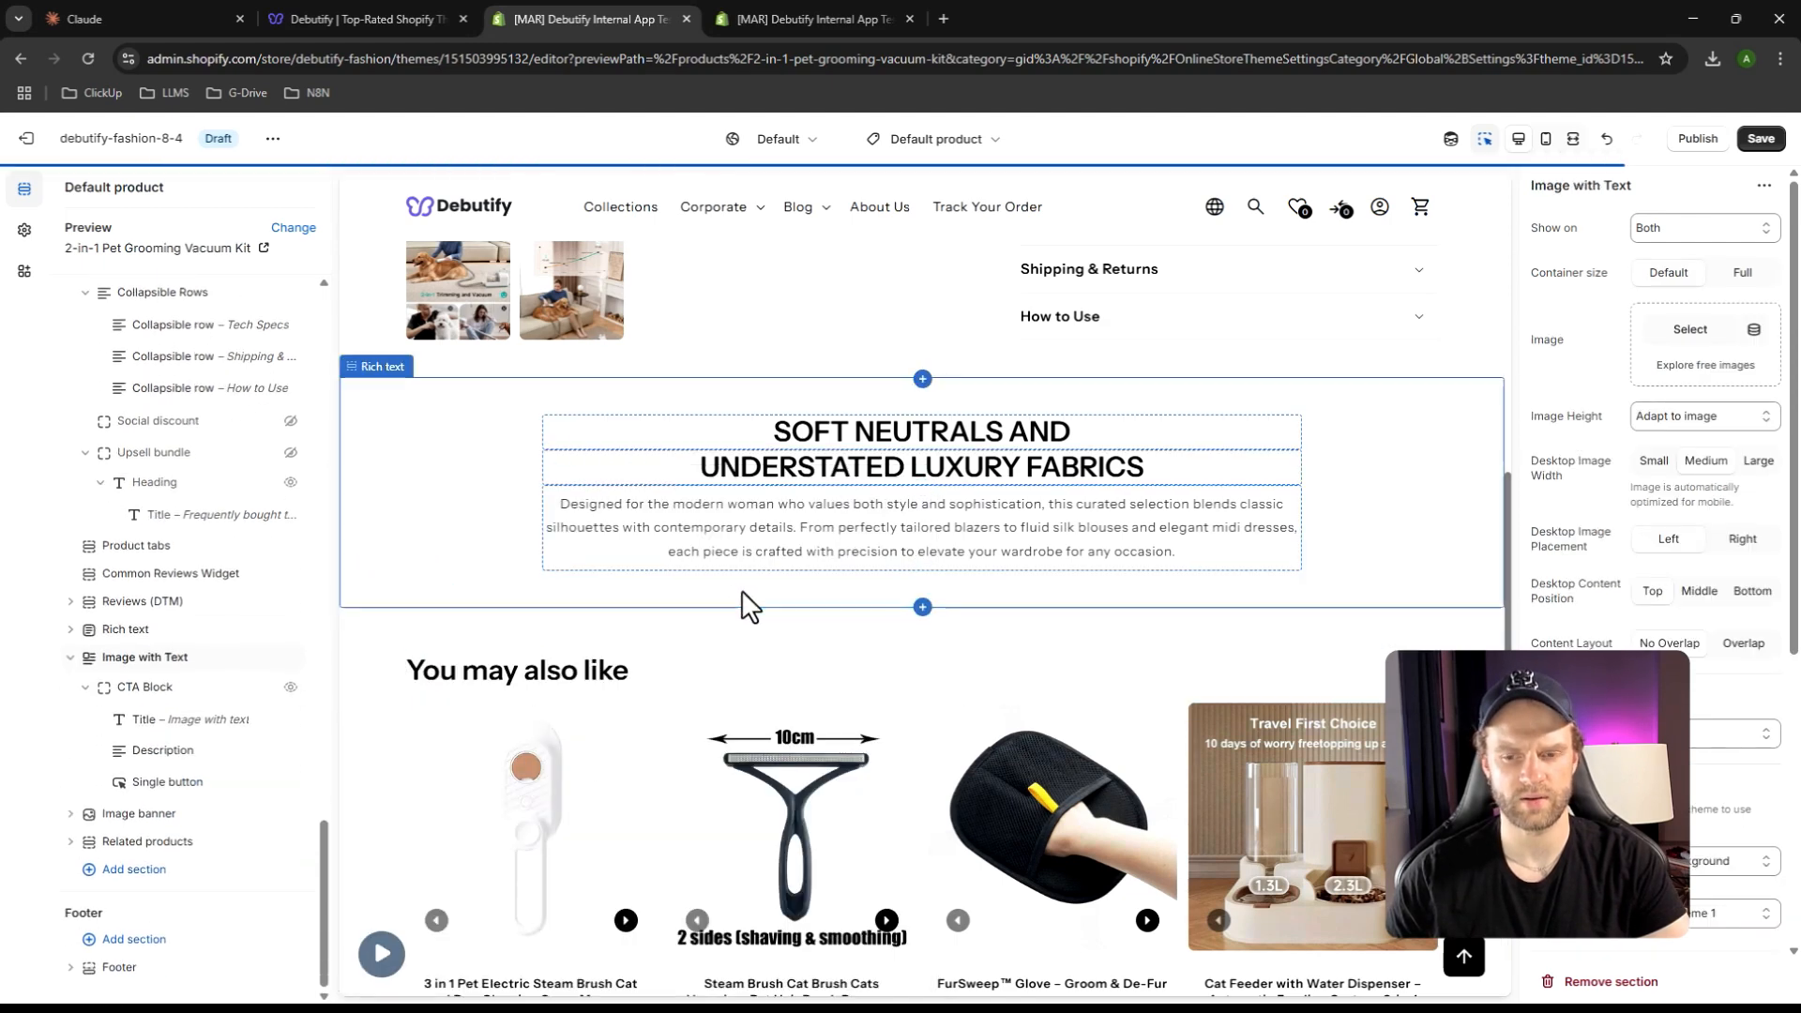
Add a second Image with Text section below the first and set its desktop image placement to Right
click(71, 659)
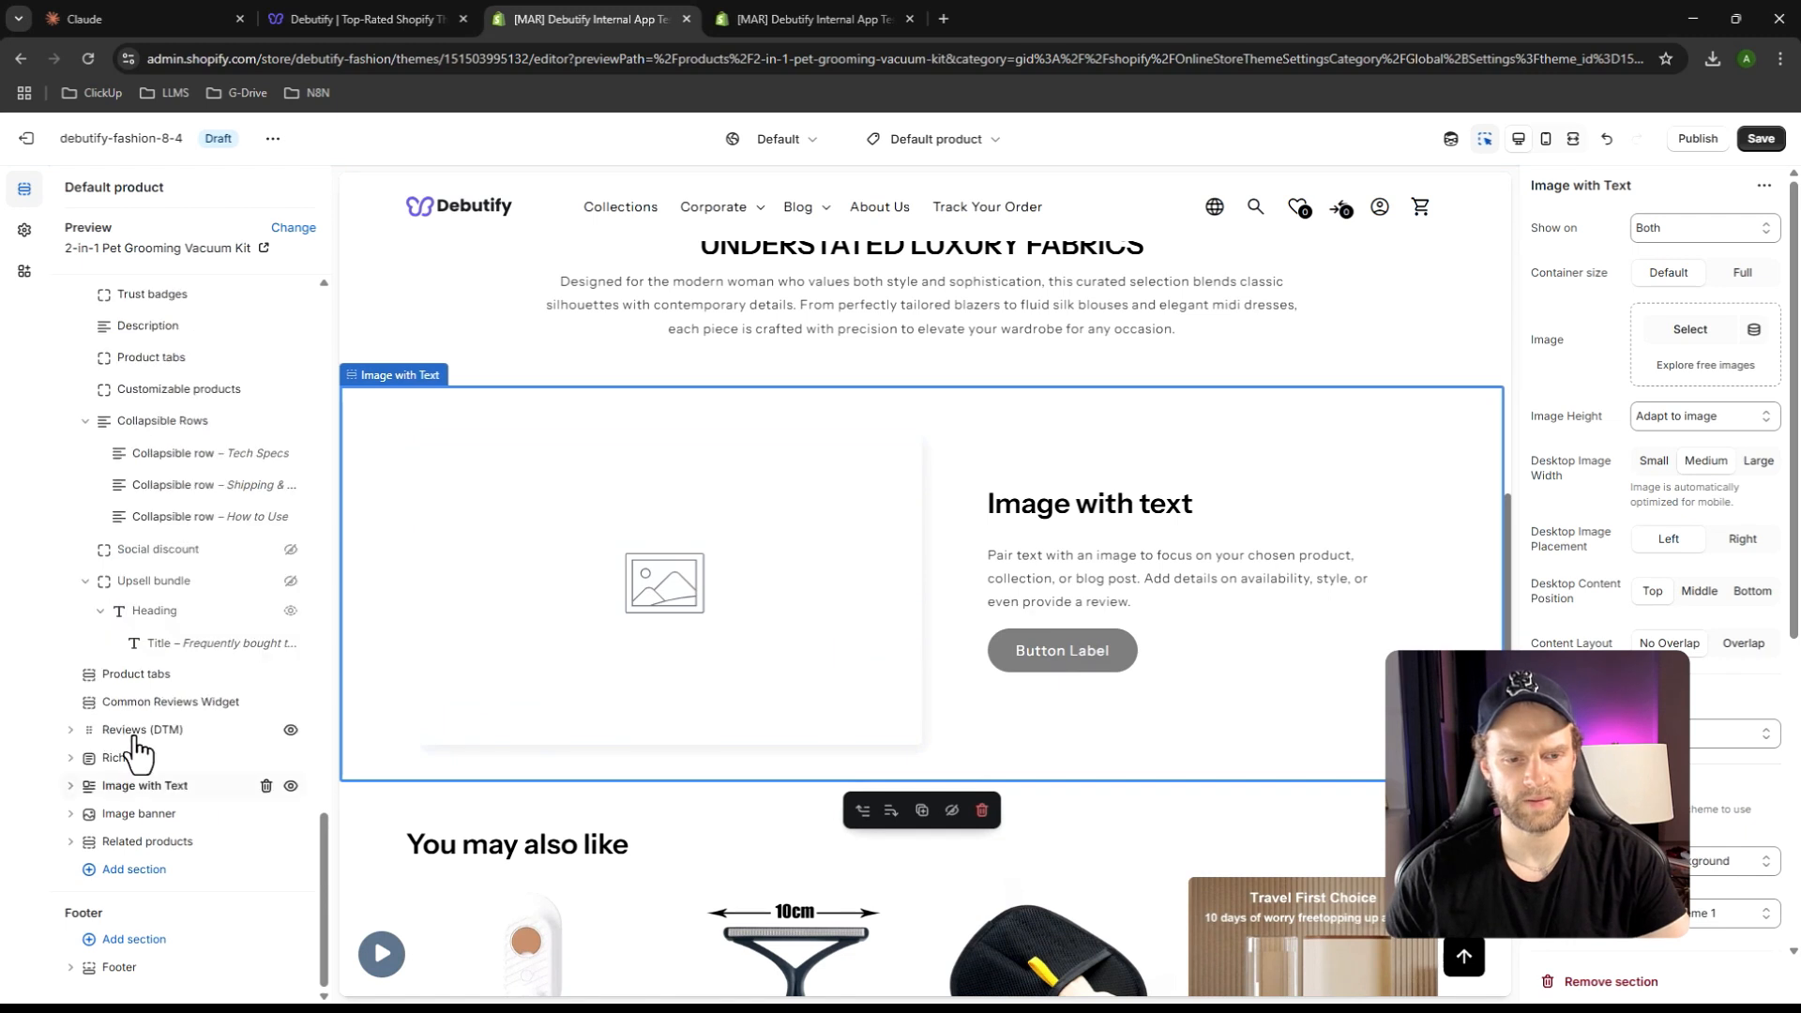
click(185, 800)
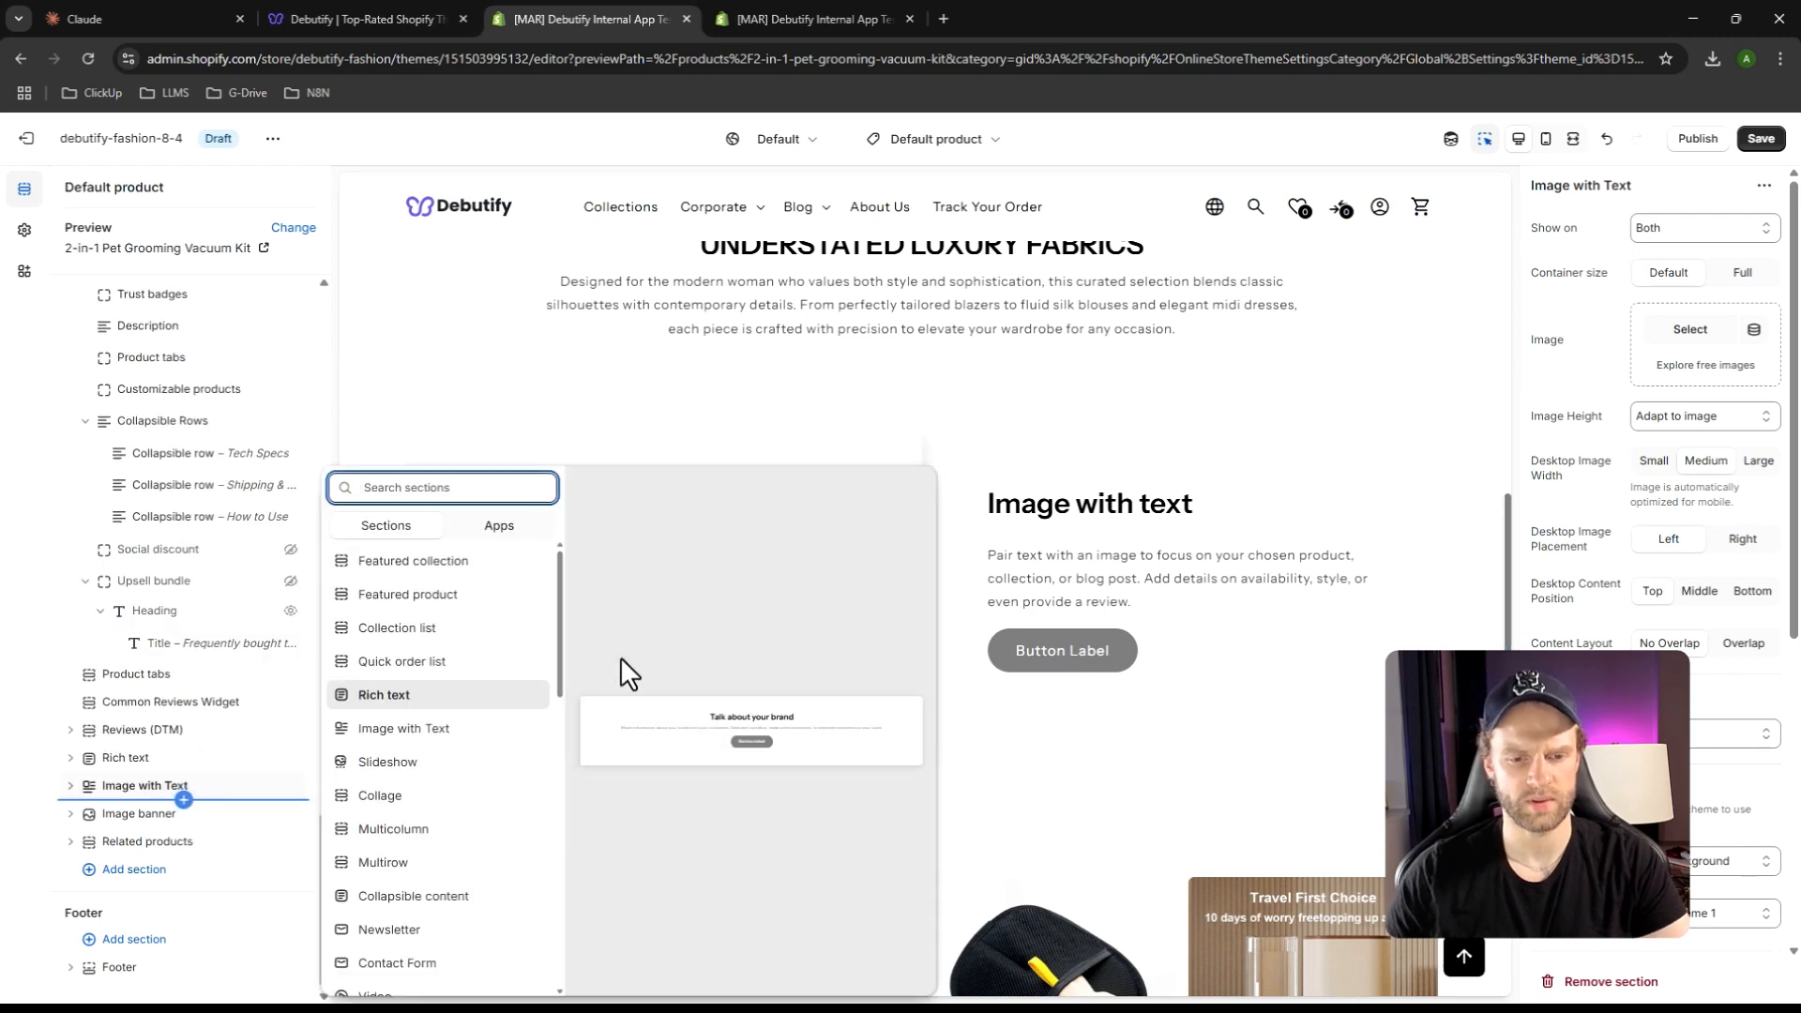
click(405, 731)
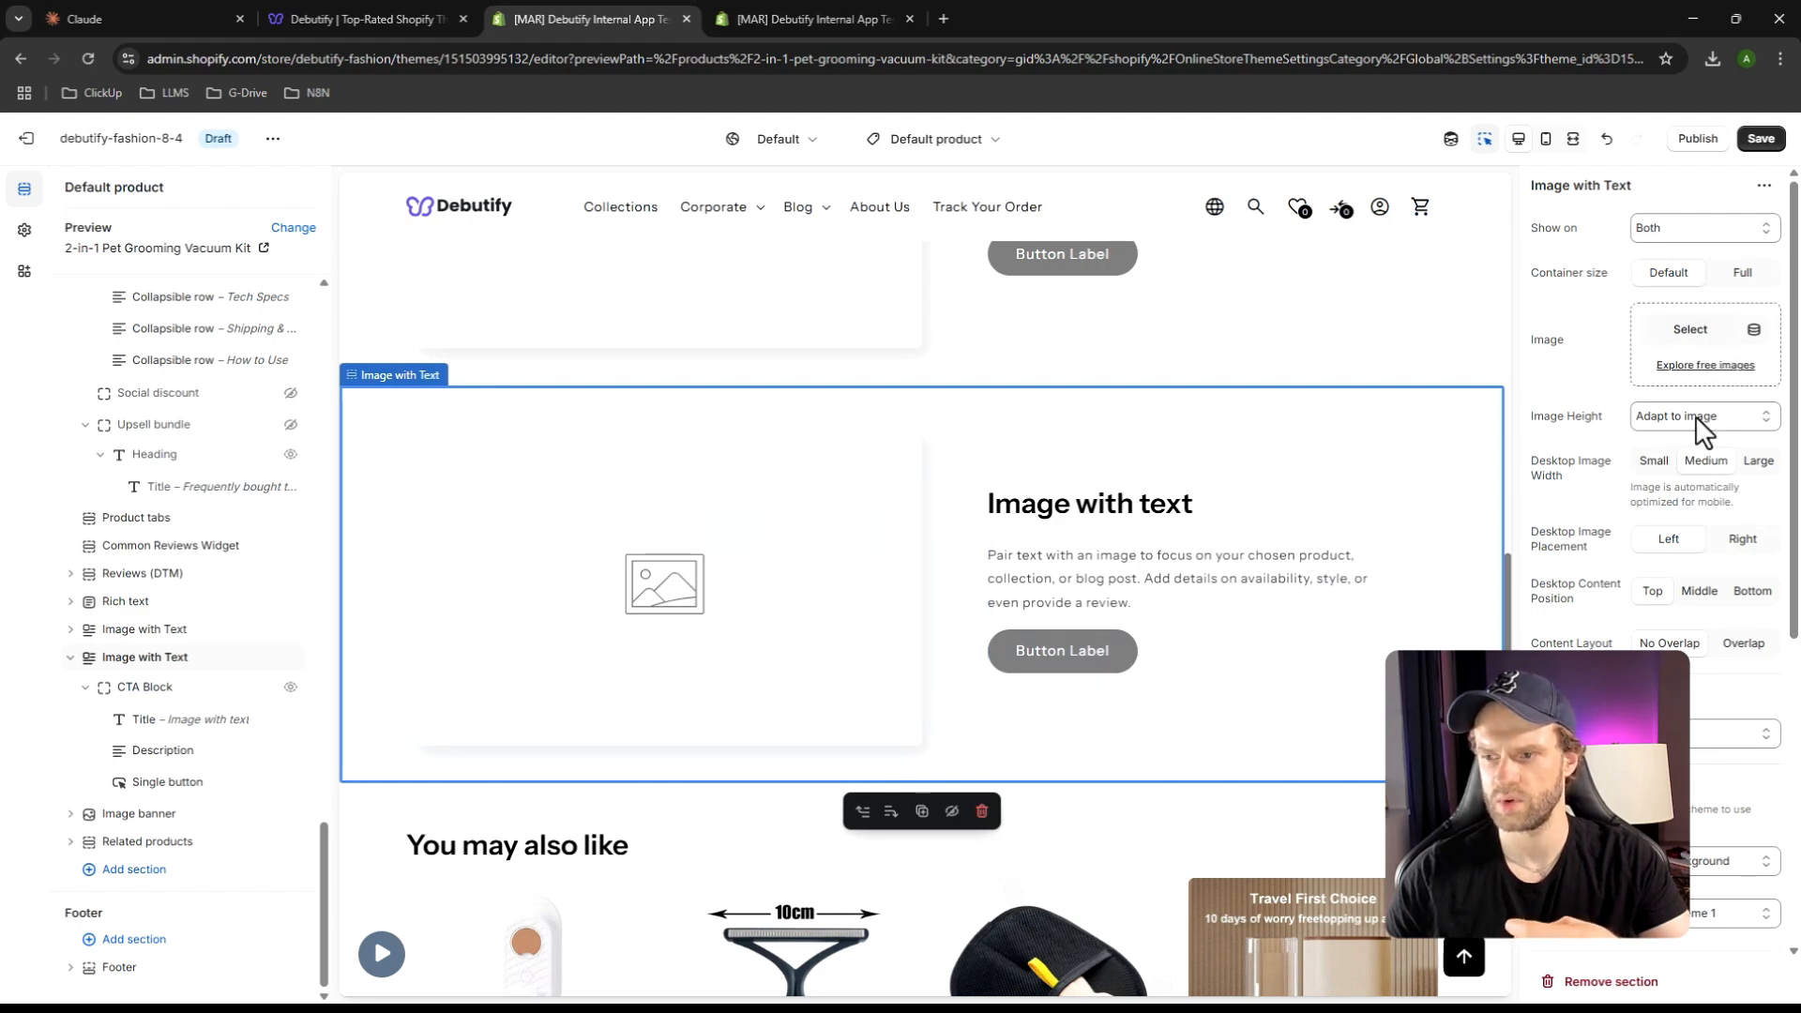
click(1713, 547)
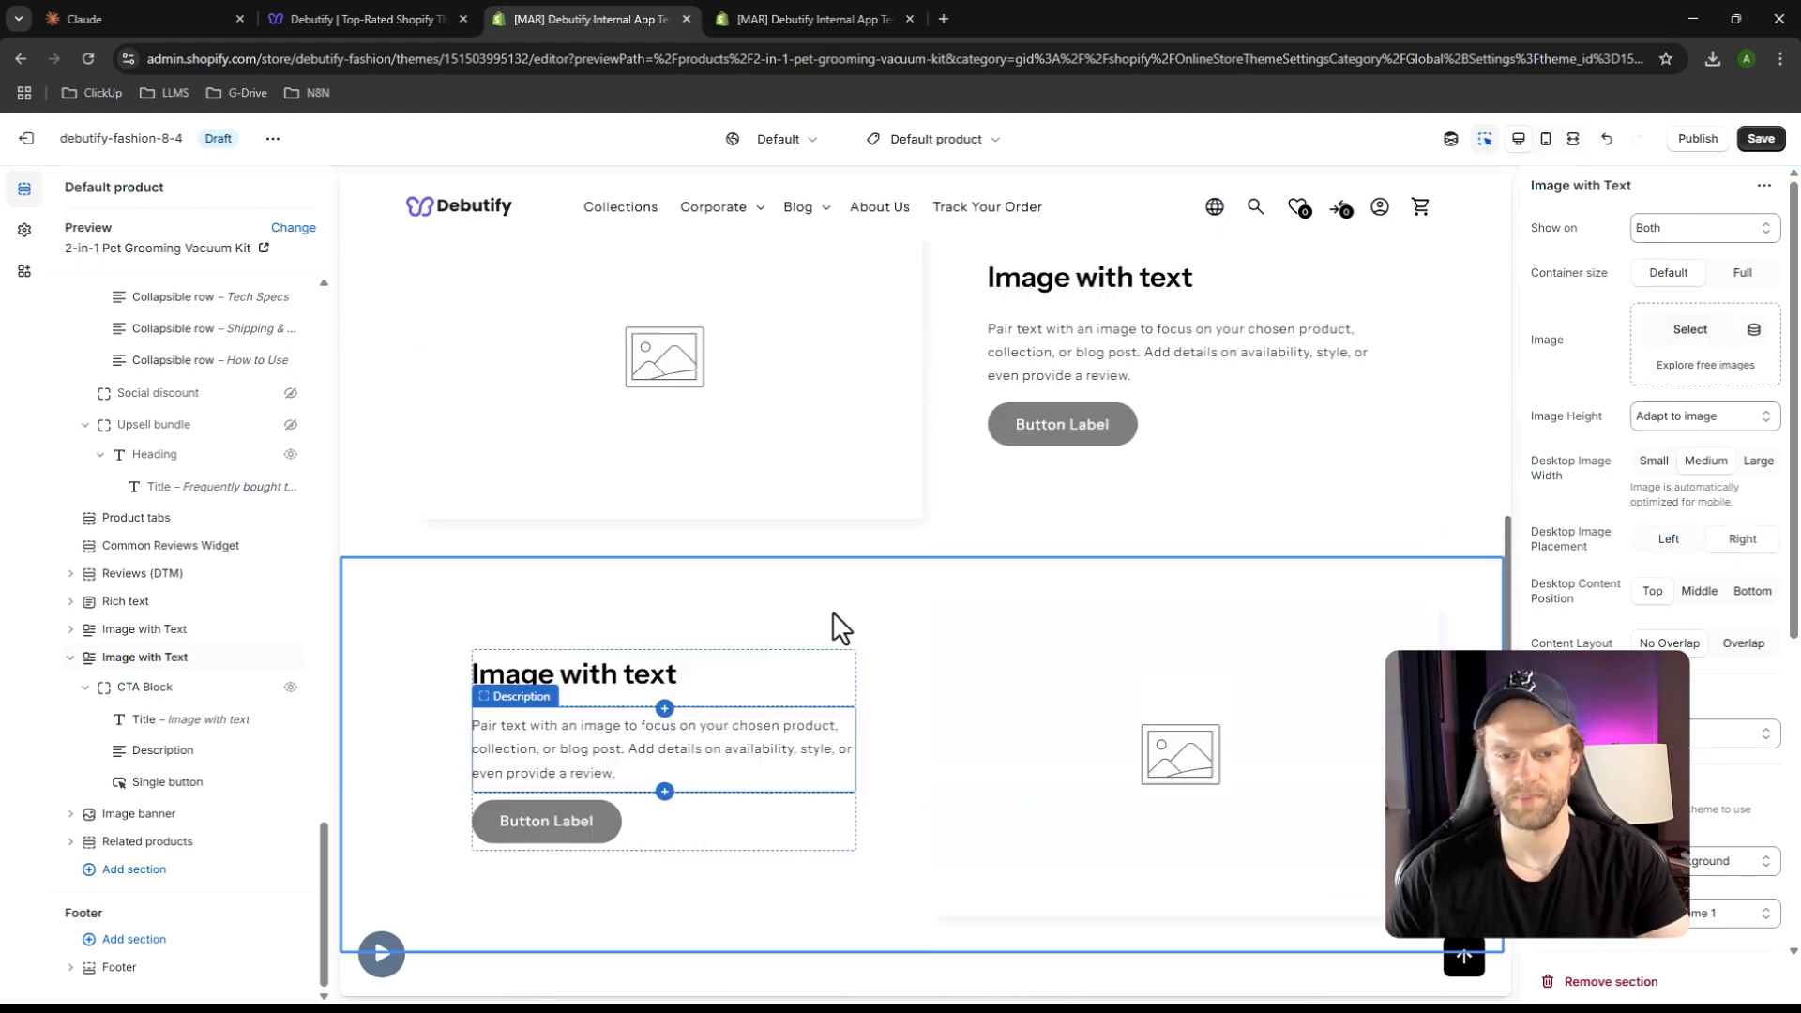
Set the first Image with Text section's image to the "2 L Larger Dust Cup" picture from the store's files
click(790, 591)
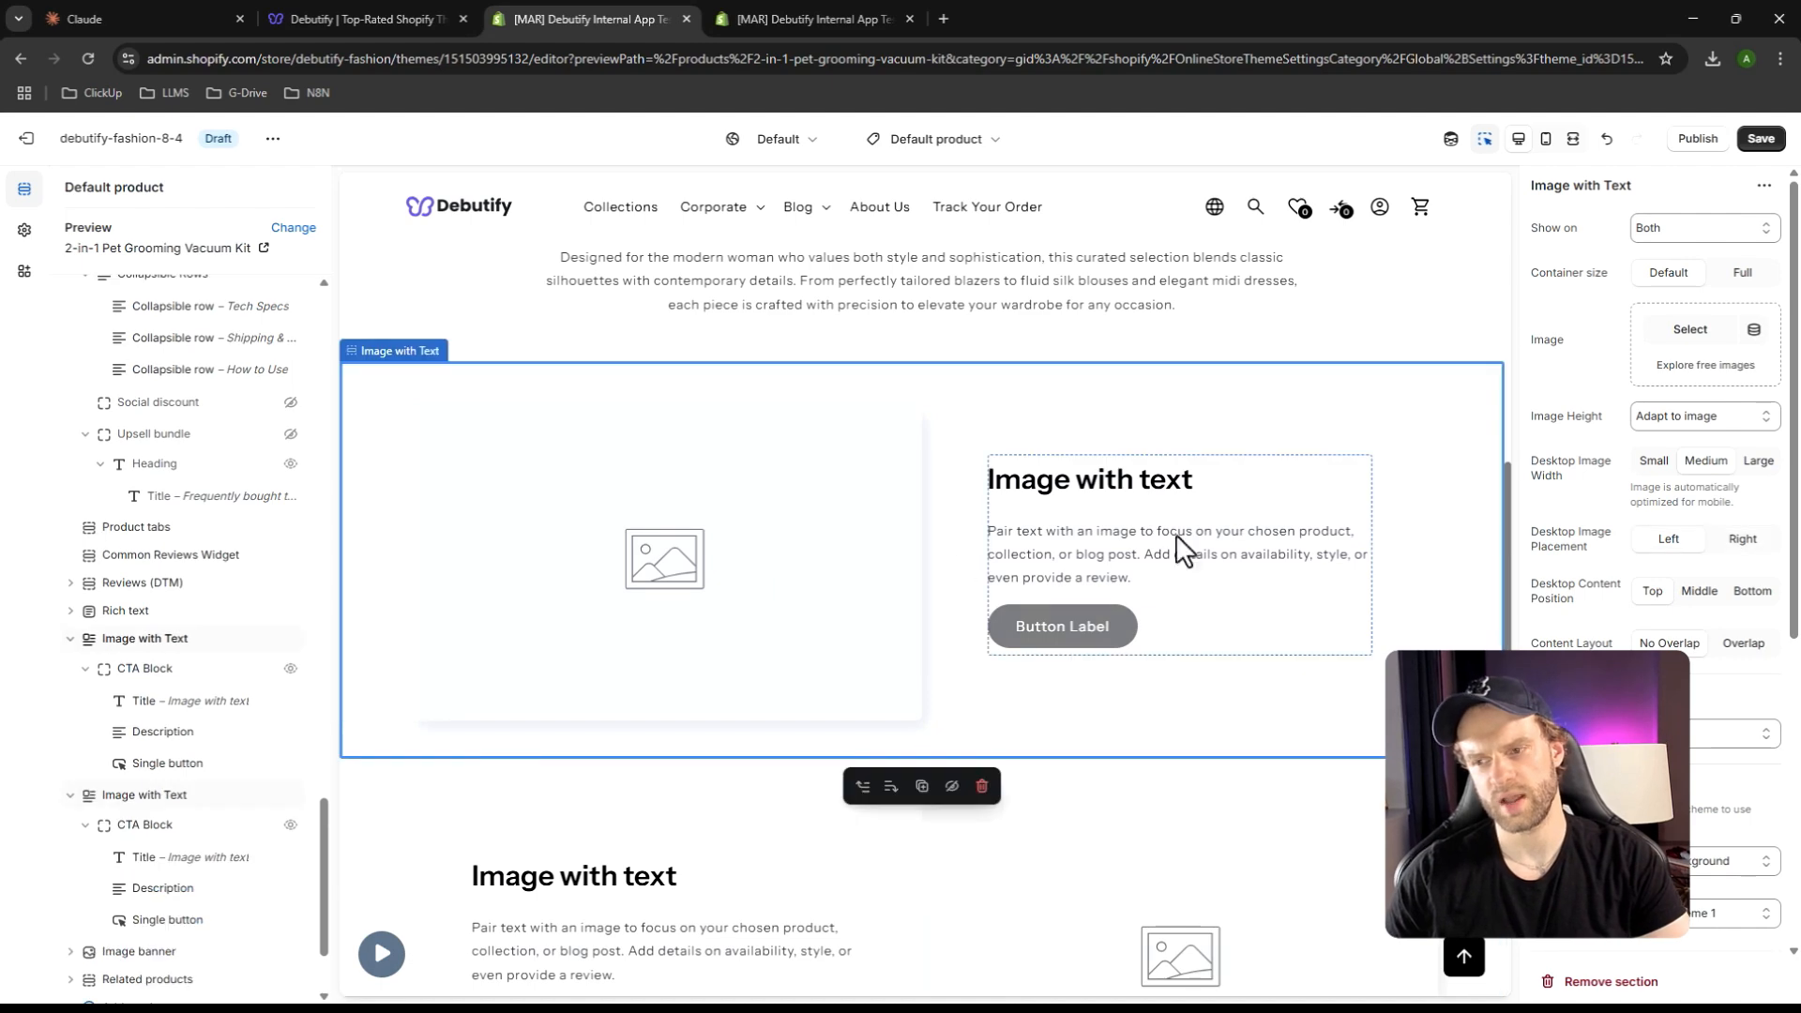
click(1690, 329)
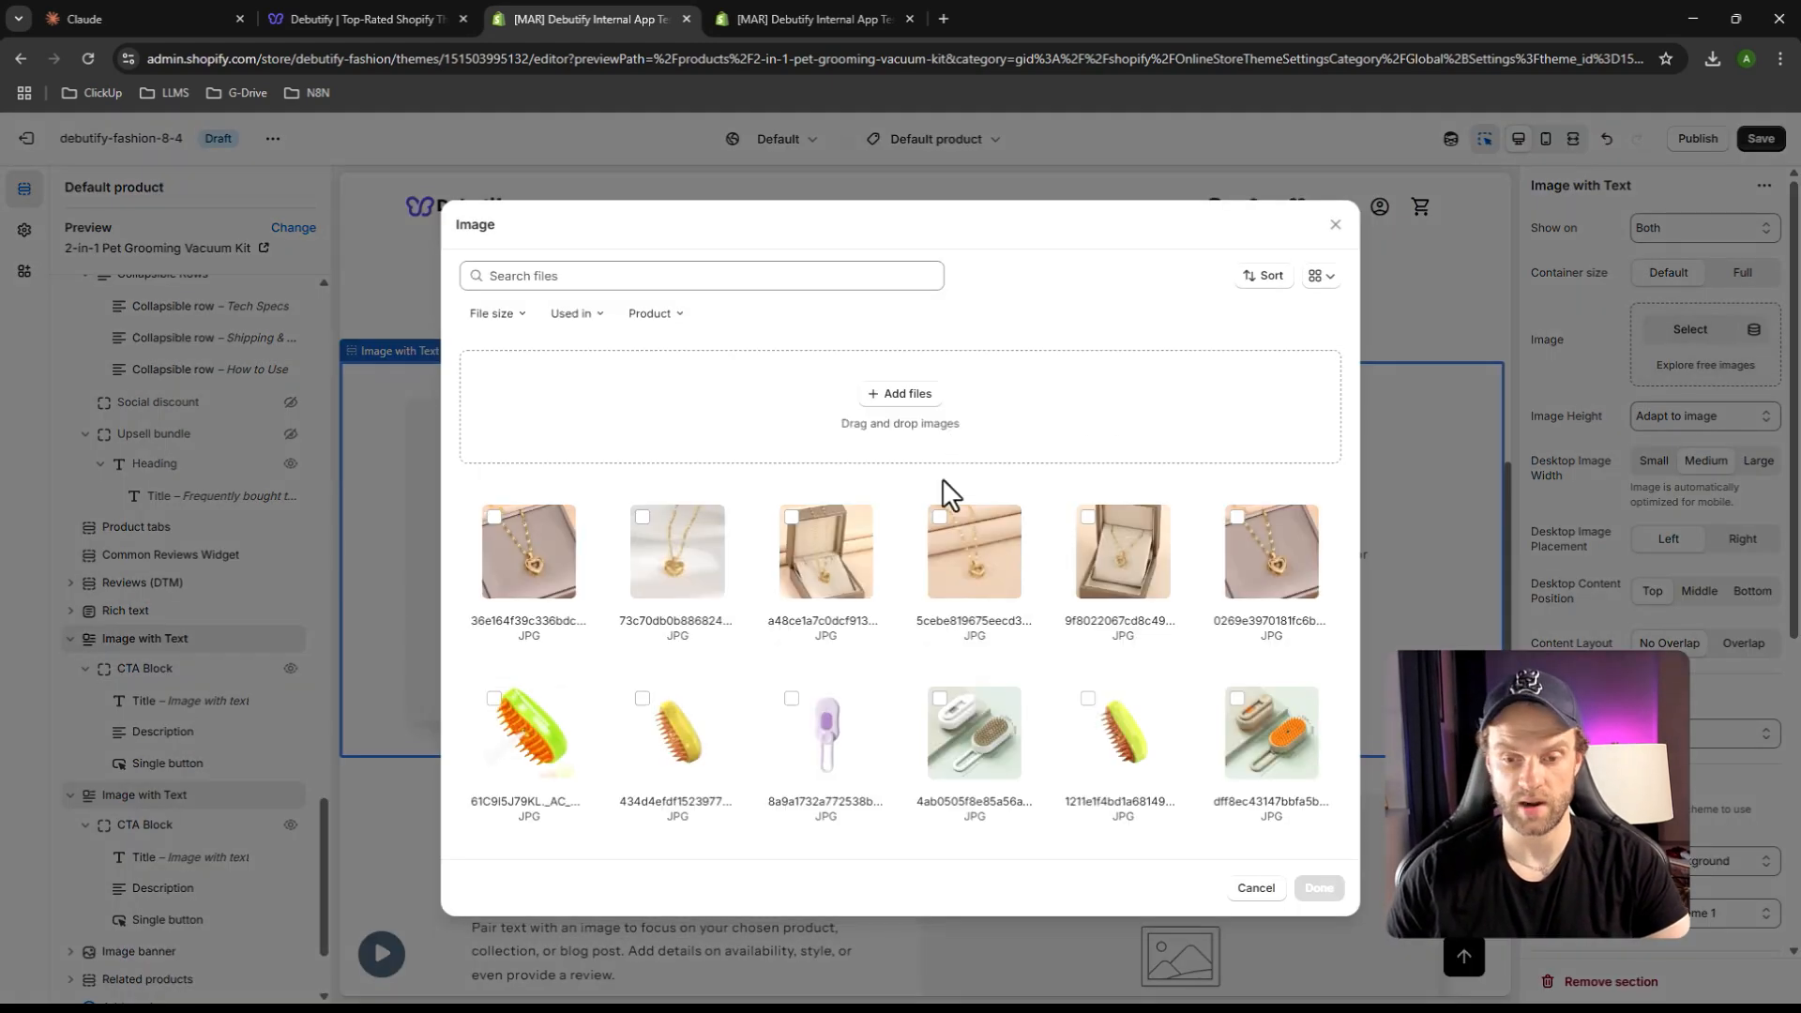
scroll(791, 591, down, 10)
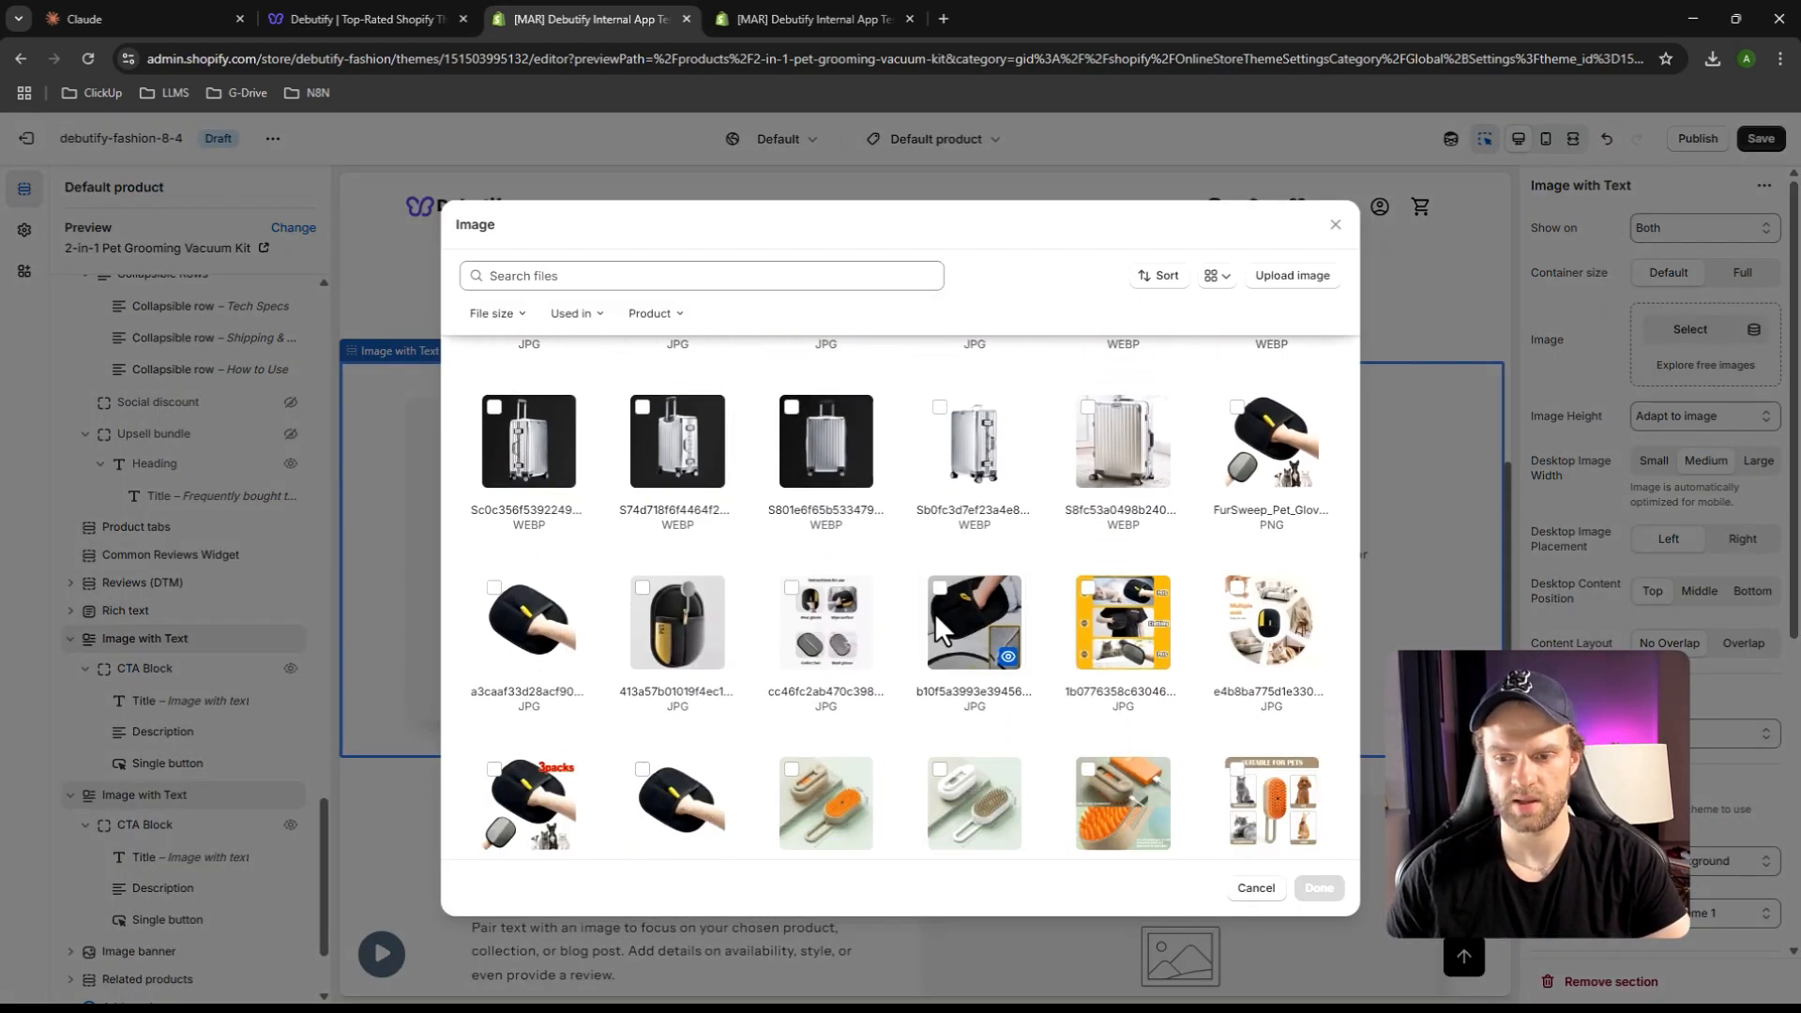
scroll(935, 612, down, 5)
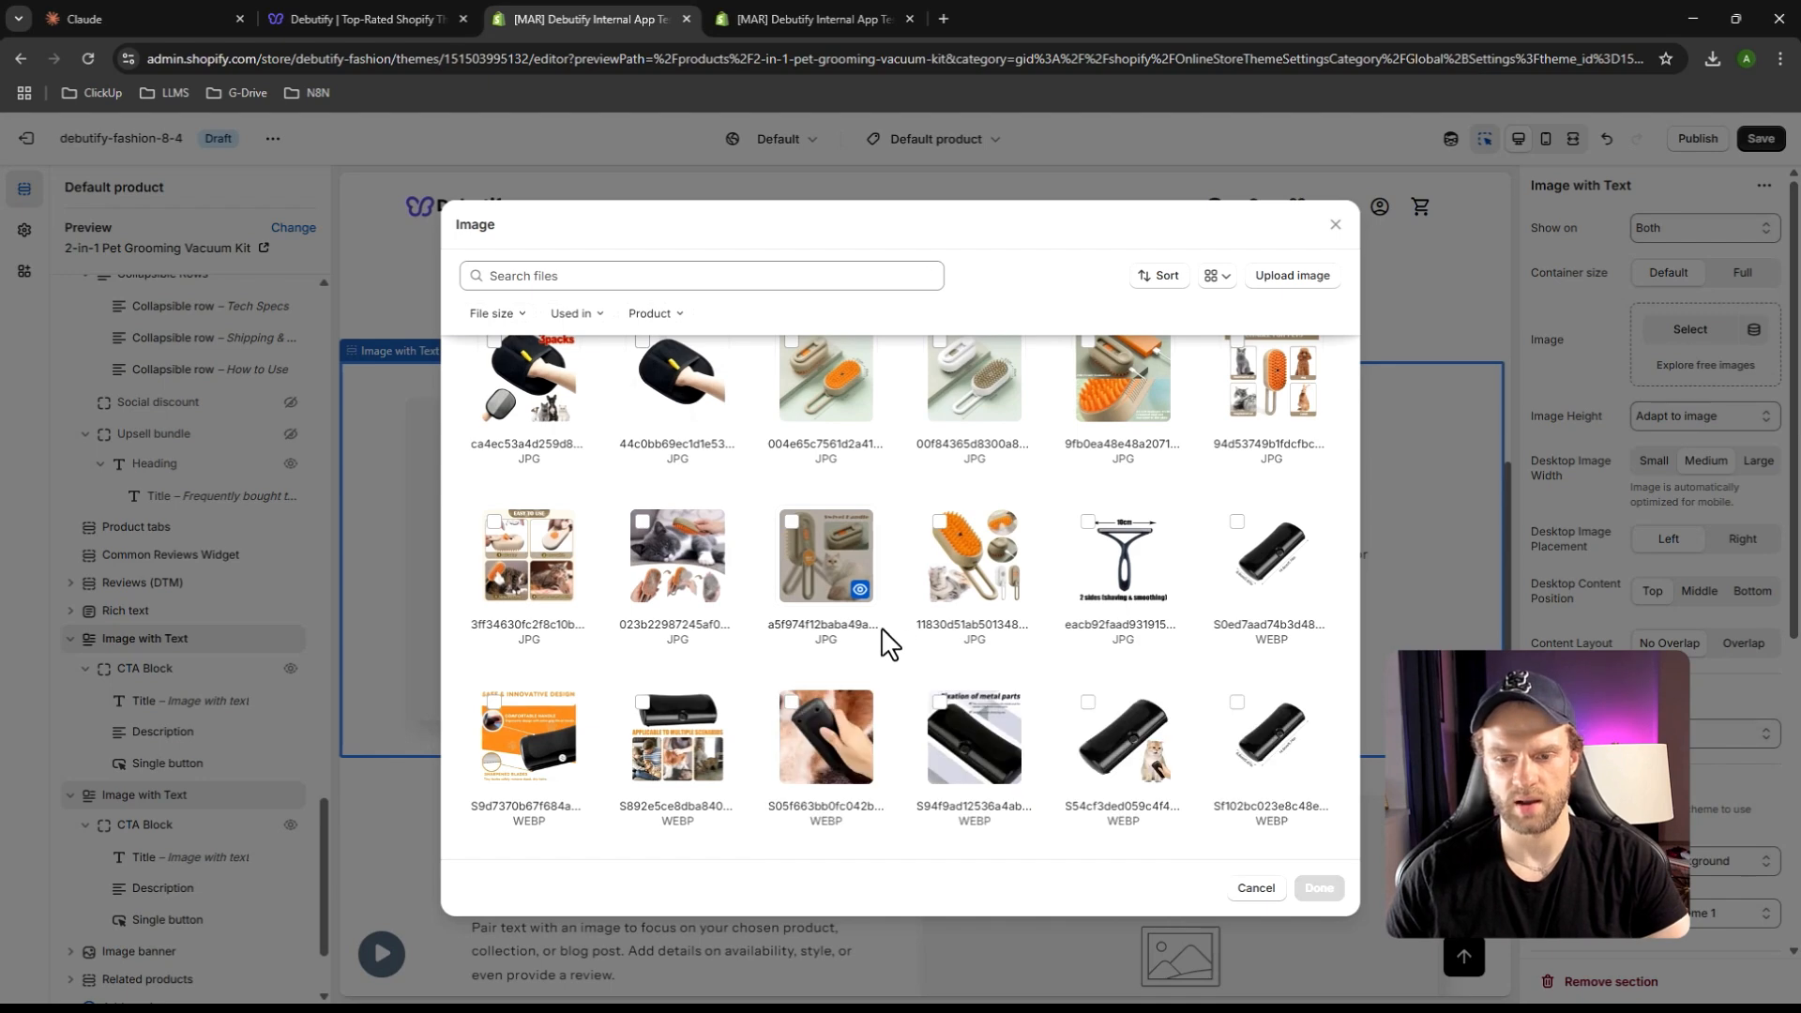
scroll(855, 638, down, 3)
scroll(855, 638, down, 2)
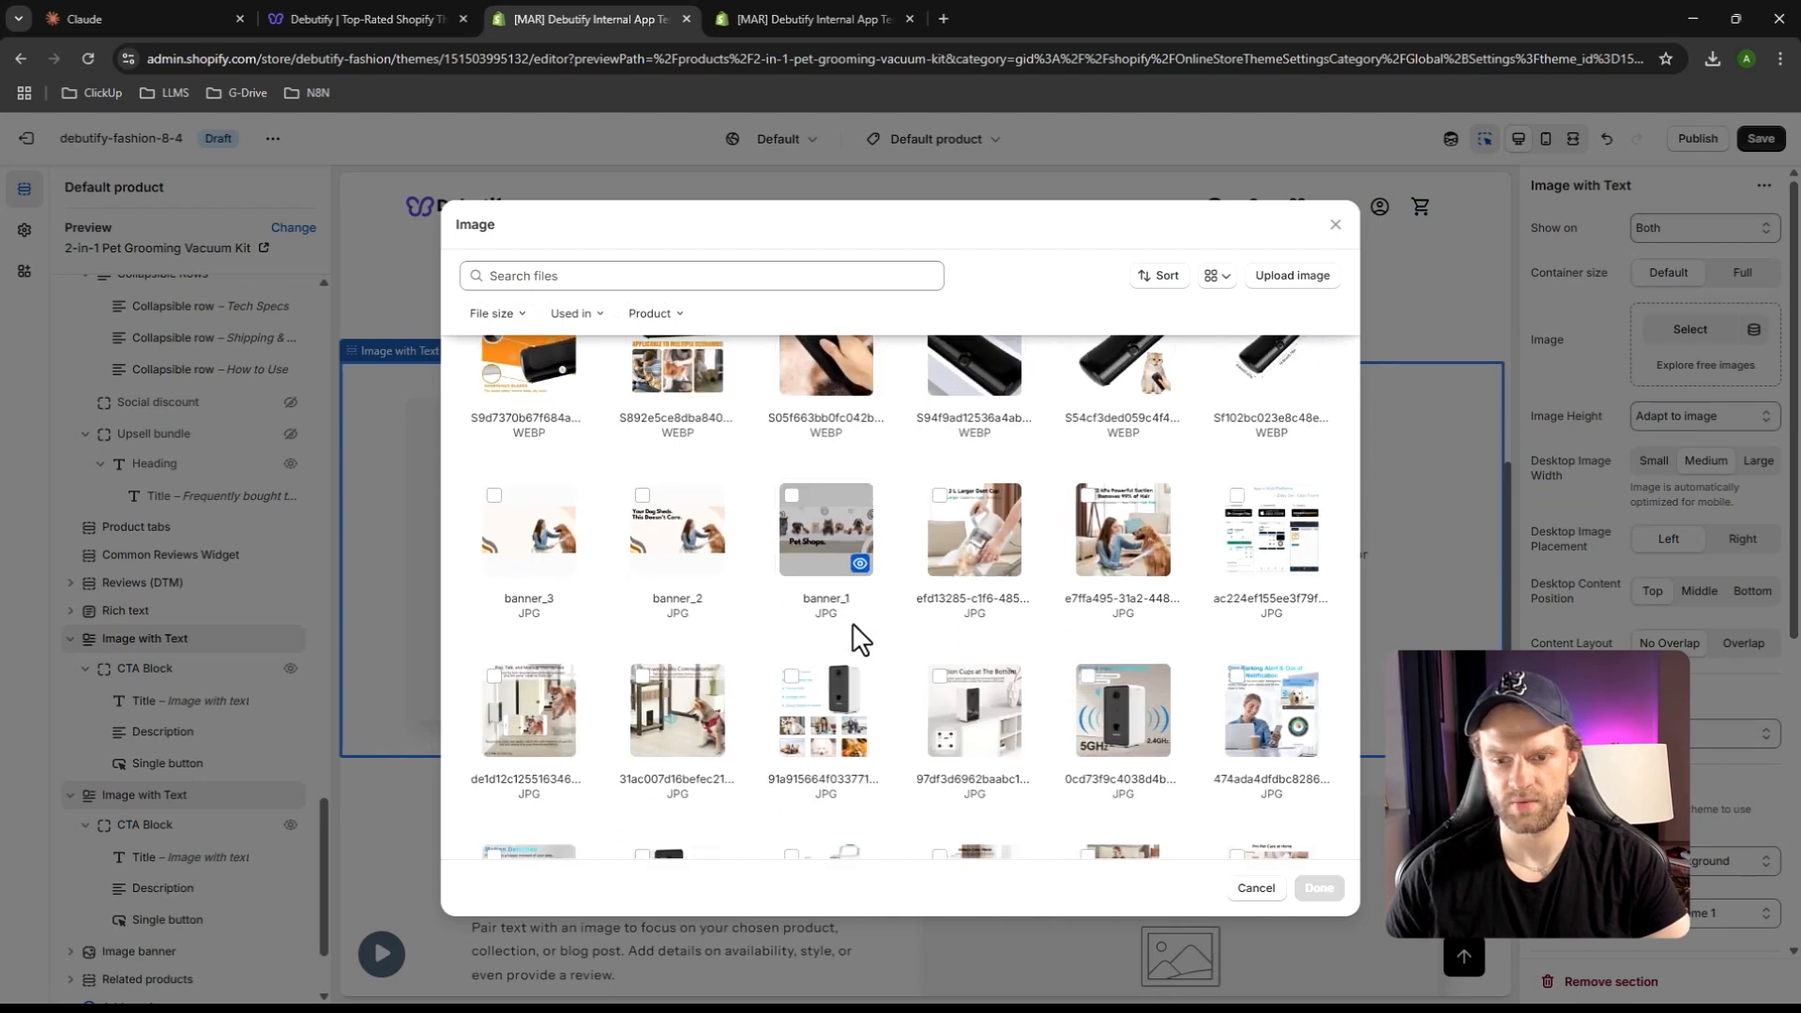
scroll(844, 619, up, 2)
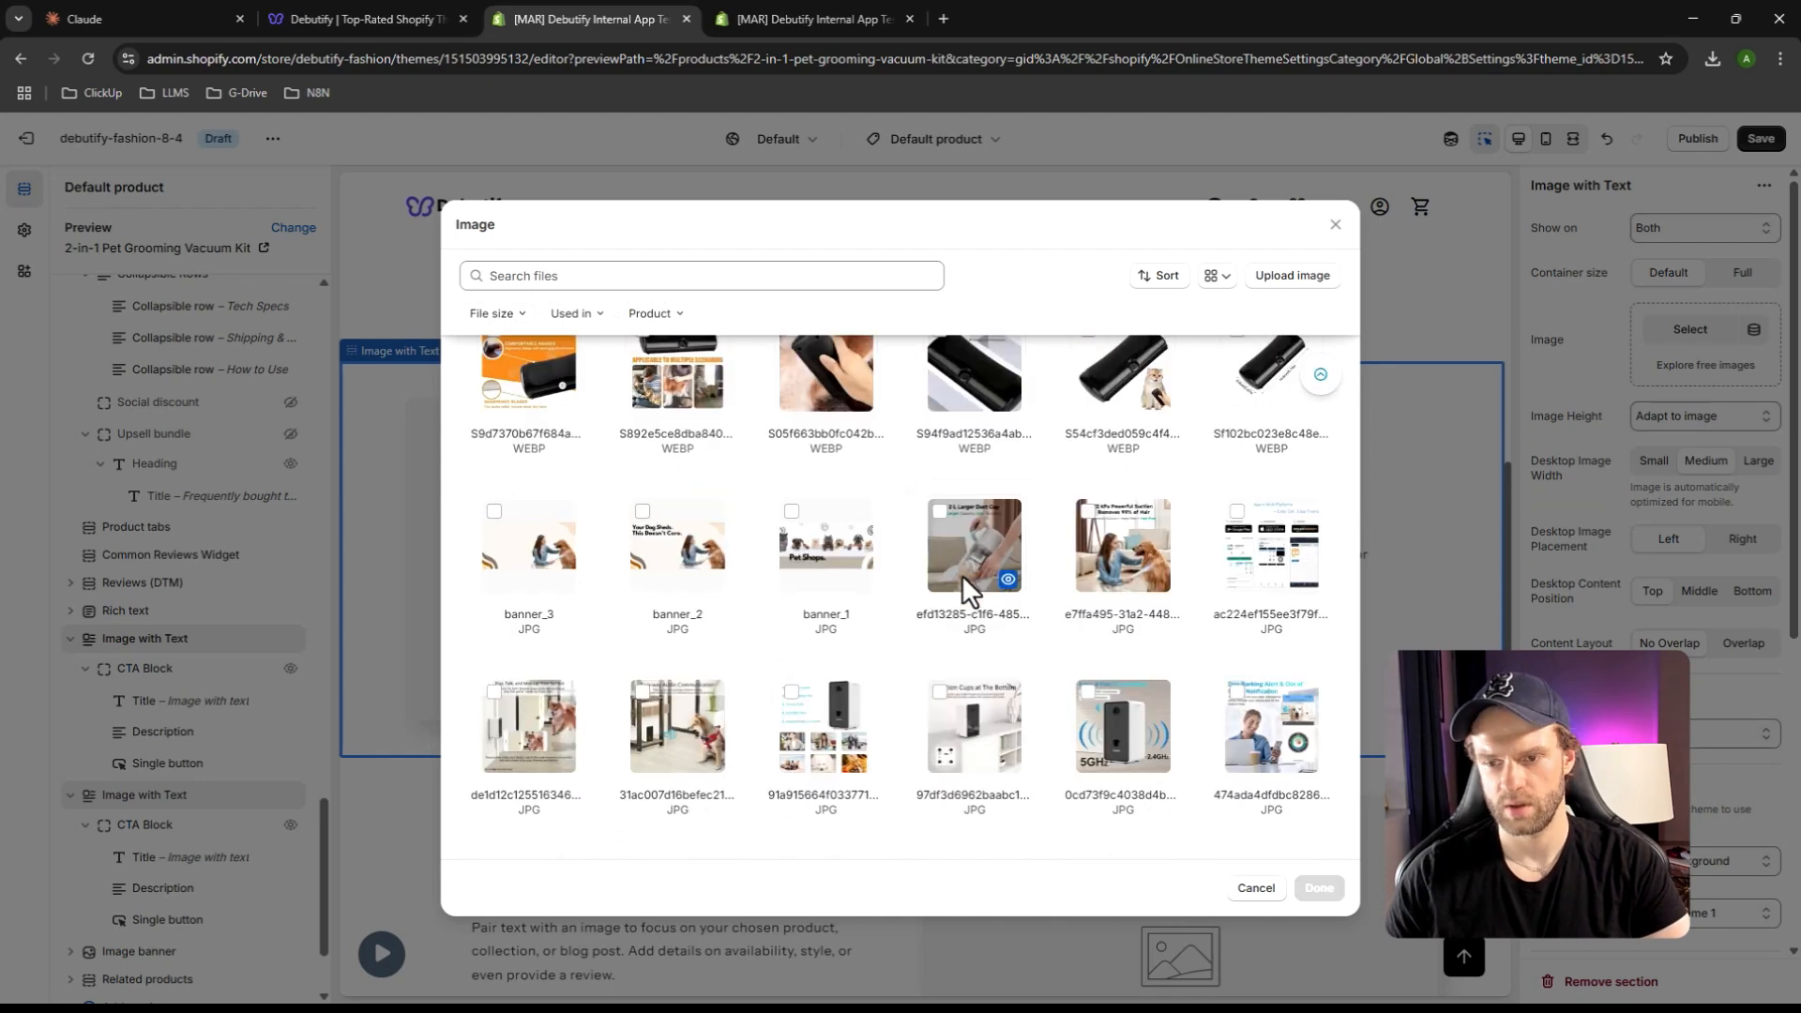
click(966, 562)
click(1319, 902)
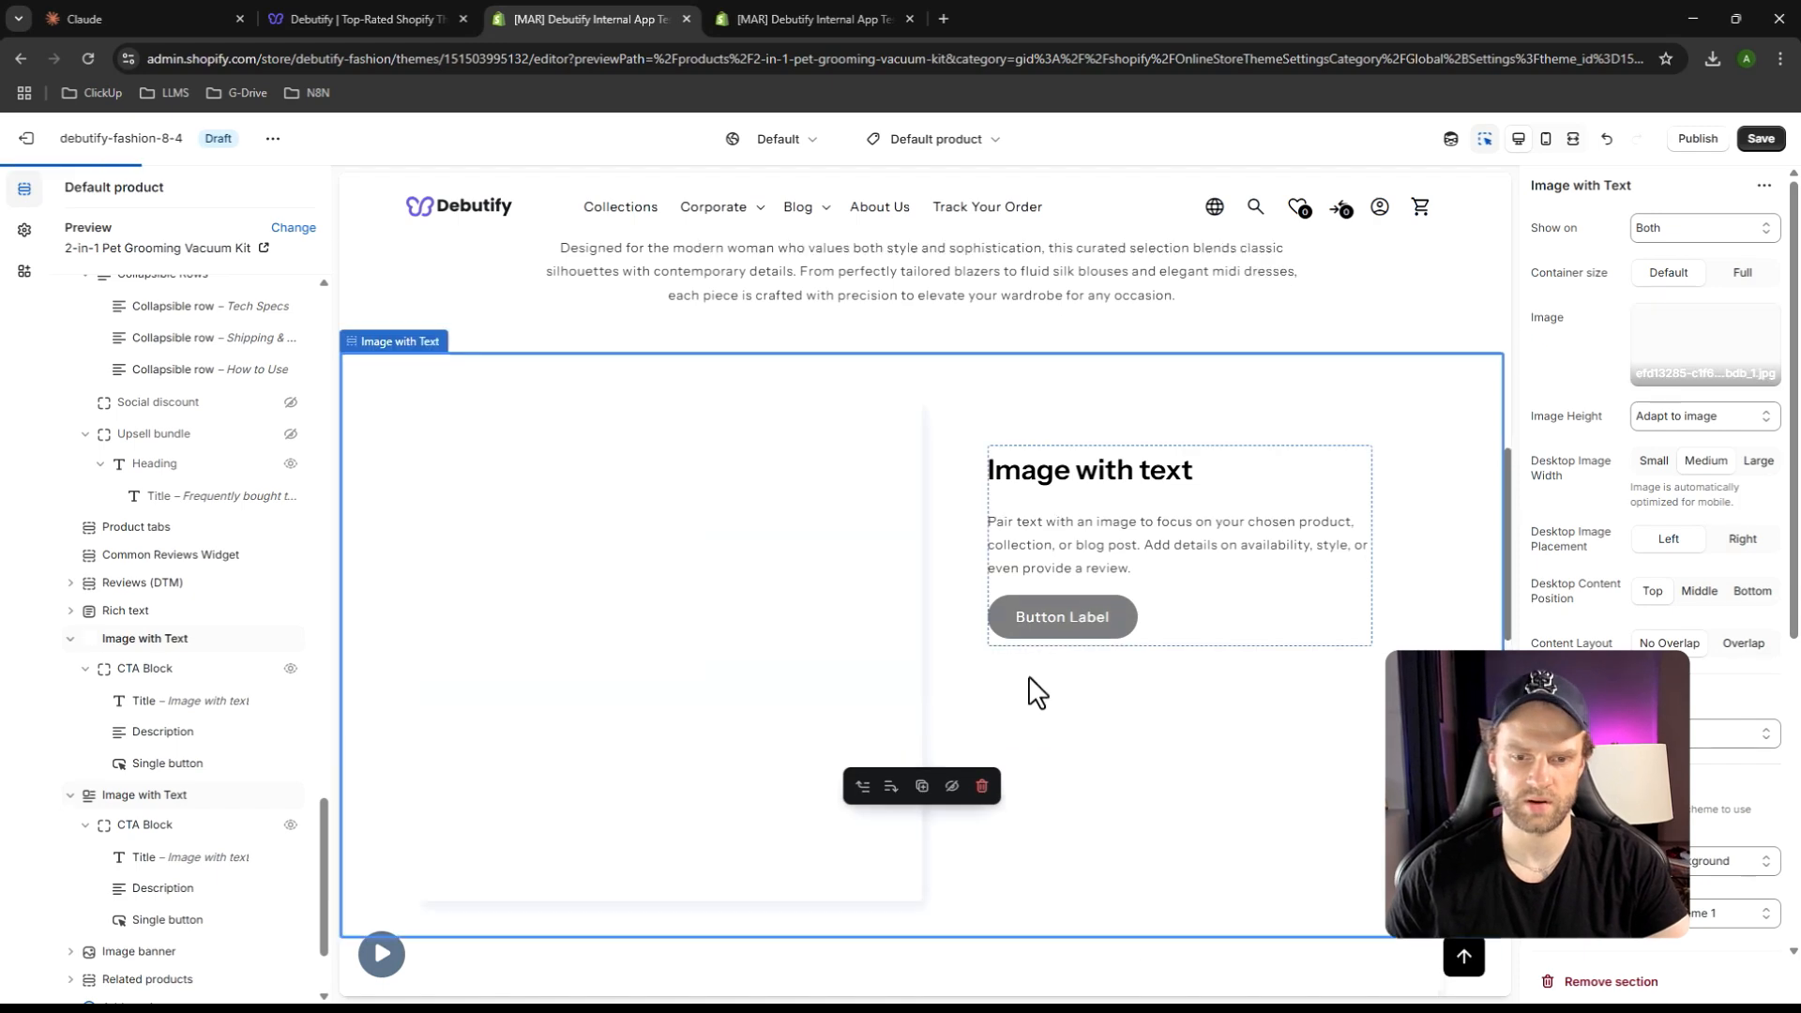
Set the second Image with Text section's image to the "12 kPa Powerful Suction" picture from the store's files
scroll(751, 553, down, 5)
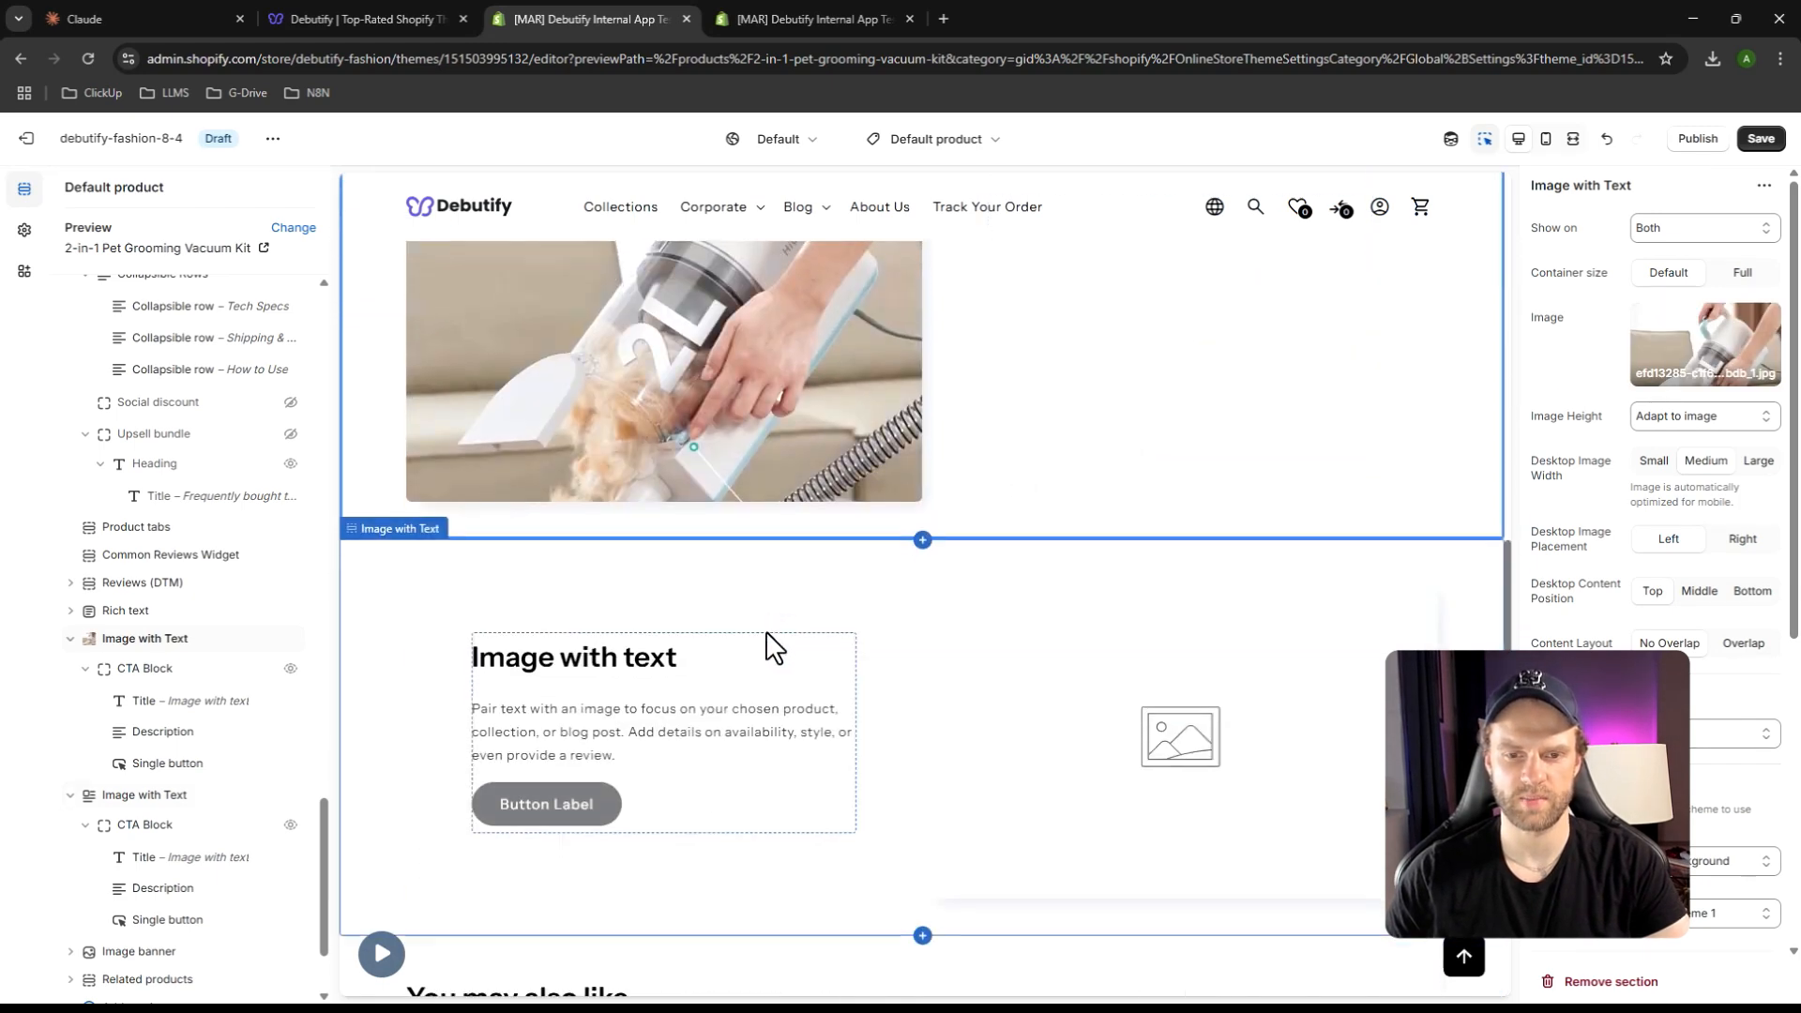
click(1217, 587)
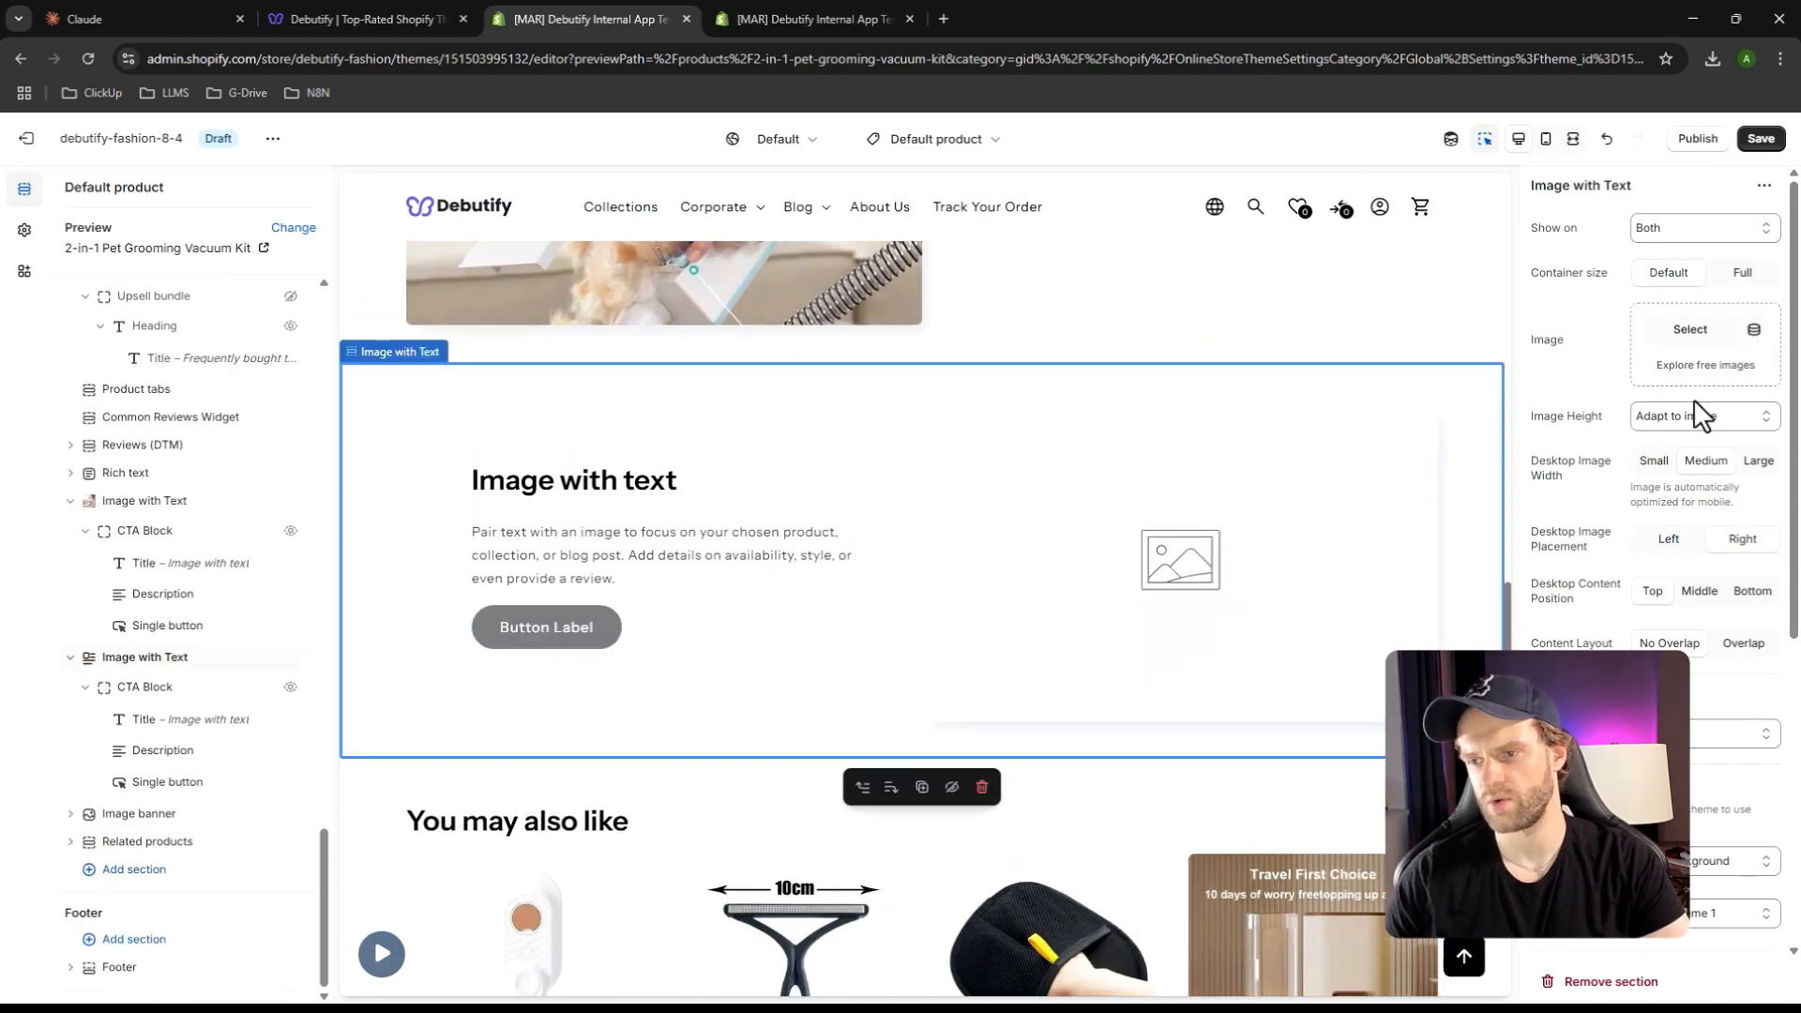
click(1680, 340)
scroll(1105, 574, down, 10)
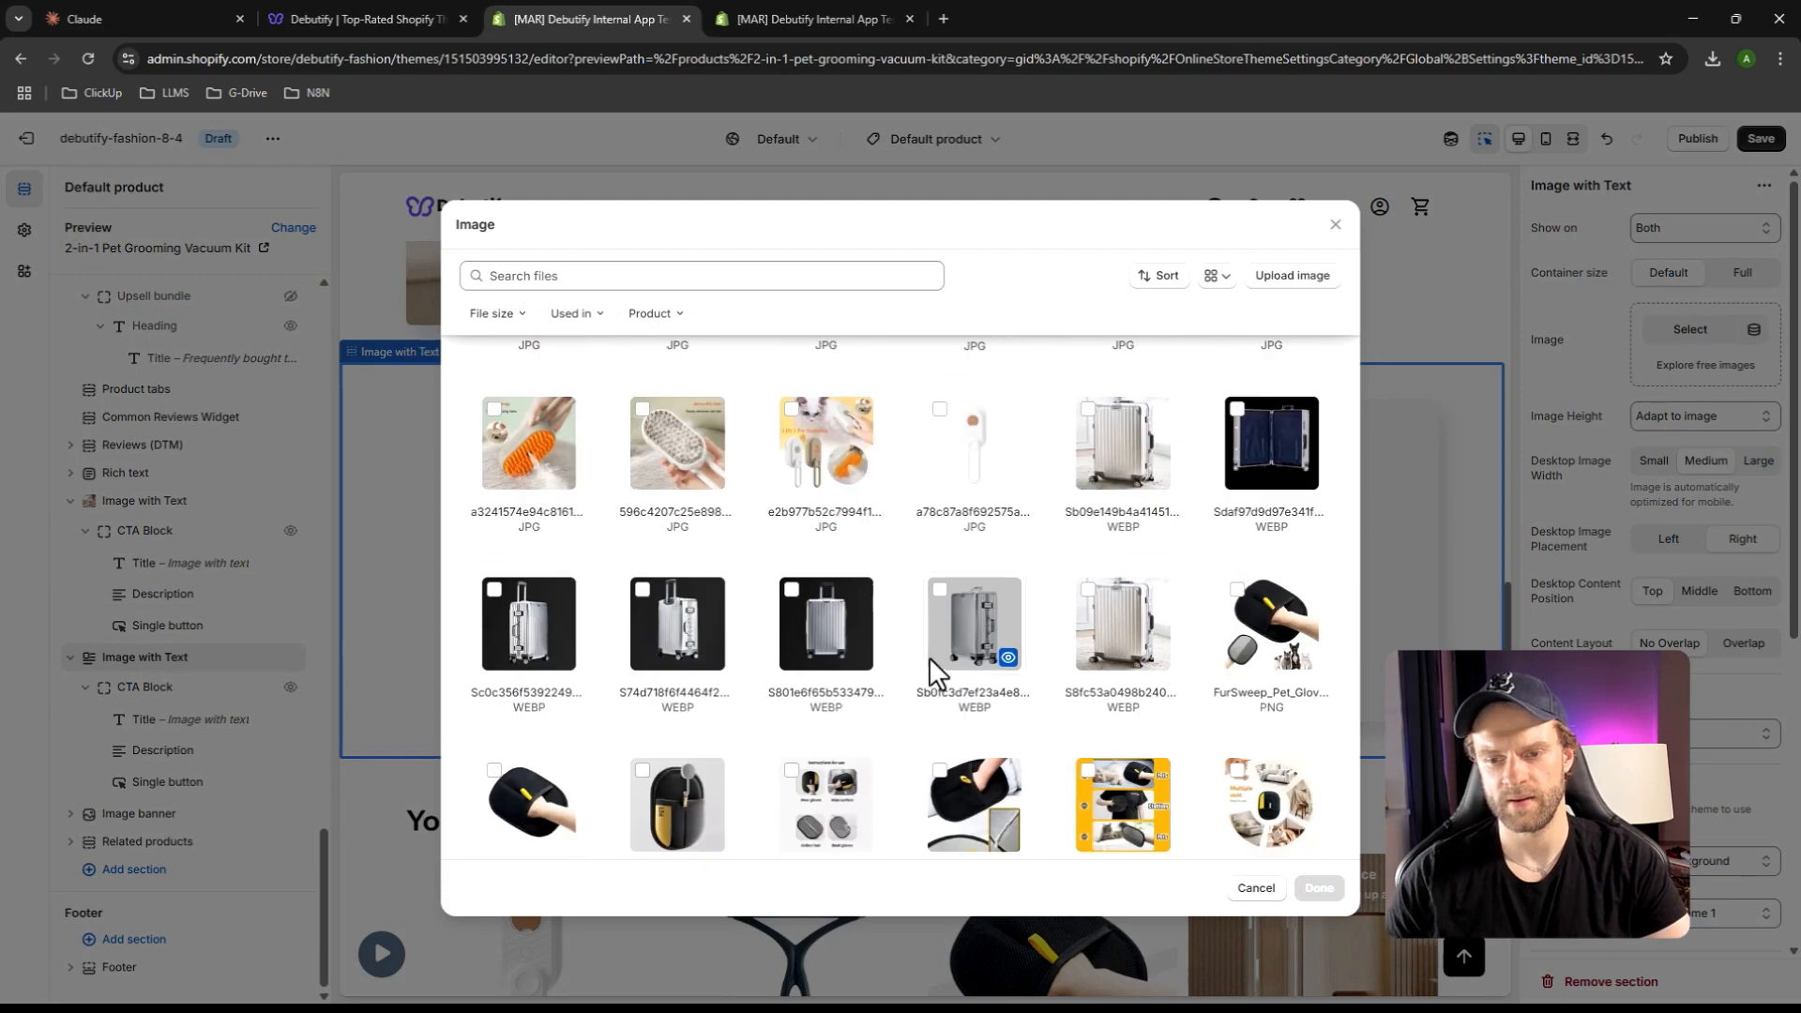
scroll(921, 655, down, 5)
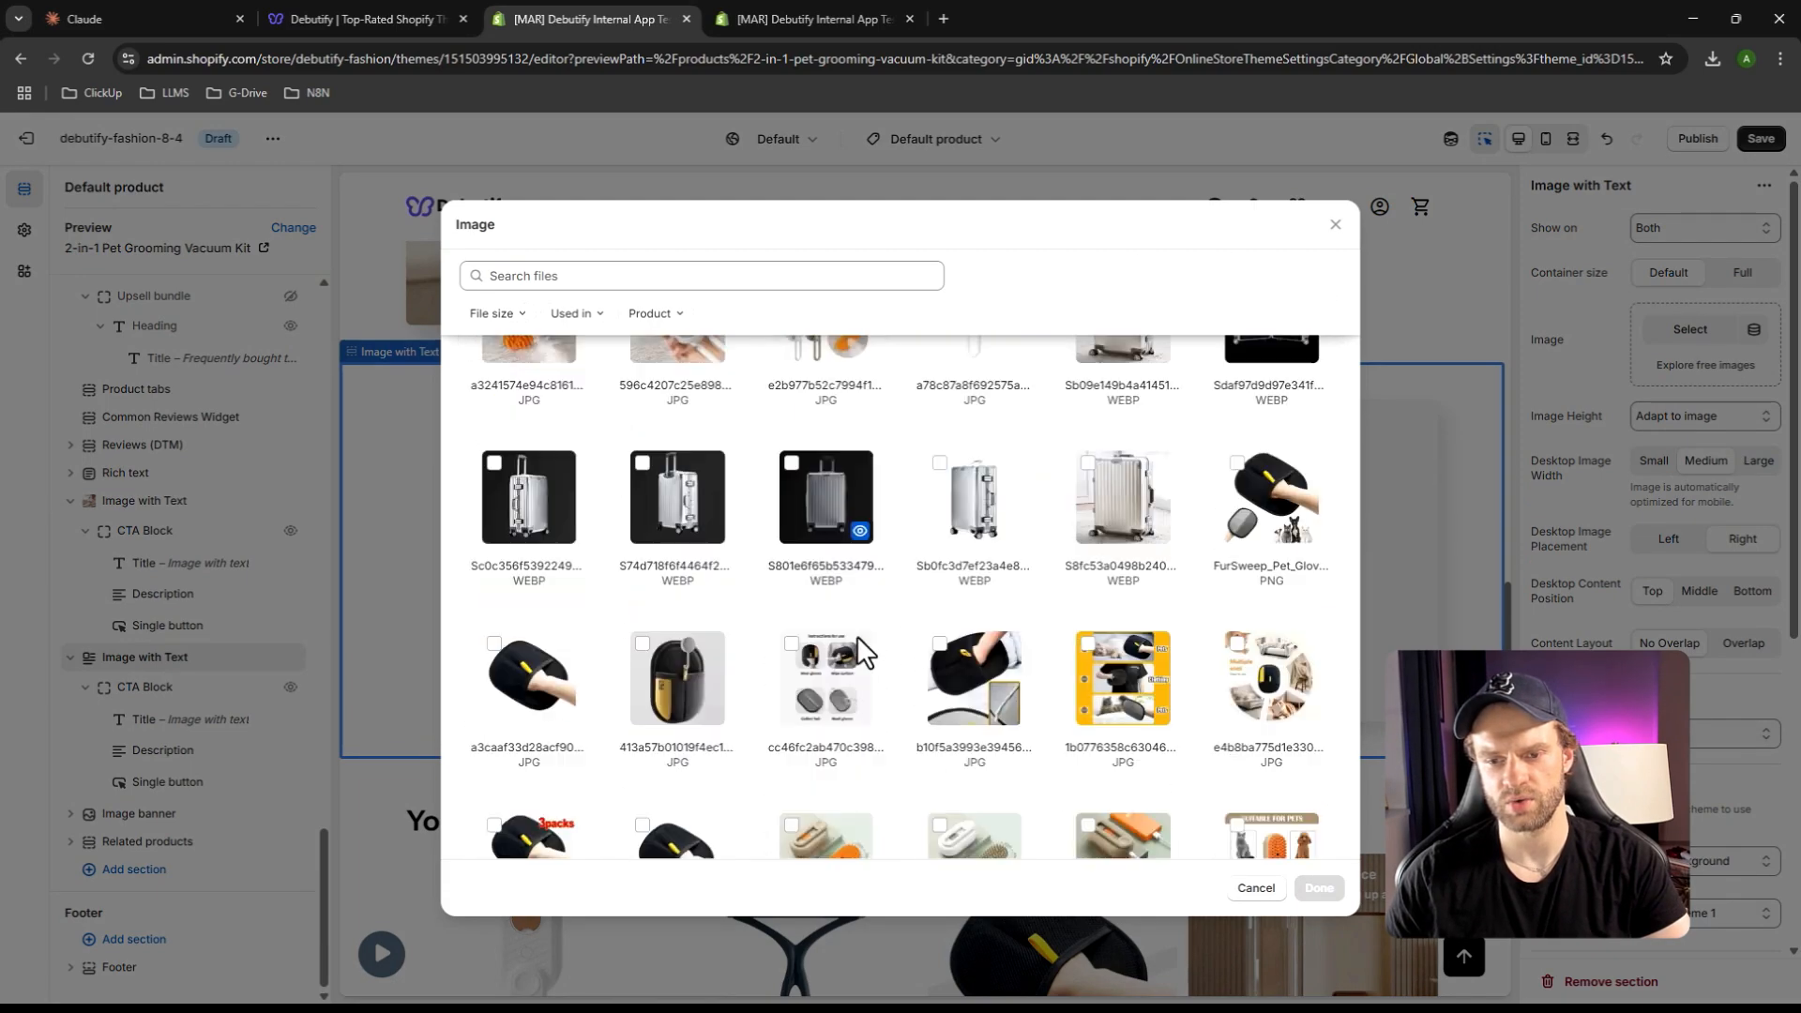
scroll(858, 638, down, 5)
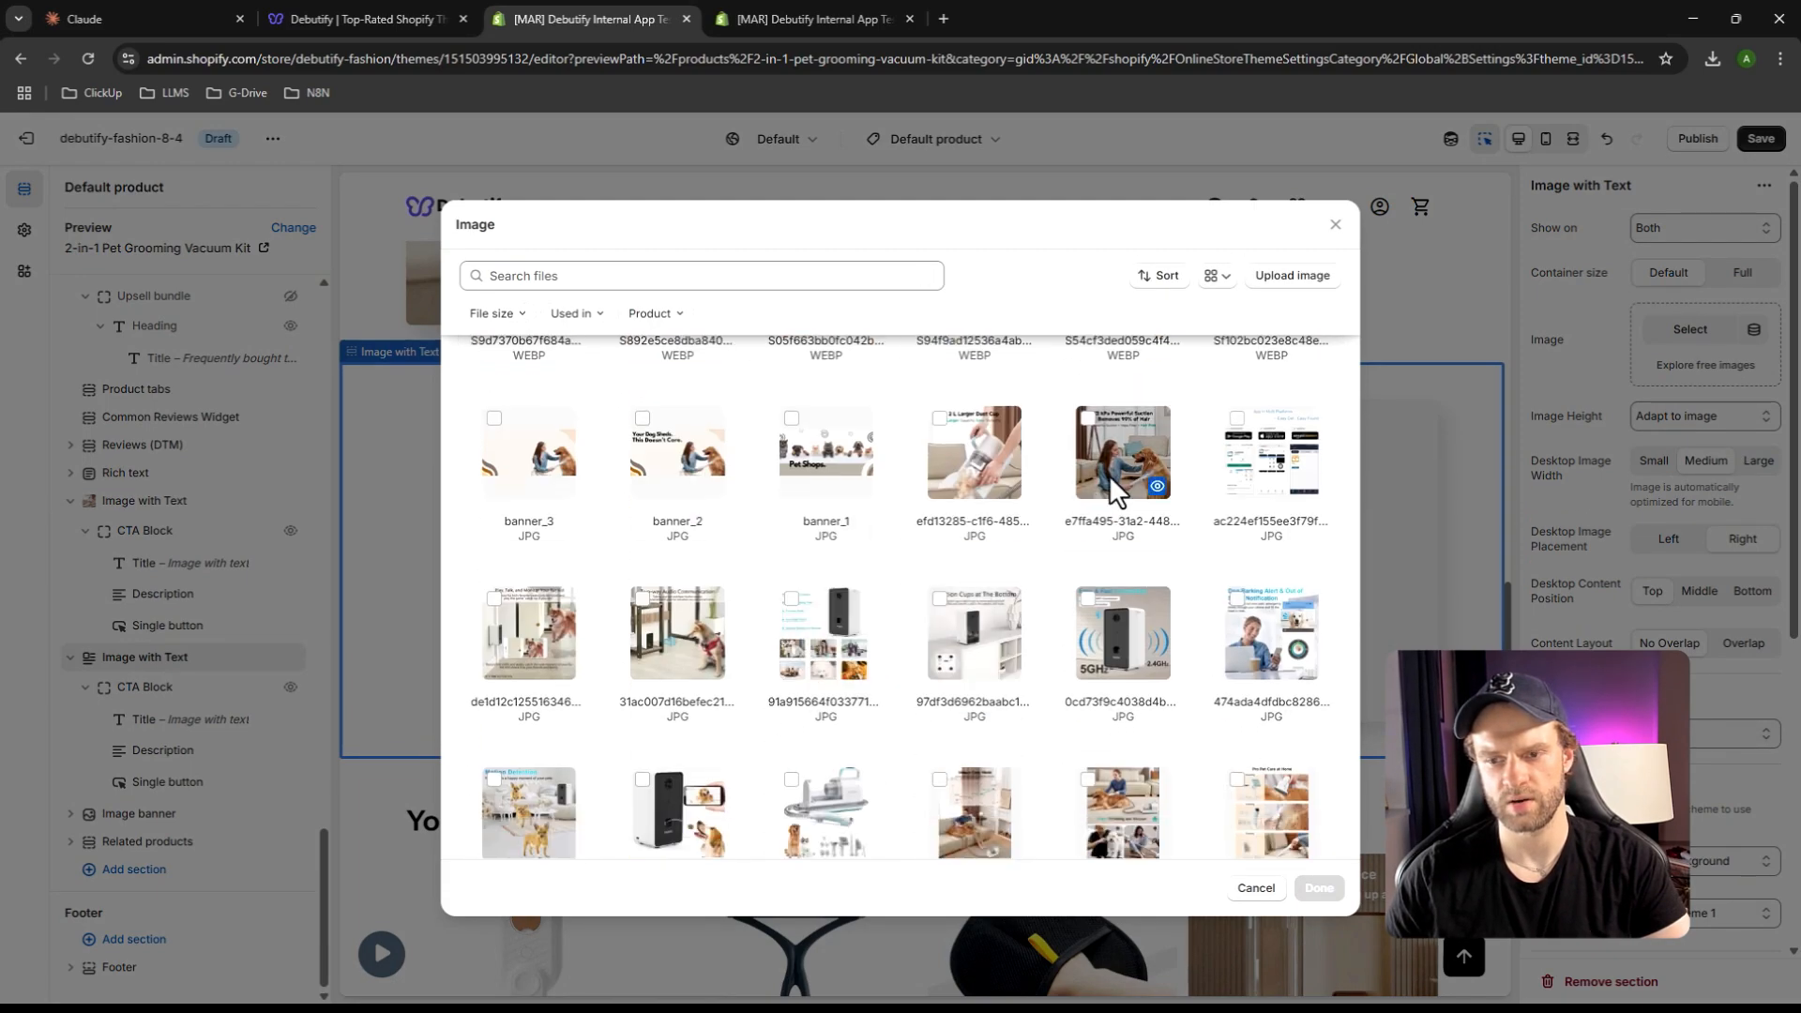
click(1319, 887)
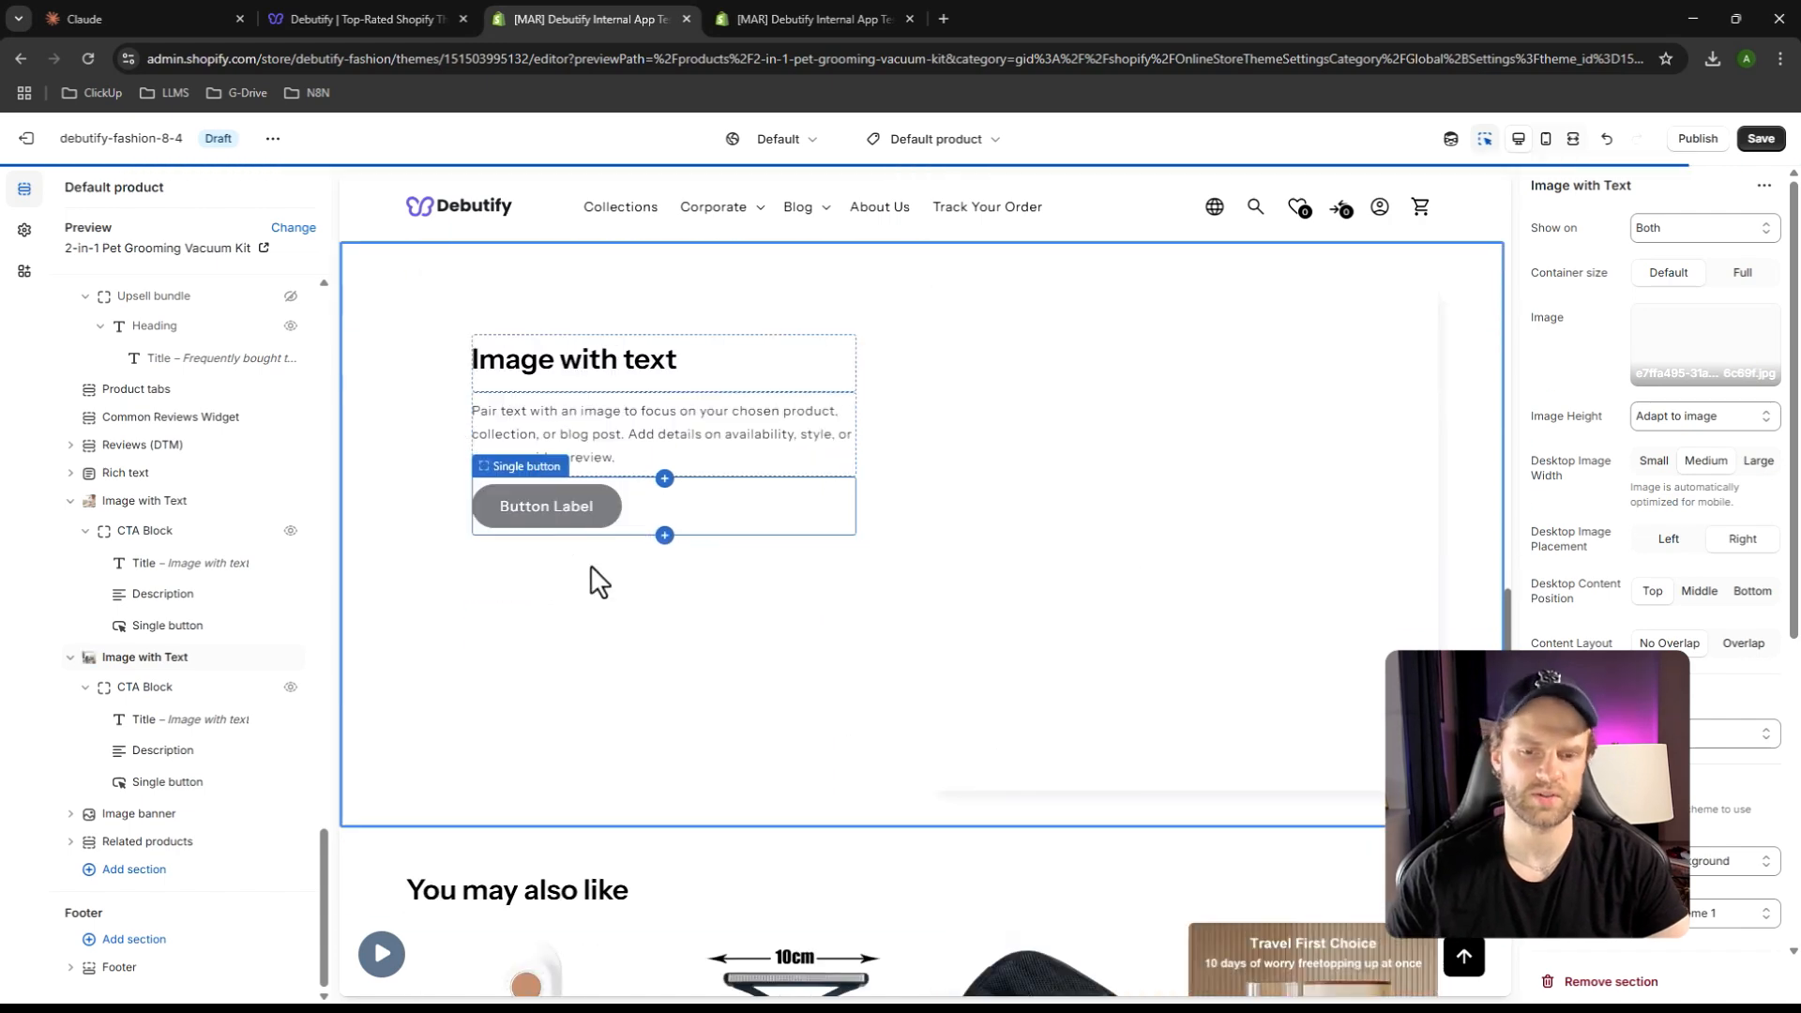
Check which link targets are available for the button in the first Image with Text section
scroll(1185, 563, up, 4)
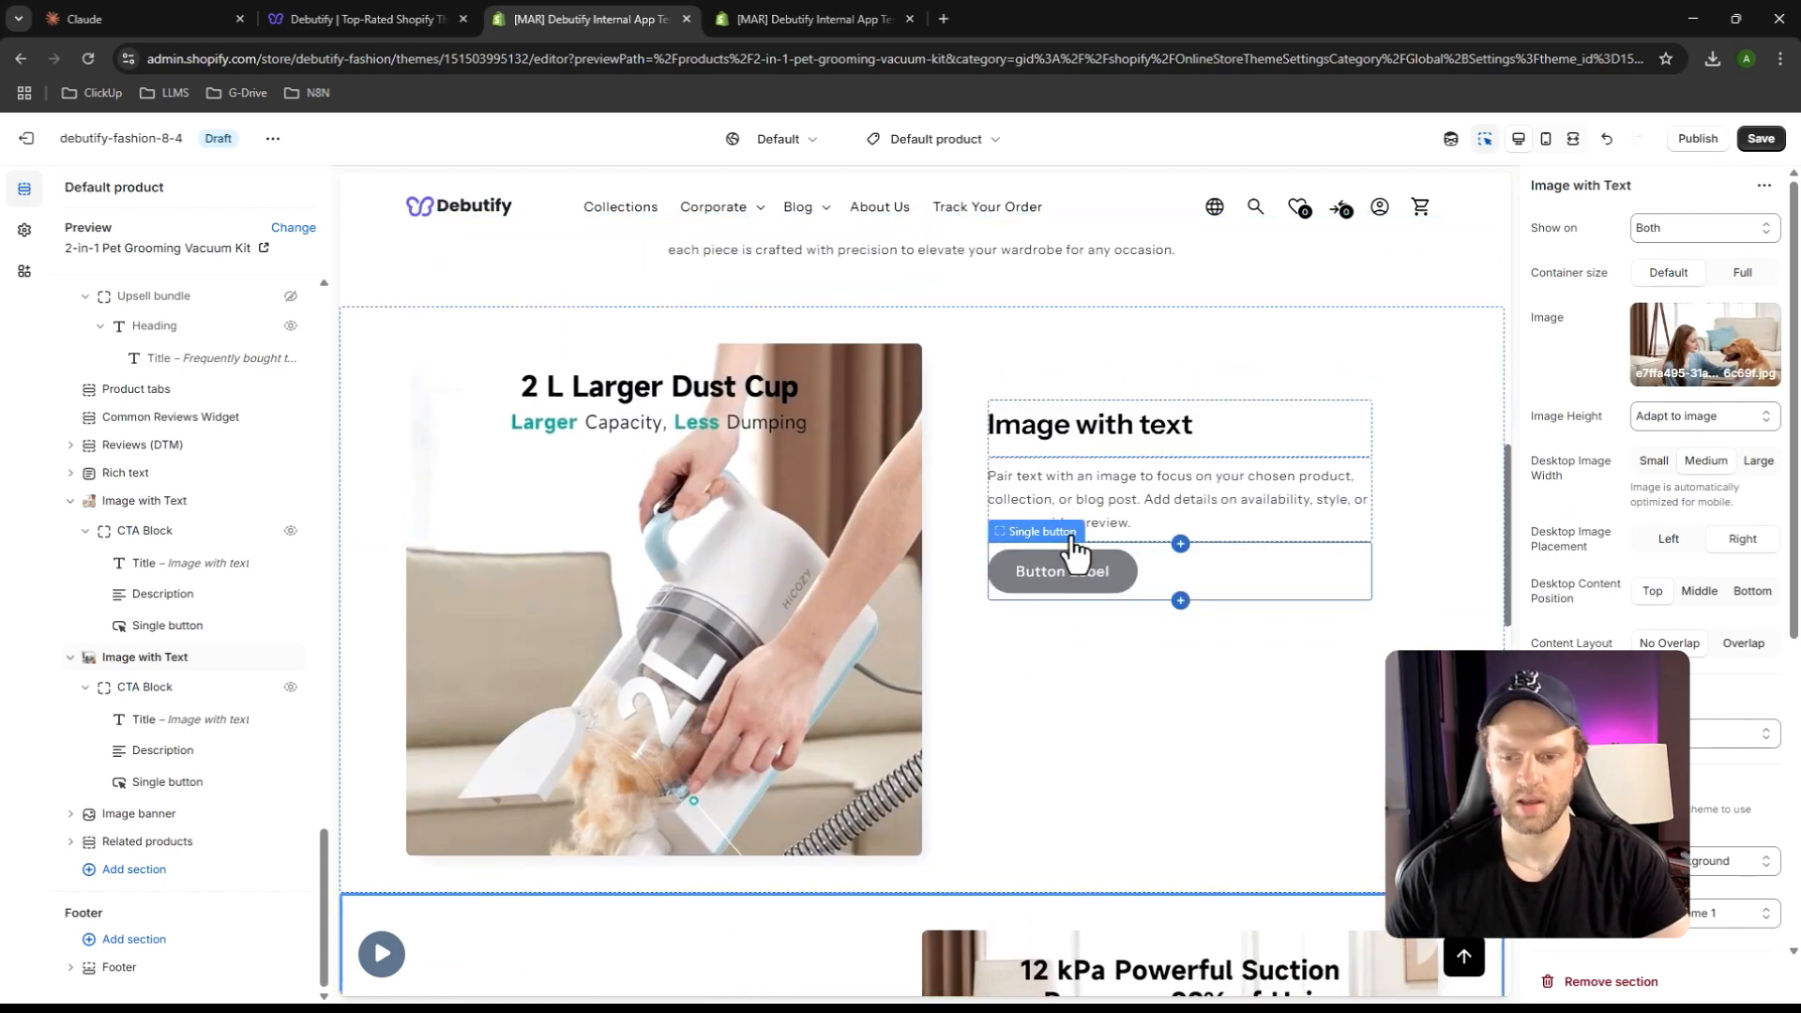
click(1168, 588)
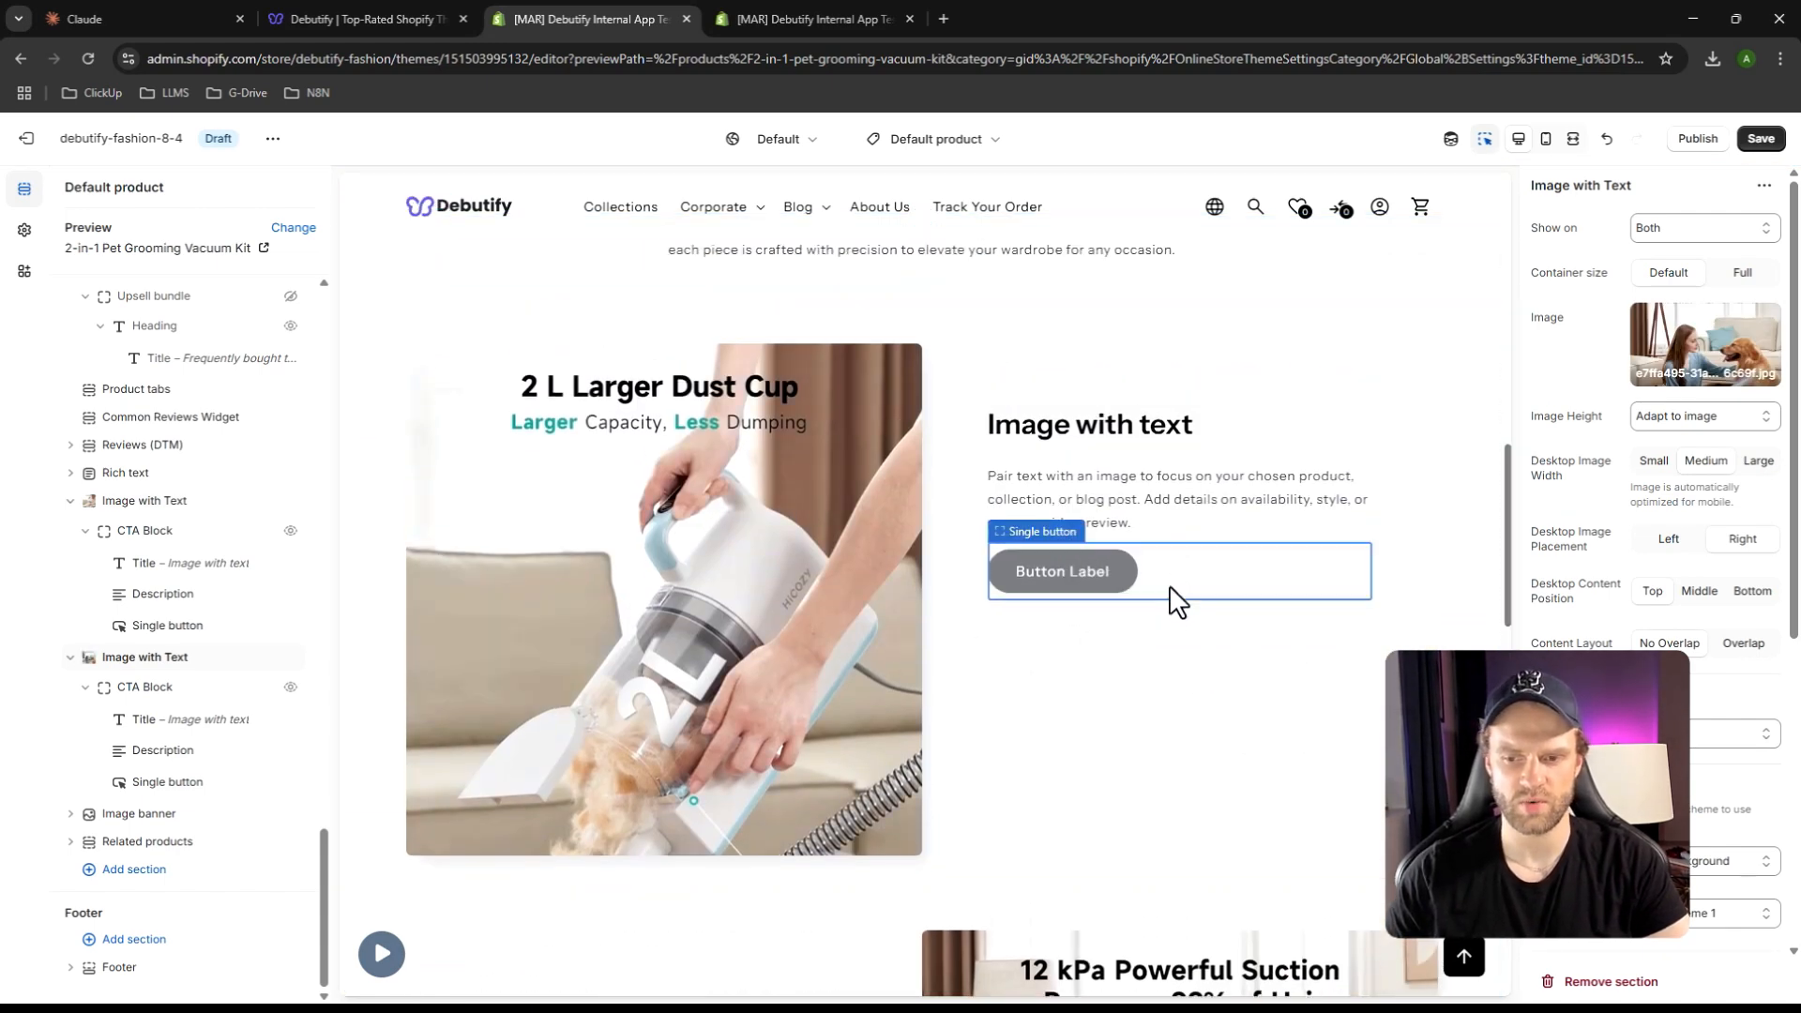
scroll(992, 555, up, 10)
scroll(993, 553, down, 10)
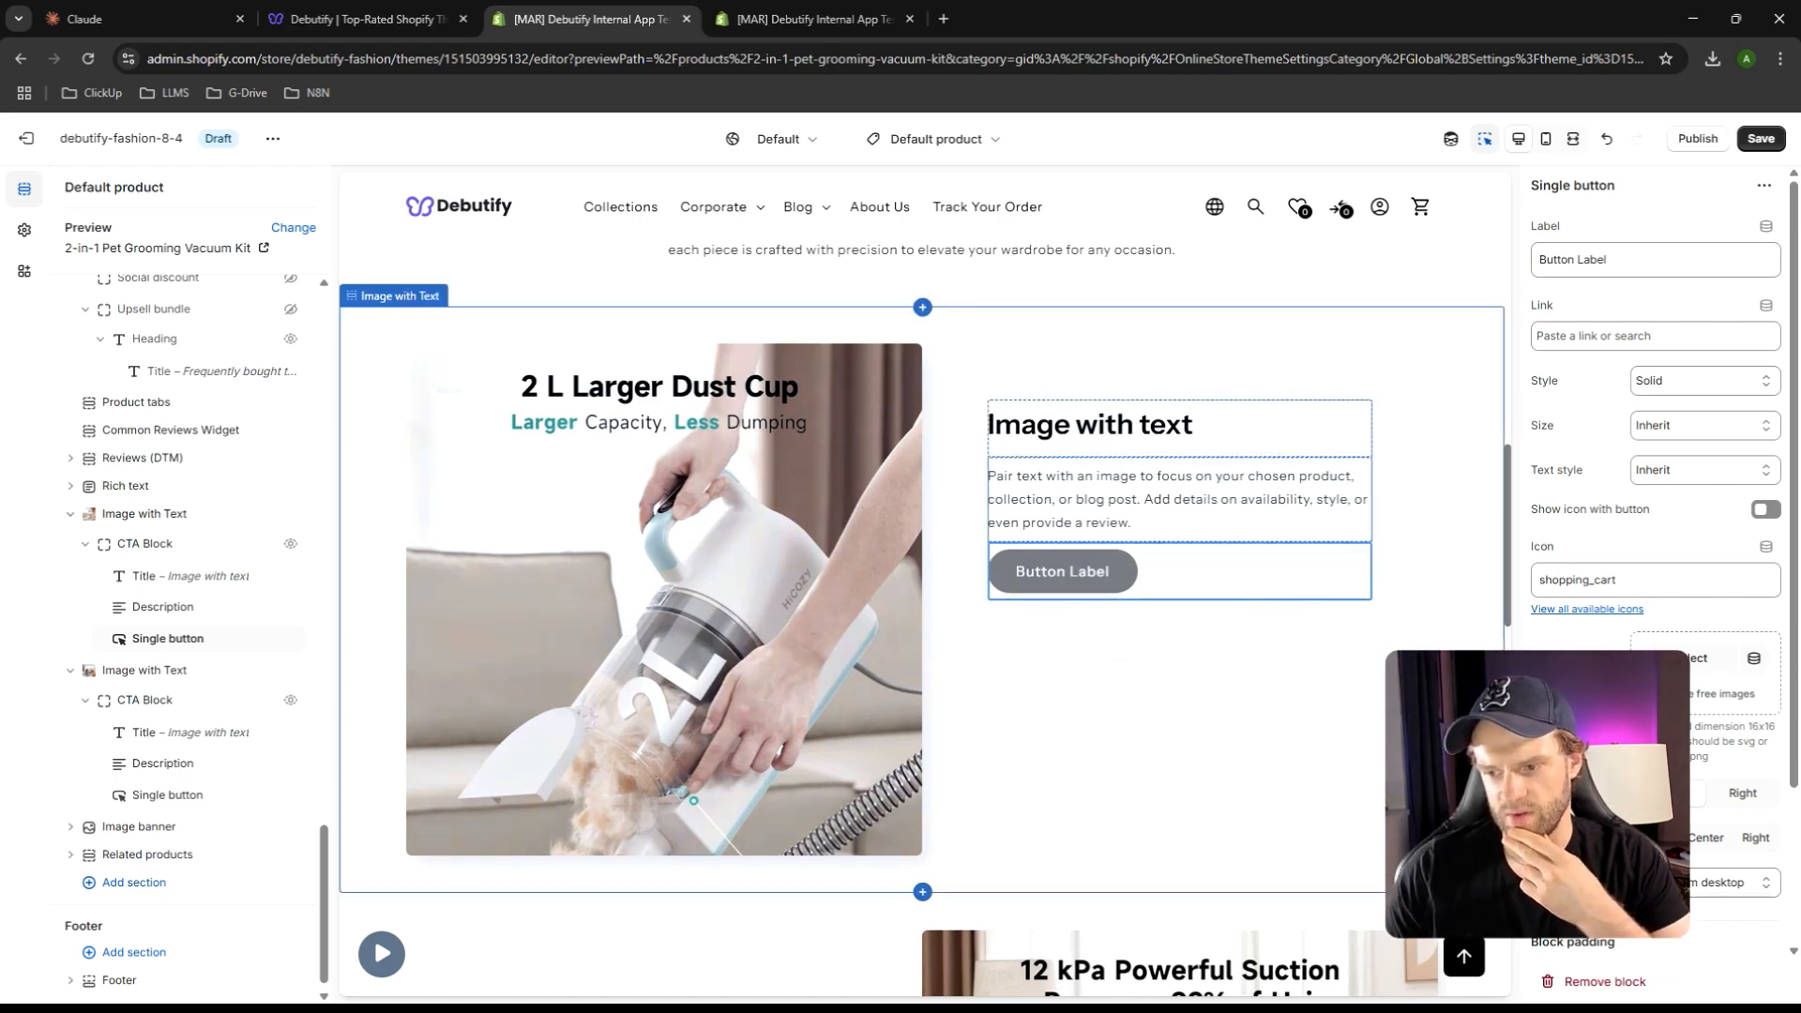
click(1633, 337)
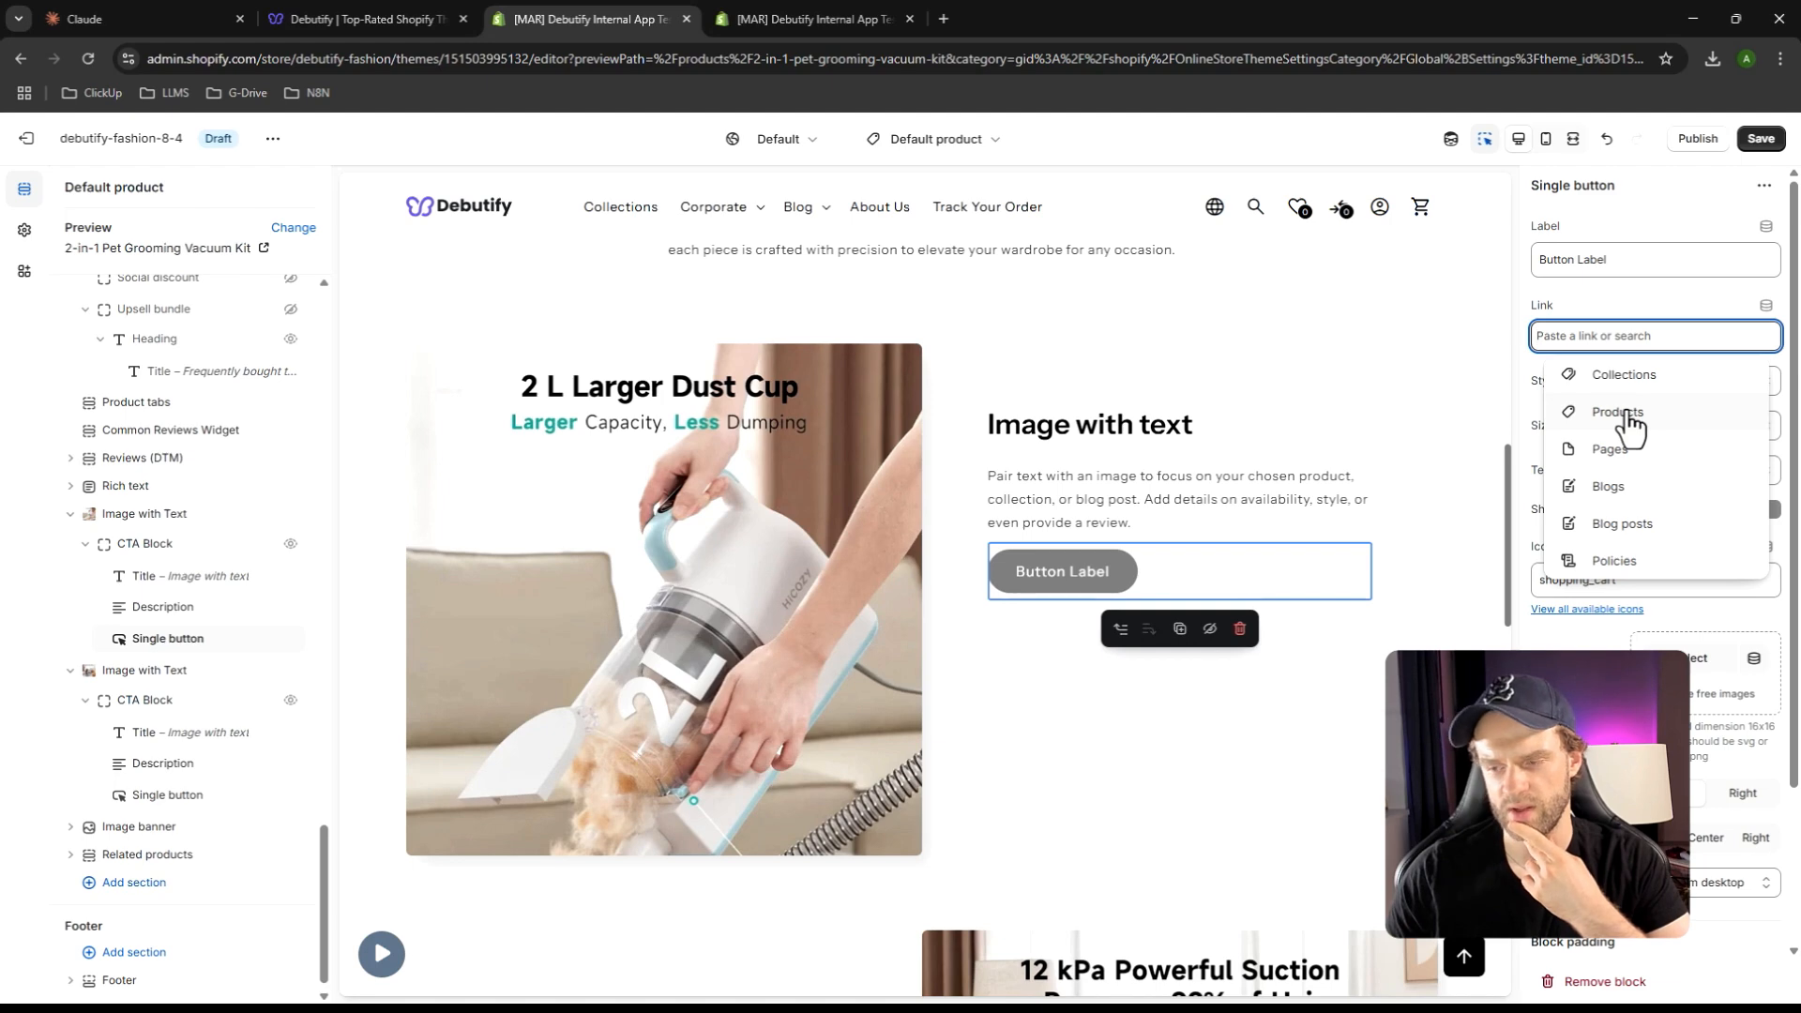
click(1563, 307)
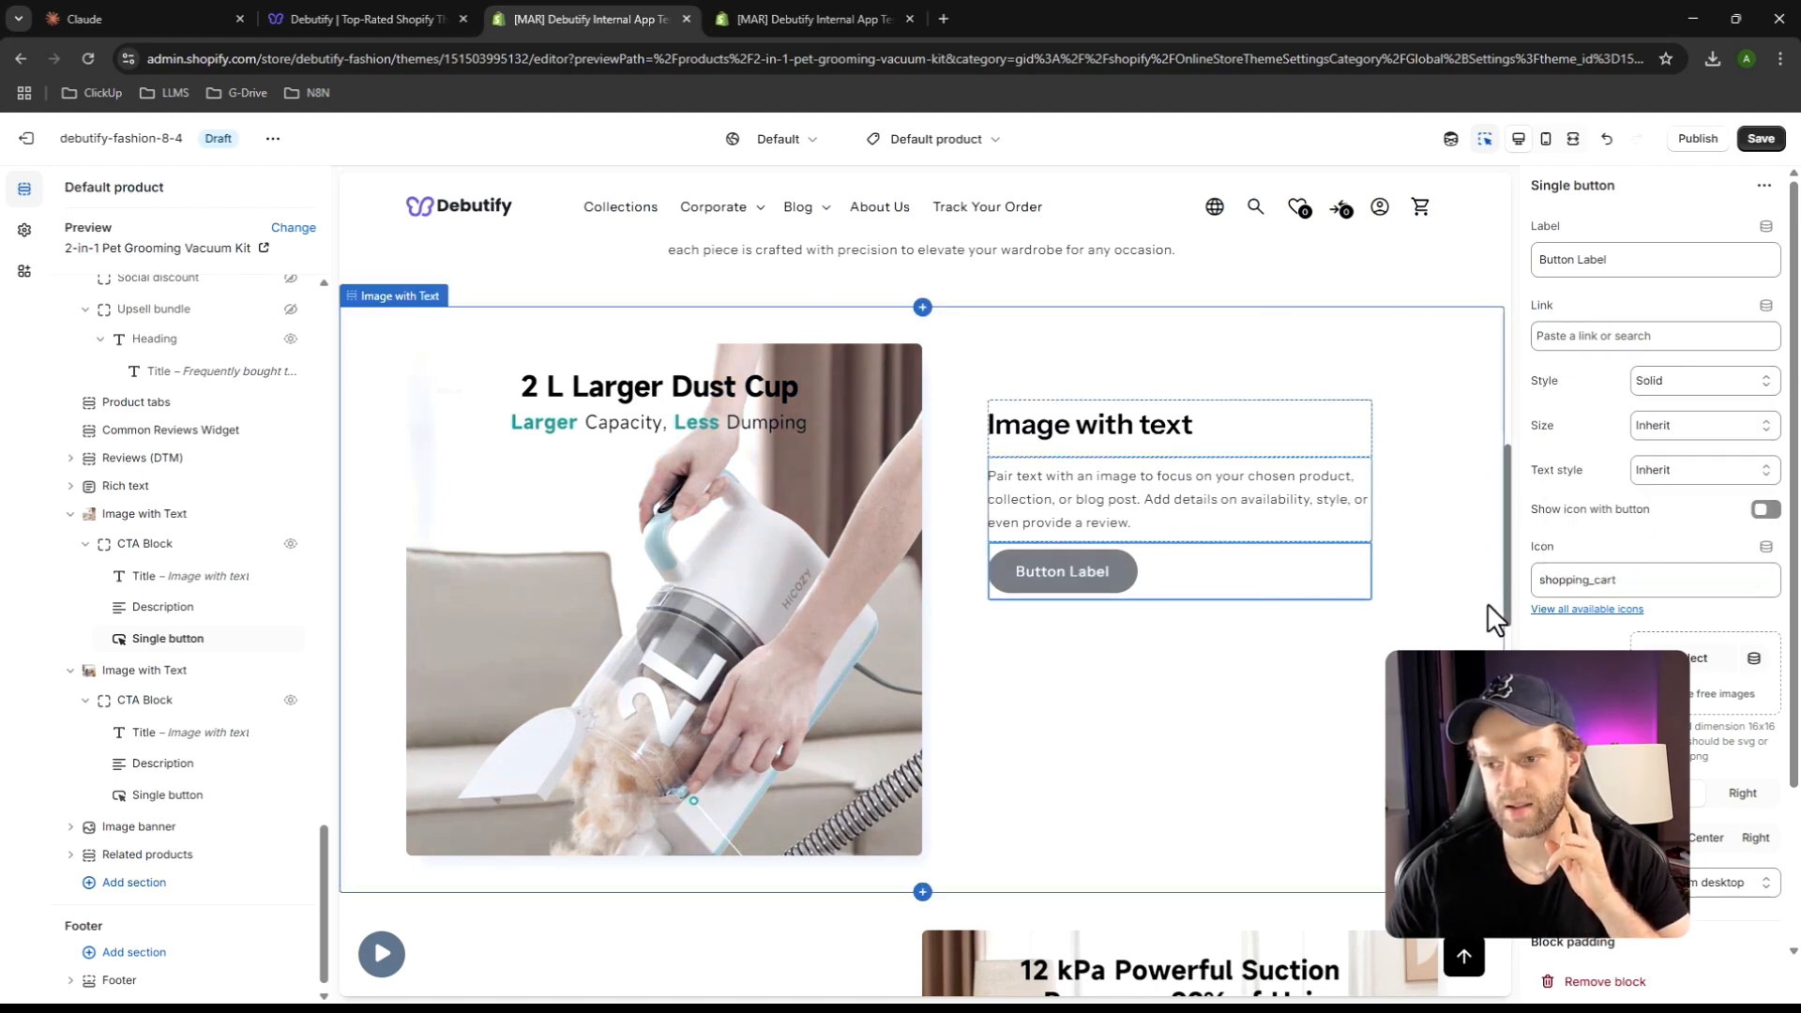
Save the theme changes and close the second theme editor tab
click(1759, 150)
scroll(1178, 657, down, 3)
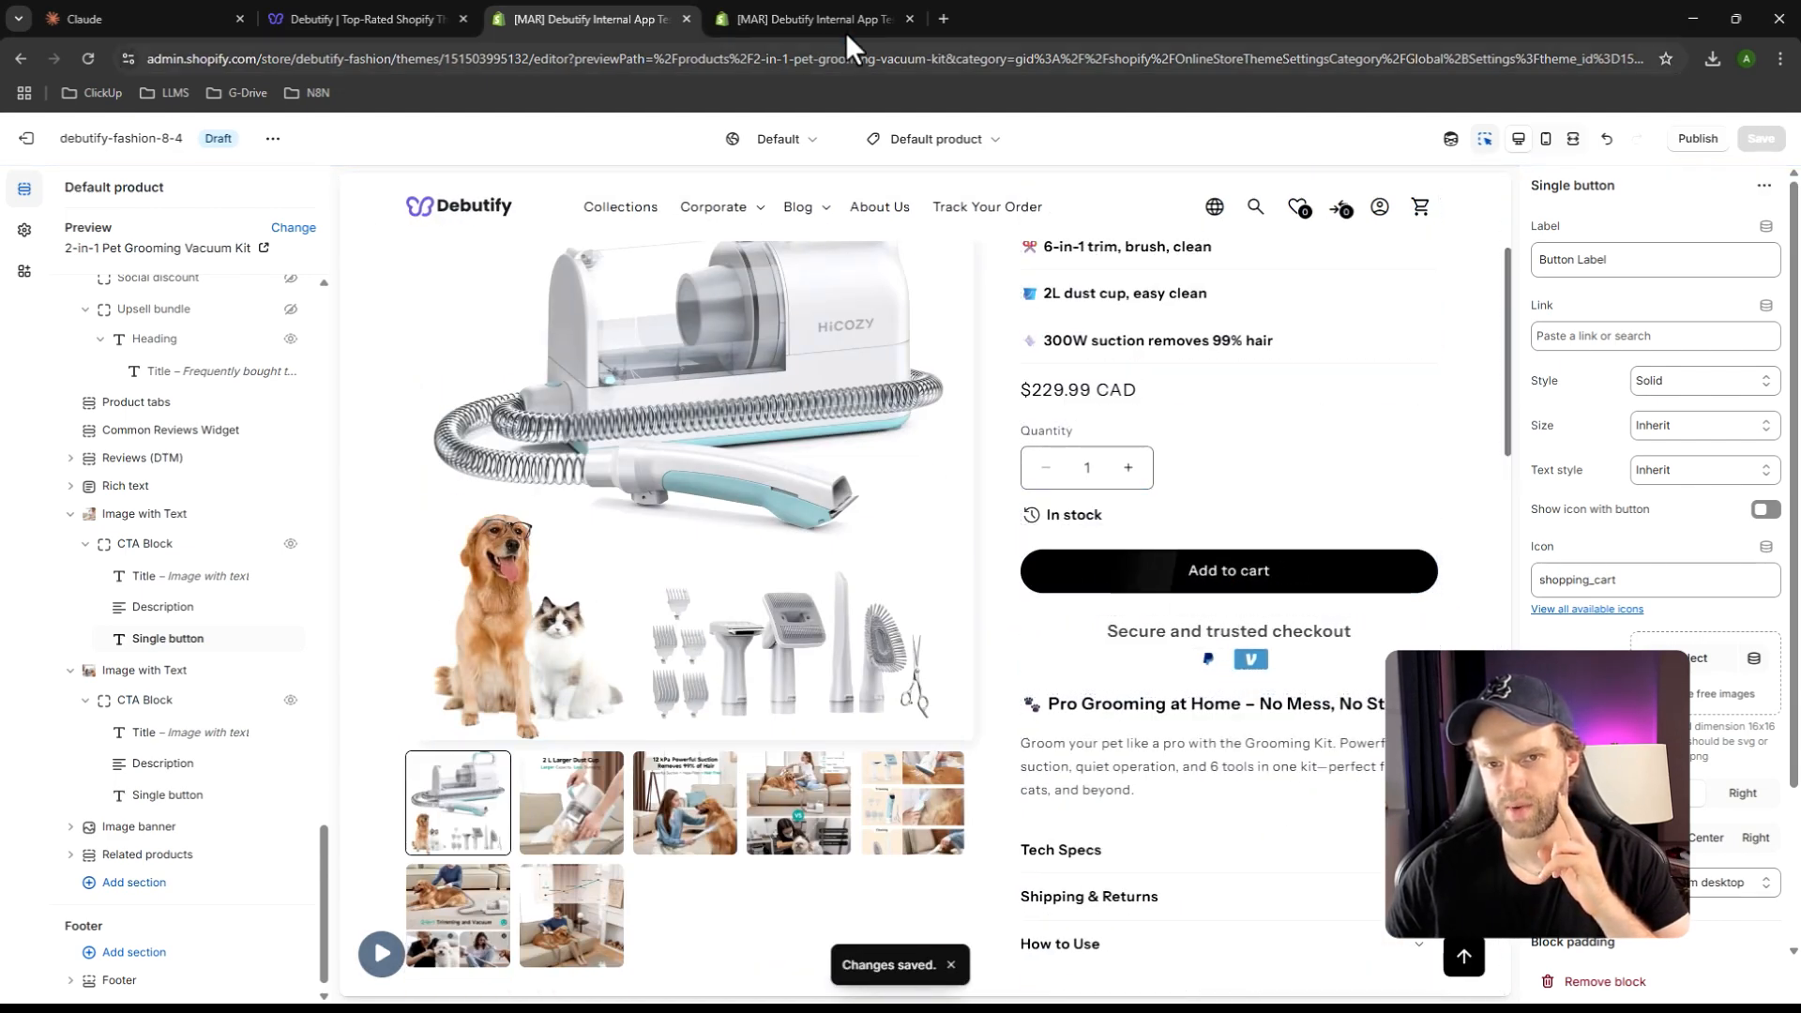
click(889, 17)
click(909, 19)
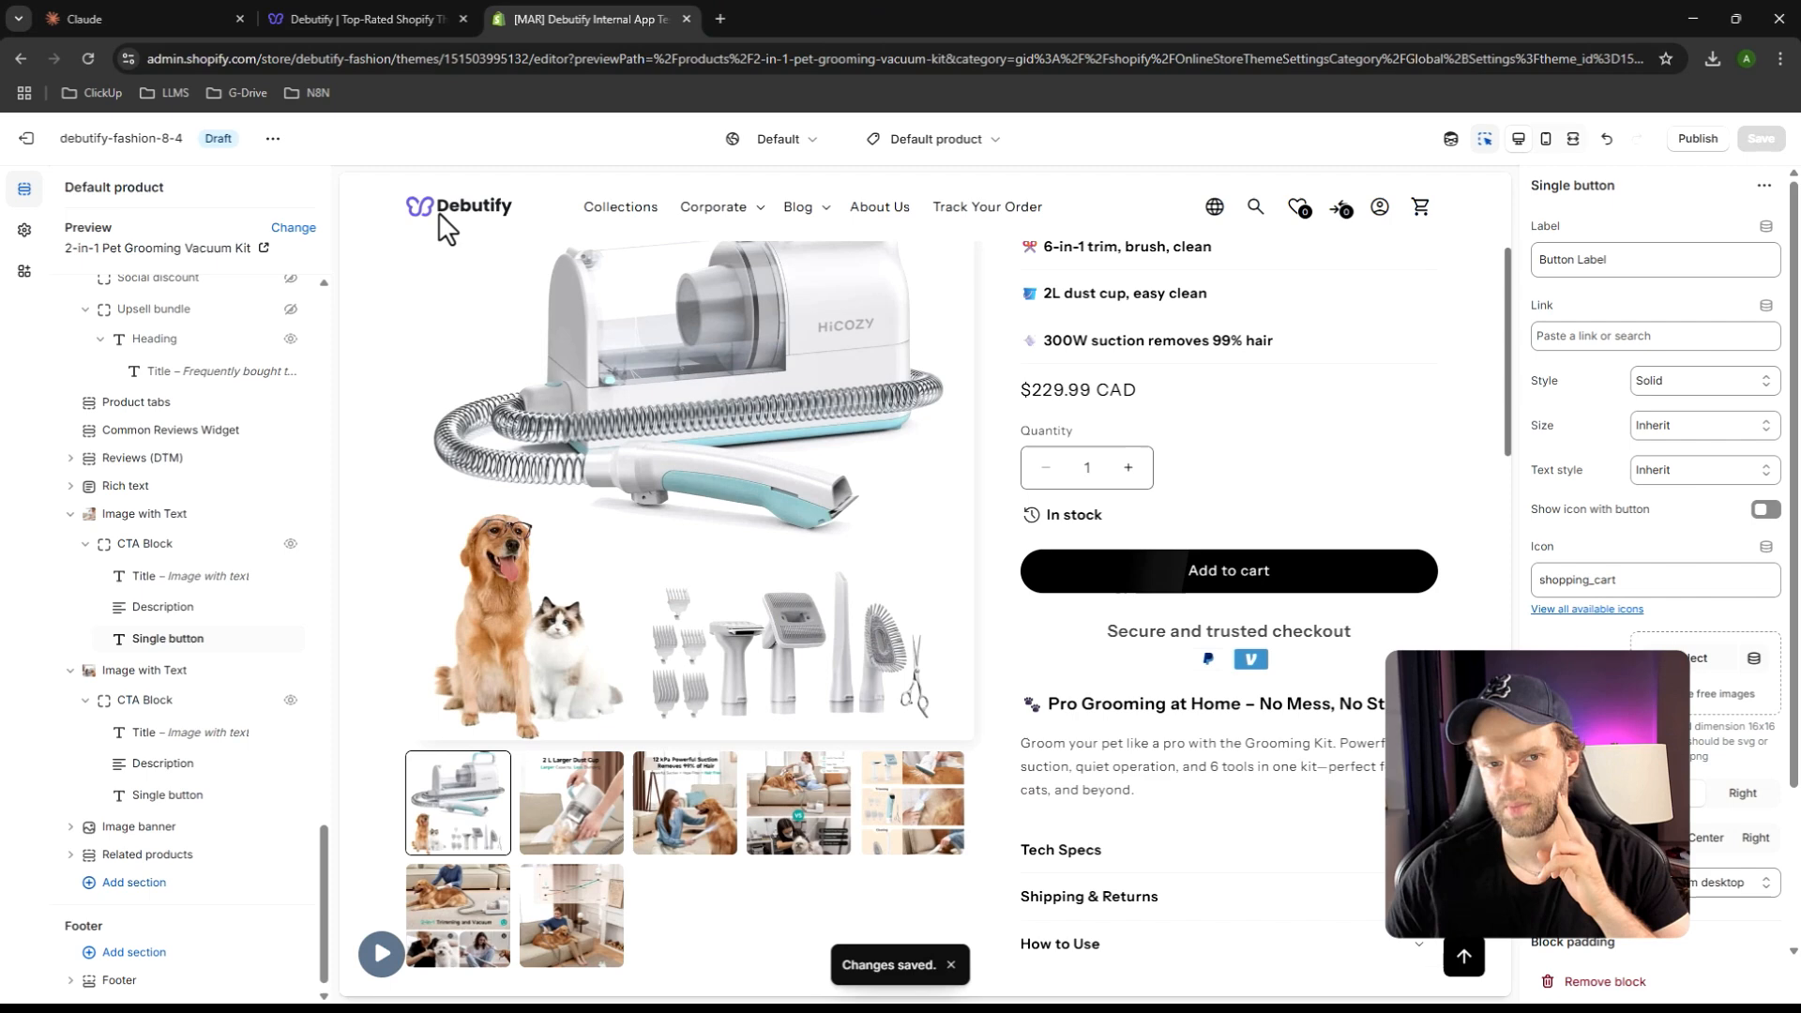
Preview the draft theme's 2-in-1 Pet Grooming Vacuum Kit product page in the browser
click(273, 140)
click(248, 311)
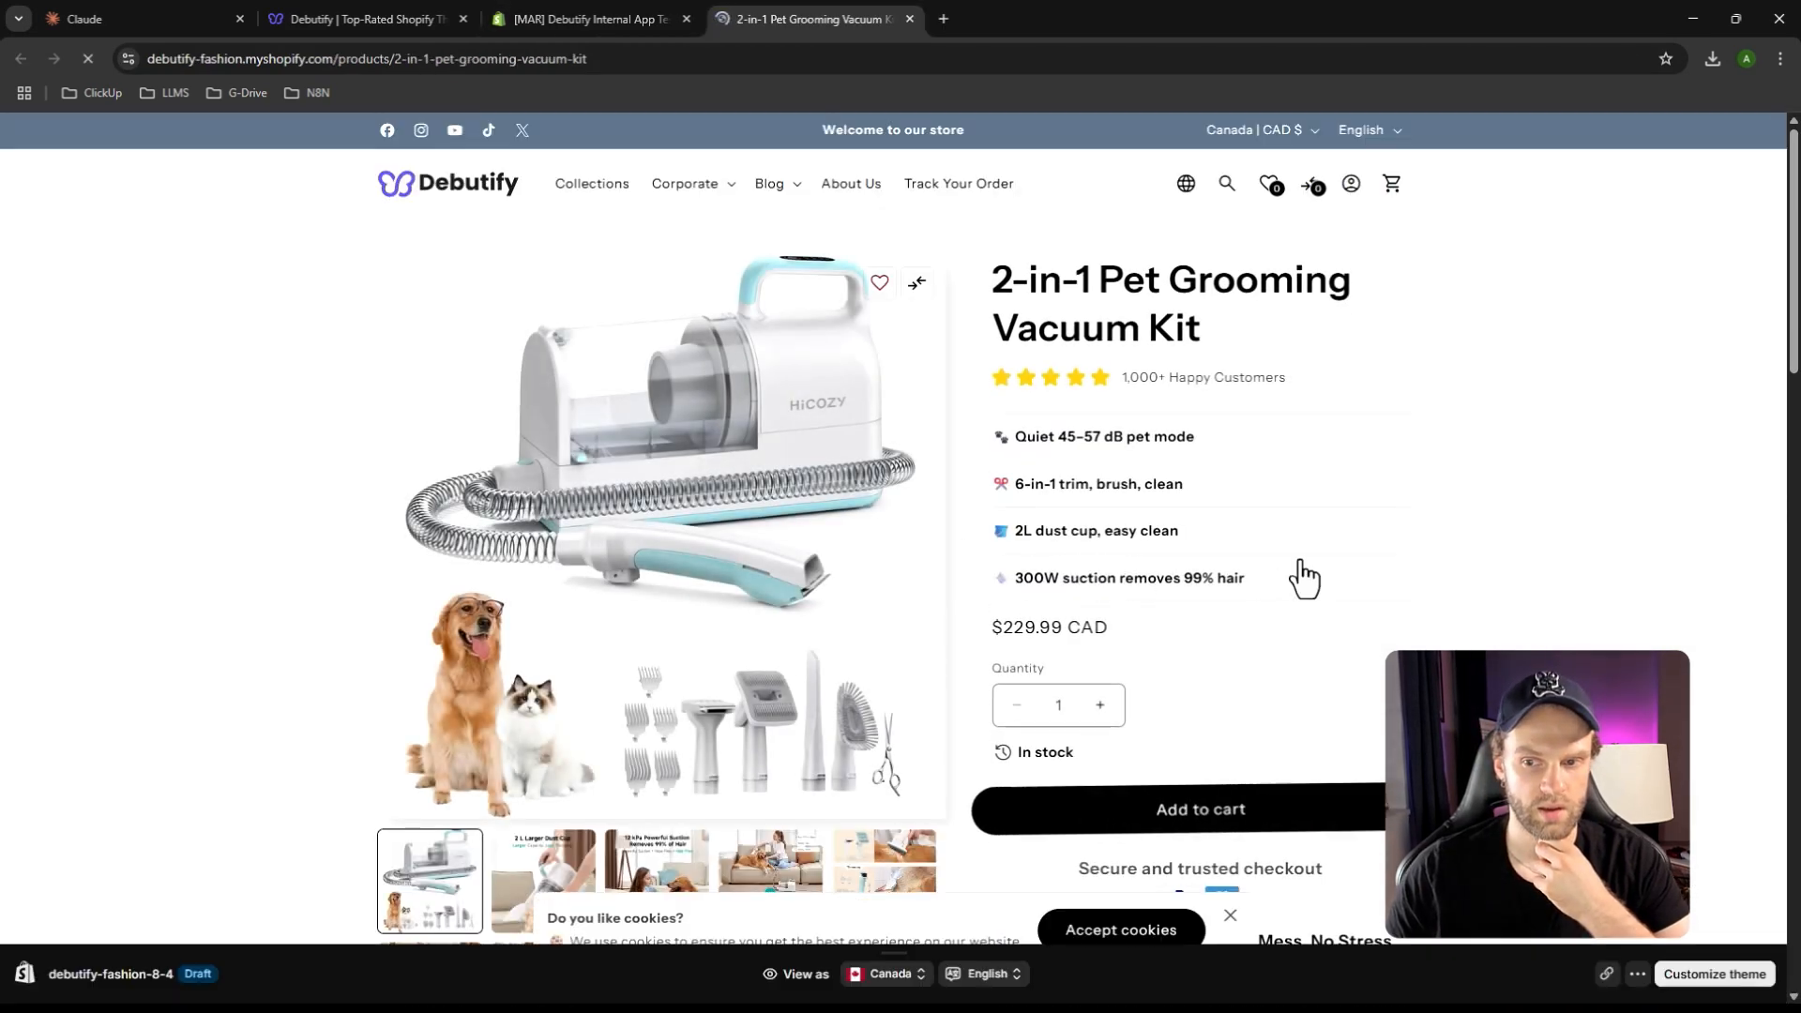
scroll(1247, 600, down, 2)
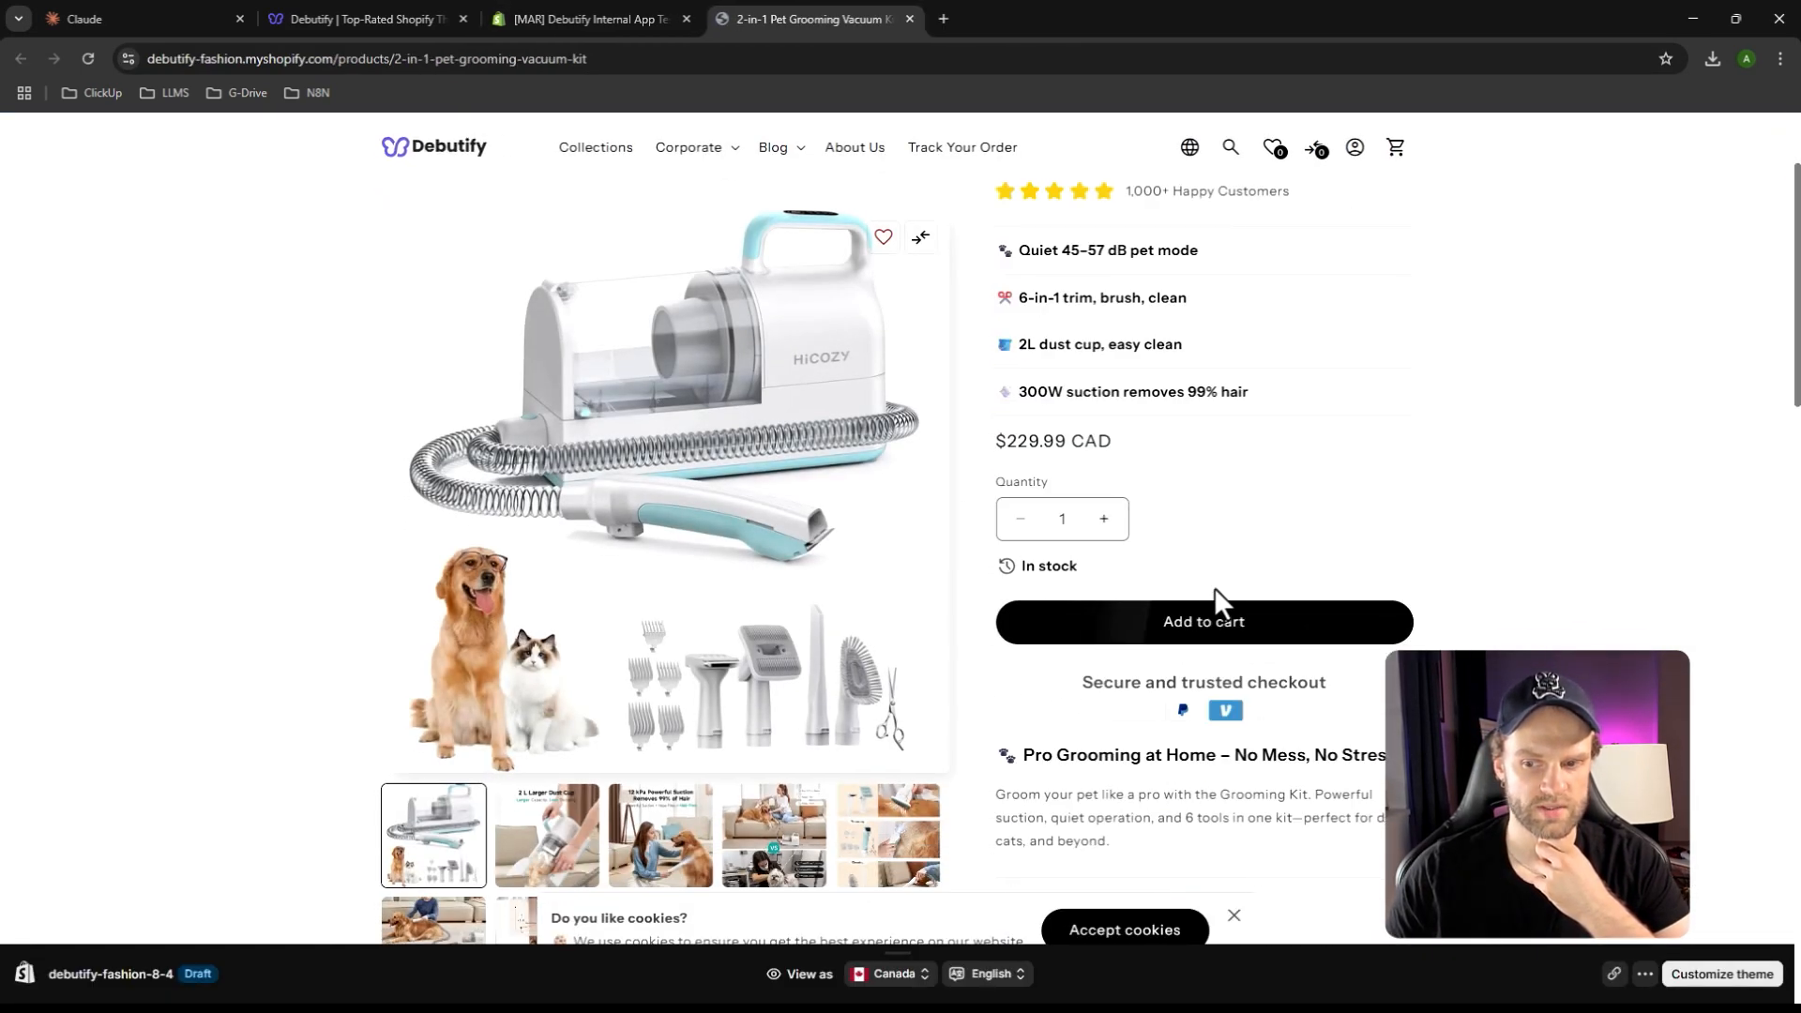
Open the browser's developer tools on the product page and inspect the Add to cart button
click(1779, 58)
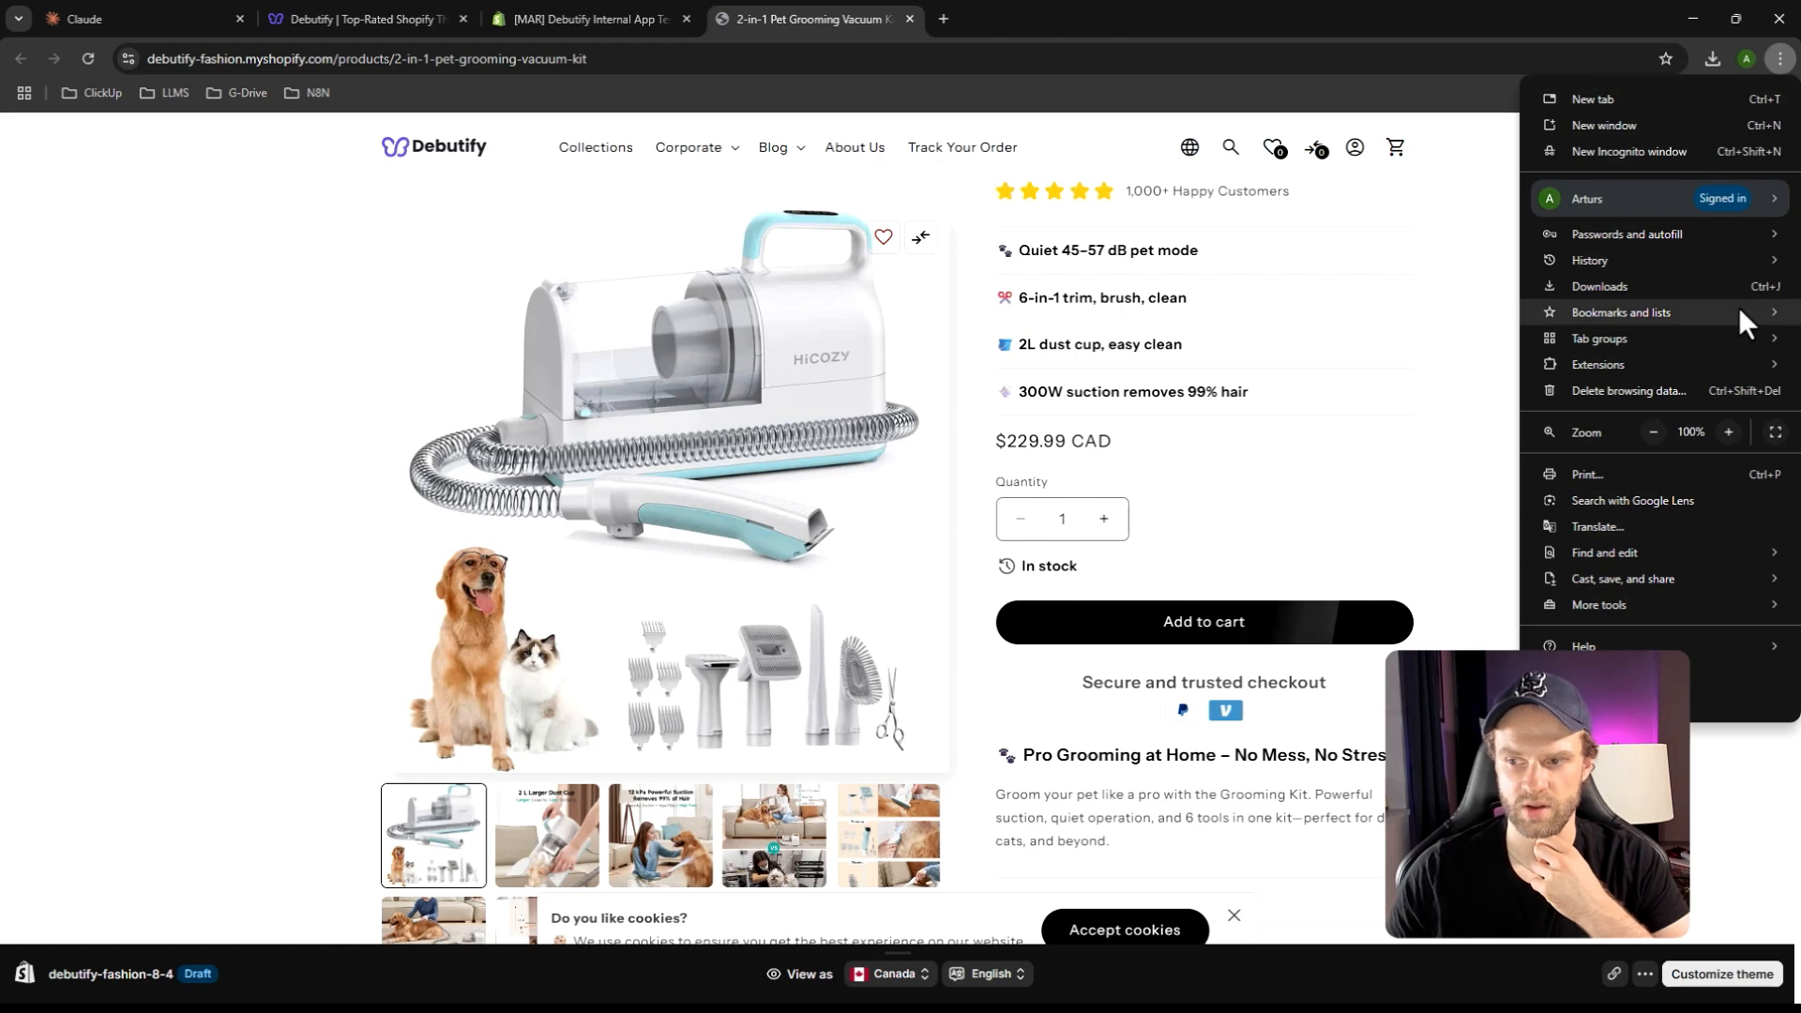
mouse_move(1601, 606)
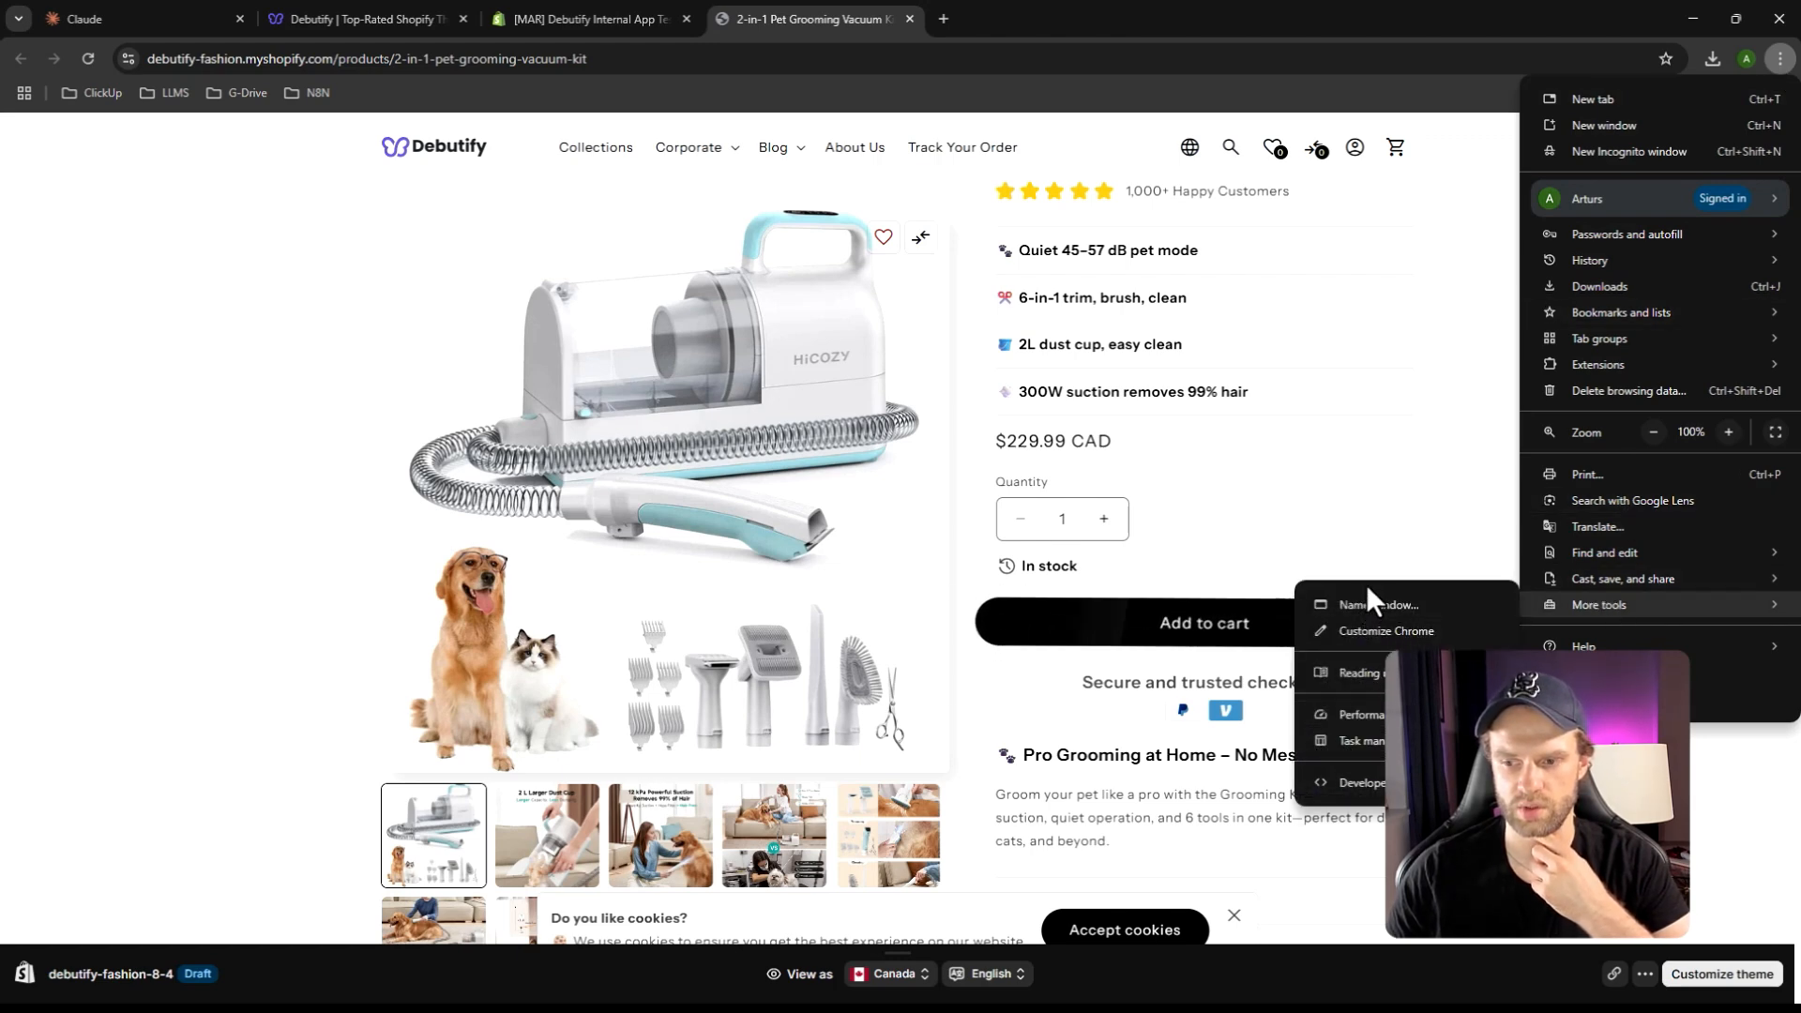
click(1362, 782)
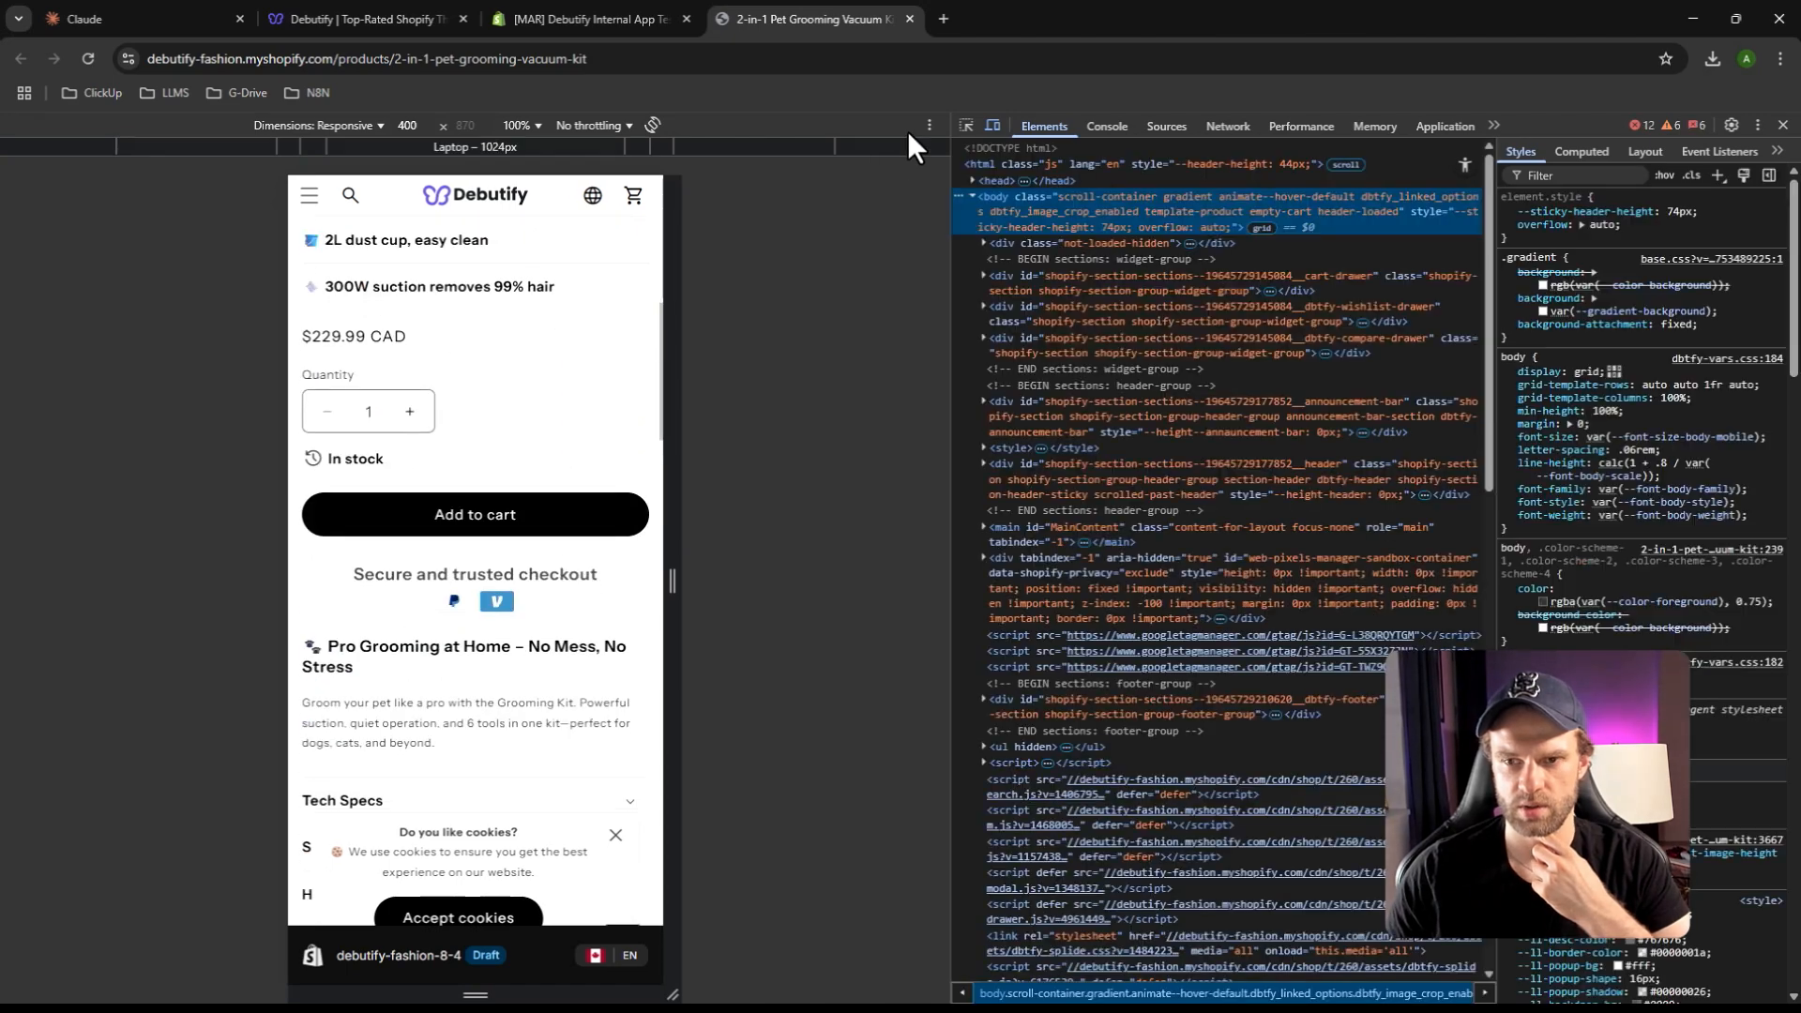
click(966, 124)
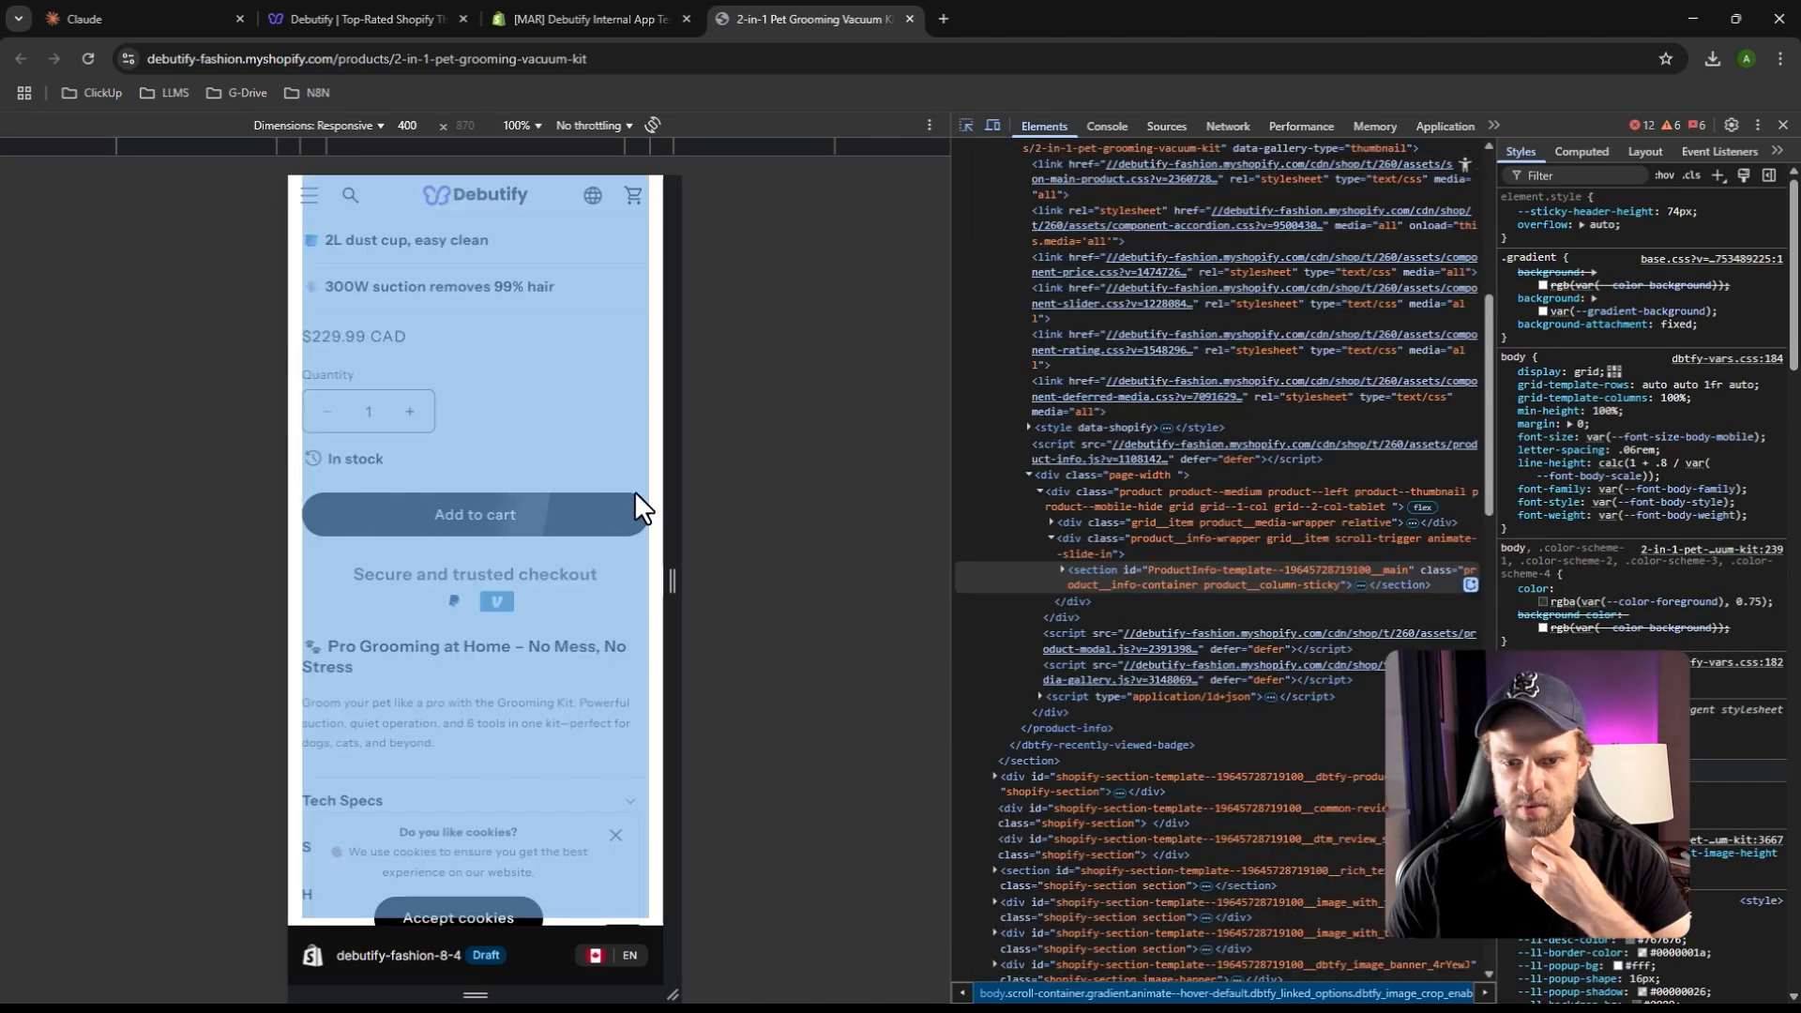
click(643, 506)
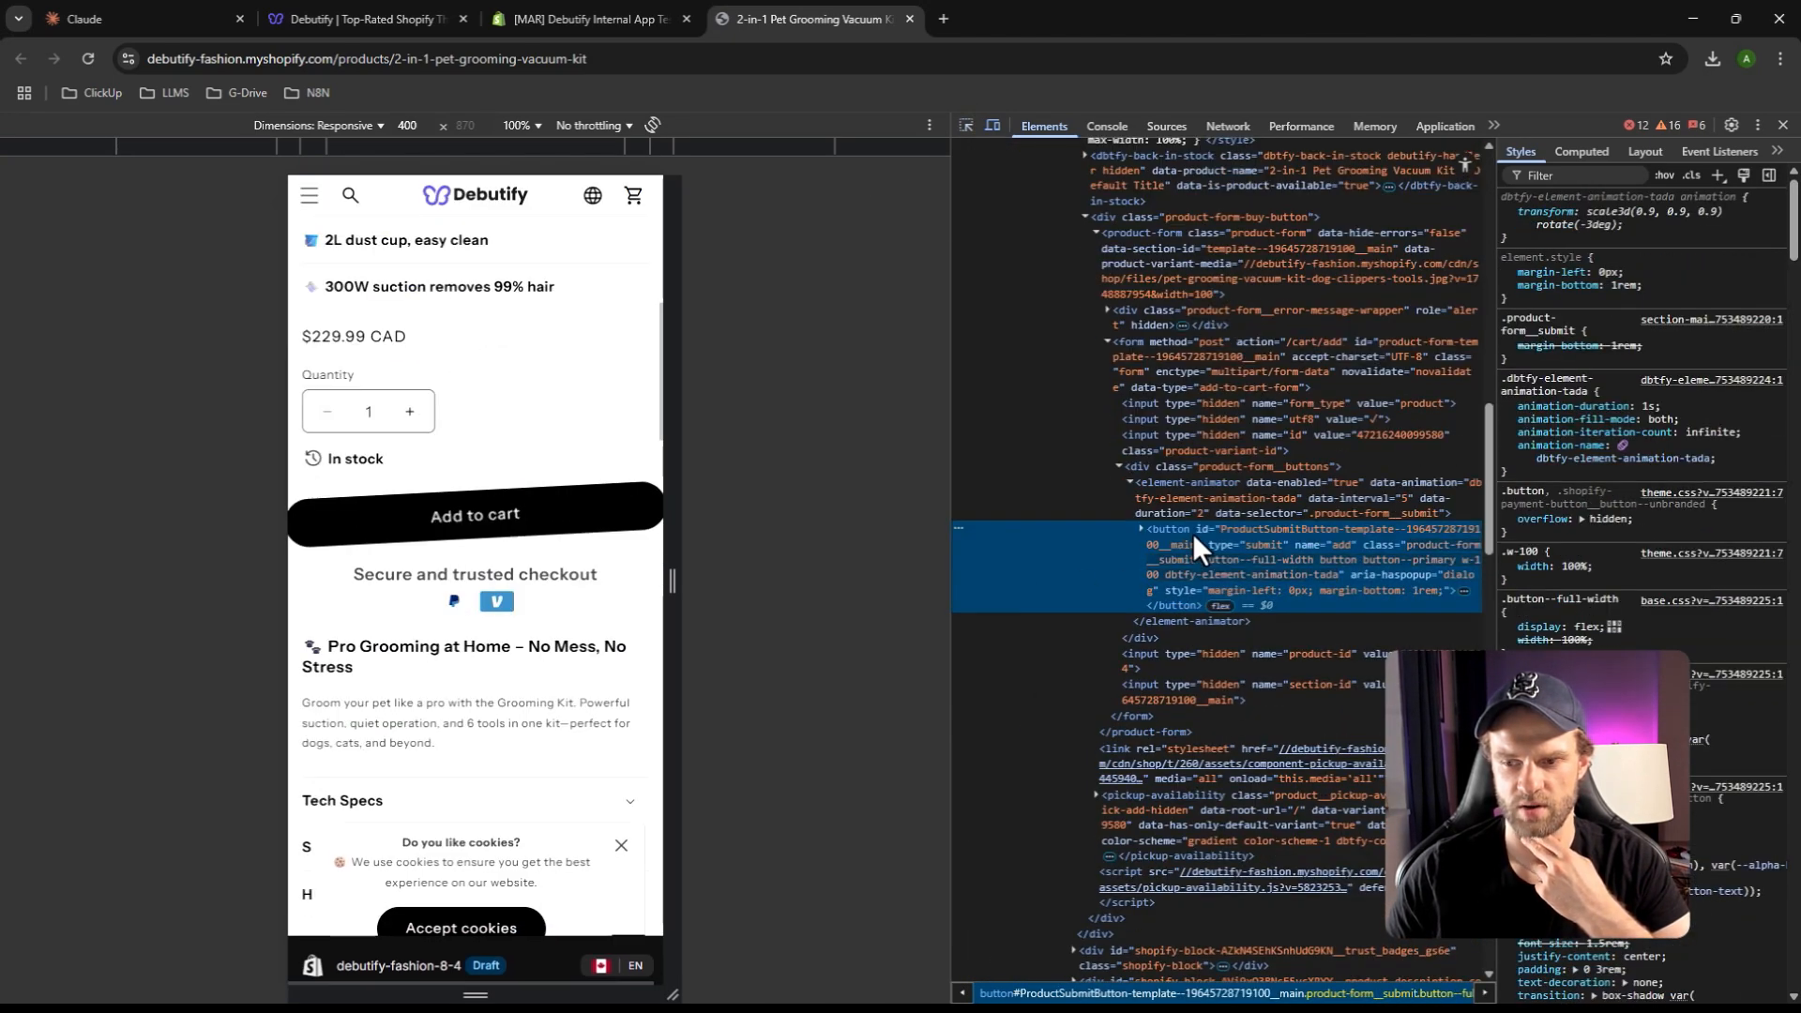
Go up through the button's parent elements in the page code to the enclosing add-to-cart form element
click(1258, 467)
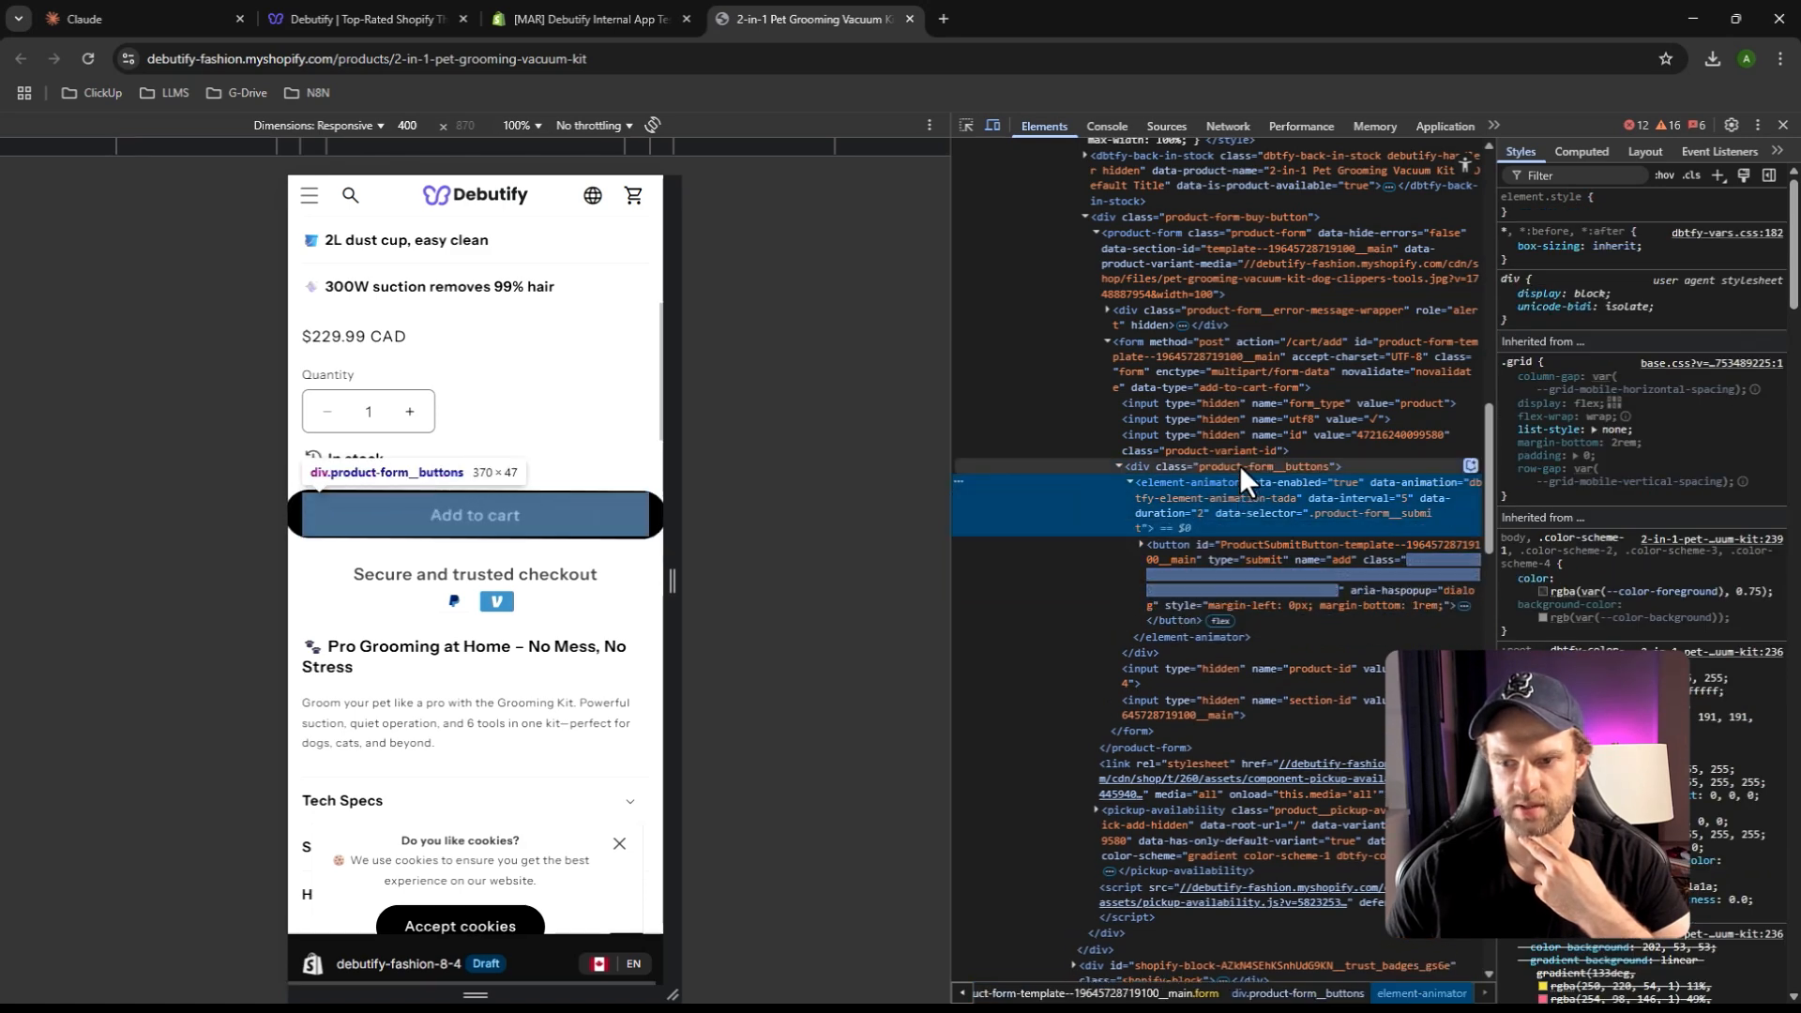
click(1236, 449)
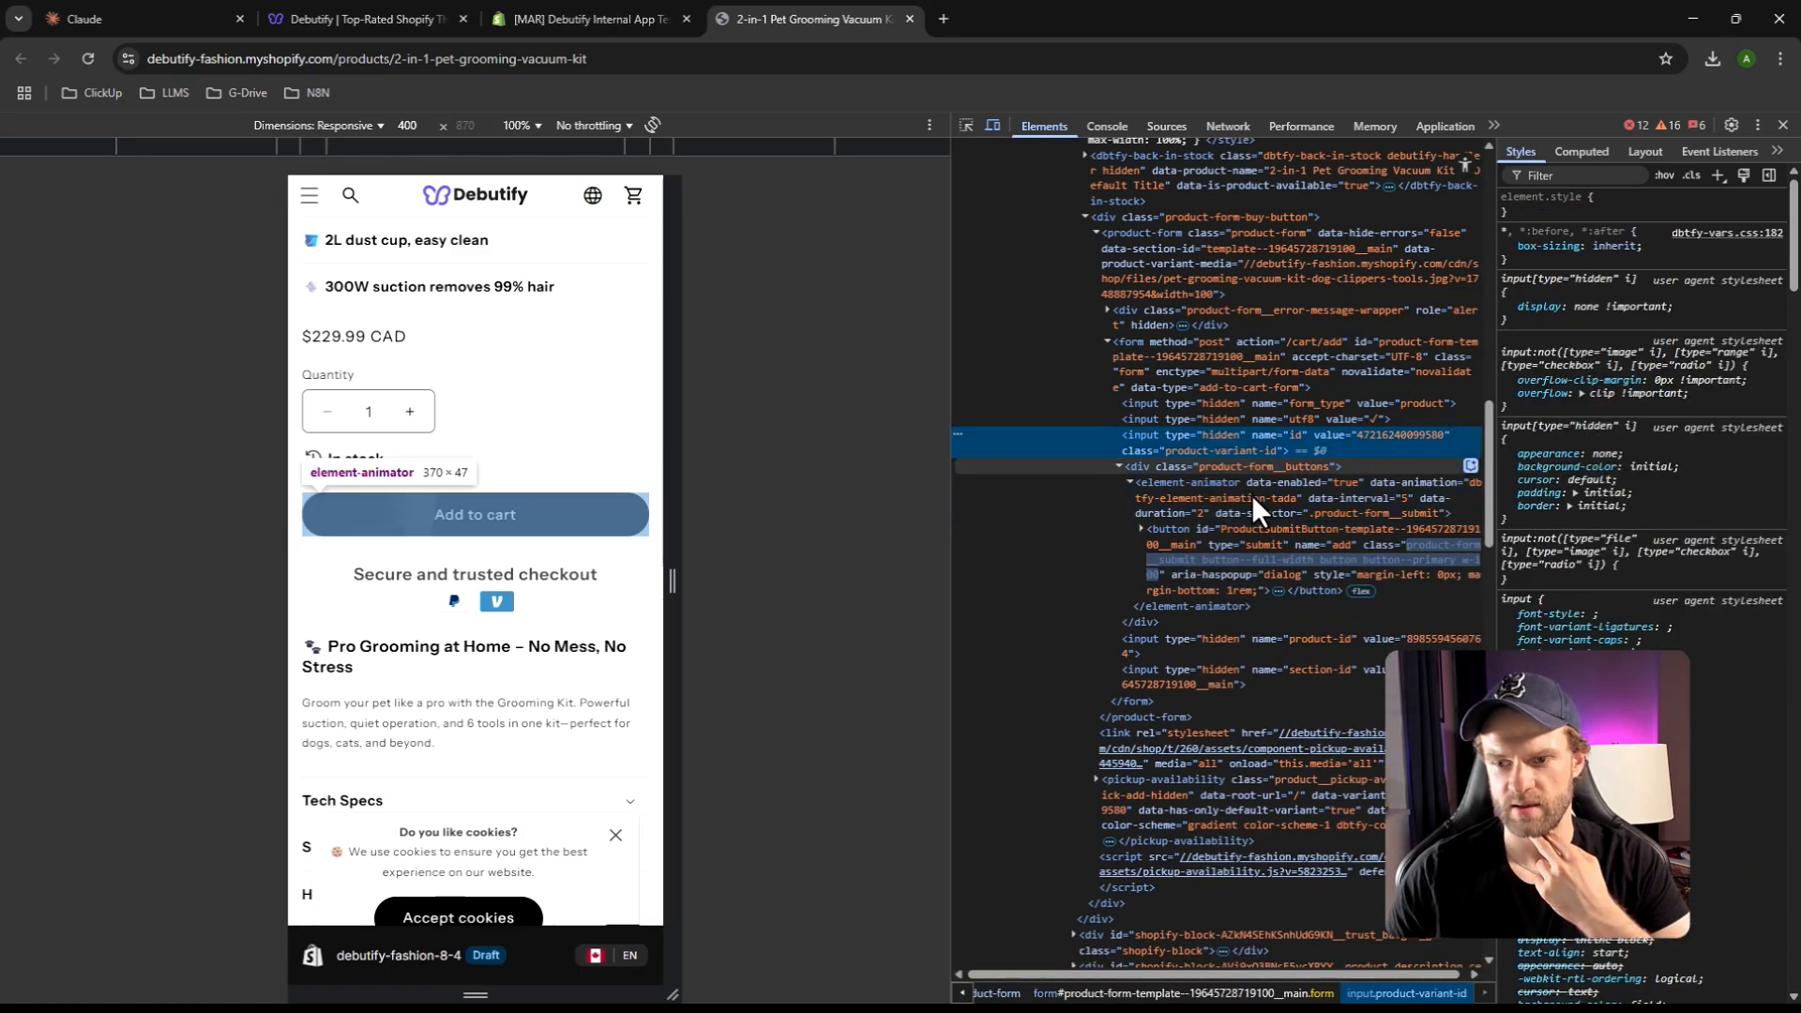
click(1253, 468)
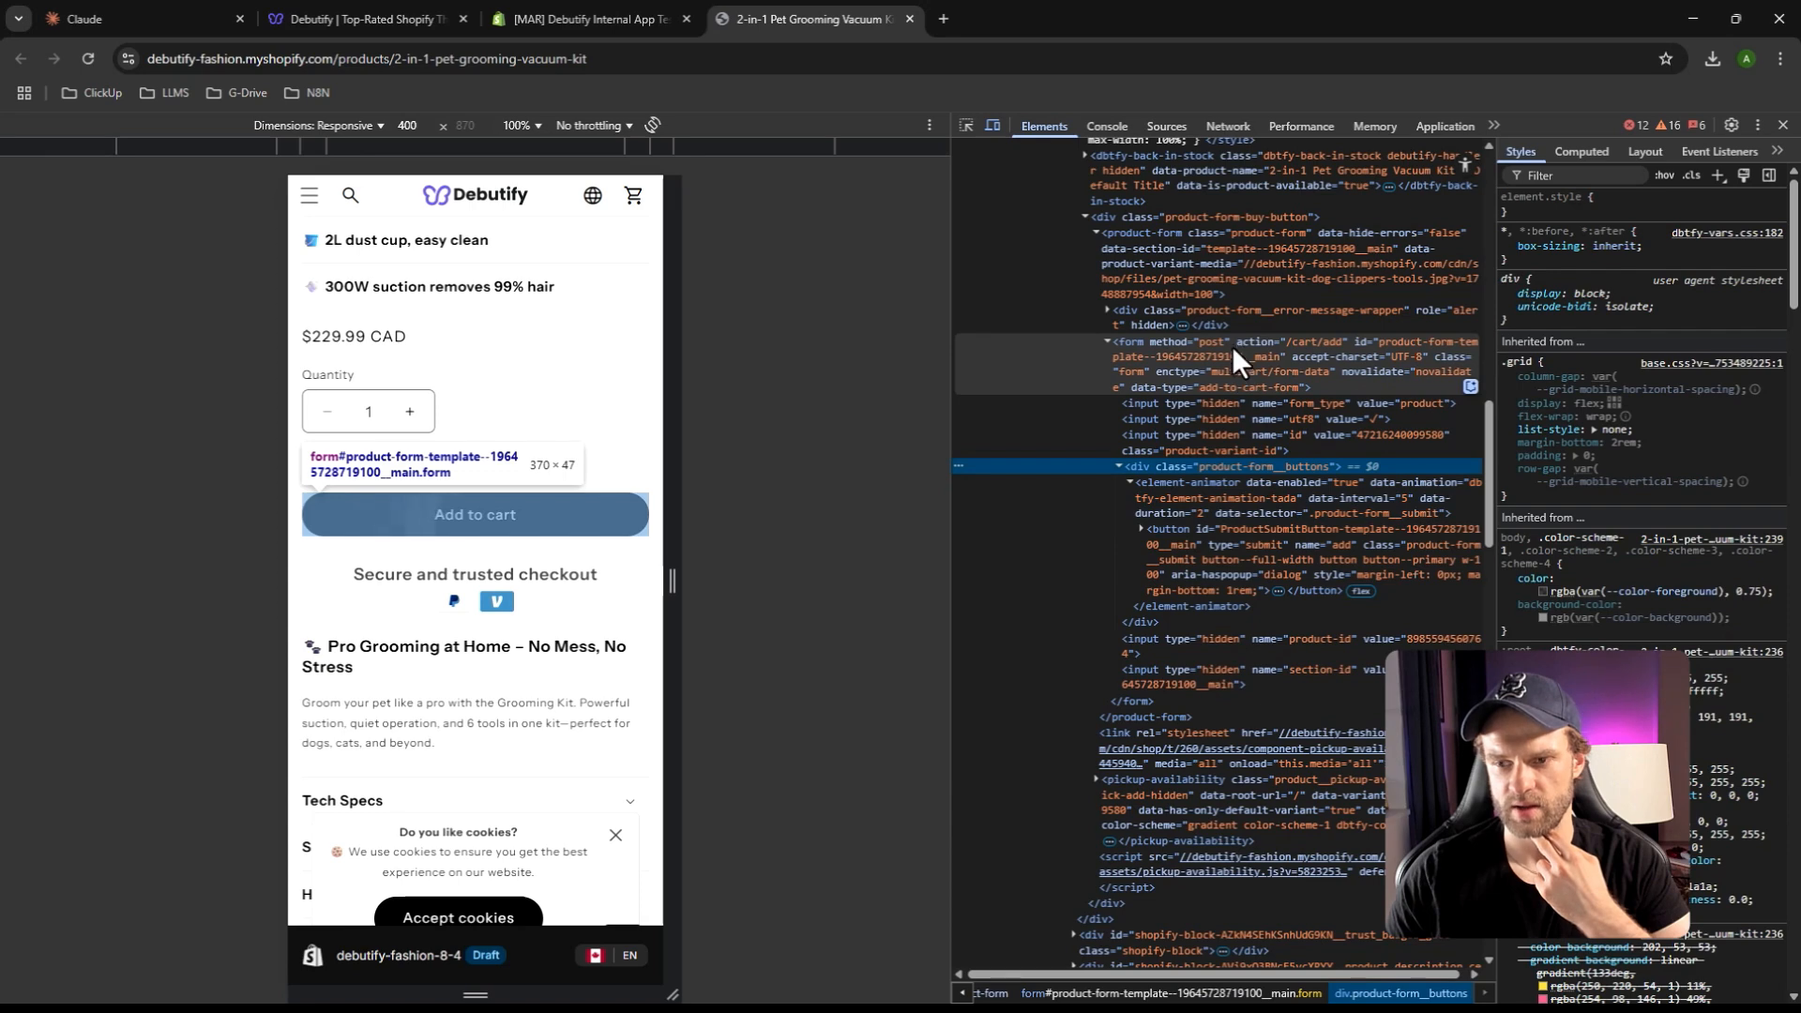
click(1231, 345)
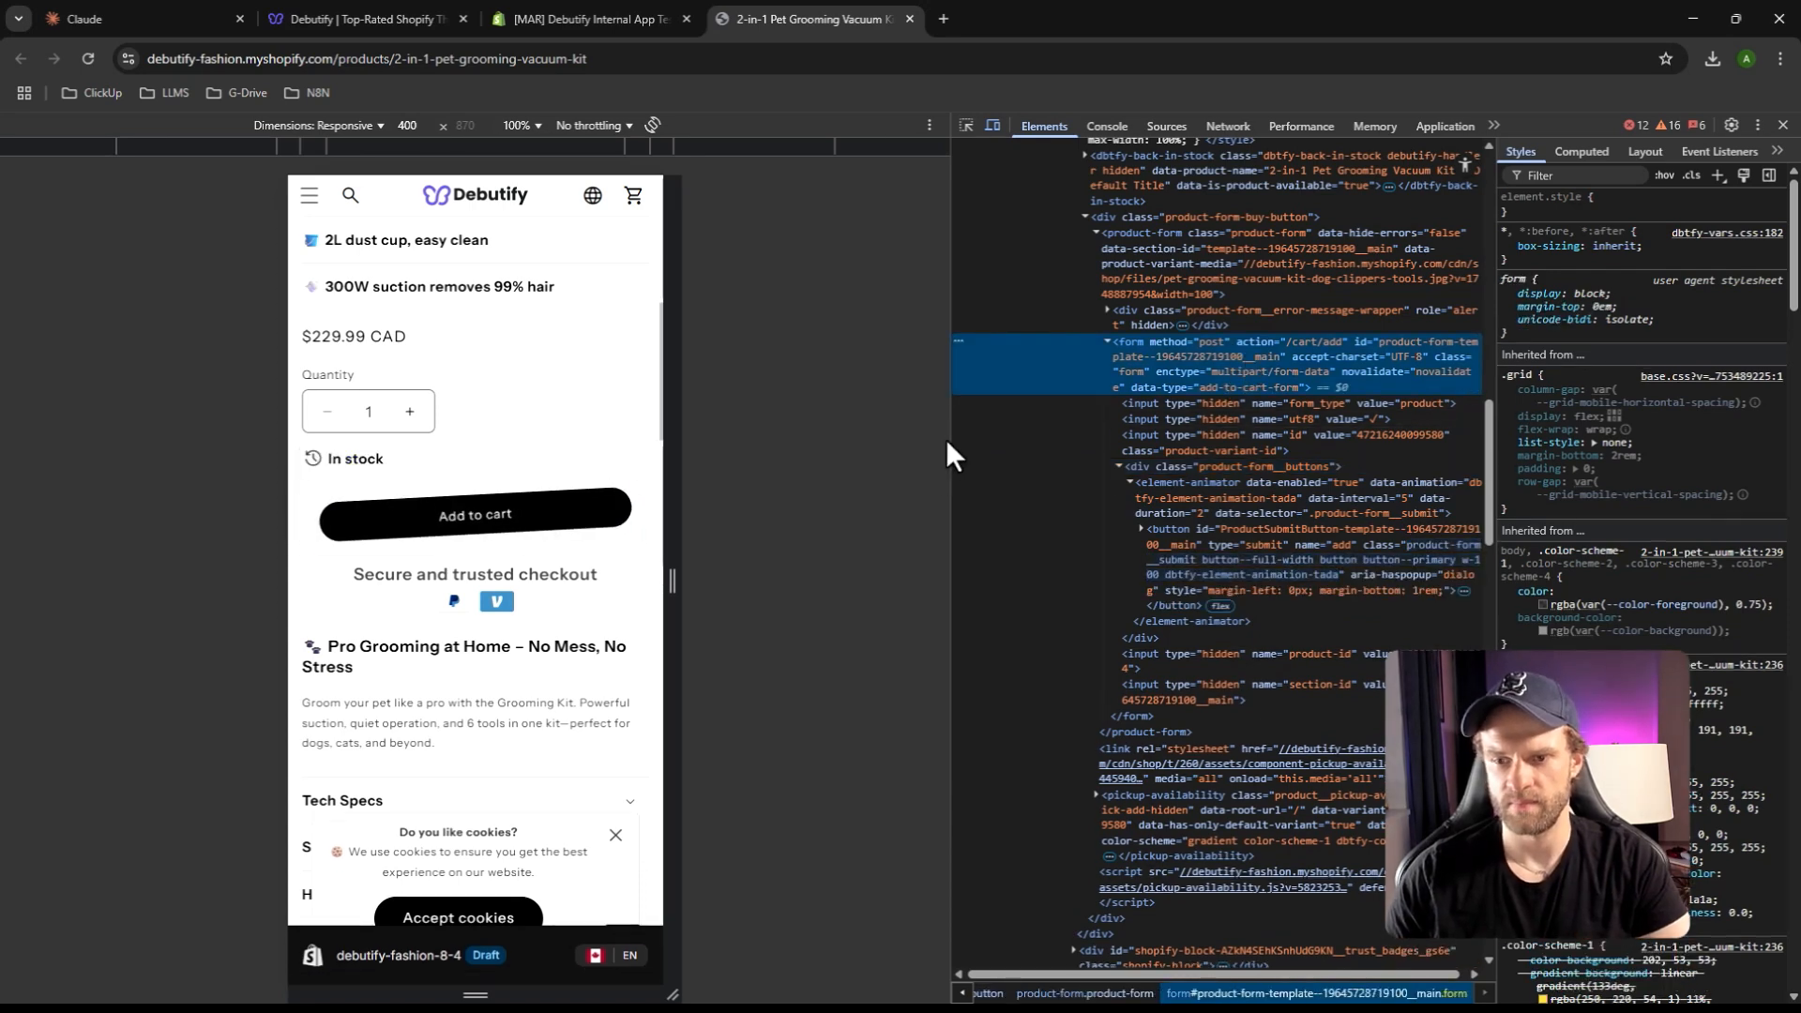
Copy the add-to-cart form element's id value from the page code and close the developer tools
drag(949, 441, 794, 442)
double_click(1231, 270)
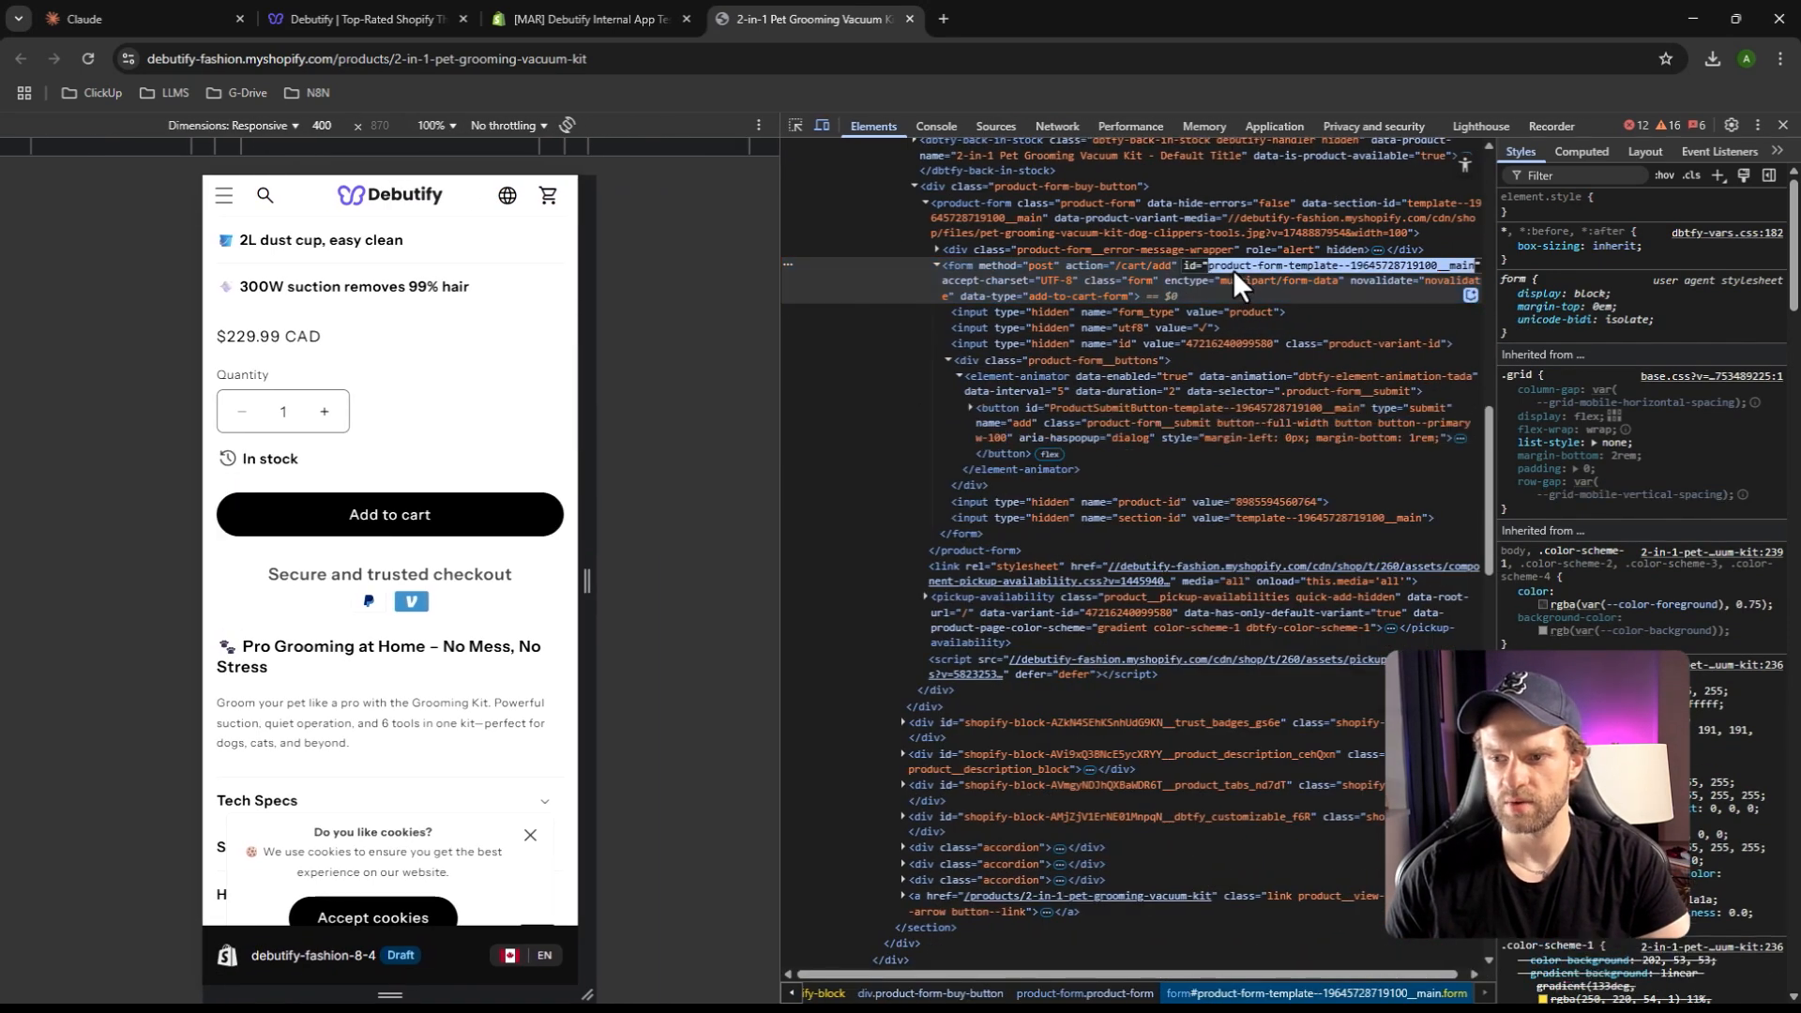
click(1233, 269)
click(1251, 310)
click(1253, 280)
click(1157, 219)
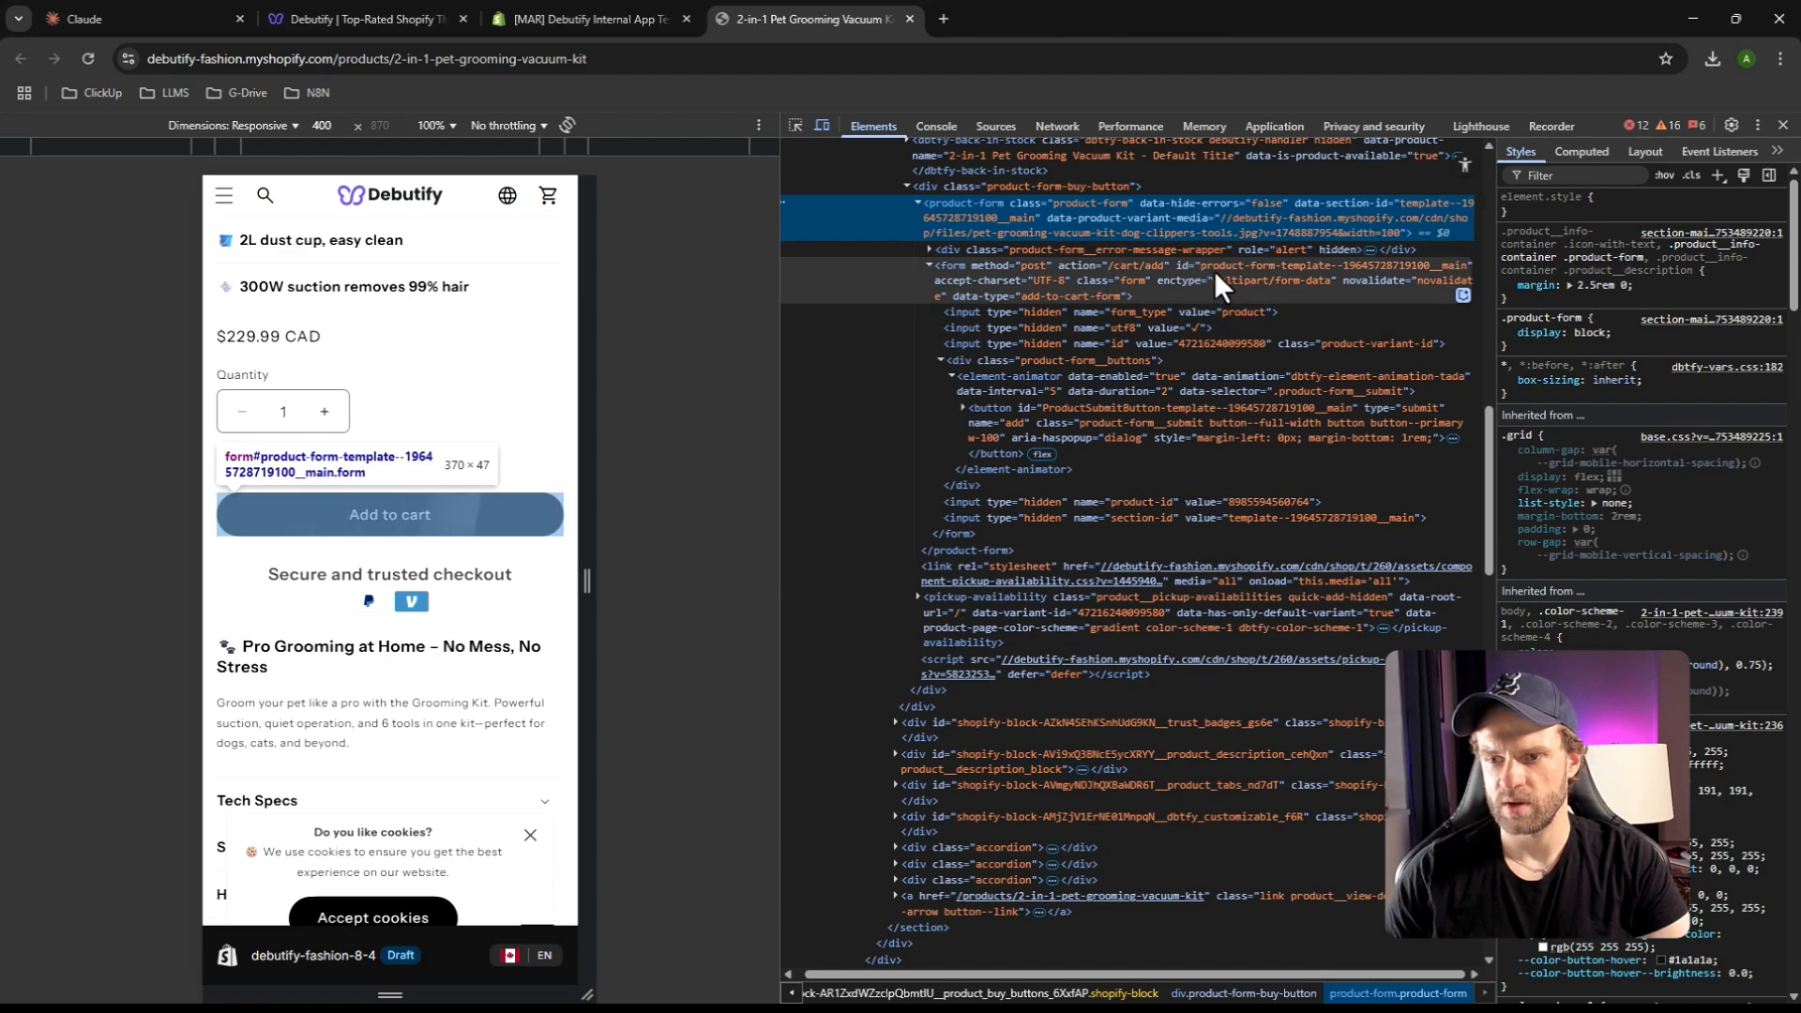
click(1248, 278)
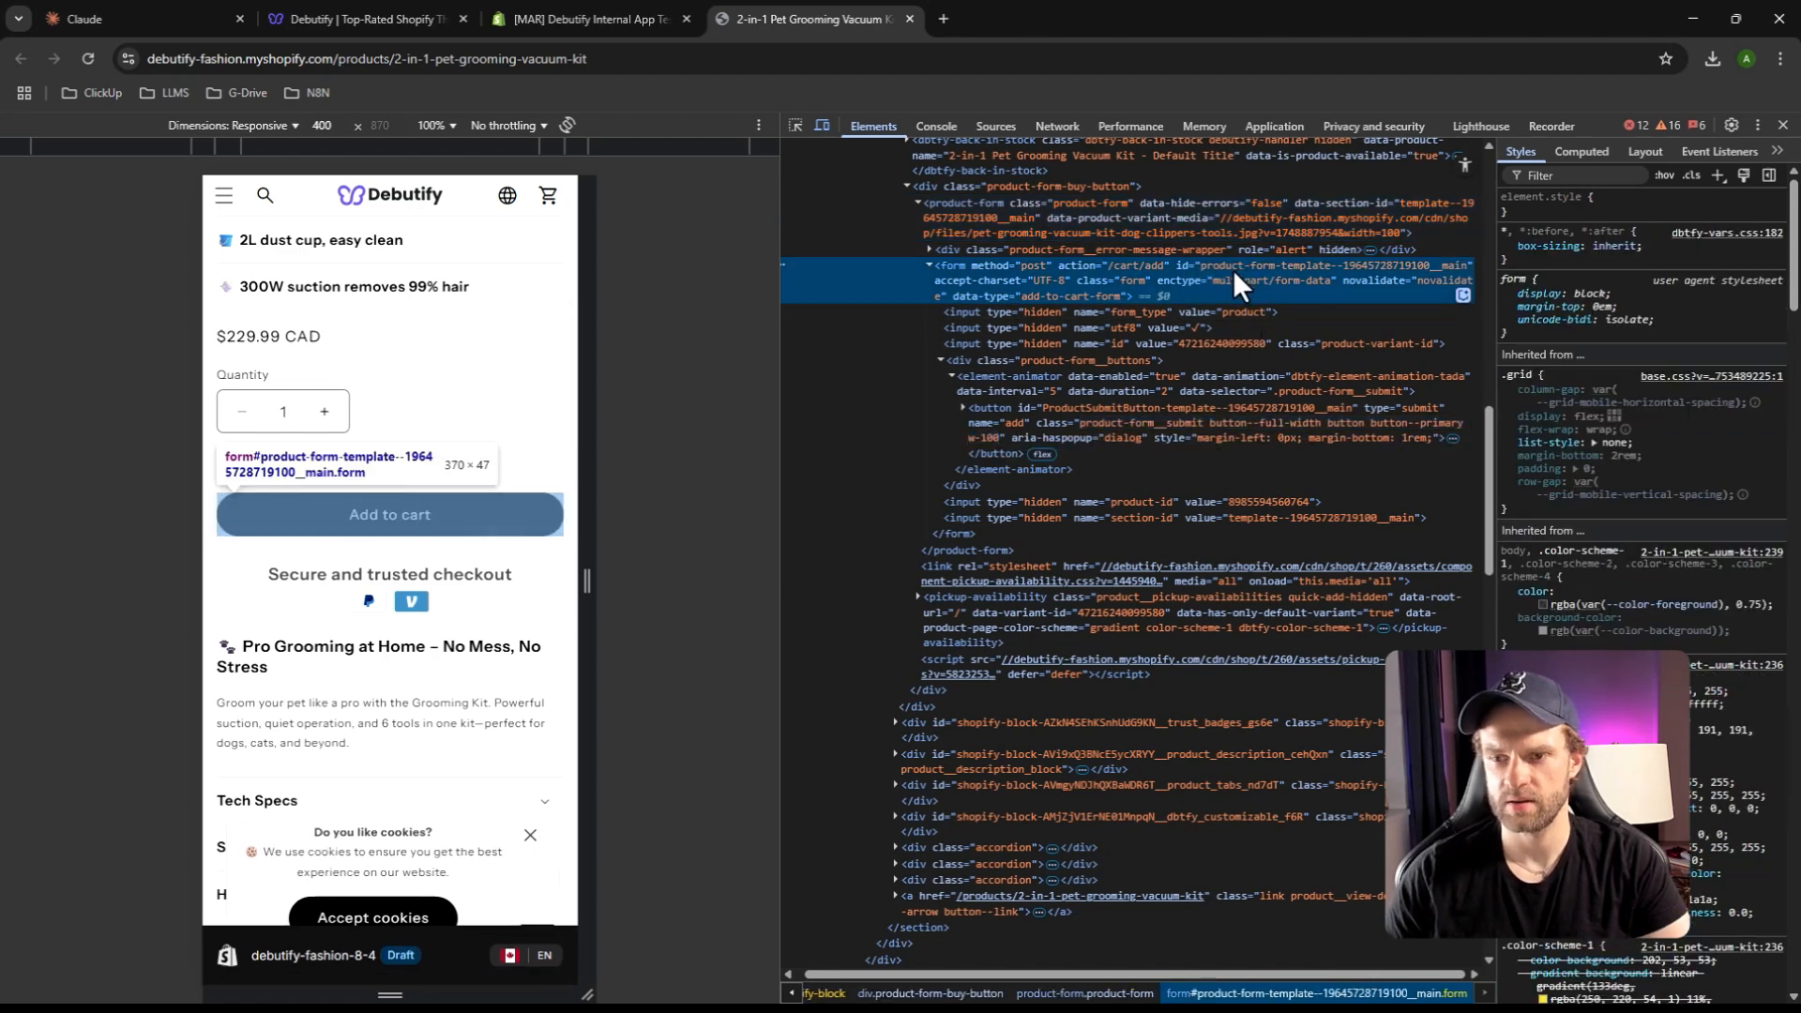
double_click(1207, 267)
drag(1262, 267, 1470, 267)
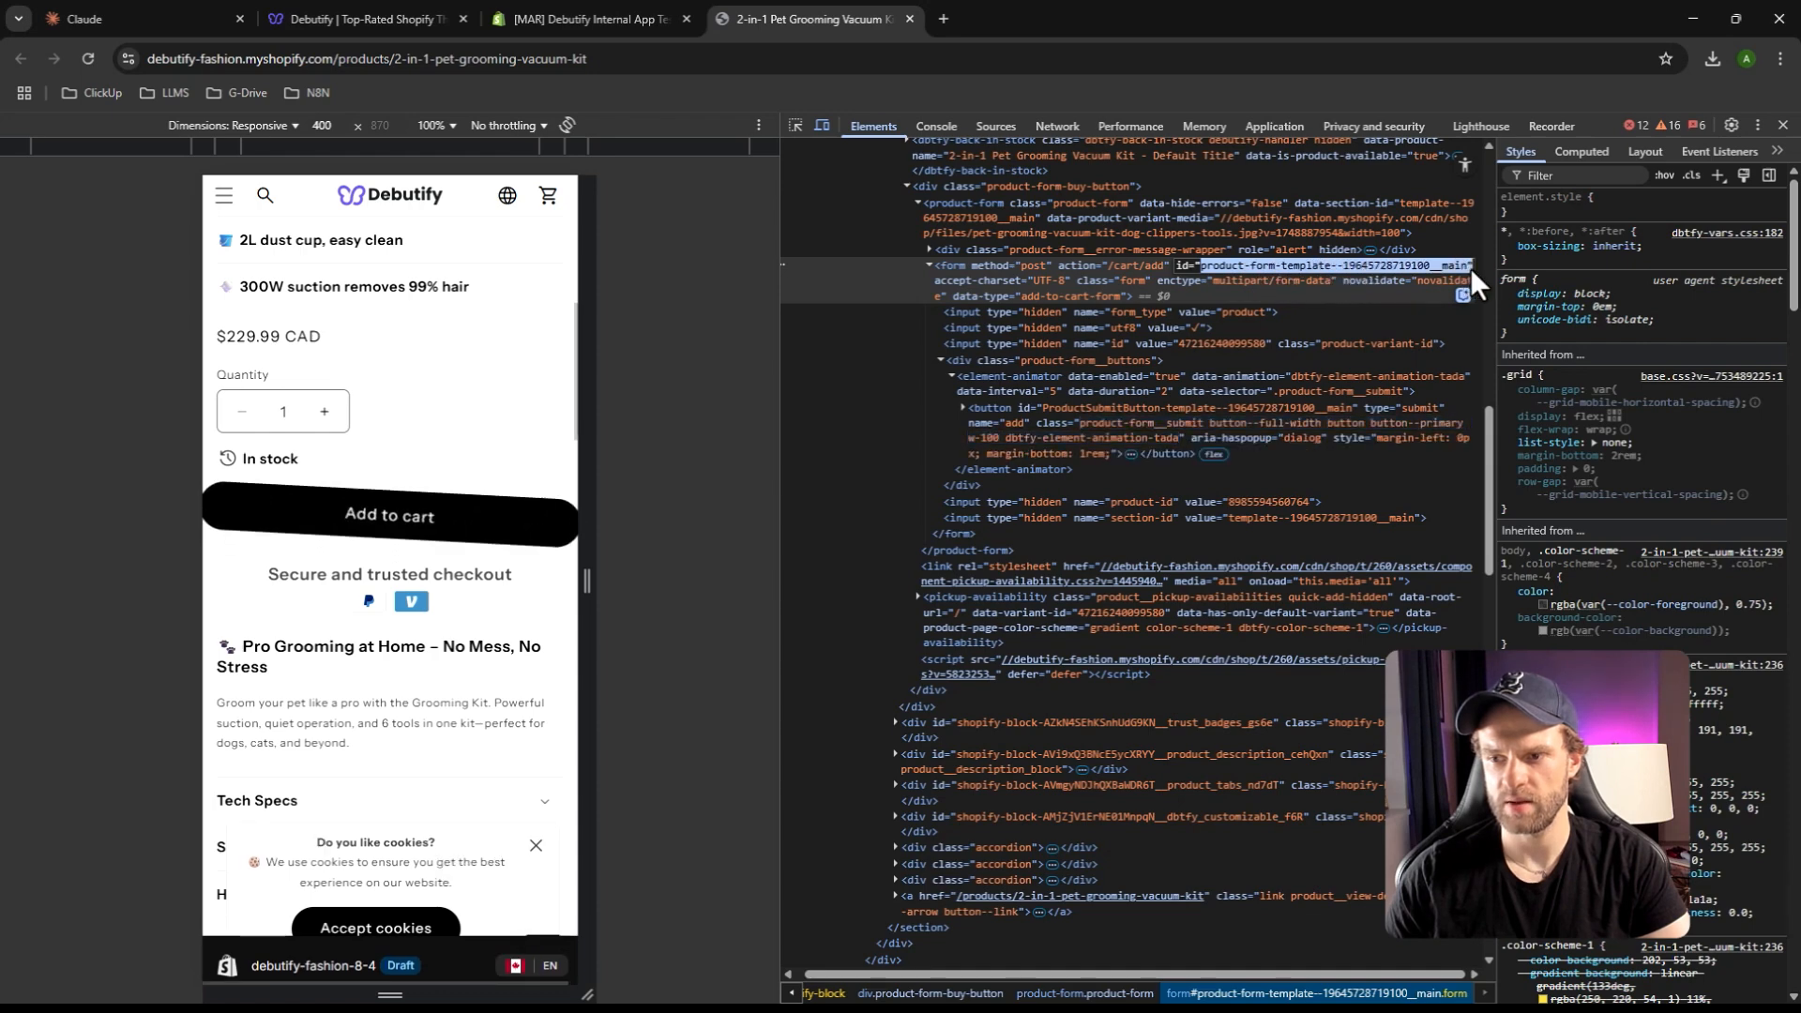
right_click(1459, 269)
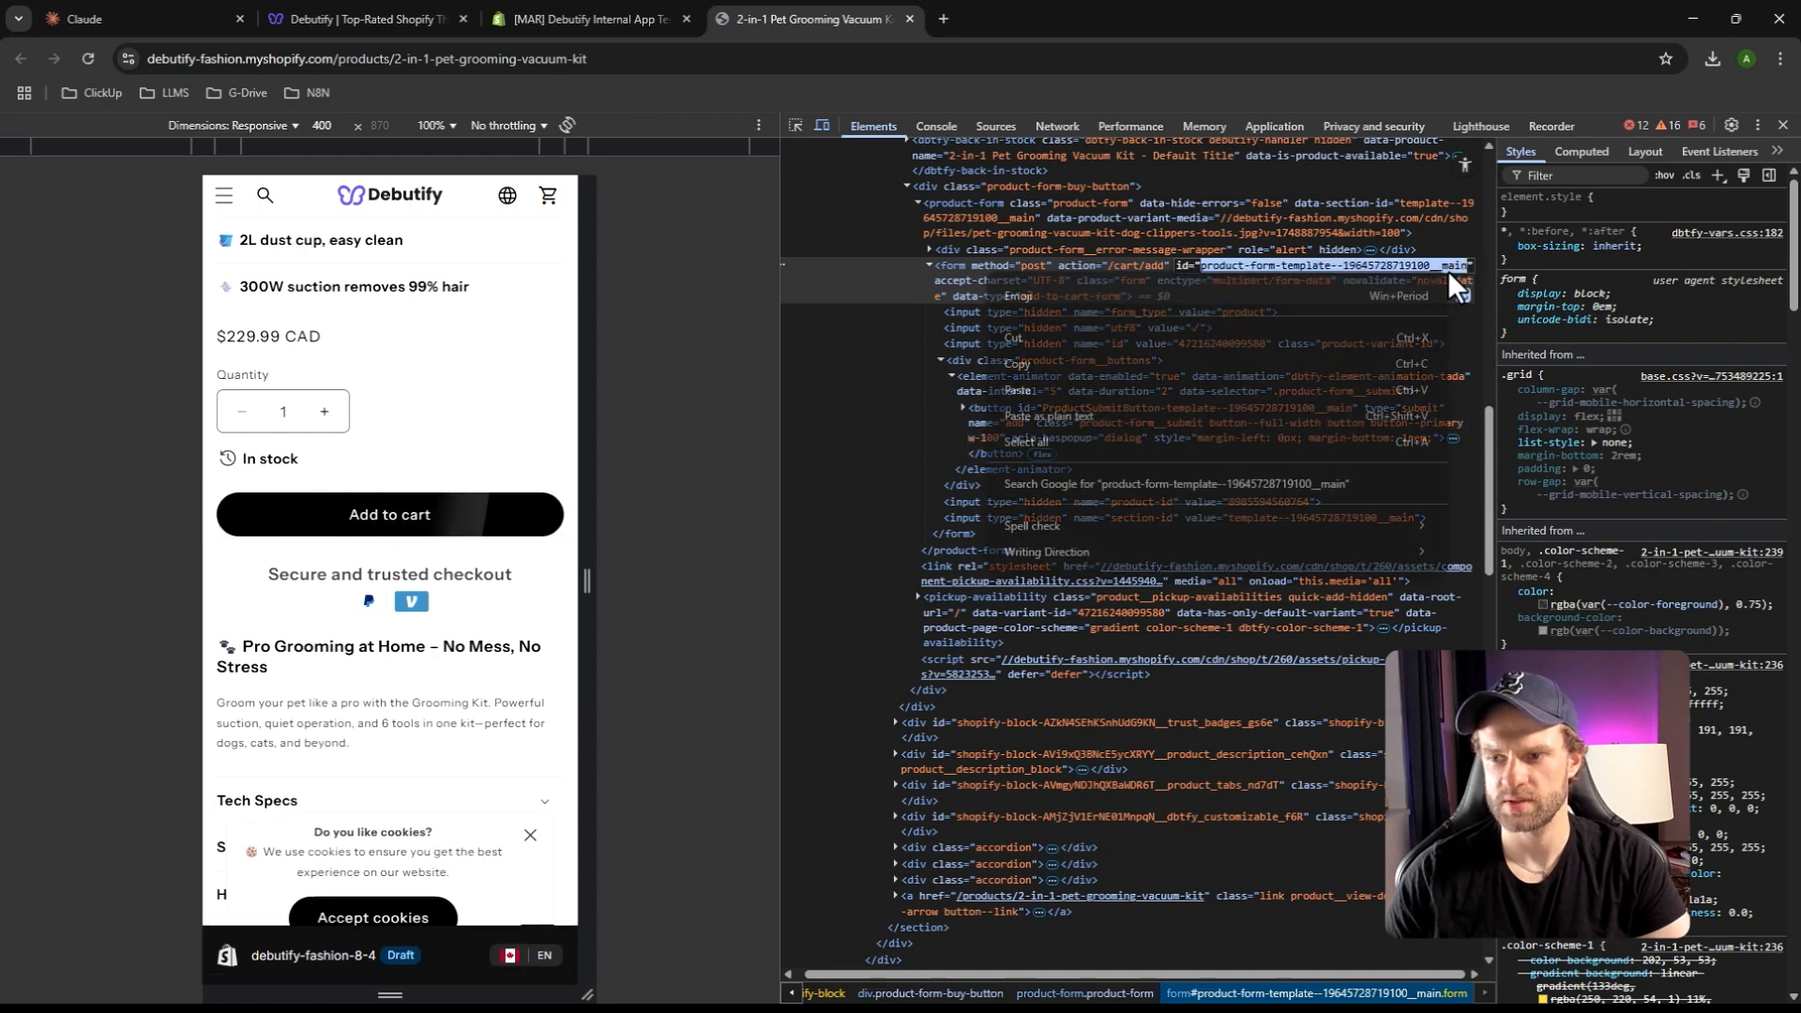
click(1046, 366)
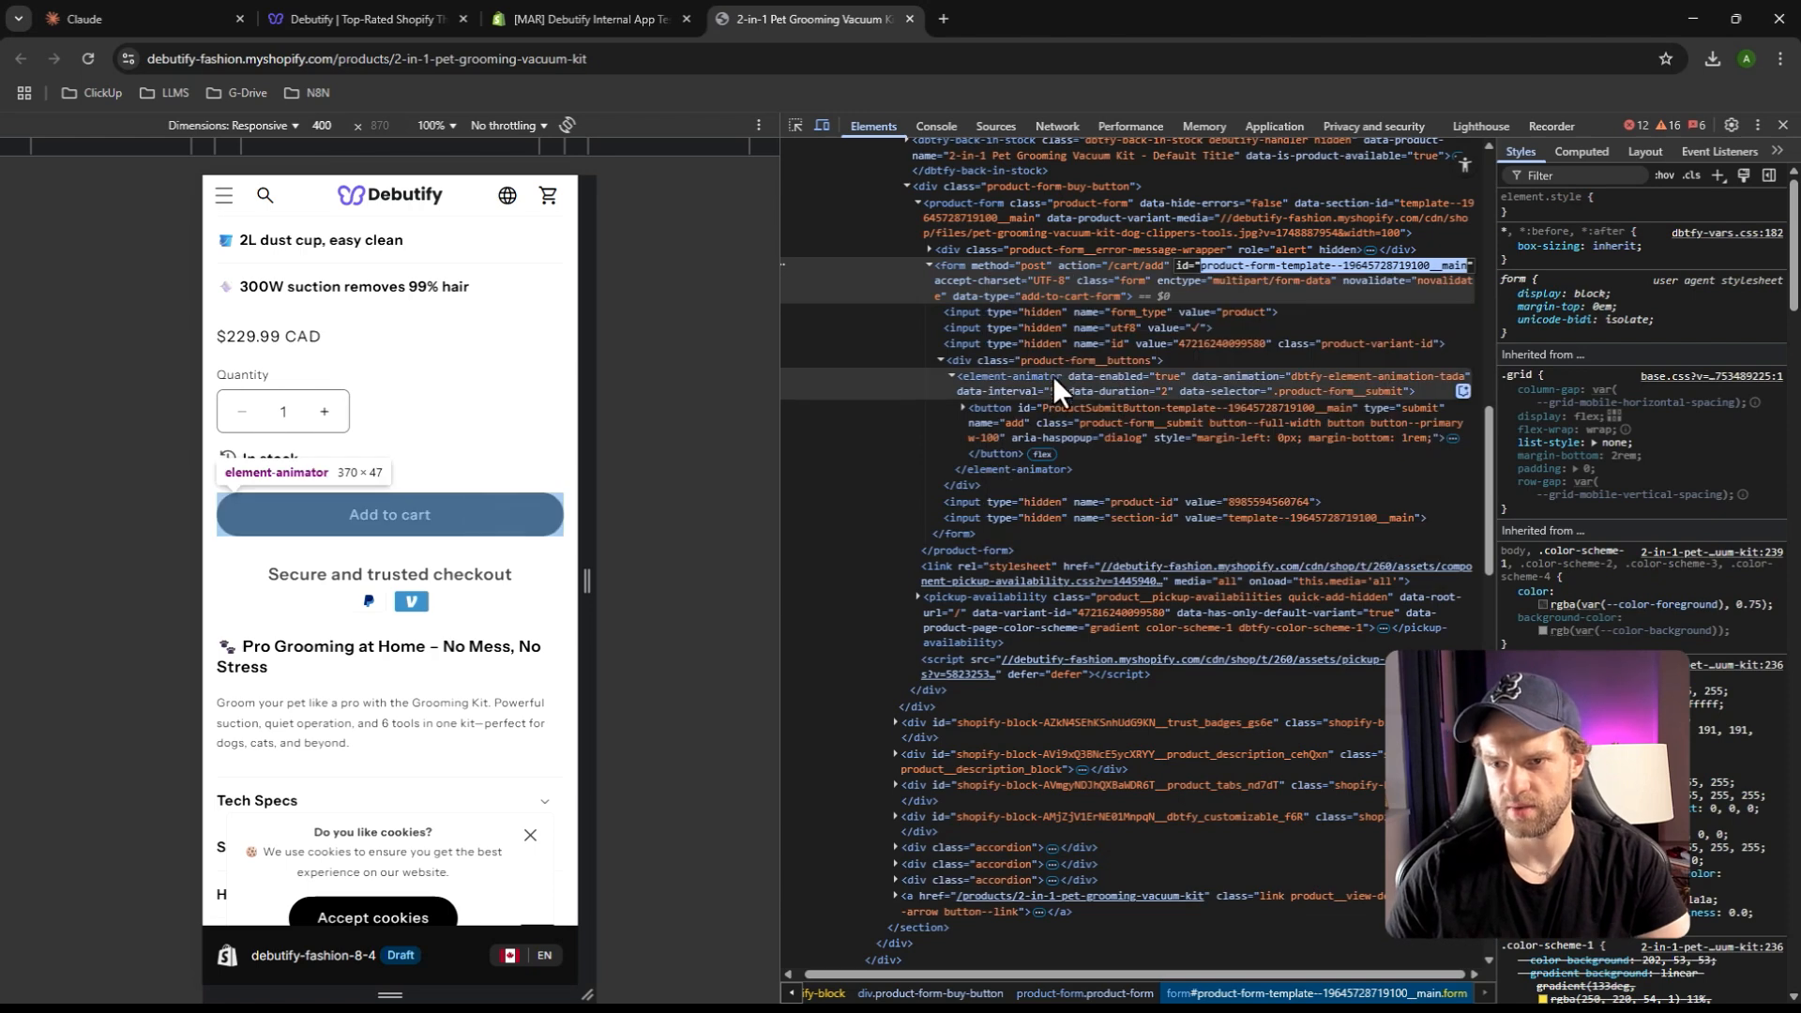
click(1783, 125)
click(690, 30)
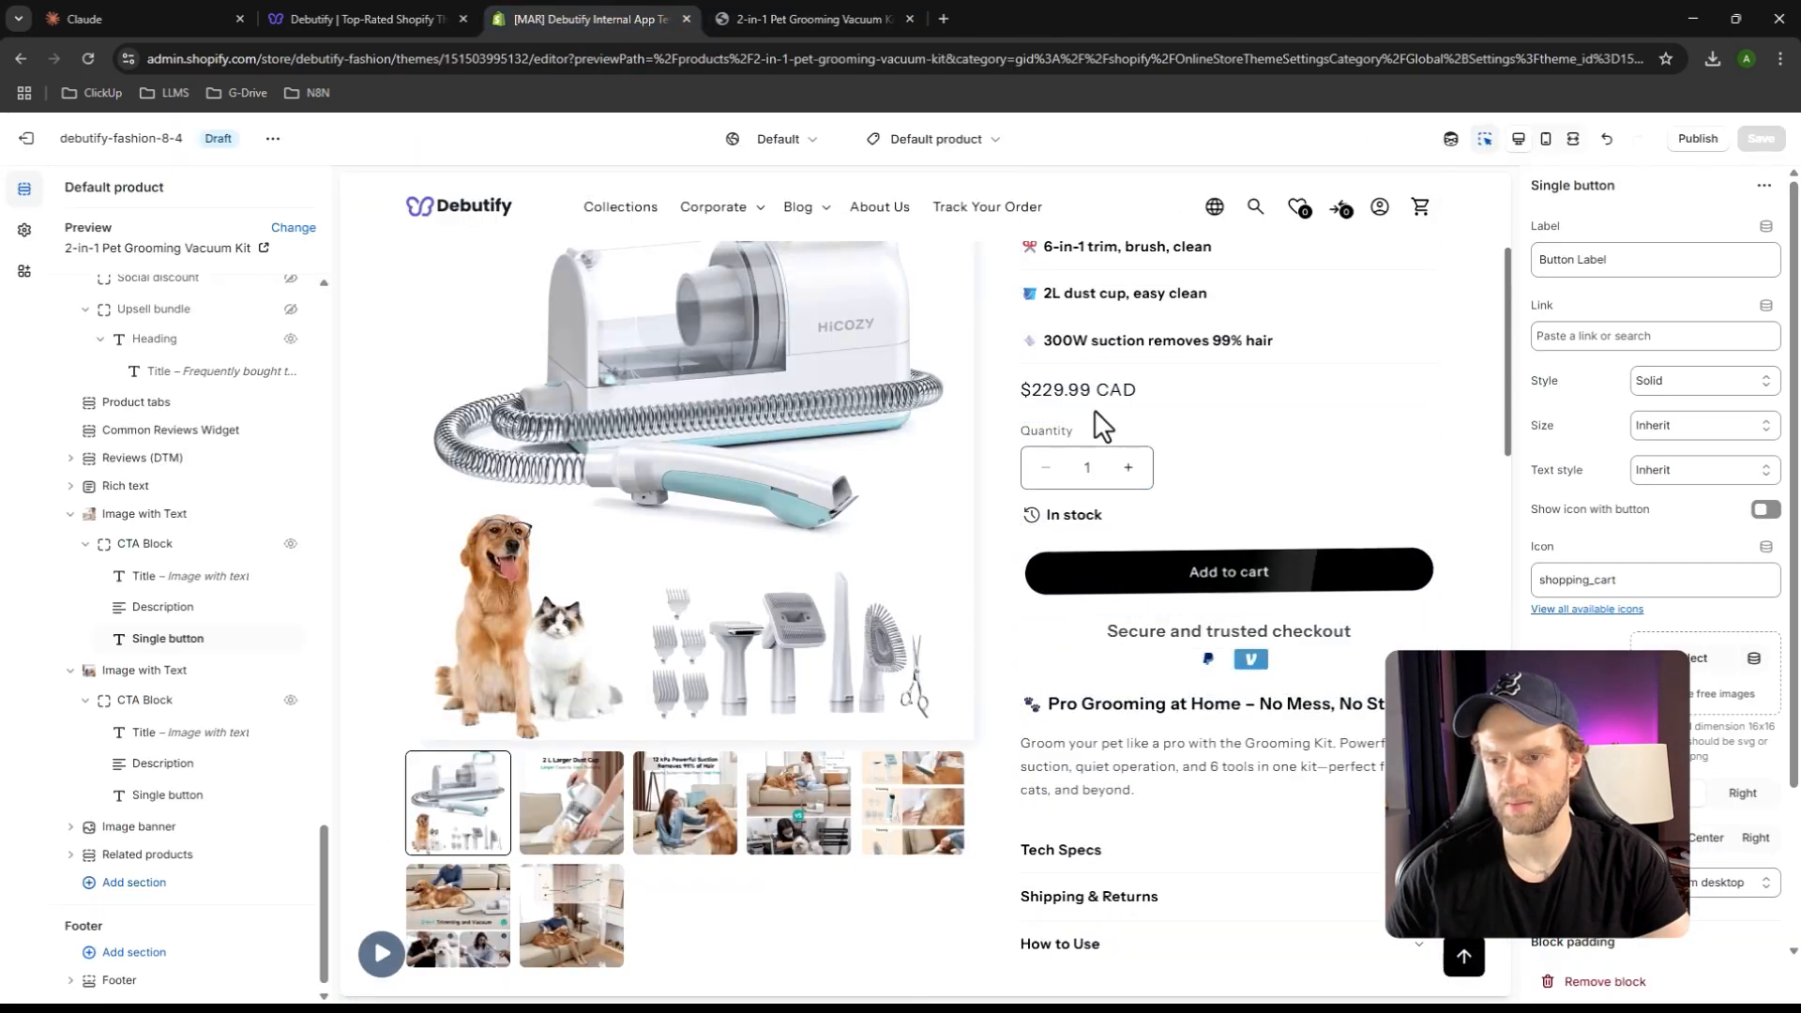
click(1610, 338)
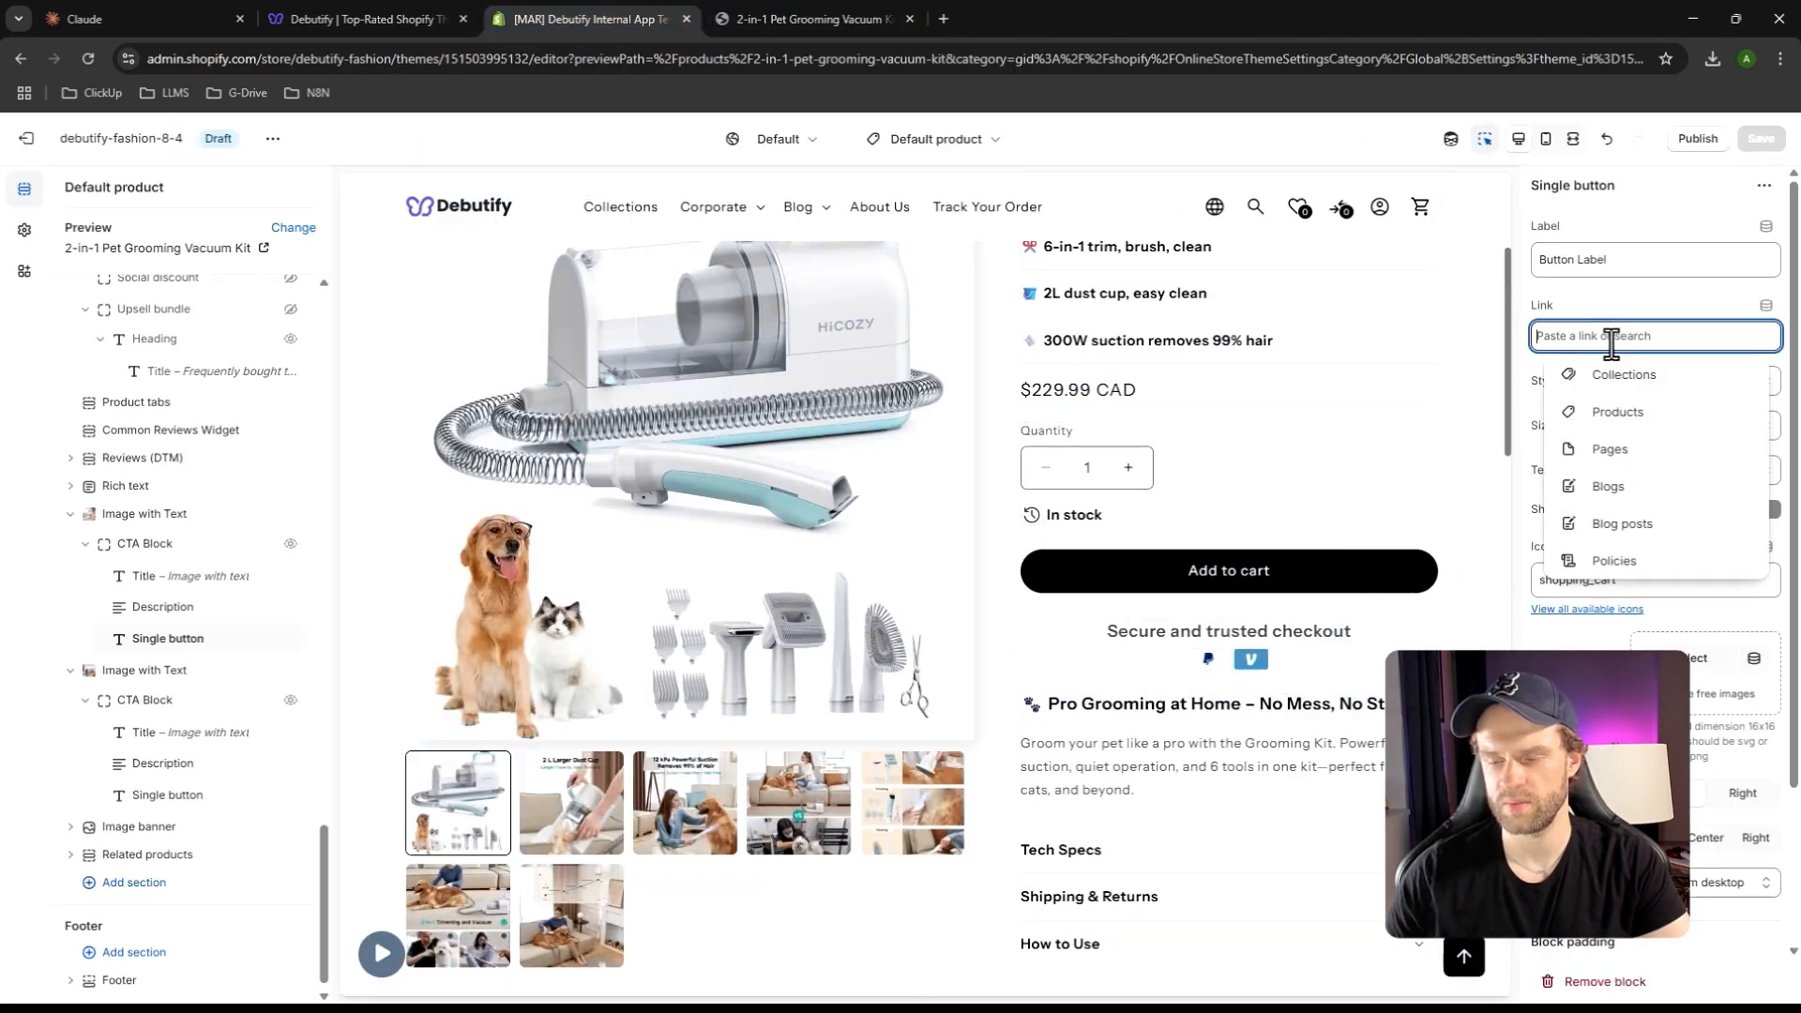
click(842, 23)
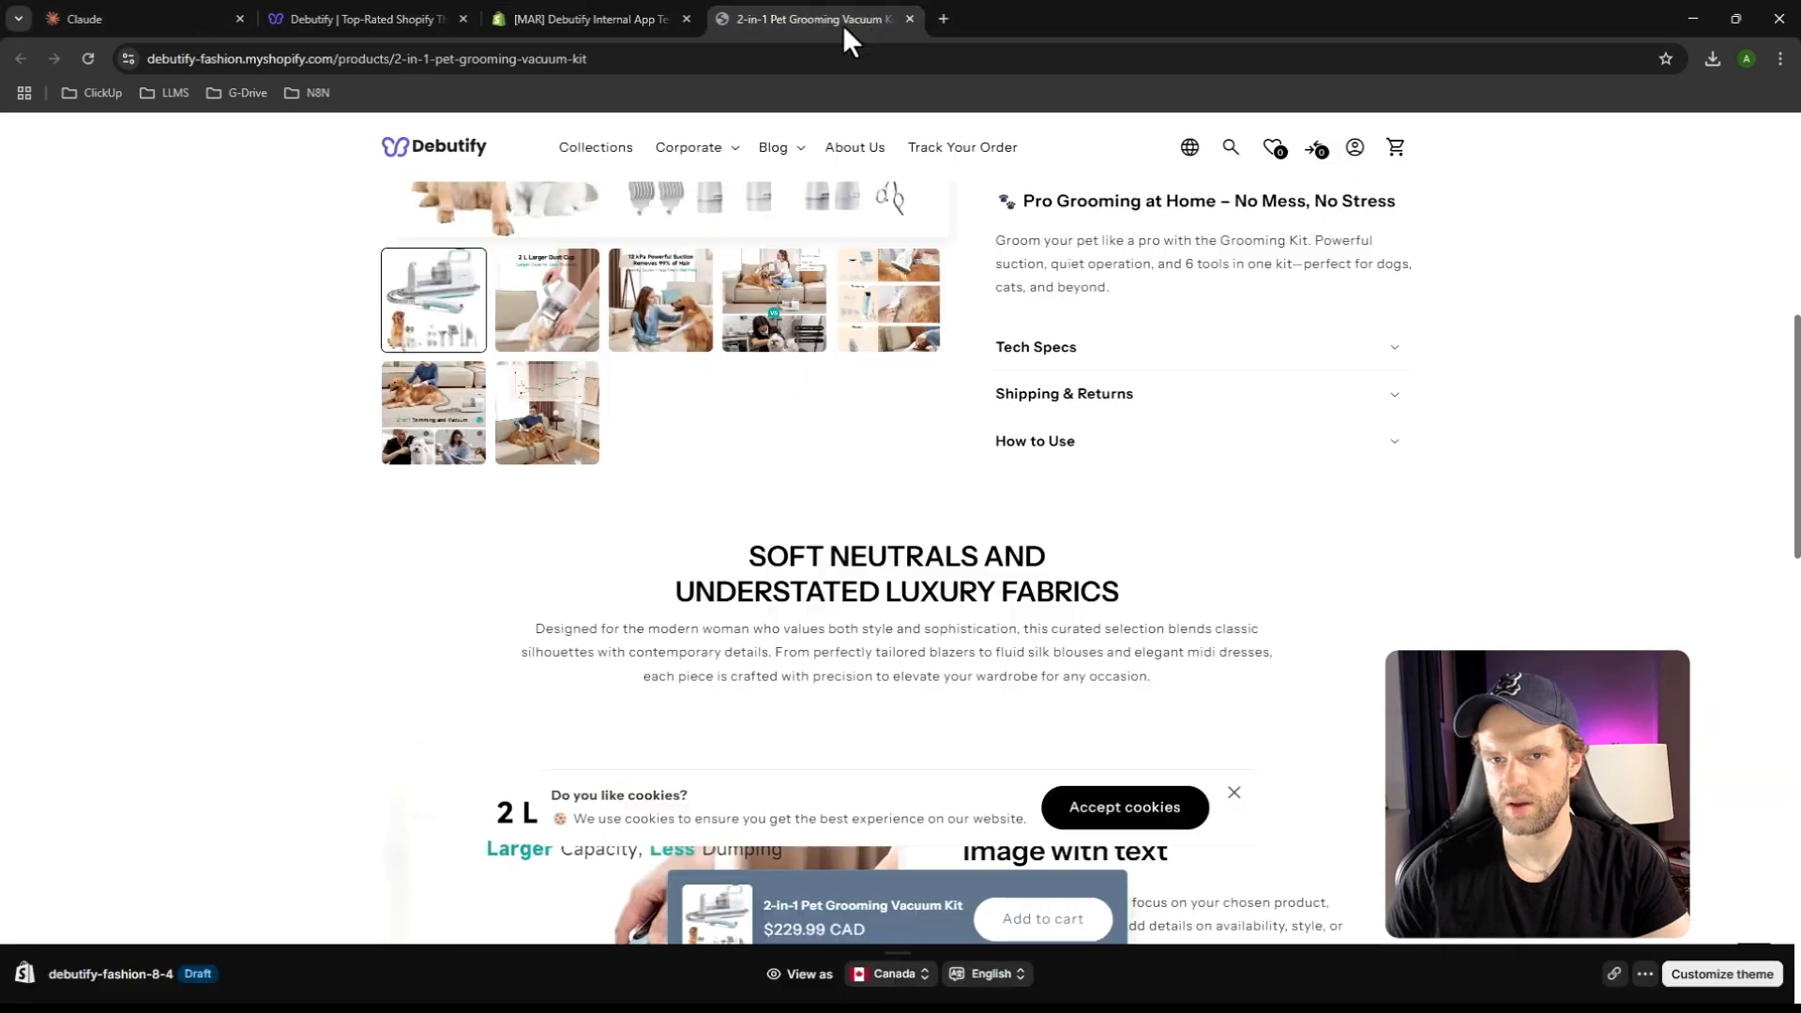
click(705, 59)
click(705, 59)
scroll(410, 235, down, 8)
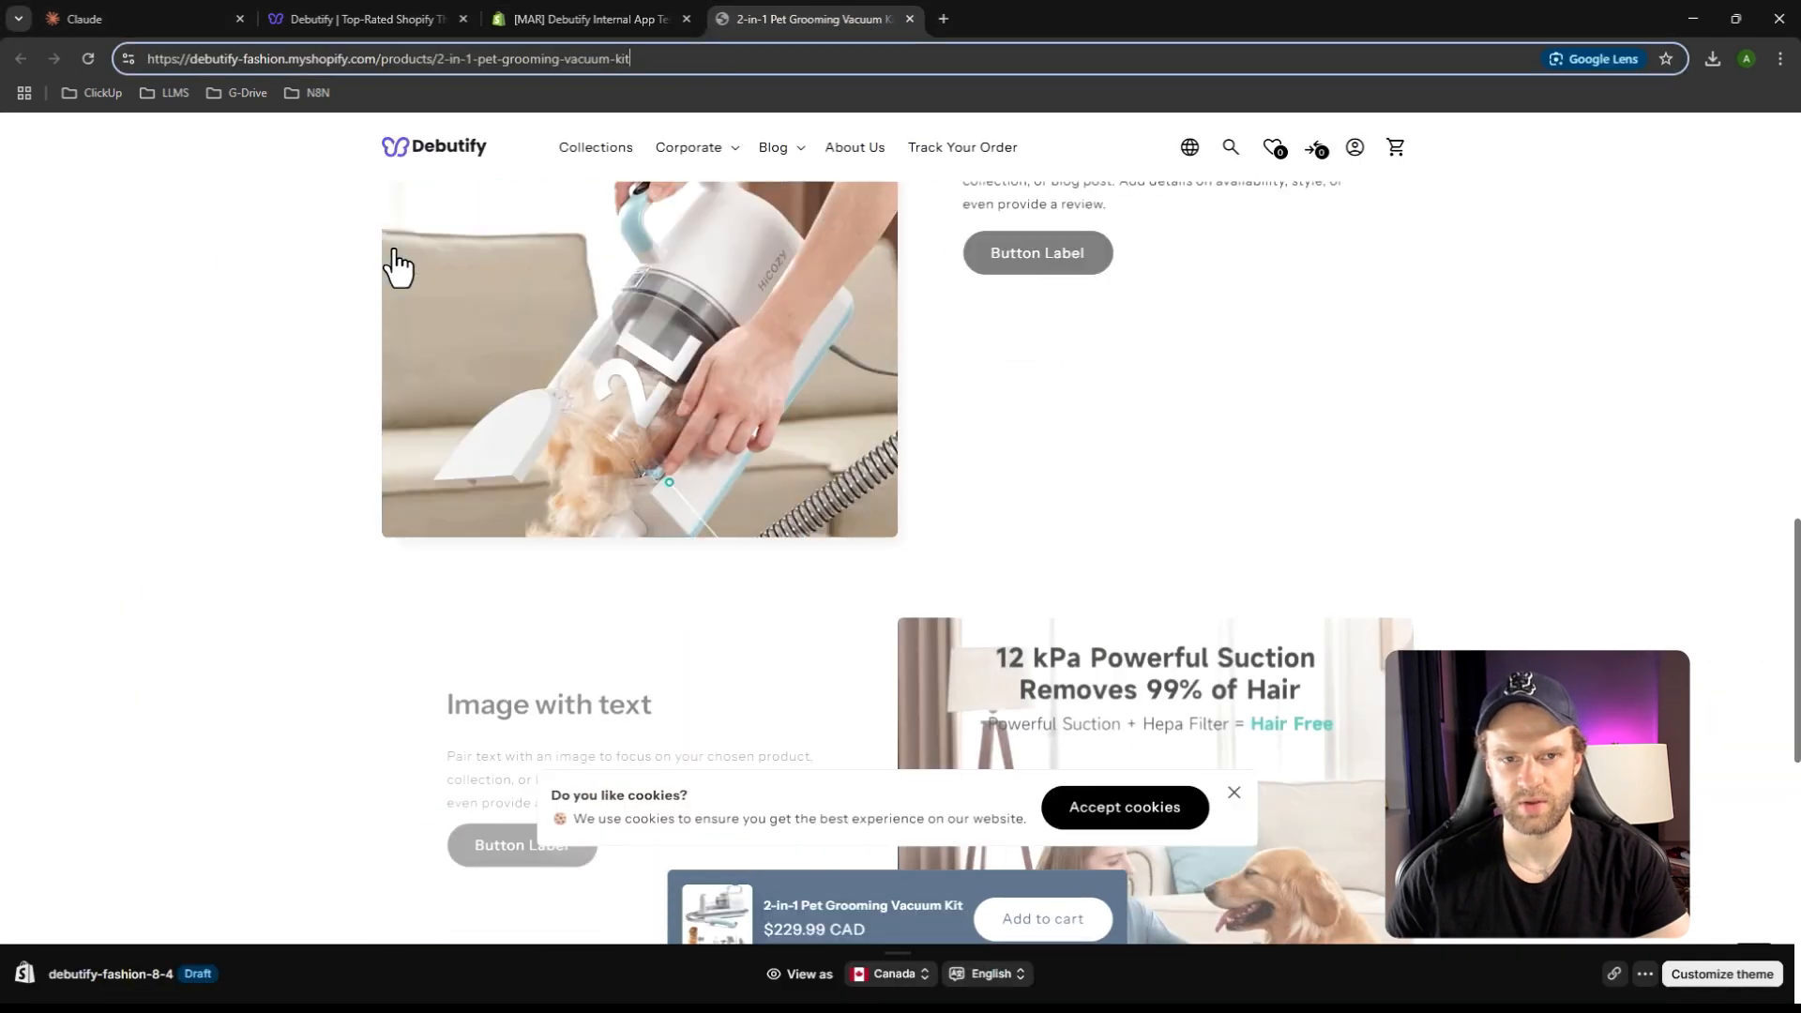
scroll(400, 252, up, 14)
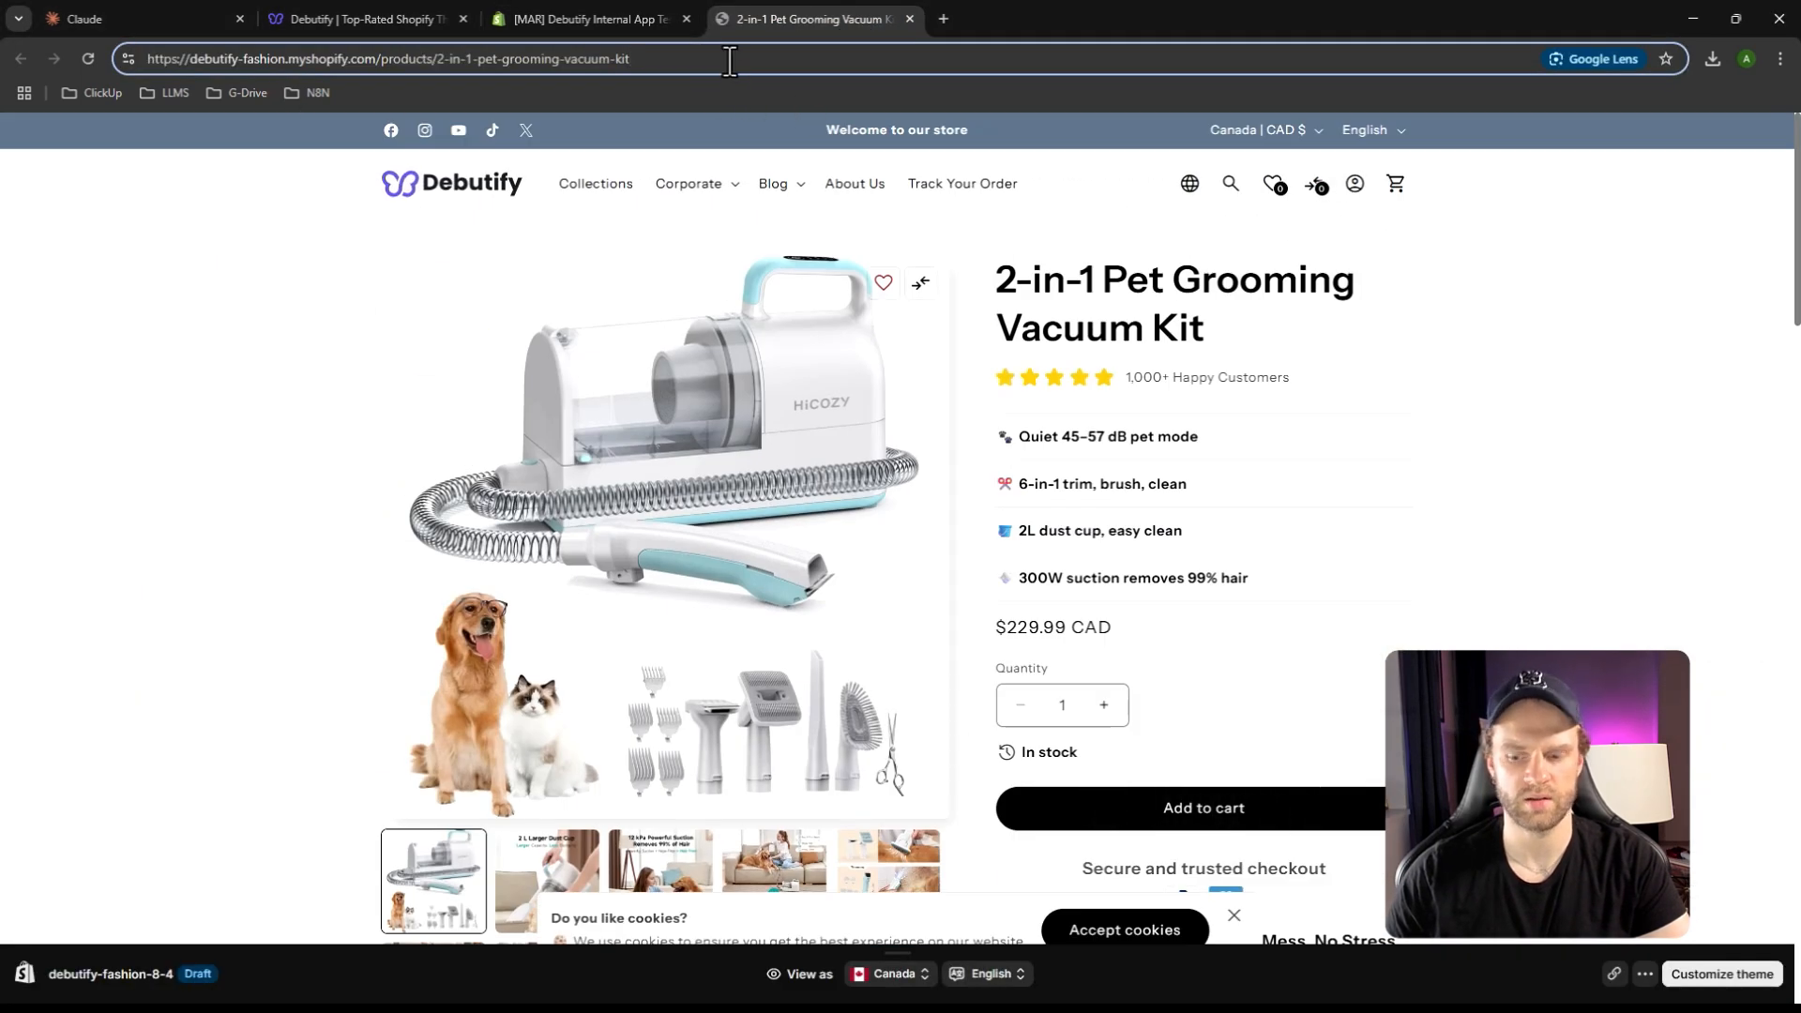
text(/)
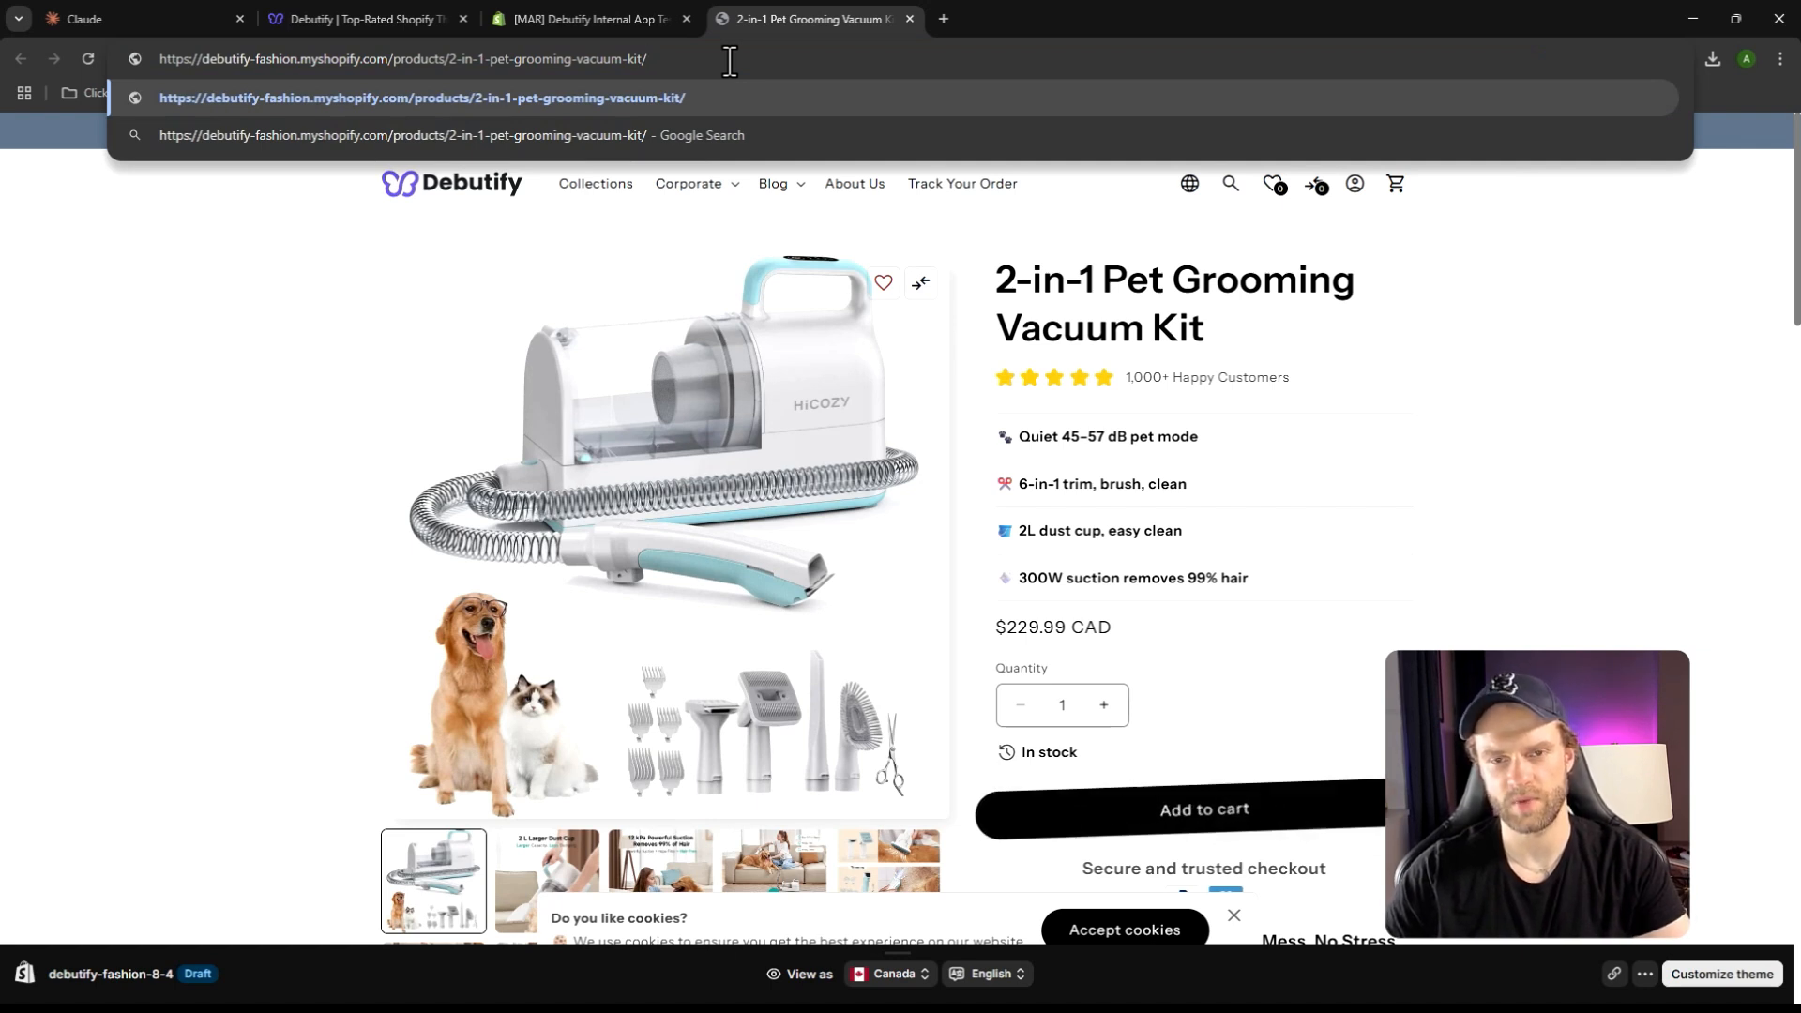
key(BackSpace)
text(#)
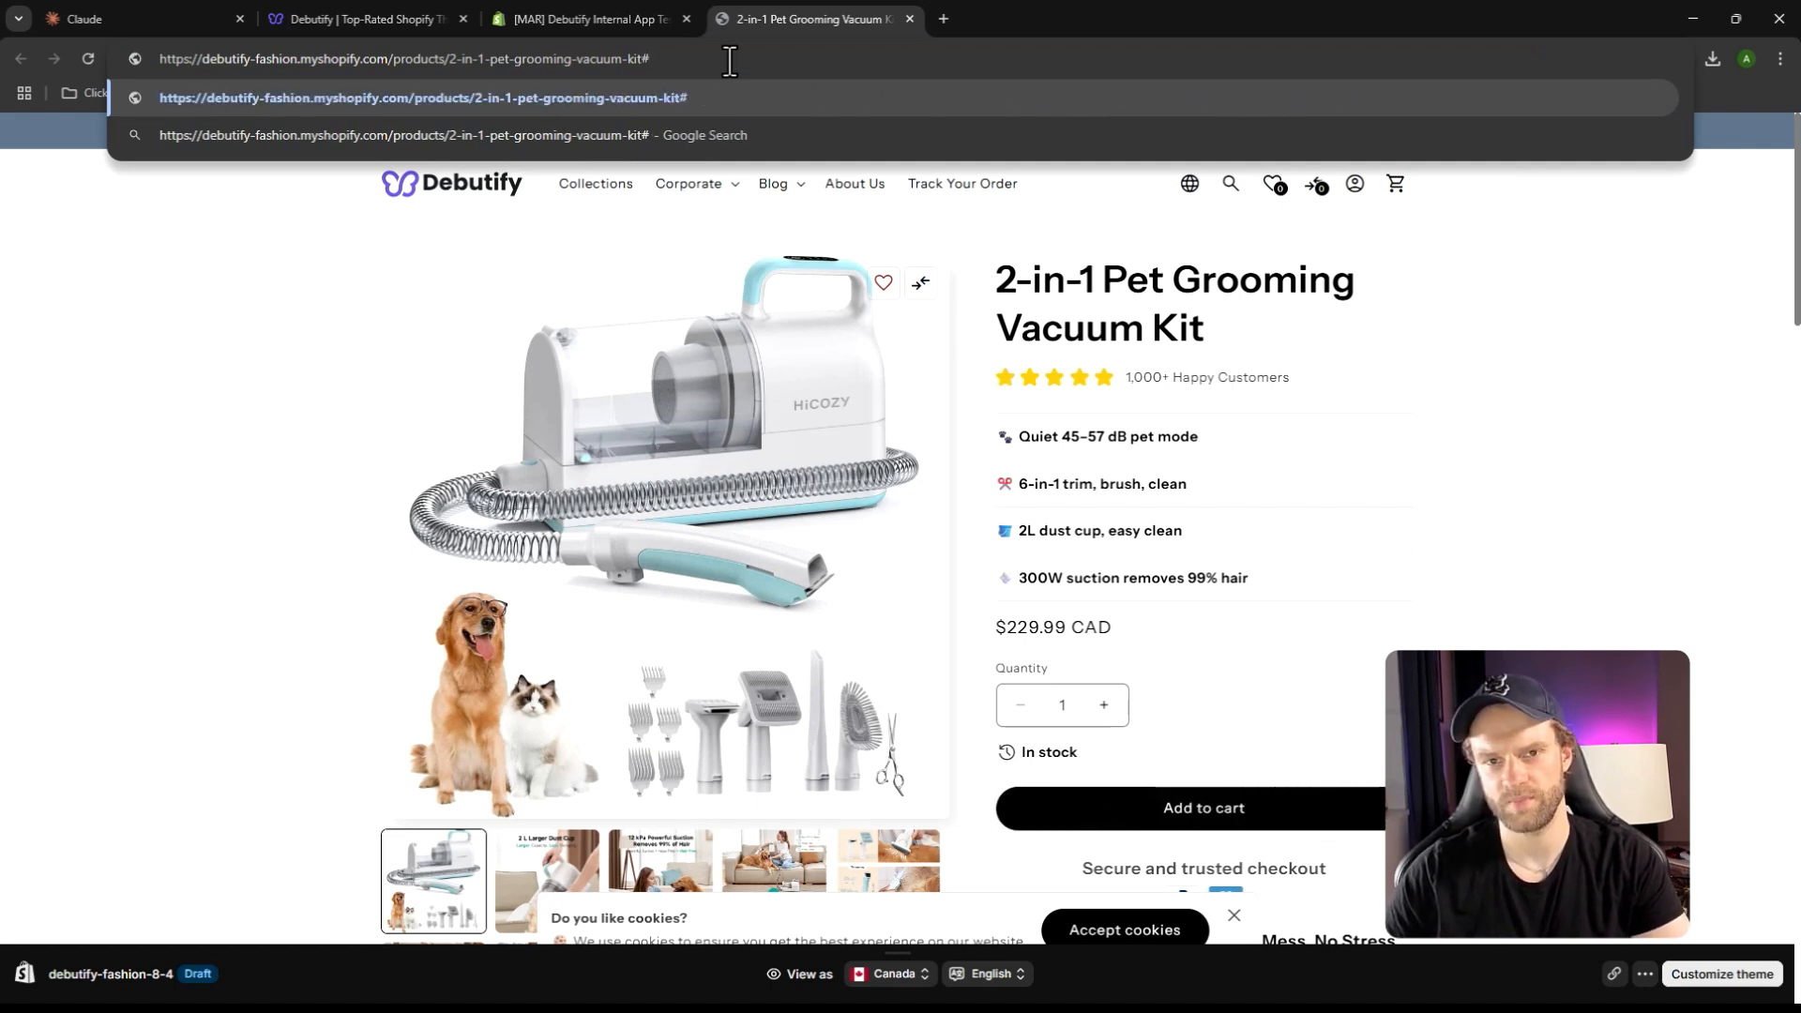
key(ctrl+v)
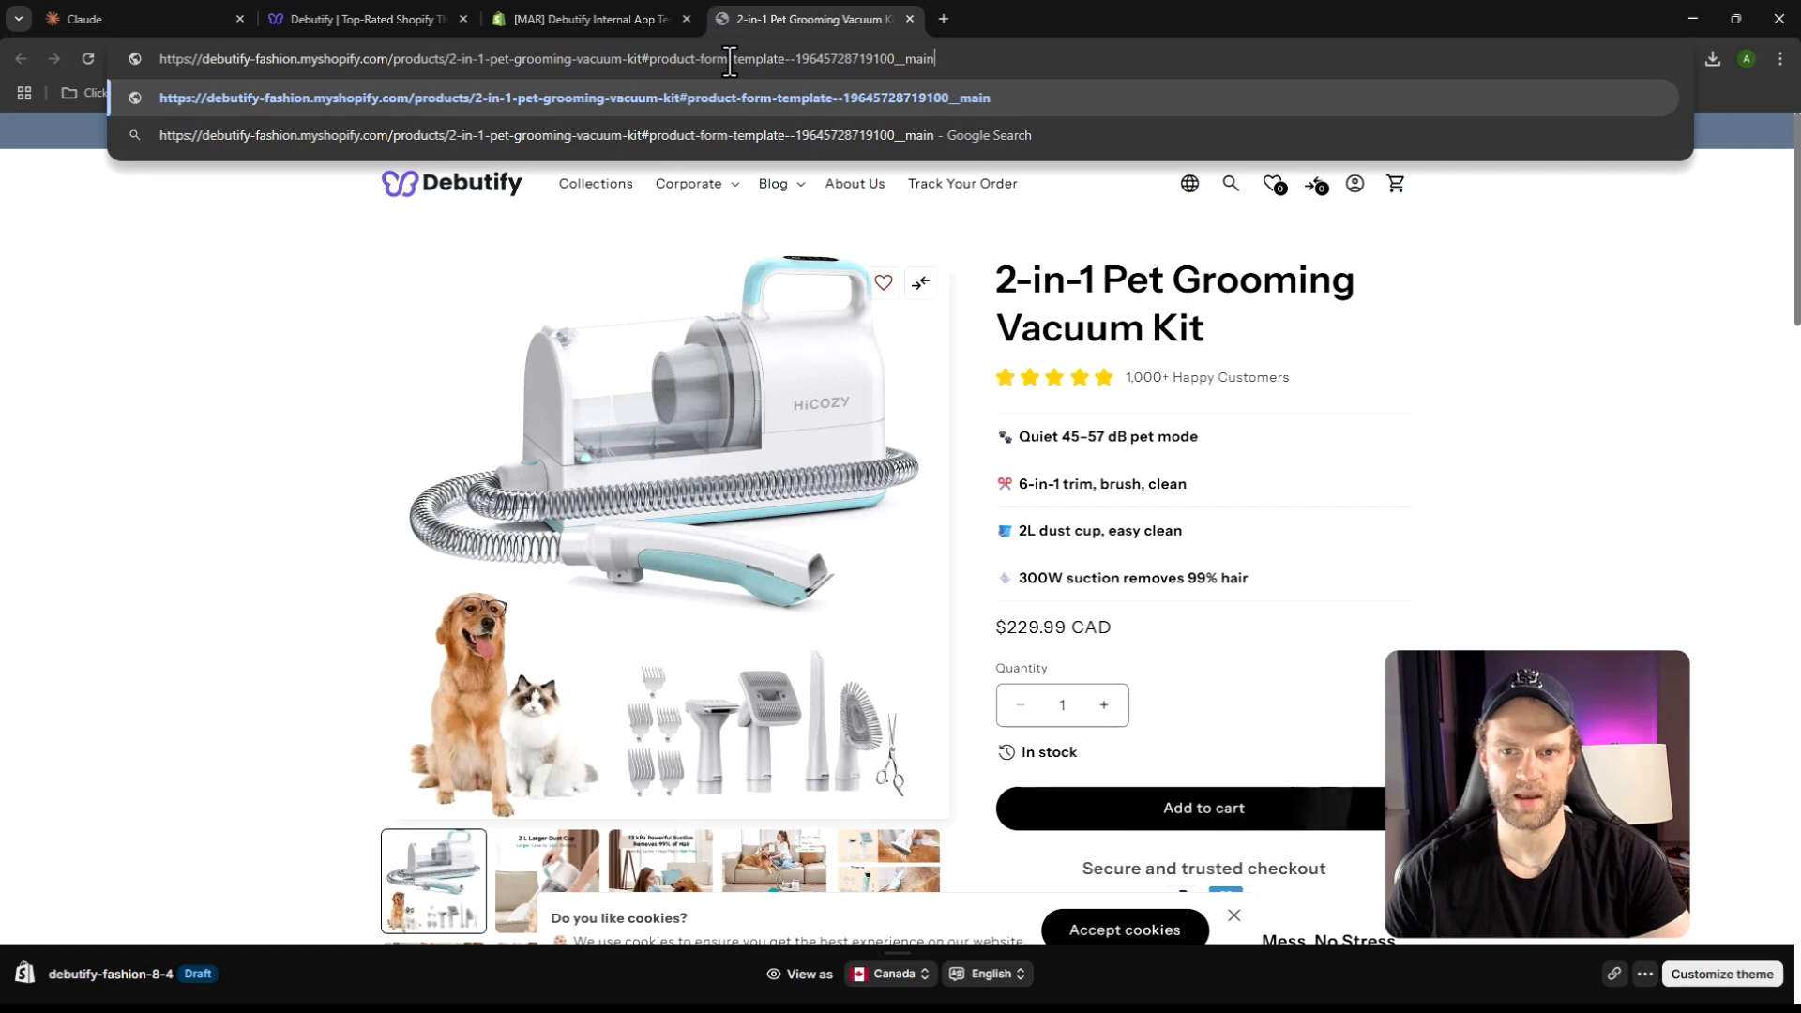
key(Return)
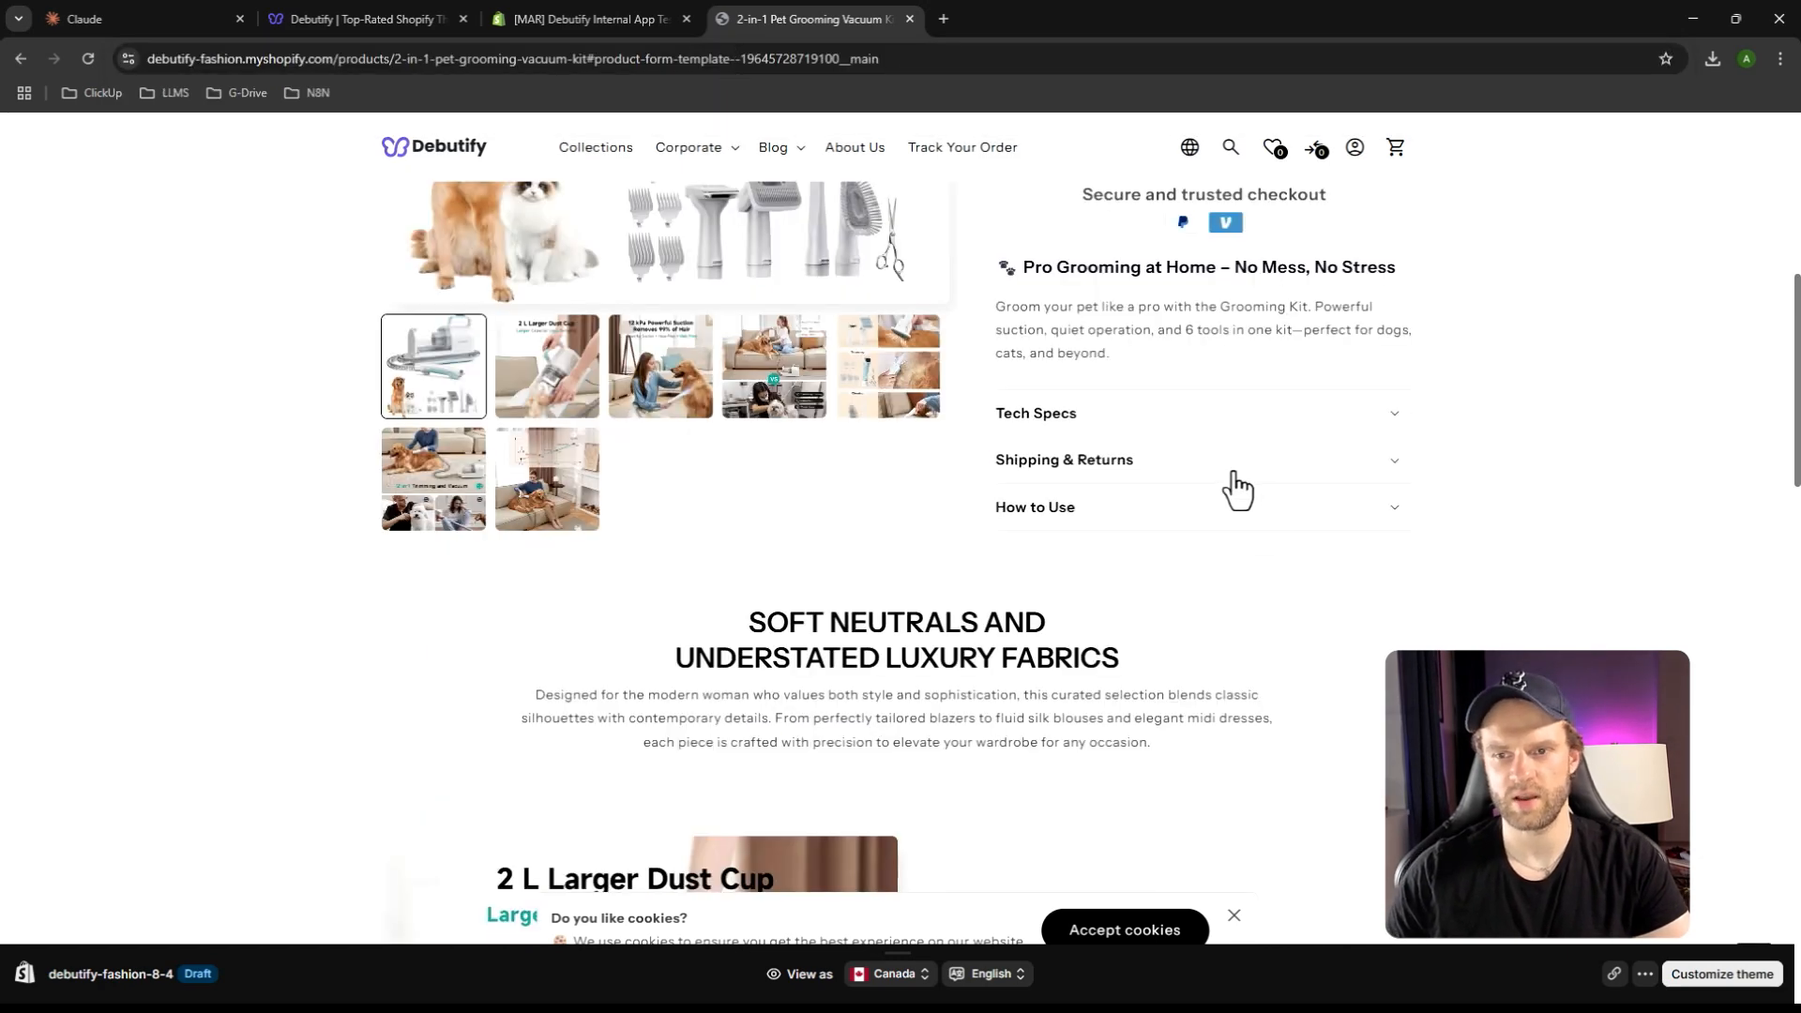
scroll(1031, 394, up, 5)
Open the anchored product address in a new browser tab and check where the page lands relative to the Add to cart button
click(872, 62)
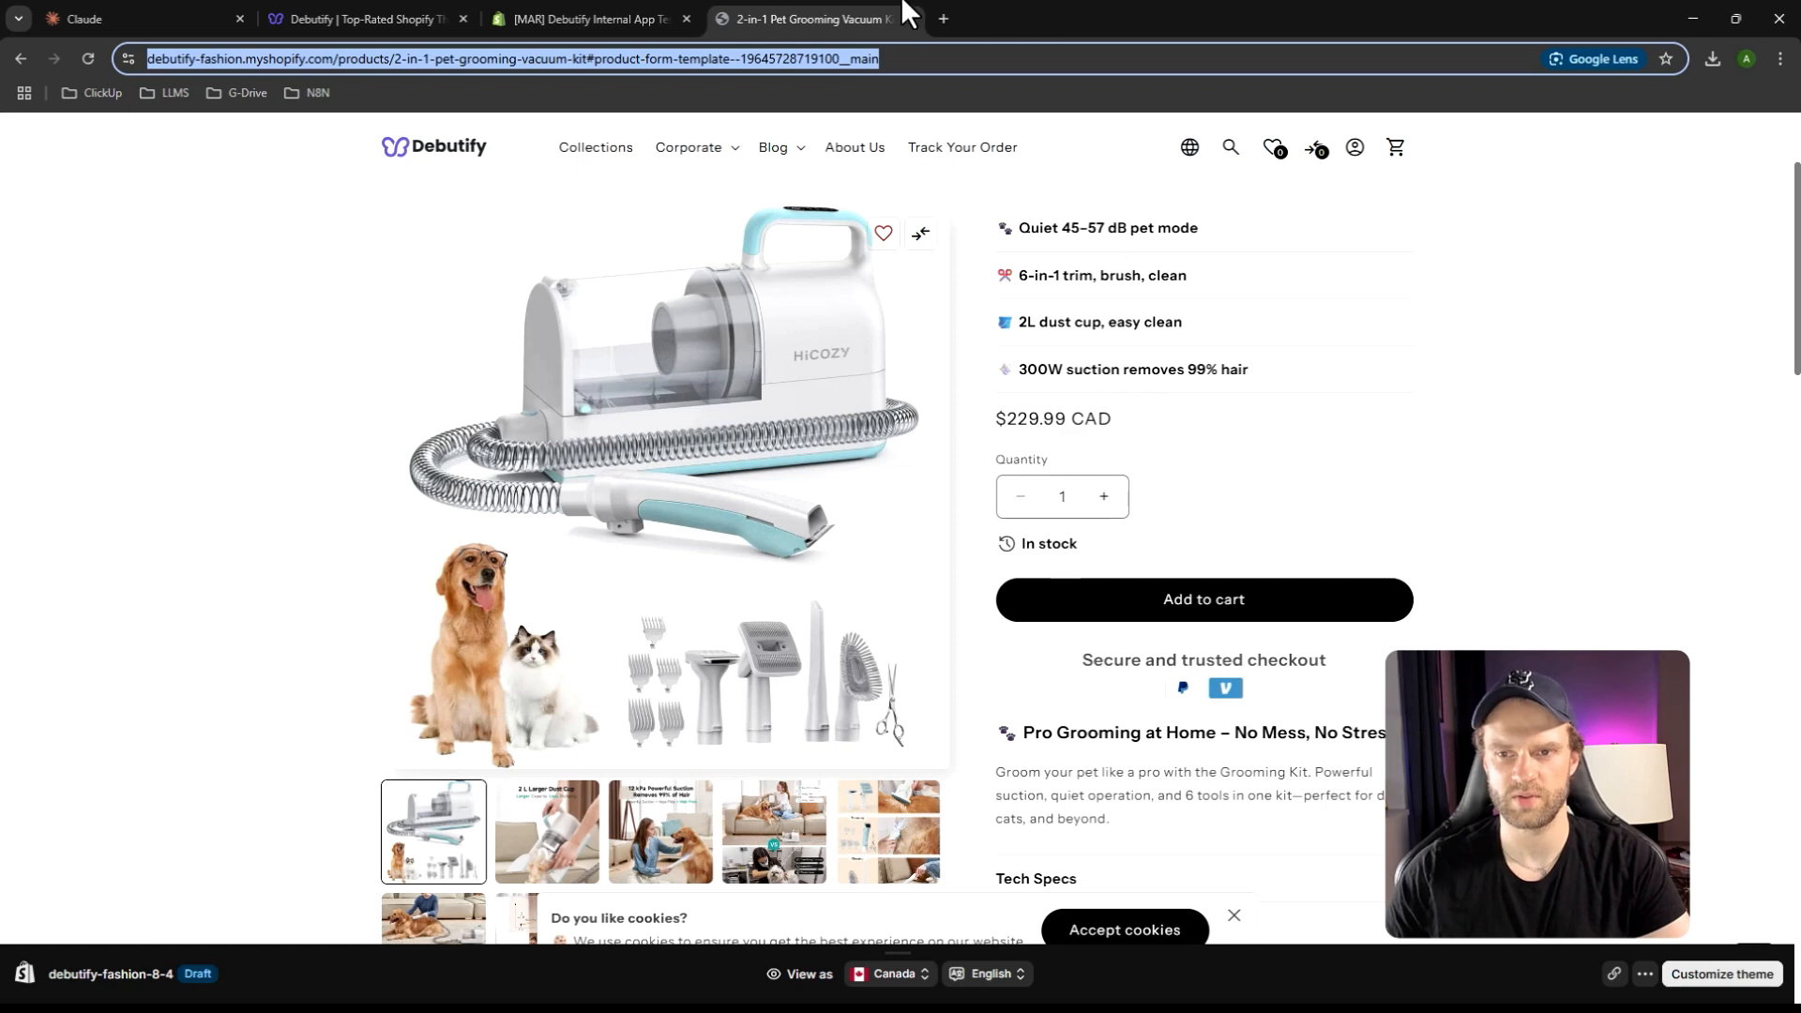
click(944, 19)
key(ctrl+v)
key(Return)
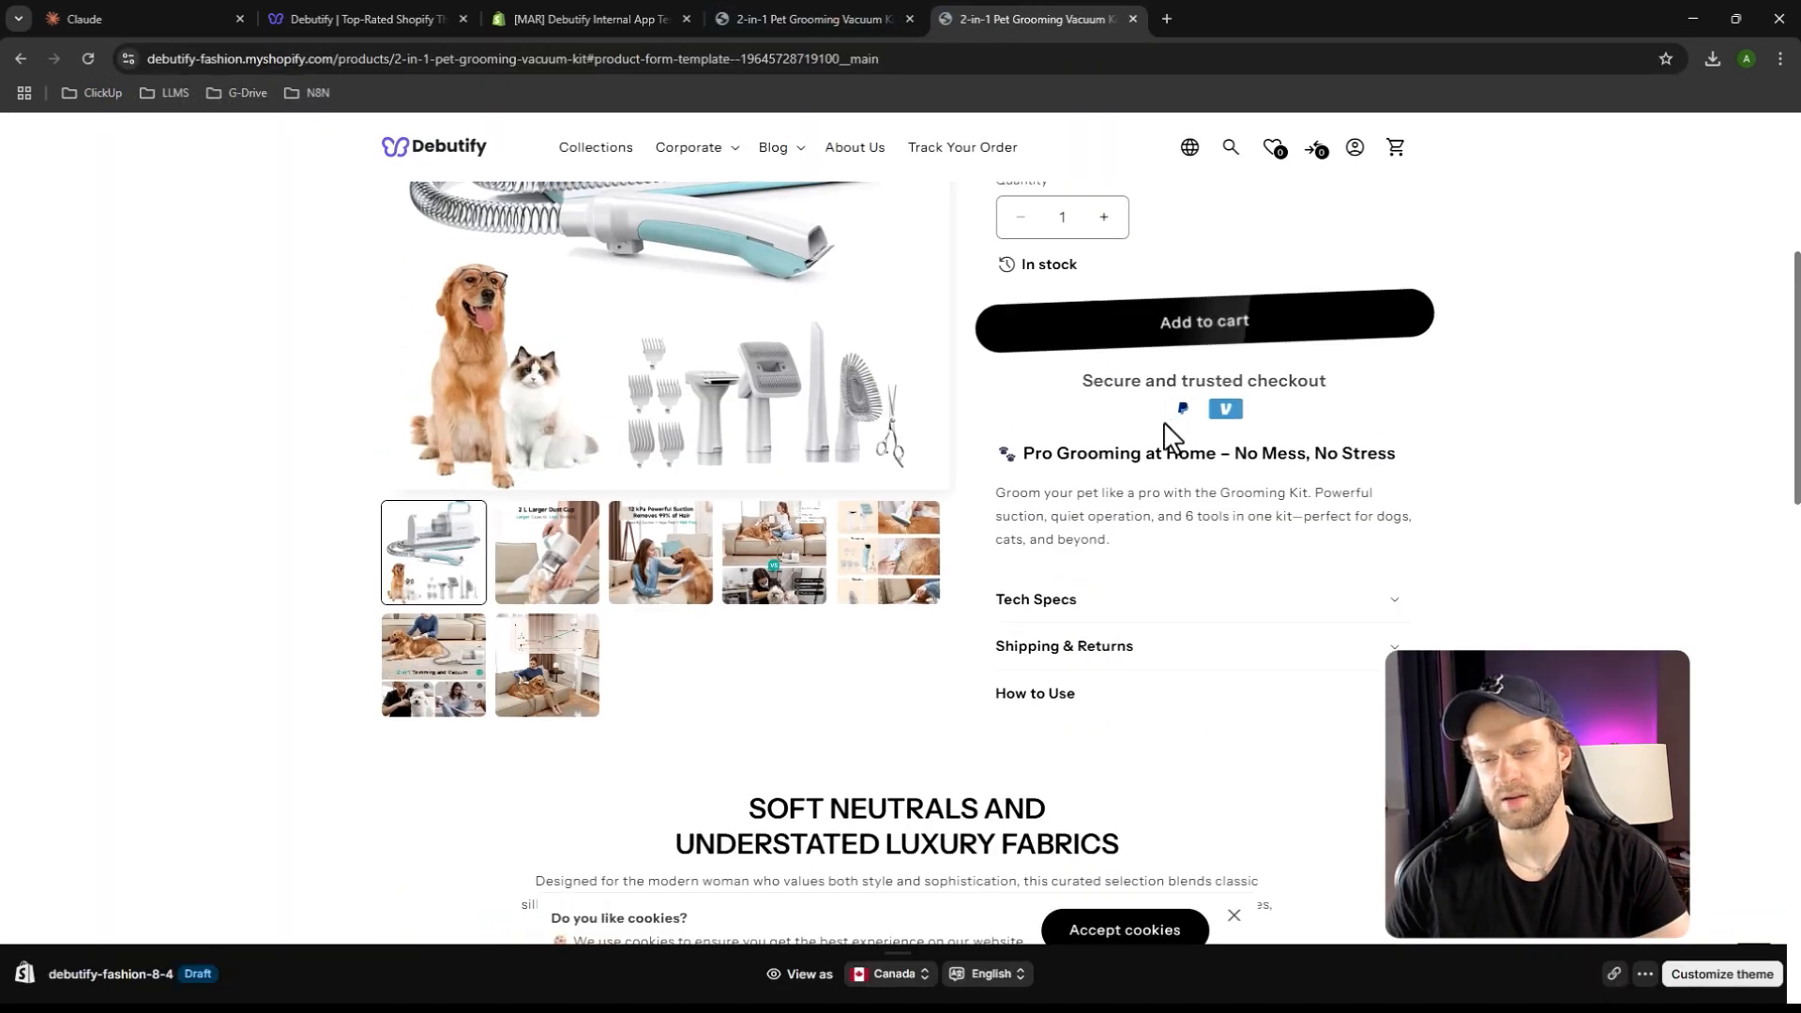
scroll(1125, 480, up, 2)
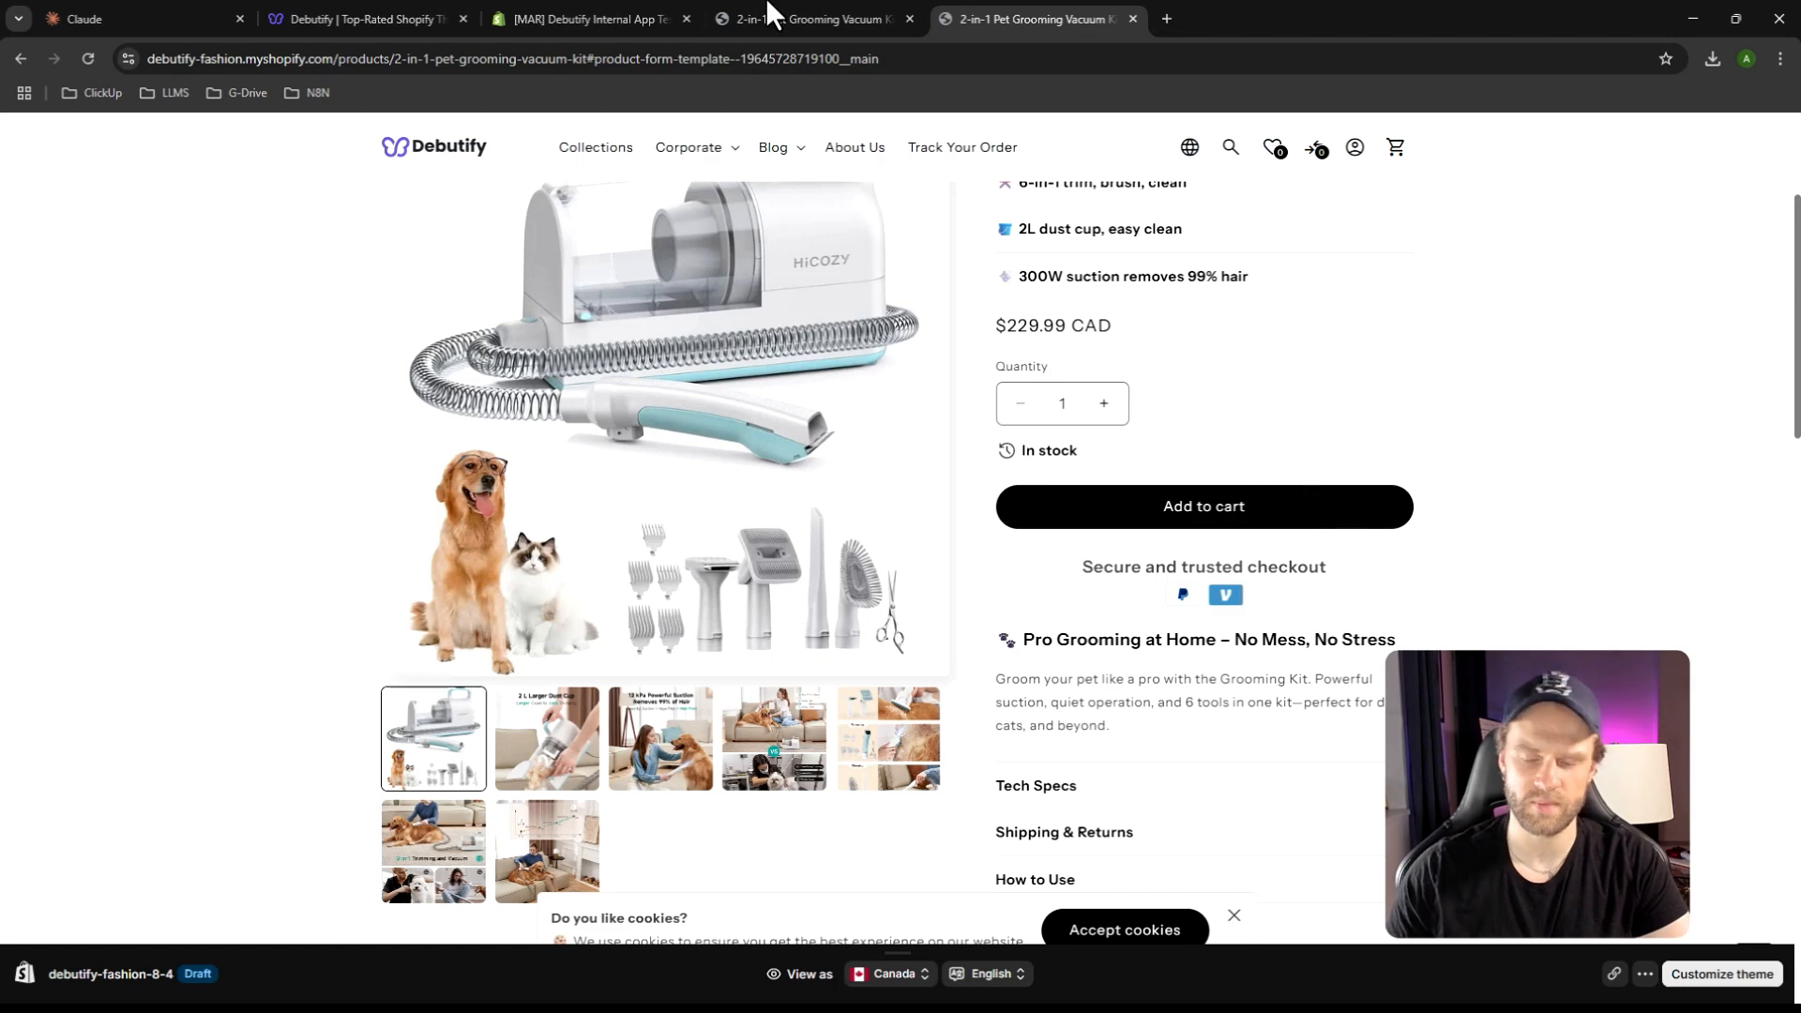
scroll(1365, 506, up, 1)
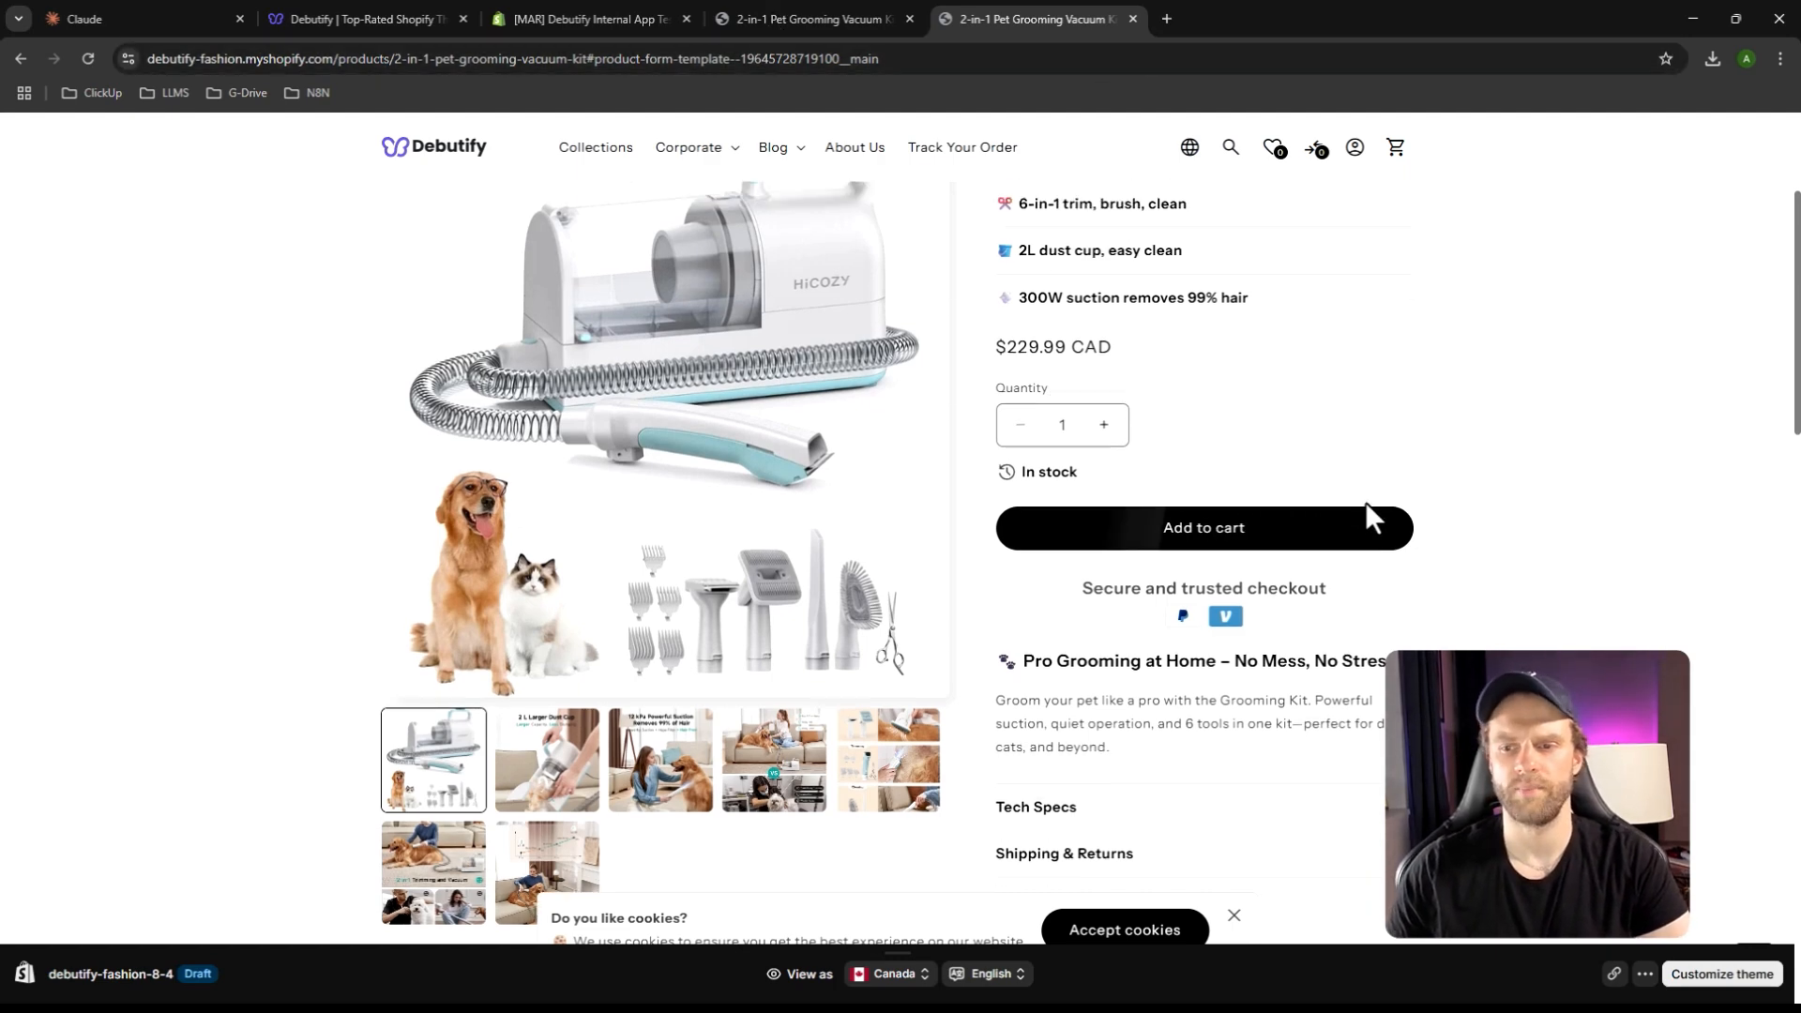
Open the developer tools in the first product page tab and inspect the container around the quantity input
click(841, 21)
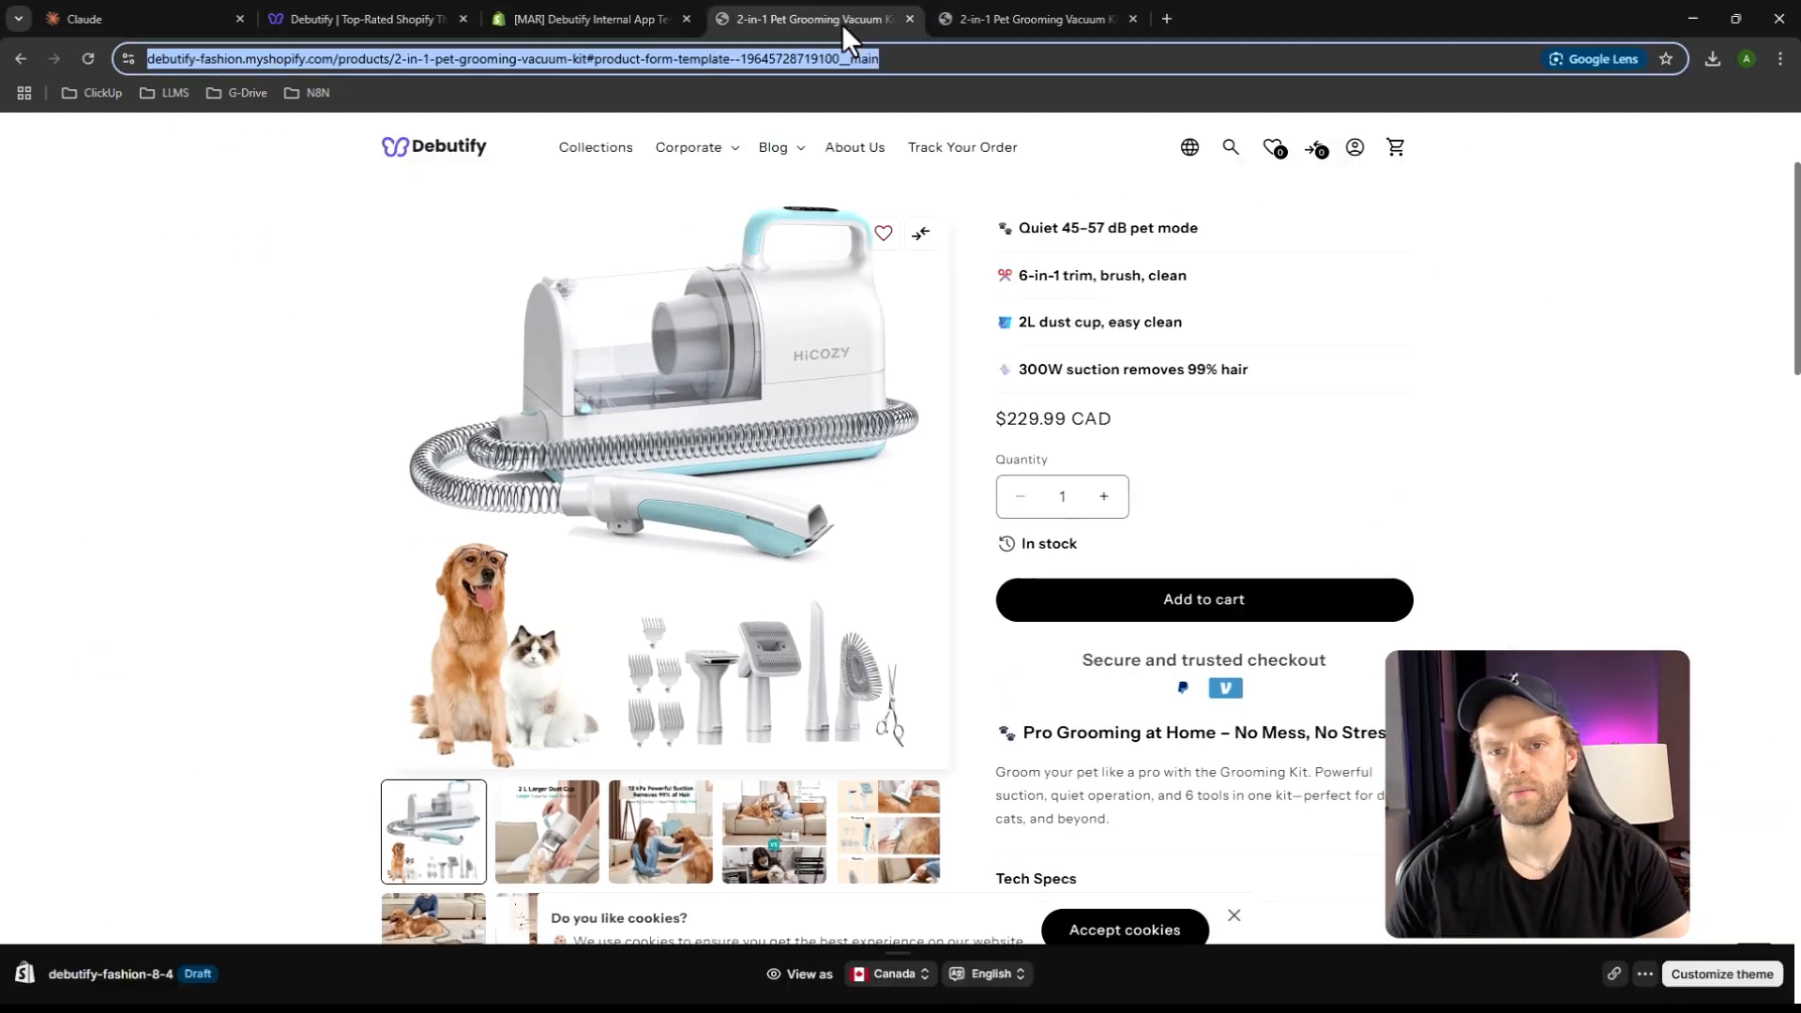
click(1779, 59)
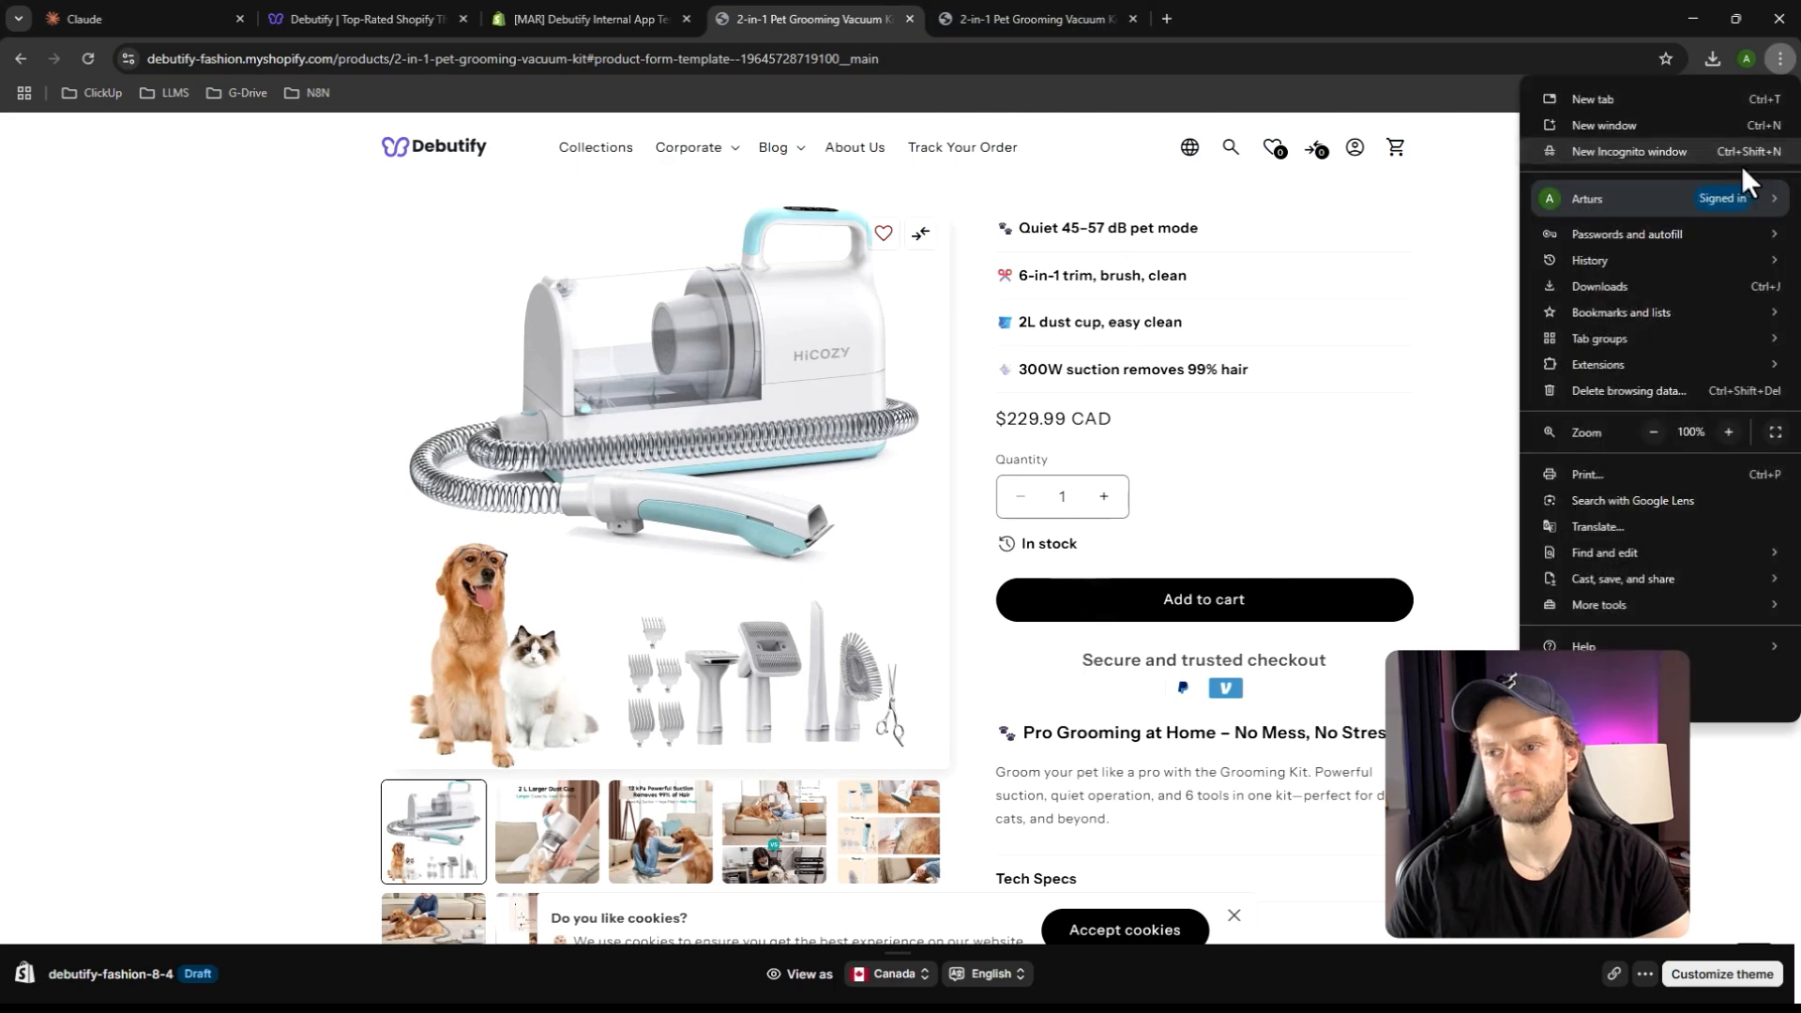
mouse_move(1594, 605)
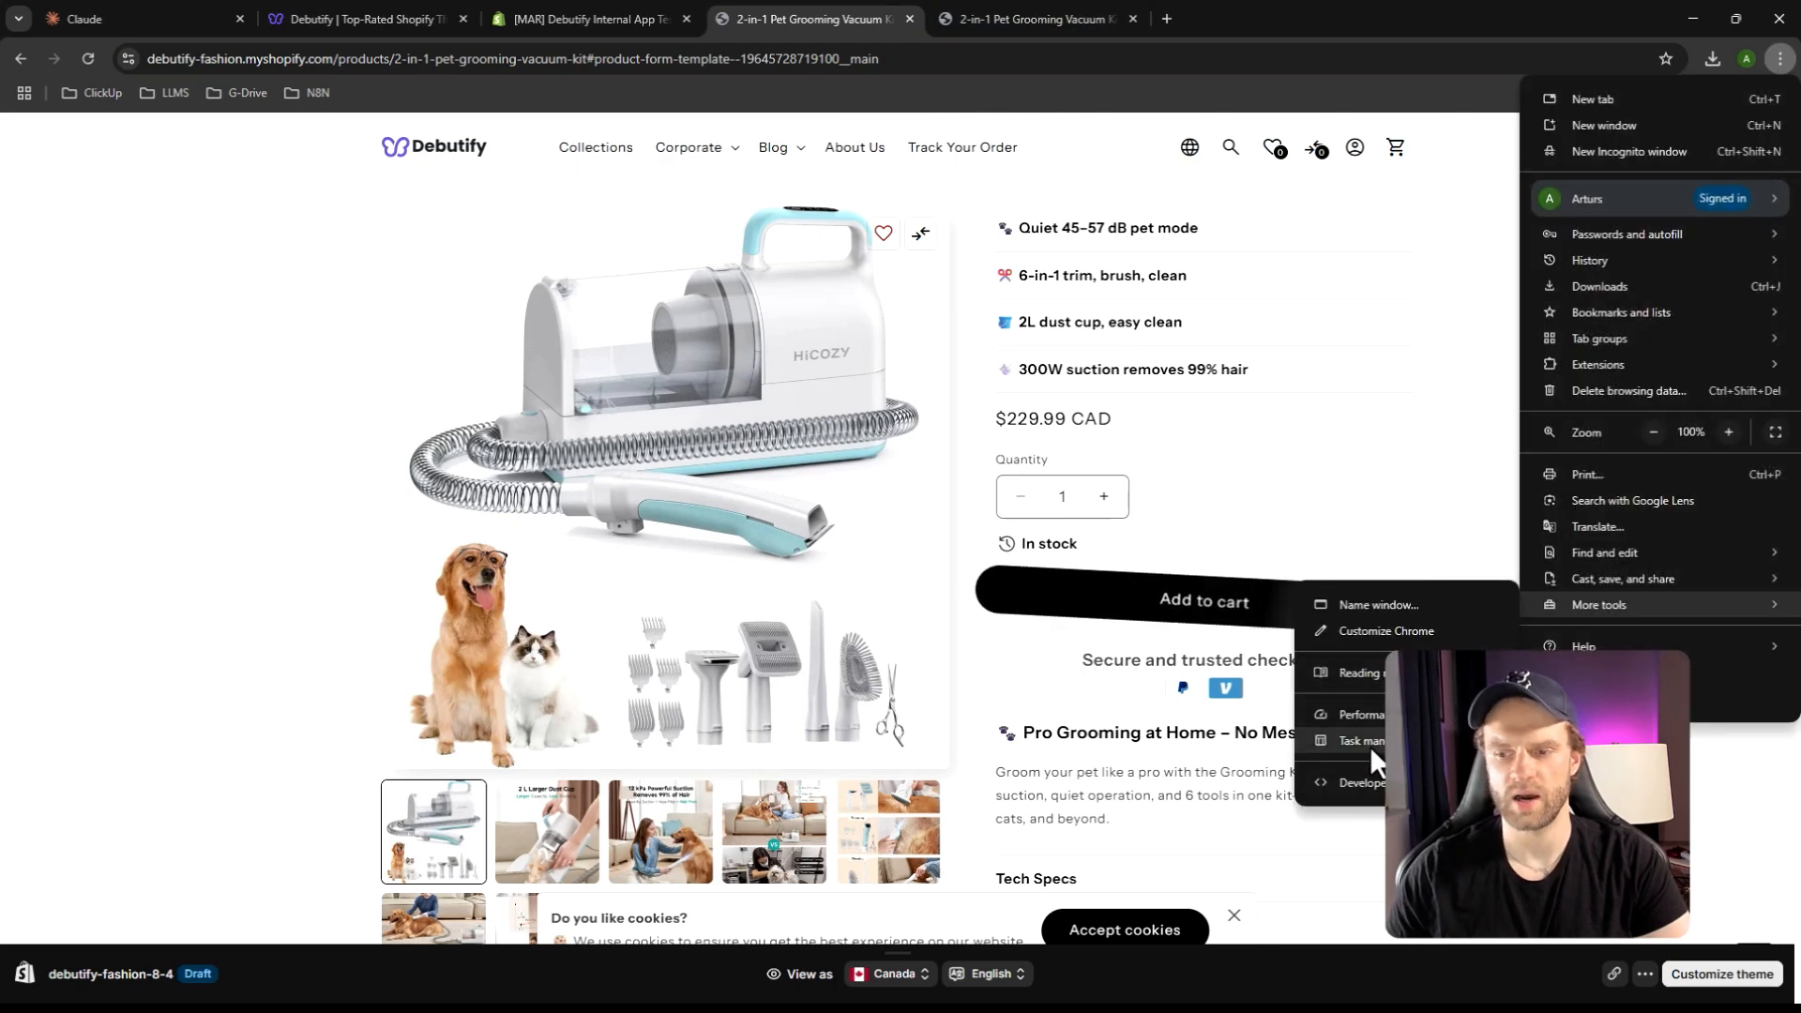
click(1358, 779)
scroll(498, 474, down, 3)
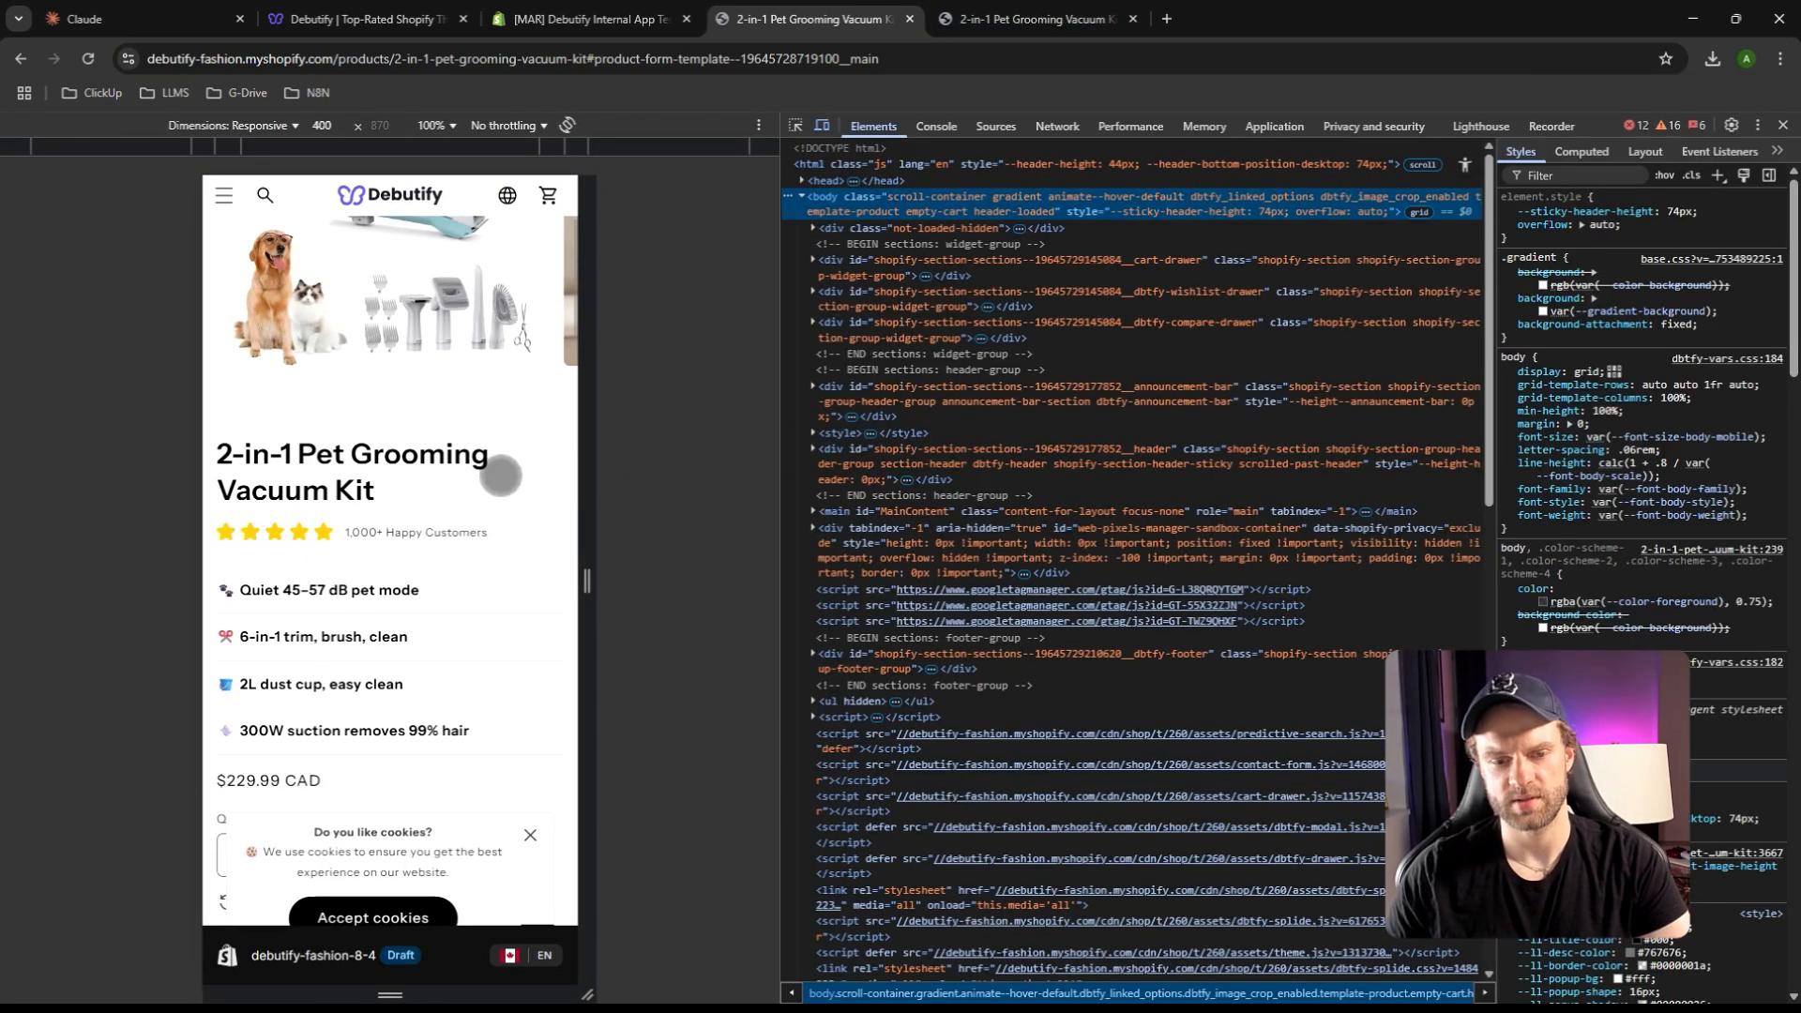
click(794, 125)
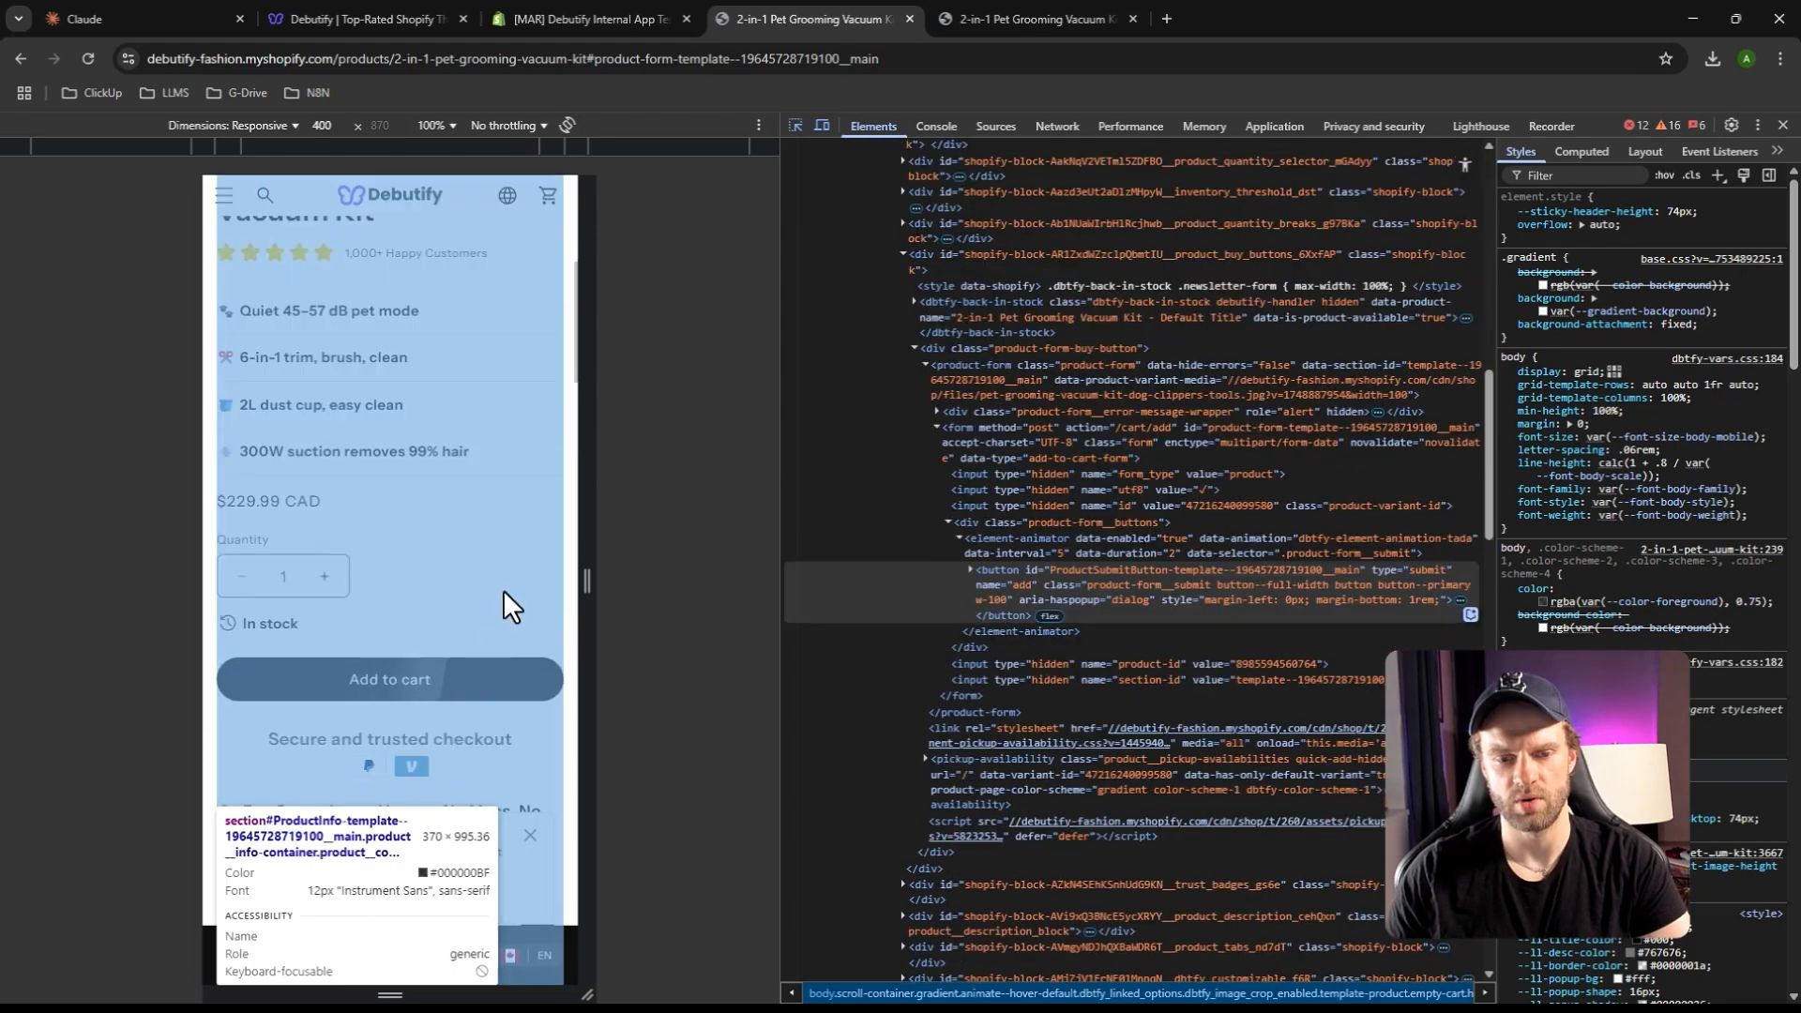
scroll(511, 566, down, 1)
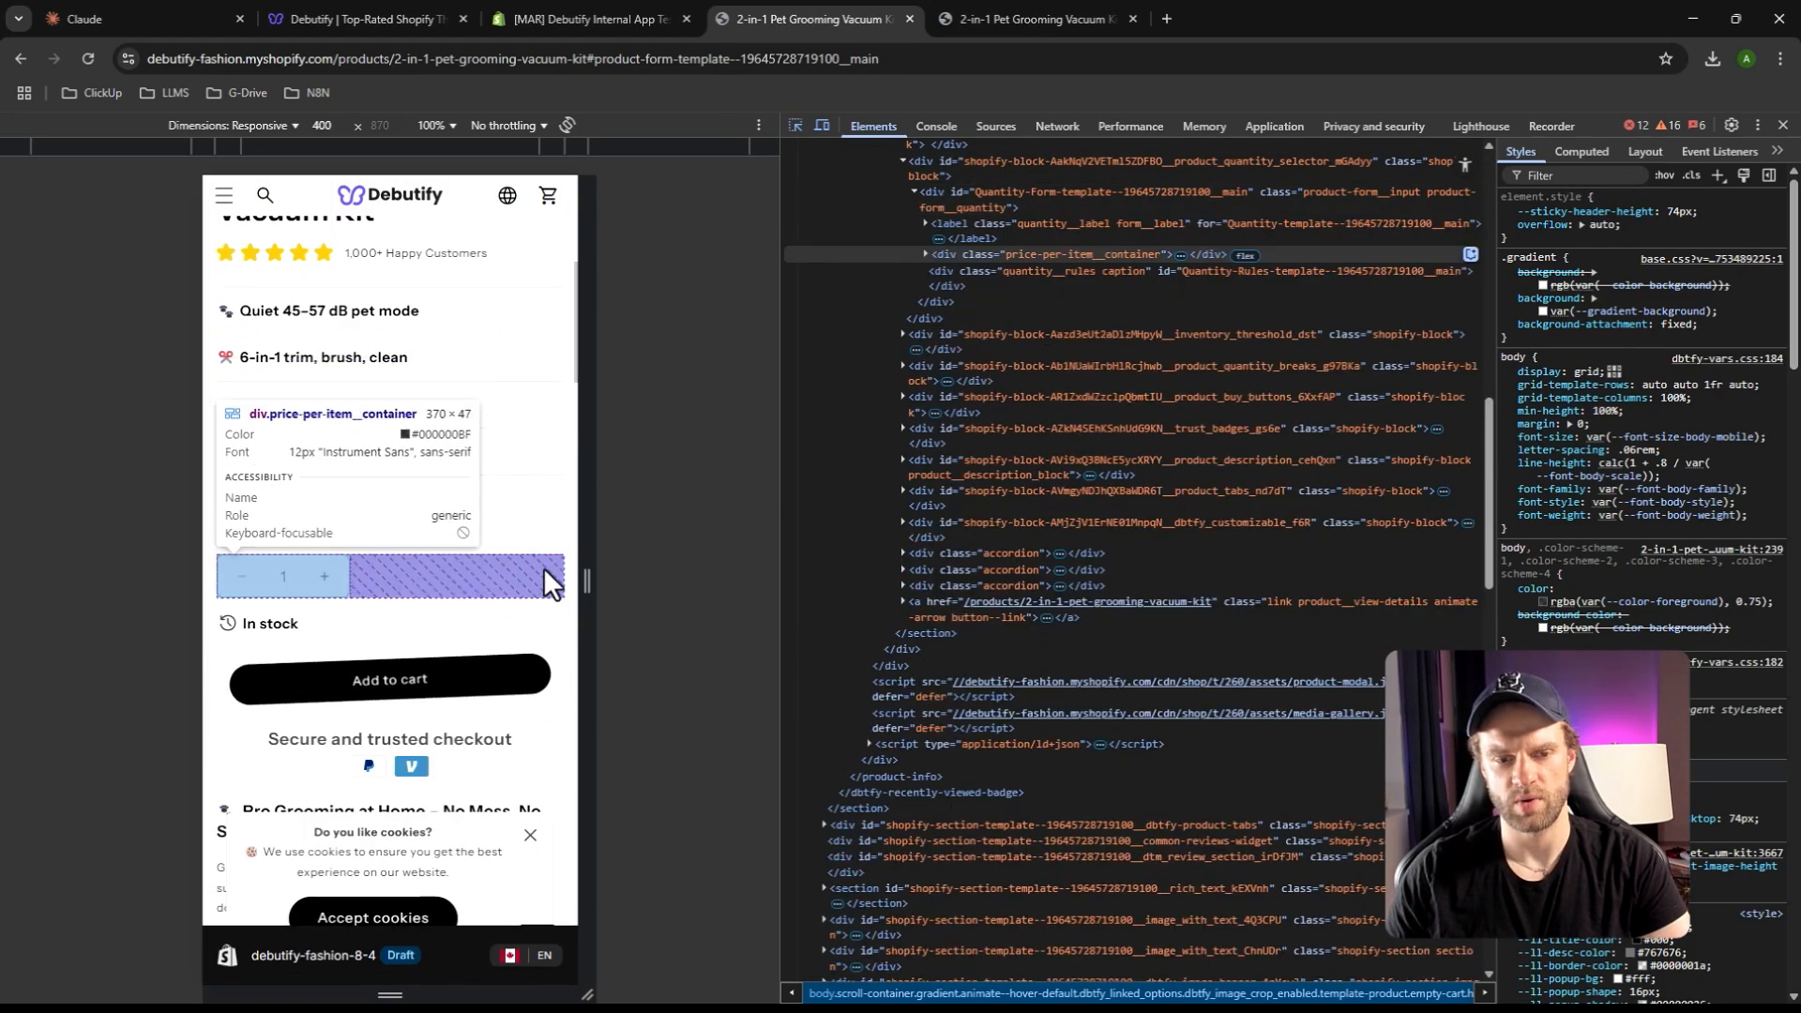
click(543, 567)
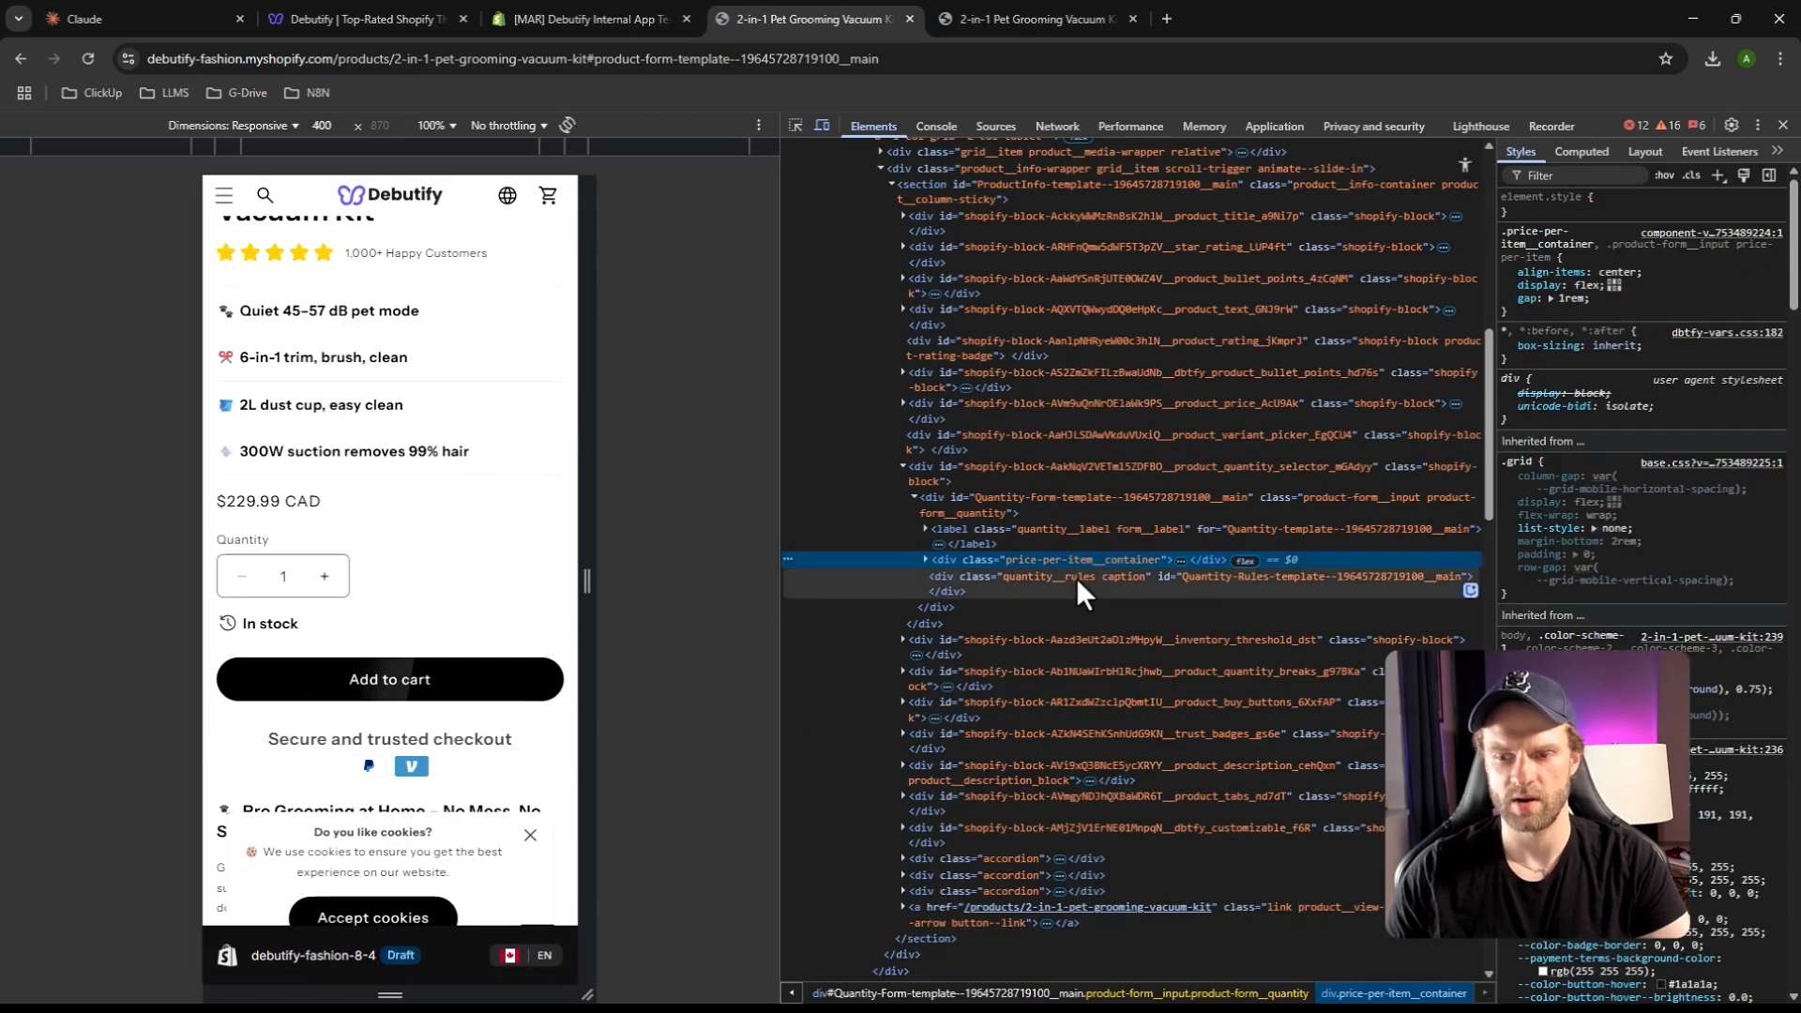
Copy the id of the Shopify block enclosing the quantity selector from the page code and close the developer tools
click(924, 560)
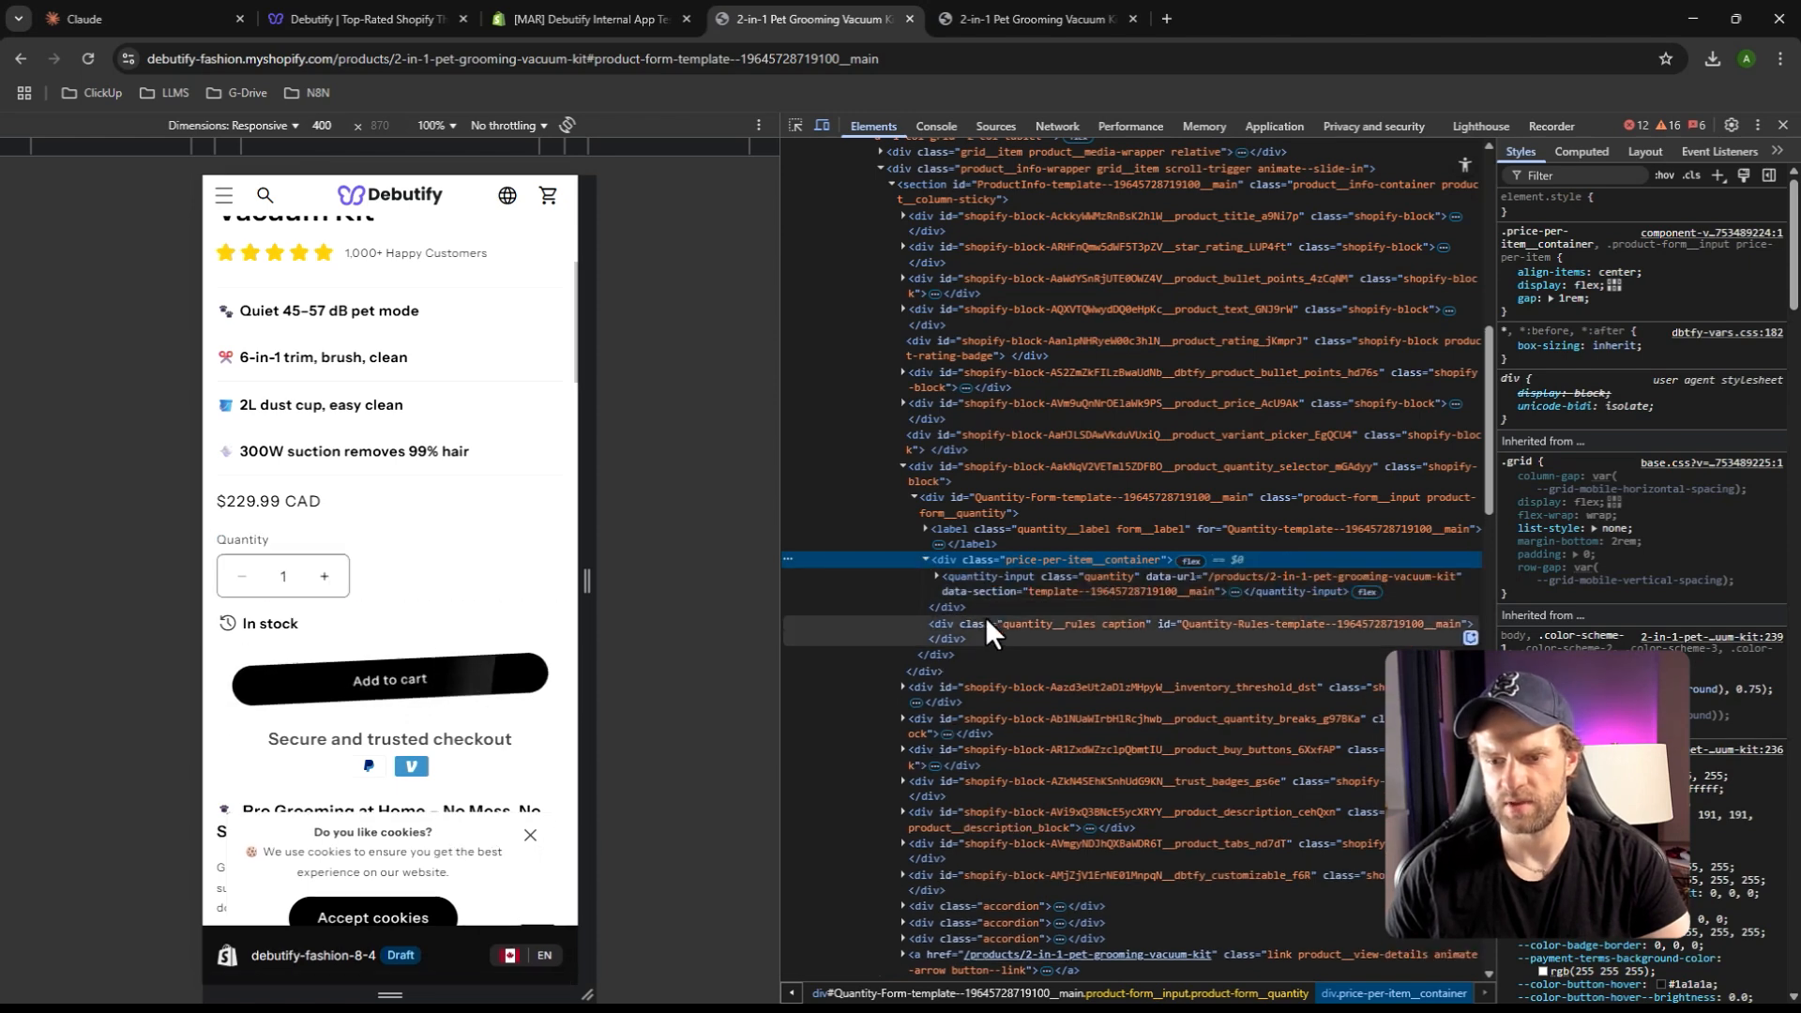
click(1041, 511)
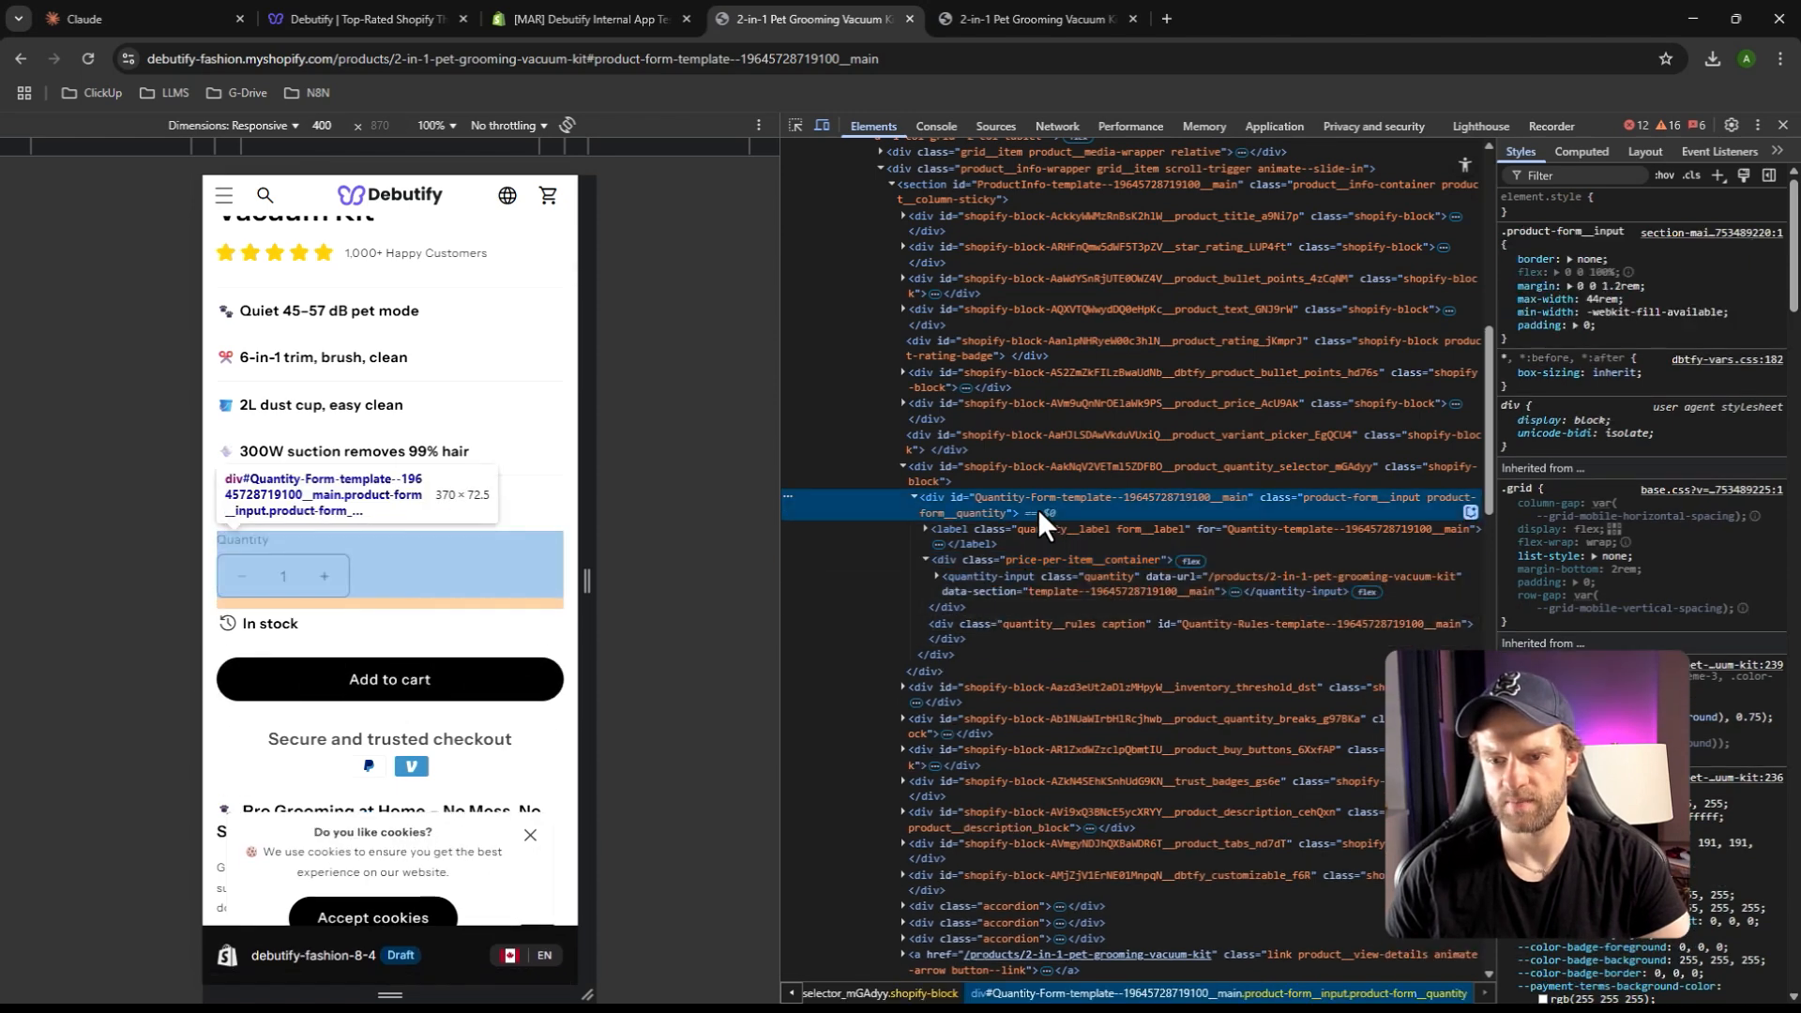
click(1031, 469)
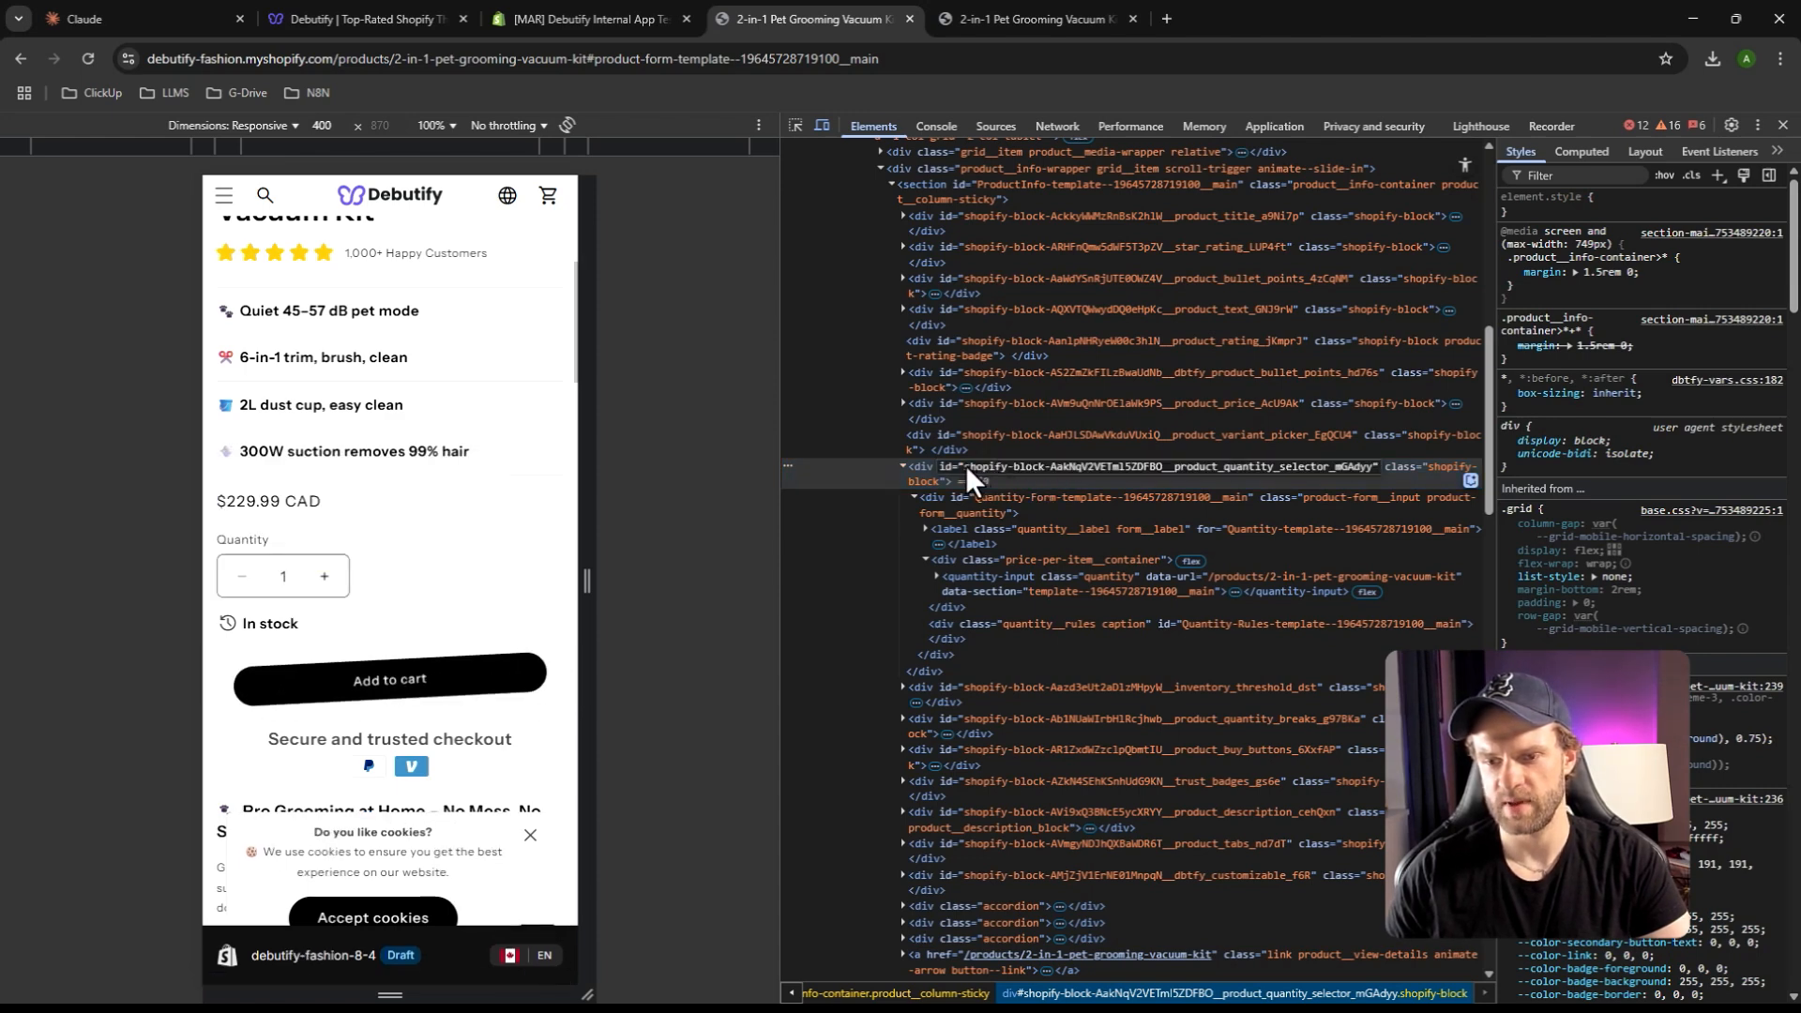
drag(965, 467, 1385, 475)
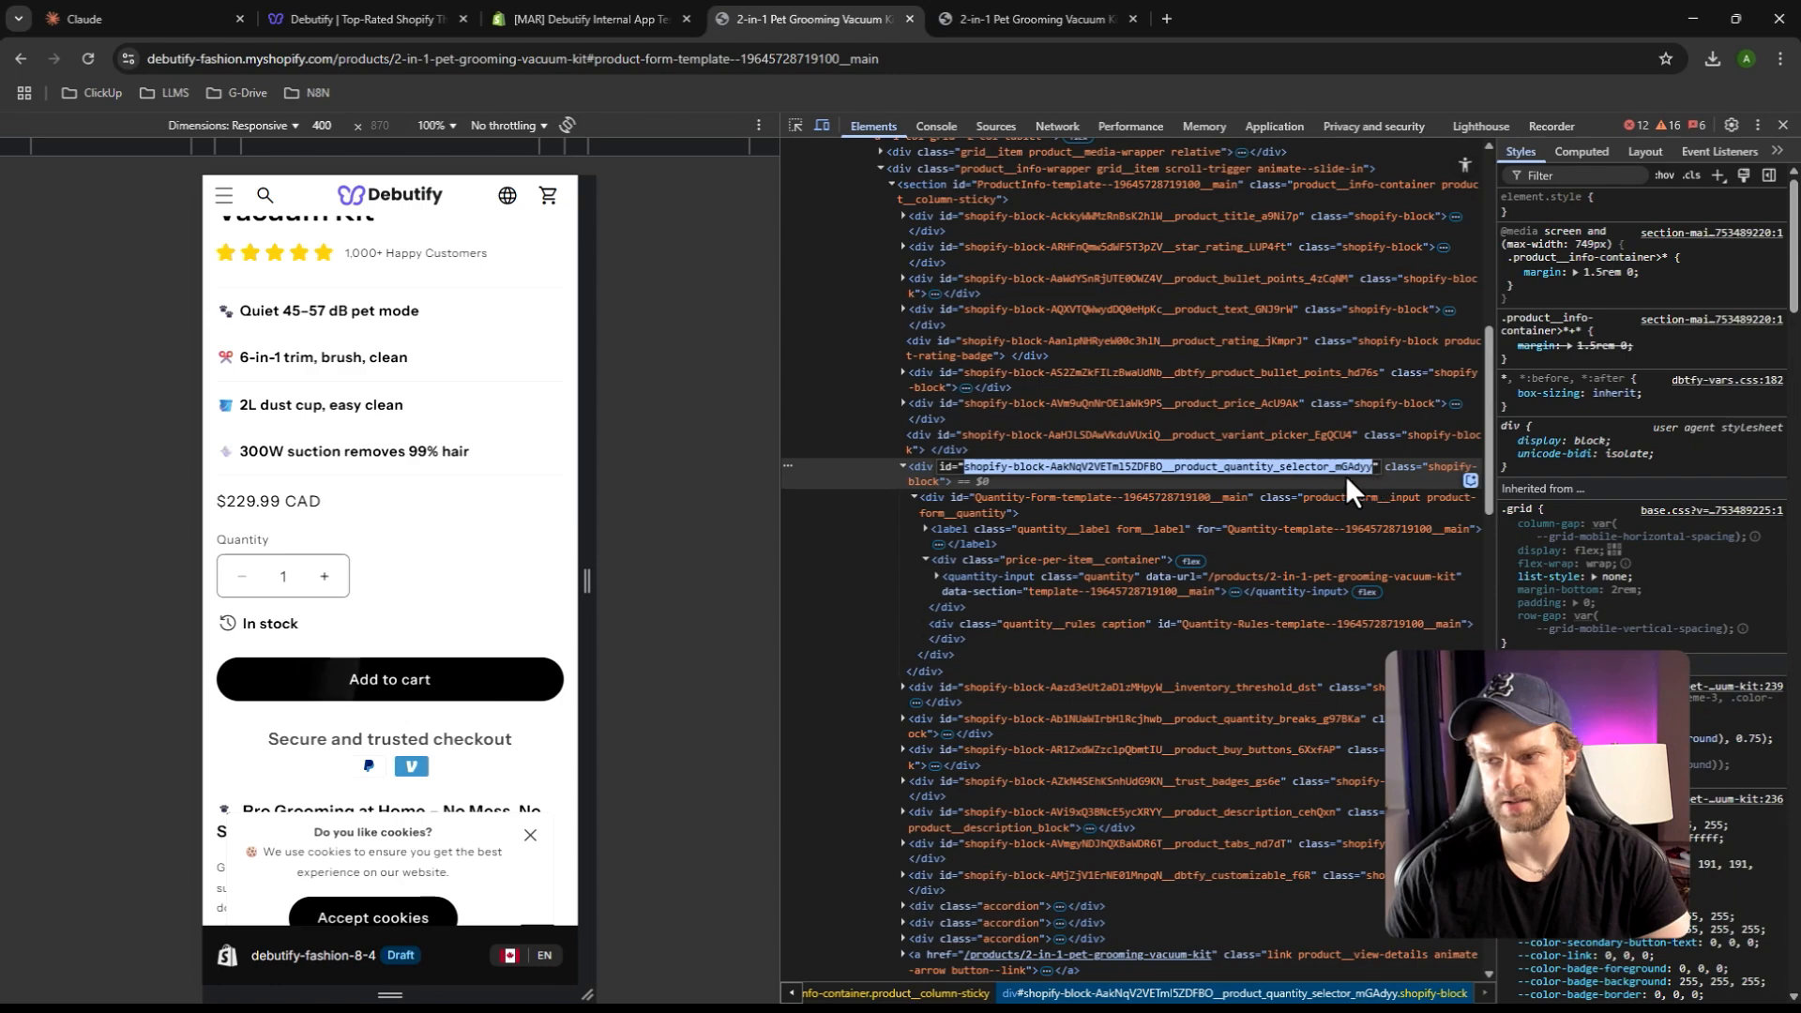
click(1782, 125)
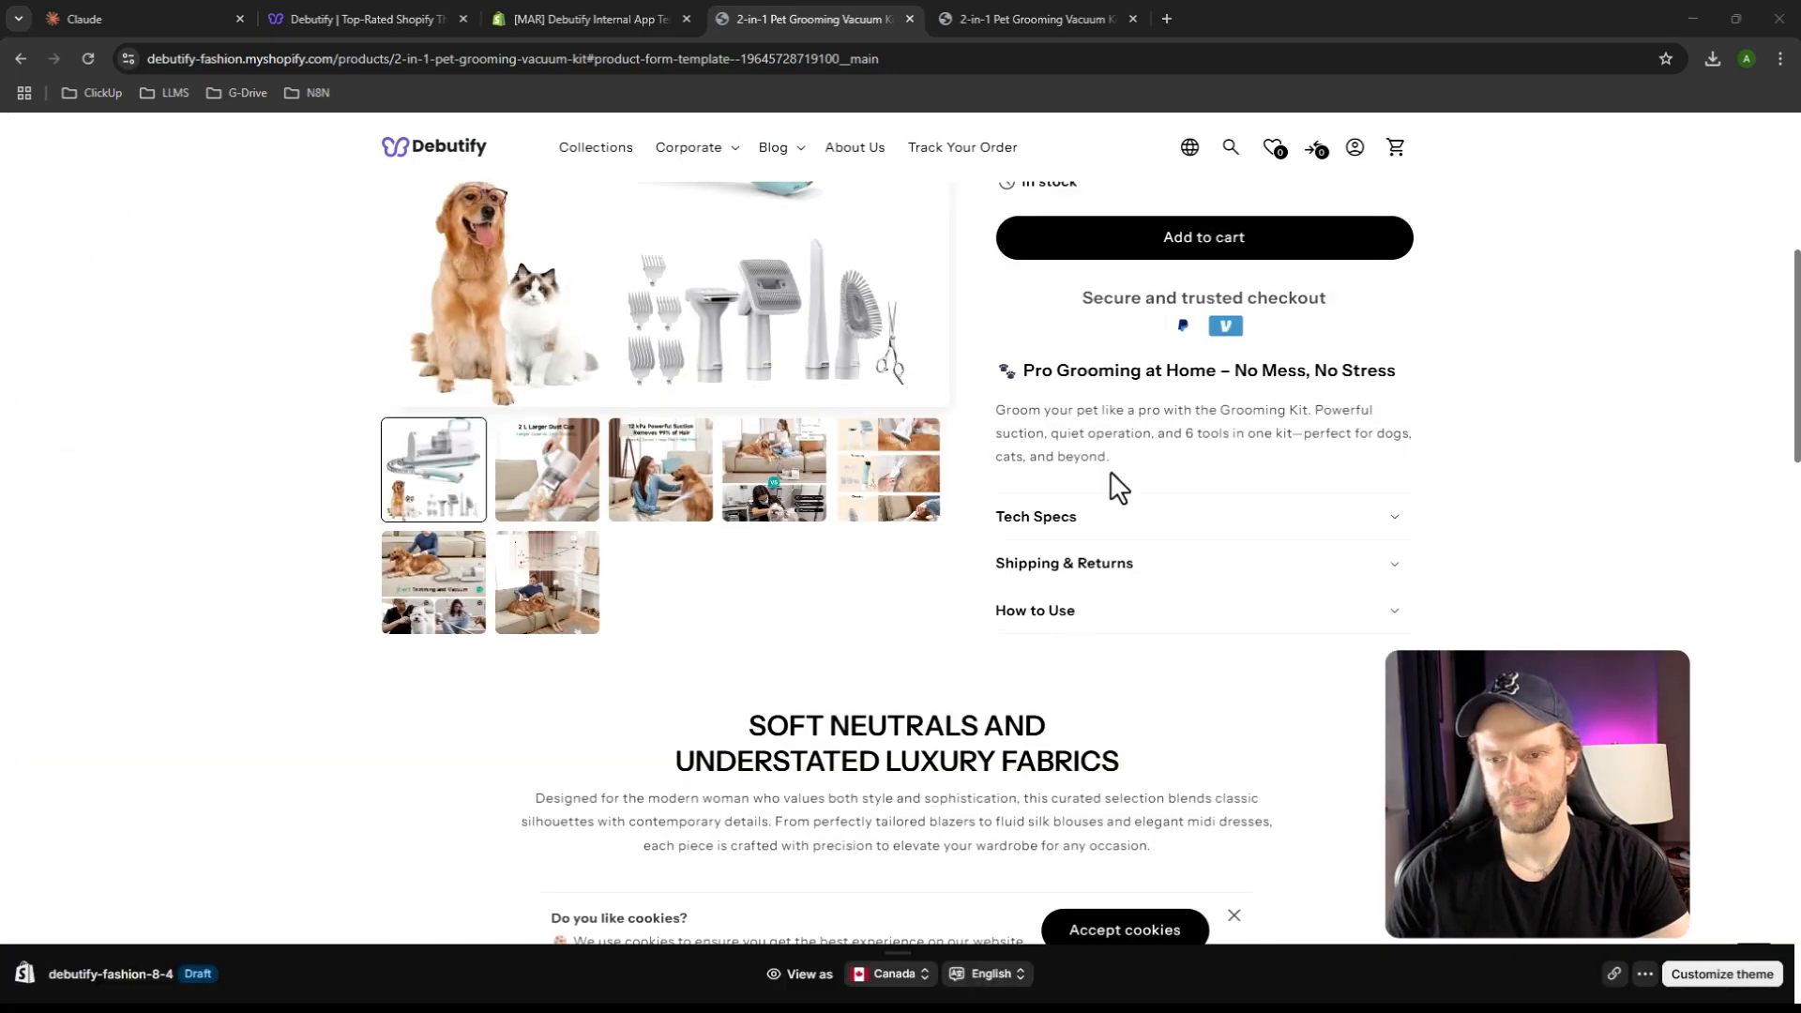
click(371, 18)
click(590, 18)
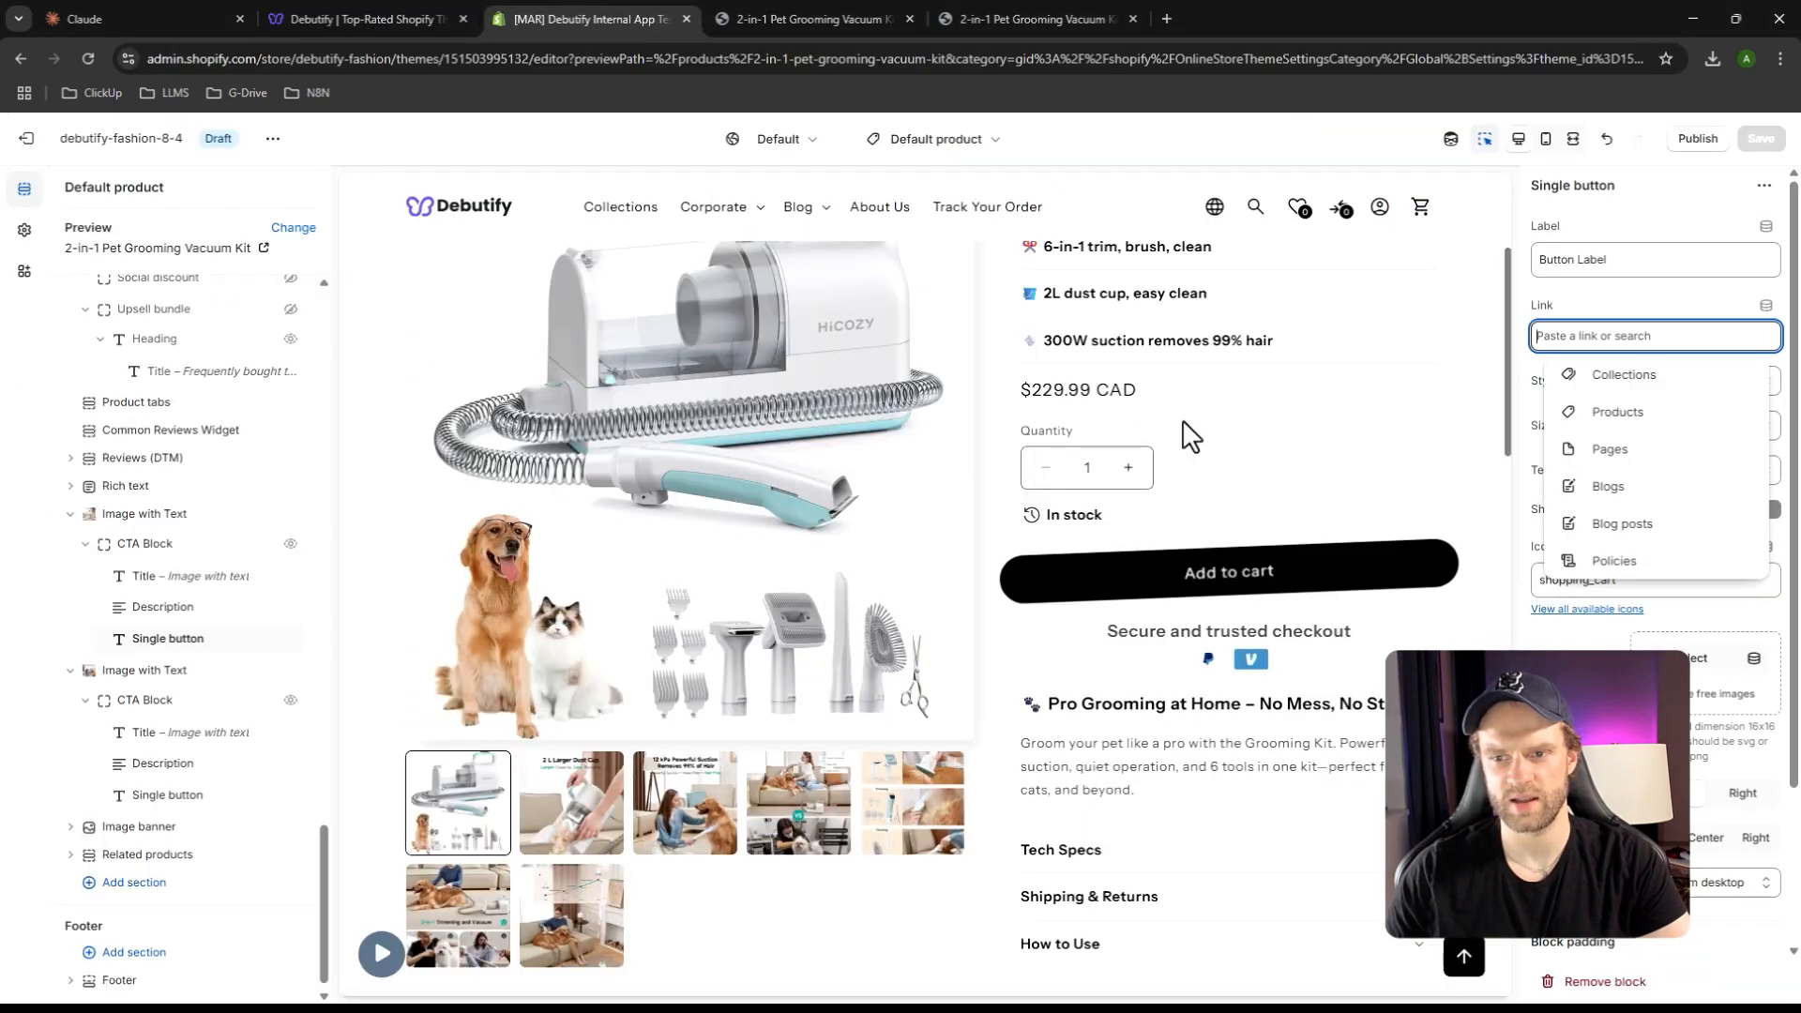
click(1368, 807)
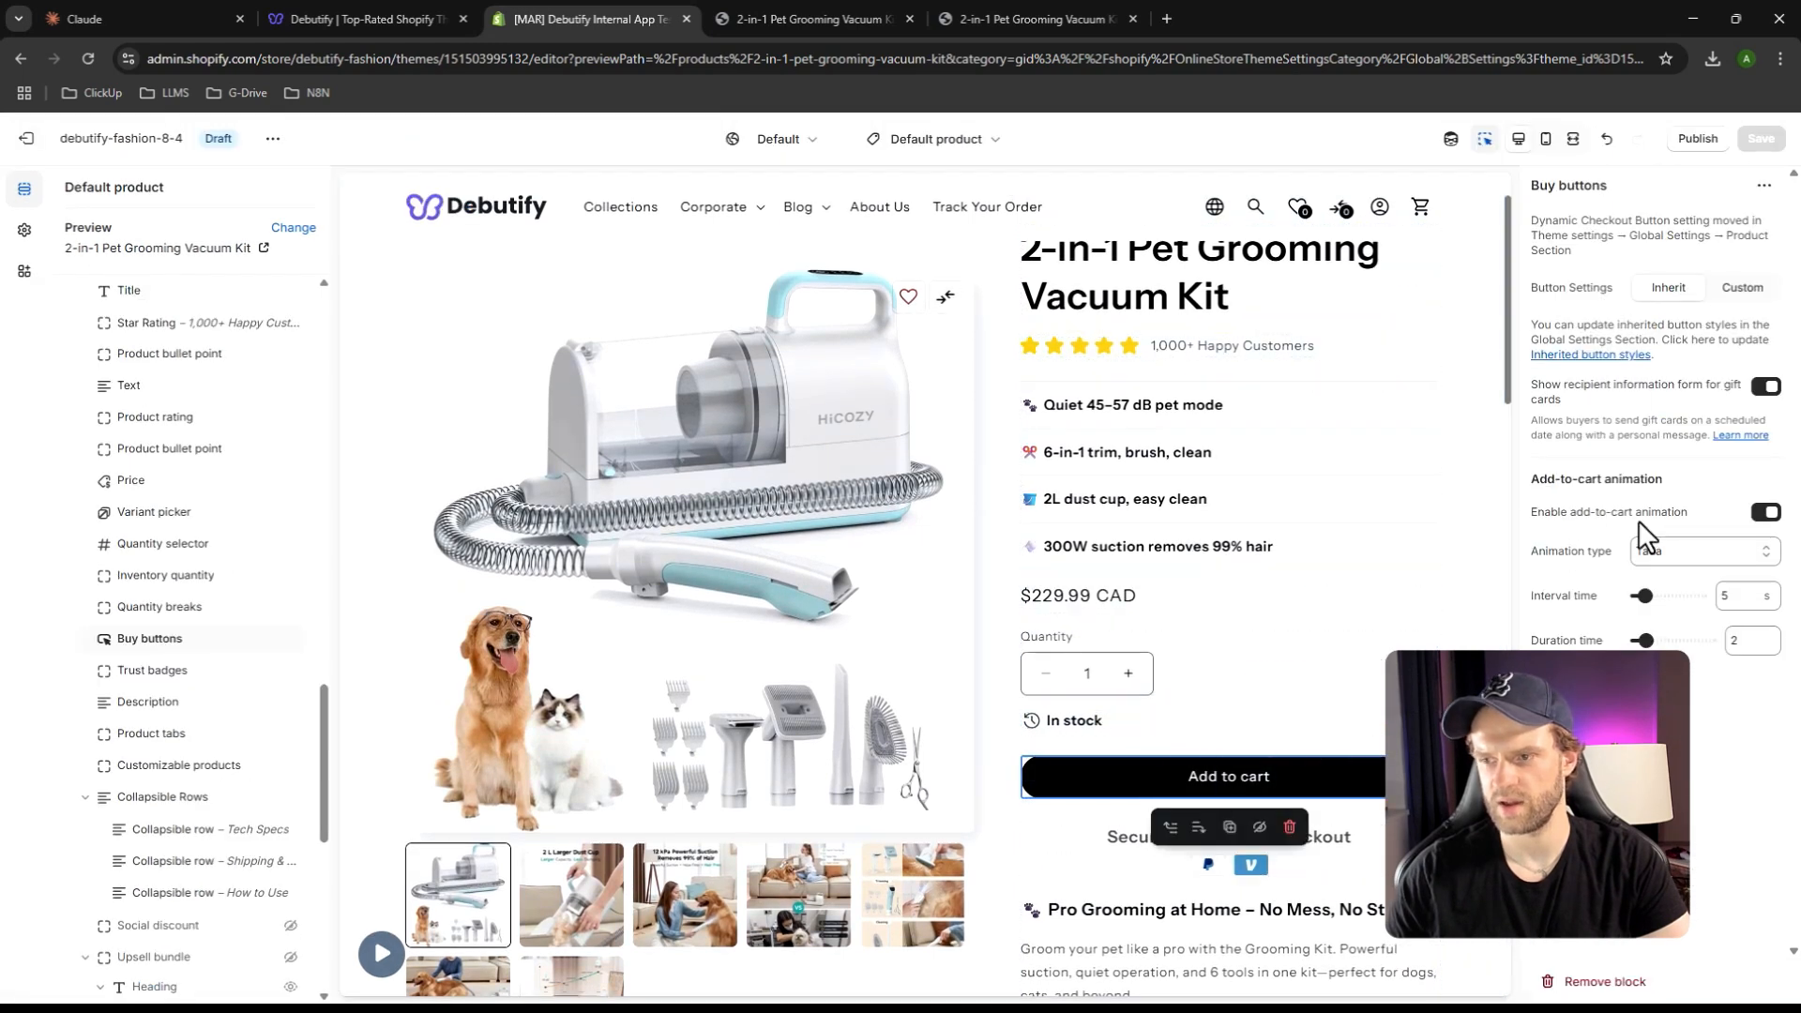
In the first product page tab, replace the address's anchor with #shopify-block-AakNqV2VETmI5ZDFBO__product_quantity_selector_mGAdyy and load it
click(863, 14)
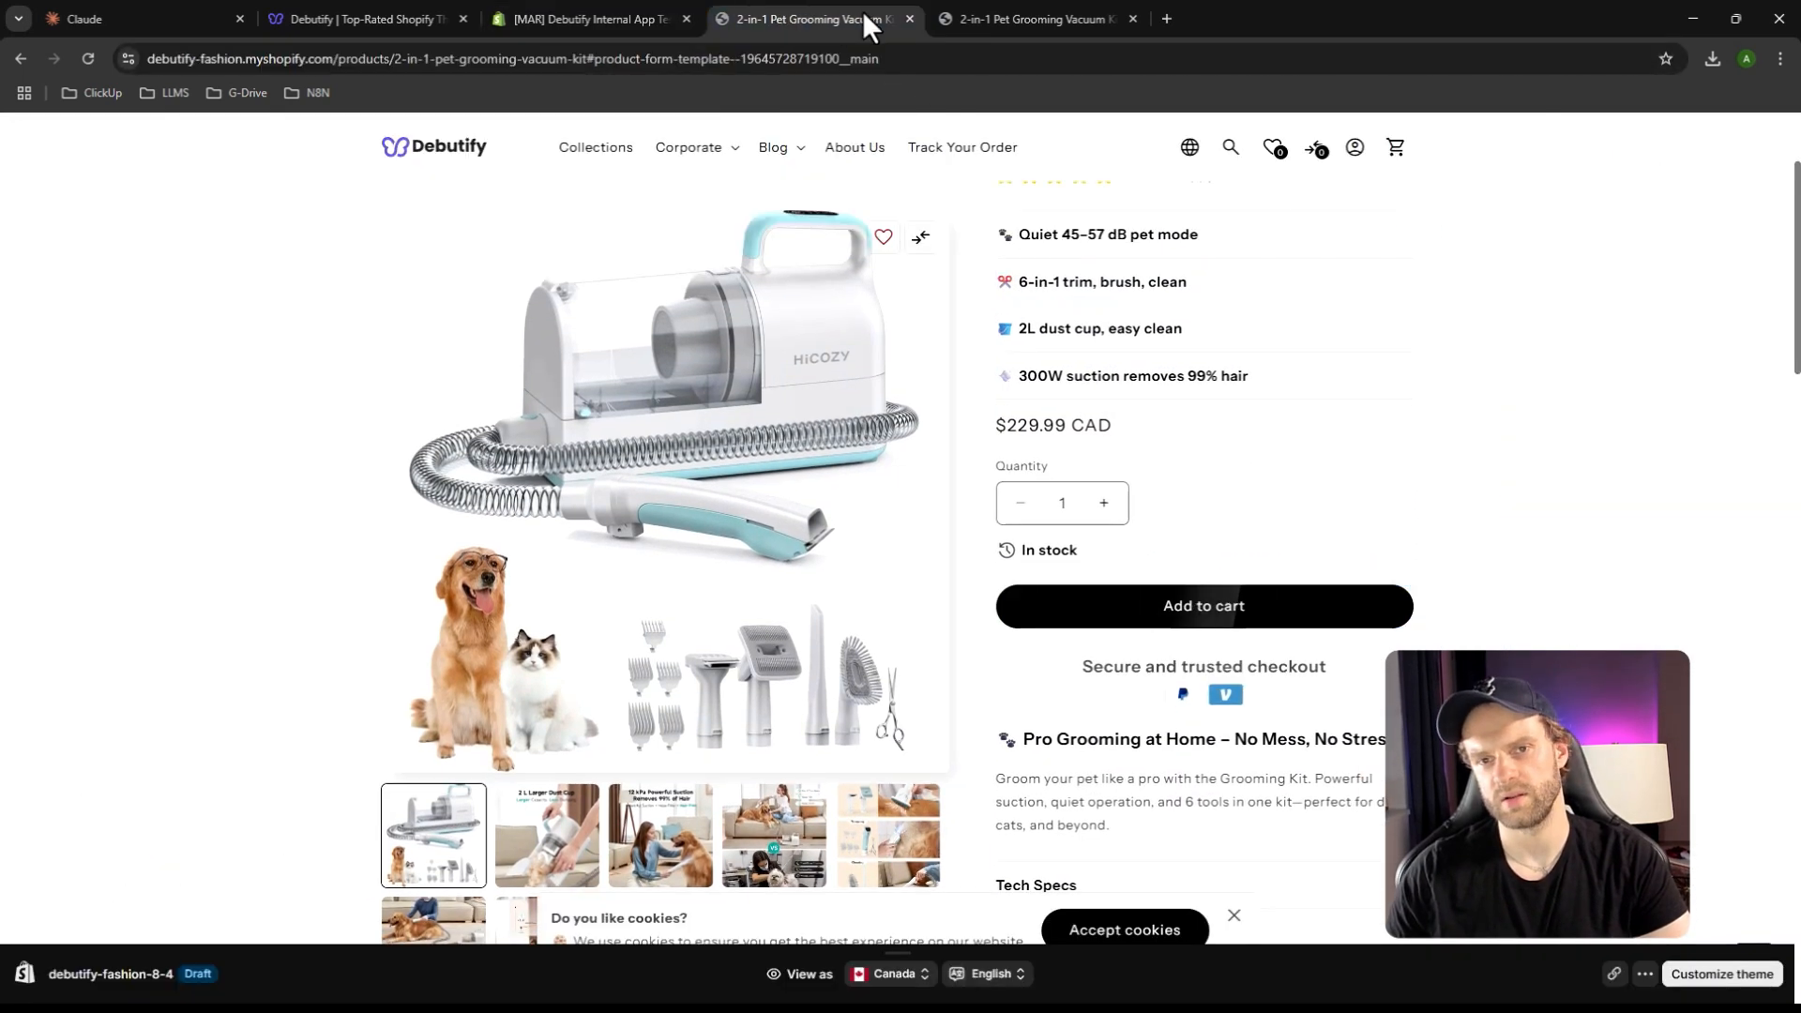
click(862, 71)
drag(942, 62, 655, 79)
key(BackSpace)
key(BackSpace)
key(BackSpace)
key(BackSpace)
key(ctrl+v)
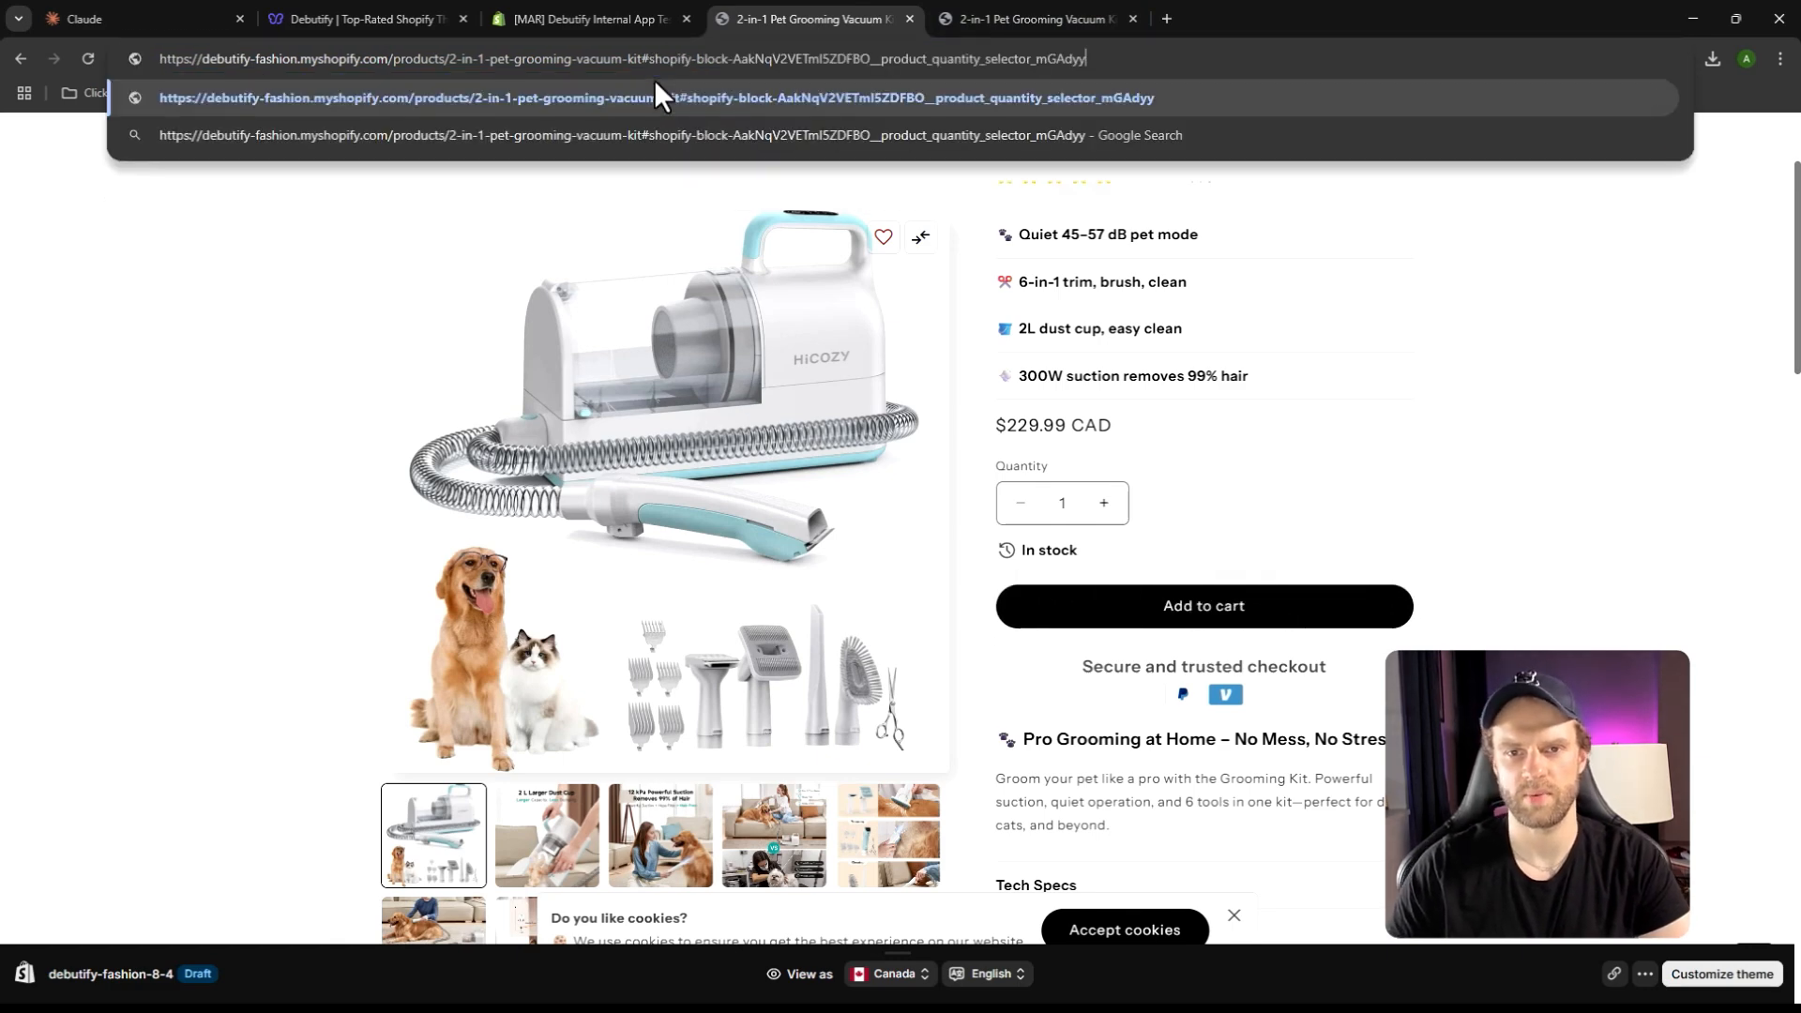
key(Return)
Copy the full anchored product address and set it as the link of the button in the 2 L dust cup image-with-text section
click(656, 59)
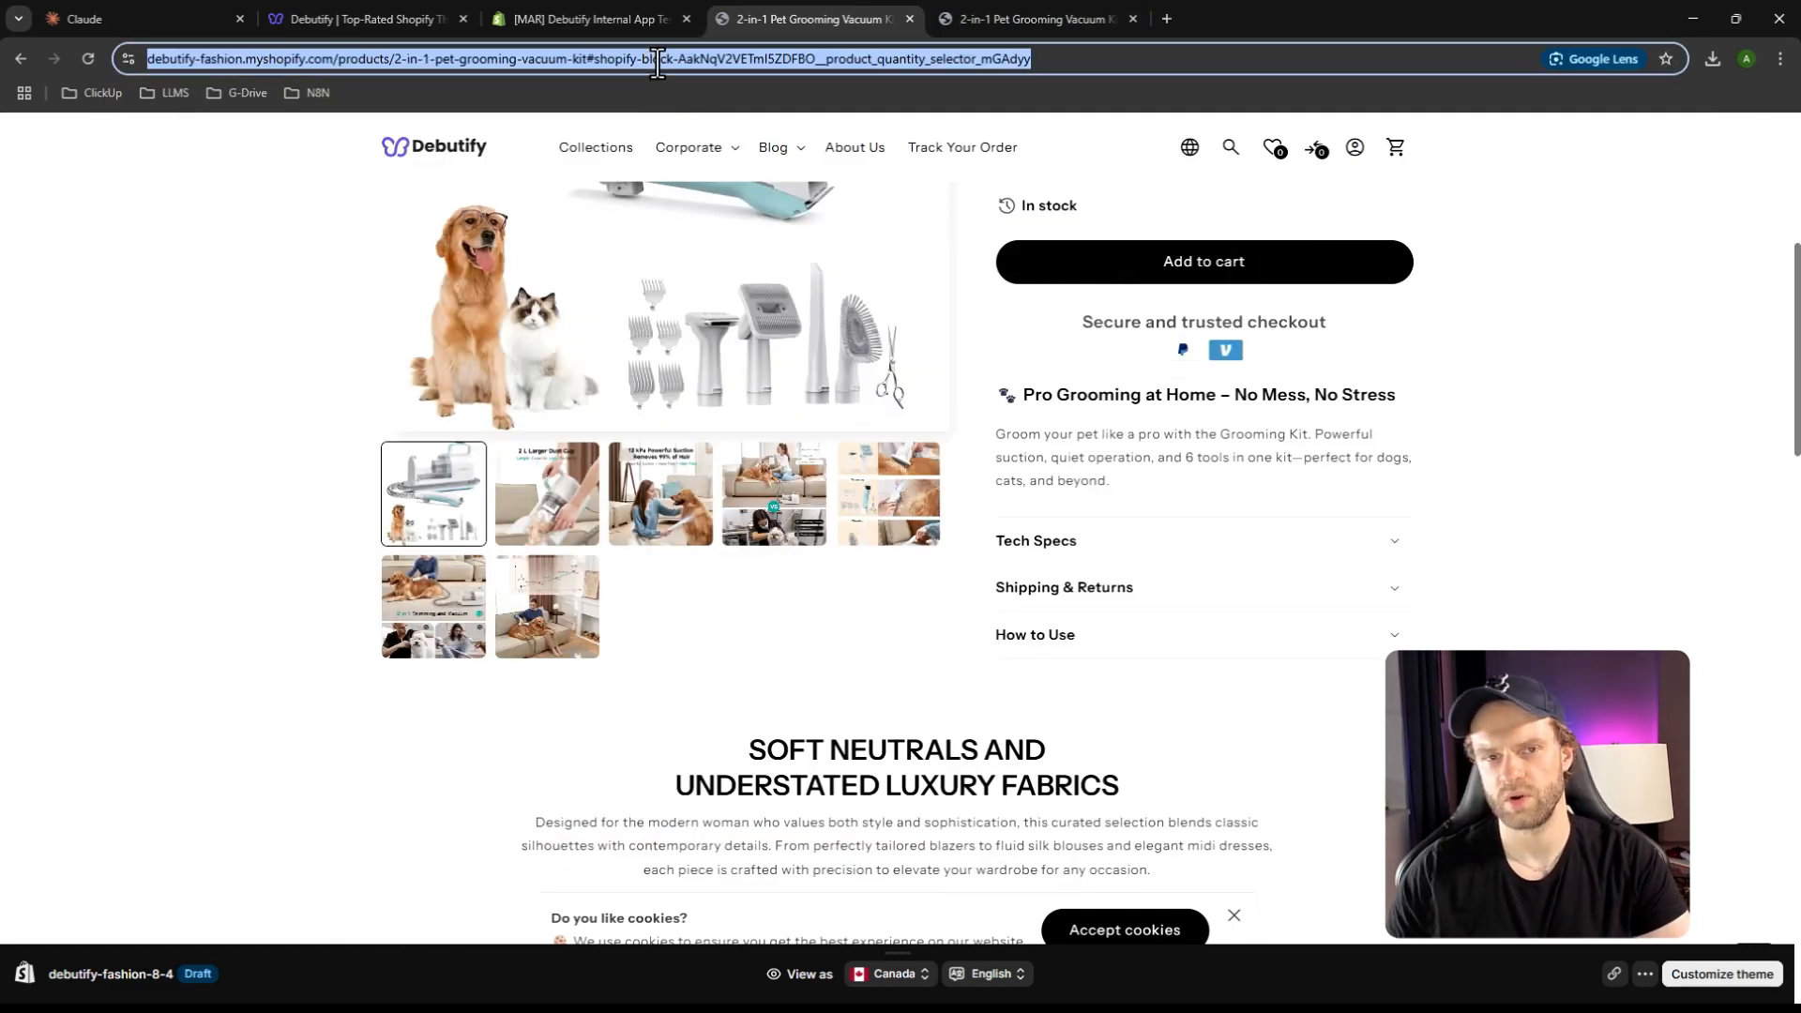
click(630, 21)
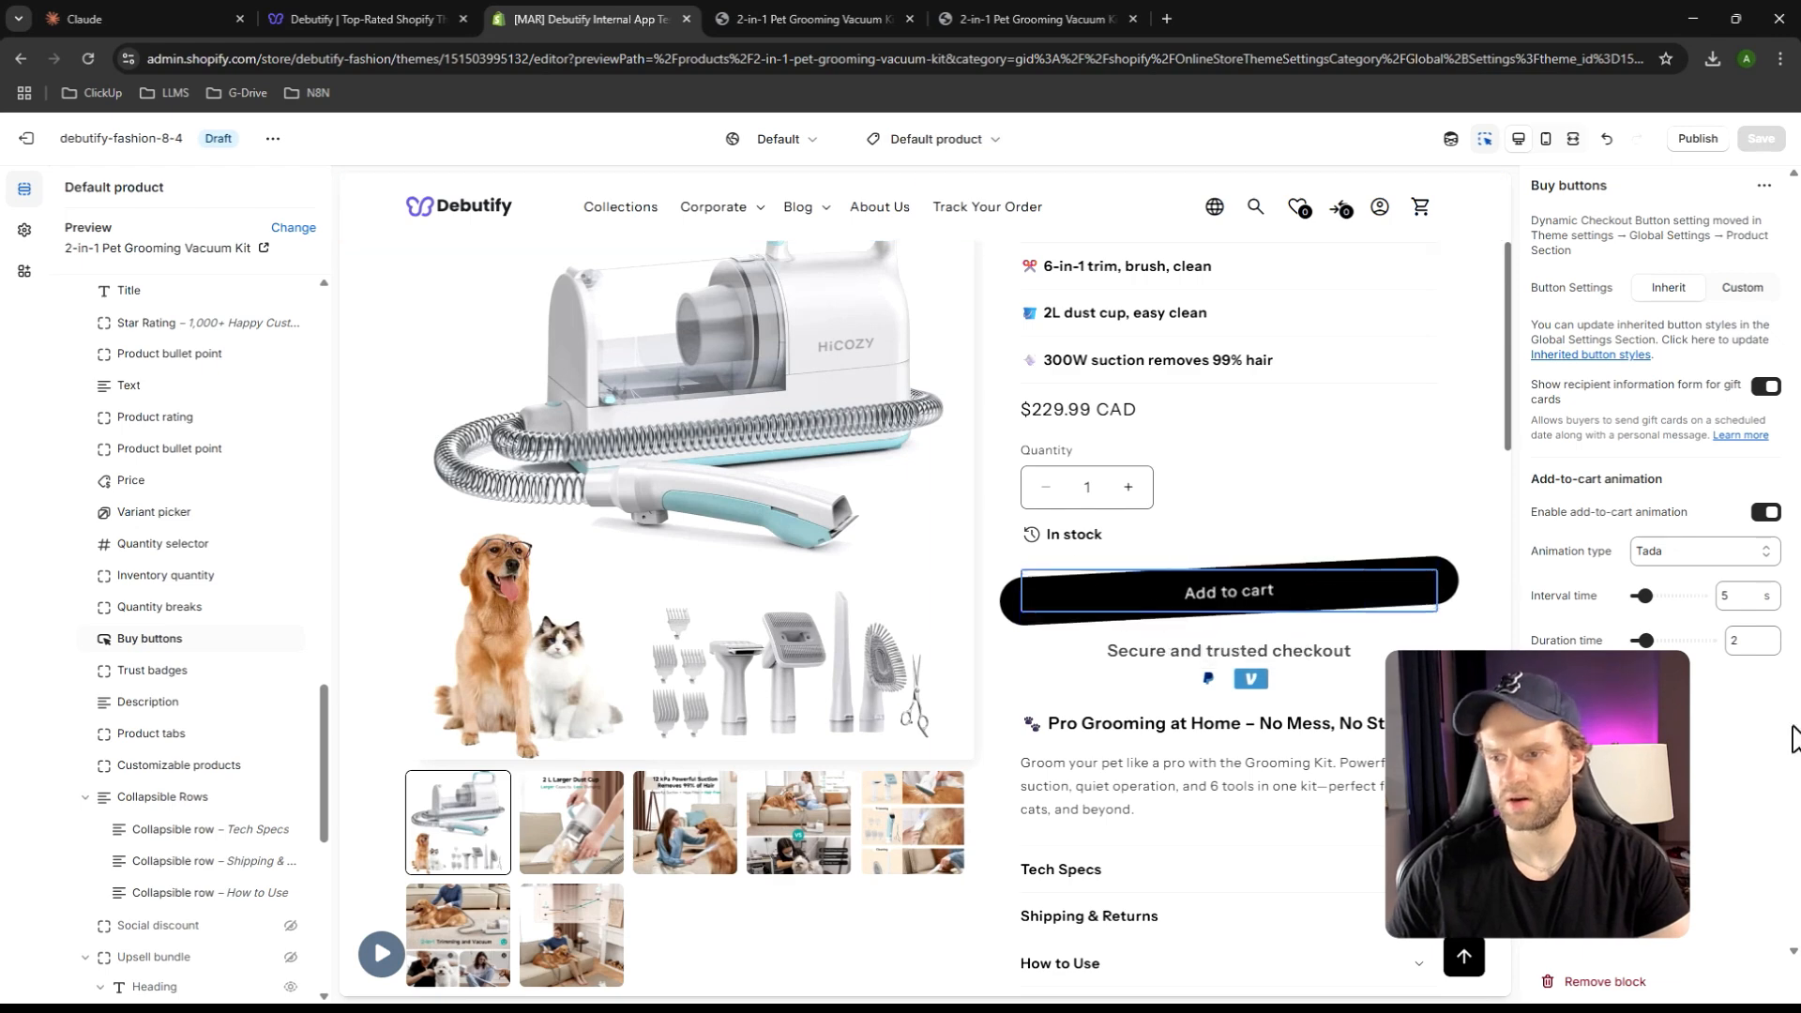
scroll(1257, 731, down, 15)
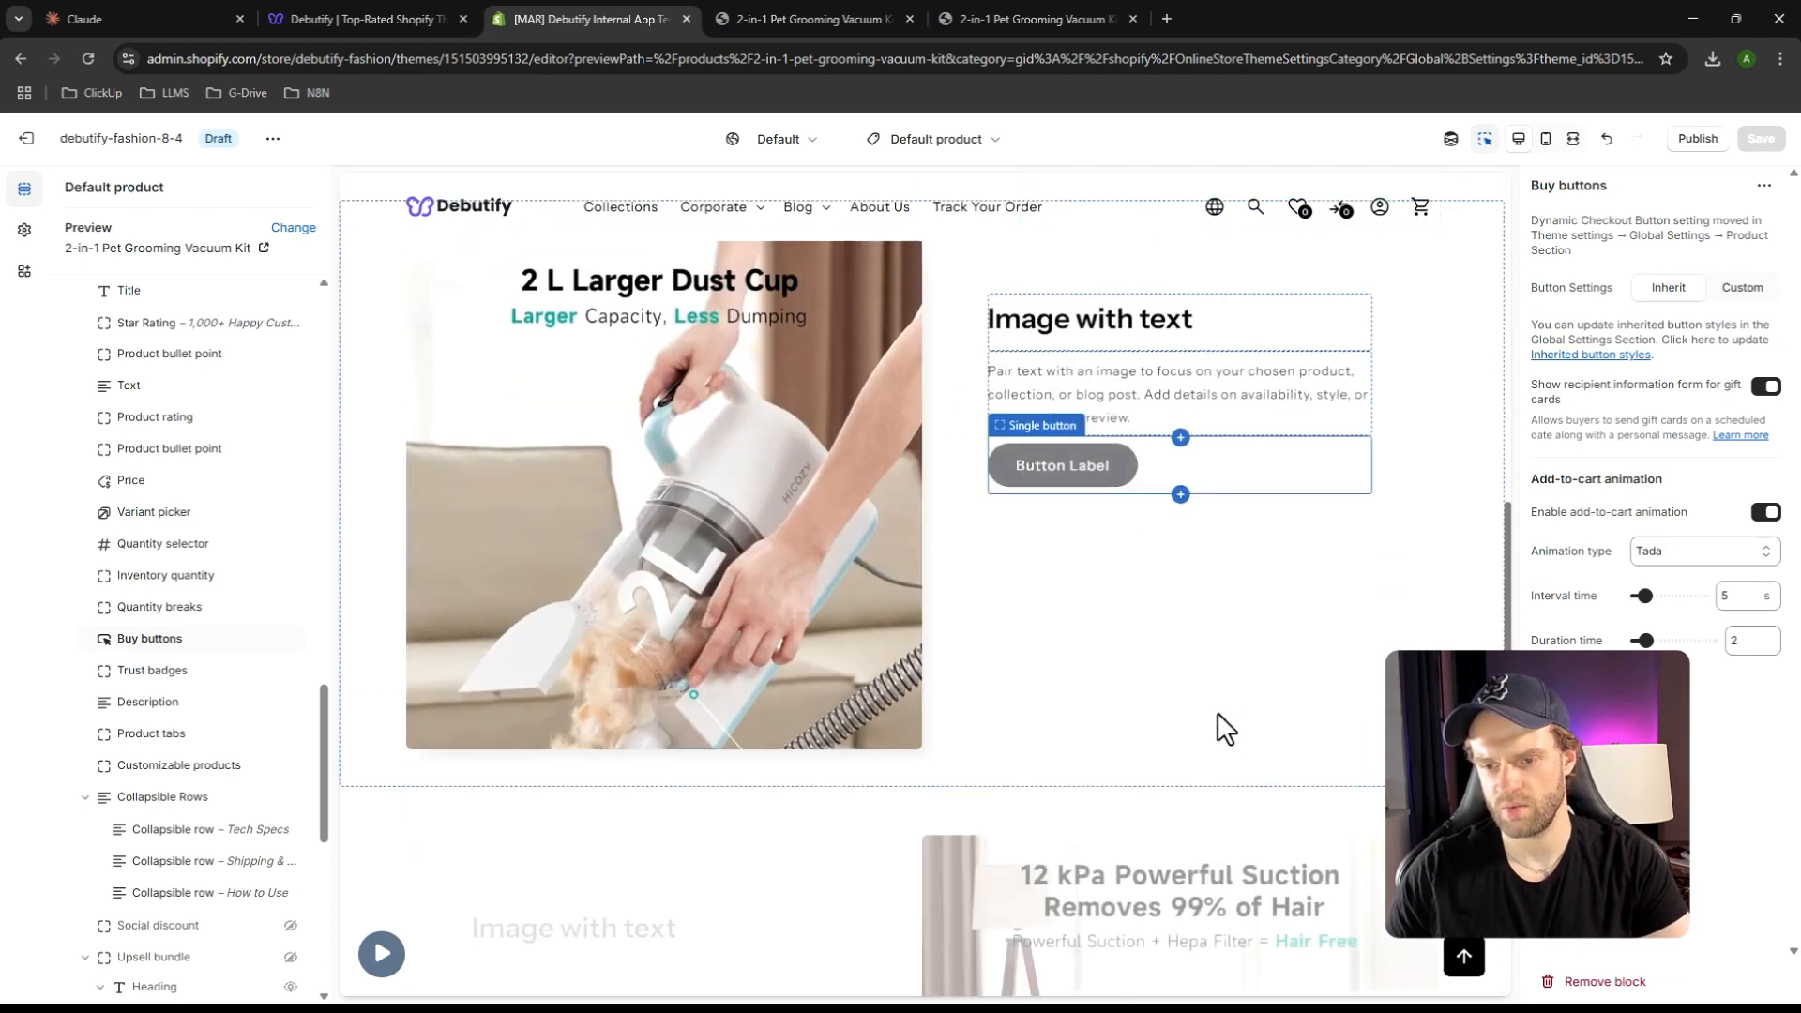
click(1162, 314)
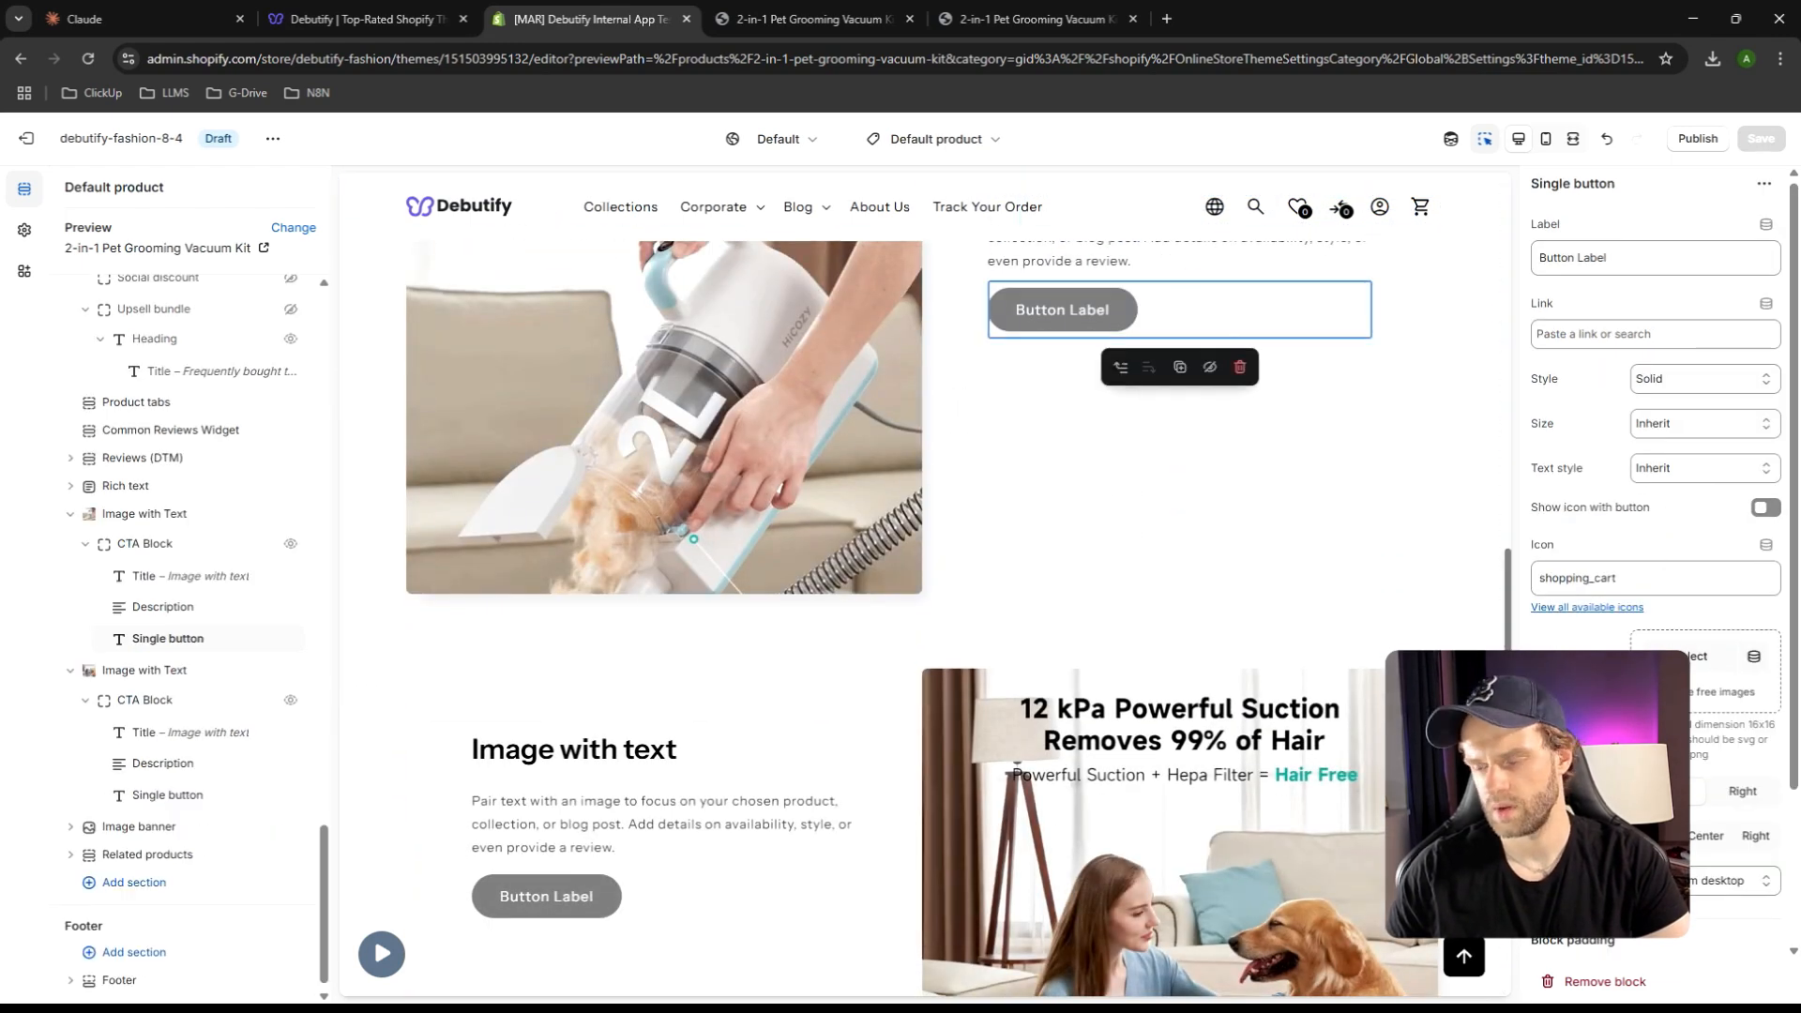
scroll(1645, 526, down, 1)
scroll(1656, 563, down, 2)
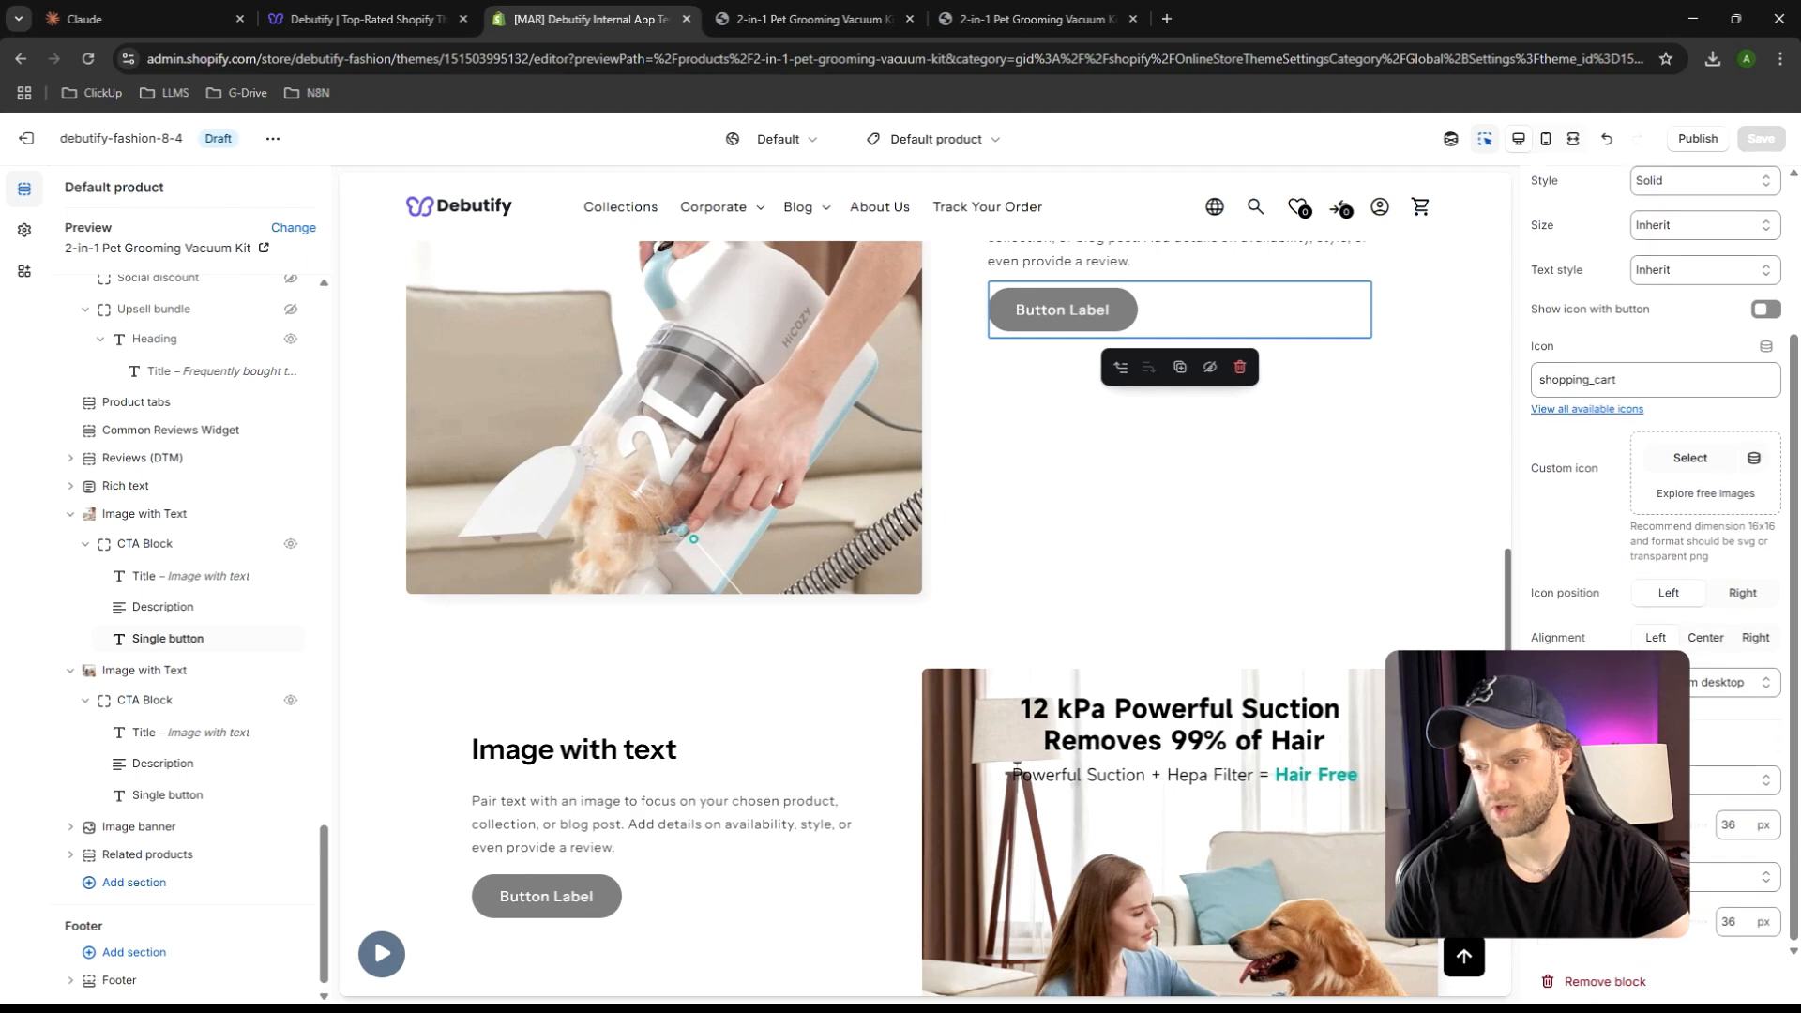
scroll(1655, 563, up, 2)
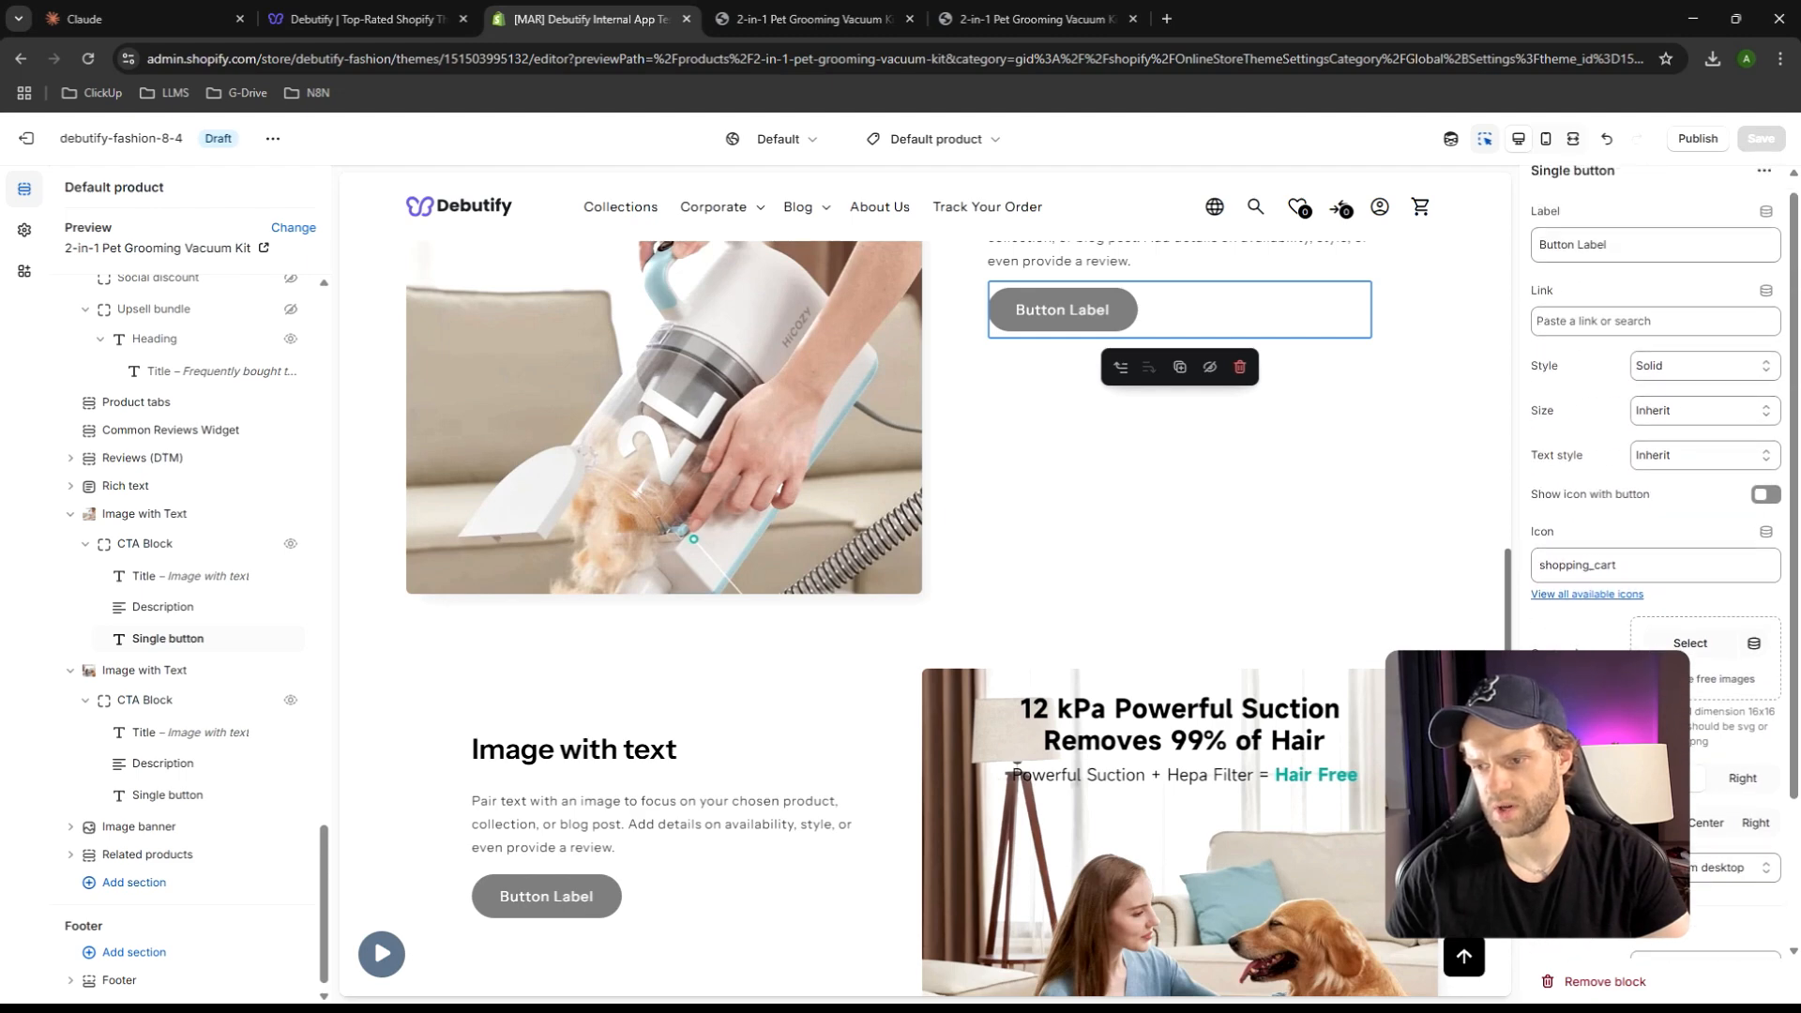
click(1631, 338)
key(ctrl+v)
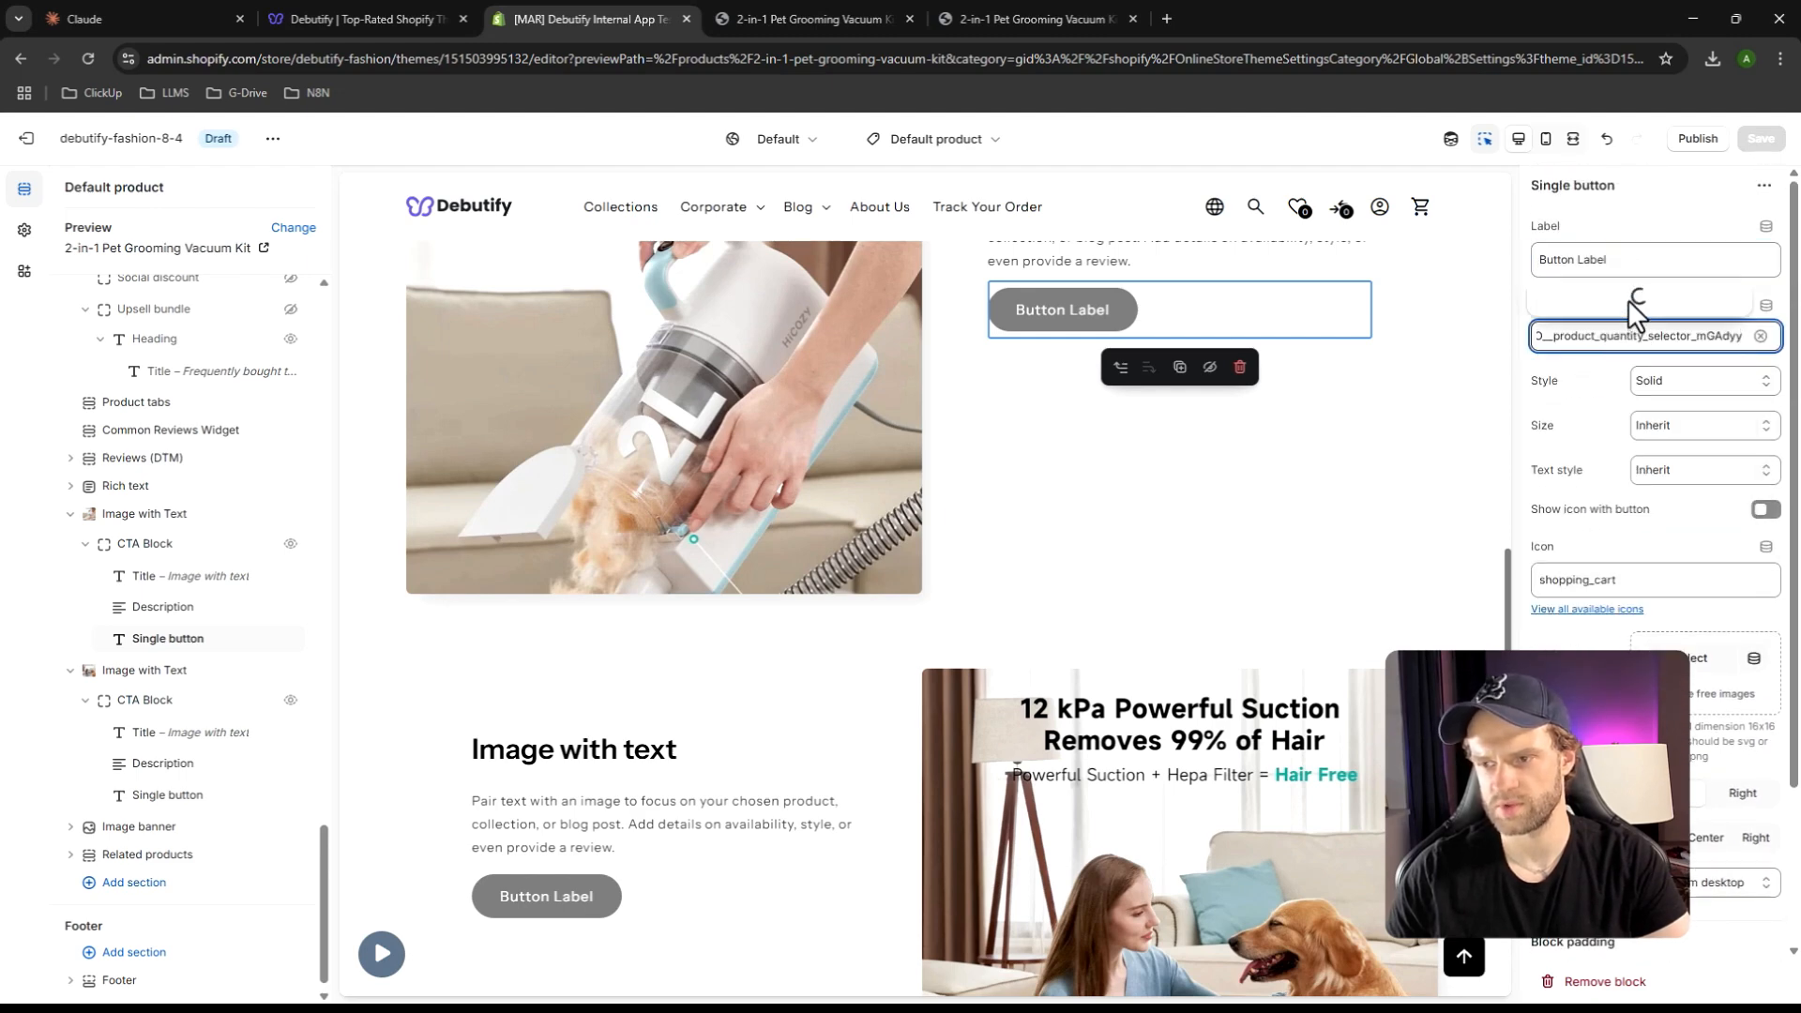
Label the dust cup section's button "Add to Cart", save the theme, and test the button's link in the preview
triple_click(1622, 263)
text(Add to Cart)
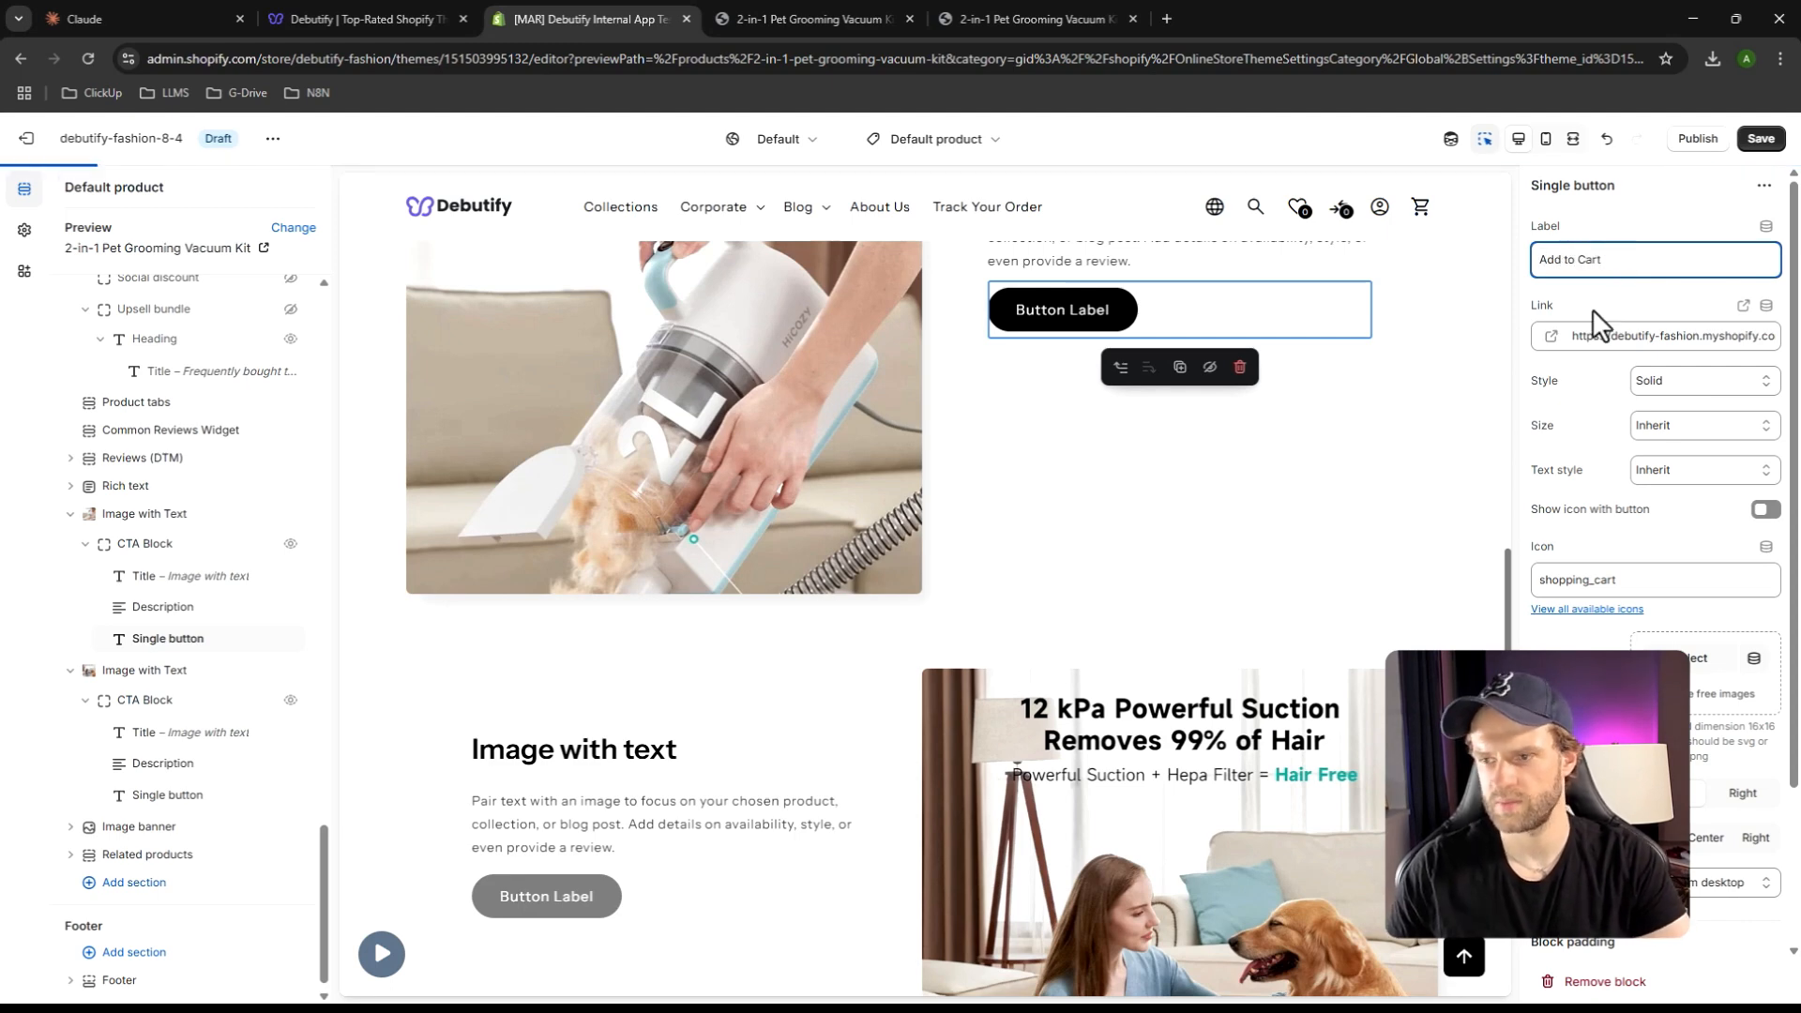
key(ctrl+s)
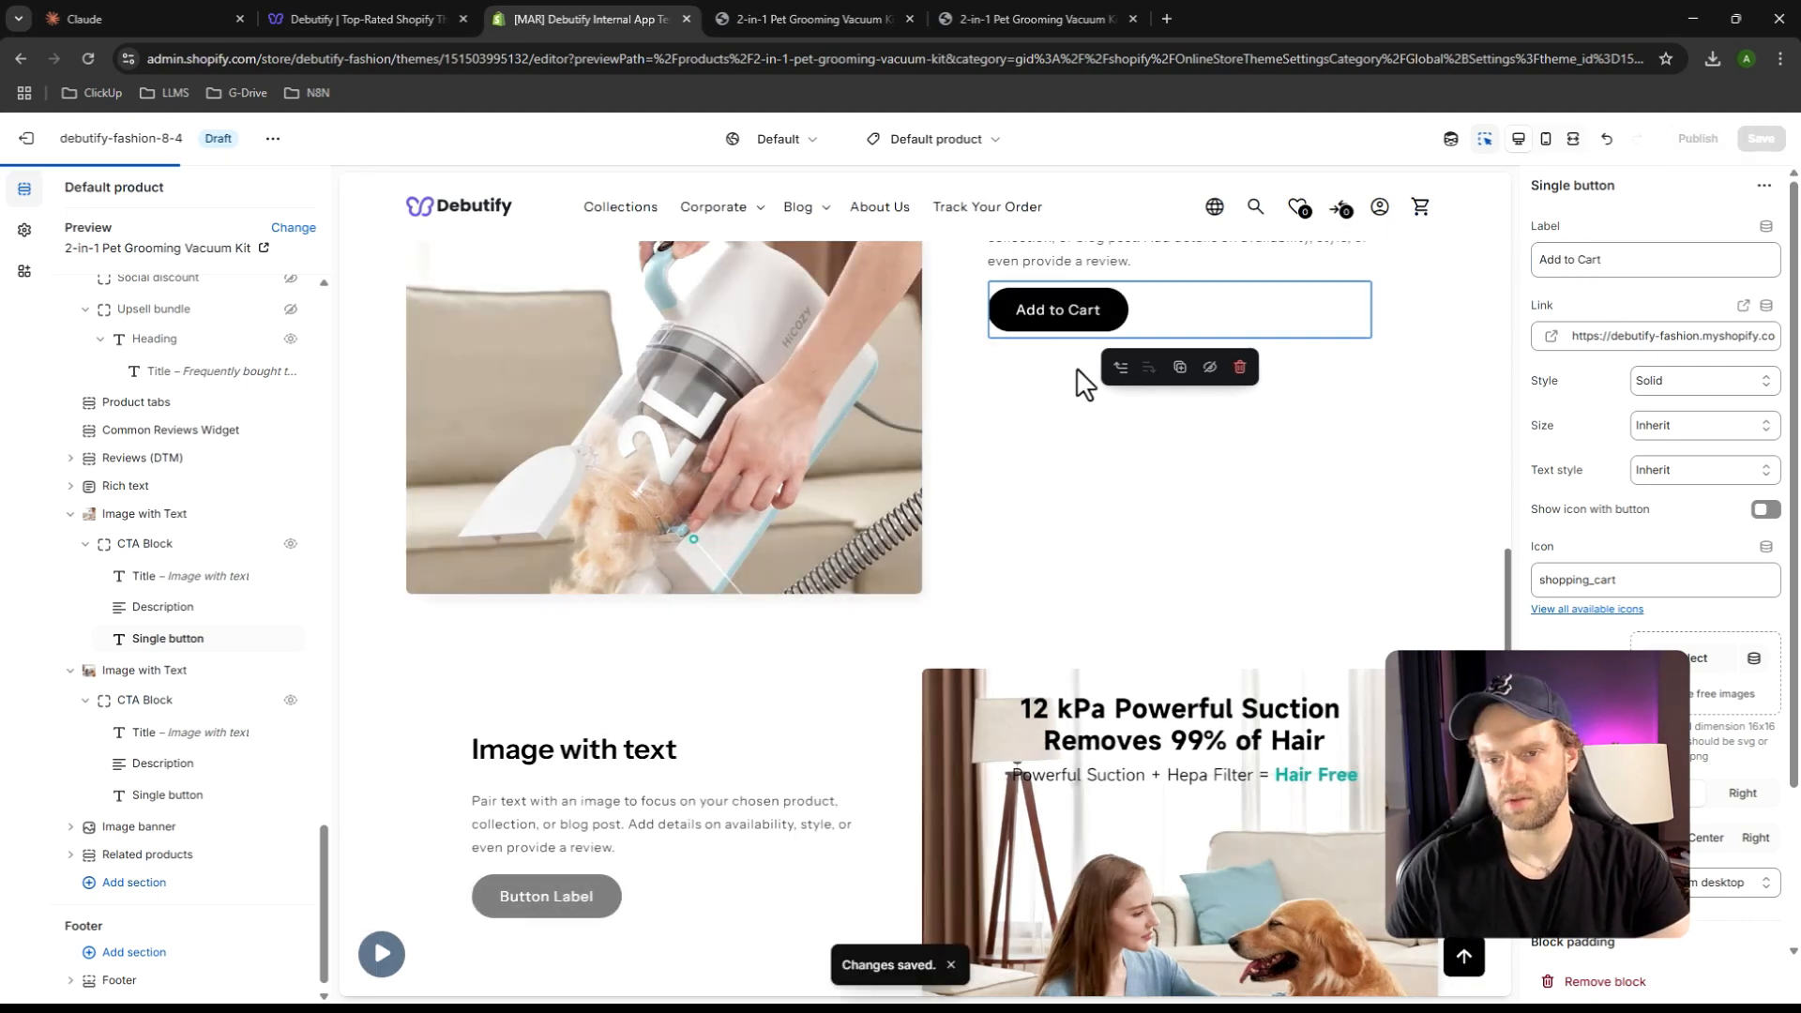
click(1053, 321)
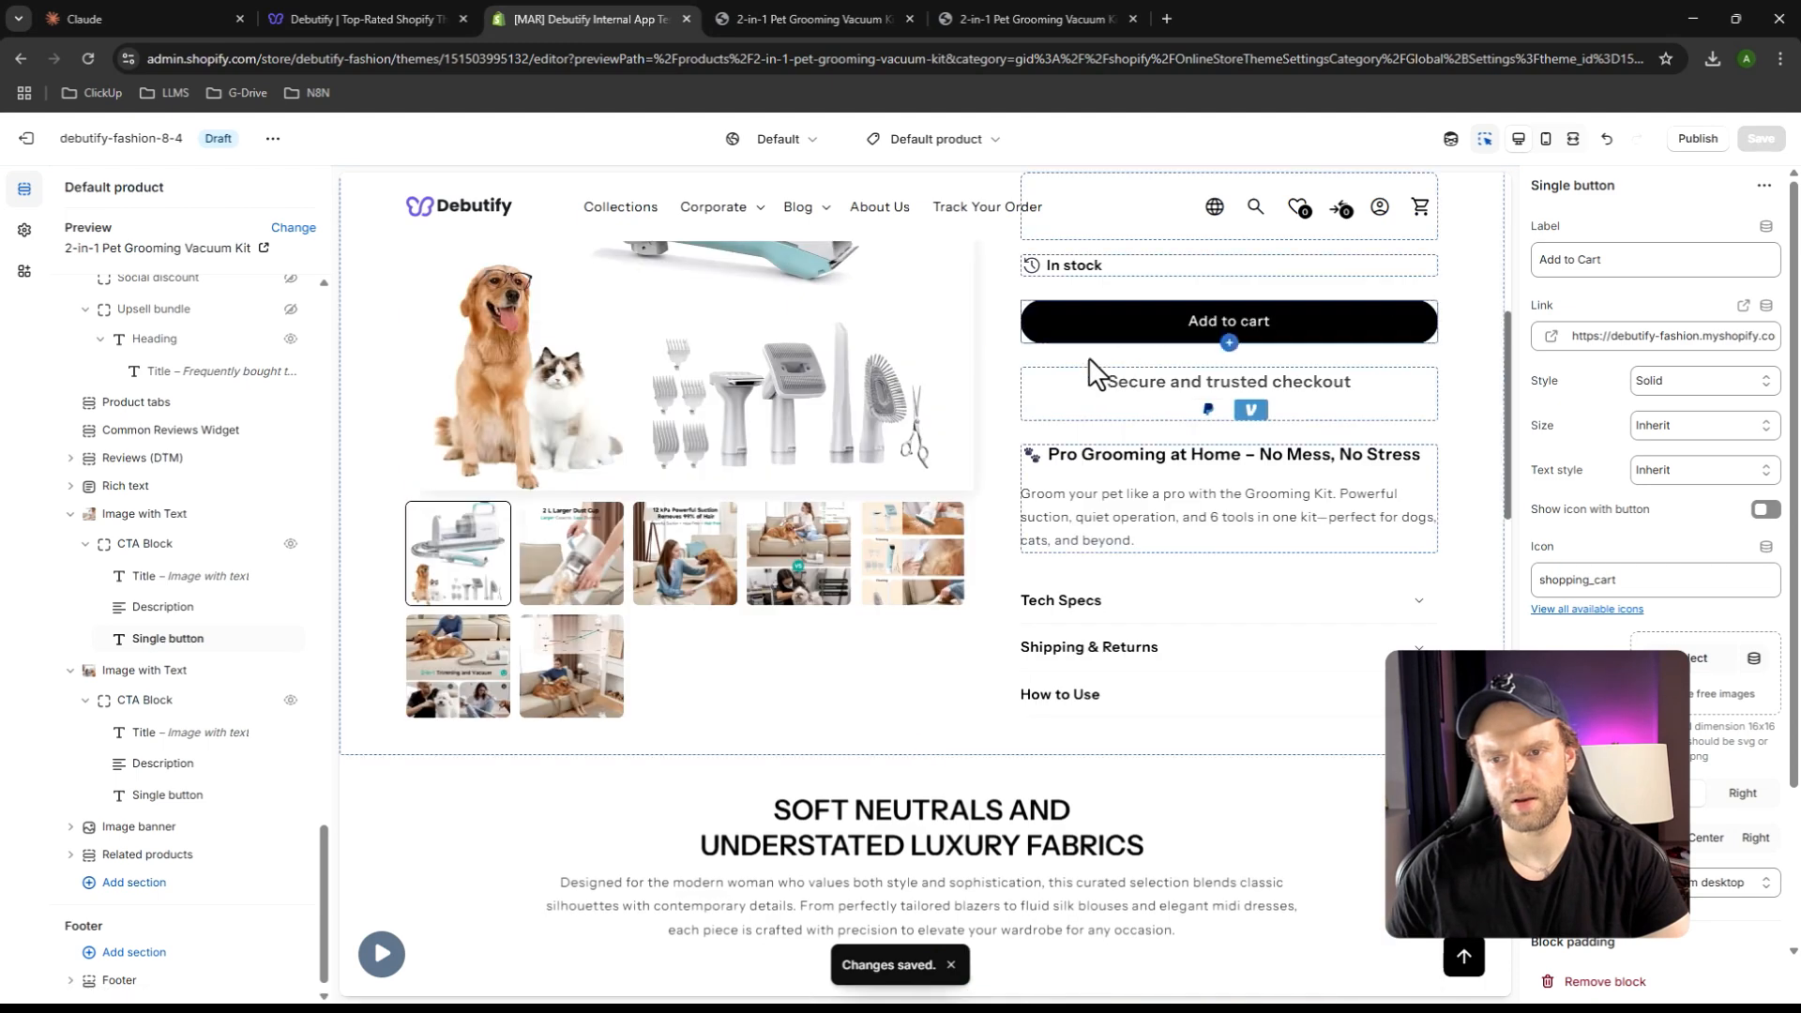
Give the button in the 12 kPa suction image-with-text section the same anchored link and the label "Add to Cart", and save the theme
scroll(1065, 600, down, 6)
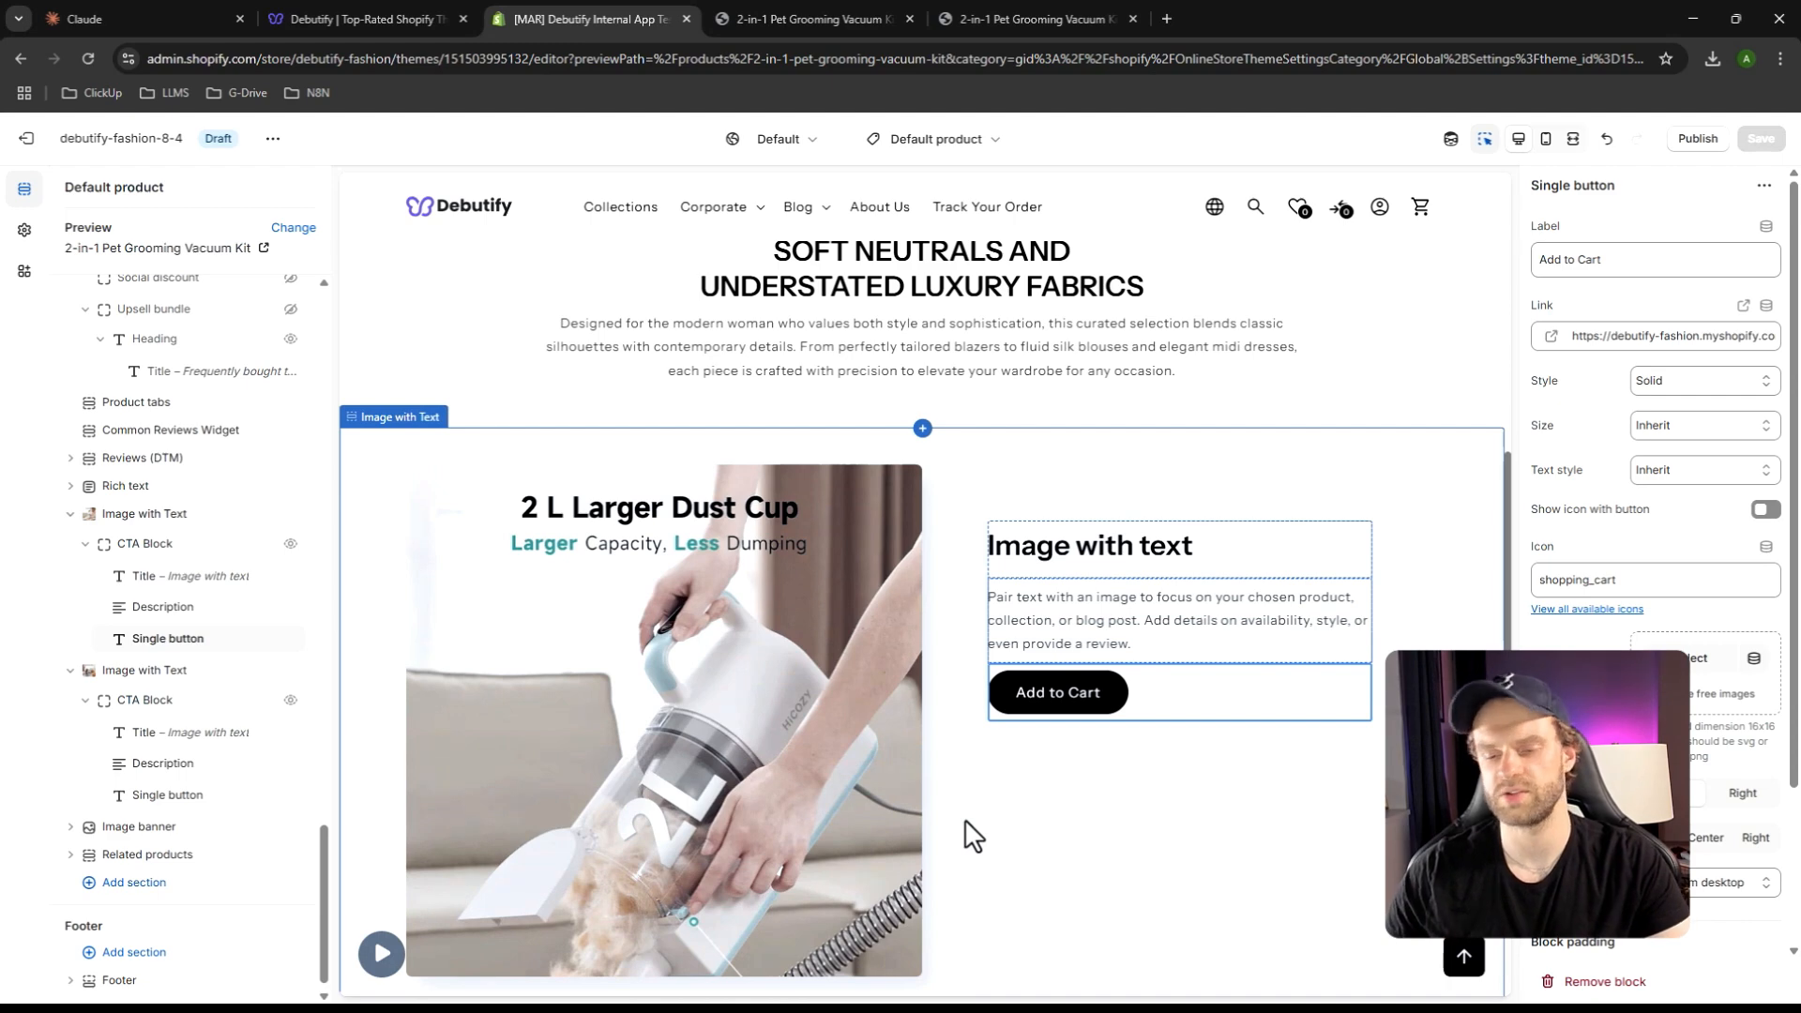
scroll(975, 807, down, 5)
click(640, 820)
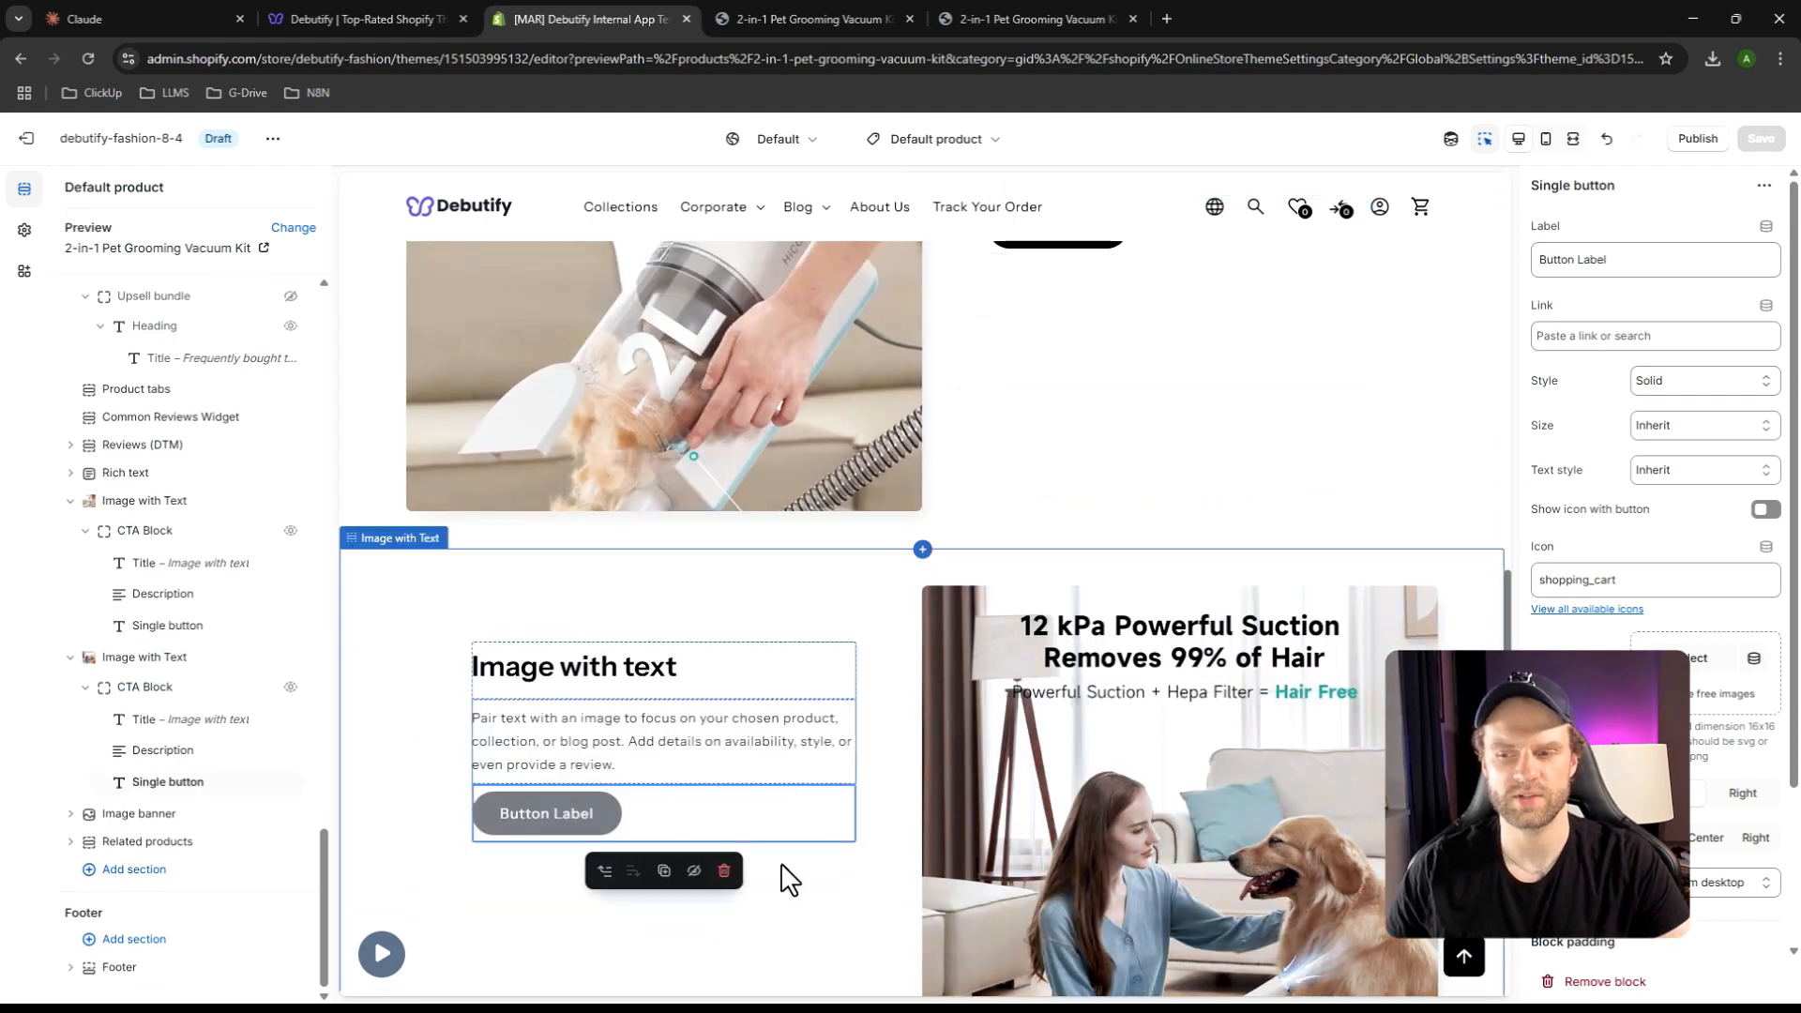
click(1628, 335)
key(ctrl+v)
click(1631, 261)
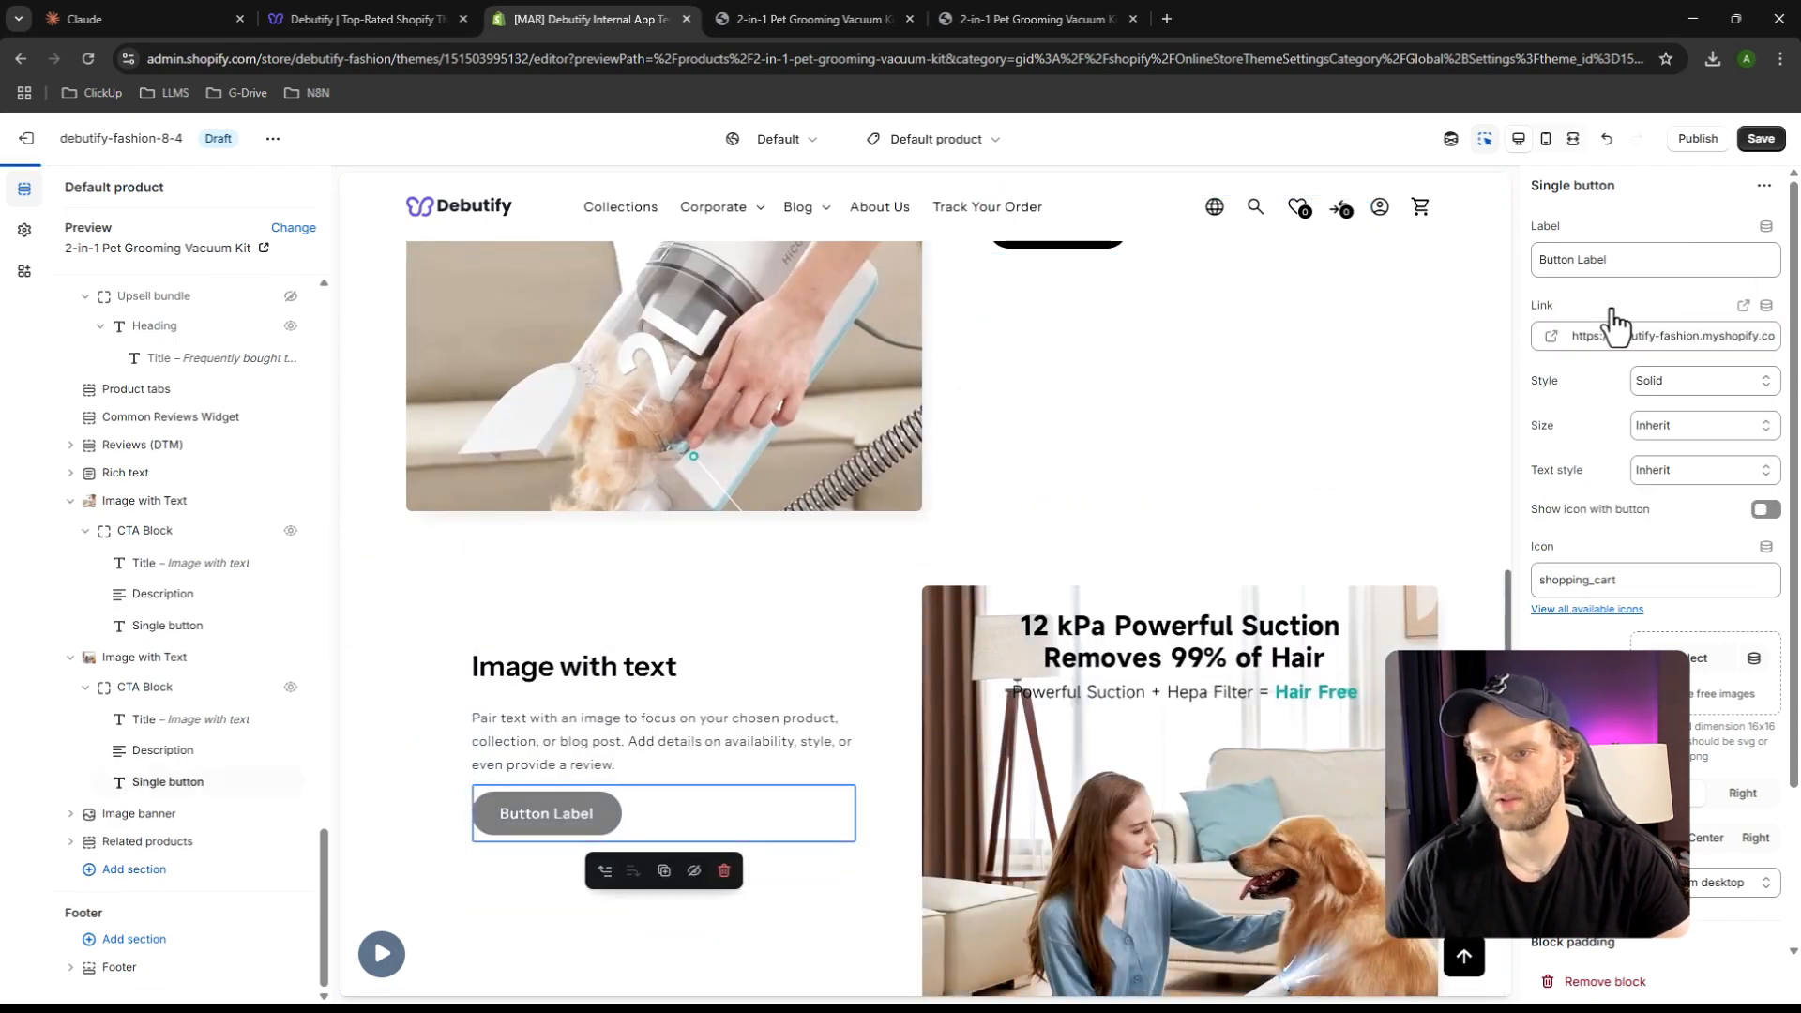
click(1632, 267)
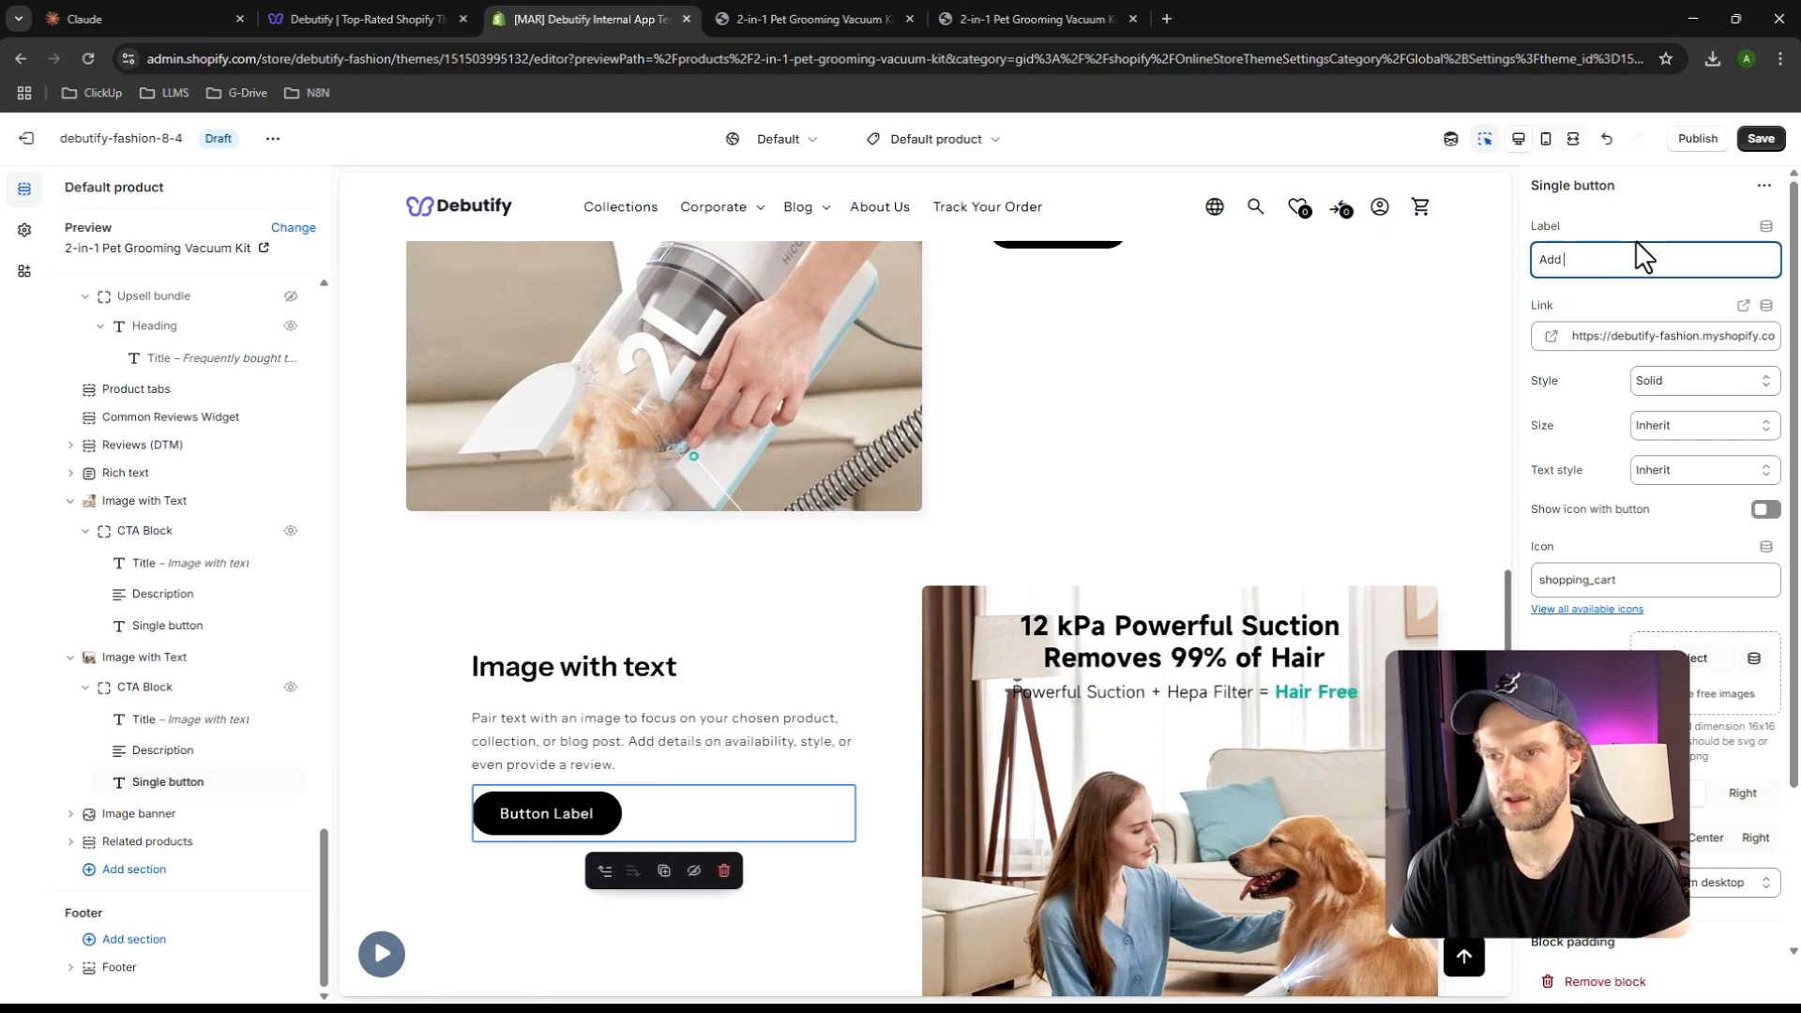
click(1760, 138)
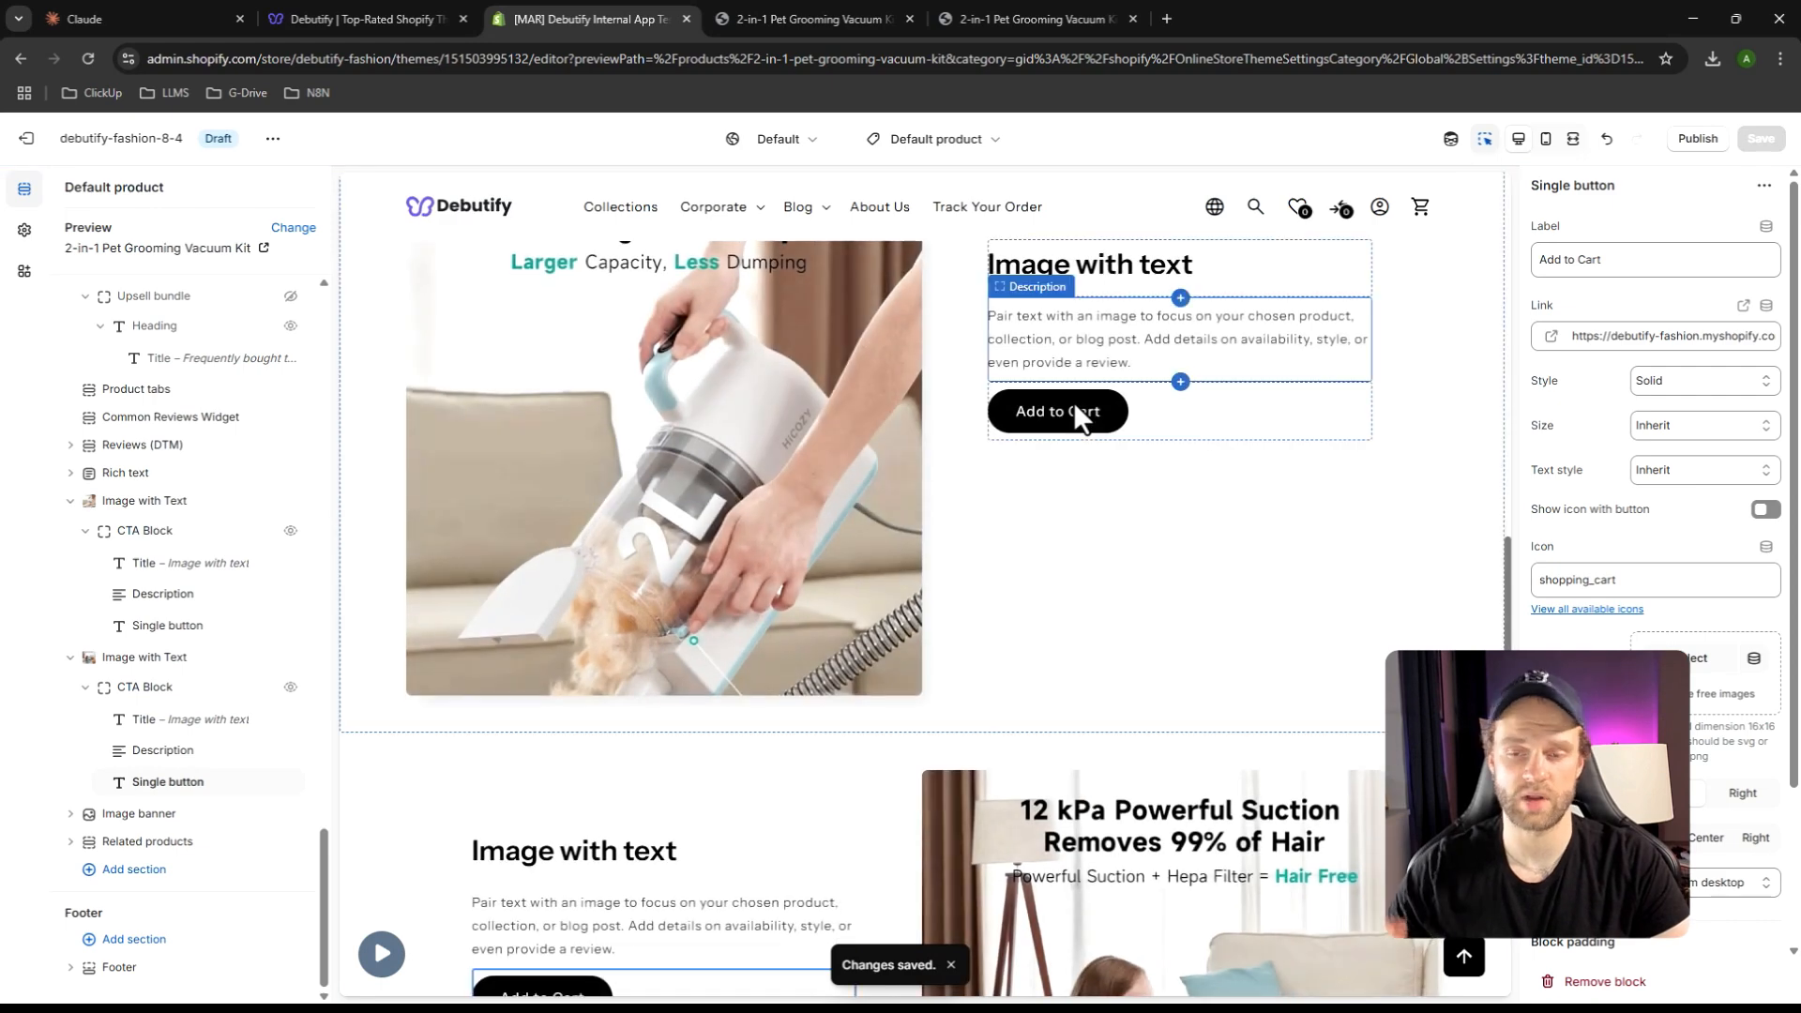
Review the product page preview from the image-with-text sections through the related products and footer, and back up to the product information
scroll(900, 631, down, 5)
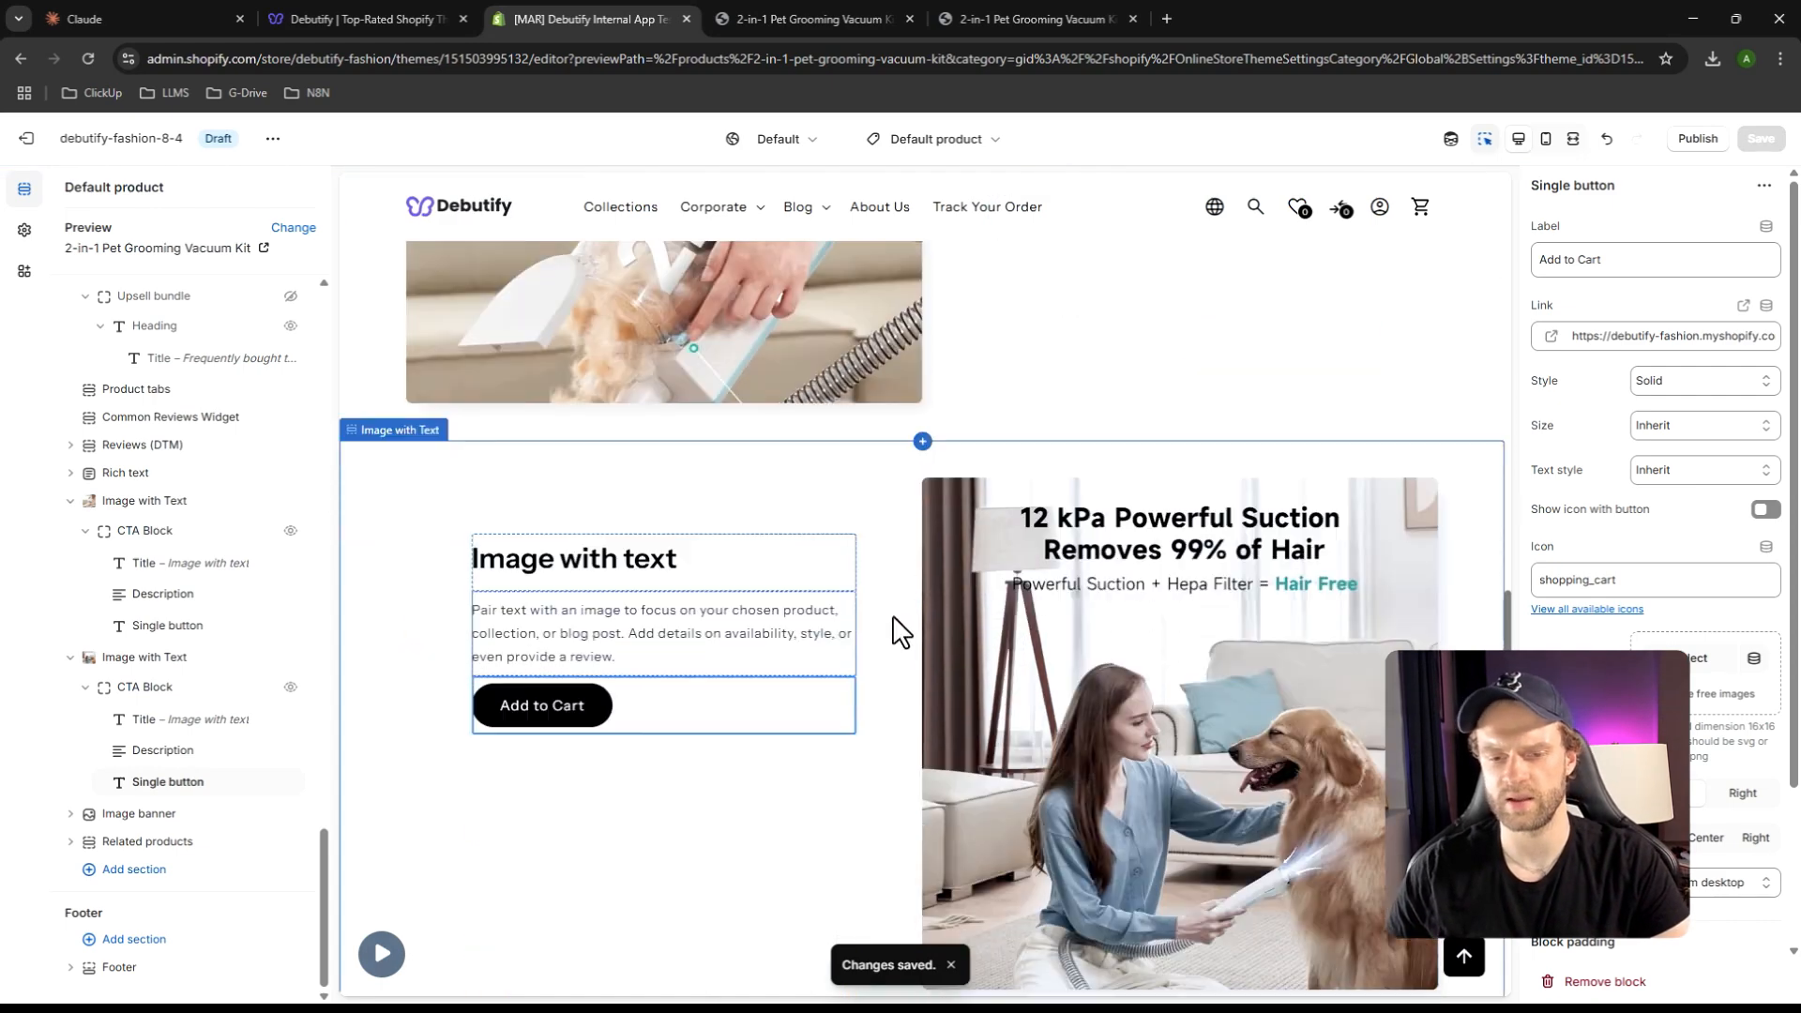
scroll(887, 642, down, 5)
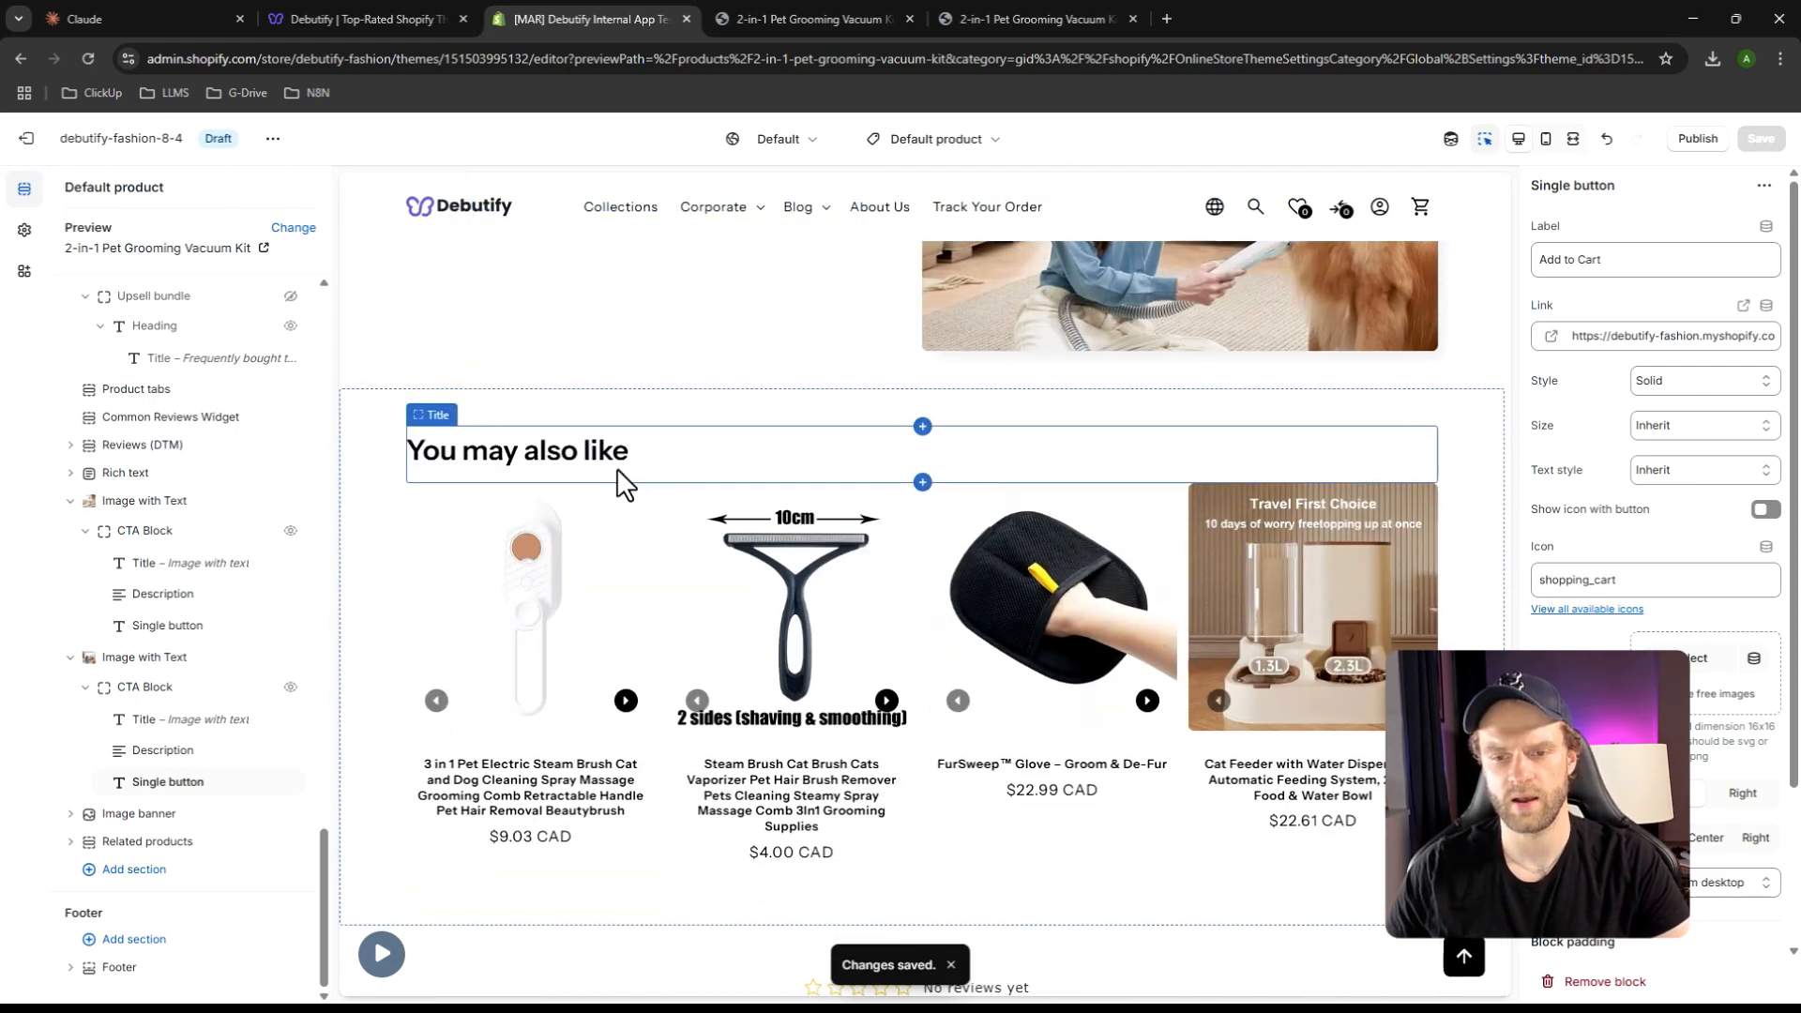
scroll(600, 542, down, 4)
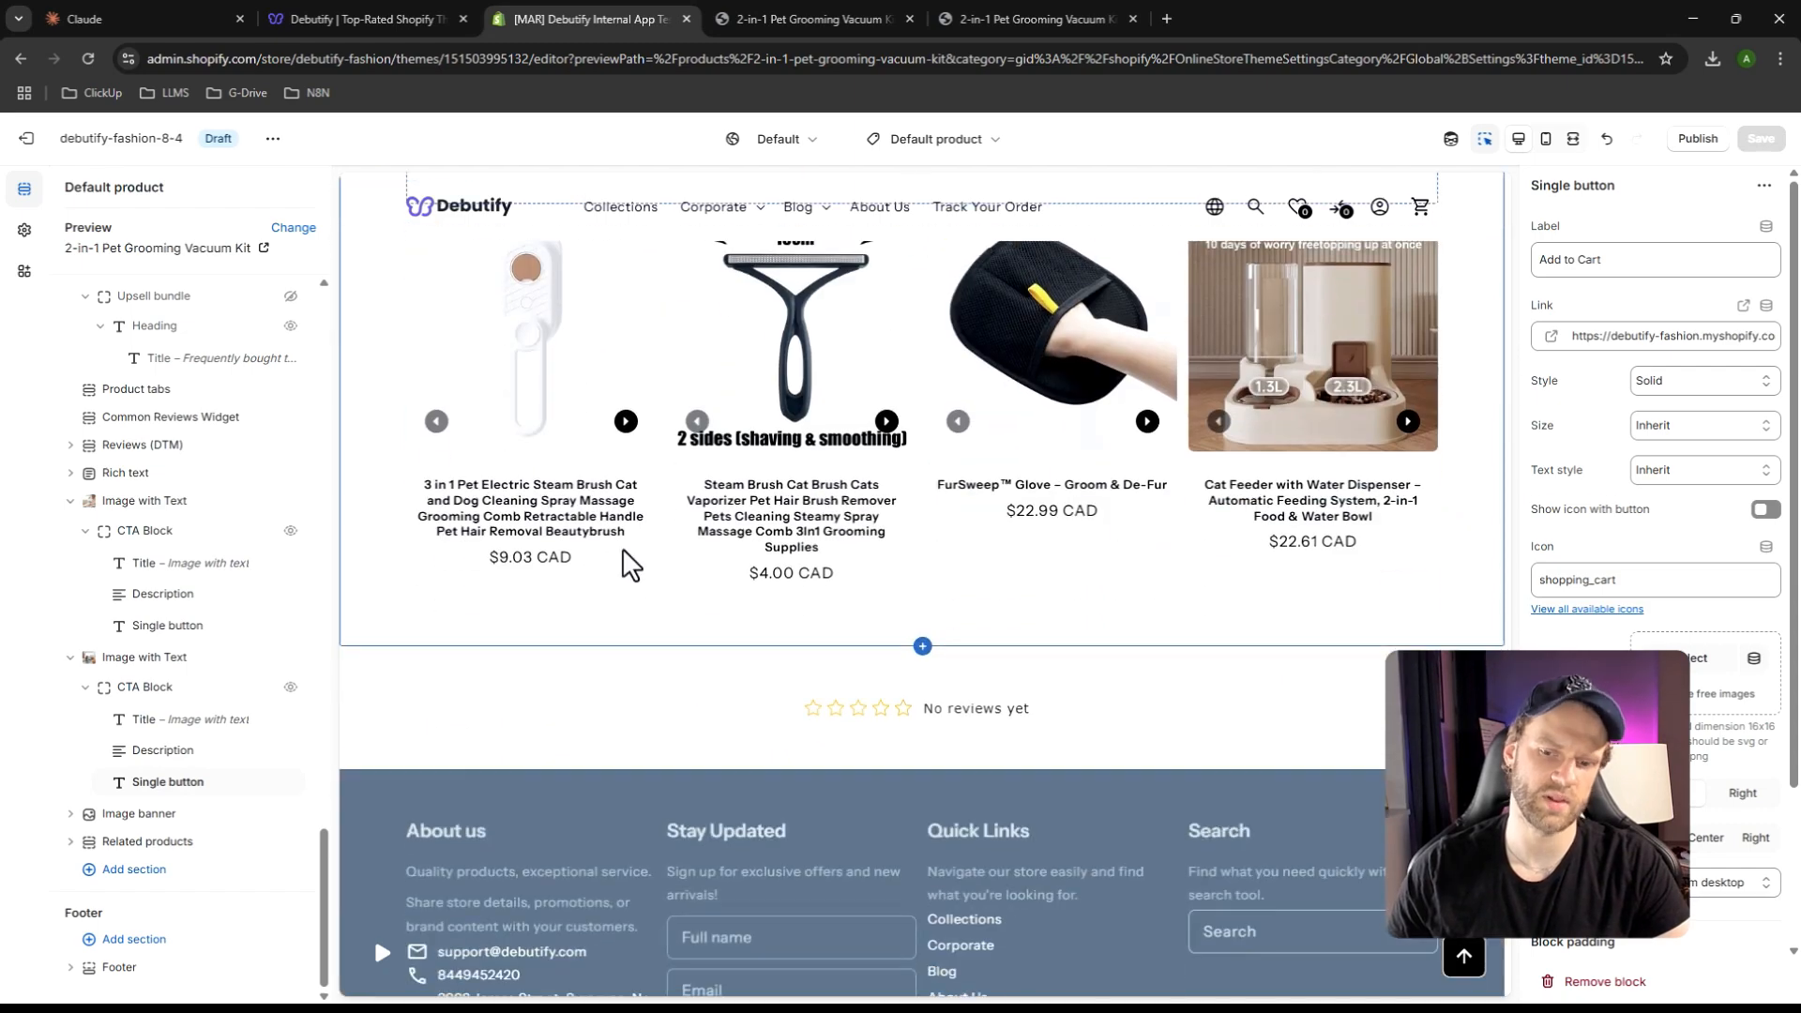
scroll(957, 645, up, 5)
scroll(948, 637, up, 12)
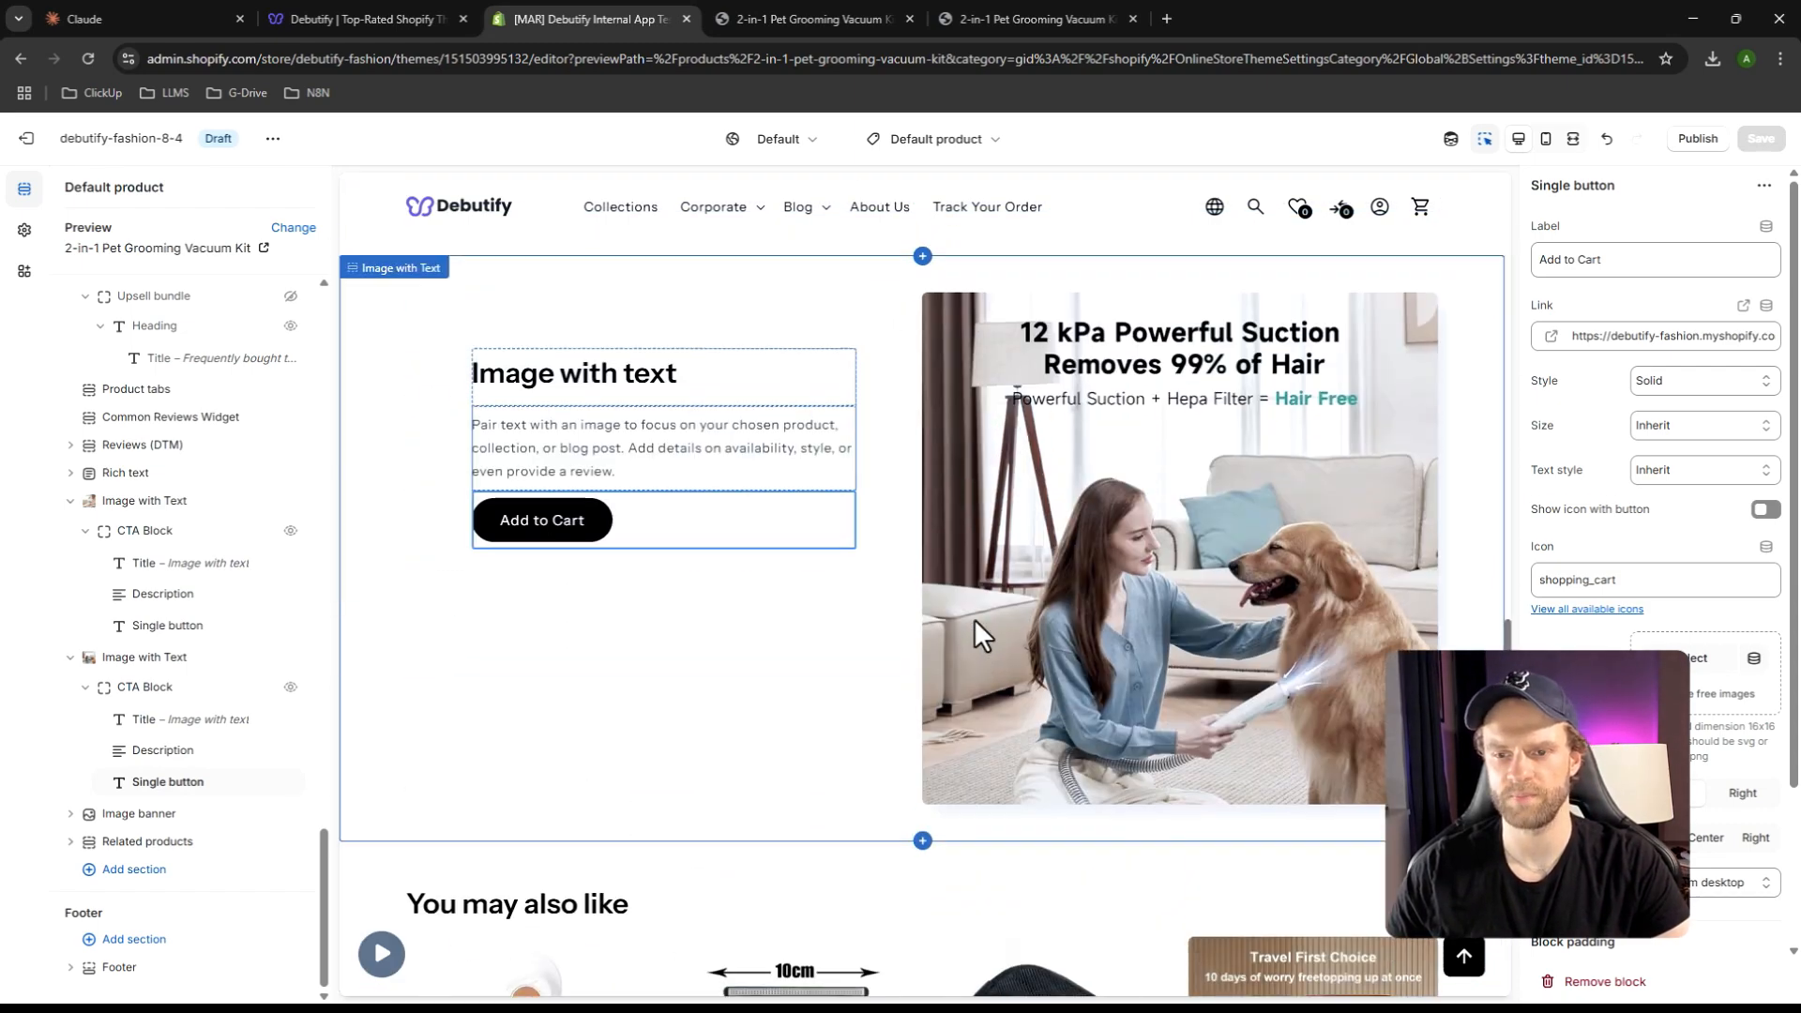
scroll(1010, 646, up, 7)
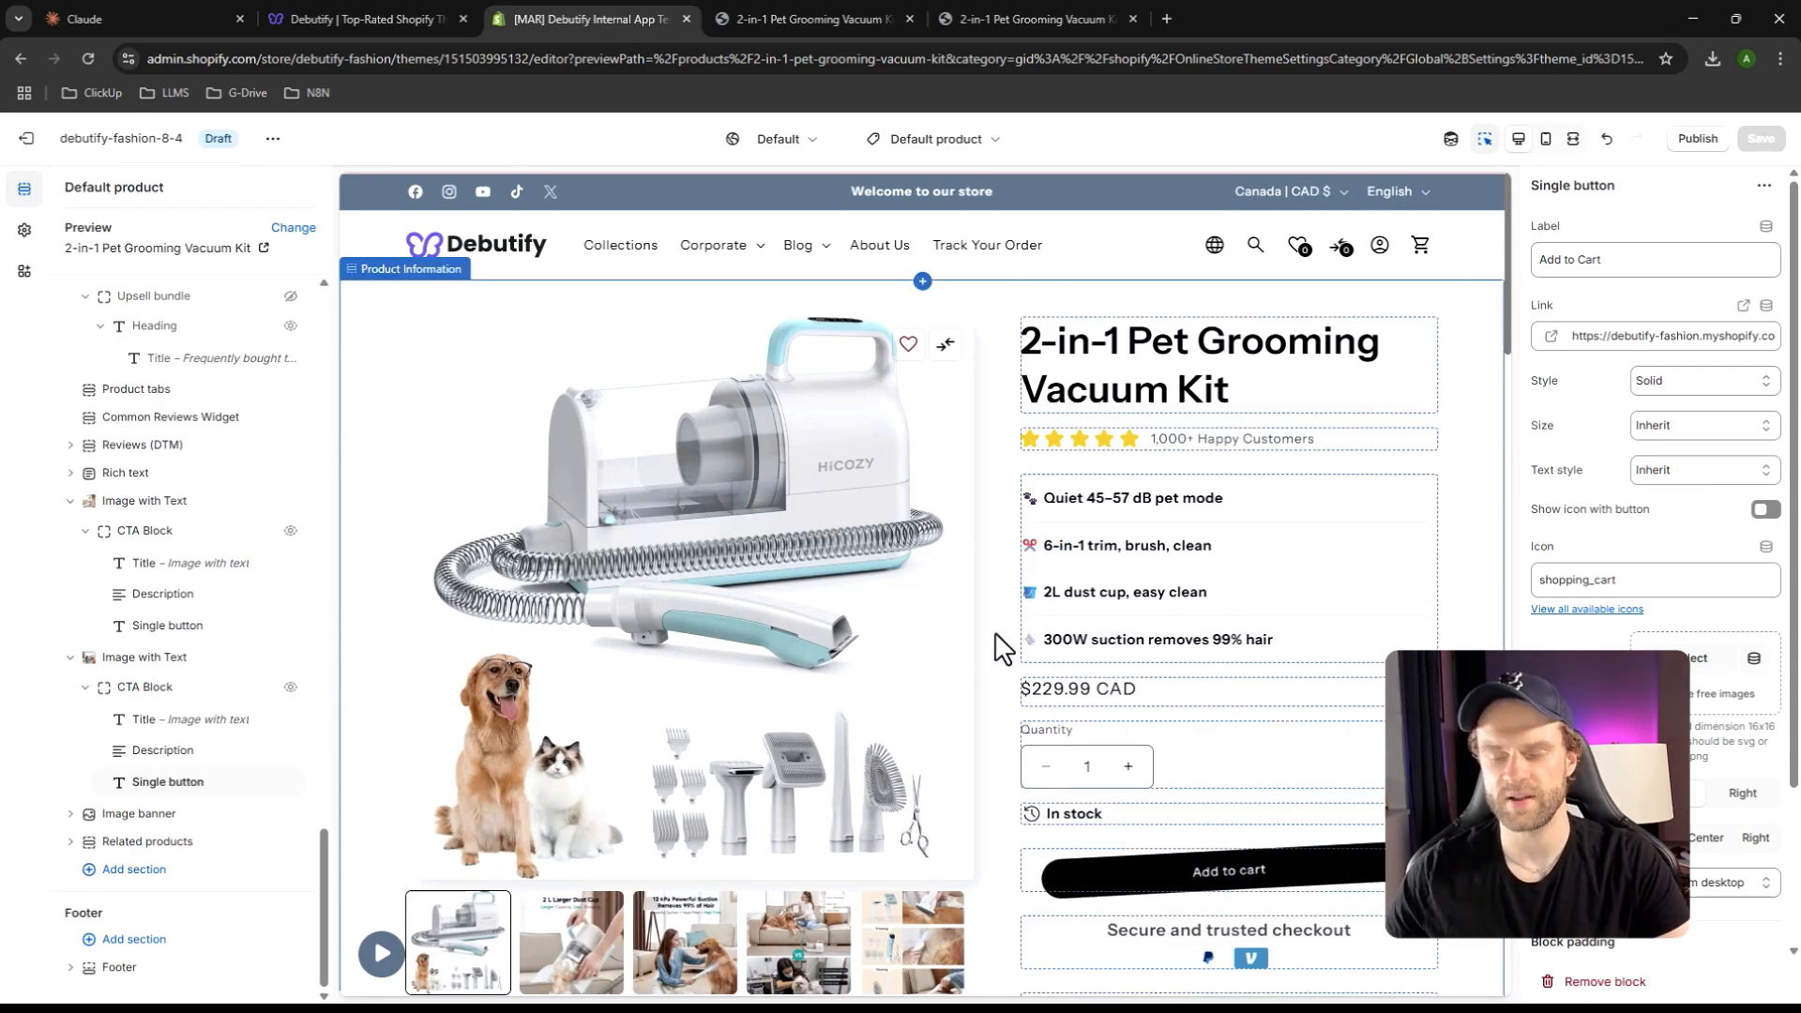
scroll(990, 632, down, 10)
scroll(987, 628, up, 6)
scroll(989, 629, up, 3)
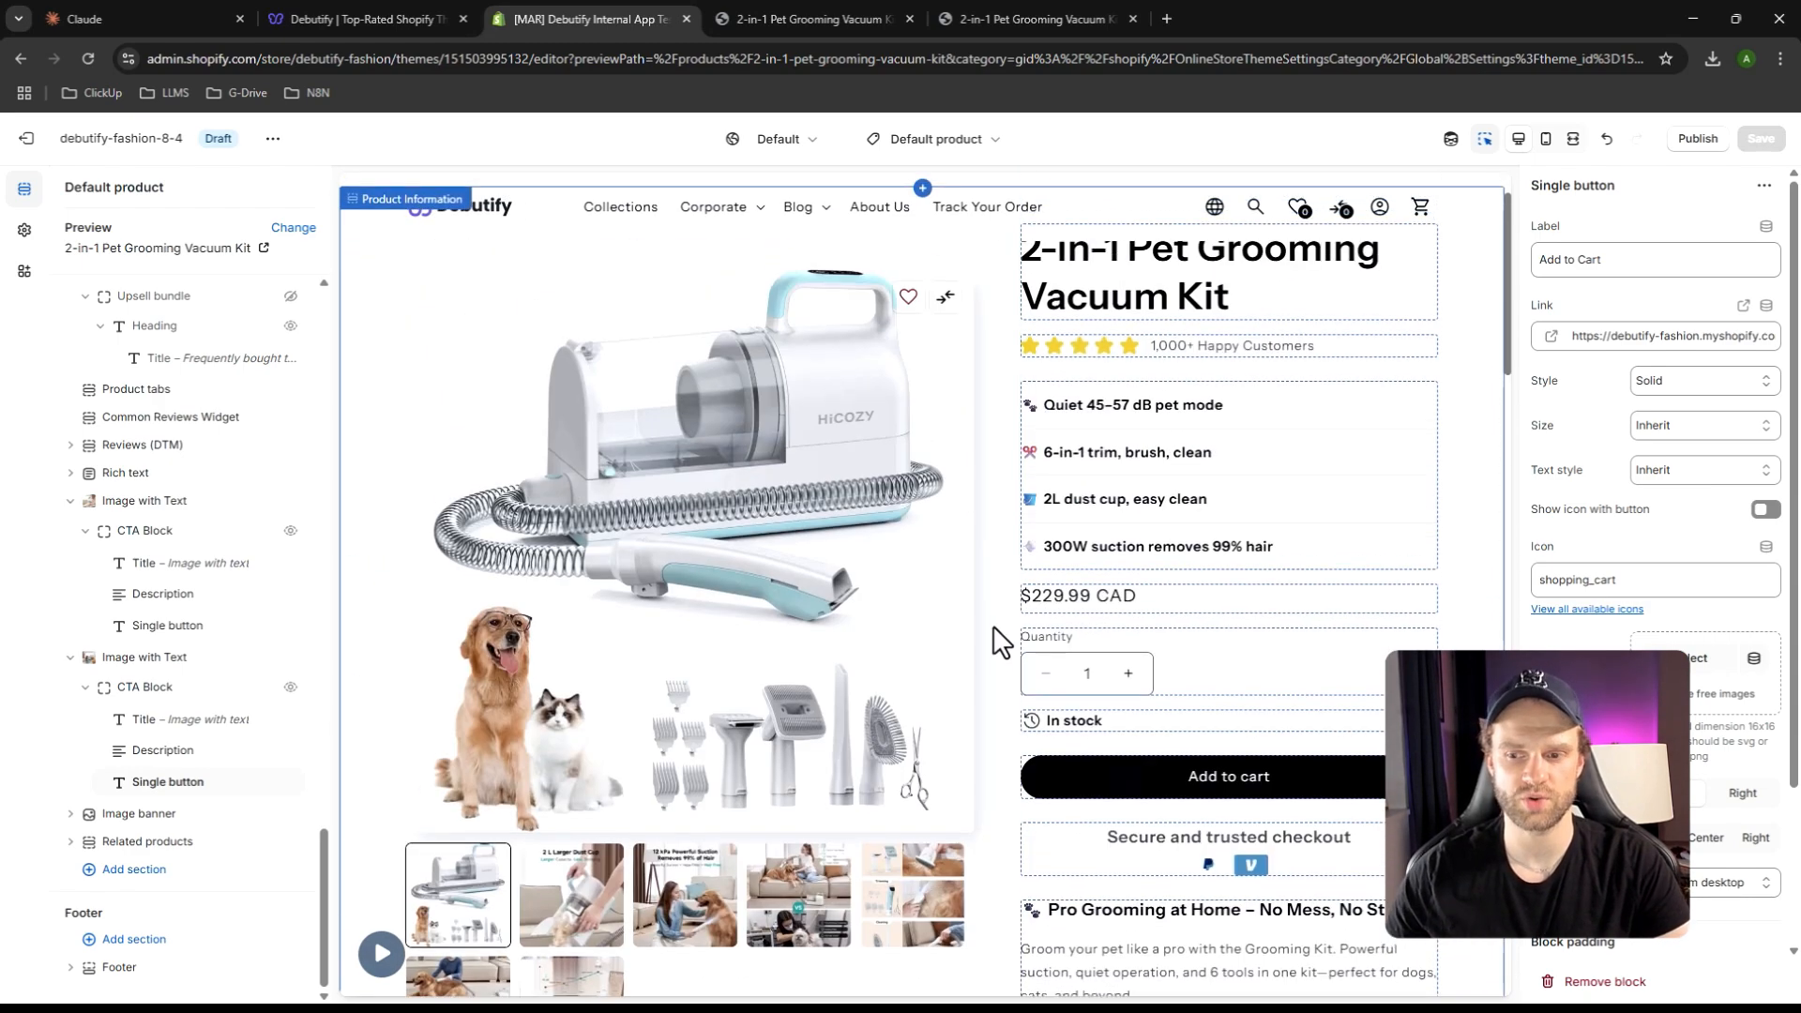